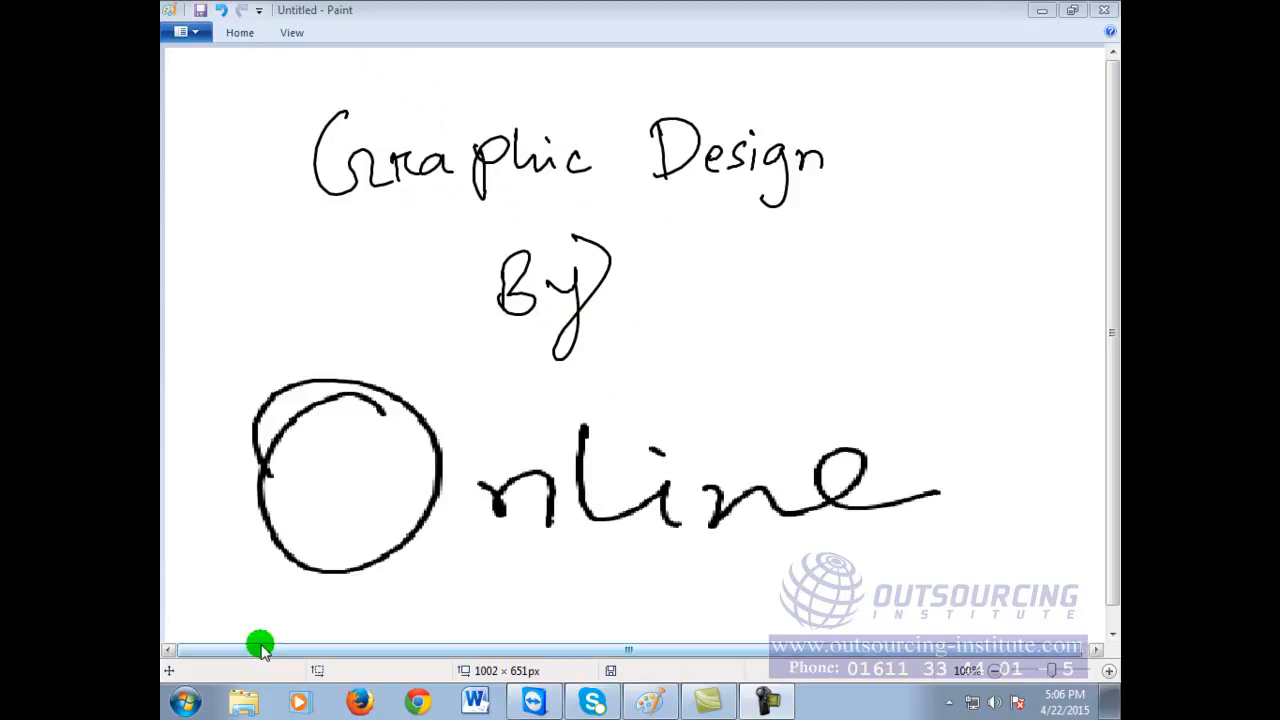
Step: Open a new blank Paint window and handwrite 'Logo' near the top-left
click(185, 703)
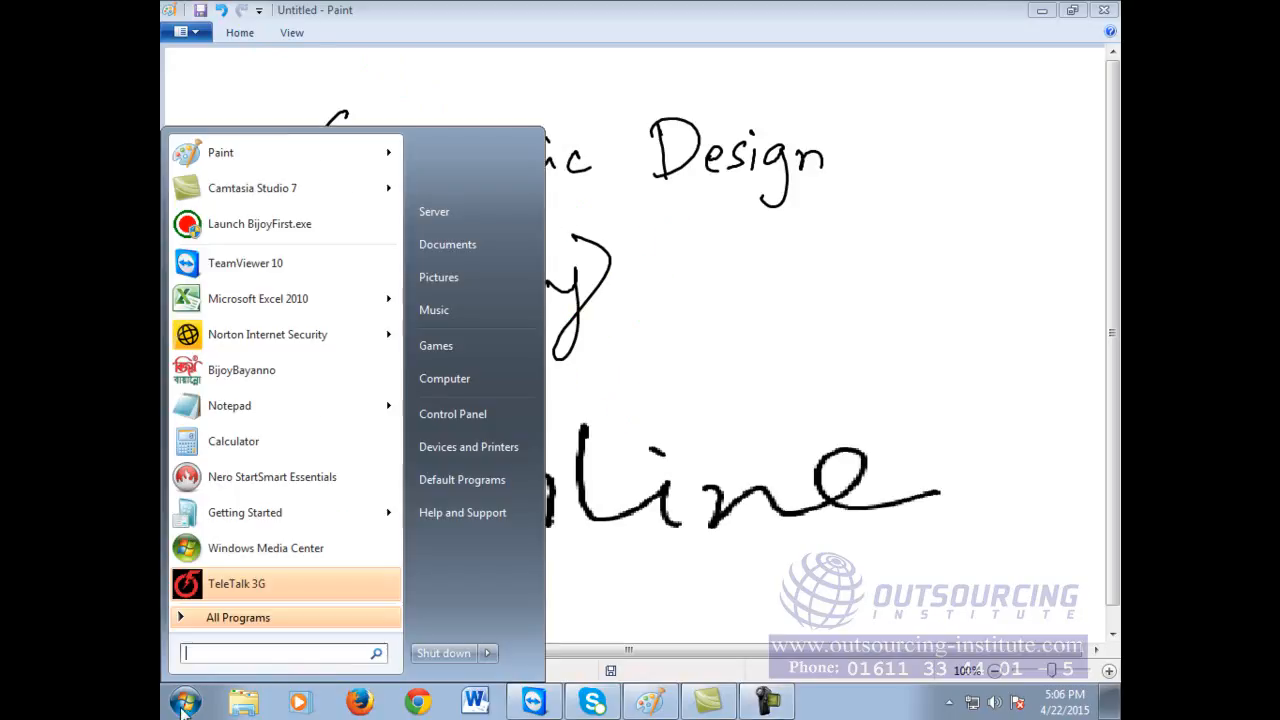
click(243, 152)
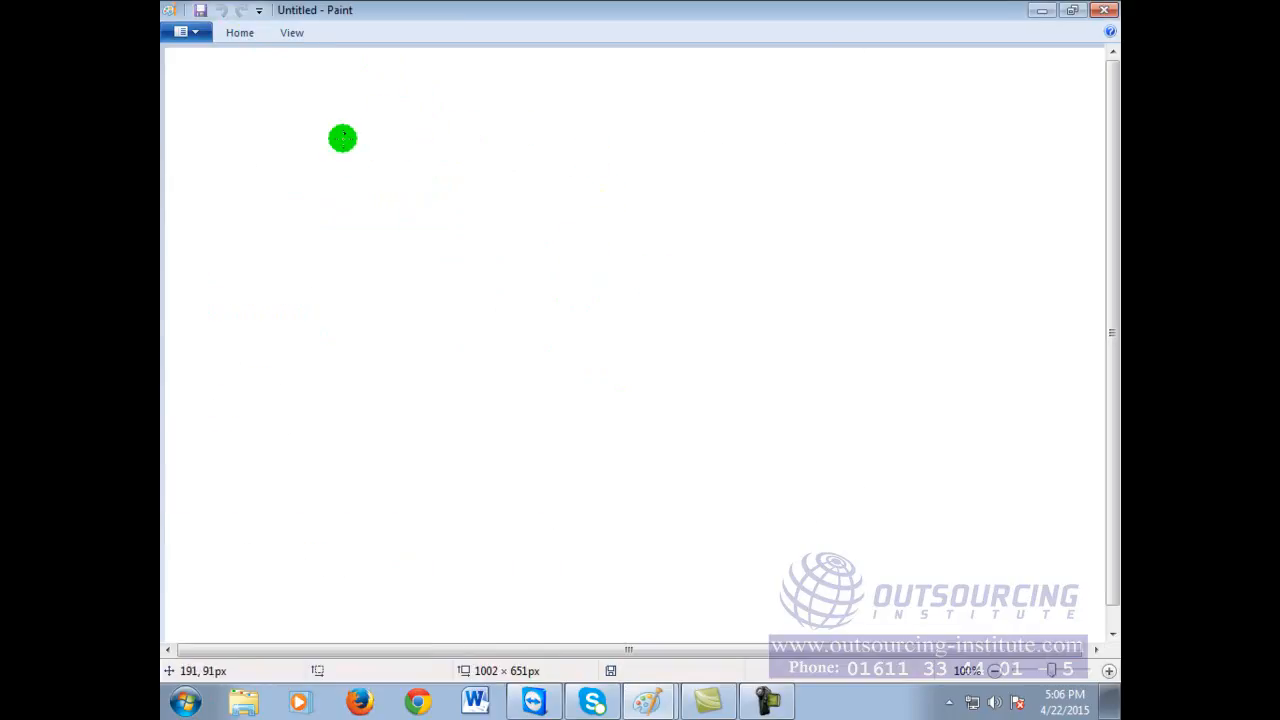
drag(278, 119, 297, 156)
mouse_move(309, 137)
mouse_down()
mouse_move(302, 150)
mouse_move(307, 137)
mouse_up()
mouse_move(330, 139)
mouse_down()
mouse_move(321, 149)
mouse_move(349, 136)
mouse_up()
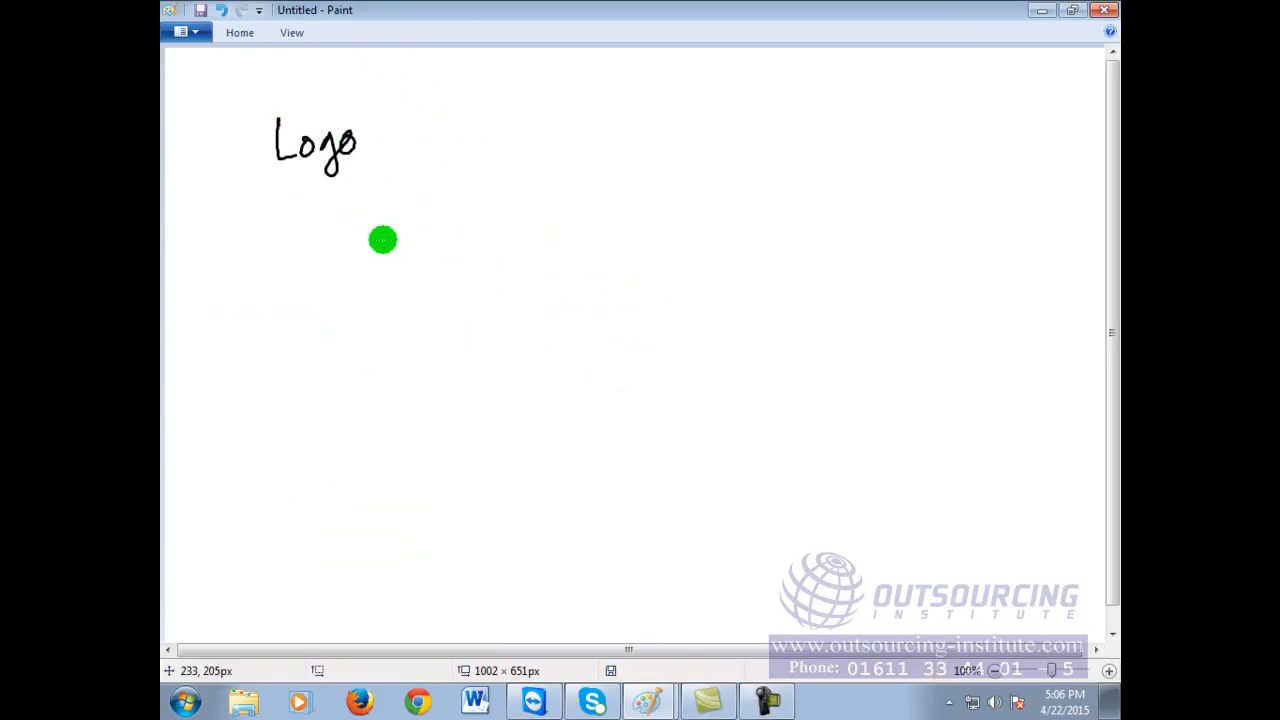
Step: Handwrite 'Business Card' and 'Web Site / Facebook Banner —' below Logo
mouse_move(245, 222)
mouse_down()
mouse_move(298, 256)
mouse_move(336, 252)
mouse_up()
drag(341, 245, 441, 250)
mouse_move(446, 236)
mouse_down()
mouse_move(459, 237)
mouse_move(477, 200)
mouse_move(498, 263)
mouse_up()
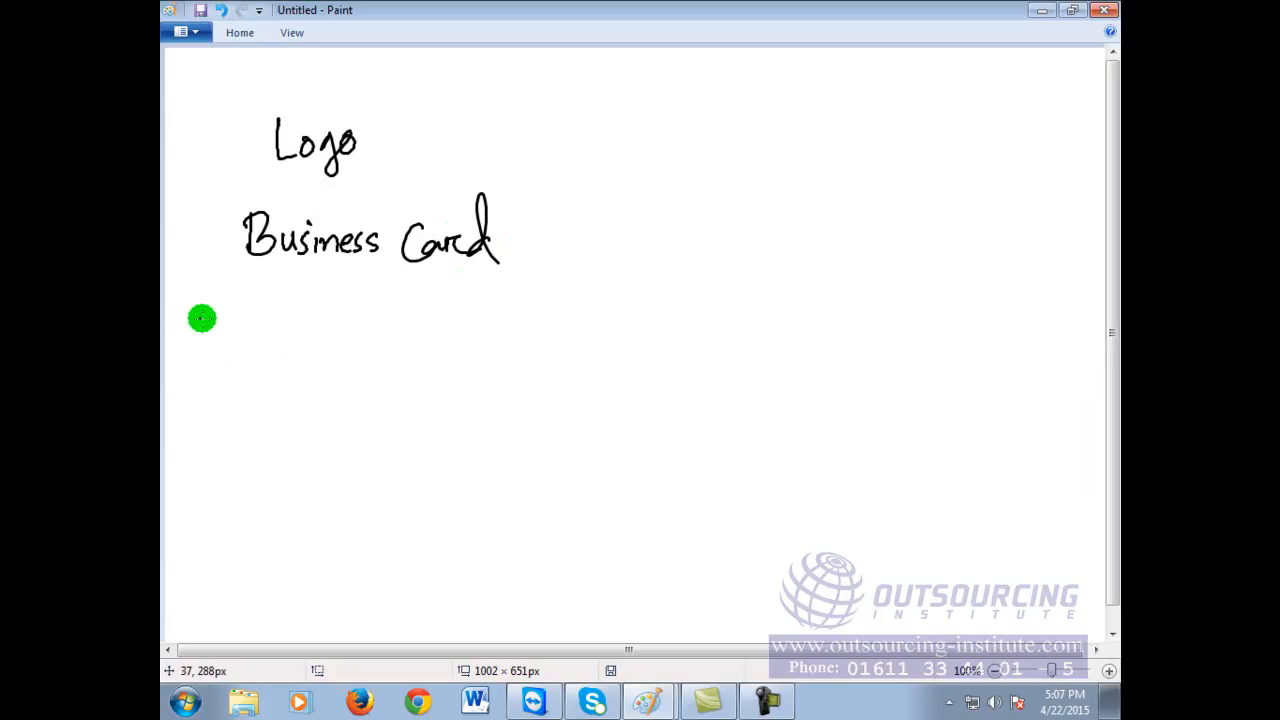
mouse_move(185, 306)
mouse_down()
mouse_move(206, 299)
mouse_move(266, 330)
mouse_move(312, 320)
mouse_move(304, 351)
mouse_up()
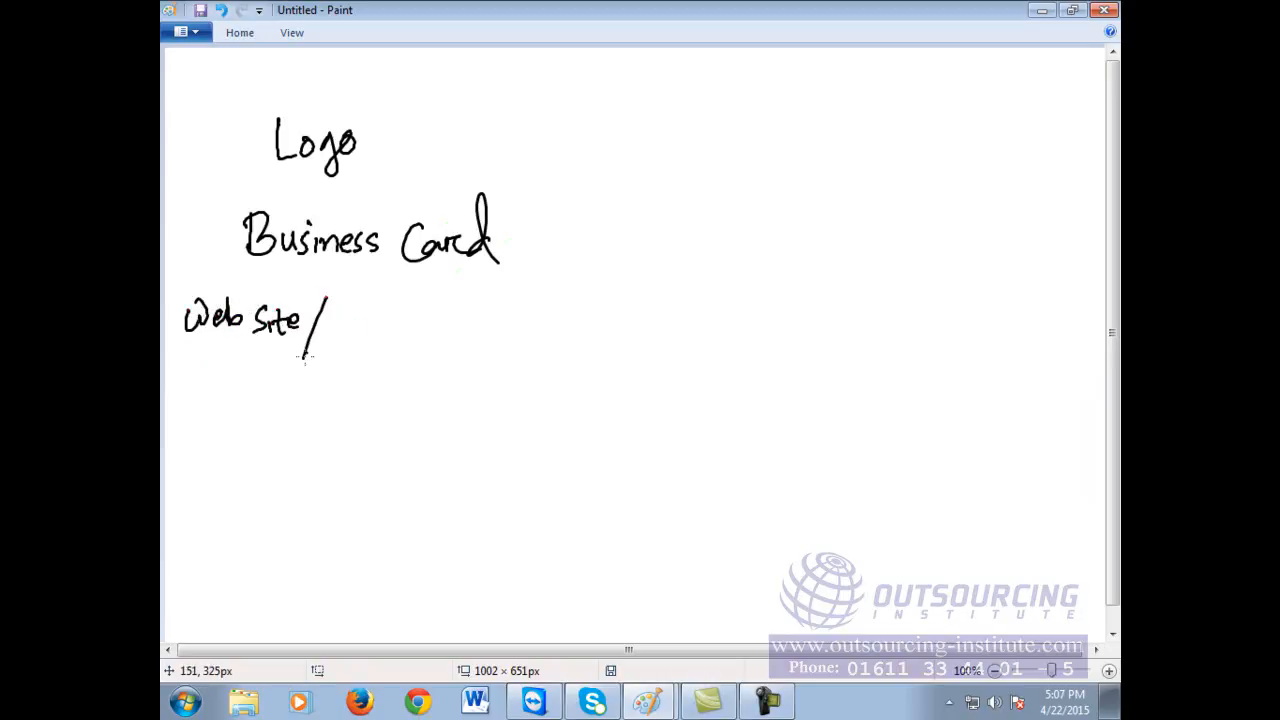
drag(336, 310, 354, 306)
mouse_move(352, 322)
mouse_down()
mouse_move(348, 338)
mouse_move(394, 323)
mouse_move(470, 336)
mouse_move(512, 300)
mouse_move(537, 323)
mouse_move(640, 324)
mouse_up()
drag(660, 329, 706, 329)
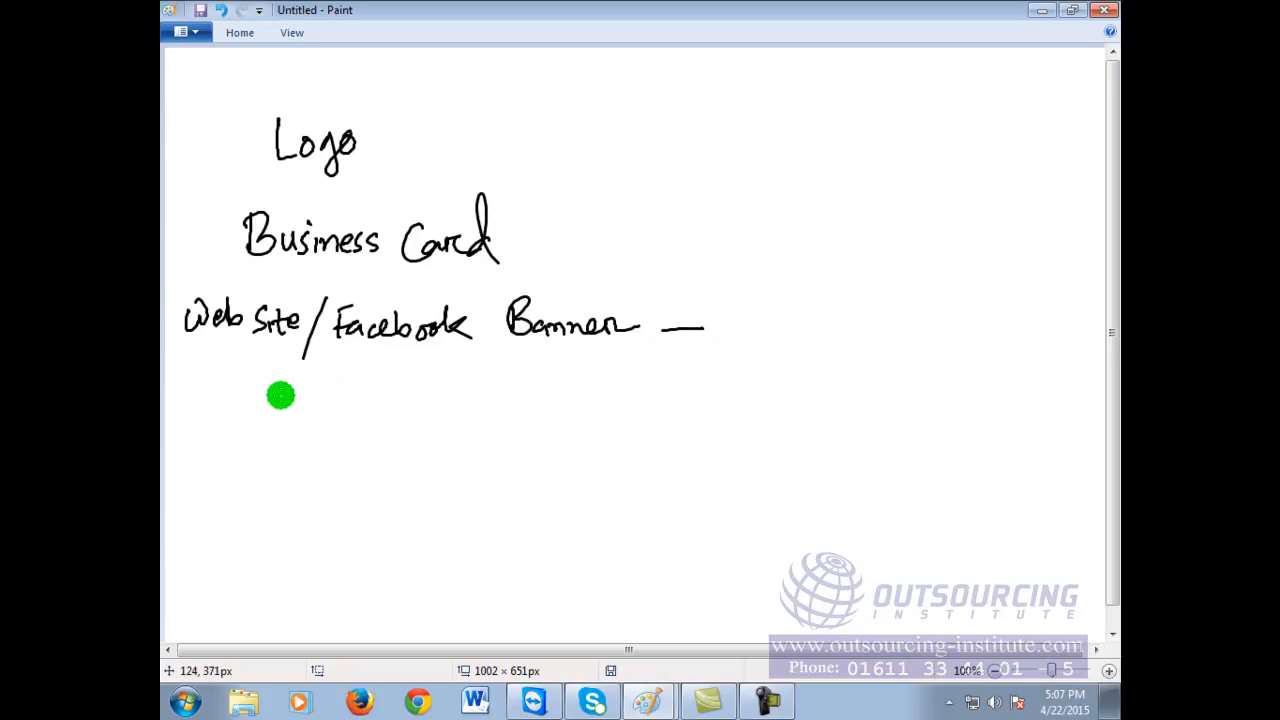
Step: Handwrite 'Caliograply' below the Web Site line, undoing a messy last stroke
mouse_move(262, 397)
mouse_down()
mouse_move(270, 432)
mouse_move(307, 428)
mouse_up()
mouse_move(318, 411)
mouse_down()
mouse_move(318, 428)
mouse_move(340, 406)
mouse_move(352, 450)
mouse_move(396, 404)
mouse_move(417, 424)
mouse_move(442, 415)
mouse_move(462, 454)
mouse_up()
mouse_move(470, 400)
mouse_down()
mouse_move(490, 409)
mouse_move(479, 425)
mouse_move(453, 403)
mouse_move(449, 434)
mouse_move(634, 401)
mouse_up()
key(ctrl+z)
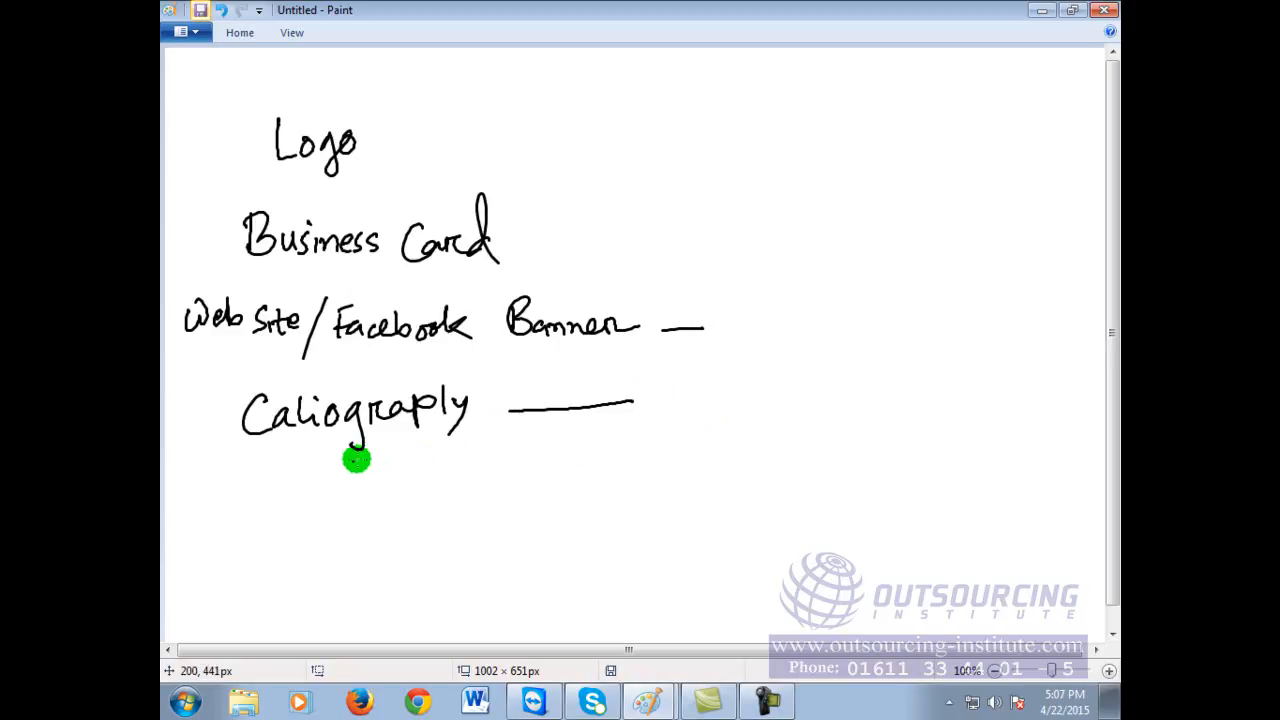
Step: Write 'Animation' and draw blank lines after Animation, Business Card and Logo
mouse_move(245, 476)
mouse_down()
mouse_move(227, 536)
mouse_move(265, 536)
mouse_up()
mouse_move(231, 512)
mouse_down()
mouse_move(441, 516)
mouse_move(642, 469)
mouse_up()
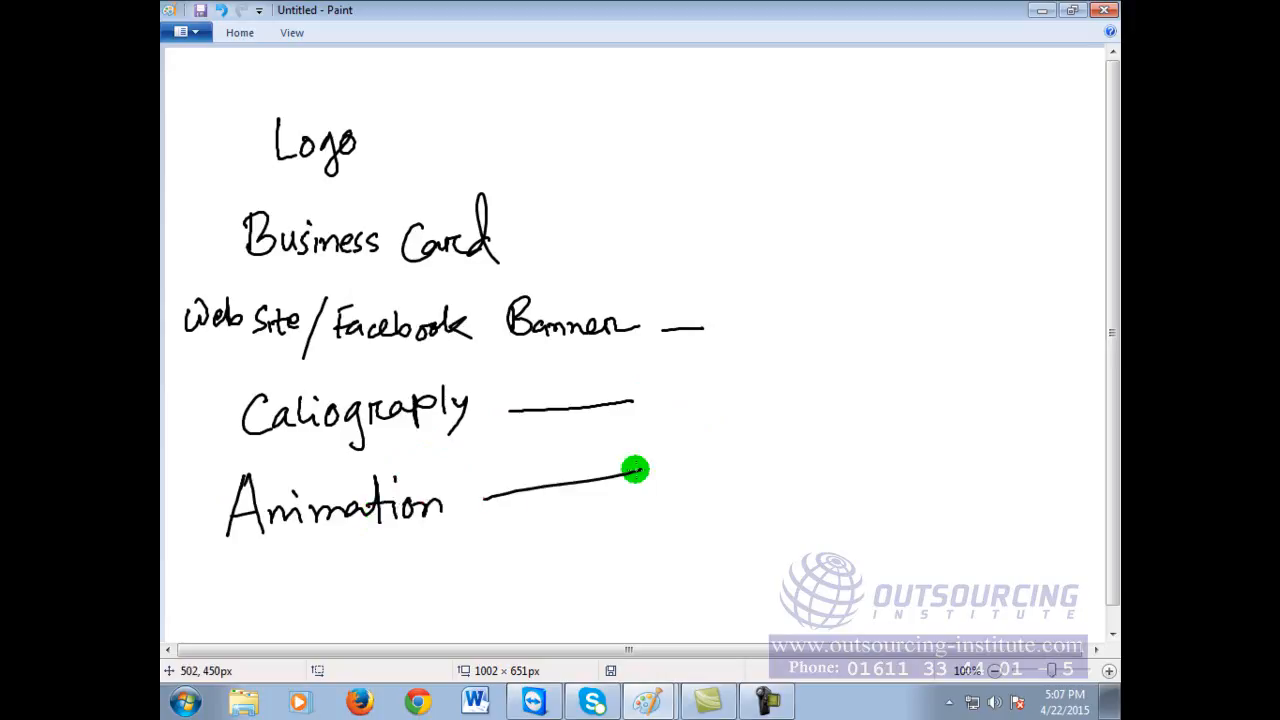
key(ctrl+z)
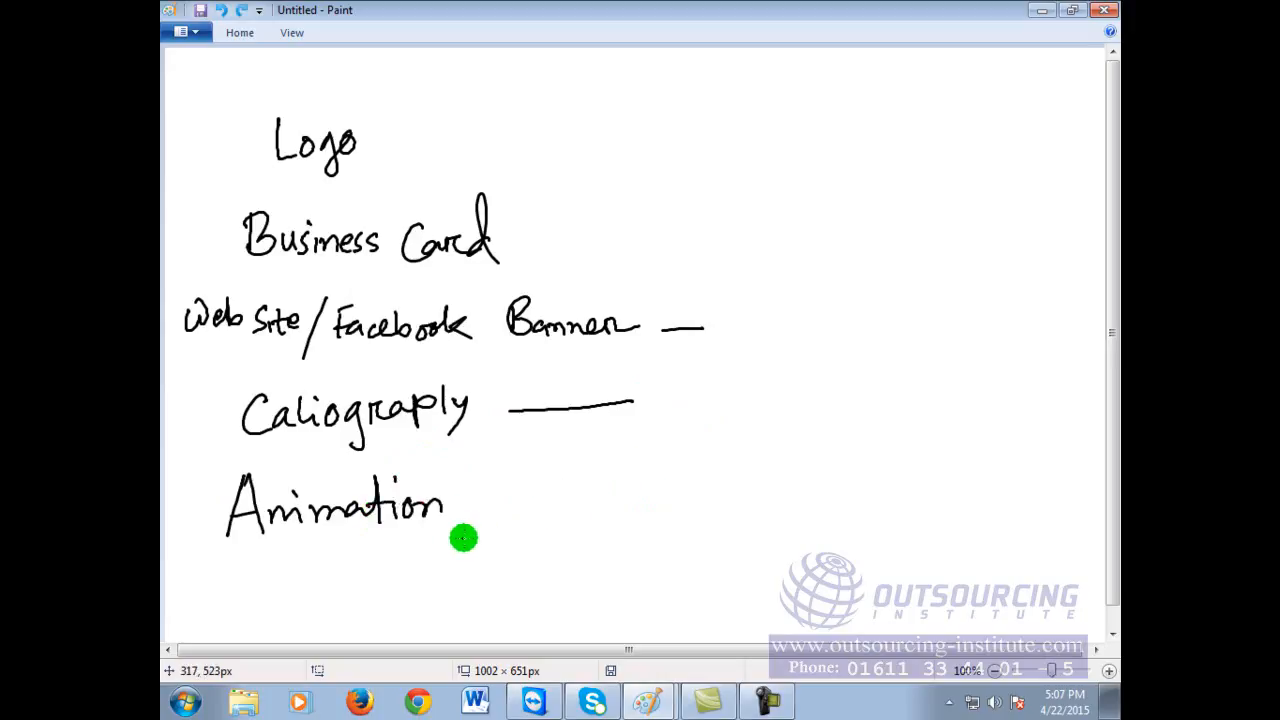
drag(465, 507, 595, 493)
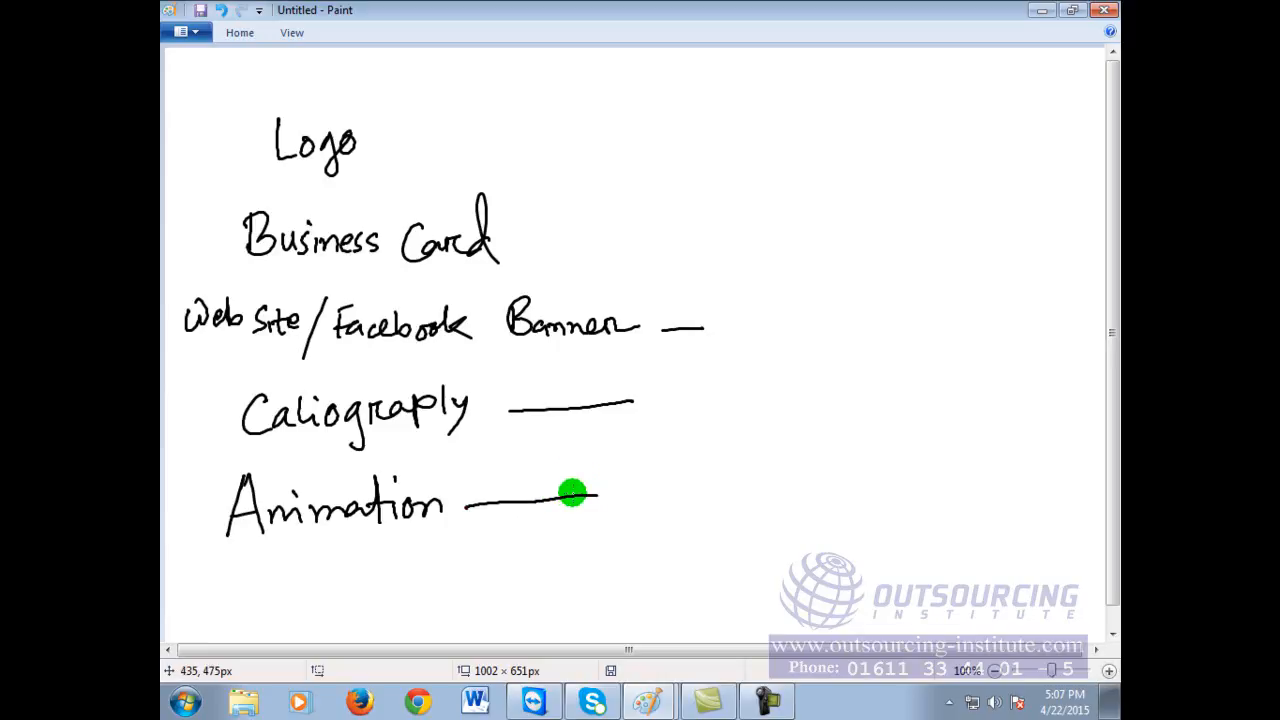
drag(514, 235, 646, 232)
drag(389, 142, 528, 129)
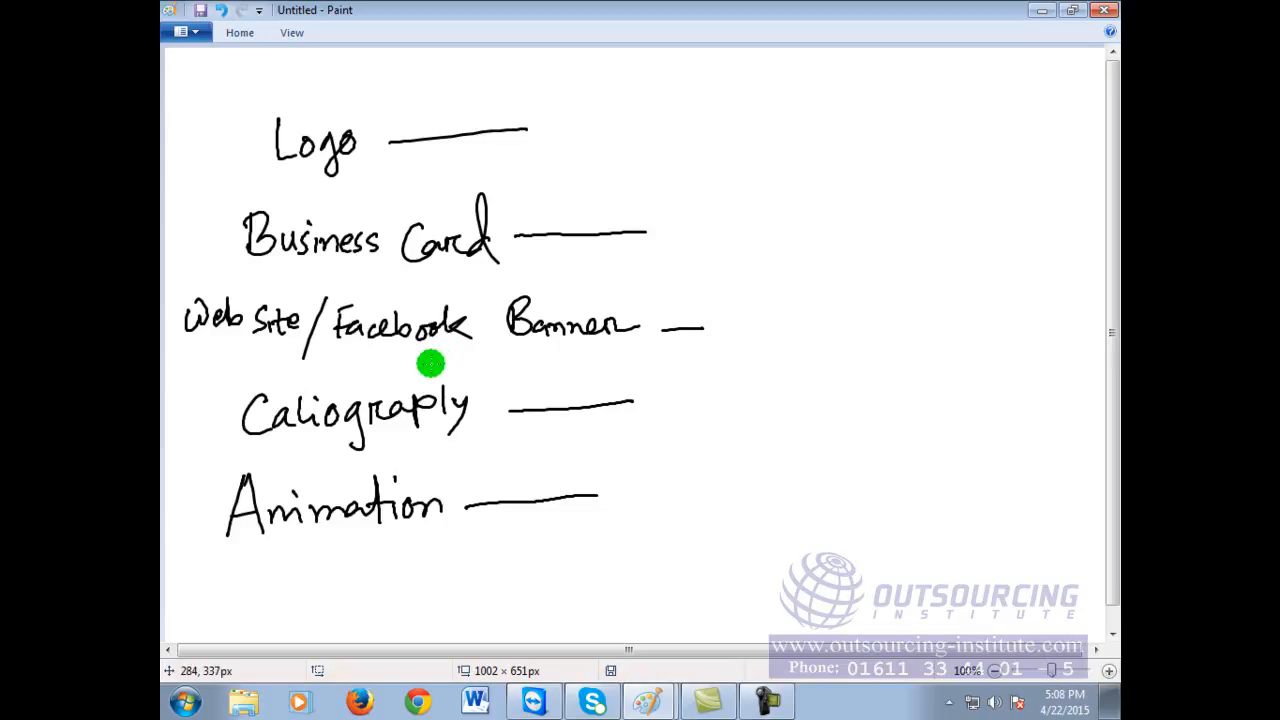
Step: Dot the Logo line and try writing 'Poster' below Animation, then undo it
click(517, 121)
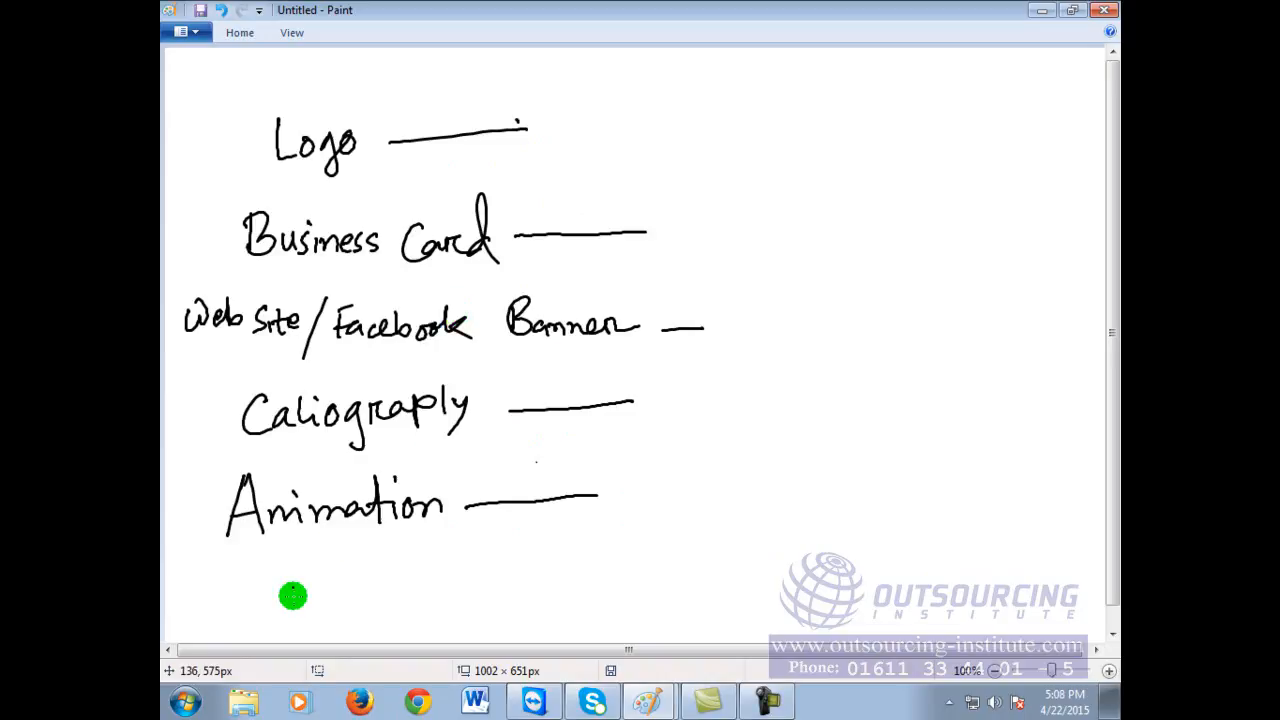
drag(248, 571, 330, 564)
drag(332, 578, 395, 578)
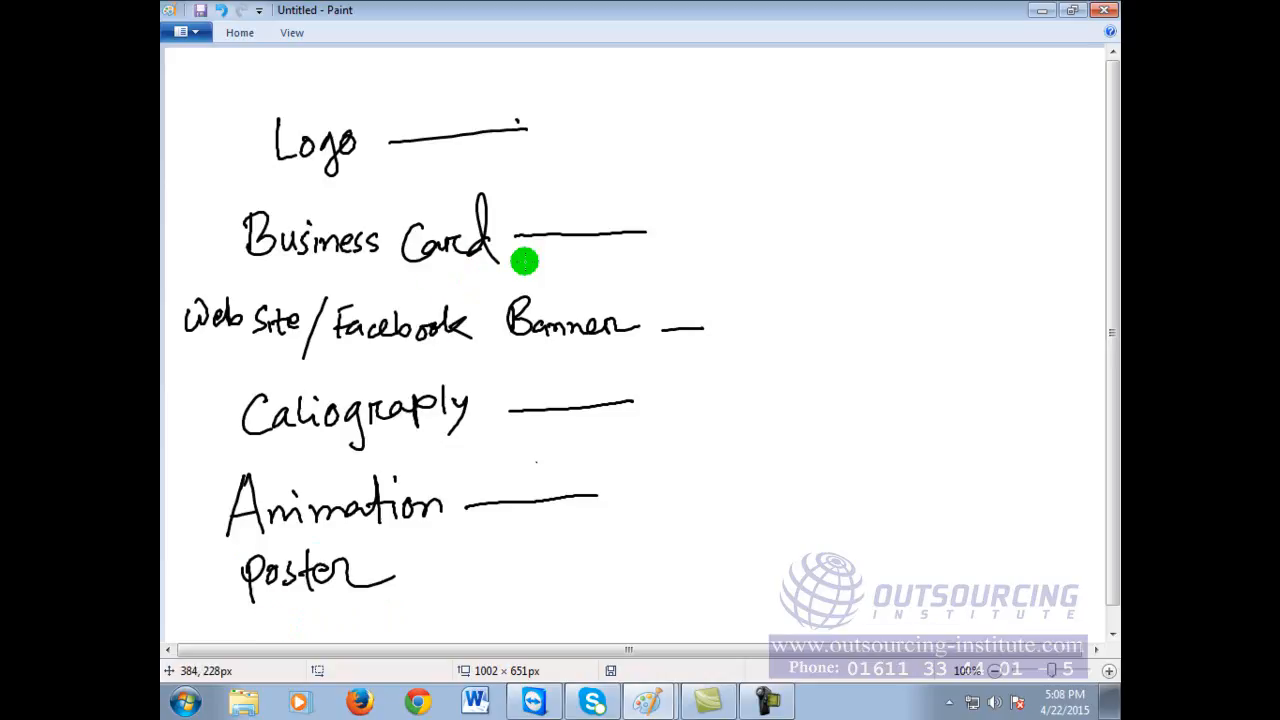
key(ctrl+z)
key(ctrl+z)
key(ctrl+z)
key(ctrl+z)
key(ctrl+z)
key(ctrl+z)
key(ctrl+z)
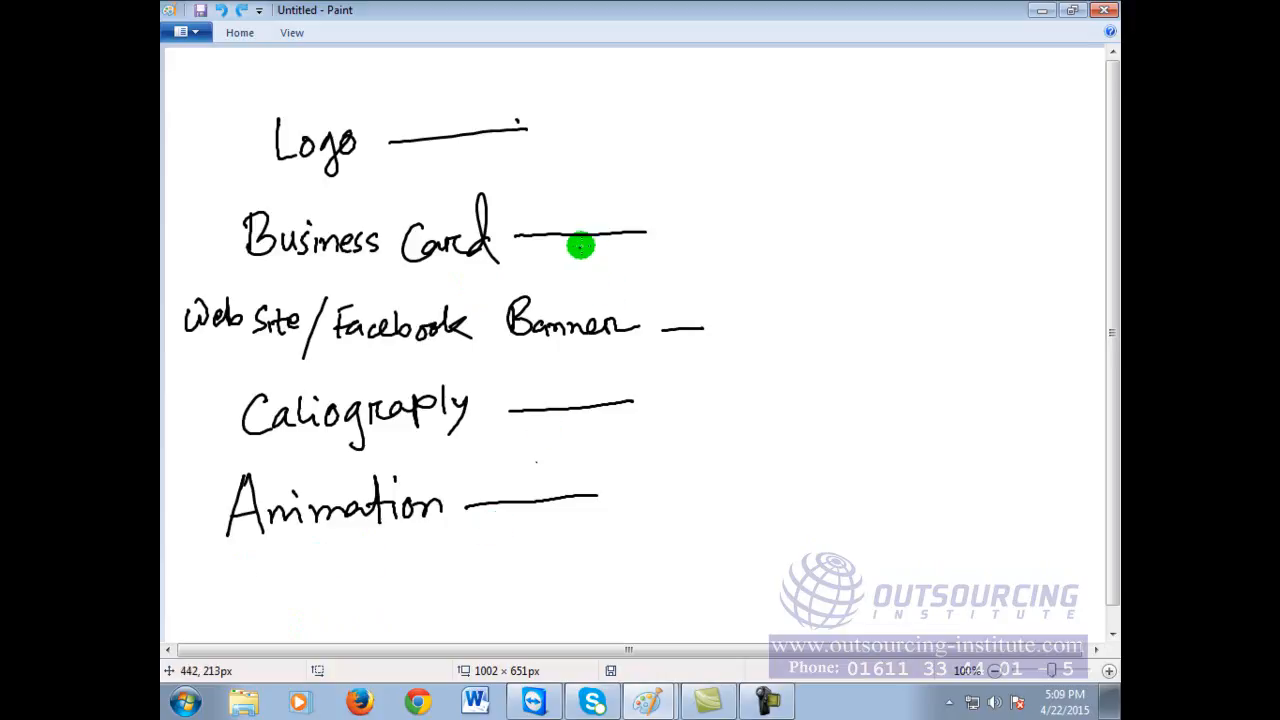
Step: Note '+poster + flyers + weeding card' beside Business Card, tick Caliograply, and switch to Chrome
mouse_move(697, 226)
mouse_down()
mouse_move(718, 213)
mouse_move(806, 222)
mouse_move(838, 243)
mouse_move(842, 208)
mouse_move(851, 232)
mouse_move(873, 229)
mouse_move(863, 215)
mouse_move(939, 236)
mouse_up()
click(869, 224)
mouse_move(968, 224)
mouse_down()
mouse_move(1022, 205)
mouse_move(1038, 222)
mouse_move(1020, 237)
mouse_move(1028, 255)
mouse_move(1066, 254)
mouse_up()
click(1093, 251)
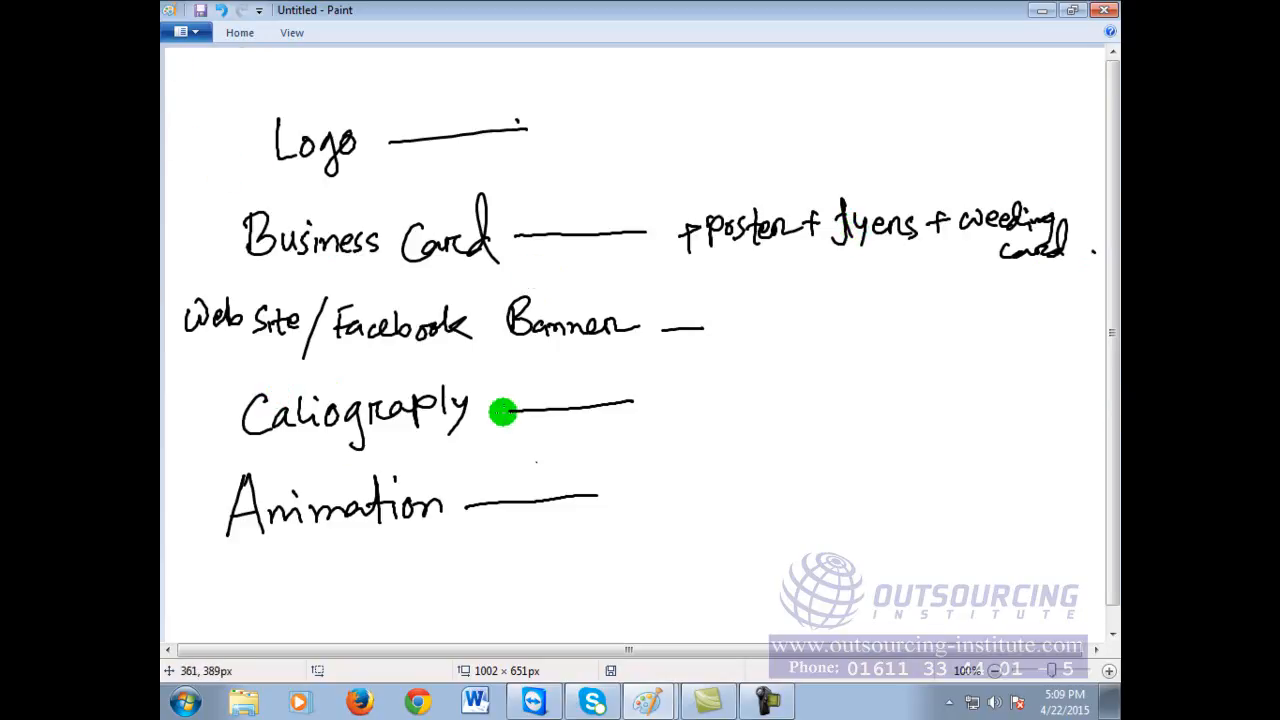
drag(205, 412, 225, 408)
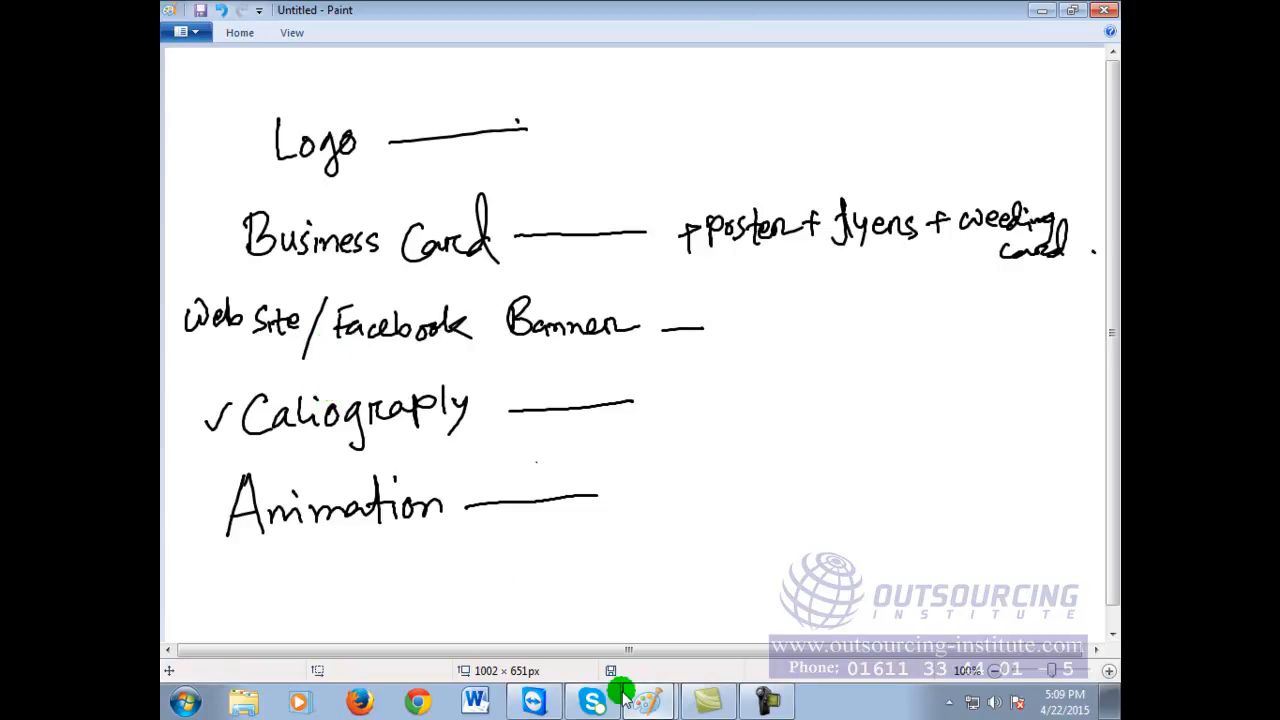
click(428, 704)
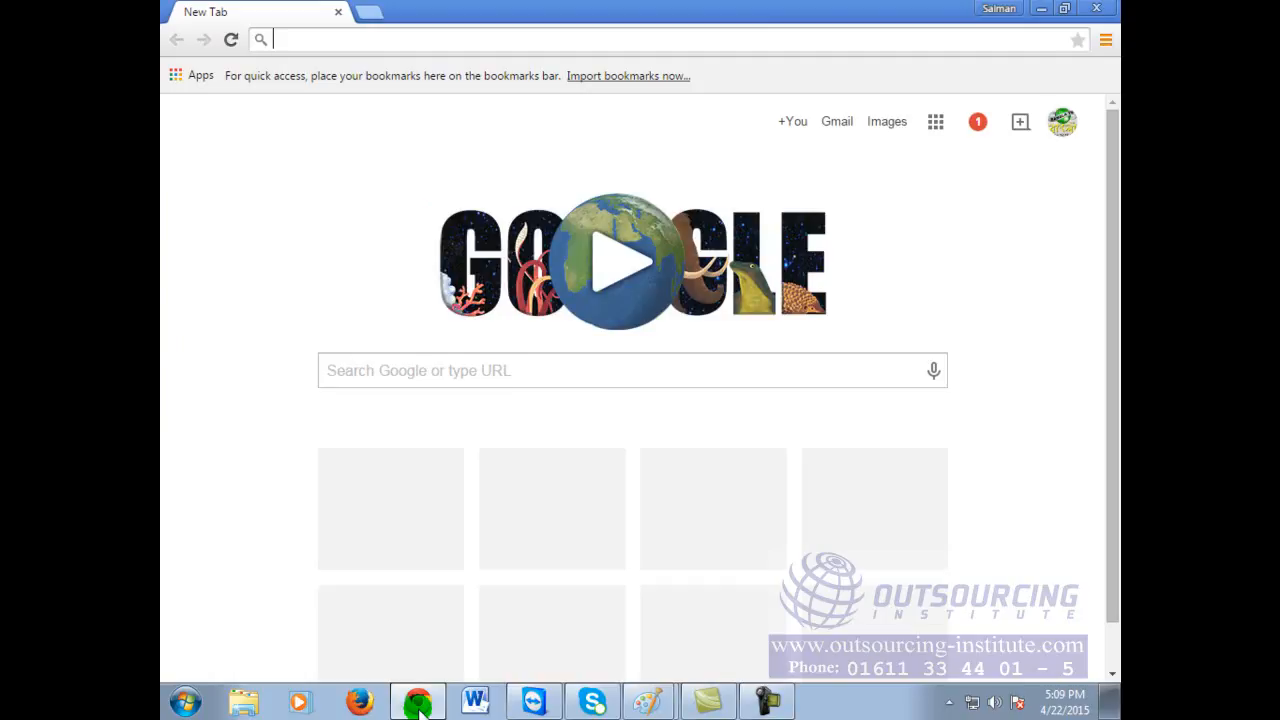
Step: Bring the Paint sketch of five design services back in front of Chrome
click(751, 32)
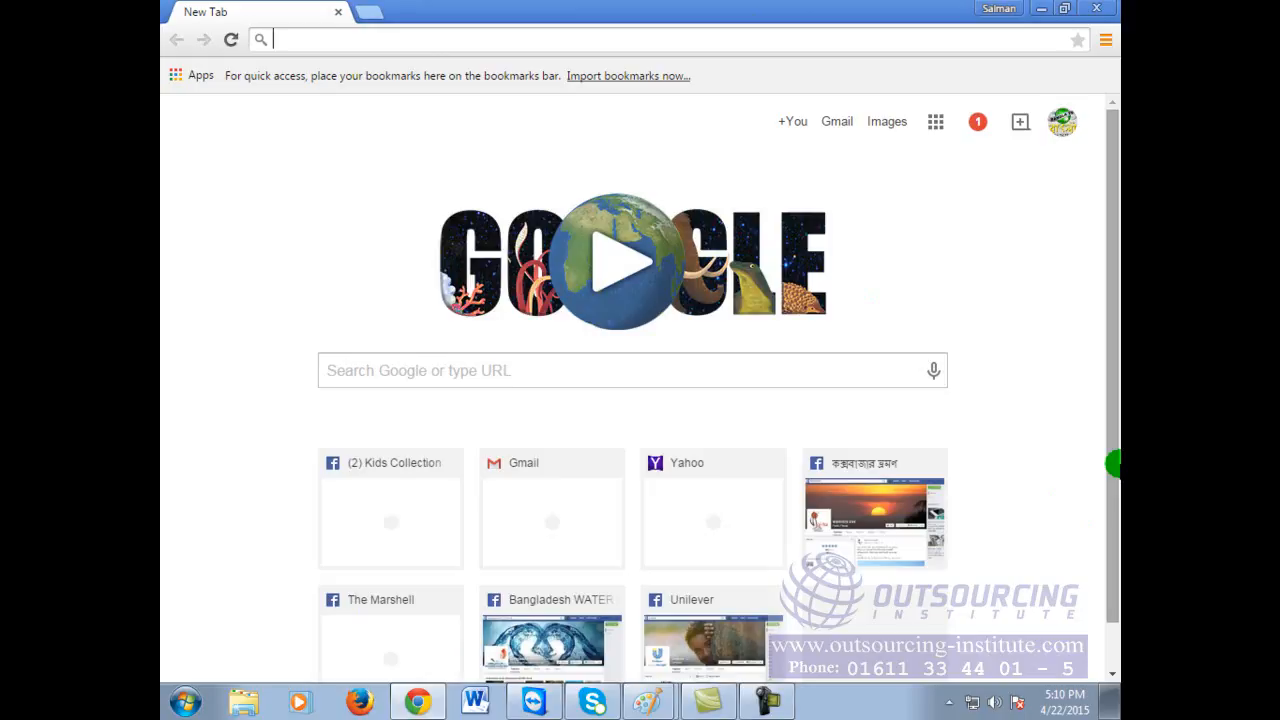
click(184, 704)
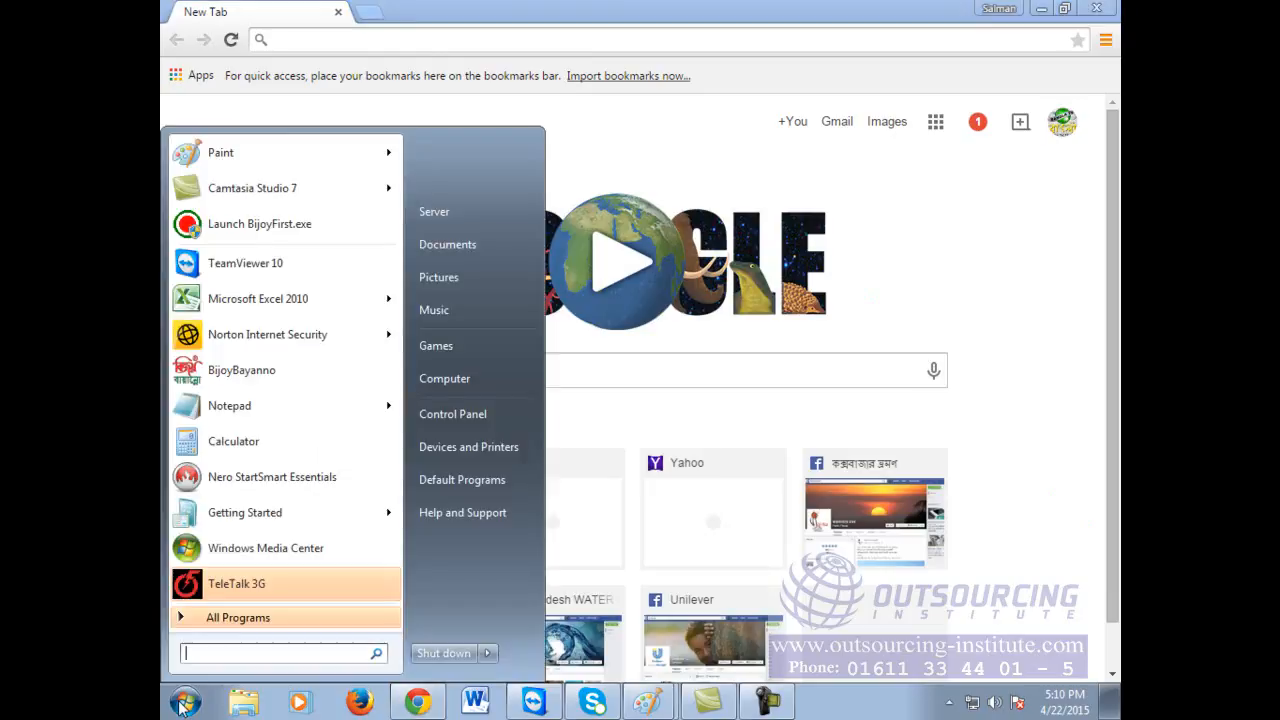
mouse_move(287, 150)
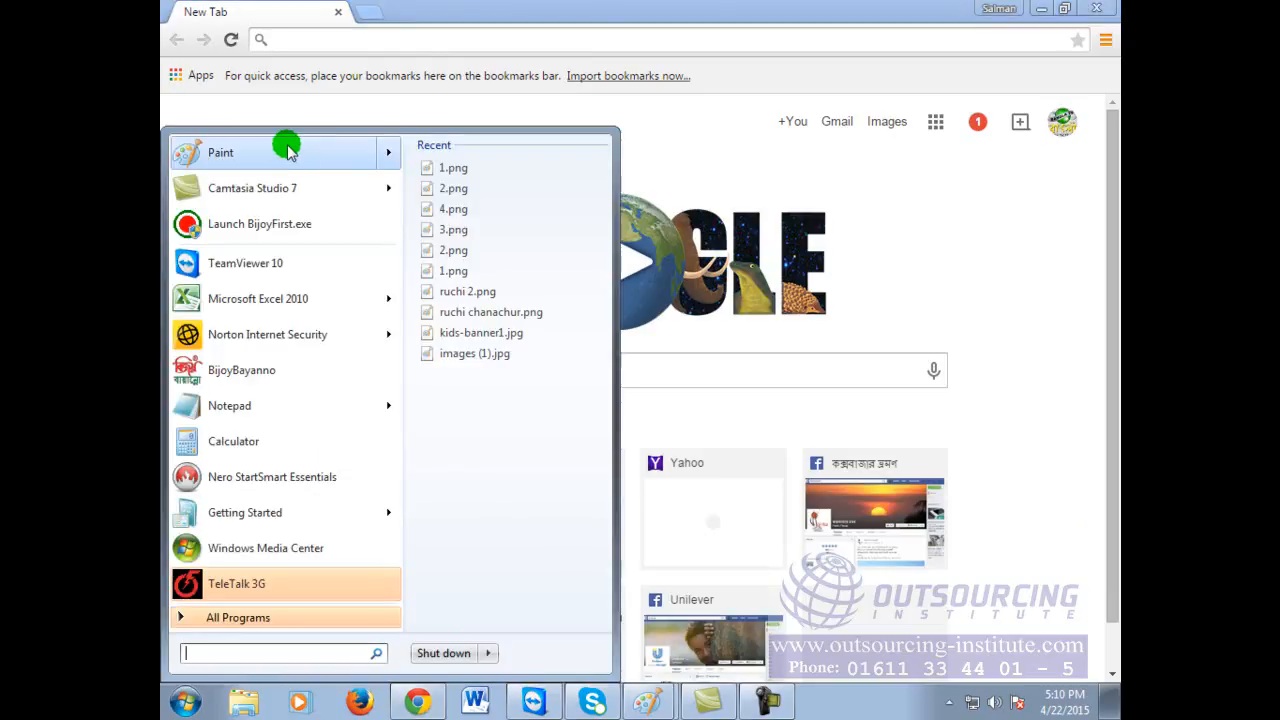
click(1047, 247)
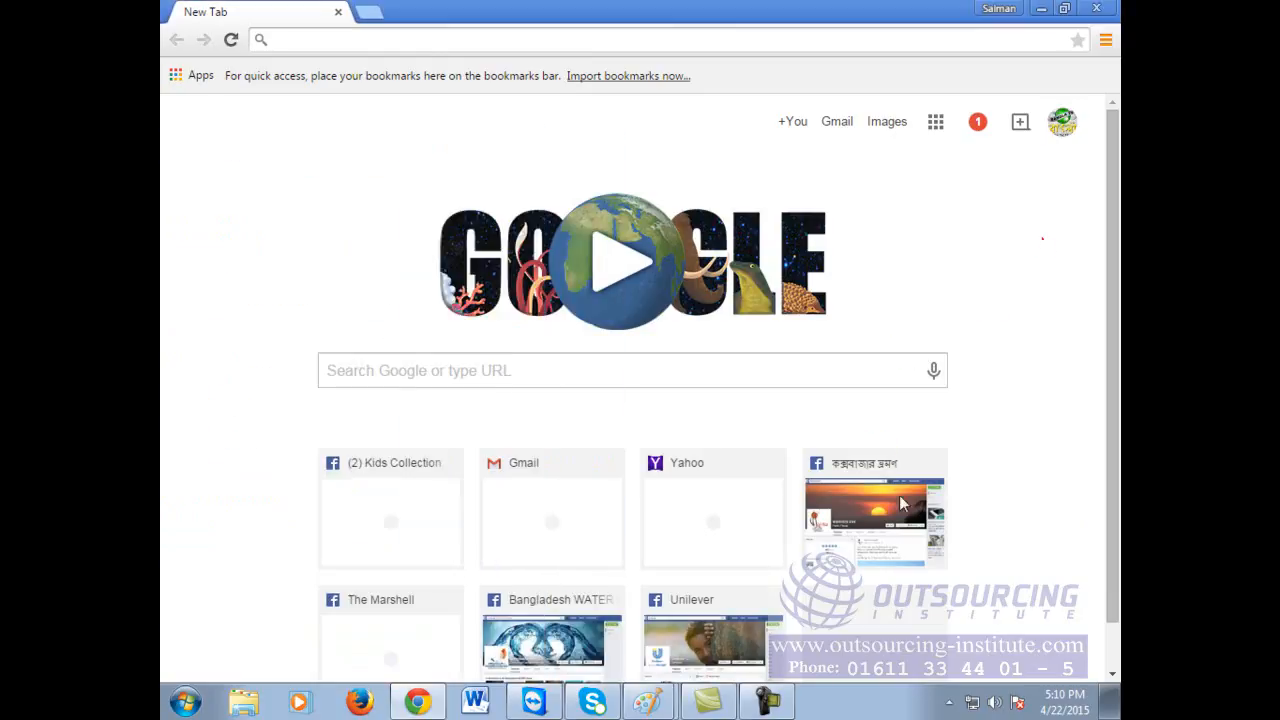
click(650, 701)
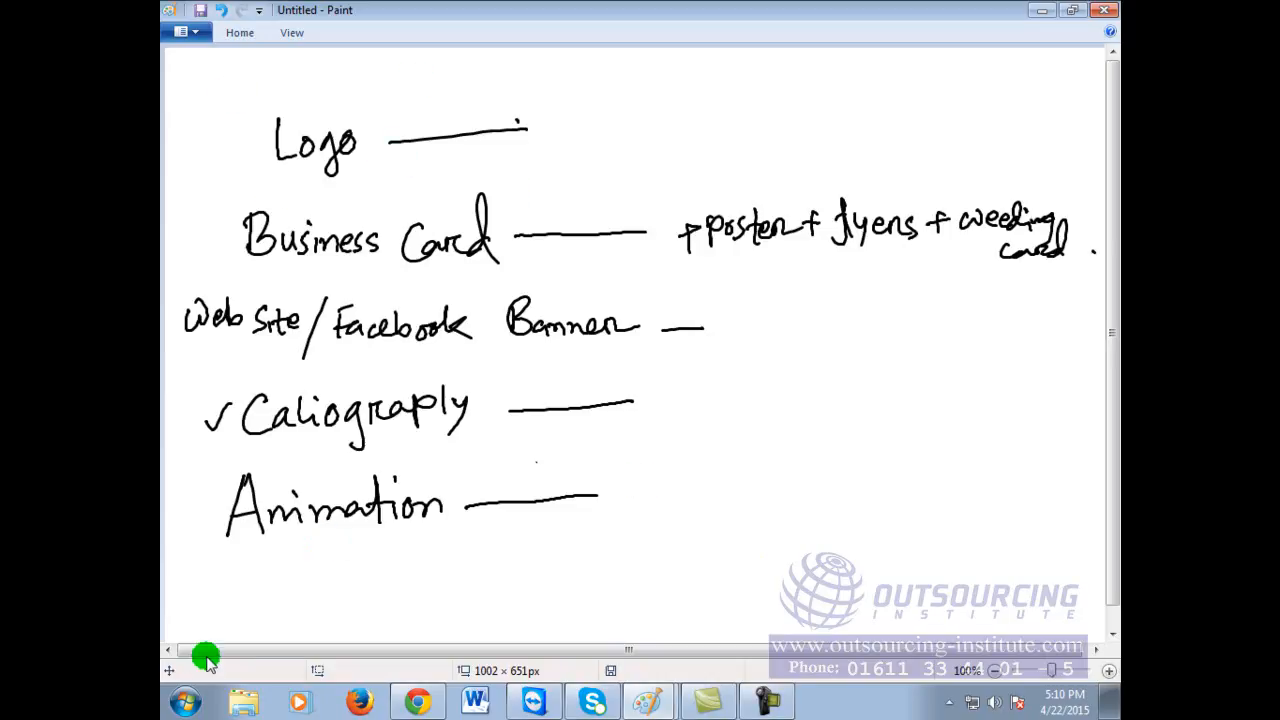
click(415, 702)
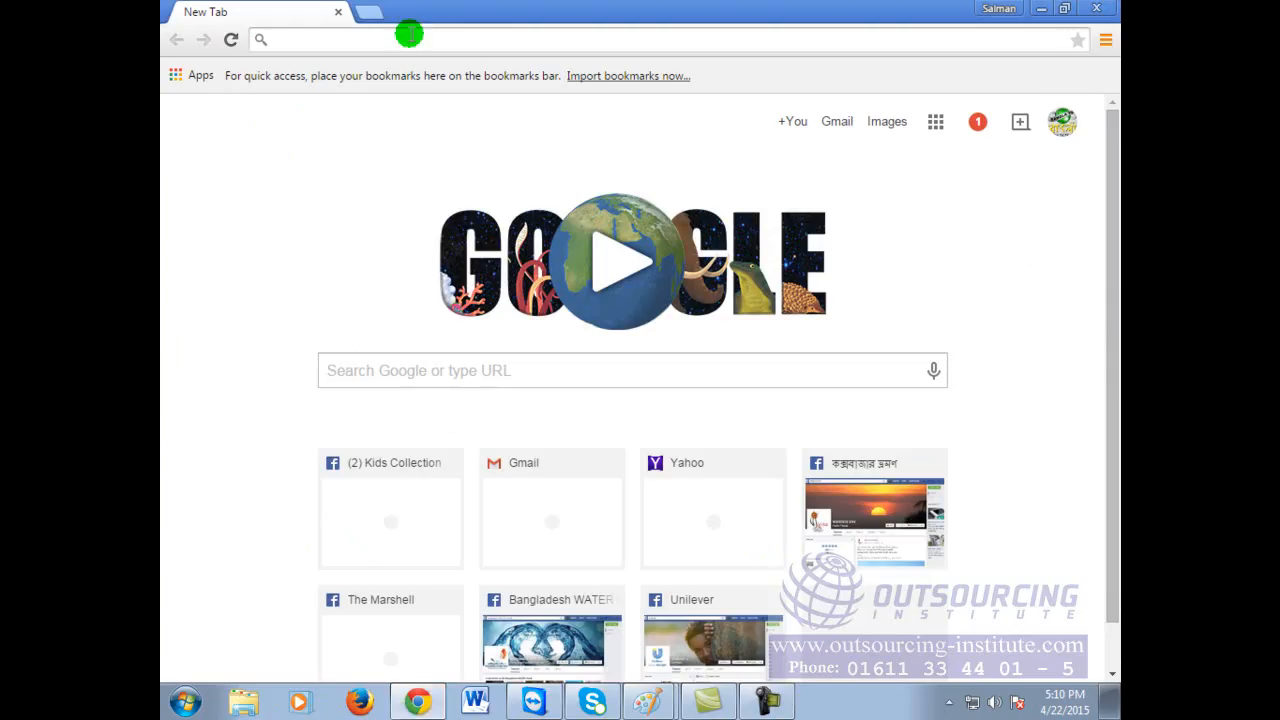
click(1041, 8)
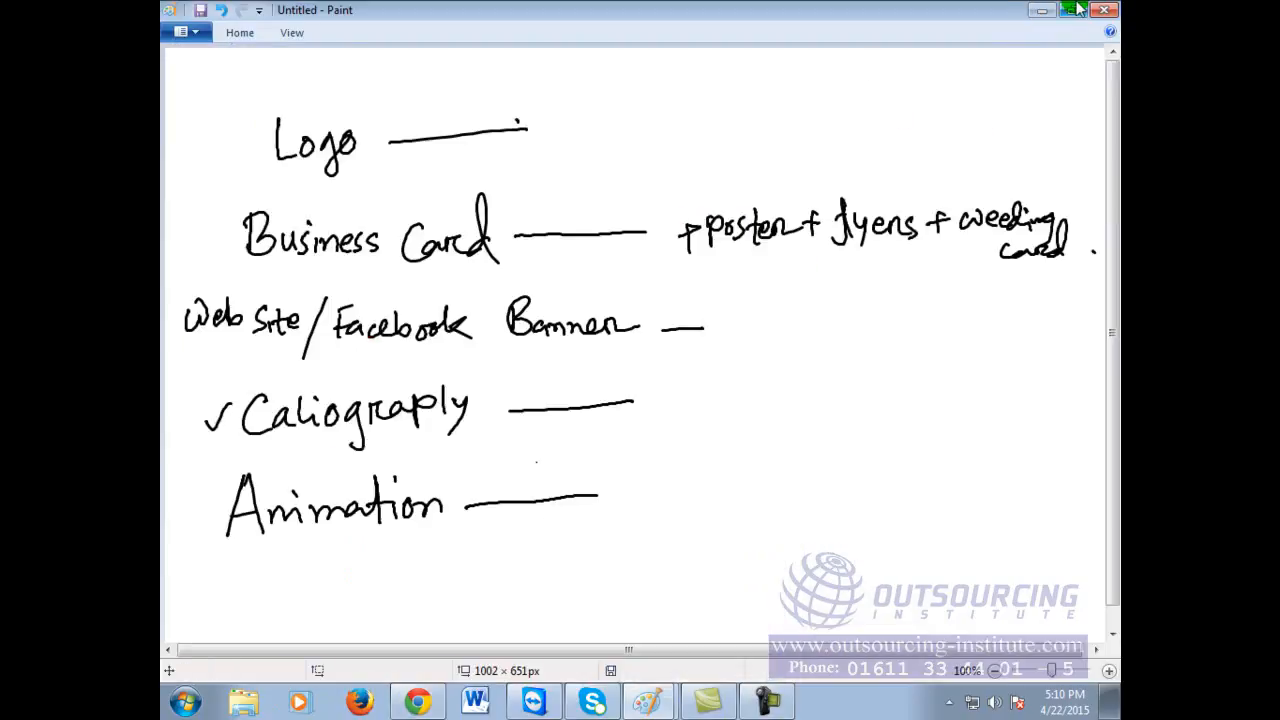
click(184, 702)
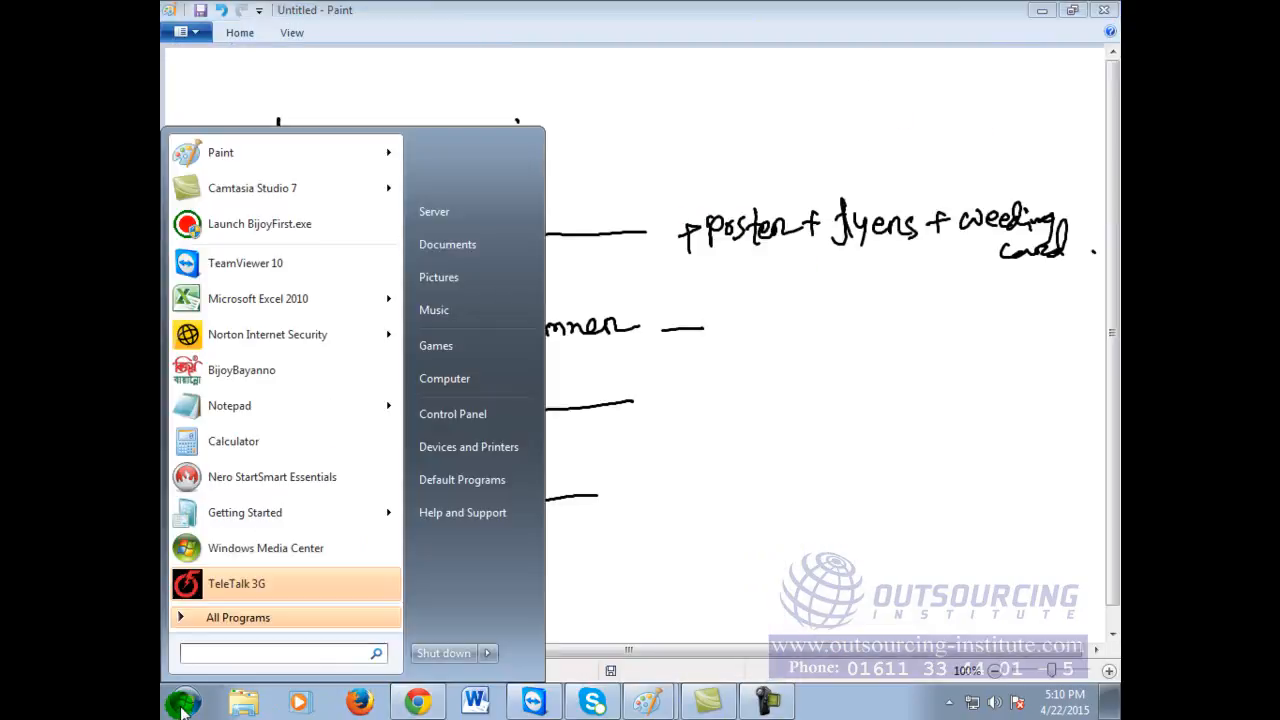
click(999, 464)
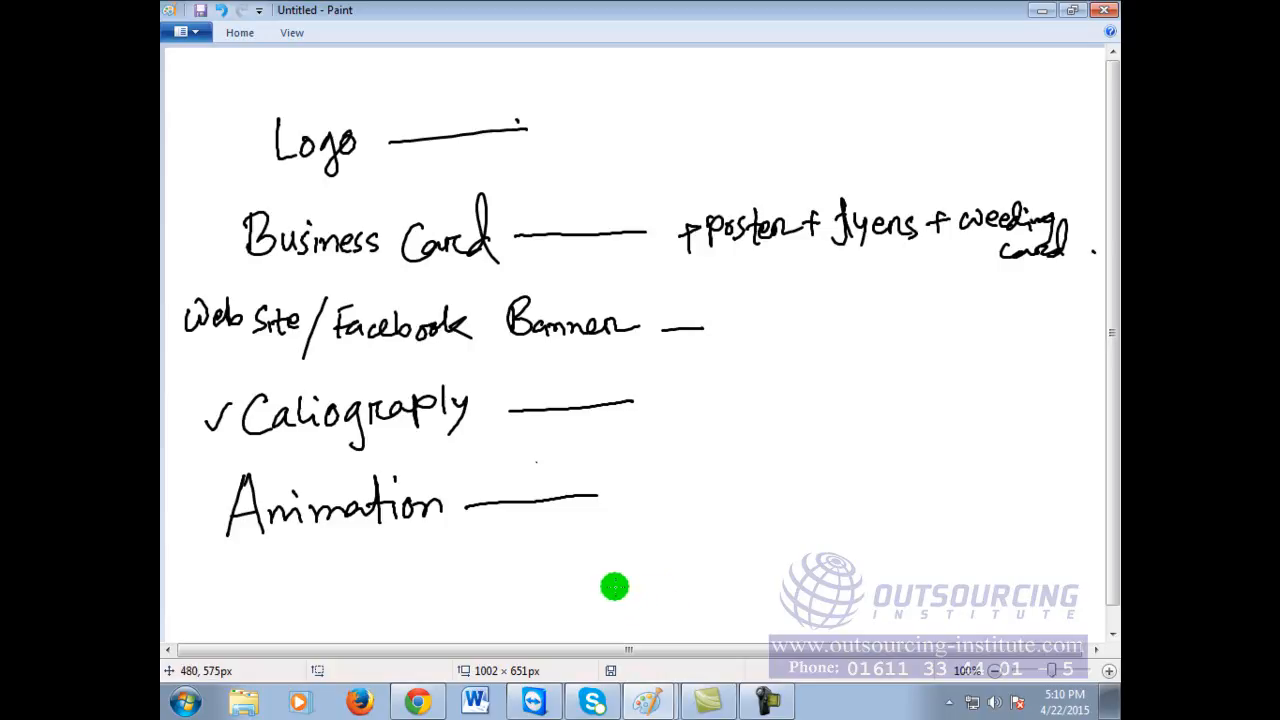
Step: Handwrite the heading 'Abul Technology' at the top-right of the canvas
mouse_move(729, 105)
mouse_down()
mouse_move(741, 81)
mouse_move(752, 120)
mouse_up()
mouse_move(729, 101)
mouse_down()
mouse_move(804, 98)
mouse_move(809, 112)
mouse_move(863, 82)
mouse_up()
mouse_move(849, 83)
mouse_down()
mouse_move(851, 117)
mouse_move(878, 115)
mouse_up()
drag(891, 82, 893, 117)
drag(893, 106, 944, 105)
mouse_move(955, 84)
mouse_down()
mouse_move(955, 114)
mouse_move(971, 91)
mouse_move(985, 97)
mouse_up()
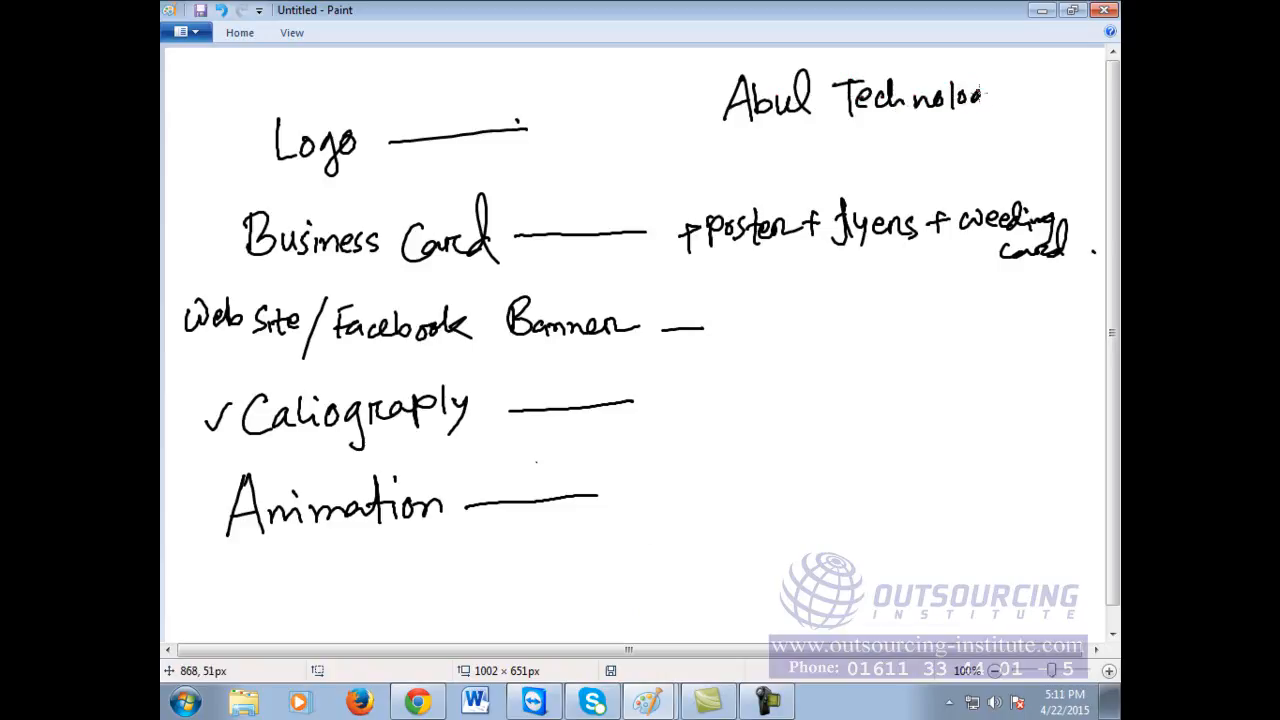
Step: Box the heading, tick the Logo item, and switch to Chrome
mouse_move(693, 66)
mouse_down()
mouse_move(705, 148)
mouse_move(1023, 143)
mouse_move(1023, 43)
mouse_move(686, 62)
mouse_up()
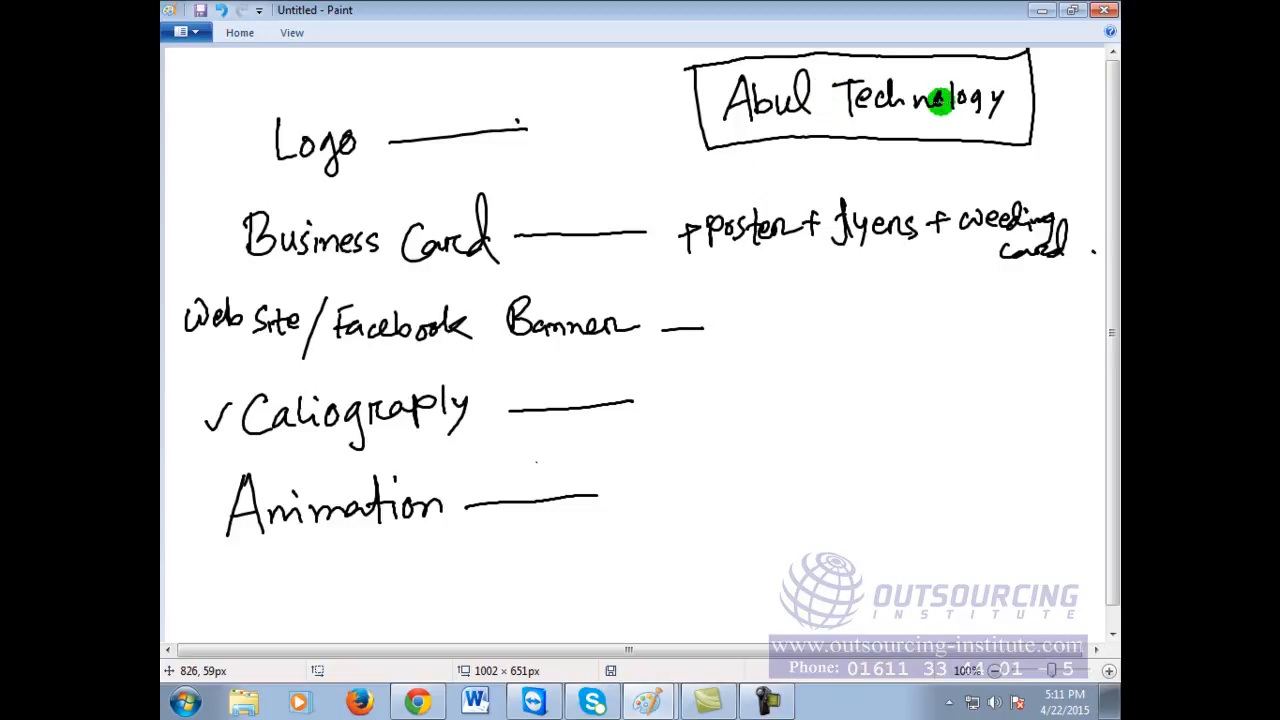
drag(543, 123, 580, 114)
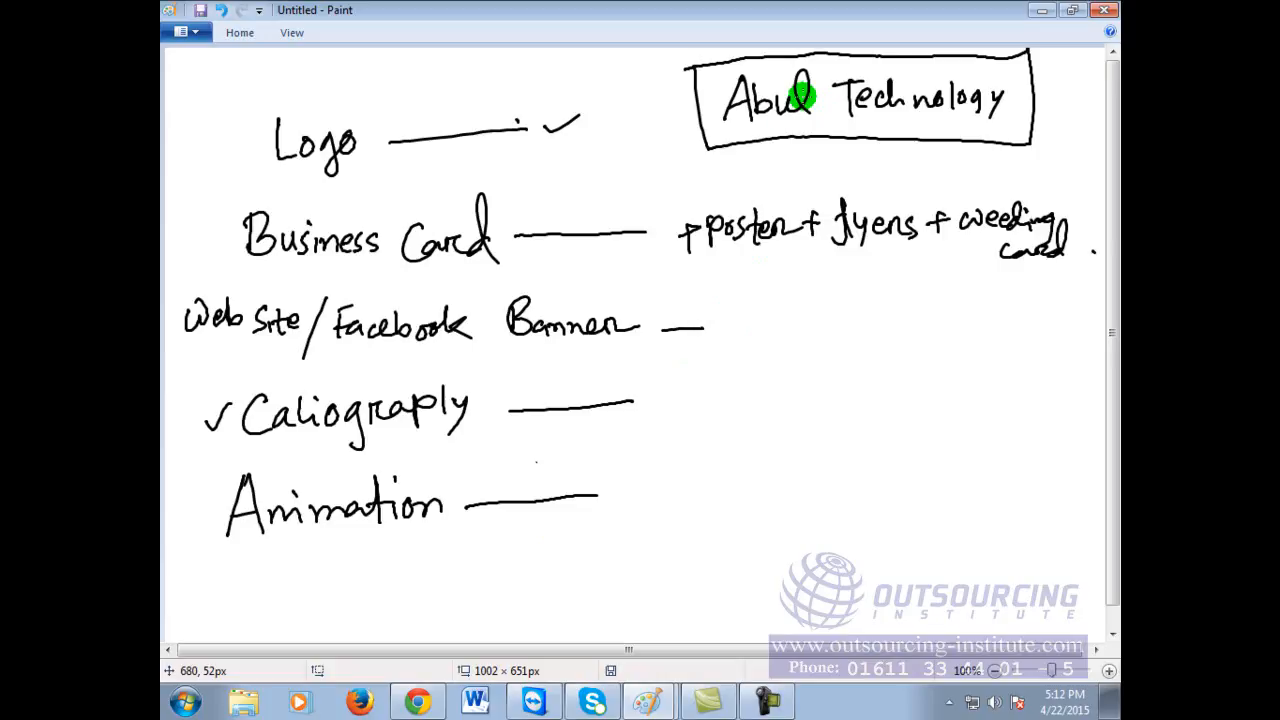
click(412, 700)
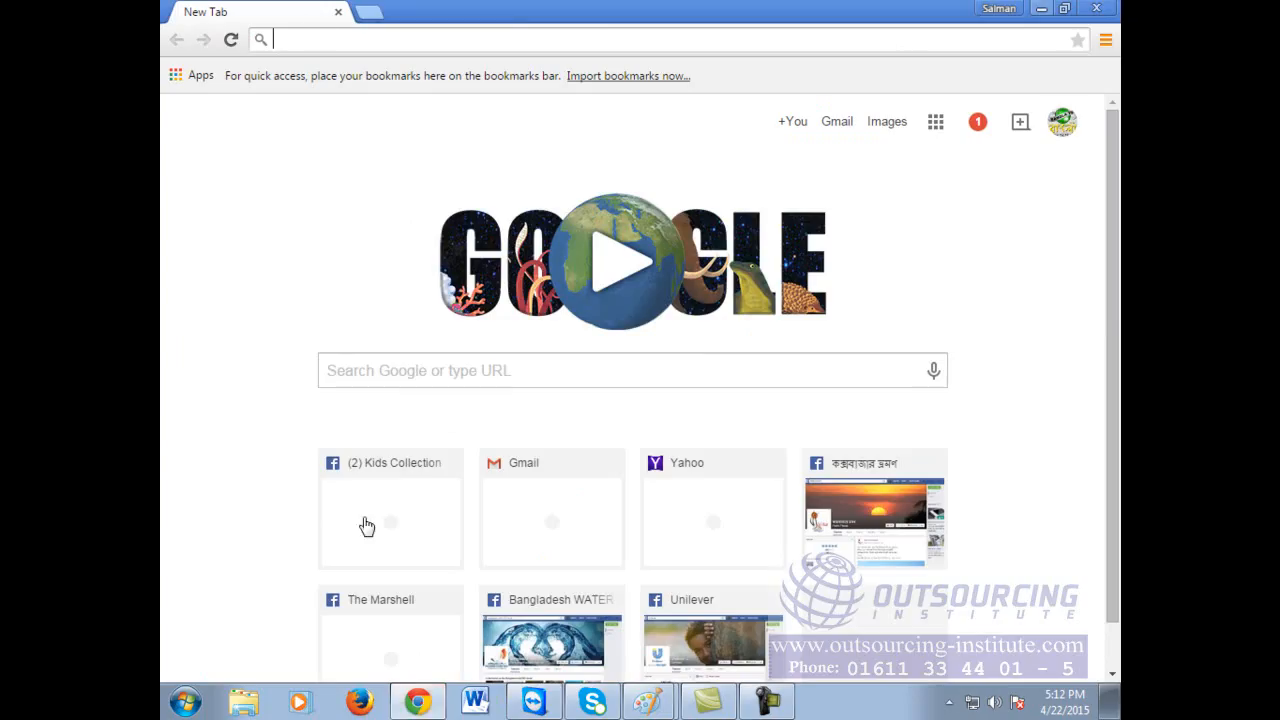
Step: Load google.com from the address bar with 'g', then minimize Chrome
text(google.com)
key(Return)
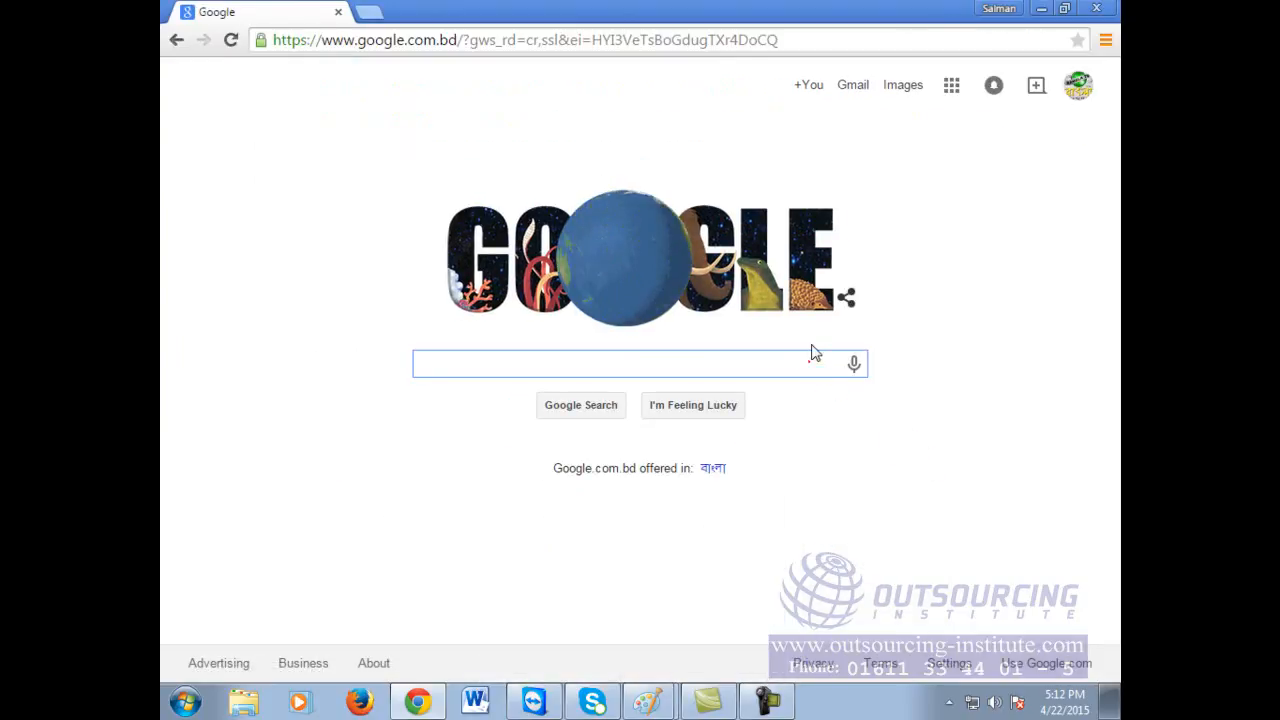
click(418, 702)
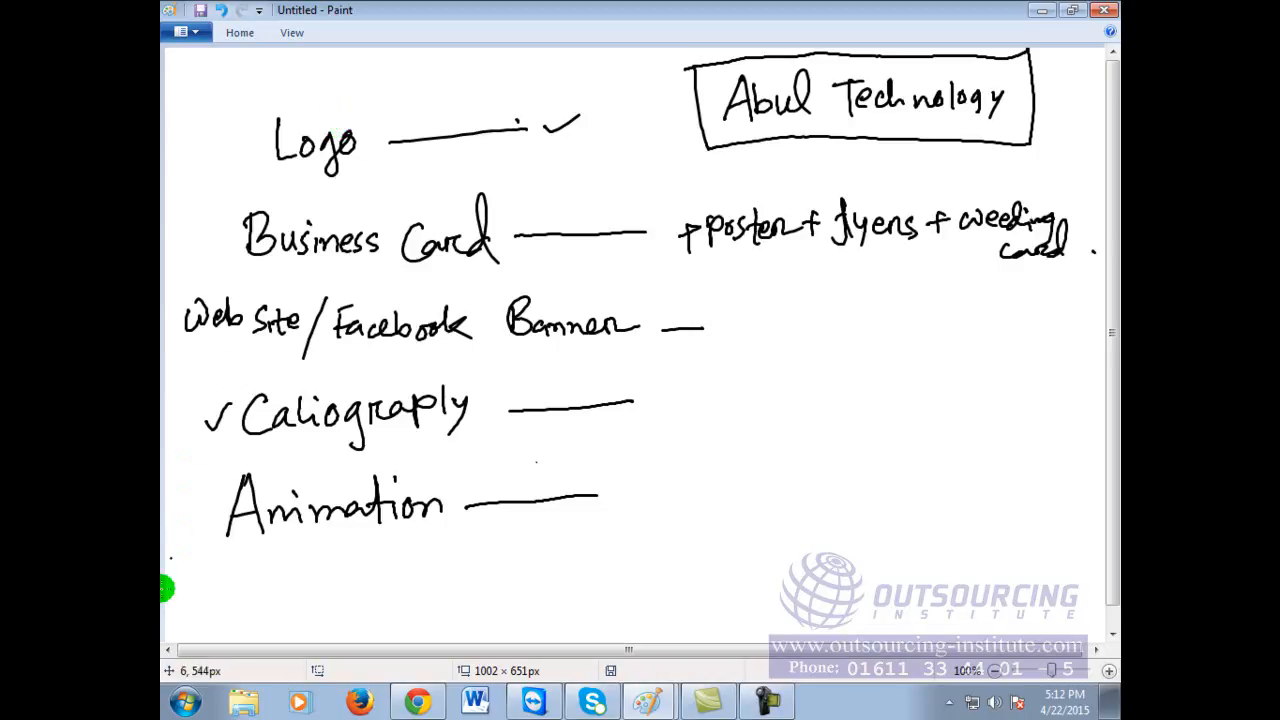
Step: Search Google for 'online logo creator'
click(412, 700)
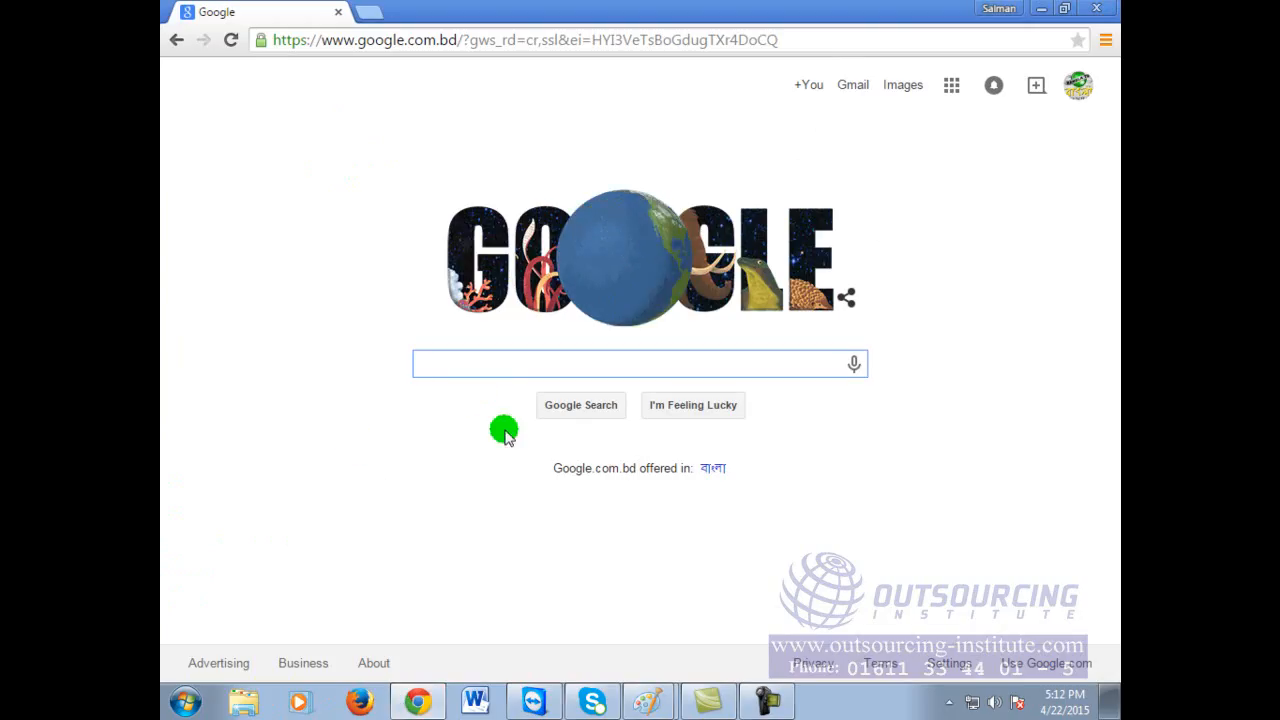
click(535, 363)
text(o)
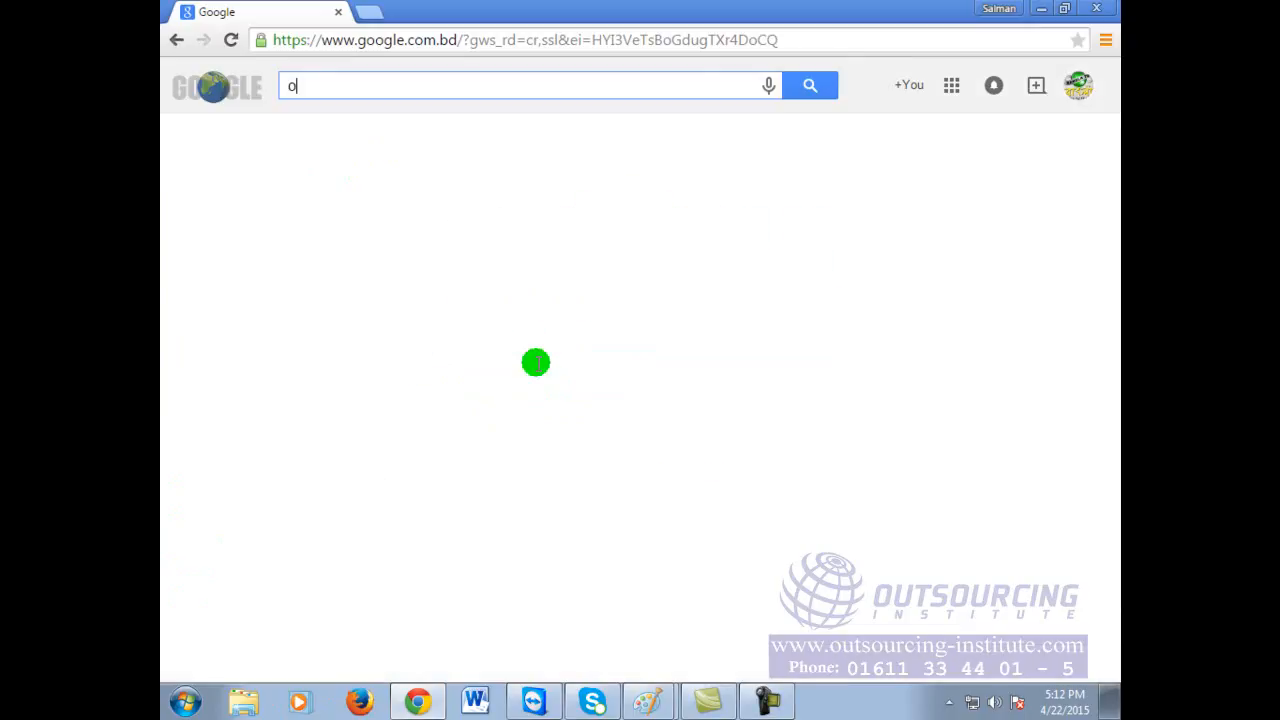
text(nline logo crea)
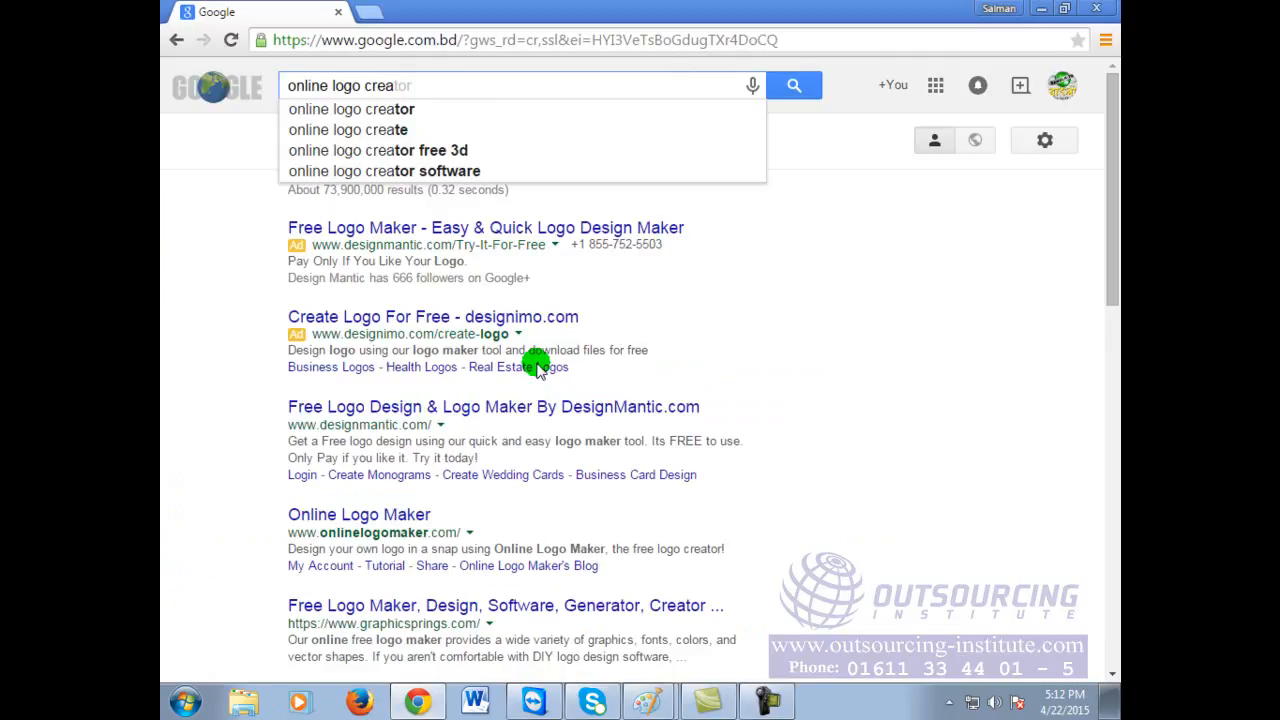
key(BackSpace)
key(BackSpace)
key(BackSpace)
key(BackSpace)
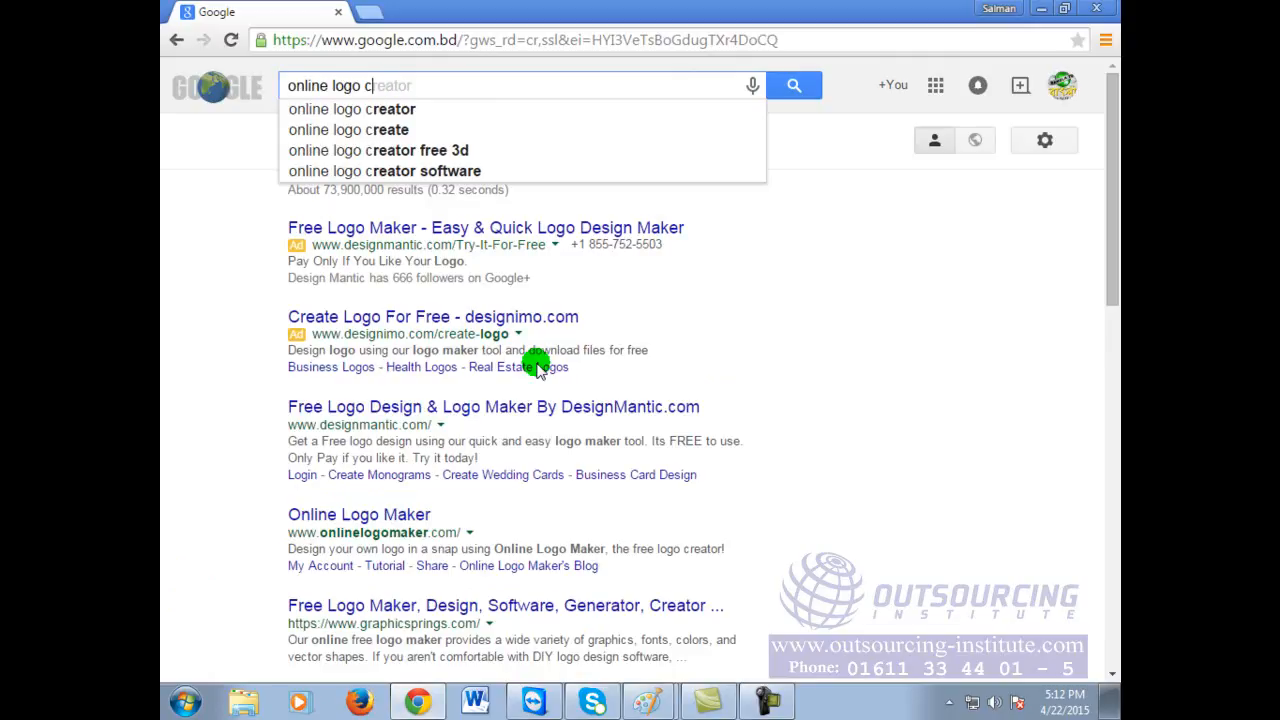
text(maker)
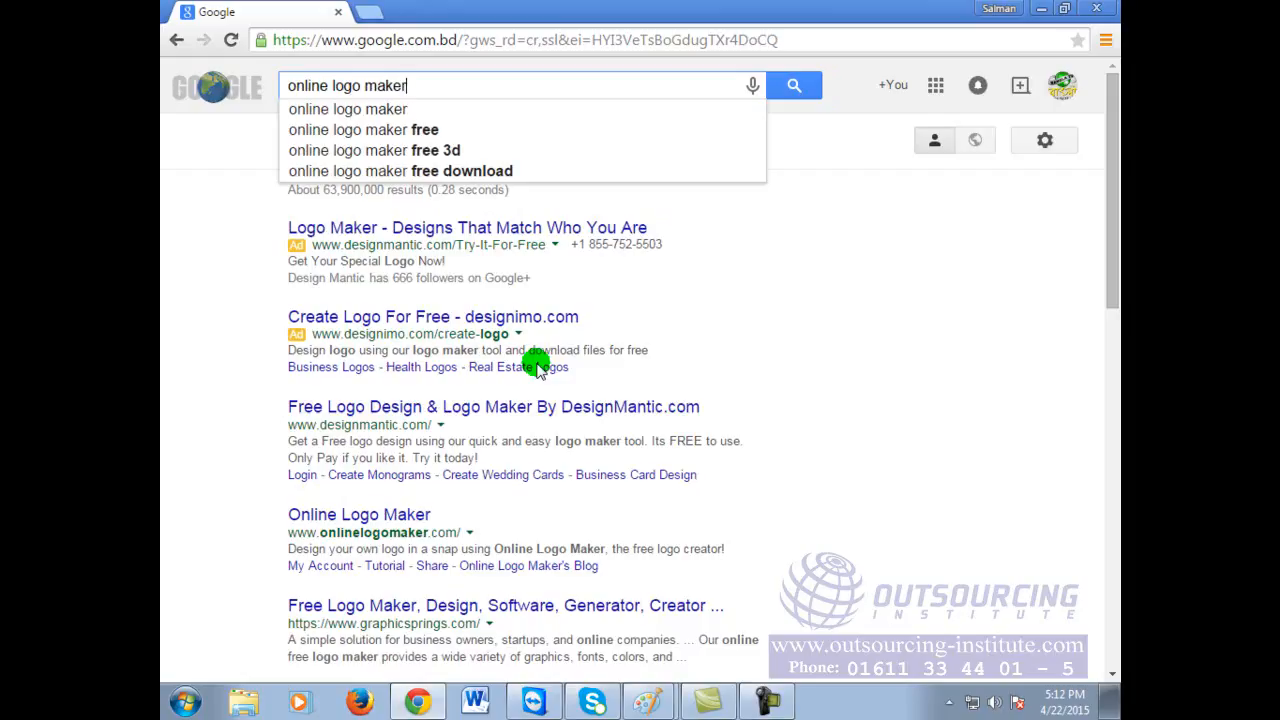
key(BackSpace)
key(BackSpace)
key(BackSpace)
key(BackSpace)
key(BackSpace)
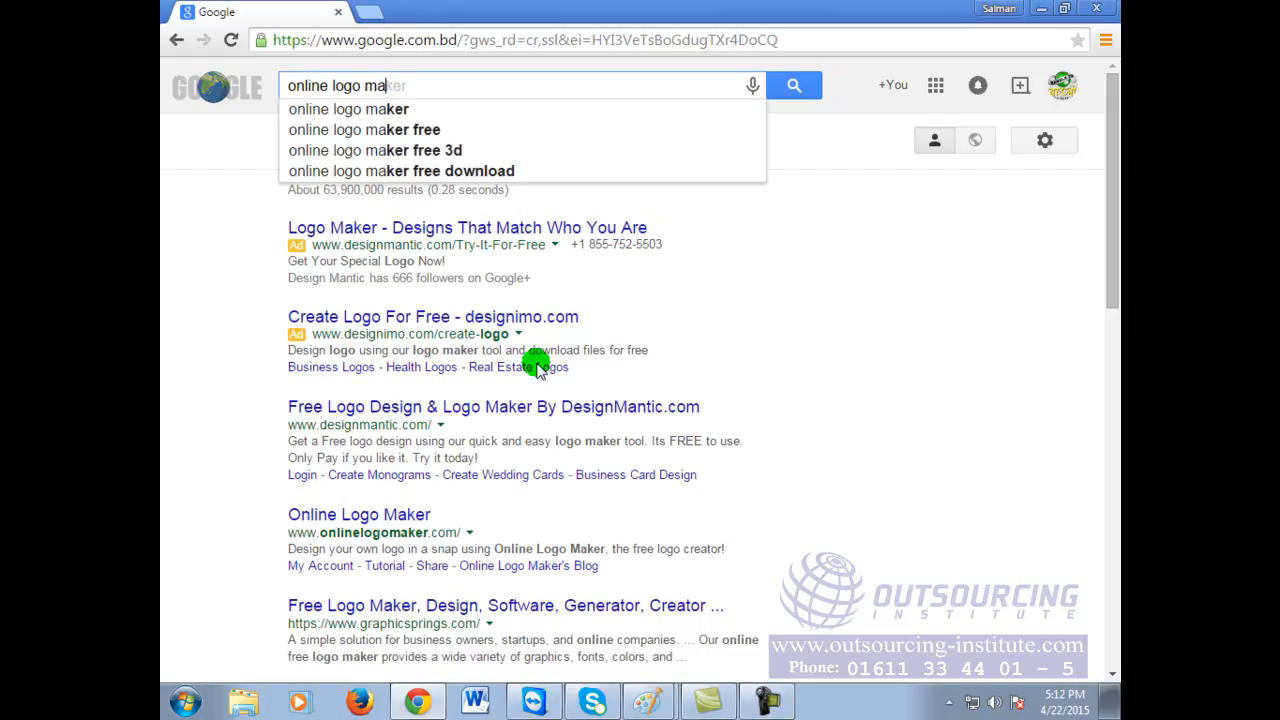
text(cre)
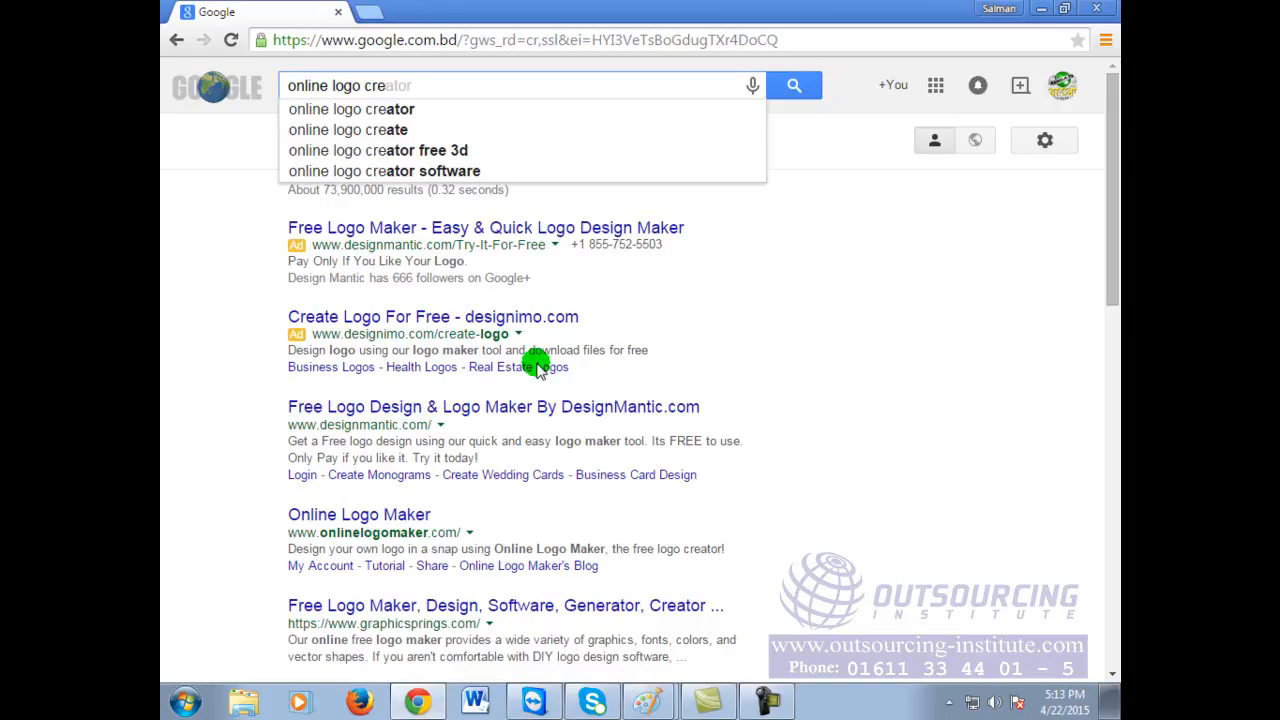
text(ator)
key(BackSpace)
key(BackSpace)
key(BackSpace)
key(BackSpace)
key(BackSpace)
key(BackSpace)
key(BackSpace)
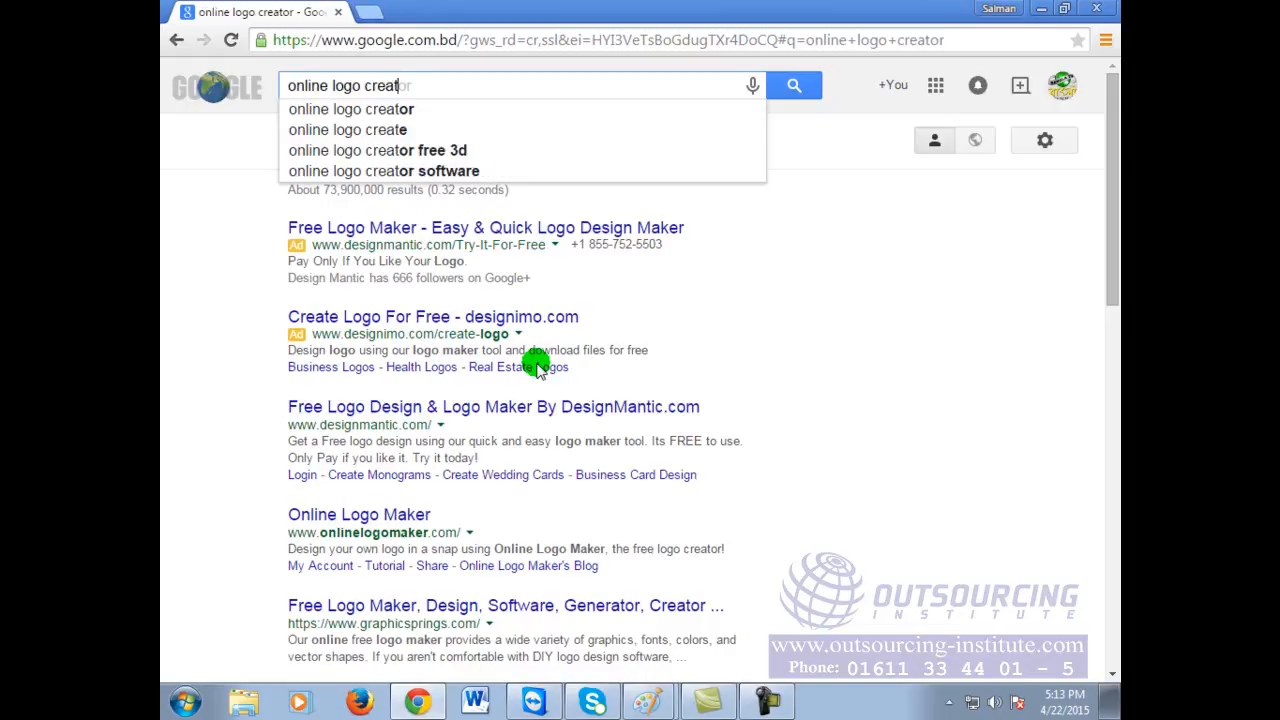
text(ge)
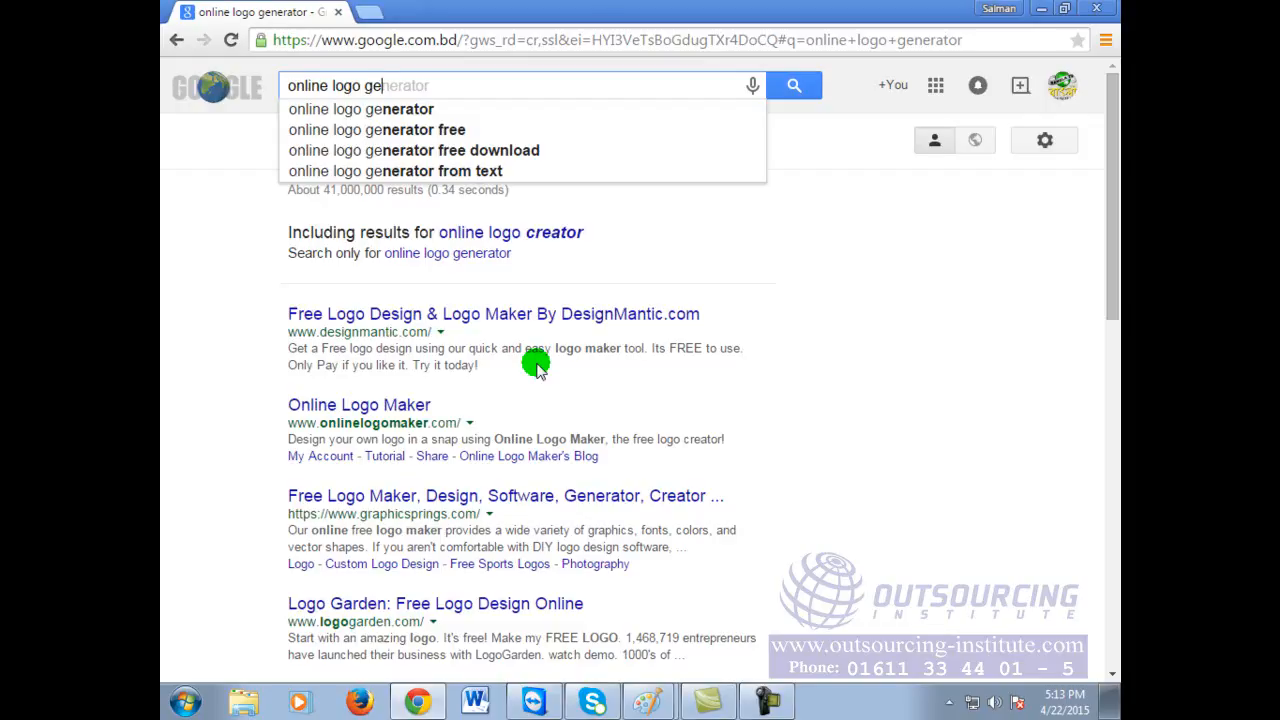
key(BackSpace)
key(BackSpace)
text(cr)
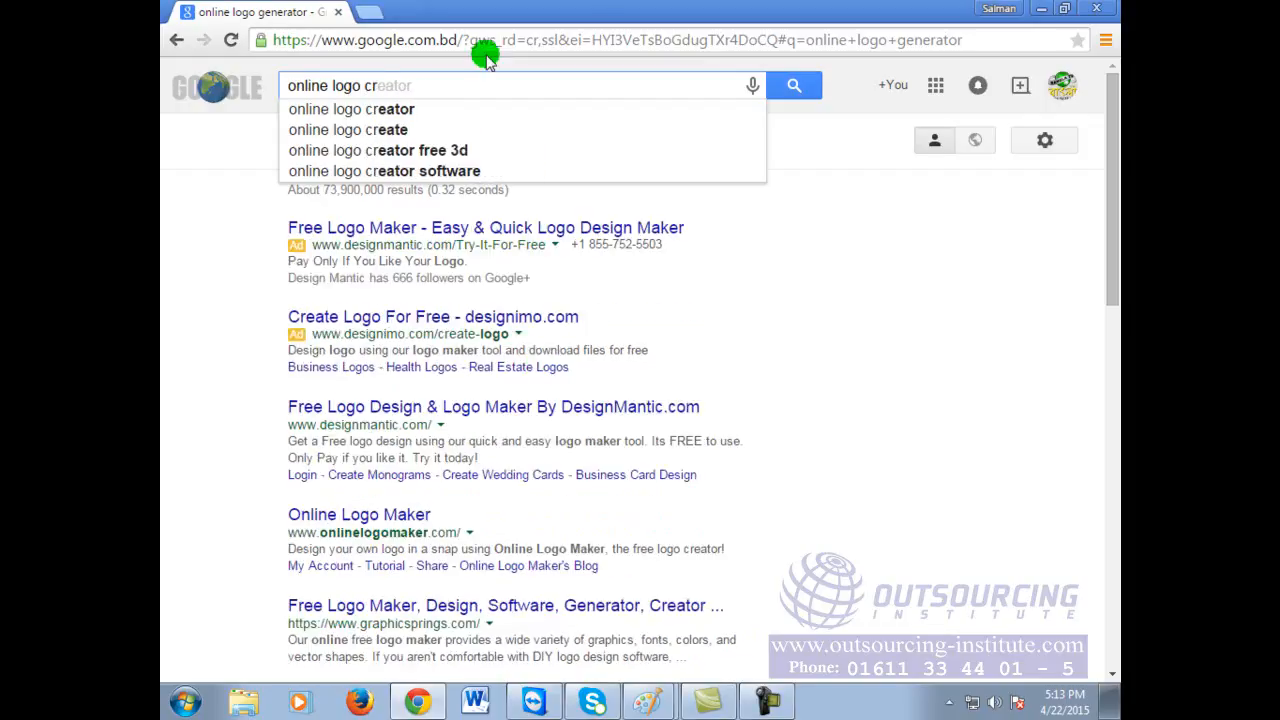
click(420, 109)
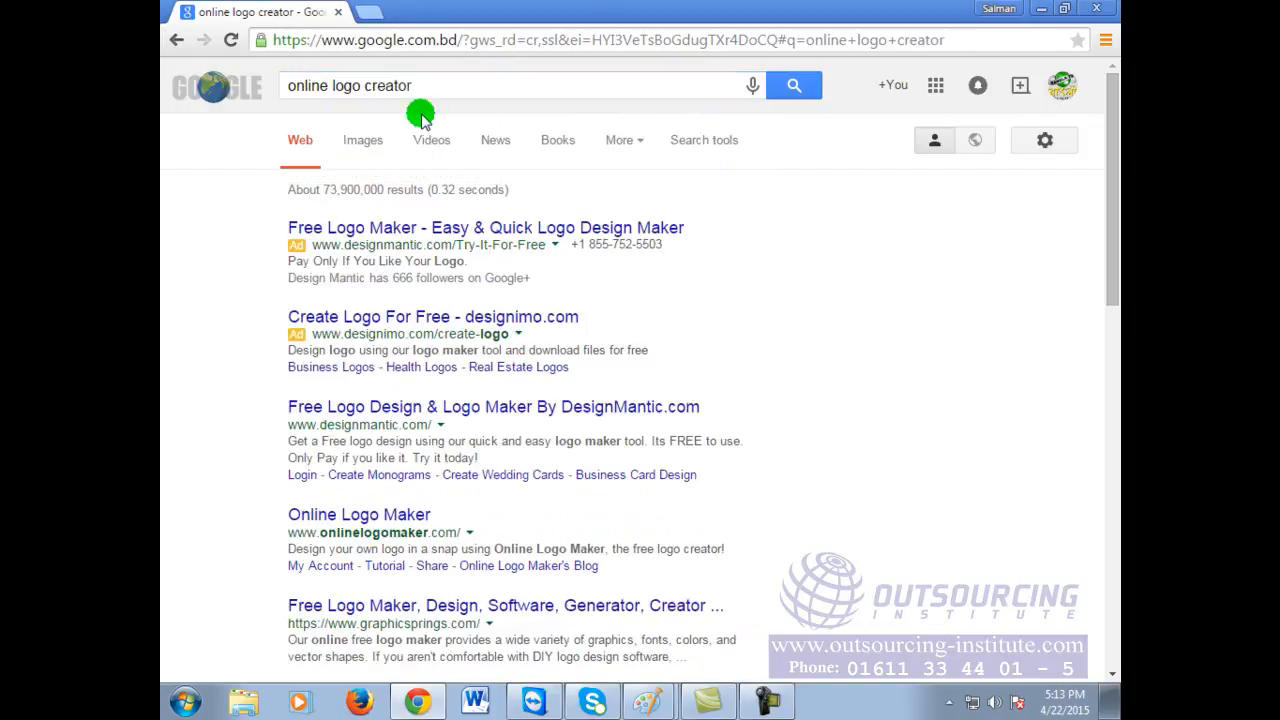
Step: Scroll the search results and open the DesignMantic.com result
click(570, 92)
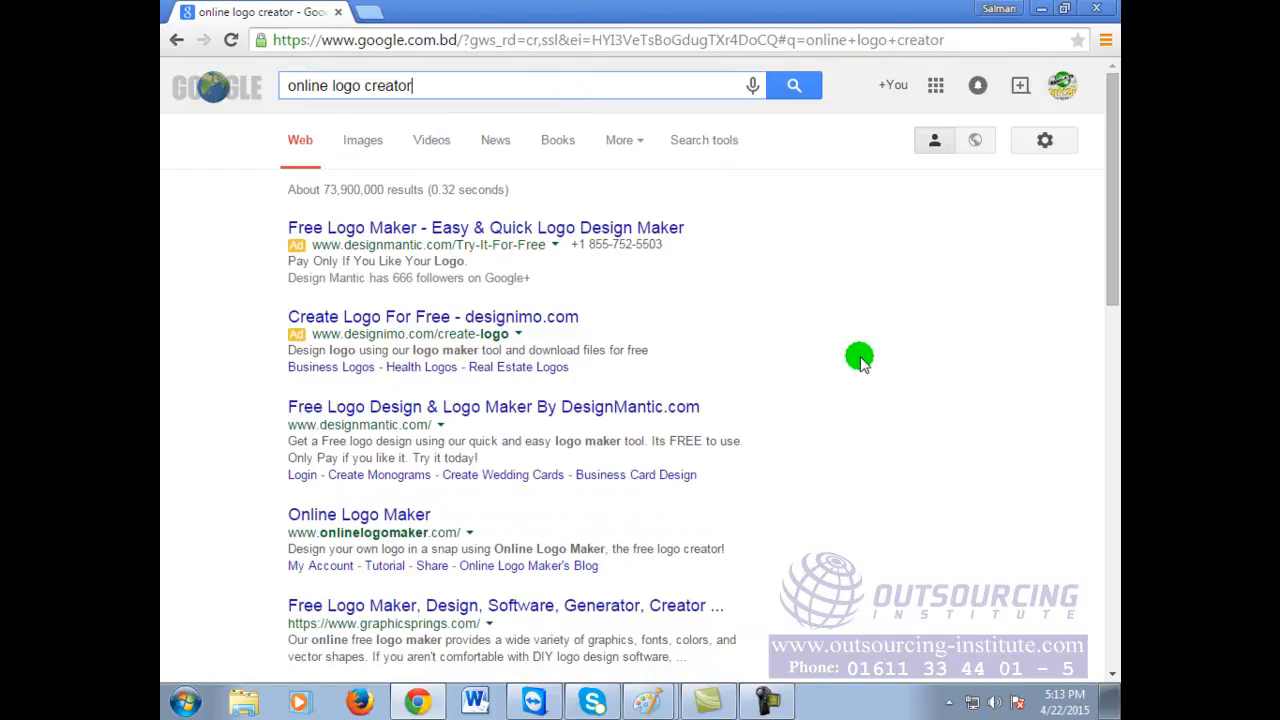
scroll(857, 354, down, 1)
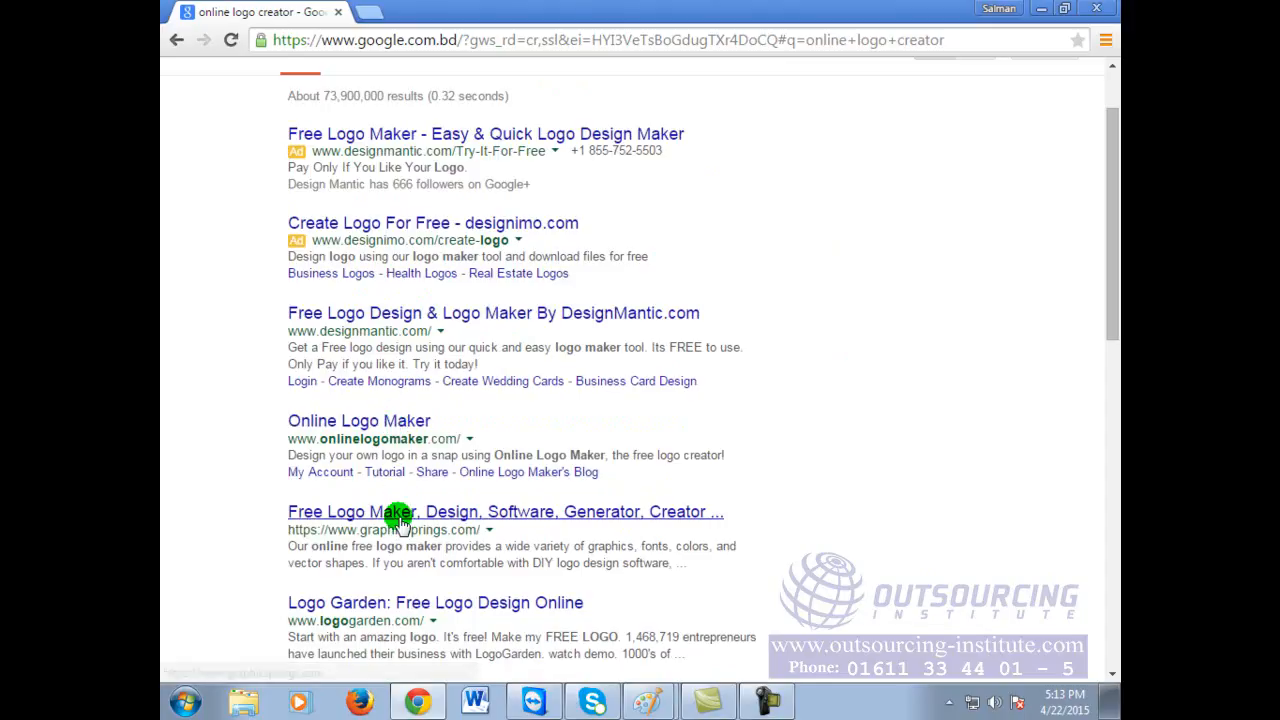
scroll(412, 518, down, 3)
scroll(425, 498, down, 3)
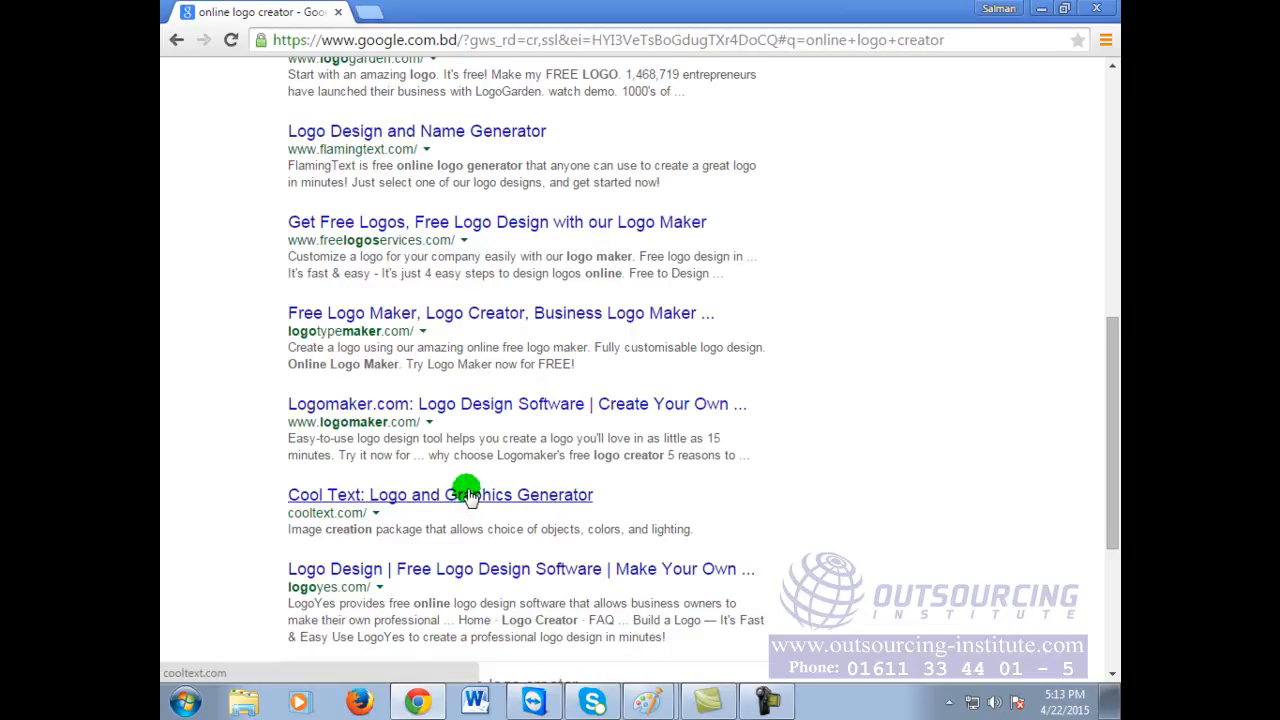
scroll(466, 494, up, 6)
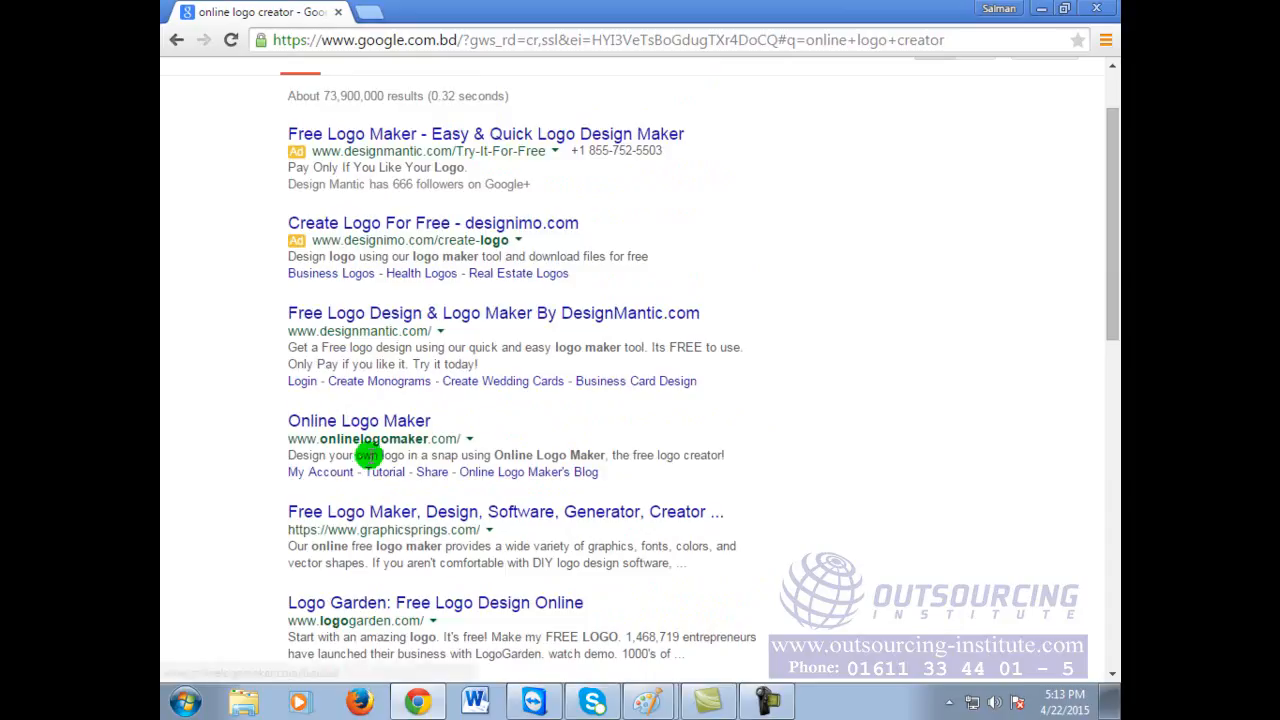
click(383, 314)
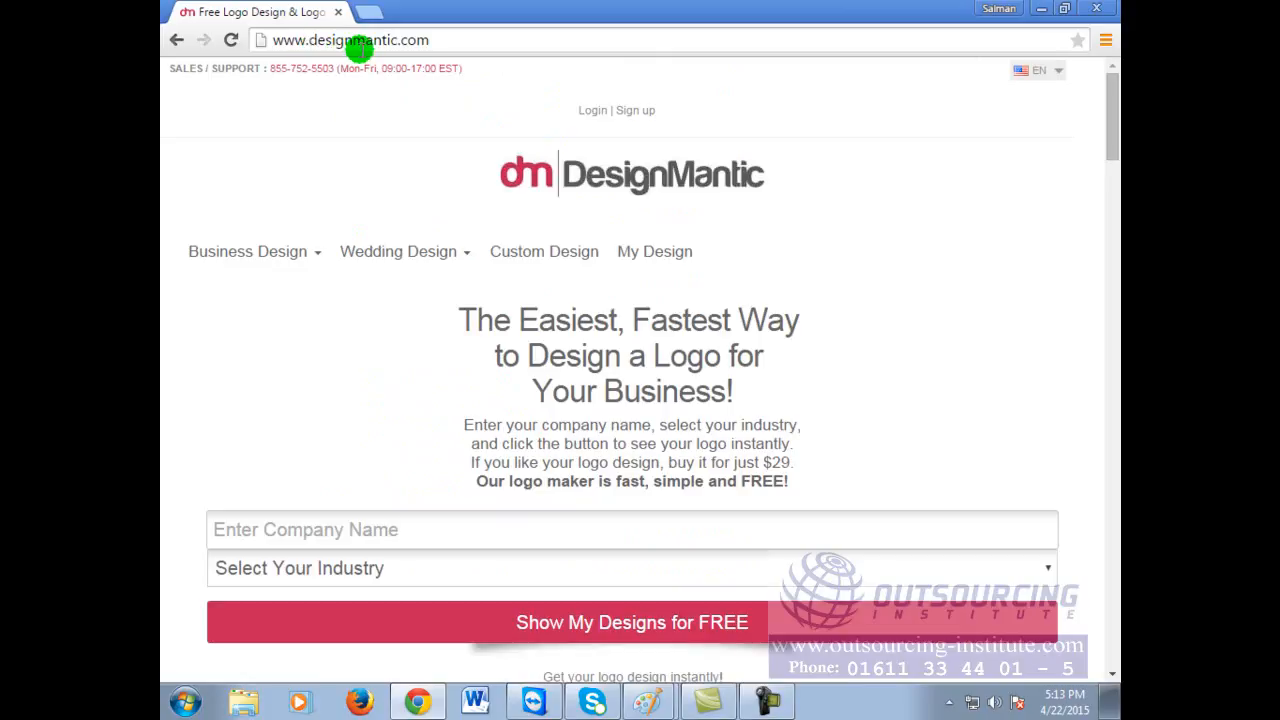
Step: Enter 'Abul Technology' as the company name on DesignMantic's logo form
click(463, 40)
click(463, 40)
click(461, 40)
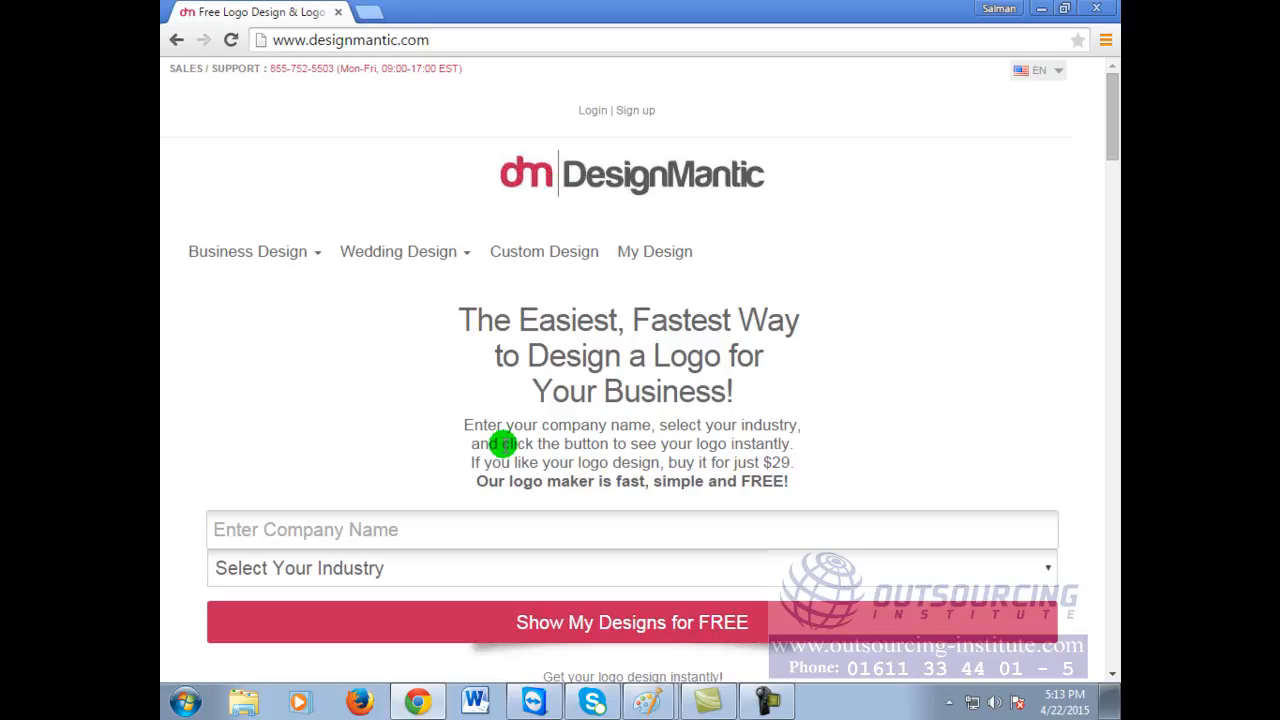
scroll(700, 414, down, 3)
scroll(771, 434, up, 1)
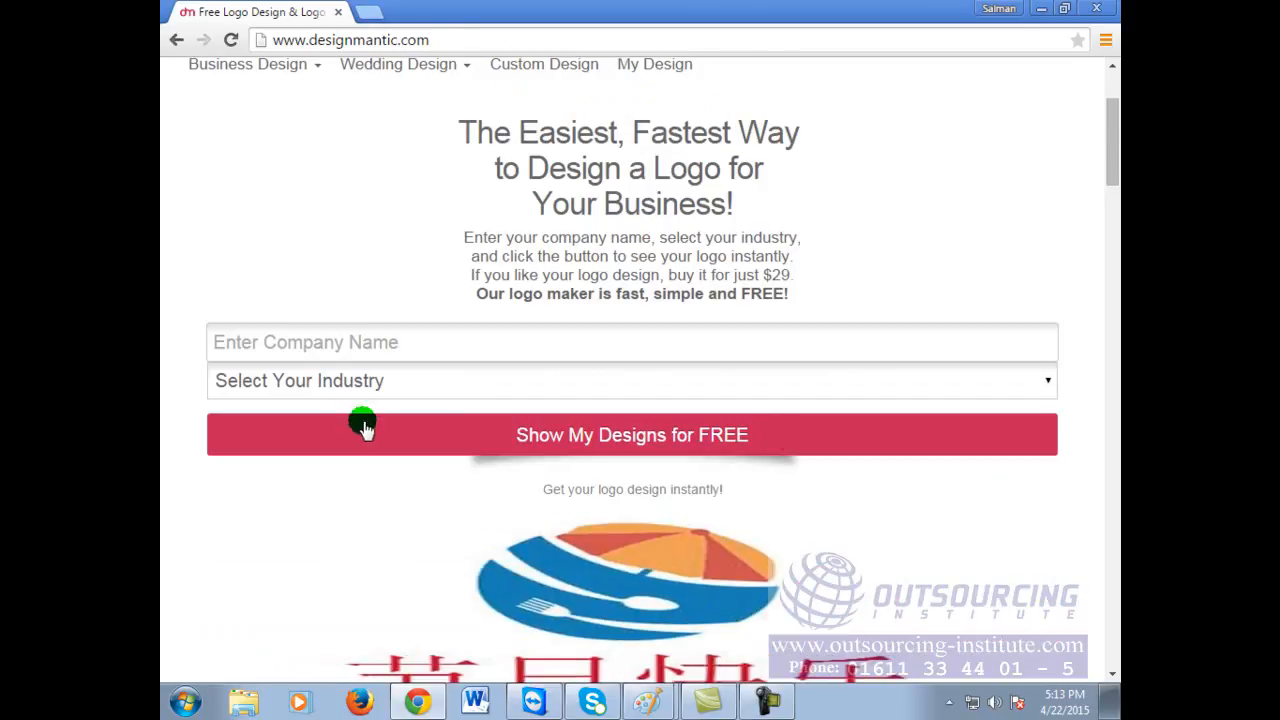
click(426, 338)
click(424, 337)
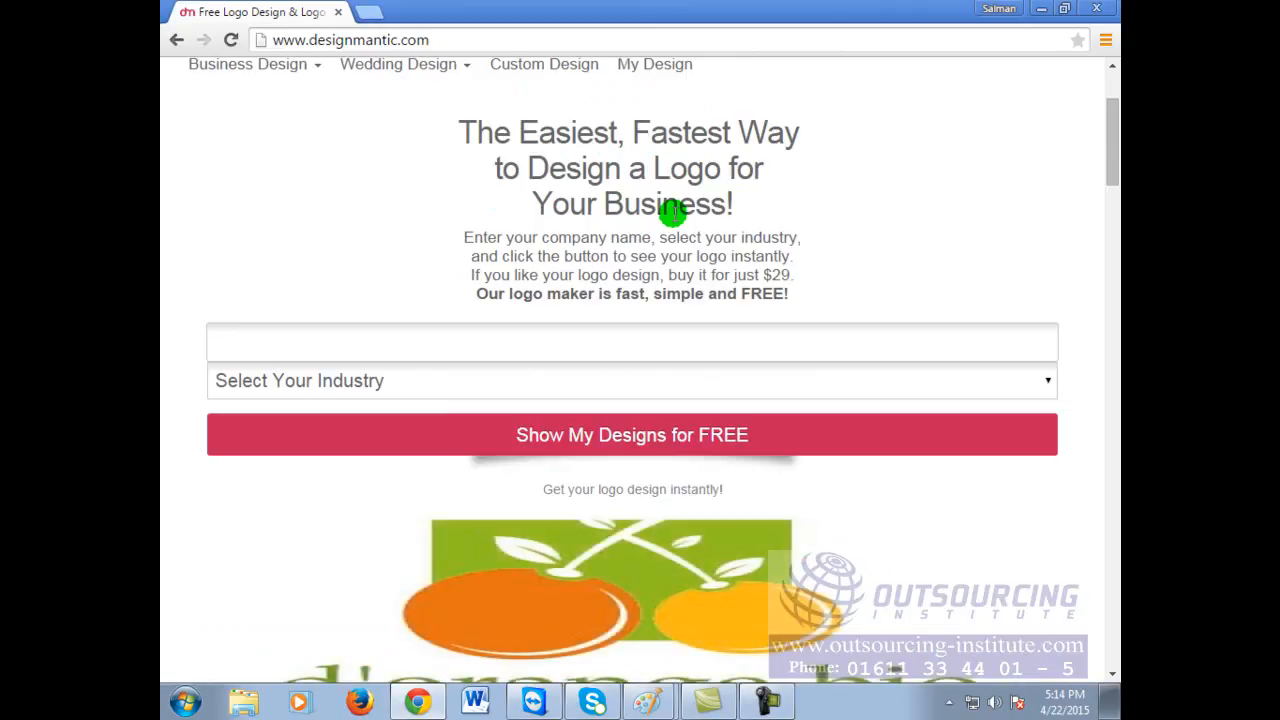
click(306, 171)
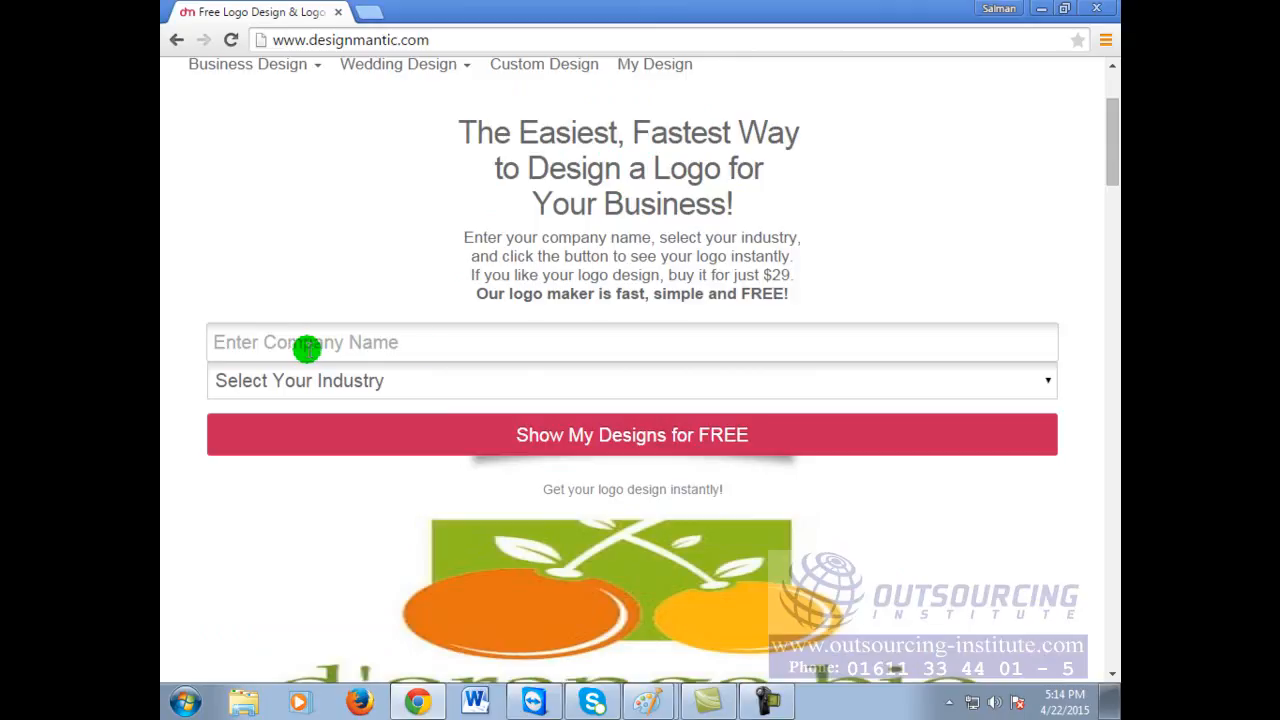
click(424, 346)
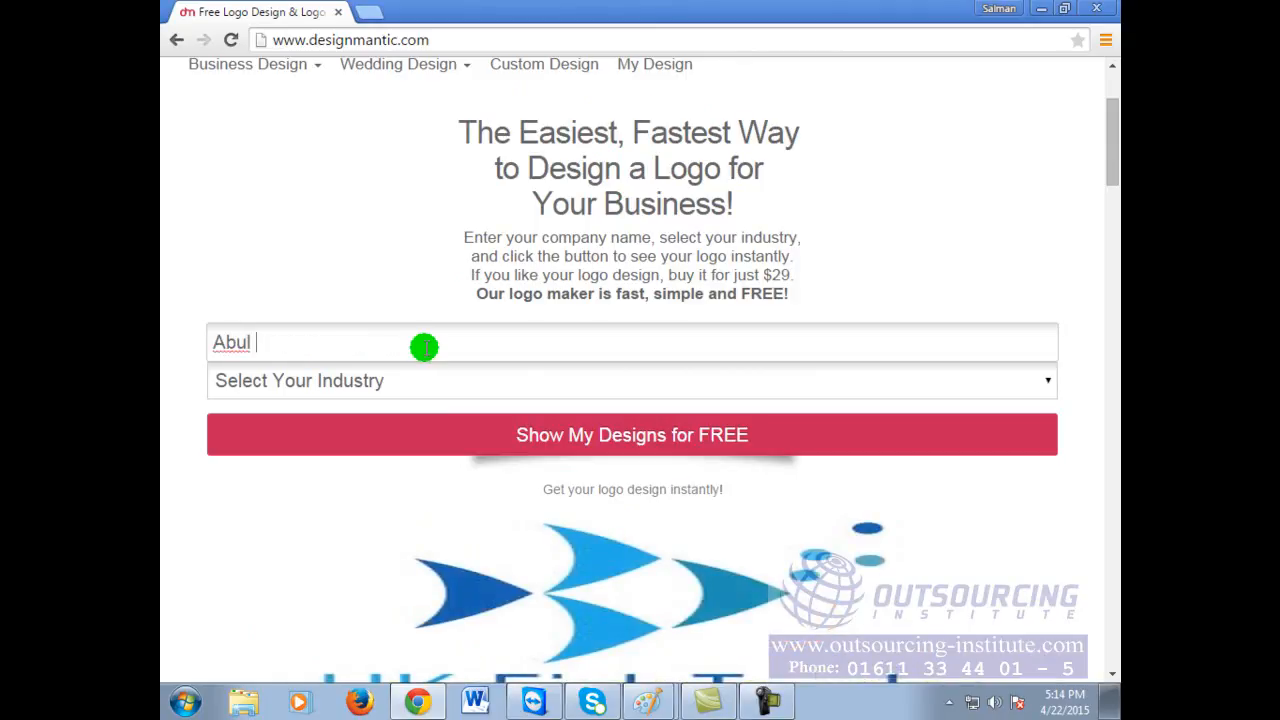
text(Abul Technology)
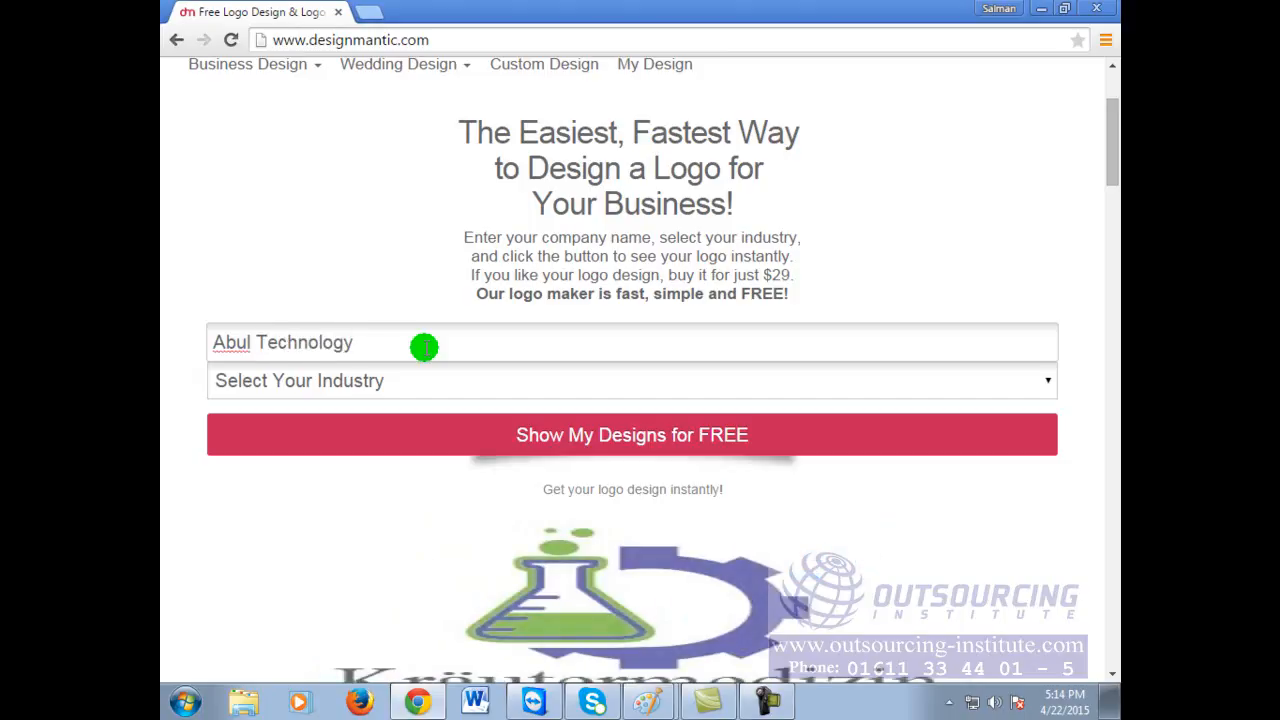
click(927, 185)
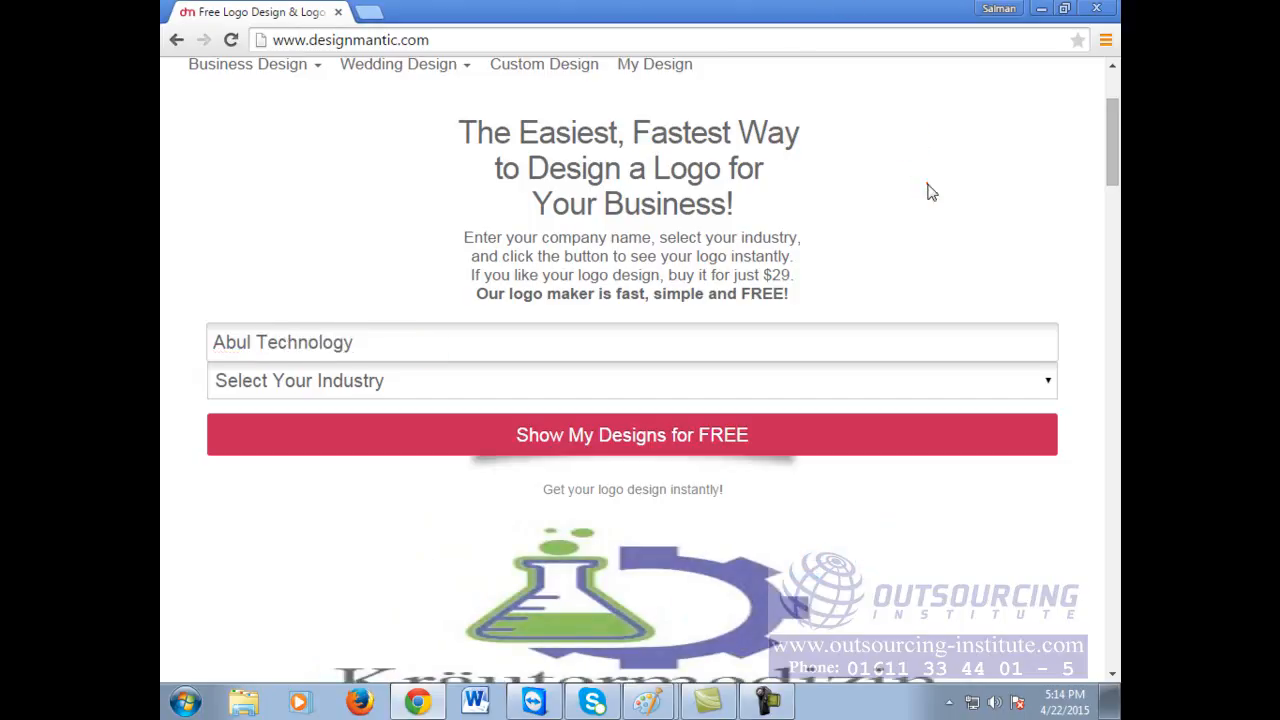
Step: Set the industry to Information Technology and request the free logo designs
click(483, 372)
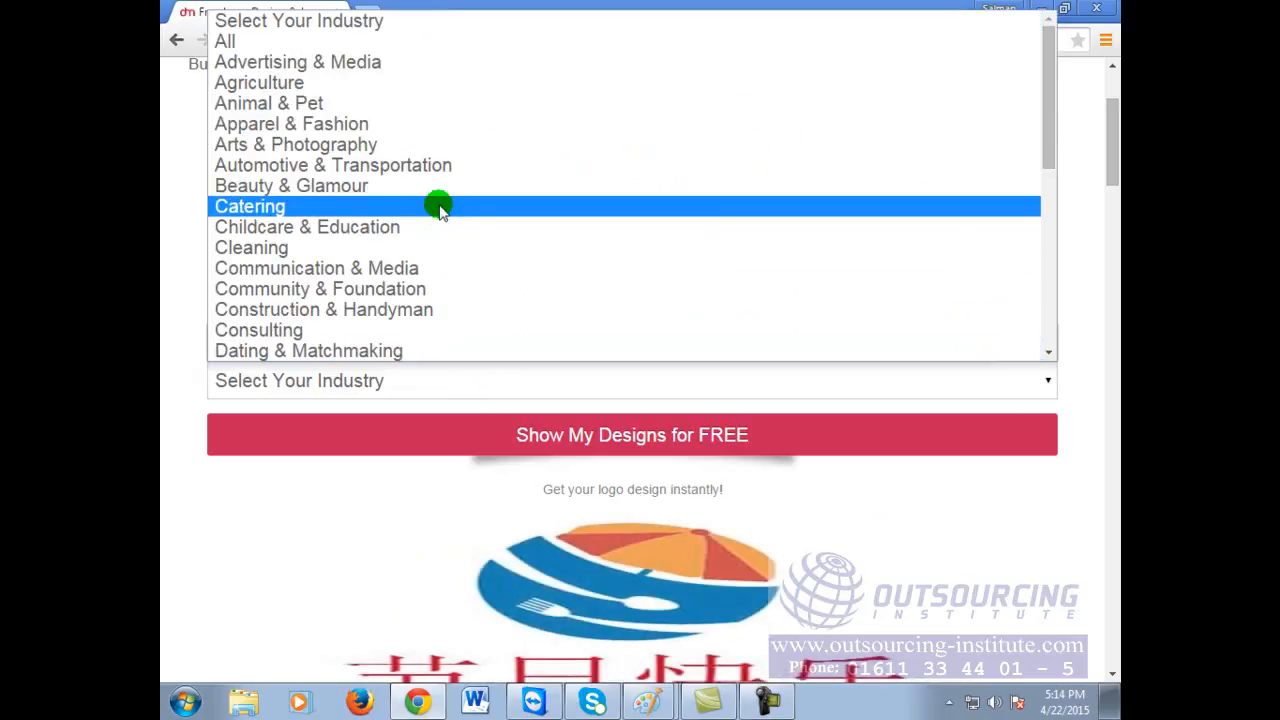
scroll(440, 207, down, 4)
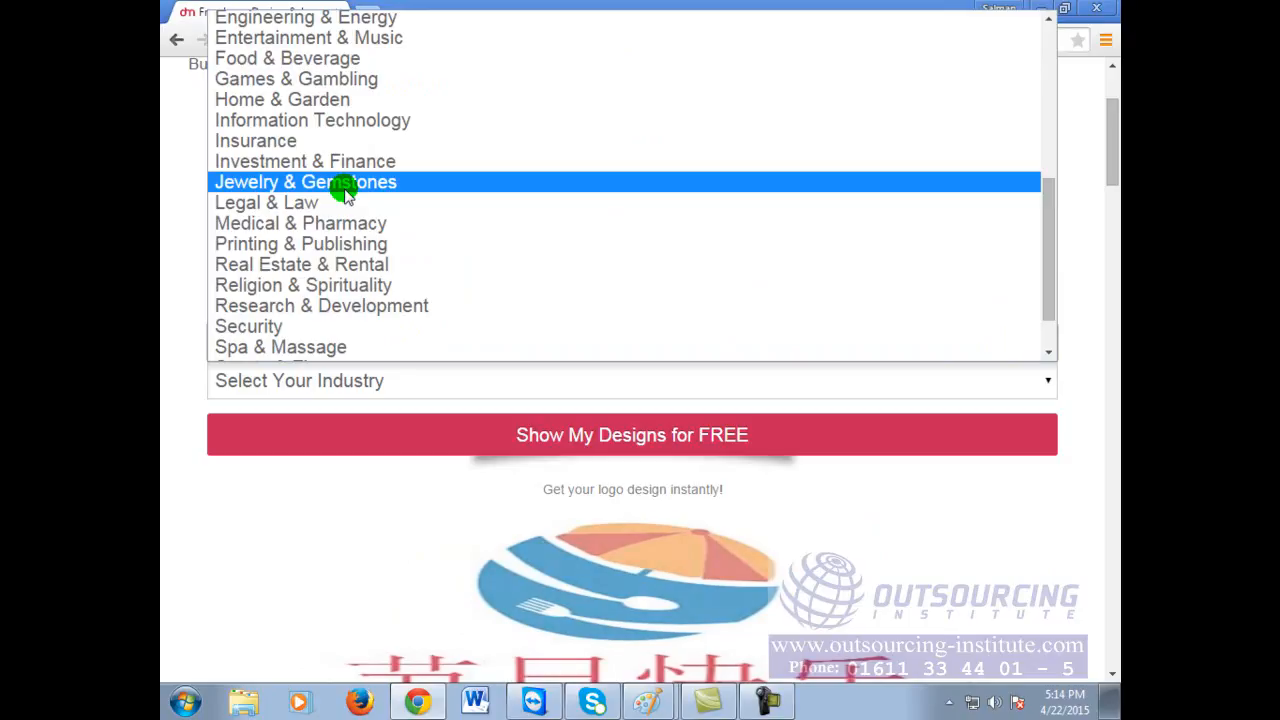
click(357, 121)
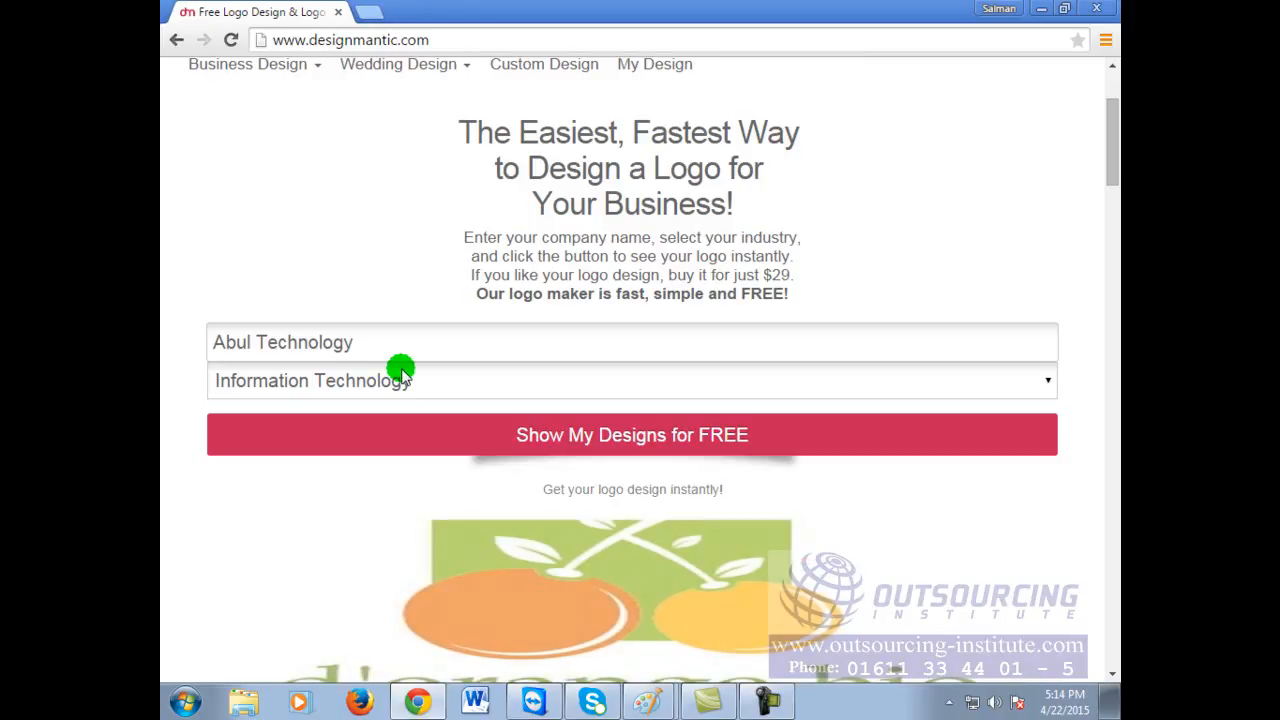
click(671, 434)
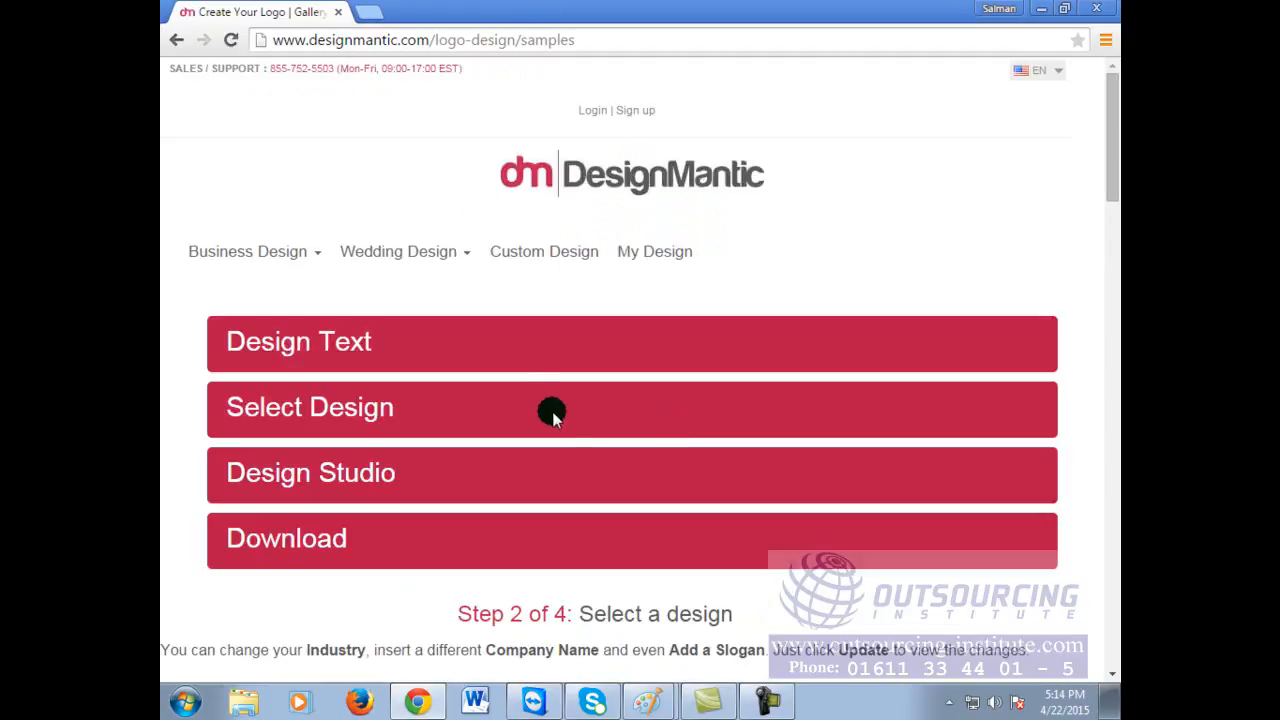
Step: Browse the generated Abul Technology logo samples down to the barcode bag design
scroll(595, 405, down, 9)
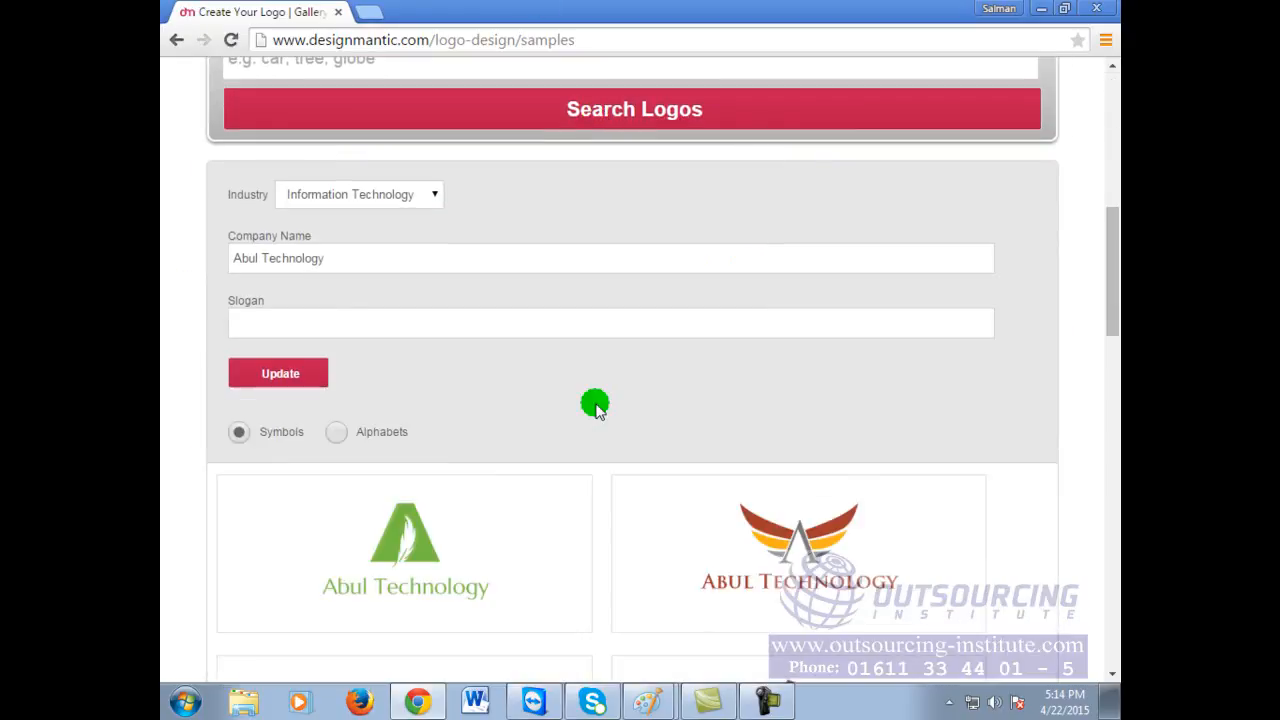
scroll(595, 405, up, 3)
scroll(595, 405, up, 3)
scroll(595, 405, down, 6)
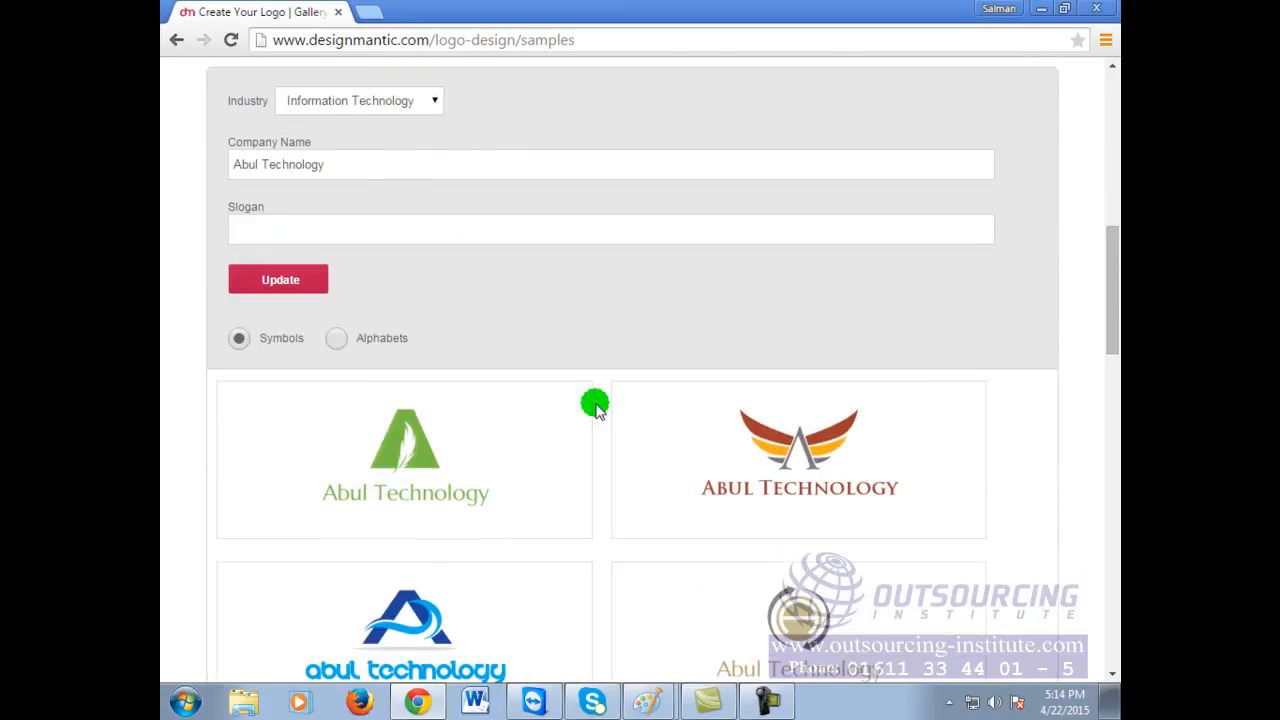
mouse_move(415, 300)
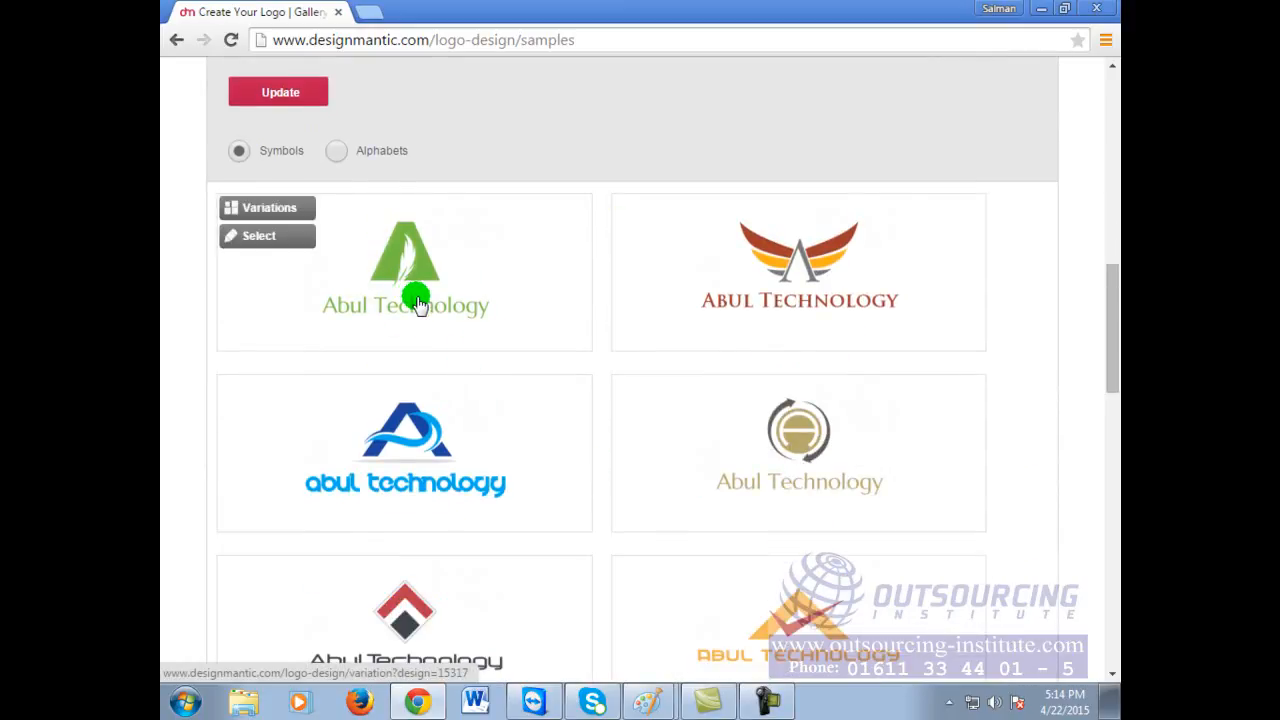
mouse_move(917, 311)
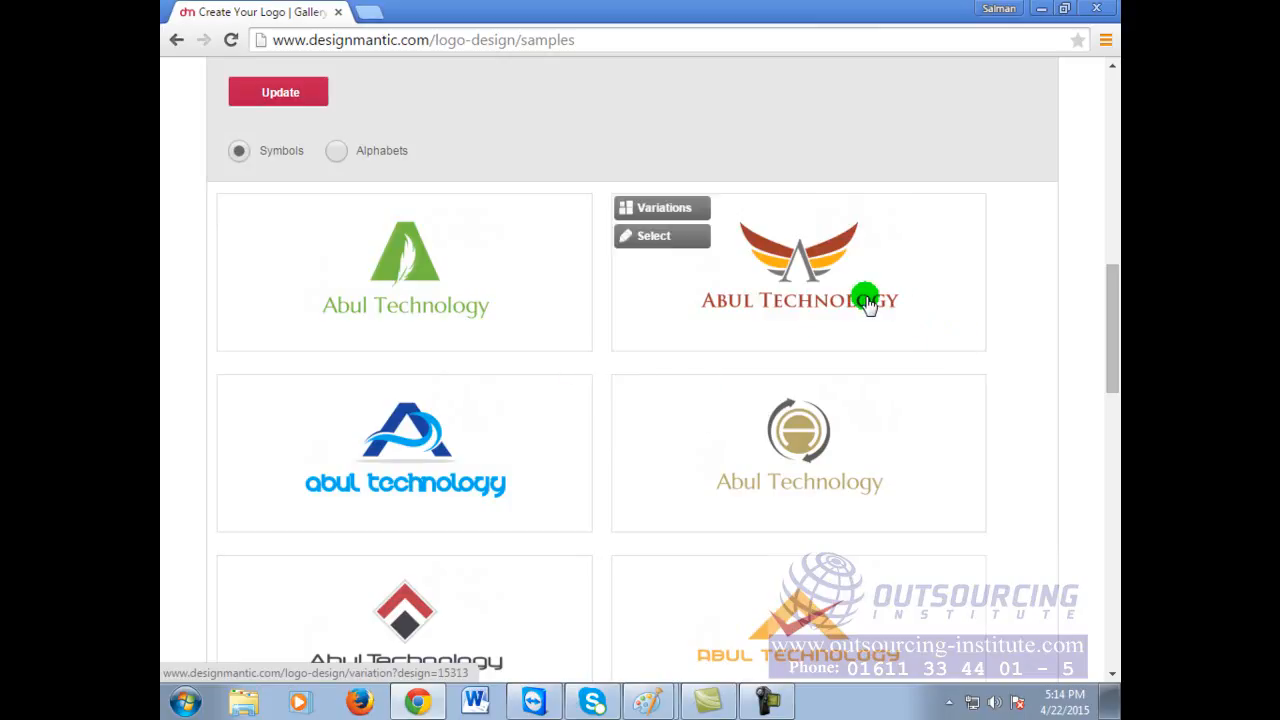
scroll(818, 632, down, 1)
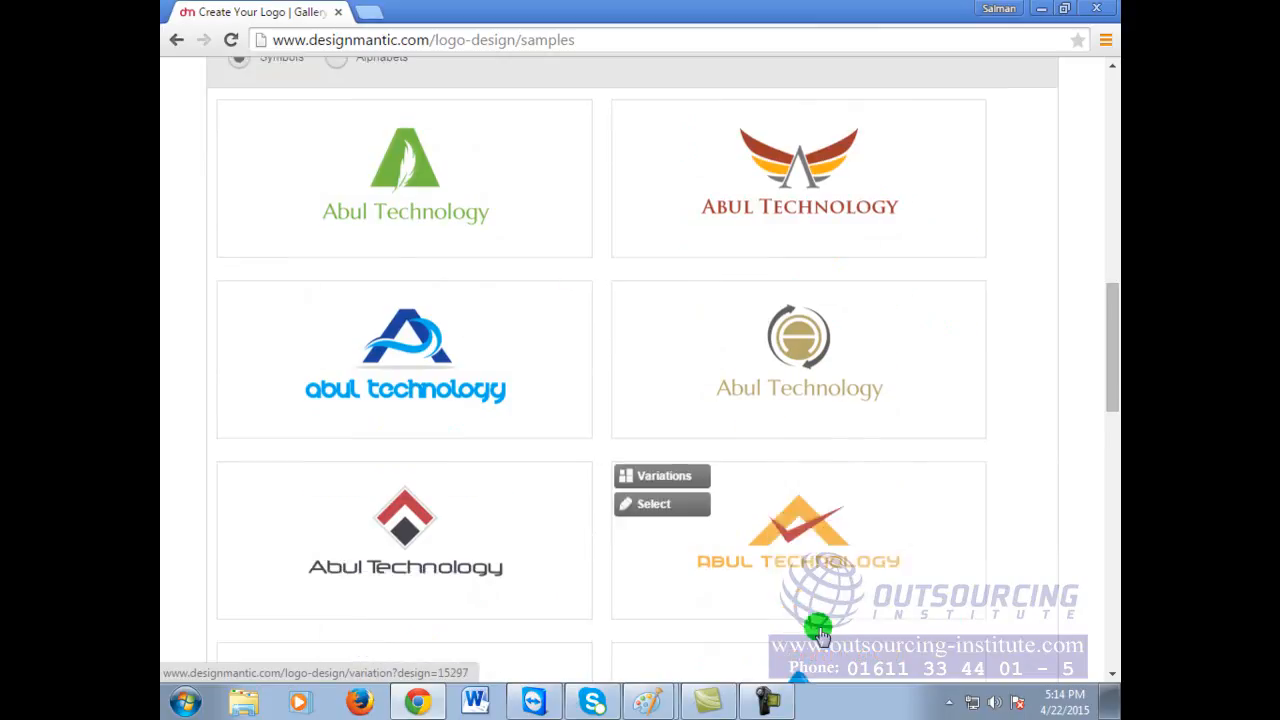
scroll(818, 632, down, 4)
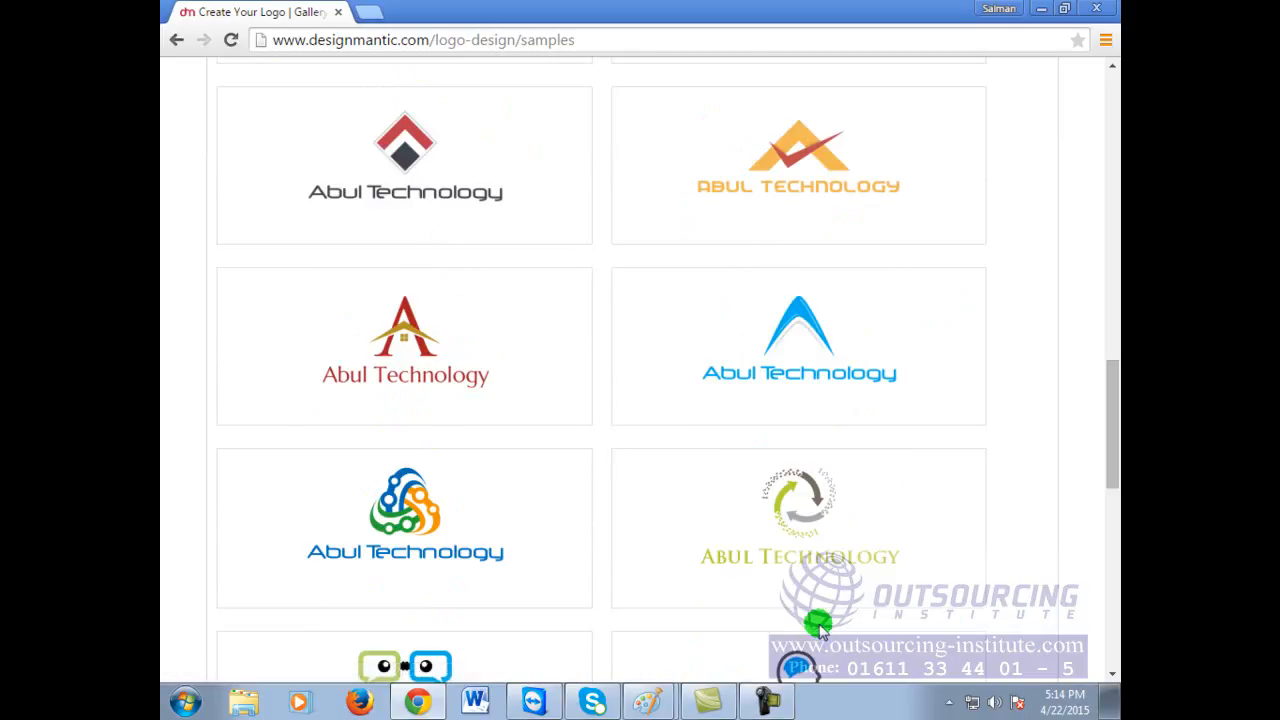
scroll(818, 626, down, 4)
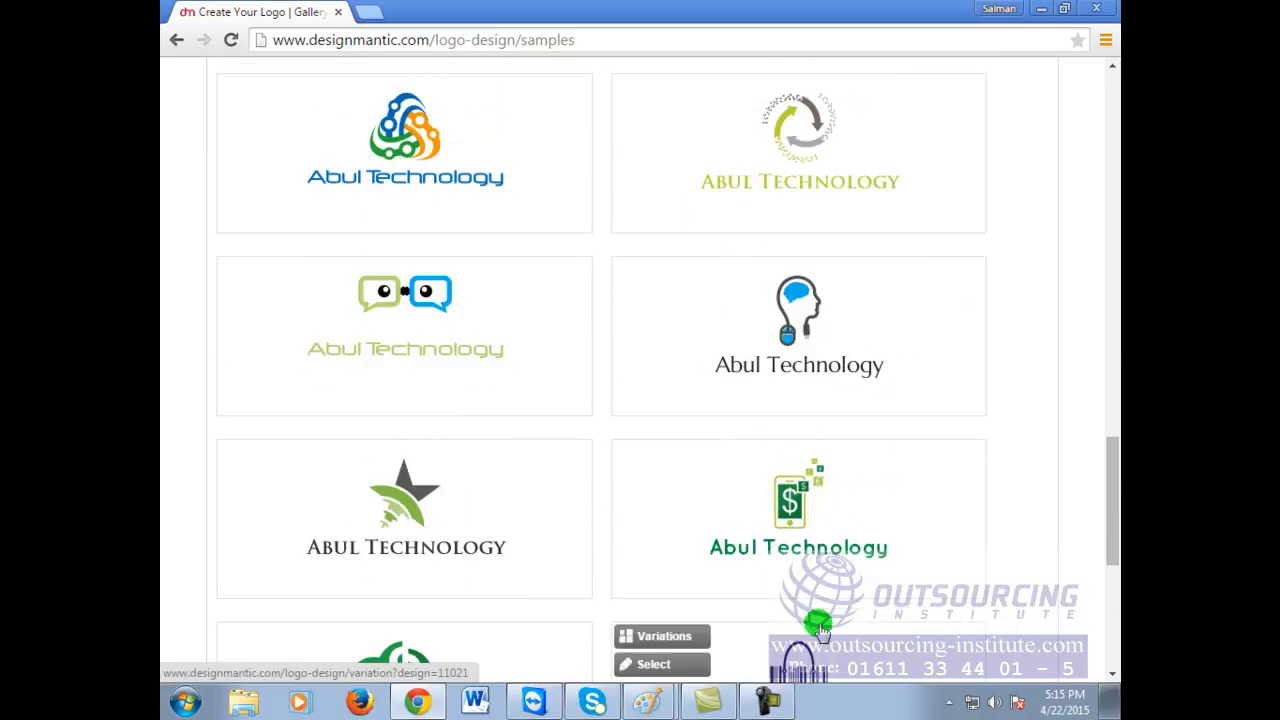
scroll(820, 630, down, 2)
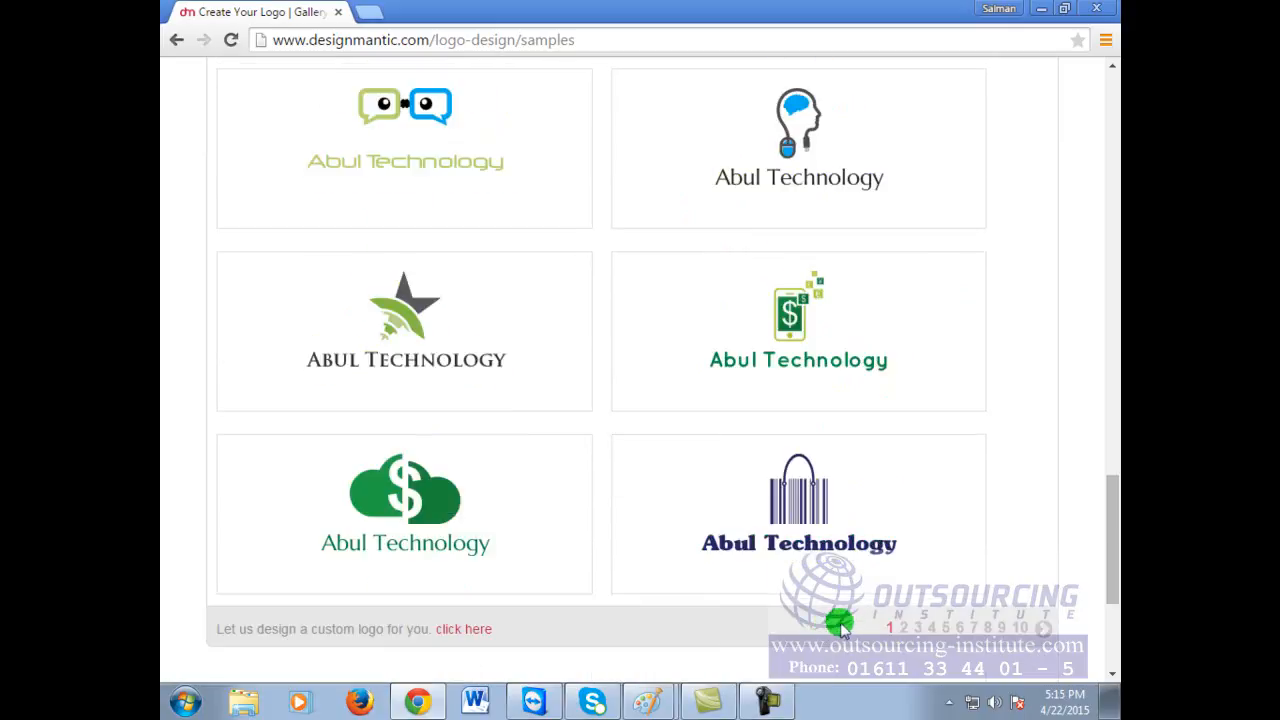
Step: Select the dark blue variation of the barcode bag logo
mouse_move(807, 502)
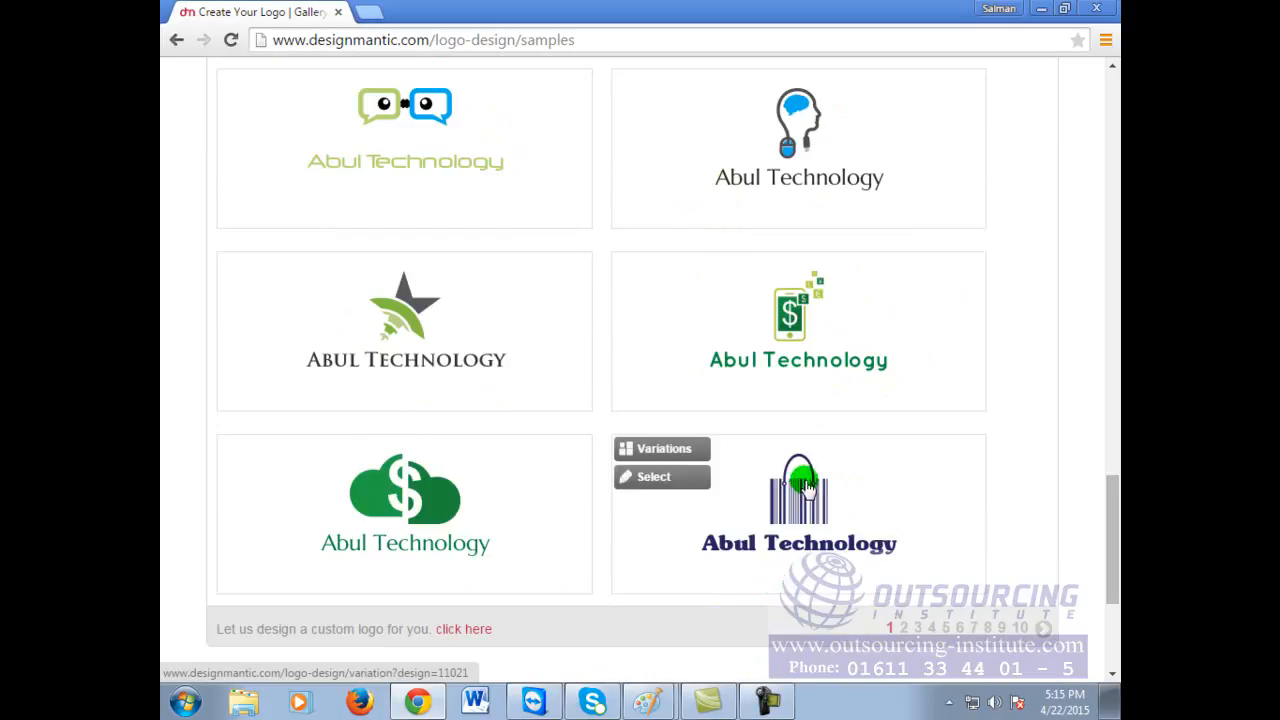
click(792, 511)
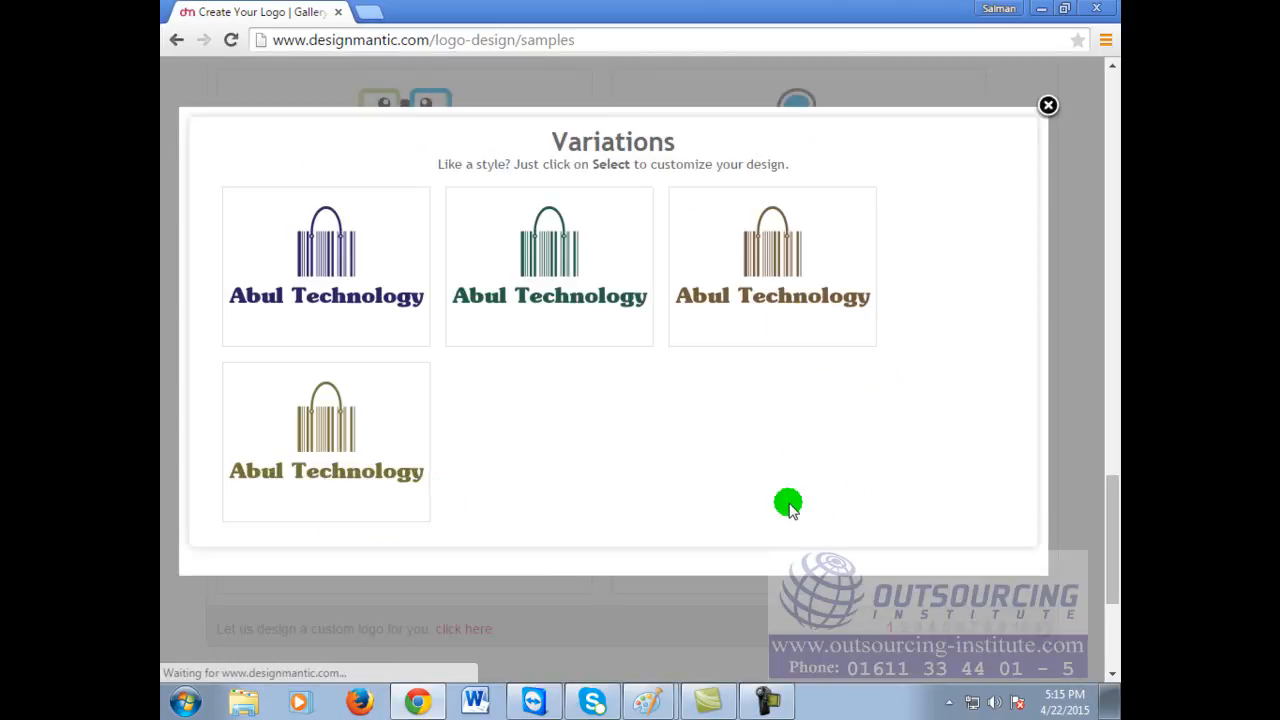
mouse_move(232, 232)
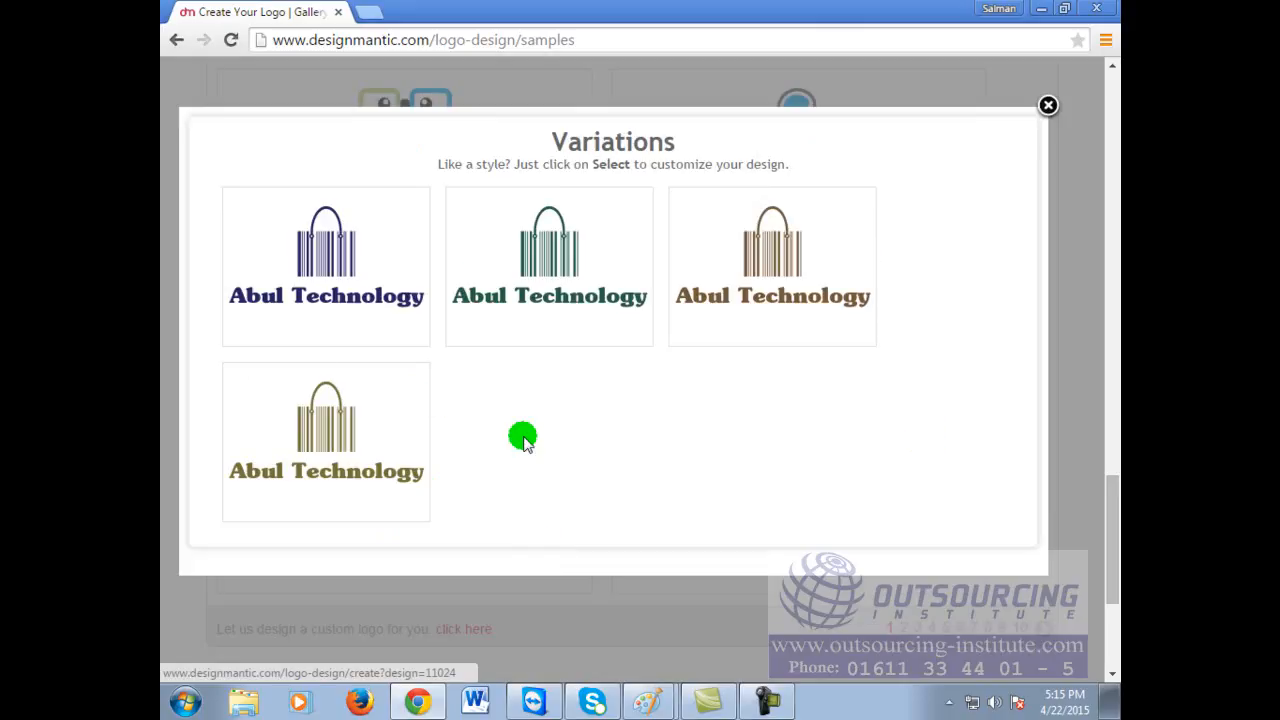
click(326, 224)
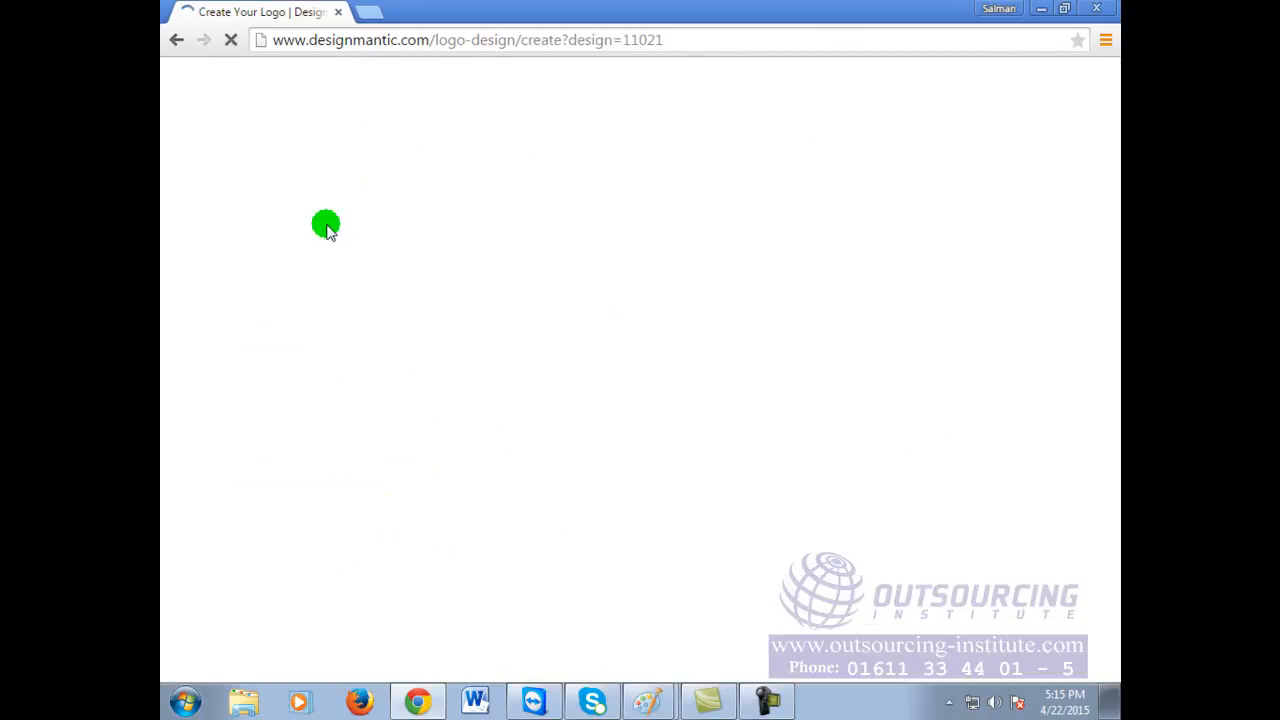
Step: Scroll to the Step 3 editor canvas showing the barcode bag logo and 'Abul Technology'
scroll(691, 507, down, 3)
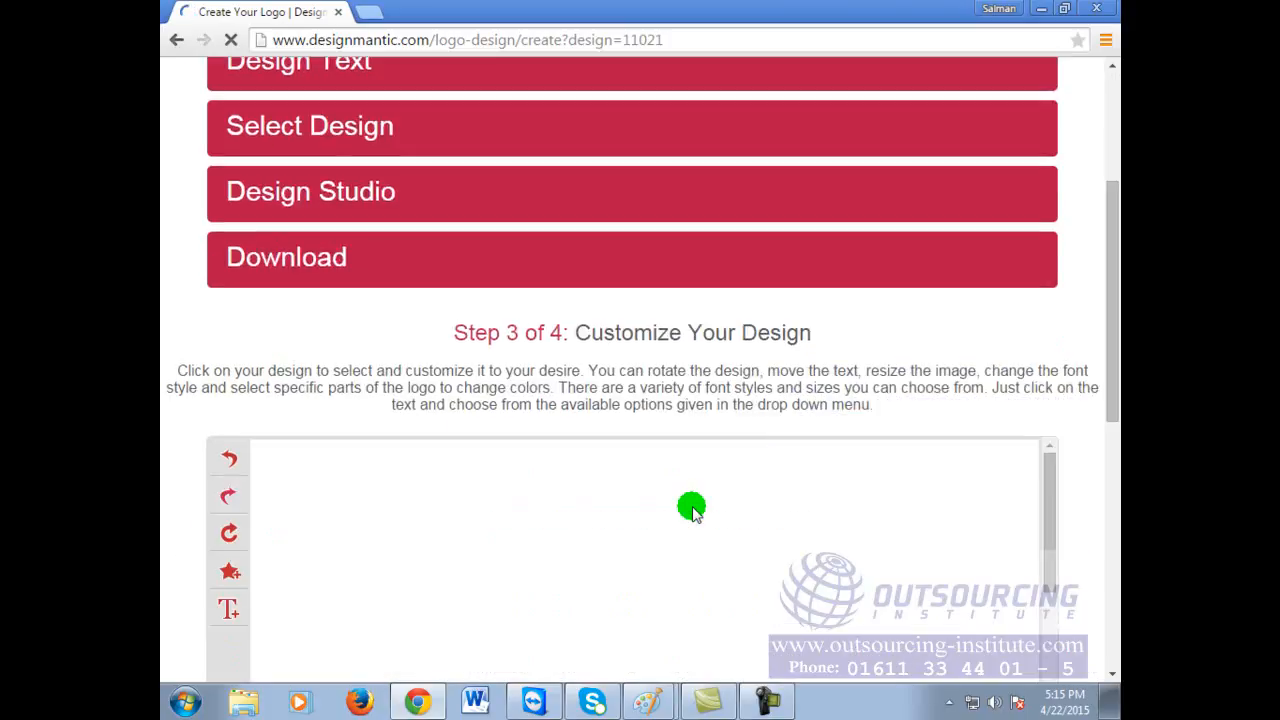
drag(1109, 263, 1112, 410)
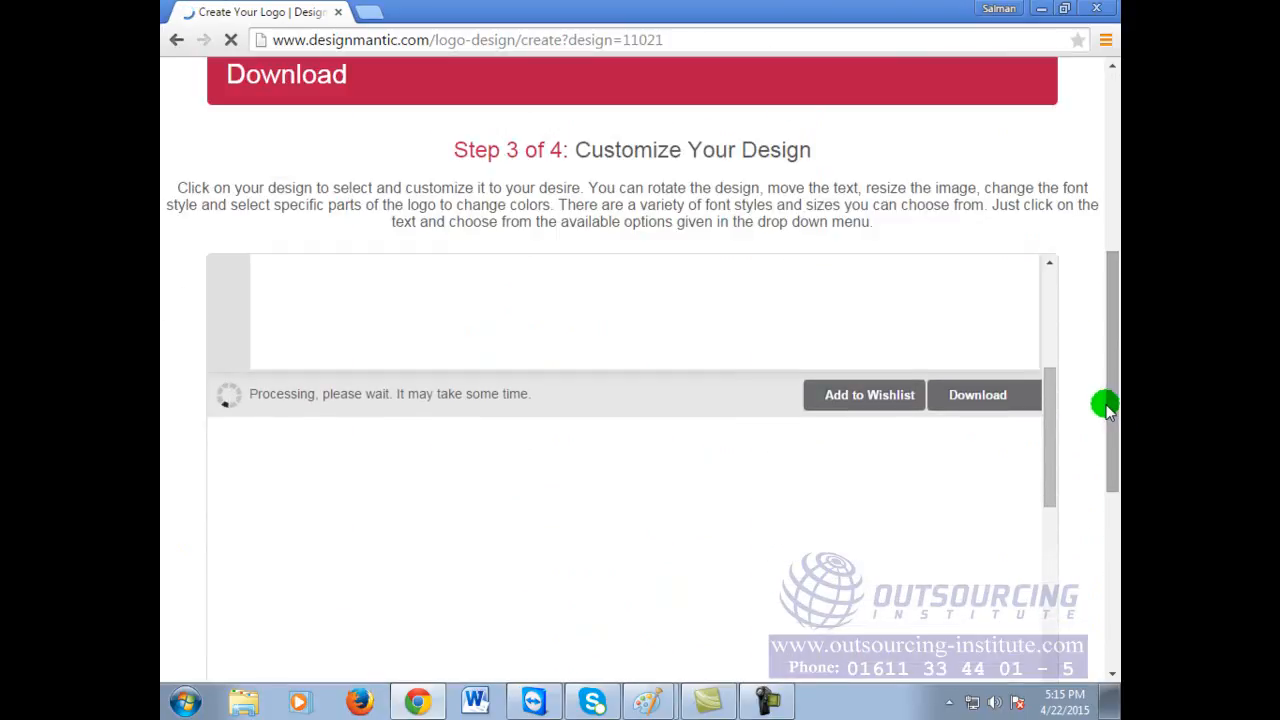
scroll(1048, 422, up, 1)
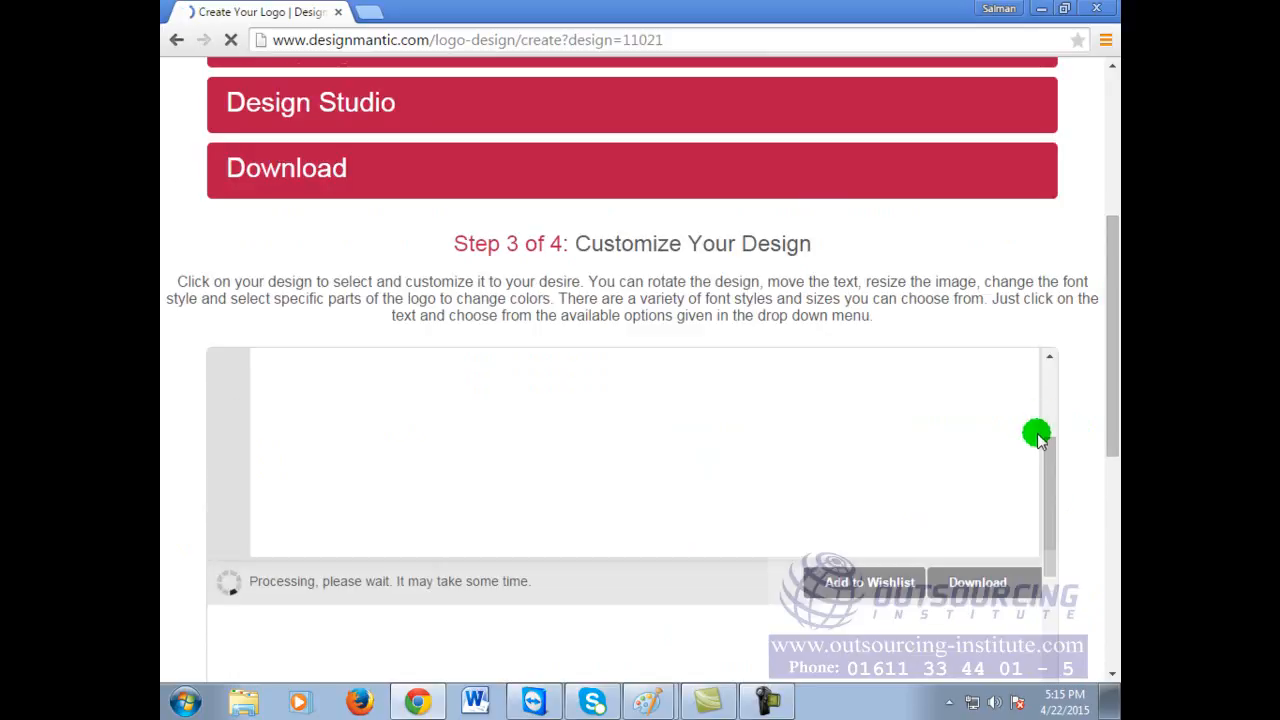
scroll(1040, 432, up, 3)
drag(1109, 237, 1114, 417)
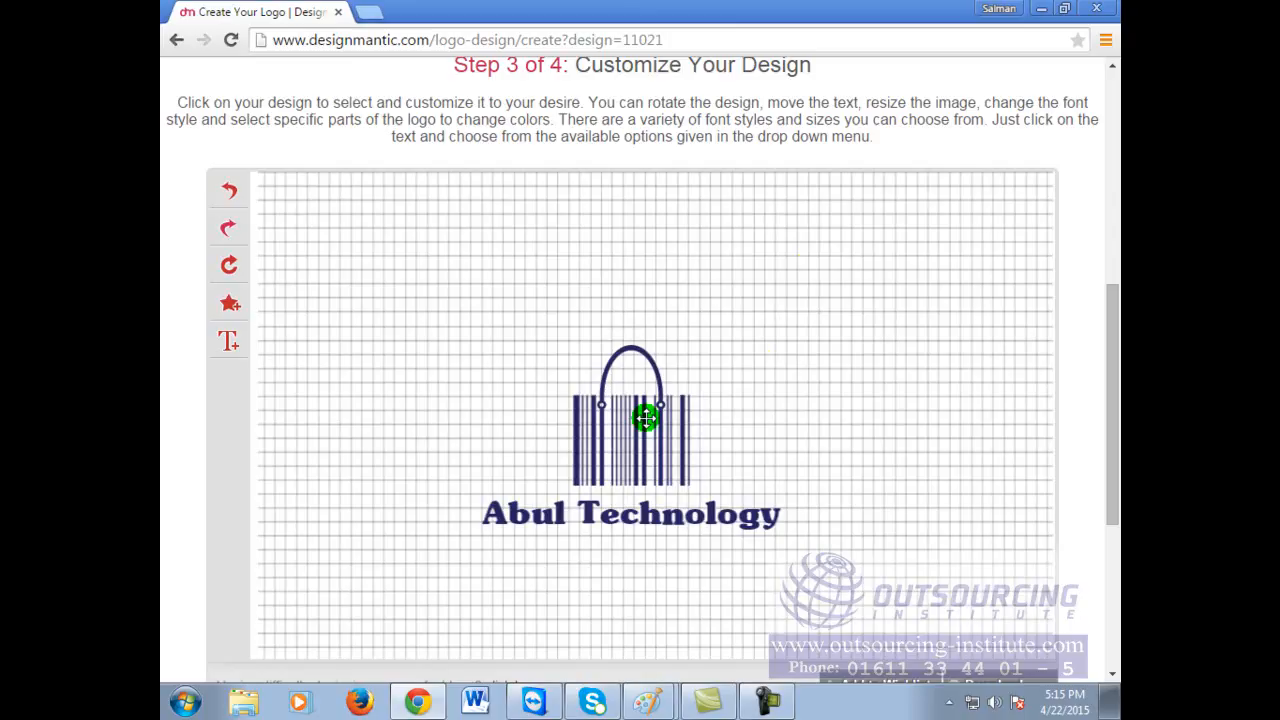
Step: Move the barcode bag icon left, beside the Abul Technology heading
click(611, 417)
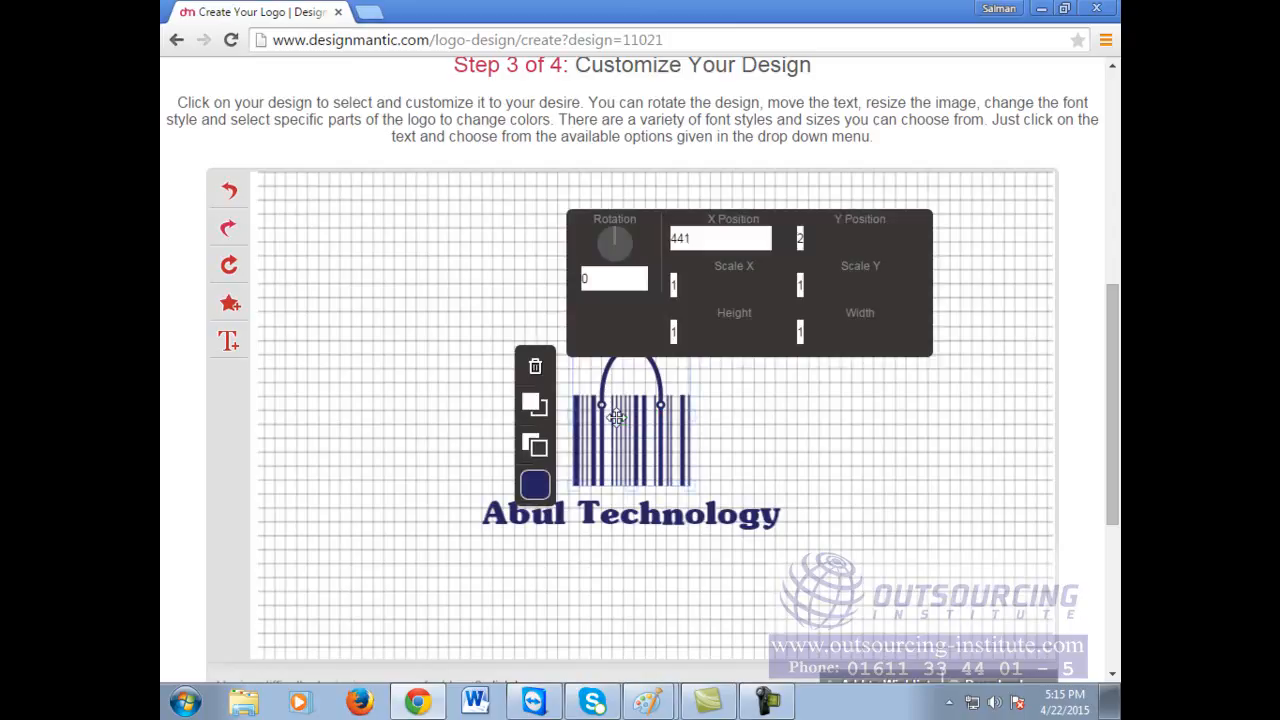
click(694, 489)
click(672, 435)
drag(677, 477, 428, 520)
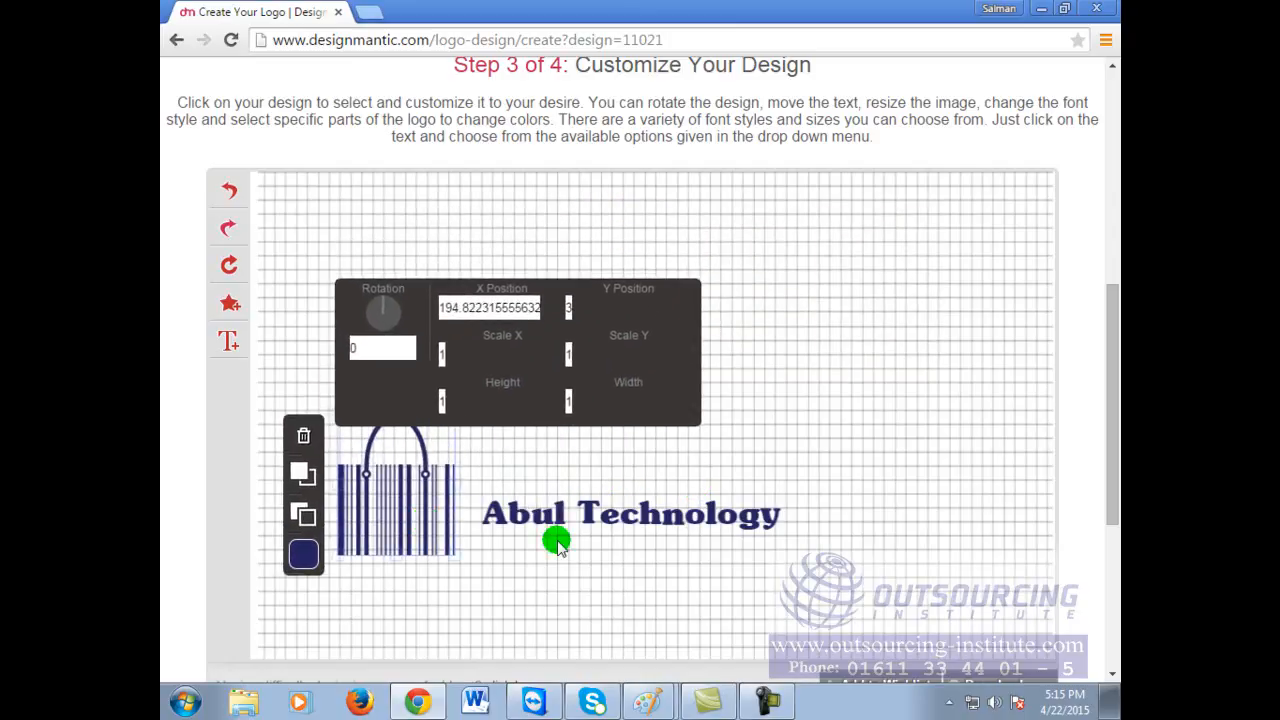
Step: Enlarge the Abul Technology text considerably and shift it up slightly
click(523, 516)
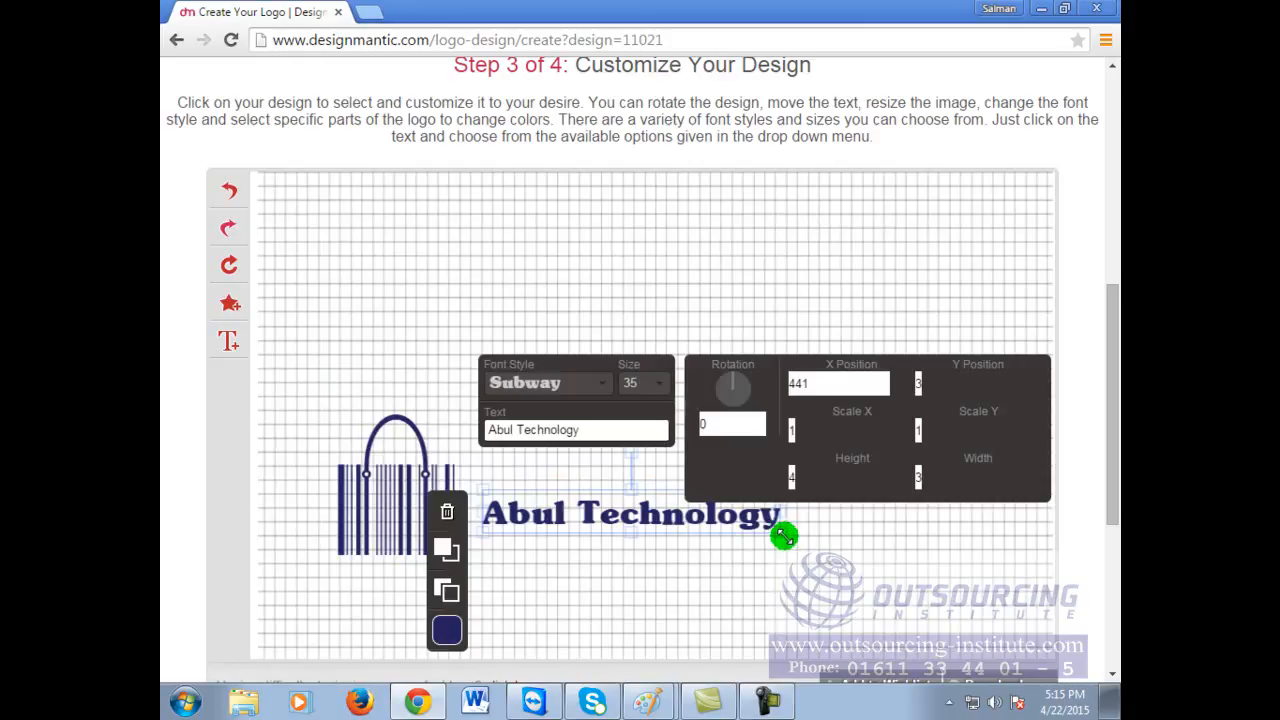
drag(778, 530, 768, 568)
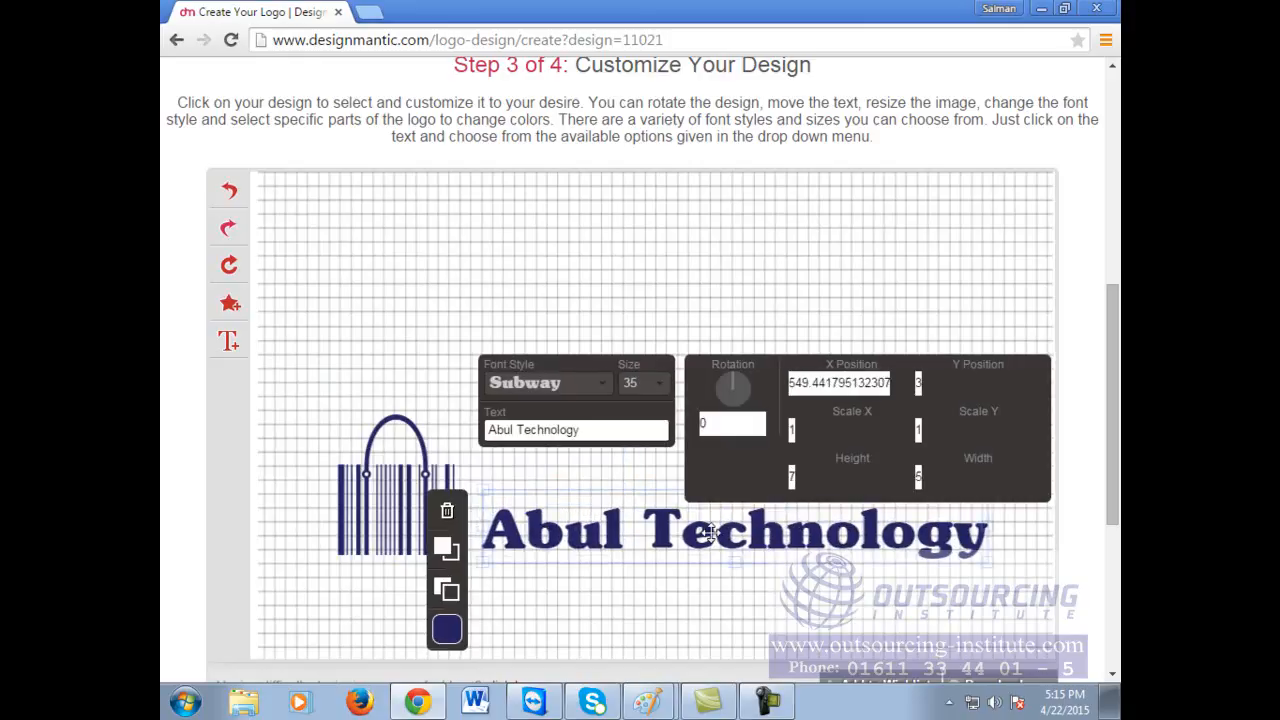
drag(709, 531, 705, 500)
click(502, 192)
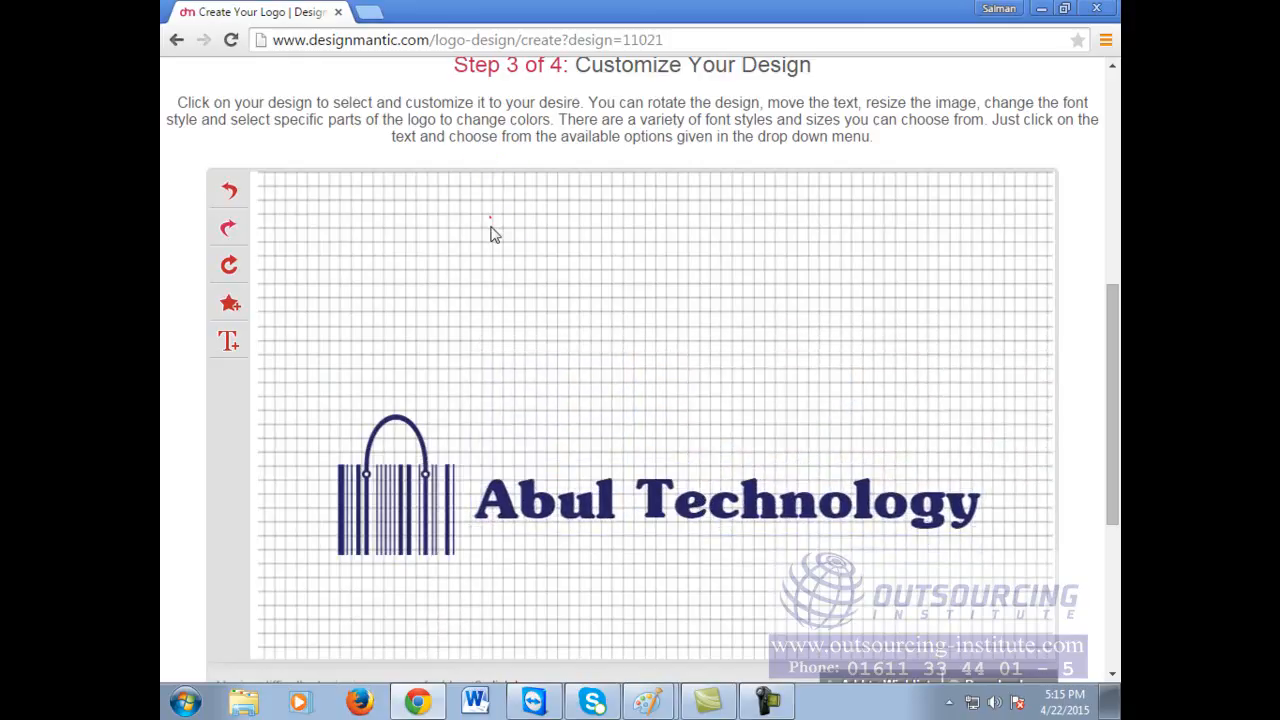
click(420, 530)
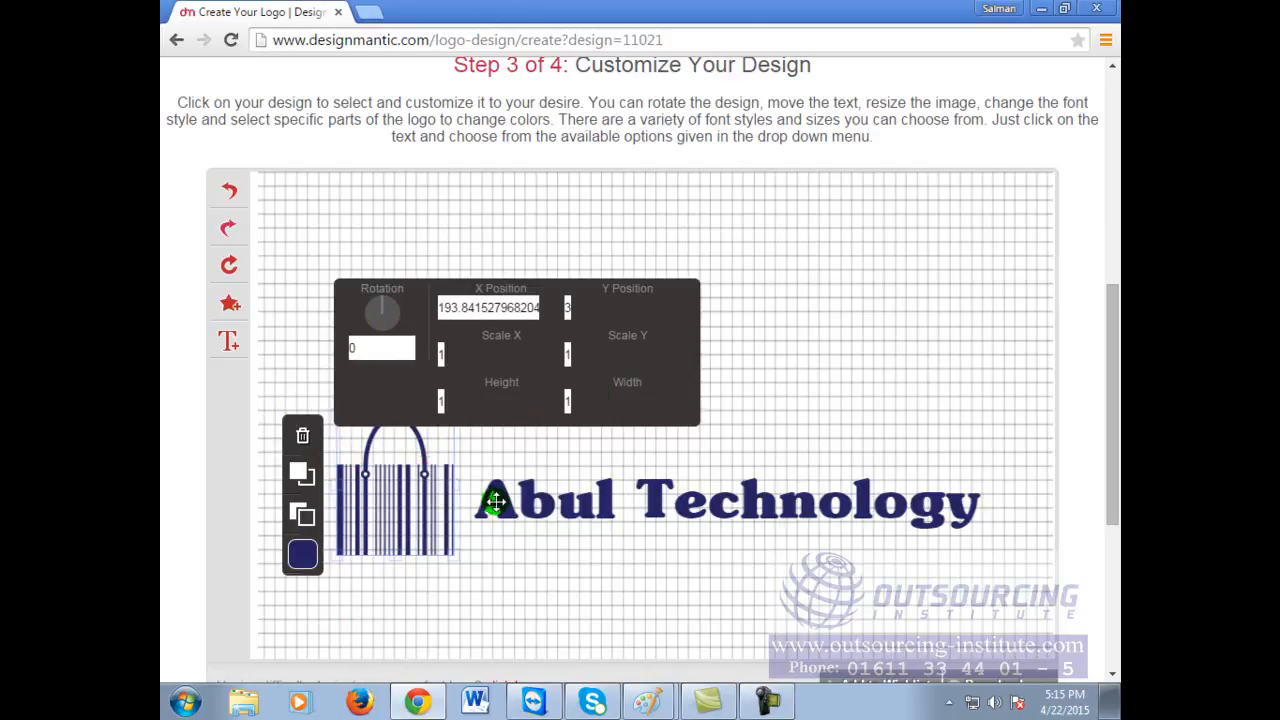
Step: Bring up the colour palette for the Abul Technology text
click(541, 507)
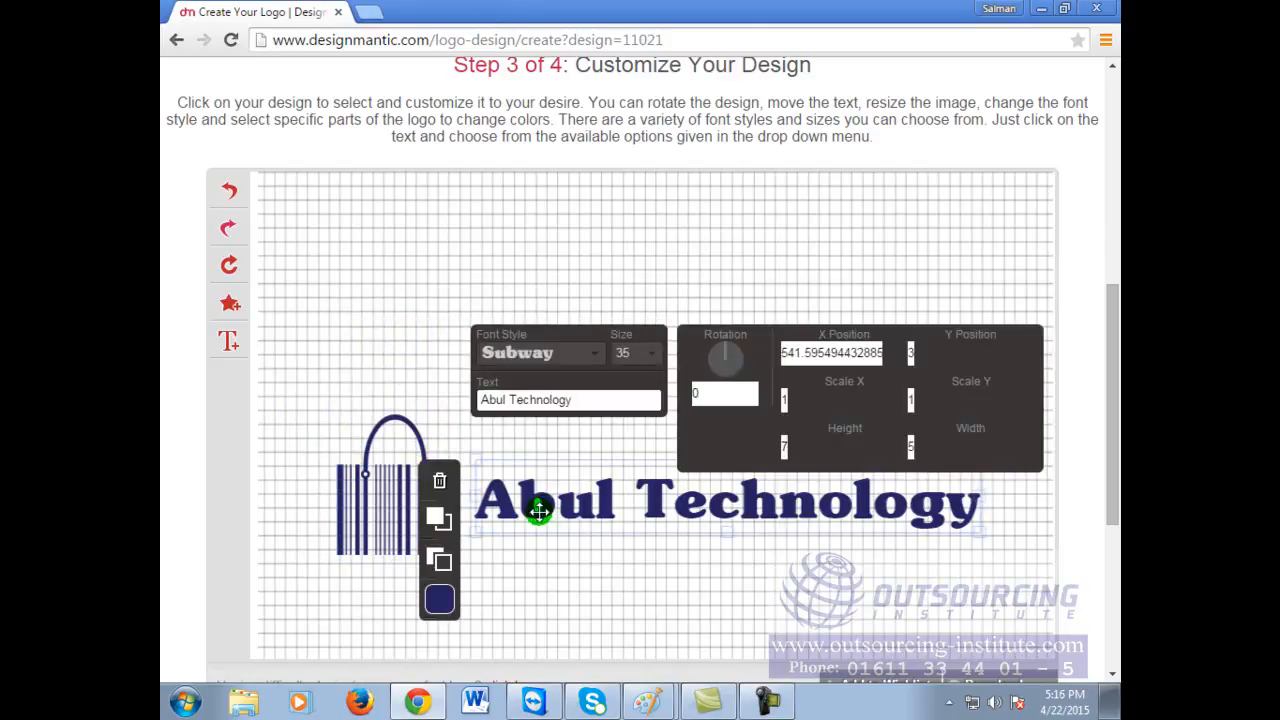
click(438, 602)
click(442, 606)
click(441, 602)
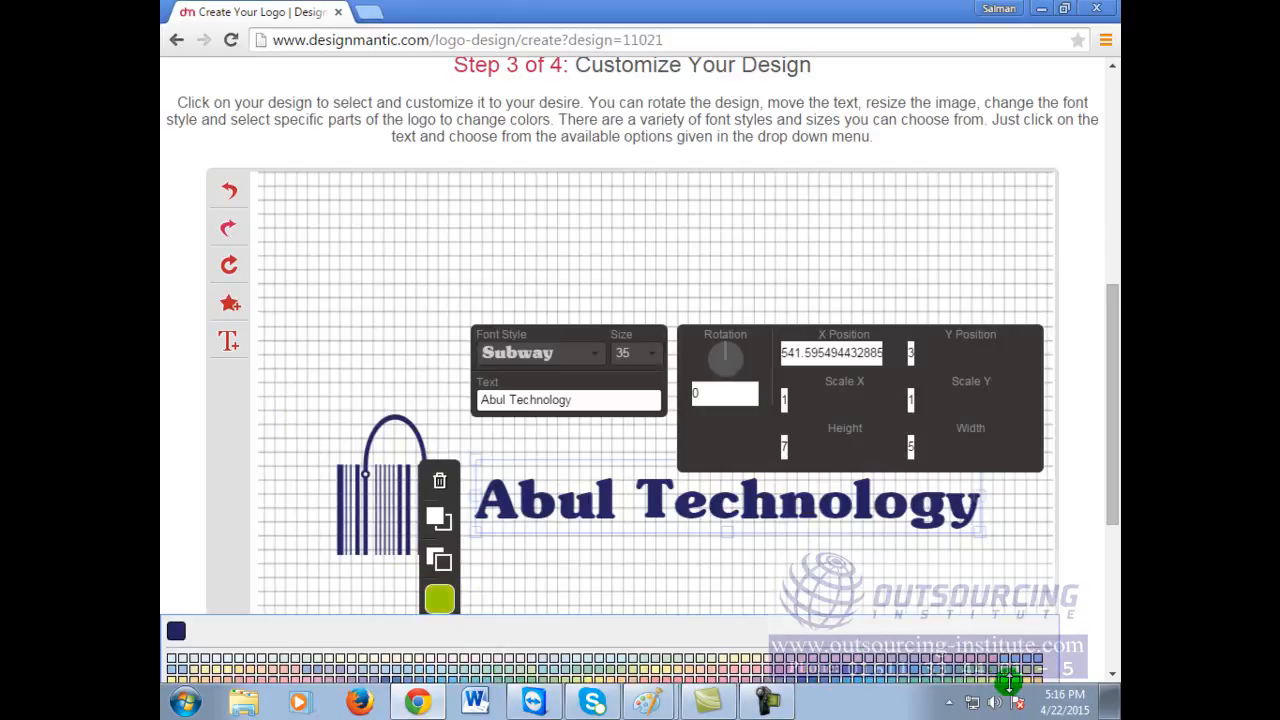
Step: Try light yellow and then pink on the Abul Technology text
click(1005, 680)
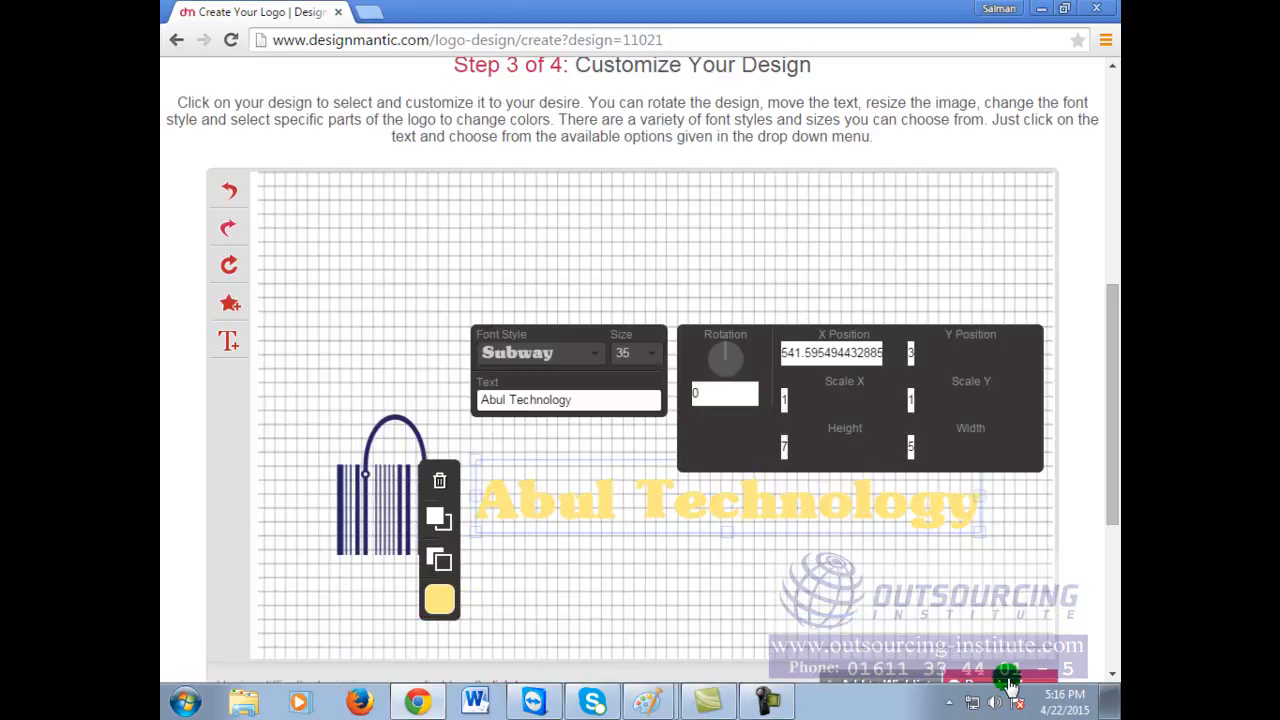
click(441, 601)
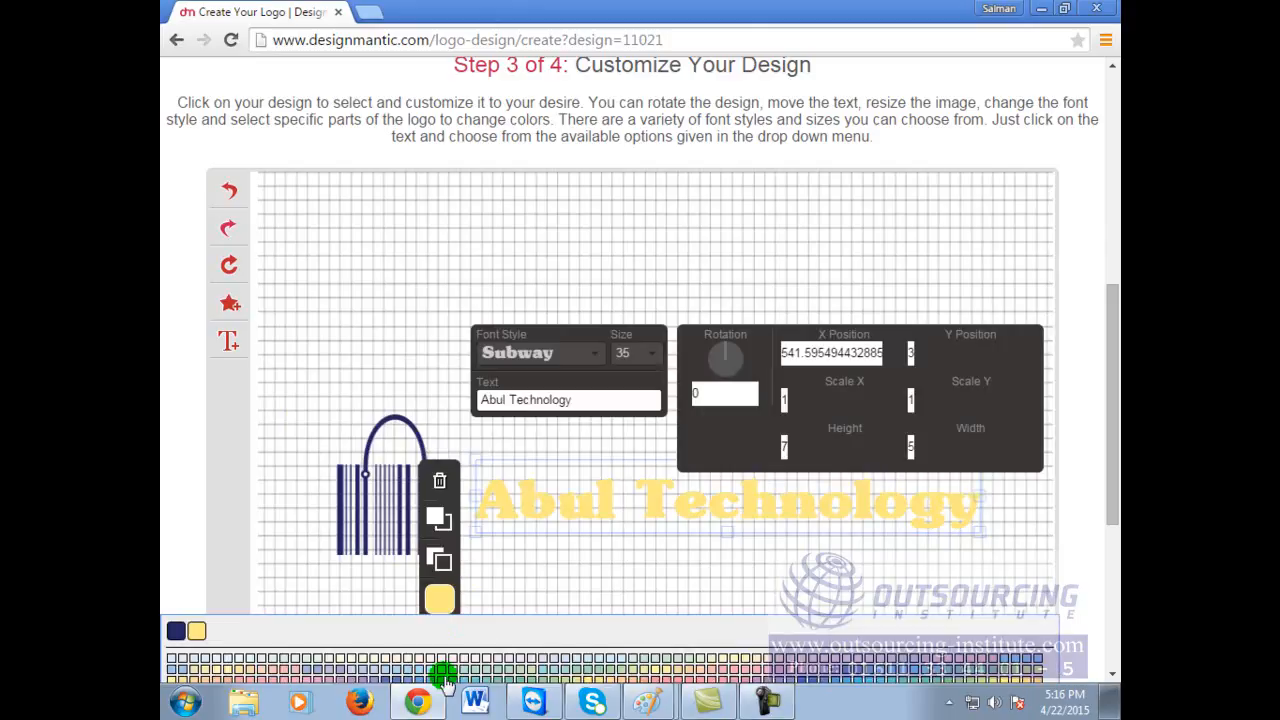
click(272, 679)
click(352, 356)
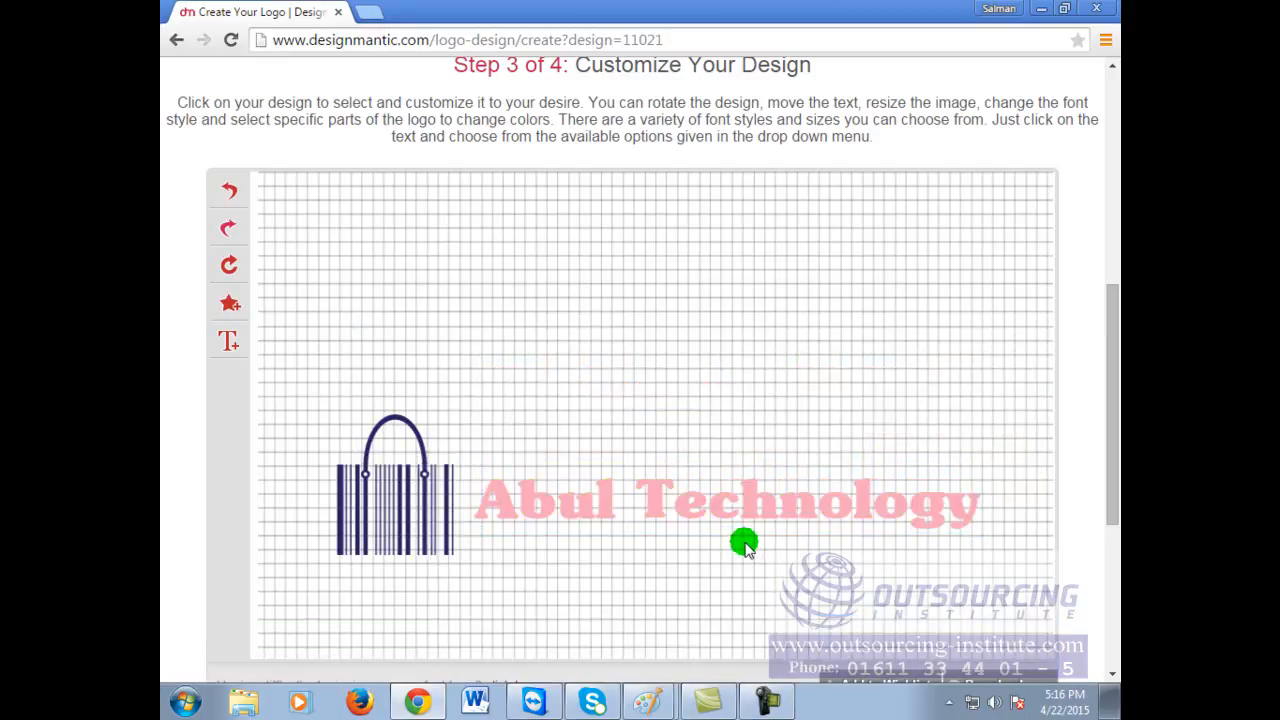
click(738, 505)
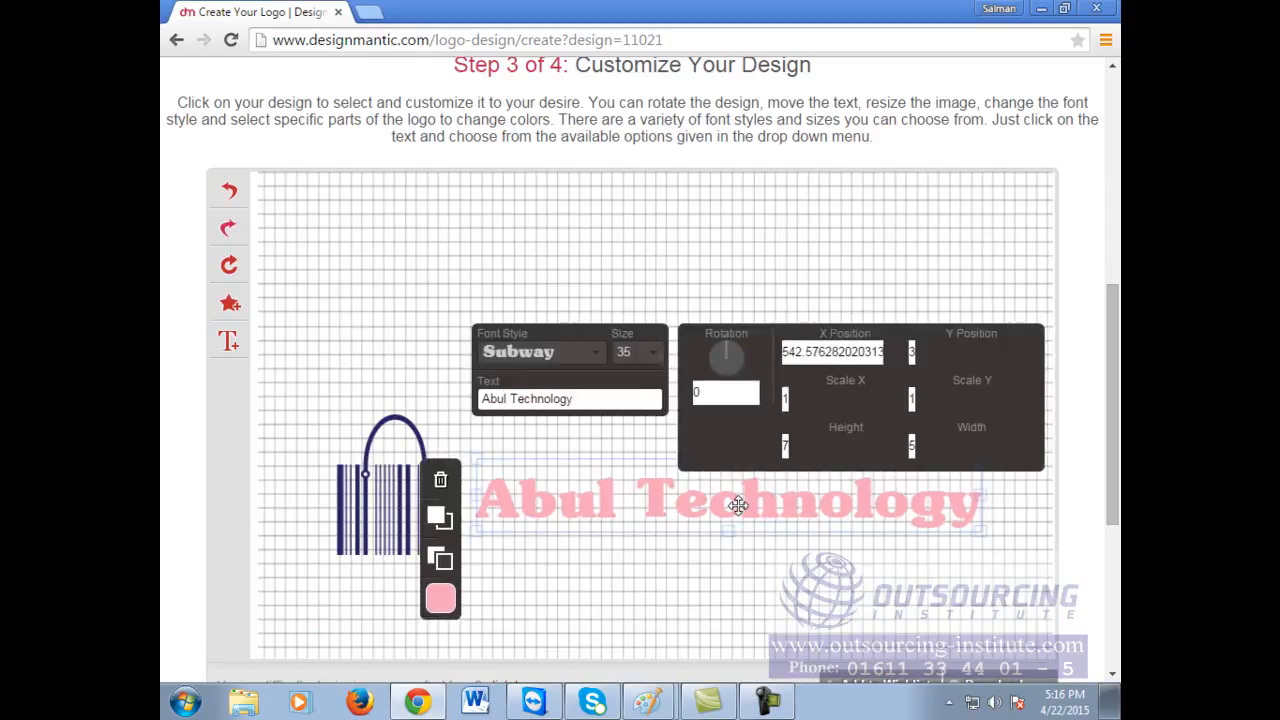
Step: Recolour the Abul Technology text teal green and reselect it
click(440, 598)
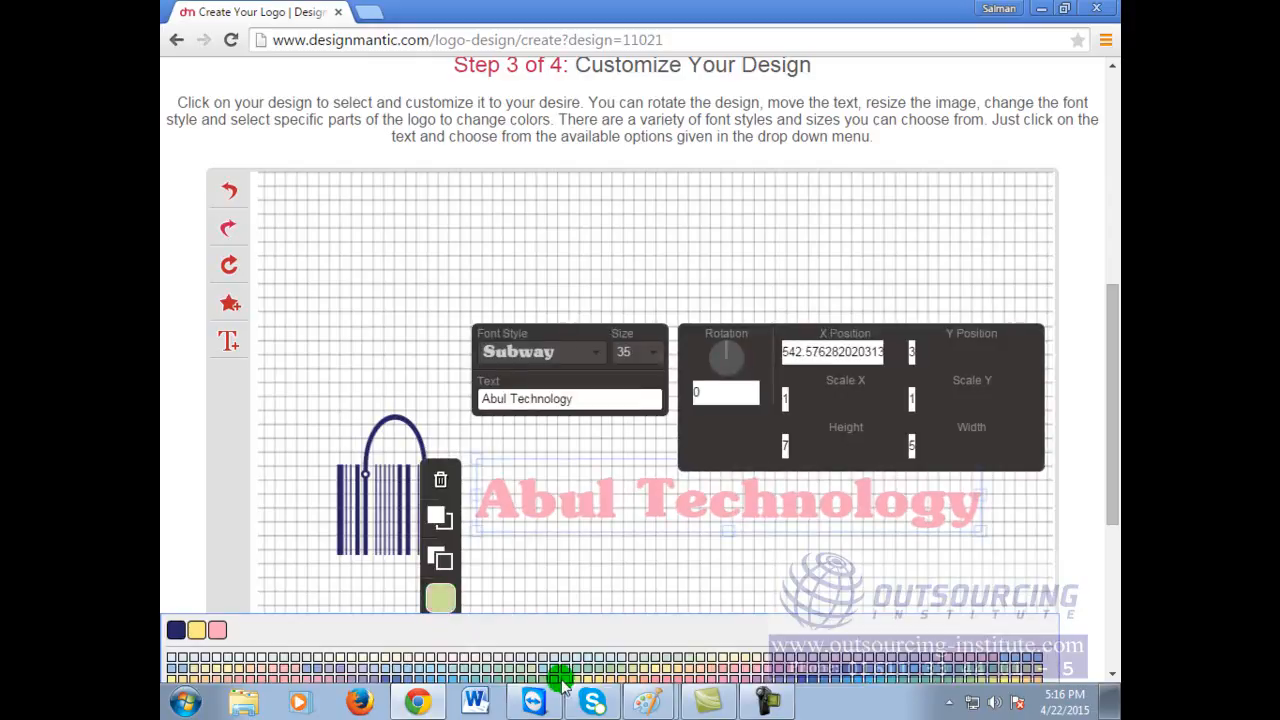
click(541, 677)
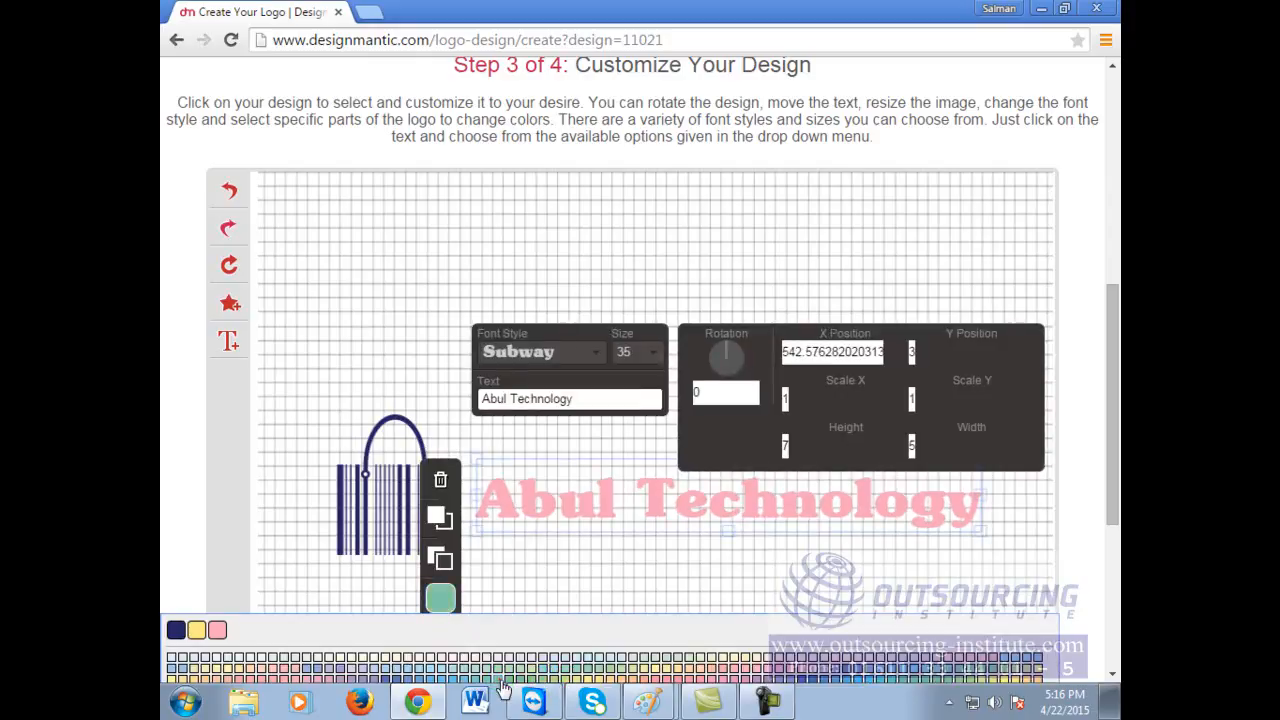
click(363, 257)
click(366, 253)
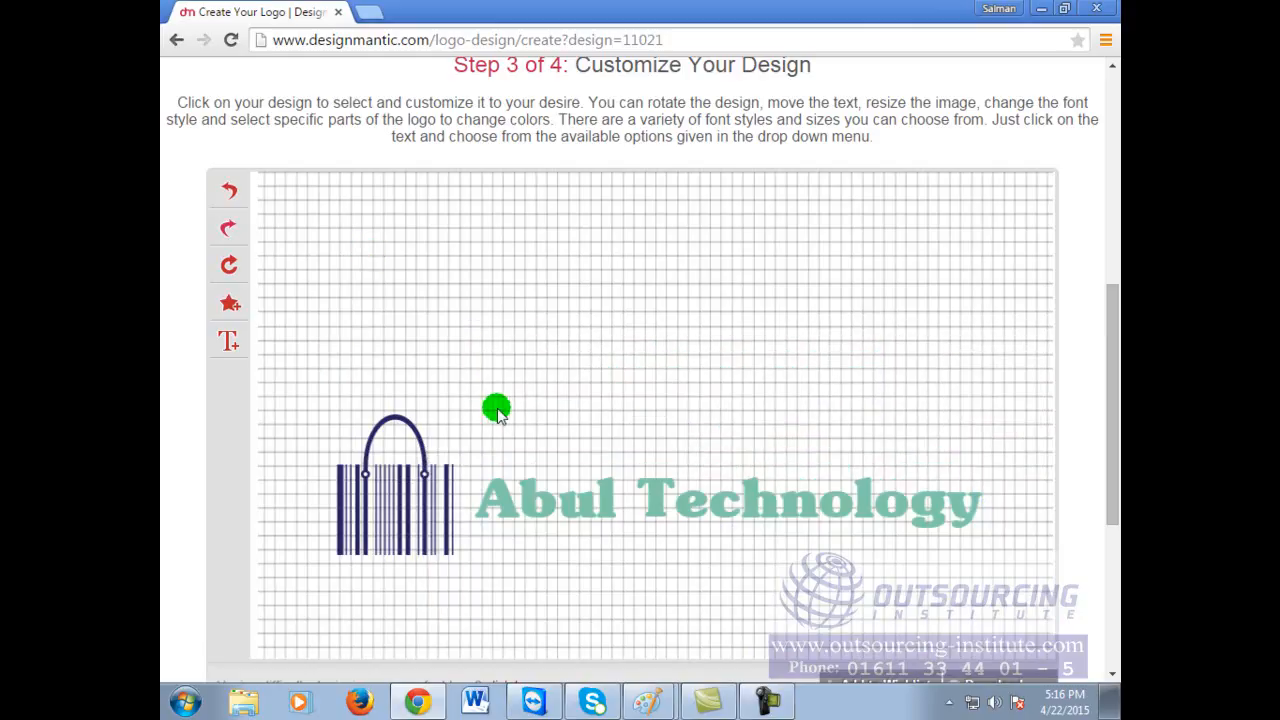
click(565, 509)
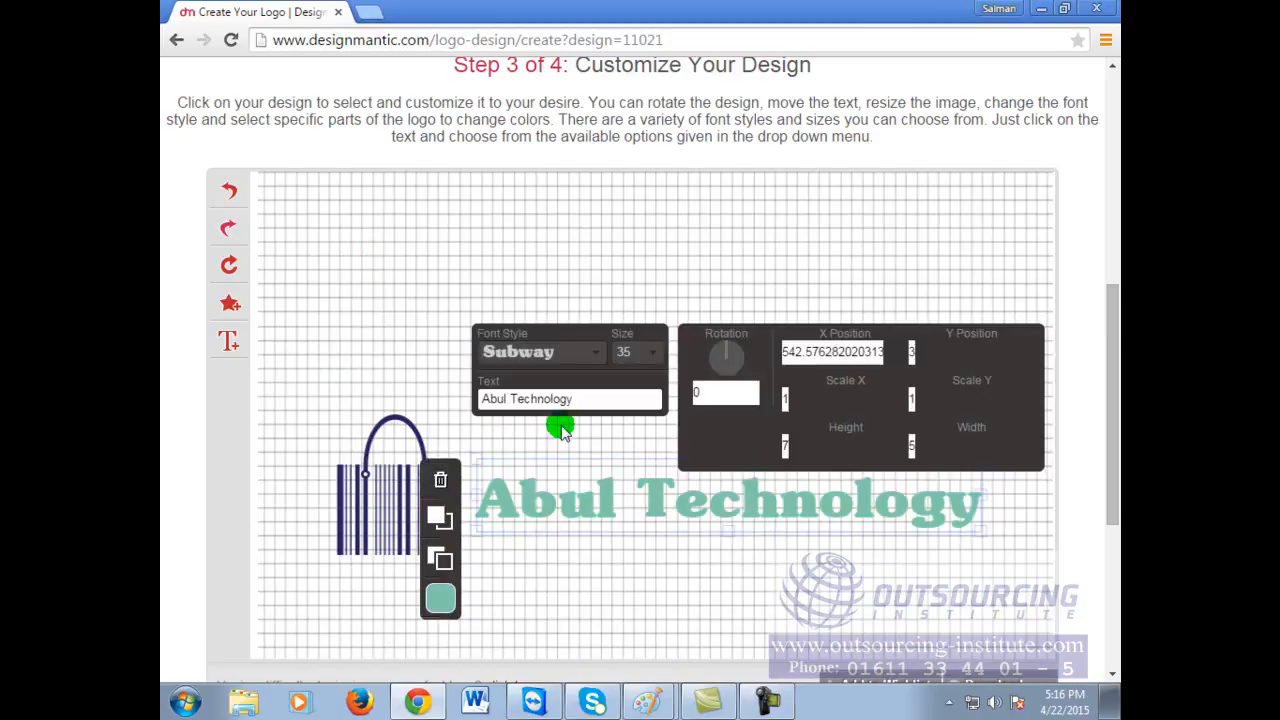
click(651, 357)
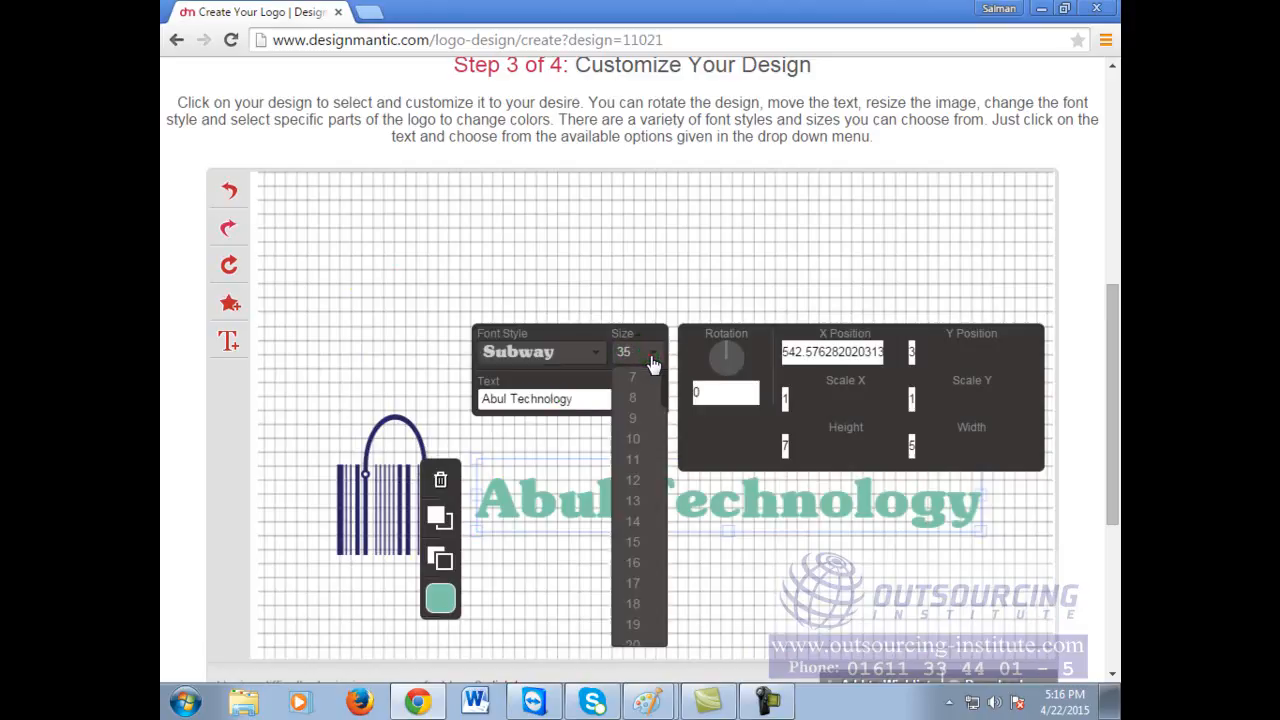
click(706, 392)
click(648, 395)
text(12)
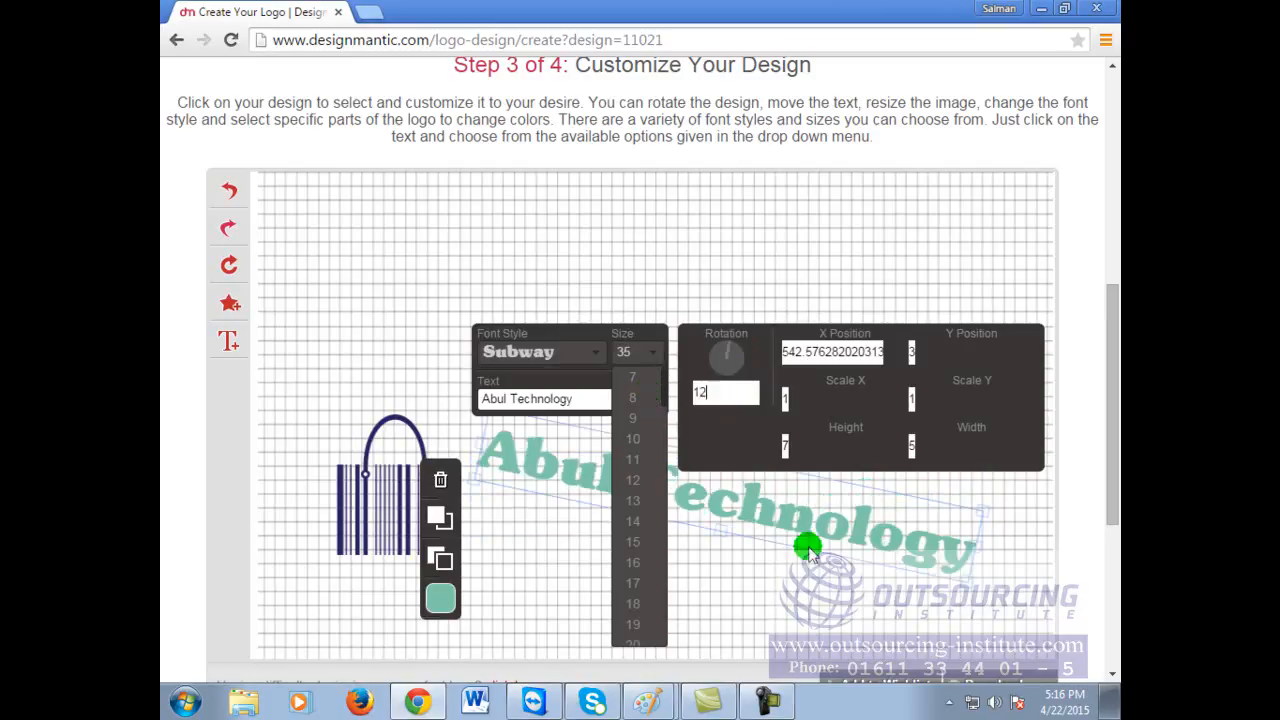
click(735, 402)
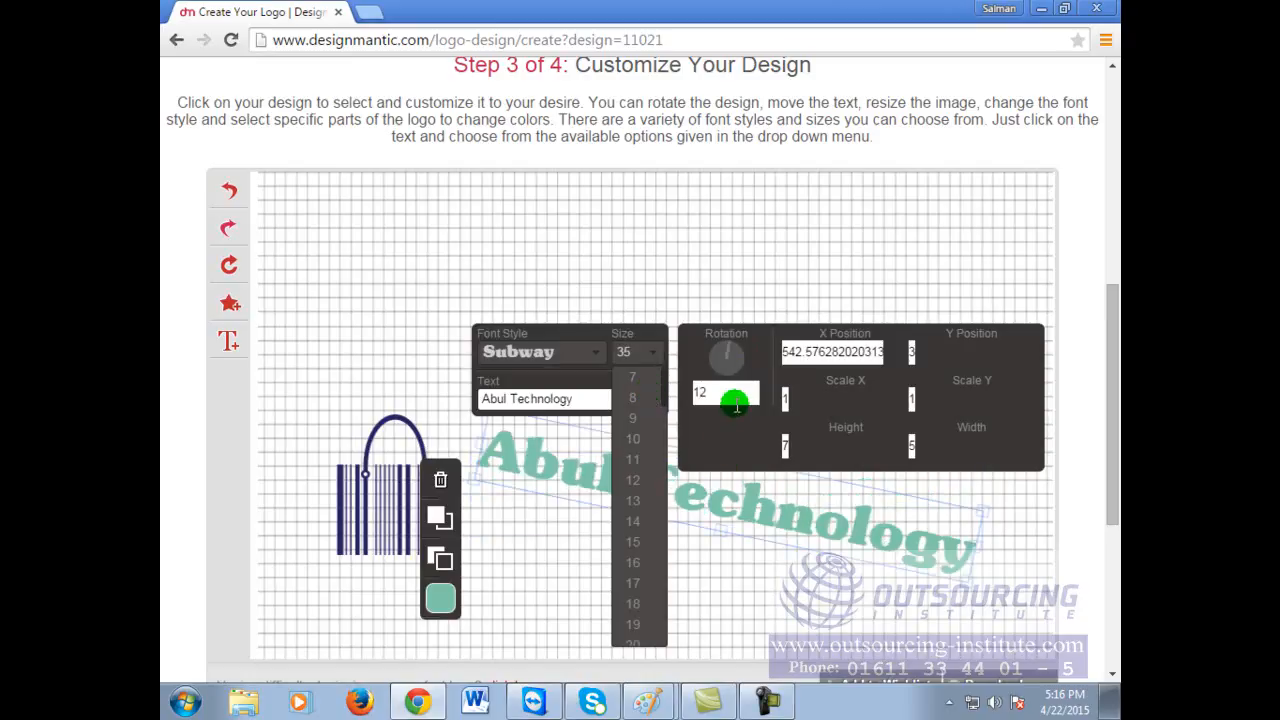
key(BackSpace)
key(BackSpace)
text(5)
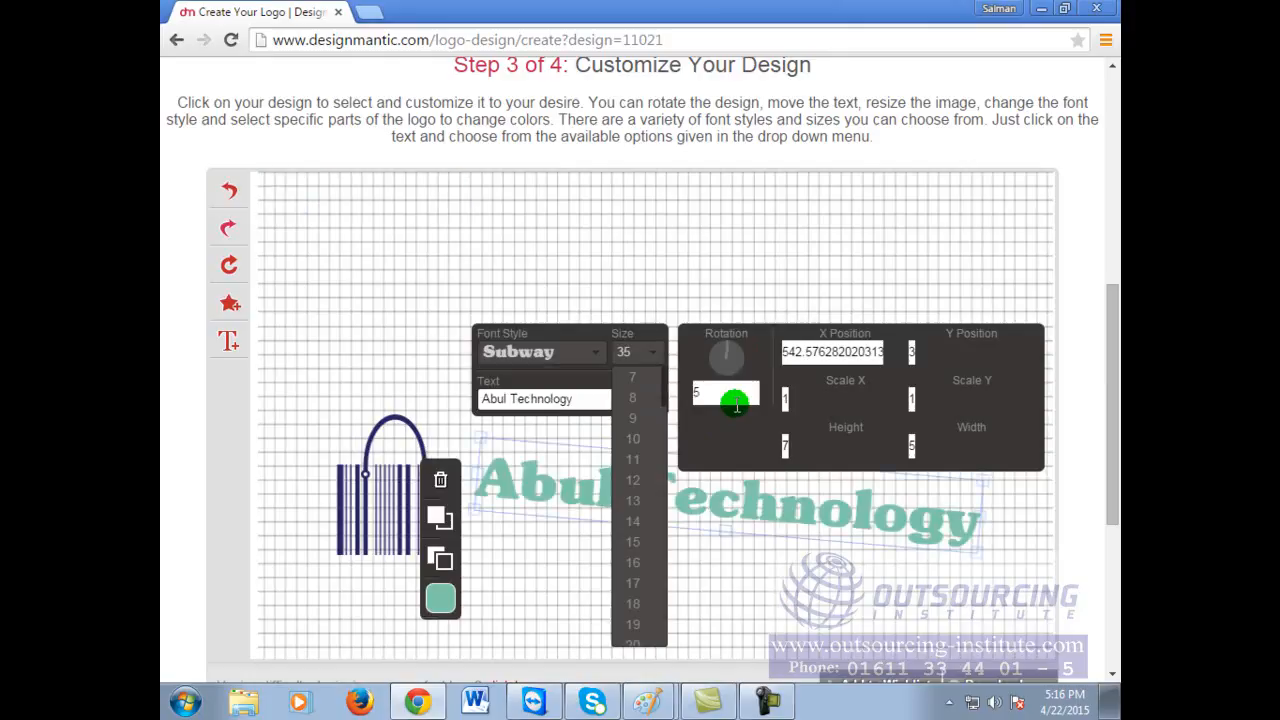
key(BackSpace)
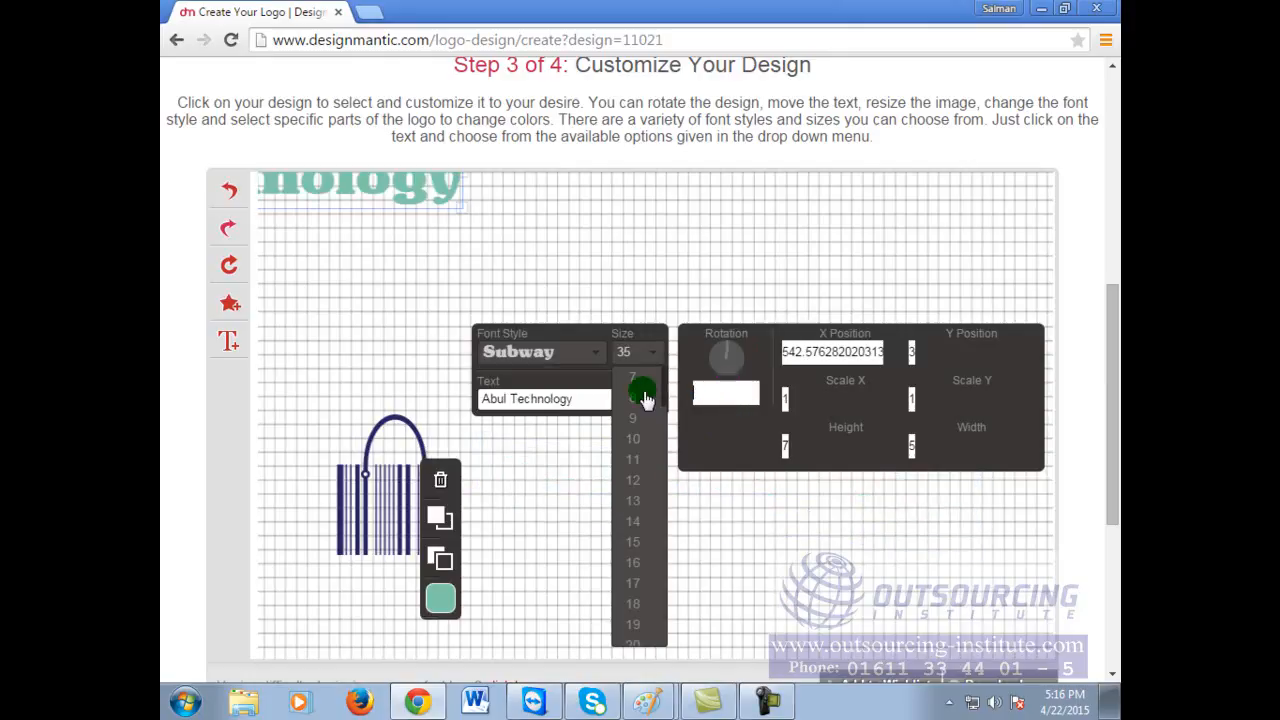
text(0)
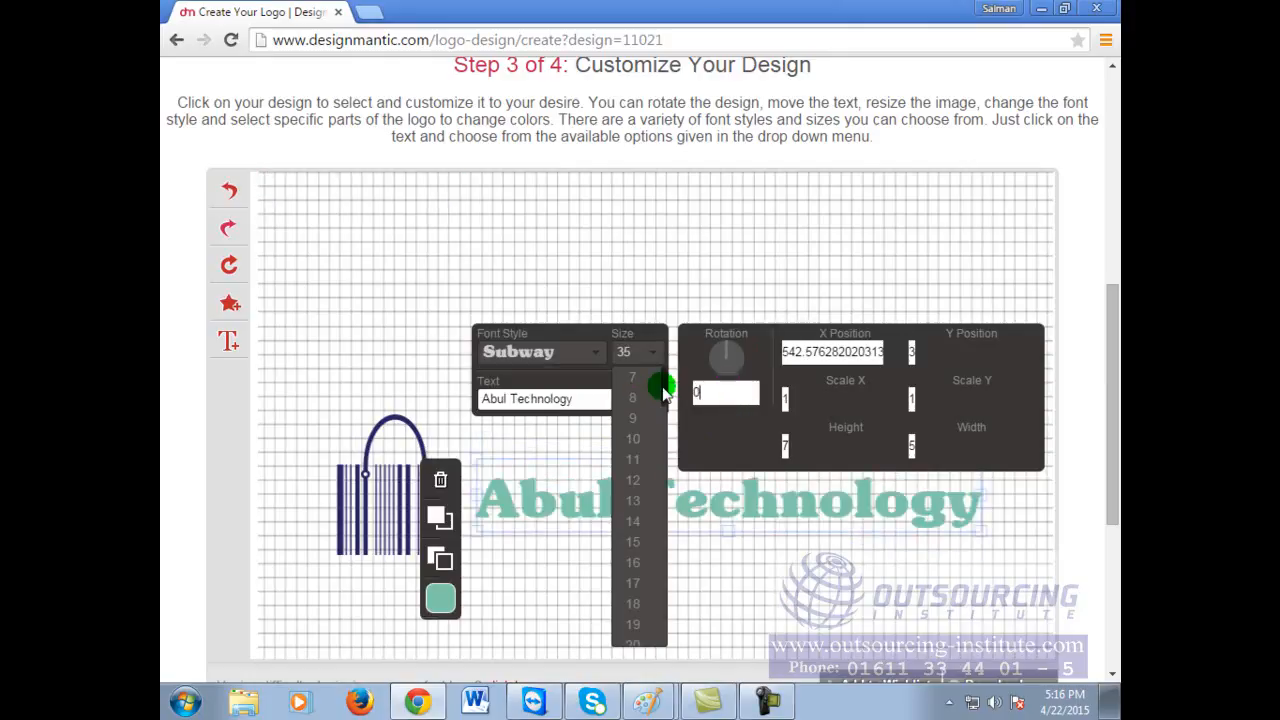
key(BackSpace)
text(5)
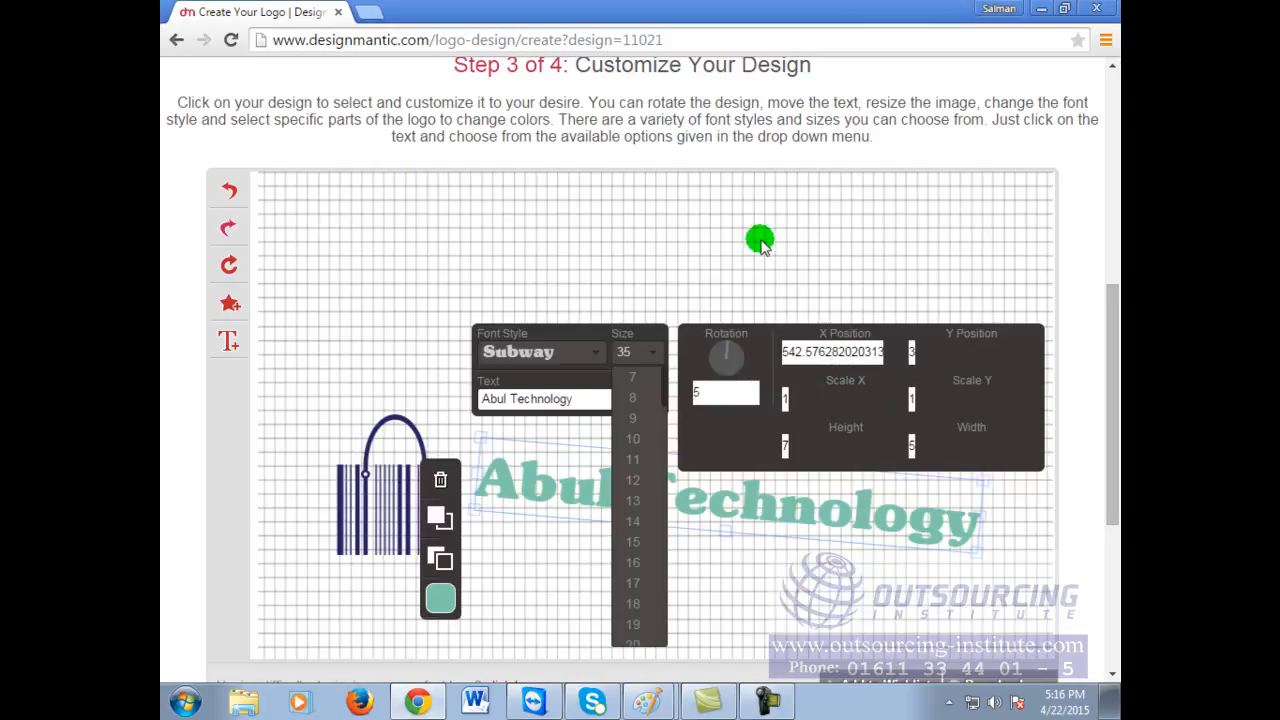
click(758, 236)
click(758, 230)
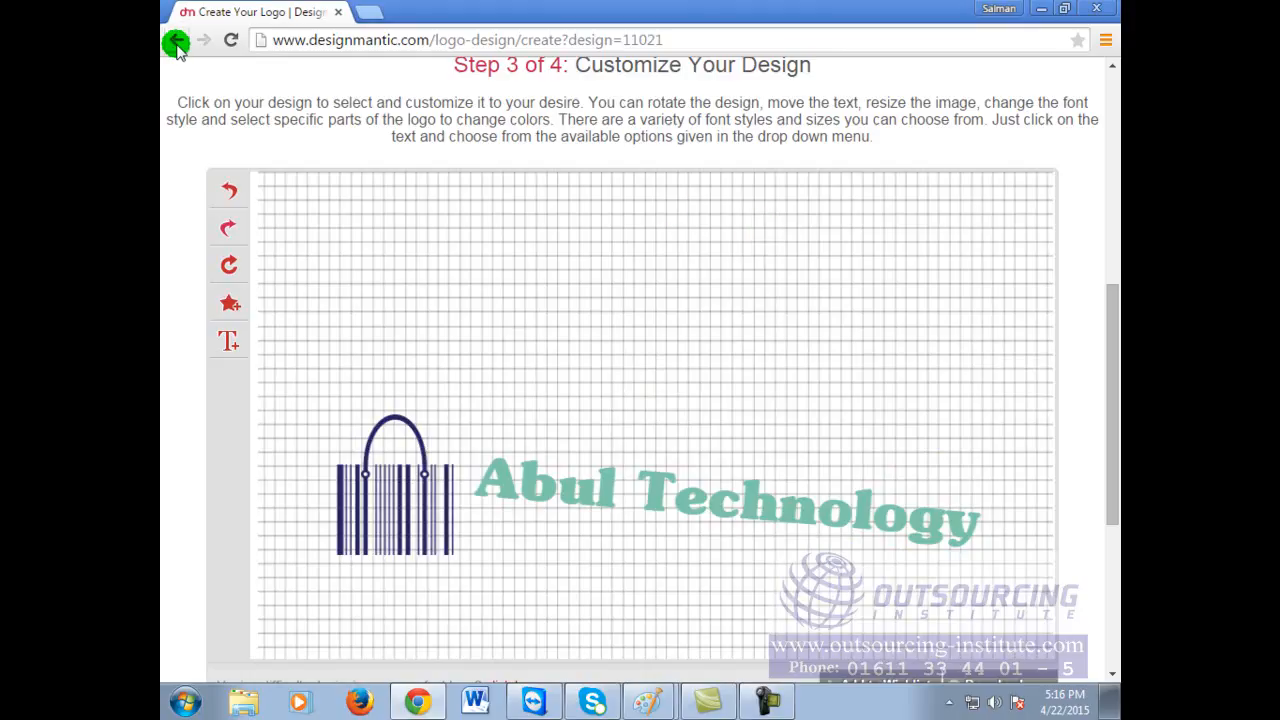
click(236, 202)
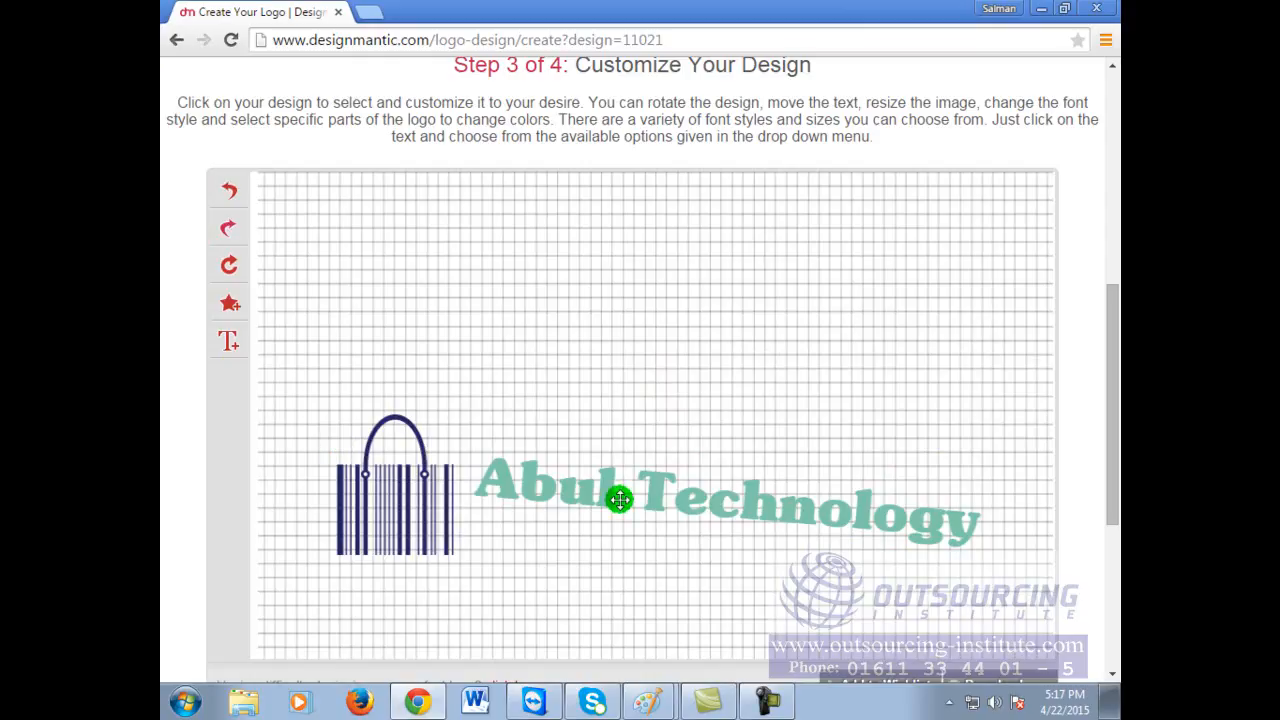
click(620, 500)
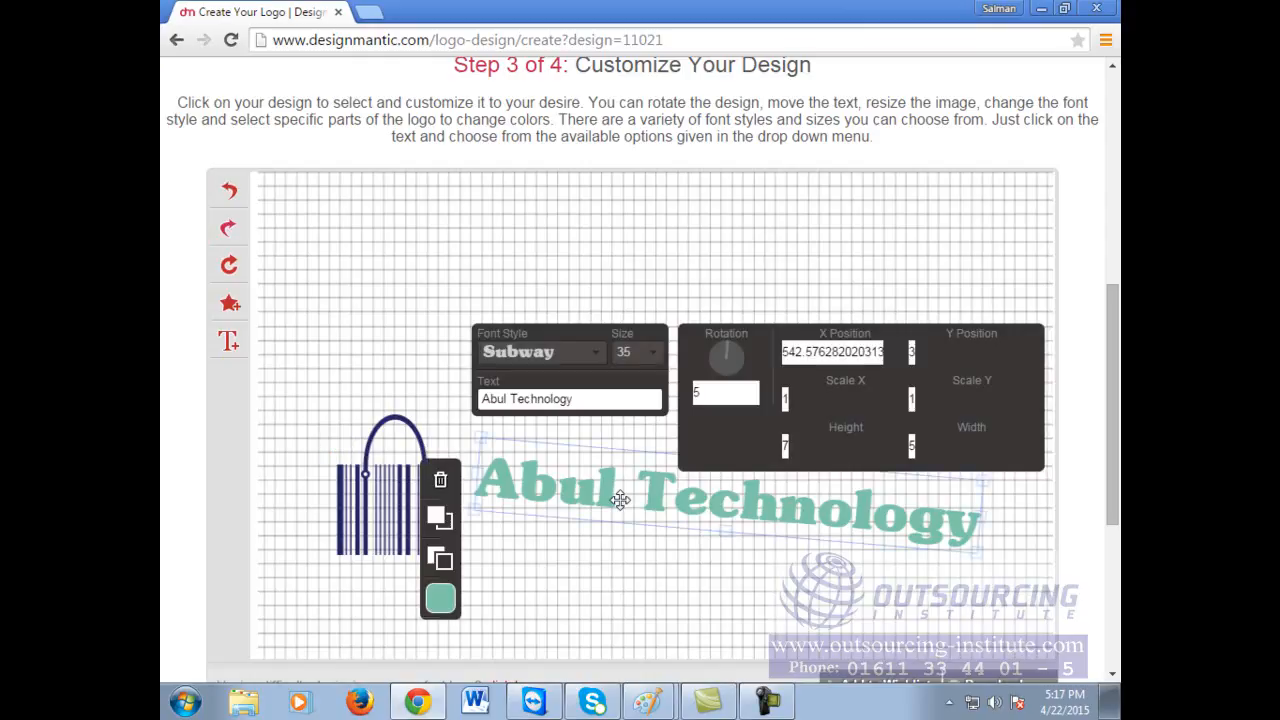
double_click(699, 392)
key(BackSpace)
text(0)
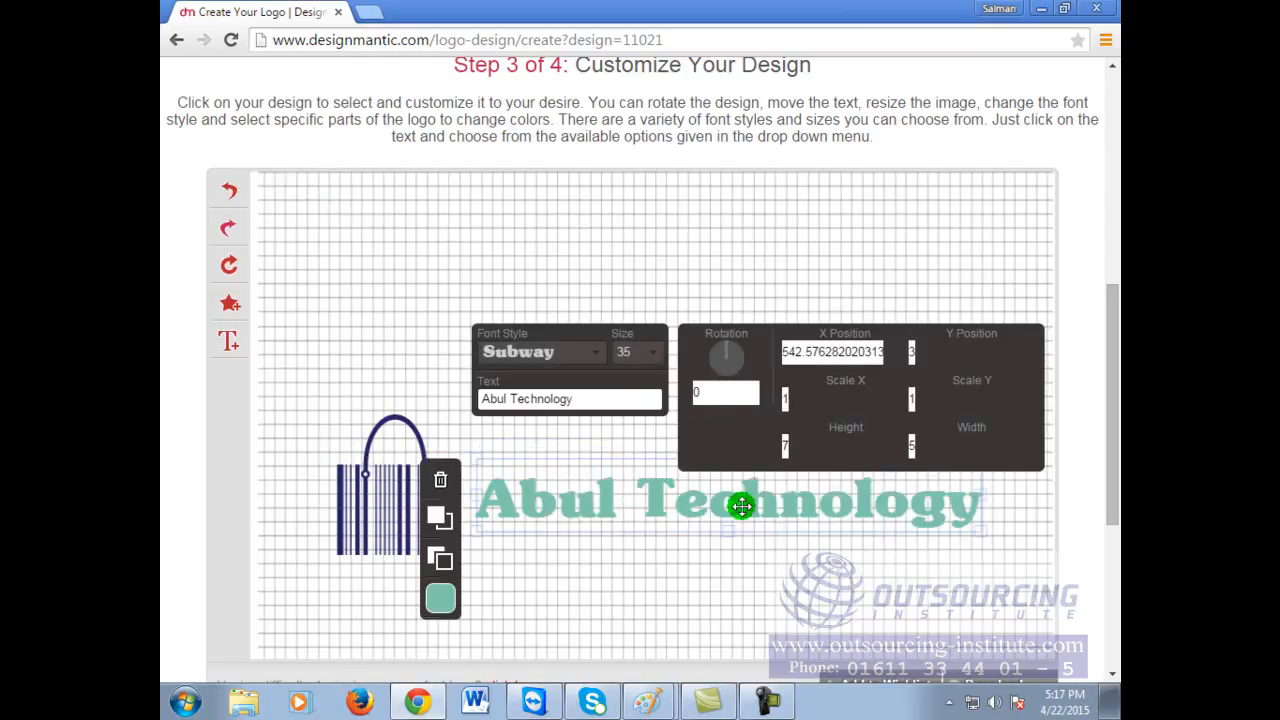
click(763, 542)
click(229, 341)
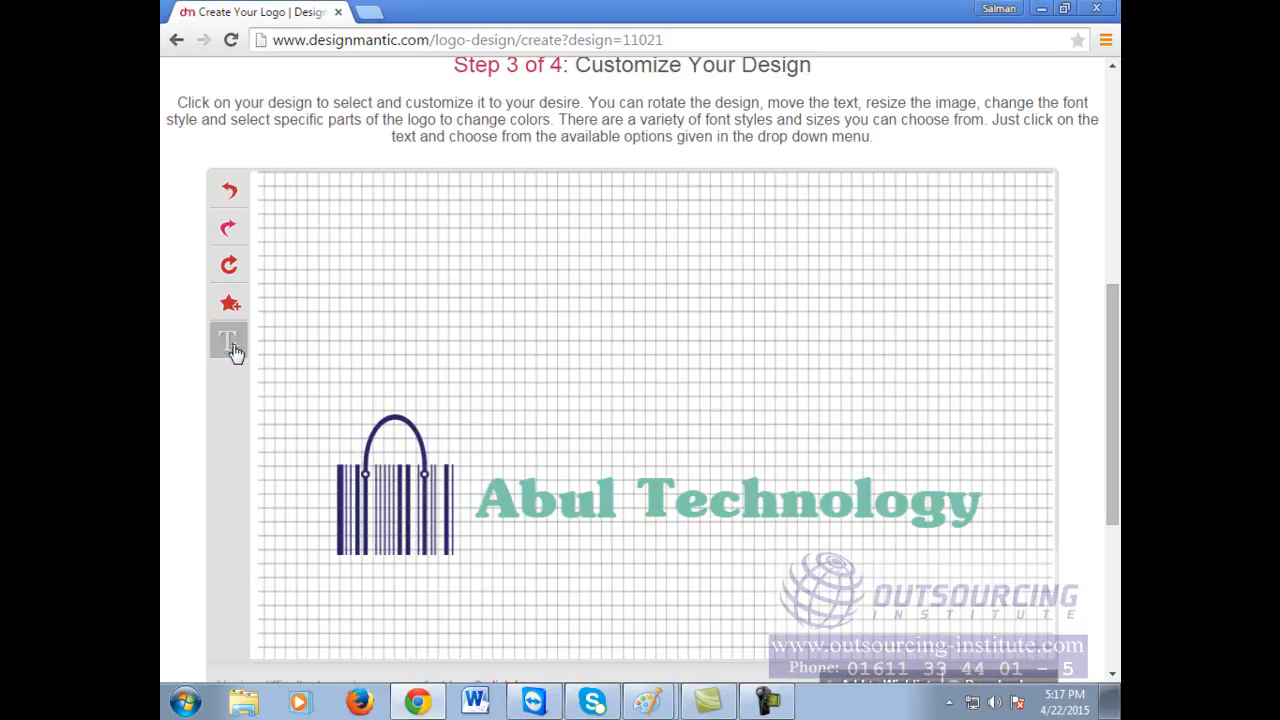
Step: Move the new text box below the Abul Technology heading
drag(606, 417, 585, 567)
click(558, 566)
click(558, 566)
click(617, 560)
click(677, 579)
click(694, 561)
click(677, 557)
click(706, 563)
Step: Change the text to 'Your Ultimate Solution' in the BOLDFINGER font
click(660, 489)
drag(660, 489, 420, 458)
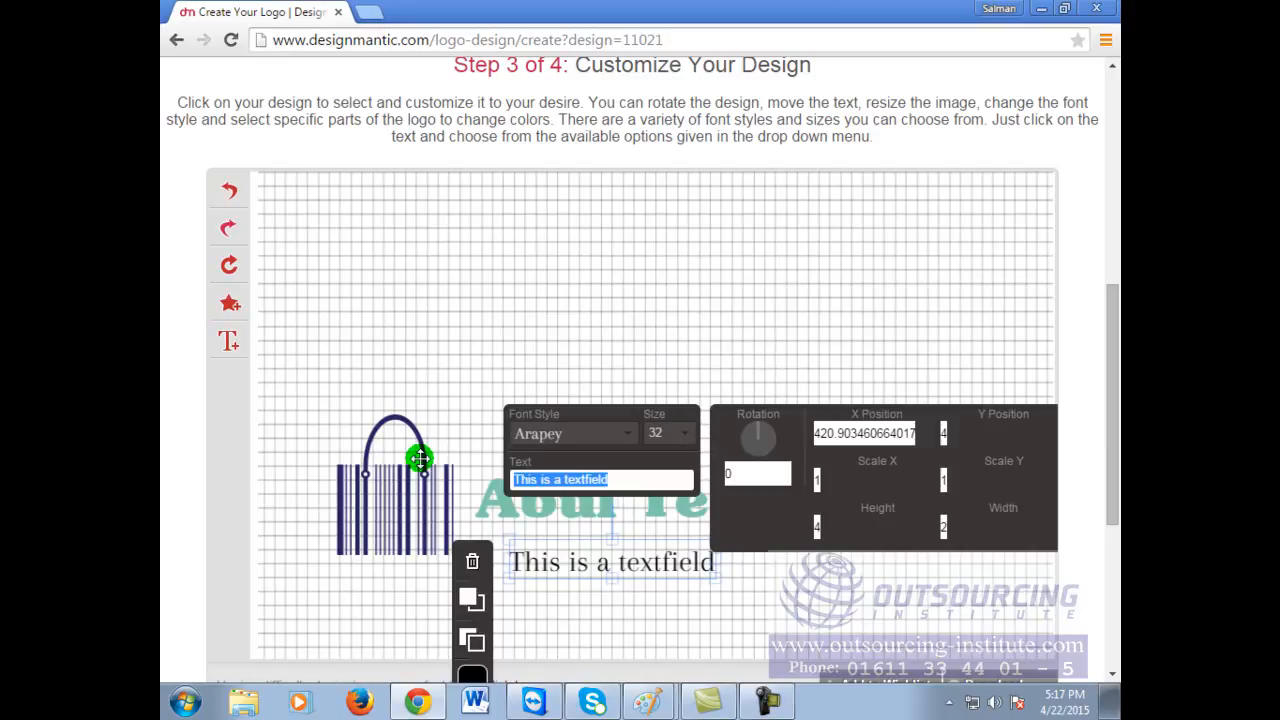
text(Your )
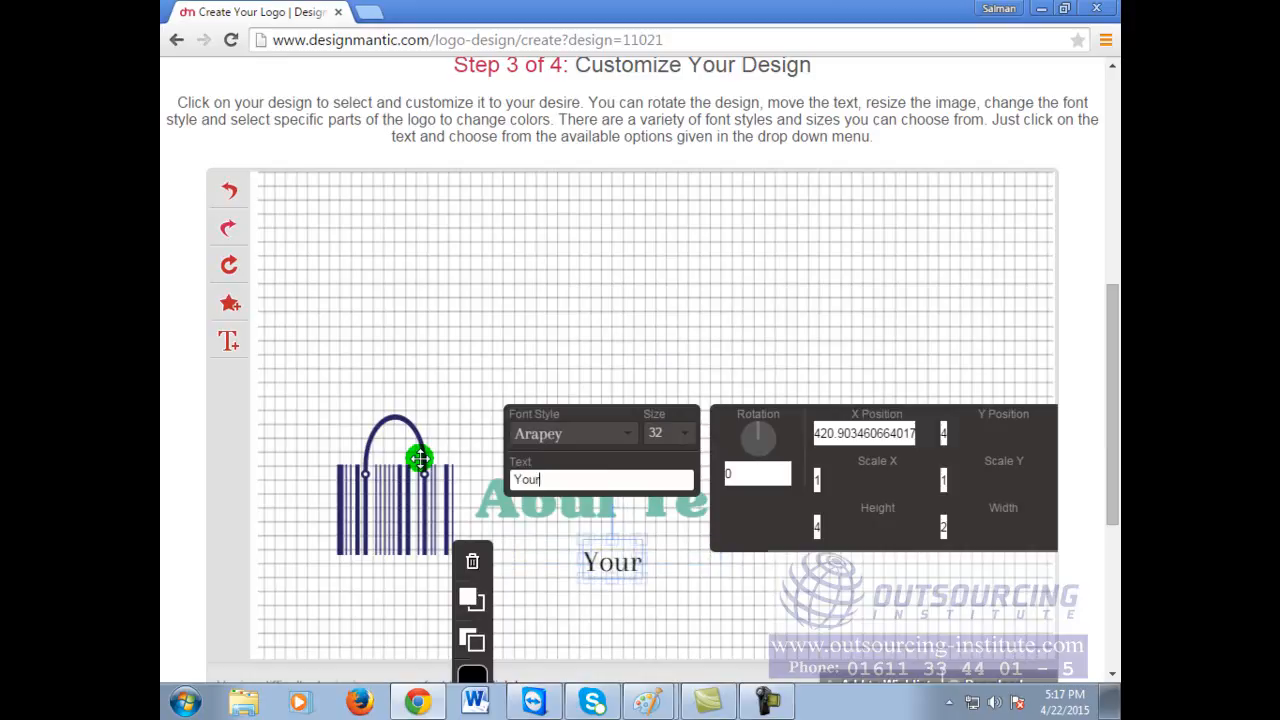
text(Ultima)
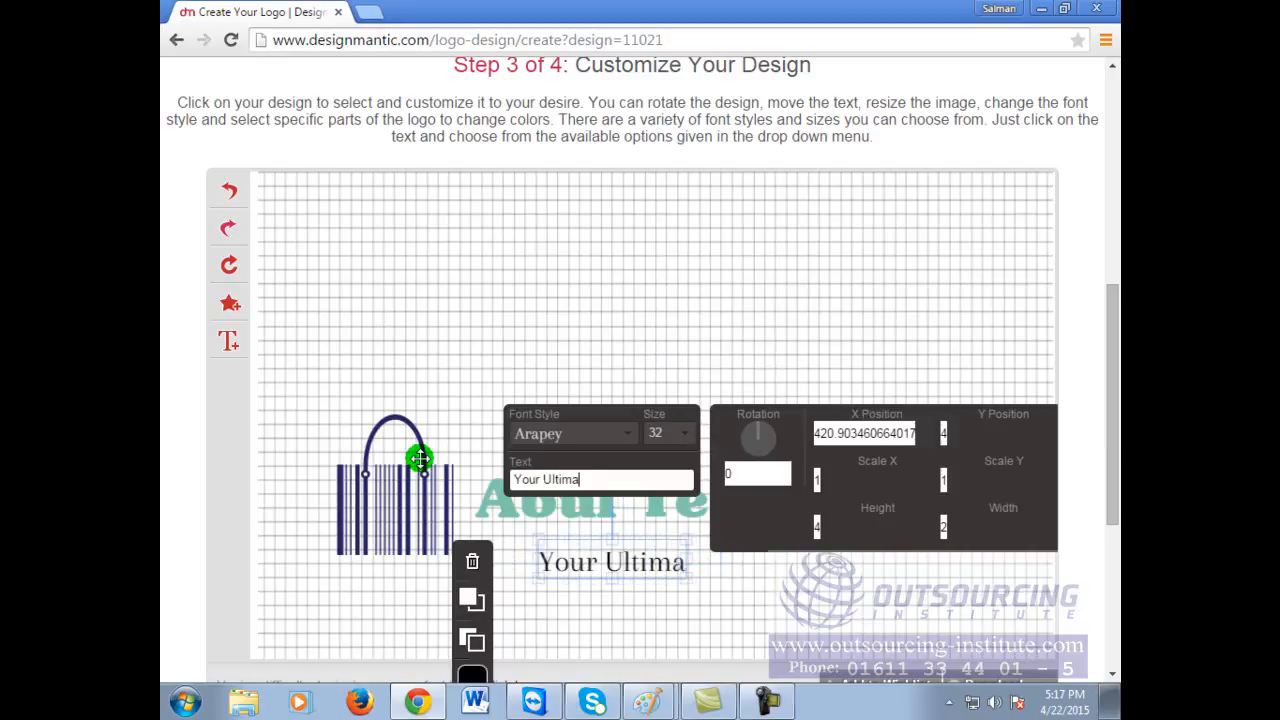
text(te Solution)
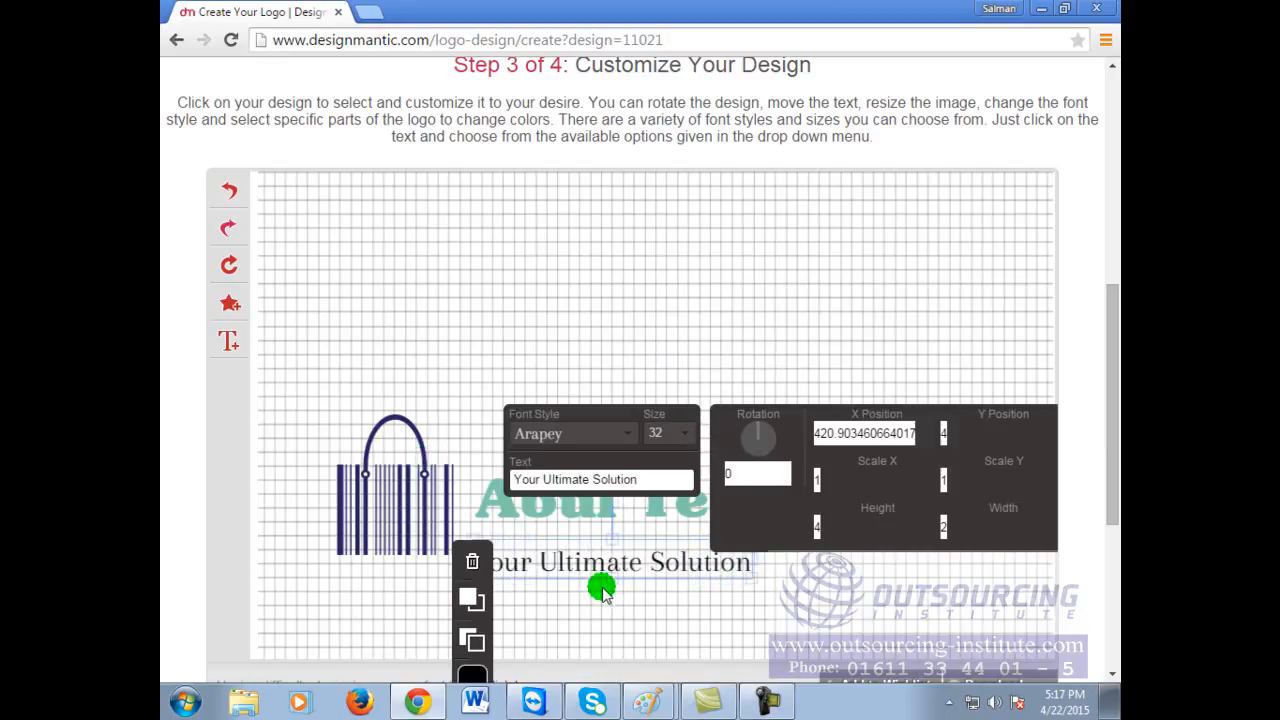
click(625, 447)
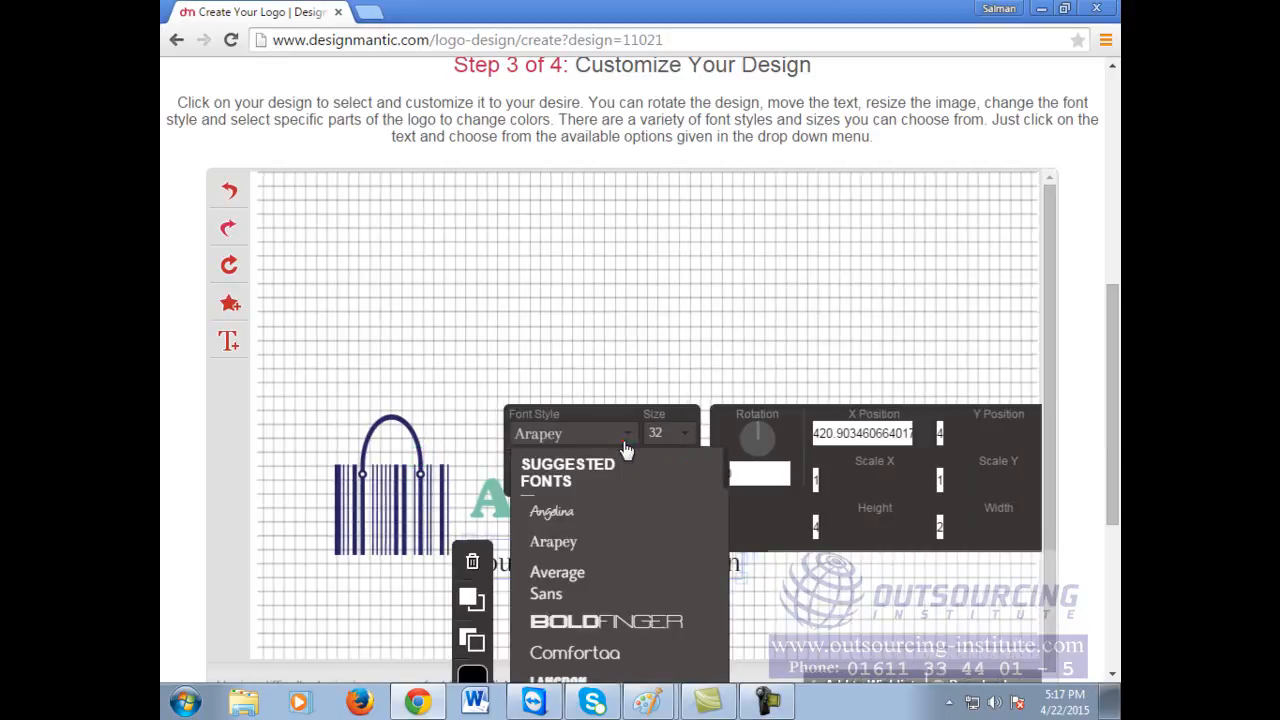
click(632, 626)
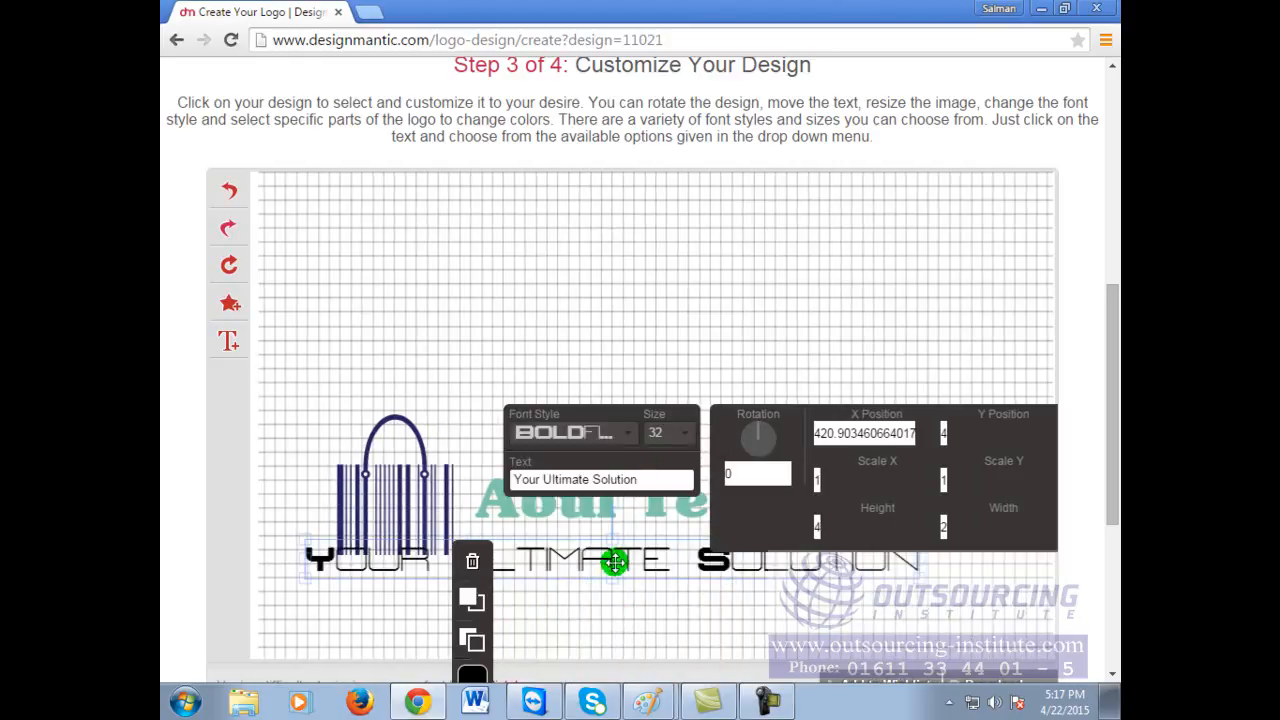
Step: Centre the tagline beneath the Abul Technology heading
click(335, 545)
drag(337, 545, 625, 572)
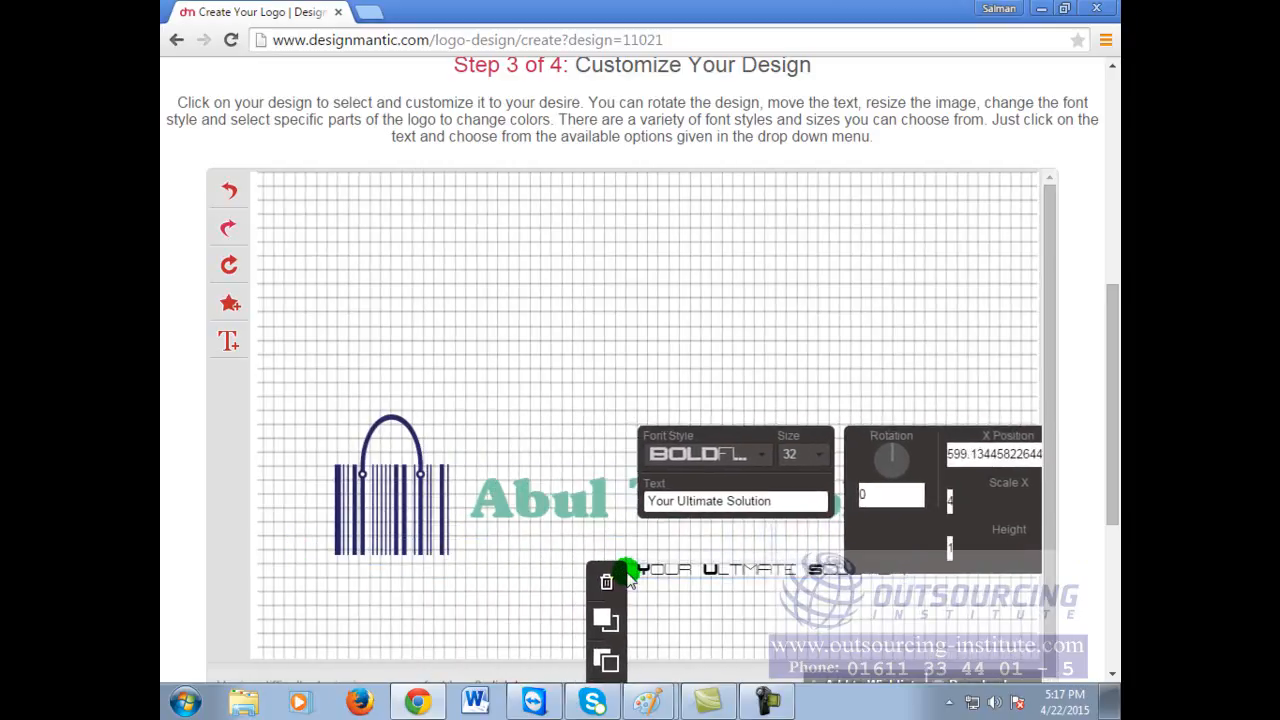
drag(720, 570, 693, 553)
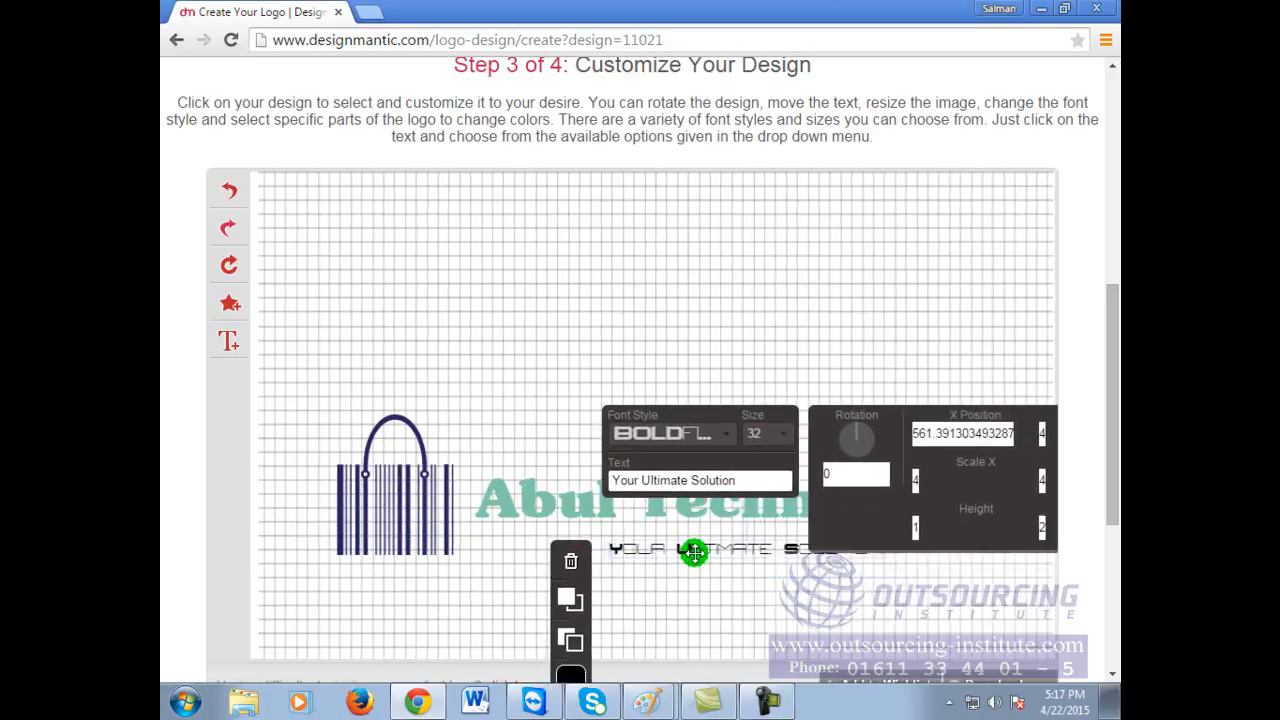
click(890, 292)
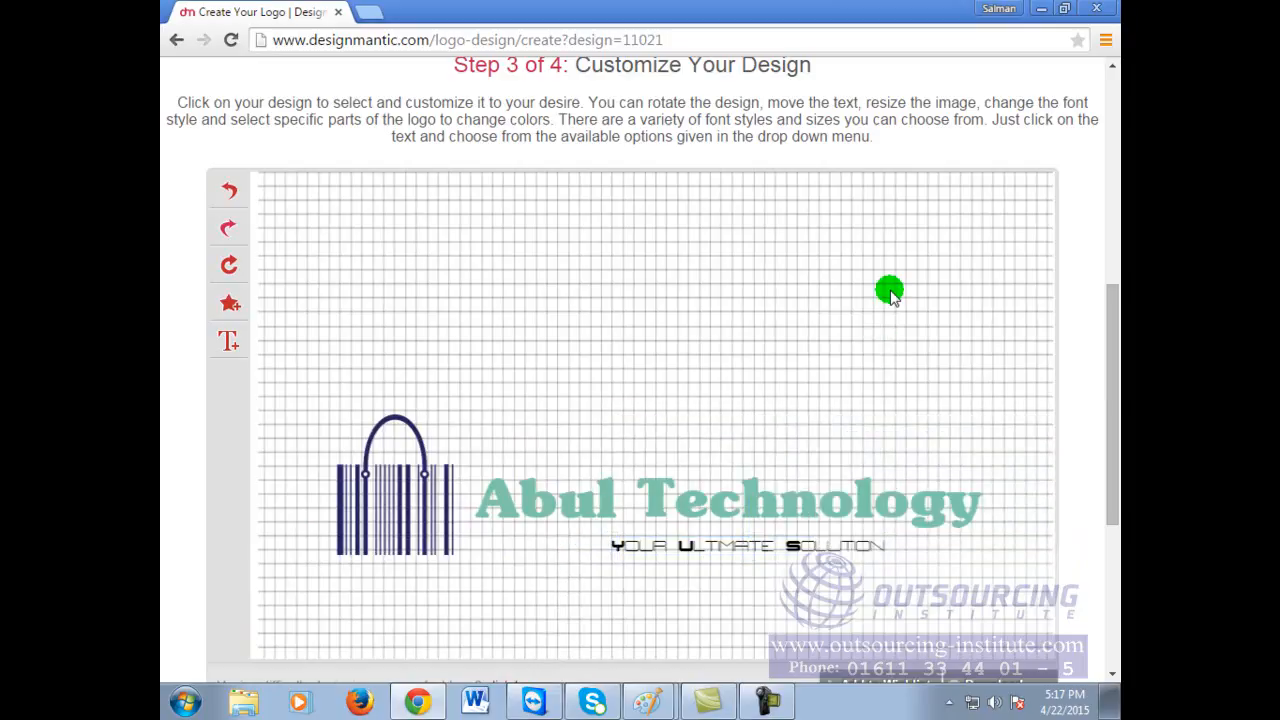
click(809, 545)
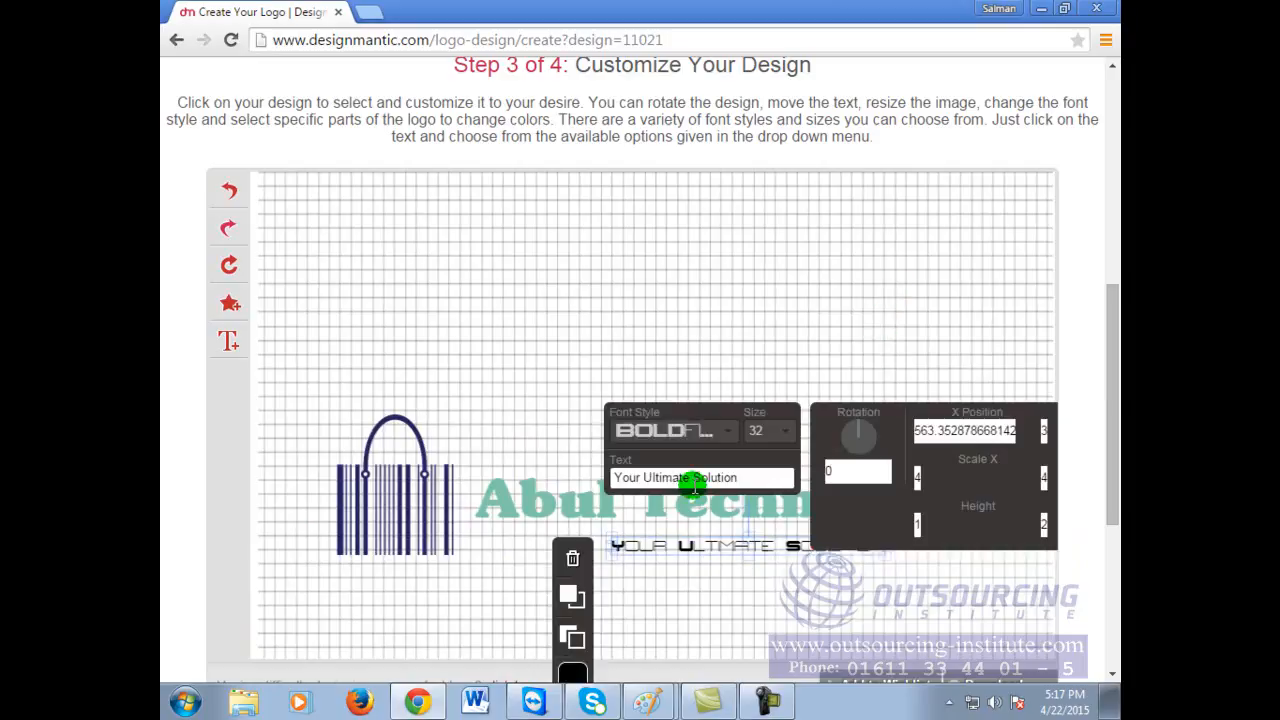
click(764, 622)
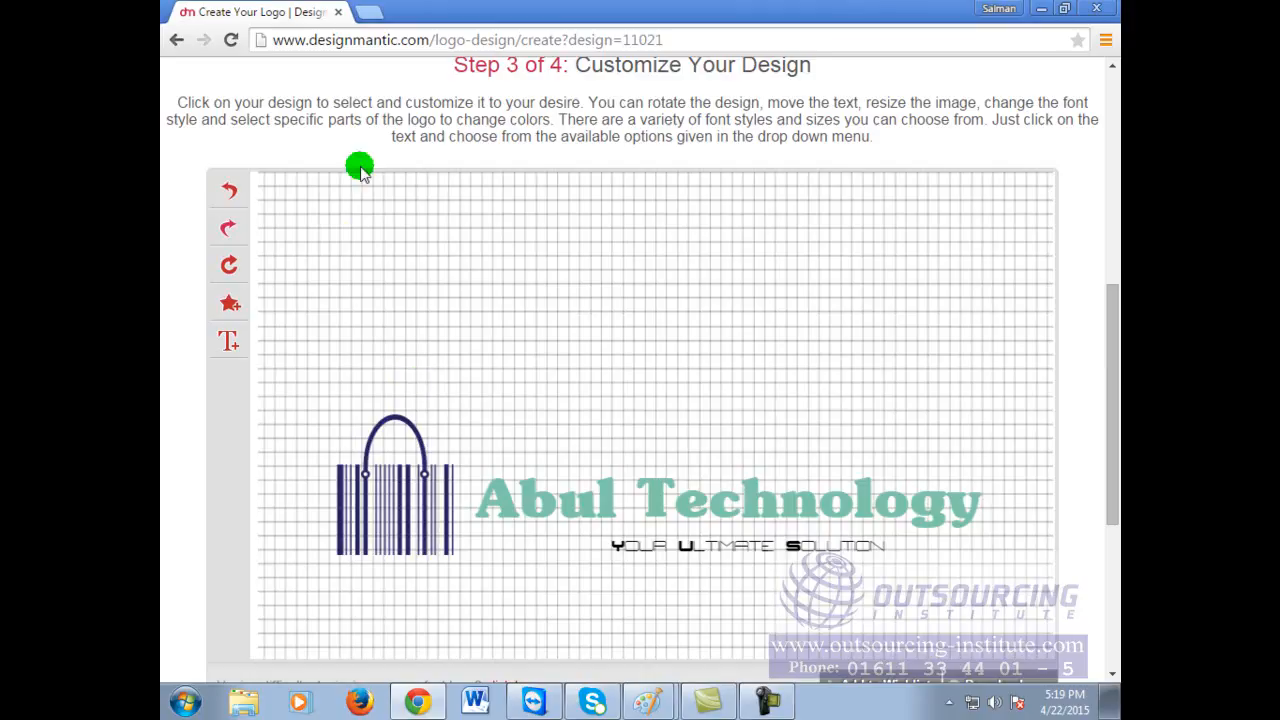
Step: In a new tab, search Google for 'online logo creator'
click(368, 12)
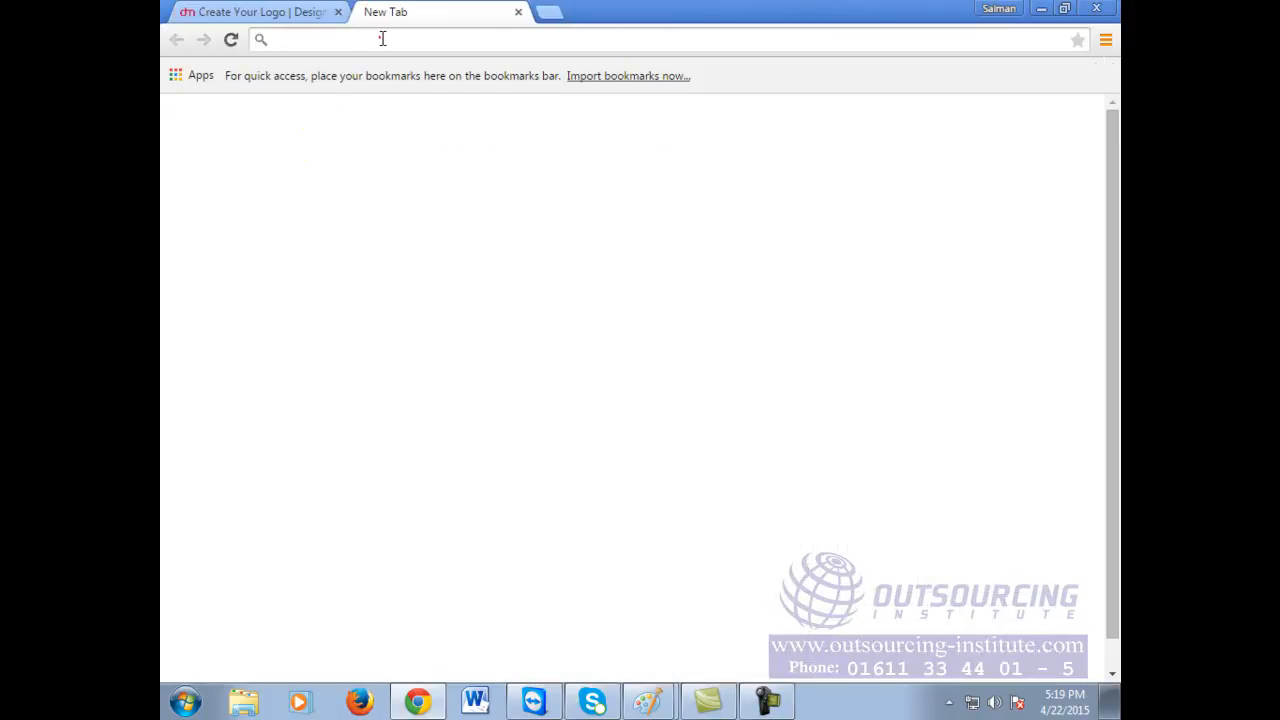
text(google.com)
key(Return)
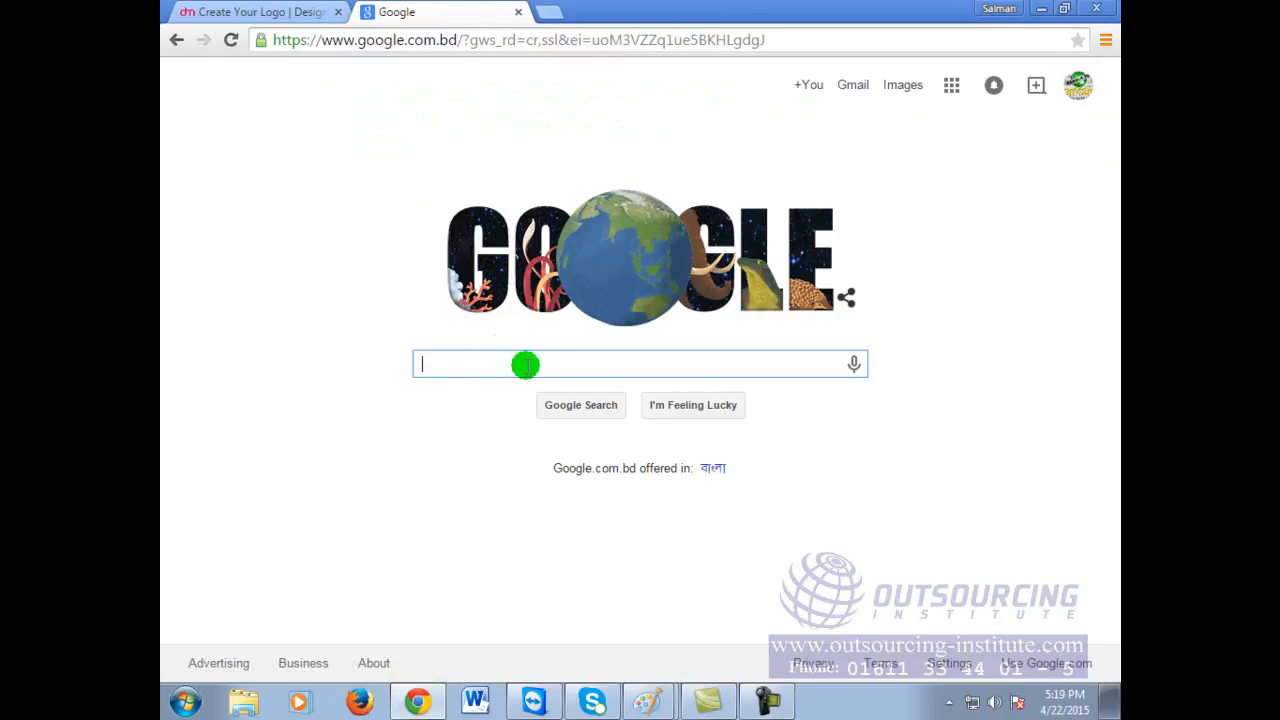
text(onl)
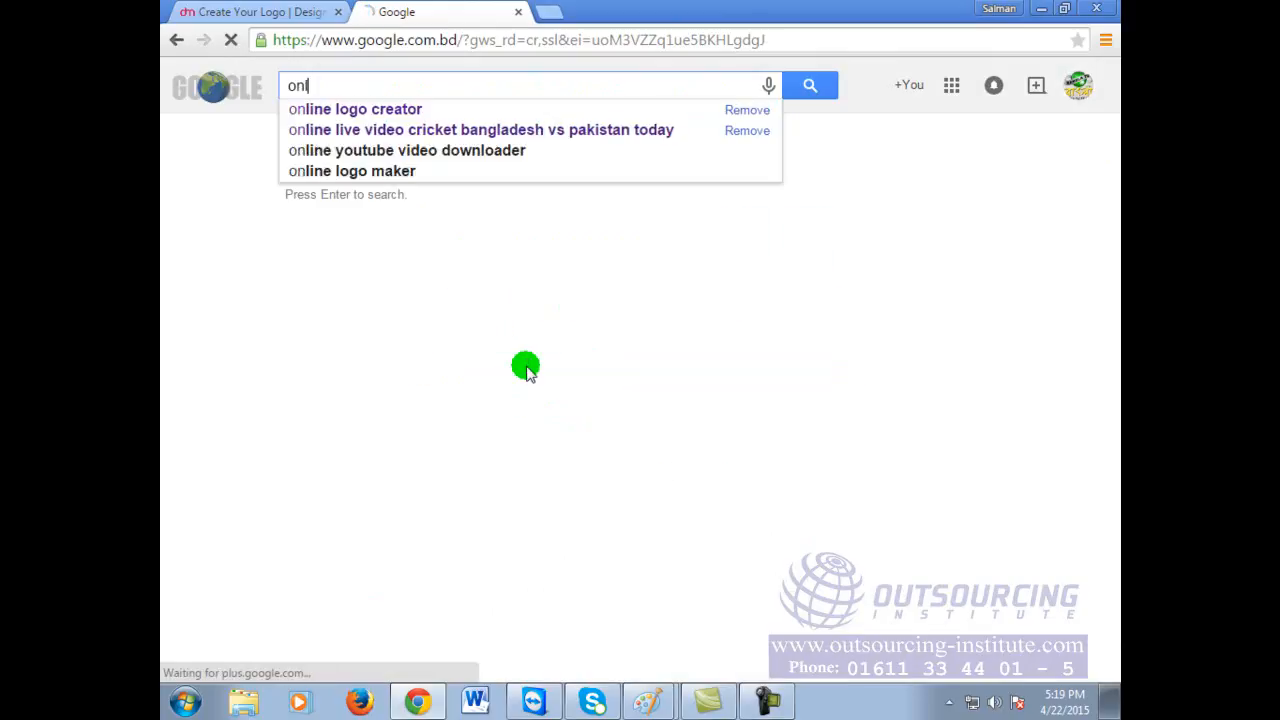
text(ine logo g)
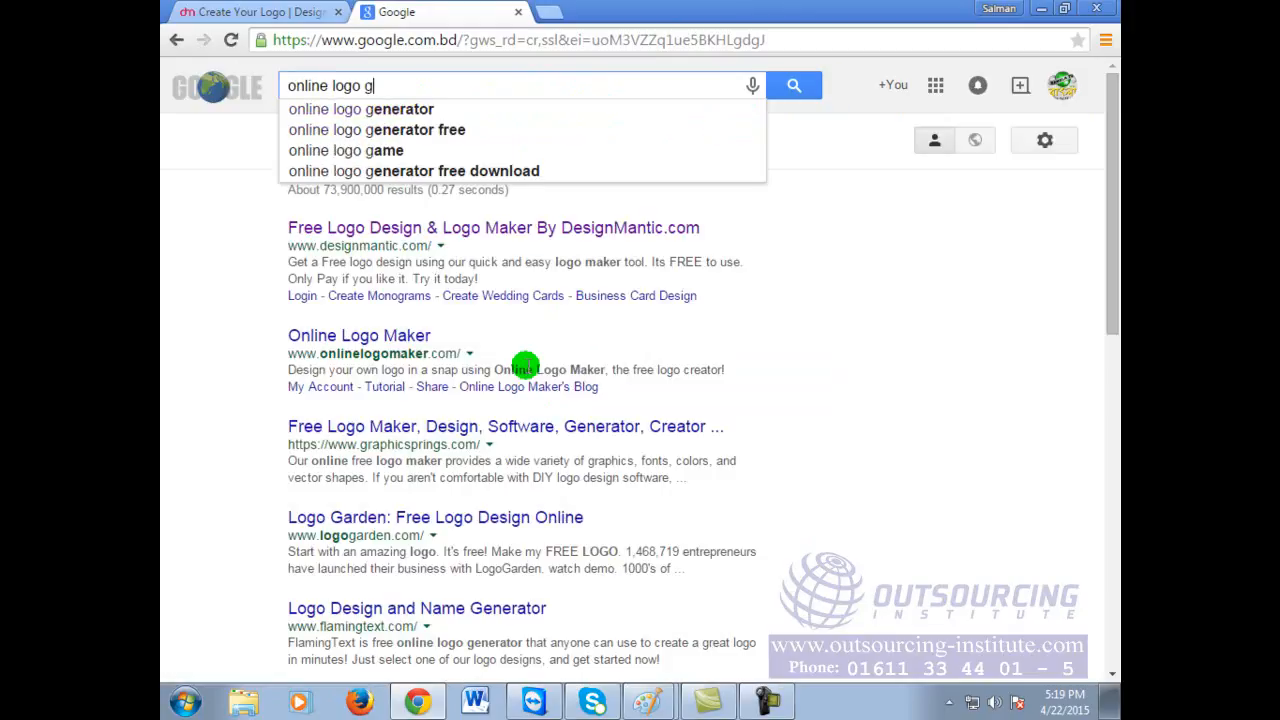
key(BackSpace)
text(creator)
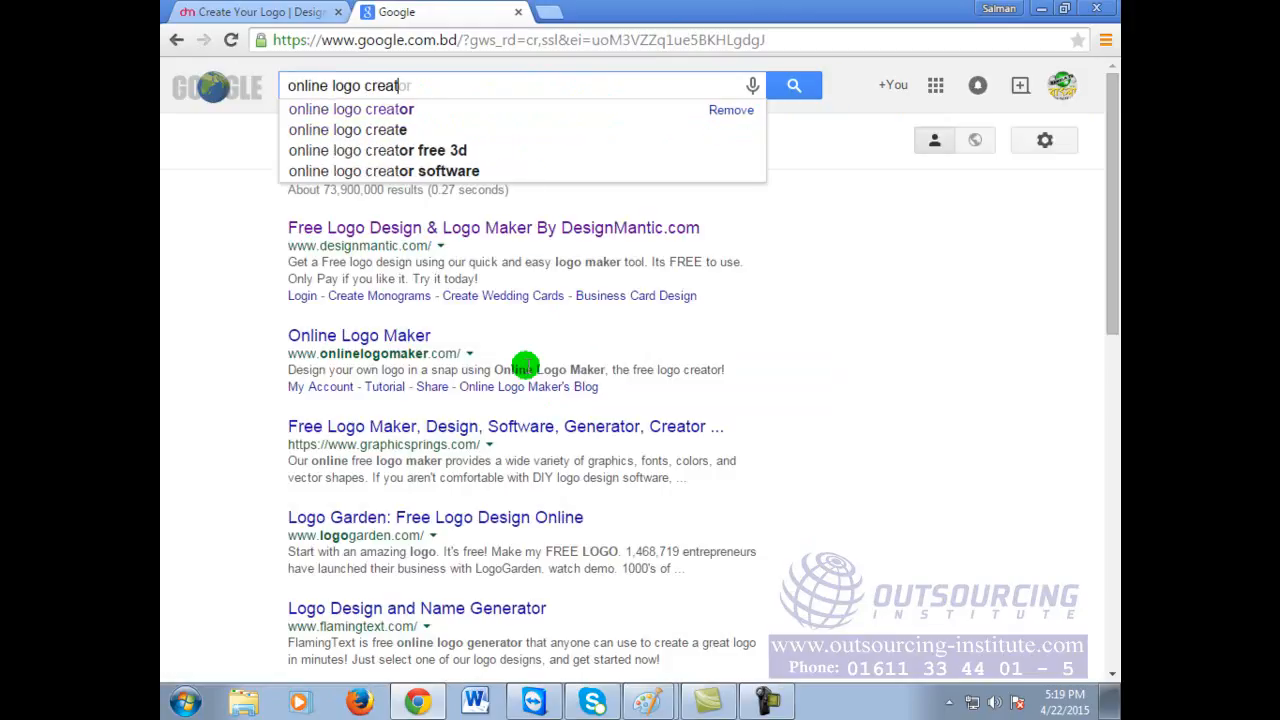
key(Return)
Step: Change the query to 'online logo maker' and rerun the search
click(530, 82)
key(BackSpace)
key(BackSpace)
key(BackSpace)
key(BackSpace)
key(BackSpace)
key(BackSpace)
key(BackSpace)
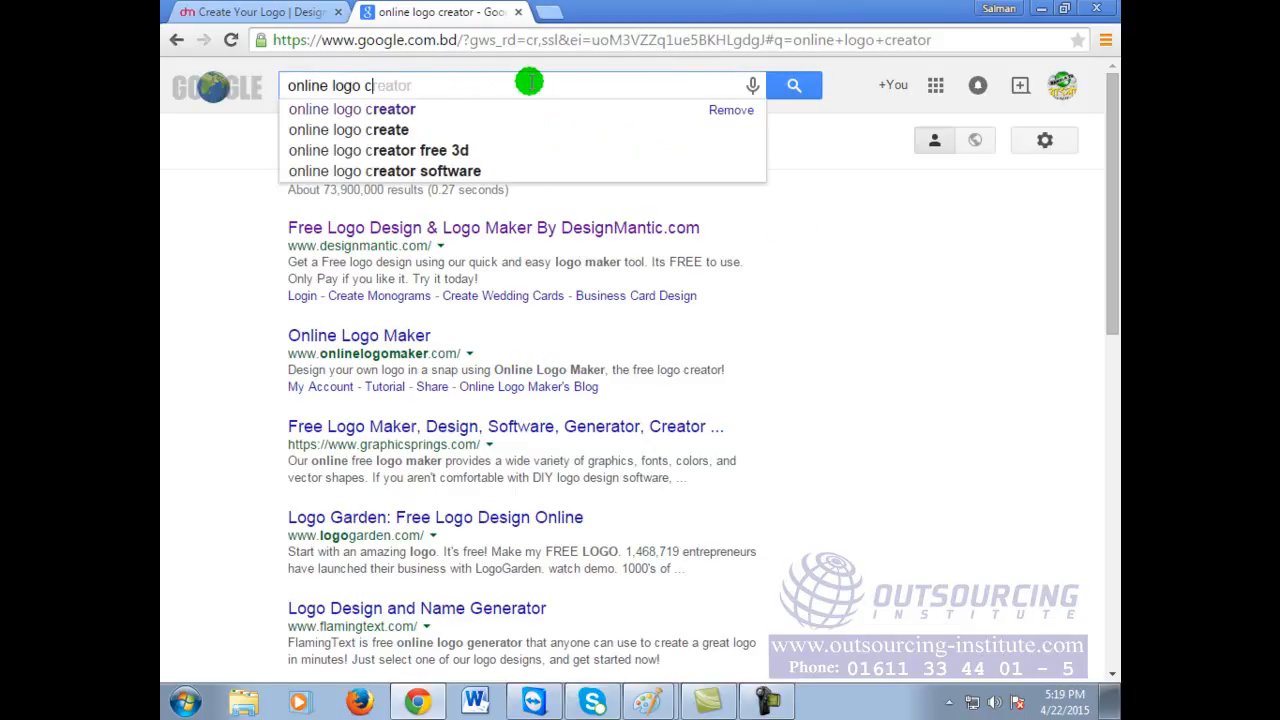
text(maker)
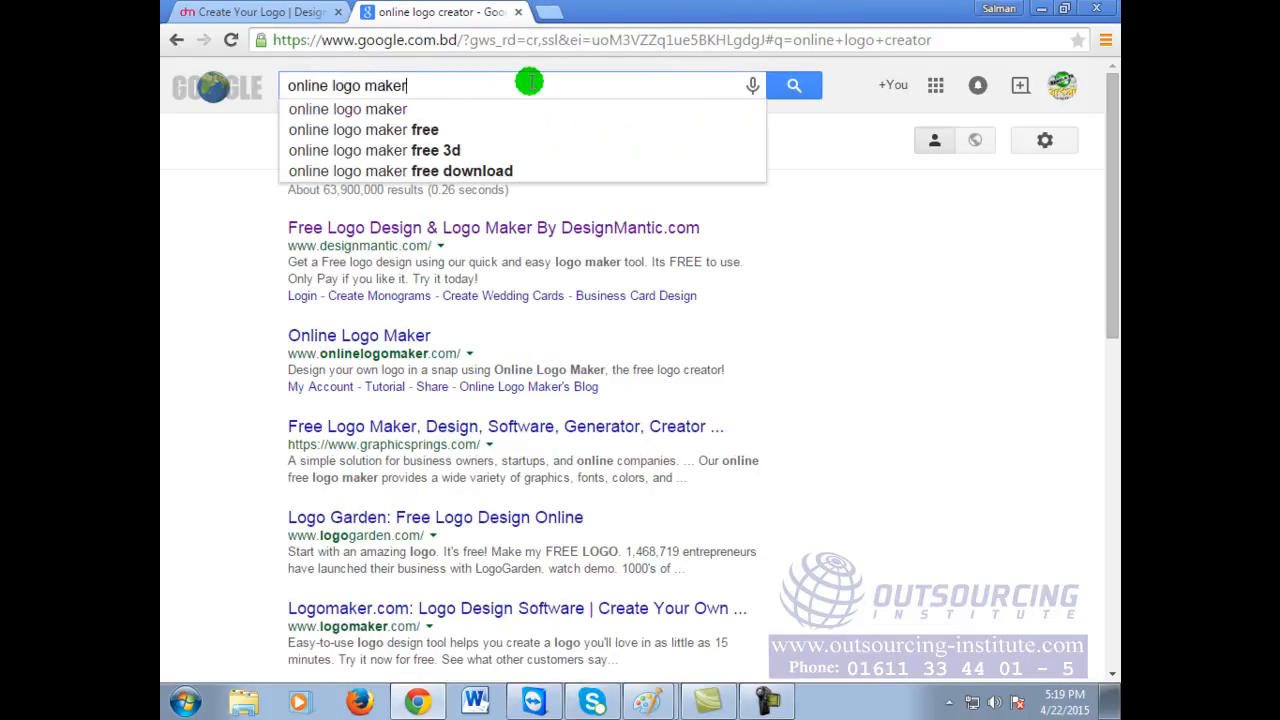
key(Return)
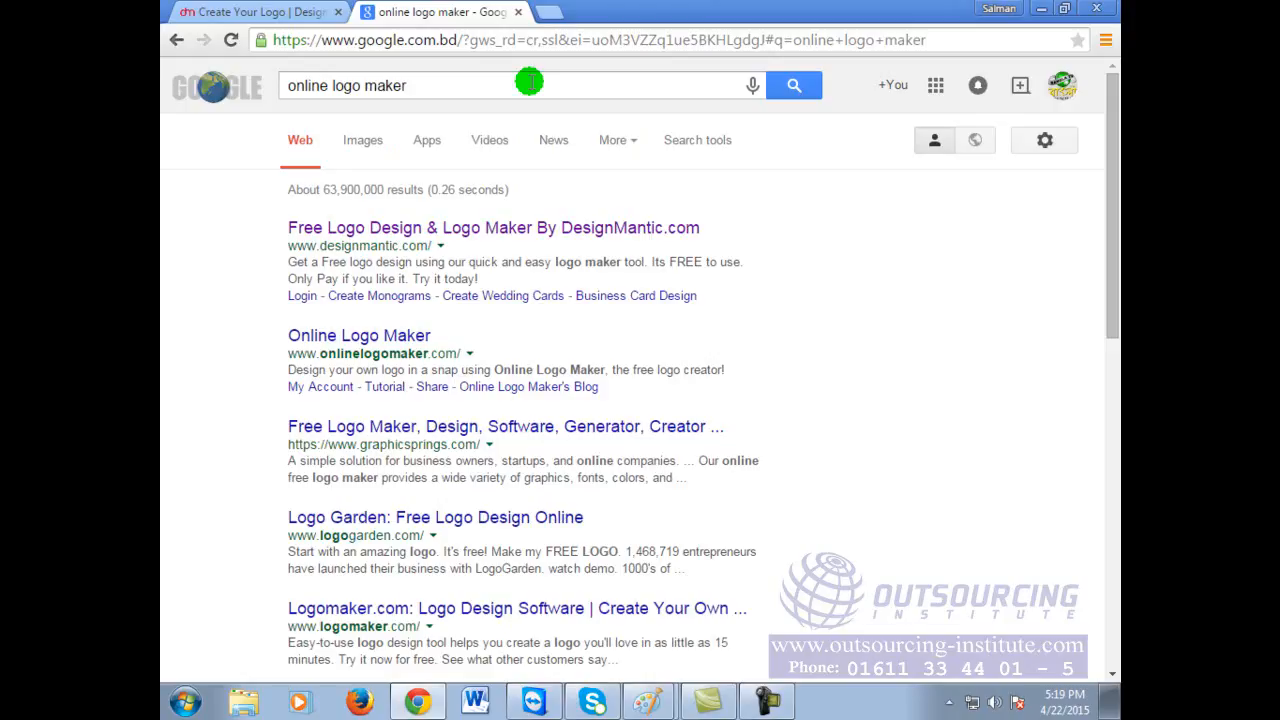
Step: Go to the Online Logo Maker result and scroll down its home page
click(396, 337)
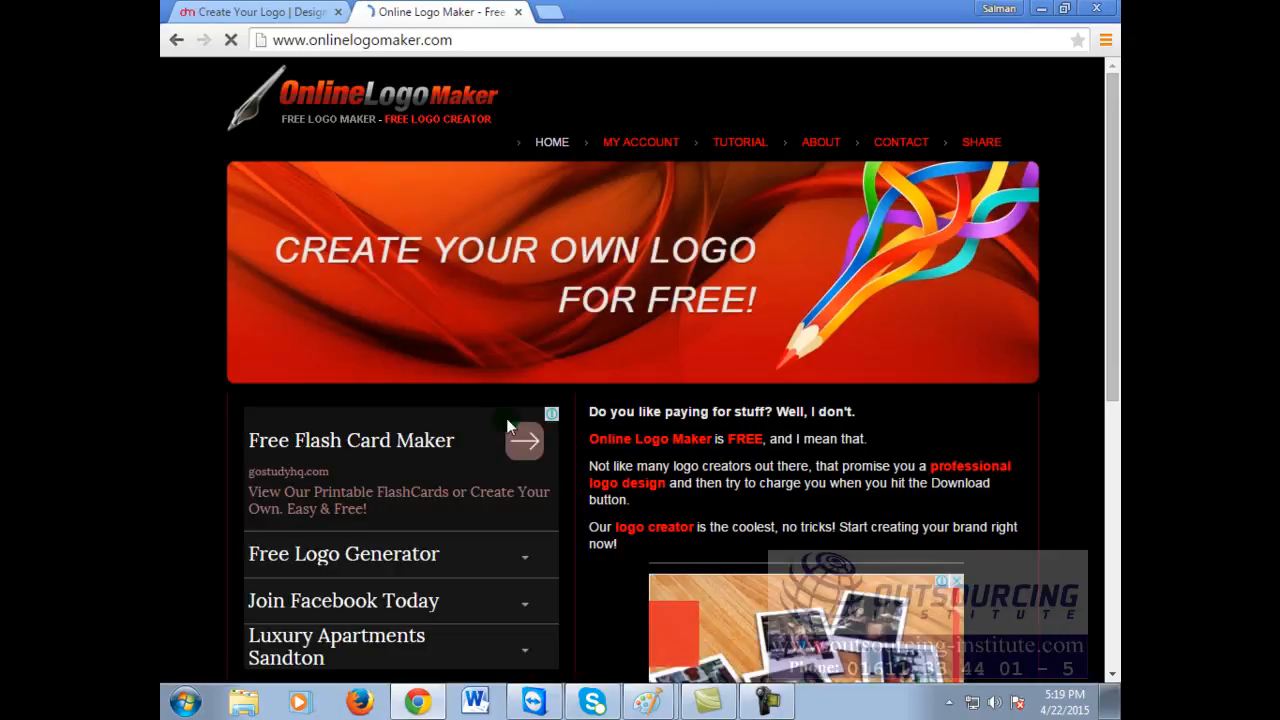
scroll(838, 460, down, 5)
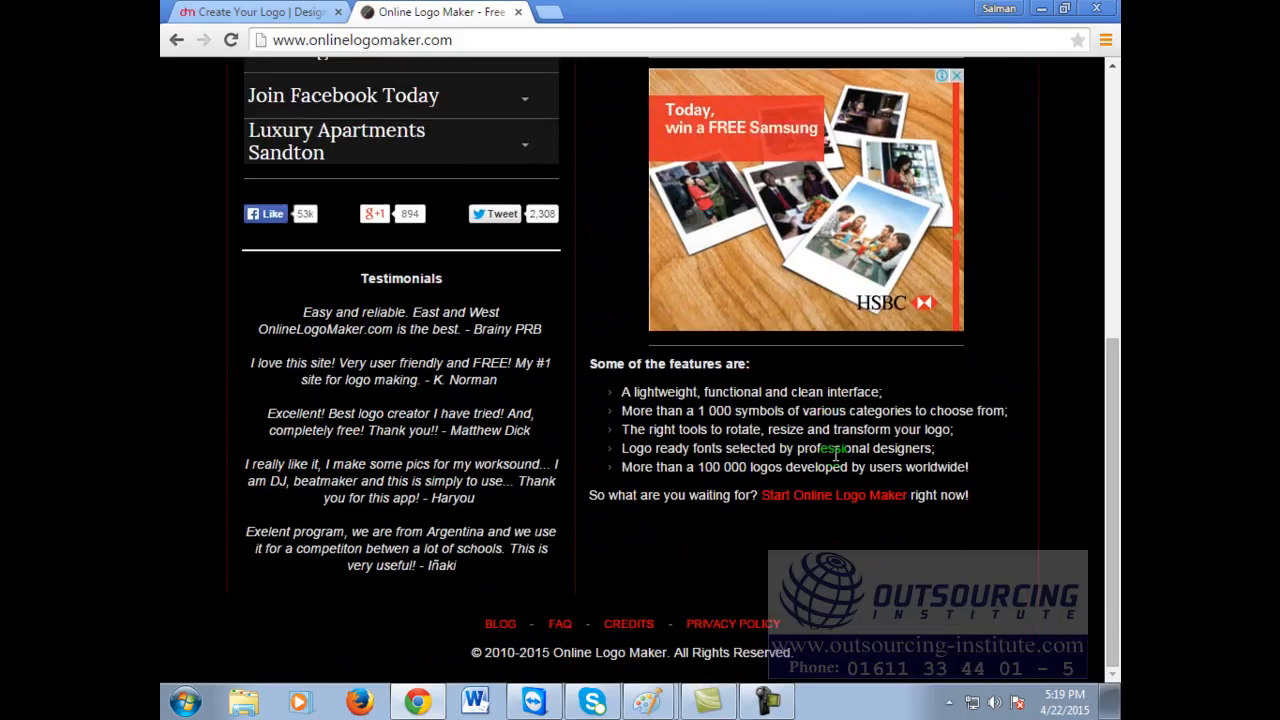
Step: Return to the search results and go to the Logomaker.com site, scrolling its page
click(176, 42)
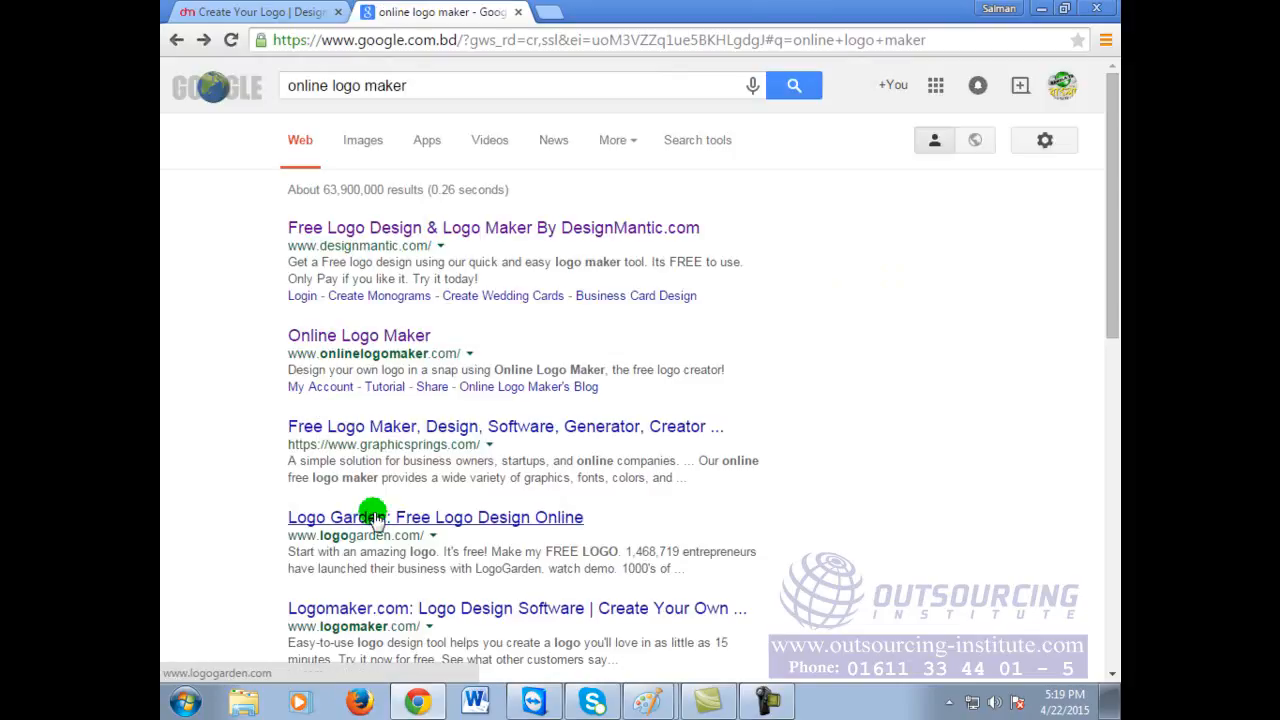
scroll(415, 530, down, 1)
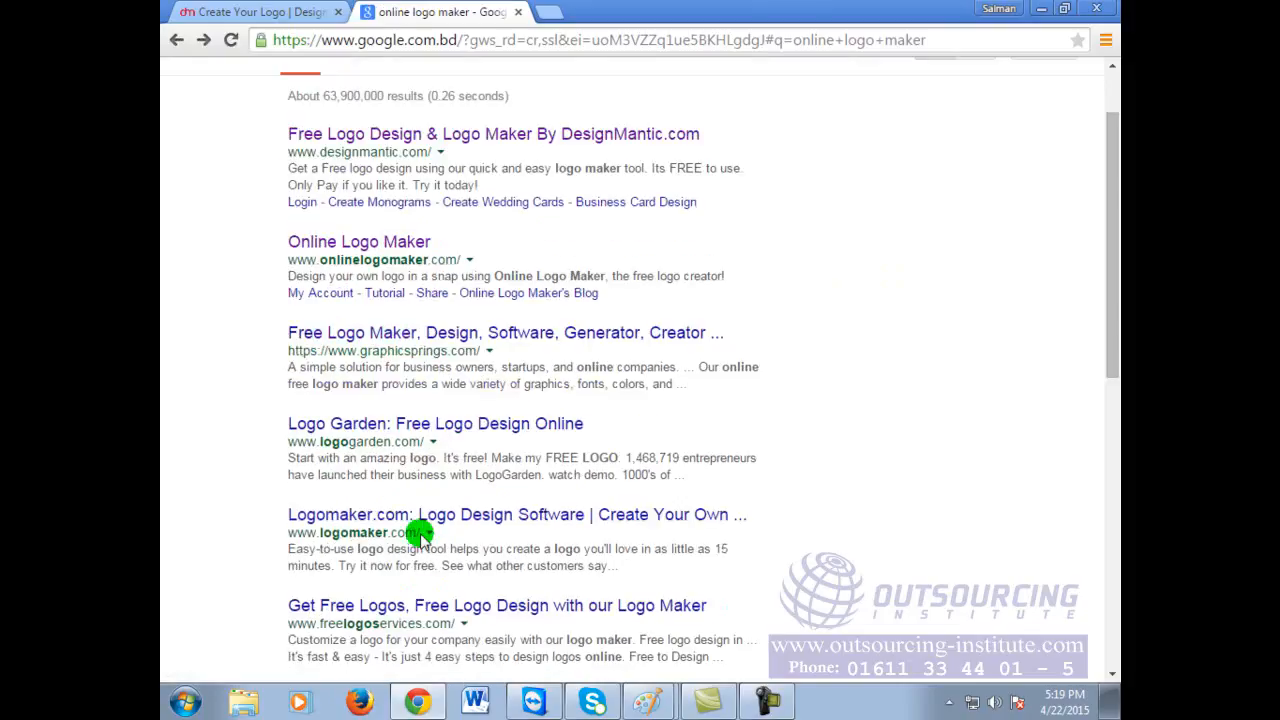
click(420, 516)
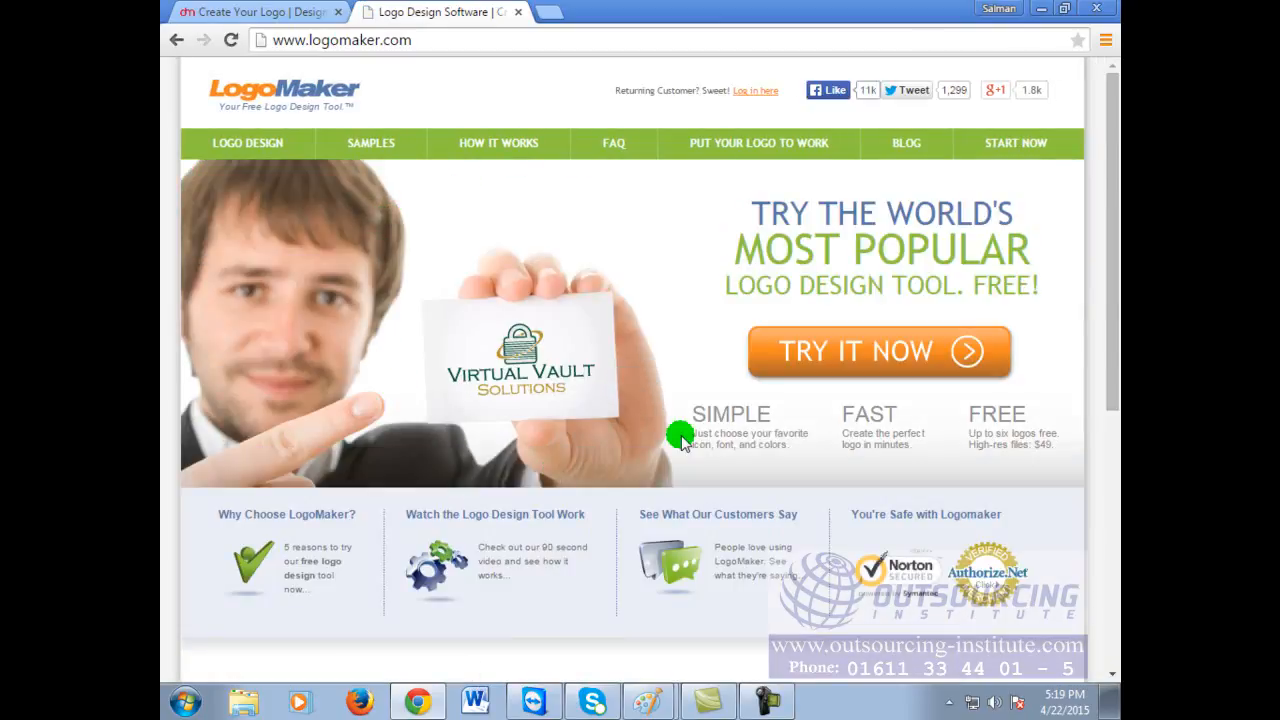
scroll(680, 440, down, 4)
scroll(680, 440, up, 3)
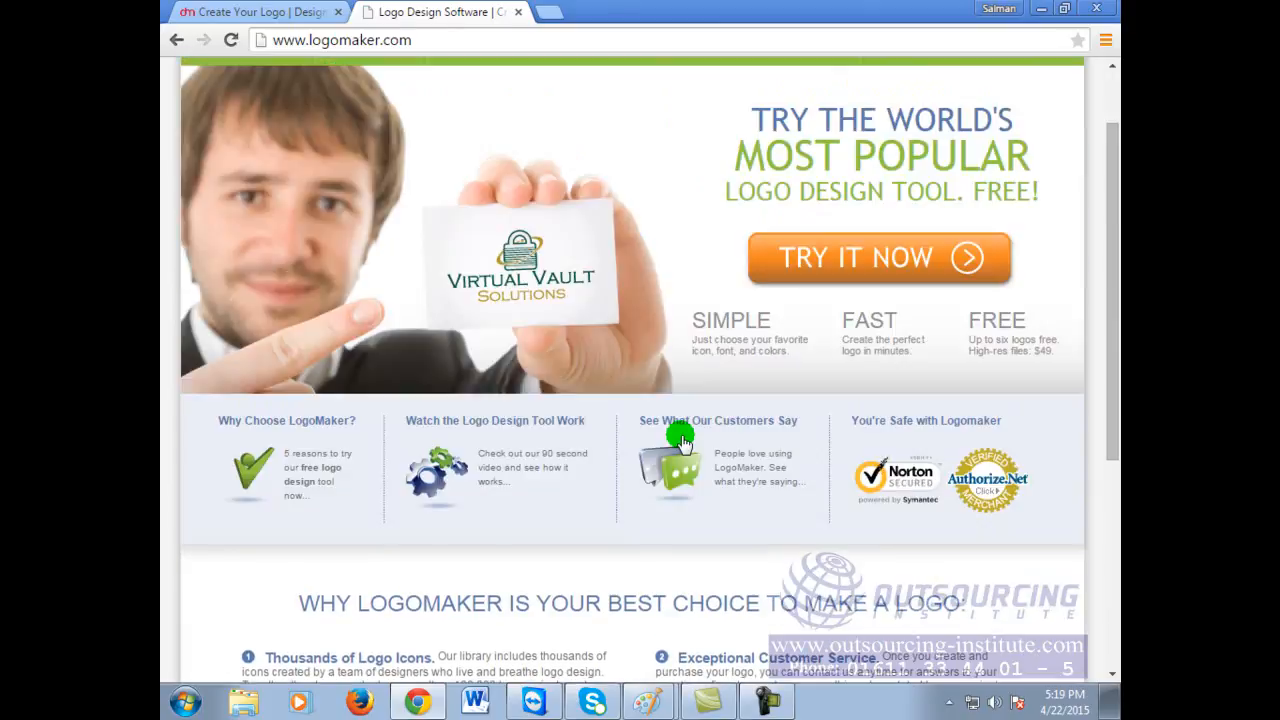
Step: Download the finished Abul Technology logo from the DesignMantic editor
click(253, 11)
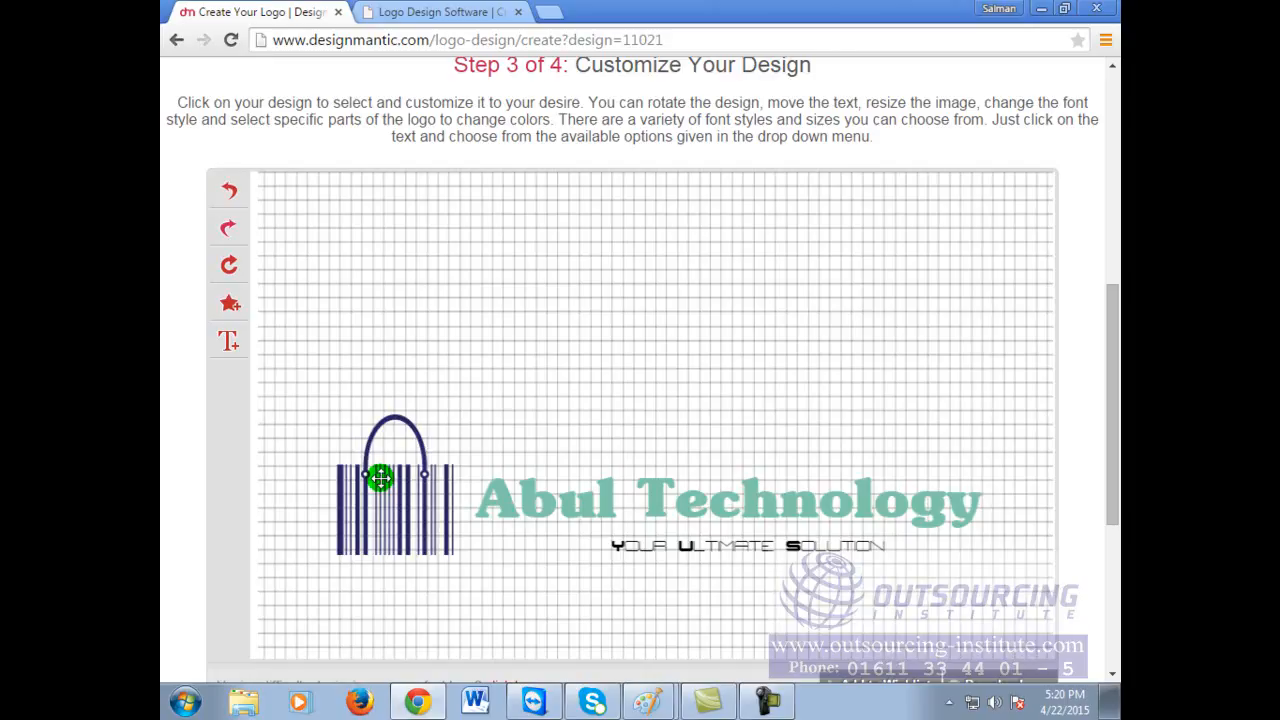
scroll(798, 420, down, 3)
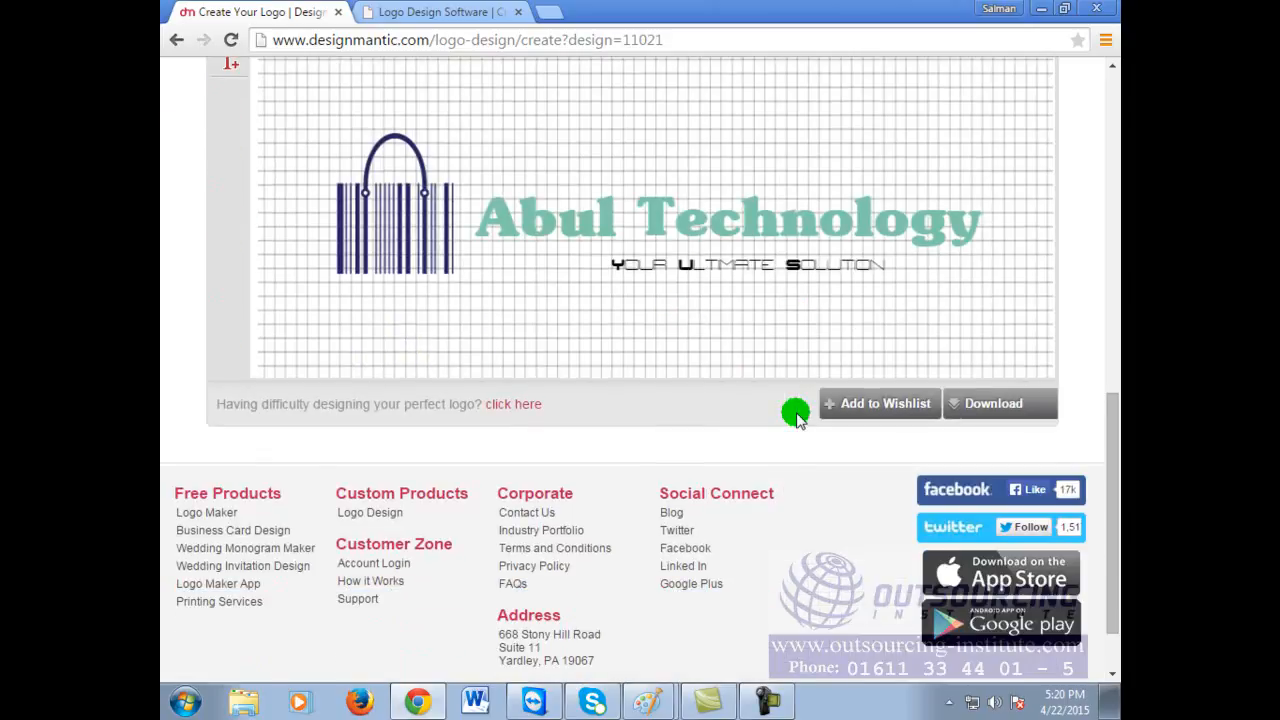
scroll(798, 420, up, 2)
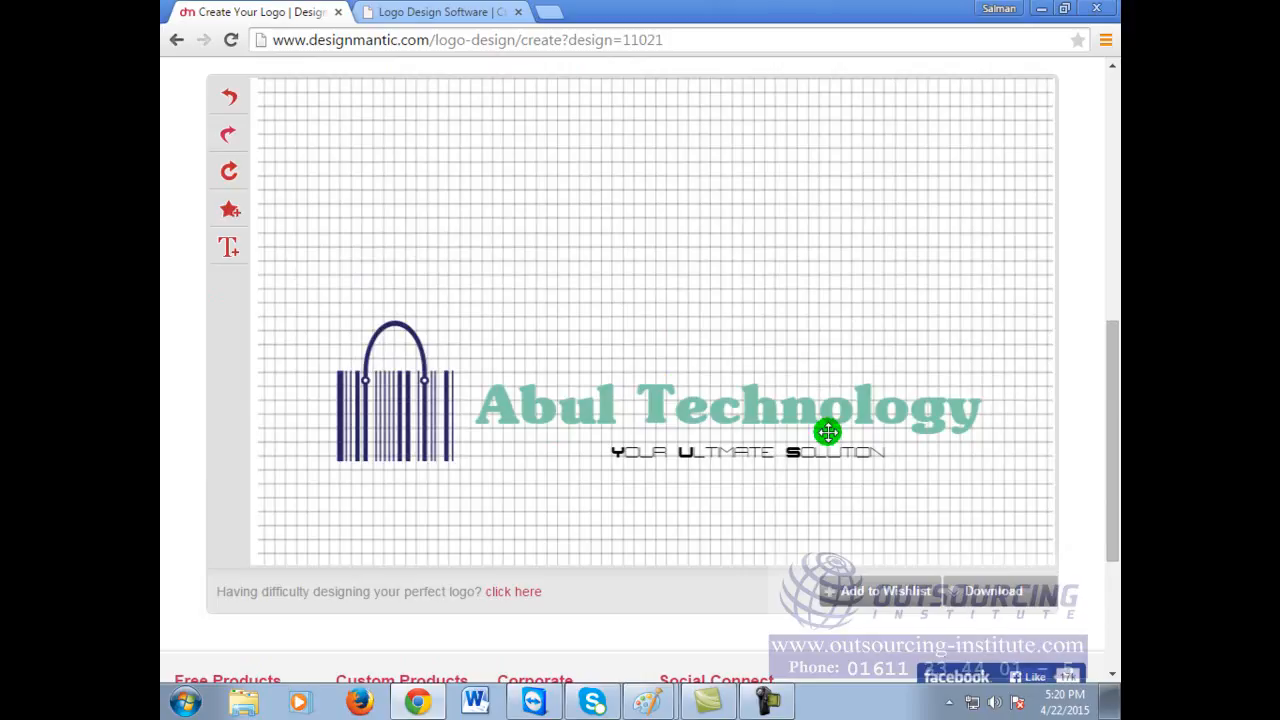
click(985, 595)
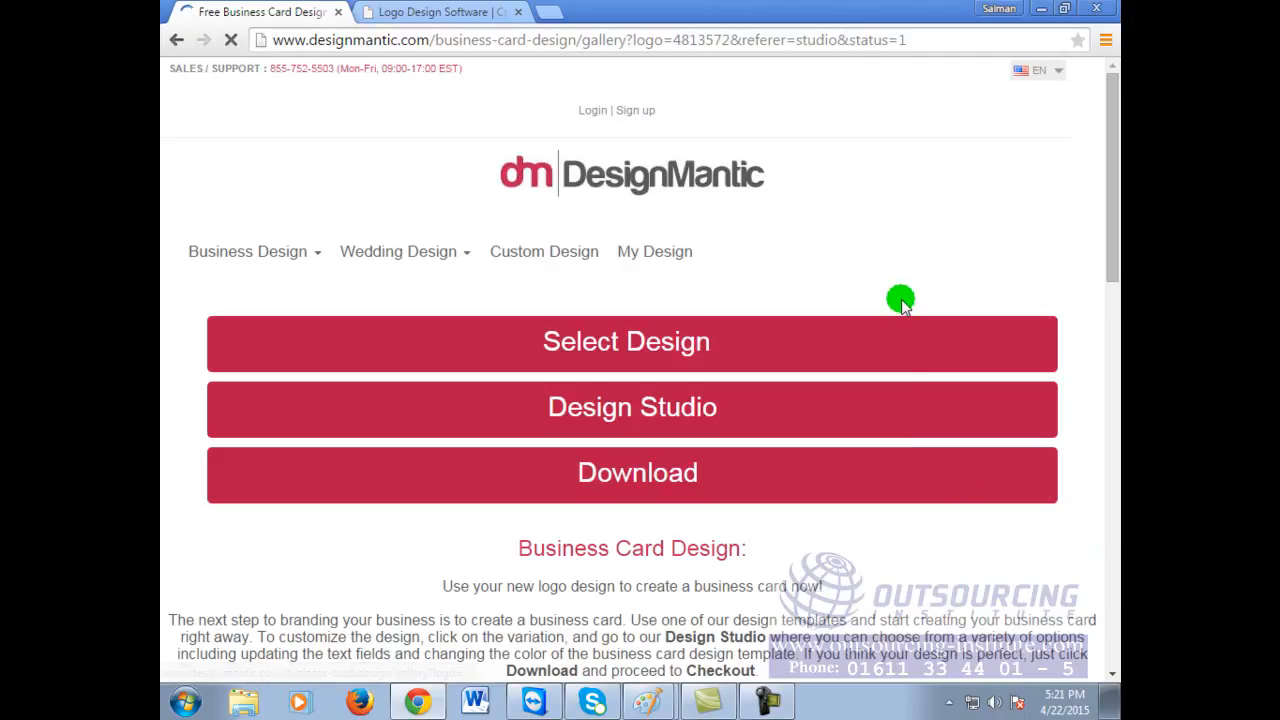
click(405, 10)
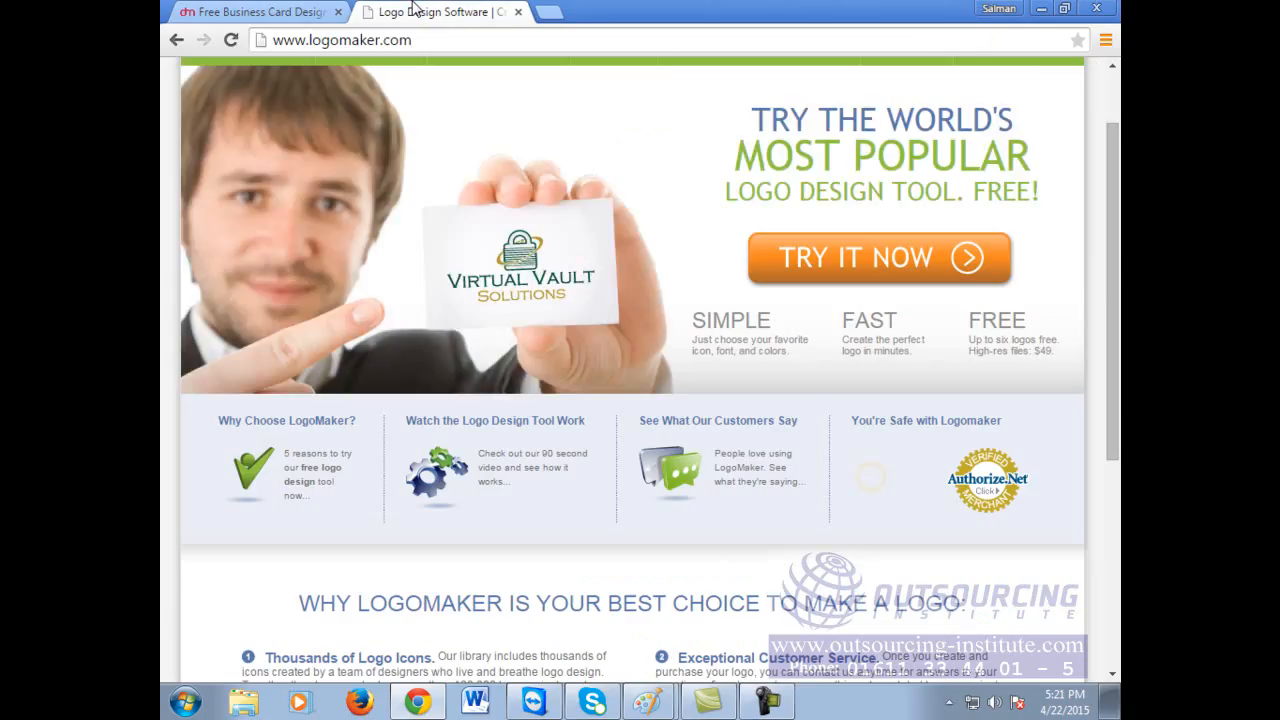
scroll(634, 556, up, 1)
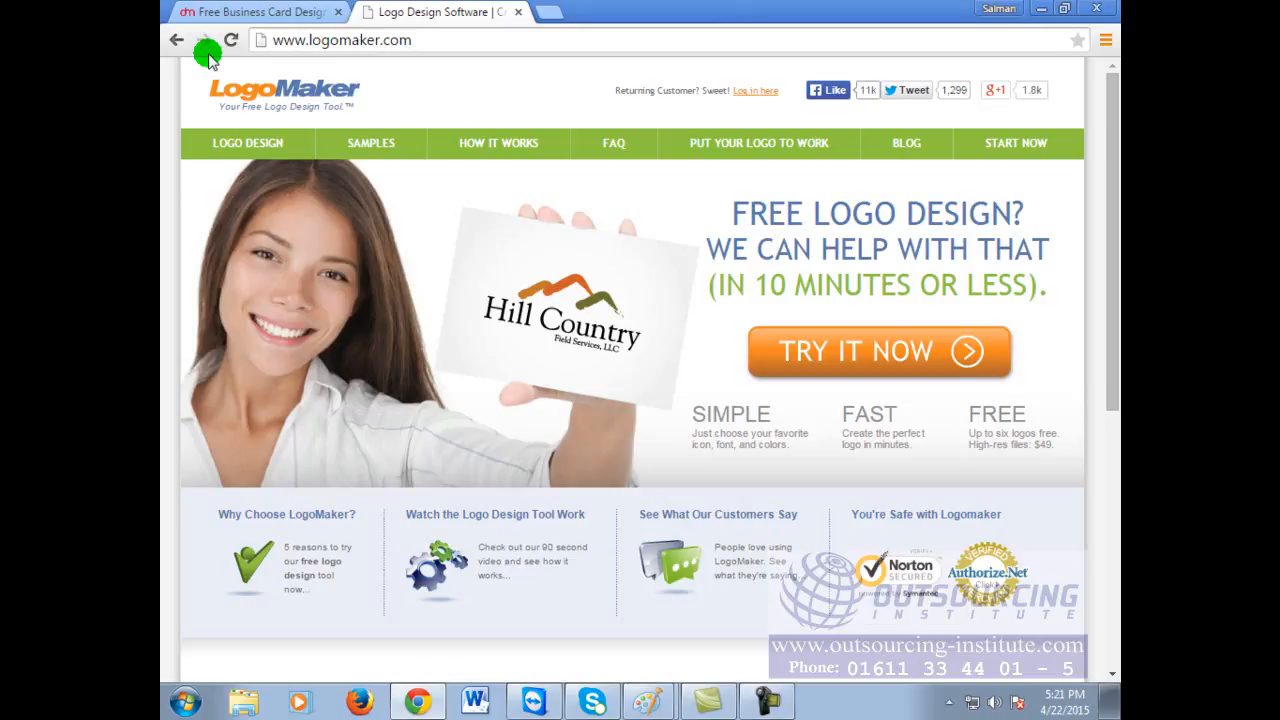
click(253, 11)
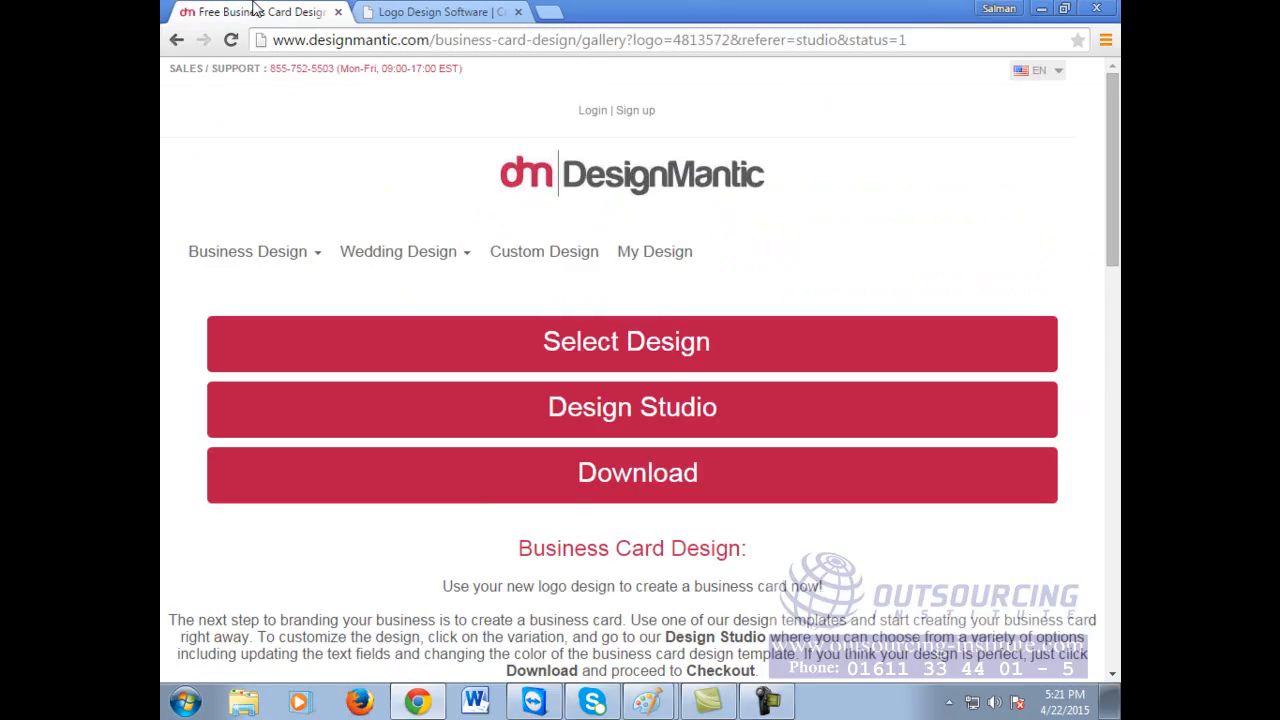
Step: Navigate back and forward to the first page of DesignMantic's logo samples
click(176, 40)
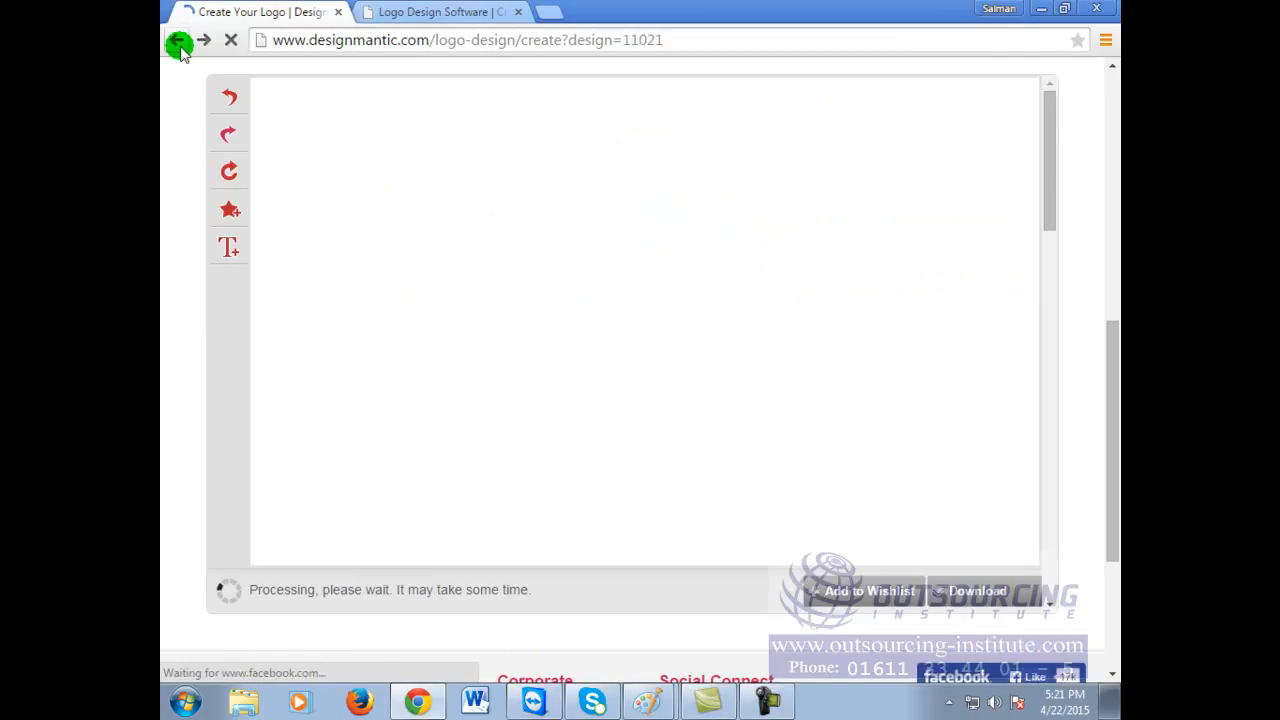
click(176, 40)
click(176, 40)
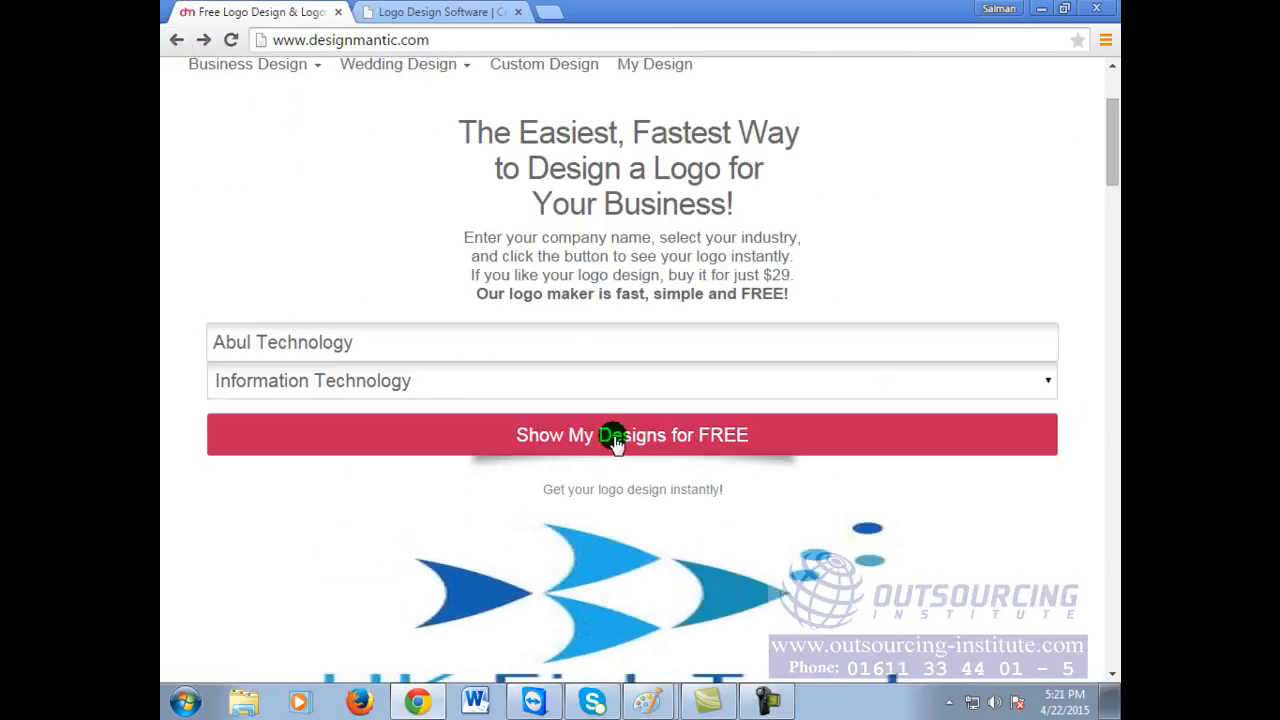
click(203, 40)
mouse_move(368, 545)
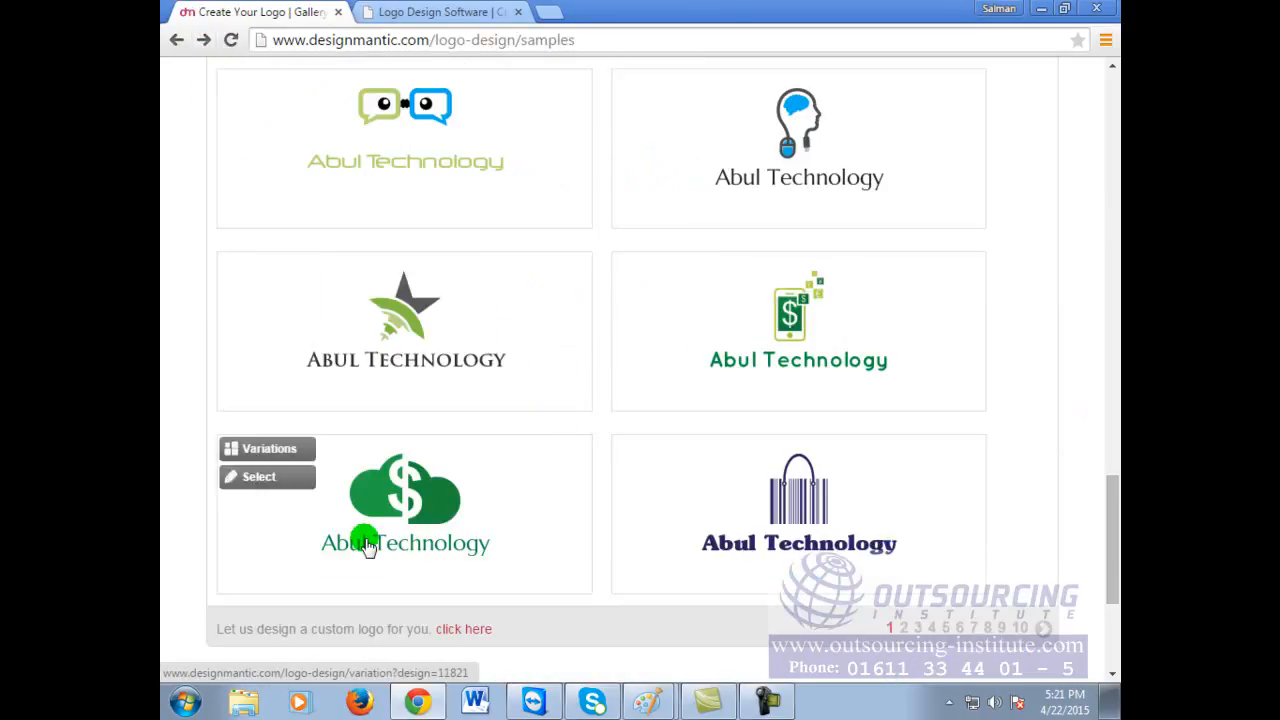
click(903, 640)
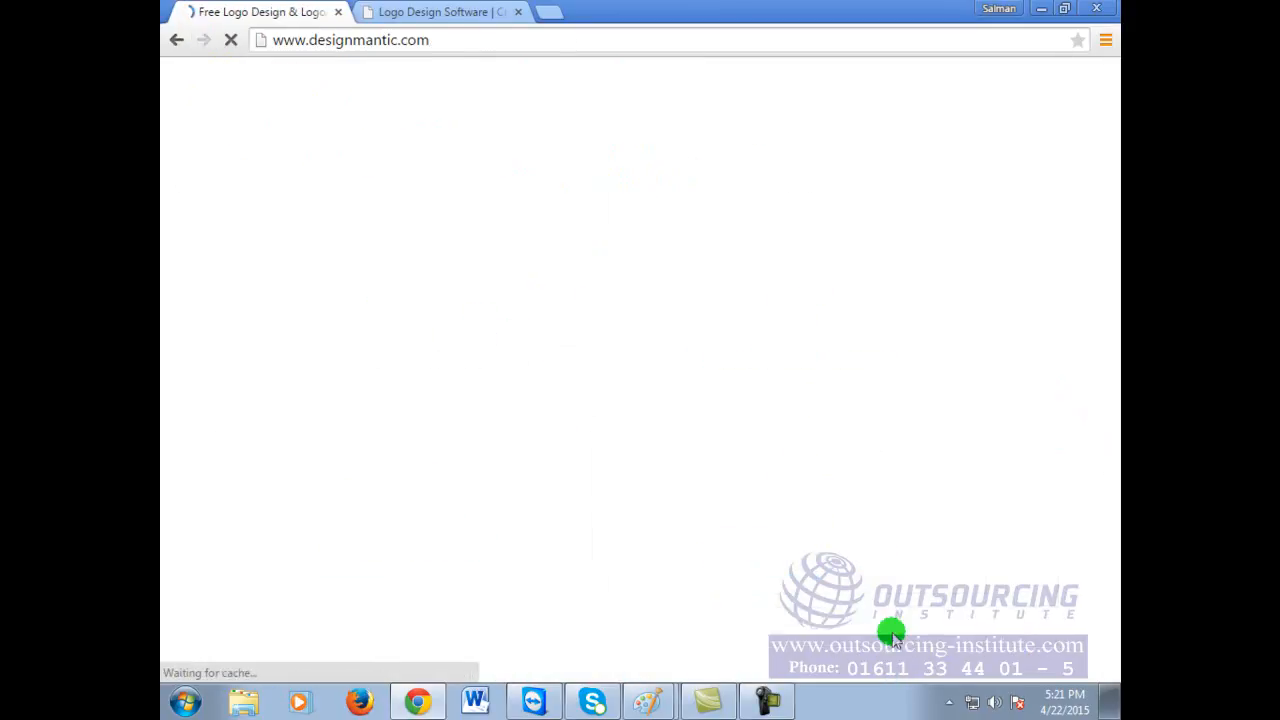
Step: Return to the Abul Technology samples page and scroll up to the Company Name form
scroll(863, 438, down, 6)
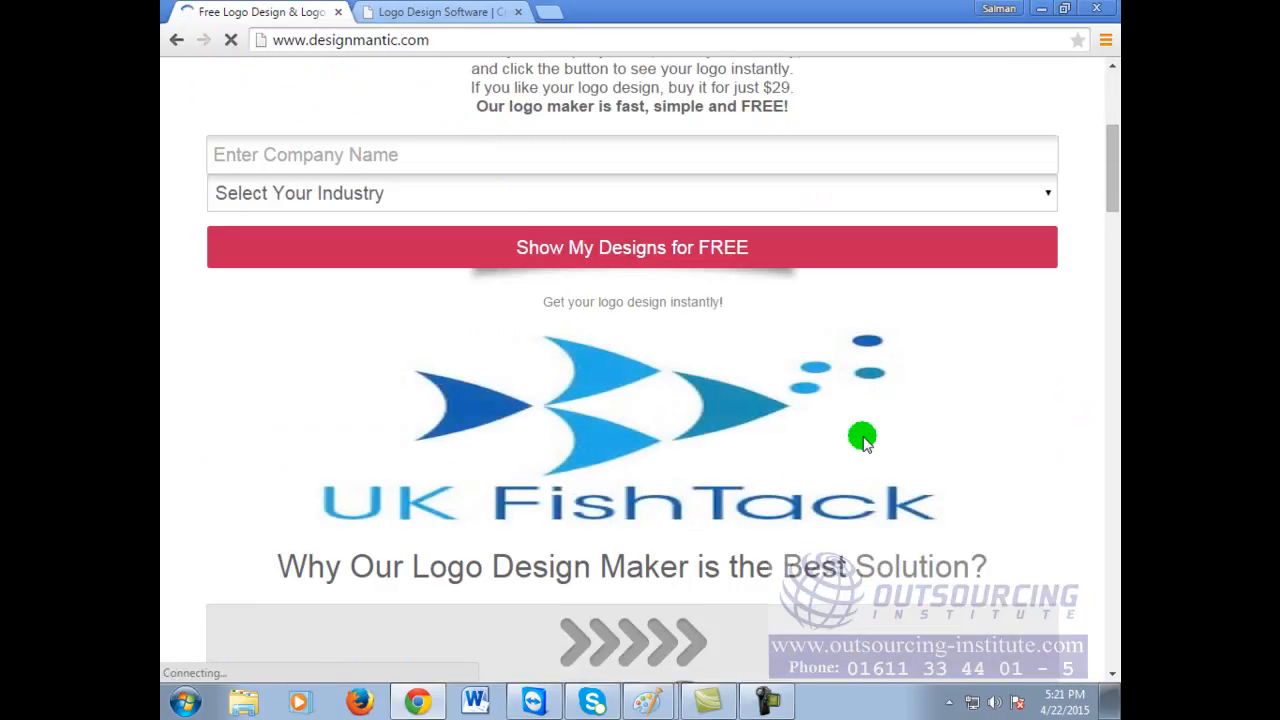
scroll(863, 438, down, 1)
scroll(863, 438, down, 3)
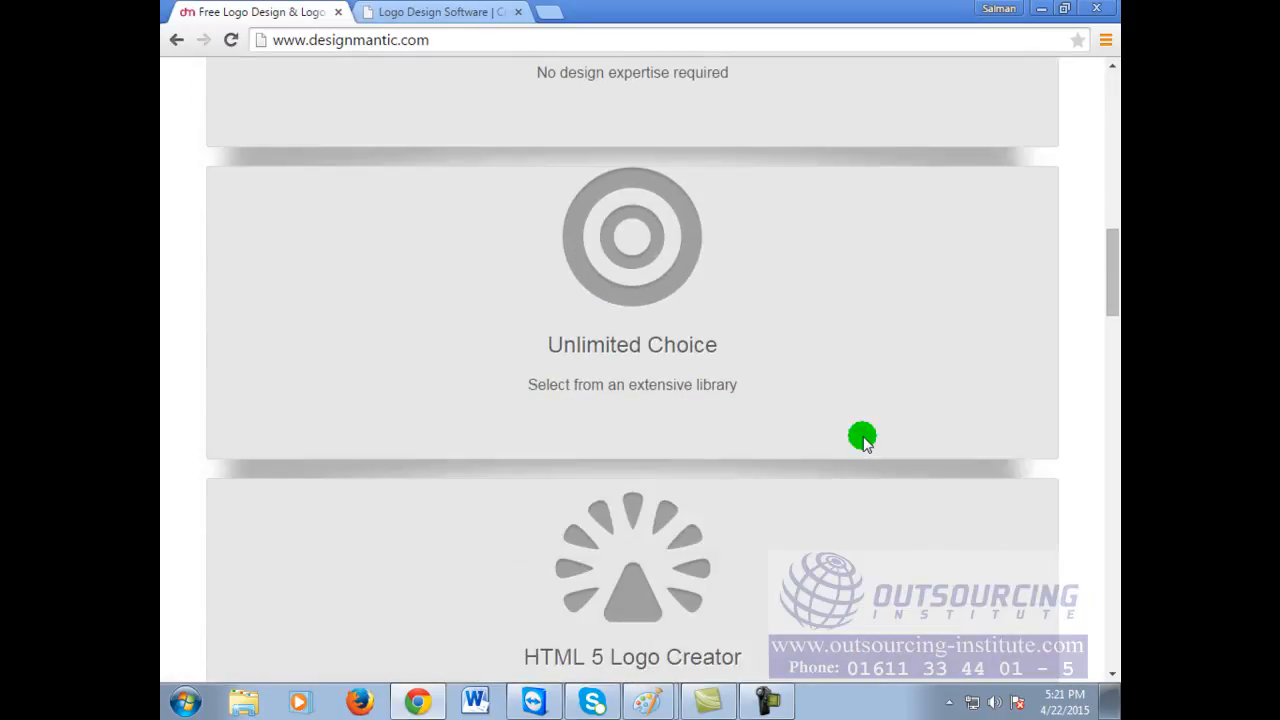
scroll(862, 438, up, 8)
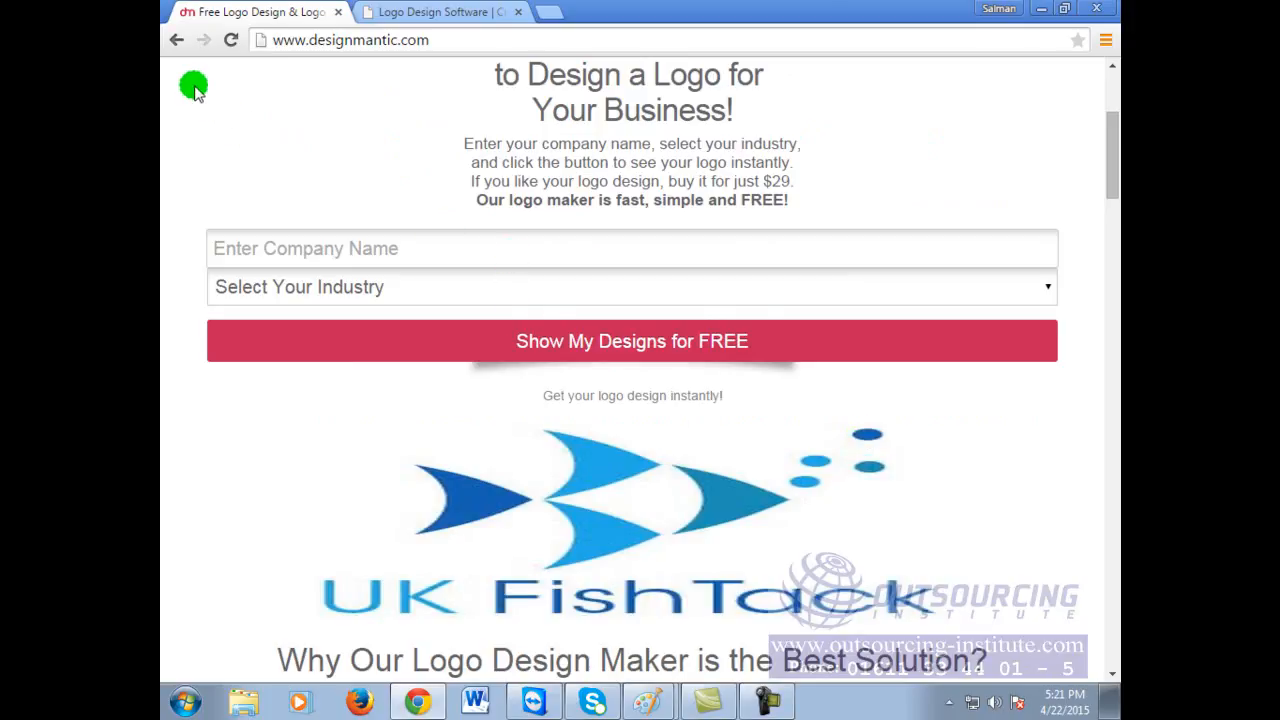
click(176, 40)
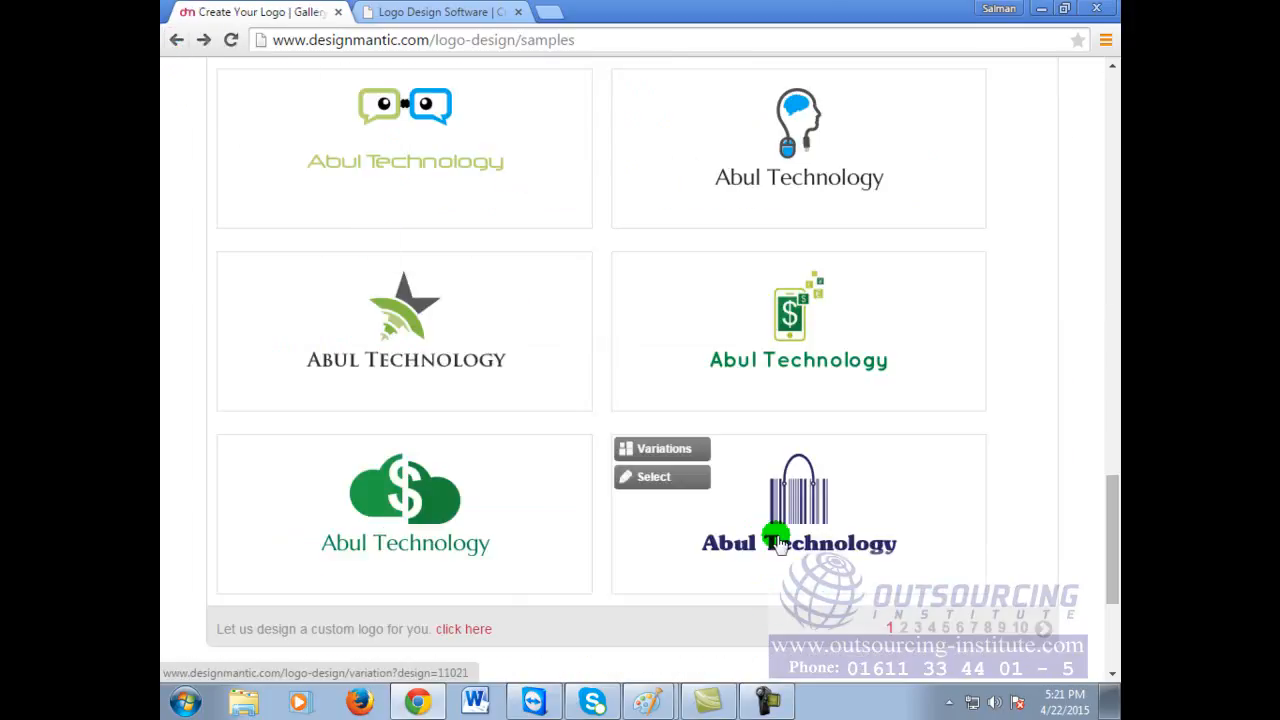
scroll(771, 523, up, 15)
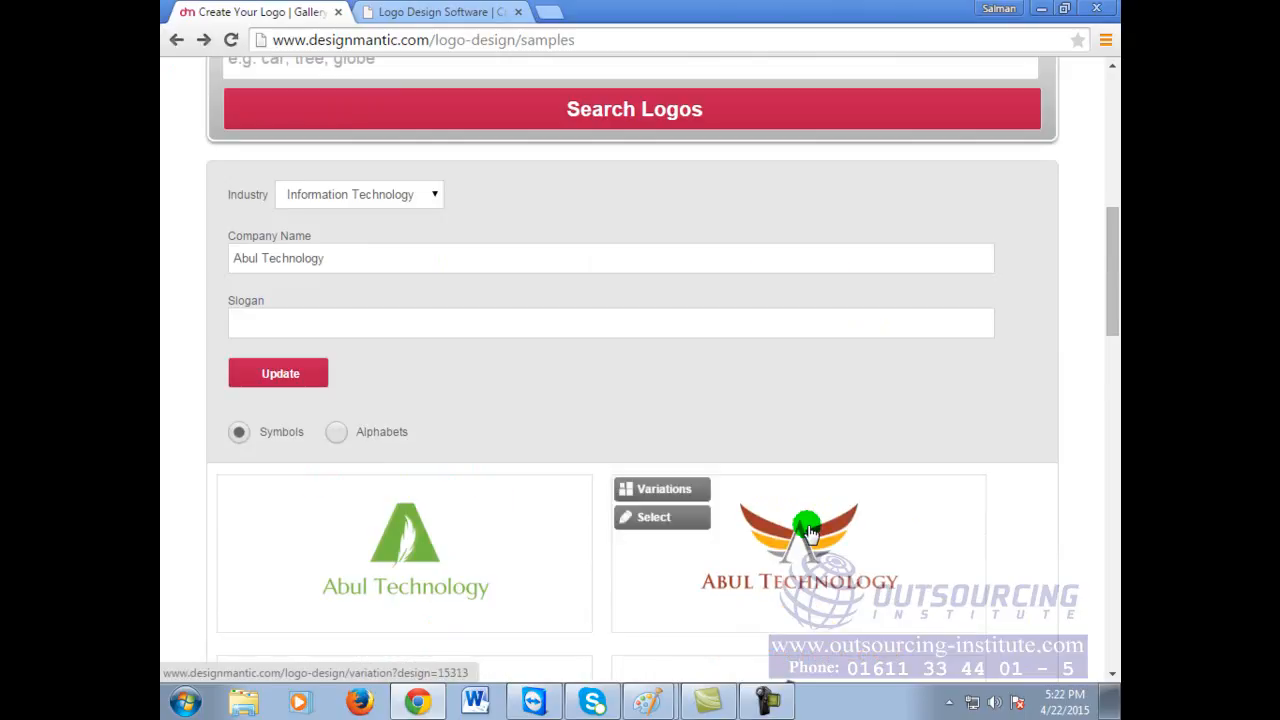
Step: Enter 'Your ultimate Business Solutio' as the slogan under the Abul Technology company name
click(473, 259)
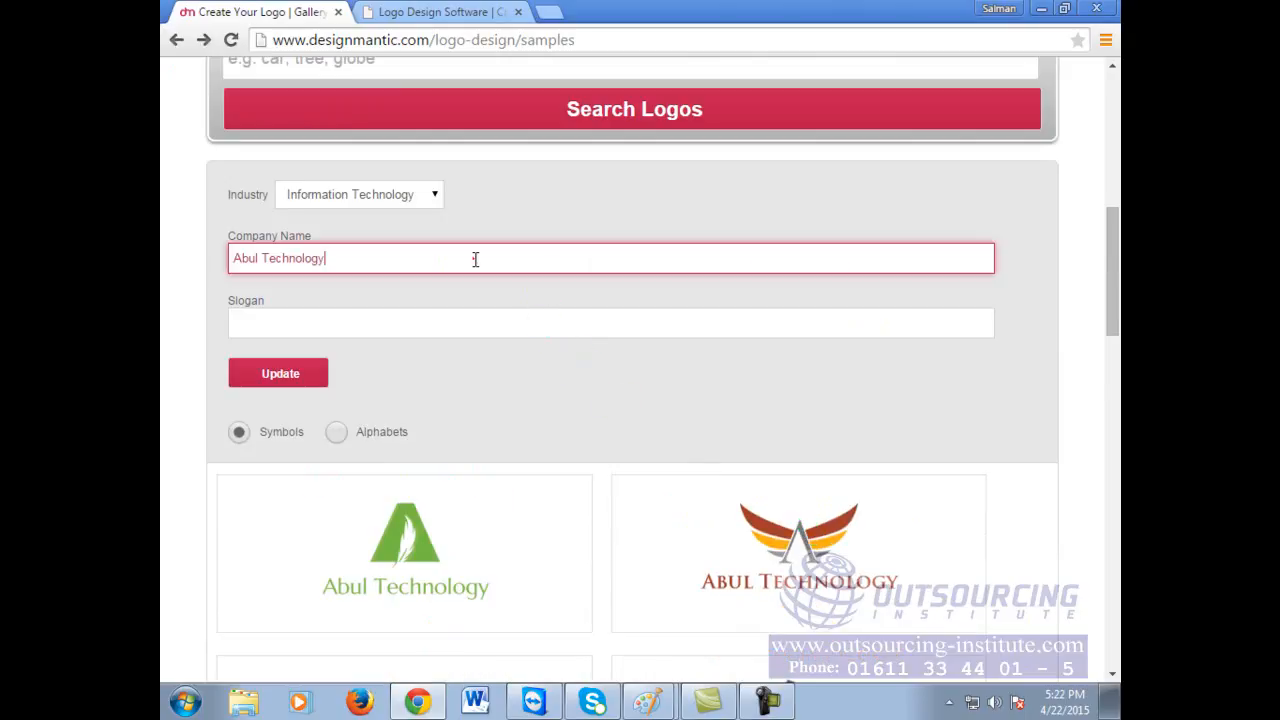
click(464, 328)
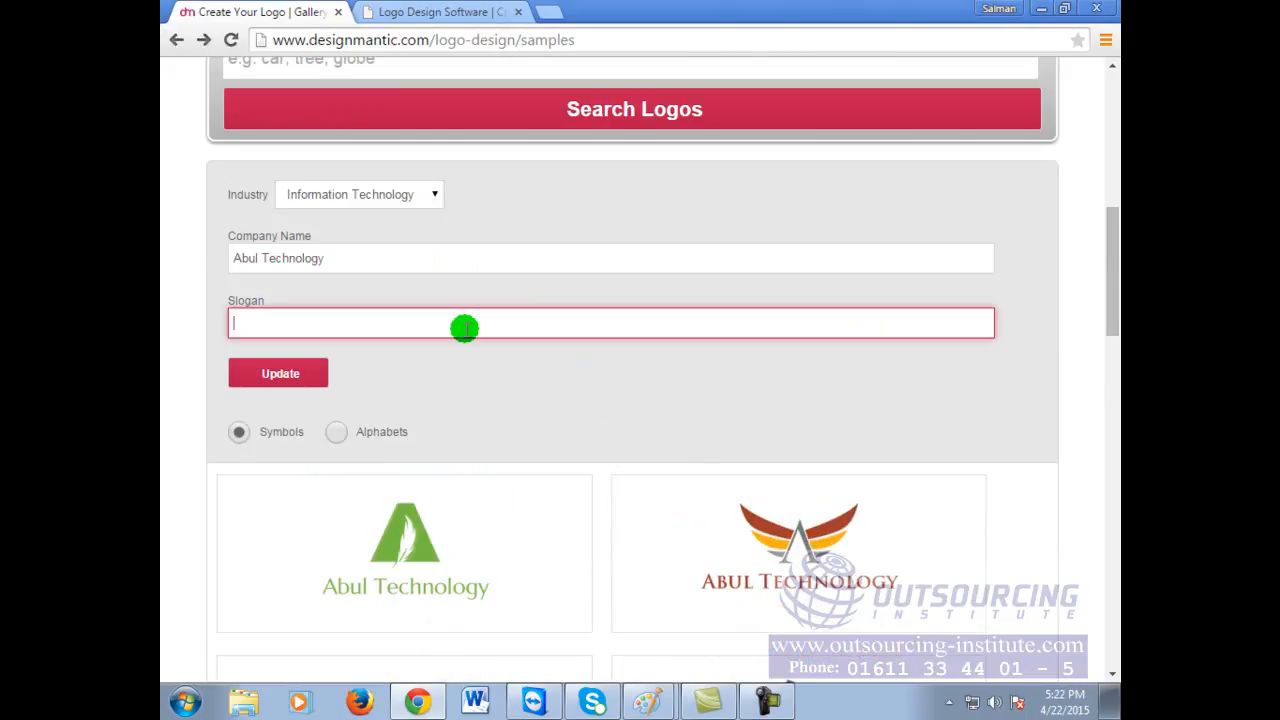
text(Your u)
text(ltimate )
text(l)
text(Busines)
text(s )
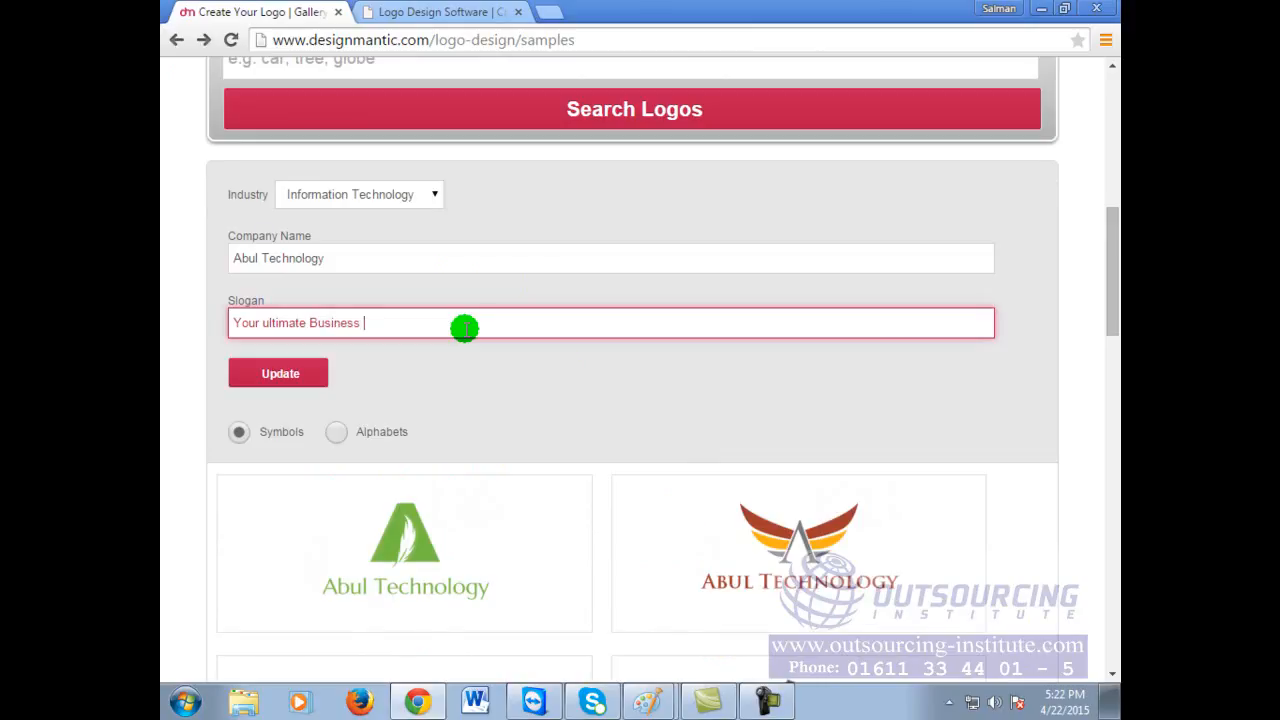
text(Solutio)
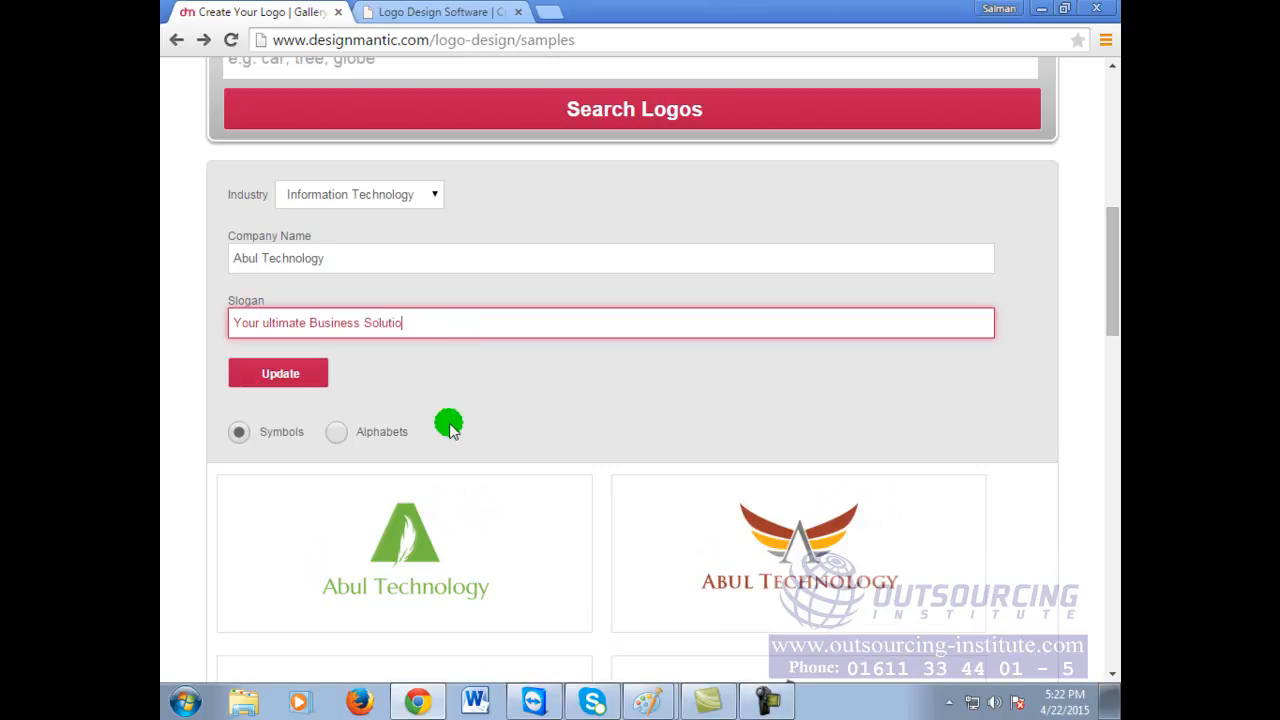
scroll(449, 424, down, 1)
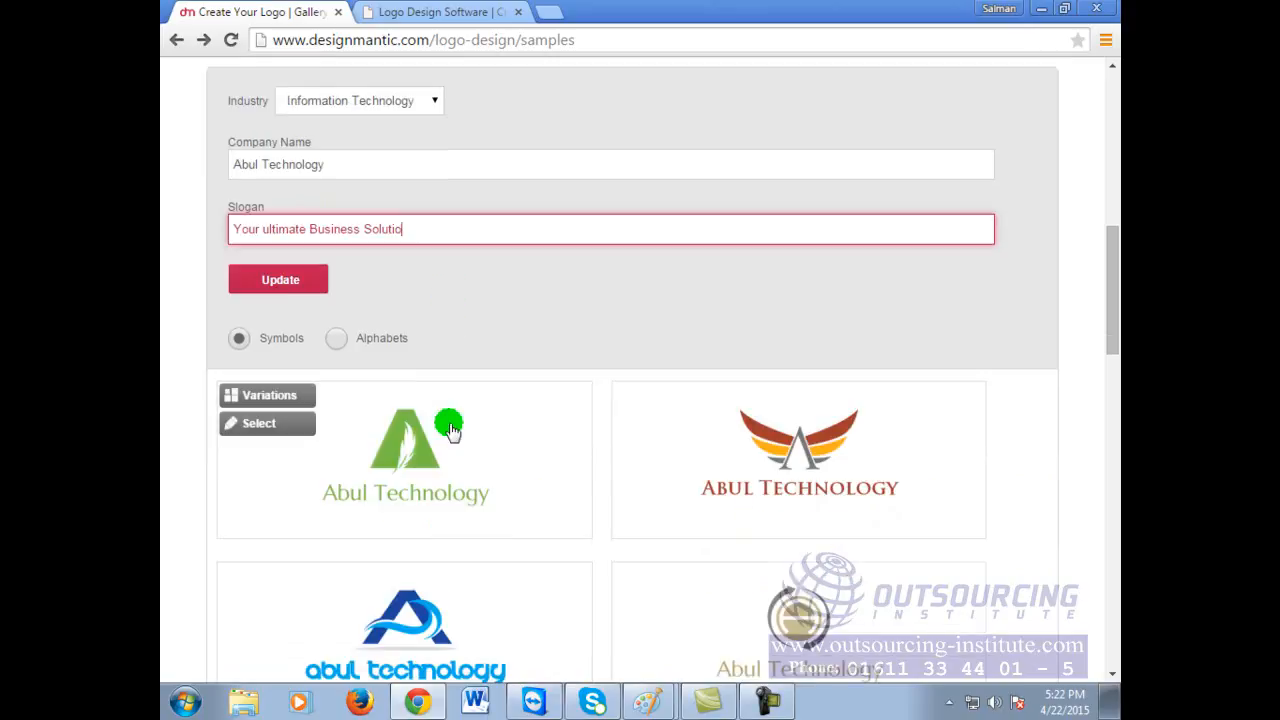
Step: Switch the samples to Alphabets and scroll through the letter-based logos to the pagination
click(337, 340)
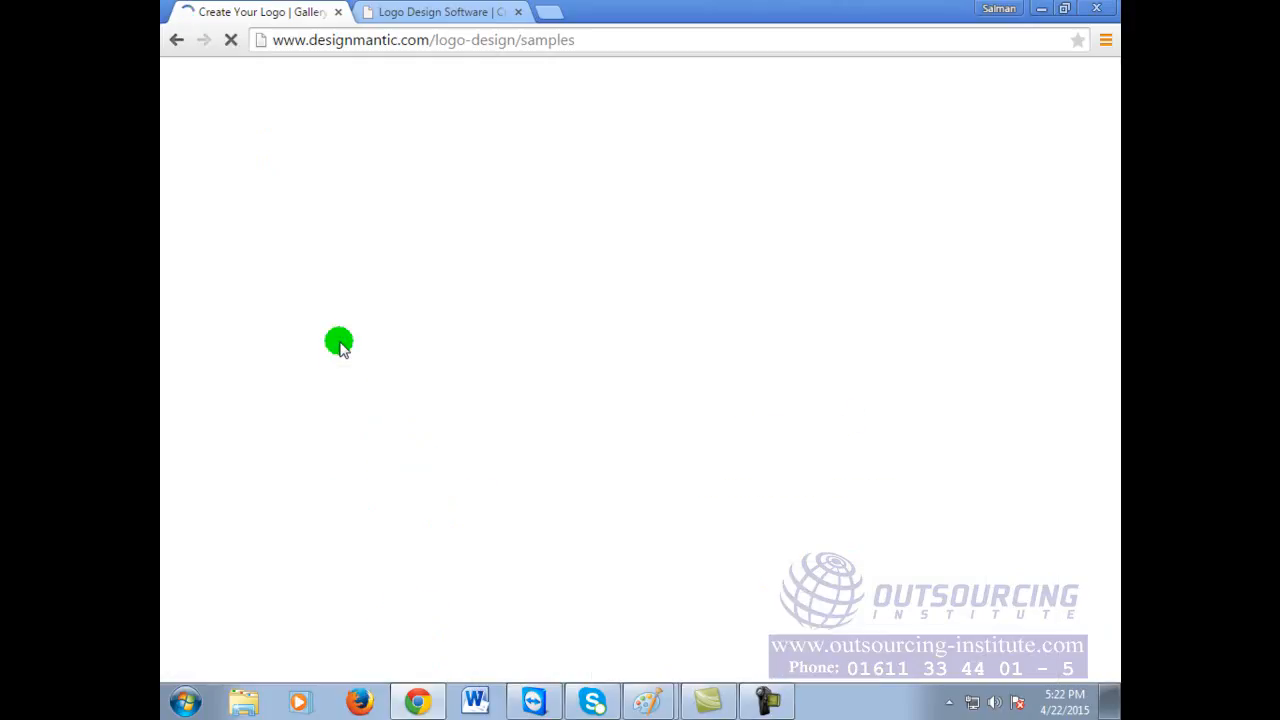
scroll(749, 486, down, 10)
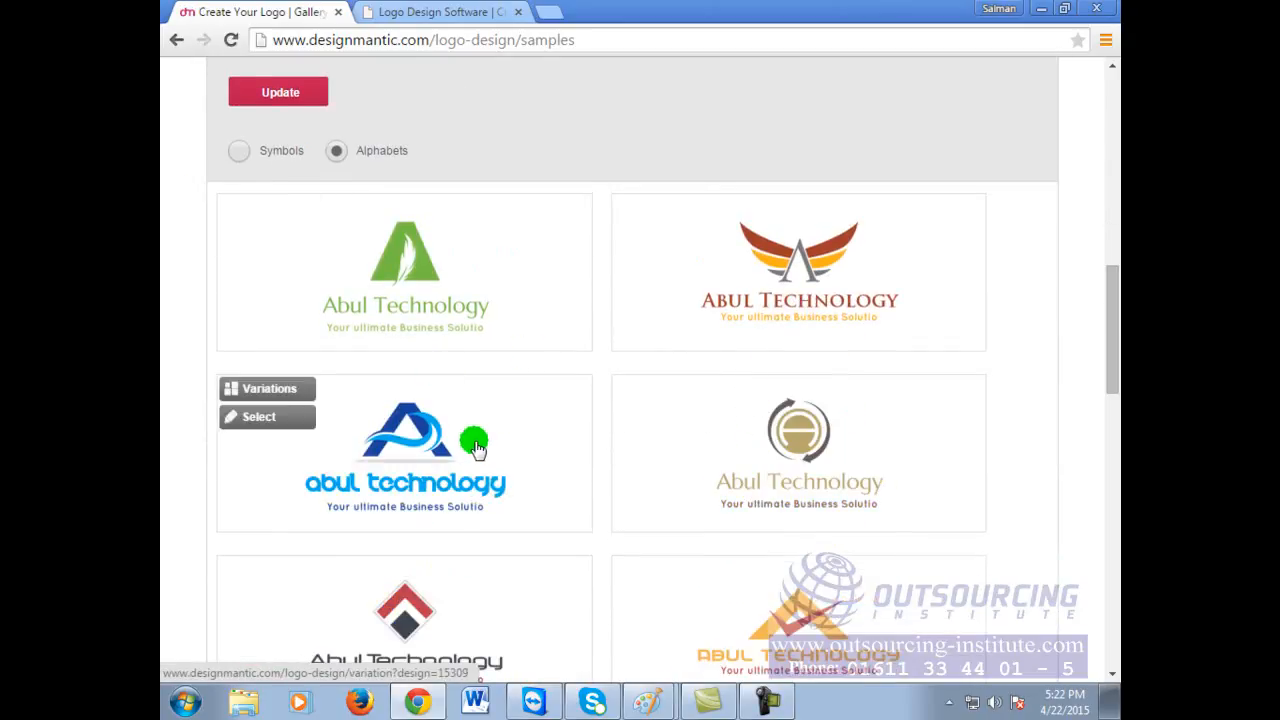
scroll(492, 390, down, 2)
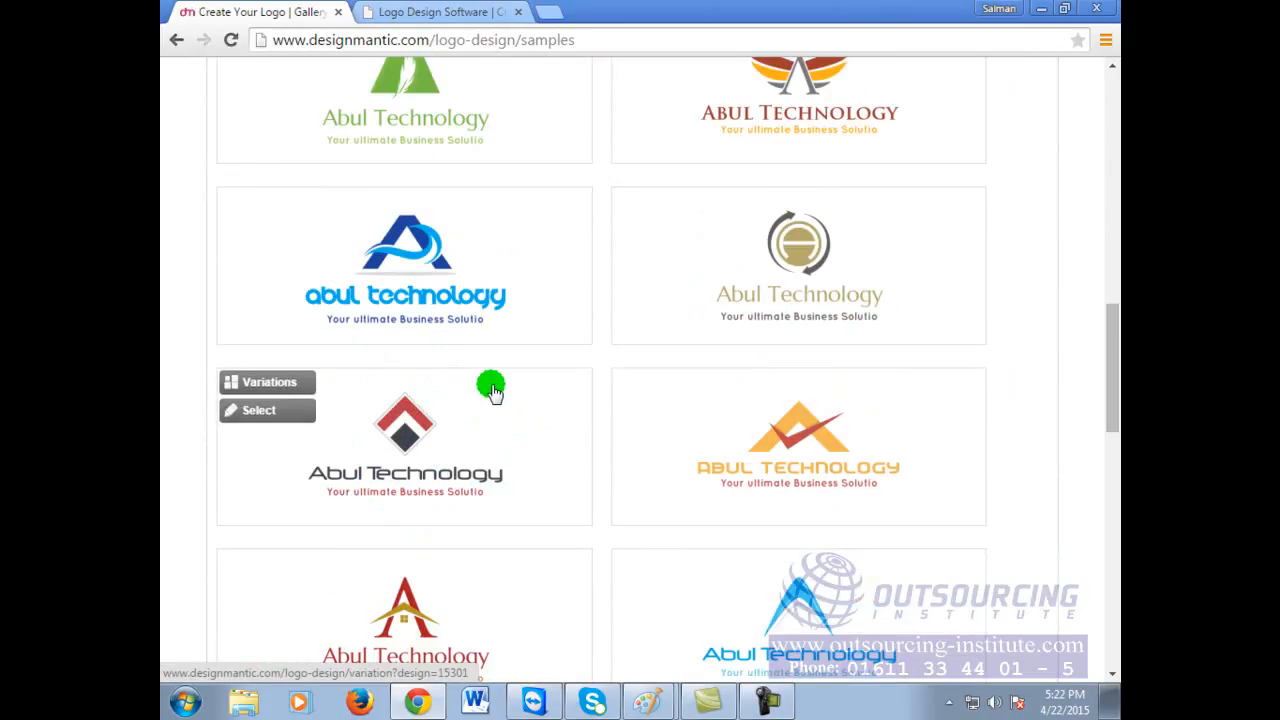
scroll(492, 390, down, 4)
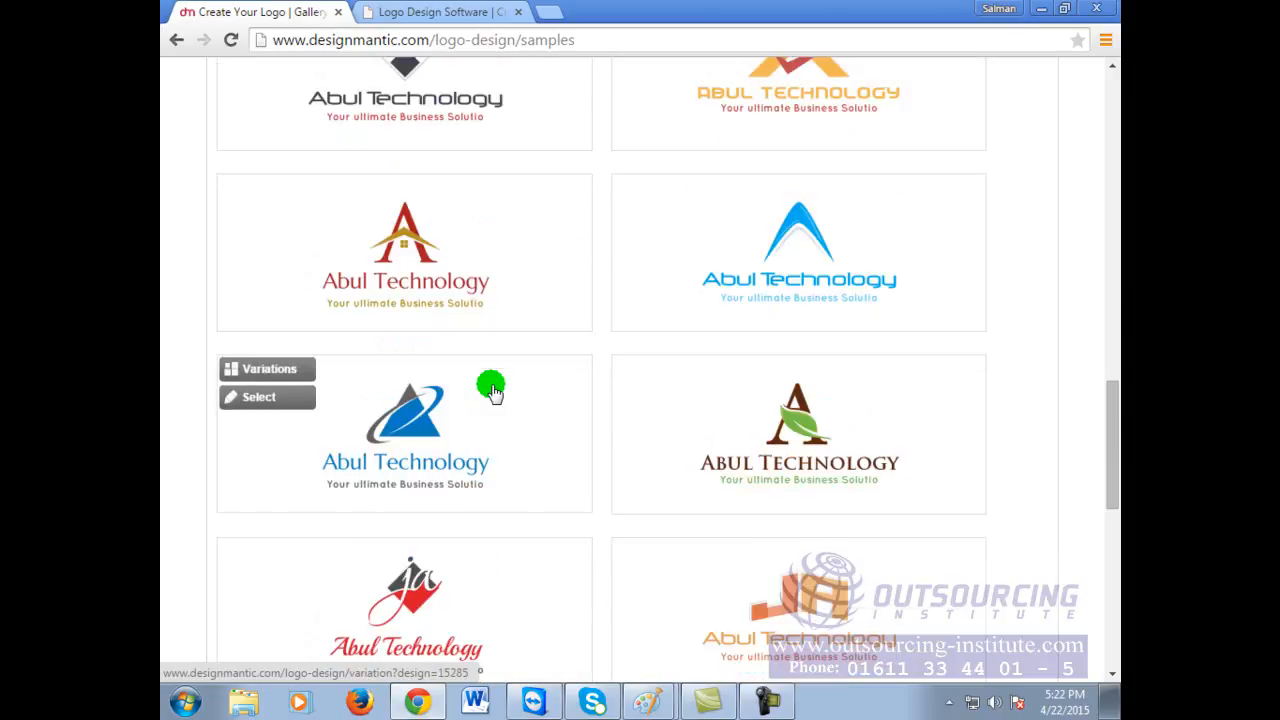
scroll(491, 390, down, 3)
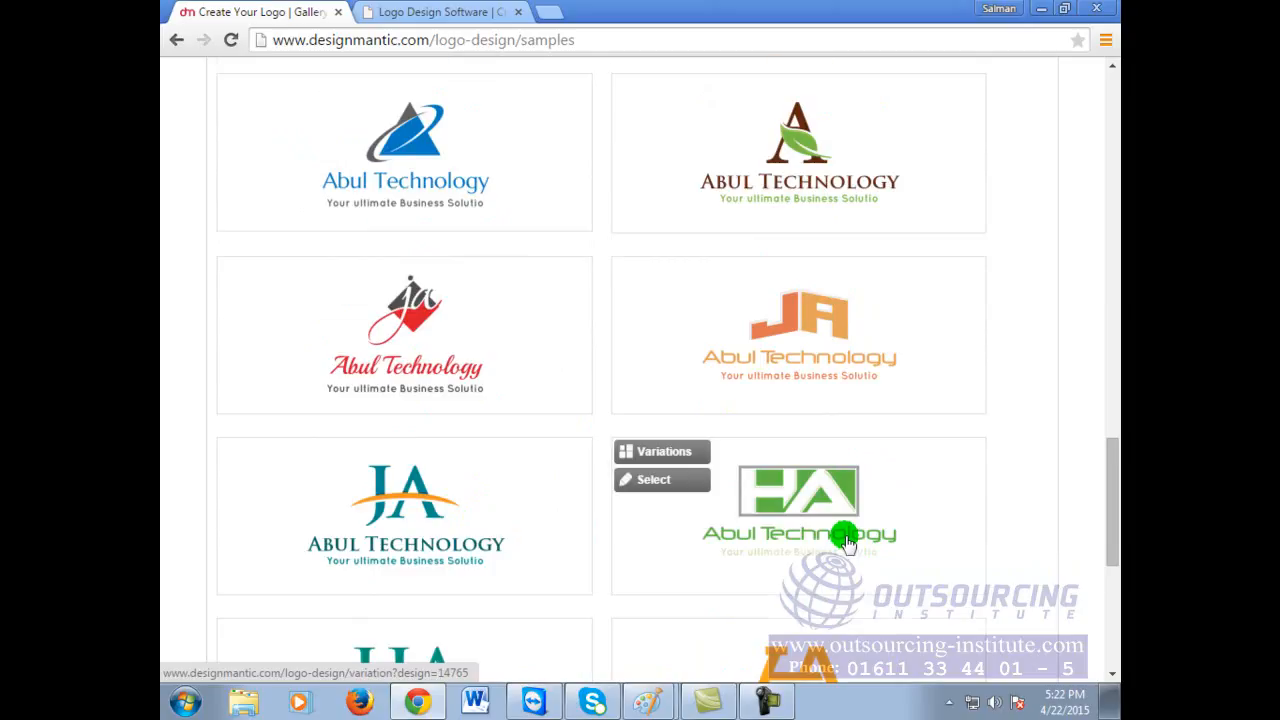
scroll(840, 530, down, 3)
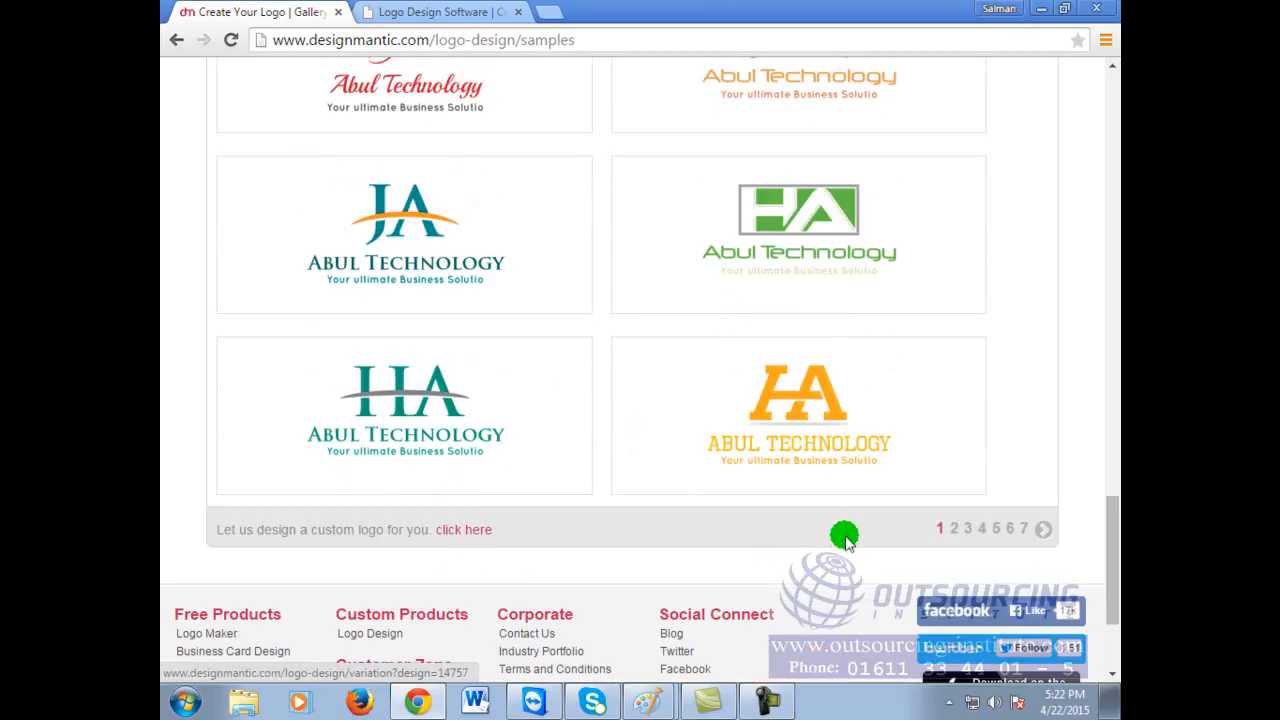
Step: Browse the second page of DesignMantic letter logo samples
click(954, 529)
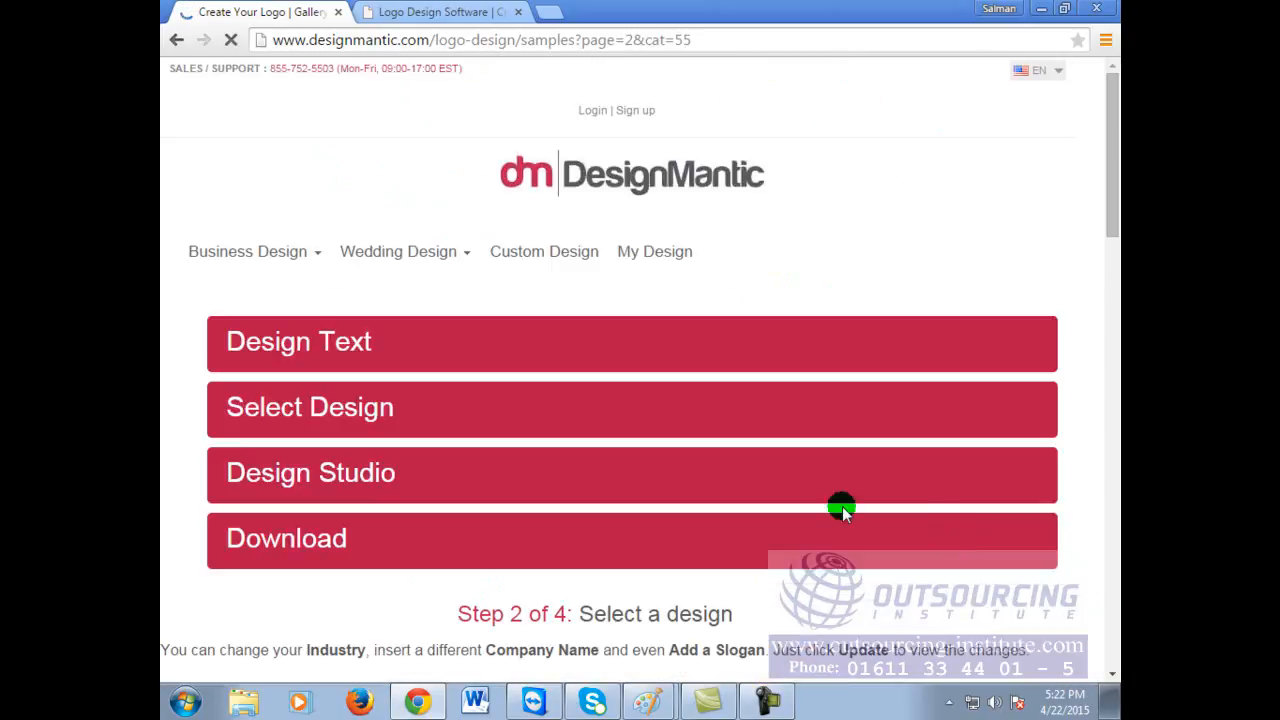
scroll(923, 526, down, 6)
scroll(843, 500, down, 3)
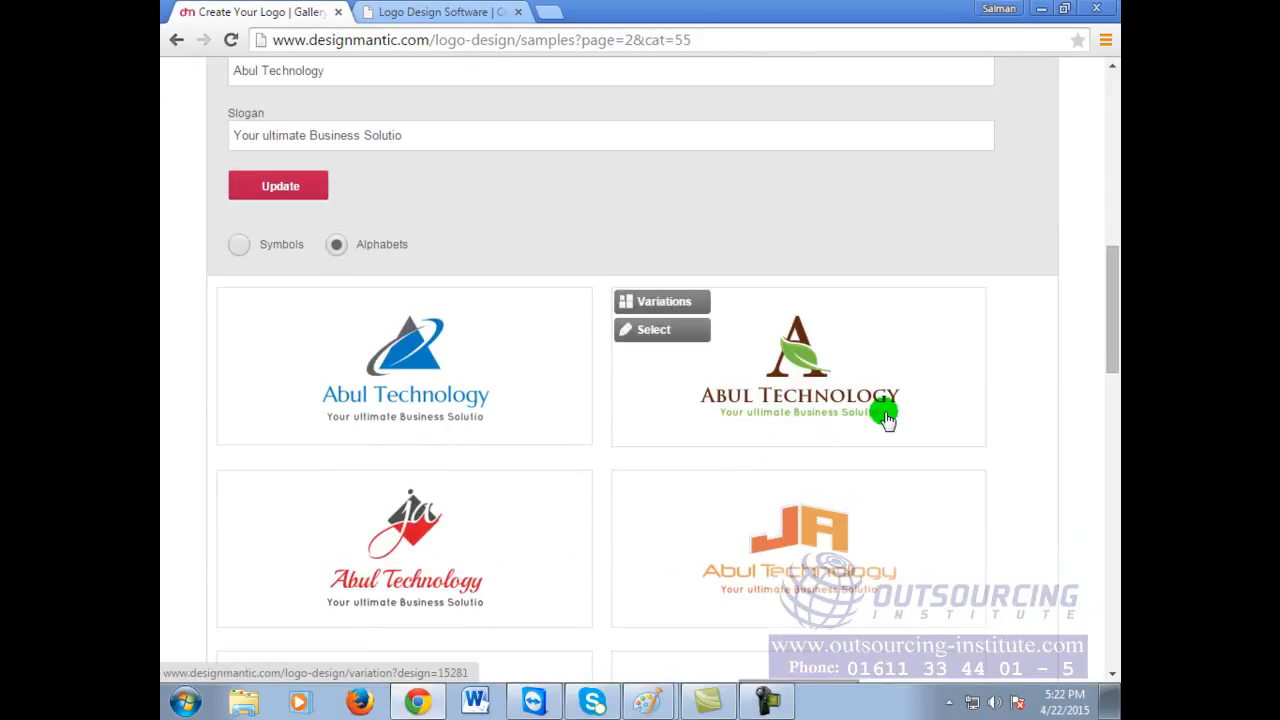
scroll(918, 560, down, 2)
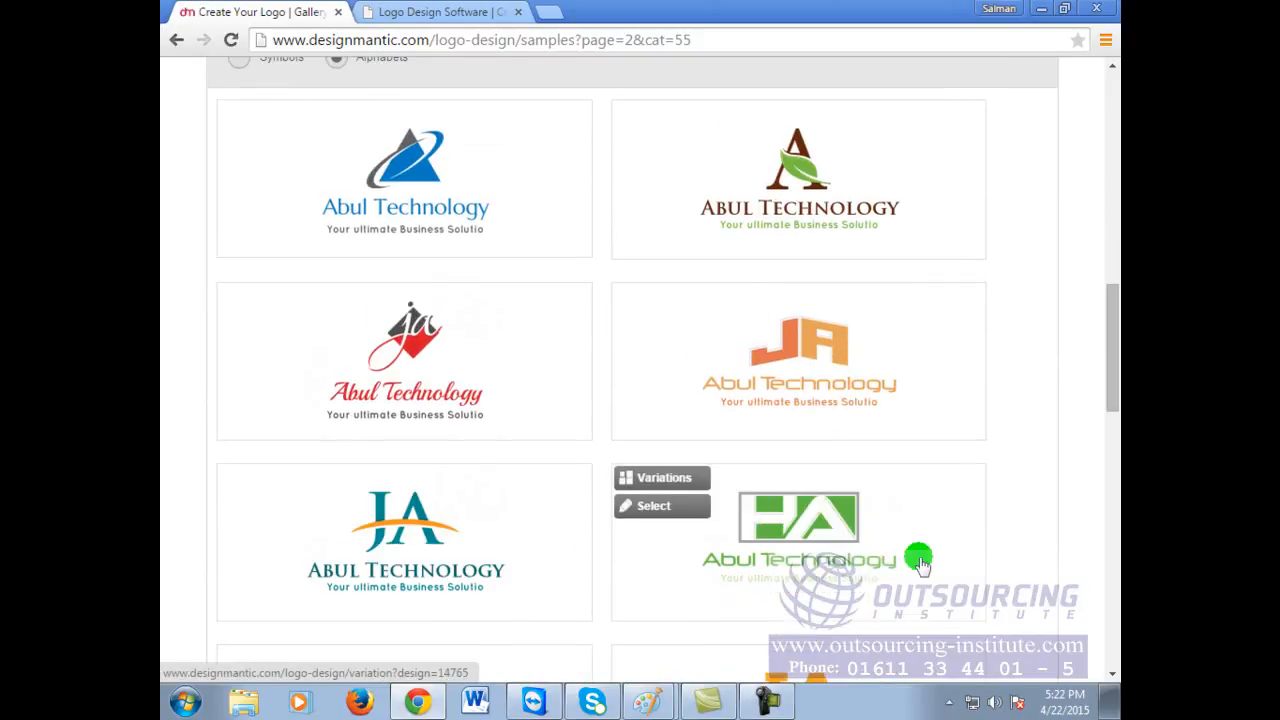
scroll(918, 562, down, 2)
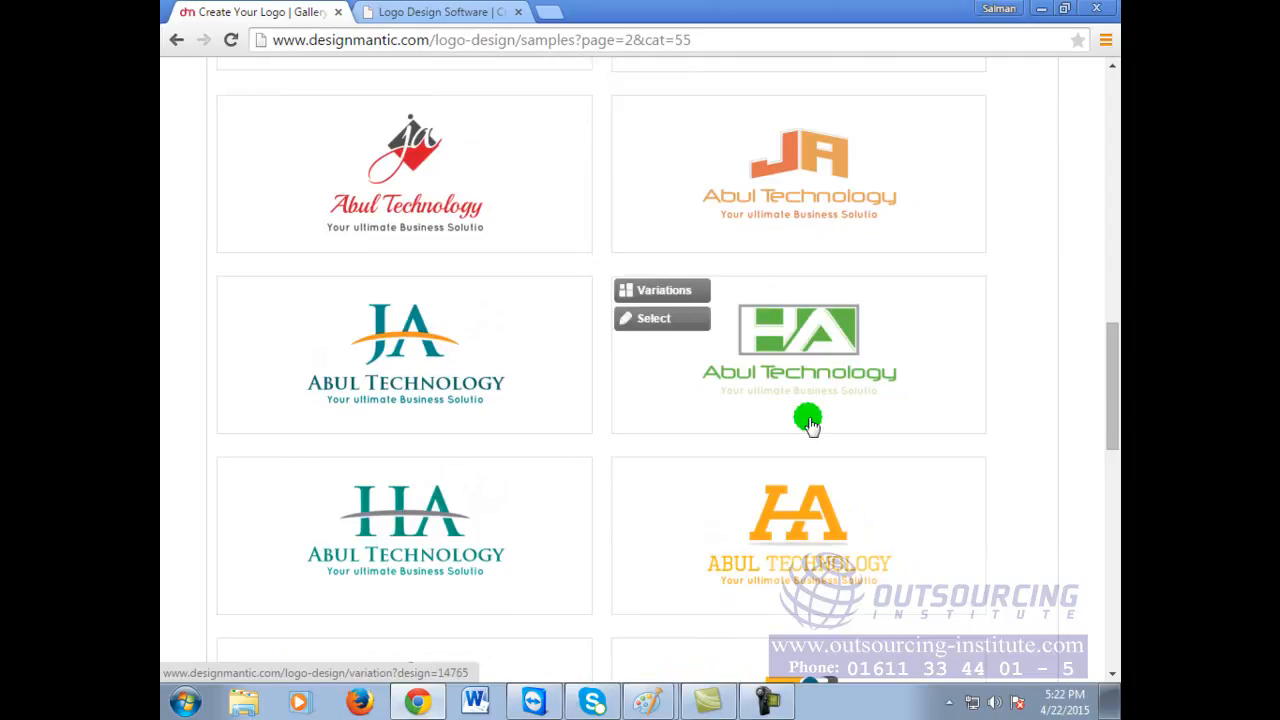
scroll(823, 382, down, 3)
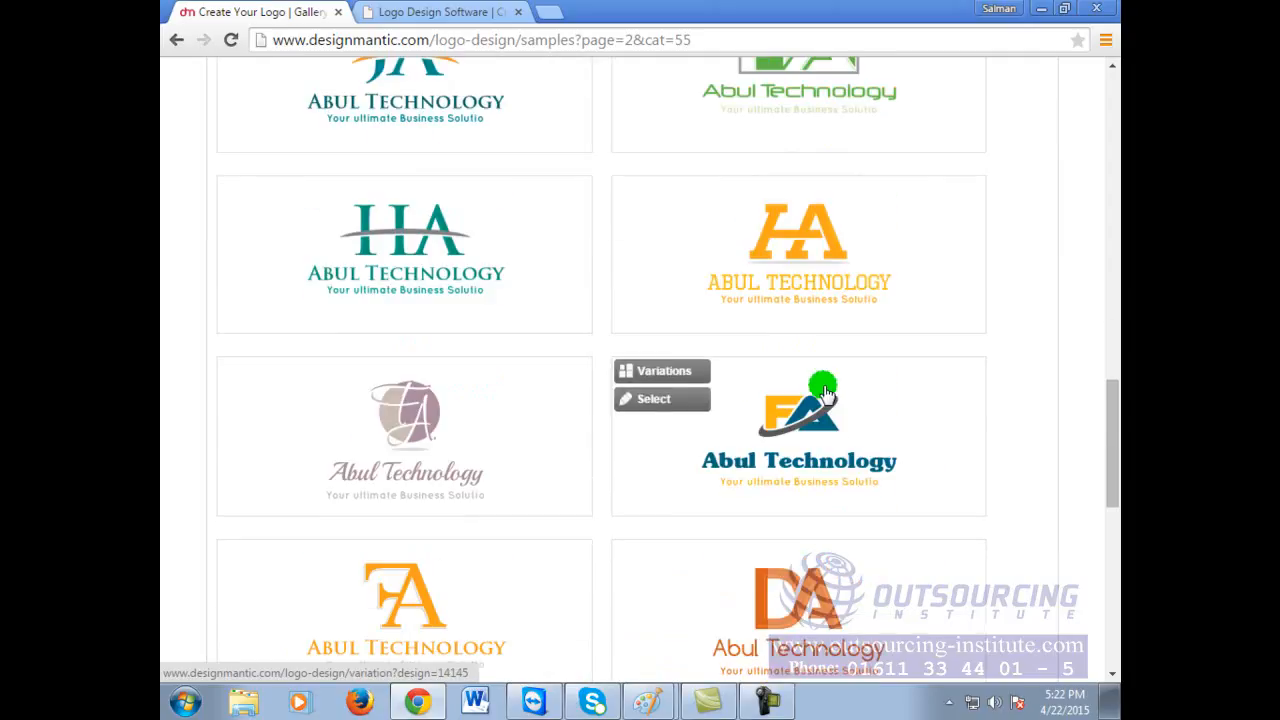
scroll(823, 392, down, 2)
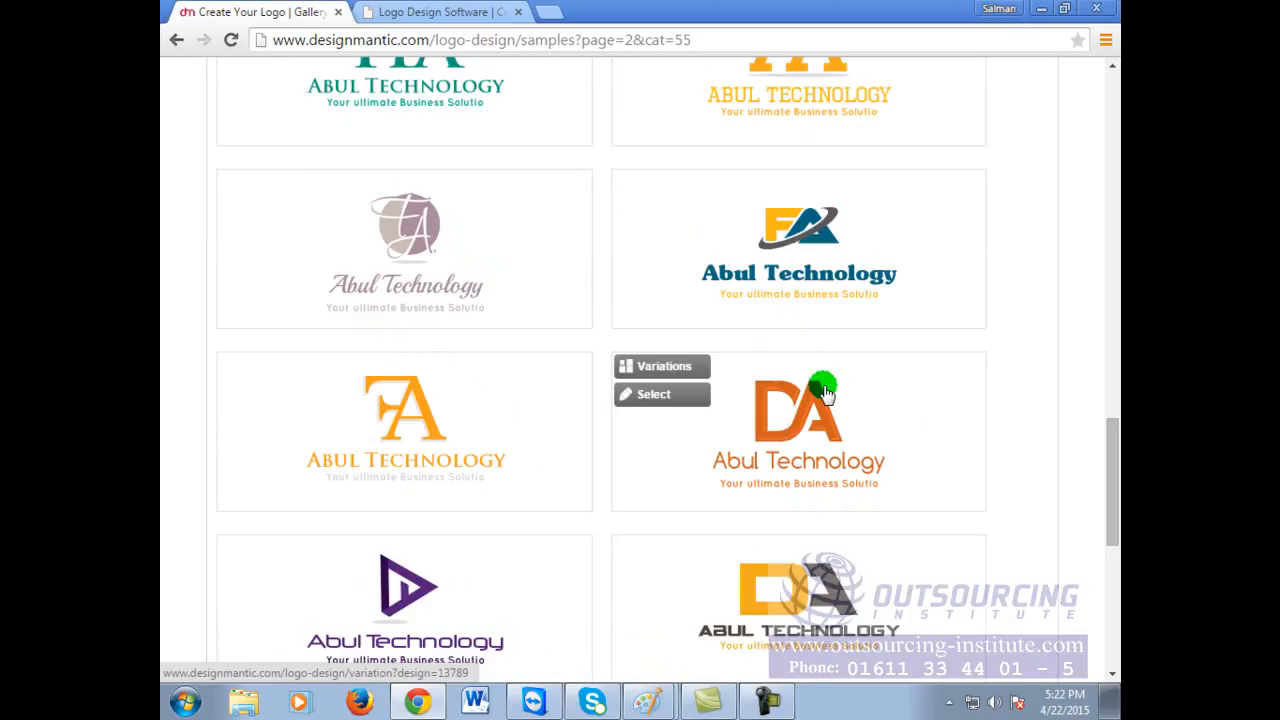
scroll(823, 392, down, 2)
scroll(823, 395, down, 2)
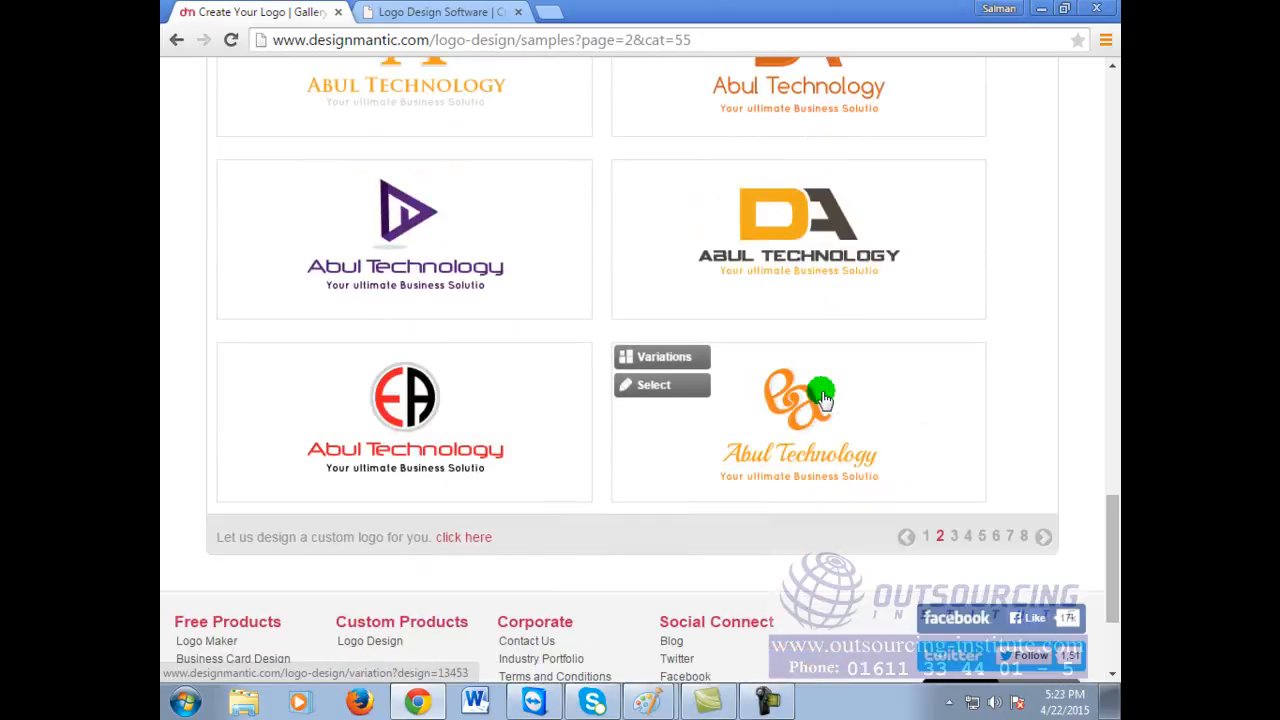
Step: Go to the third page and show colour variations of the green At logo
click(957, 540)
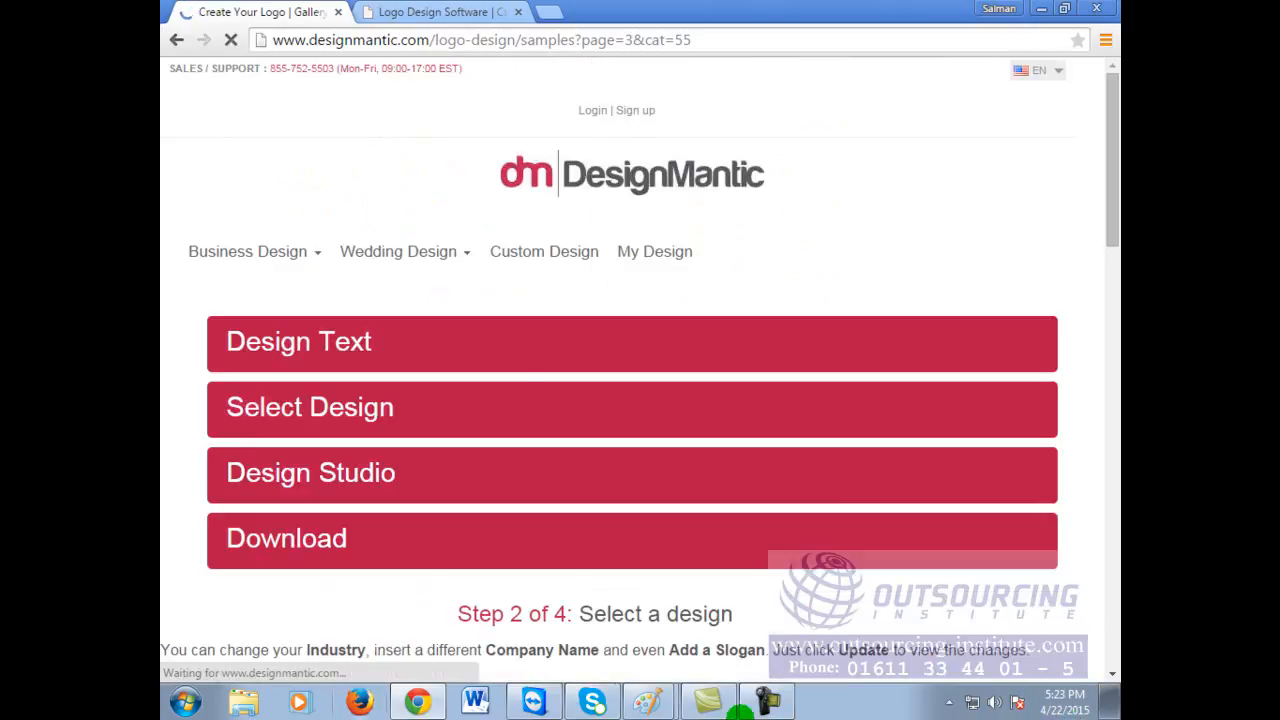
scroll(936, 386, down, 10)
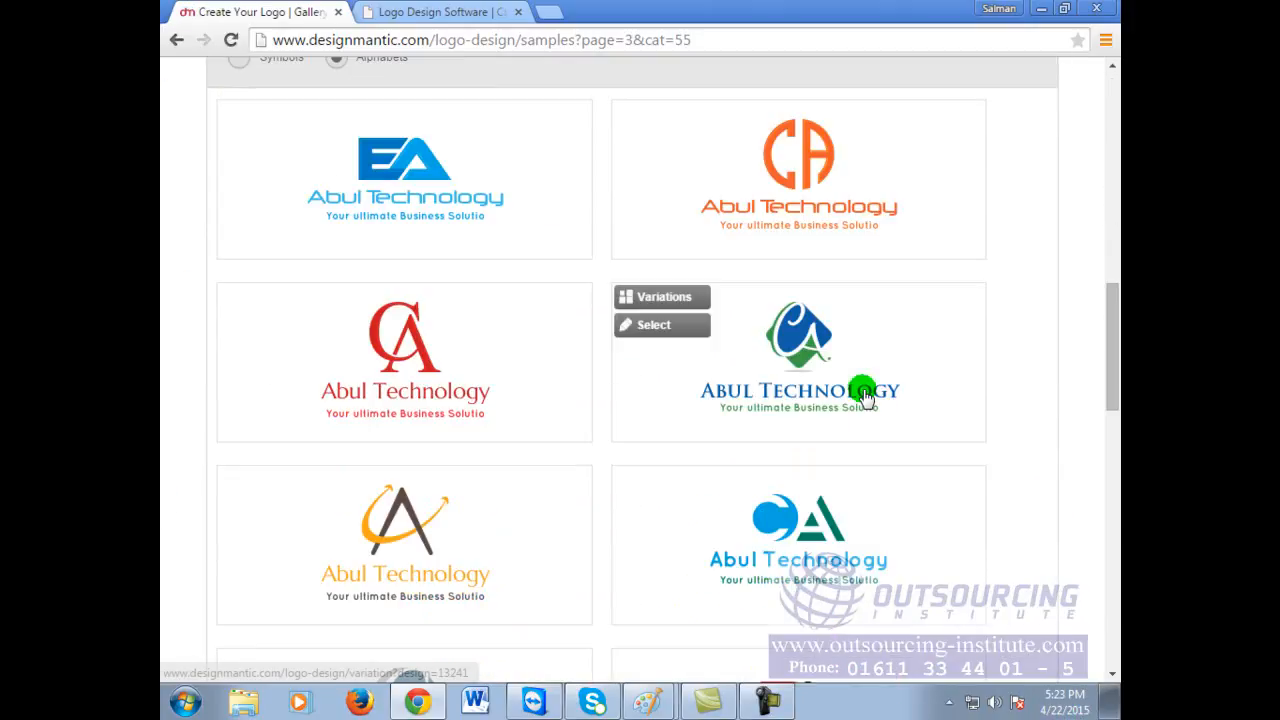
scroll(865, 395, down, 3)
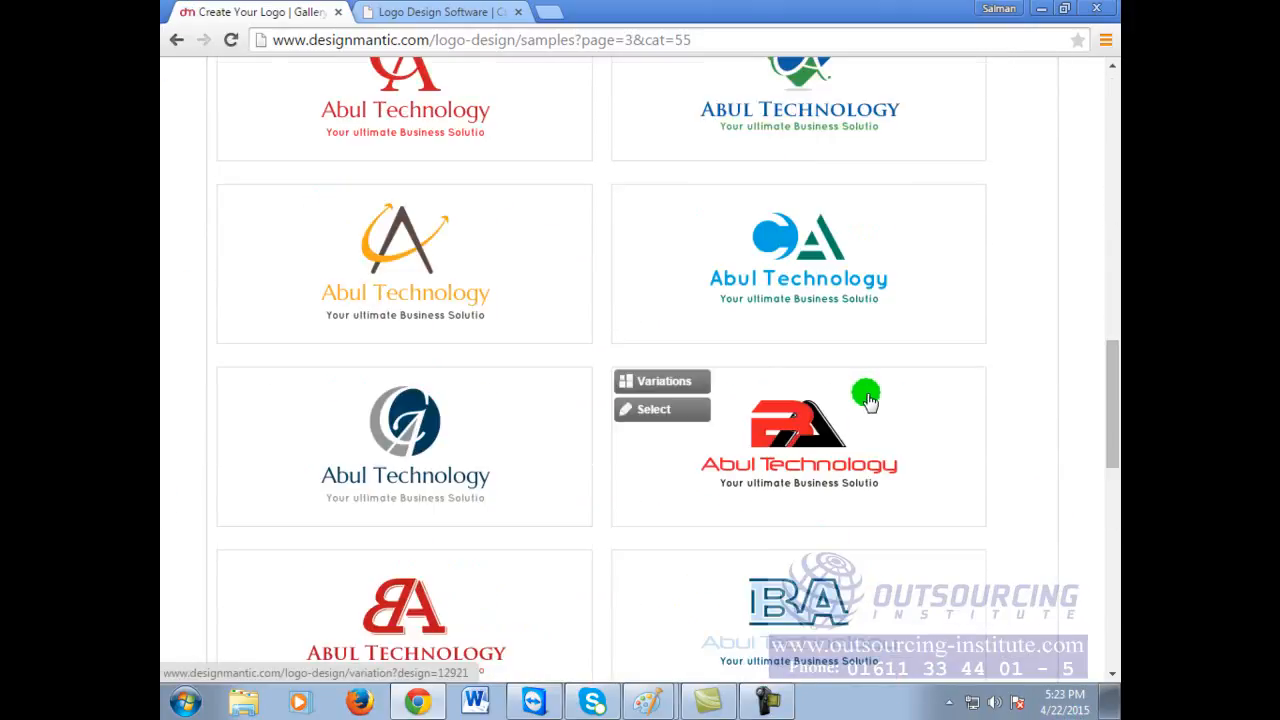
scroll(867, 398, down, 3)
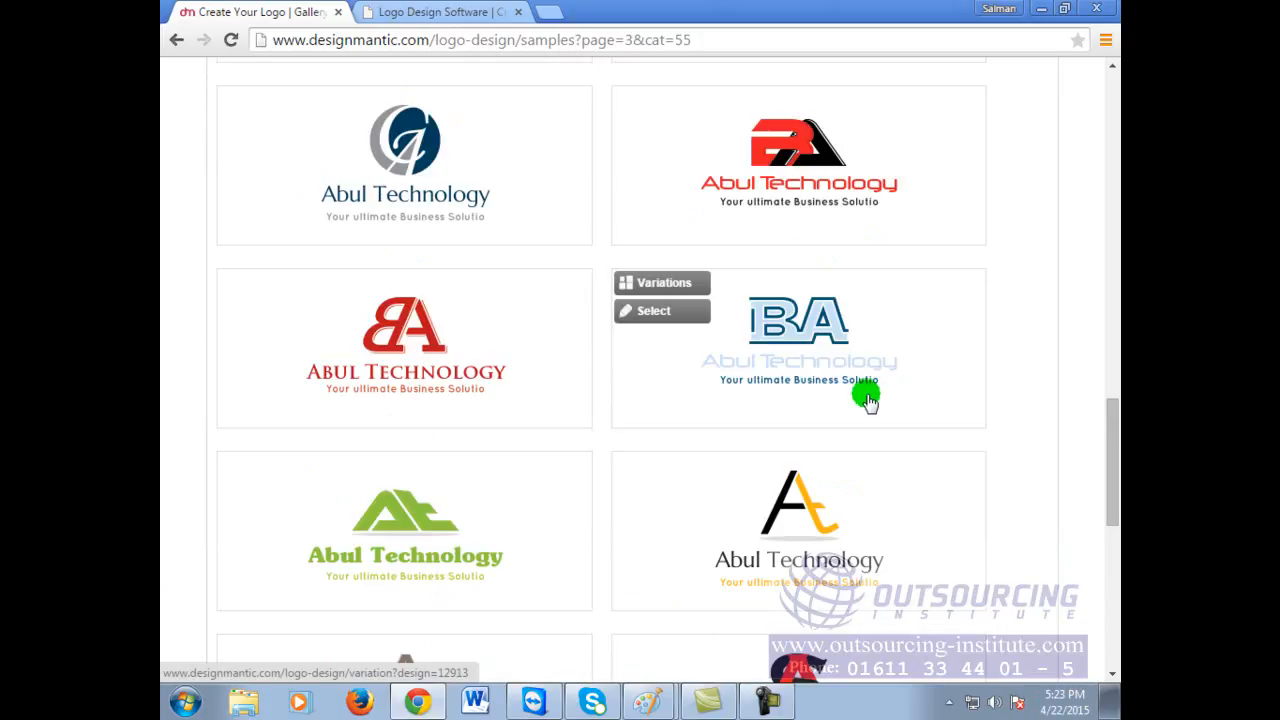
click(412, 524)
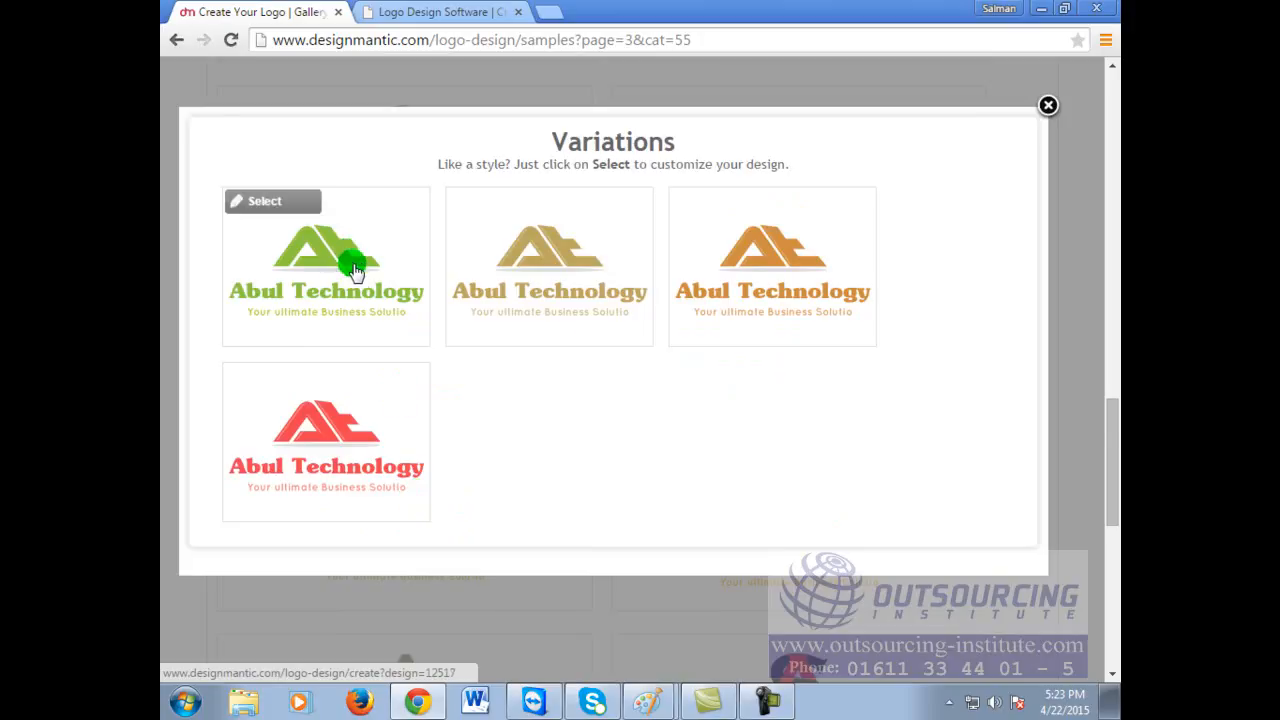
Step: Choose the red At variation and bring up its Design Studio editing grid
click(302, 436)
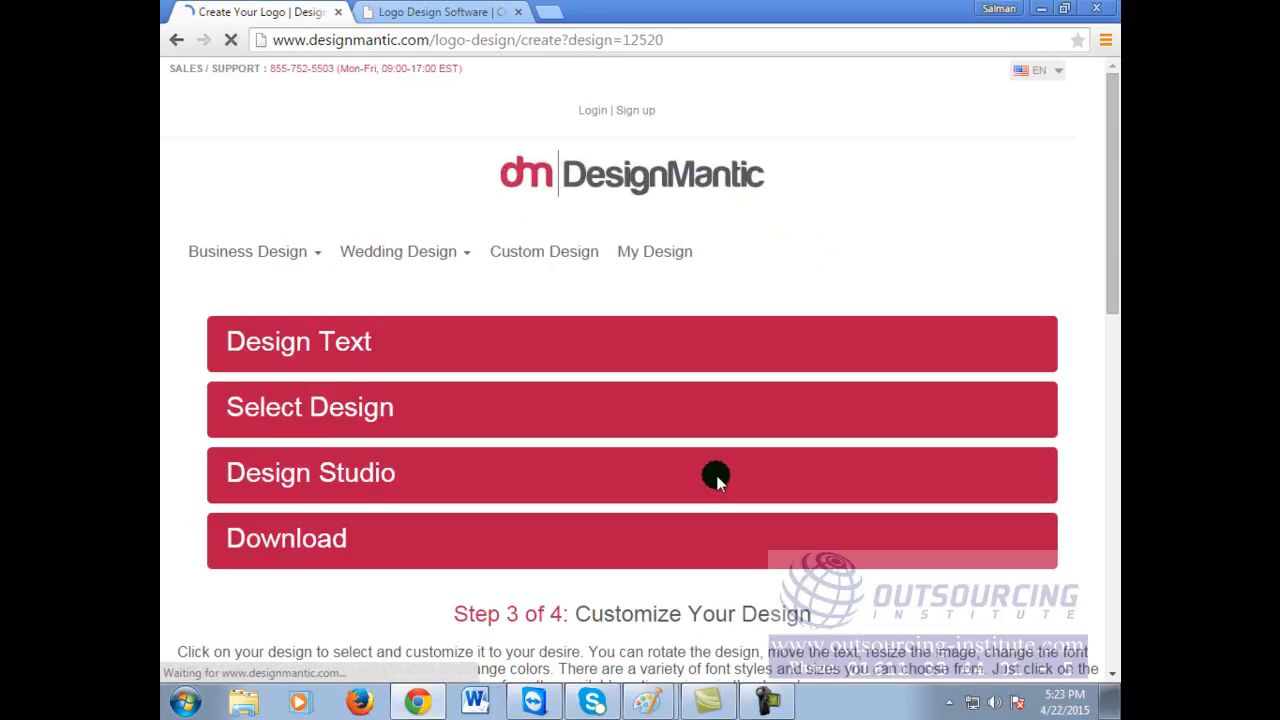
click(716, 478)
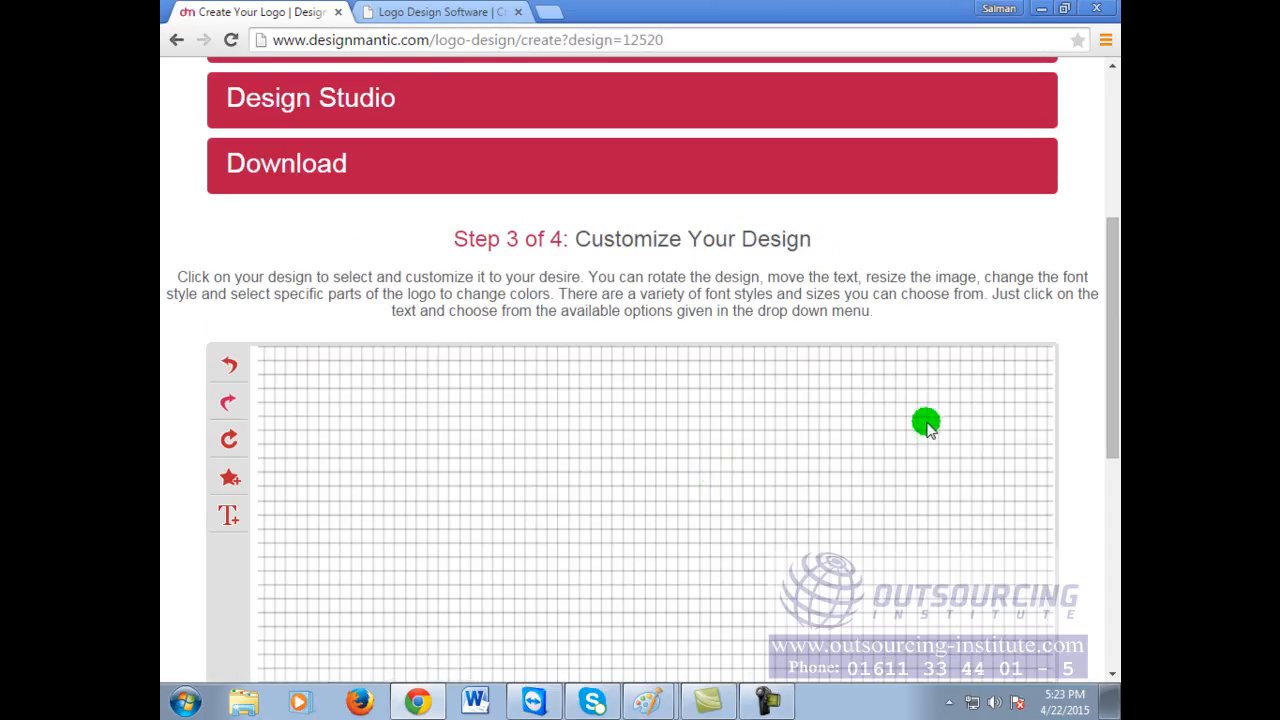
Step: Move the red At icon to the left side of the canvas
scroll(745, 475, down, 2)
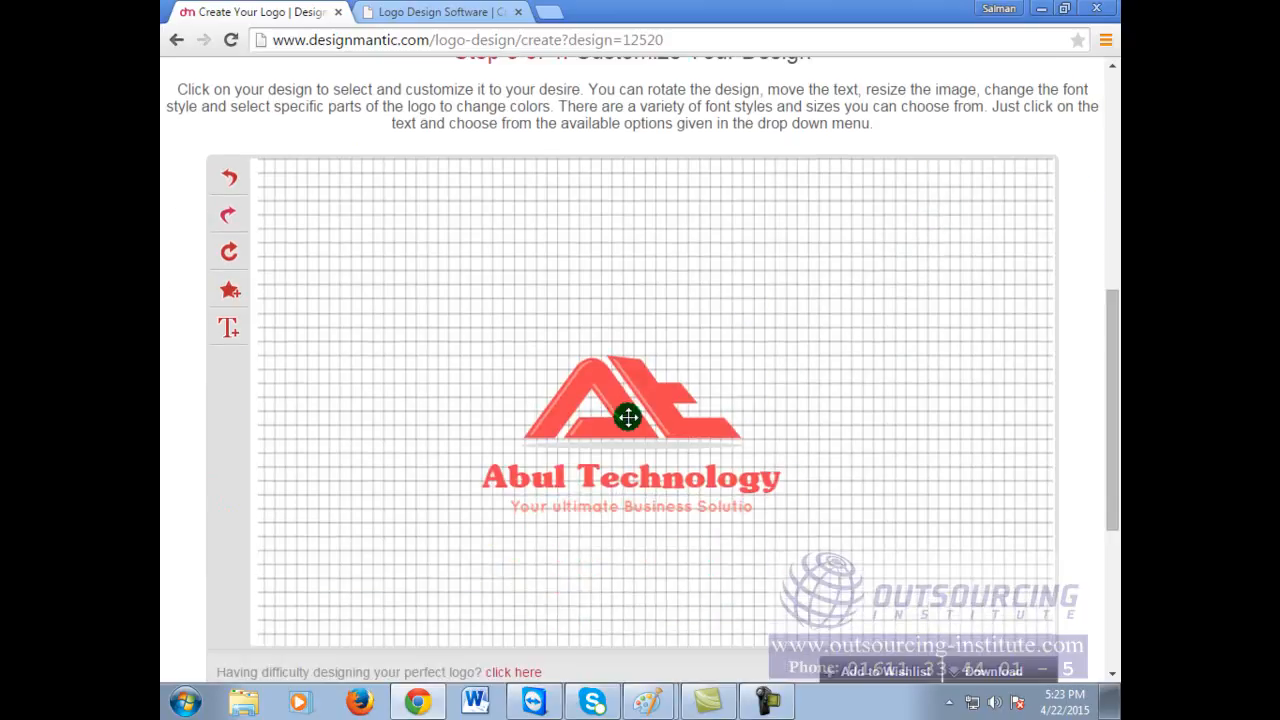
click(620, 391)
click(1000, 468)
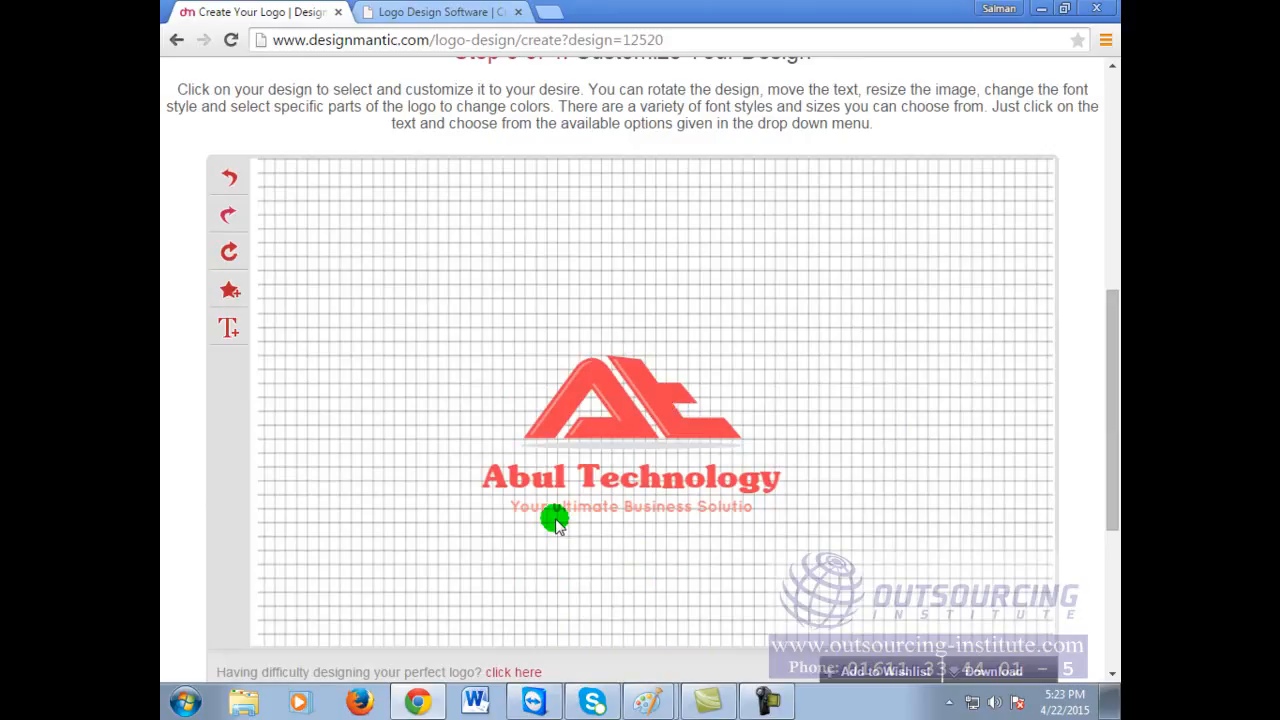
click(614, 422)
drag(651, 407, 380, 471)
click(833, 360)
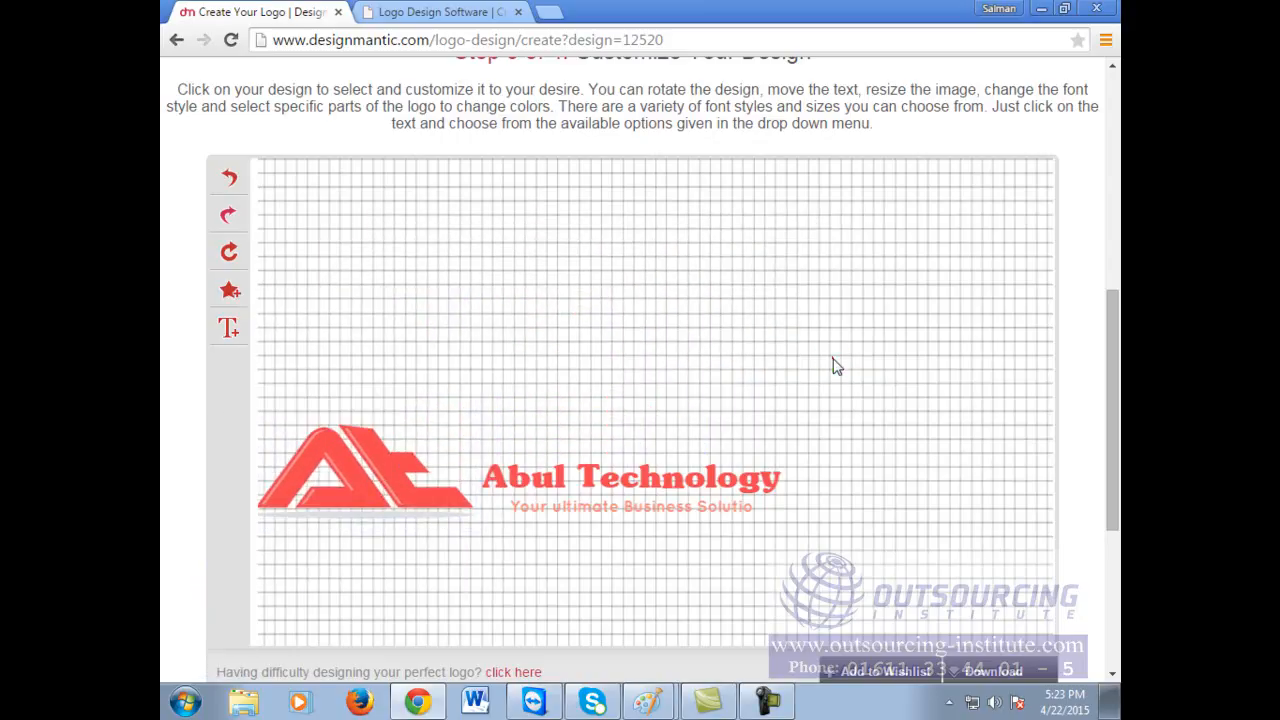
Step: Enlarge the Abul Technology name beside the icon and place the slogan beneath the icon
mouse_move(594, 480)
mouse_down()
mouse_move(589, 466)
mouse_move(607, 487)
mouse_up()
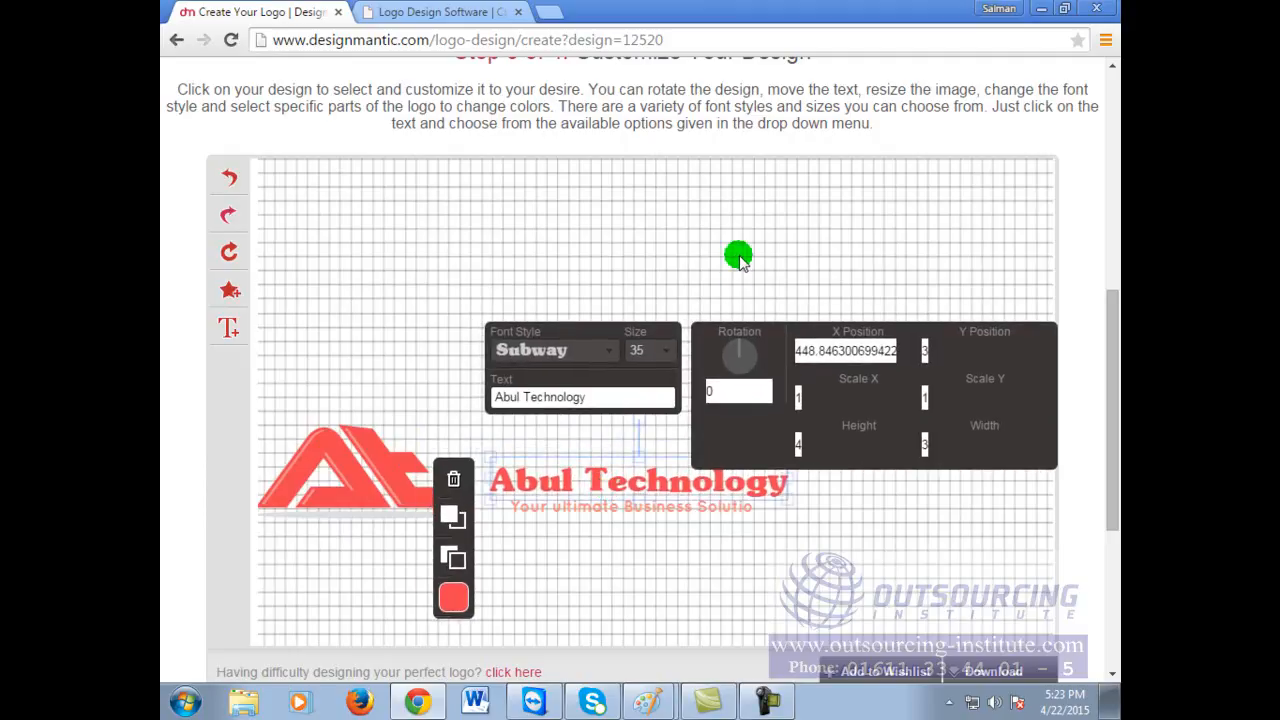
drag(786, 501, 851, 574)
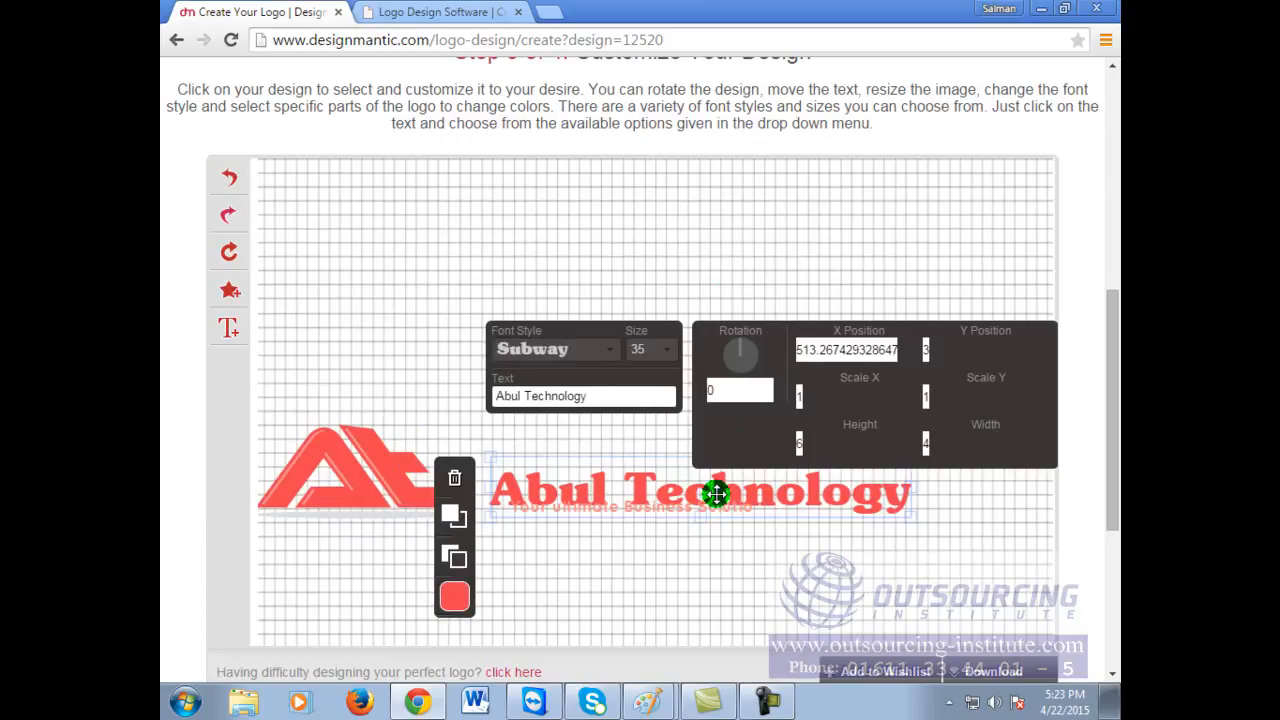
drag(716, 493, 704, 469)
click(664, 515)
drag(662, 508, 413, 531)
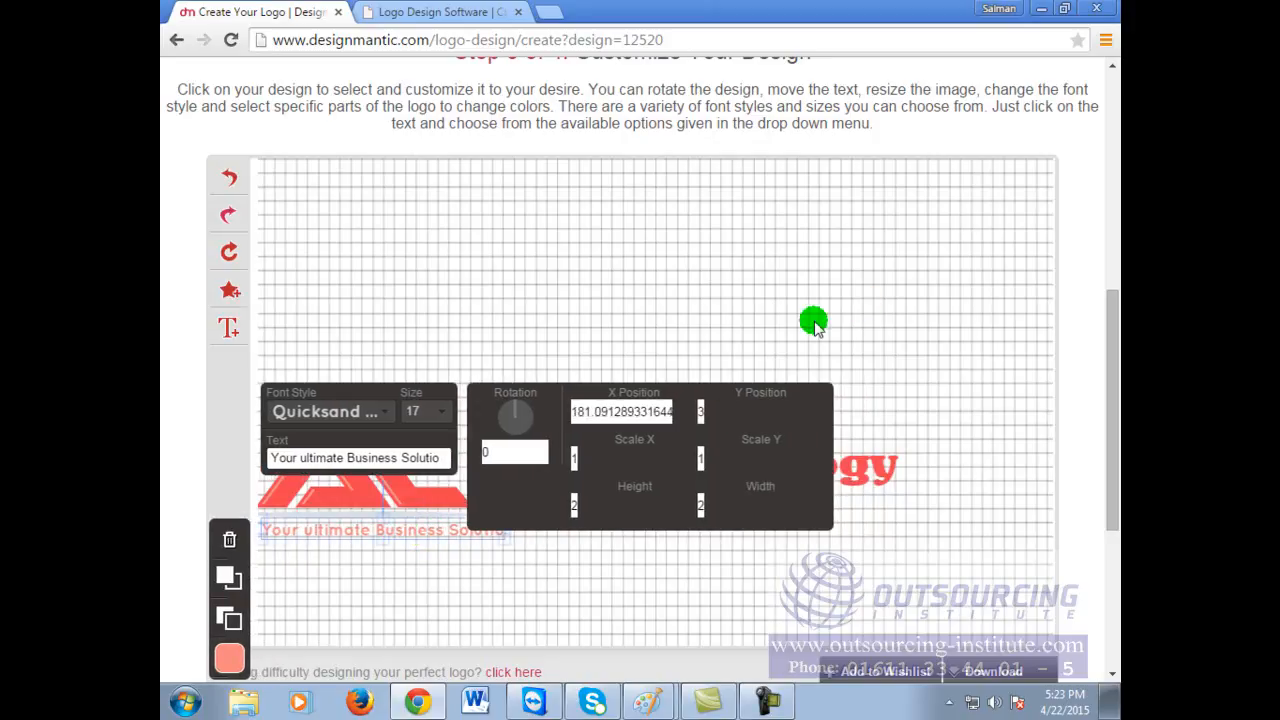
click(600, 318)
mouse_move(628, 466)
mouse_down()
mouse_move(629, 480)
mouse_move(618, 473)
mouse_up()
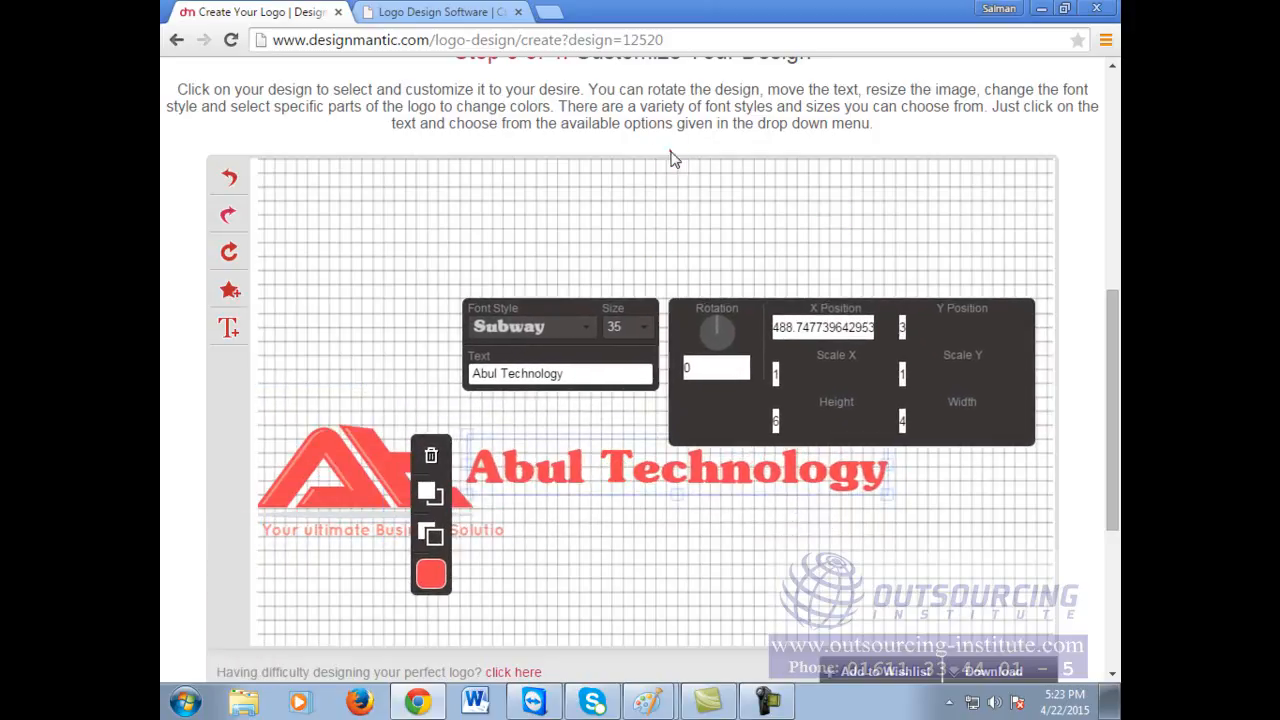
click(661, 227)
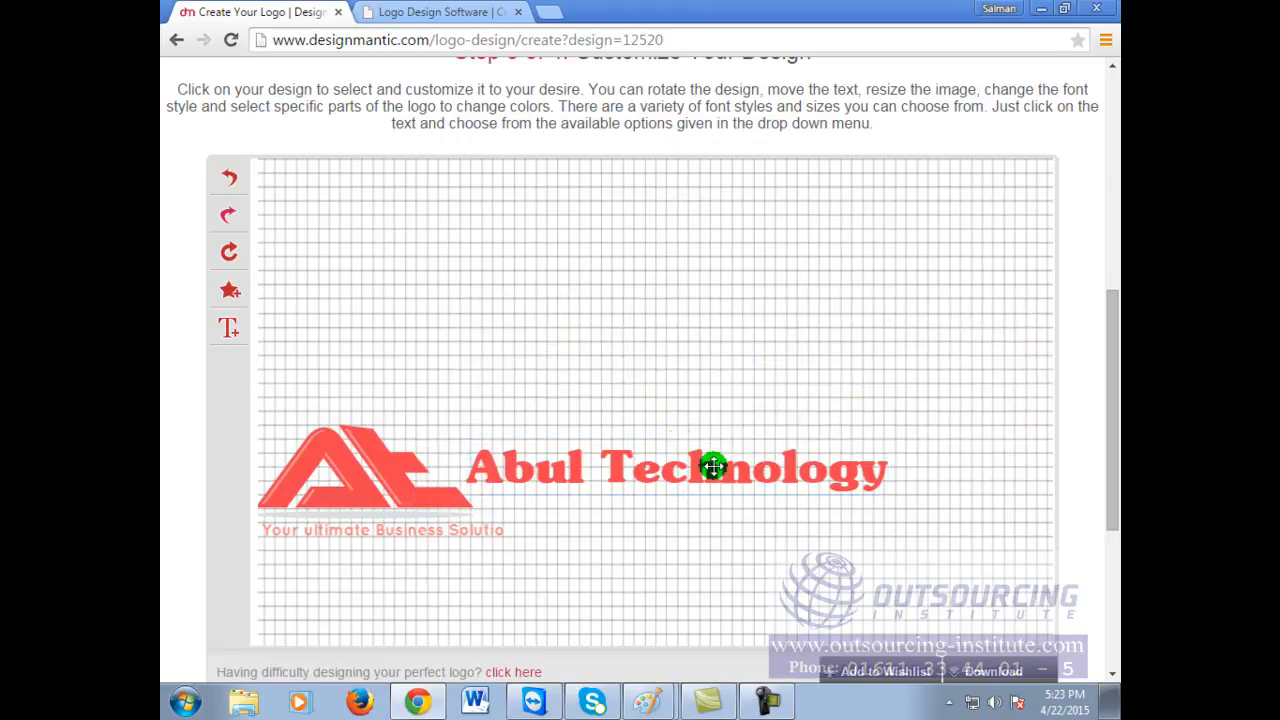
Step: Recolour the At icon with a green swatch and slide the tagline right under the name
click(387, 474)
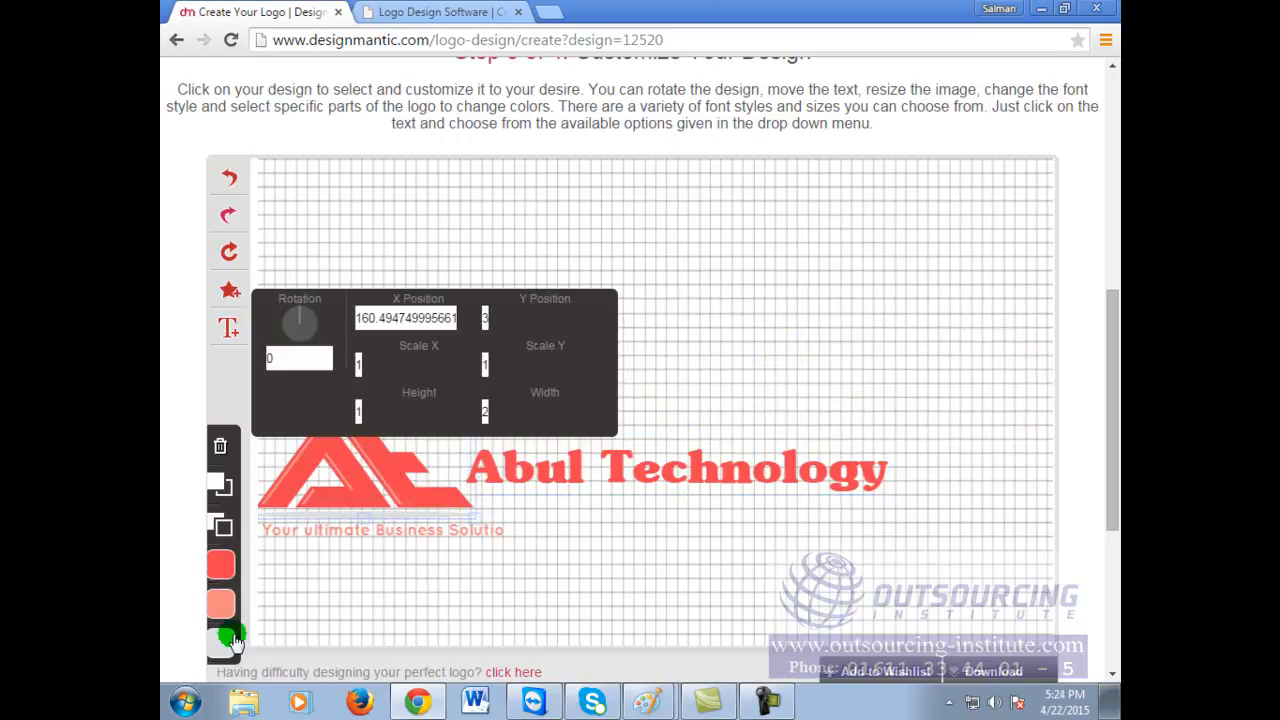
click(219, 570)
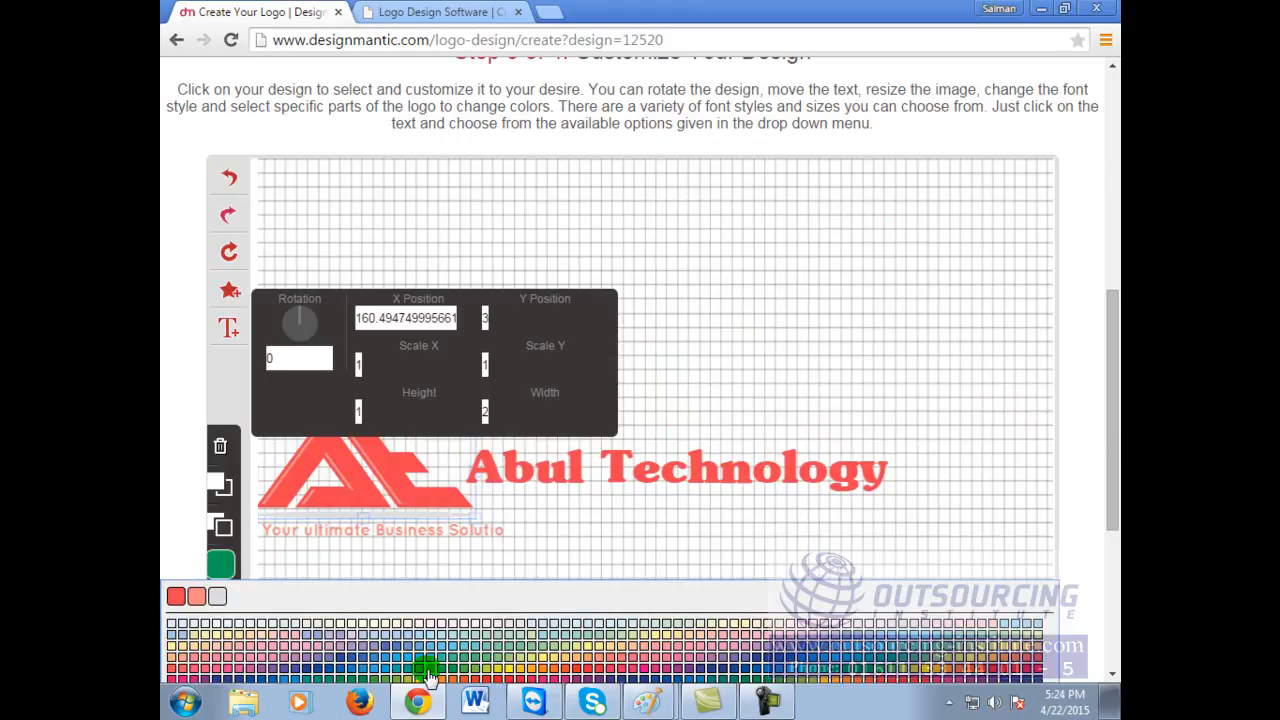
click(428, 672)
click(1086, 289)
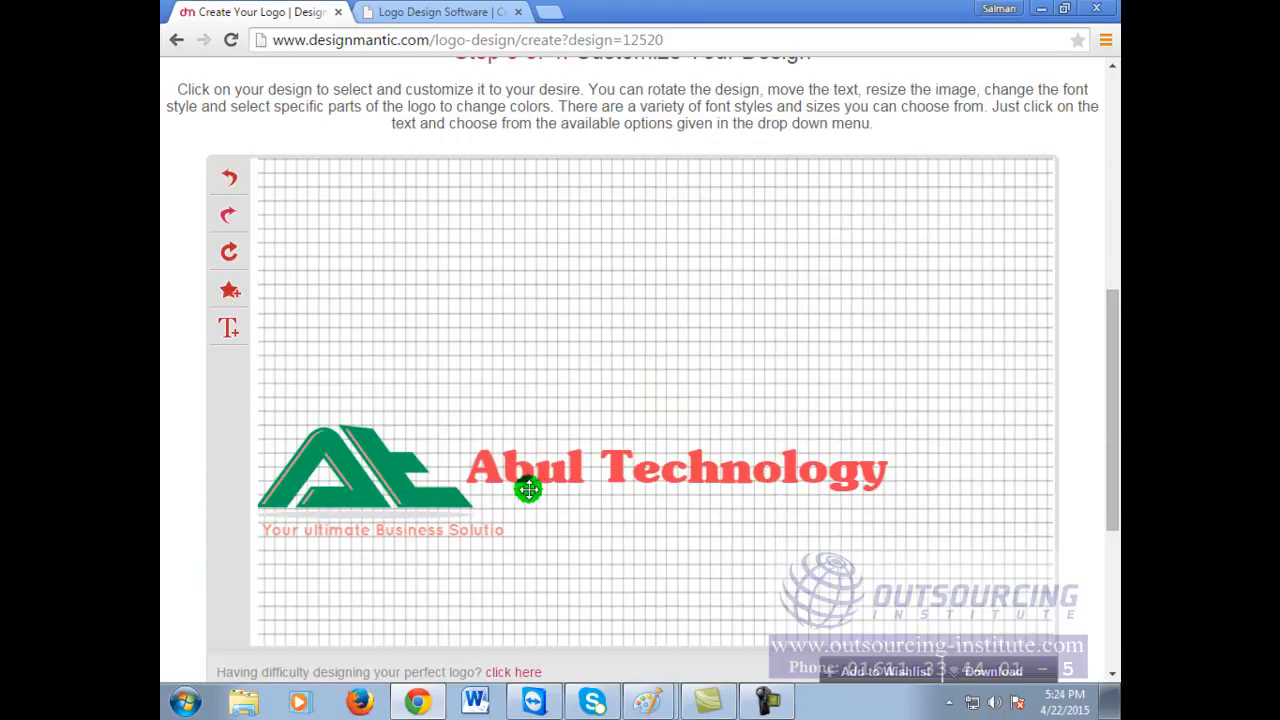
drag(391, 531, 642, 520)
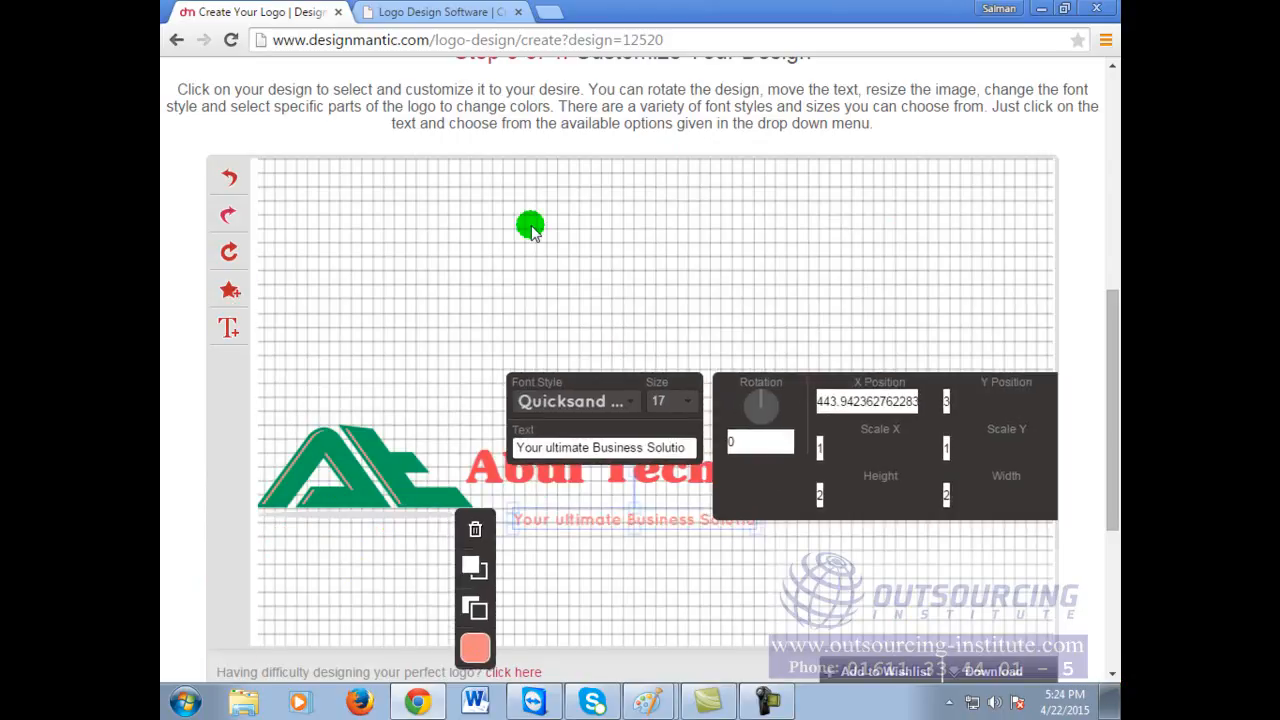
Step: Move the green At icon above the Abul Technology heading and centre the slogan beneath it
click(531, 228)
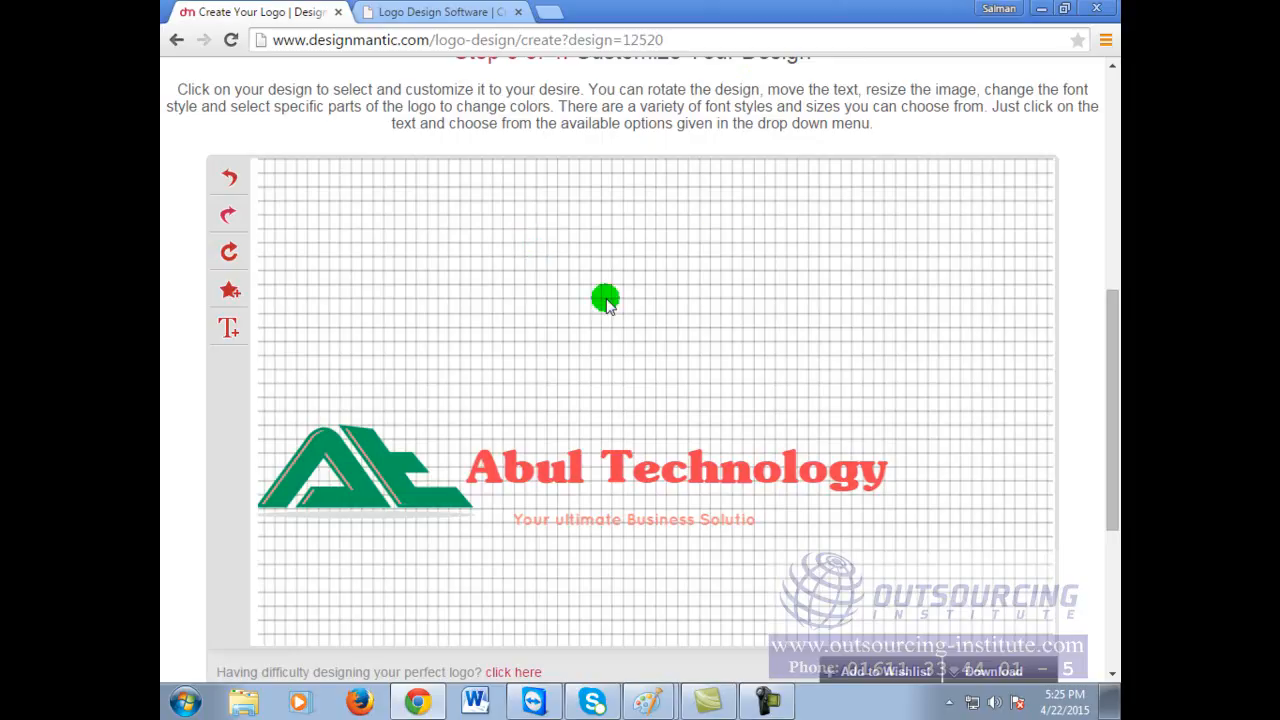
click(367, 467)
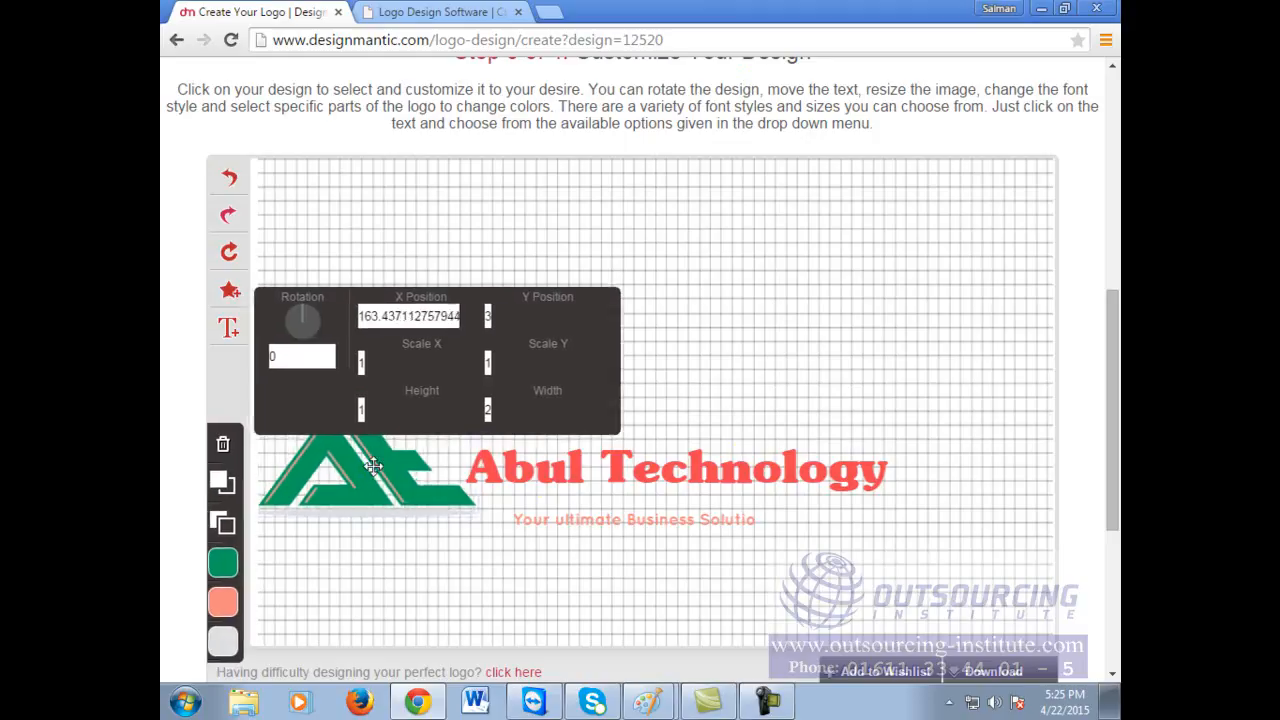
click(578, 520)
click(592, 307)
drag(443, 437, 644, 385)
drag(661, 371, 669, 371)
click(997, 320)
drag(642, 522, 666, 516)
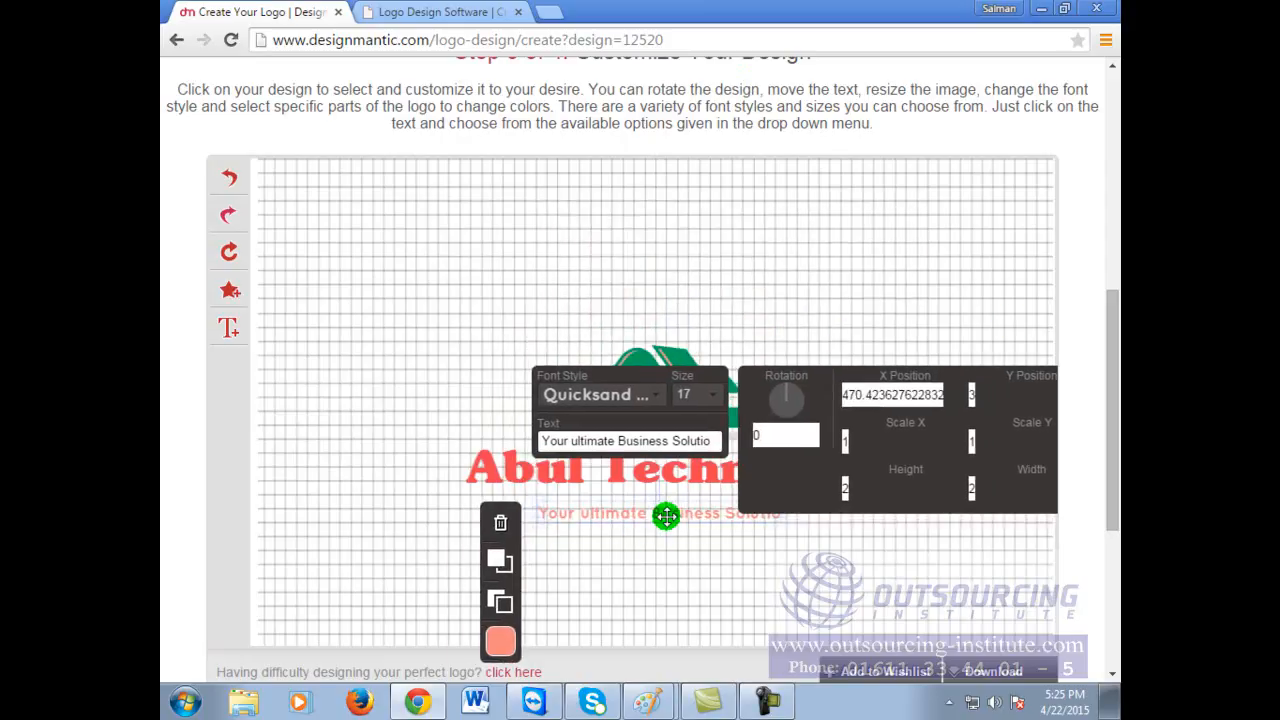
click(849, 190)
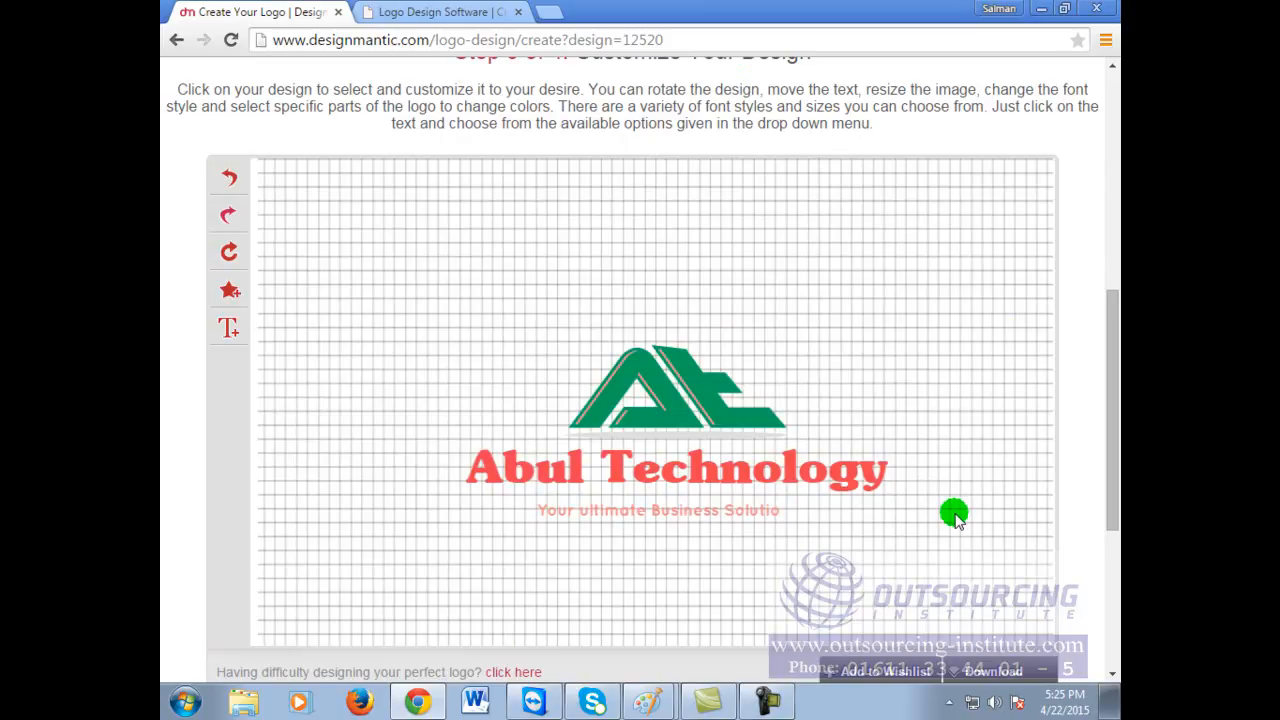
scroll(955, 518, down, 3)
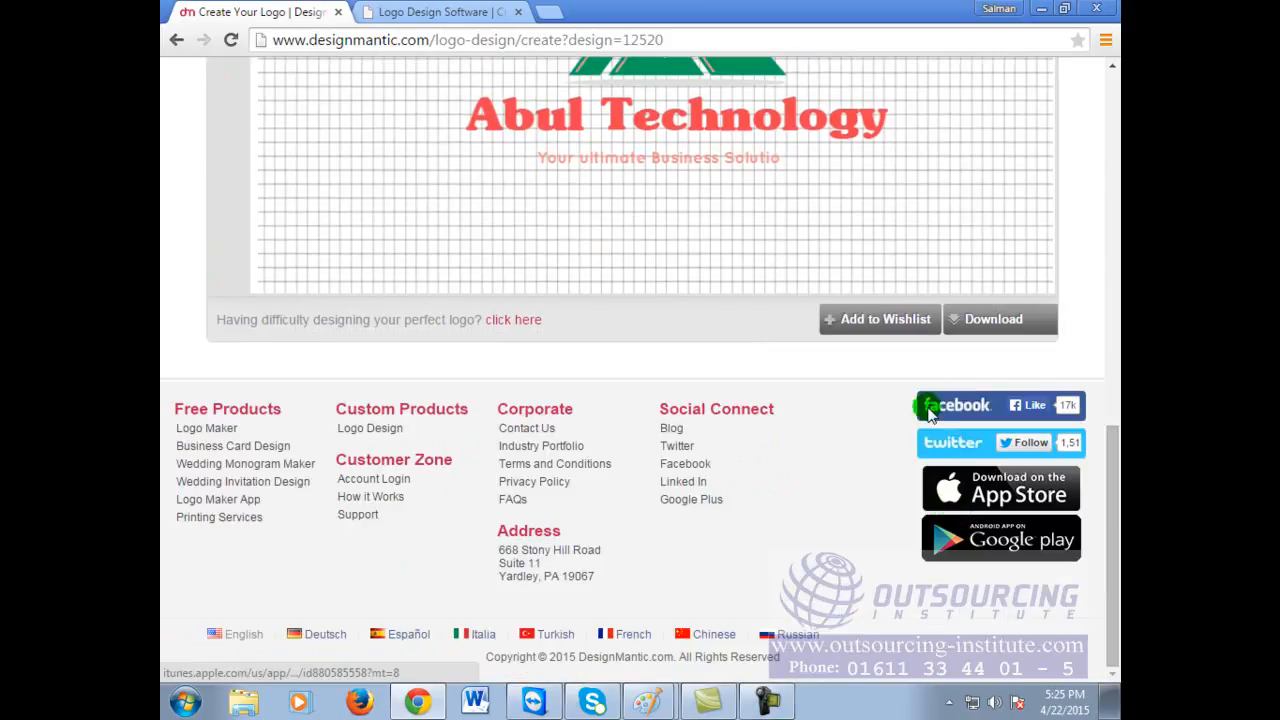
Step: Add the green At logo to the wishlist and browse the Business Card Design templates
click(902, 319)
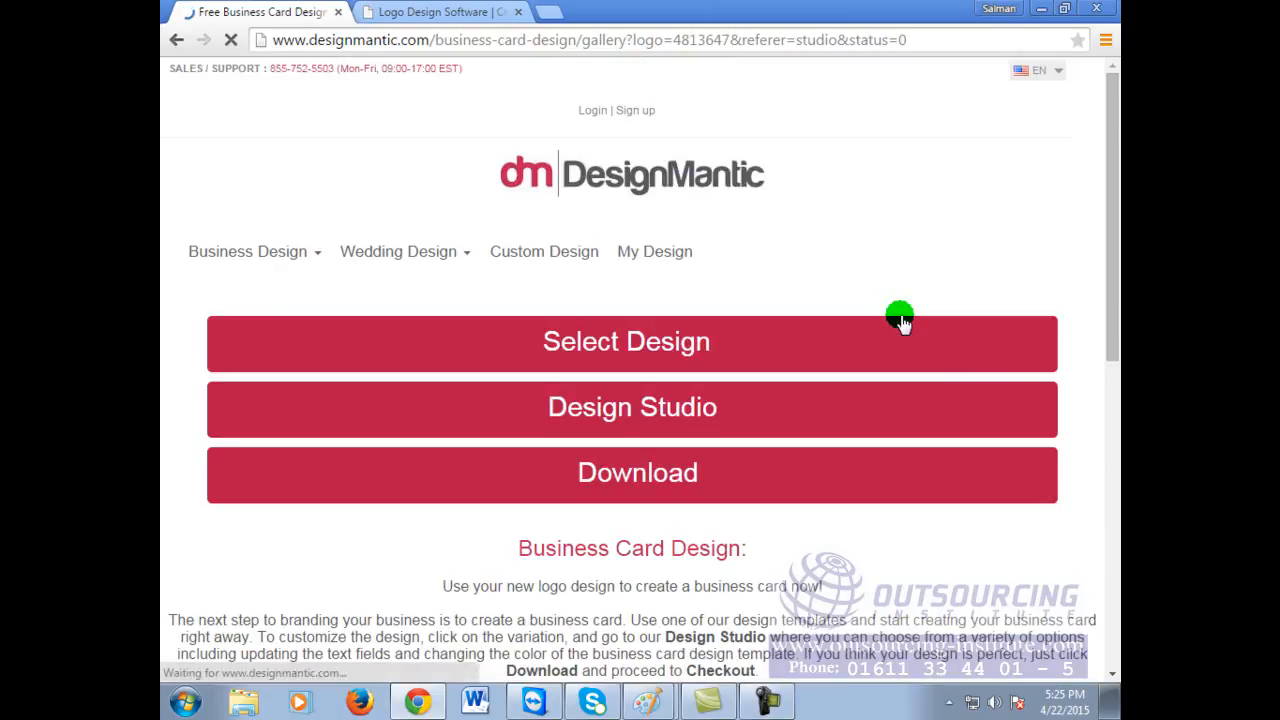
scroll(887, 412, down, 4)
scroll(820, 475, down, 1)
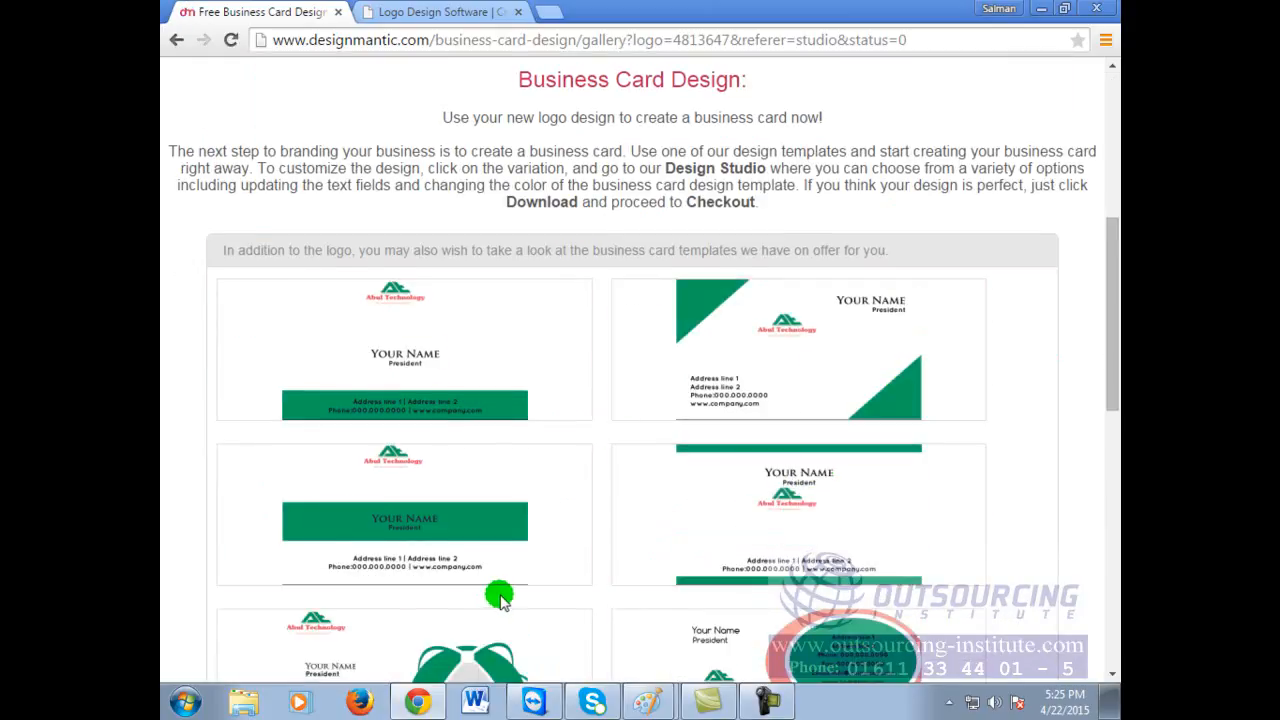
scroll(509, 594, up, 3)
scroll(771, 540, down, 5)
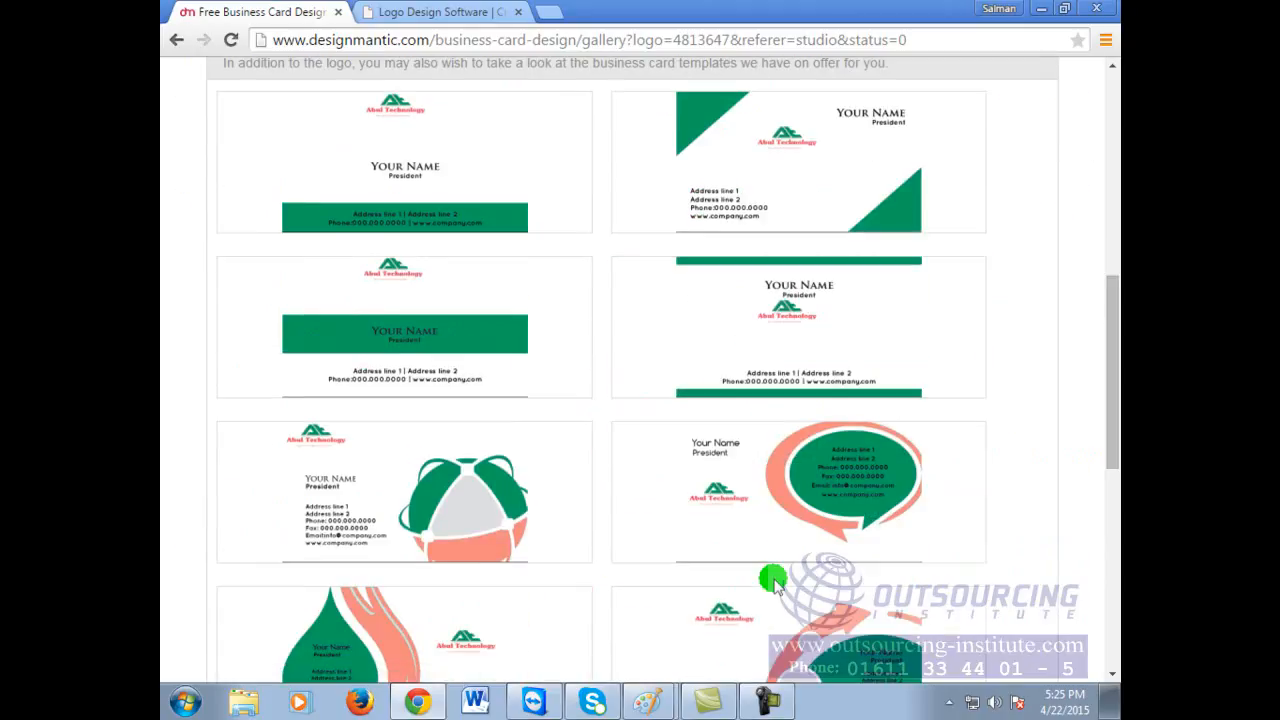
scroll(773, 582, down, 2)
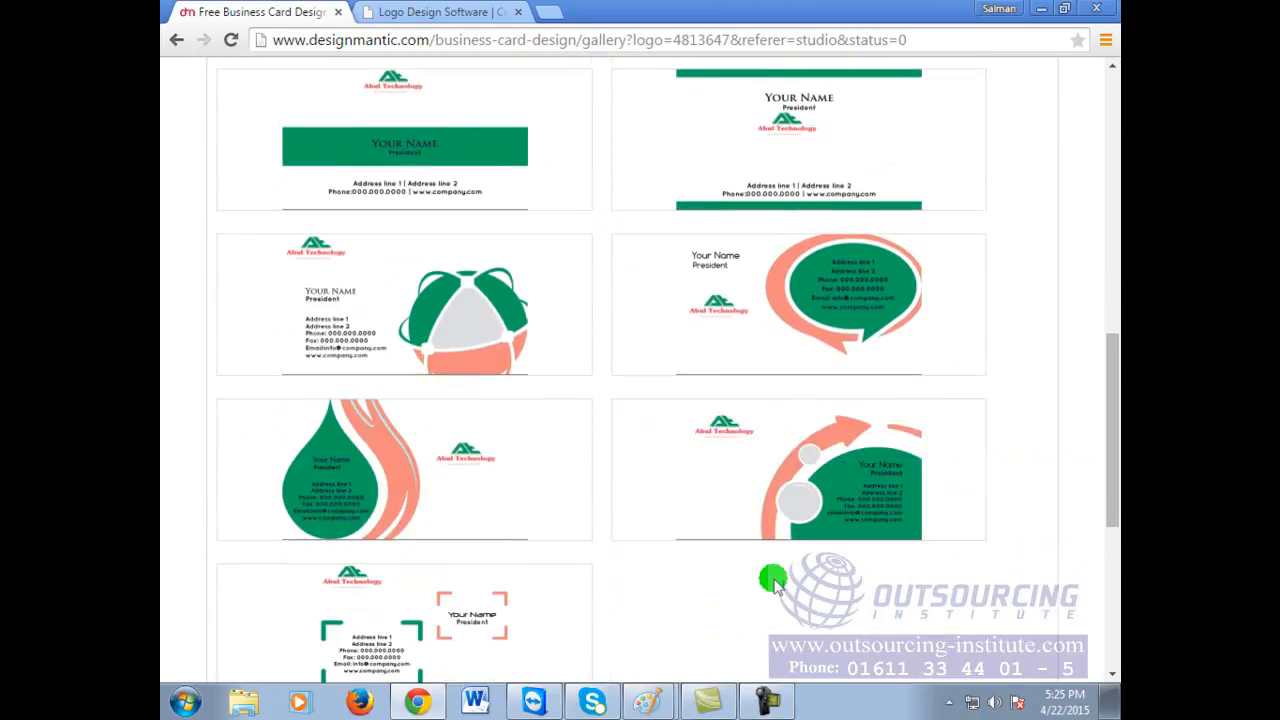
scroll(773, 582, up, 4)
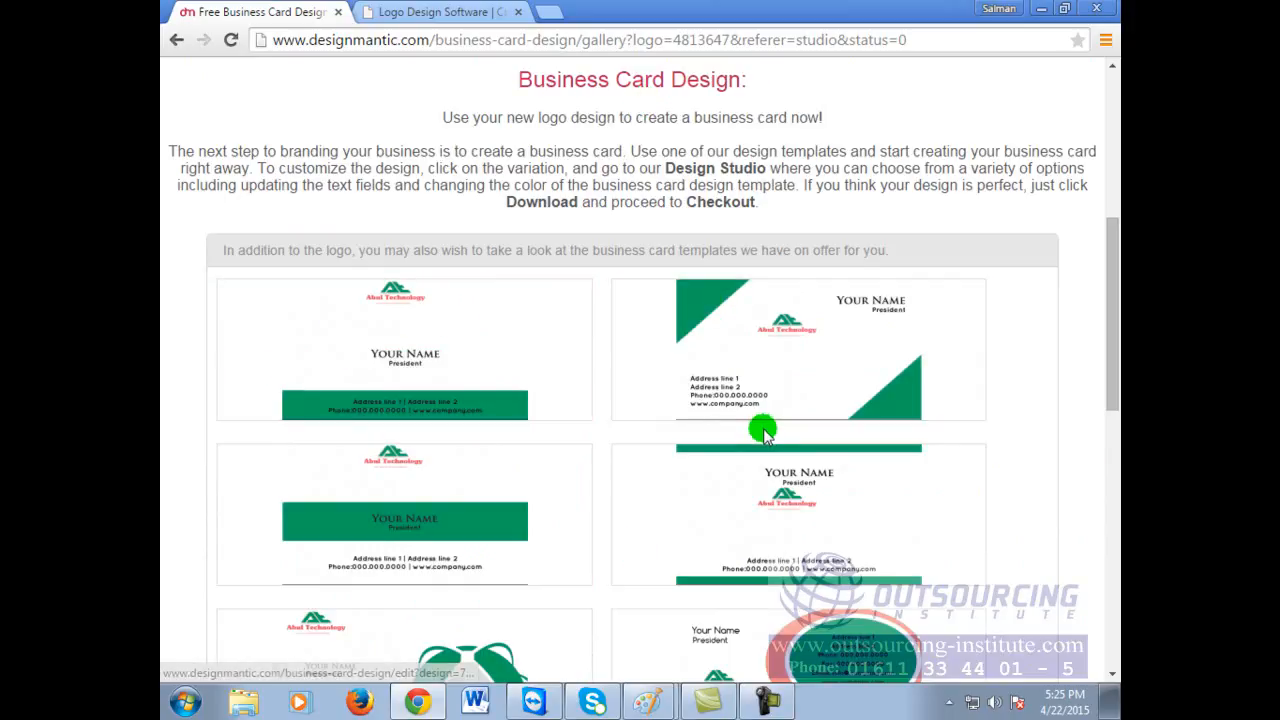
mouse_move(762, 452)
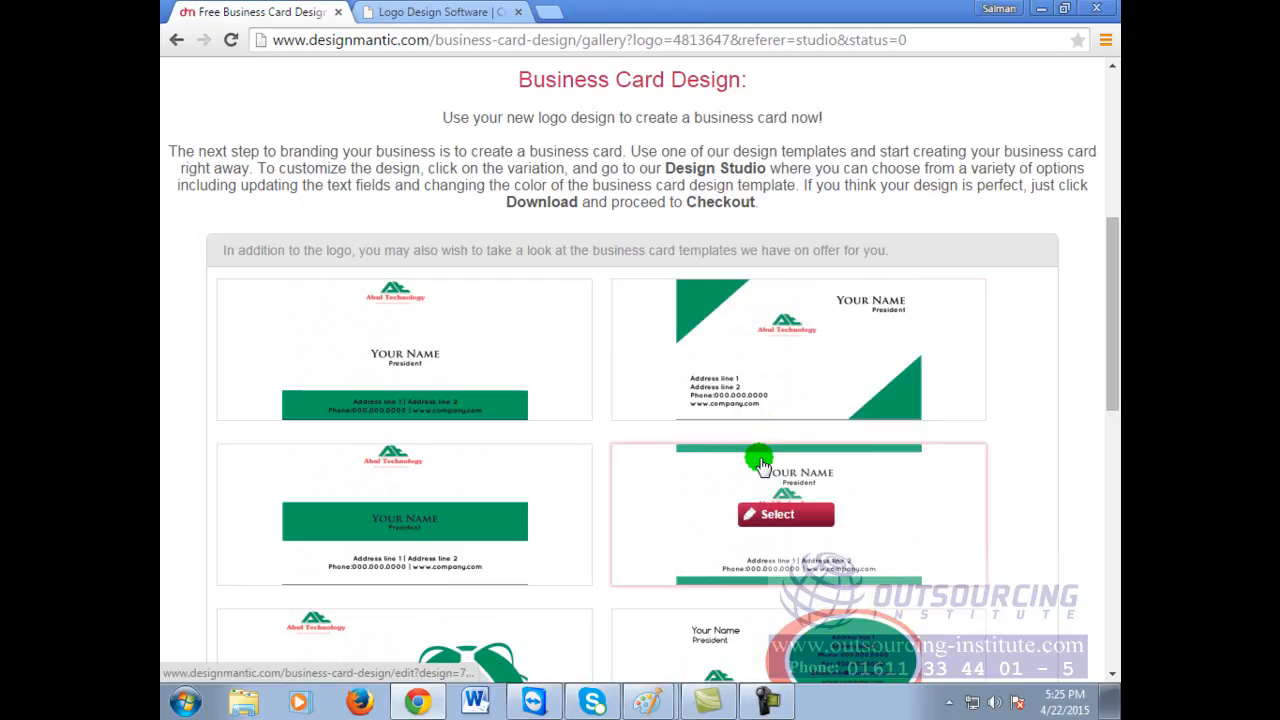
mouse_move(806, 324)
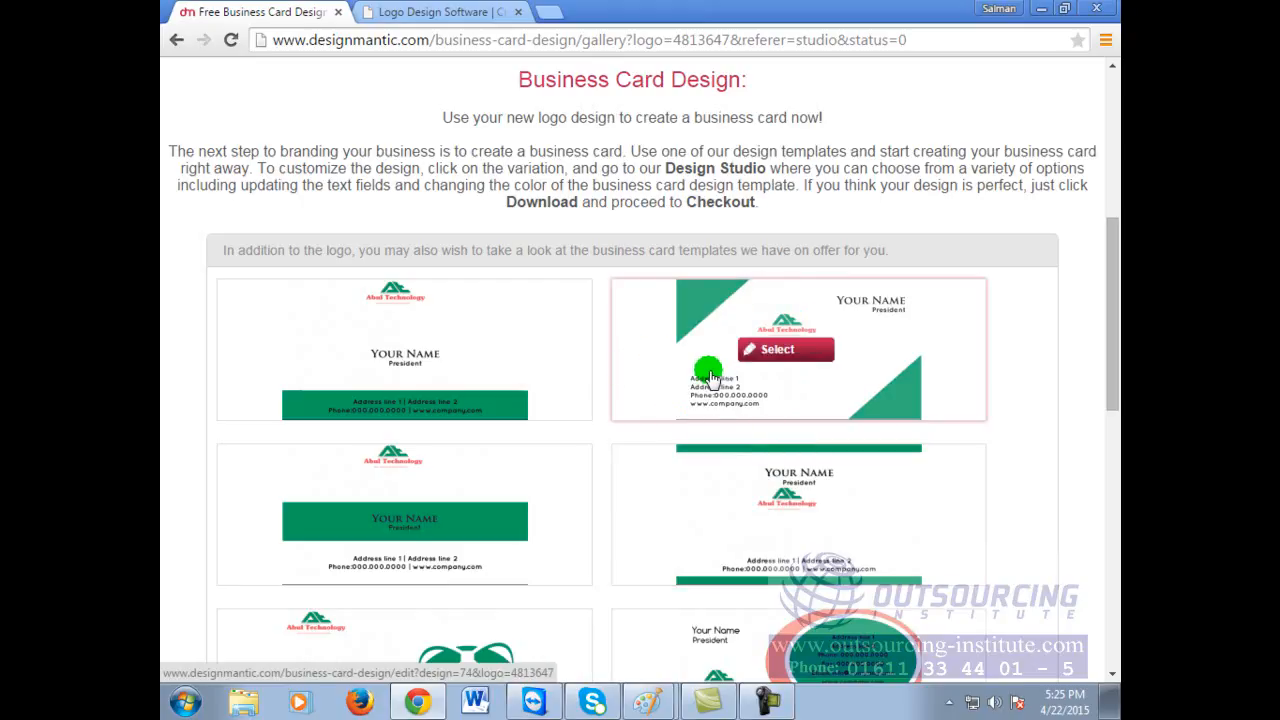
mouse_move(376, 411)
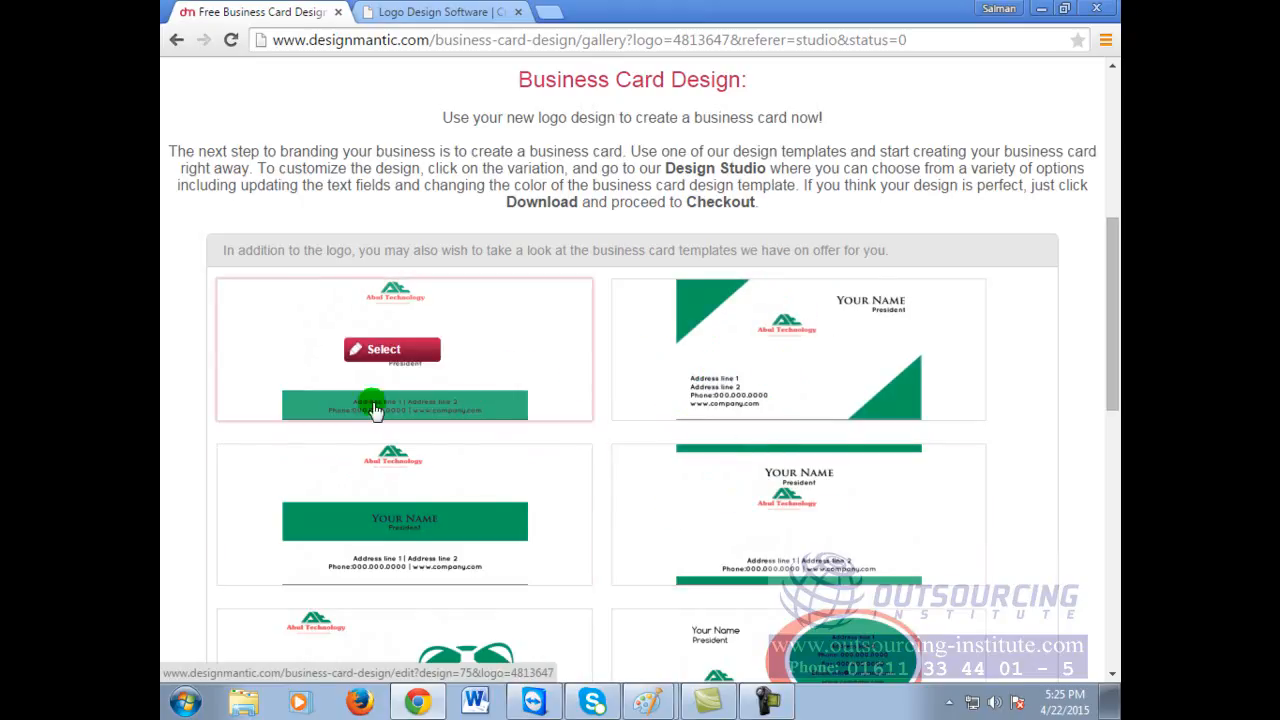
scroll(571, 434, down, 4)
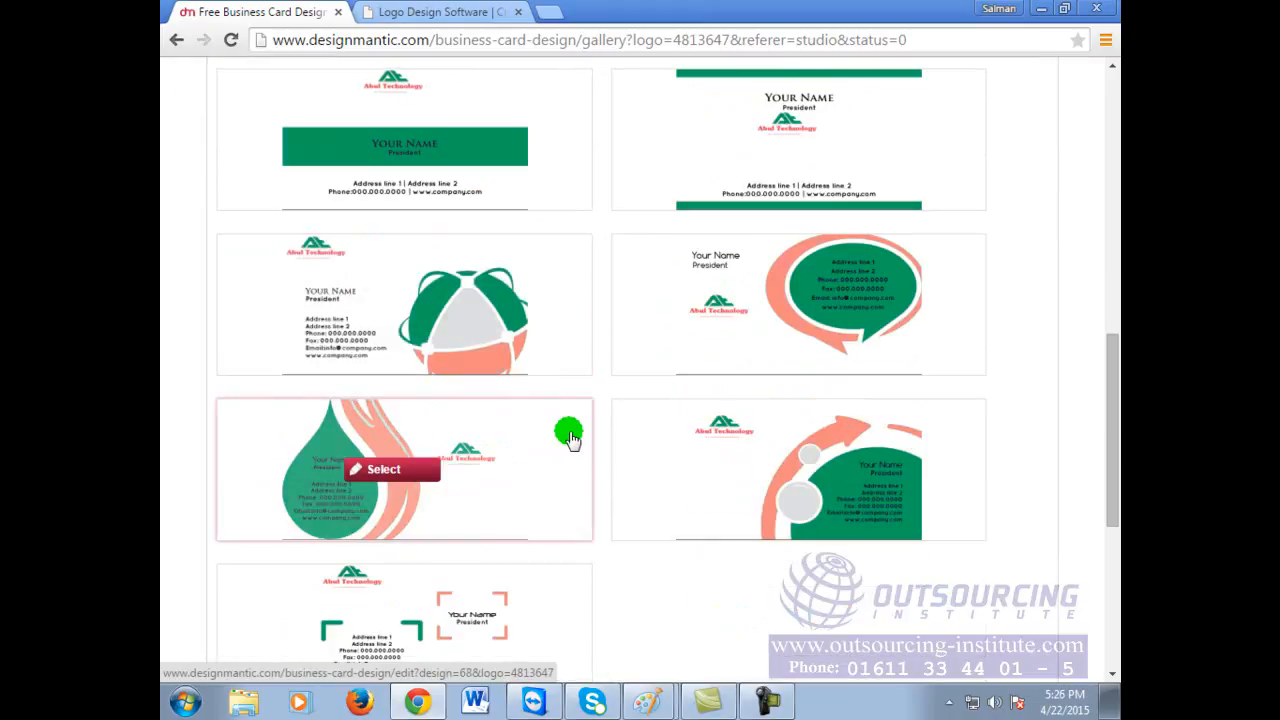
Step: Open the speech-bubble business card template for editing
click(713, 270)
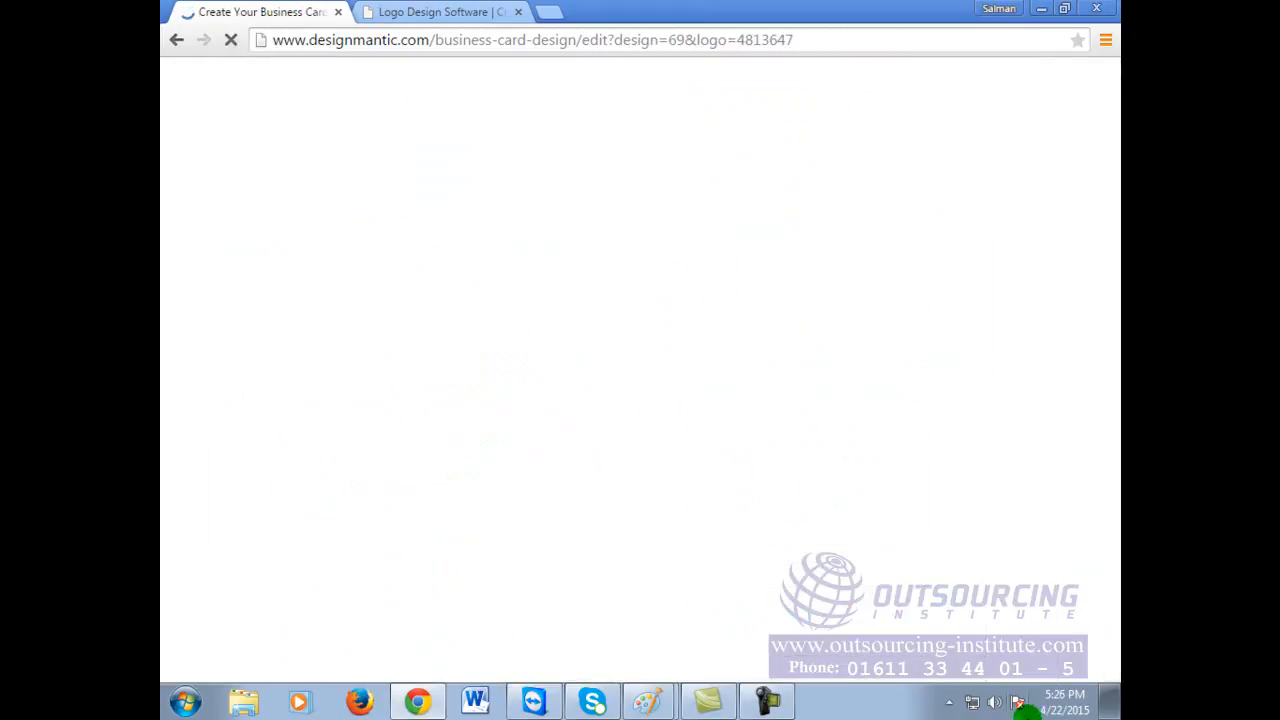
scroll(834, 394, down, 4)
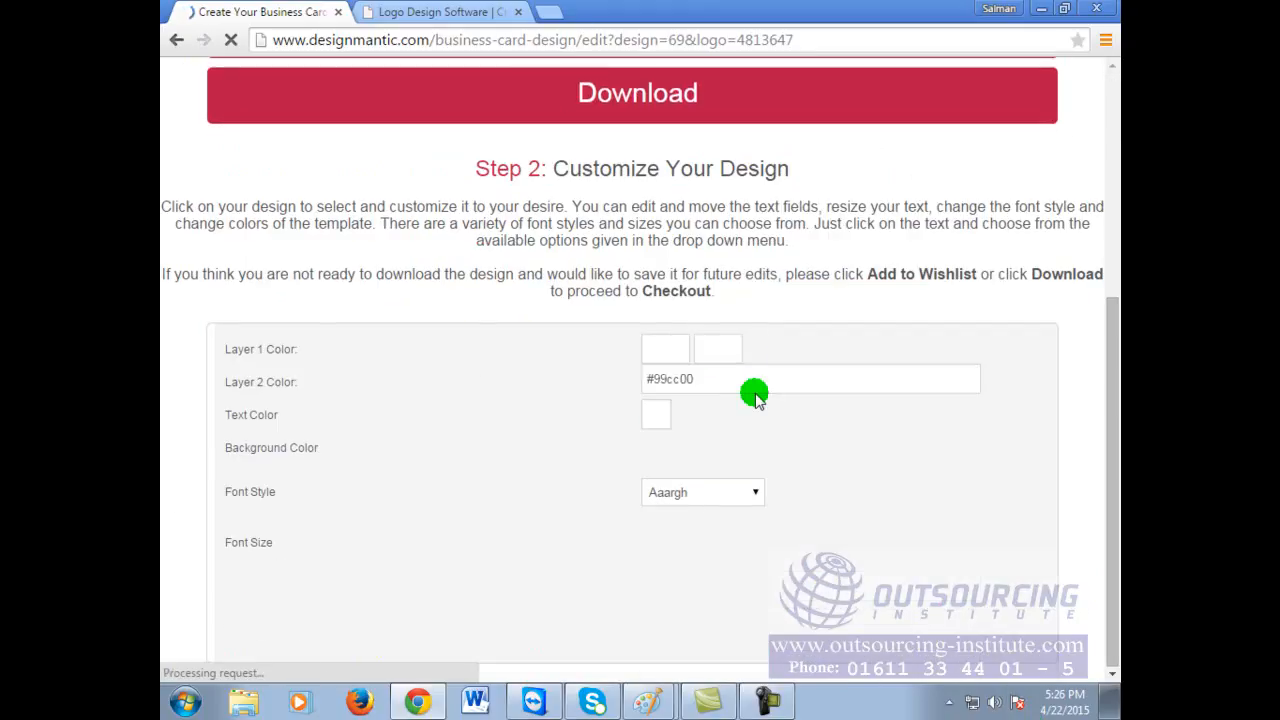
scroll(755, 394, down, 8)
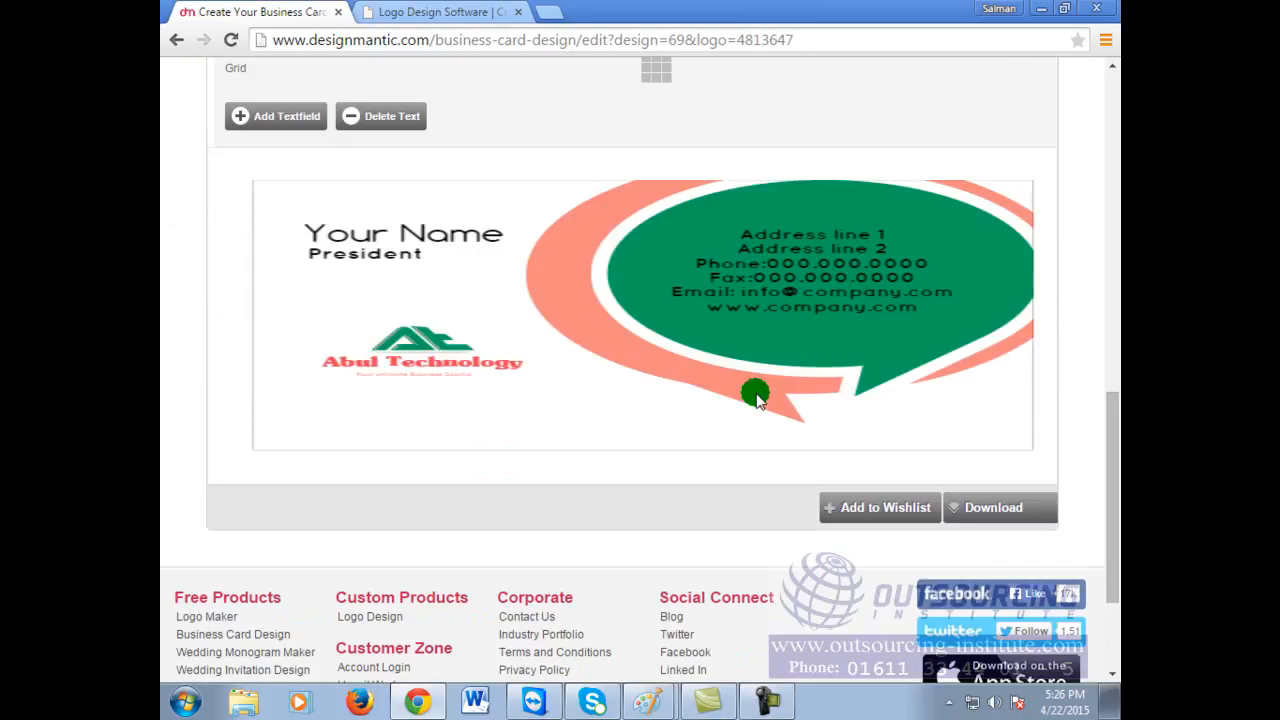
Step: Enlarge the Abul Technology logo on the card and move it further left
click(505, 360)
click(635, 400)
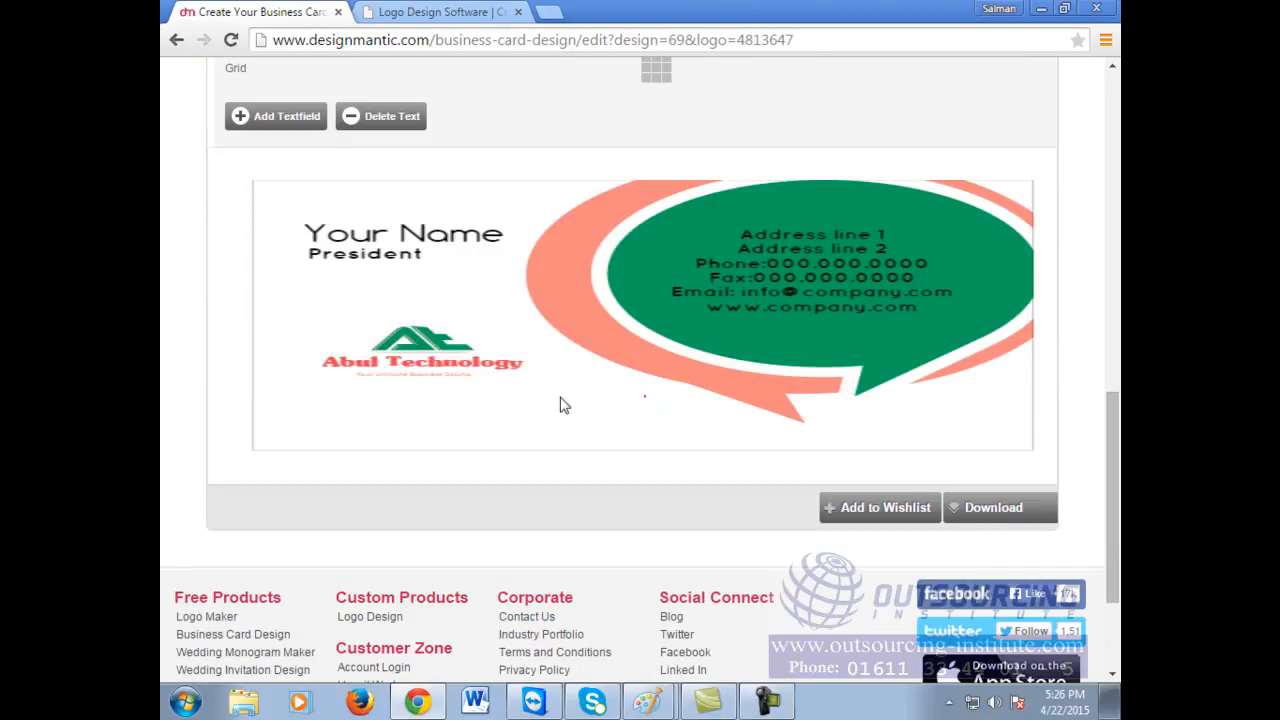
click(505, 375)
drag(522, 378, 647, 477)
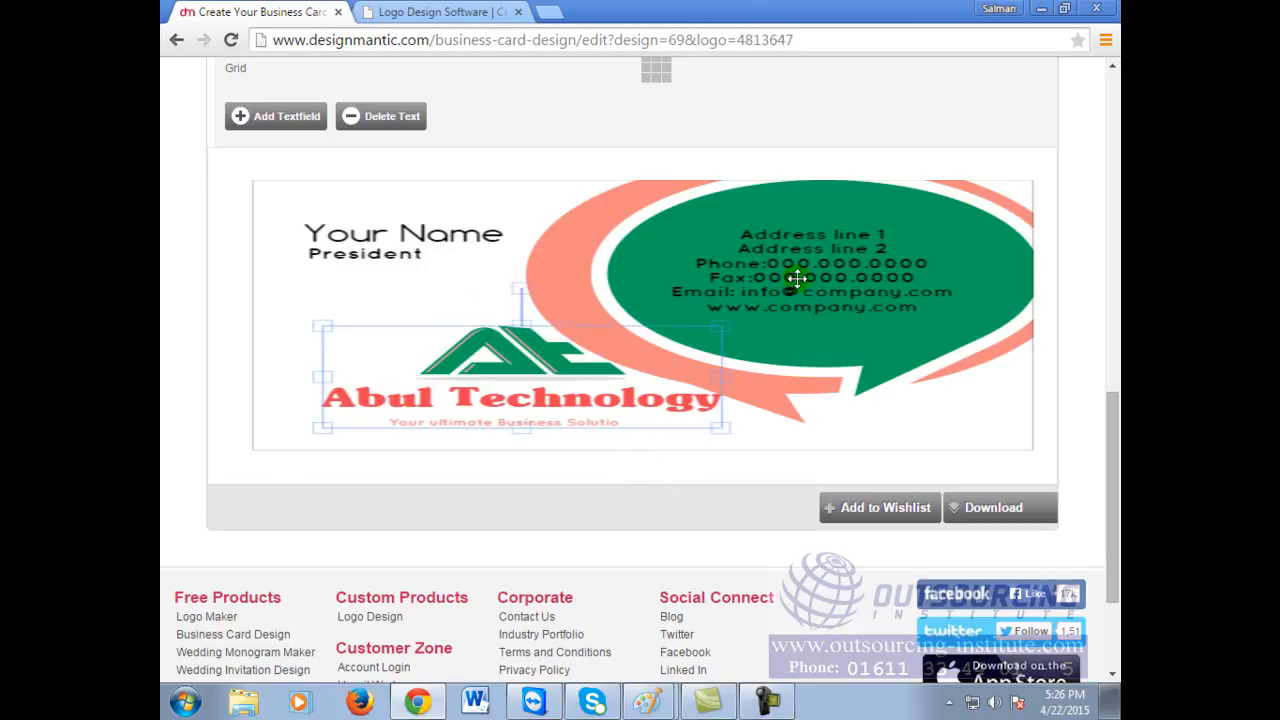
click(795, 278)
drag(537, 446, 459, 425)
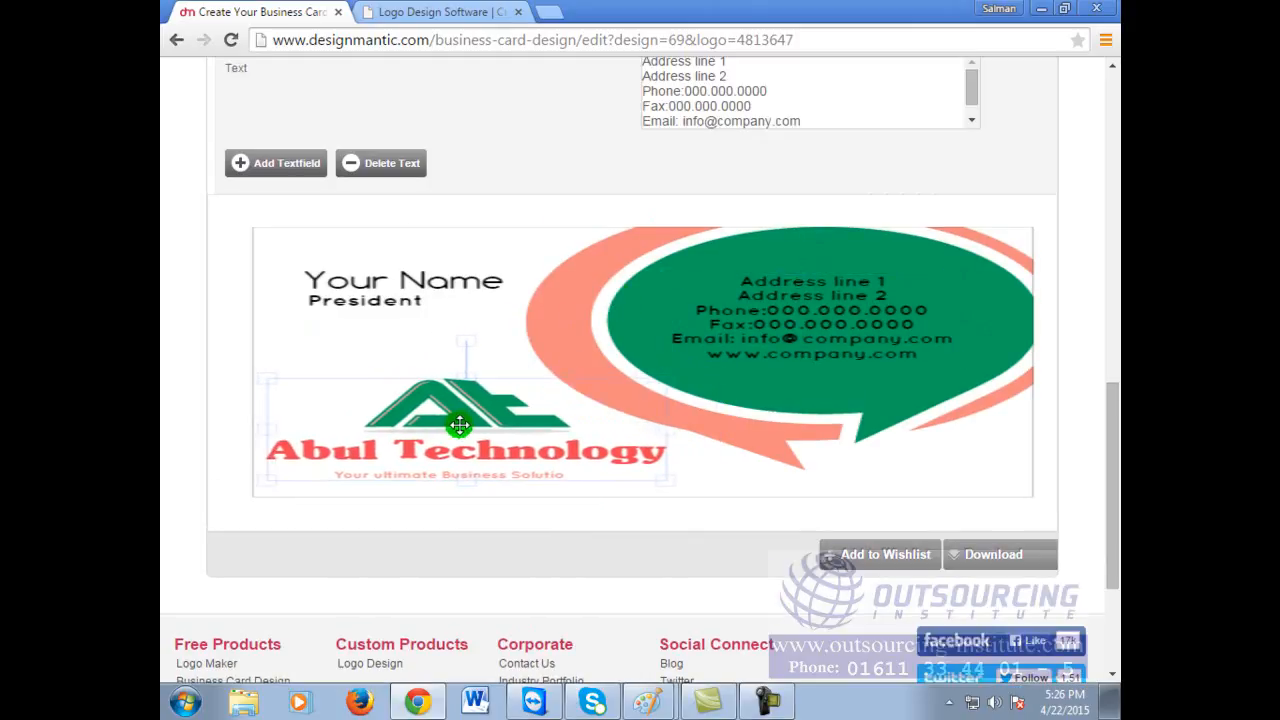
click(728, 273)
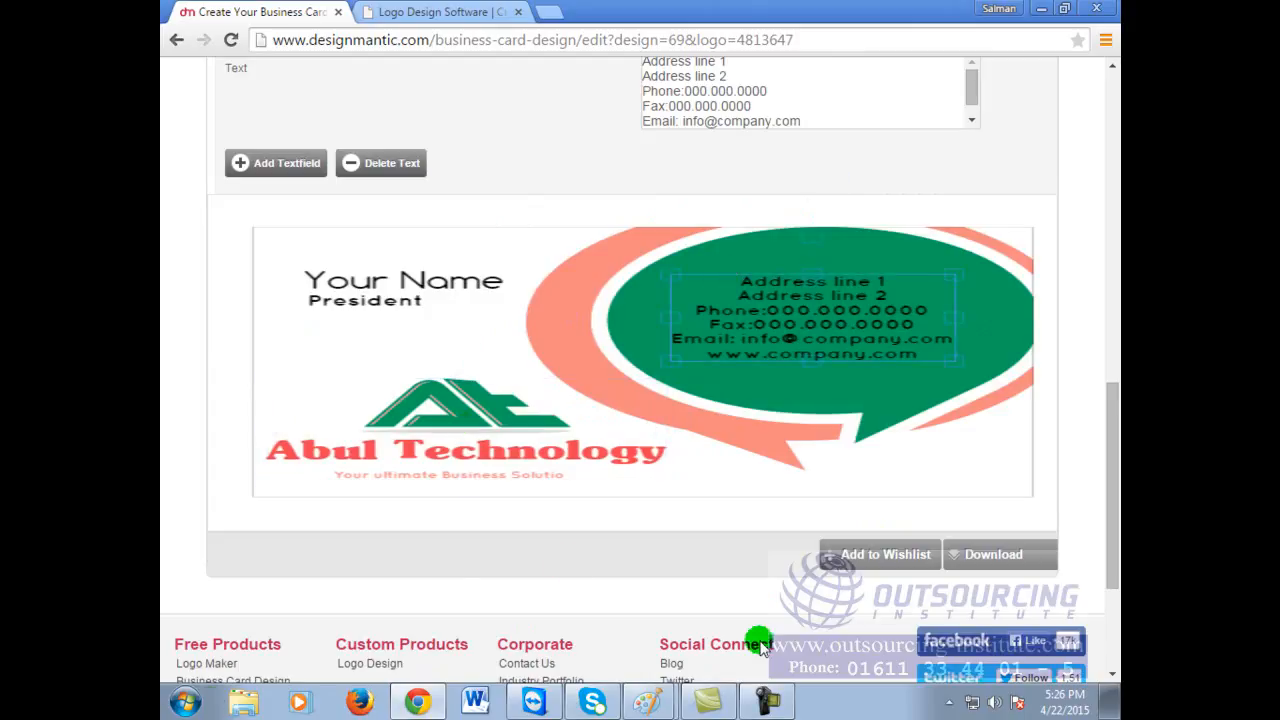
click(185, 703)
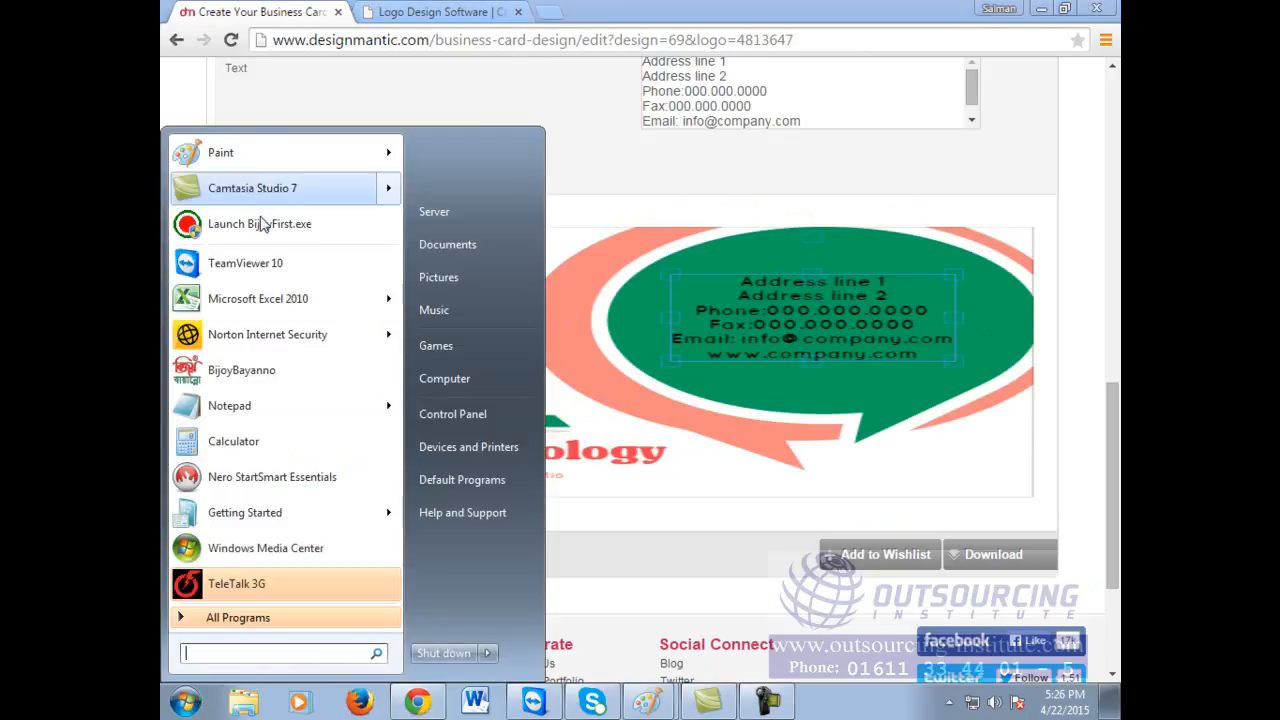
Step: Paste the business card screenshot into Paint and crop it to the 470 × 183 px logo
click(230, 149)
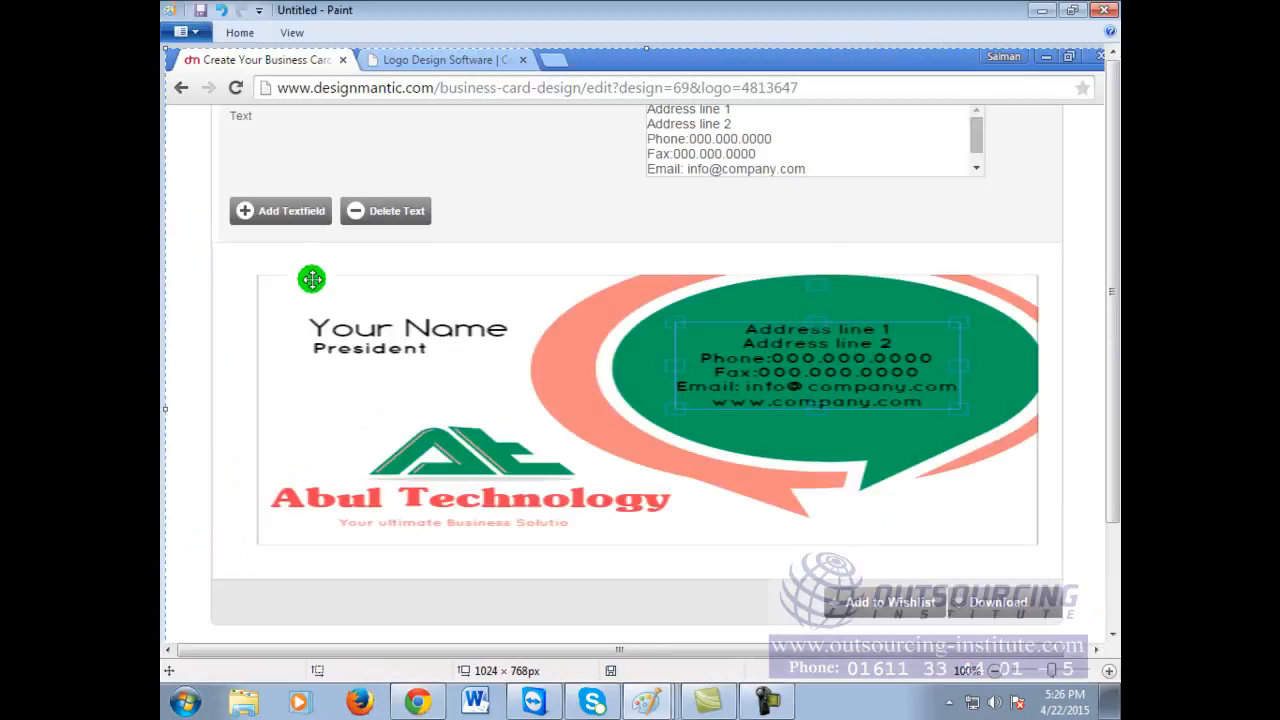
key(ctrl+v)
click(242, 34)
click(282, 58)
mouse_move(257, 378)
mouse_down()
mouse_move(300, 563)
mouse_move(697, 549)
mouse_up()
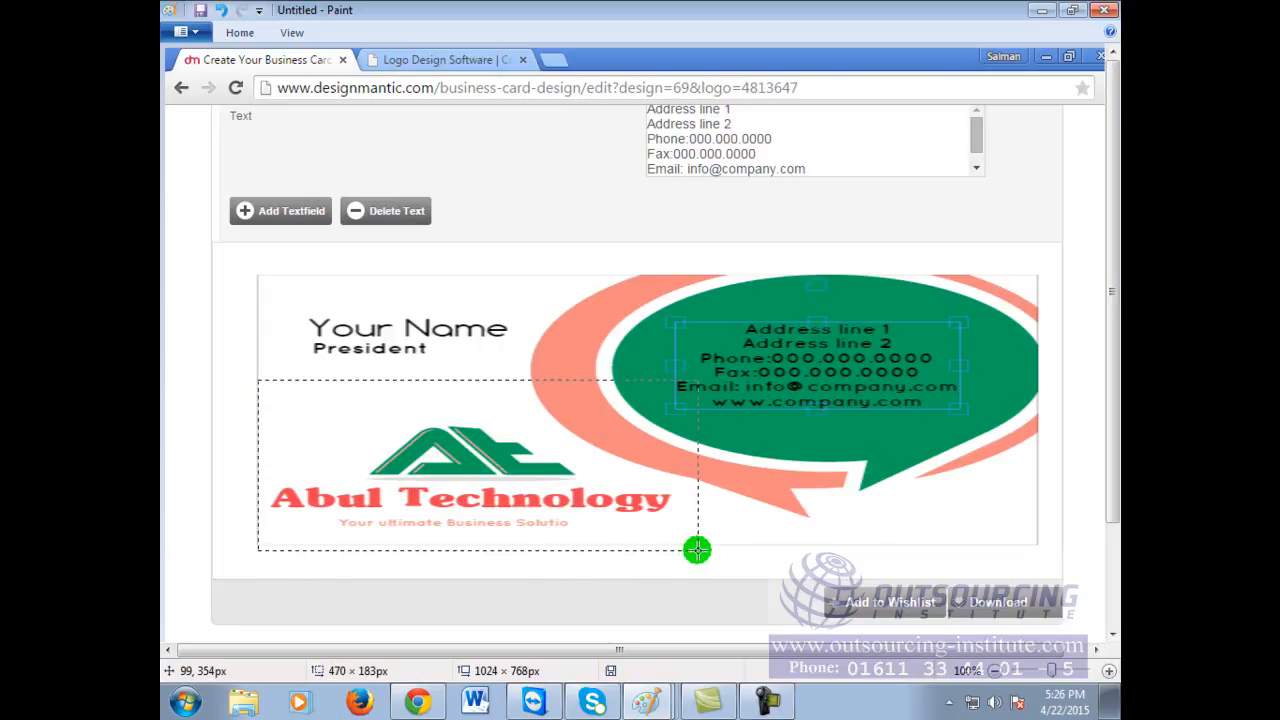
right_click(588, 413)
click(624, 487)
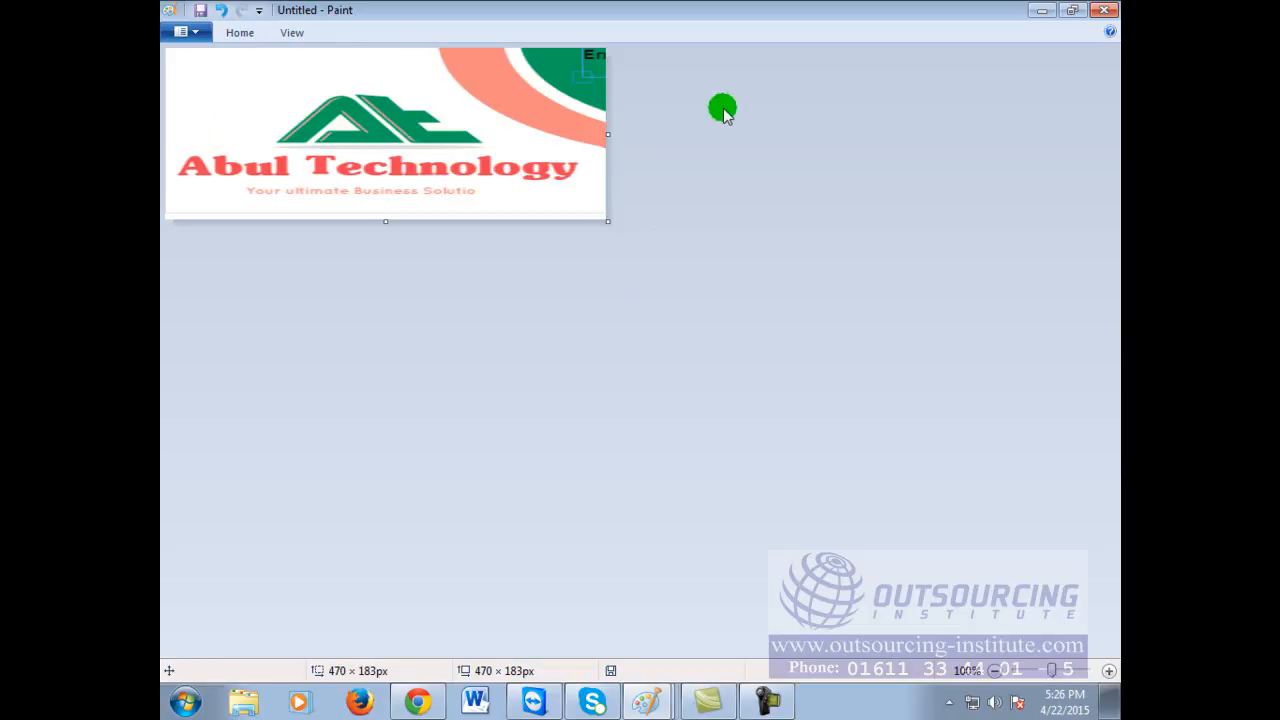
click(710, 279)
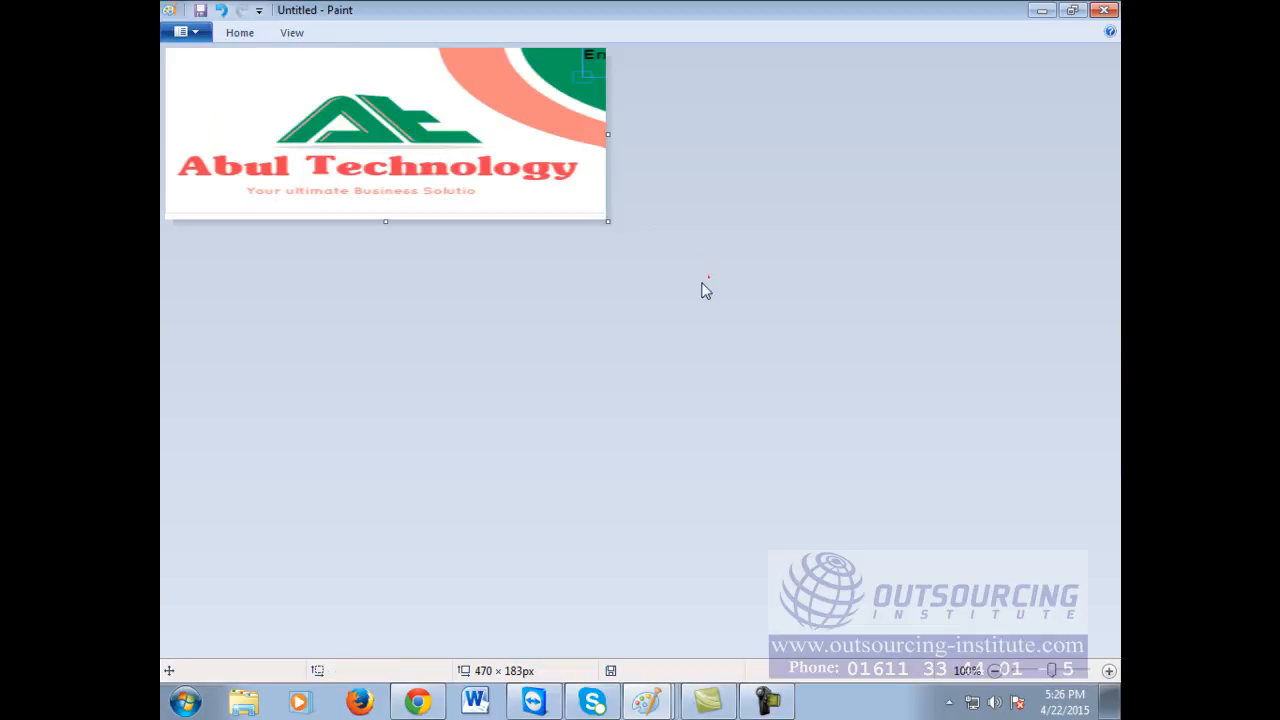
Step: Save the cropped image as 'Abul Technology Logo' PNG and close Paint
click(186, 34)
click(221, 149)
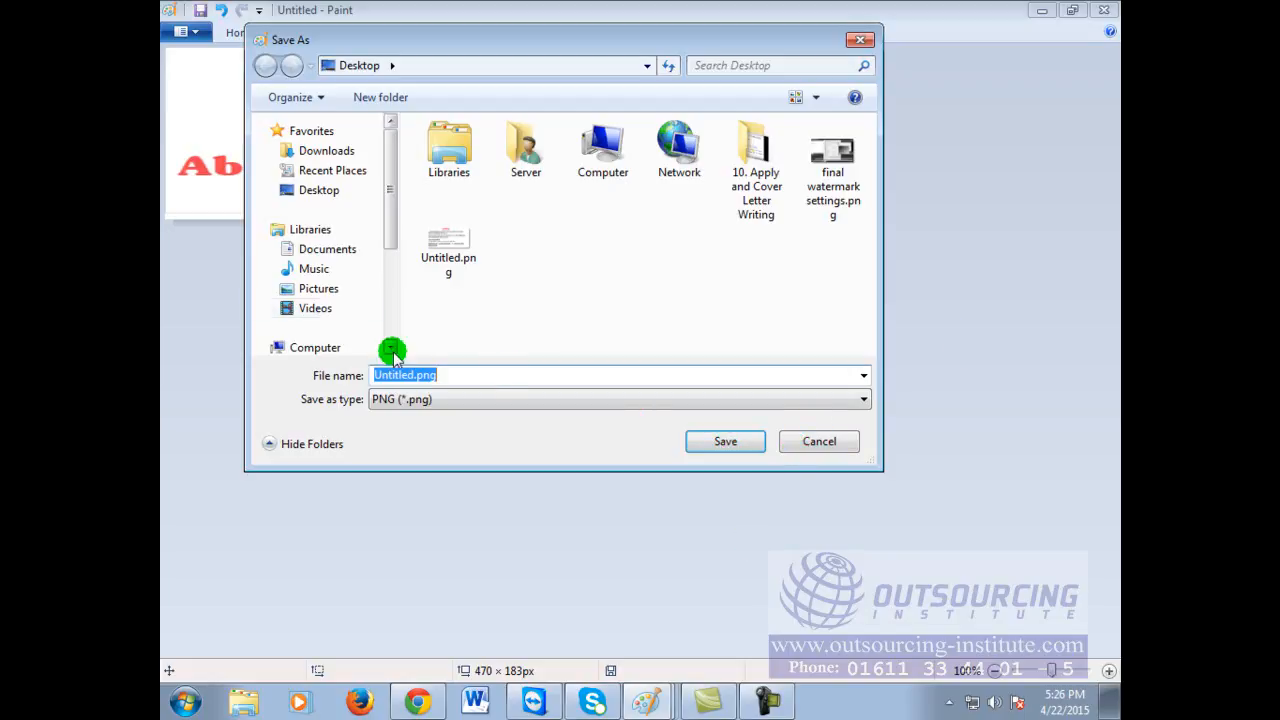
click(304, 309)
click(307, 288)
click(314, 272)
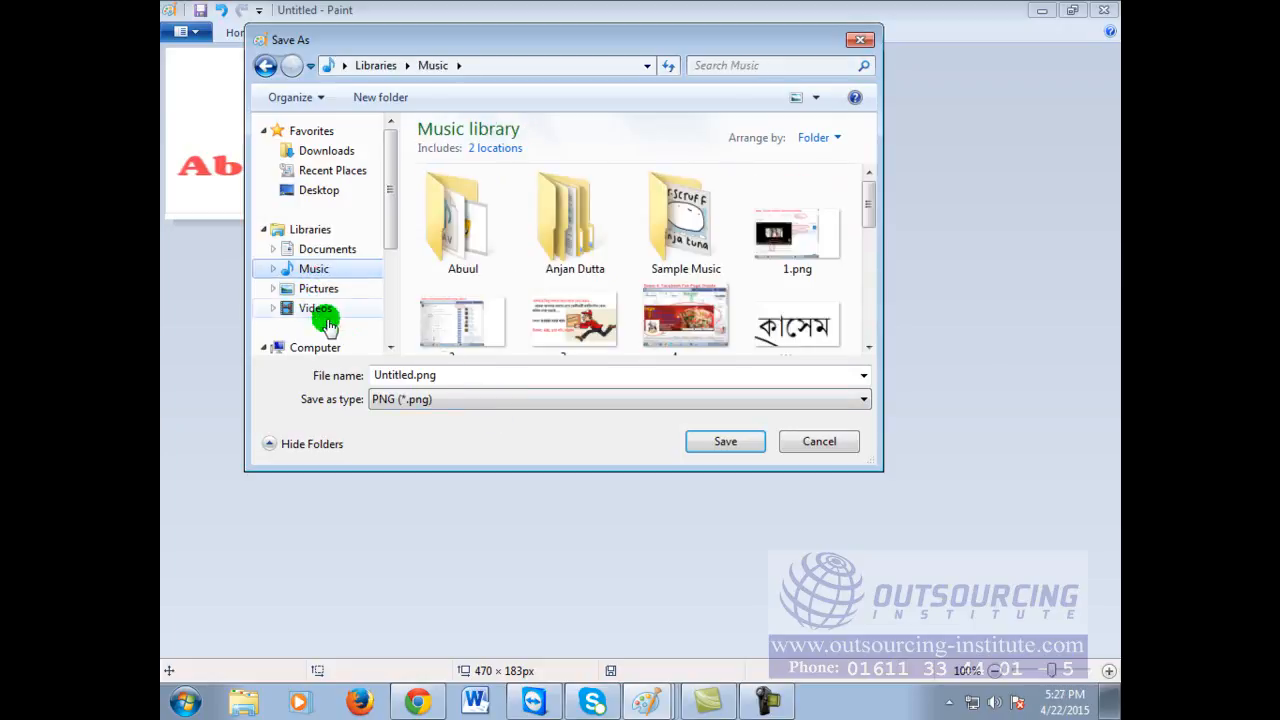
click(306, 309)
double_click(444, 375)
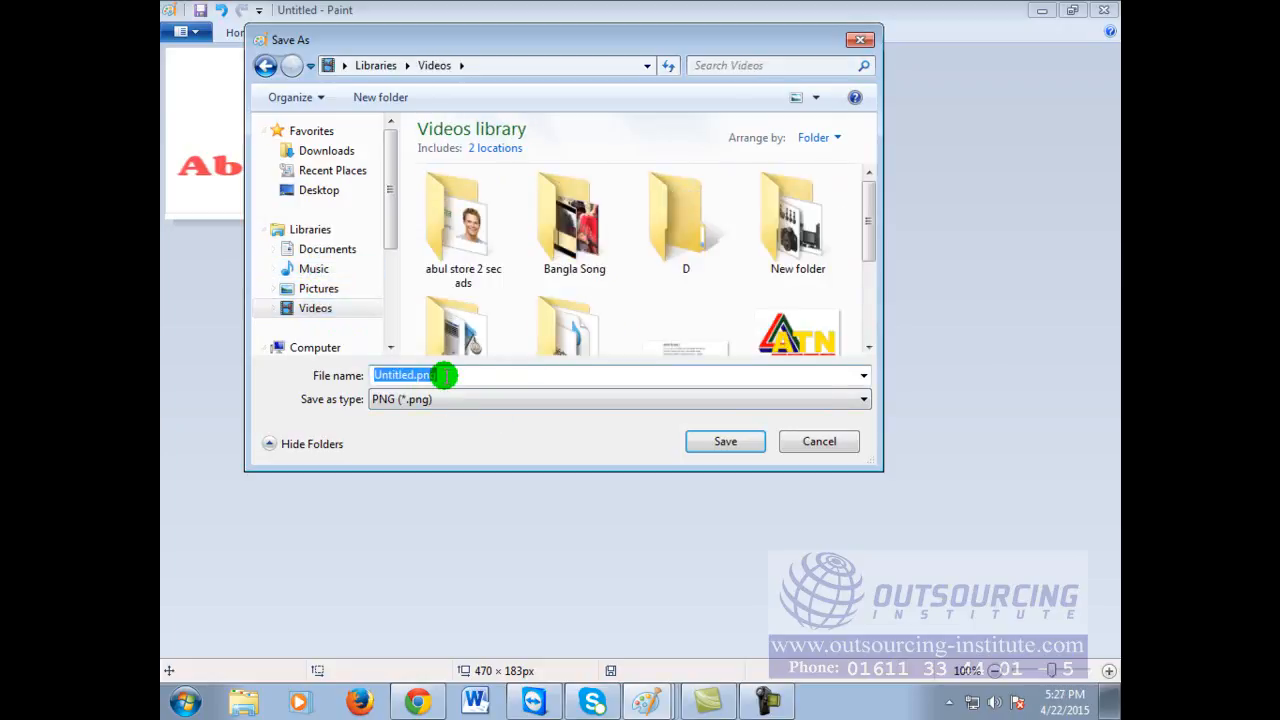
text(Abul )
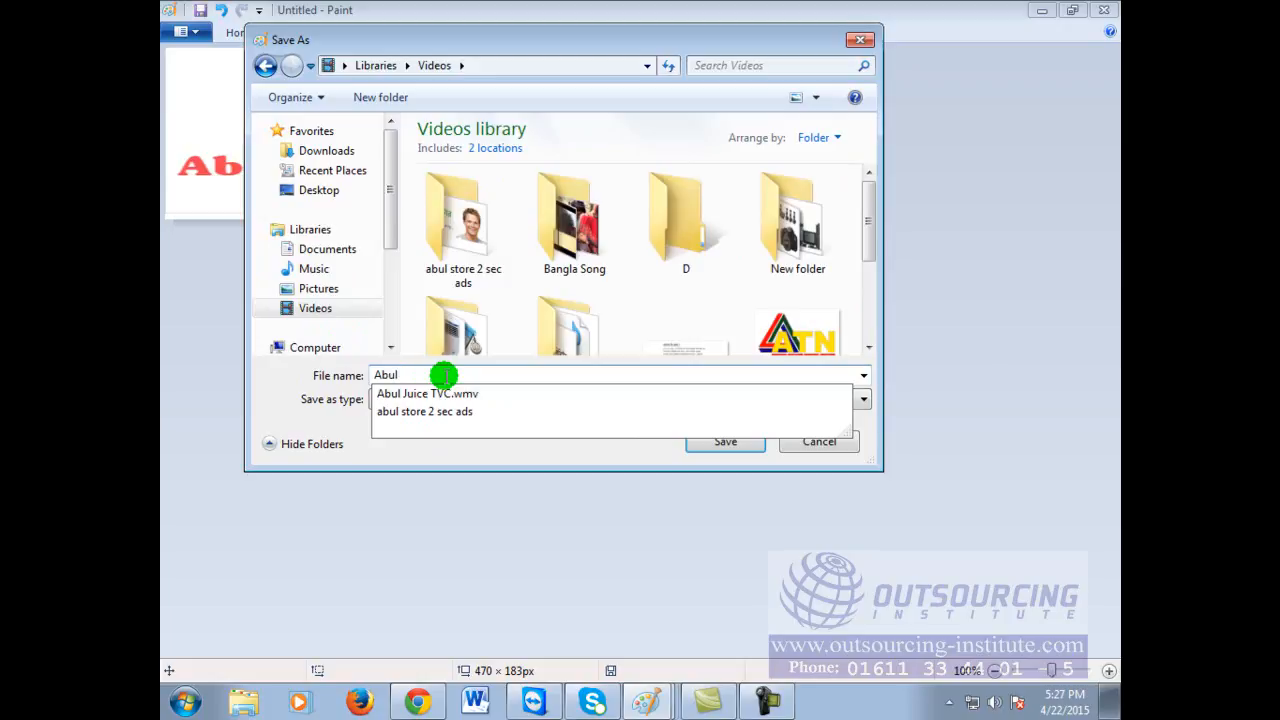
text(Technology Logo)
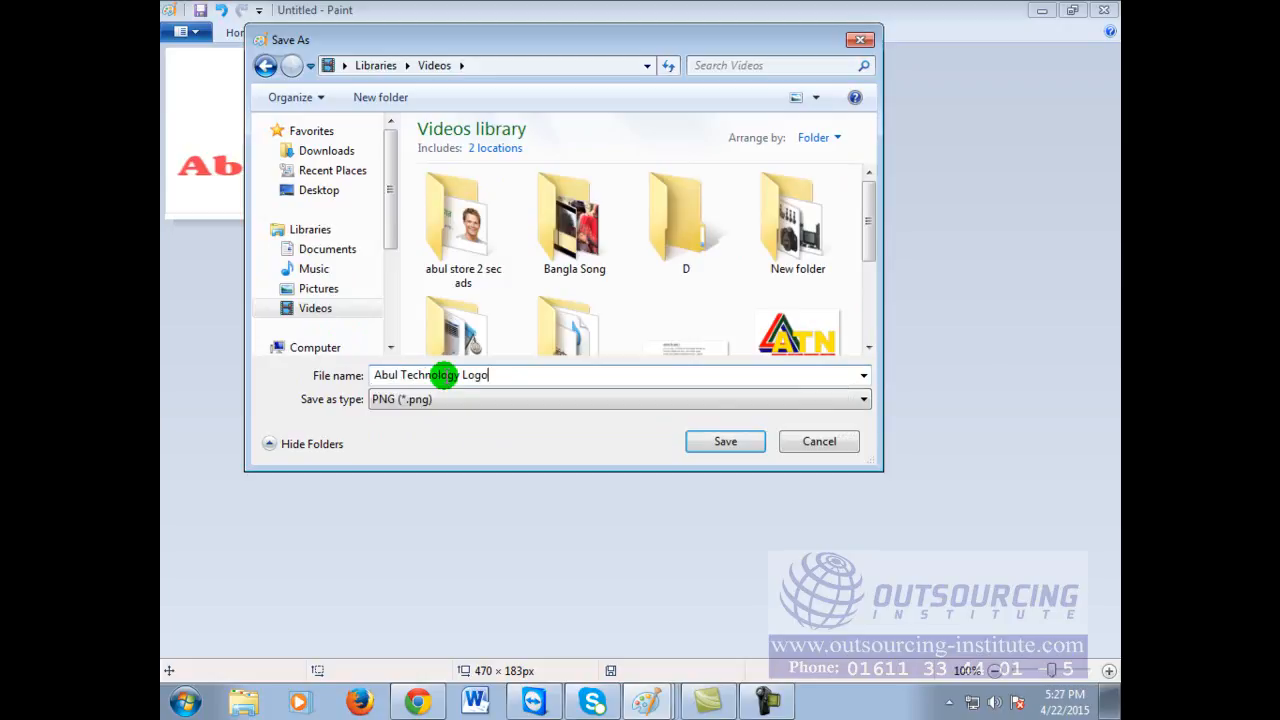
key(Return)
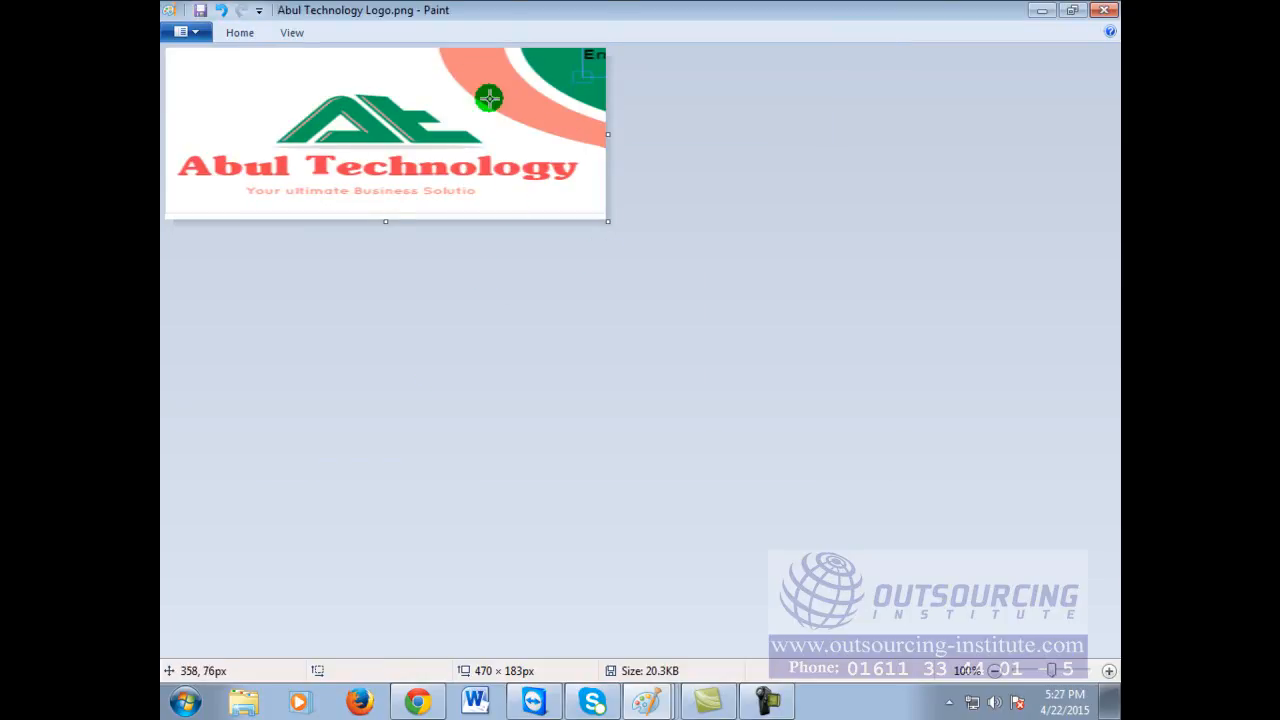
click(1103, 10)
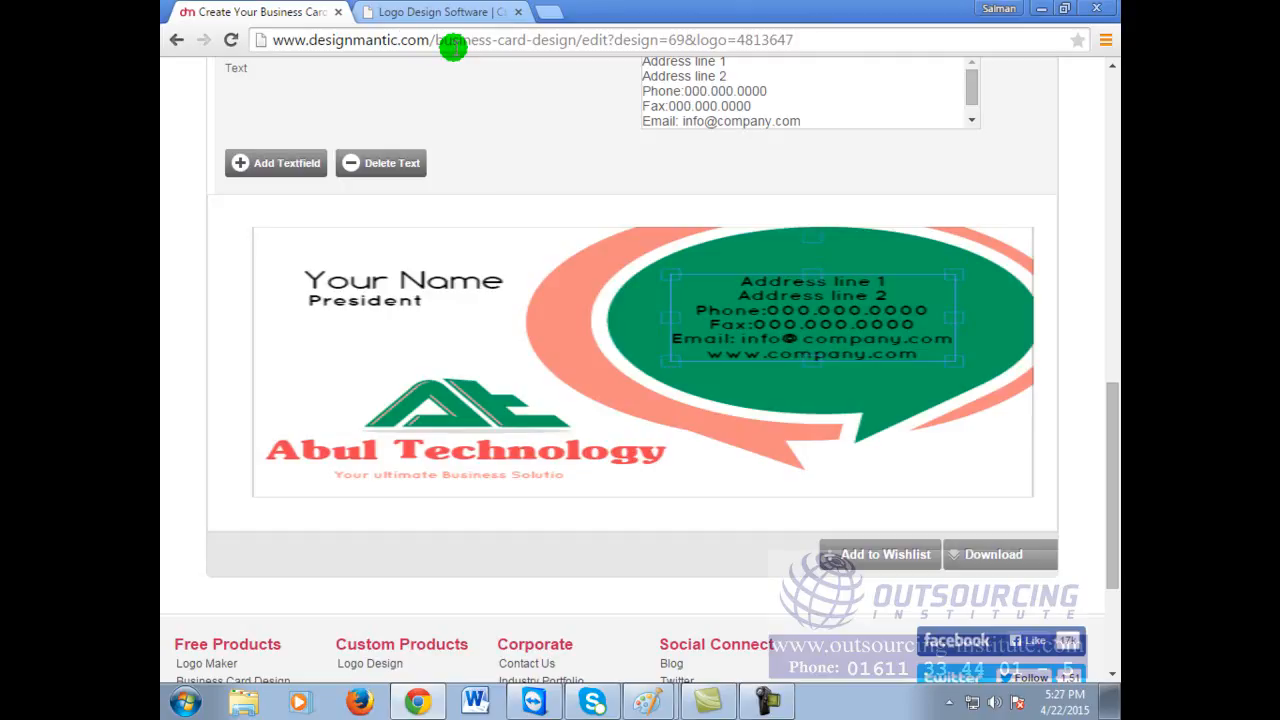
Step: Switch to the LogoMaker tab, then bring the Paint sketch of services back to the front
click(410, 11)
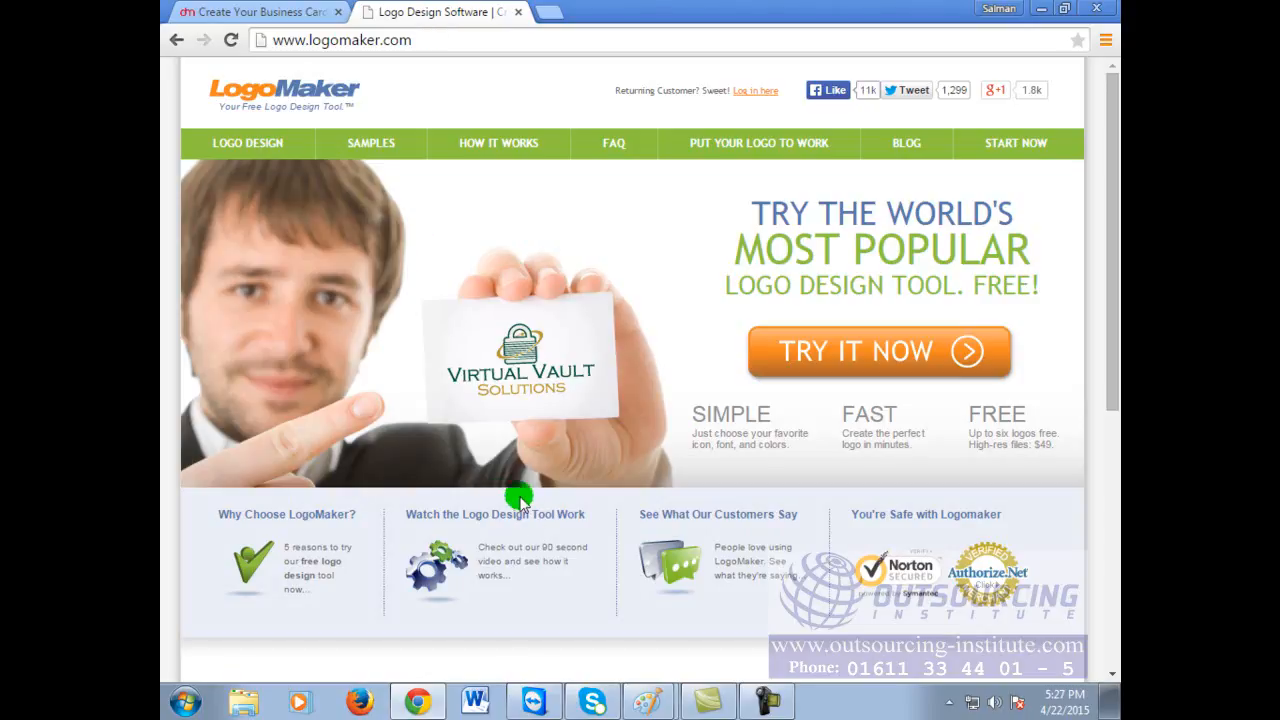
click(648, 701)
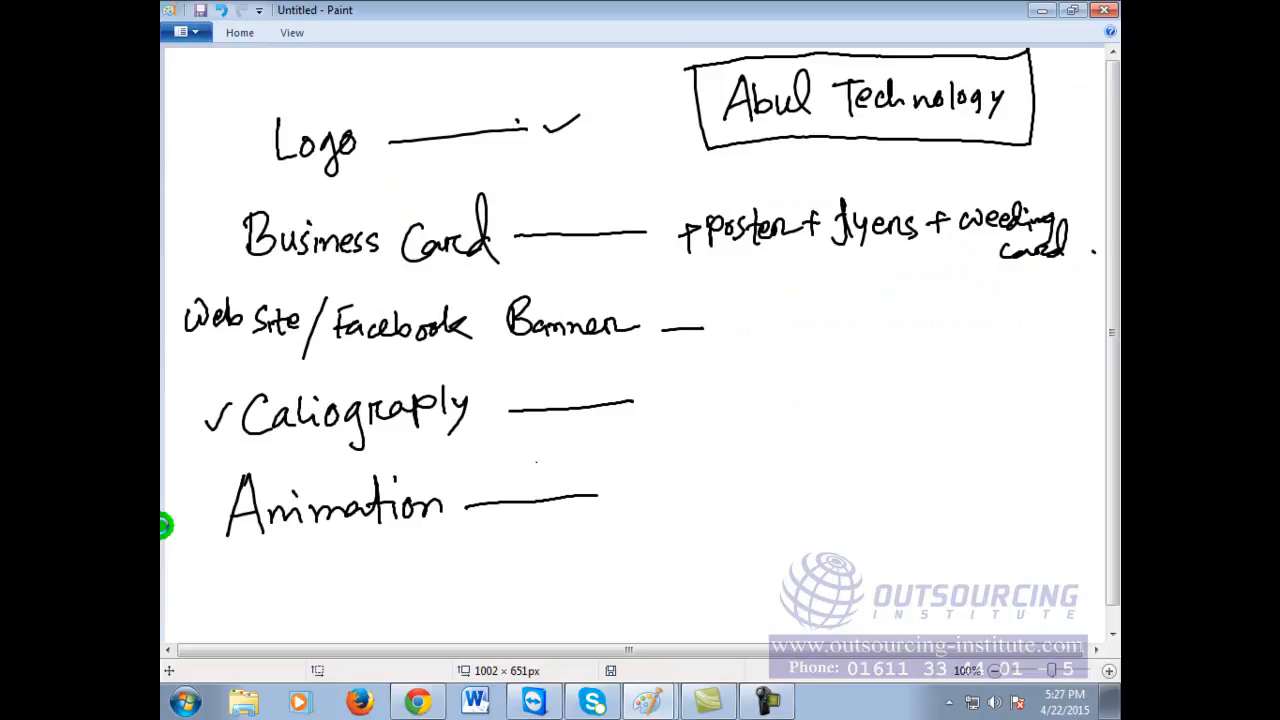
Step: Handwrite 'Signboard' after the Caliograply line in Paint, then bring Chrome back to the front
click(660, 393)
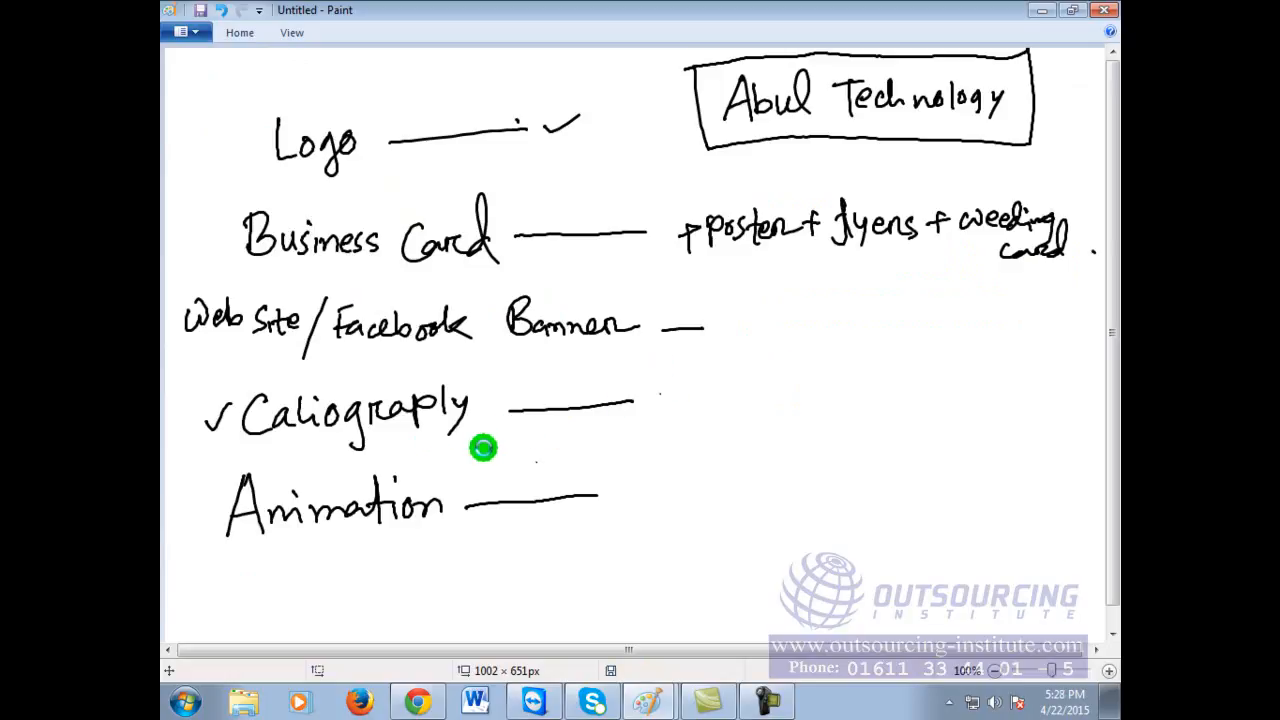
drag(660, 394, 658, 417)
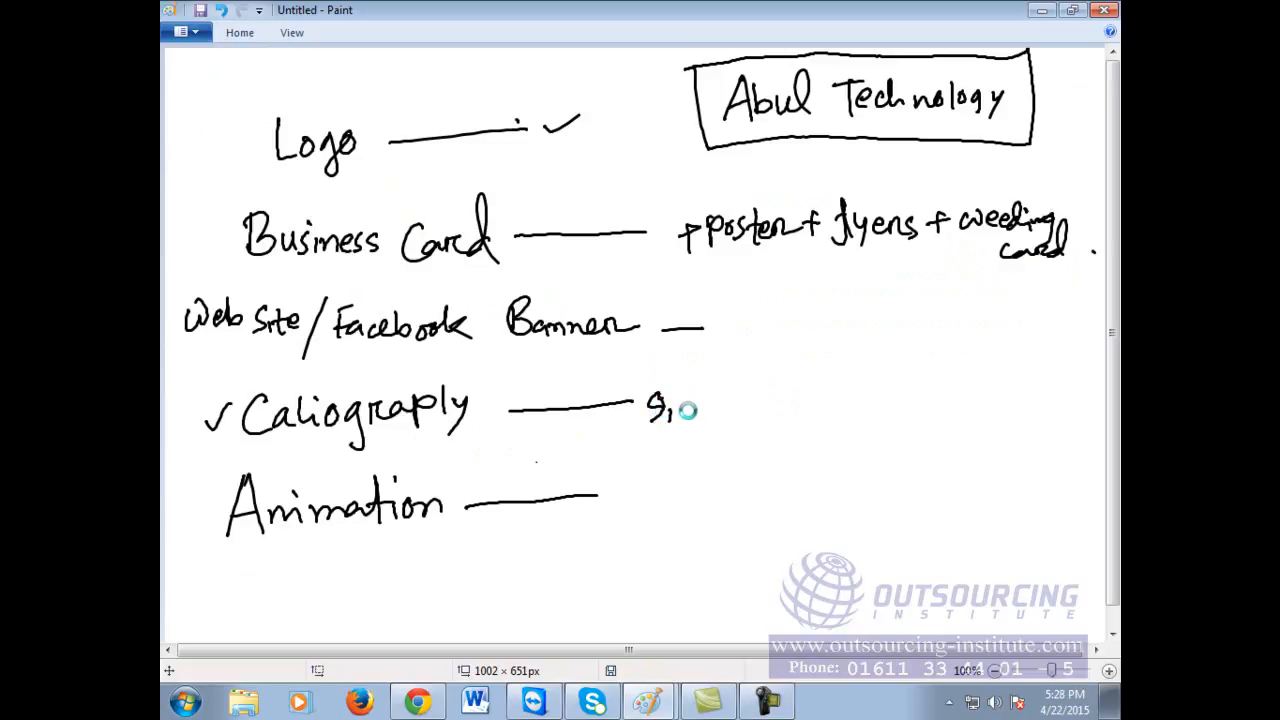
mouse_move(748, 421)
mouse_down()
mouse_move(771, 409)
mouse_move(805, 424)
mouse_up()
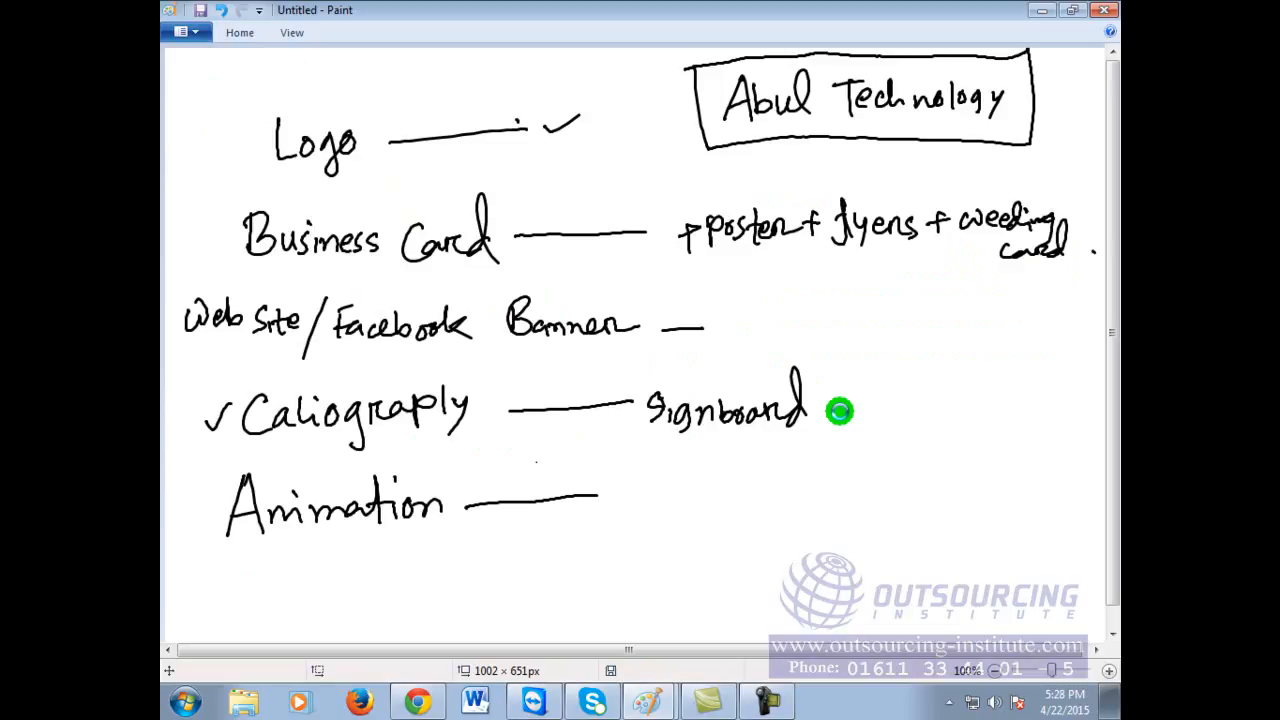
click(425, 704)
Step: Load the Google home page by entering 'go' in the address bar
click(473, 41)
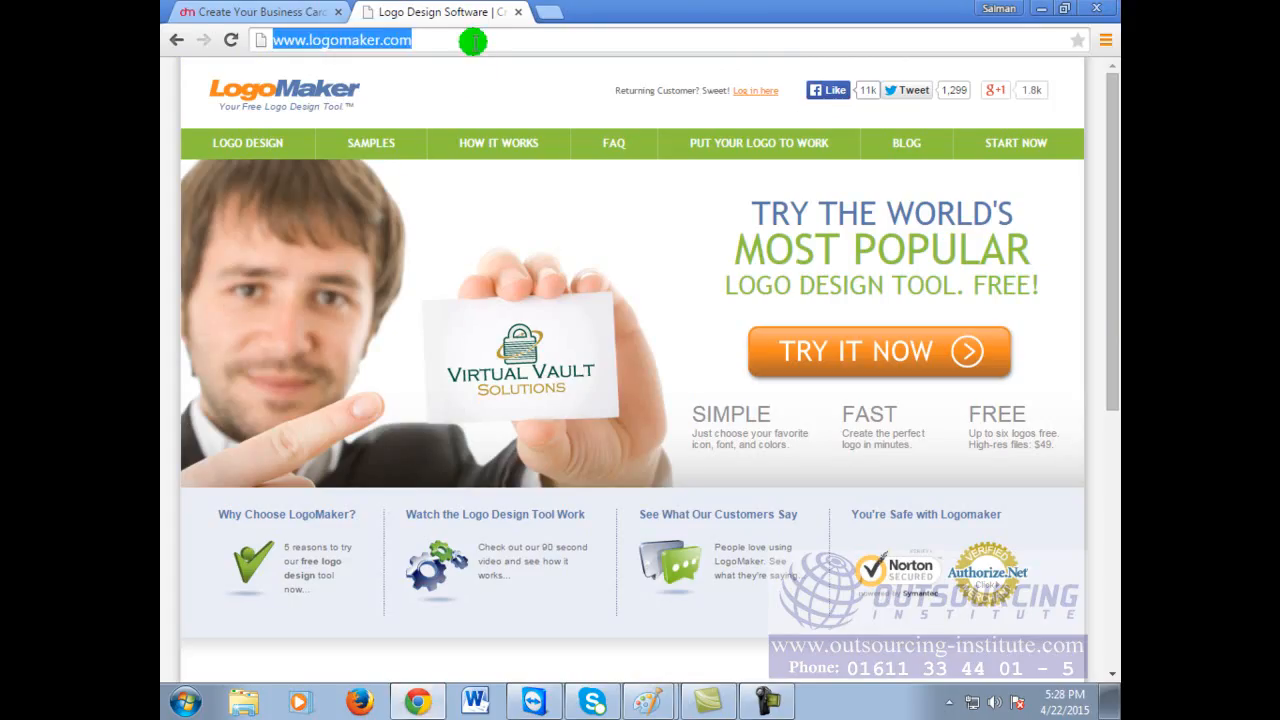
text(go)
key(Return)
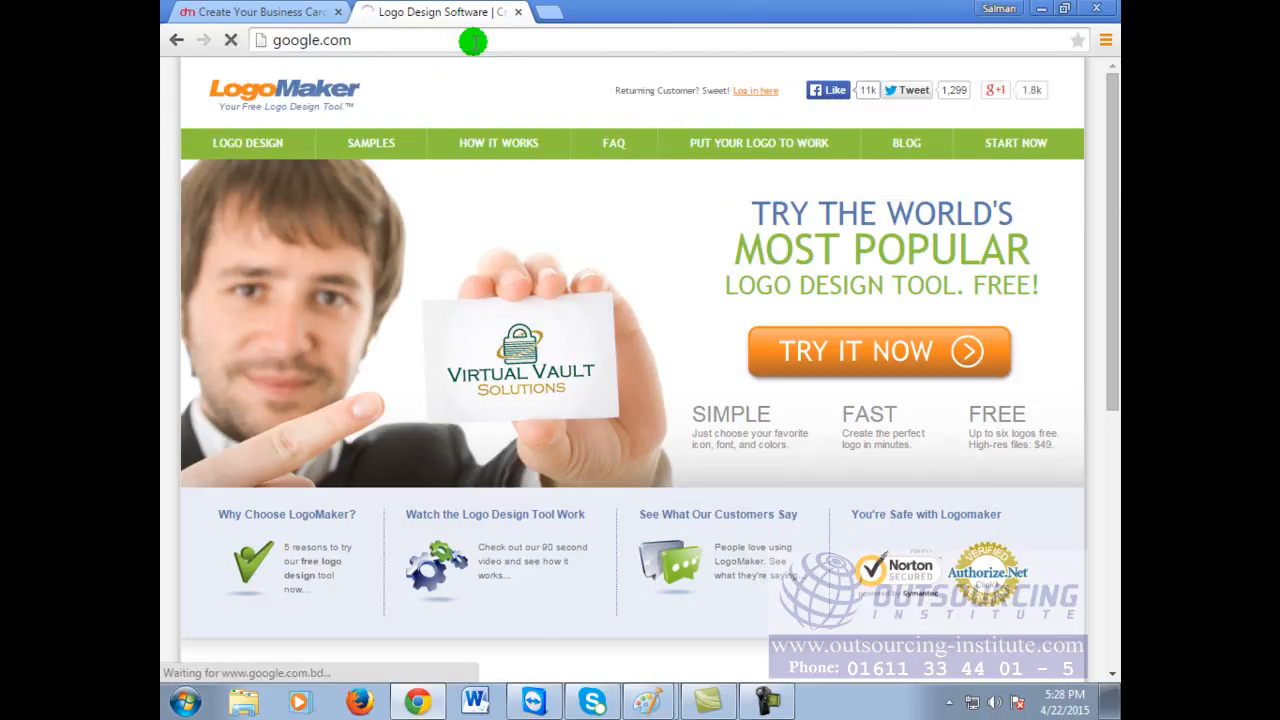
Step: Search Google for 'online caliography creator'
click(571, 366)
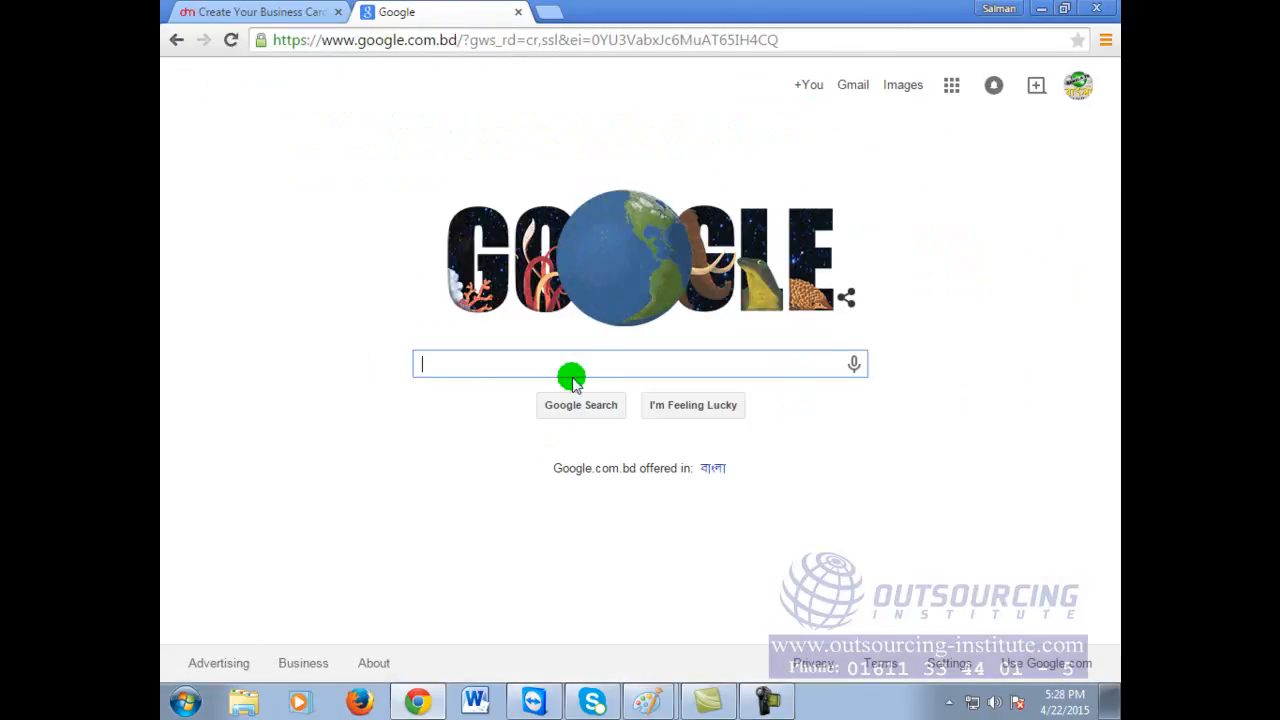
click(572, 360)
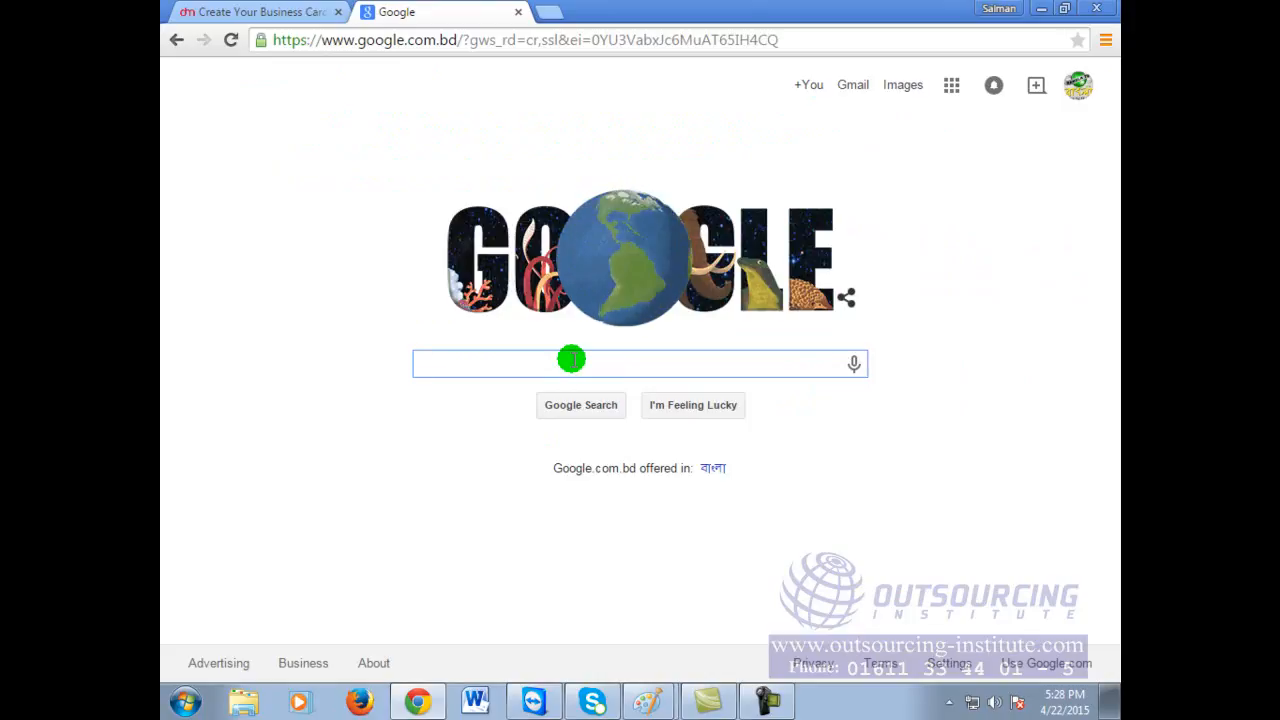
text(online )
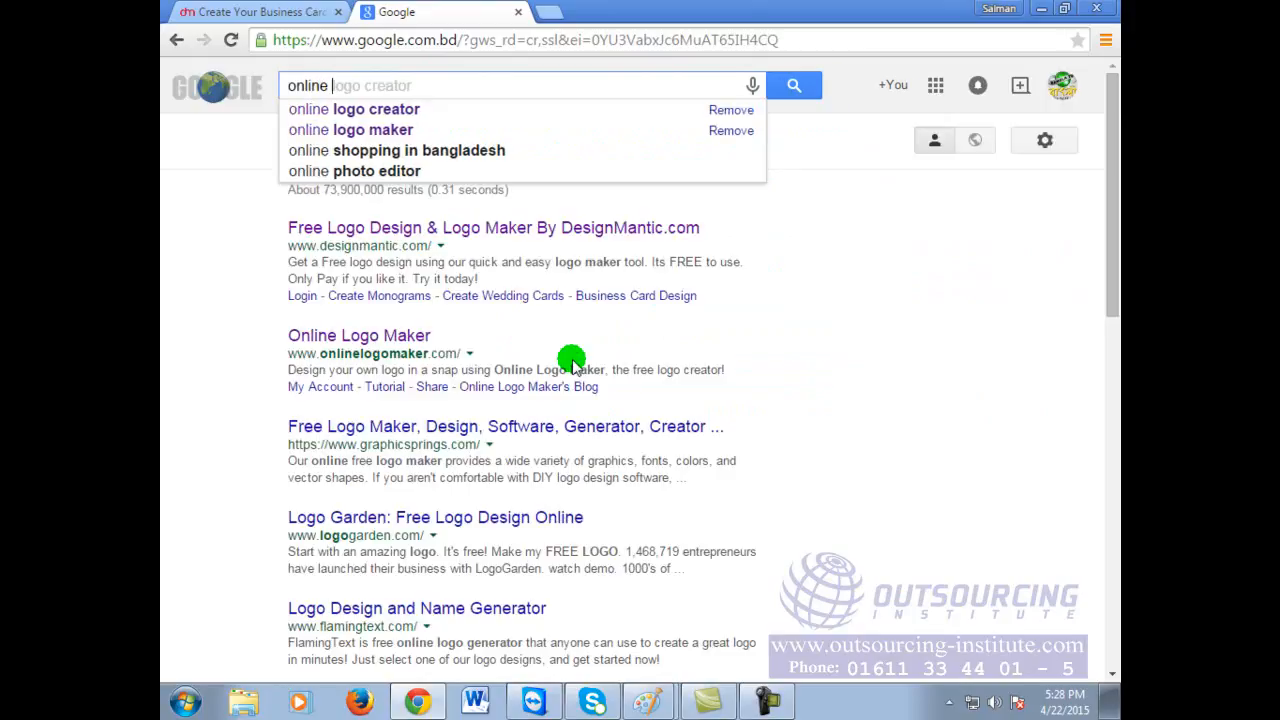
text(c all)
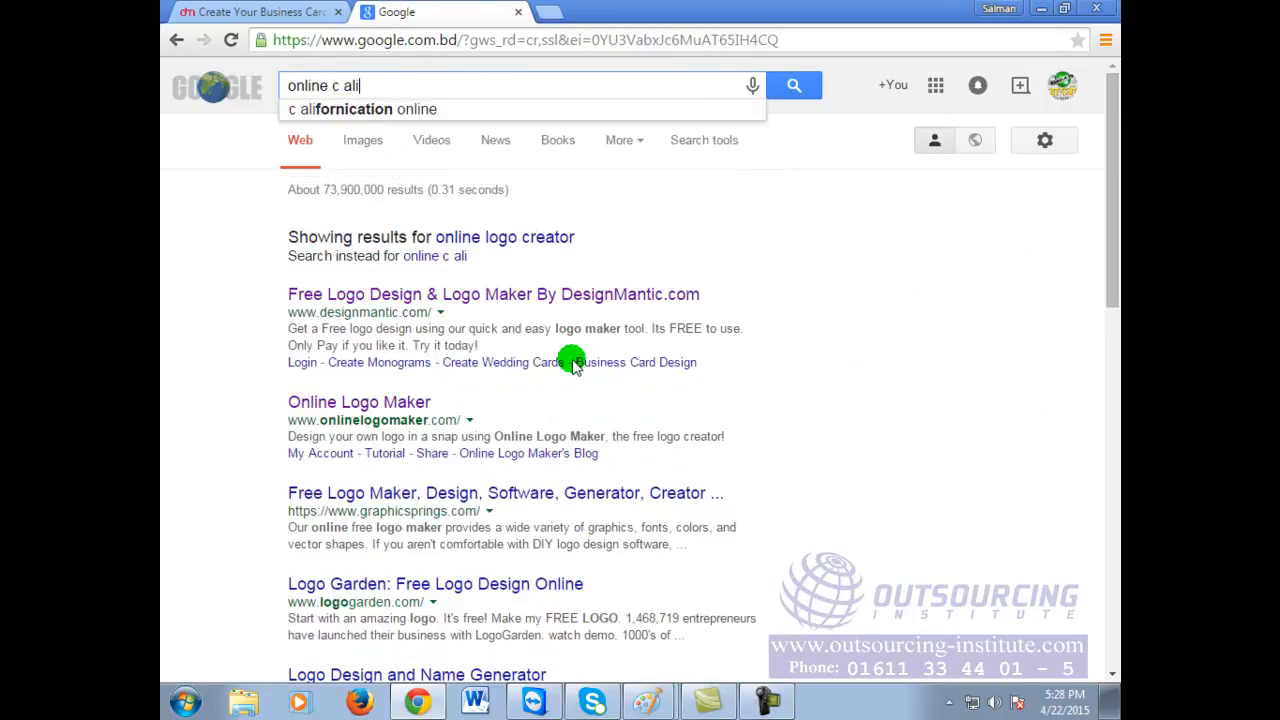
key(BackSpace)
key(BackSpace)
key(BackSpace)
key(BackSpace)
text(alio)
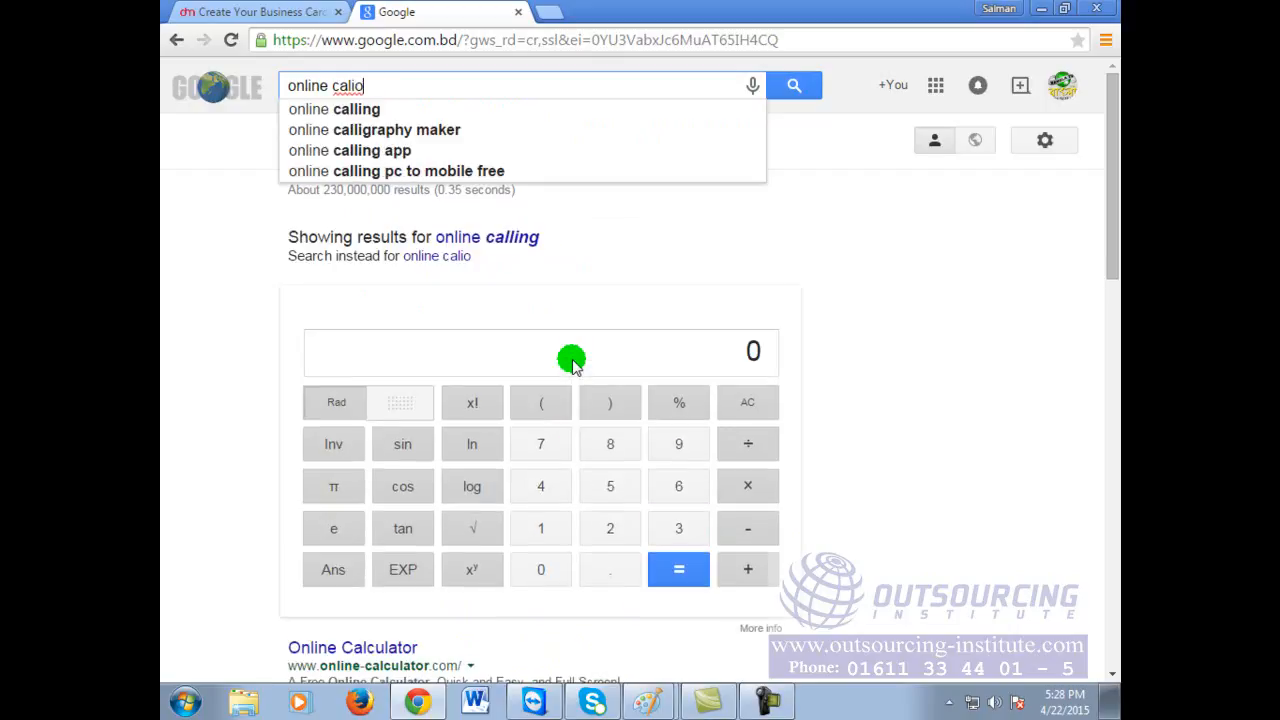
text(graphy cret)
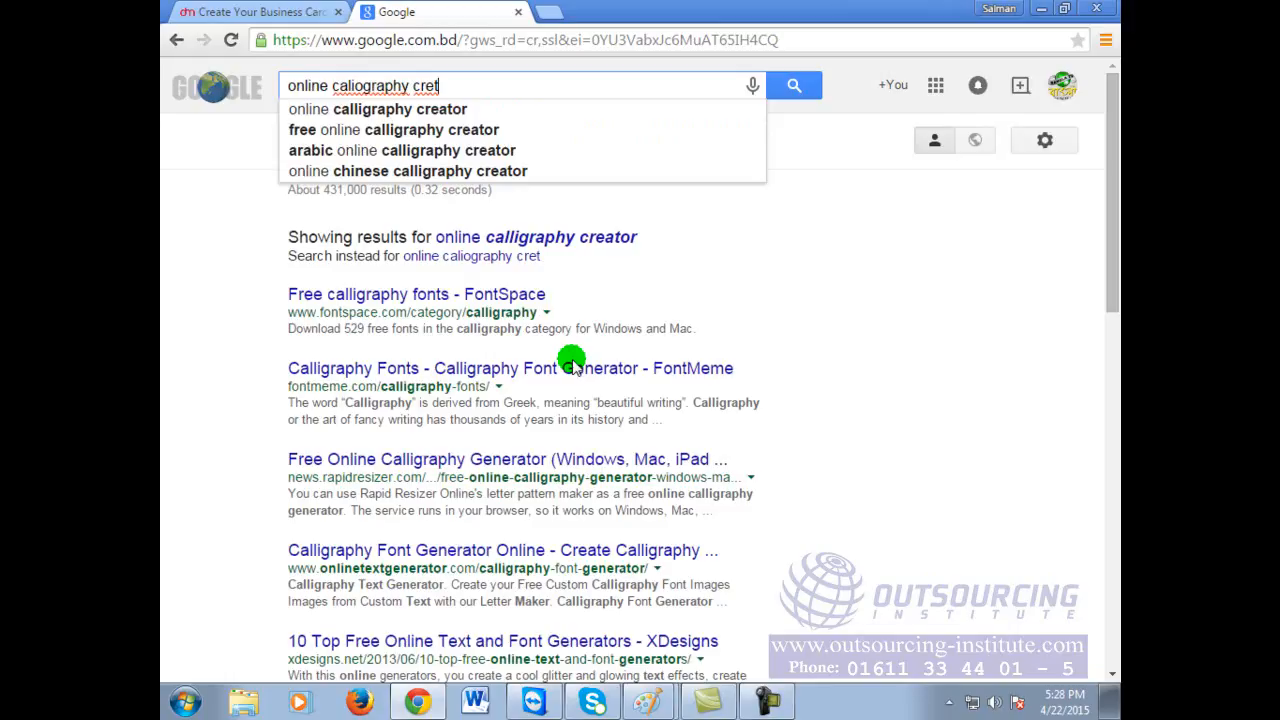
key(BackSpace)
text(a)
text(tor)
key(Return)
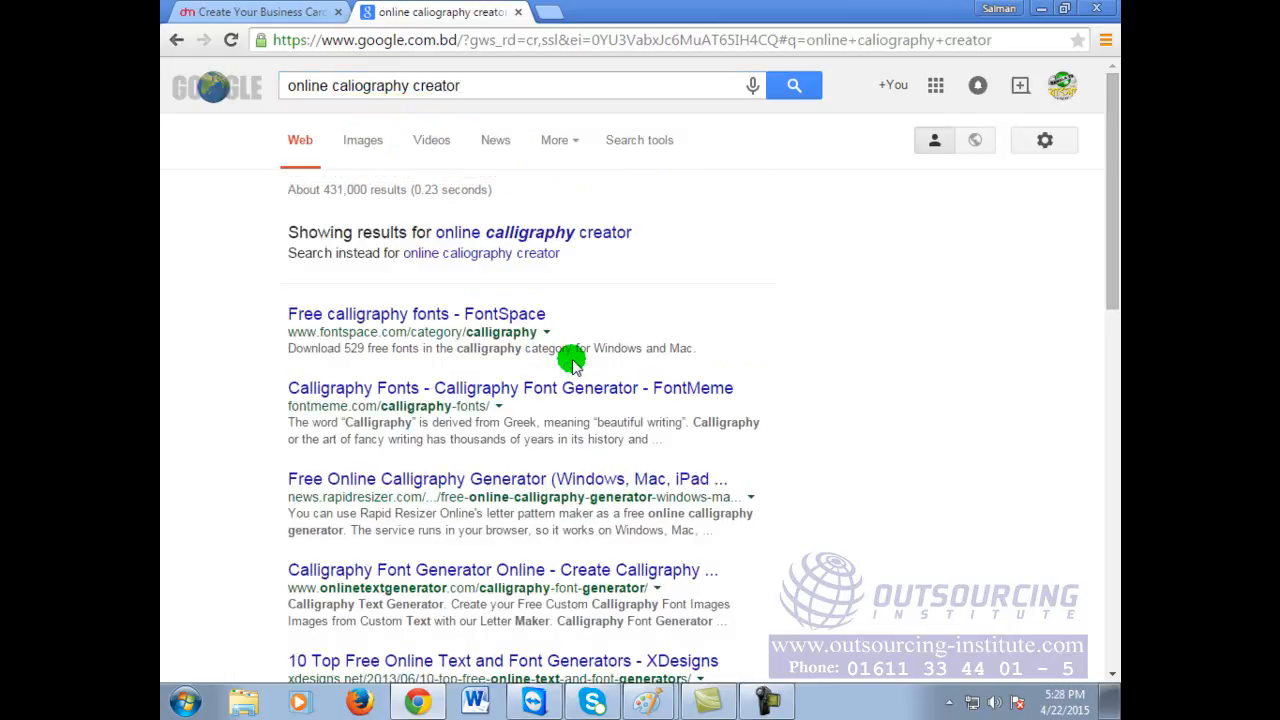
Step: Switch to the corrected 'online calligraphy creator' results and scroll through them
click(535, 232)
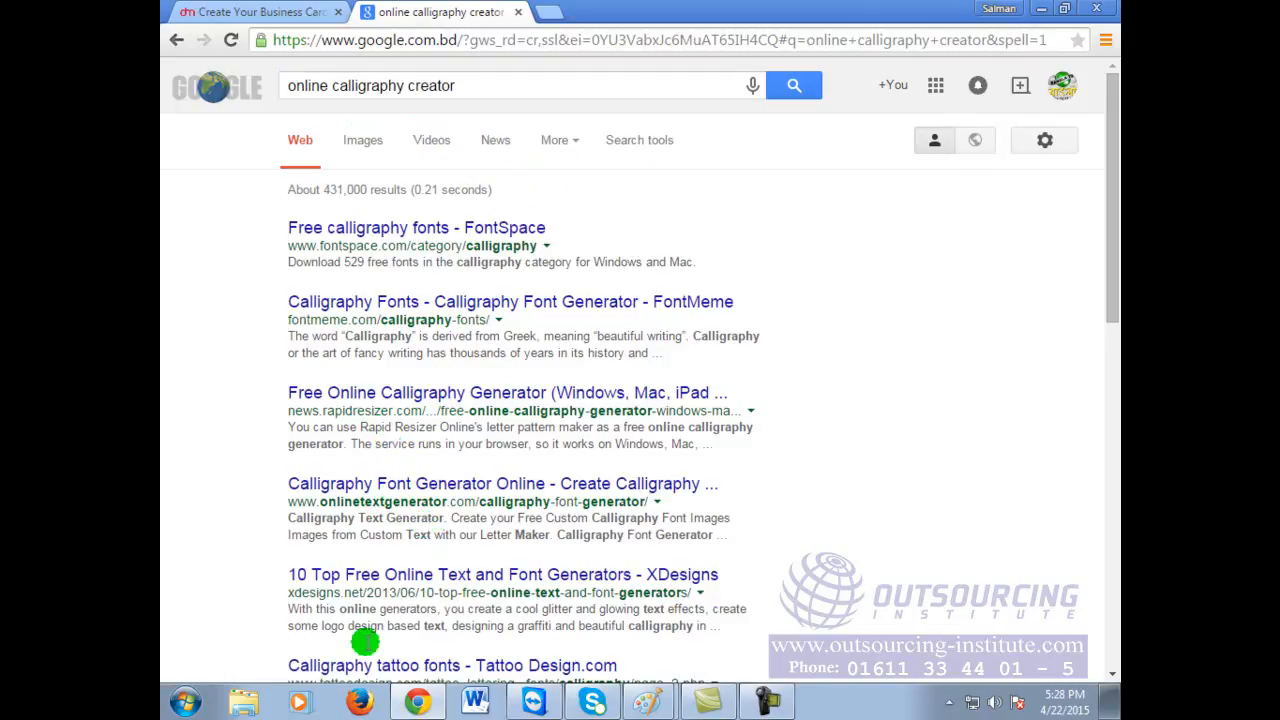
scroll(426, 544, down, 1)
scroll(434, 600, down, 1)
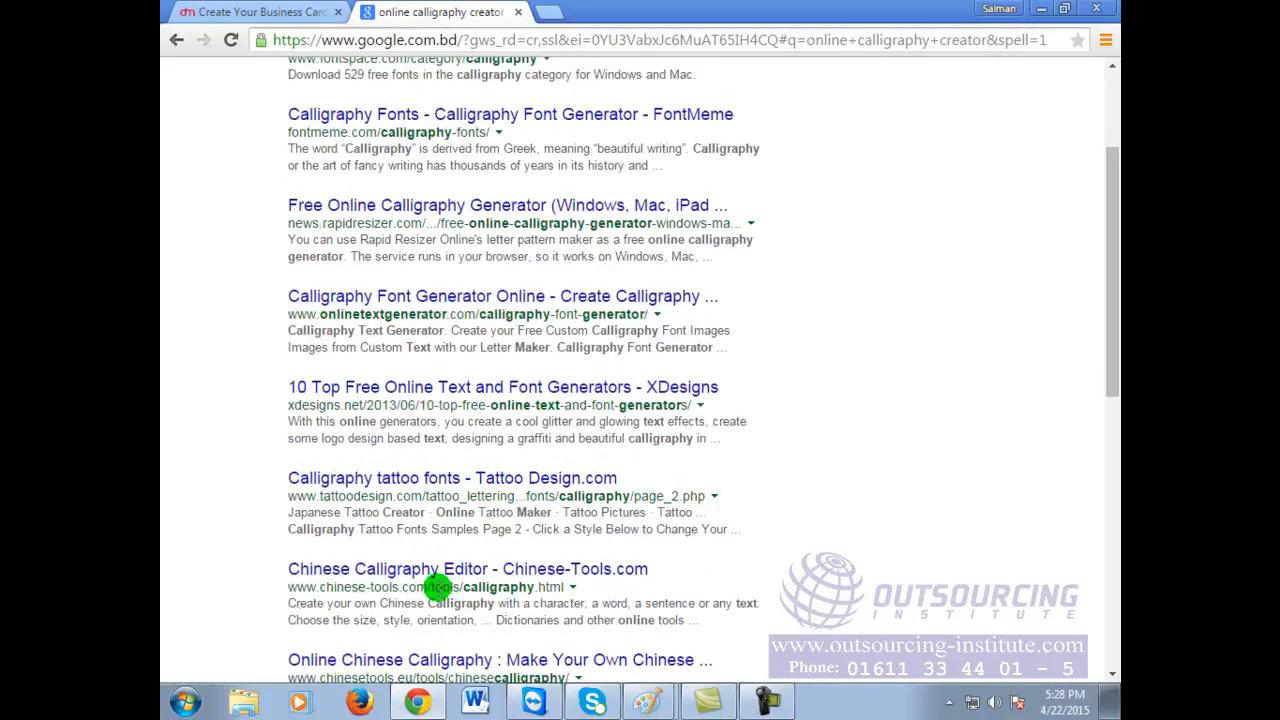
scroll(470, 600, down, 1)
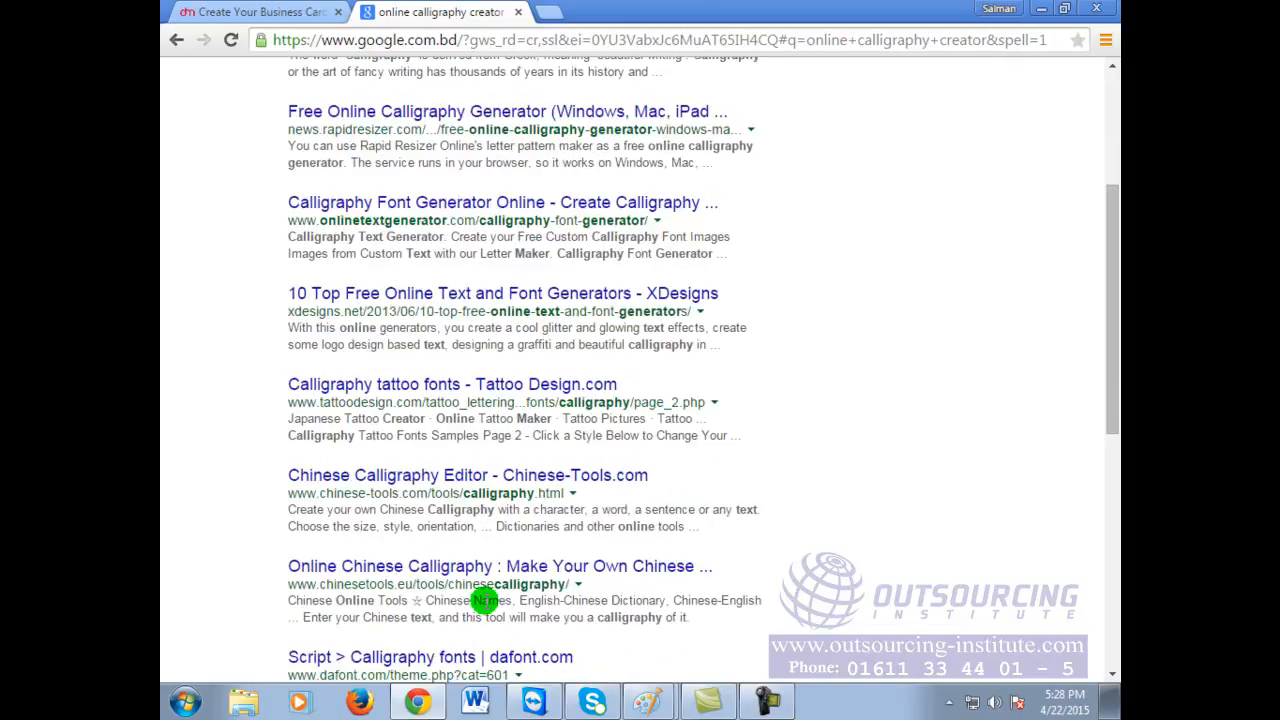
scroll(484, 600, down, 3)
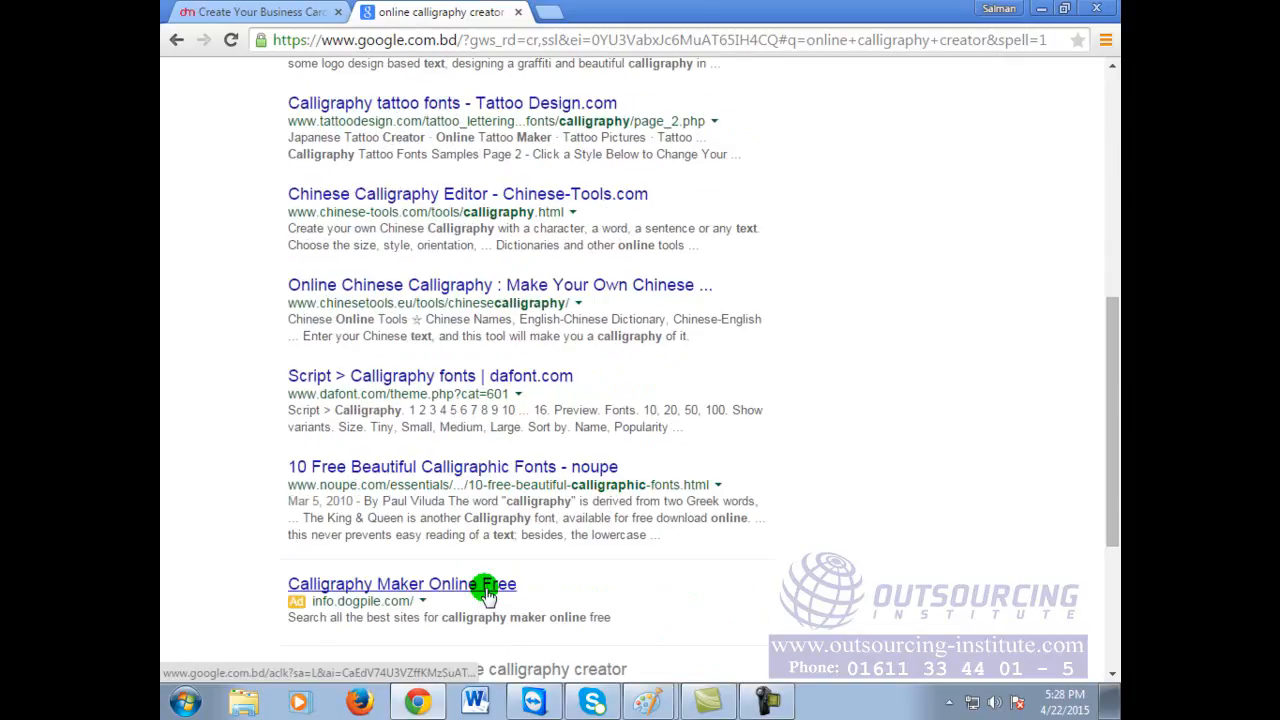
scroll(487, 592, up, 4)
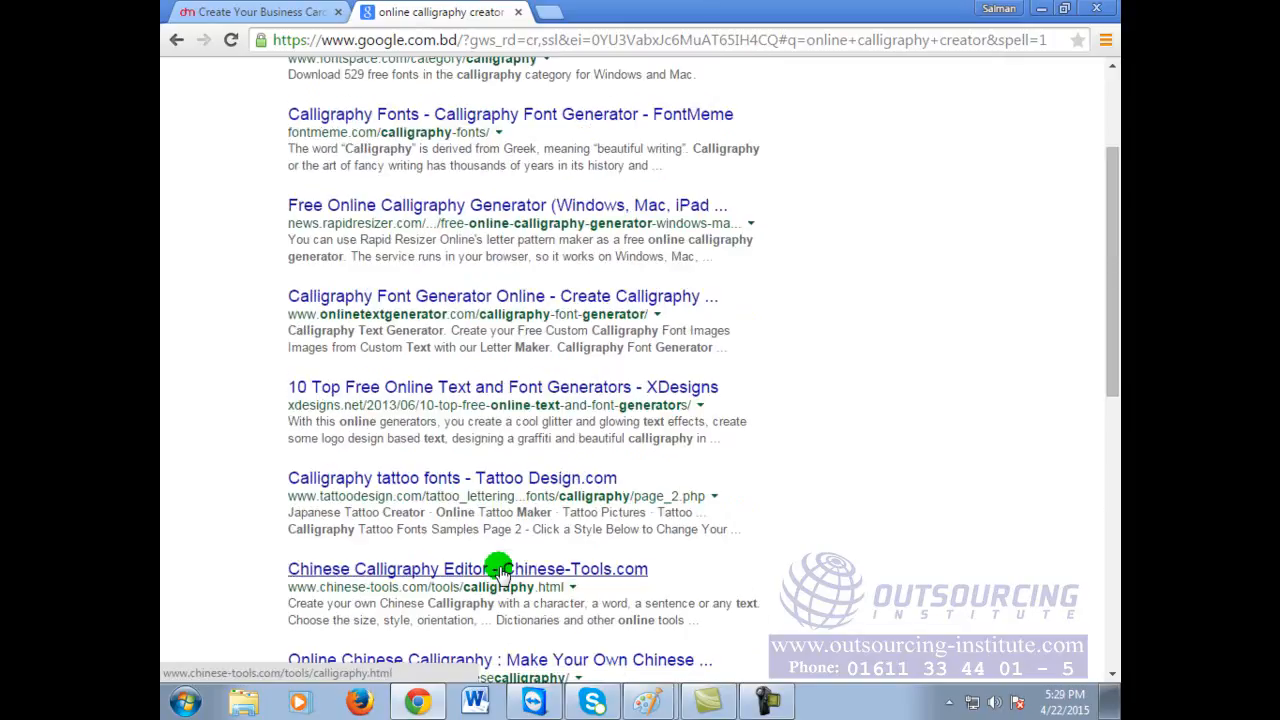
scroll(471, 400, up, 2)
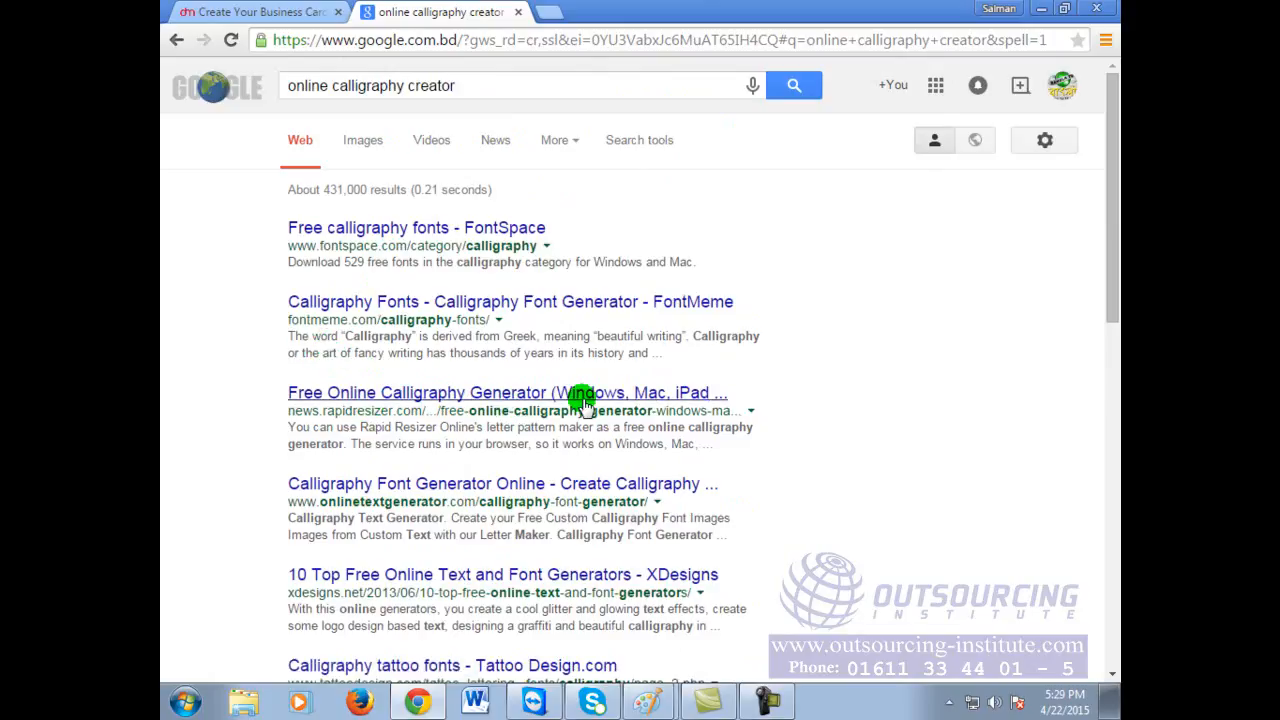
Step: Open the Rapid Resizer calligraphy generator article and follow its free online calligraphy generator link
click(432, 395)
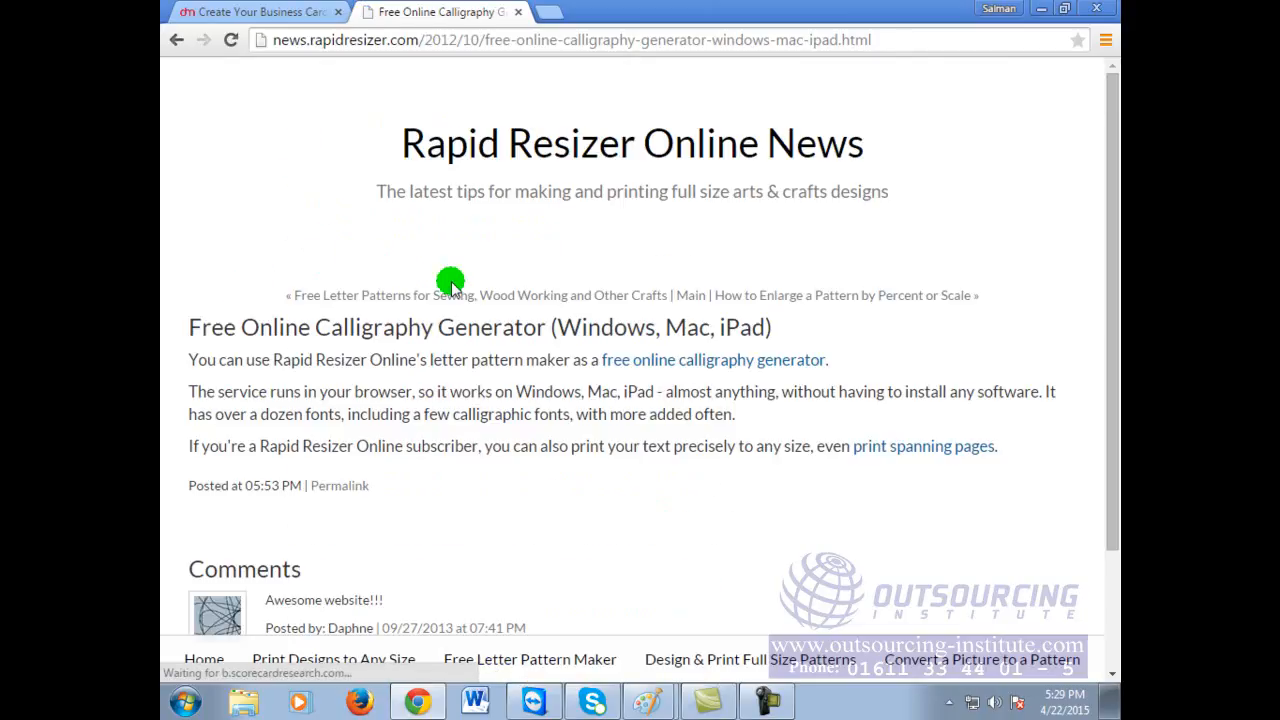
scroll(608, 235, down, 2)
scroll(611, 245, up, 2)
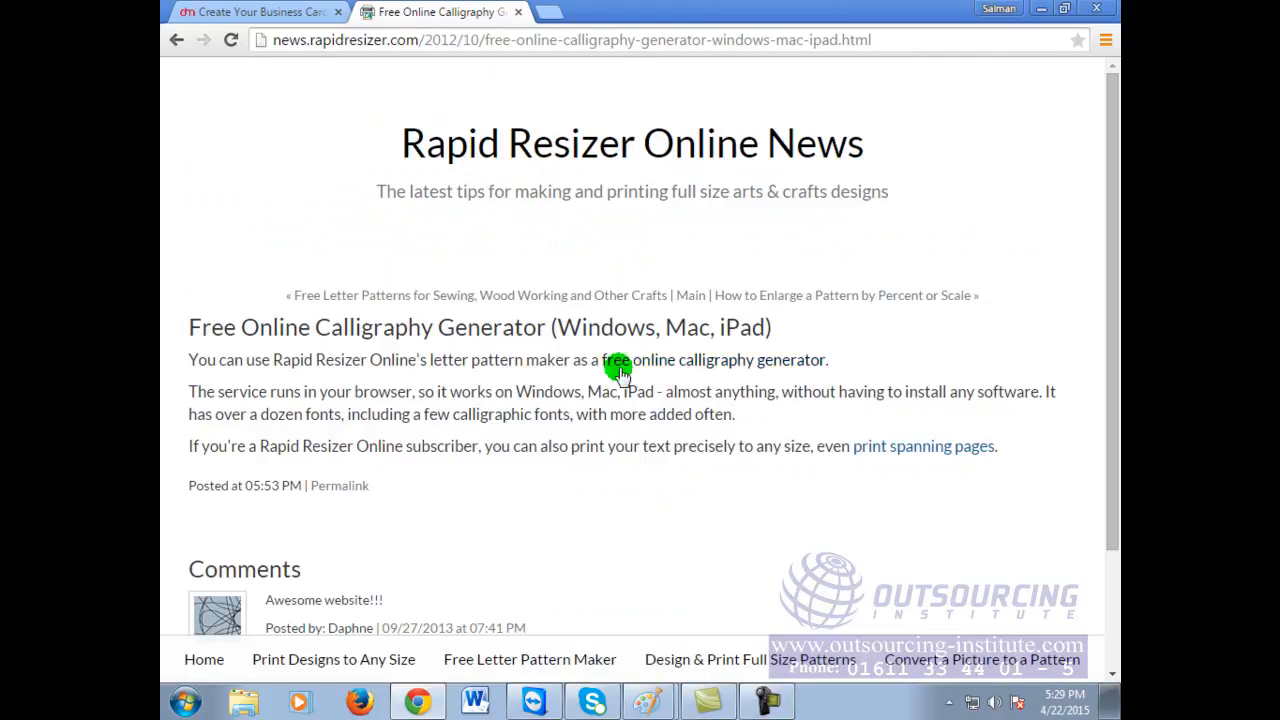
click(721, 362)
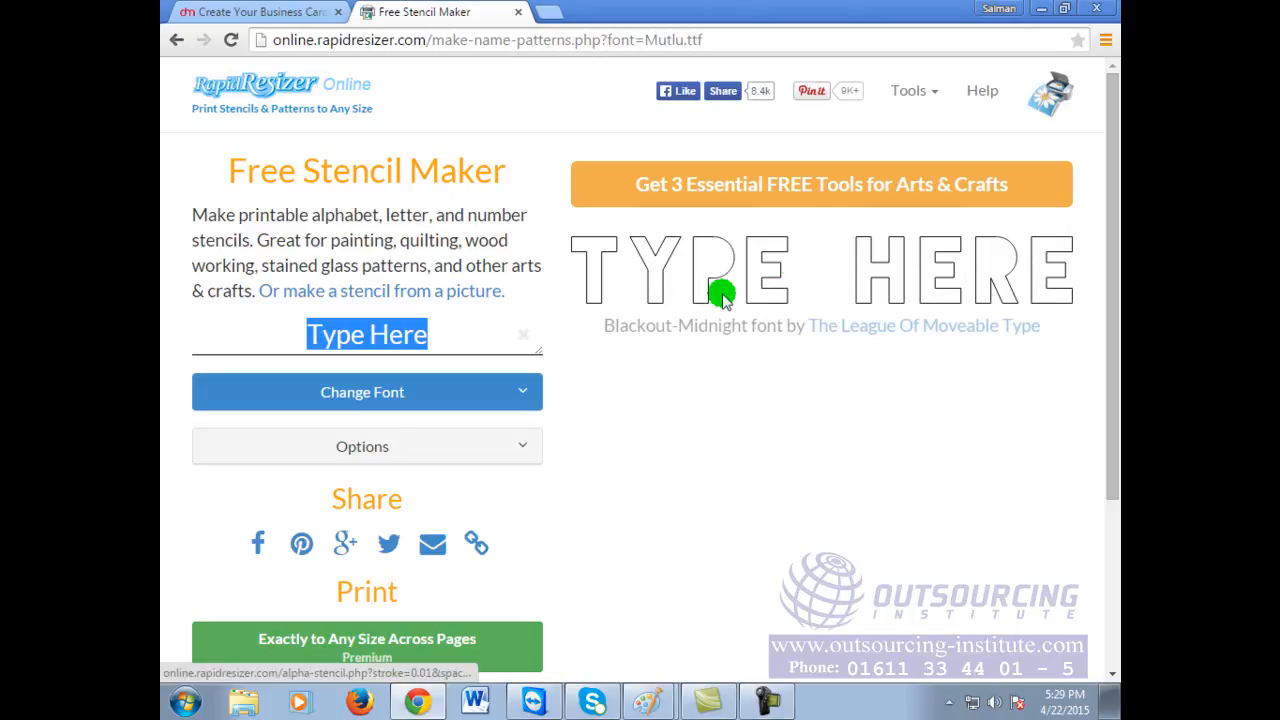
Step: Replace the 'Type Here' sample text with 'Abul Technolgoy'
click(438, 338)
key(BackSpace)
key(BackSpace)
key(BackSpace)
key(BackSpace)
key(BackSpace)
key(BackSpace)
key(BackSpace)
key(BackSpace)
key(BackSpace)
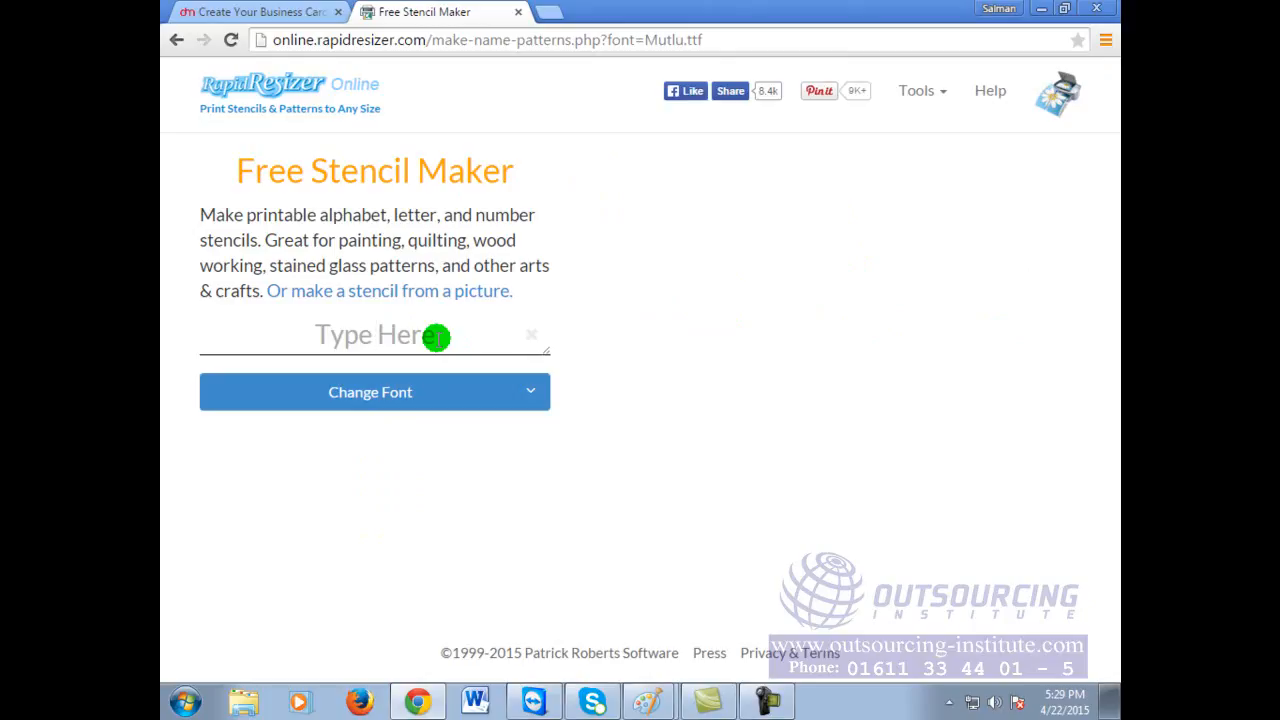
text(Abul )
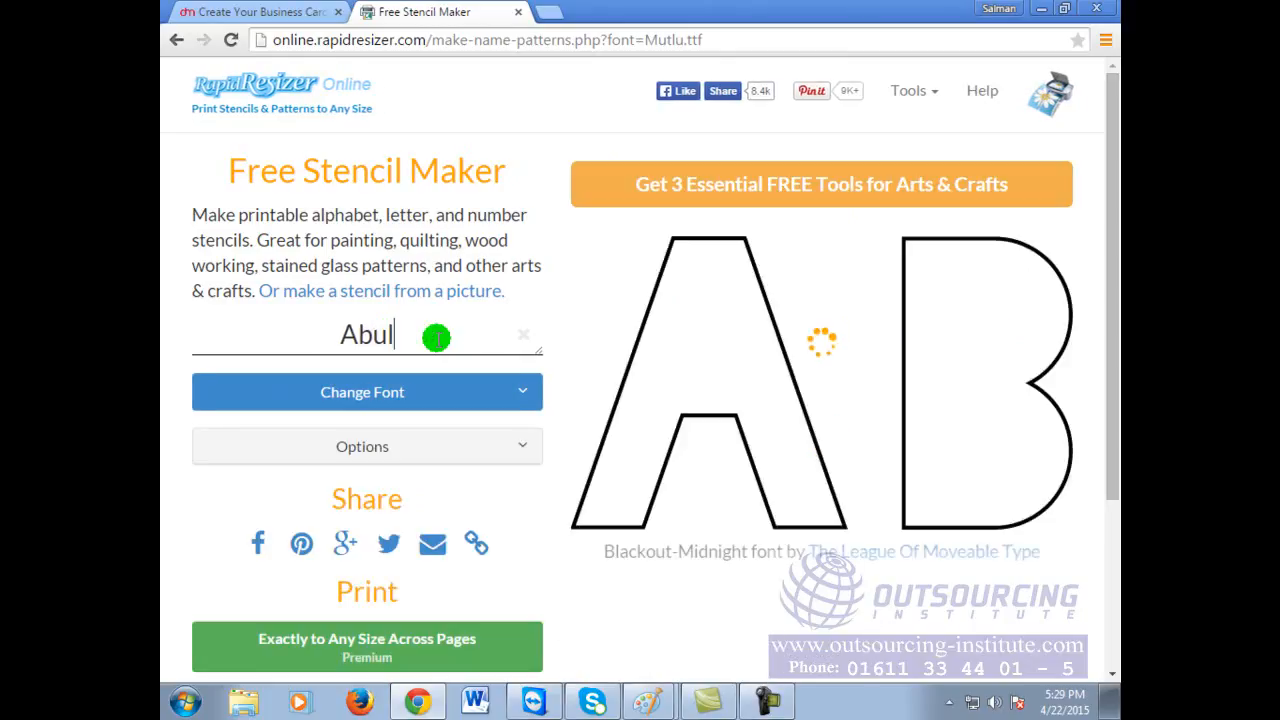
text(Techn)
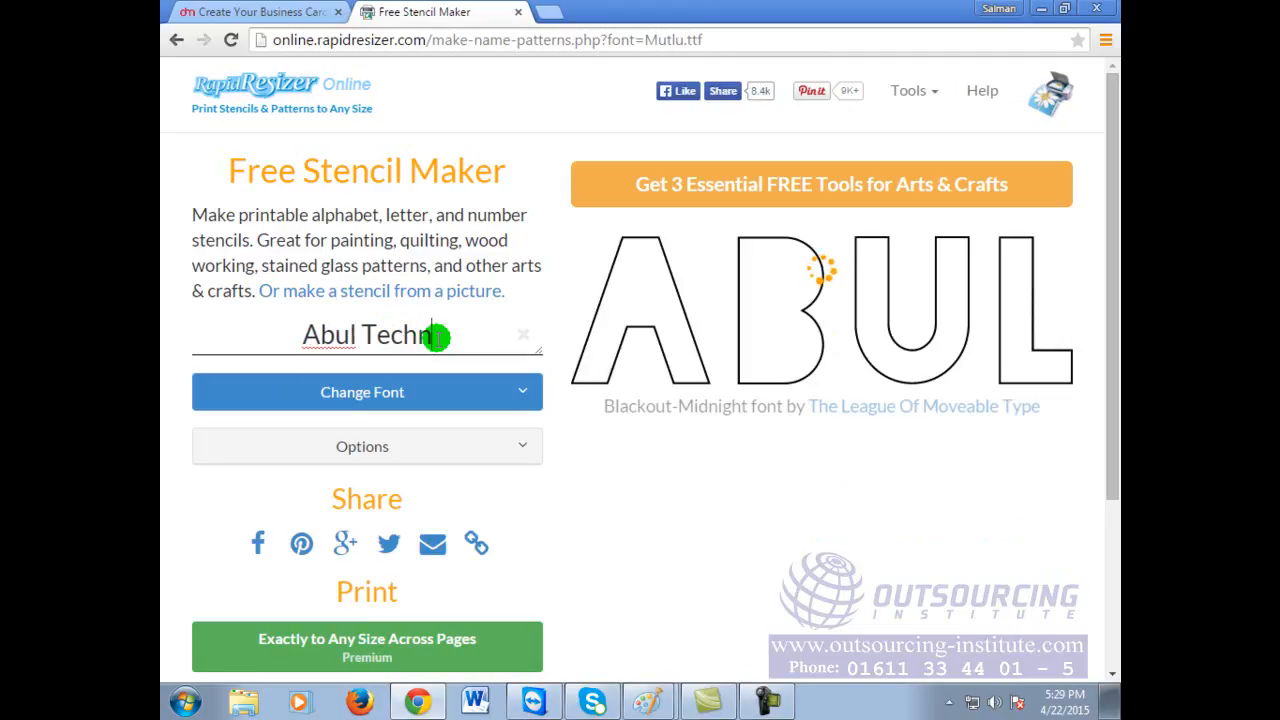
text(olgoy)
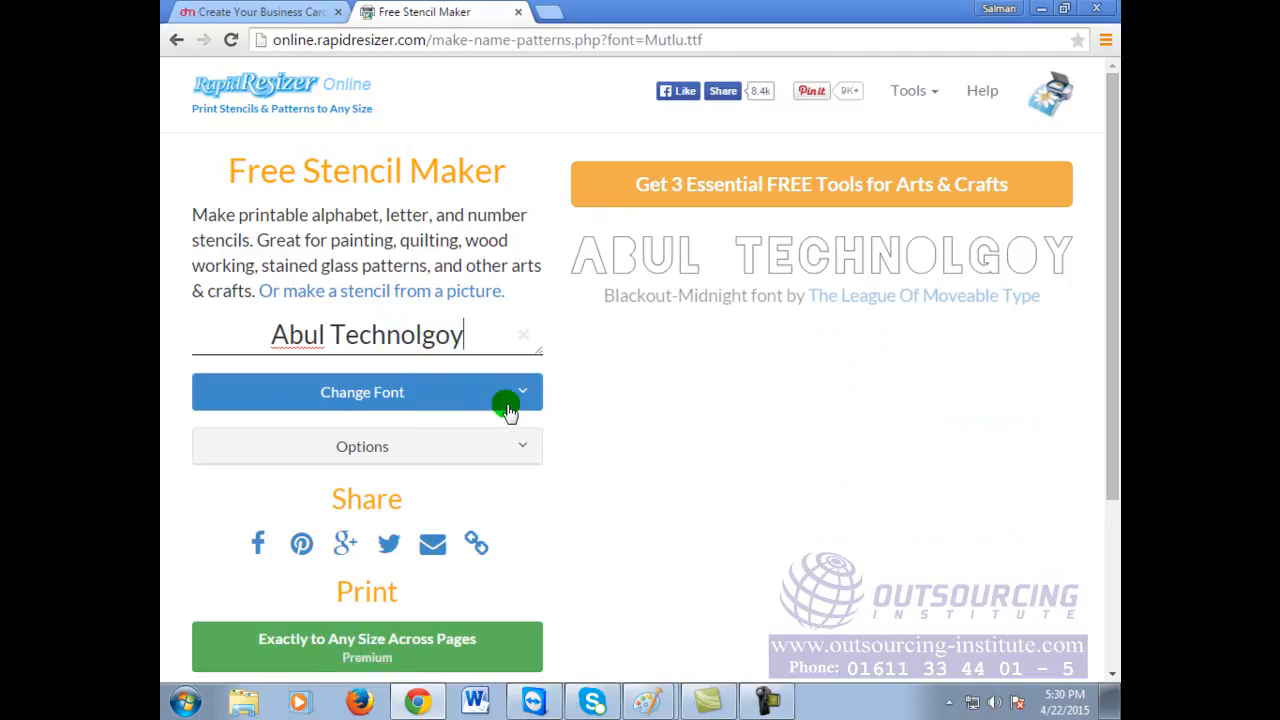
scroll(646, 472, down, 2)
scroll(646, 472, down, 1)
scroll(646, 472, up, 3)
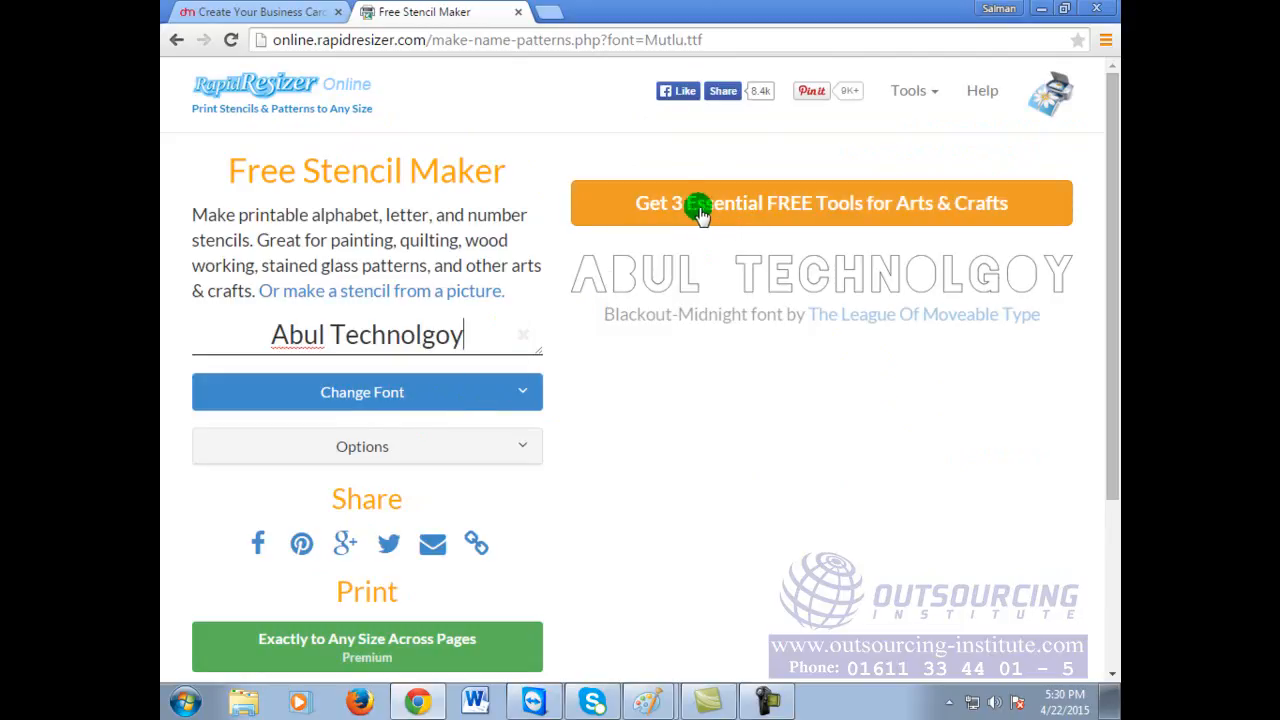
Step: View the 'Abul Technolgoy' stencil full size, then return to the stencil maker
click(858, 272)
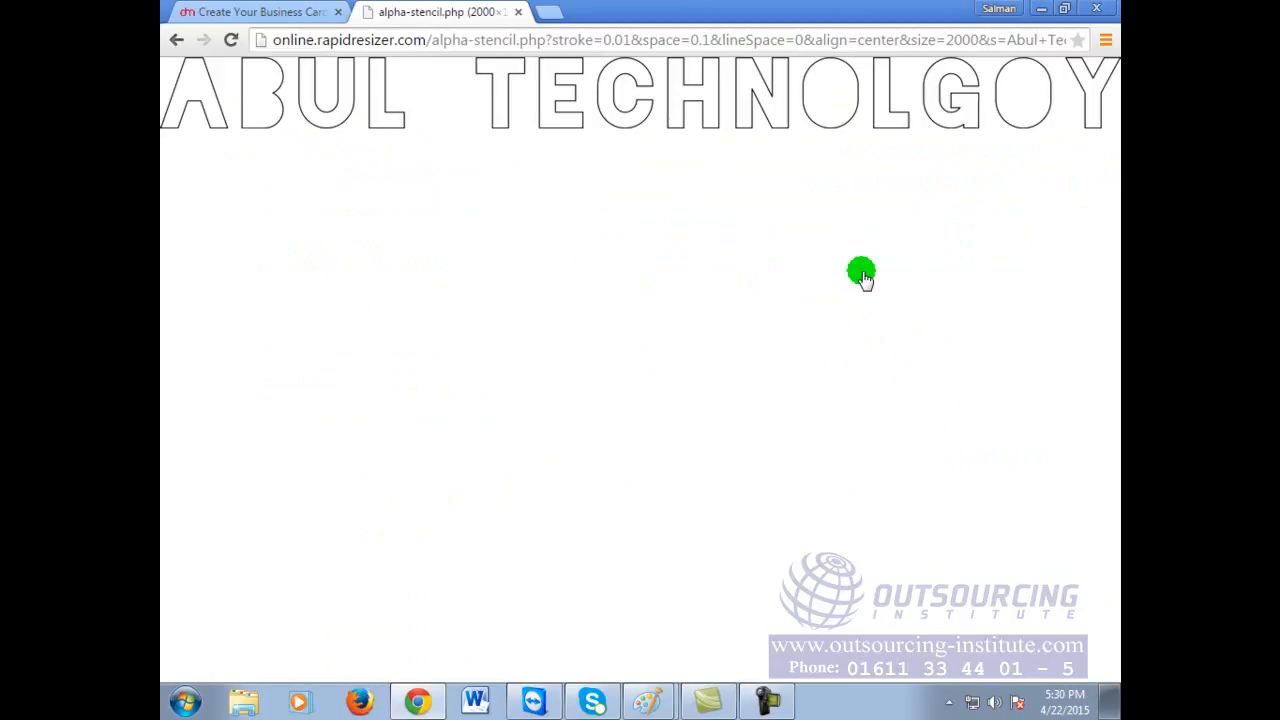
click(177, 40)
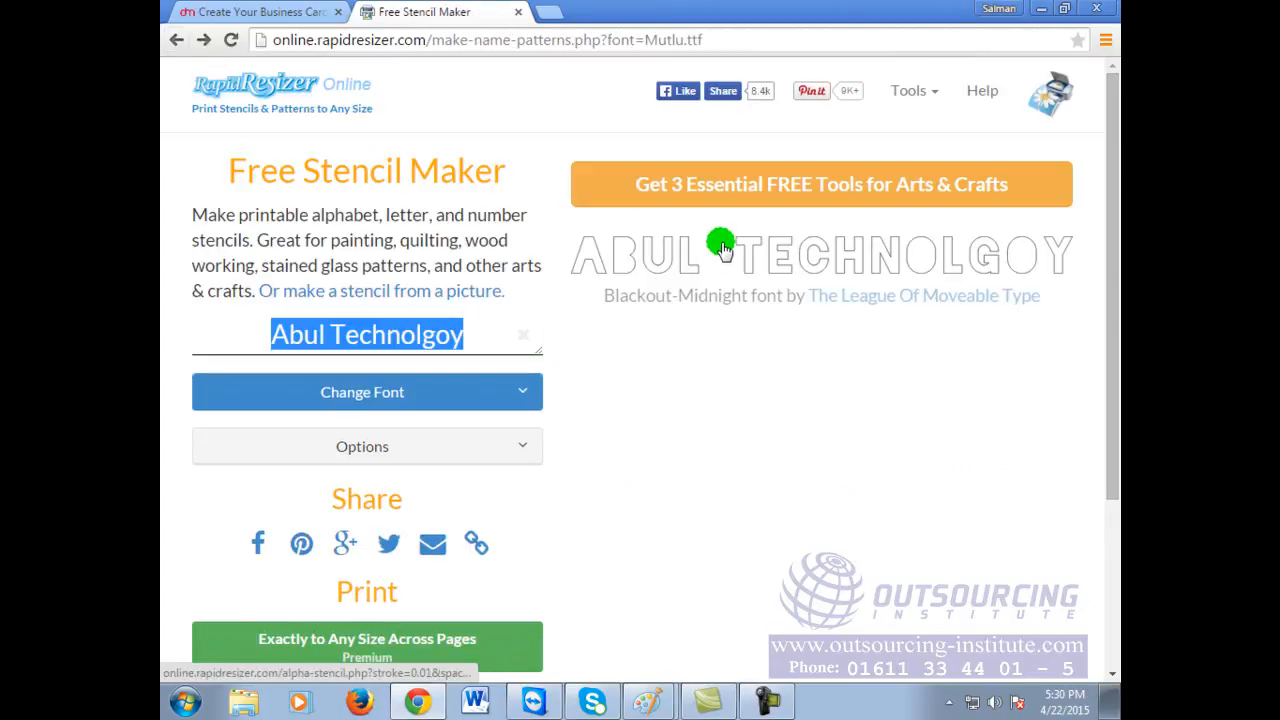
click(433, 403)
Step: Preview the name in stencil fonts BOSTON TRAFFIC, KNOW YOUR PRODUCT, MAJOR SHIFT and StardosStencil Regular
click(433, 403)
scroll(430, 398, down, 2)
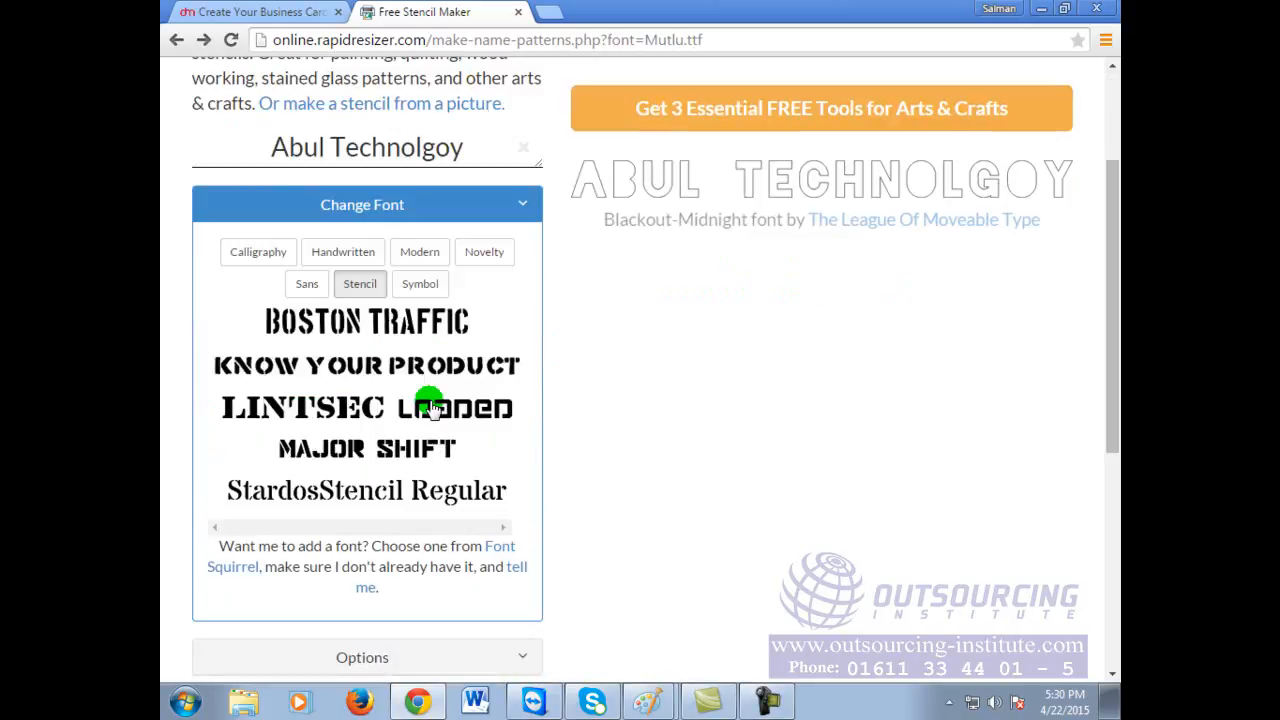
scroll(410, 378, up, 1)
click(290, 418)
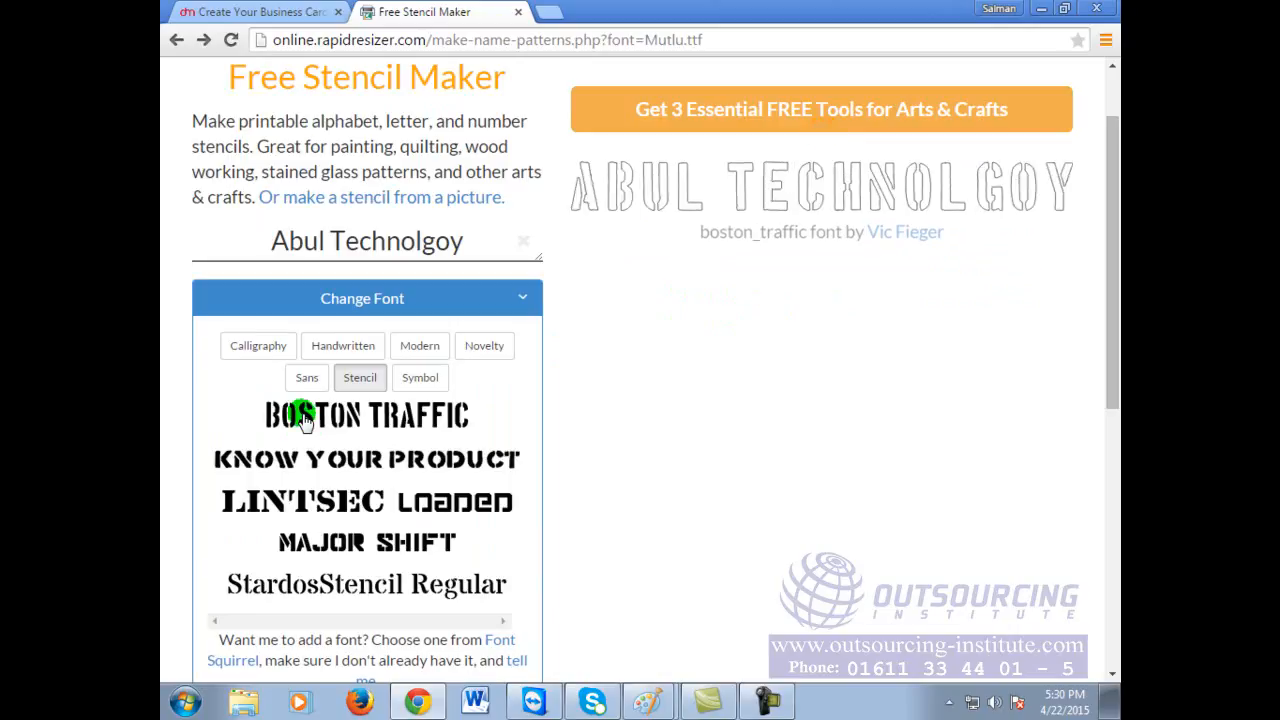
click(414, 462)
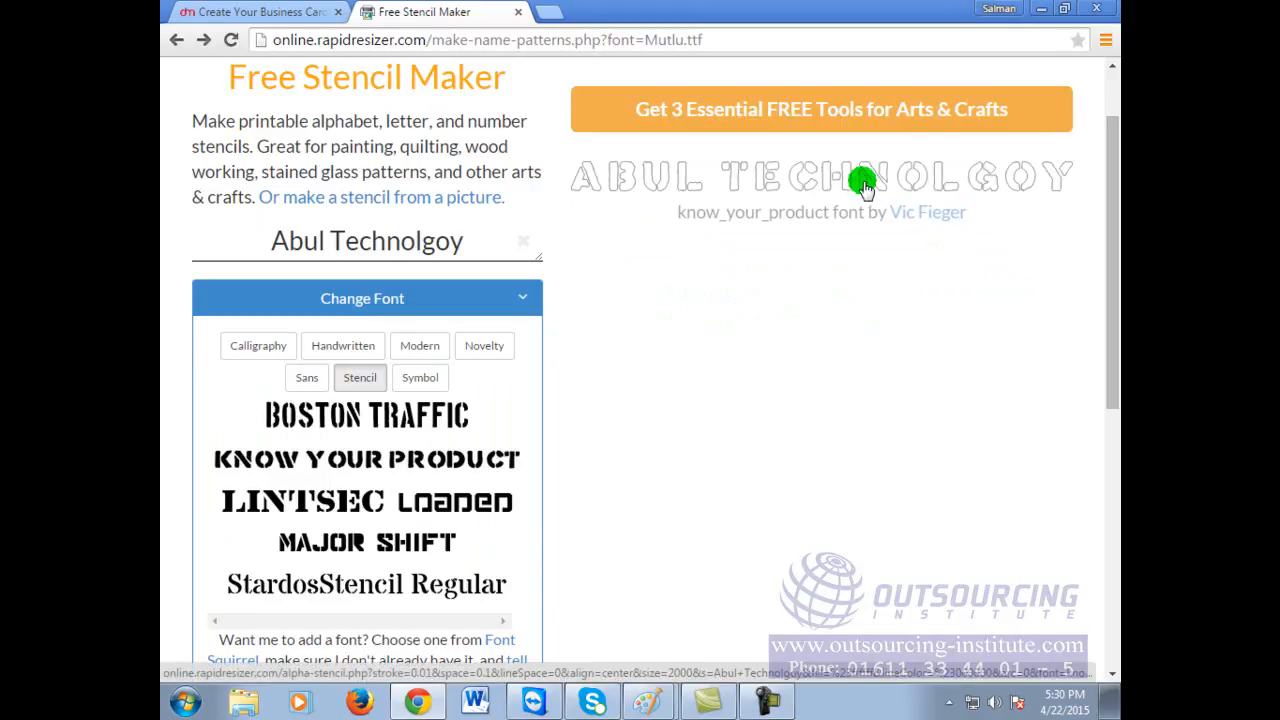
click(406, 545)
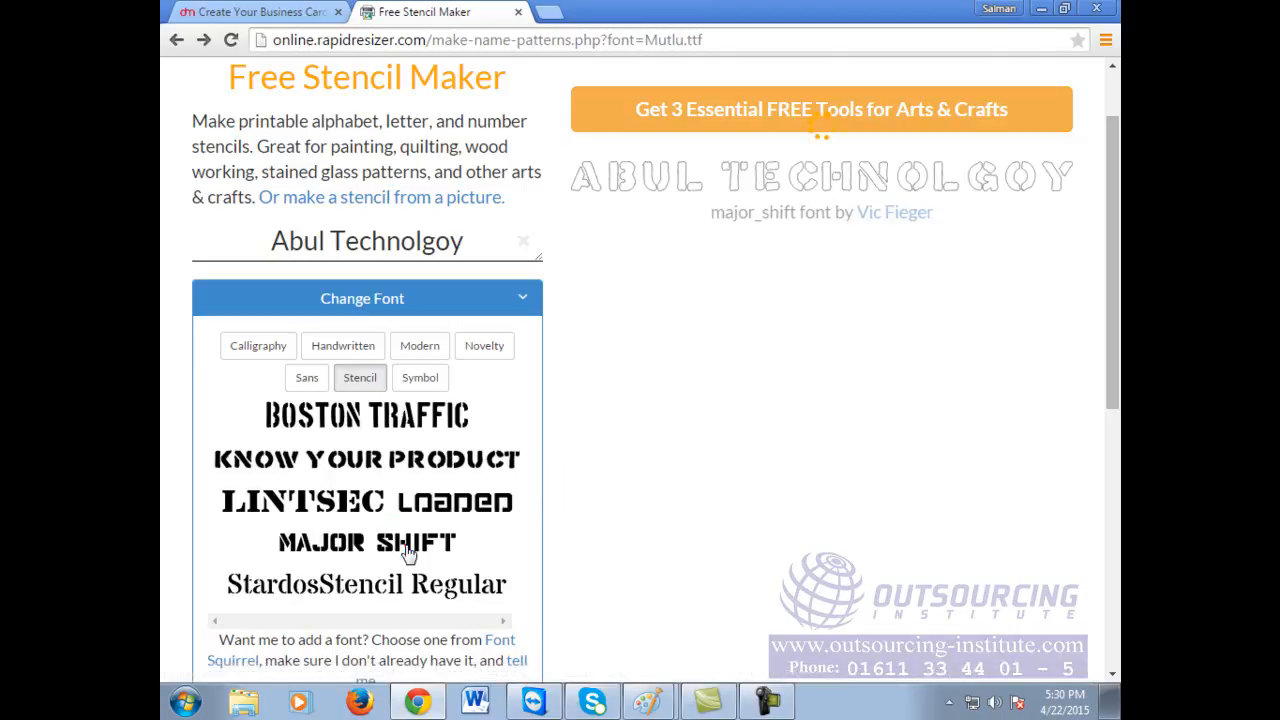
click(390, 582)
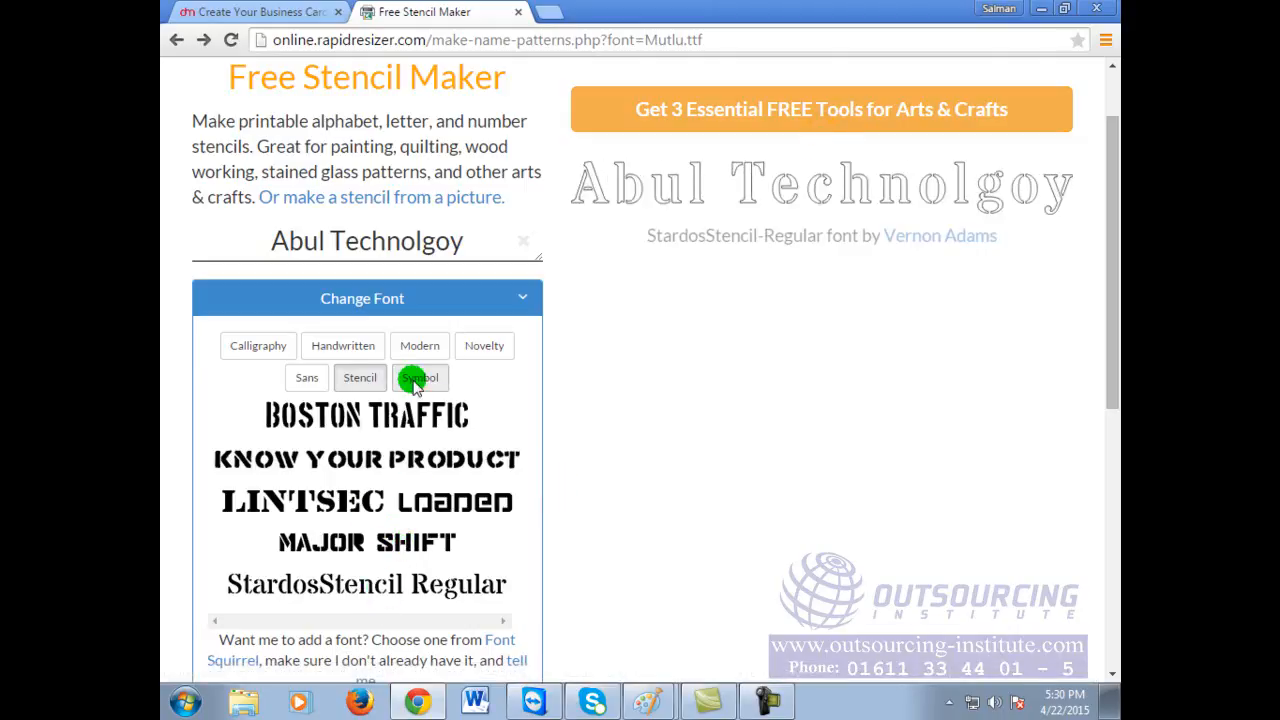
Step: Try calligraphy fonts Artifika and Arizonia, viewing the Arizonia stencil full size
click(268, 346)
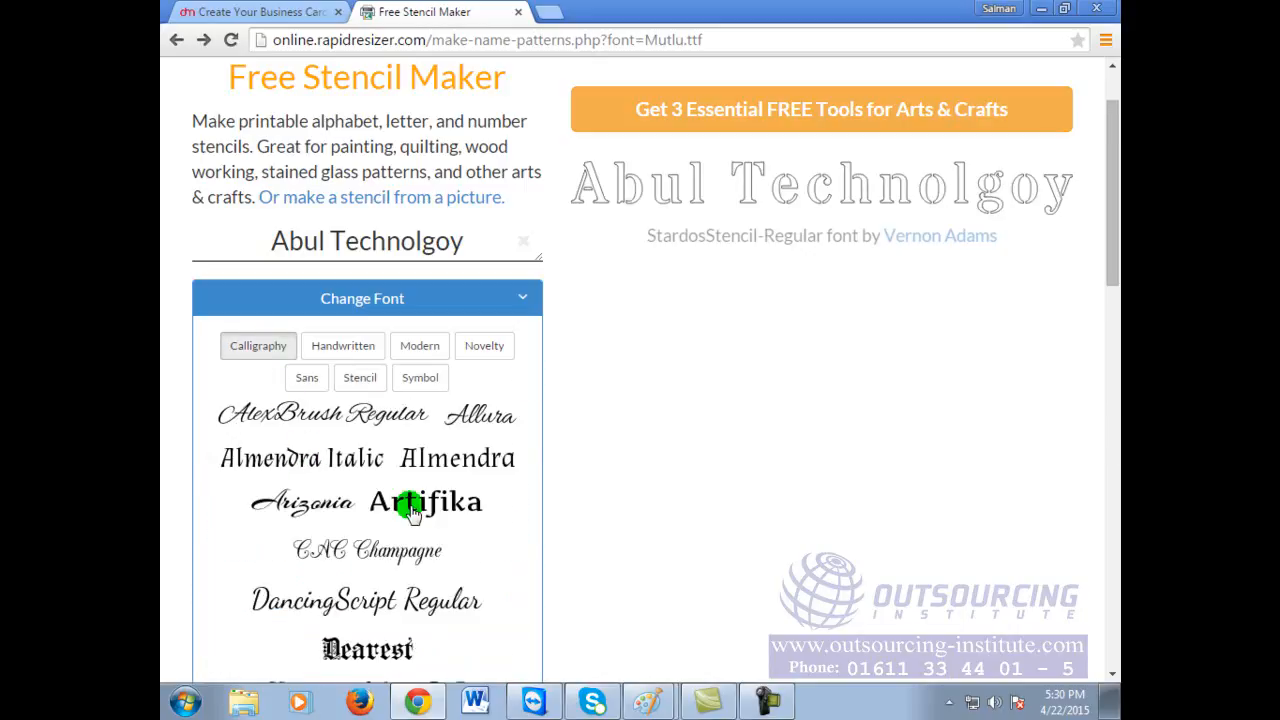
click(415, 512)
click(332, 506)
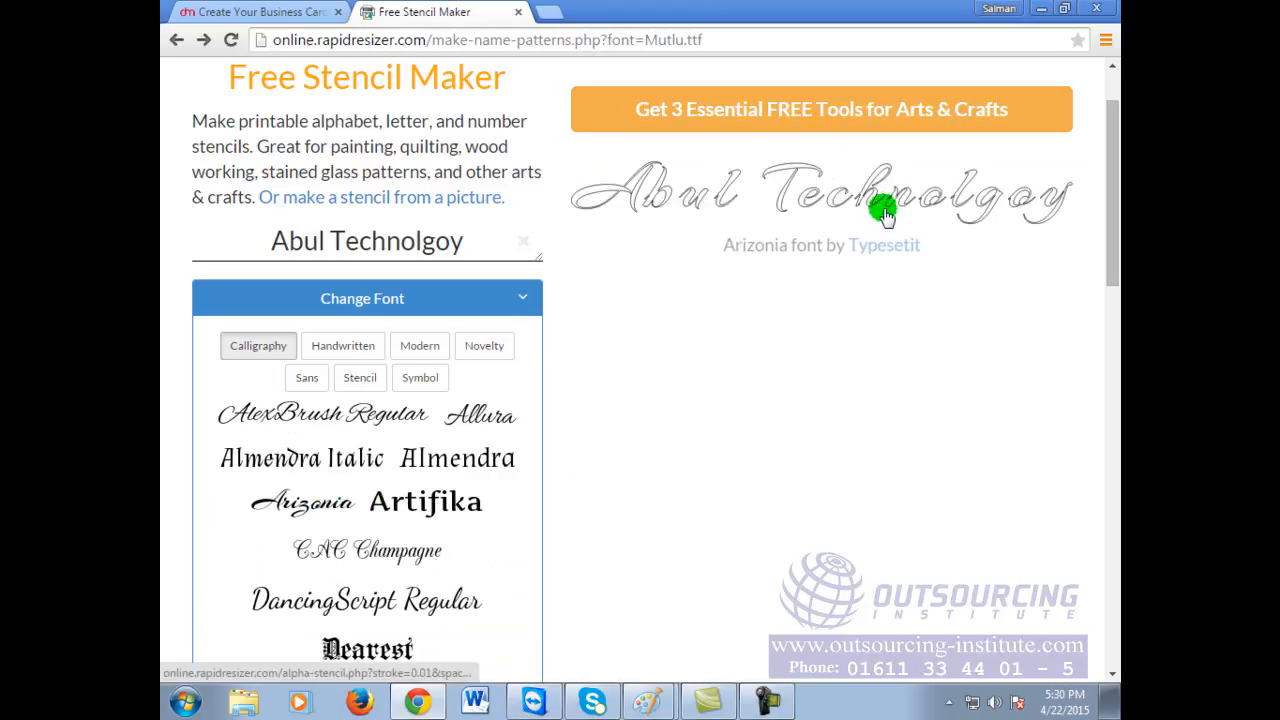
click(882, 186)
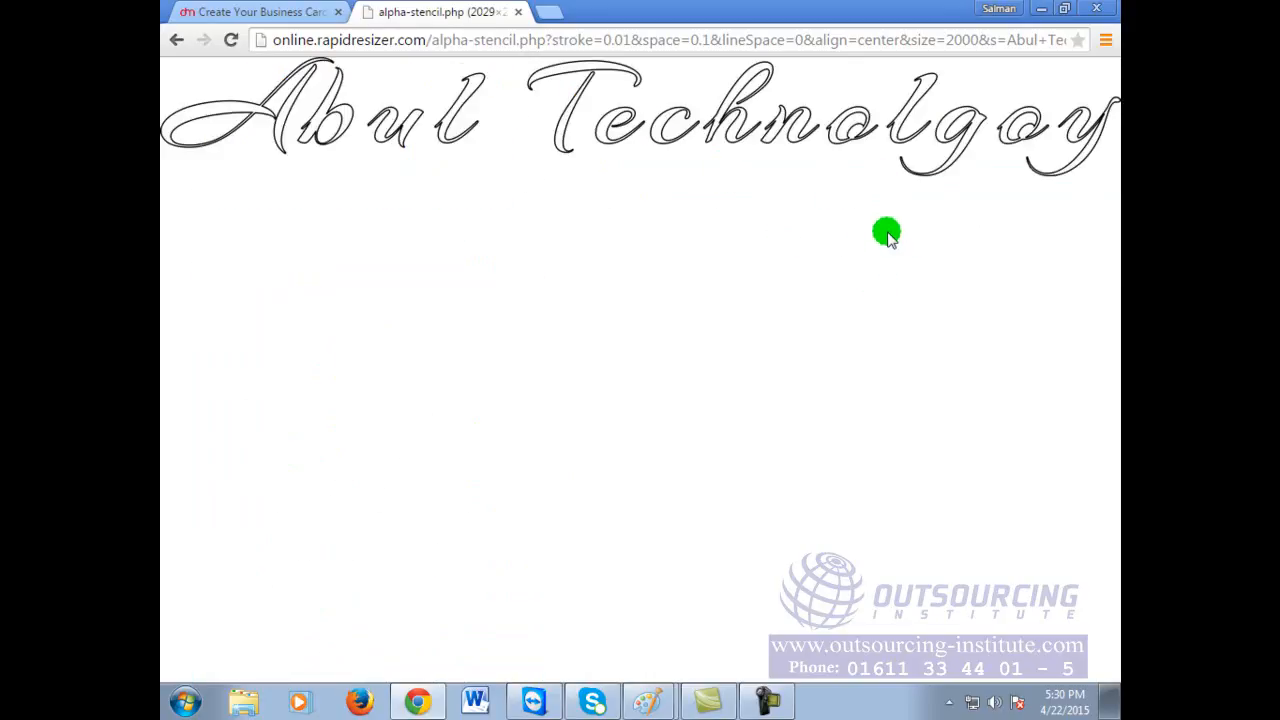
click(820, 128)
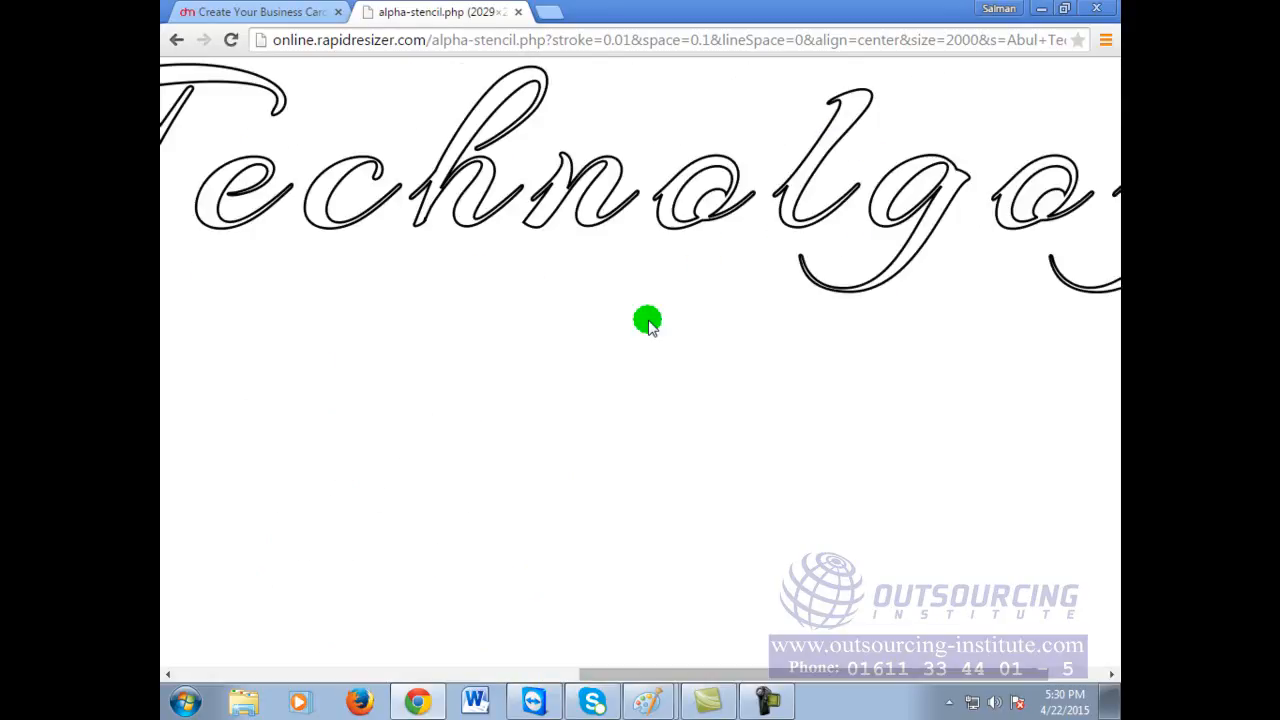
click(671, 240)
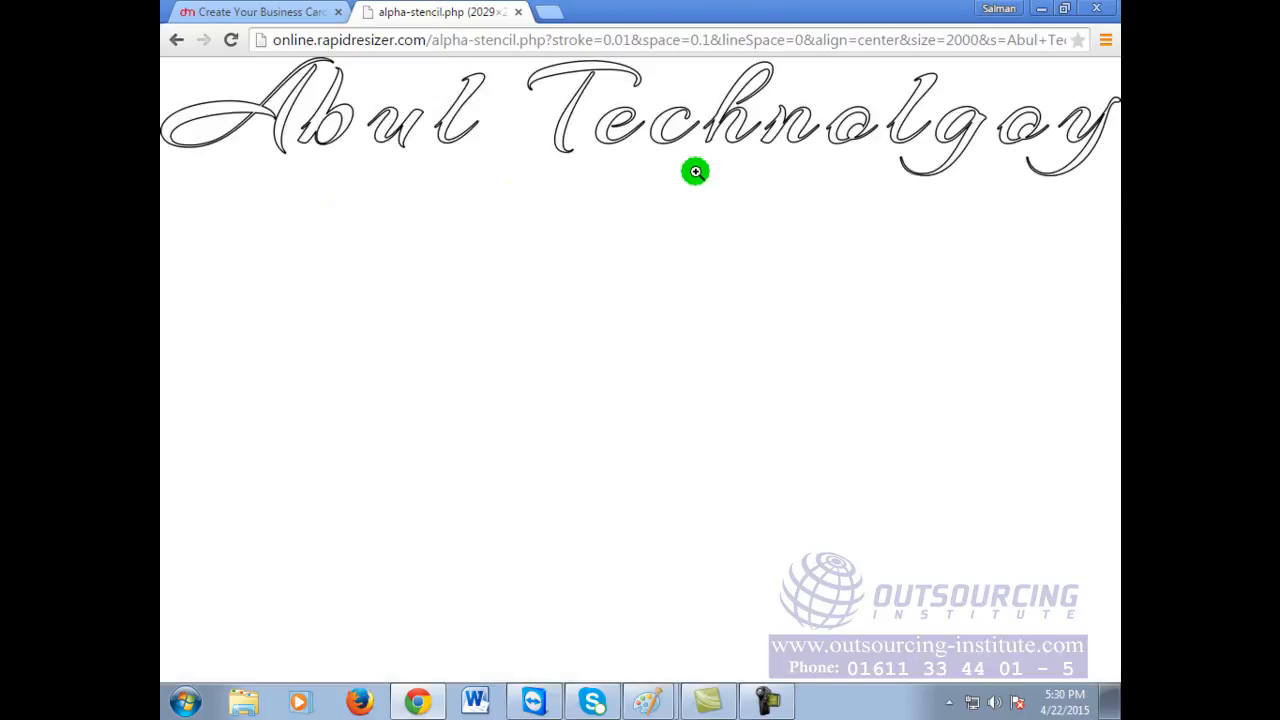
click(177, 42)
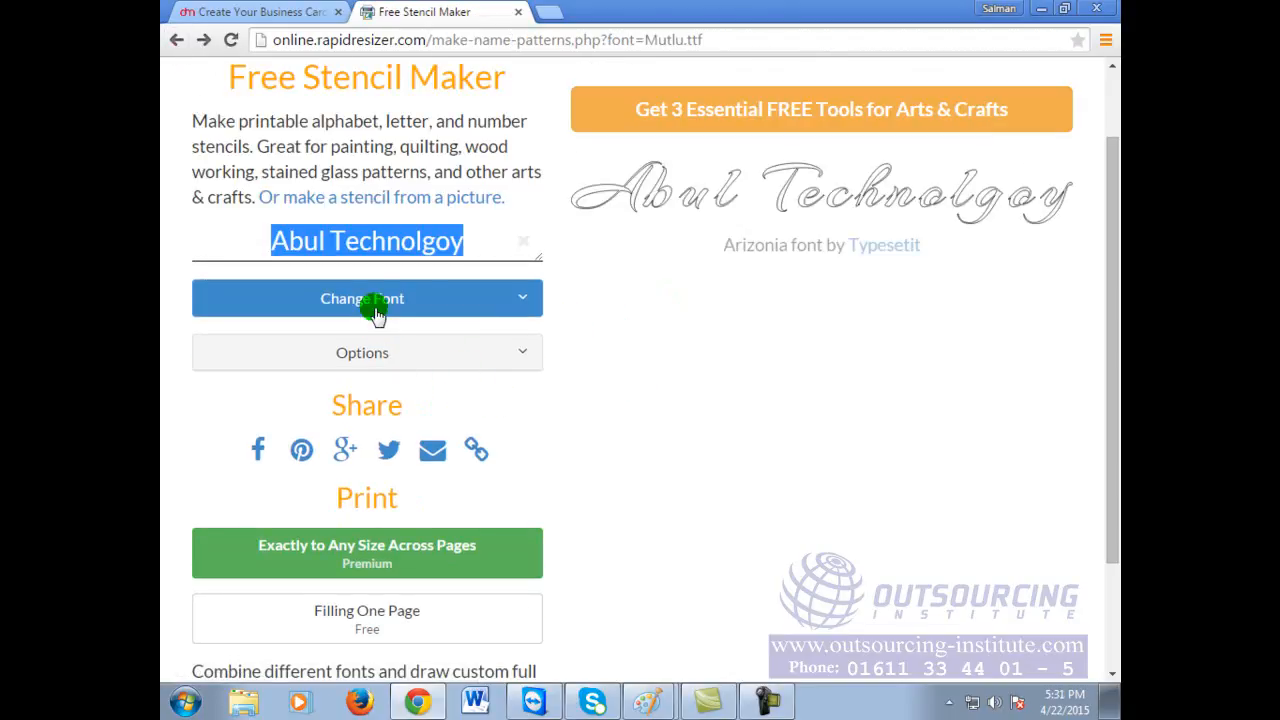
Step: Preview the name in CAC Champagne, then settle on Dearest
click(368, 302)
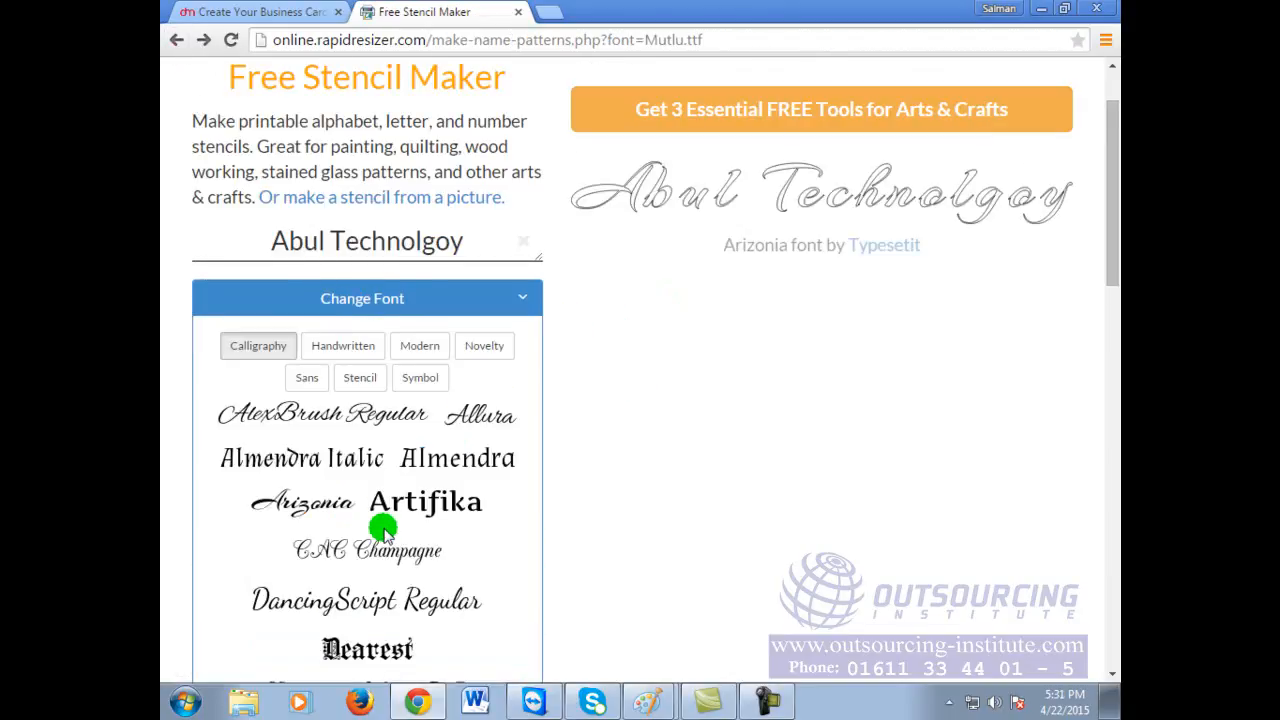
click(335, 558)
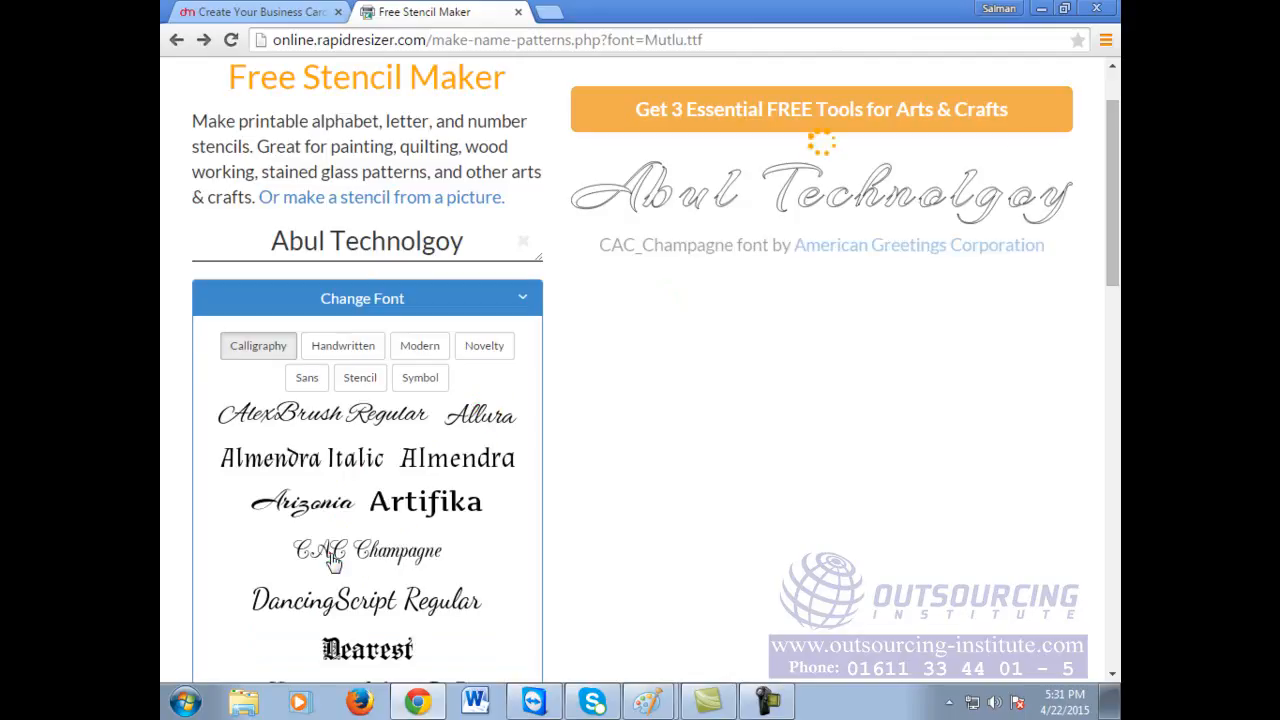
click(388, 652)
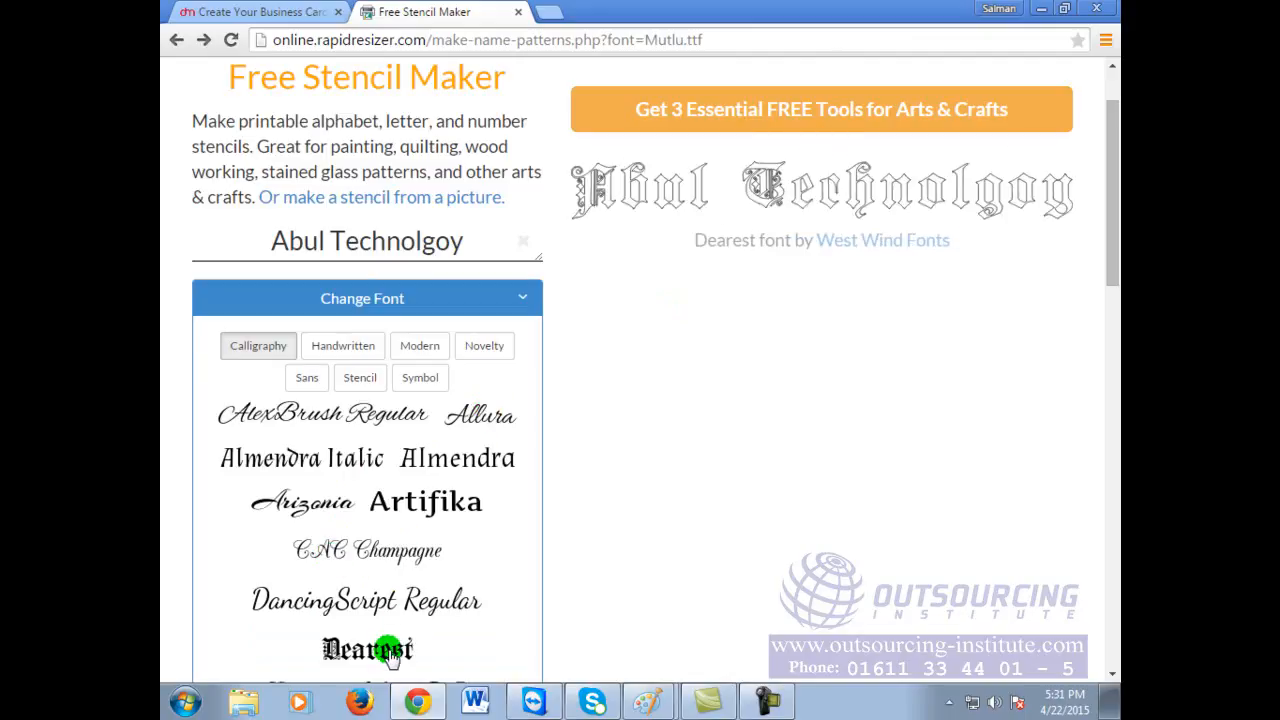
Step: Preview the name in handwritten fonts HarabaraHand, DanielBold and Ceviche One
click(354, 358)
click(362, 618)
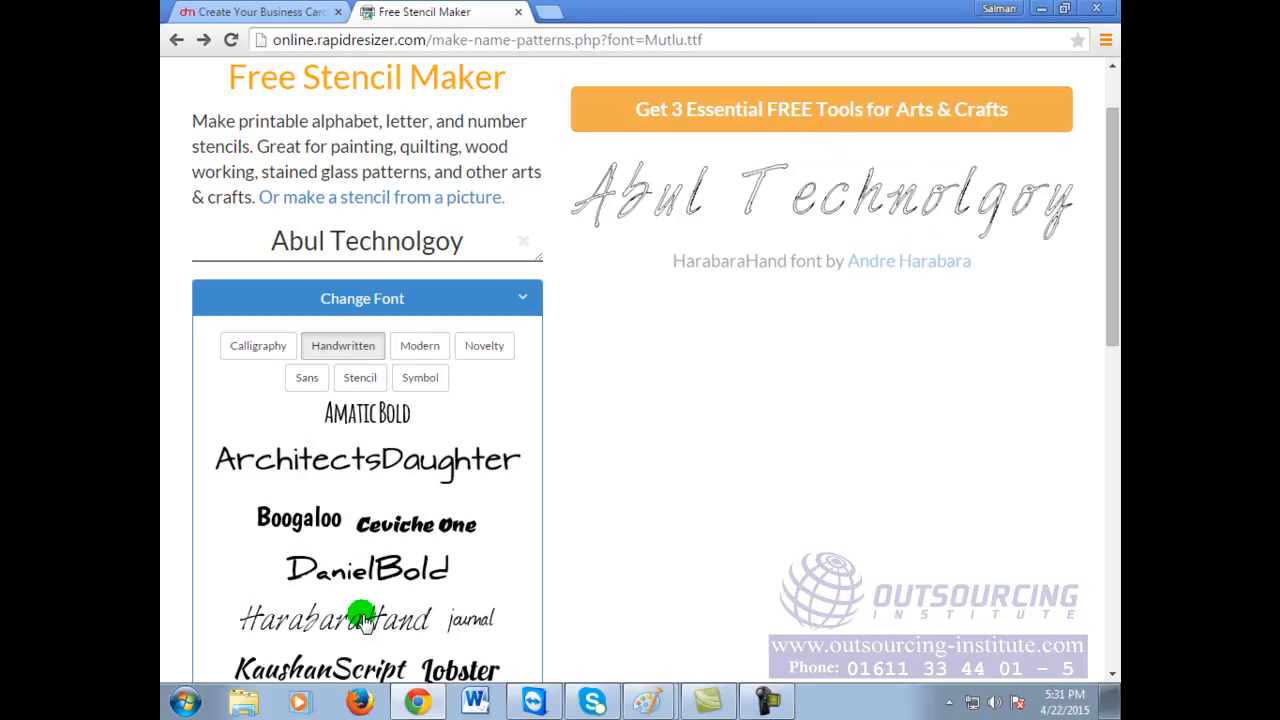
click(377, 568)
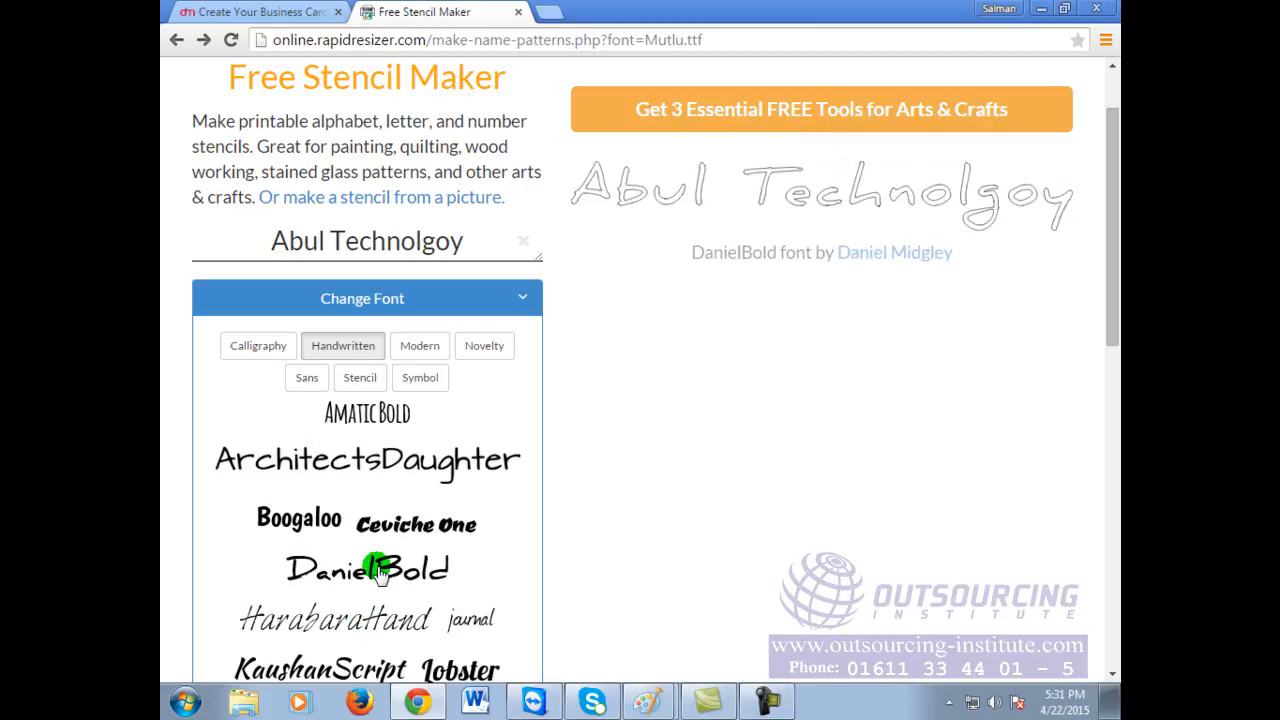
click(418, 528)
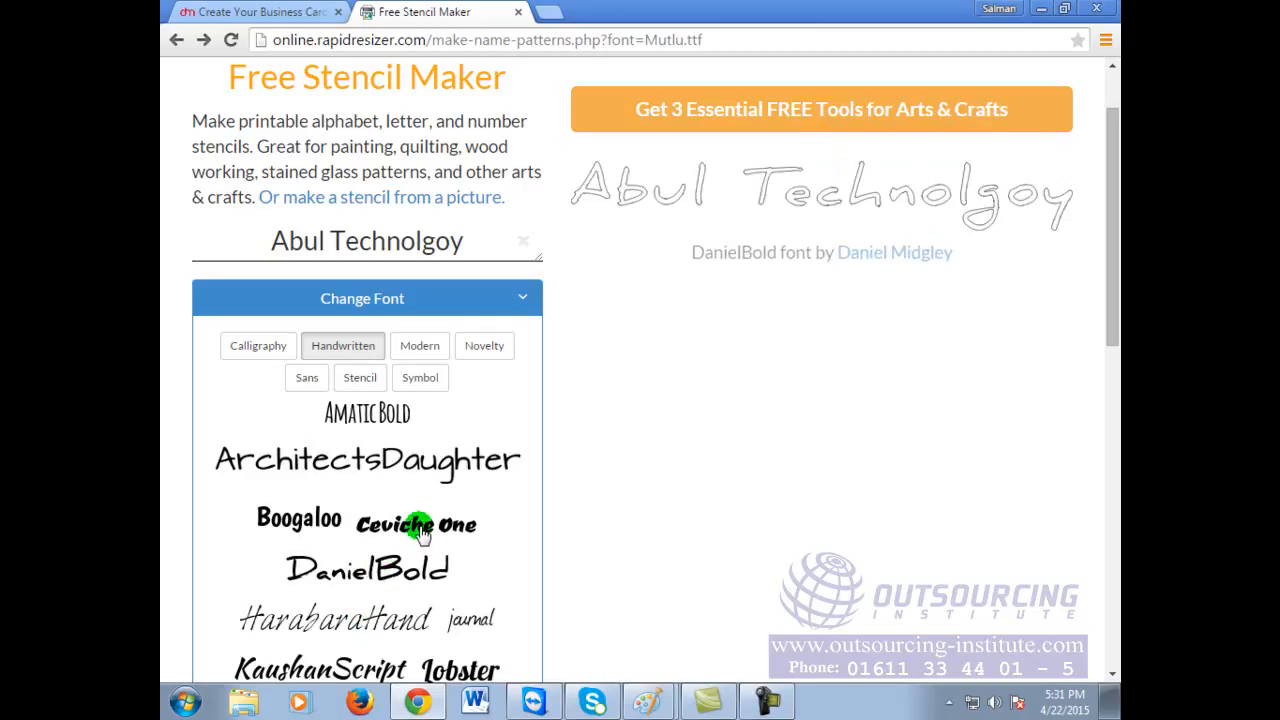
click(422, 530)
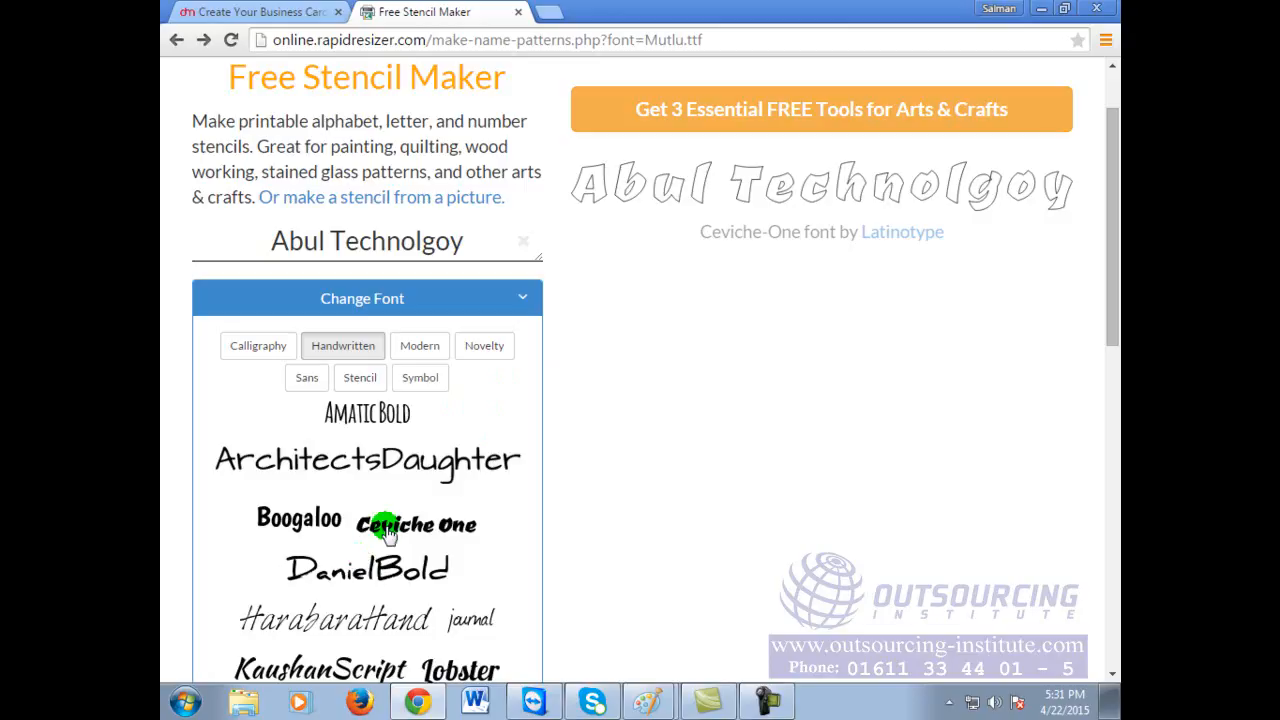
Step: Switch the preview to Boogaloo and dismiss the free tools signup popup
click(308, 522)
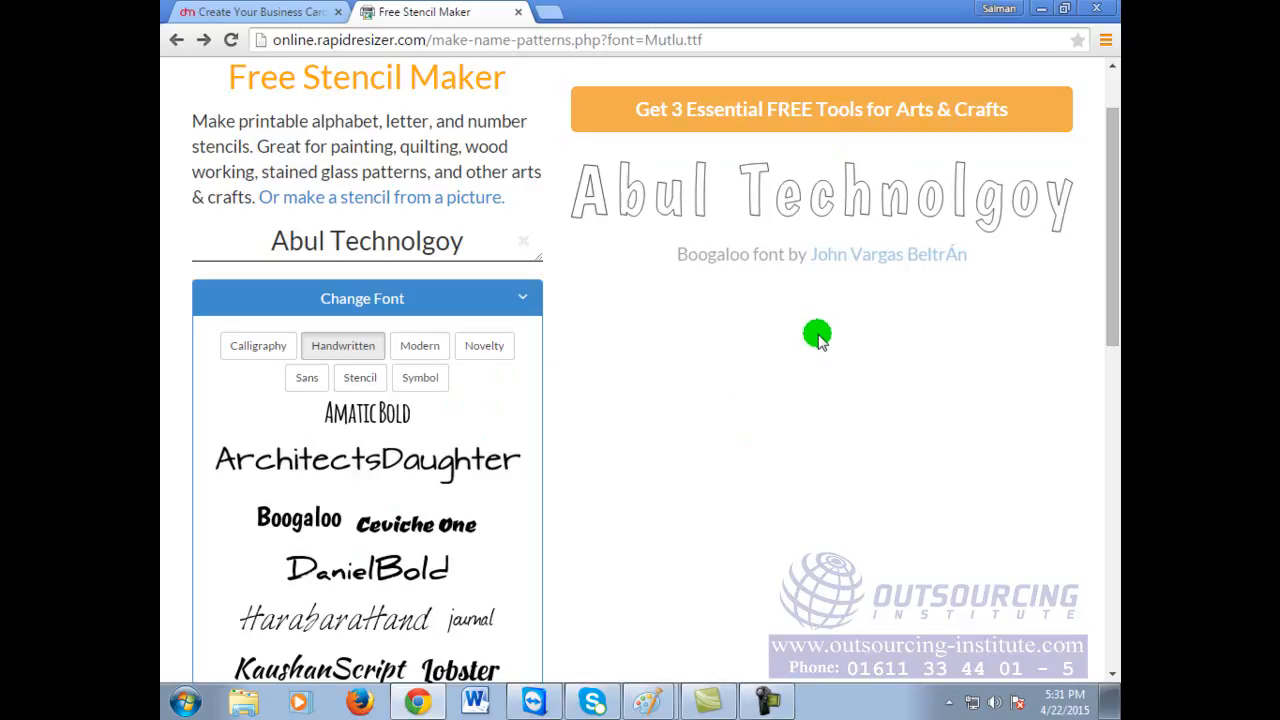
click(780, 220)
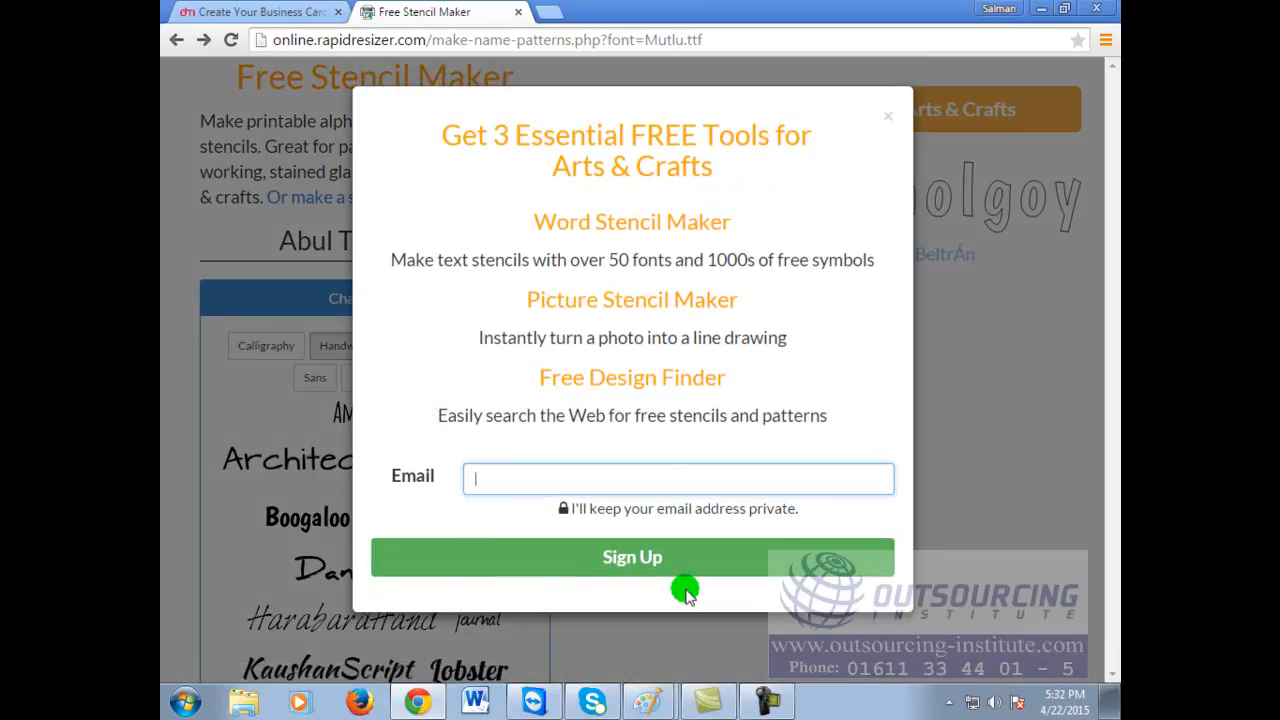
click(887, 116)
Step: Preview the name in the modern 20db font and view it full size
click(421, 346)
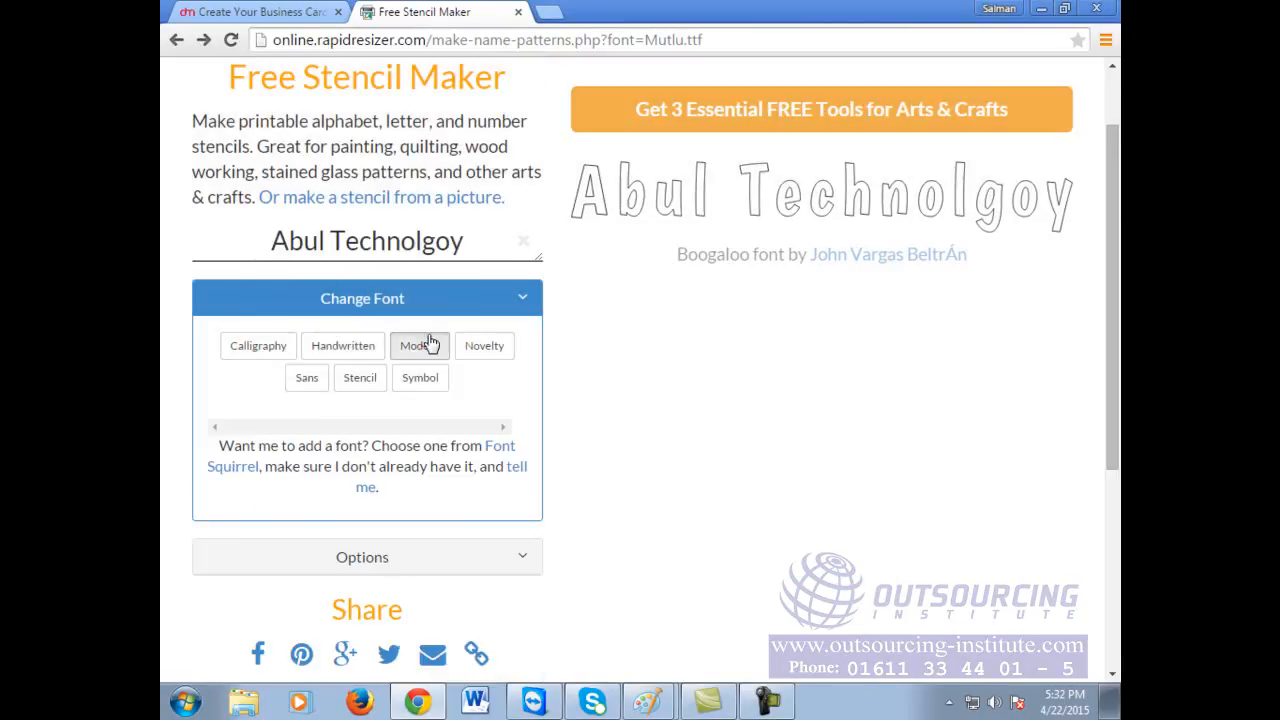
click(306, 416)
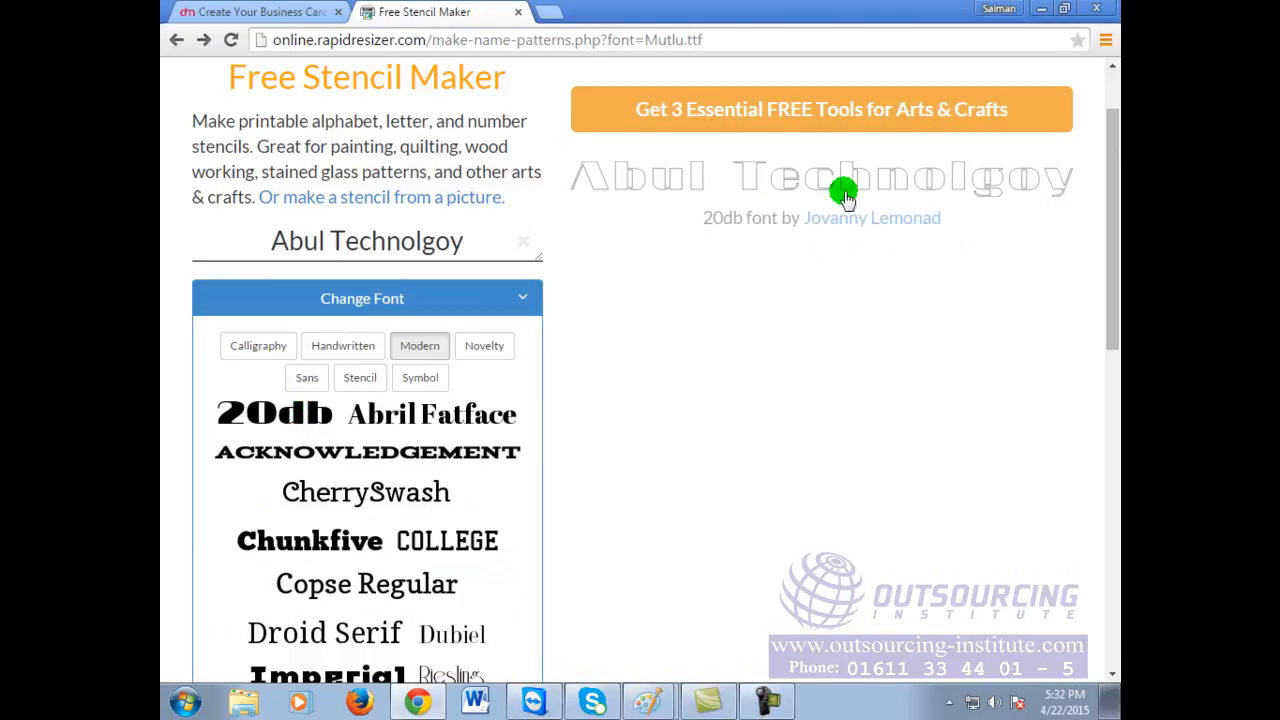
click(757, 177)
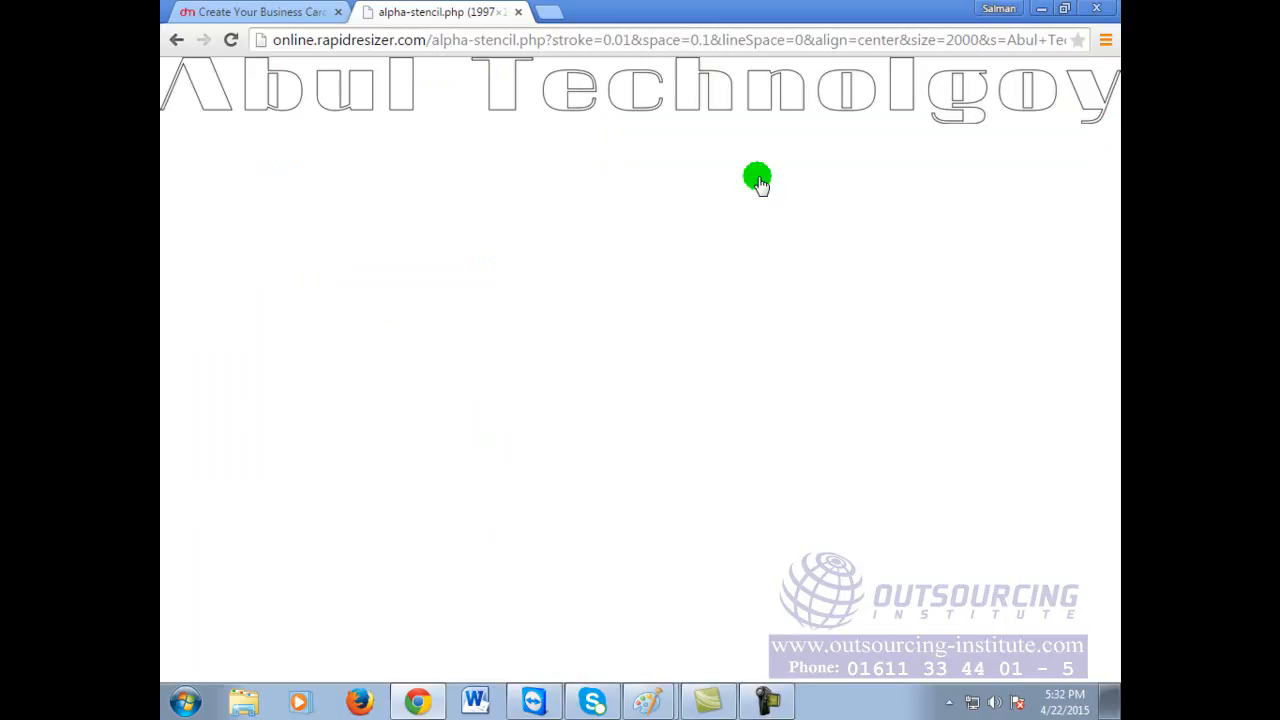
click(176, 40)
click(423, 302)
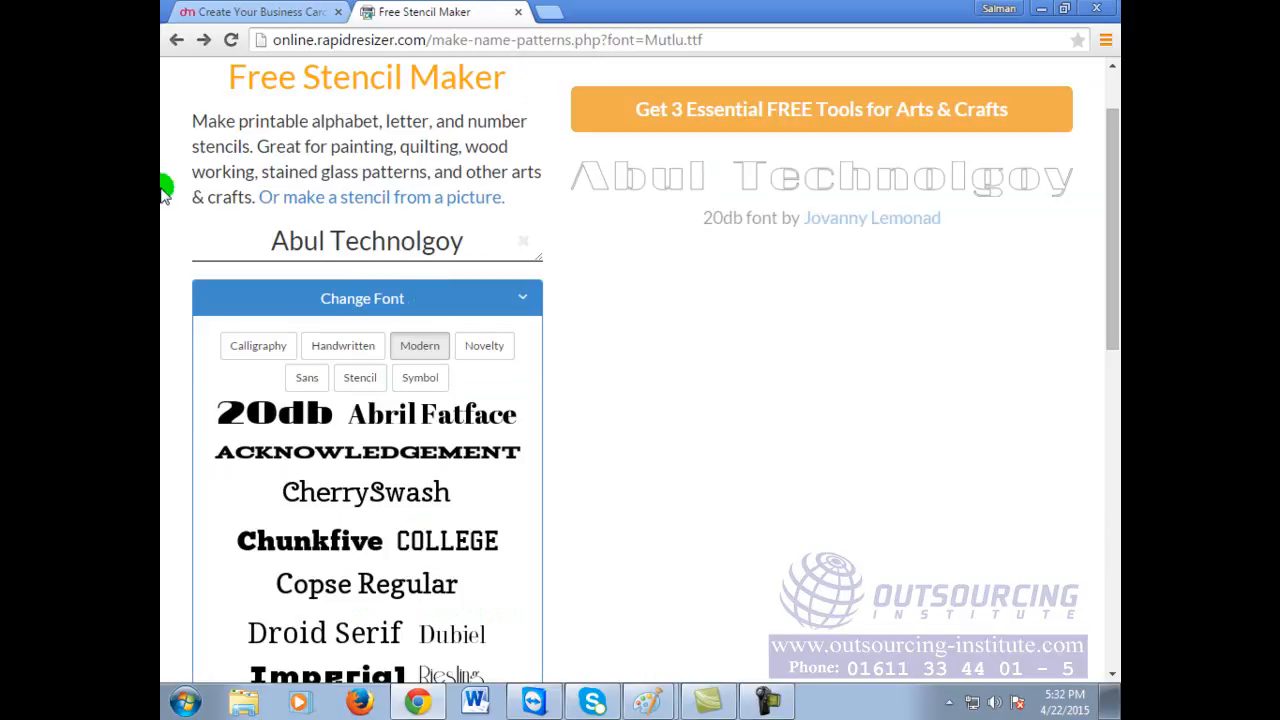
Step: Try modern fonts COLLEGE, Droid Serif, Imperial and Riesling, ending on Ultra
click(440, 545)
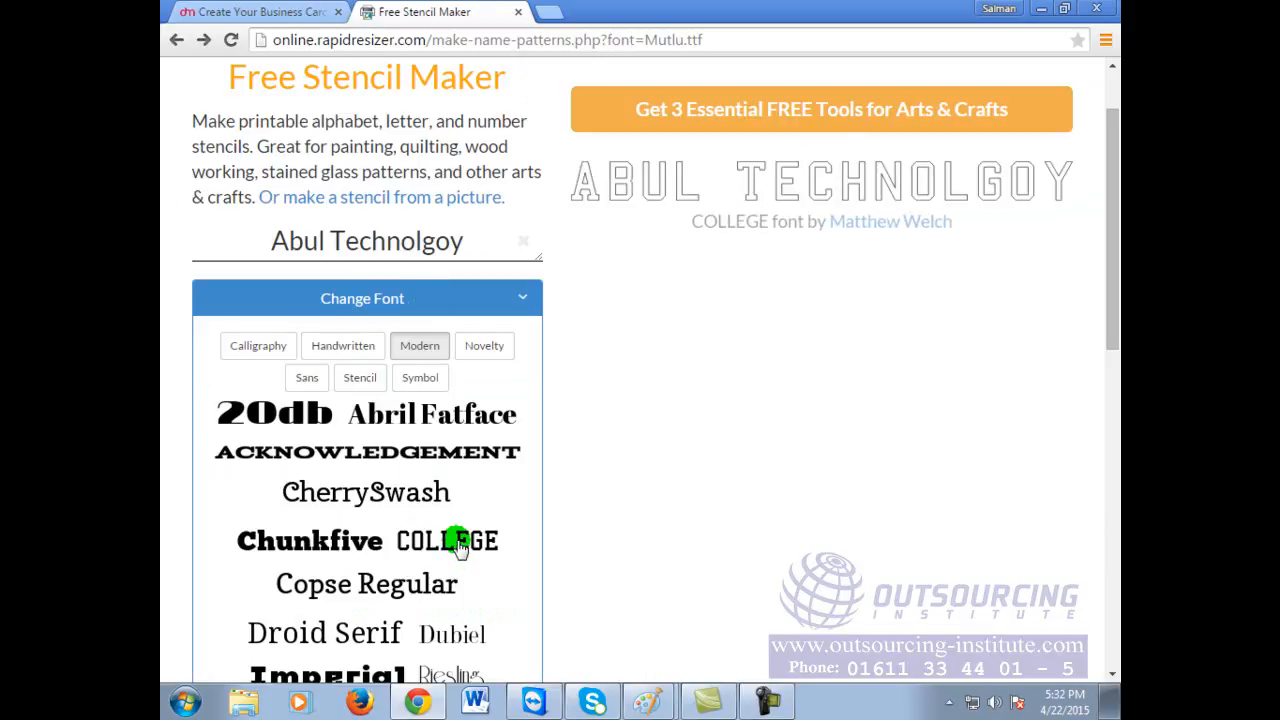
click(320, 636)
scroll(429, 566, down, 2)
click(330, 486)
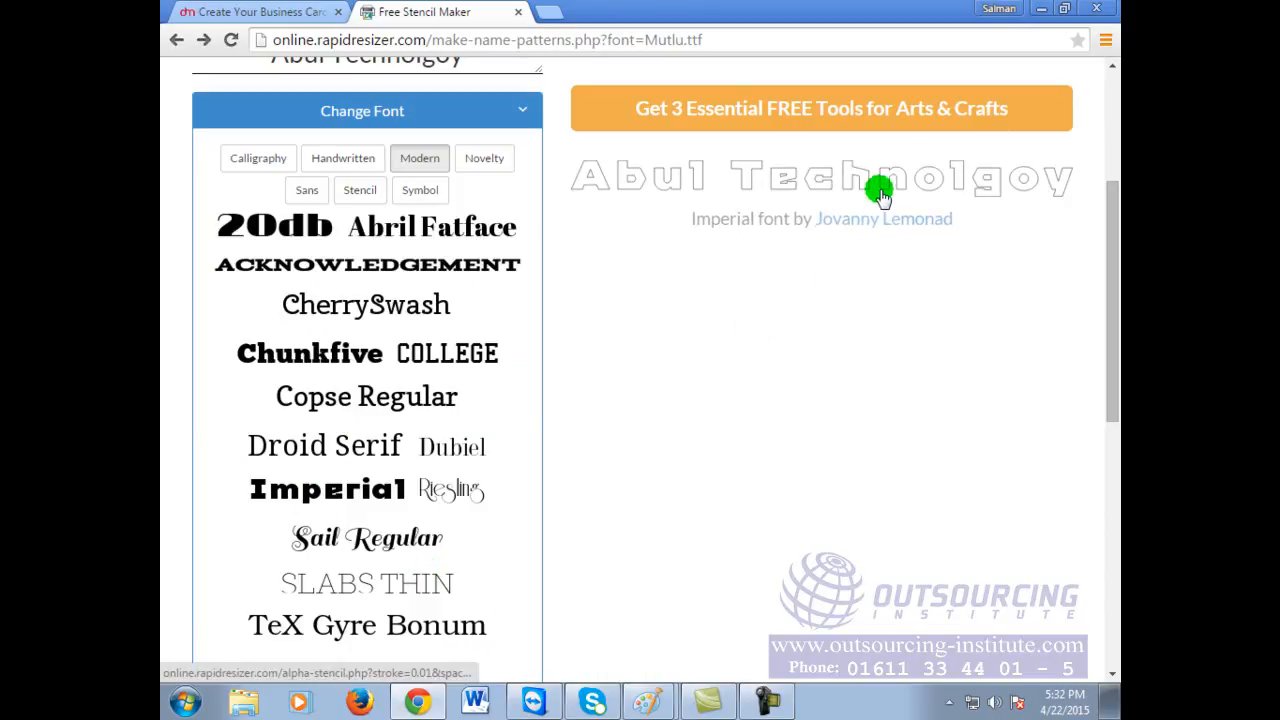
click(446, 490)
scroll(428, 630, down, 2)
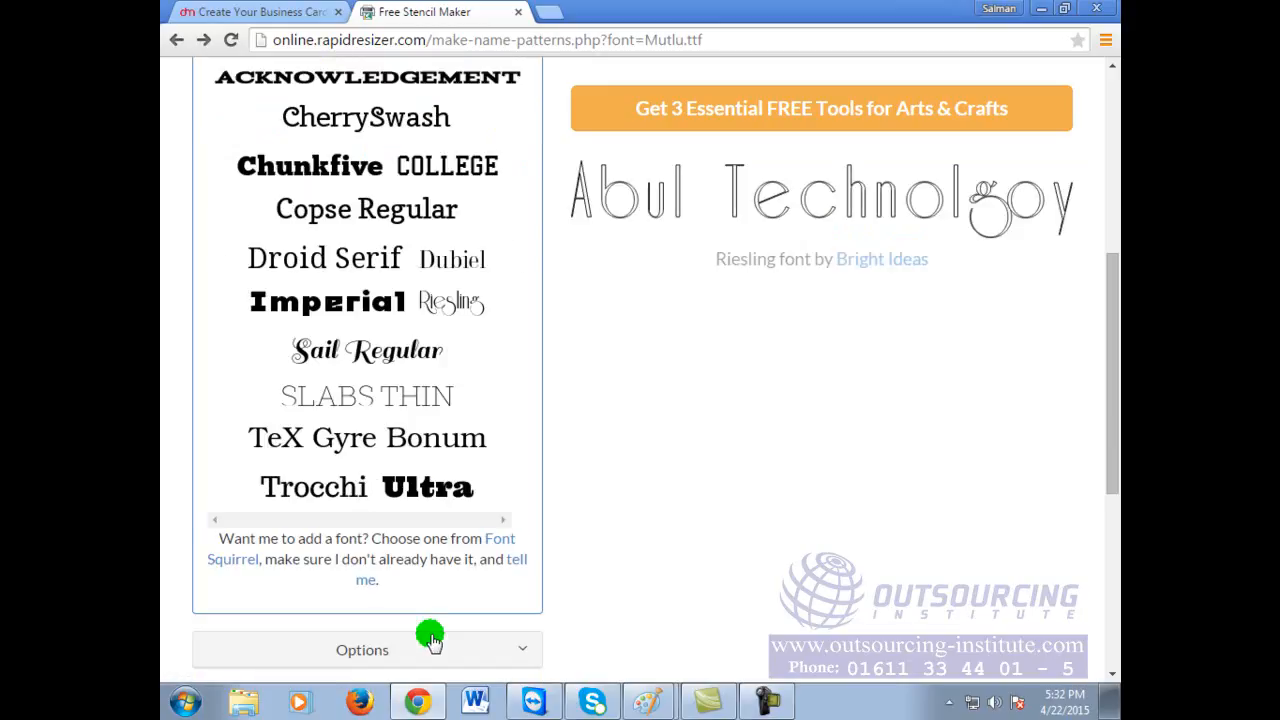
click(425, 492)
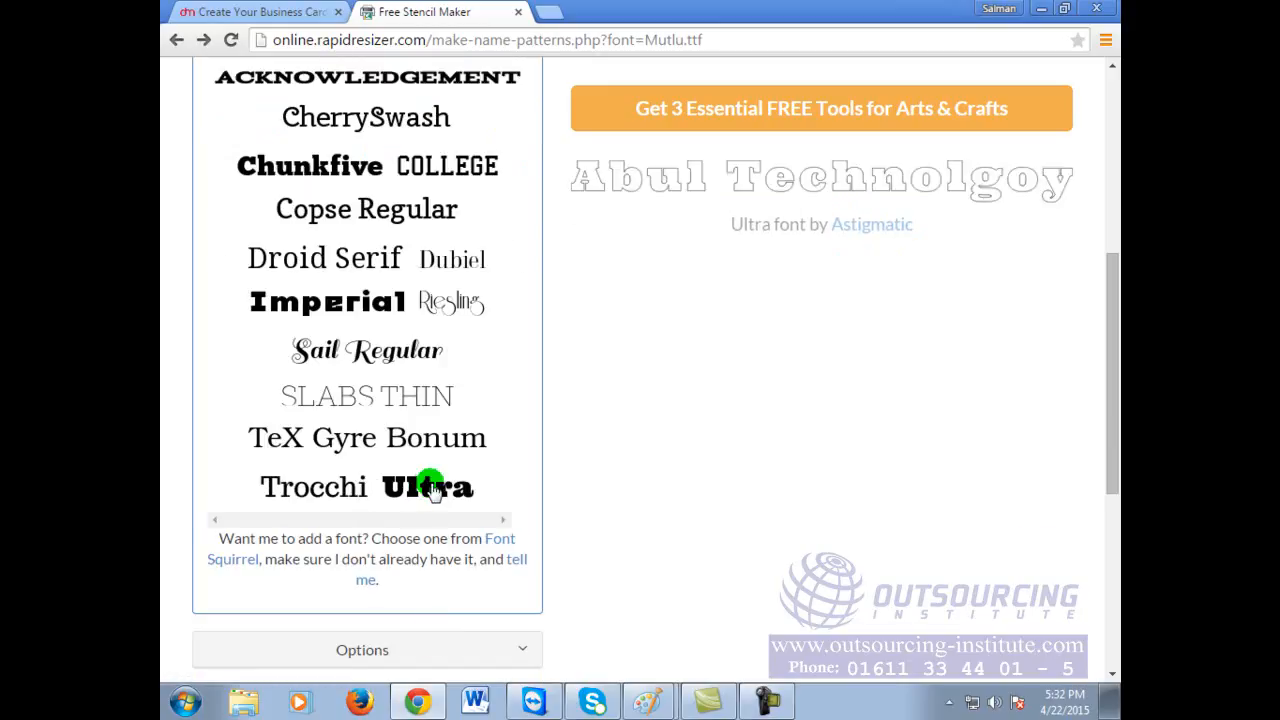
scroll(430, 490, up, 4)
click(489, 350)
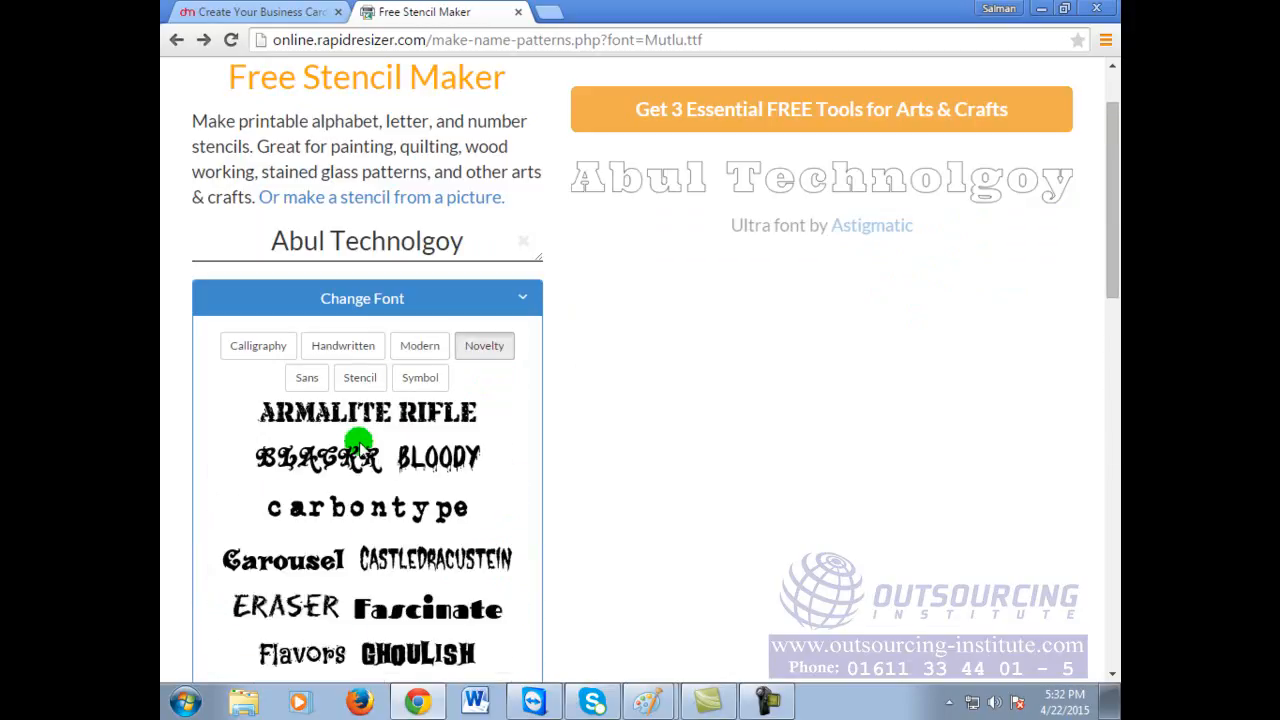
Step: Preview the name in novelty fonts BLACKR, BLOODY, Flavors and GypsyCurse
click(352, 458)
click(428, 458)
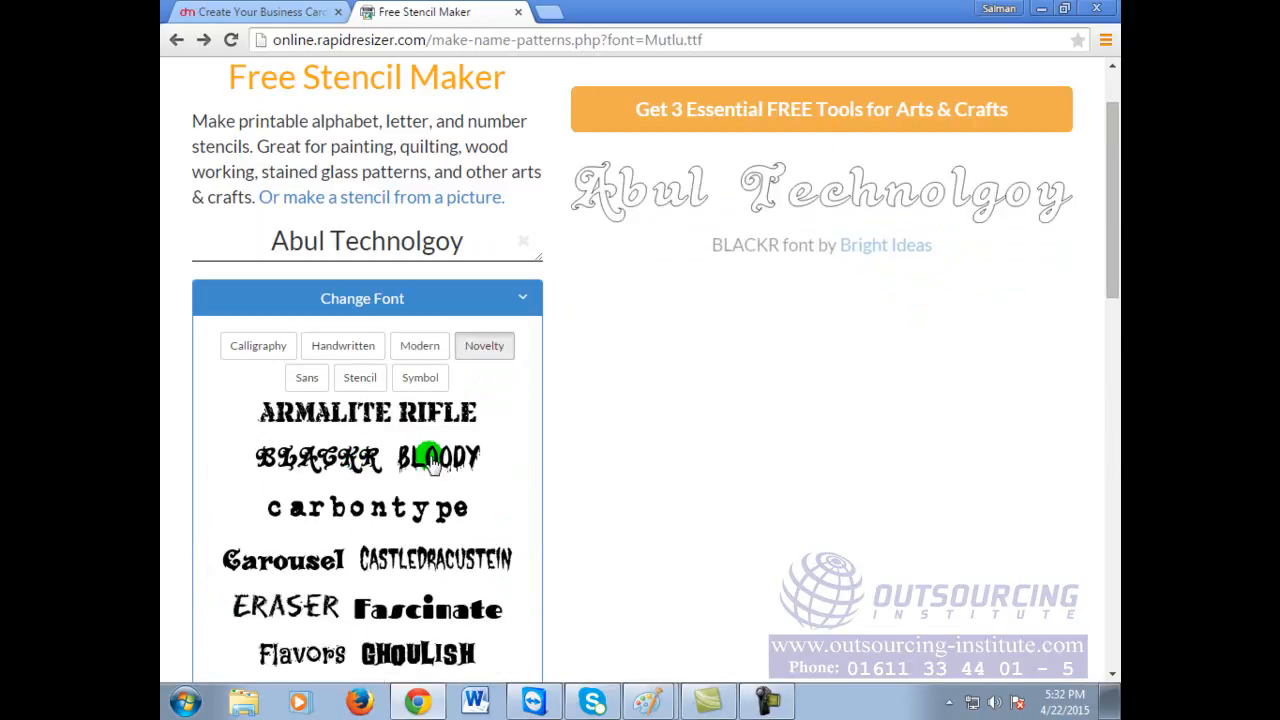
click(432, 462)
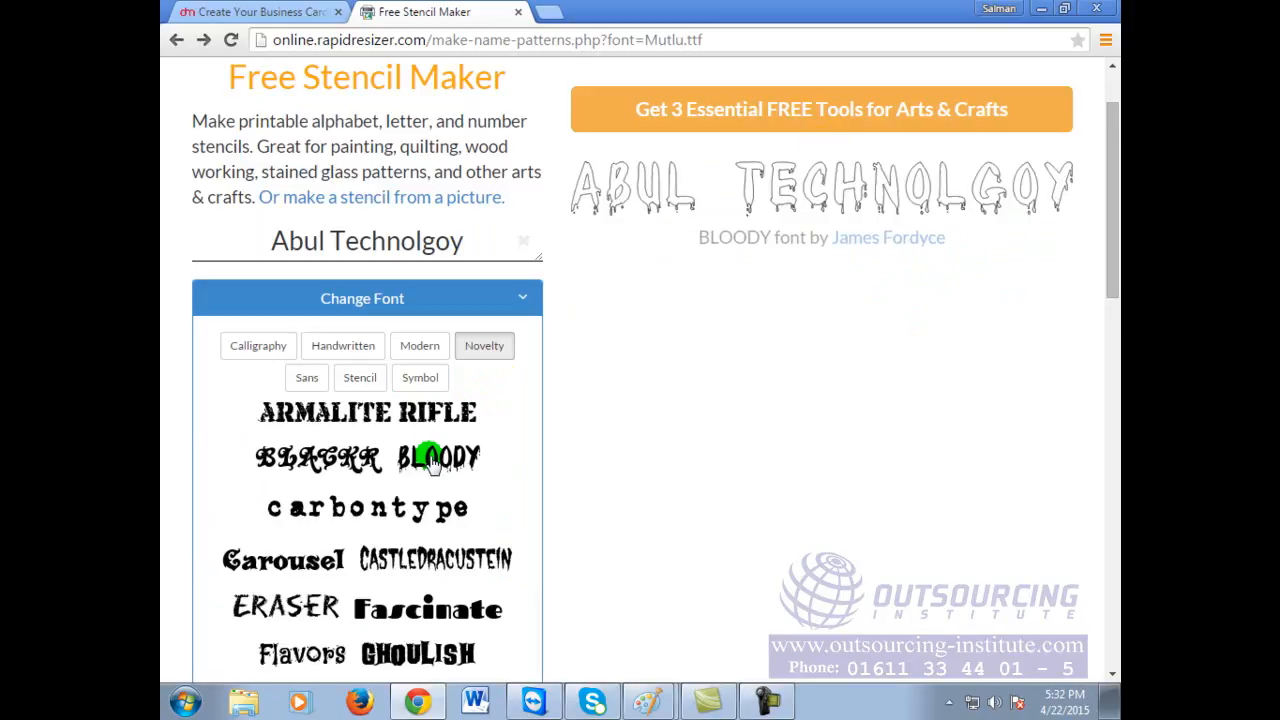
click(495, 408)
scroll(437, 597, down, 1)
click(300, 568)
click(300, 568)
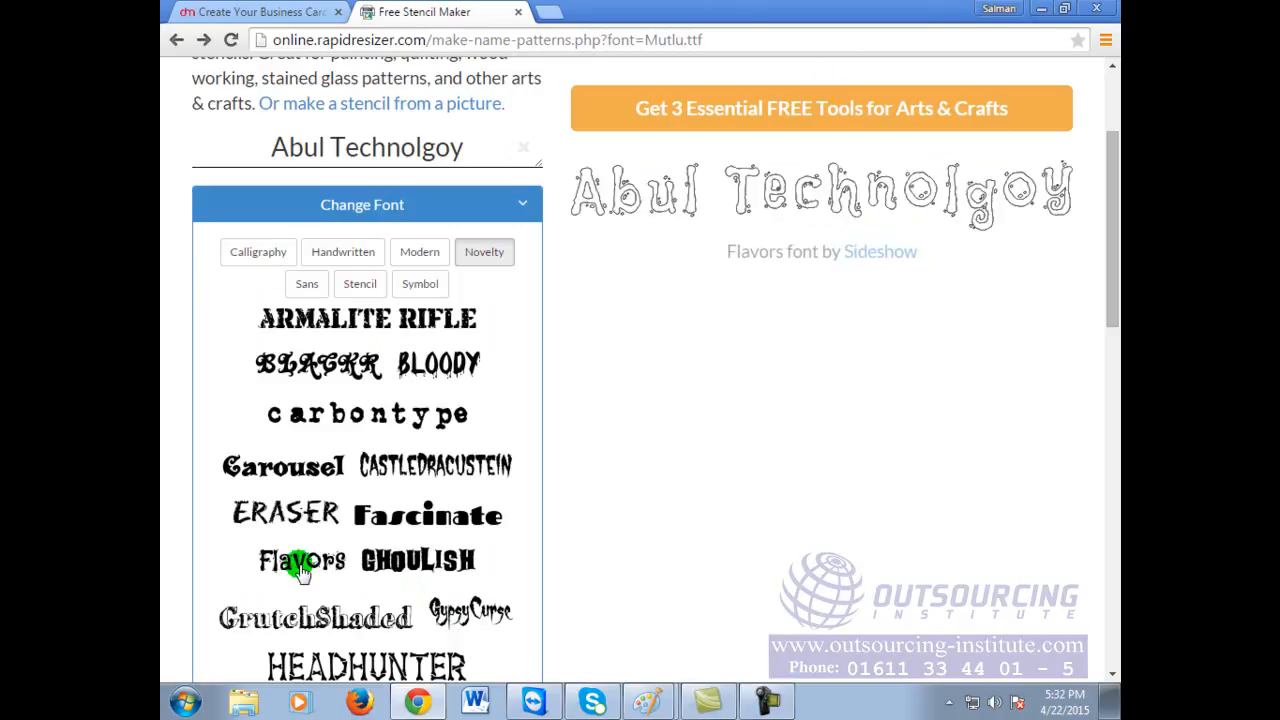
scroll(405, 565, down, 1)
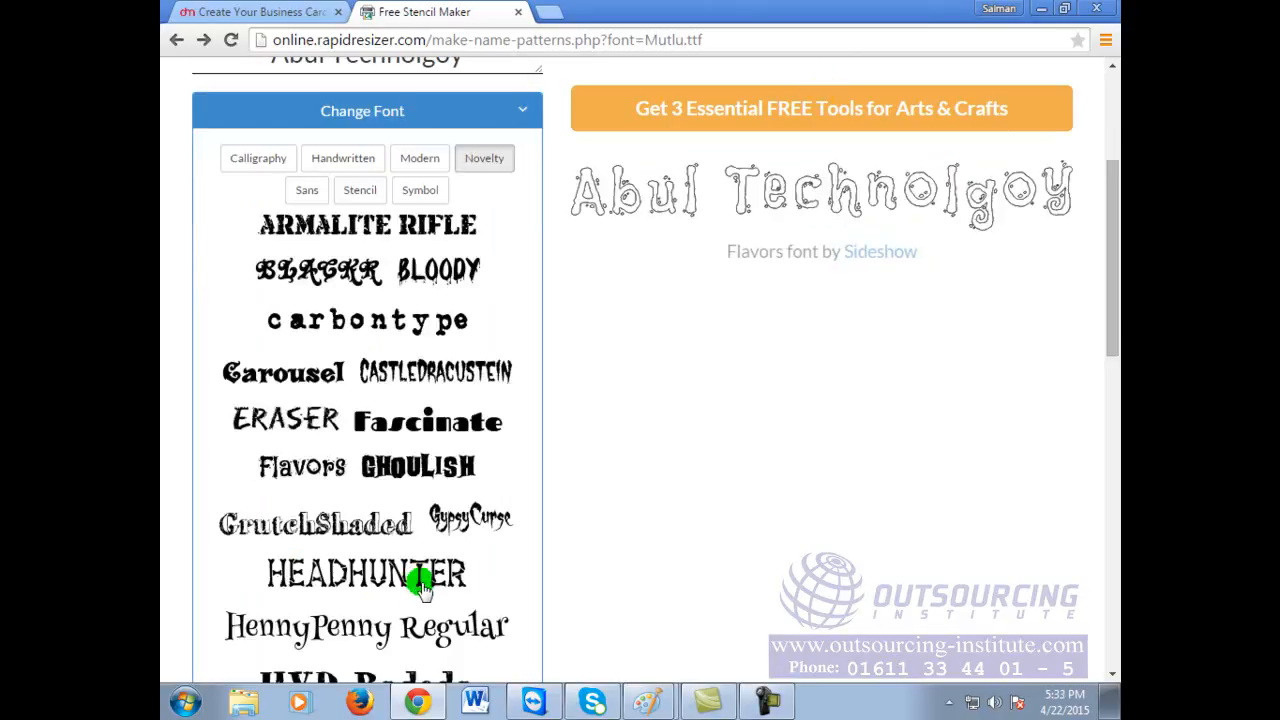
click(475, 525)
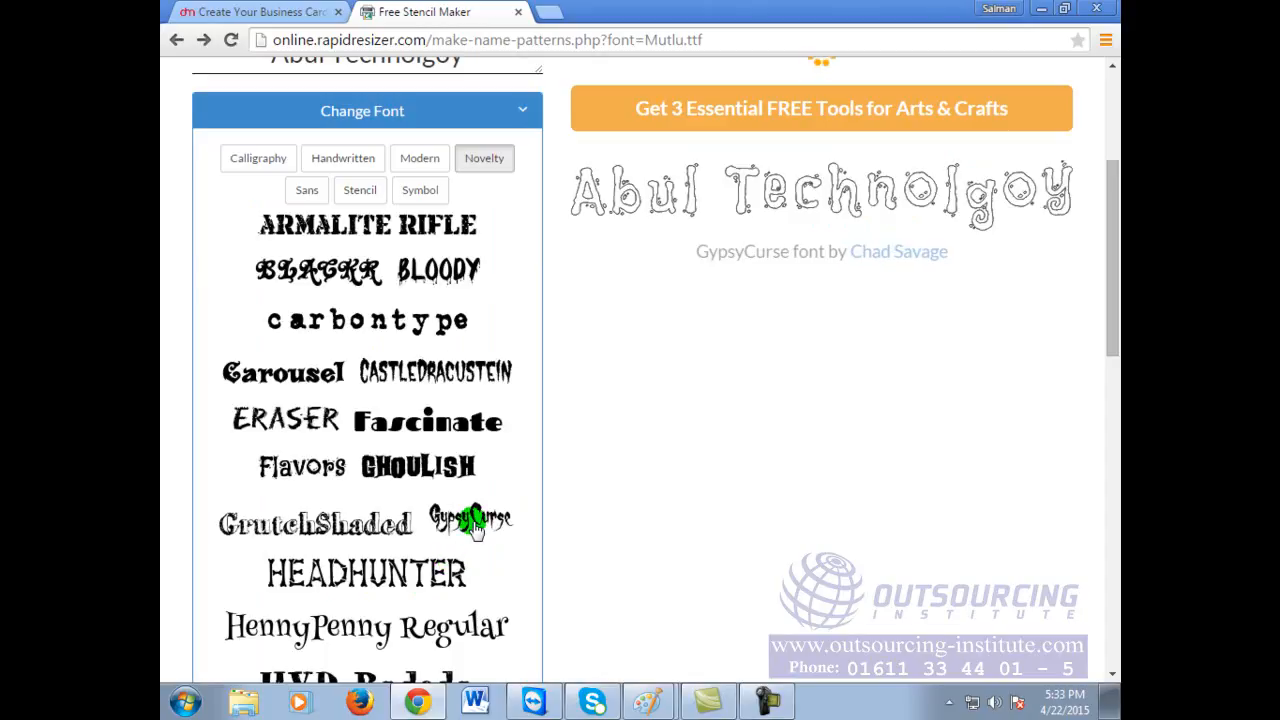
Step: View the GypsyCurse stencil full size, zooming out and in, then return
click(695, 228)
click(695, 228)
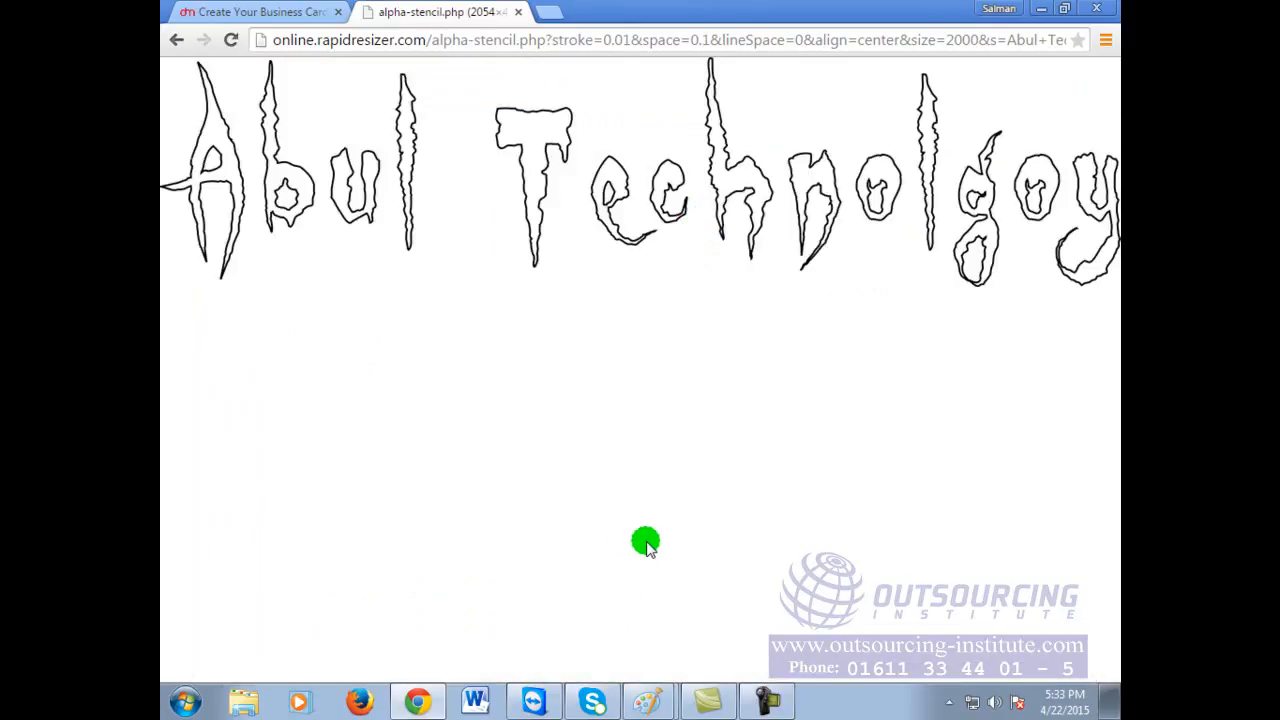
key(ctrl+minus)
key(ctrl+minus)
key(ctrl+minus)
key(ctrl+minus)
key(ctrl+minus)
key(ctrl+plus)
key(ctrl+plus)
key(ctrl+plus)
key(ctrl+plus)
key(ctrl+minus)
key(ctrl+minus)
key(ctrl+plus)
key(ctrl+plus)
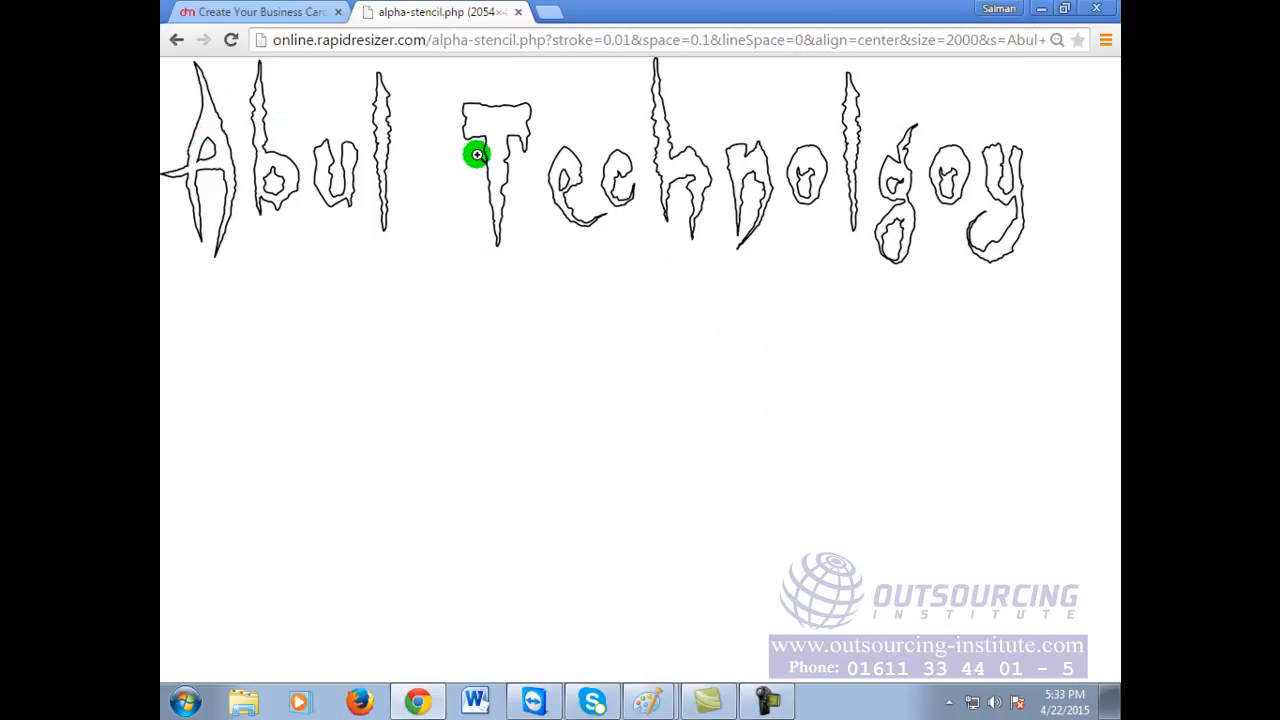
click(177, 44)
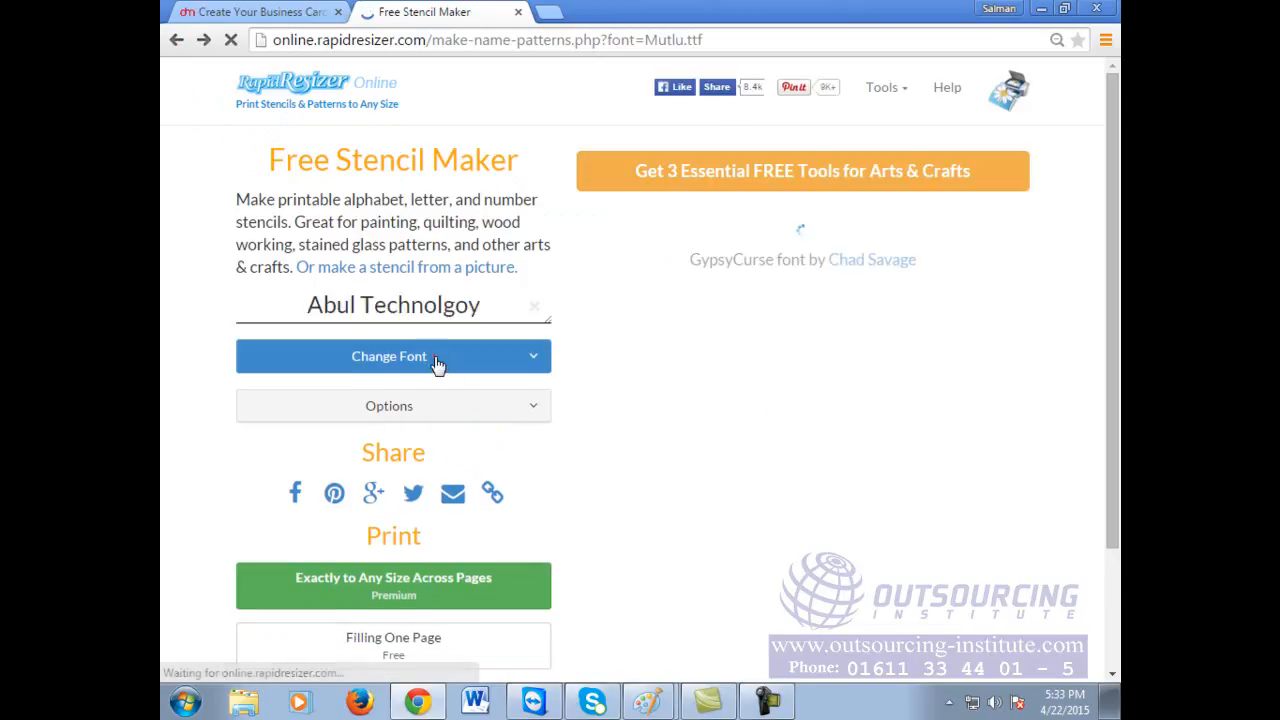
Step: Try Headhunter, then UnquietSpirits, viewing the UnquietSpirits stencil full size
click(443, 363)
click(424, 477)
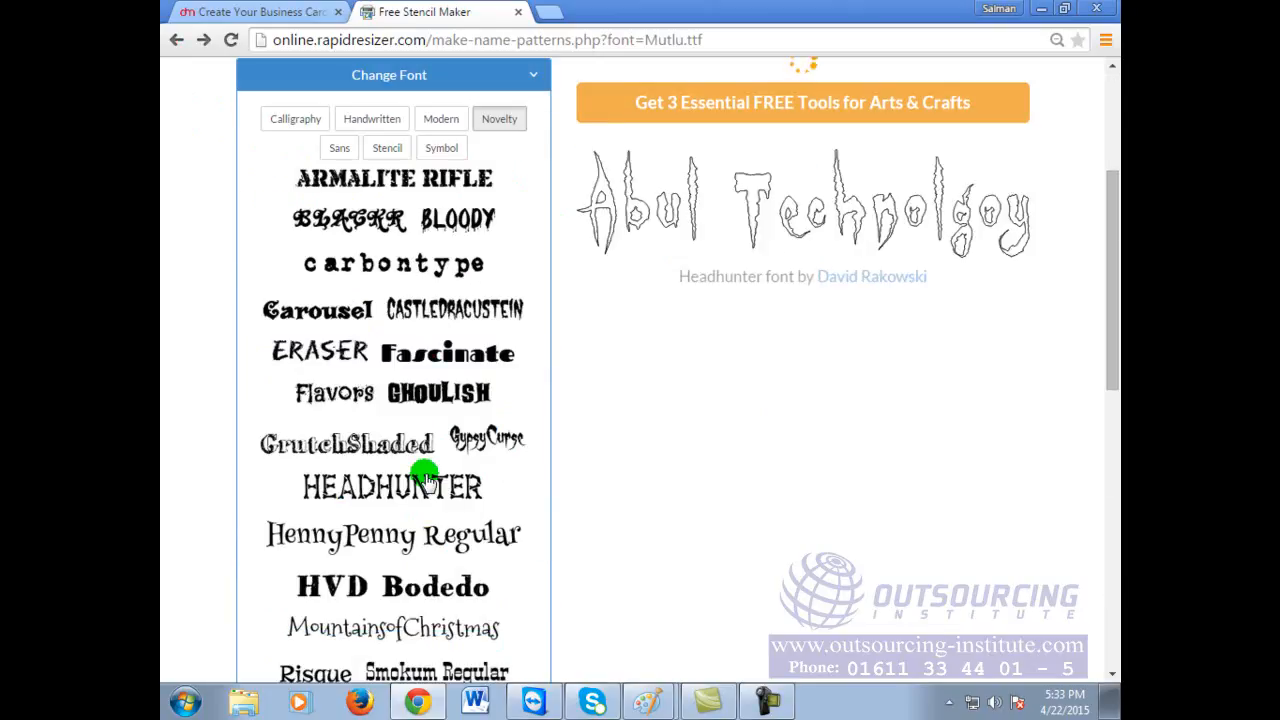
scroll(420, 560, down, 3)
click(340, 605)
click(873, 188)
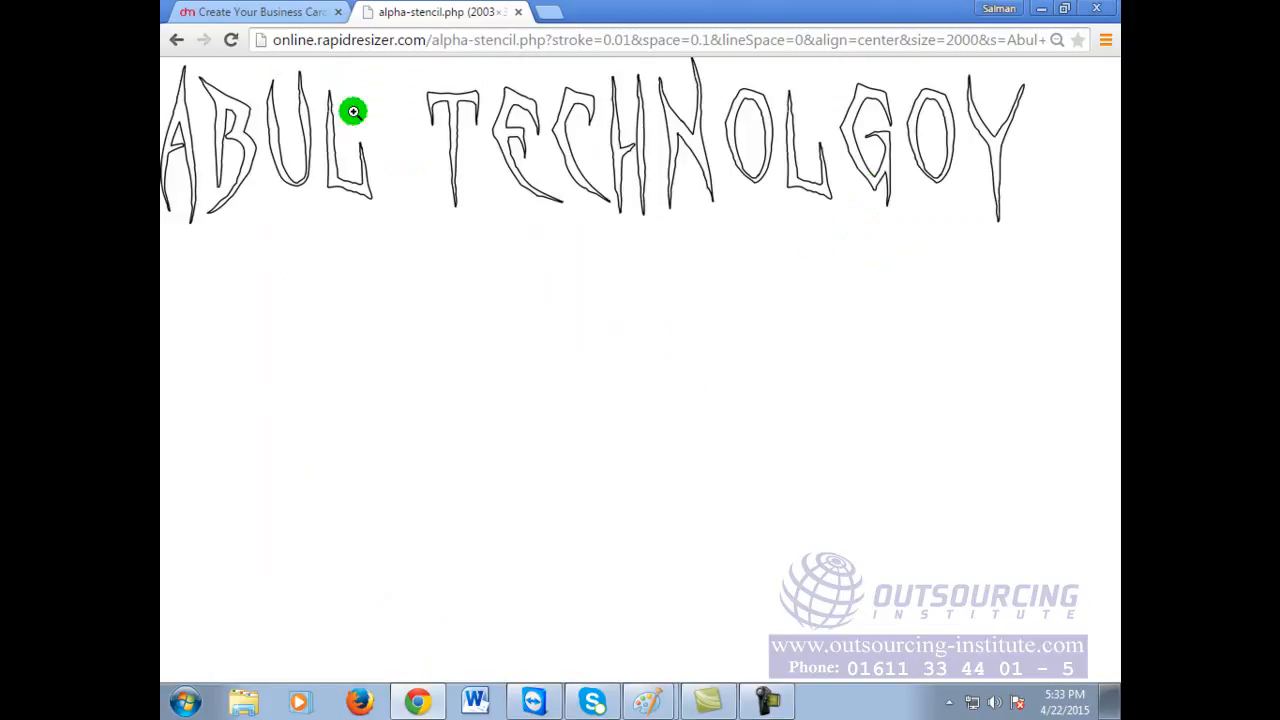
click(178, 42)
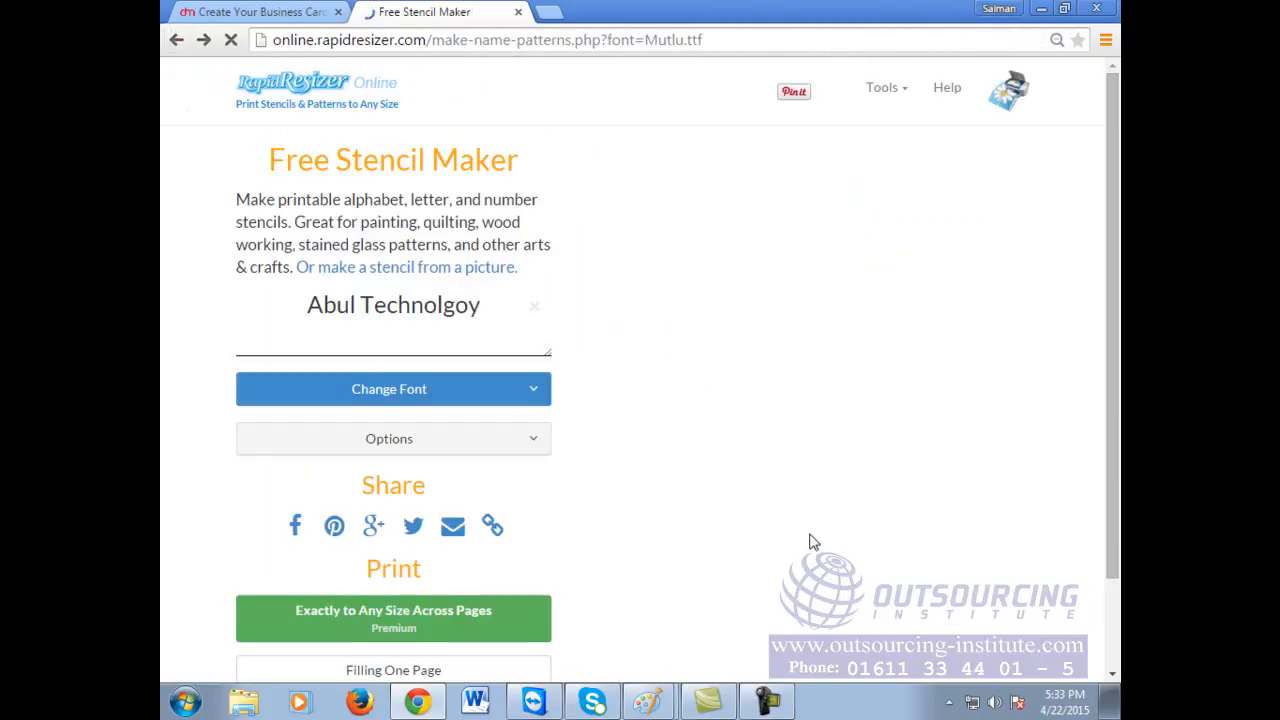
click(461, 205)
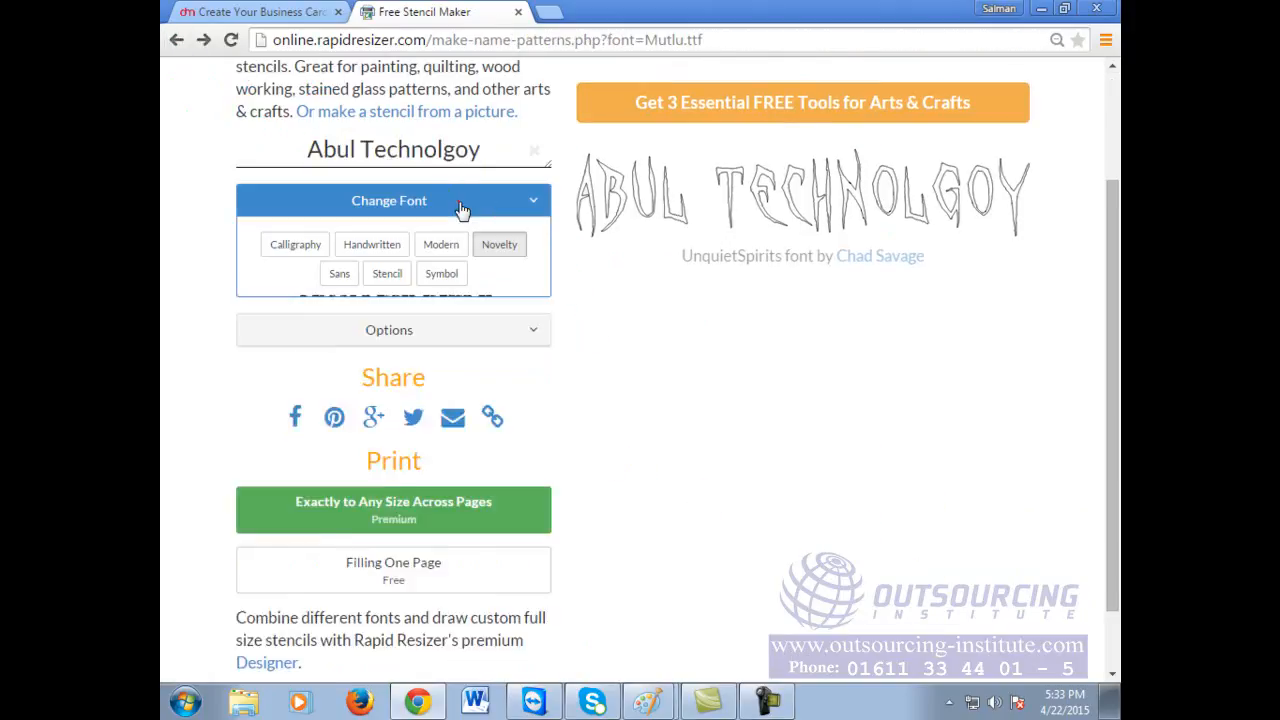
Step: Preview the name in Symbol fonts DejaVuSans and Evilz
click(441, 274)
click(408, 308)
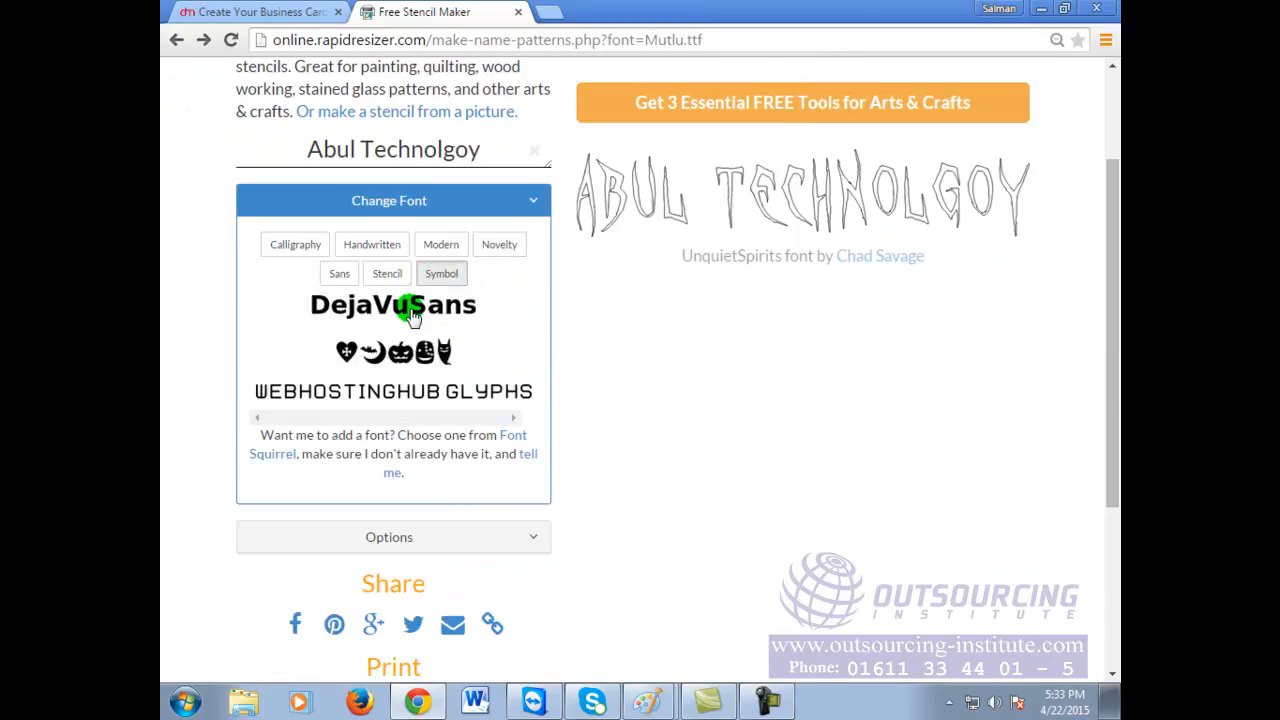
click(410, 310)
click(404, 352)
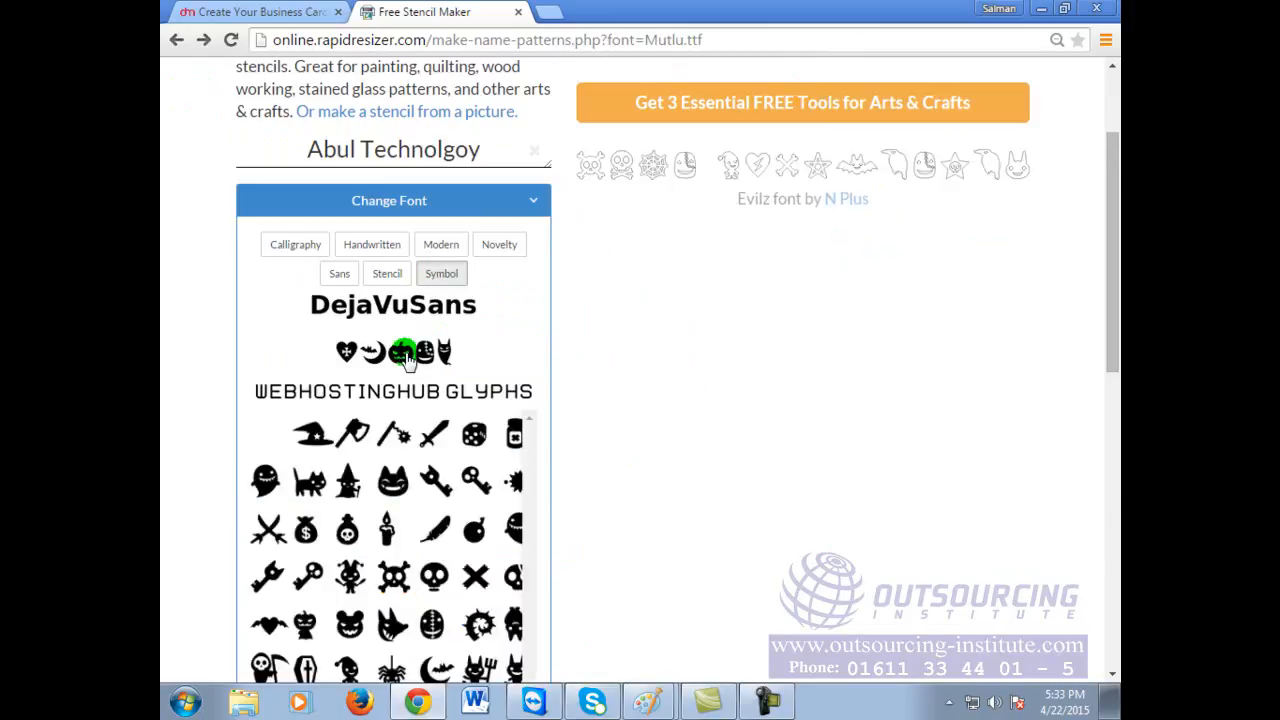
Step: Switch to Sans fonts and preview the name in Exo Black
click(345, 277)
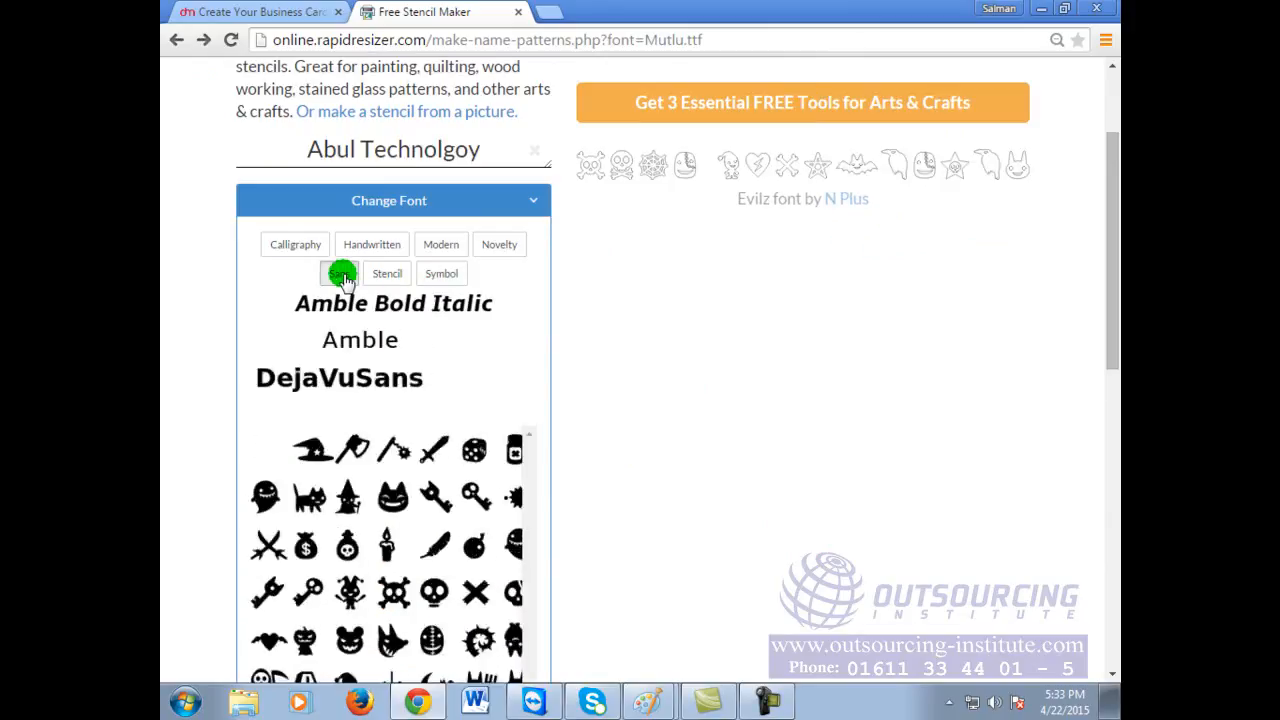
scroll(452, 540, down, 5)
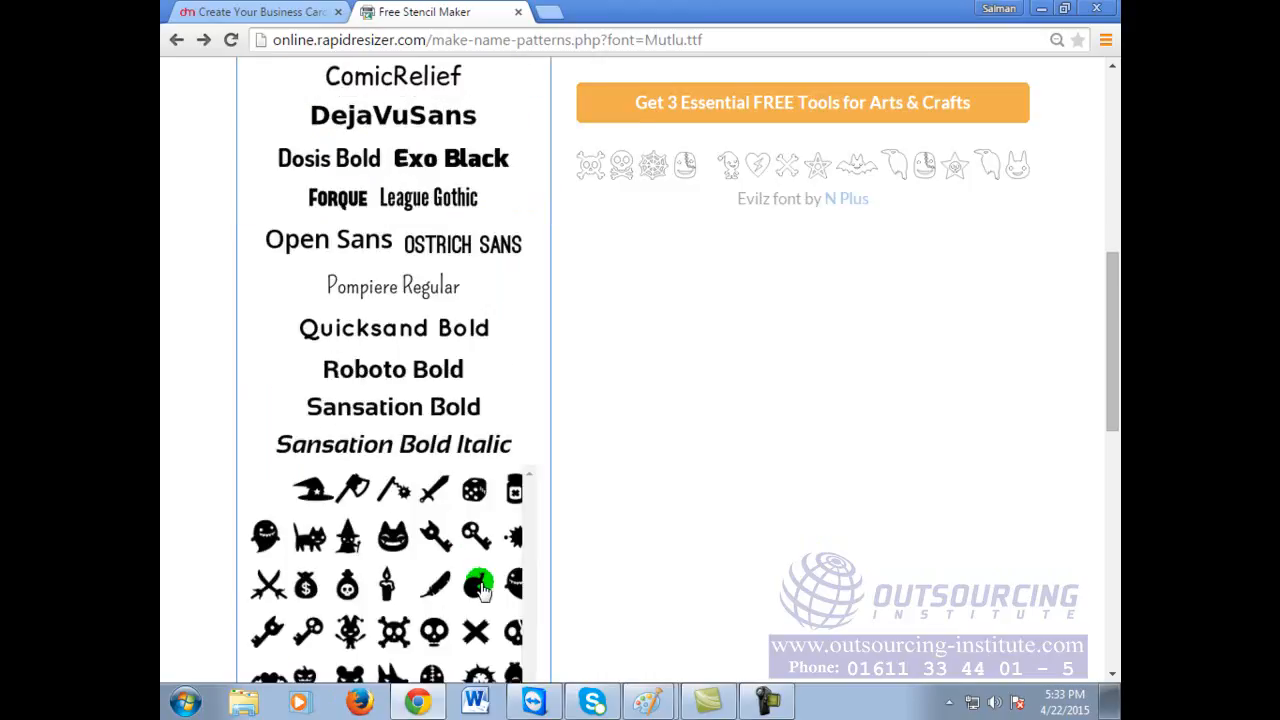
scroll(482, 588, up, 1)
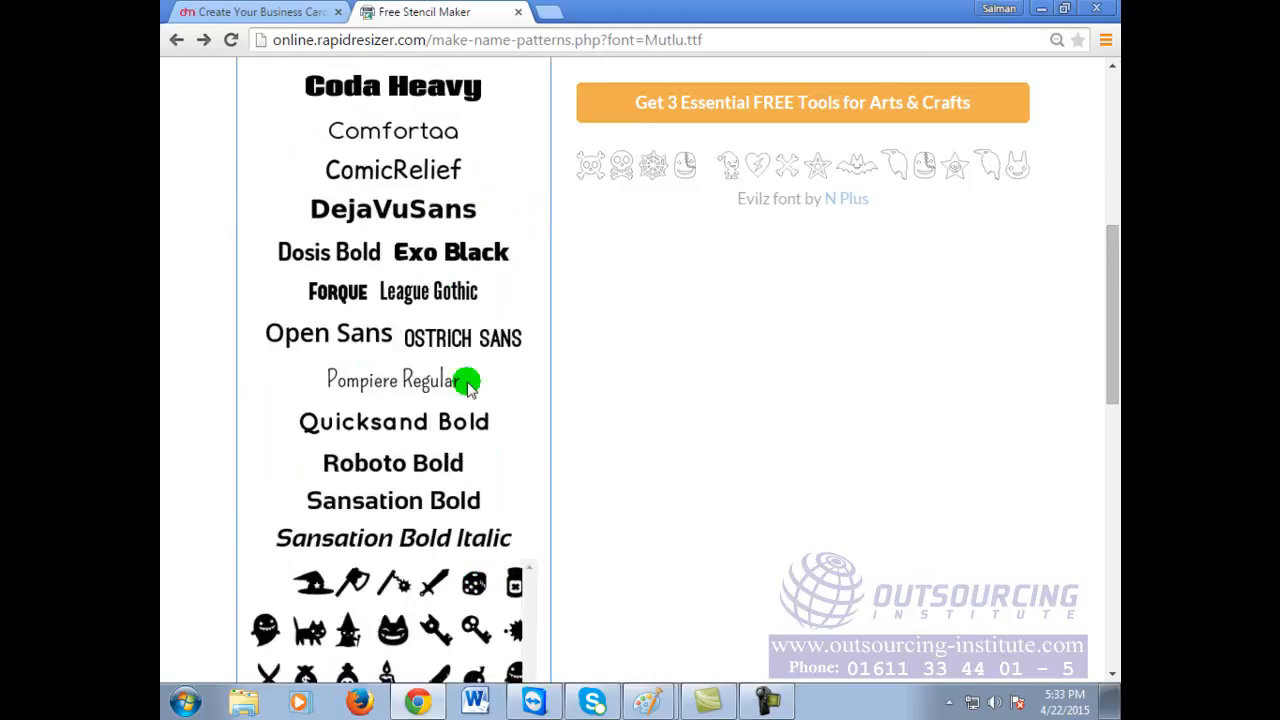
click(458, 255)
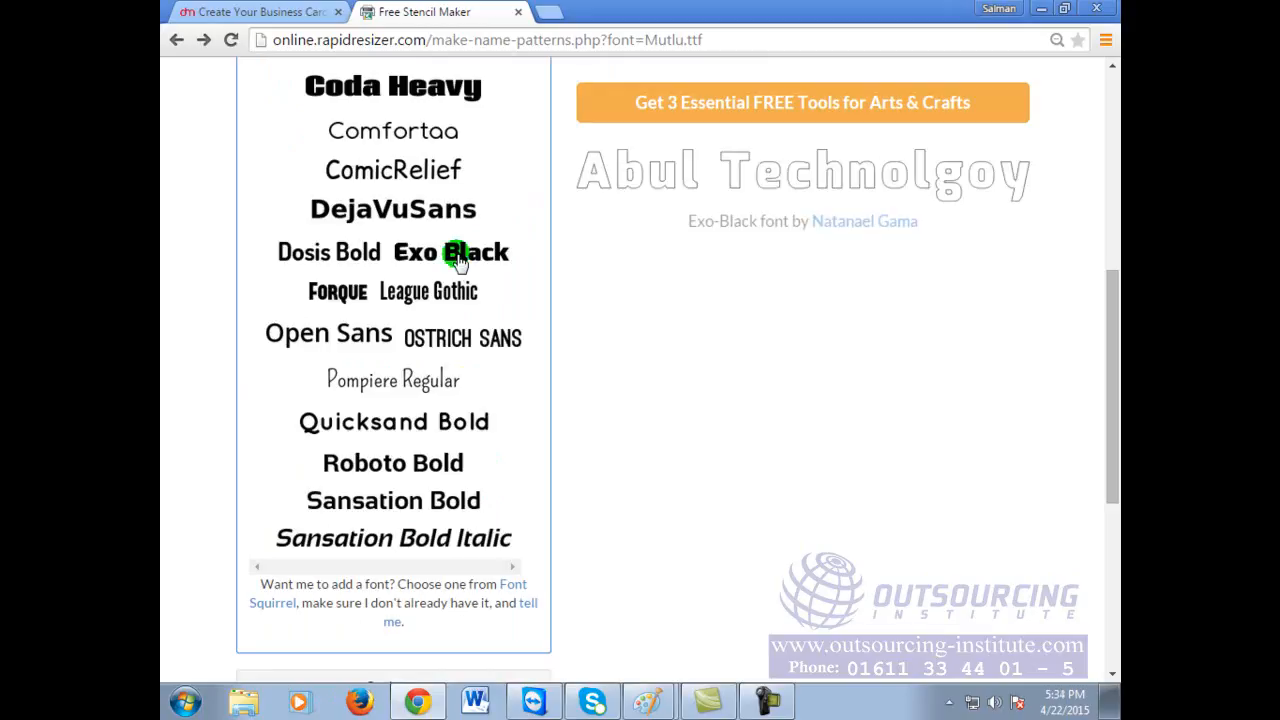
scroll(486, 229, up, 2)
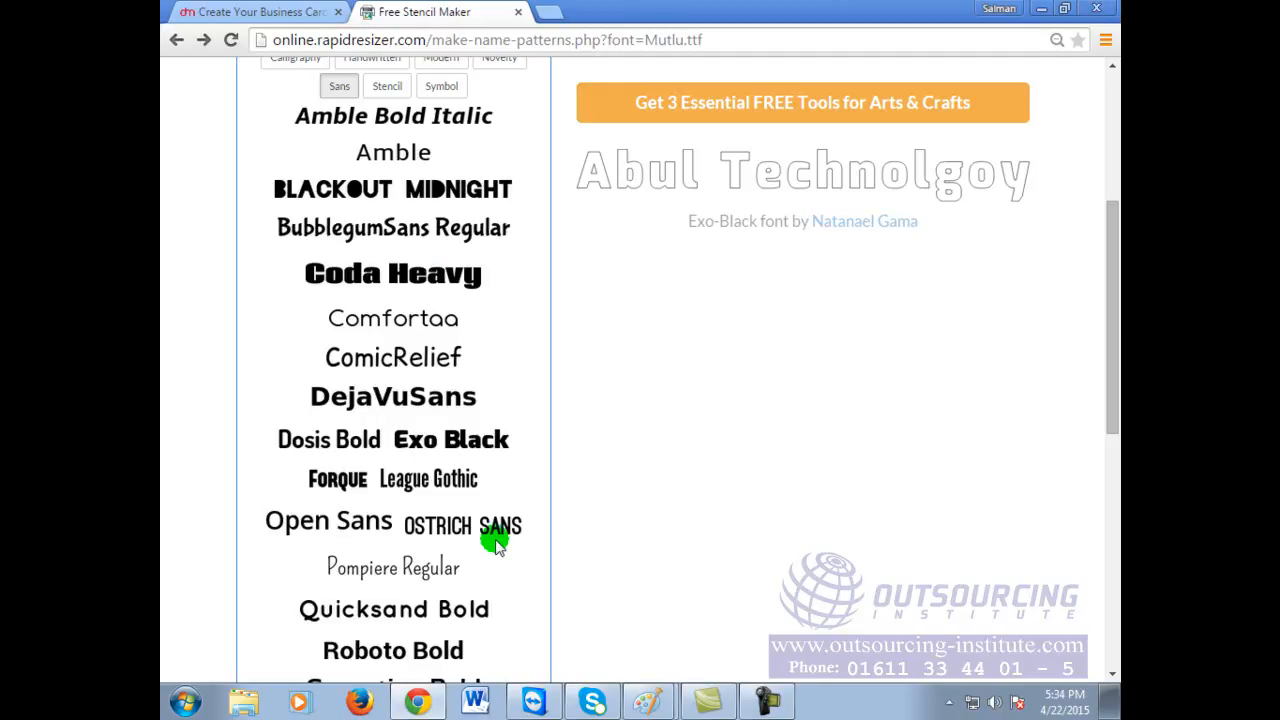
Step: Preview the name in the Sans fonts DejaVuSans, then Pompiere Regular
click(383, 396)
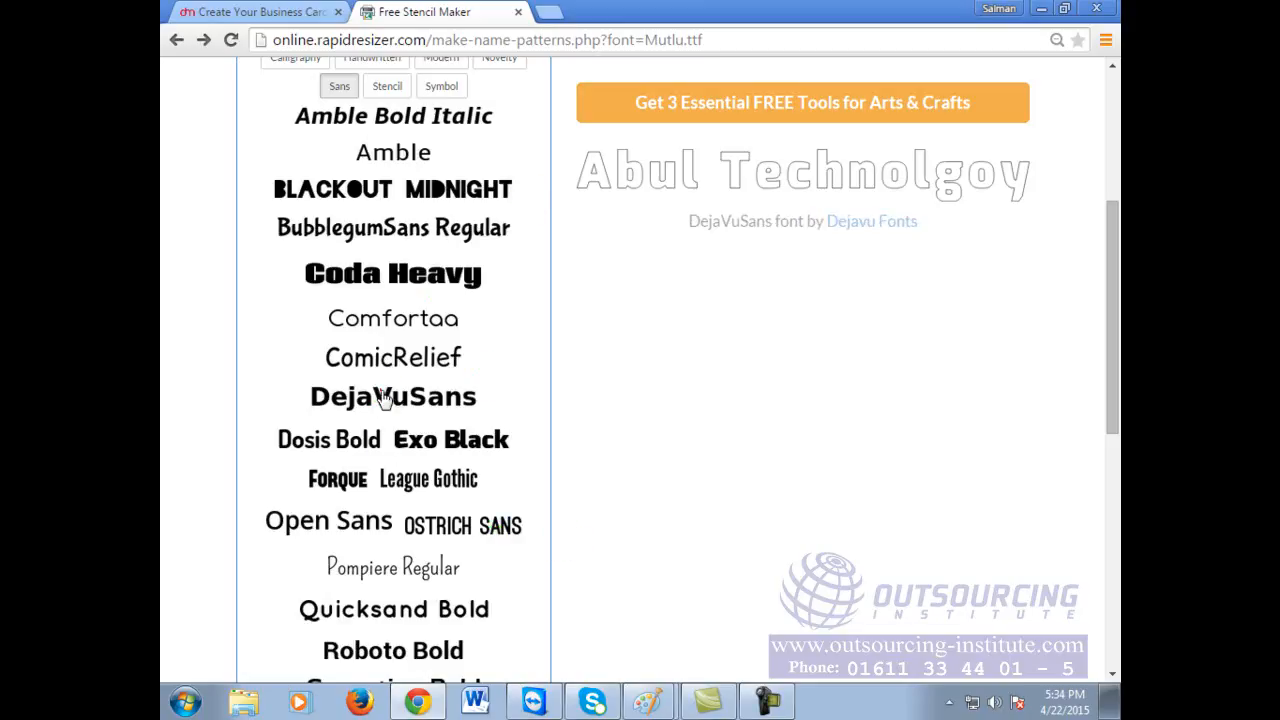
click(392, 578)
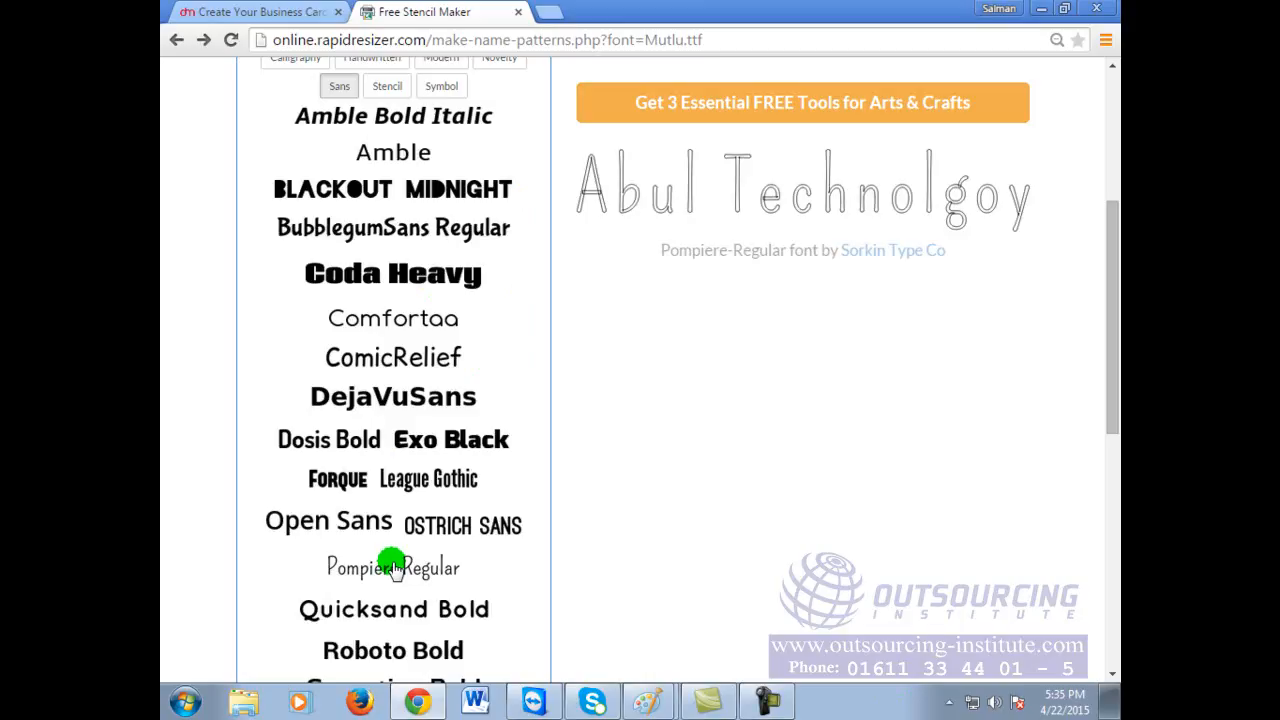
scroll(430, 285, up, 3)
scroll(430, 280, down, 7)
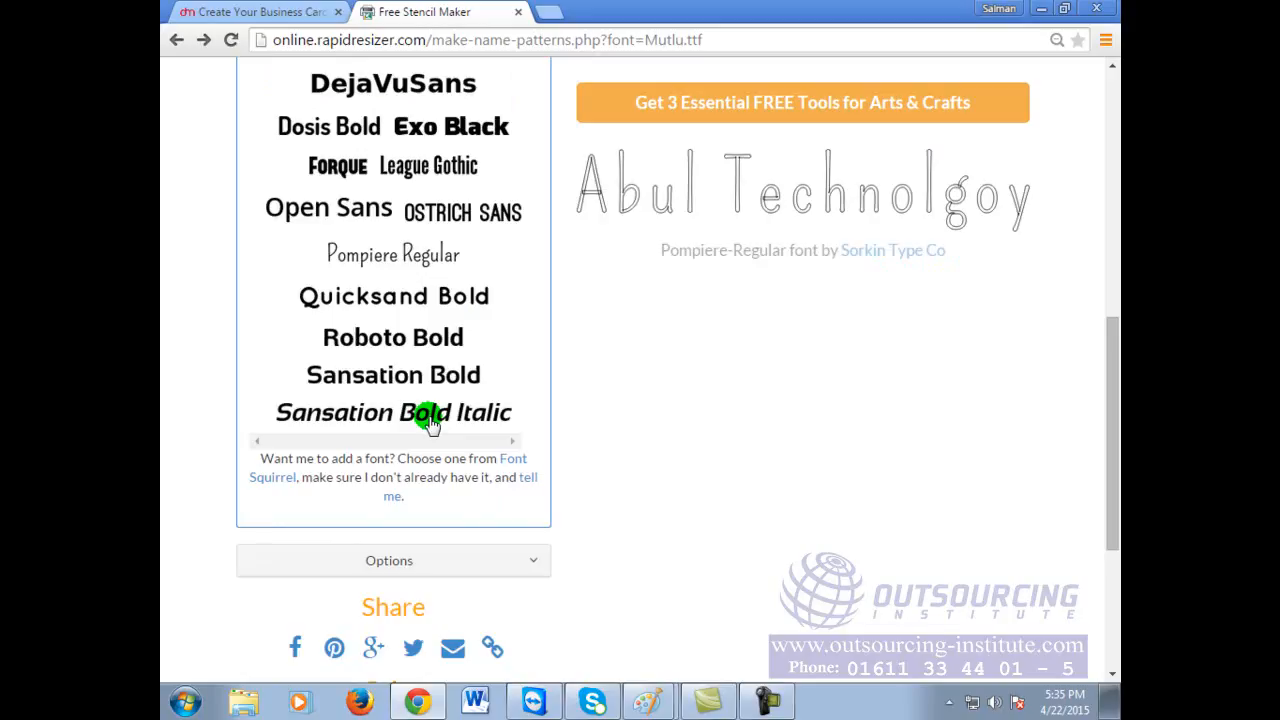
scroll(430, 422, up, 4)
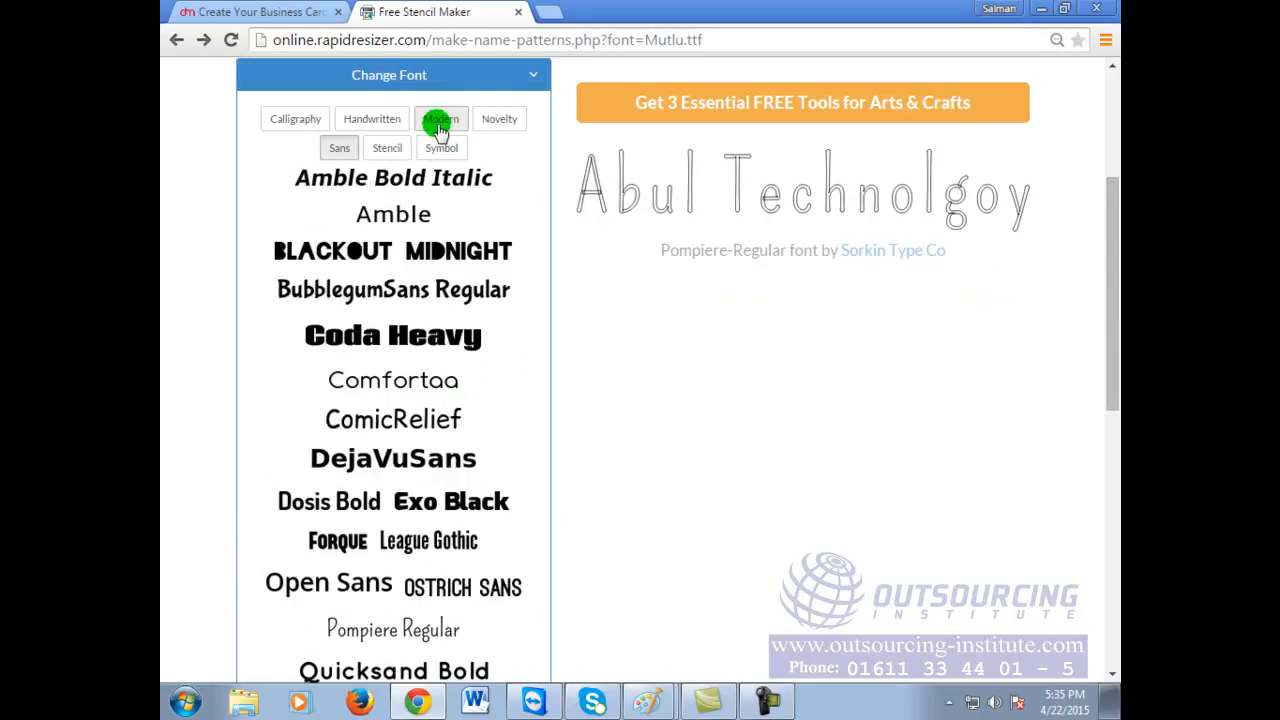
Step: Switch to Novelty fonts and preview the name in Eraser and CastleDracustein
click(496, 120)
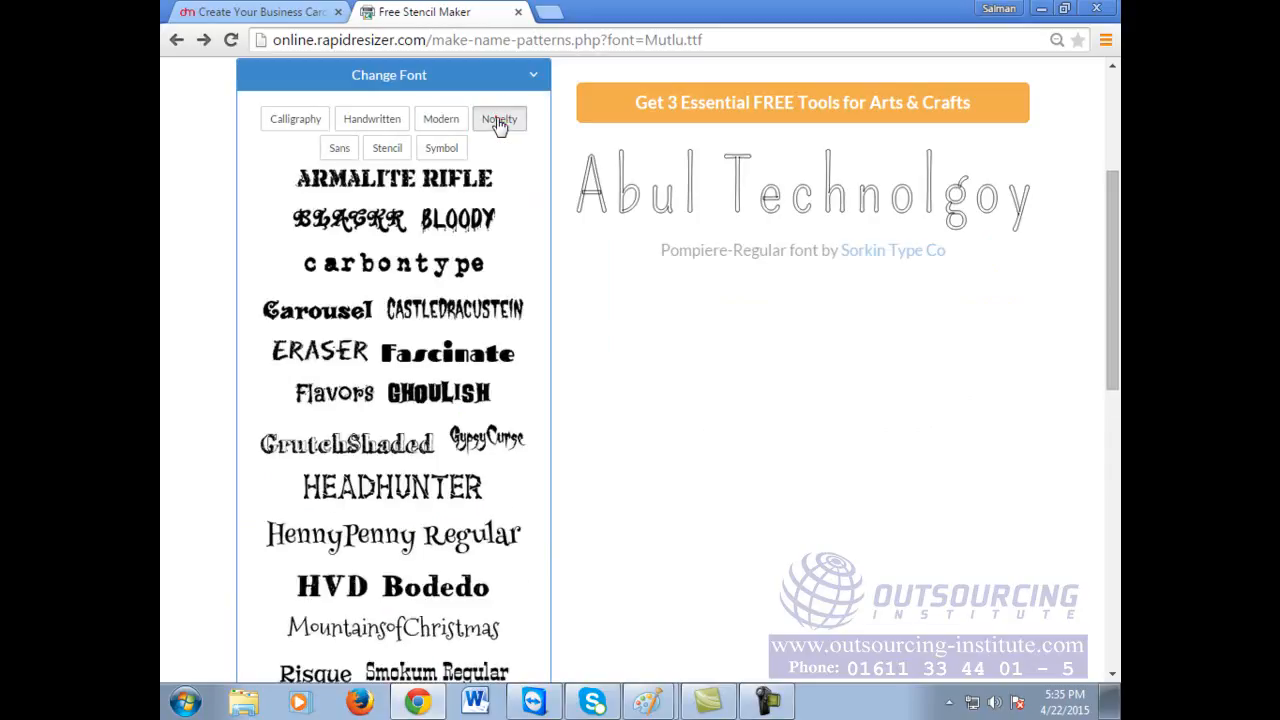
click(442, 120)
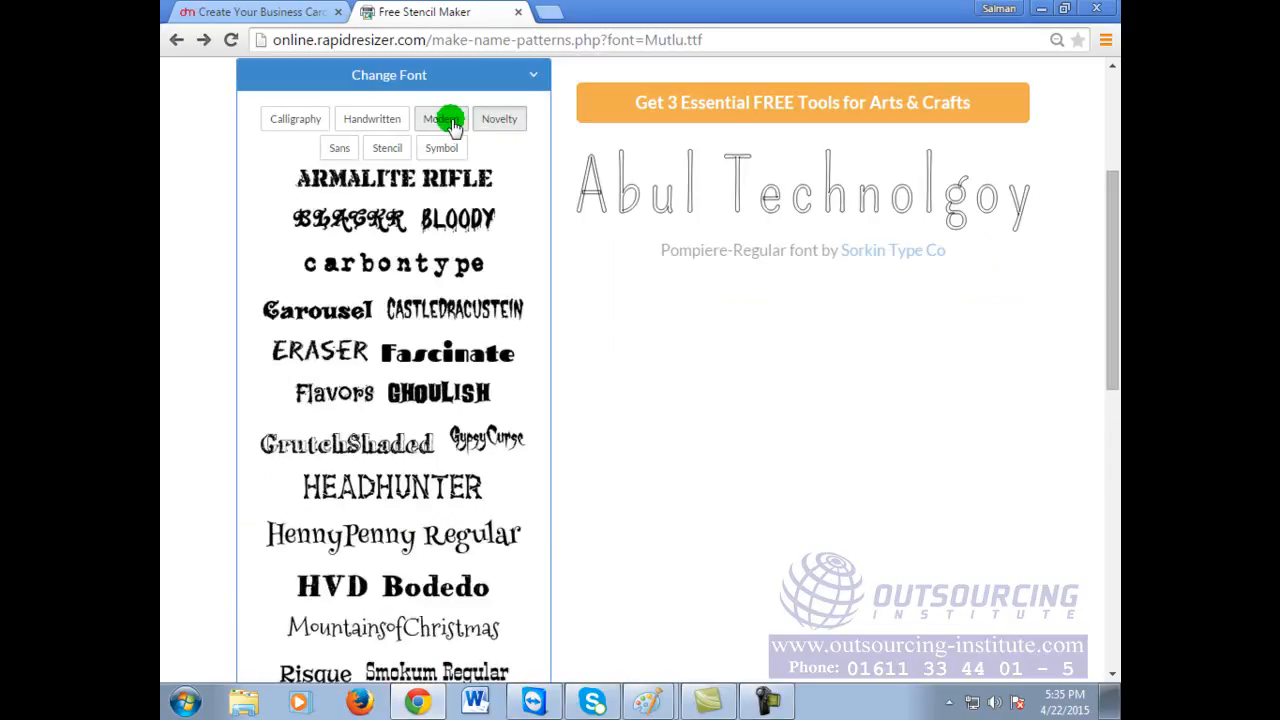
click(500, 119)
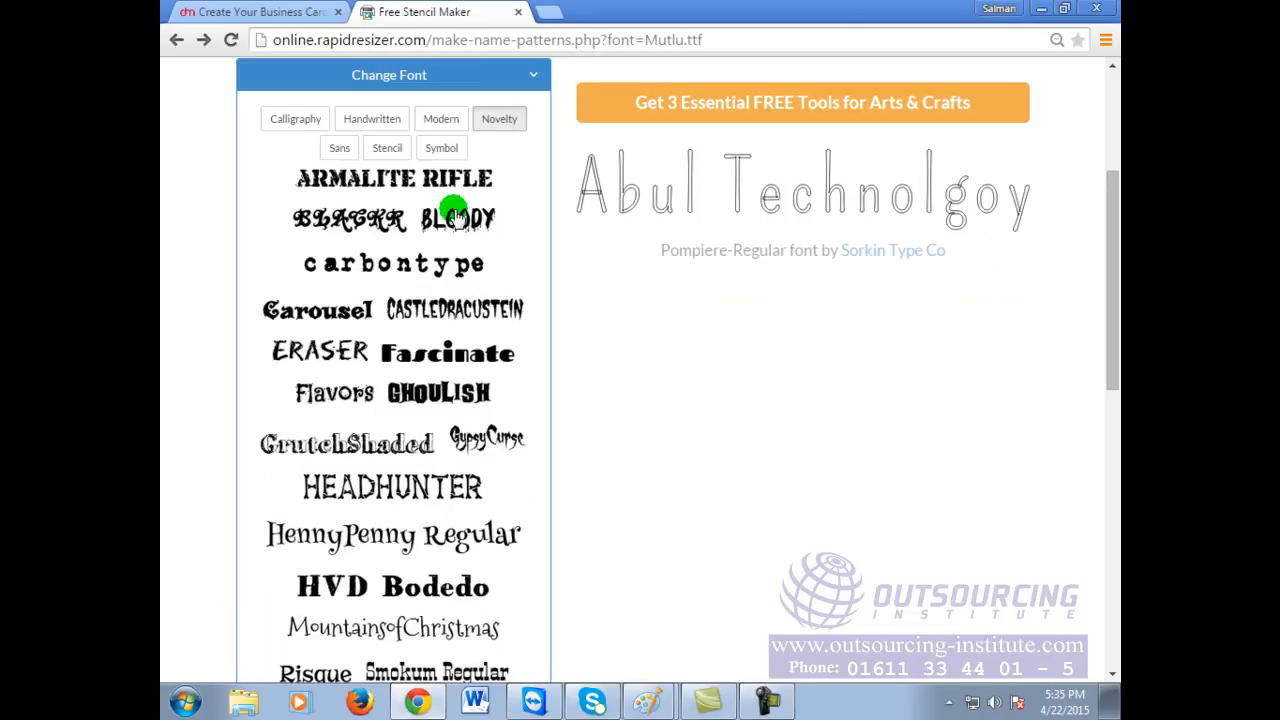
click(329, 360)
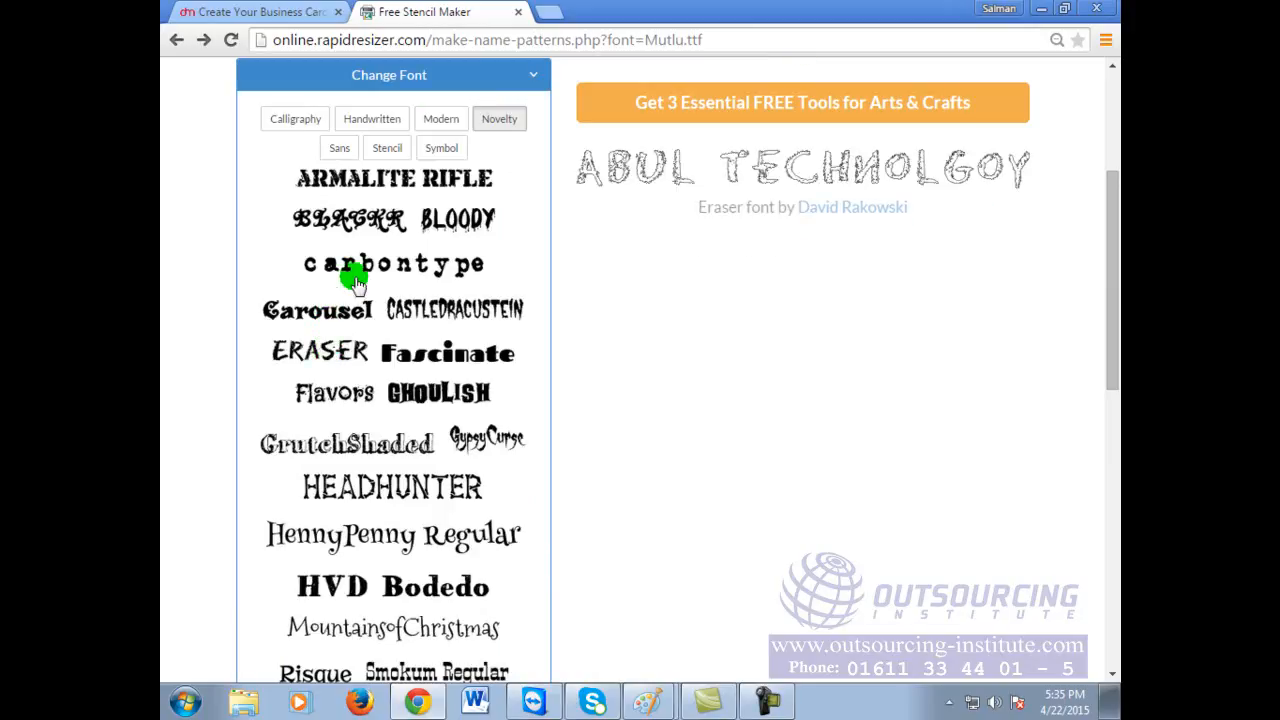
click(465, 314)
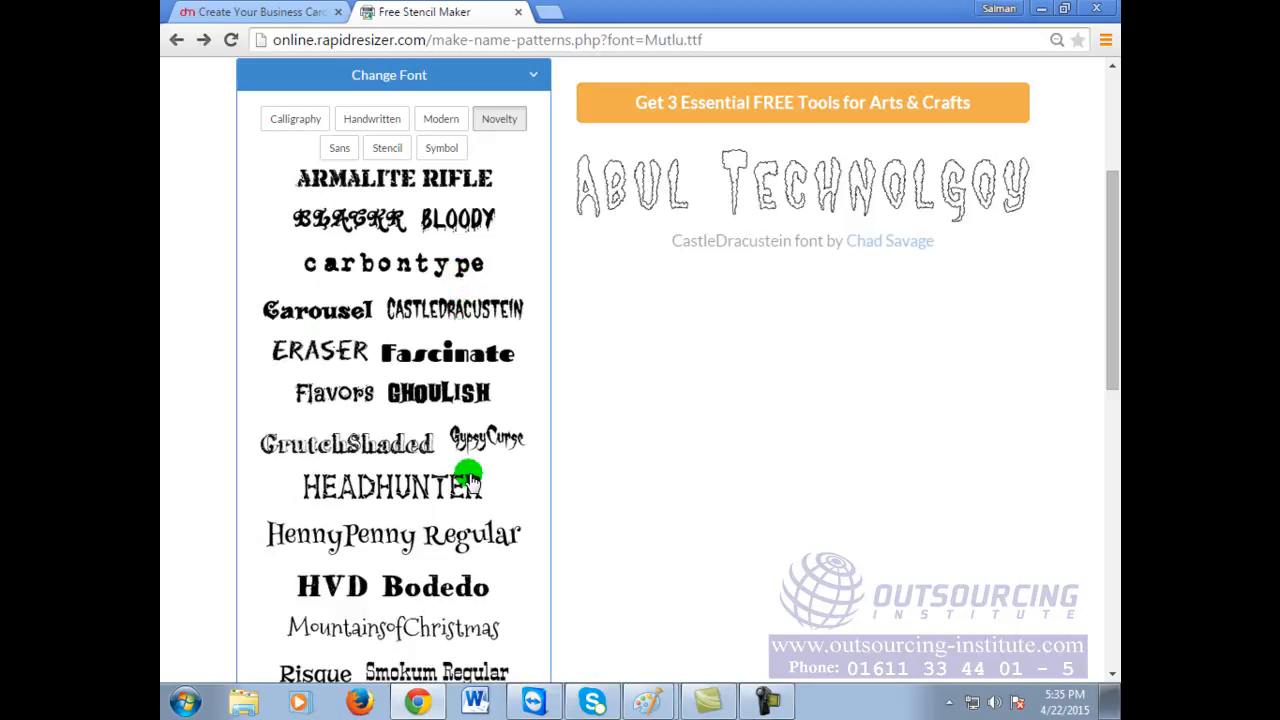
Step: Preview Flavors and GypsyCurse, then view the GypsyCurse stencil full size
click(320, 398)
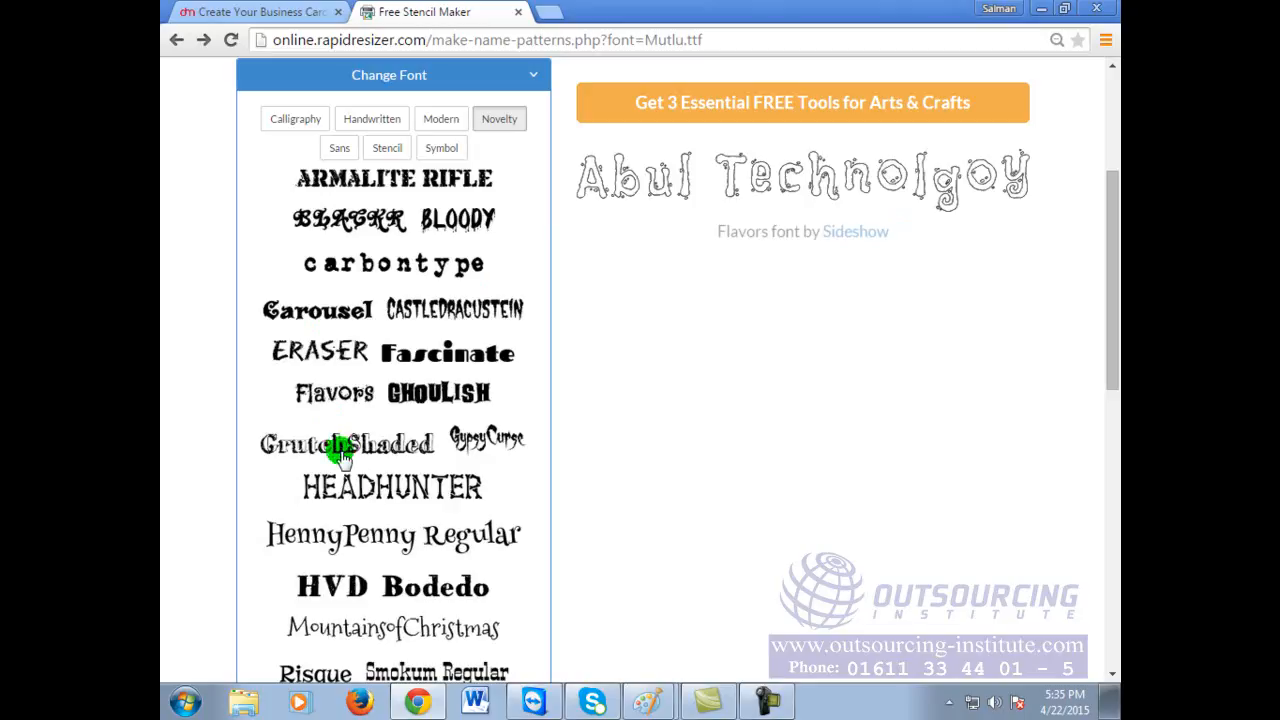
click(488, 436)
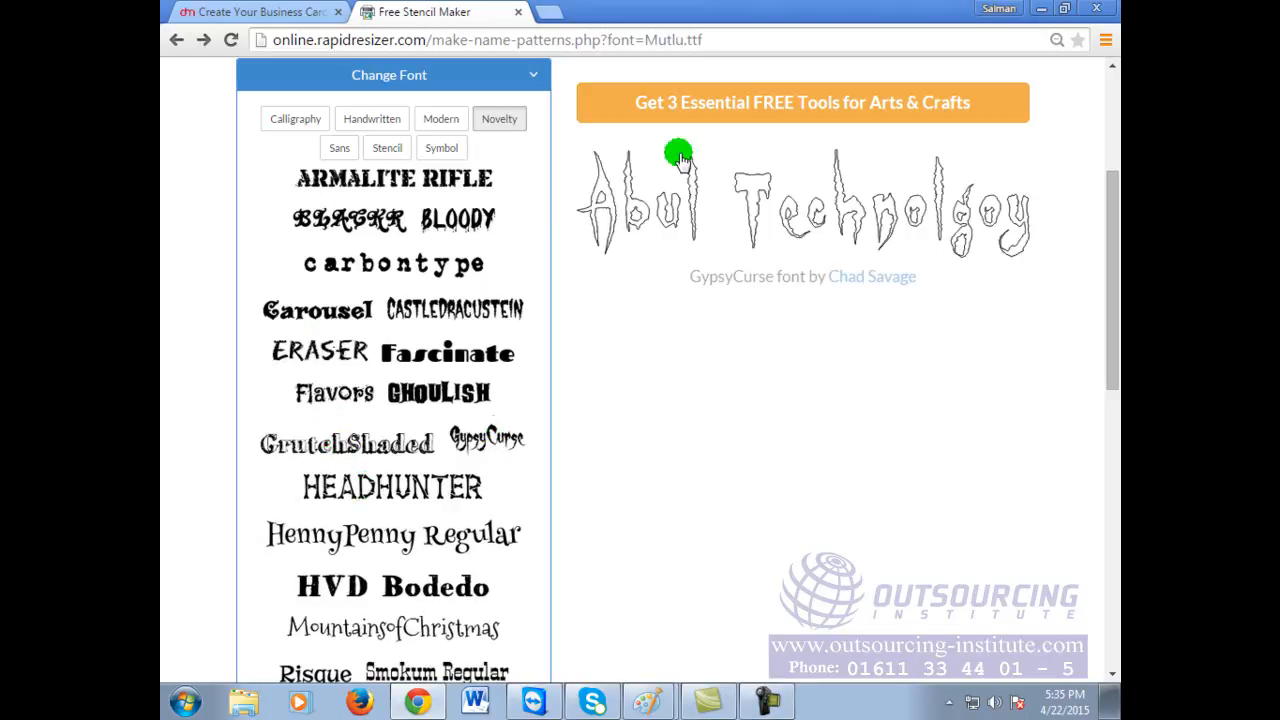
click(838, 195)
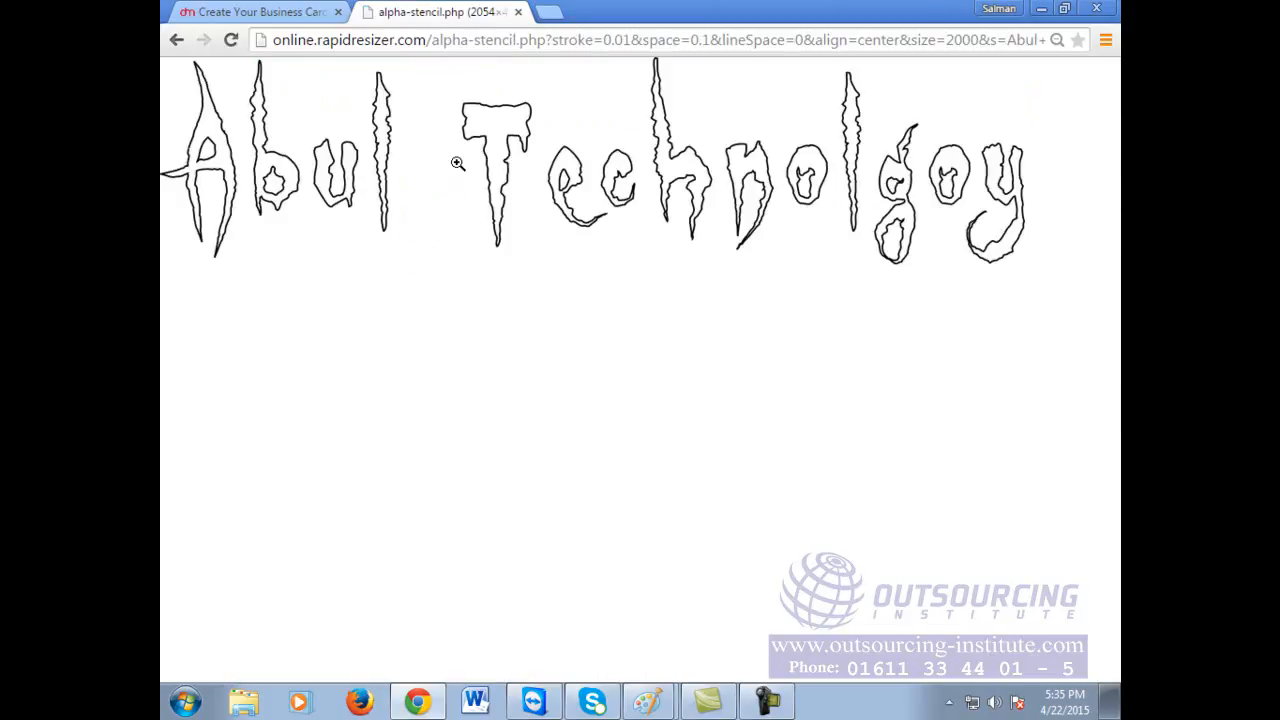
Step: Save the GypsyCurse stencil image as 'abul technology.png' in the Videos library
right_click(456, 162)
click(505, 176)
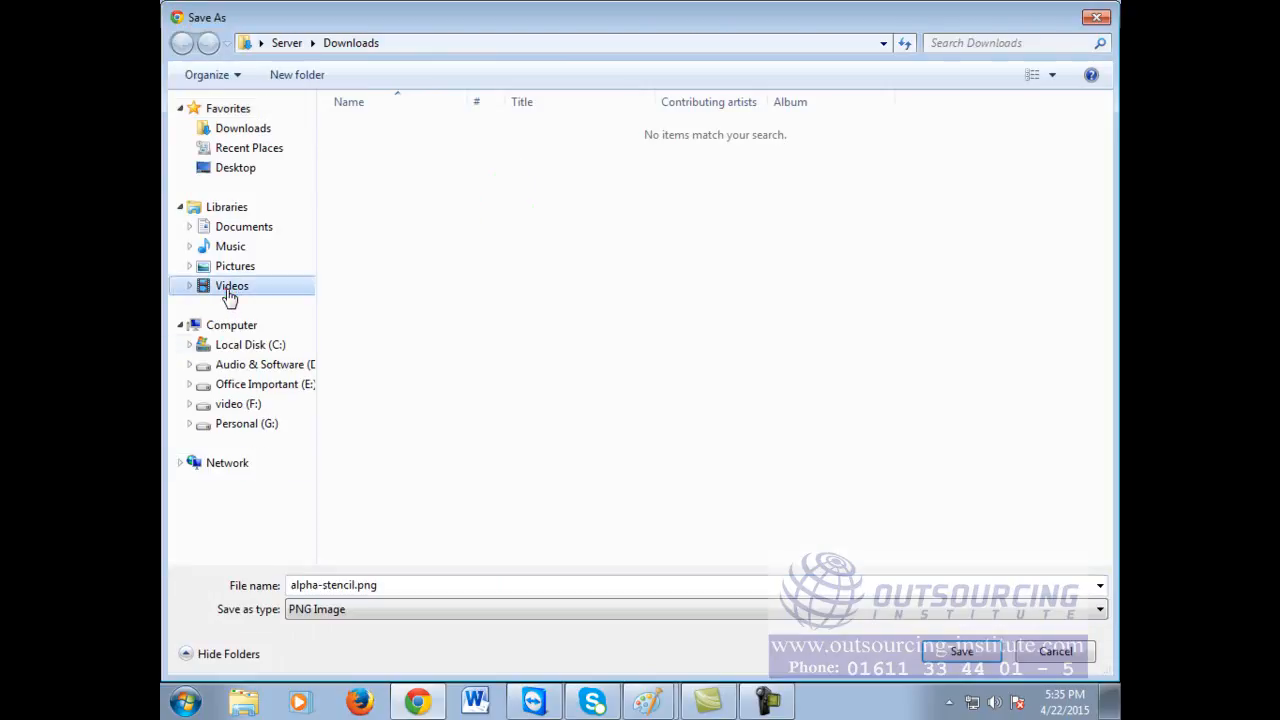
click(229, 290)
click(525, 588)
right_click(526, 588)
text(abul )
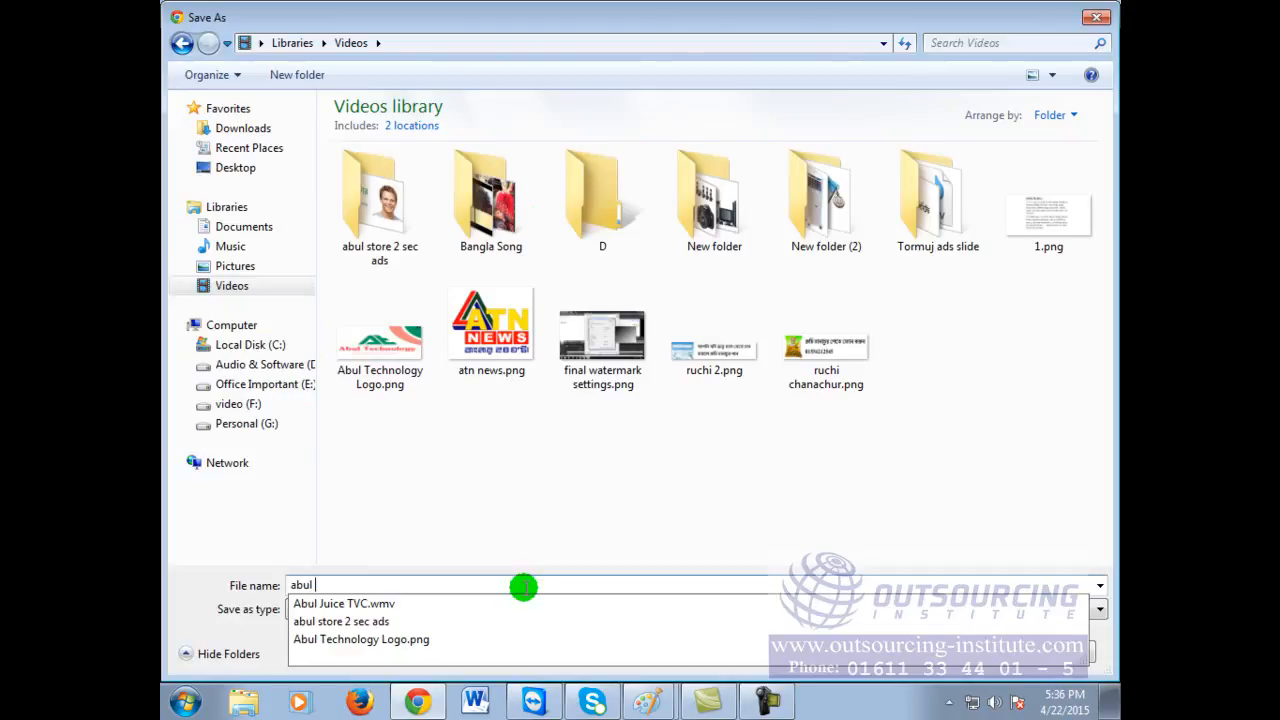
text(technology)
click(524, 587)
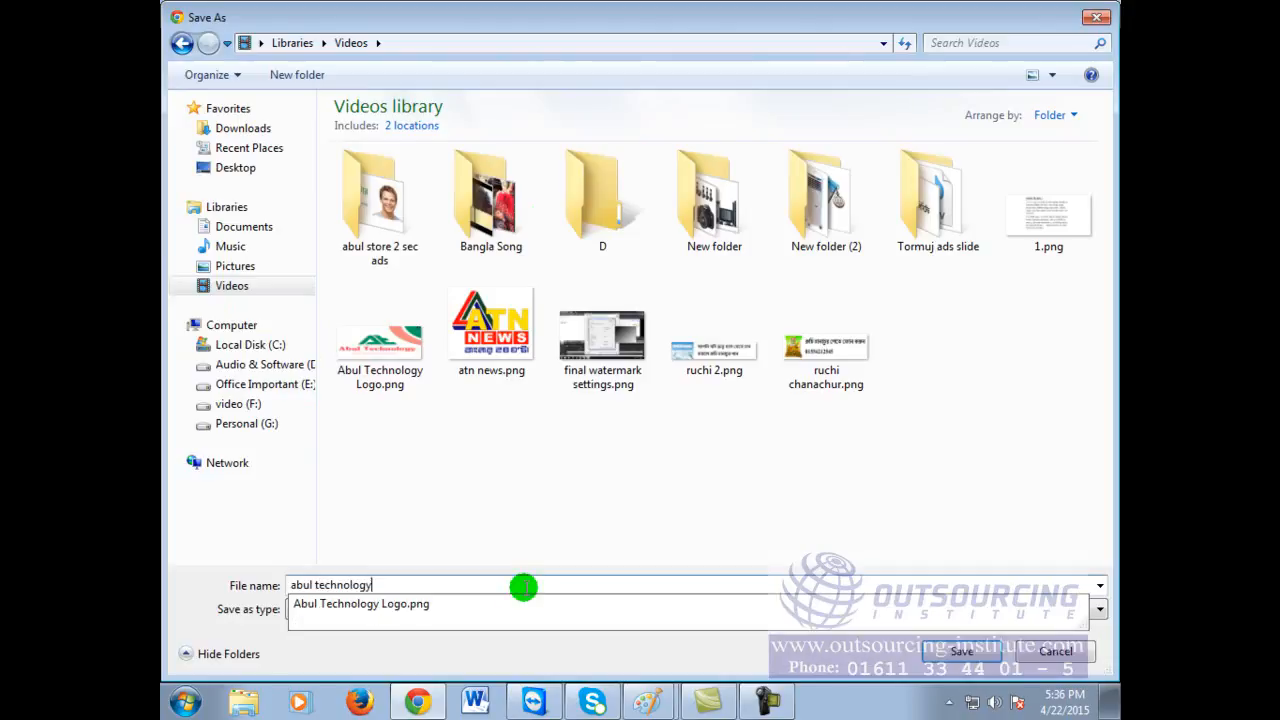
key(Return)
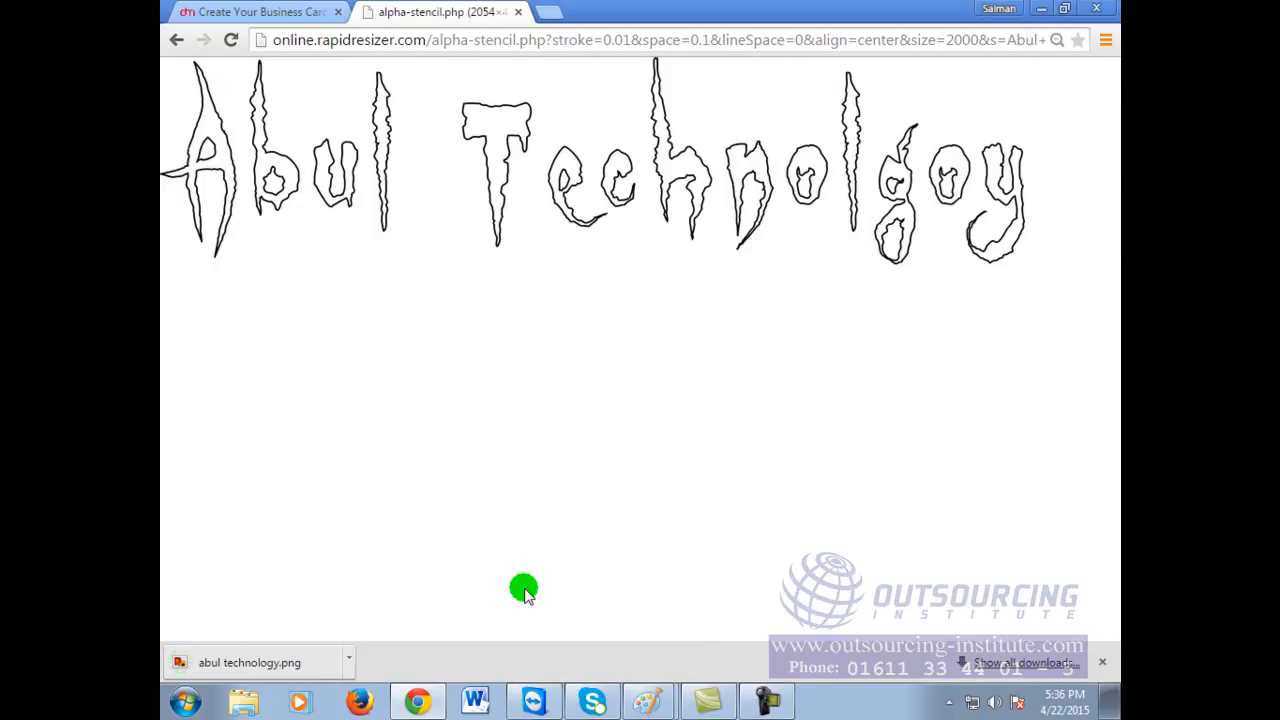
click(562, 40)
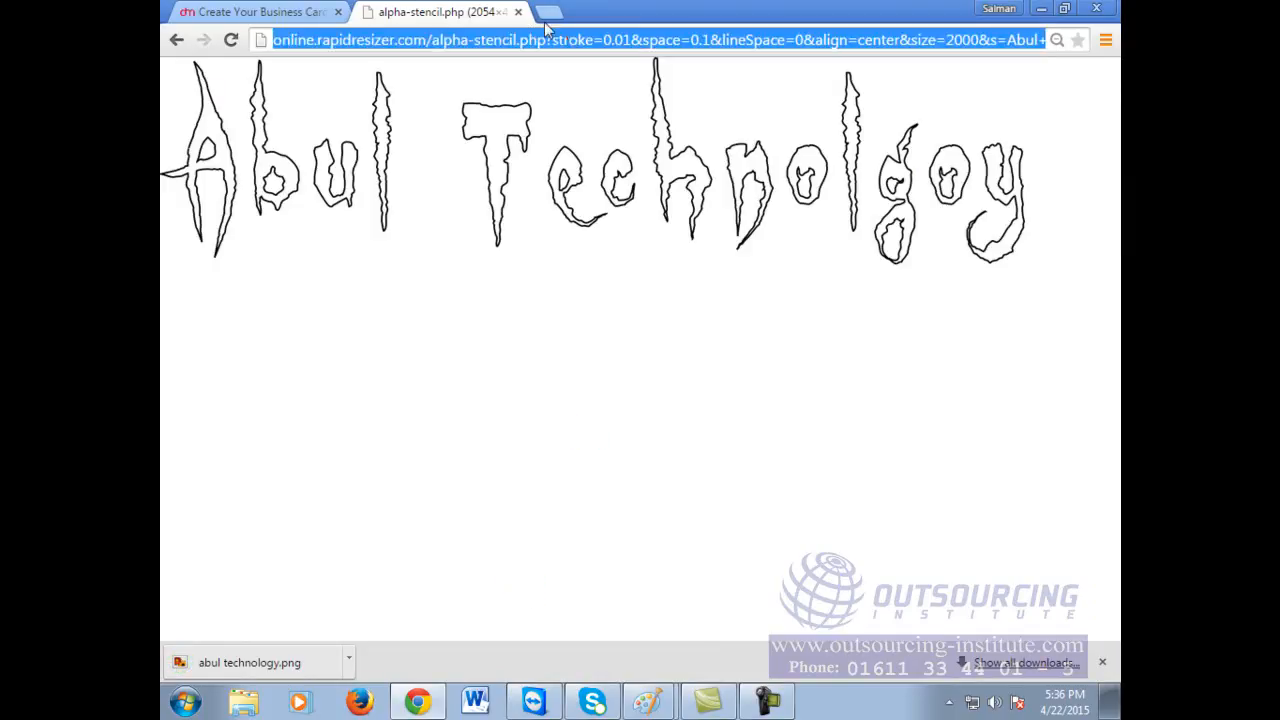
Step: Return to the Free Stencil Maker tab and load the Google homepage
click(180, 36)
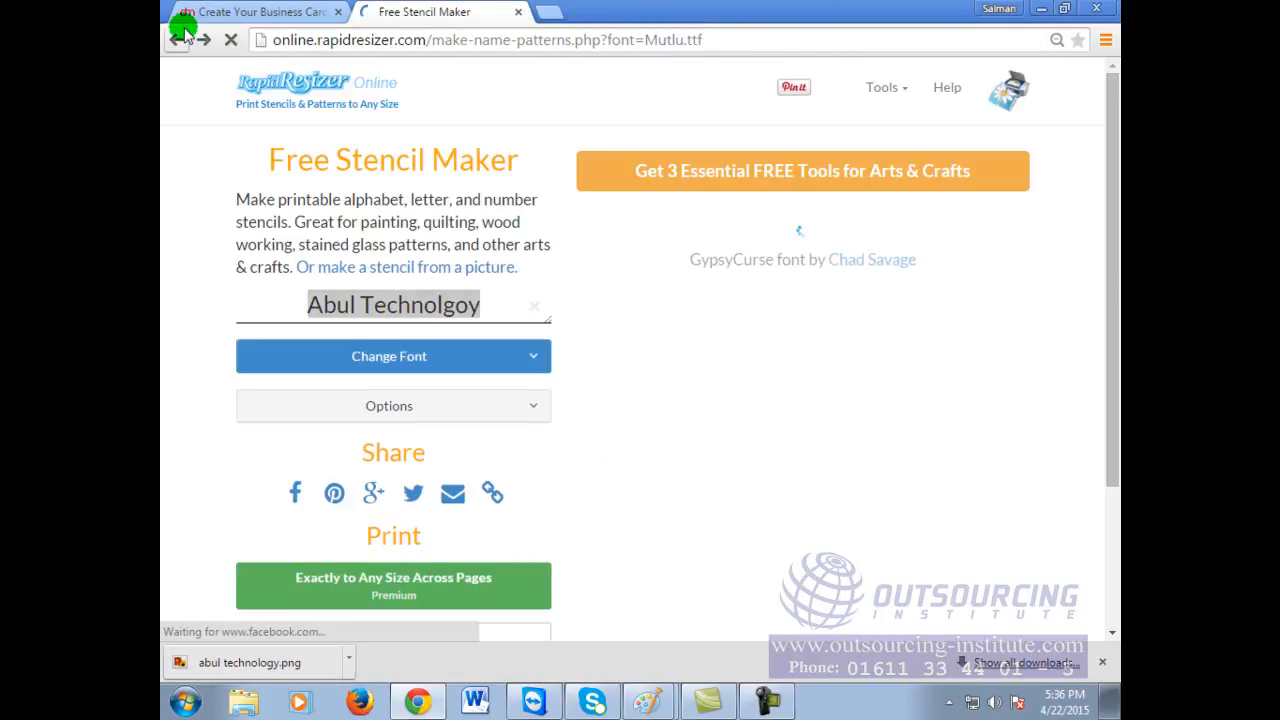
click(196, 20)
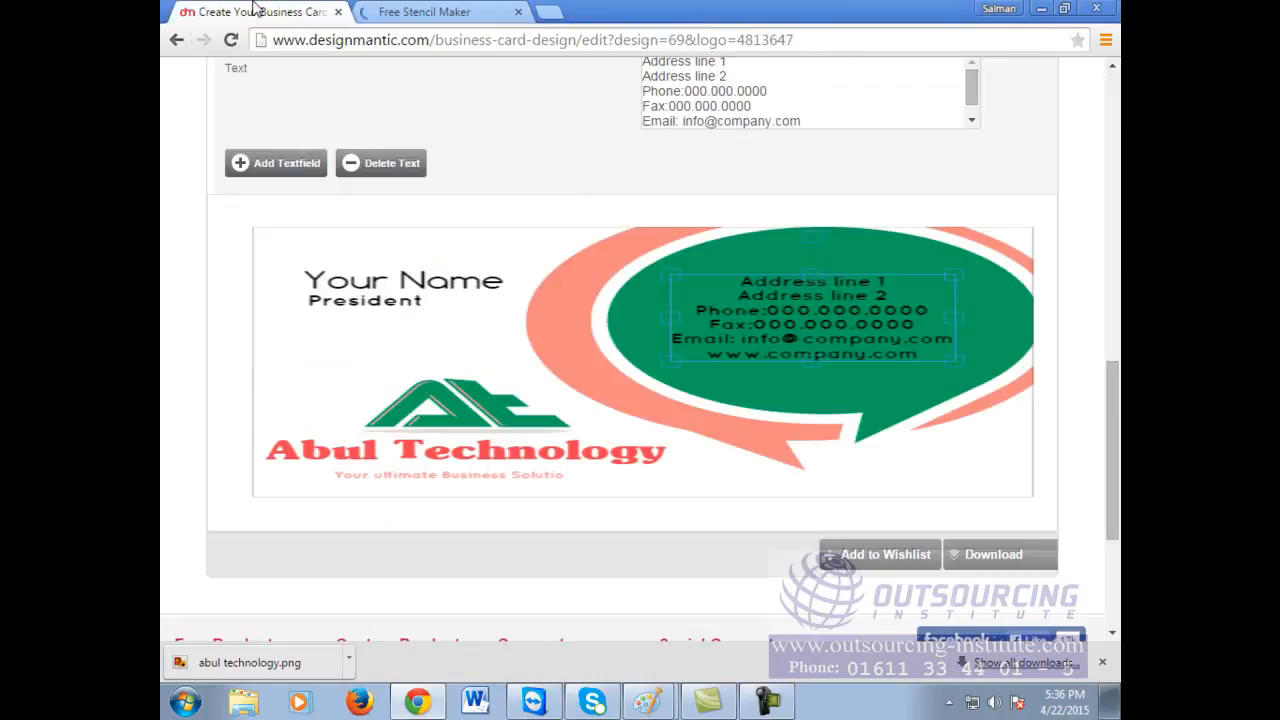
click(436, 10)
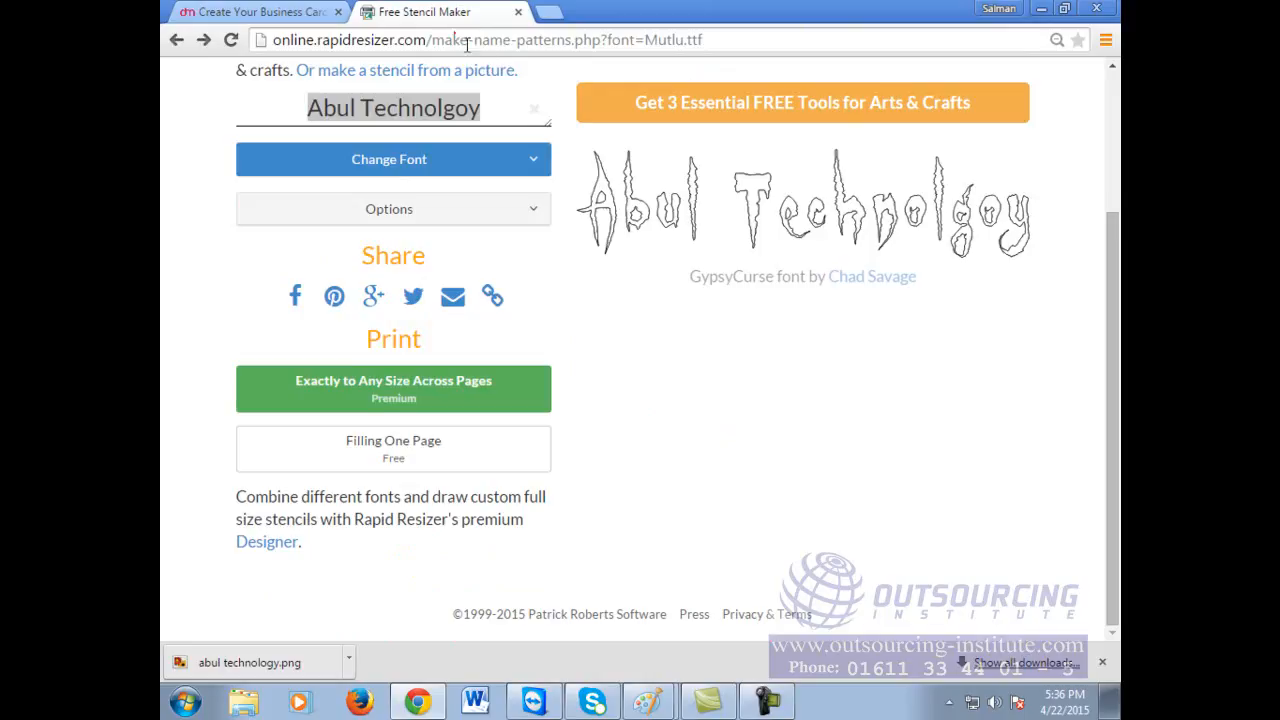
double_click(474, 40)
click(474, 42)
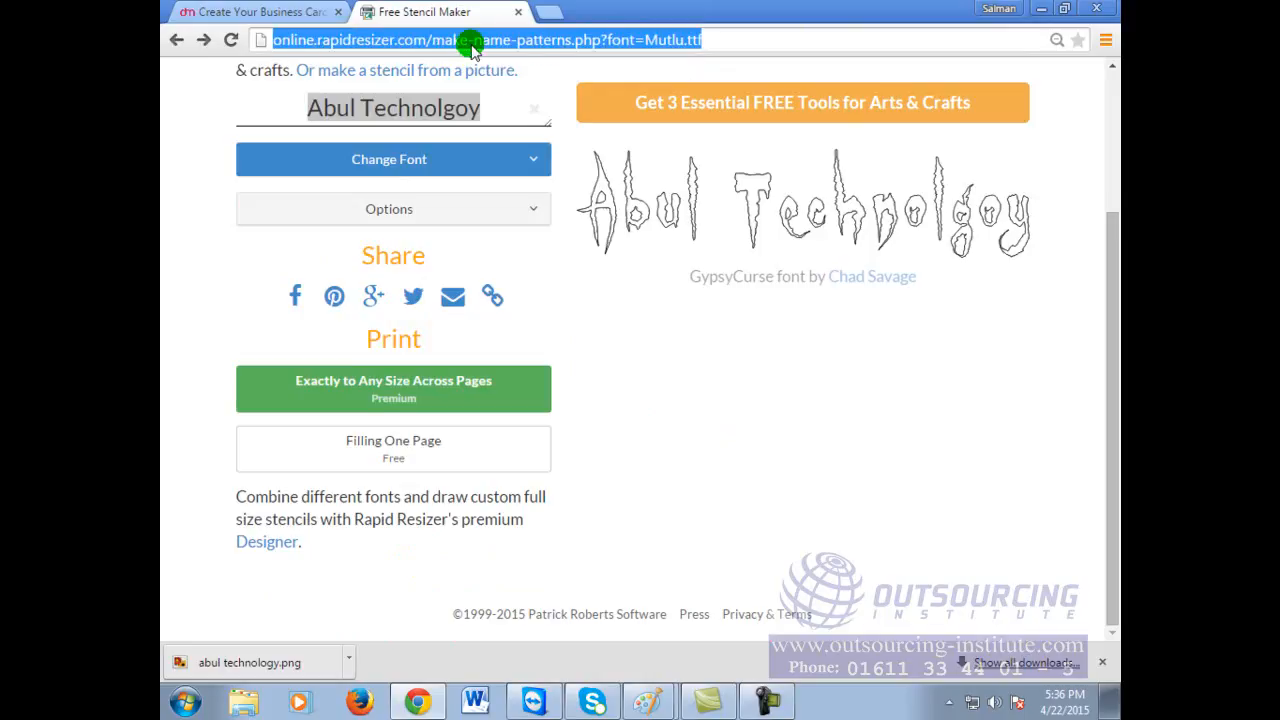
text(goo)
key(Return)
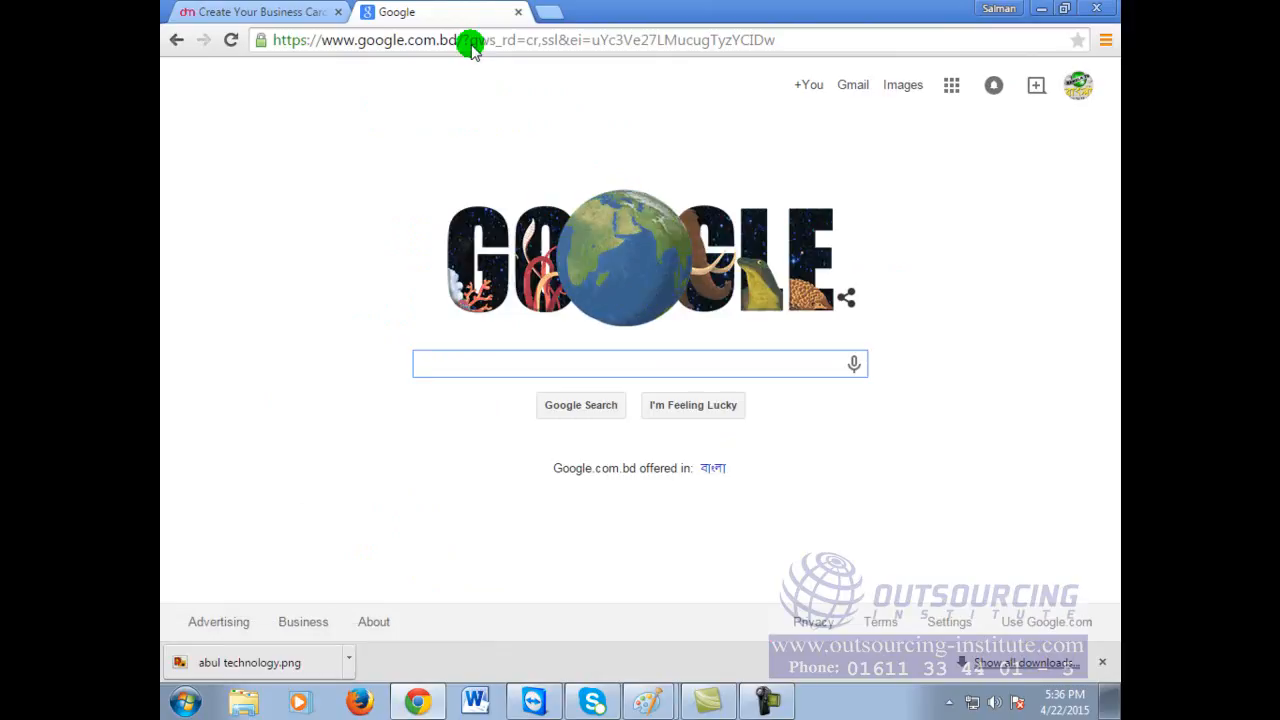
Step: Search Google for 'online calligraphy maker' and scroll the results
text(on)
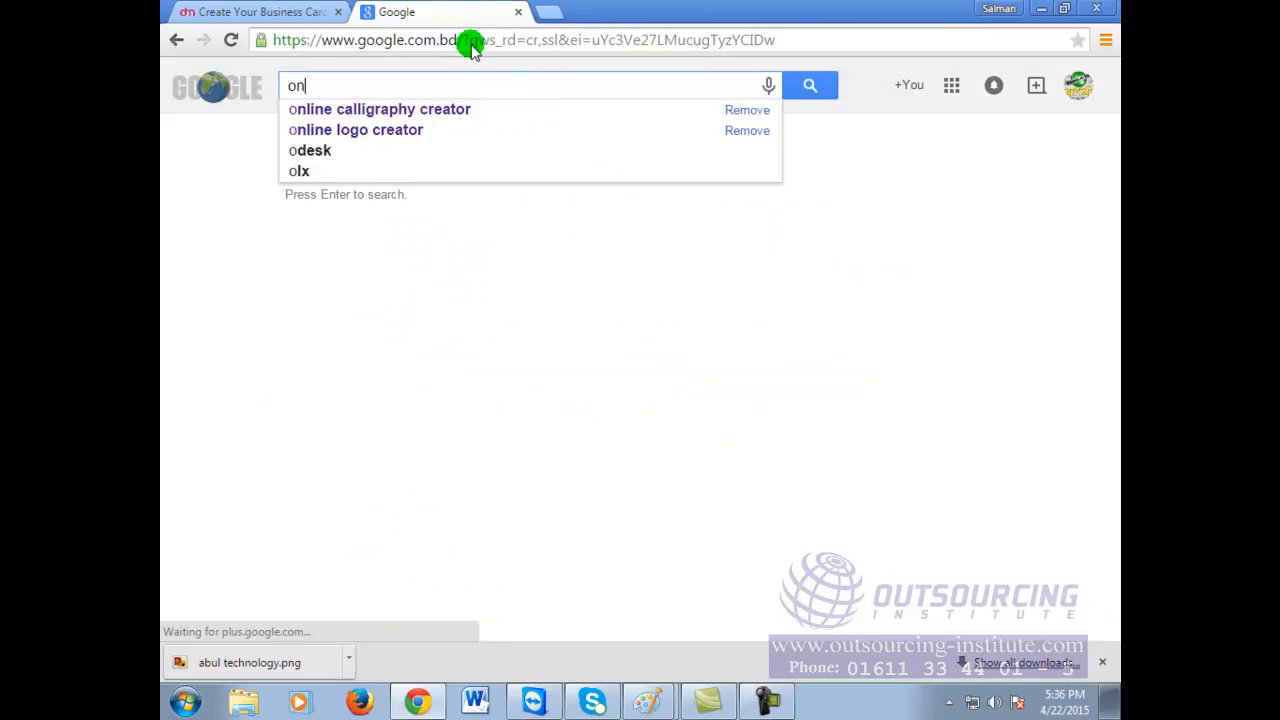
text(line cali)
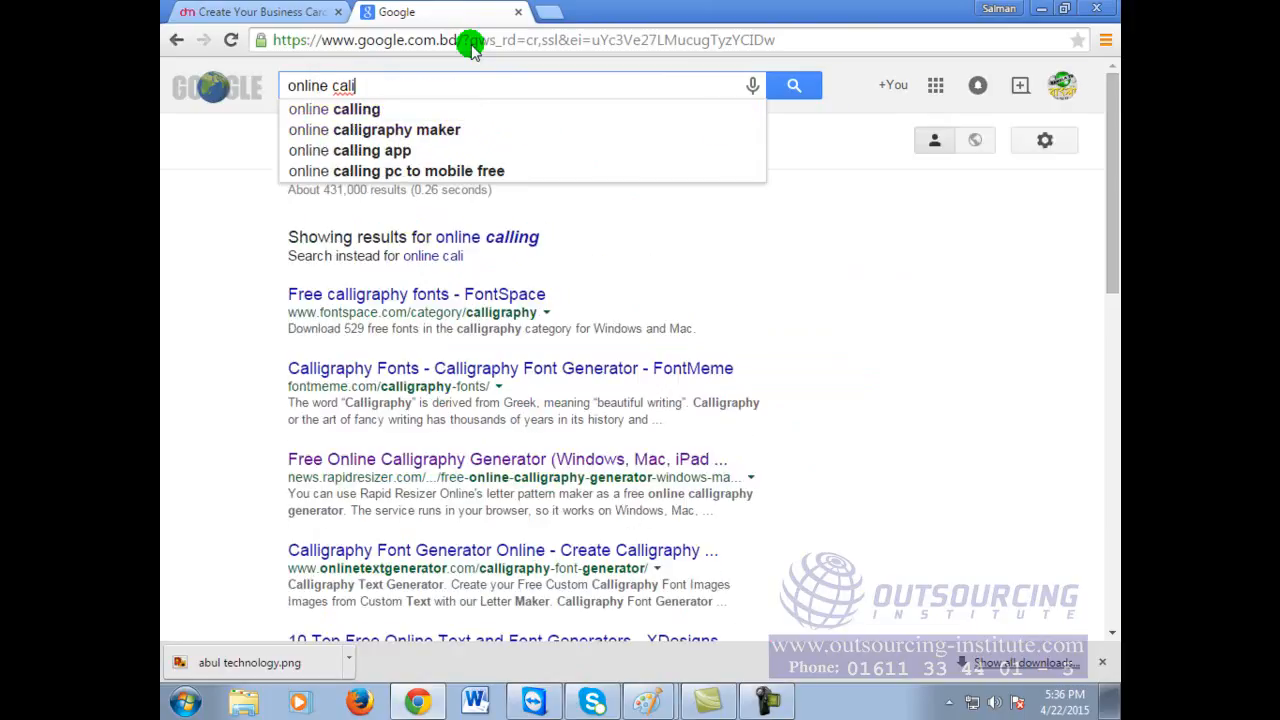
key(BackSpace)
text(l)
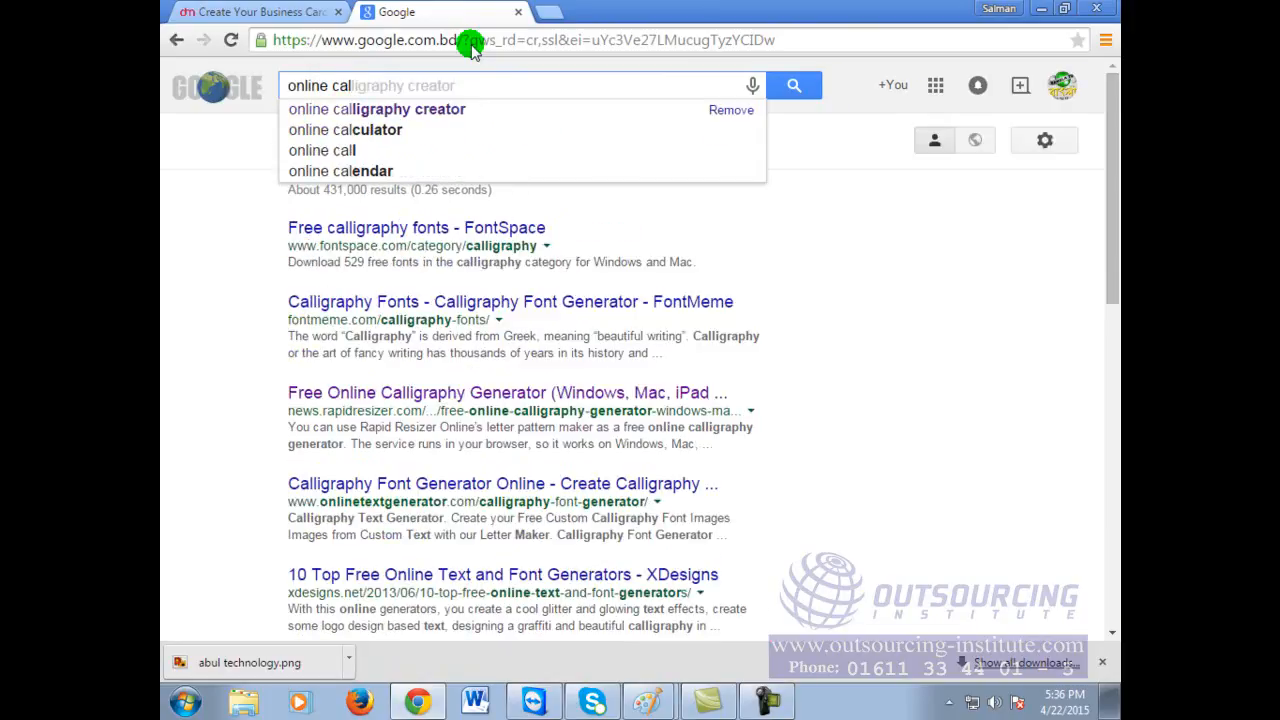
text(liog)
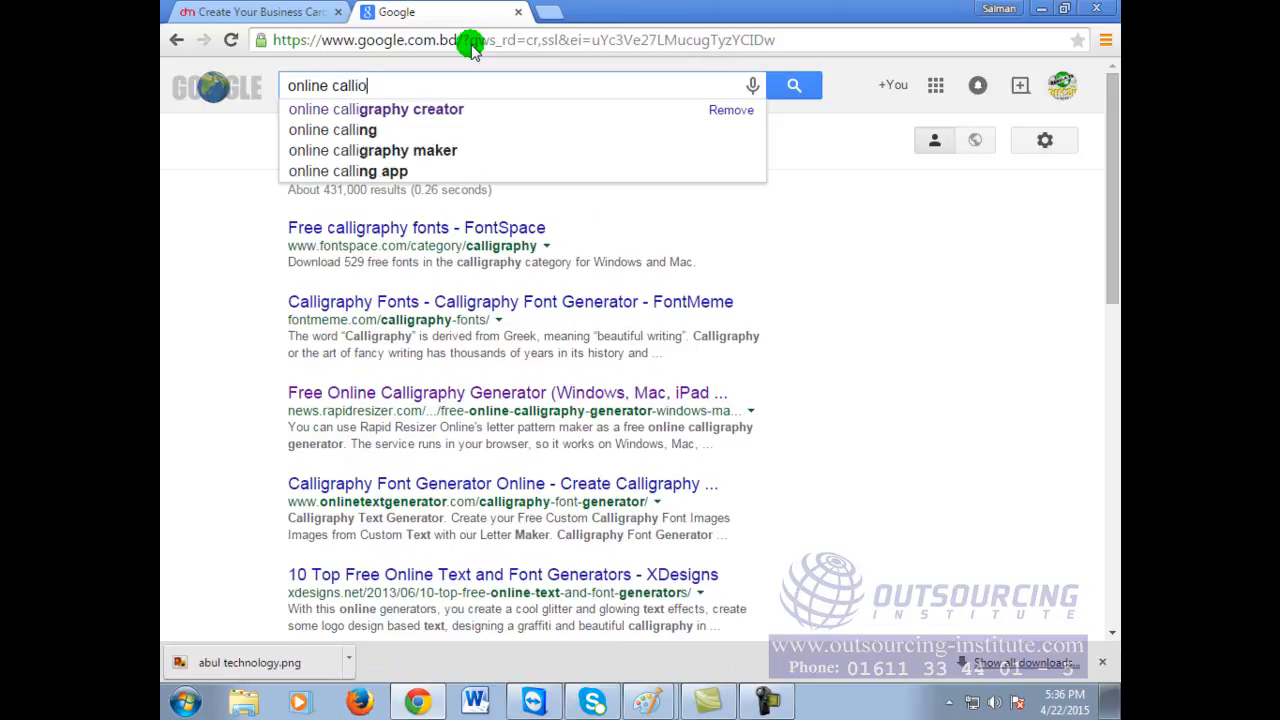
key(BackSpace)
key(BackSpace)
key(BackSpace)
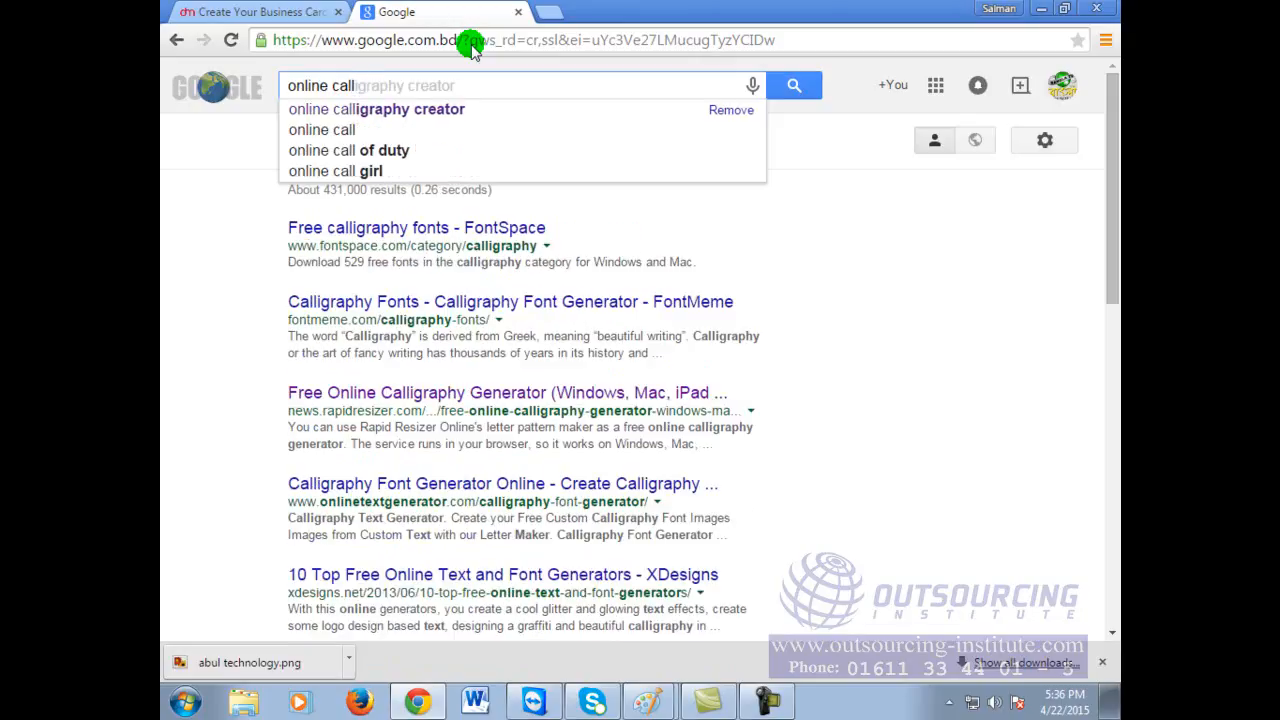
text(li)
key(BackSpace)
text(ogarphy)
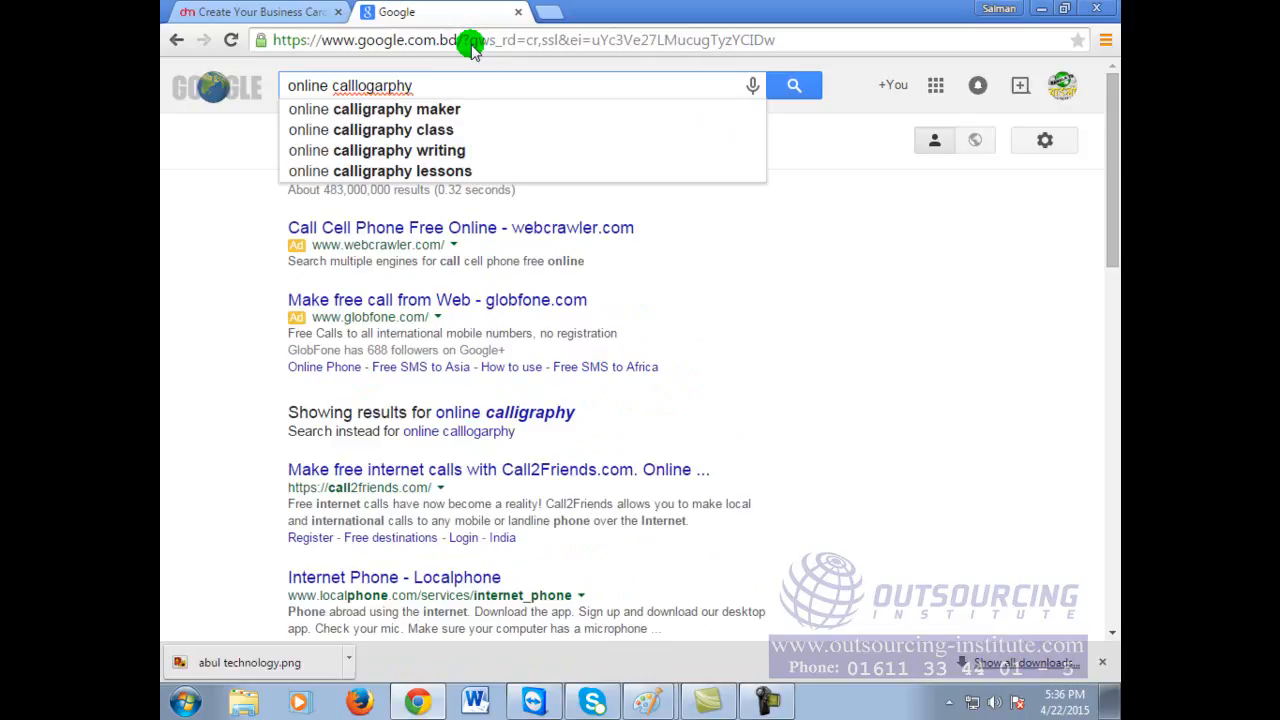
click(458, 109)
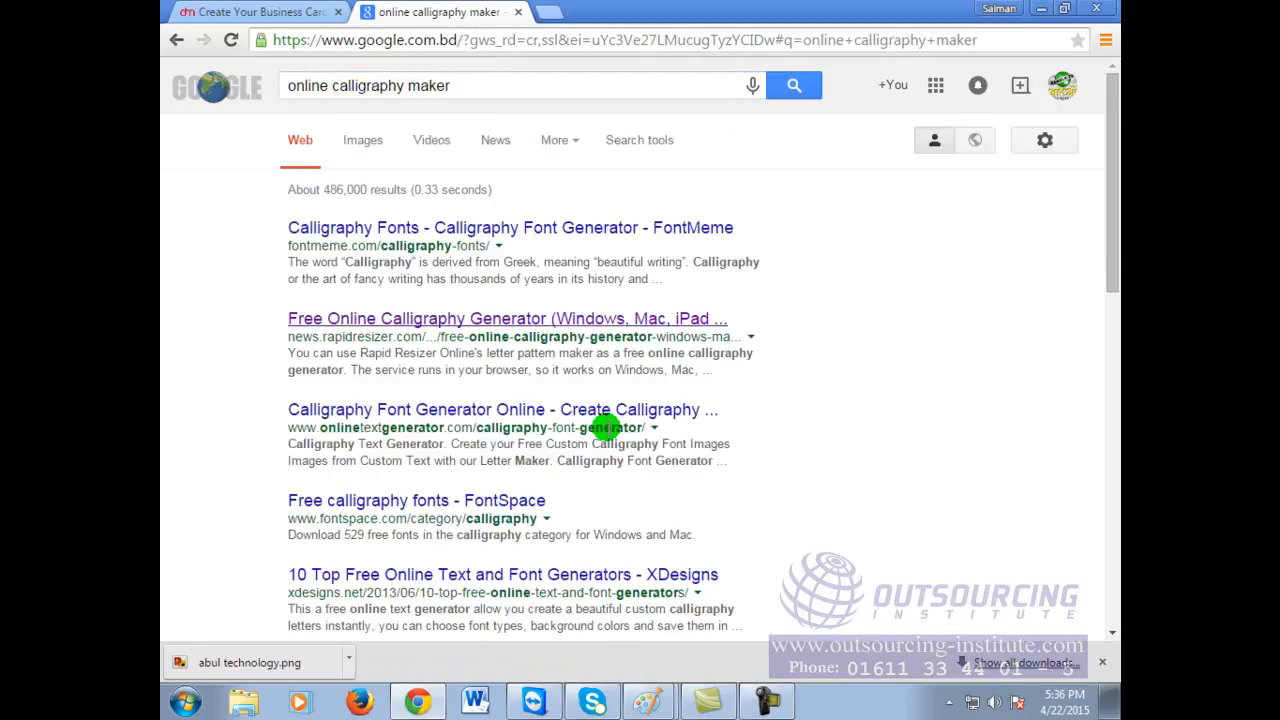
scroll(615, 445, down, 2)
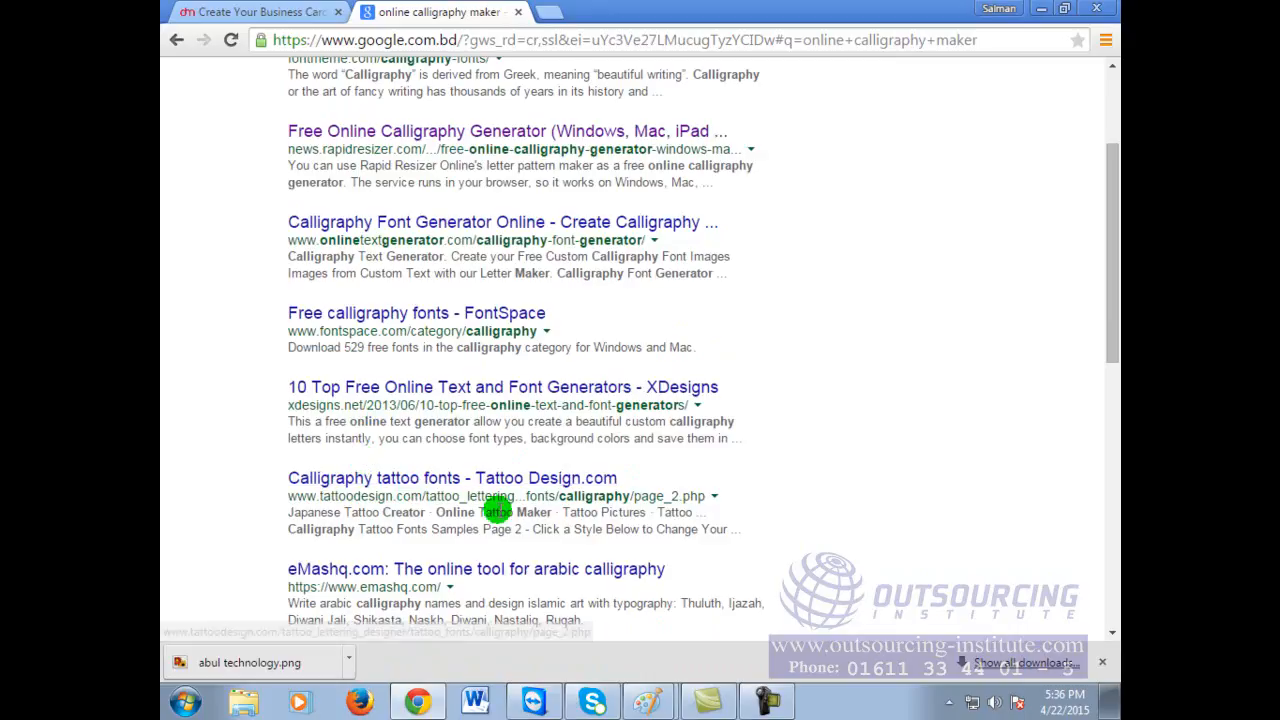
Step: Open the Tattoo Design calligraphy lettering page and look over it
click(460, 482)
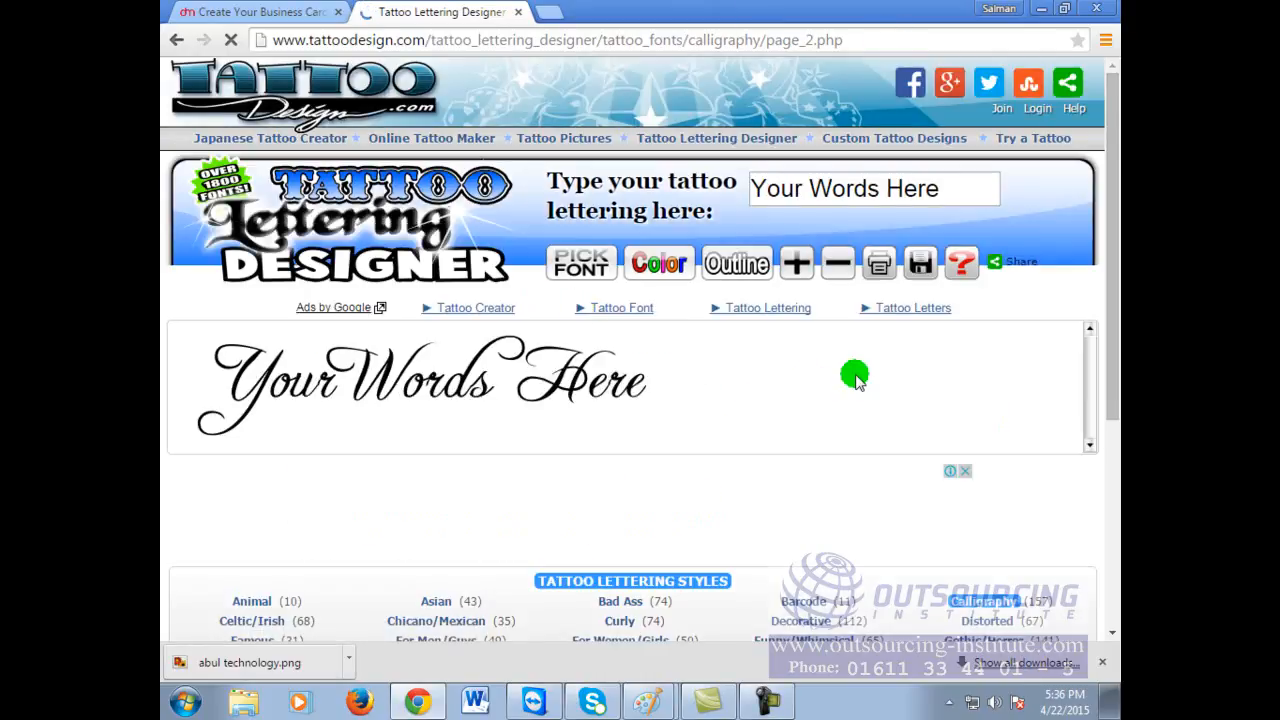
scroll(918, 333, down, 3)
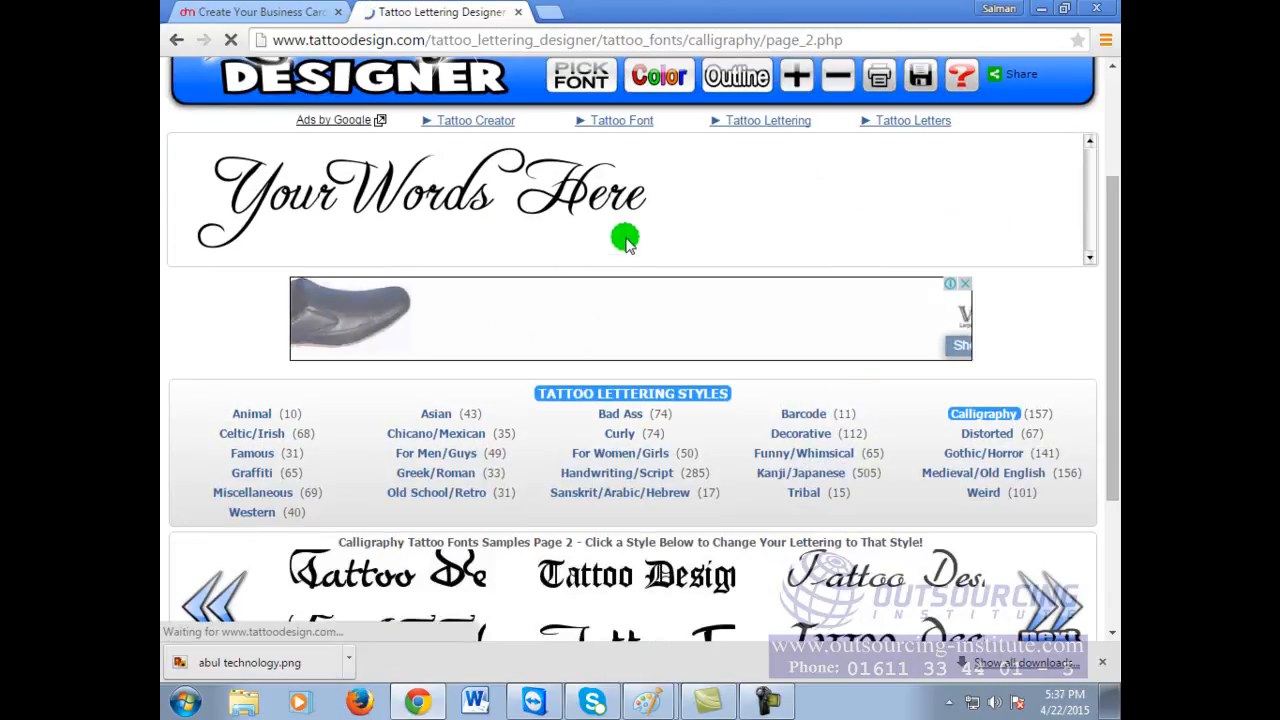
scroll(624, 240, up, 1)
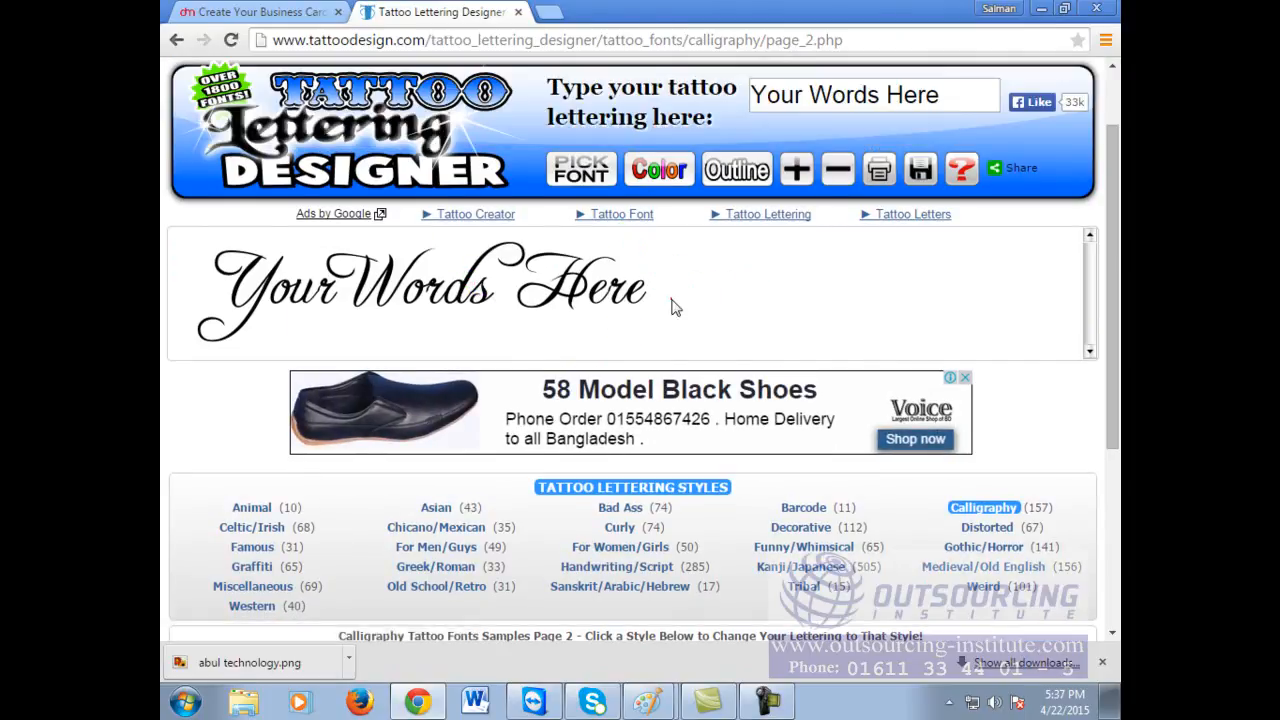
scroll(690, 310, down, 2)
scroll(508, 310, up, 3)
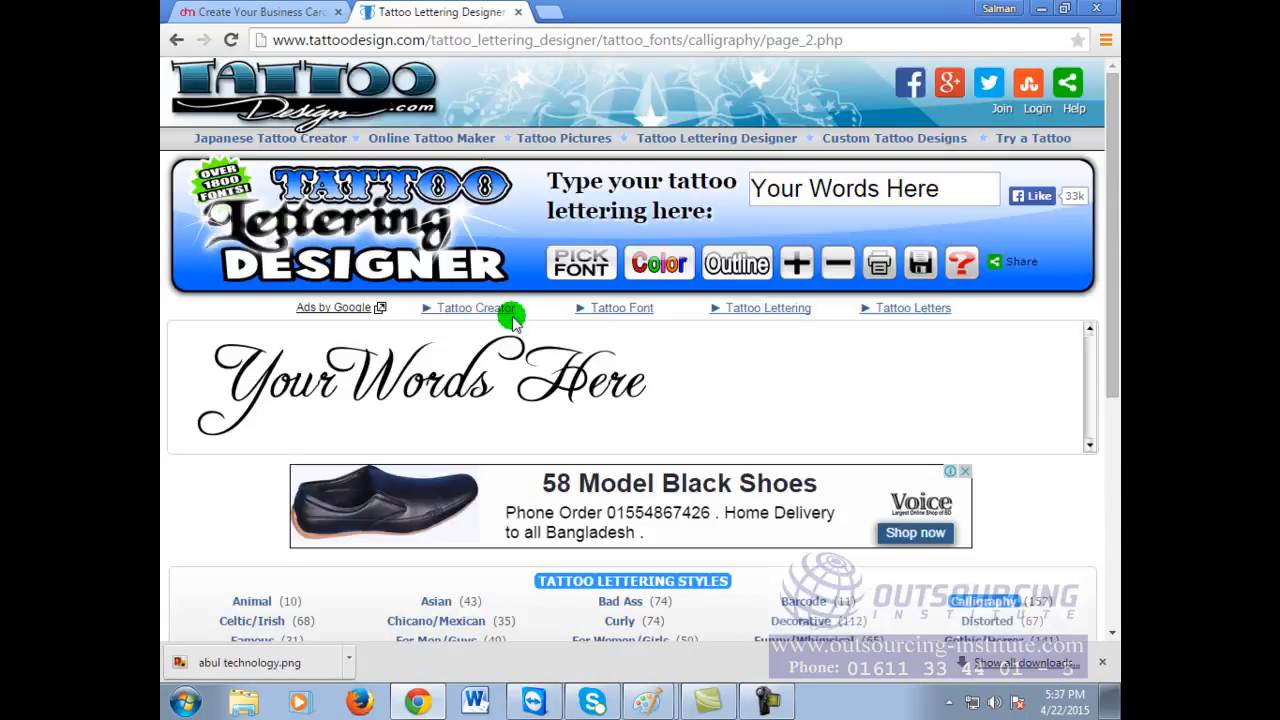
Step: Replace 'Your Words Here' with 'Abul Technology' and render the lettering preview
click(953, 188)
drag(953, 188, 650, 168)
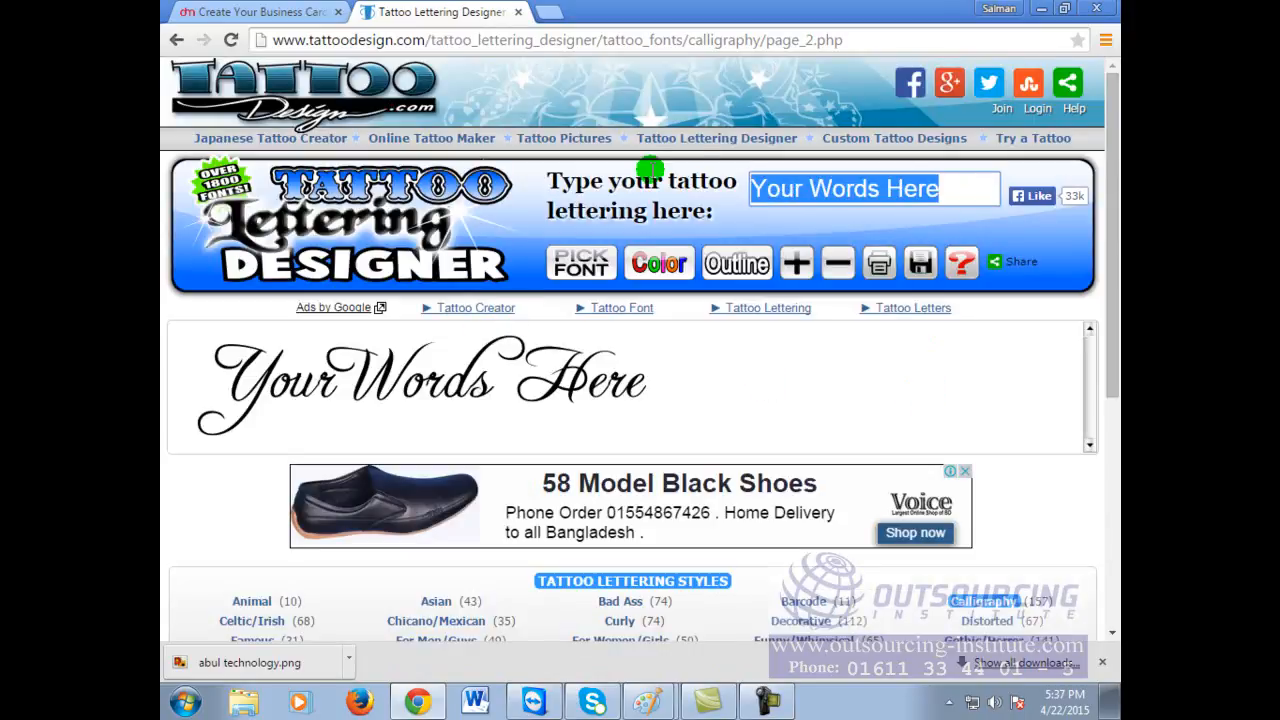
text(Abul Technology)
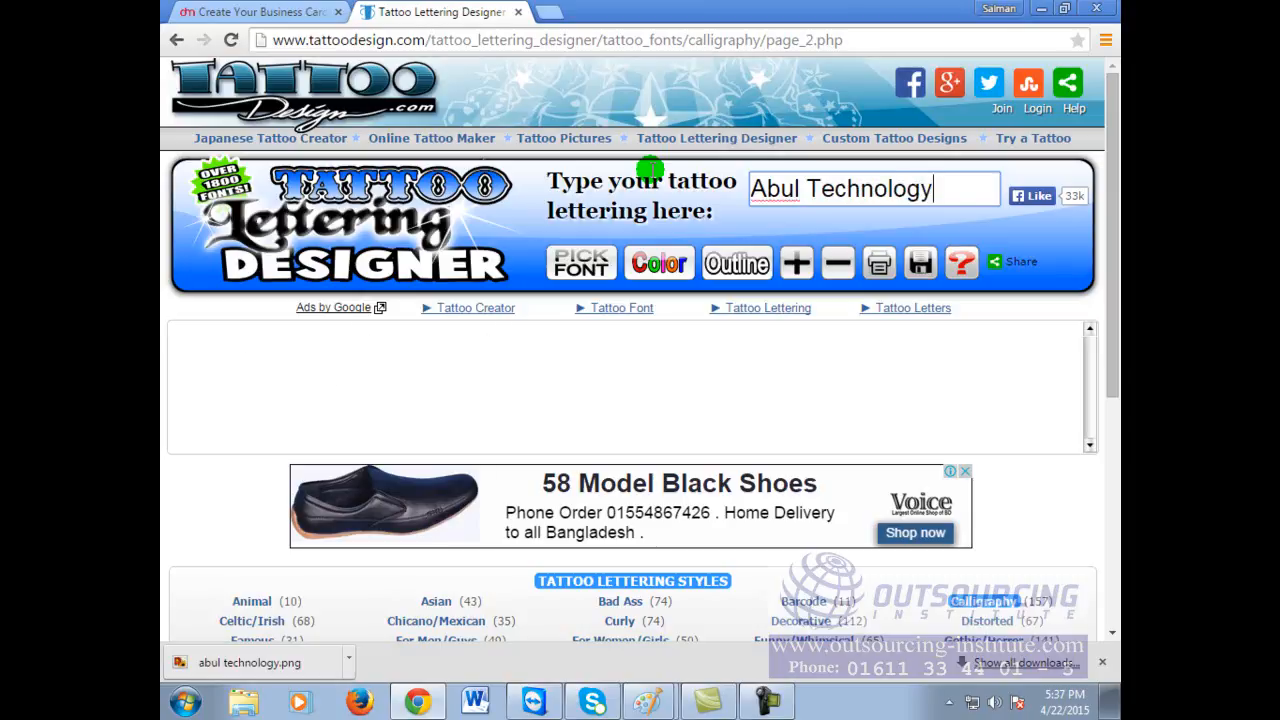
click(509, 389)
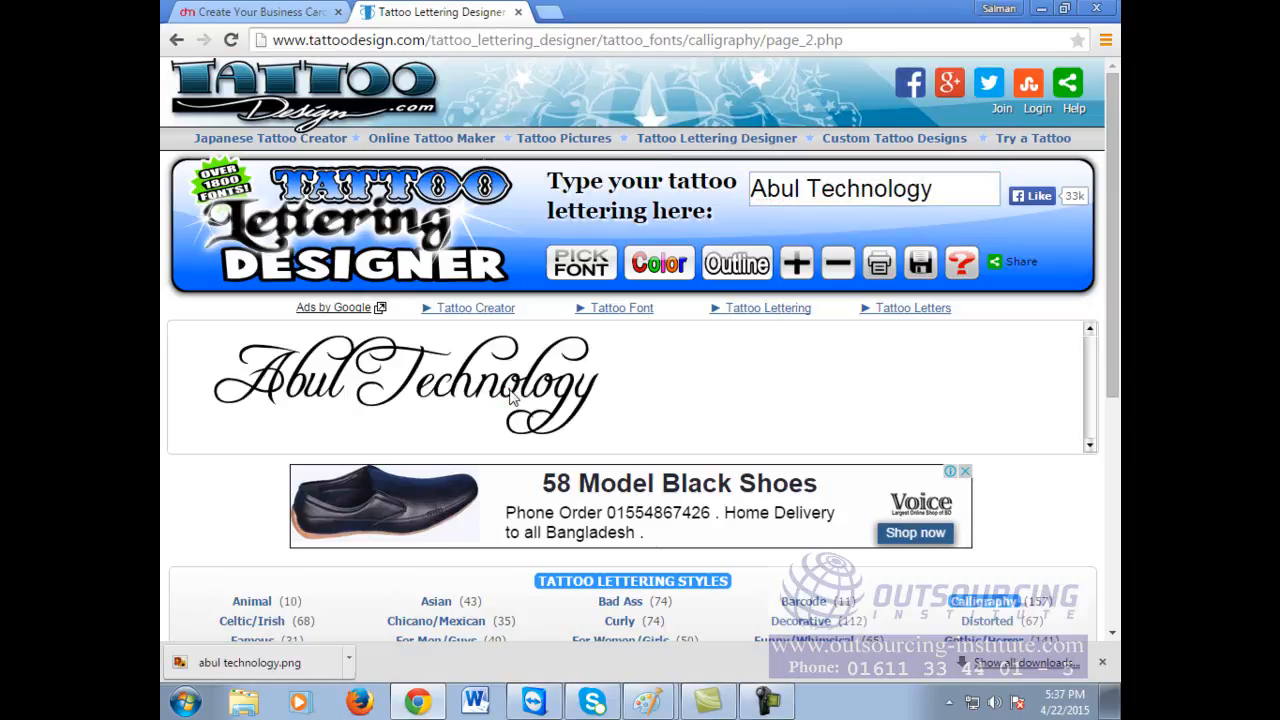
scroll(511, 393, down, 2)
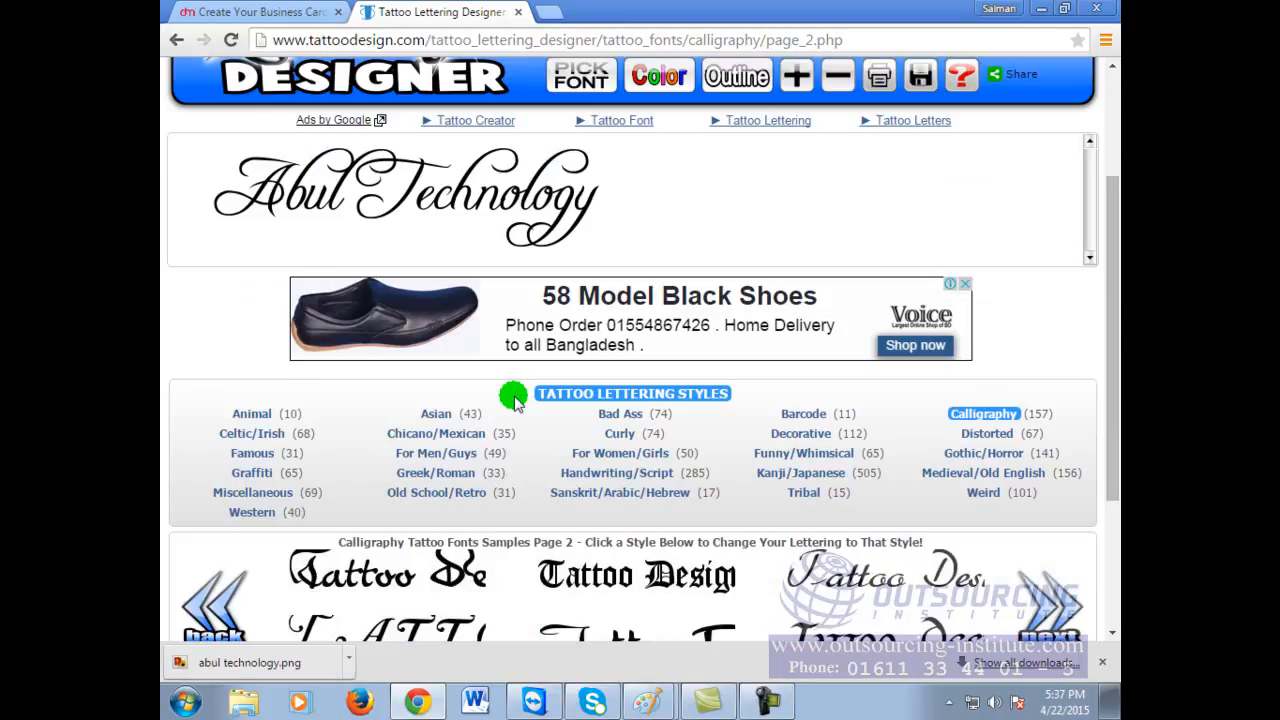
scroll(513, 398, down, 1)
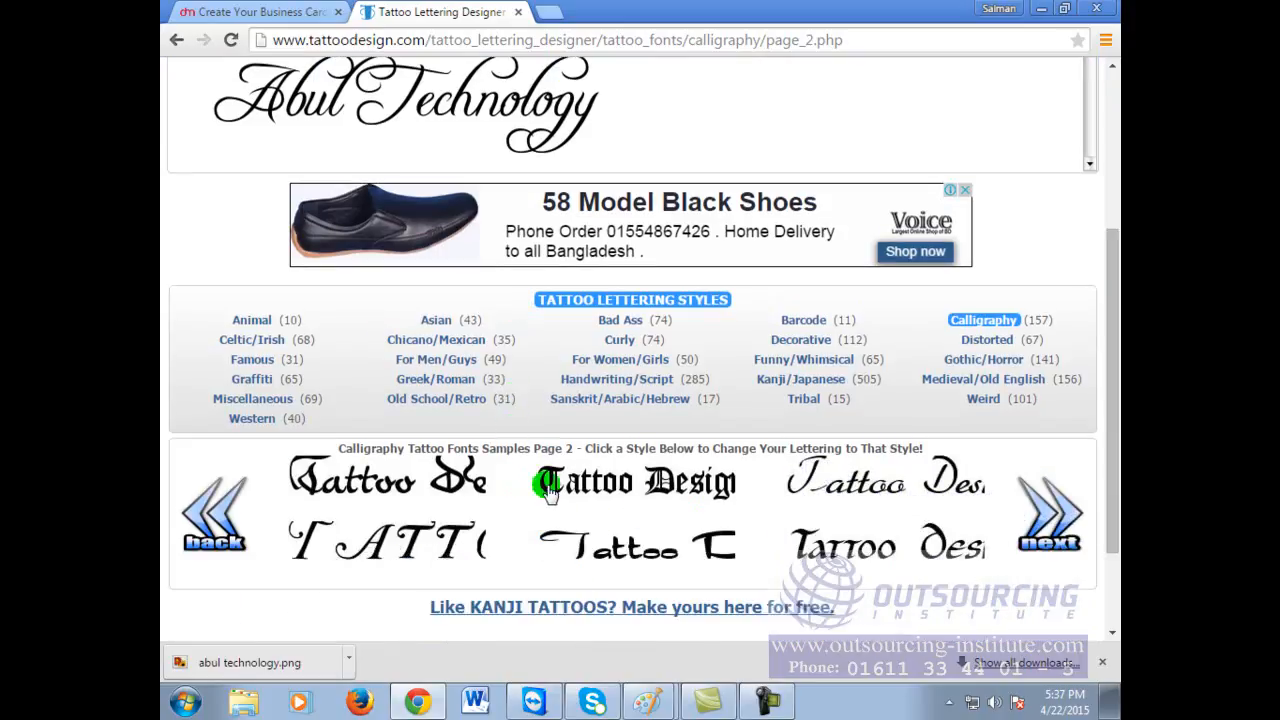
Step: Zoom the page out and preview 'Abul Technology' in several calligraphy font samples
click(425, 486)
scroll(868, 370, up, 3)
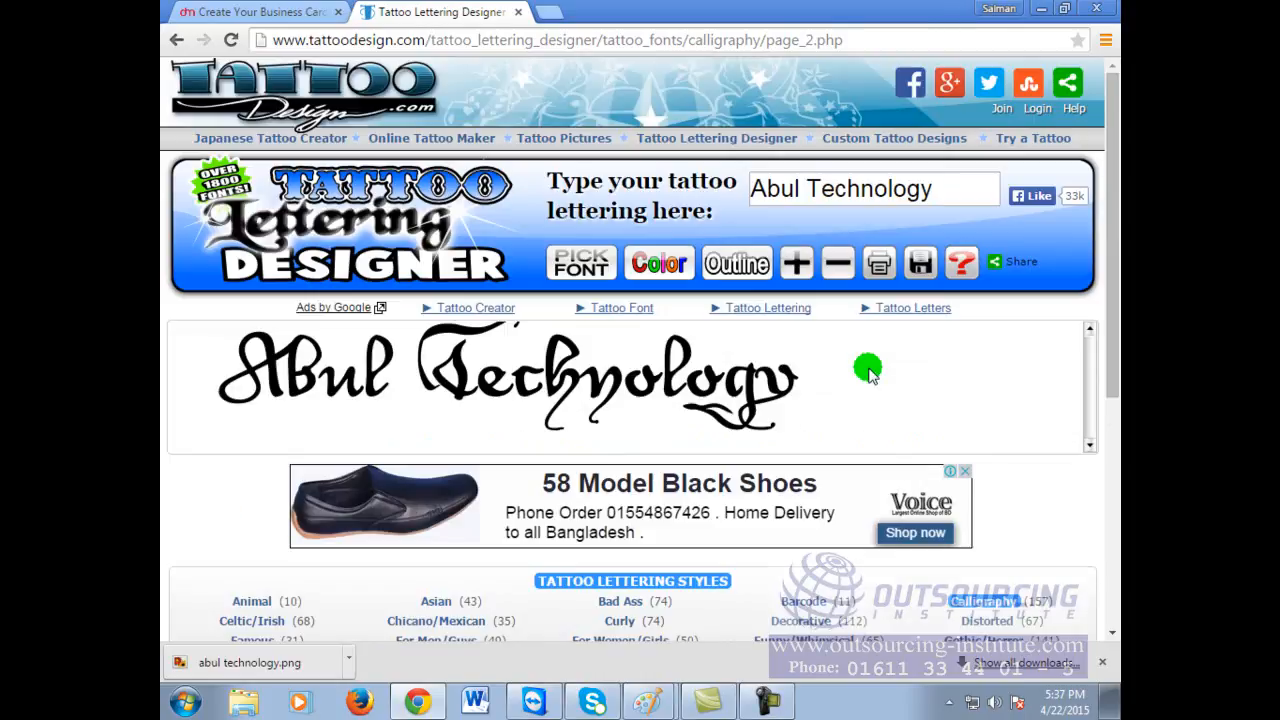
key(ctrl+minus)
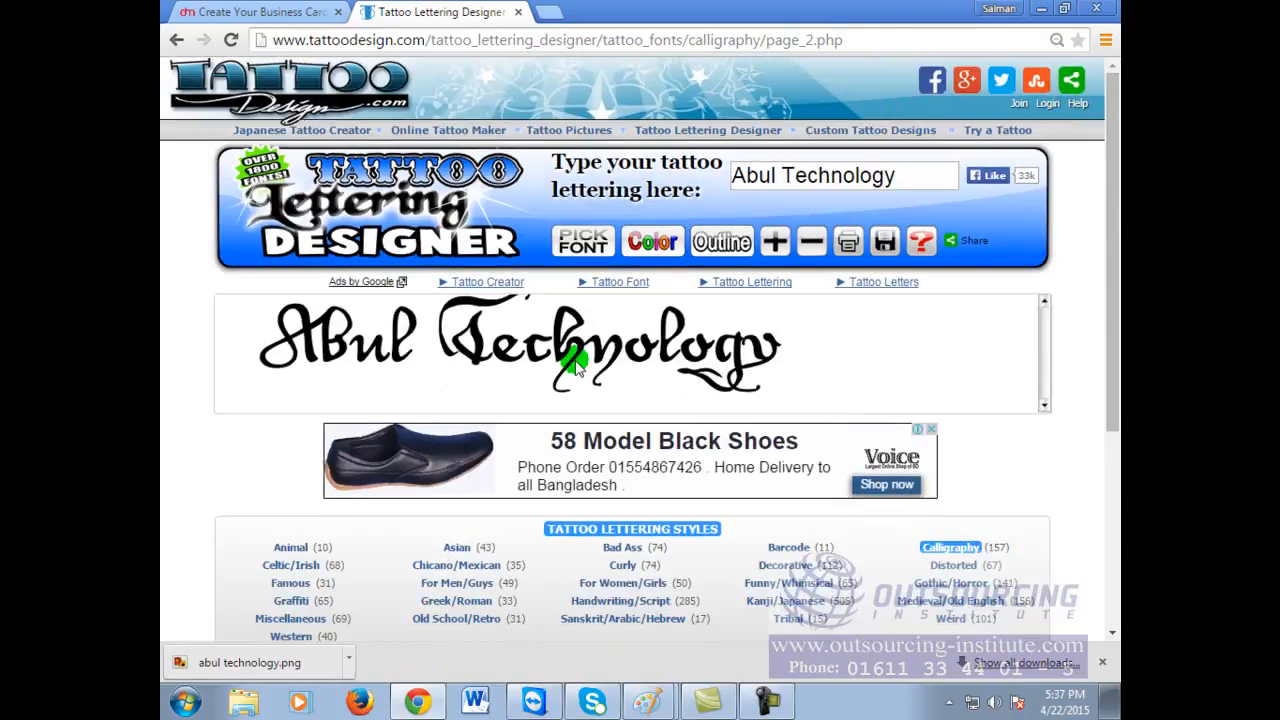
key(ctrl+minus)
key(ctrl+minus)
key(ctrl+minus)
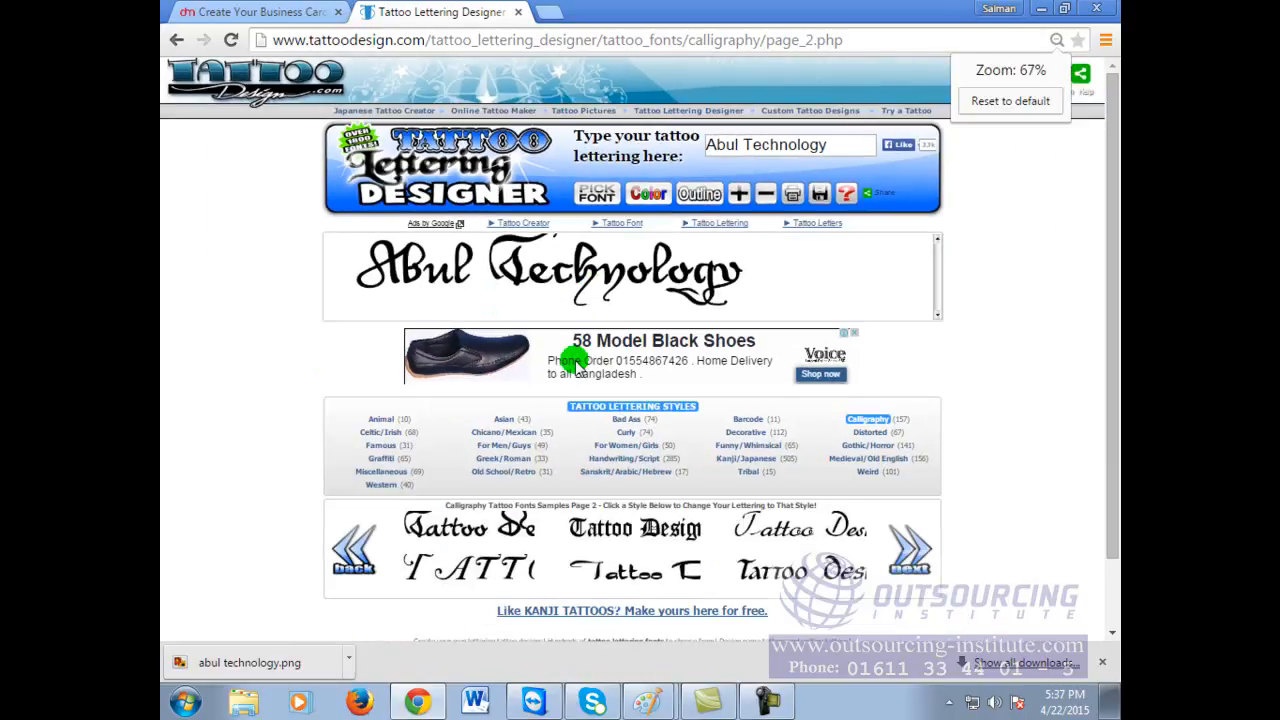
click(588, 527)
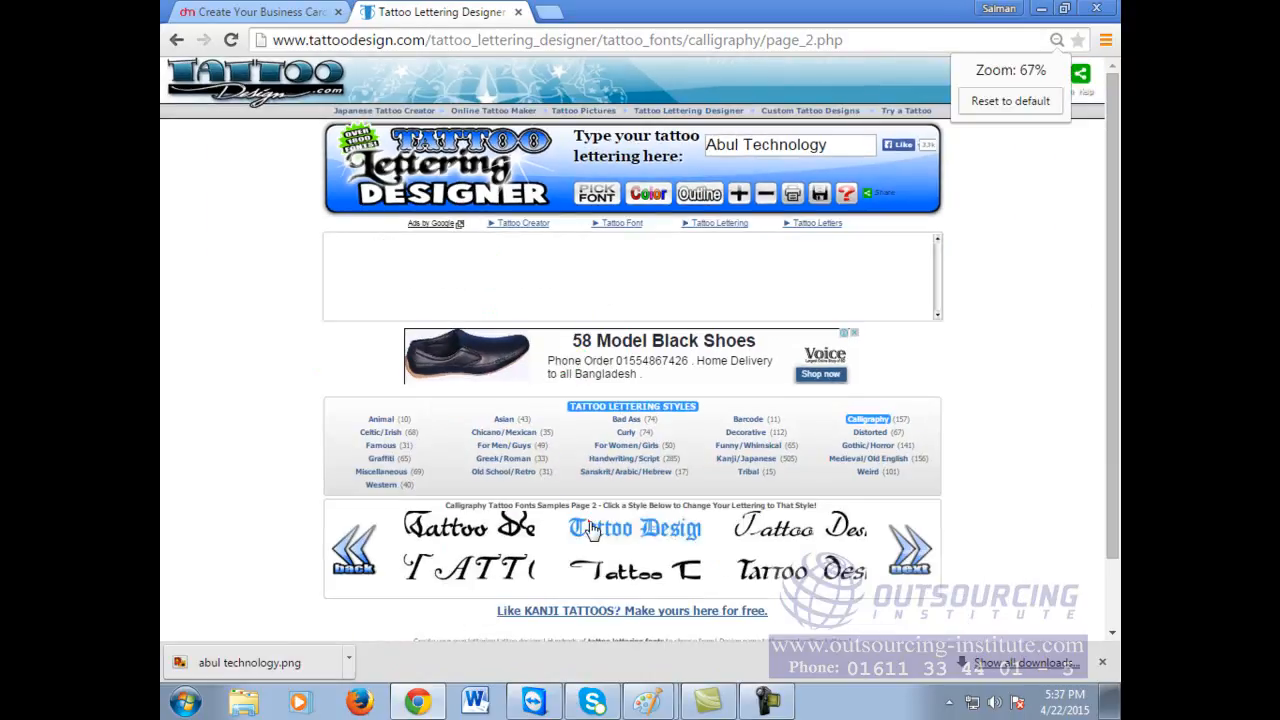
click(760, 535)
click(793, 572)
Step: Move to the third page of calligraphy fonts and try a sample there
click(911, 556)
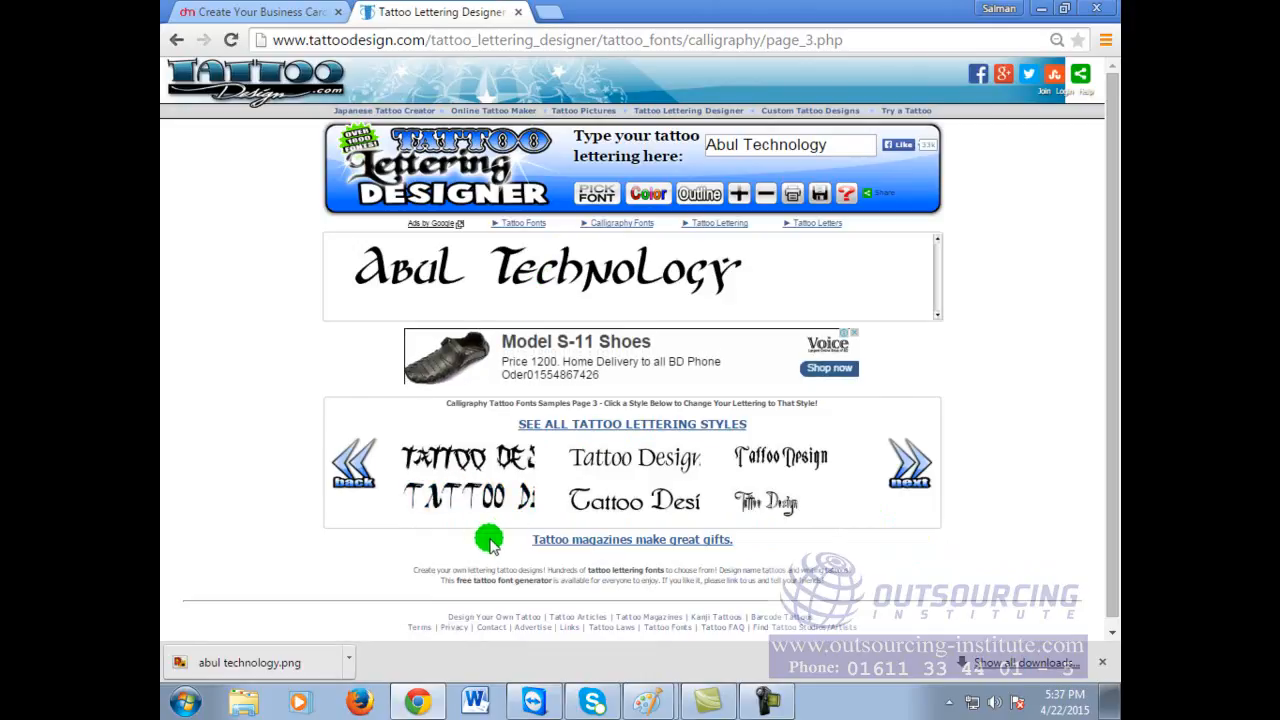
click(648, 501)
click(648, 504)
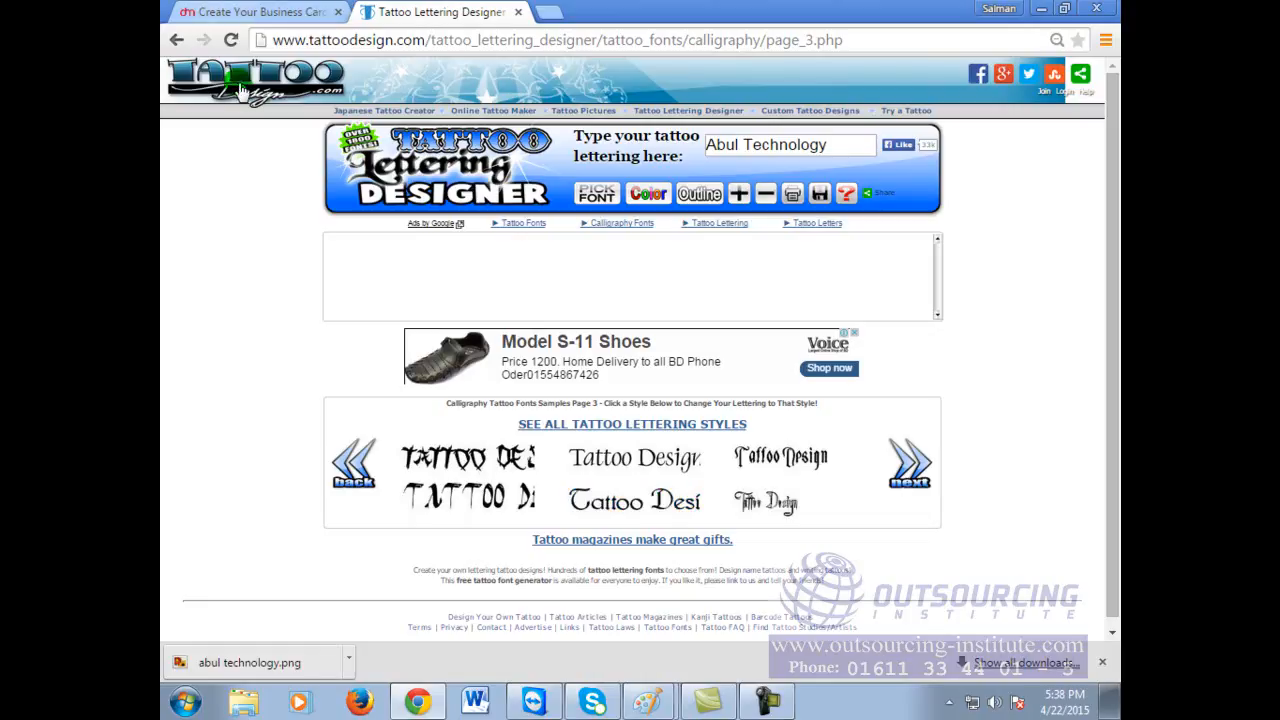
click(652, 705)
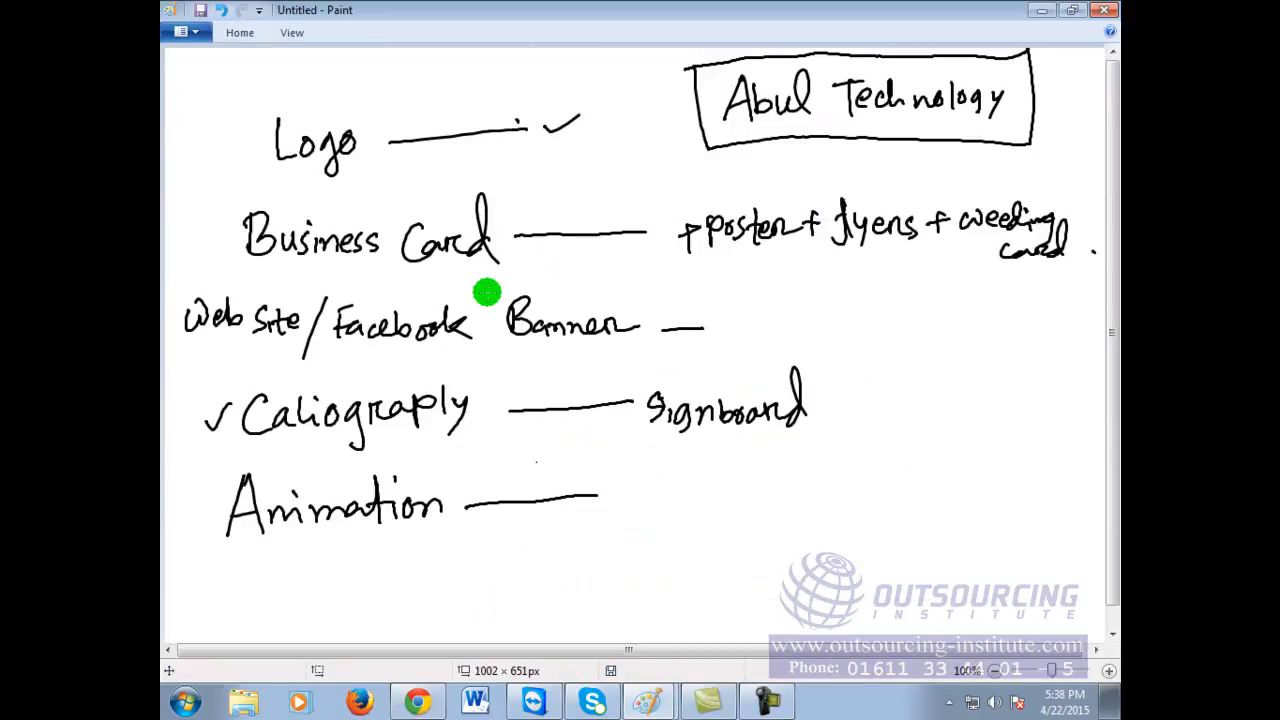
drag(204, 239, 228, 226)
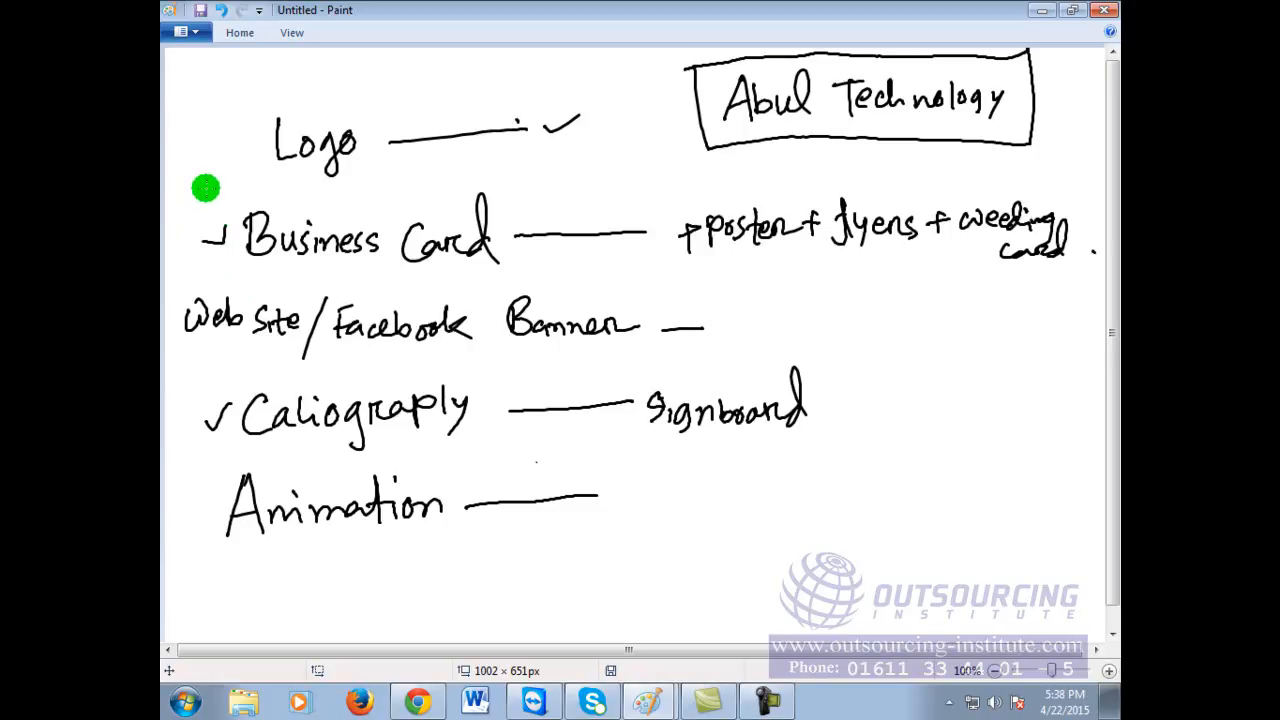
drag(192, 242, 232, 203)
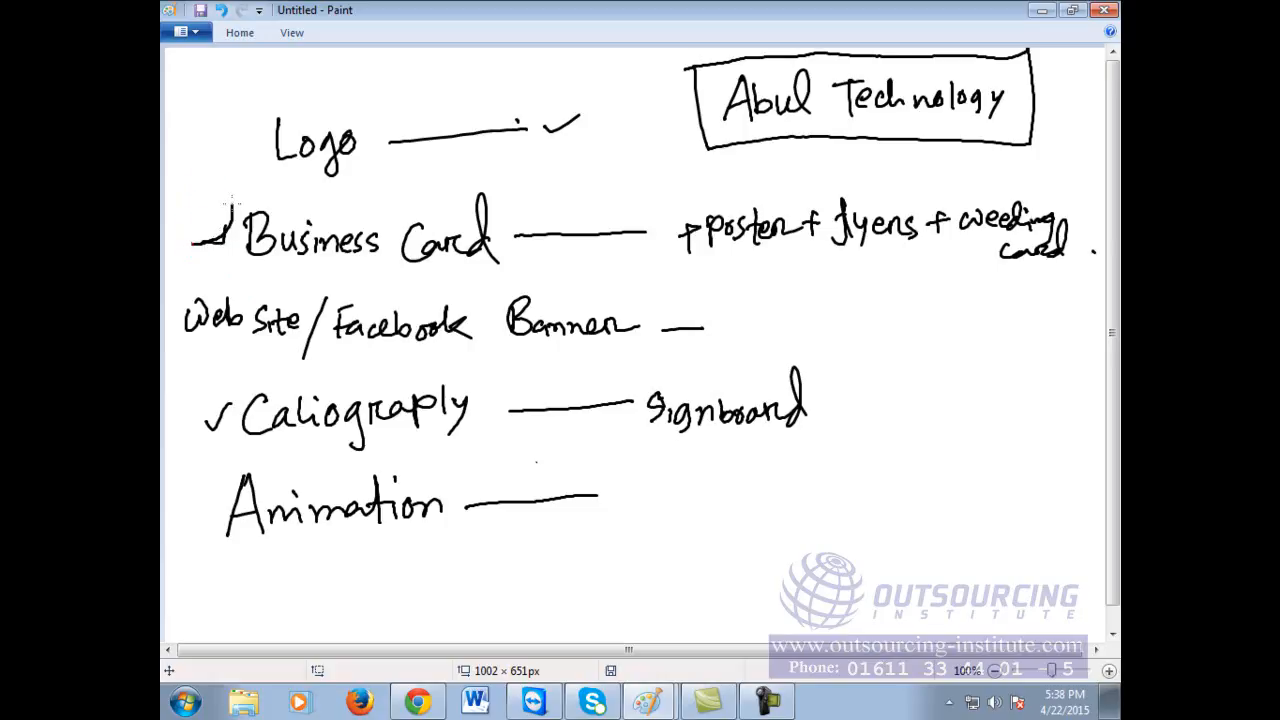
key(ctrl+z)
key(ctrl+z)
click(418, 702)
click(657, 39)
Step: Load google.com, close the old business card tab and search 'online business card creator'
text(google.com)
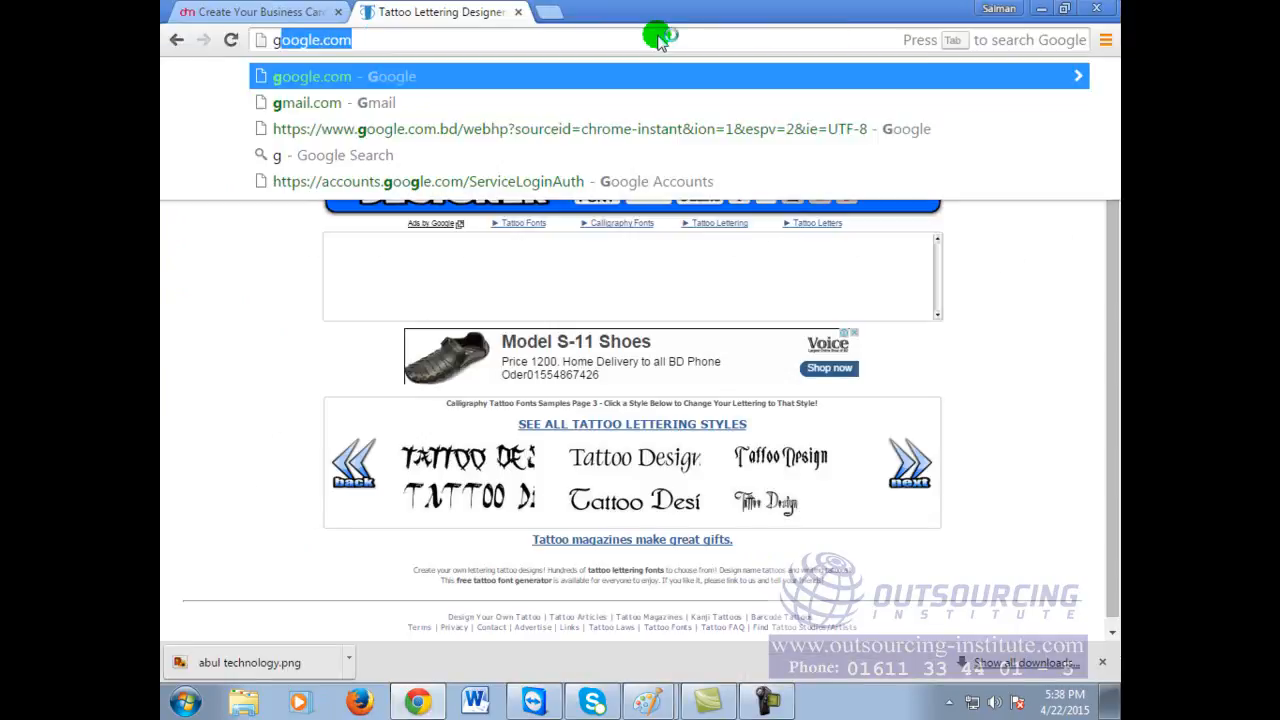
key(Return)
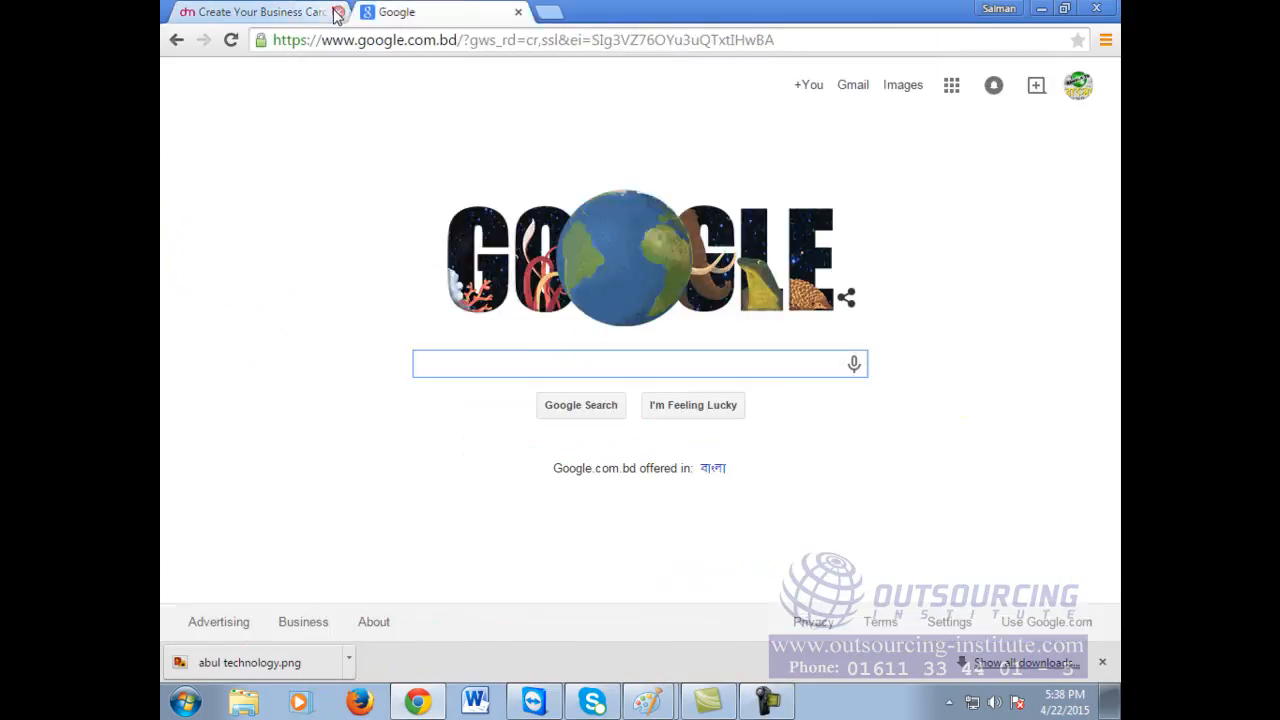
click(338, 12)
click(514, 367)
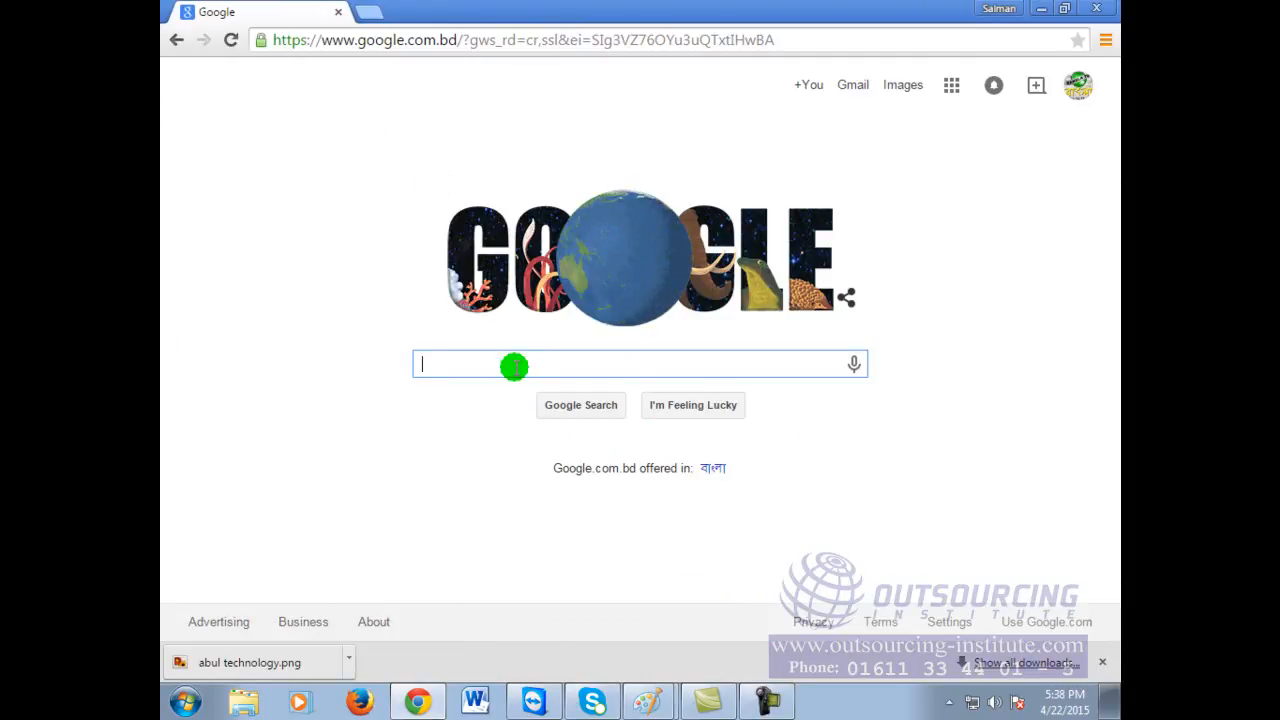
text(online bu)
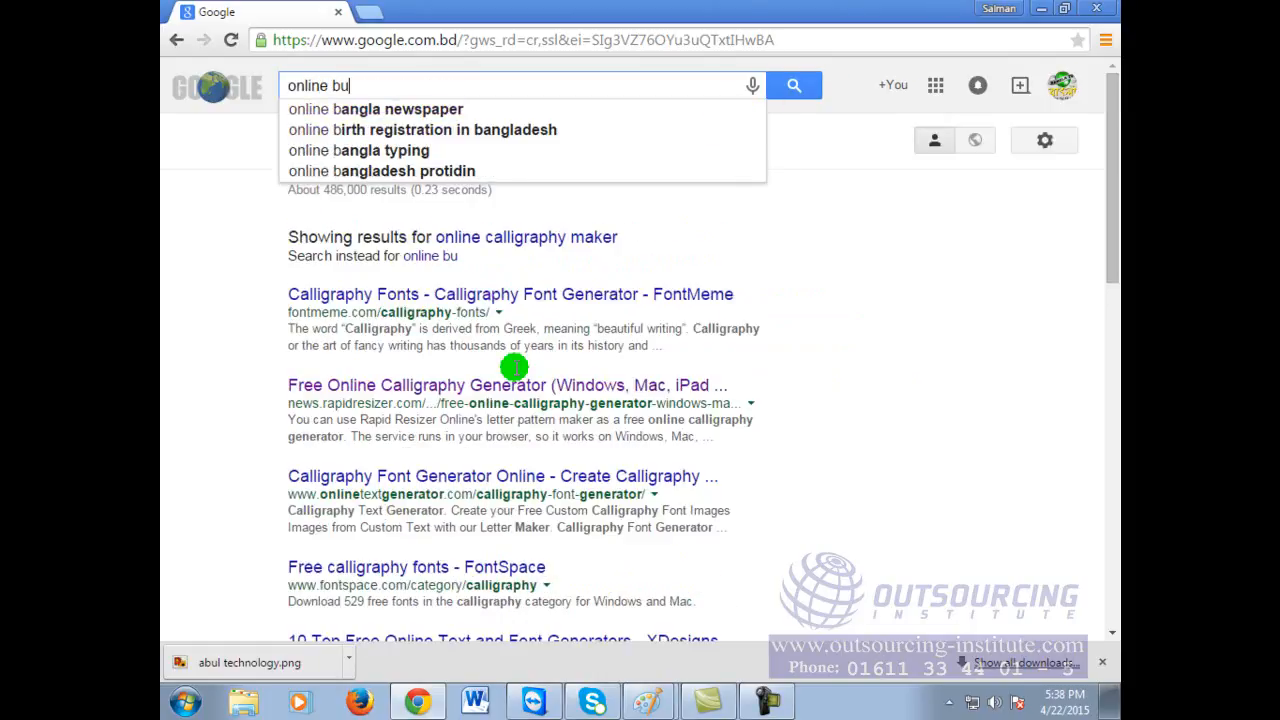
text(siness card)
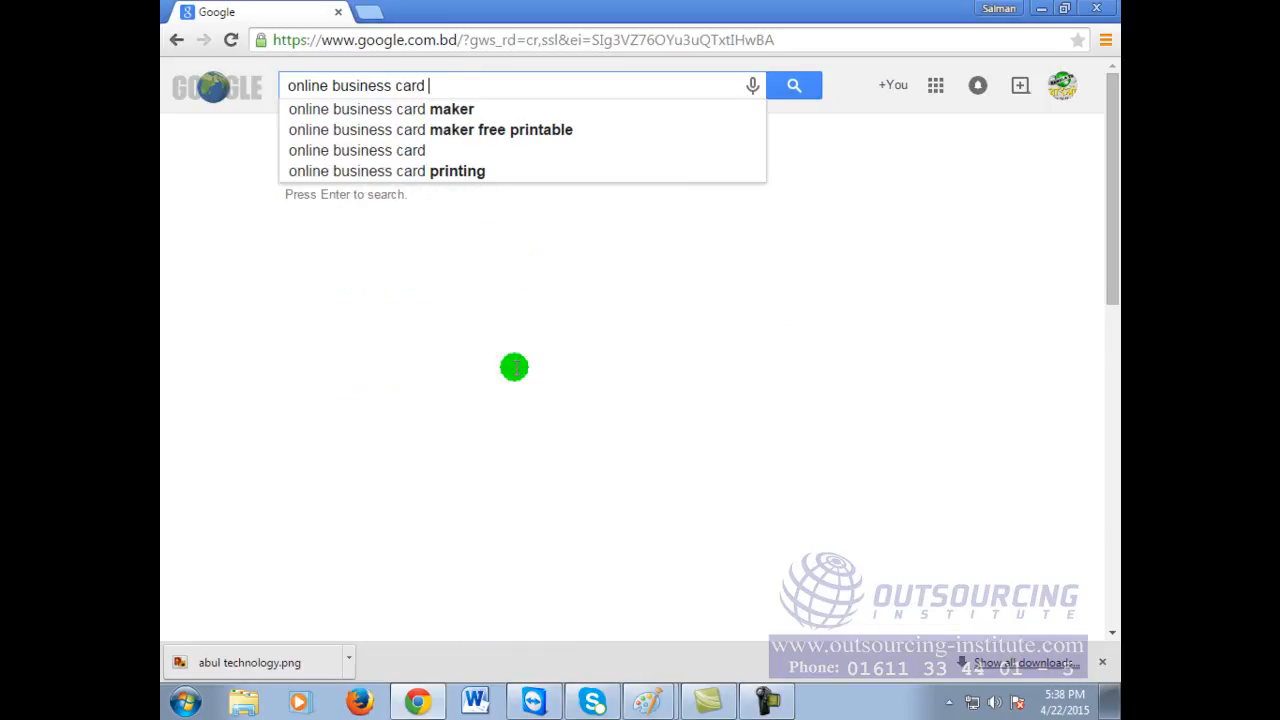
text( creatpor)
key(BackSpace)
key(BackSpace)
key(BackSpace)
text(or)
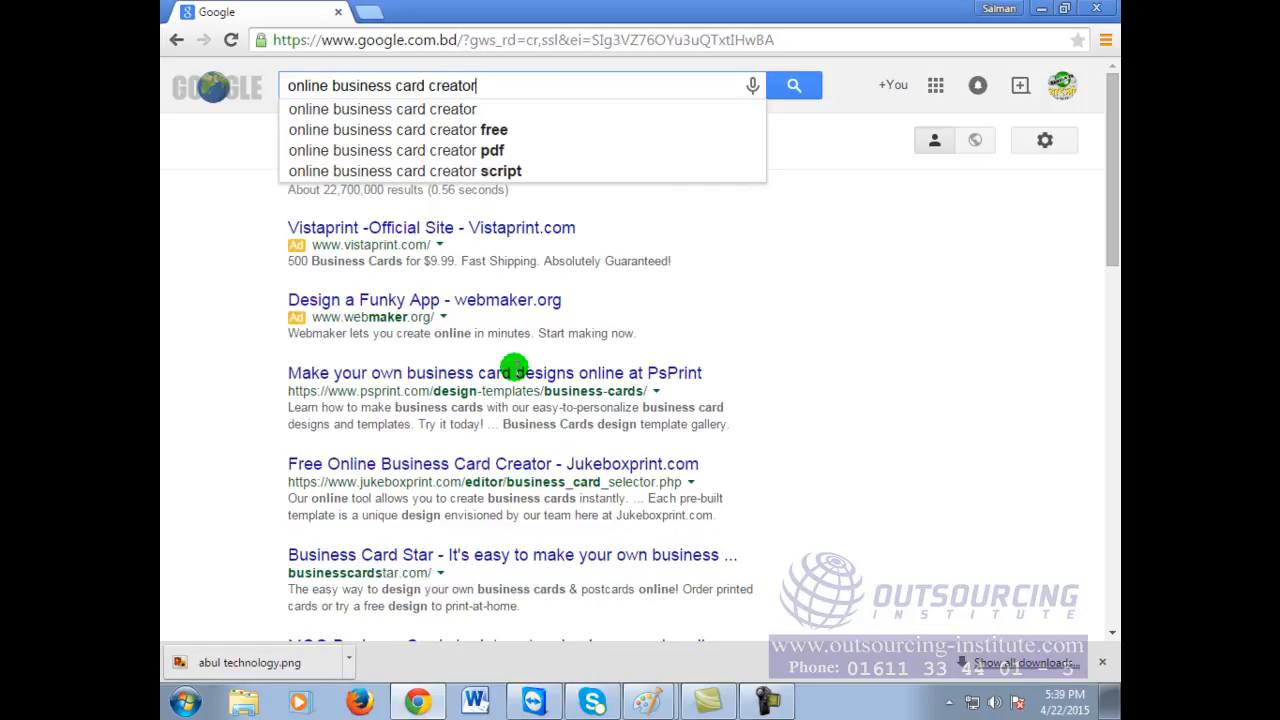
key(Return)
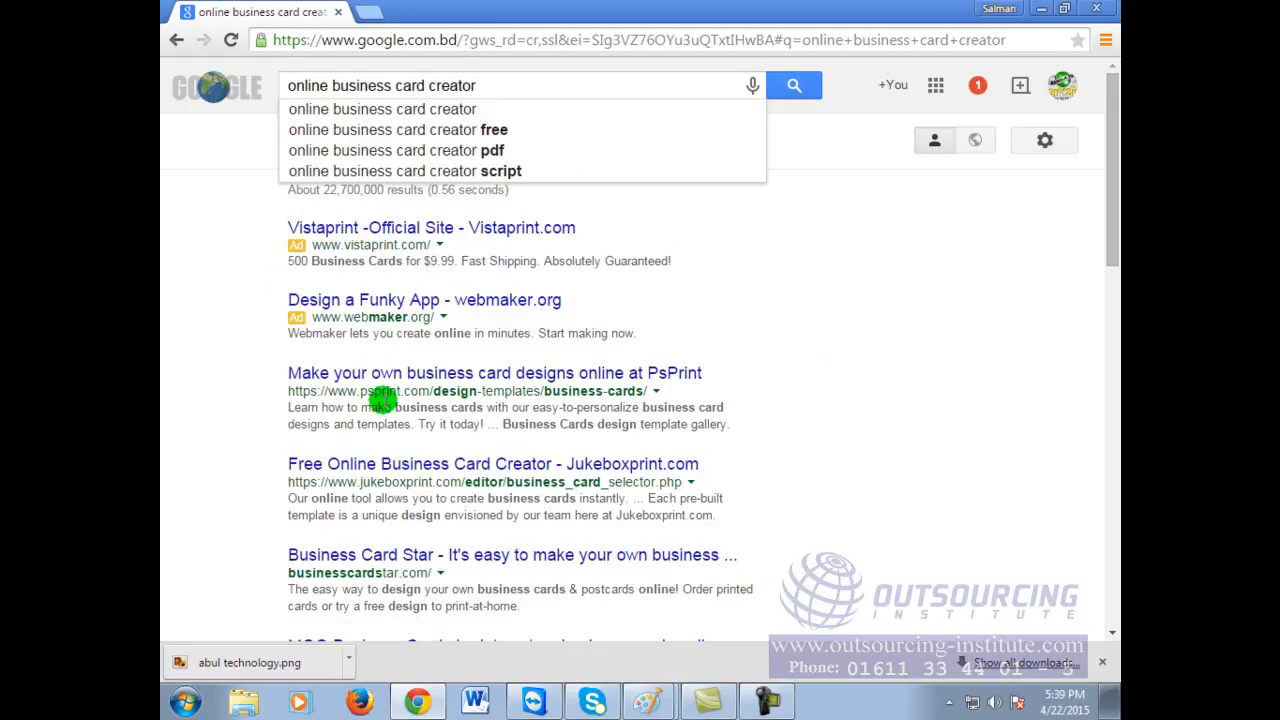
Step: Open the Business Card Star and Businesscardland results in new tabs and view Businesscardland
scroll(565, 480, down, 1)
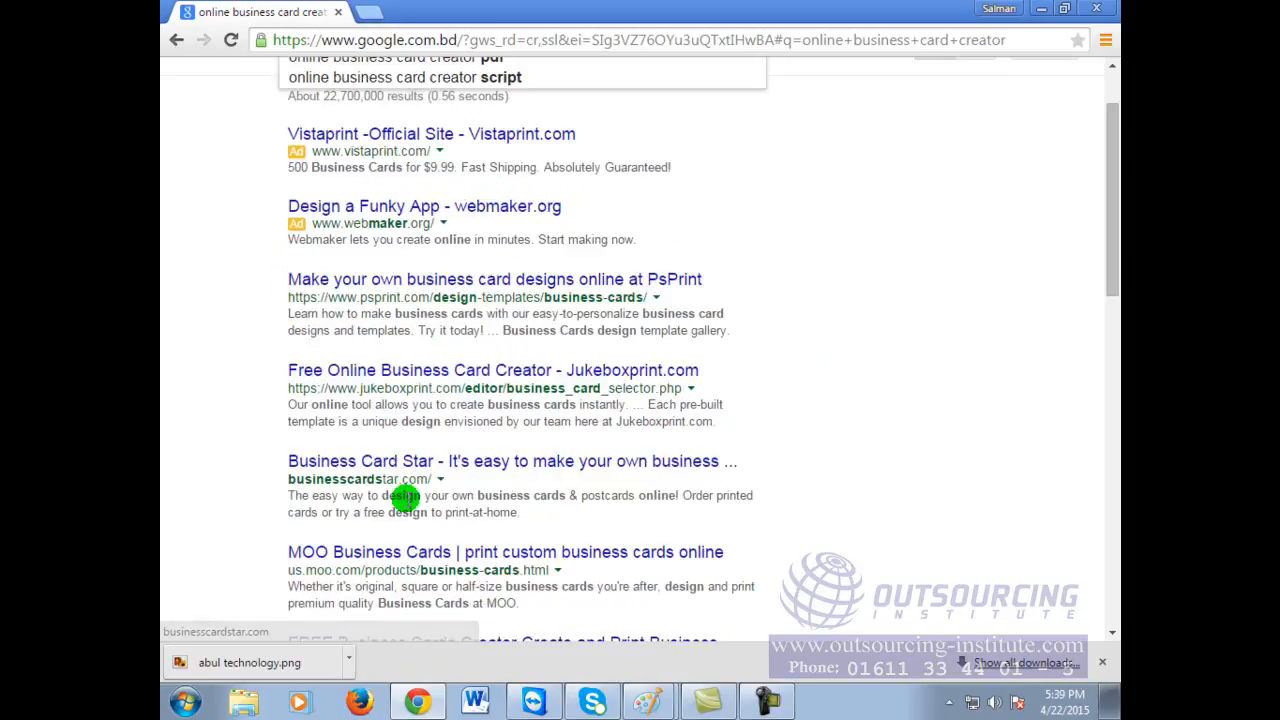
right_click(444, 465)
click(482, 479)
scroll(676, 520, down, 1)
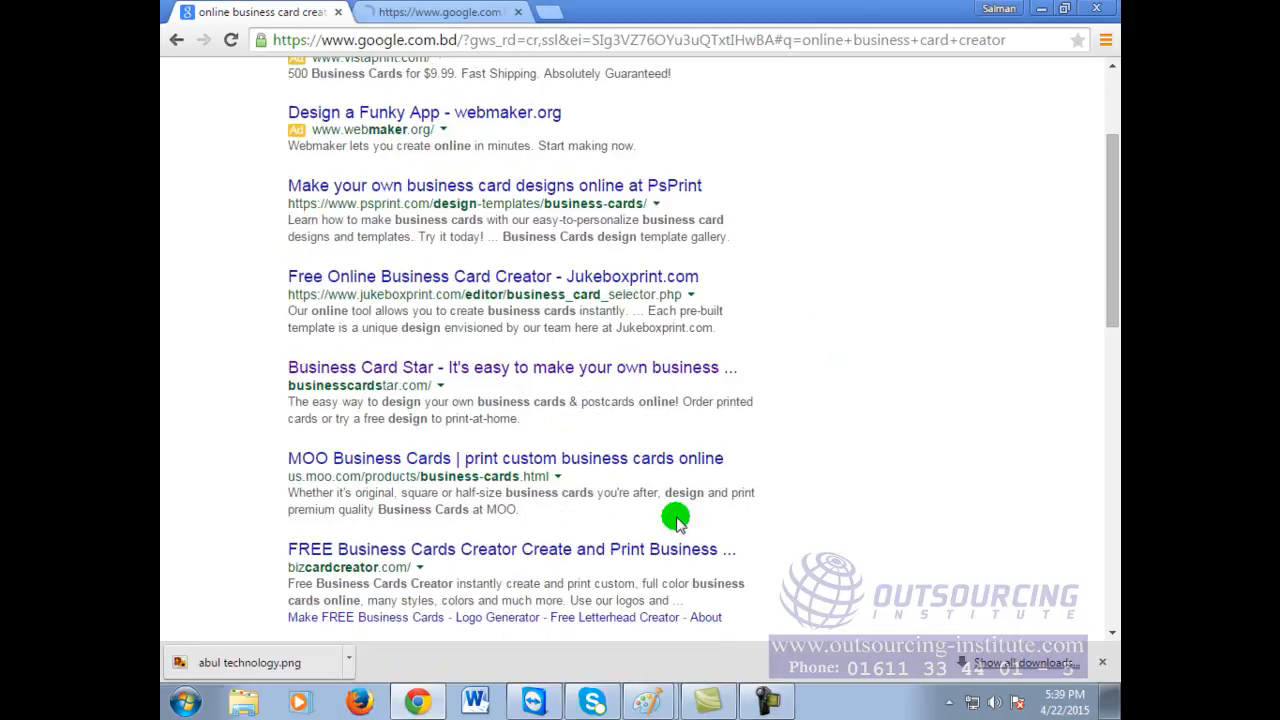
scroll(676, 520, down, 2)
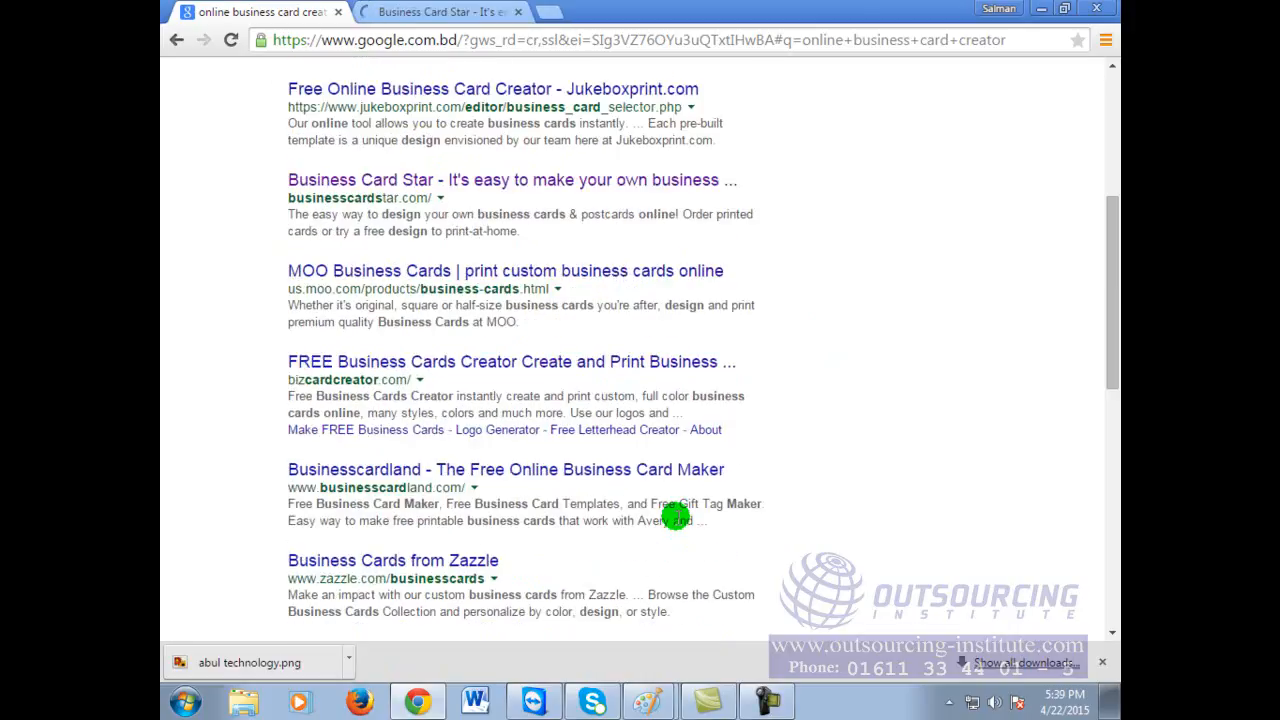
right_click(435, 469)
click(480, 482)
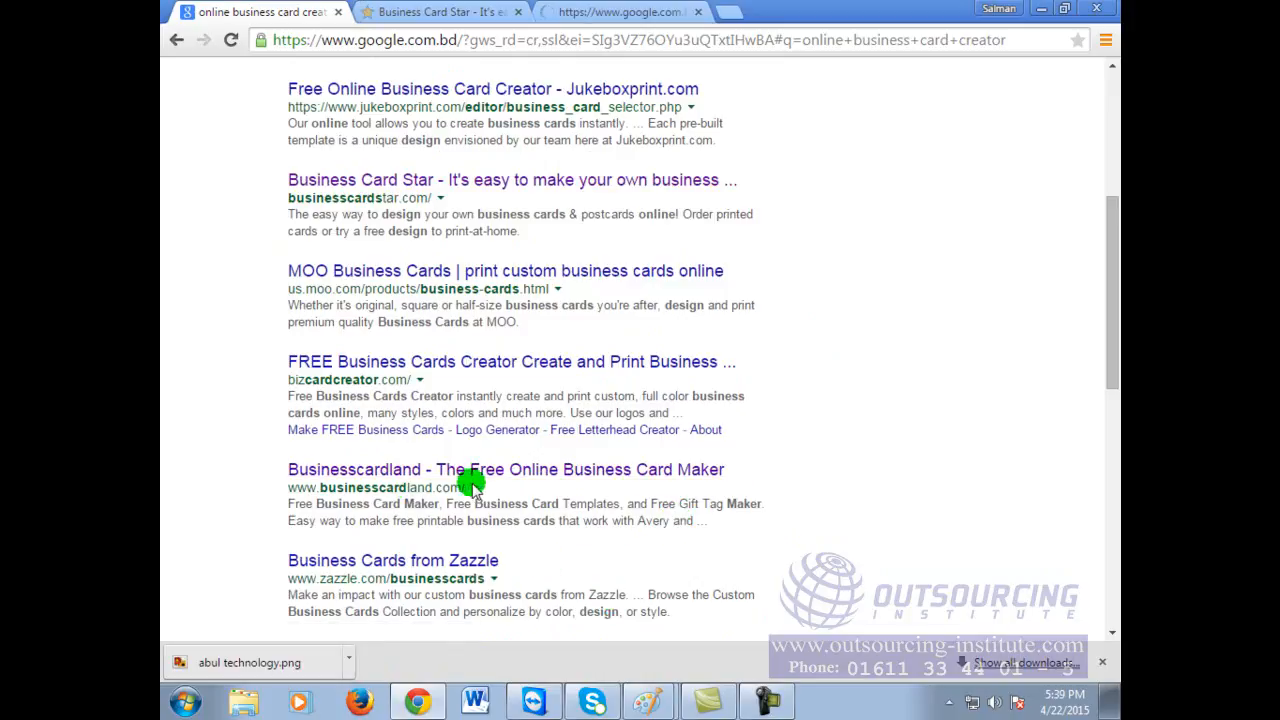
click(615, 10)
click(603, 39)
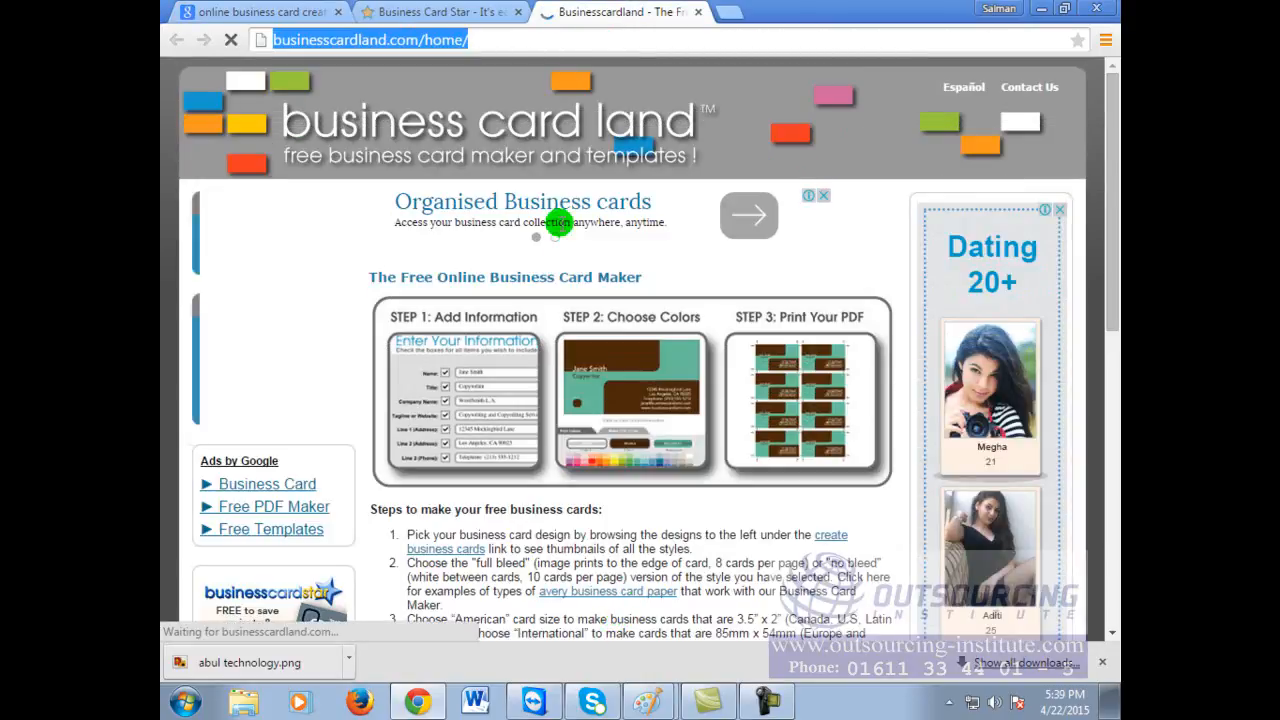
Step: Scroll through Business Card Land's home page, then close its tab
scroll(615, 510, down, 4)
scroll(621, 512, down, 4)
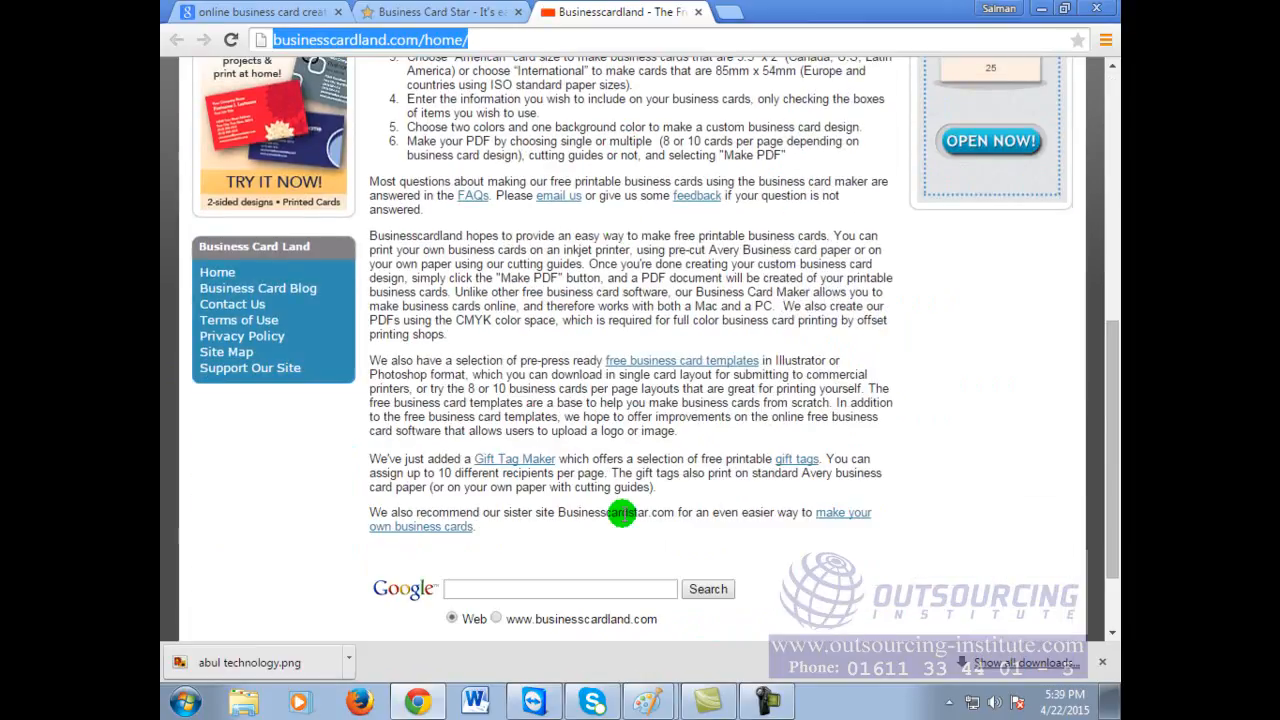
scroll(621, 512, up, 8)
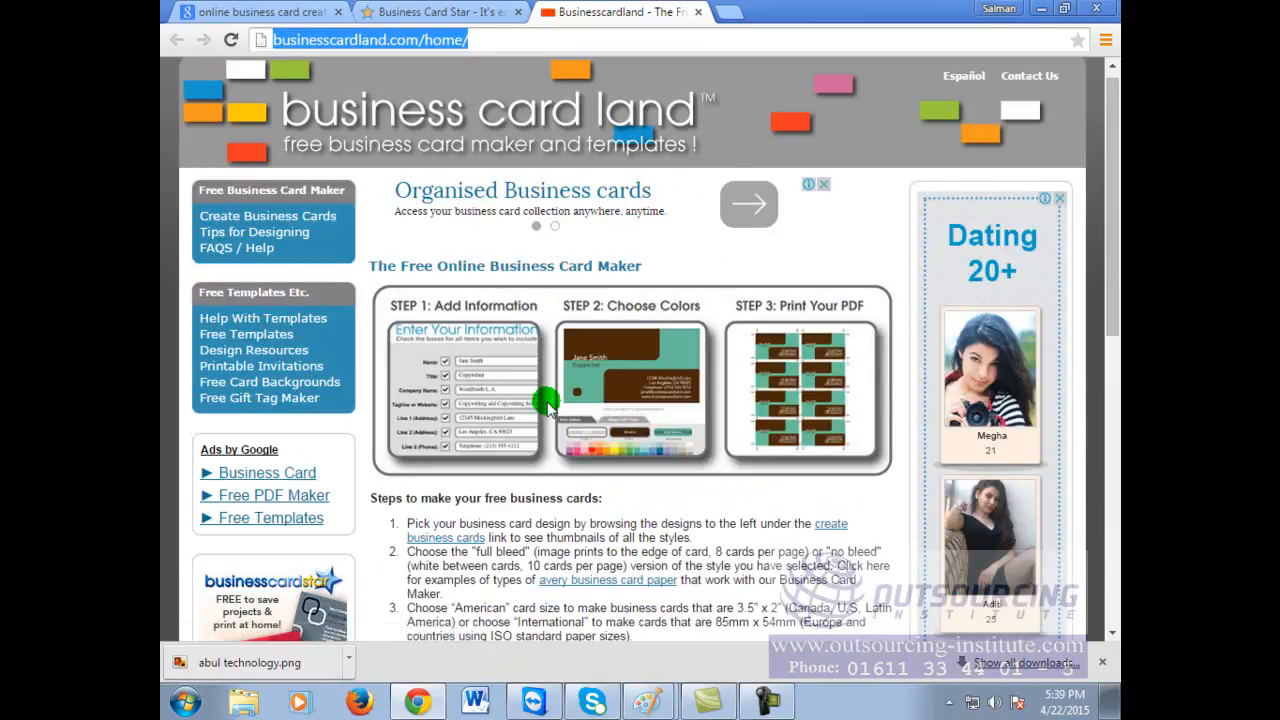
scroll(690, 405, down, 3)
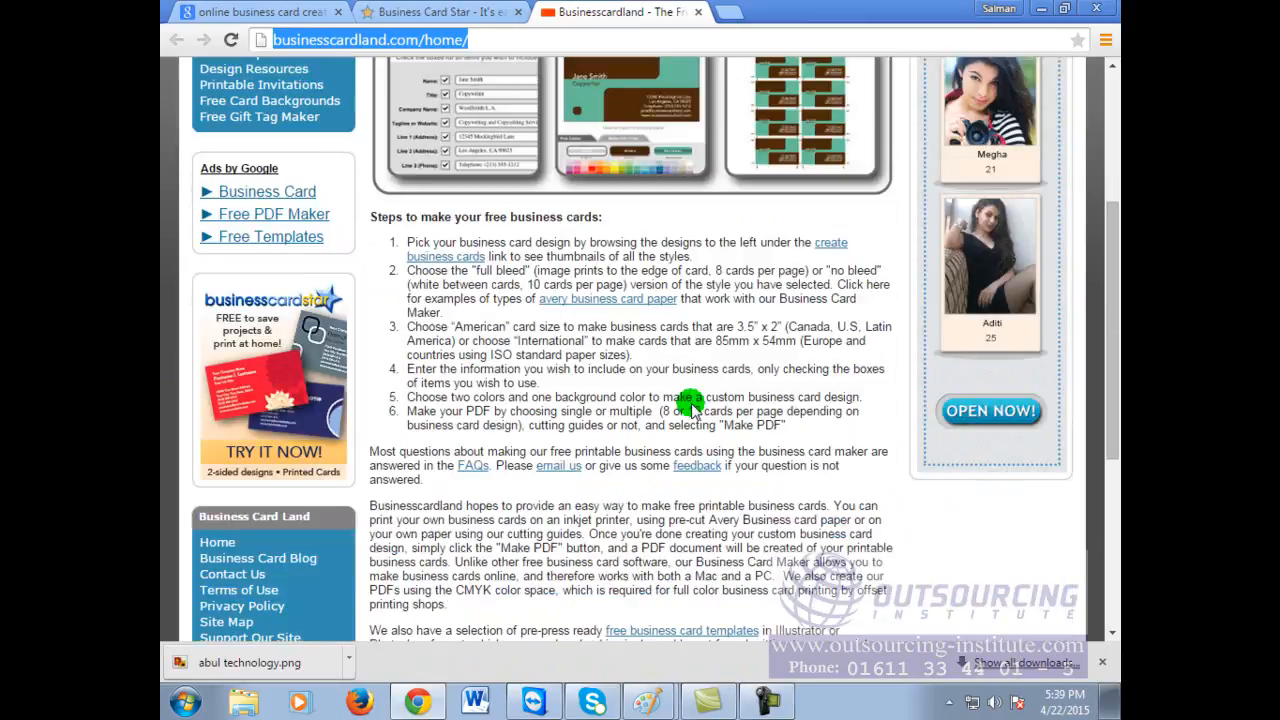
scroll(690, 405, down, 3)
scroll(690, 405, up, 6)
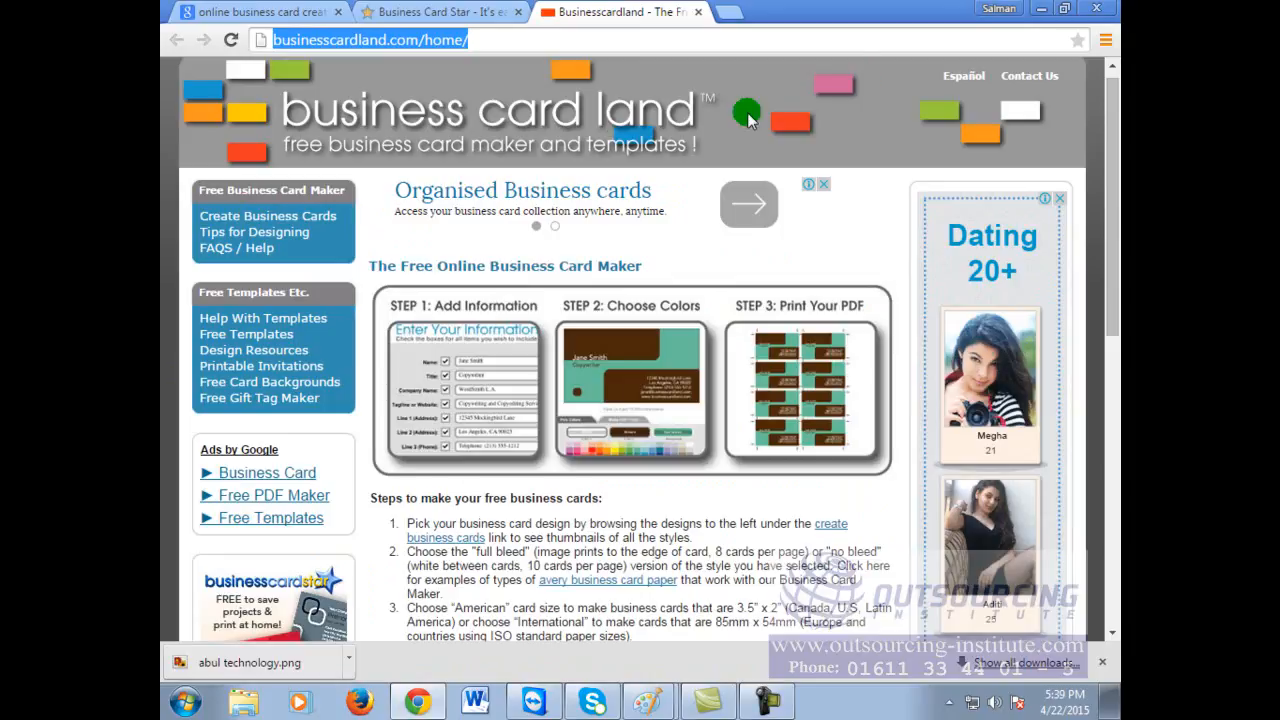
click(698, 11)
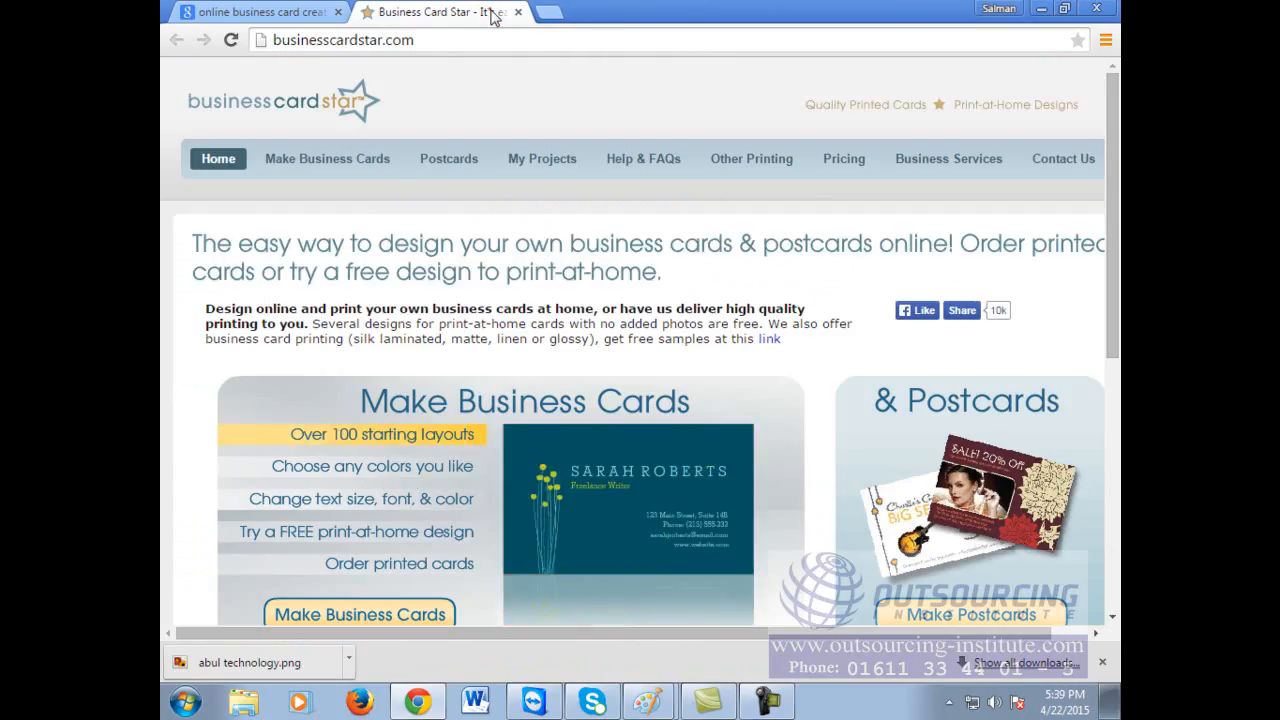
Step: From Make Business Cards, browse the Ornate designs and start designing the red ornate card
click(331, 158)
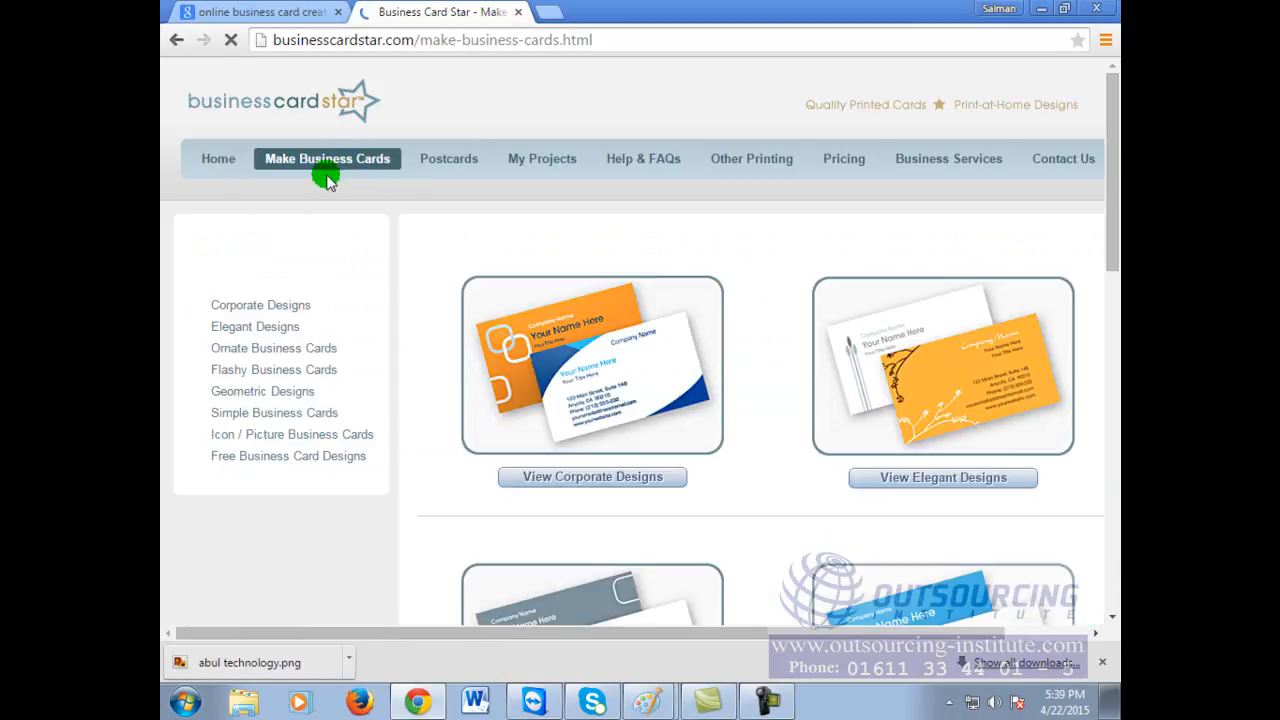
scroll(885, 393, down, 1)
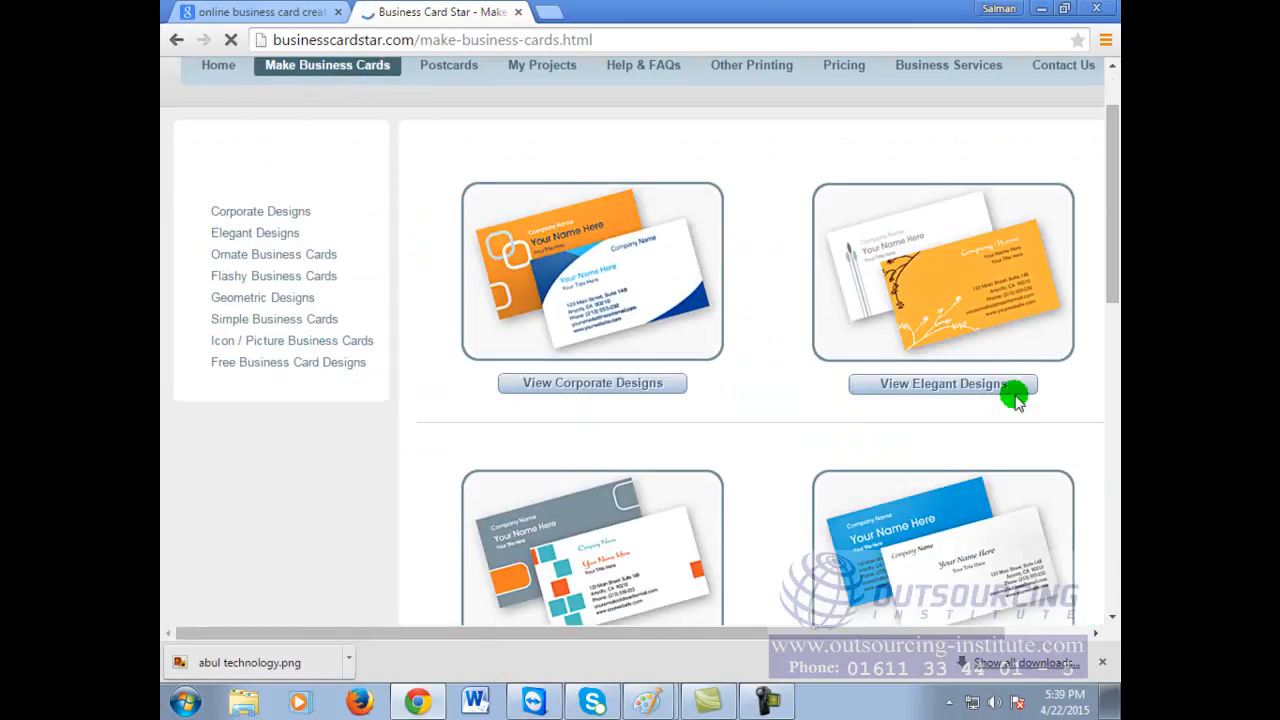
click(945, 390)
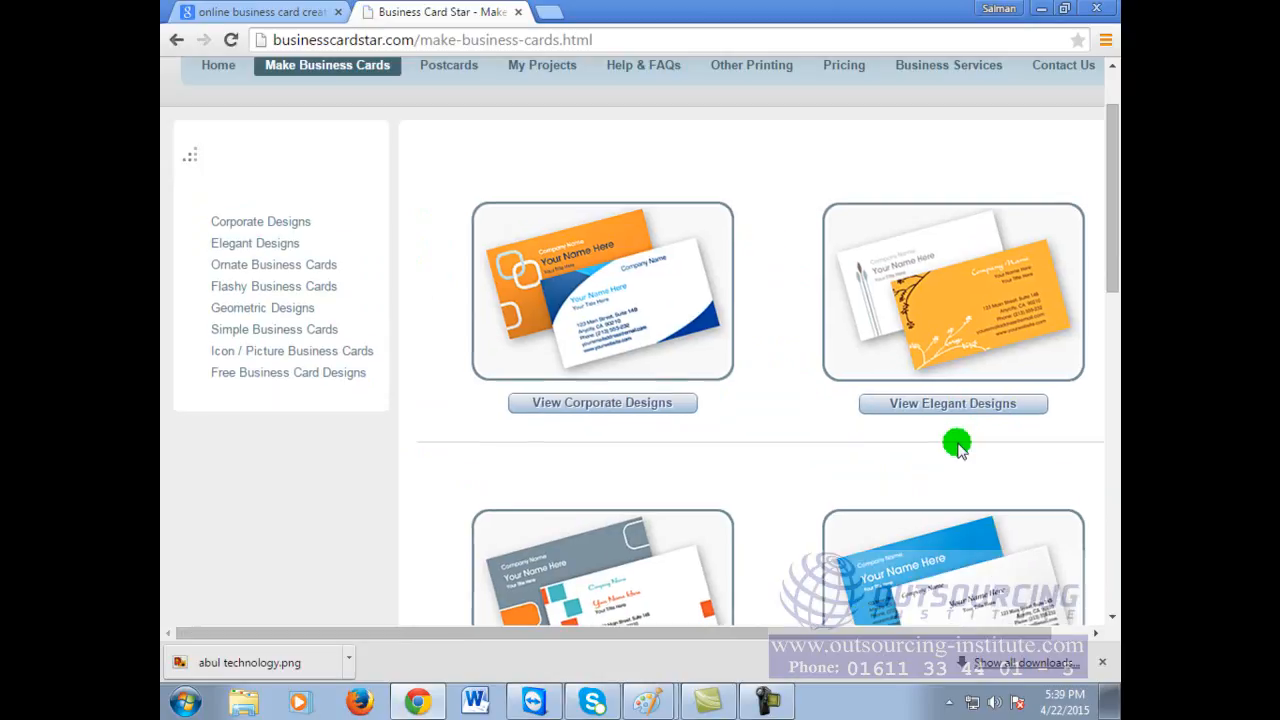
scroll(957, 444, down, 4)
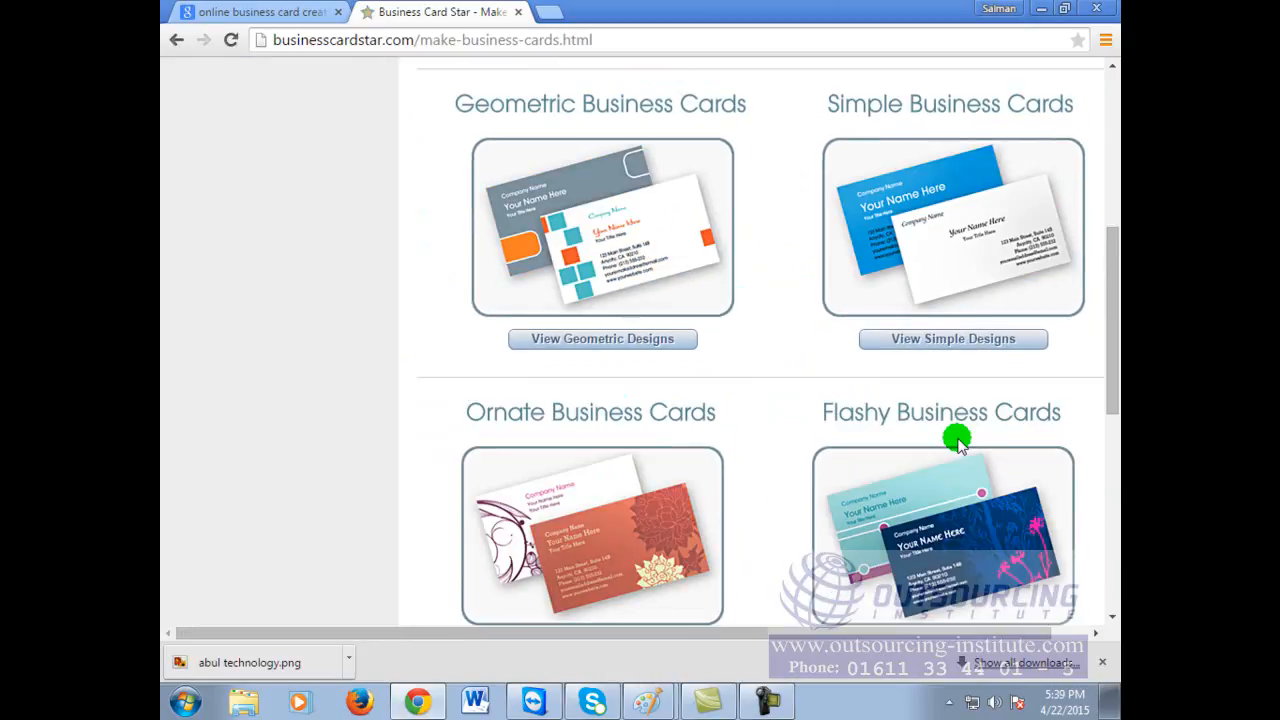
scroll(957, 440, down, 3)
click(592, 369)
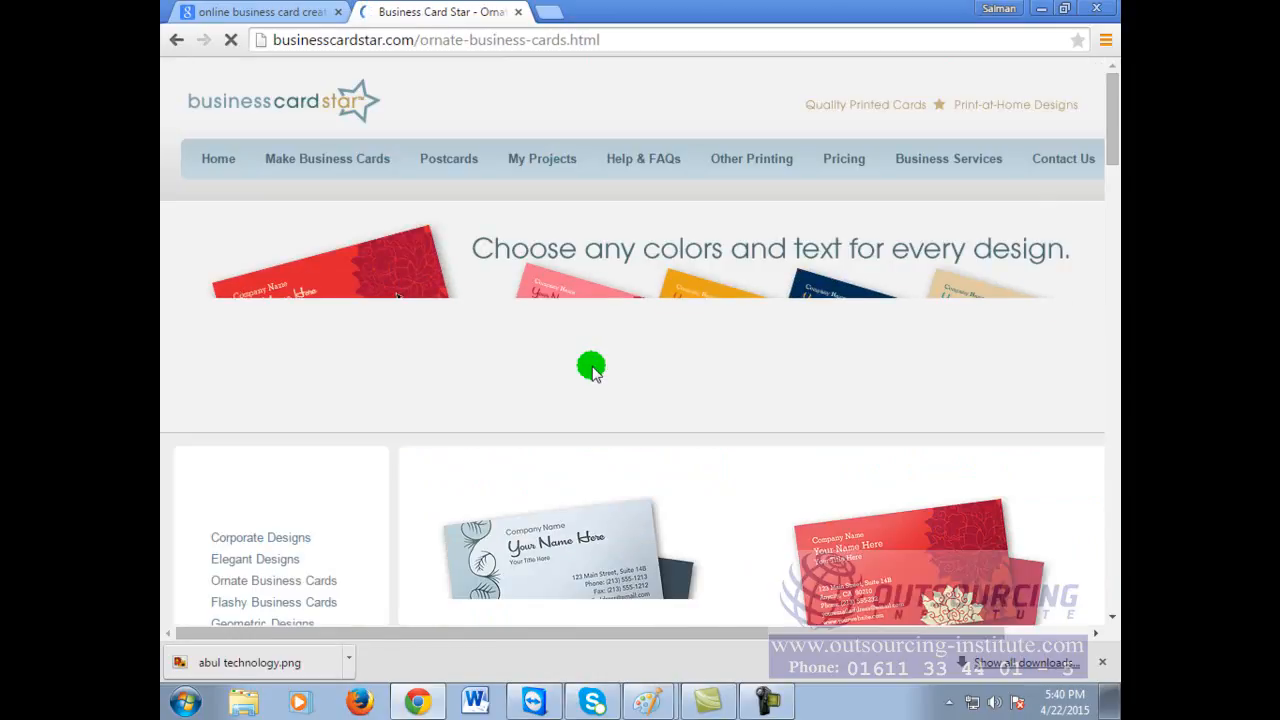
scroll(900, 410, down, 2)
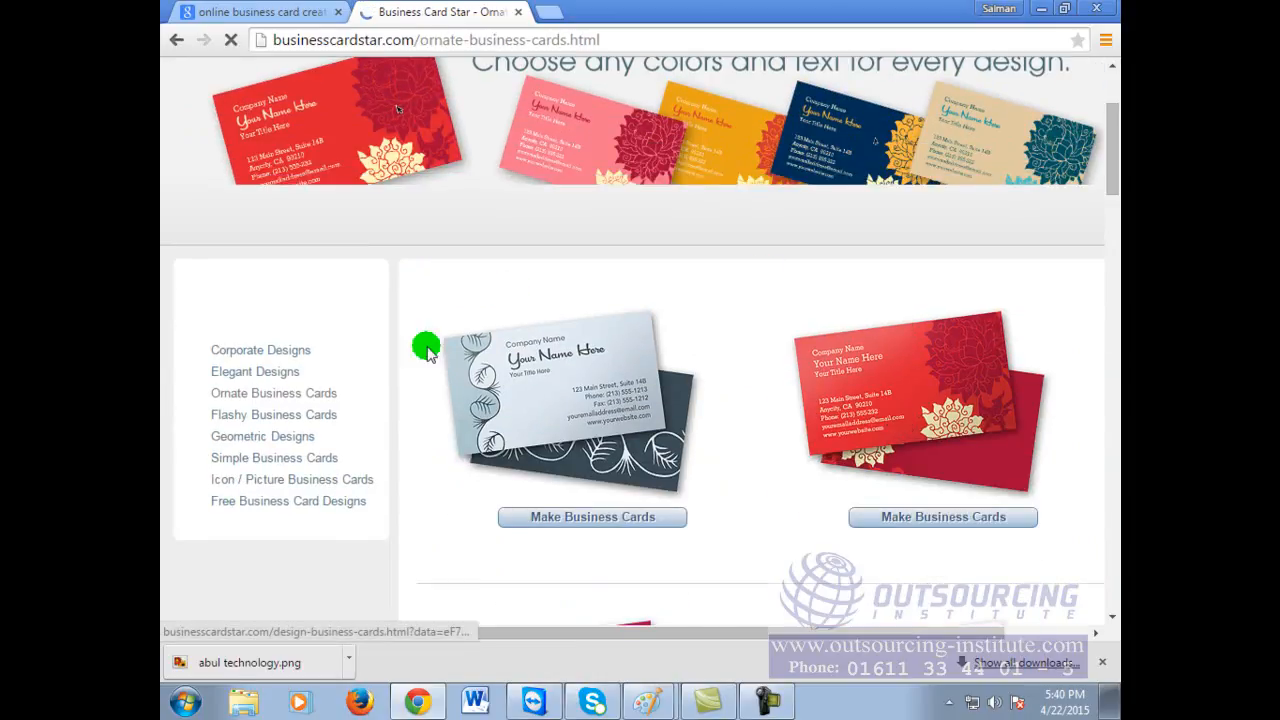
click(905, 390)
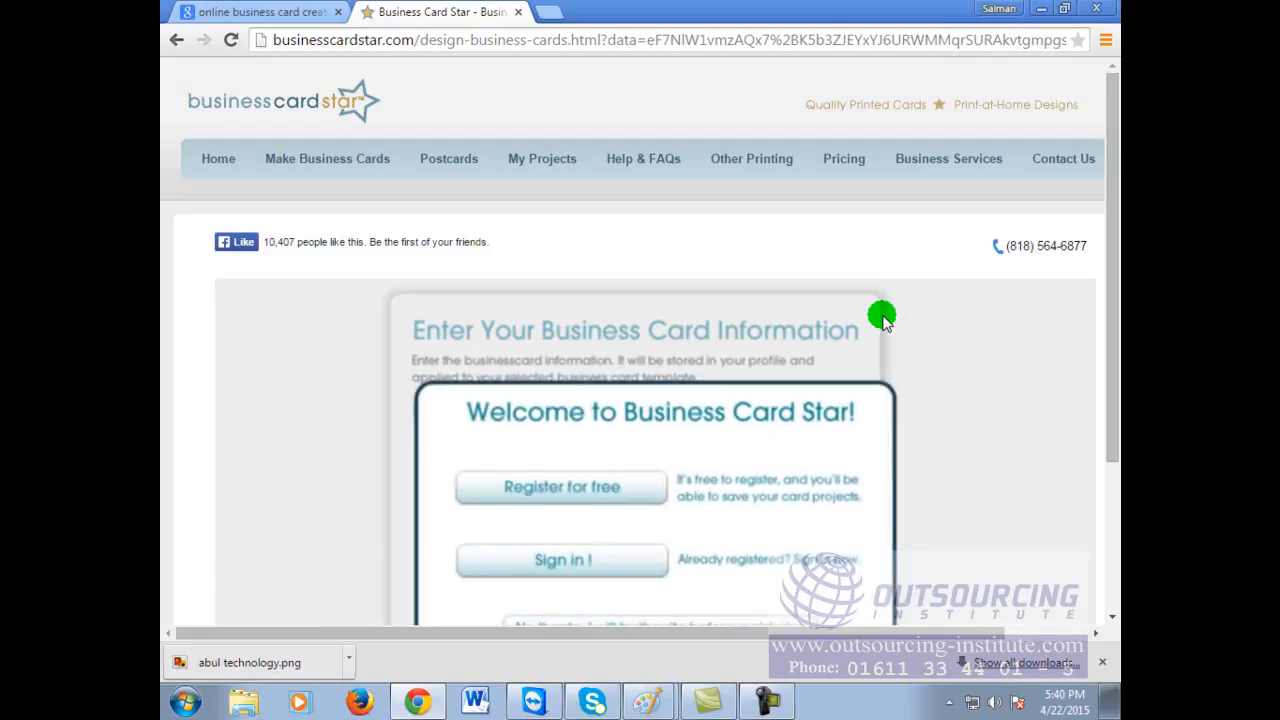
Step: Decline registration with 'No thanks, I will try the site before registering'
scroll(866, 513, down, 2)
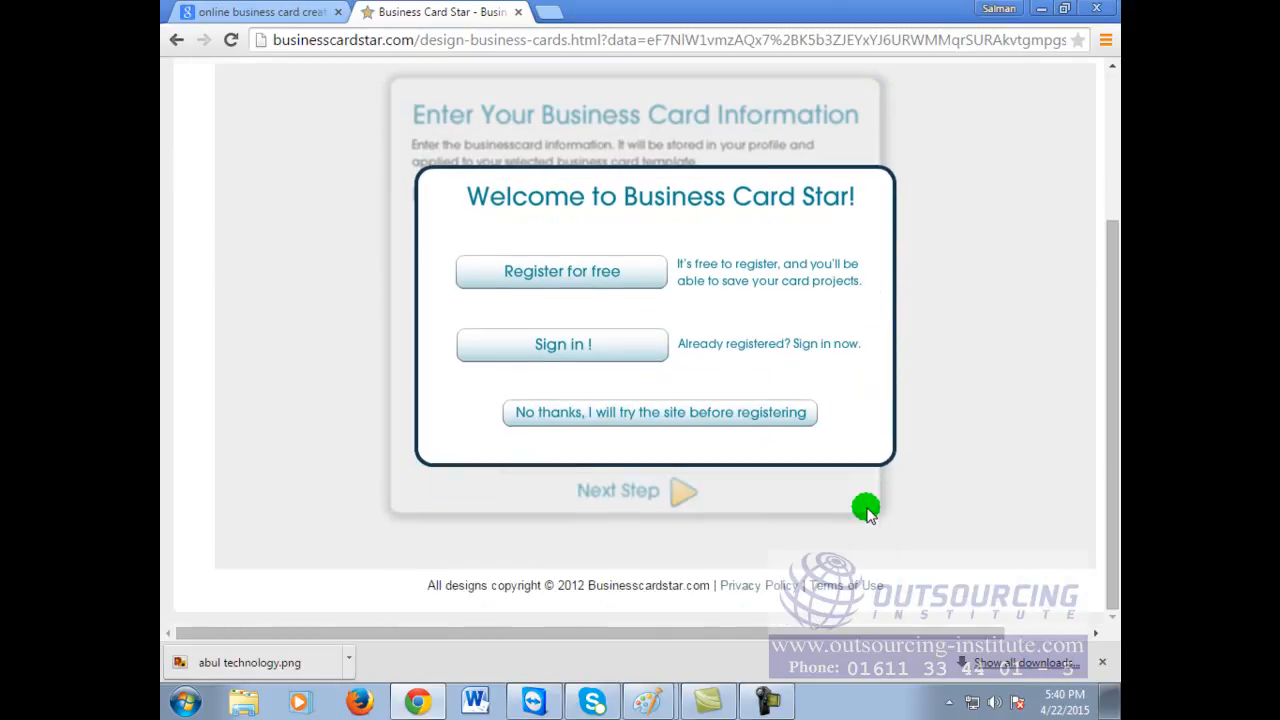
scroll(866, 510, up, 2)
scroll(948, 400, down, 2)
scroll(952, 405, down, 1)
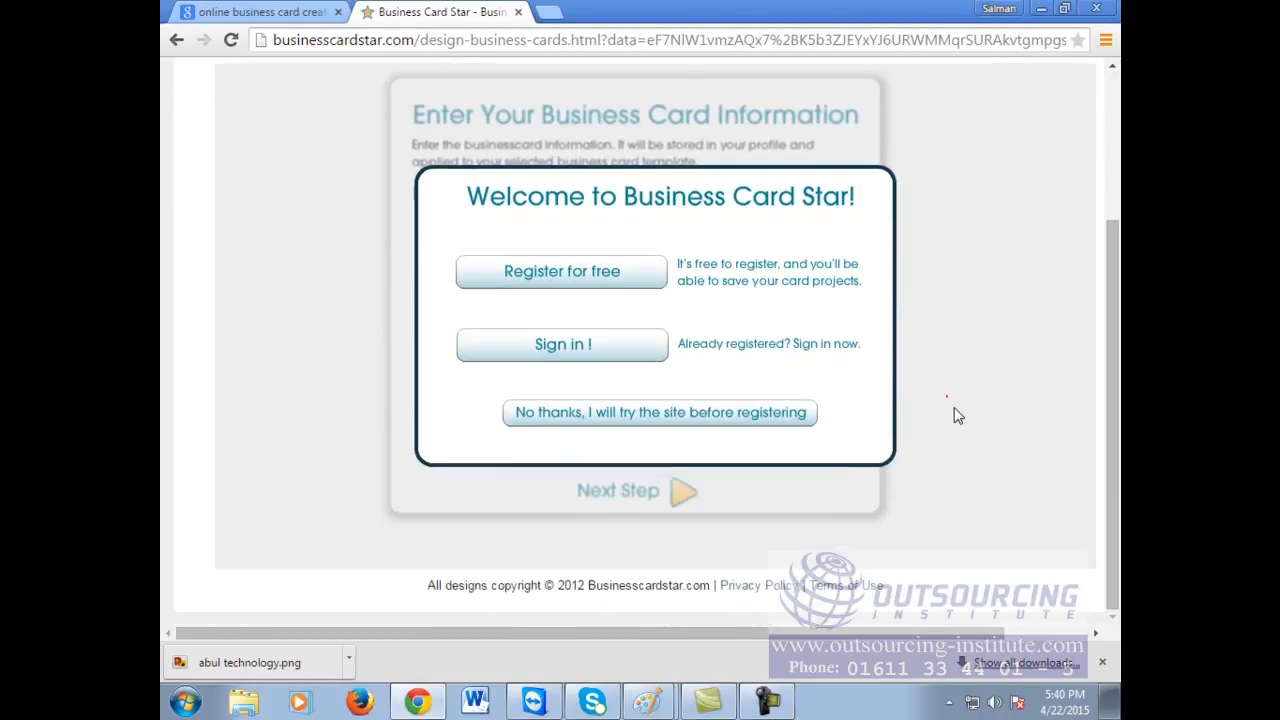
click(630, 412)
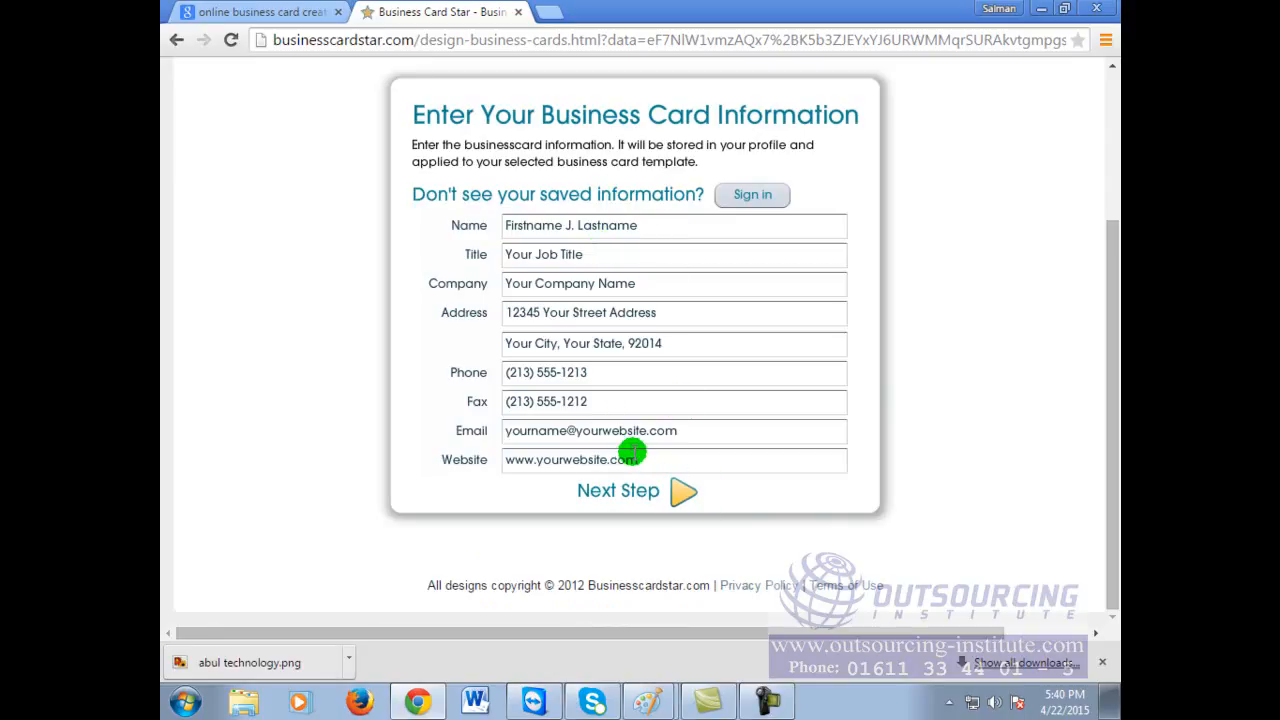
Step: Replace the name, job title ('owner') and company placeholders with the card owner's details
drag(655, 226, 408, 196)
text(M)
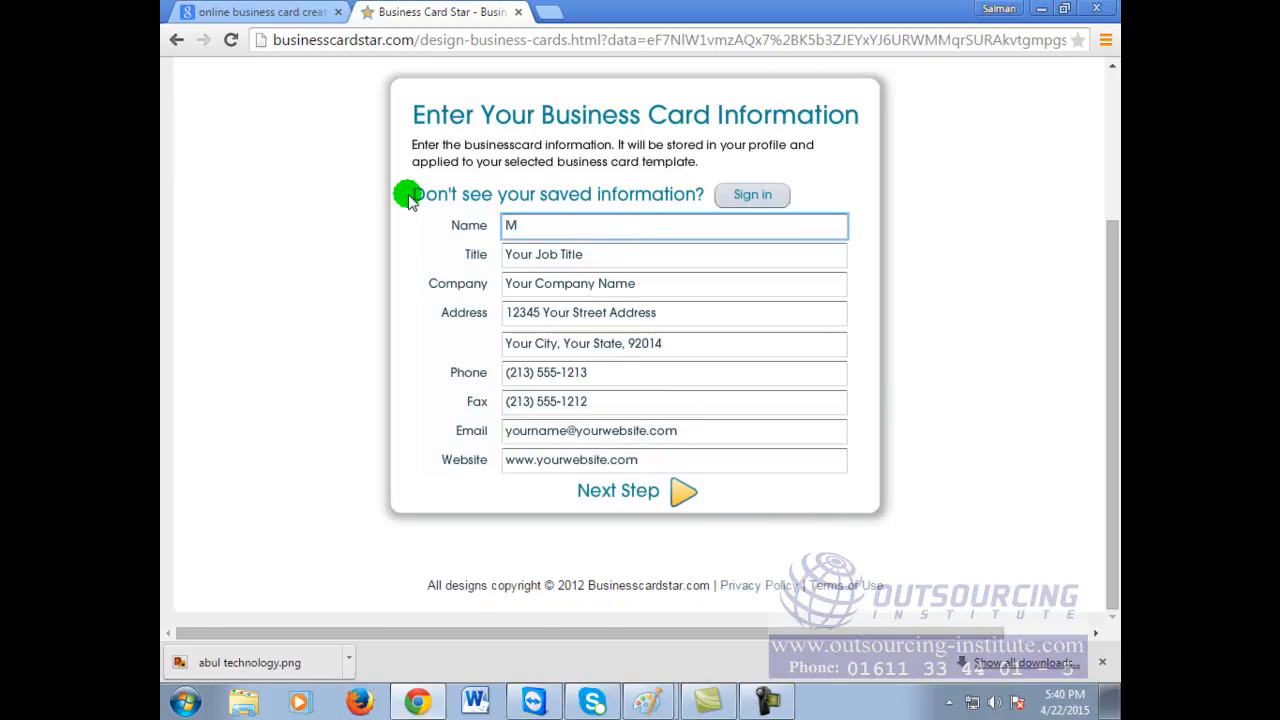
text(d. Ab)
click(603, 252)
click(189, 269)
text(Wo)
key(BackSpace)
key(BackSpace)
text(owner)
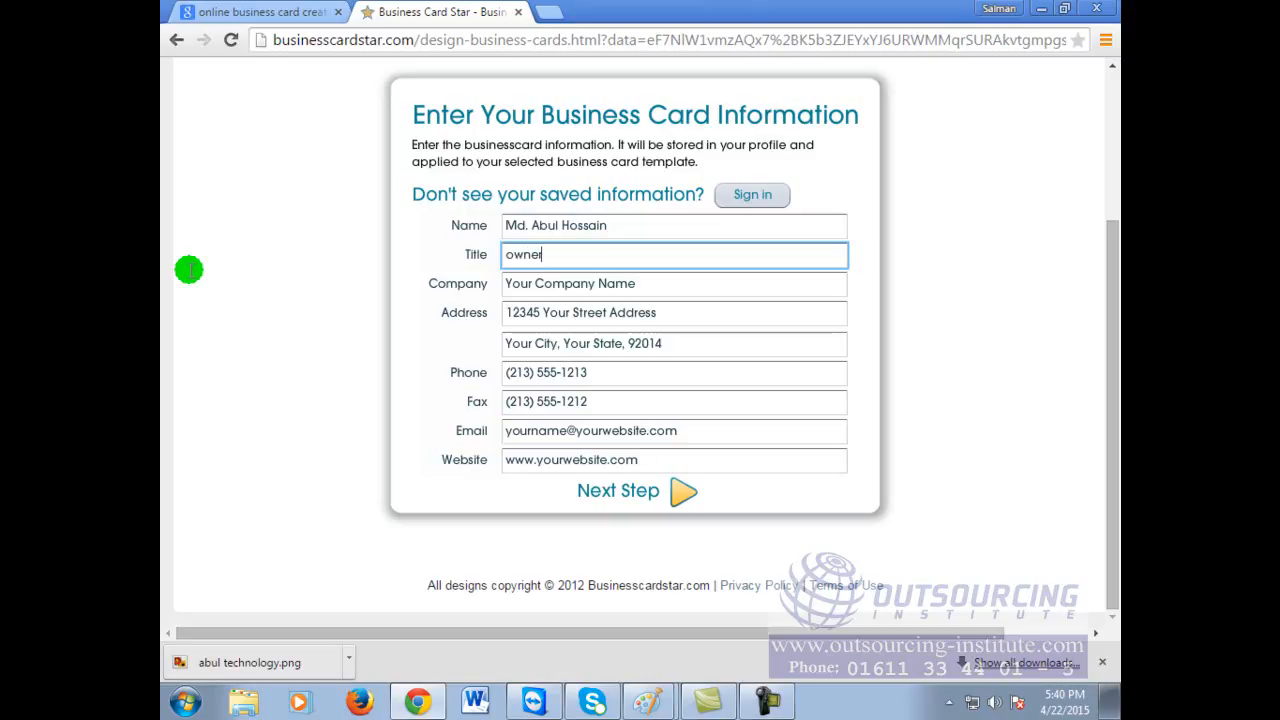
drag(686, 282, 305, 300)
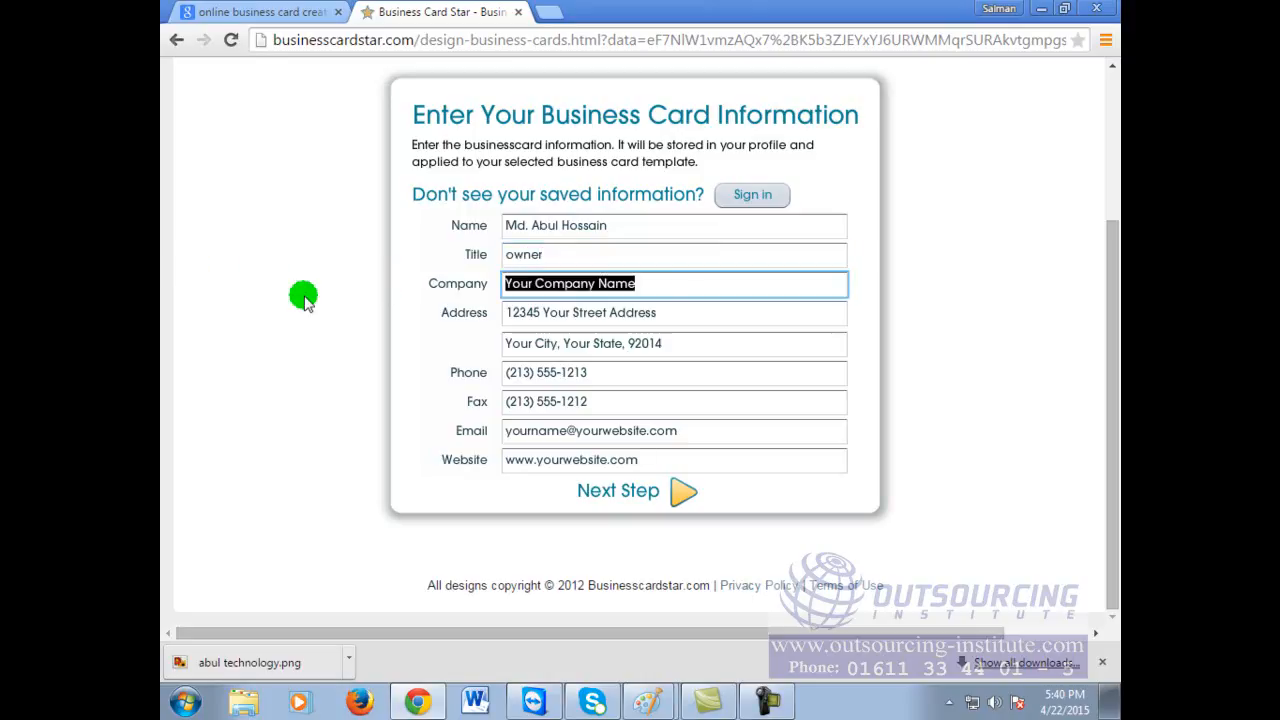
text(b)
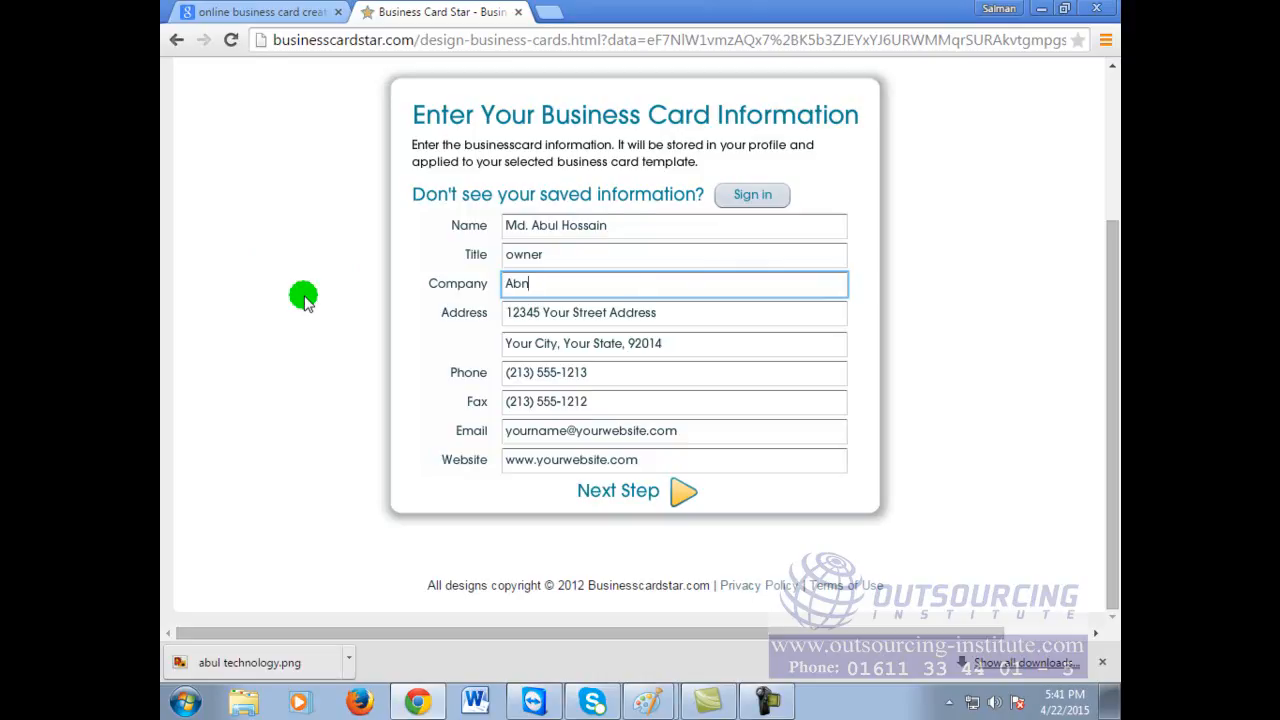
text(ul Technology Limited)
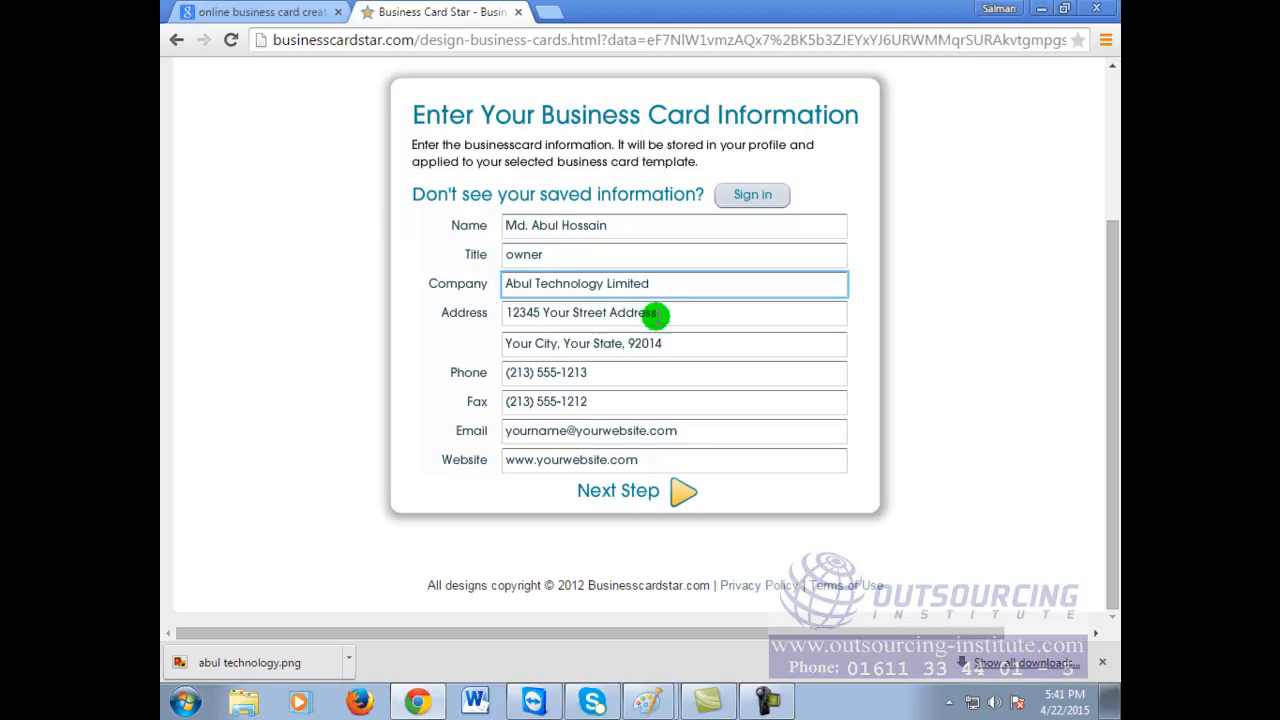
Step: Enter the owner's street address and clear the city and state line
drag(654, 313, 461, 322)
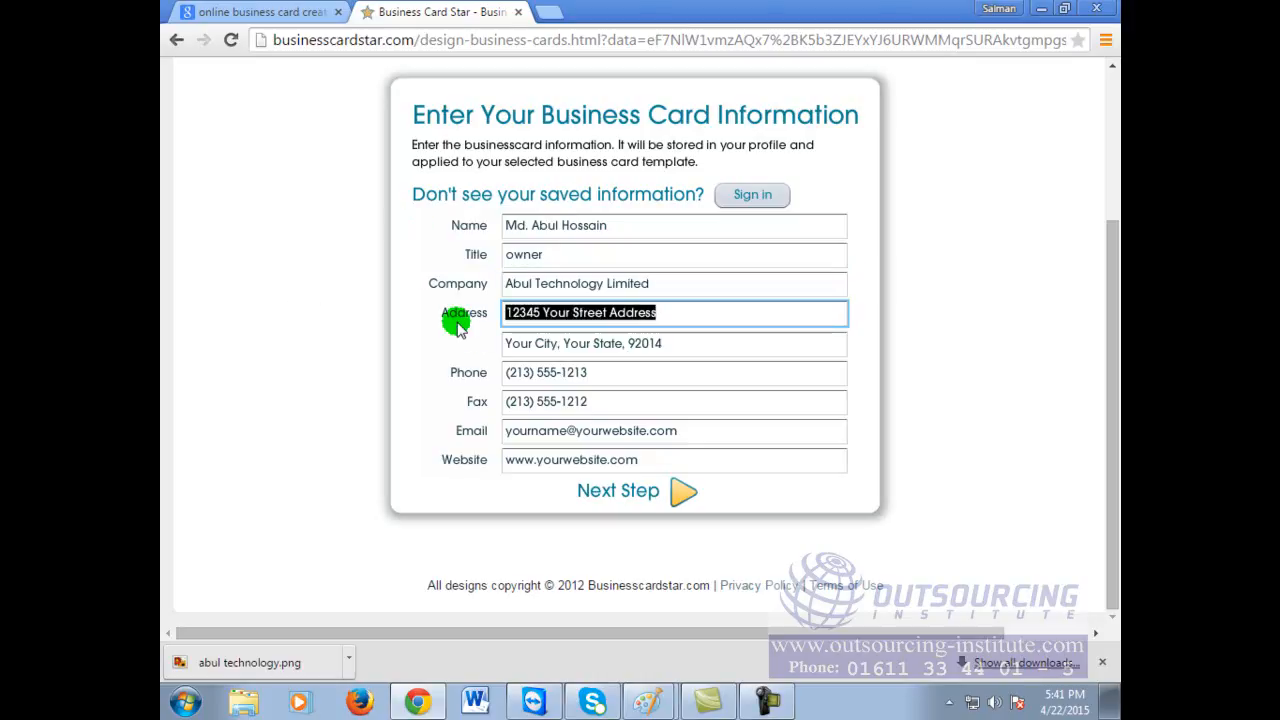
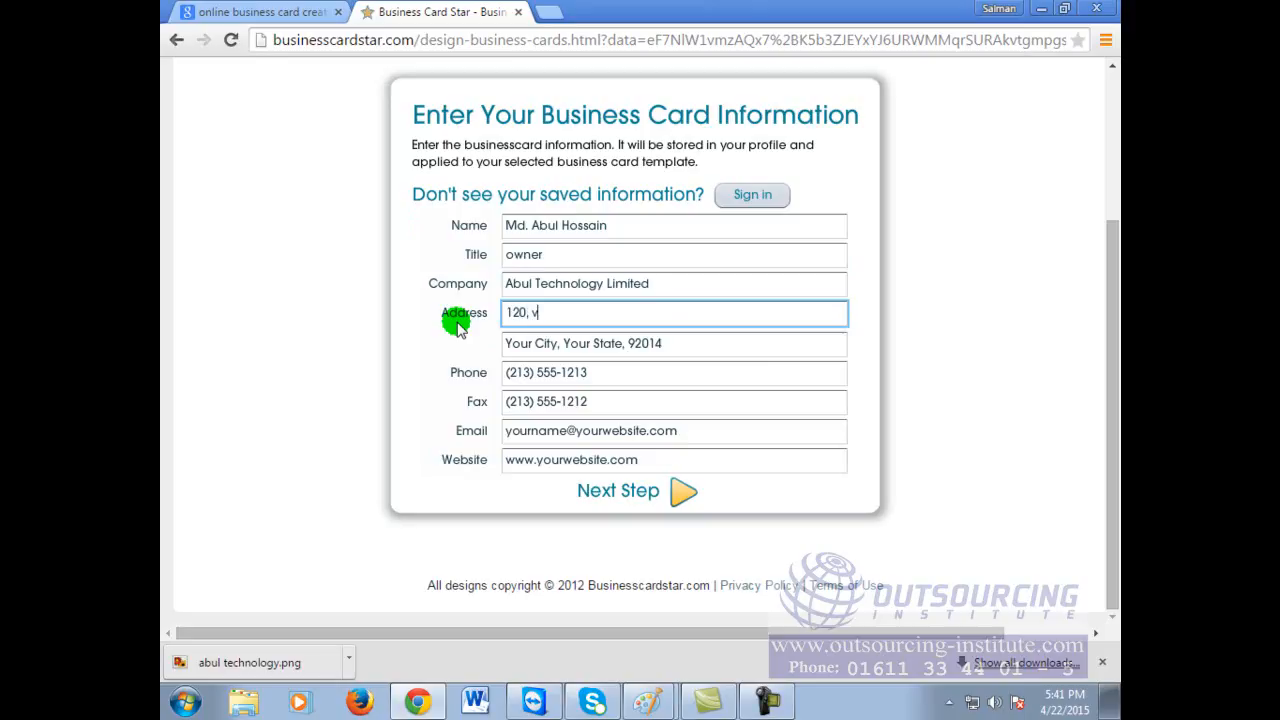
click(674, 345)
drag(725, 343, 477, 356)
key(BackSpace)
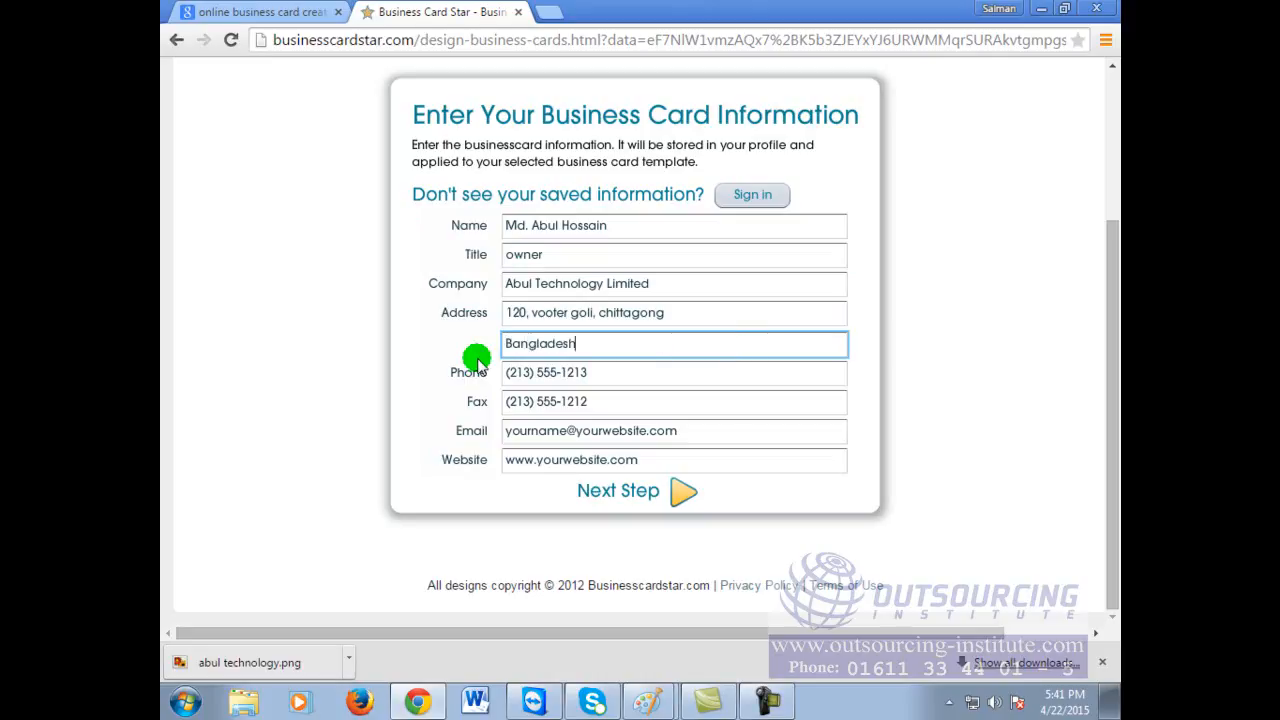
Step: Fill in the phone, fax, e-mail and website fields with the owner's details and submit the form
drag(595, 374, 363, 364)
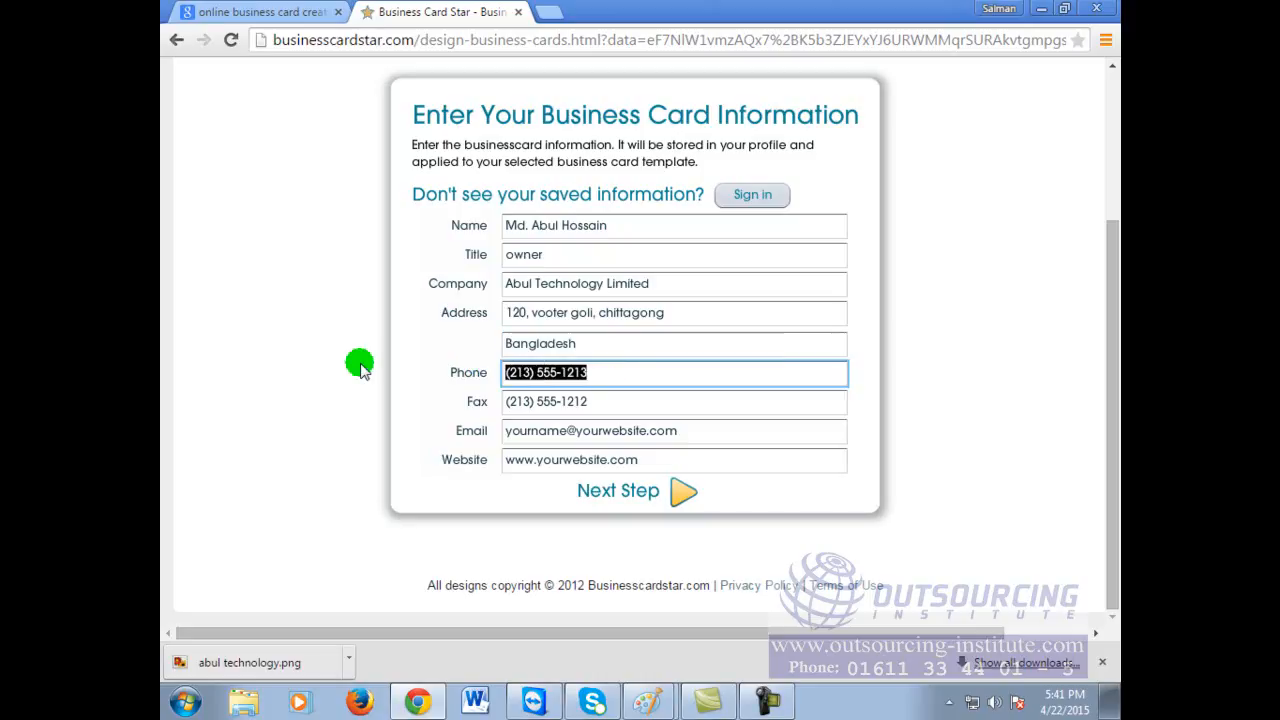
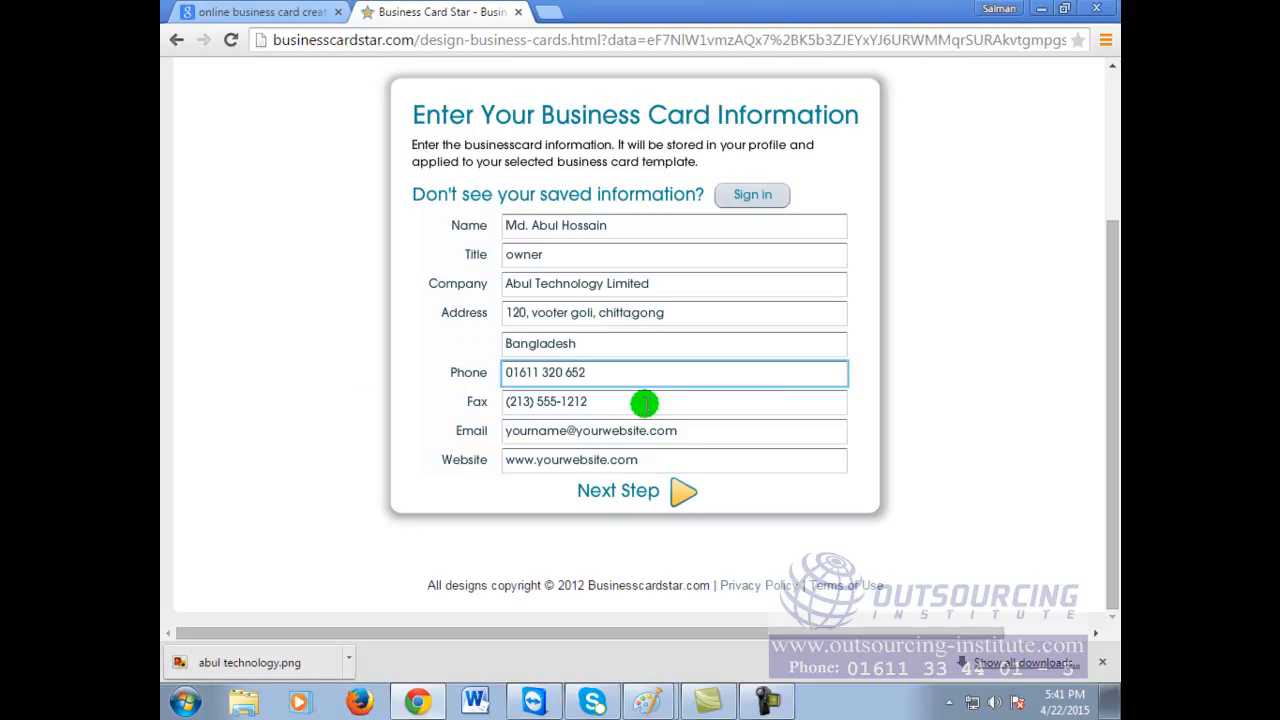
drag(646, 404, 505, 424)
text(2012154)
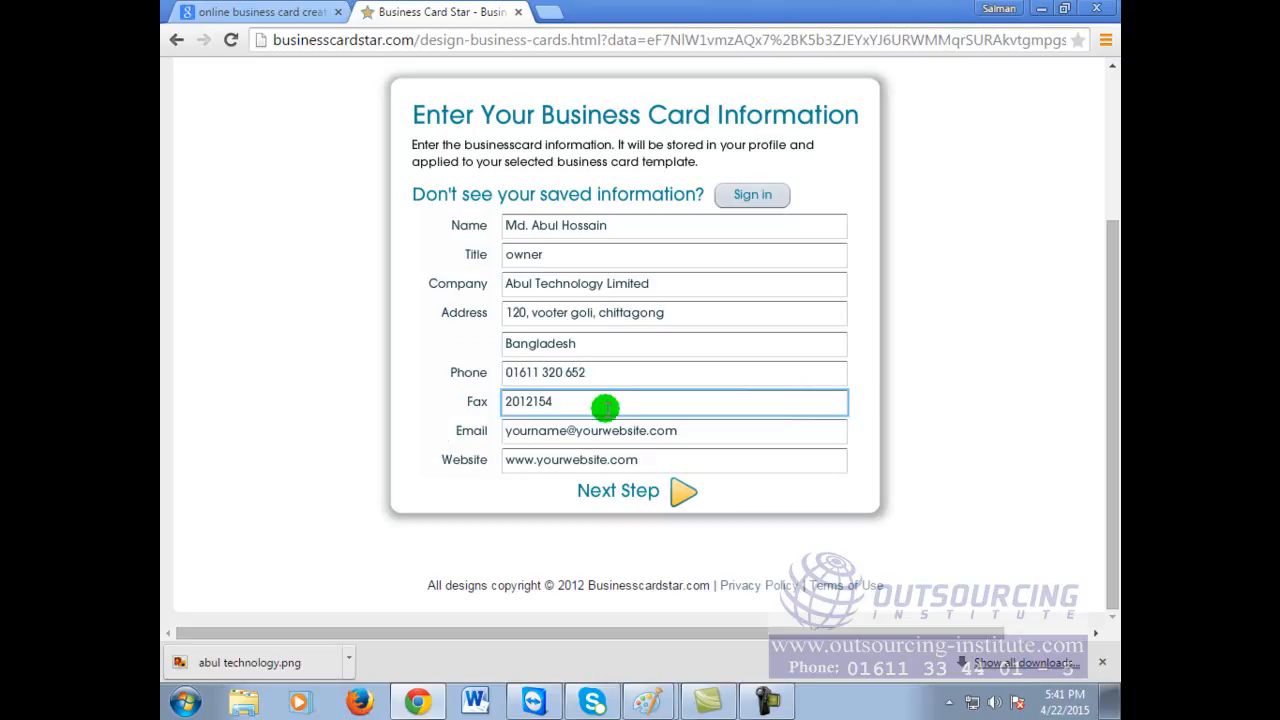
click(680, 432)
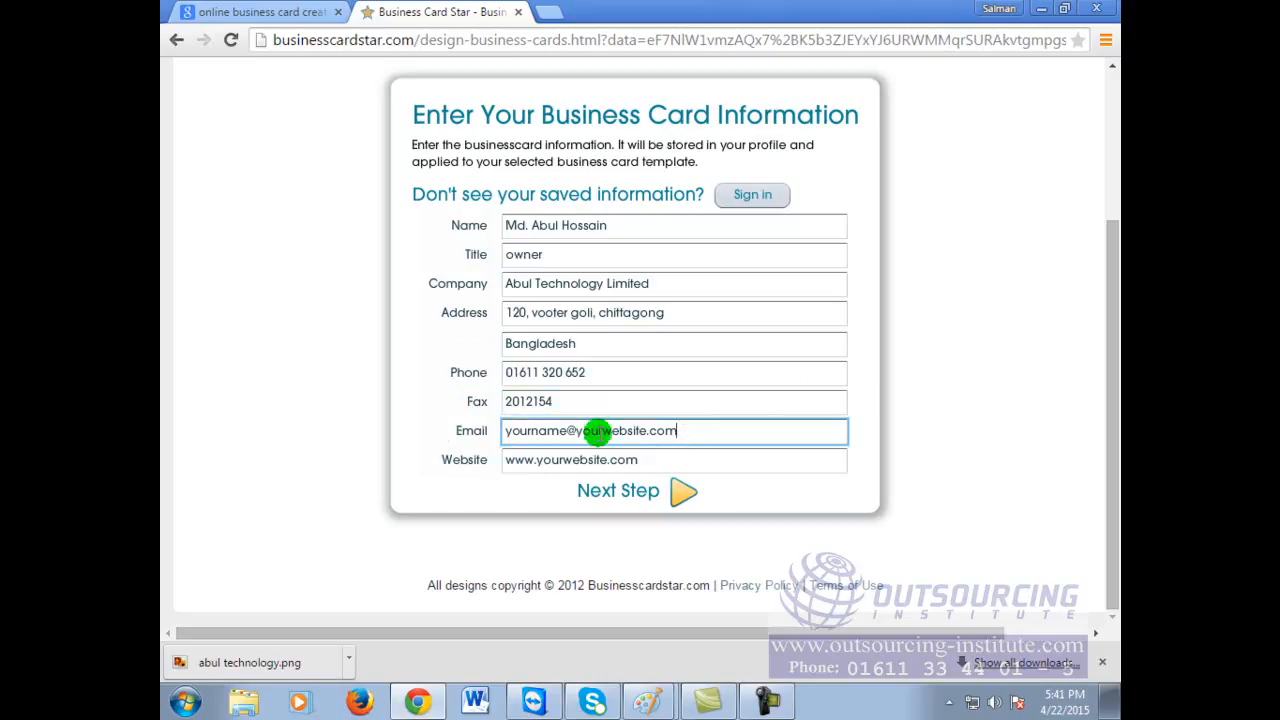
drag(723, 427, 363, 427)
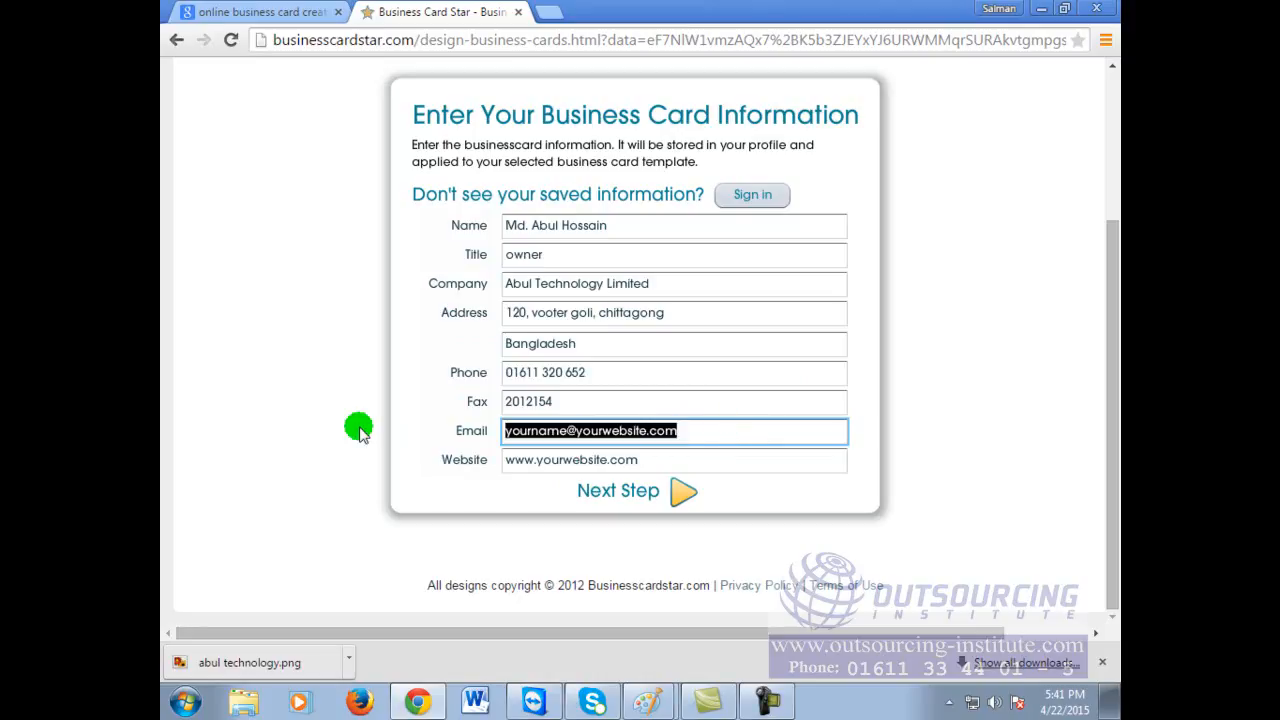
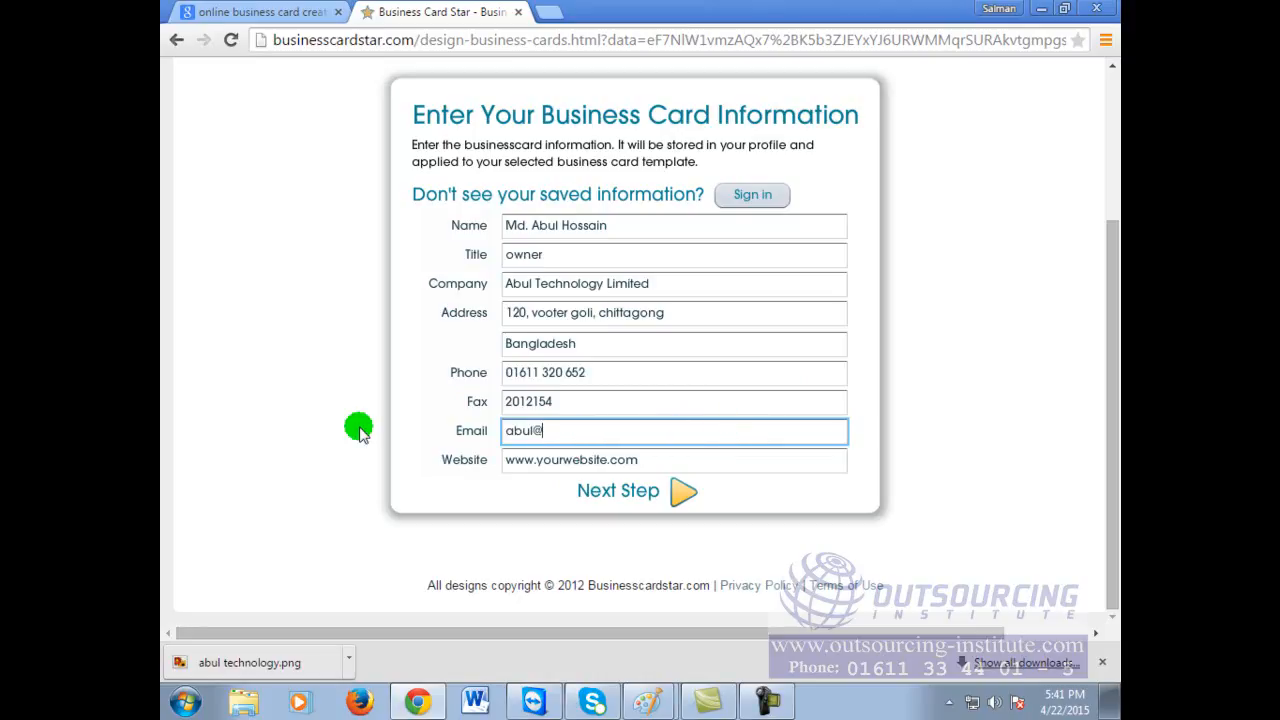
drag(678, 458, 432, 458)
text(w)
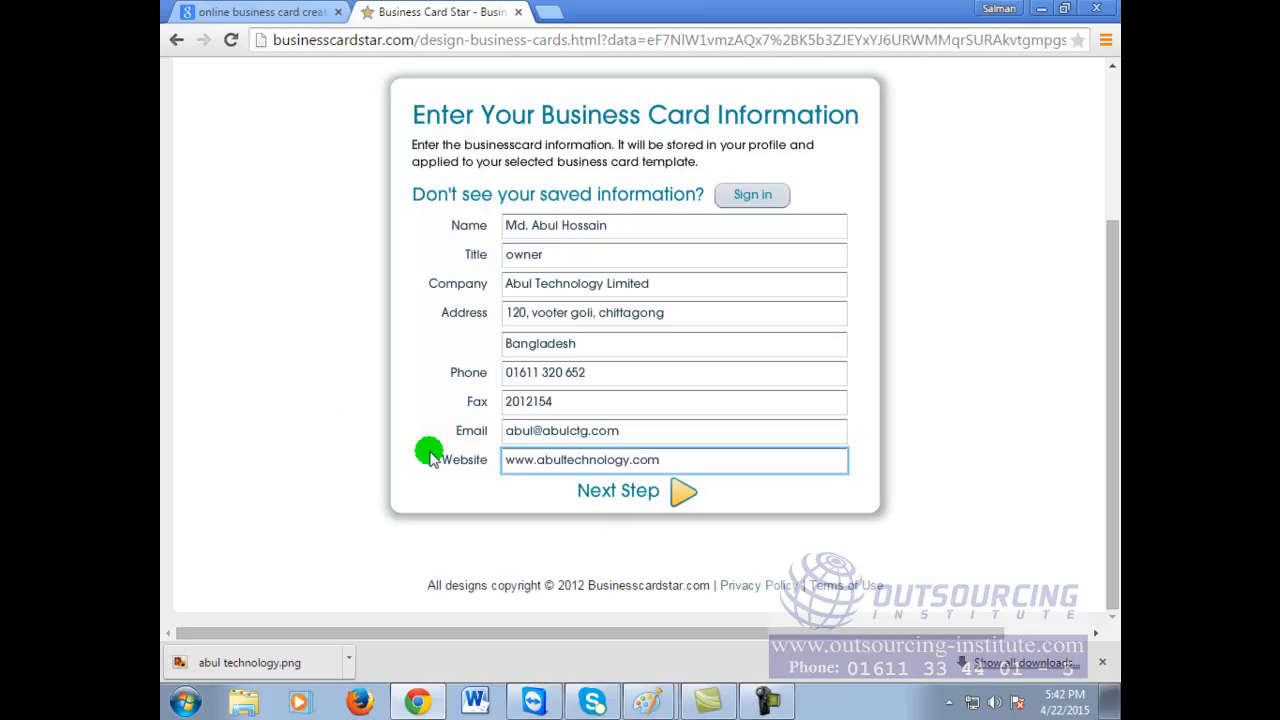
click(668, 489)
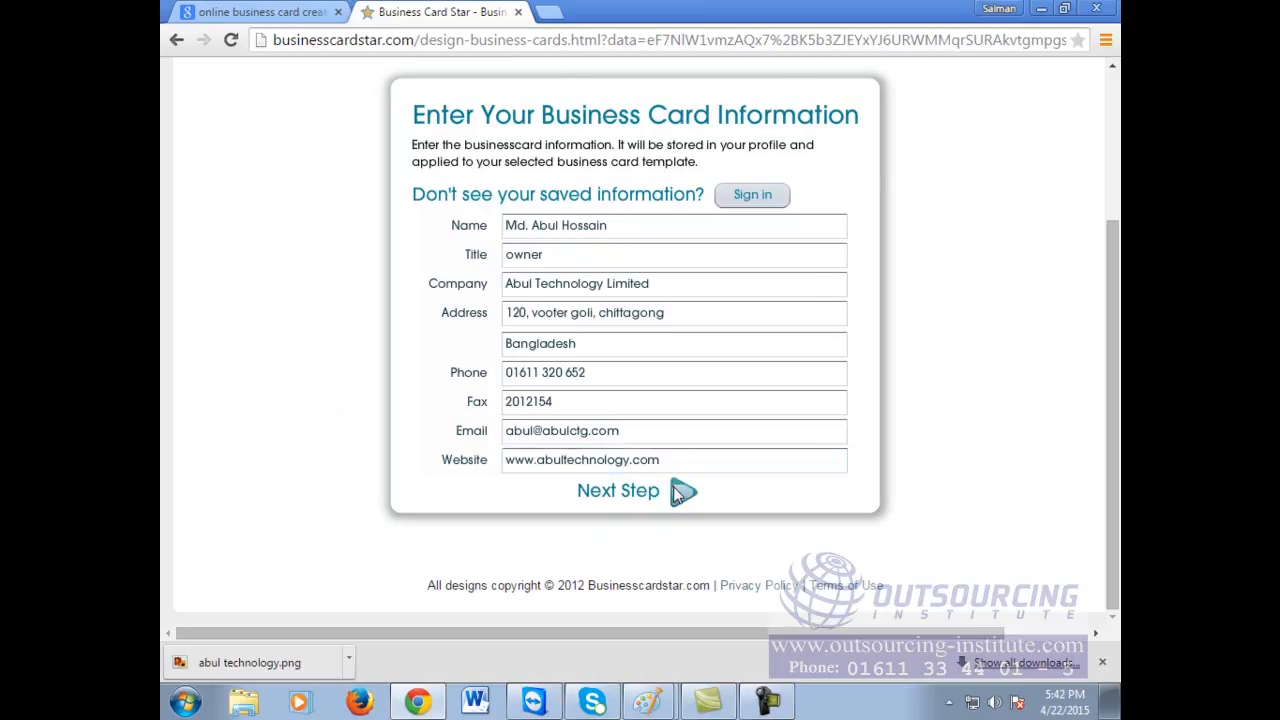
click(626, 340)
click(740, 404)
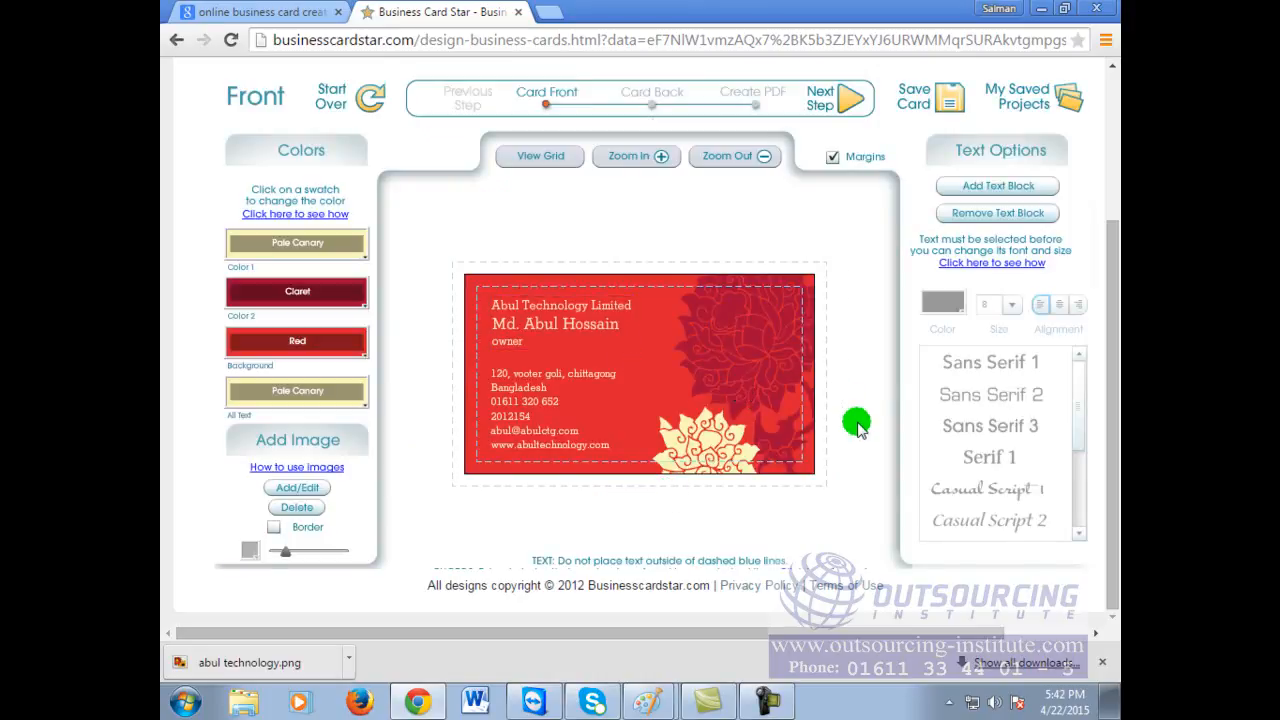
key(ctrl+plus)
key(ctrl+plus)
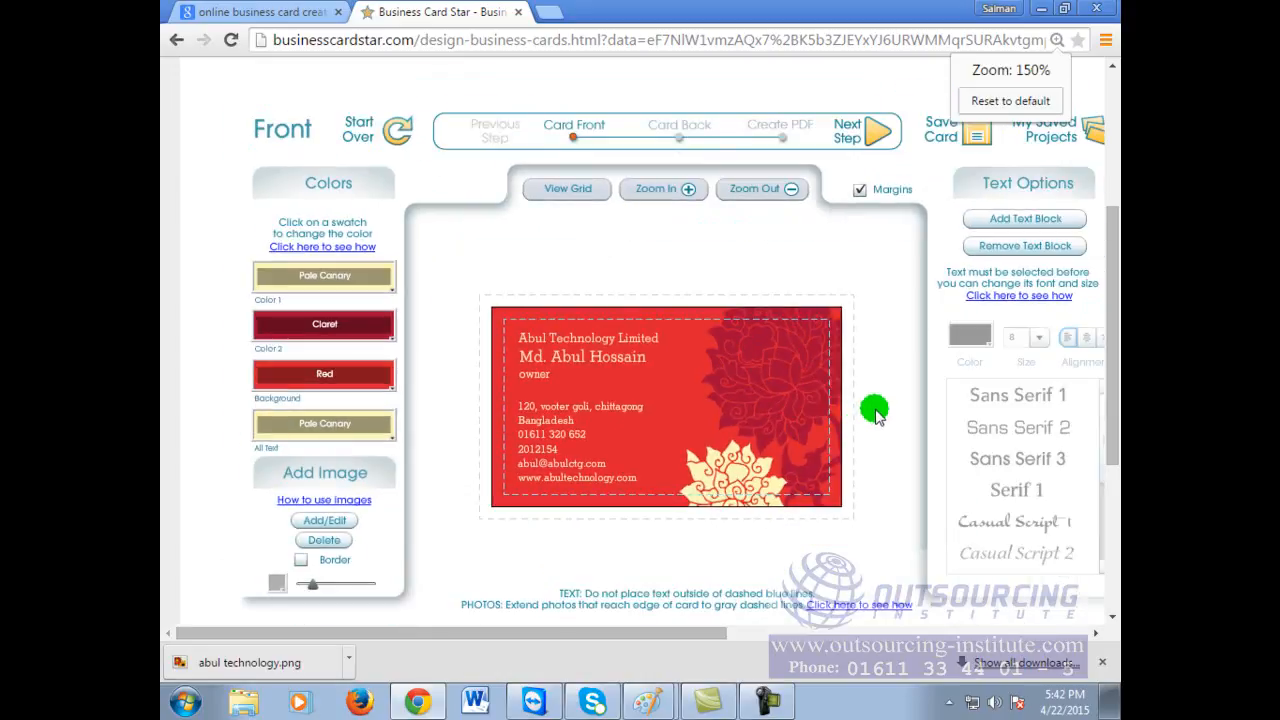
scroll(870, 390, down, 1)
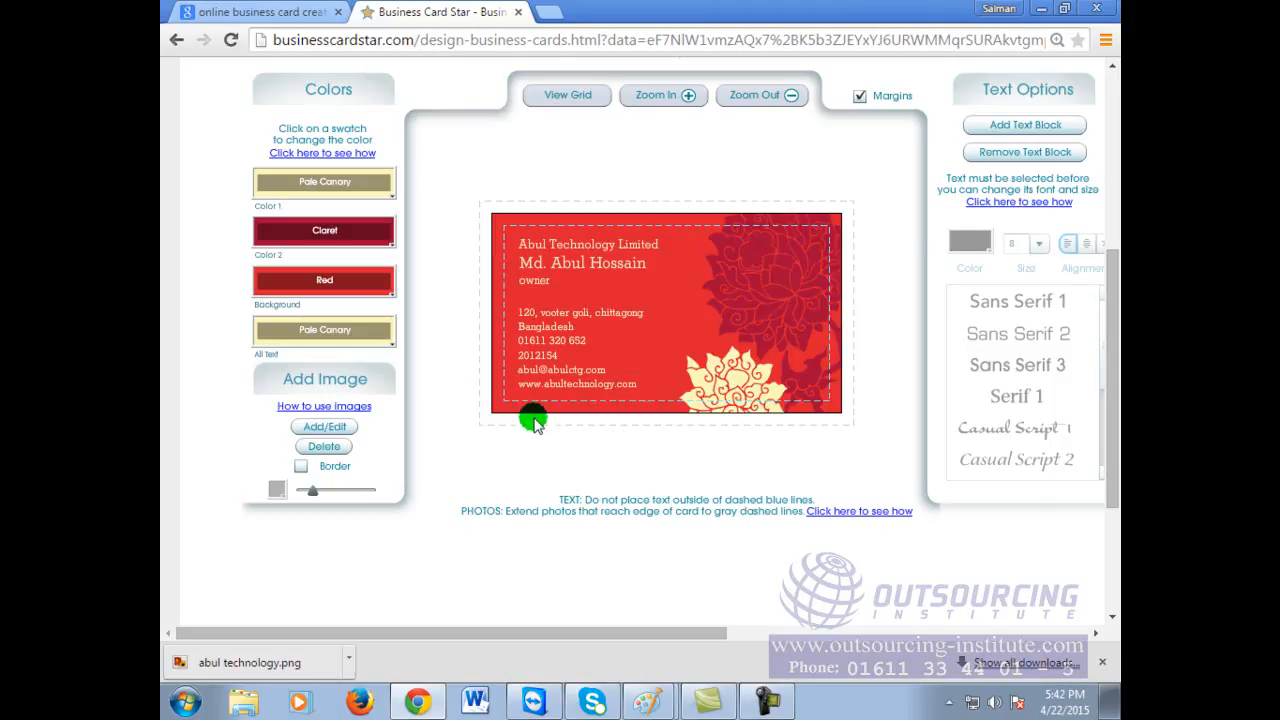
scroll(677, 306, down, 1)
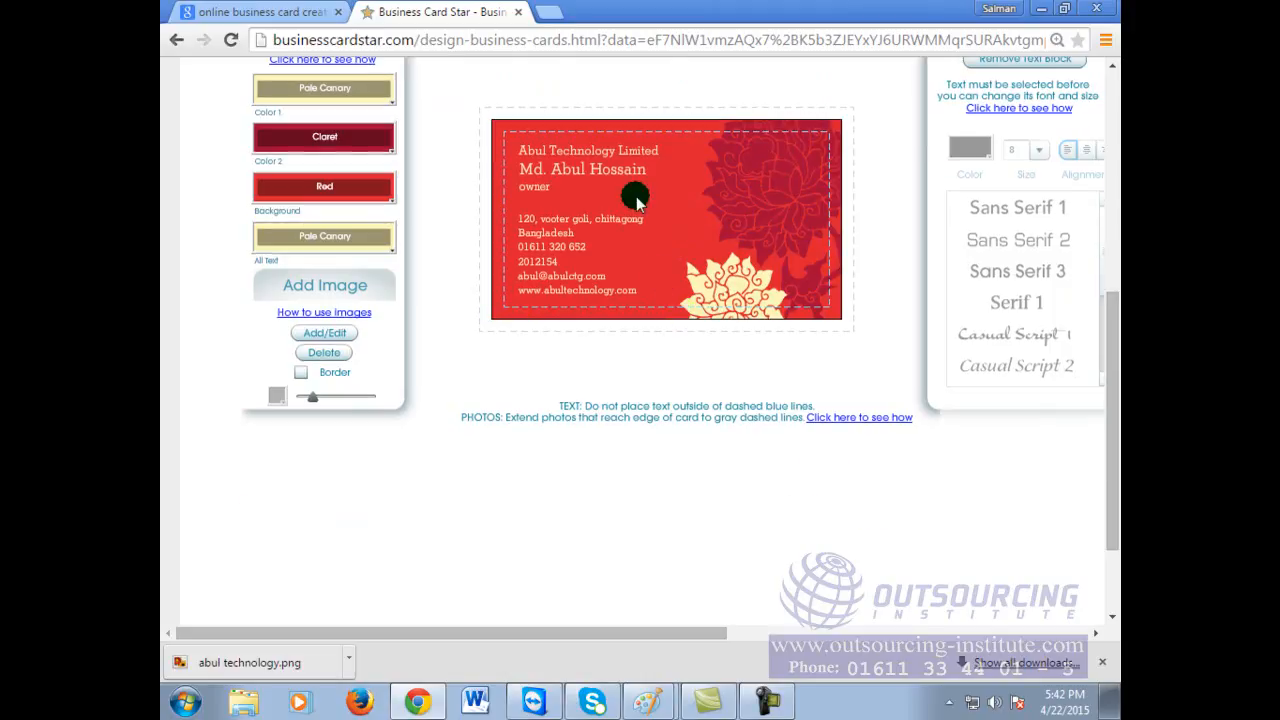
scroll(348, 137, up, 1)
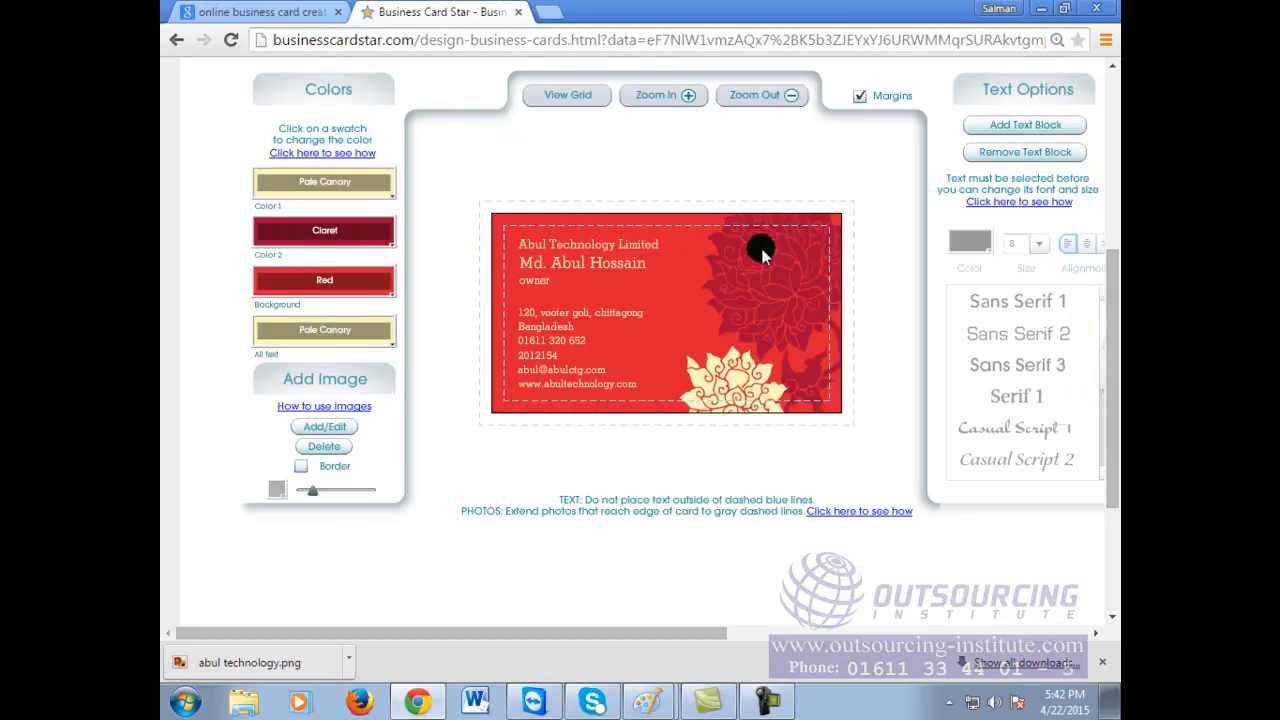
Step: Set Color 2 so the floral artwork is Yellow
click(325, 231)
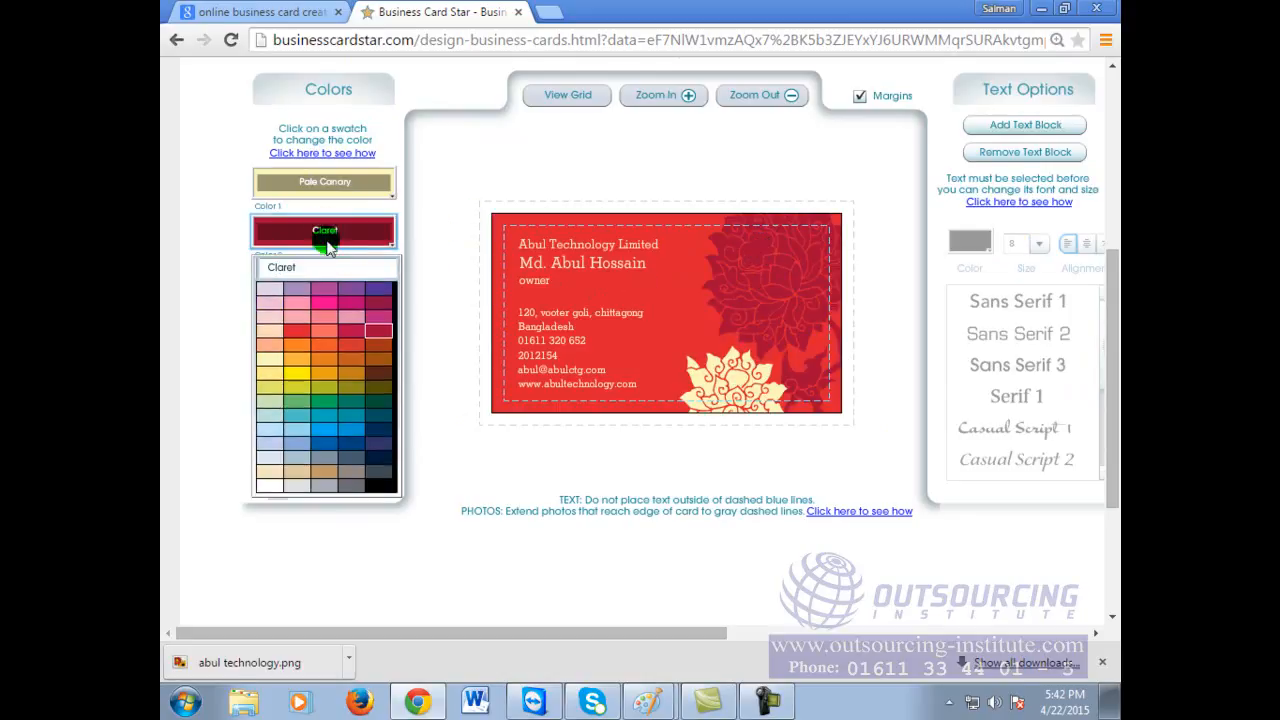
click(322, 431)
click(304, 370)
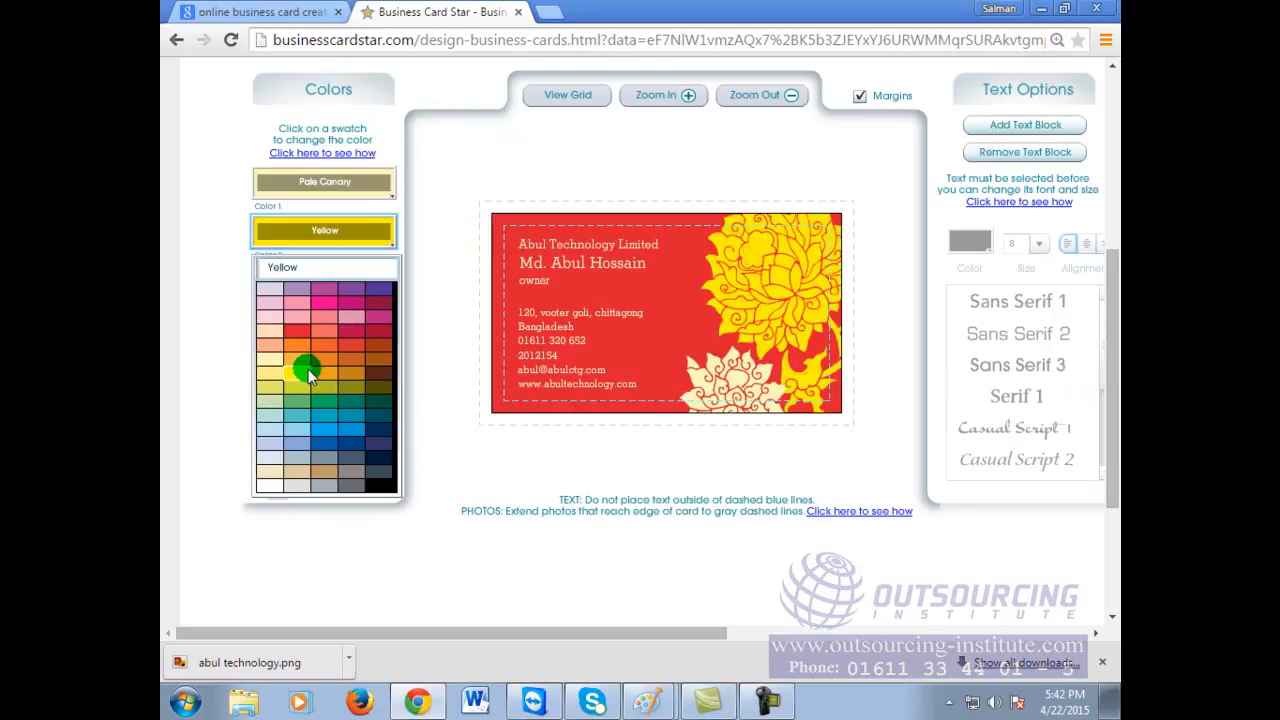
click(308, 369)
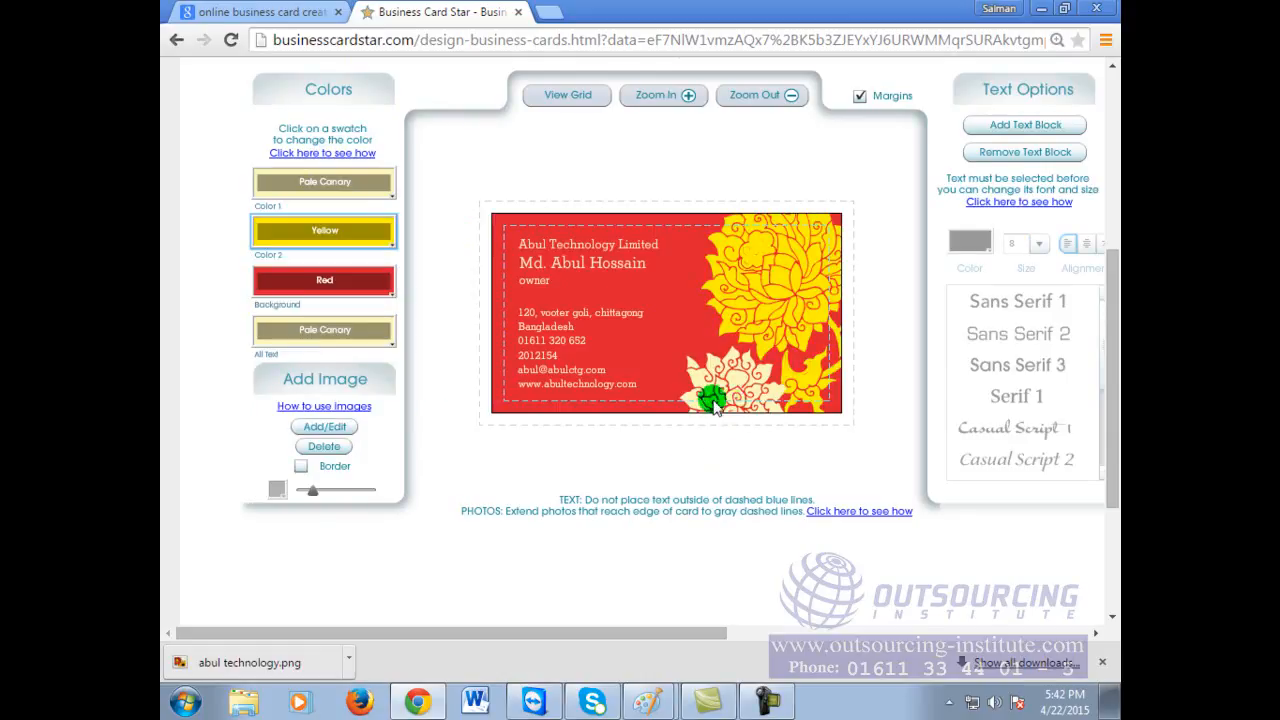
Step: Make all card text Pale Blue and the background Ultramarine Blue, toggling View Grid on and off
click(326, 341)
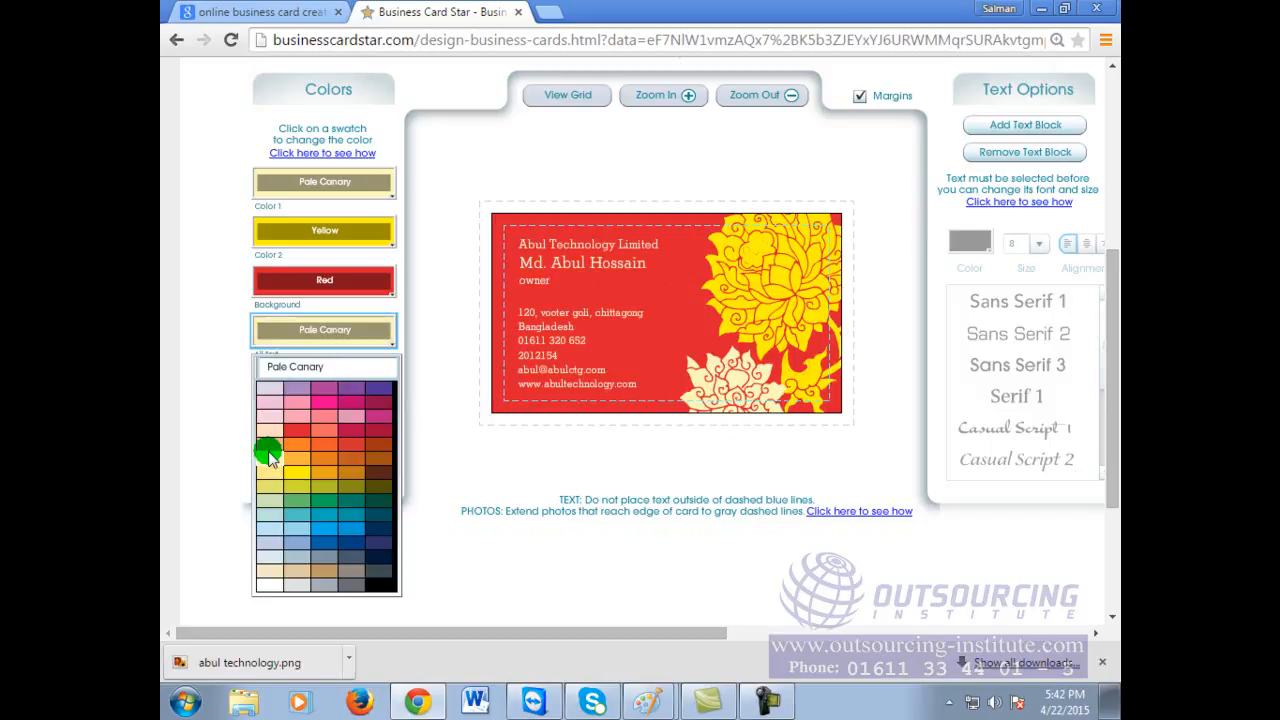
click(272, 531)
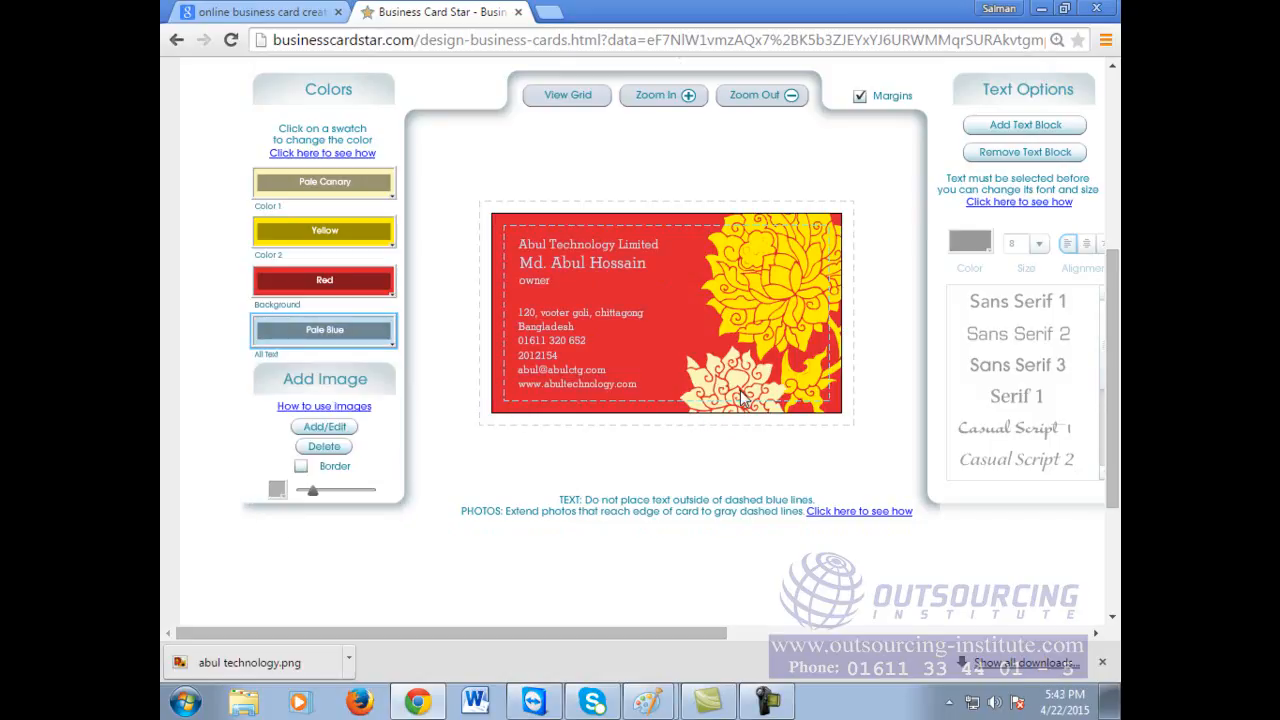
click(346, 288)
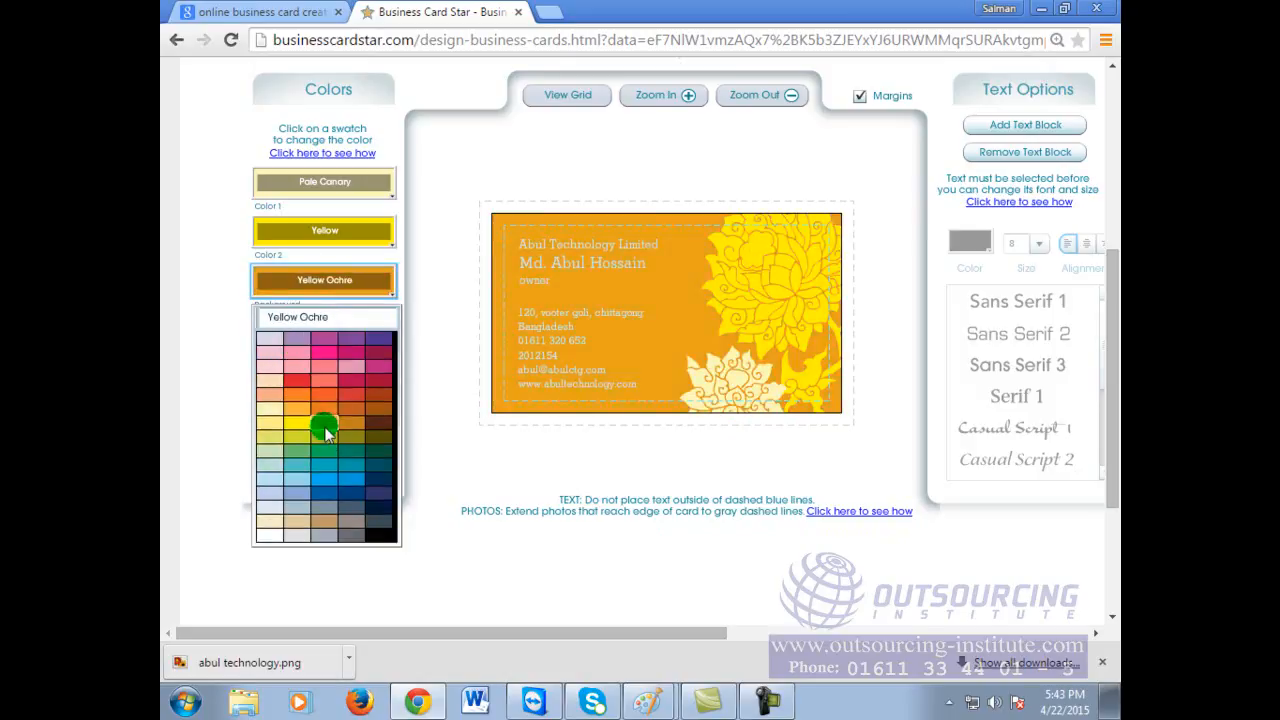
click(355, 489)
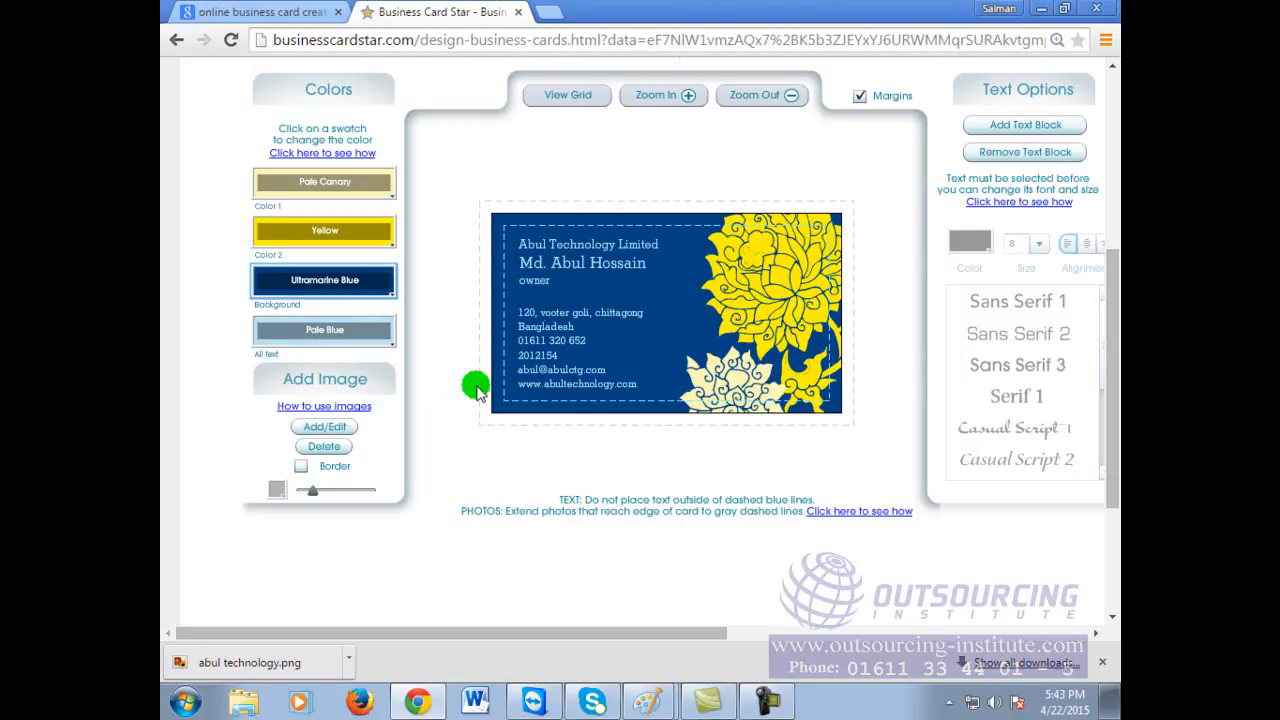
click(568, 96)
click(566, 94)
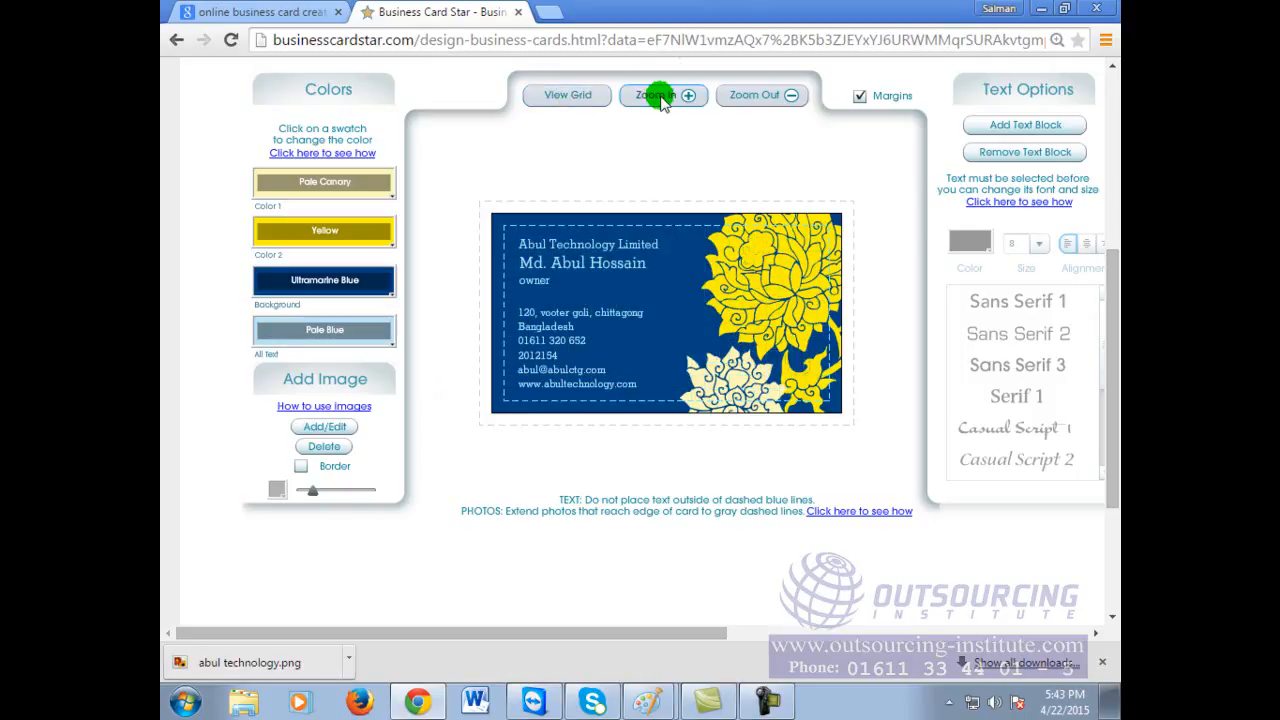
scroll(931, 297, down, 2)
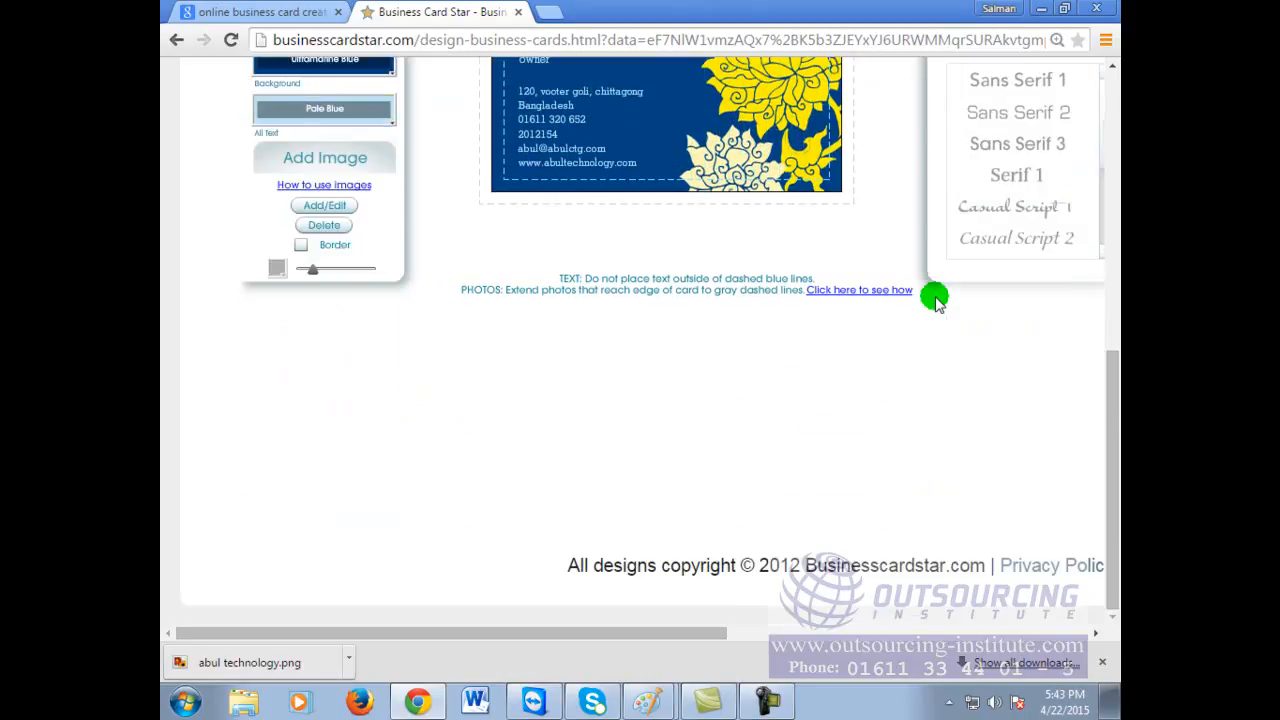
scroll(931, 297, up, 3)
right_click(687, 319)
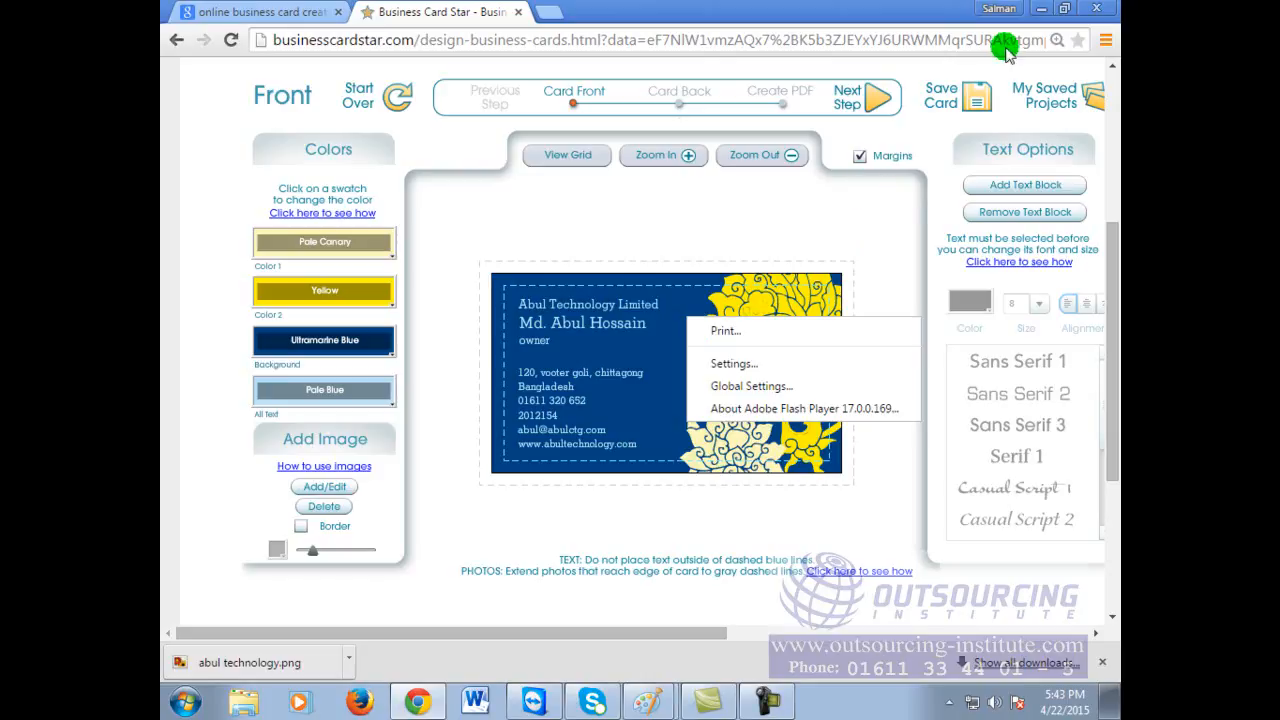
click(890, 224)
scroll(883, 356, down, 2)
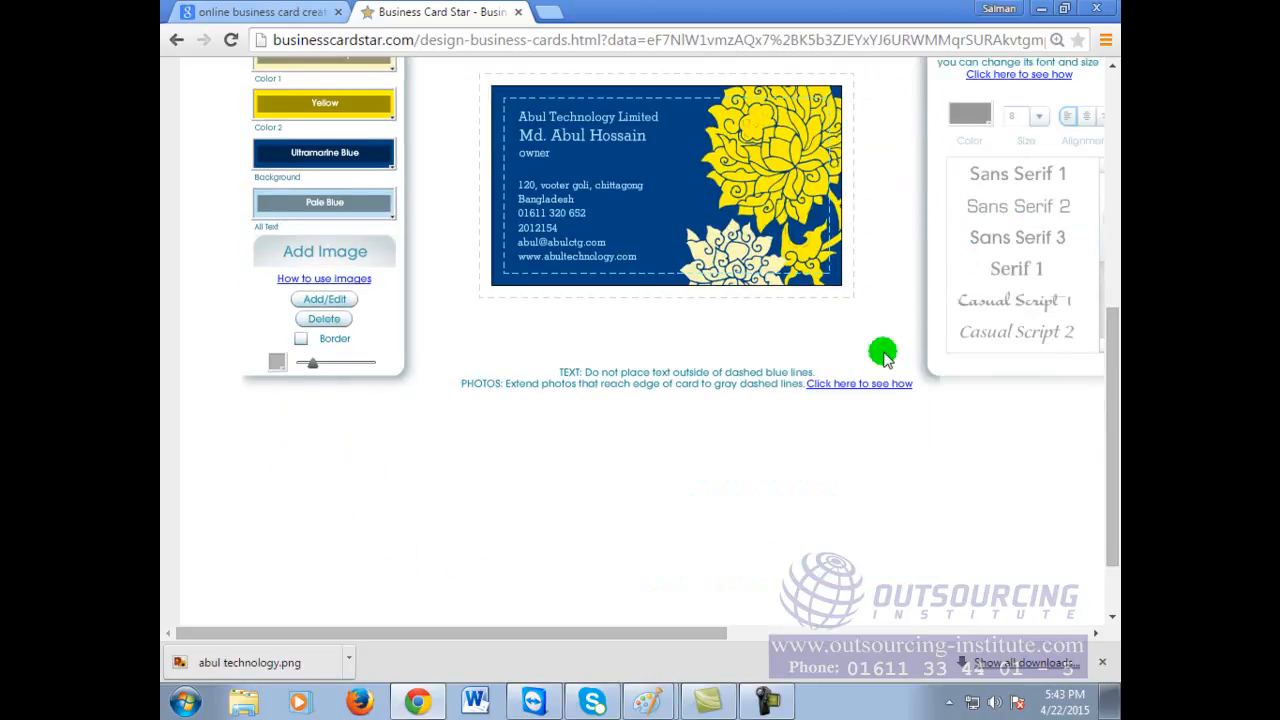
scroll(883, 356, up, 1)
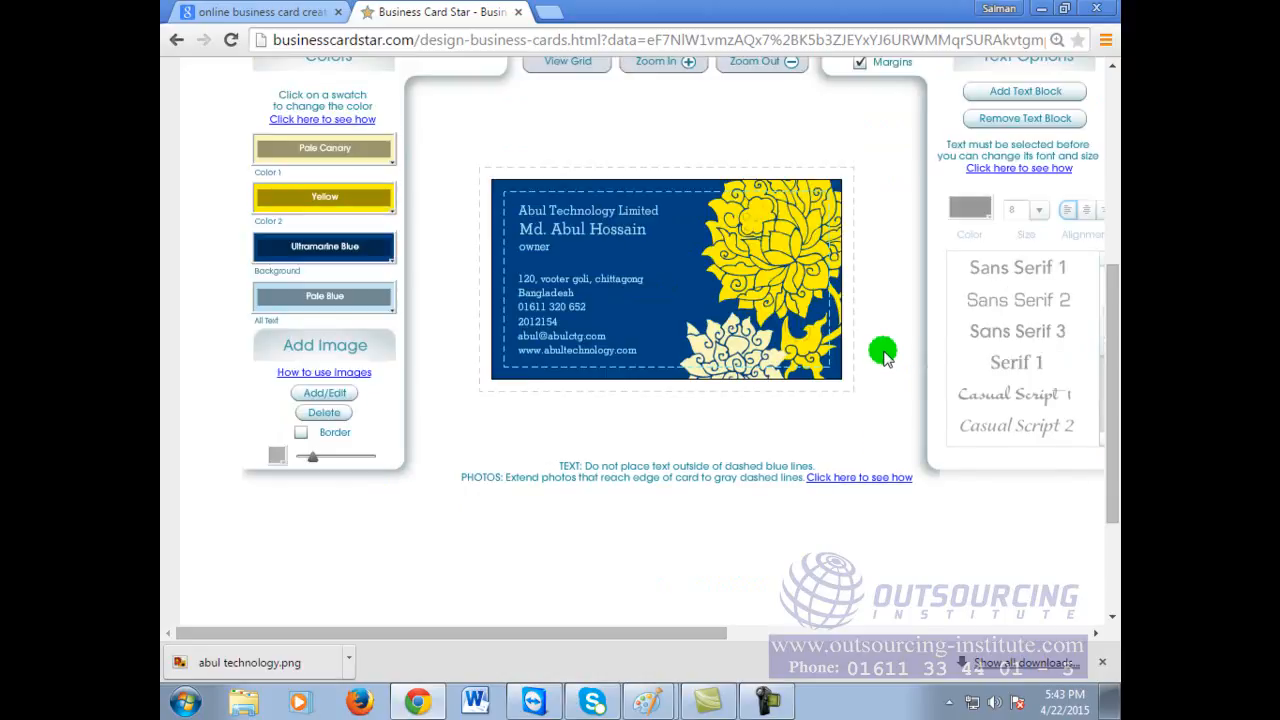
click(834, 192)
click(828, 187)
right_click(740, 238)
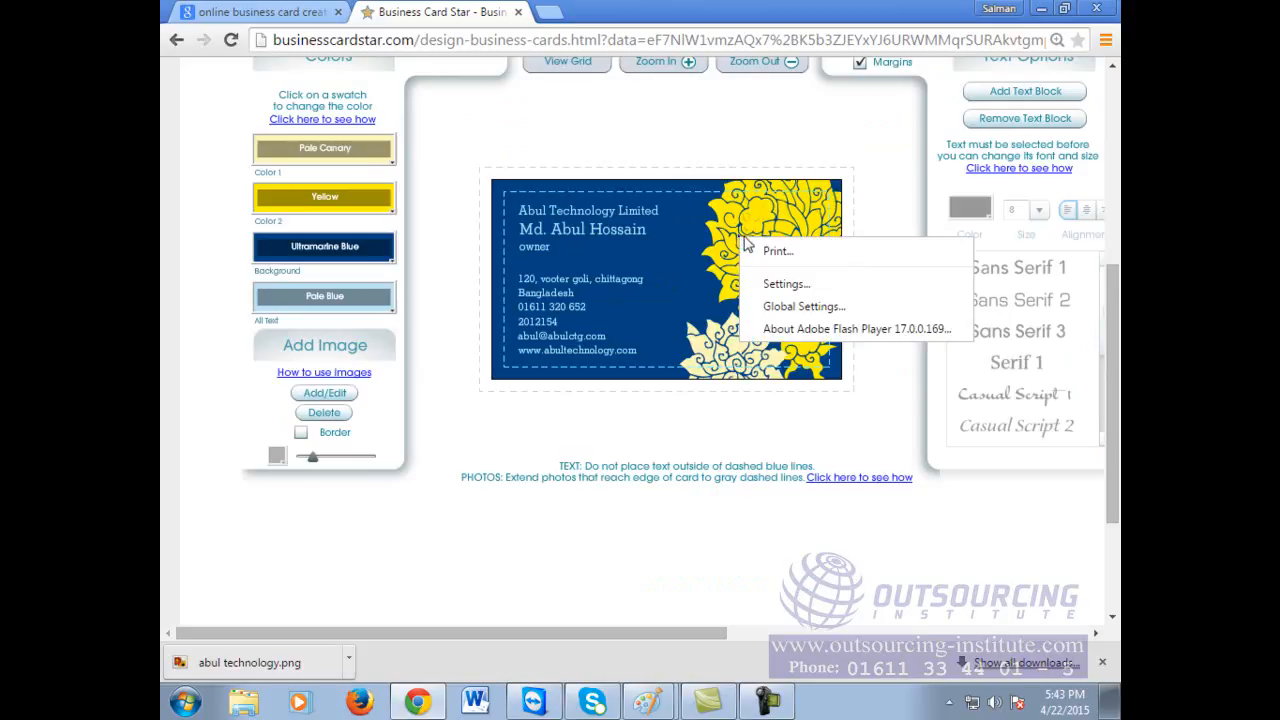
click(871, 184)
scroll(854, 337, up, 3)
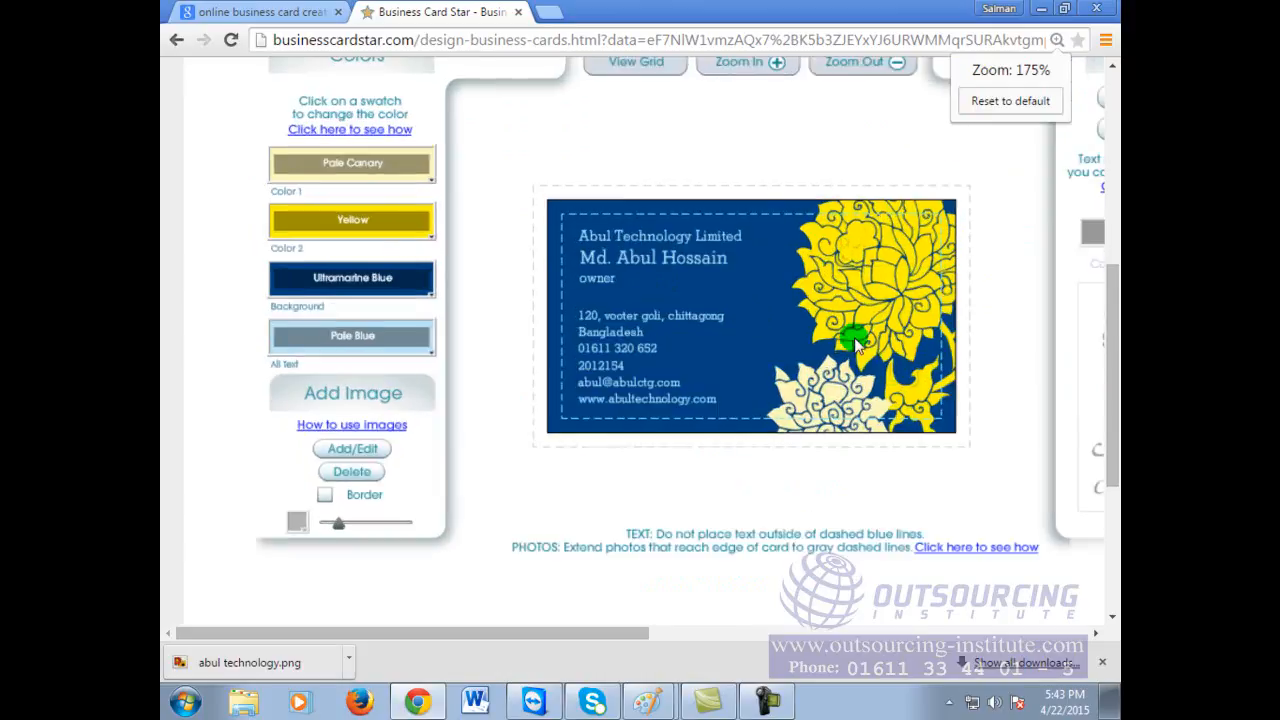
drag(429, 634, 527, 638)
scroll(500, 423, up, 2)
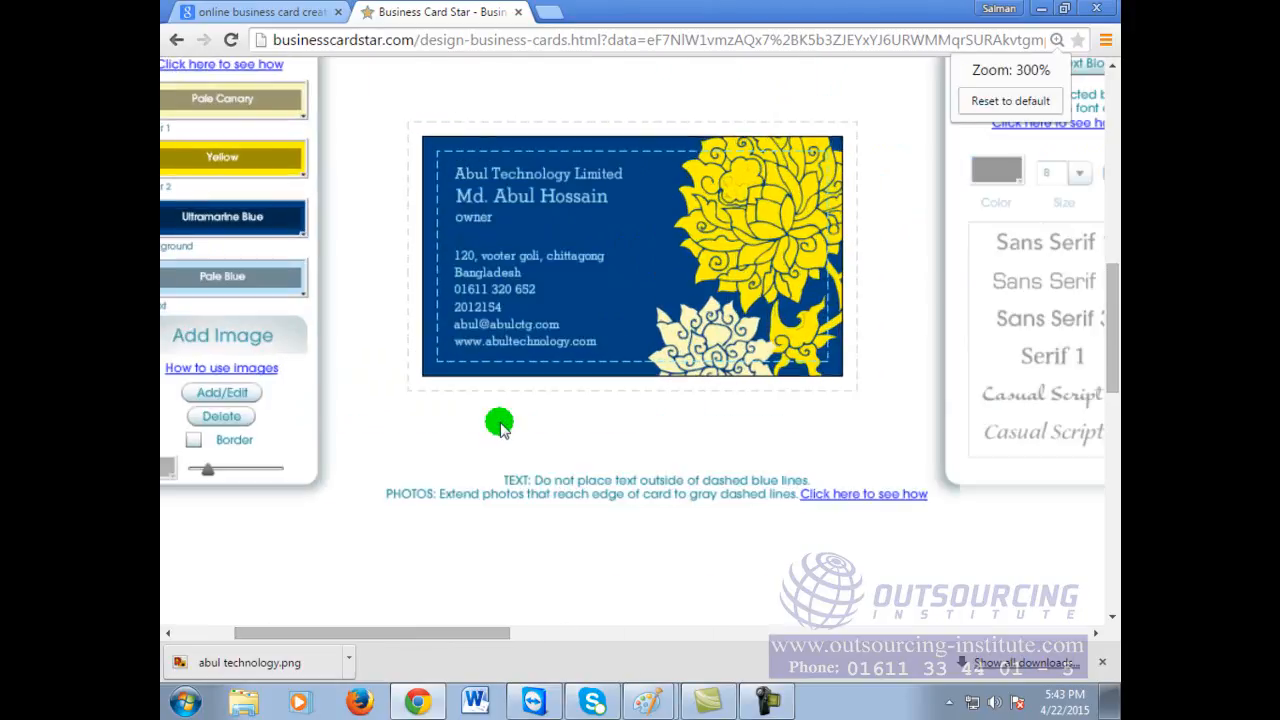
scroll(501, 424, up, 1)
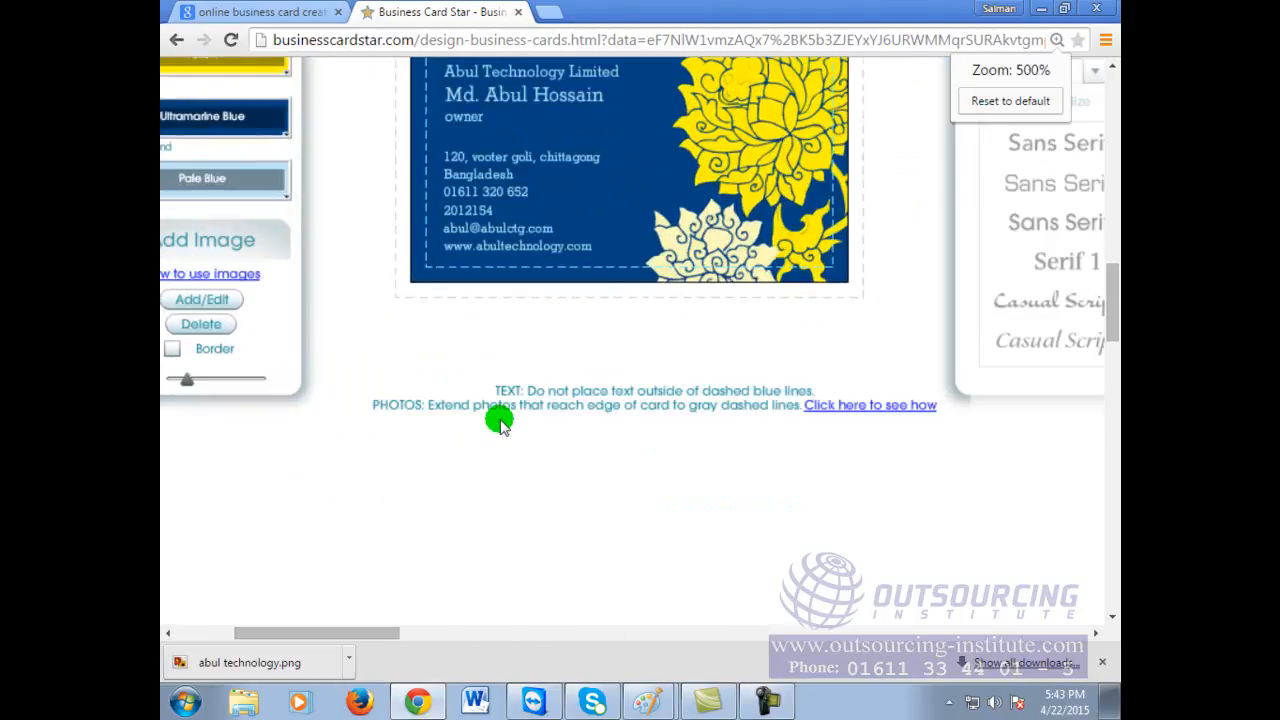
scroll(501, 420, up, 3)
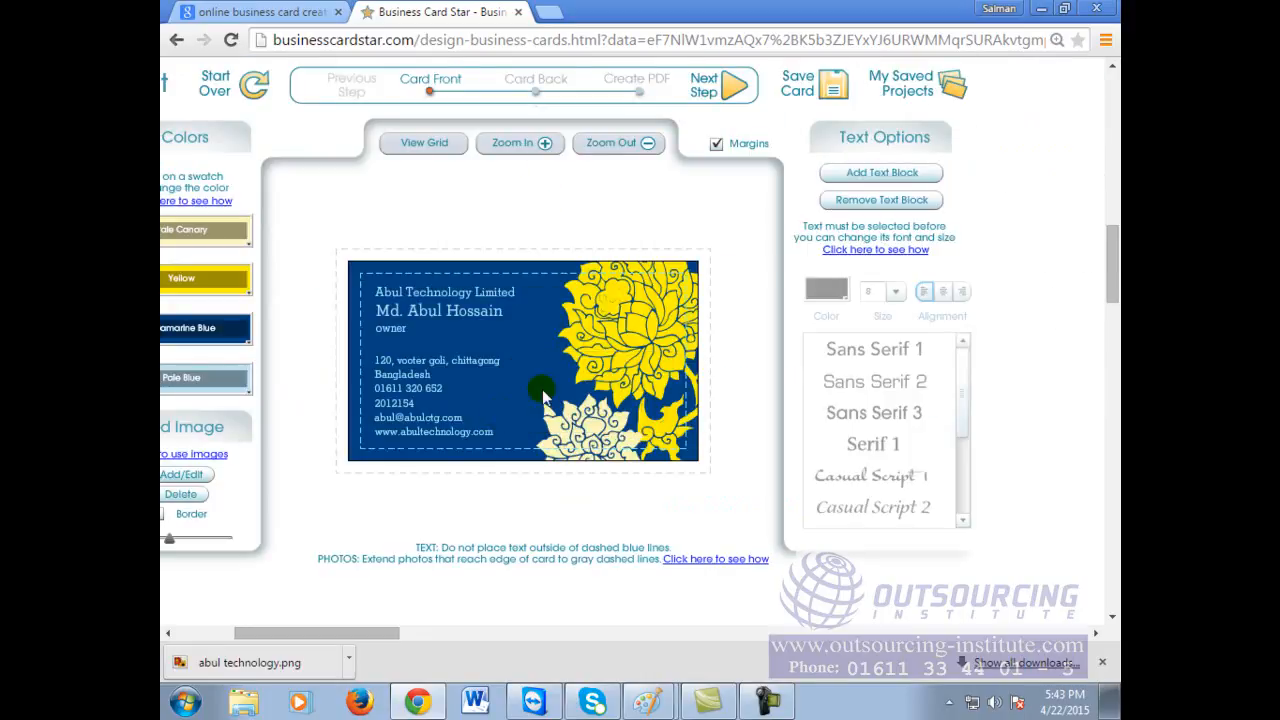
mouse_move(1112, 263)
mouse_down()
mouse_move(1112, 293)
mouse_move(1112, 270)
mouse_up()
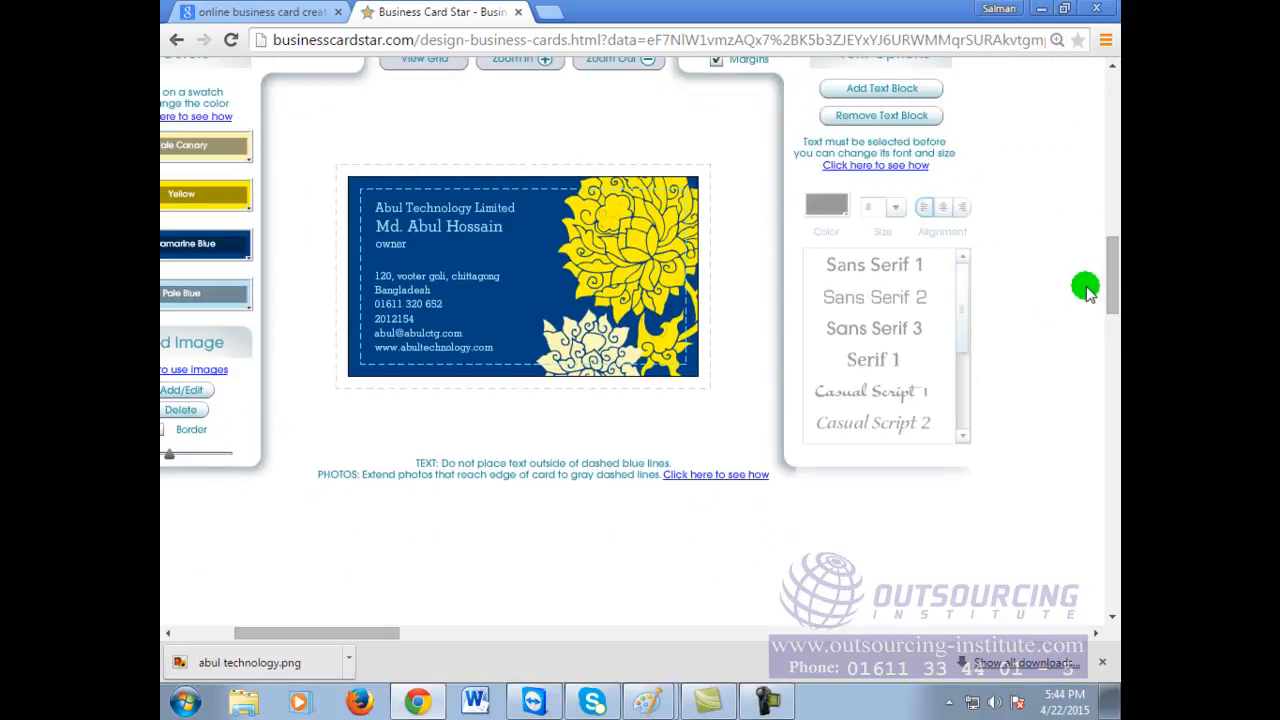
scroll(486, 130, up, 3)
click(523, 340)
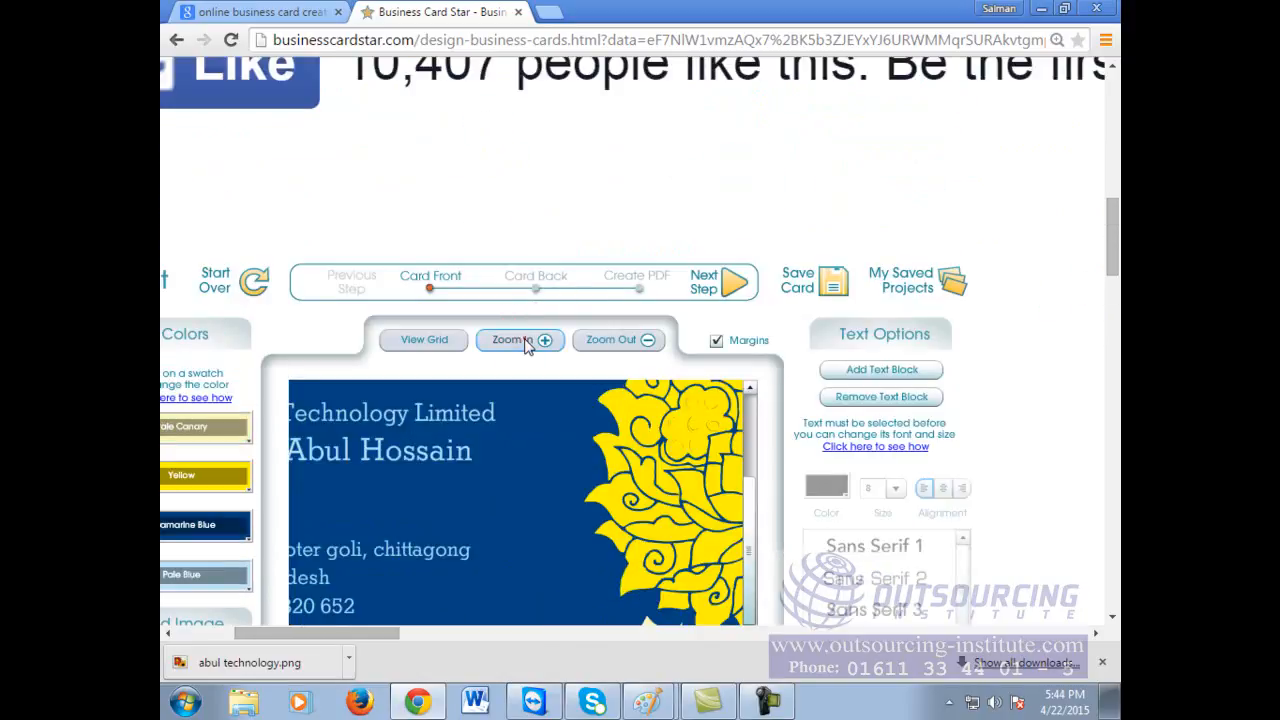
scroll(728, 374, down, 2)
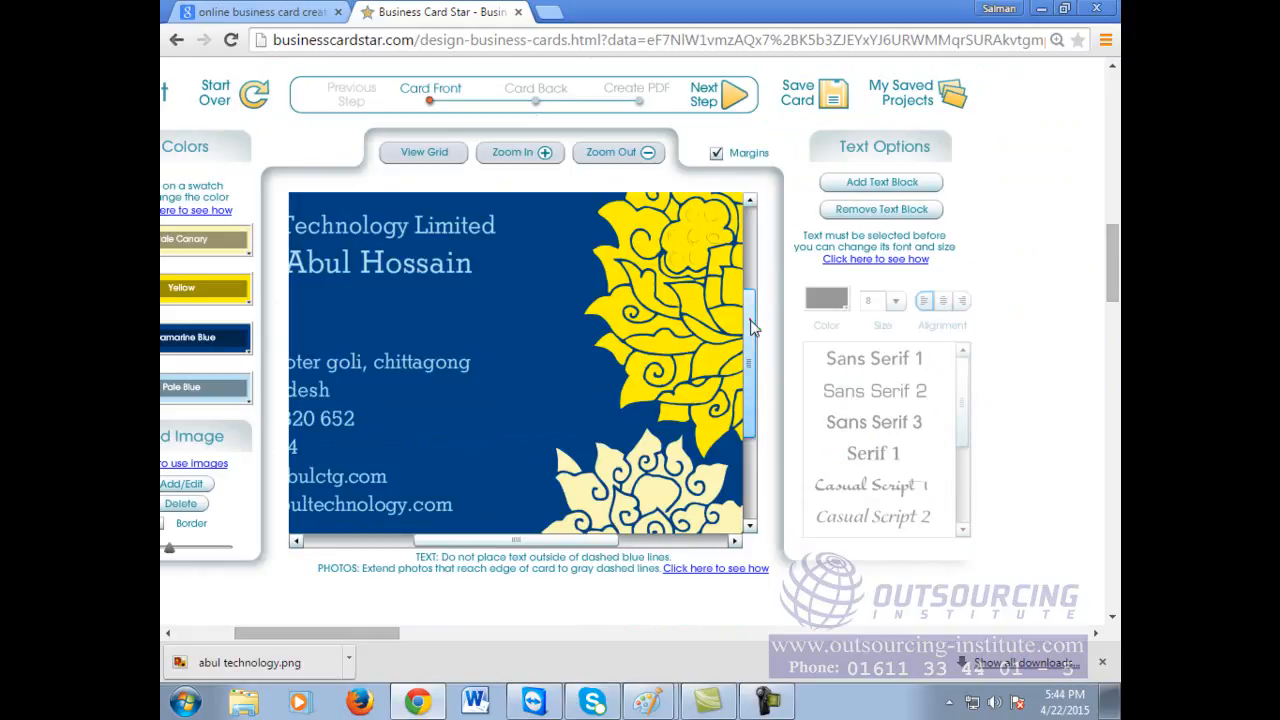
drag(752, 322, 752, 331)
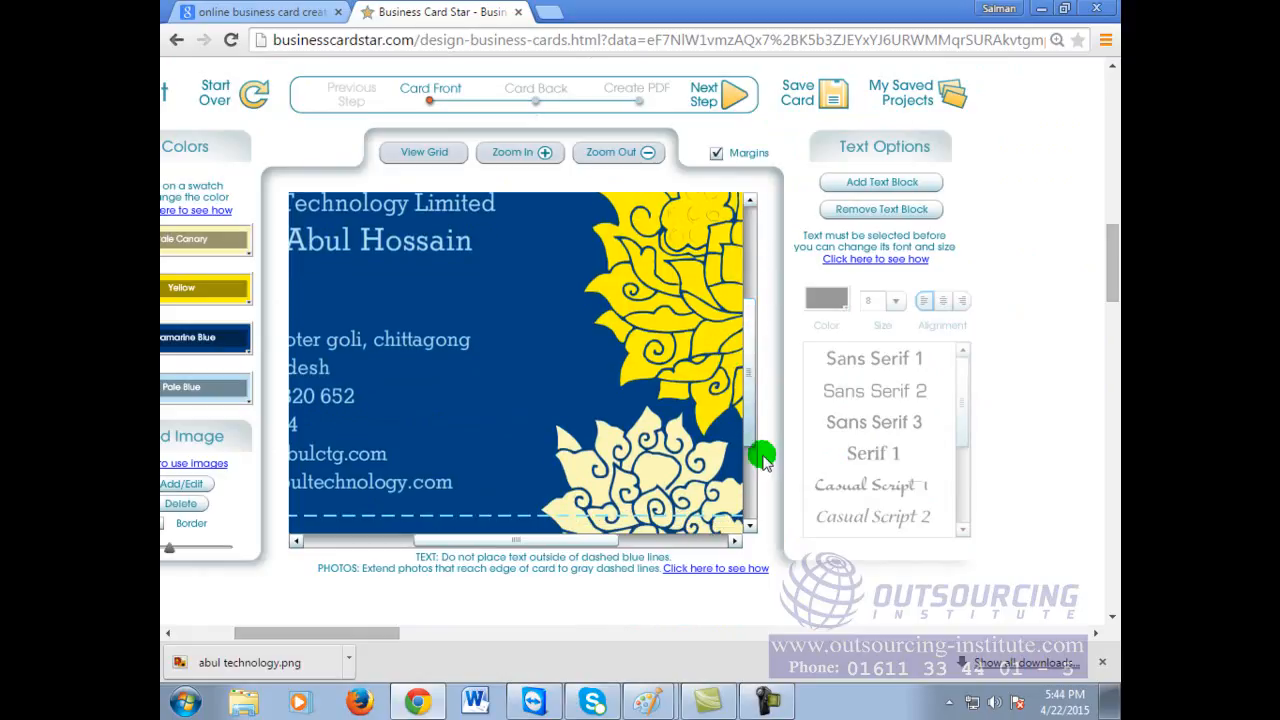
click(751, 527)
click(751, 527)
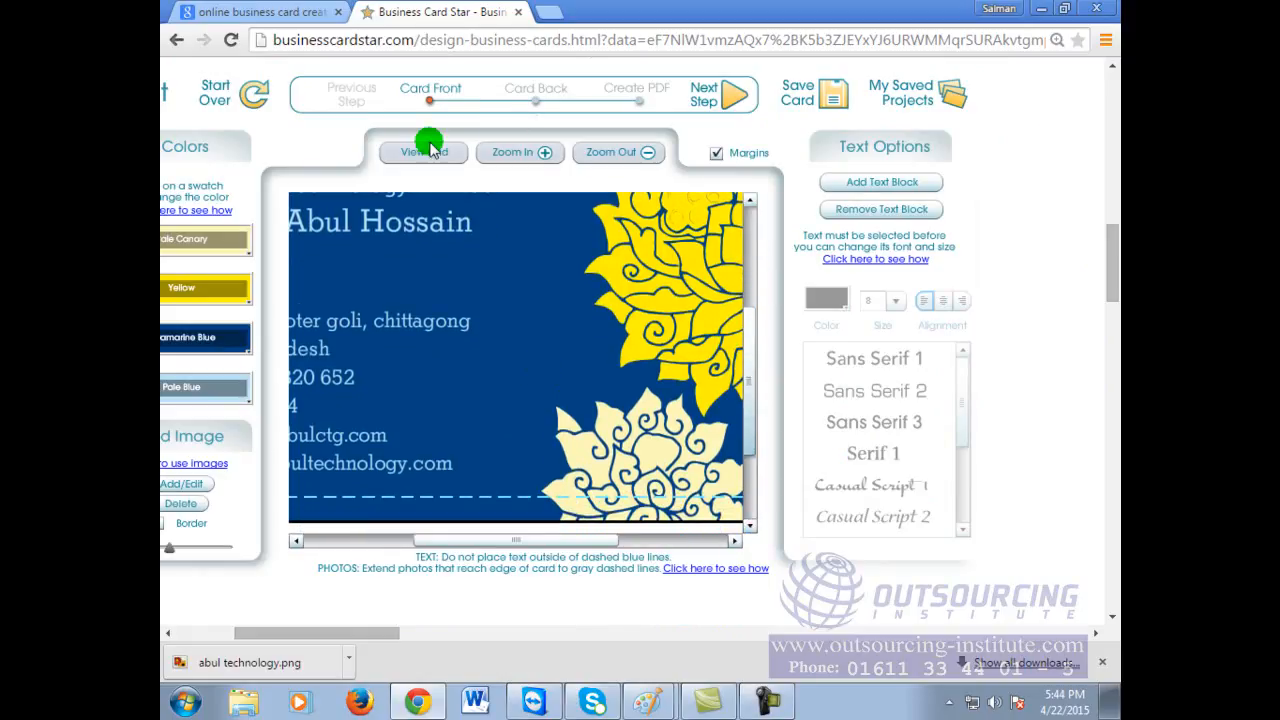
click(600, 153)
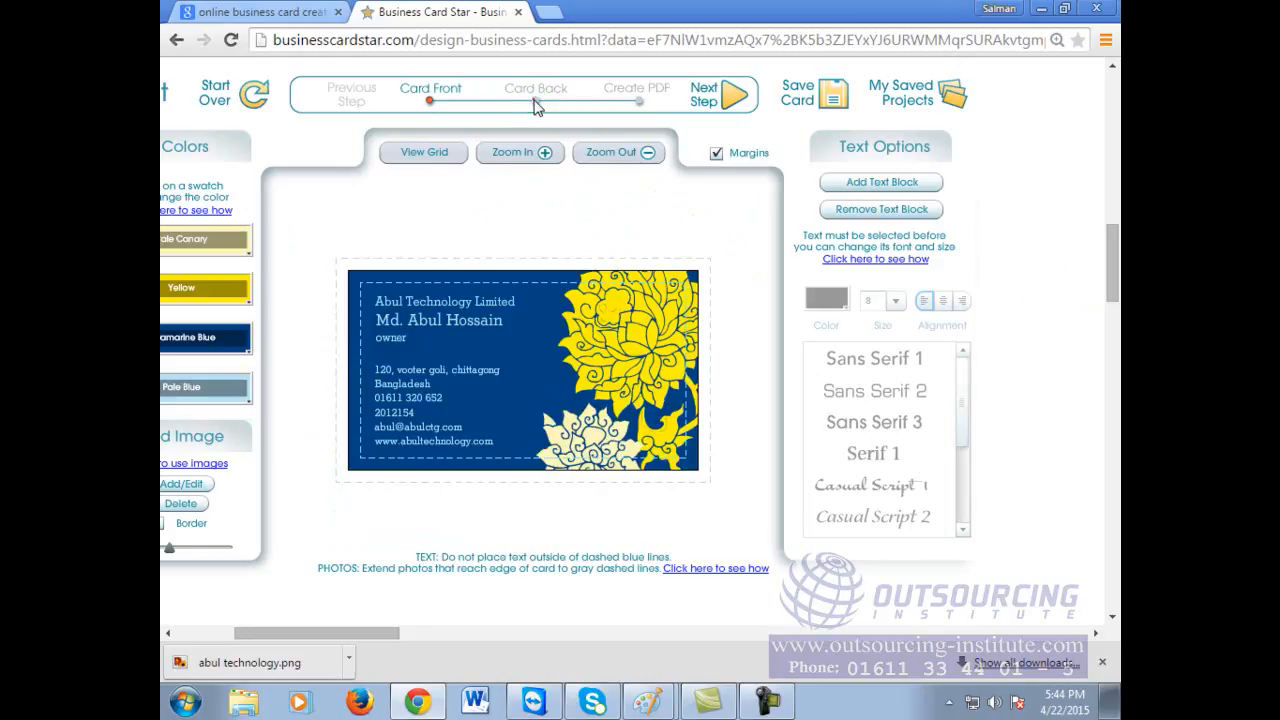
Step: Give the card the Matching floral back and continue to the Create PDF step
click(628, 98)
click(406, 89)
click(722, 95)
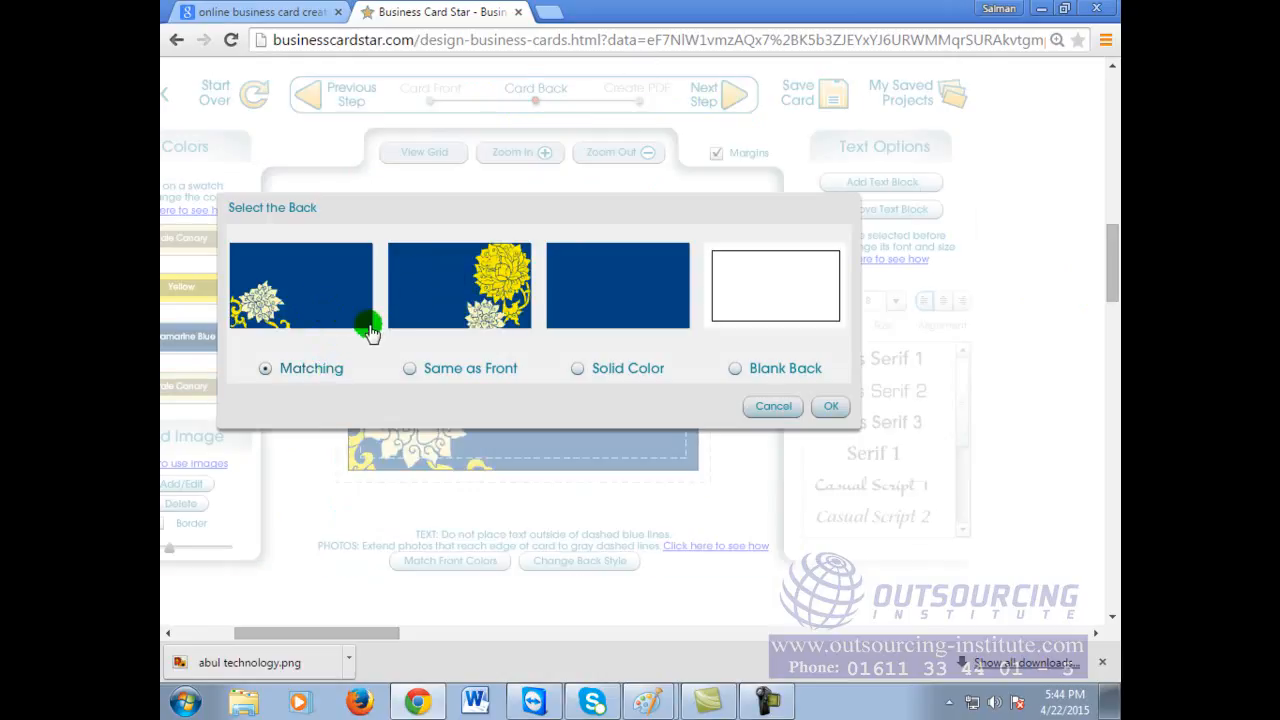
click(829, 408)
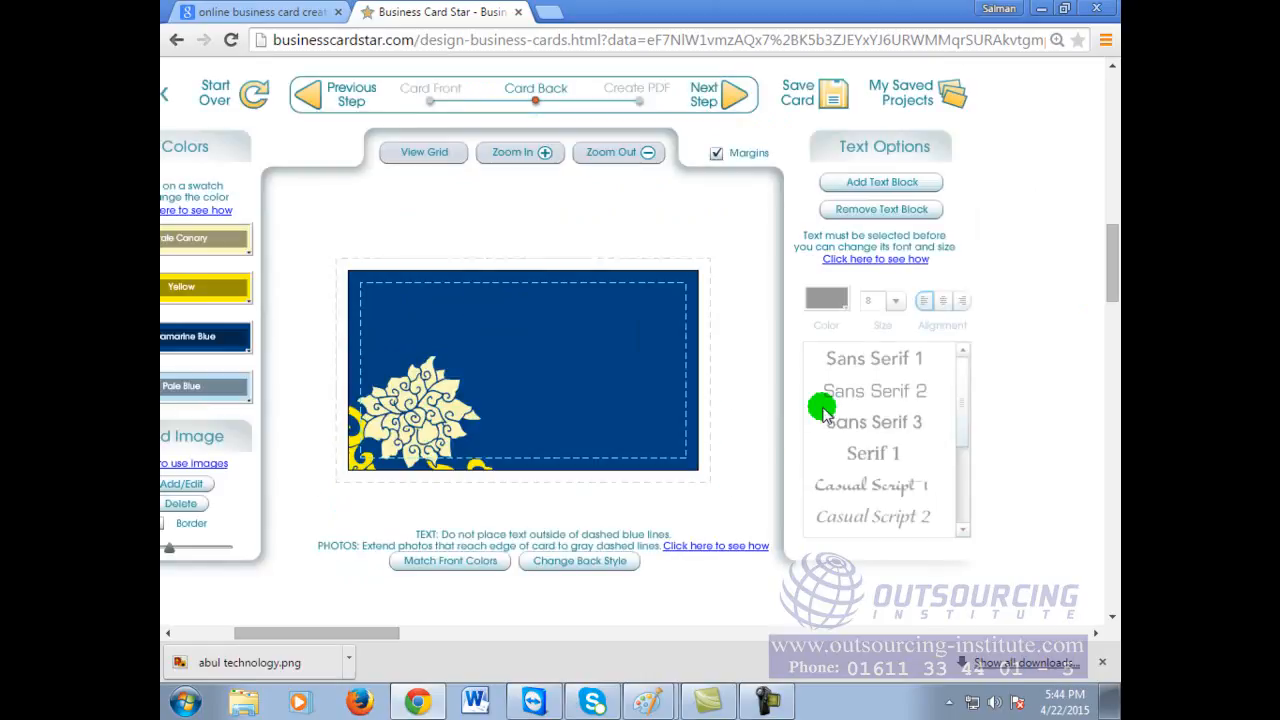
click(724, 96)
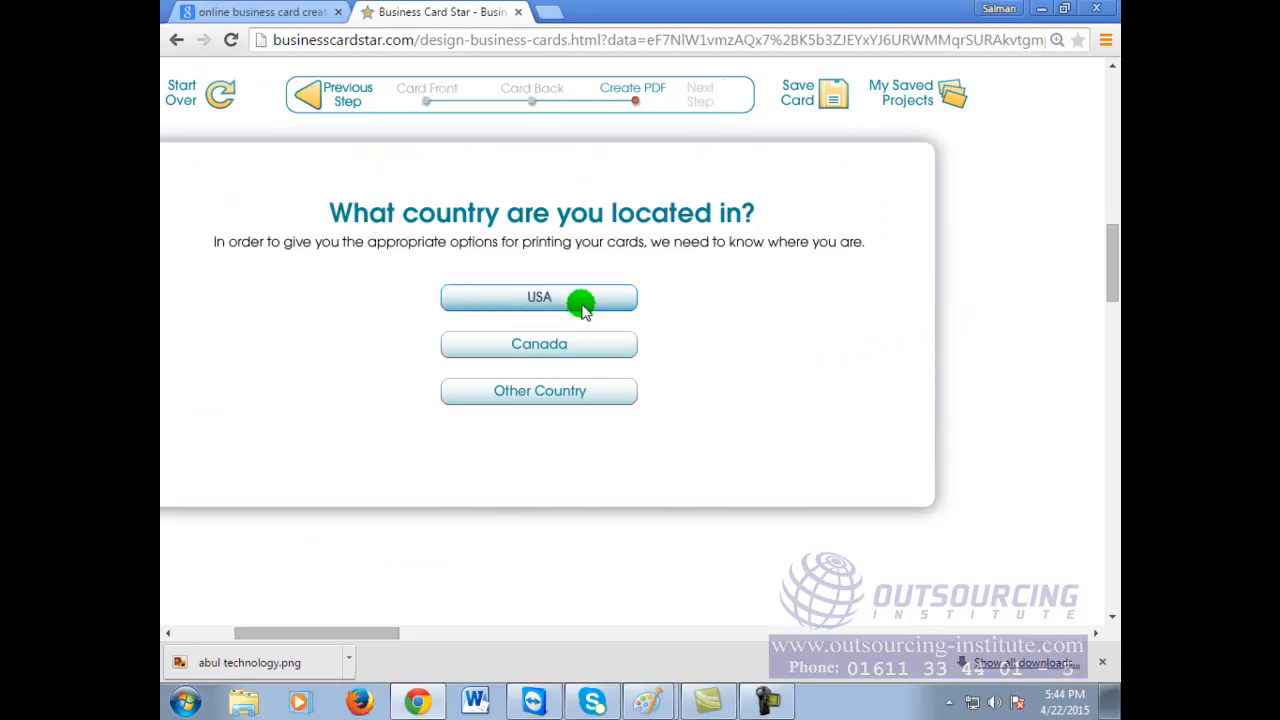
Step: Choose a country to see the $10 TIF and print-at-home PDF options, then go back
click(580, 392)
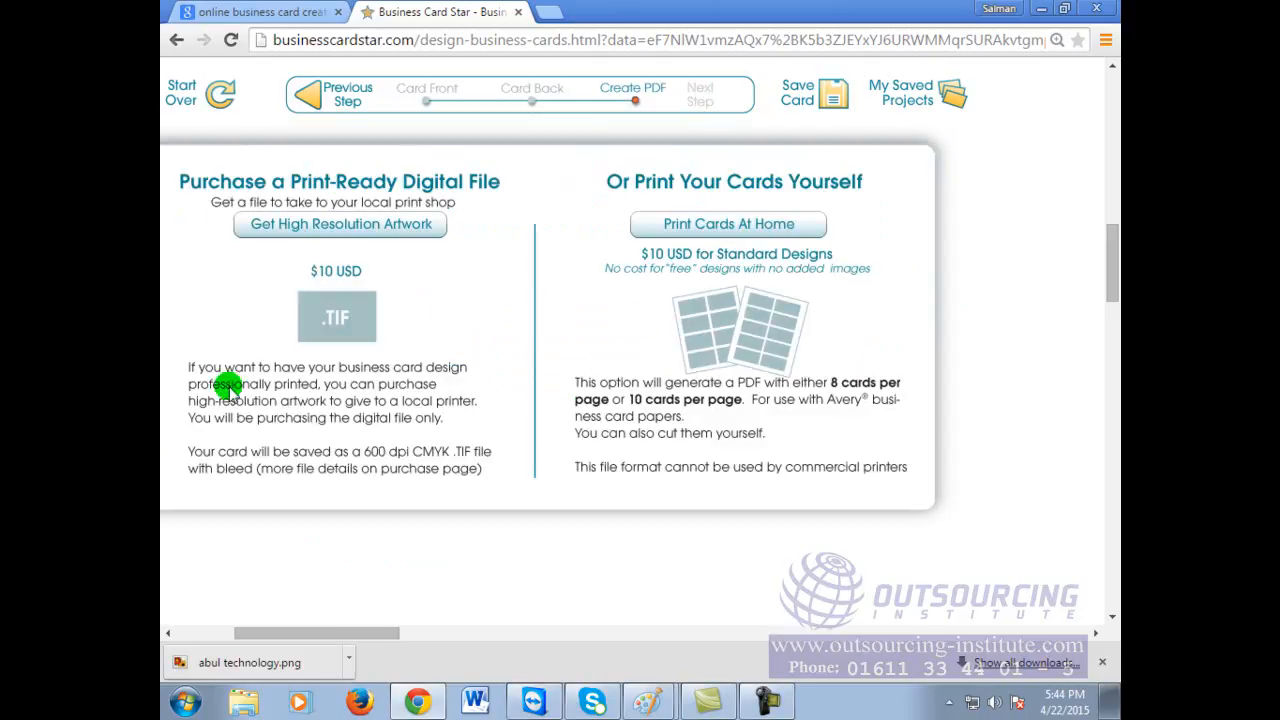
scroll(557, 486, down, 3)
scroll(557, 486, up, 4)
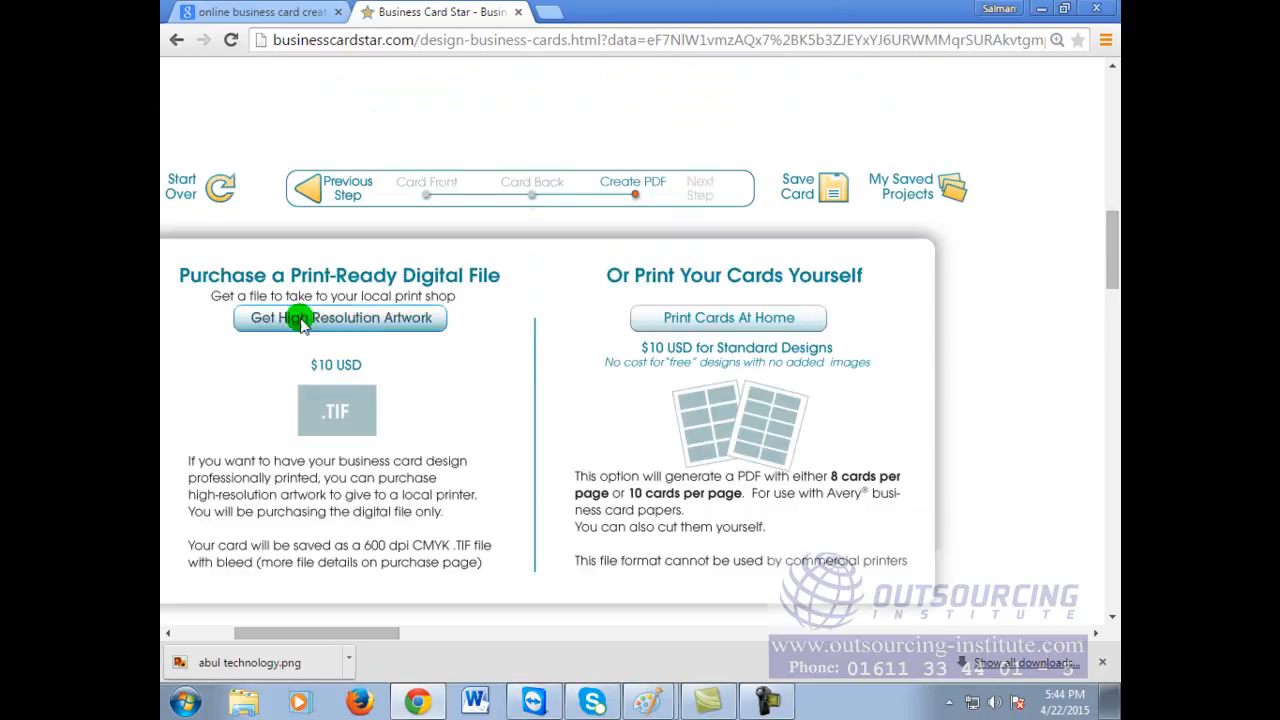
click(173, 42)
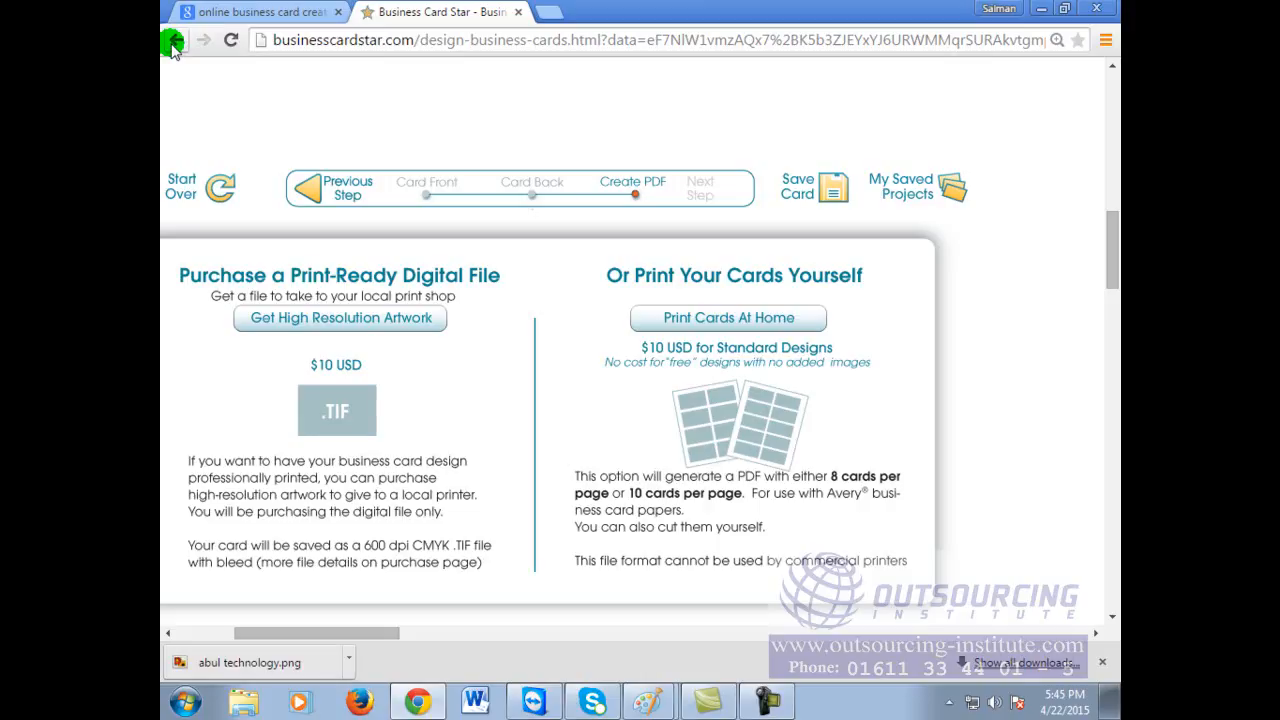
Step: Leave the print options page, discarding the unsaved card design
click(172, 43)
click(385, 183)
click(624, 217)
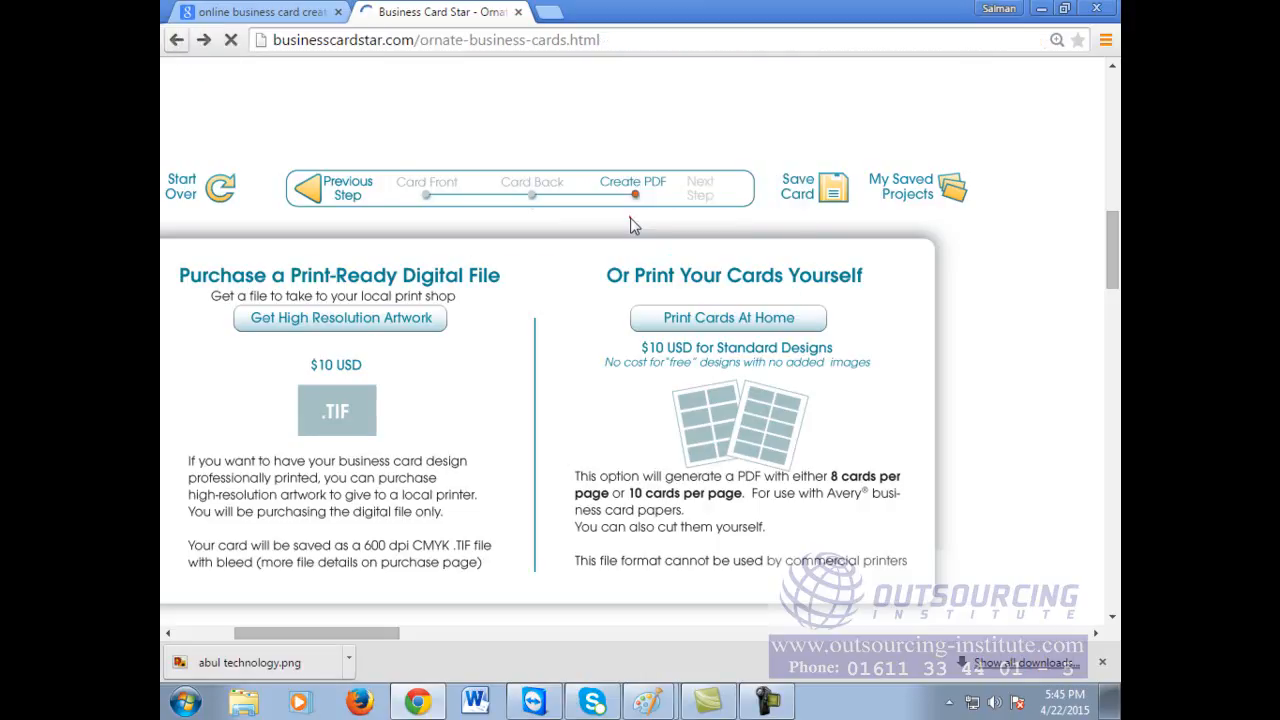
Step: Browse the Ornate Business Cards gallery and start designing the cream-and-green floral card
scroll(876, 480, up, 2)
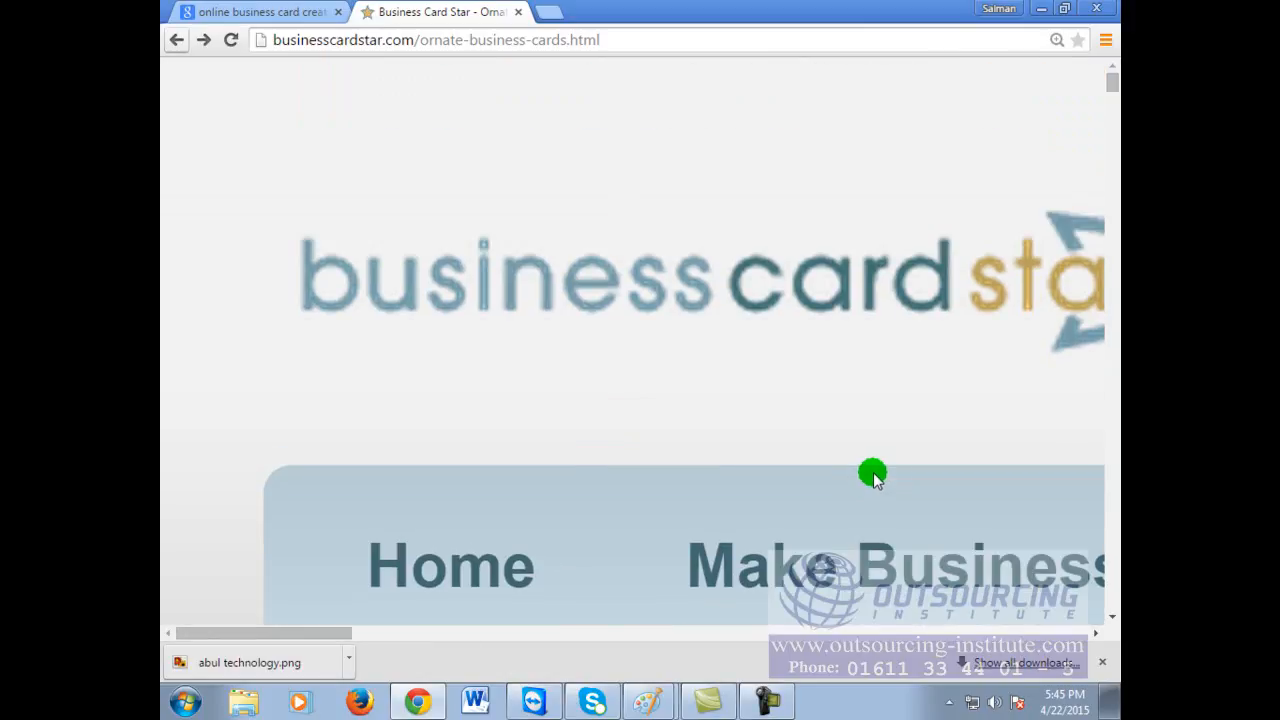
scroll(877, 476, down, 4)
scroll(875, 473, down, 3)
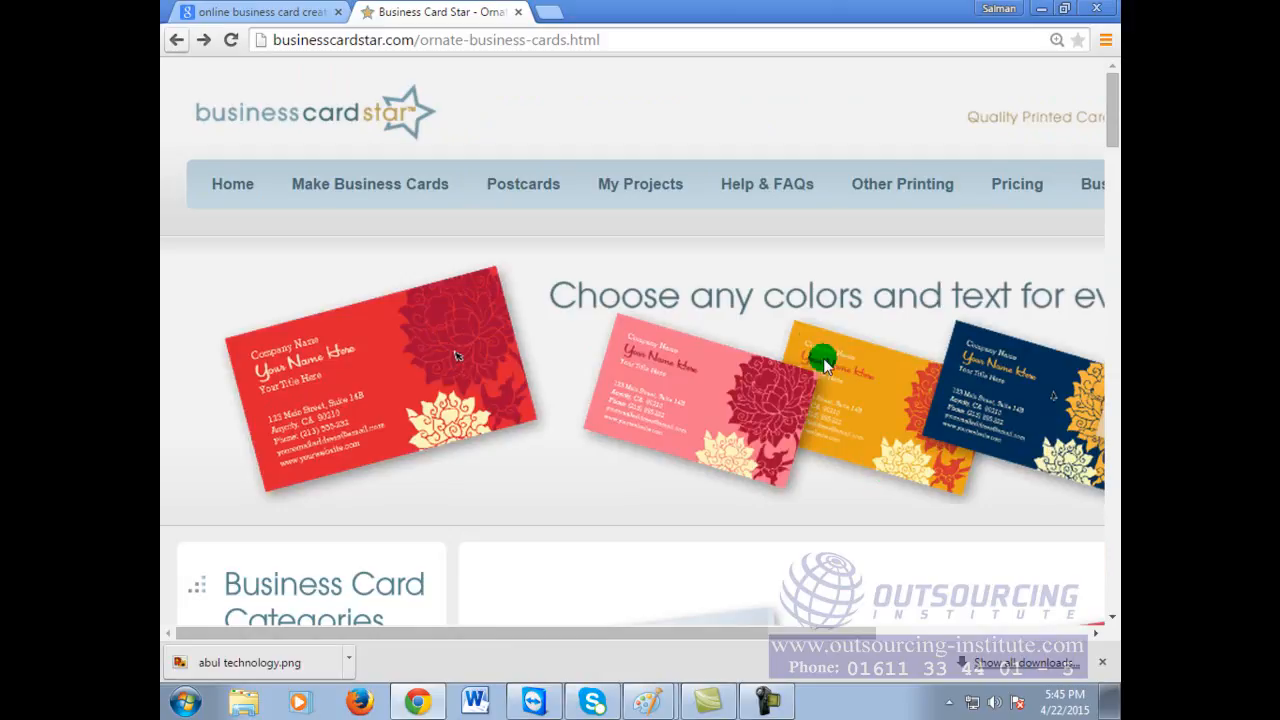
scroll(832, 350, down, 3)
scroll(834, 348, down, 3)
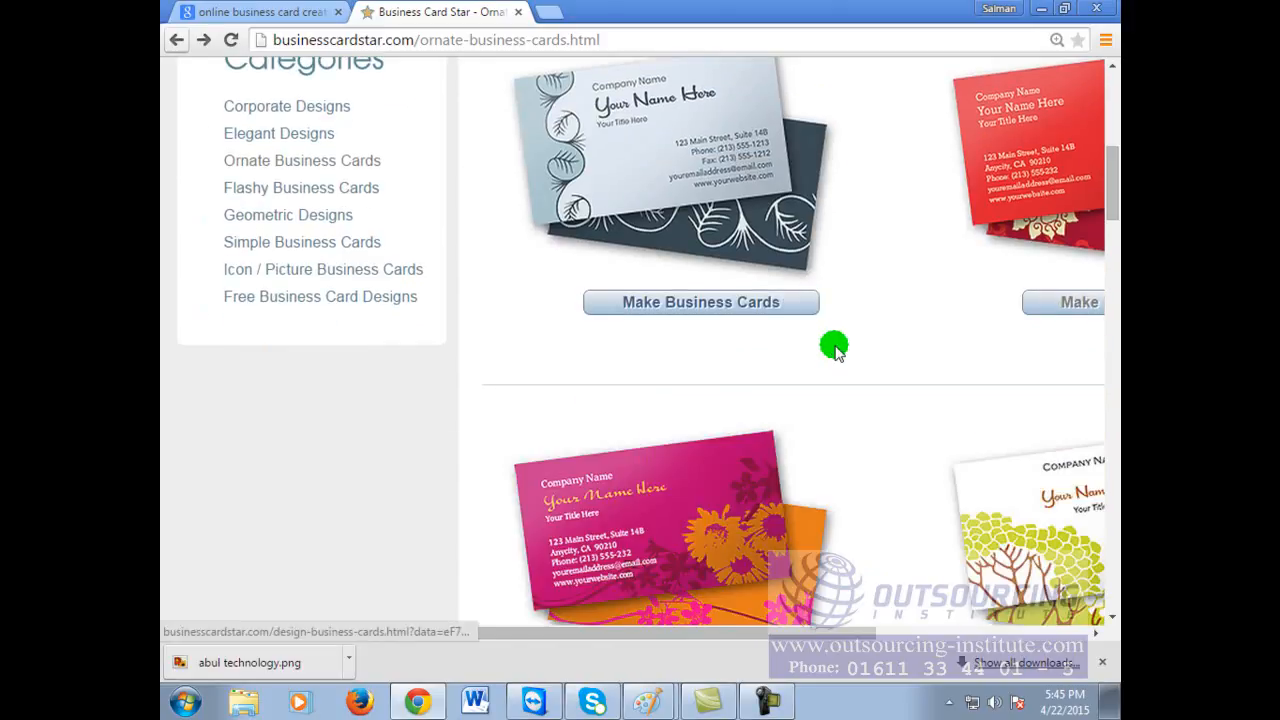
scroll(834, 348, down, 3)
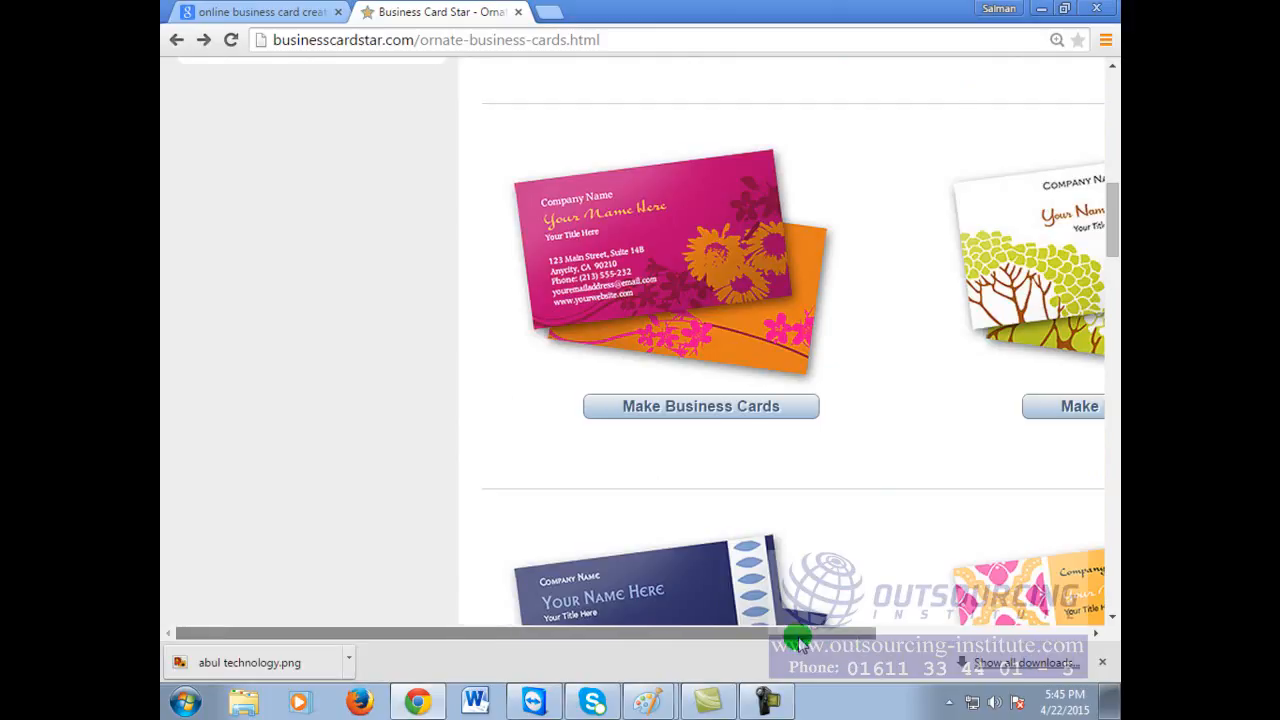
drag(806, 633, 982, 633)
ctrl+scroll(920, 345, down, 1)
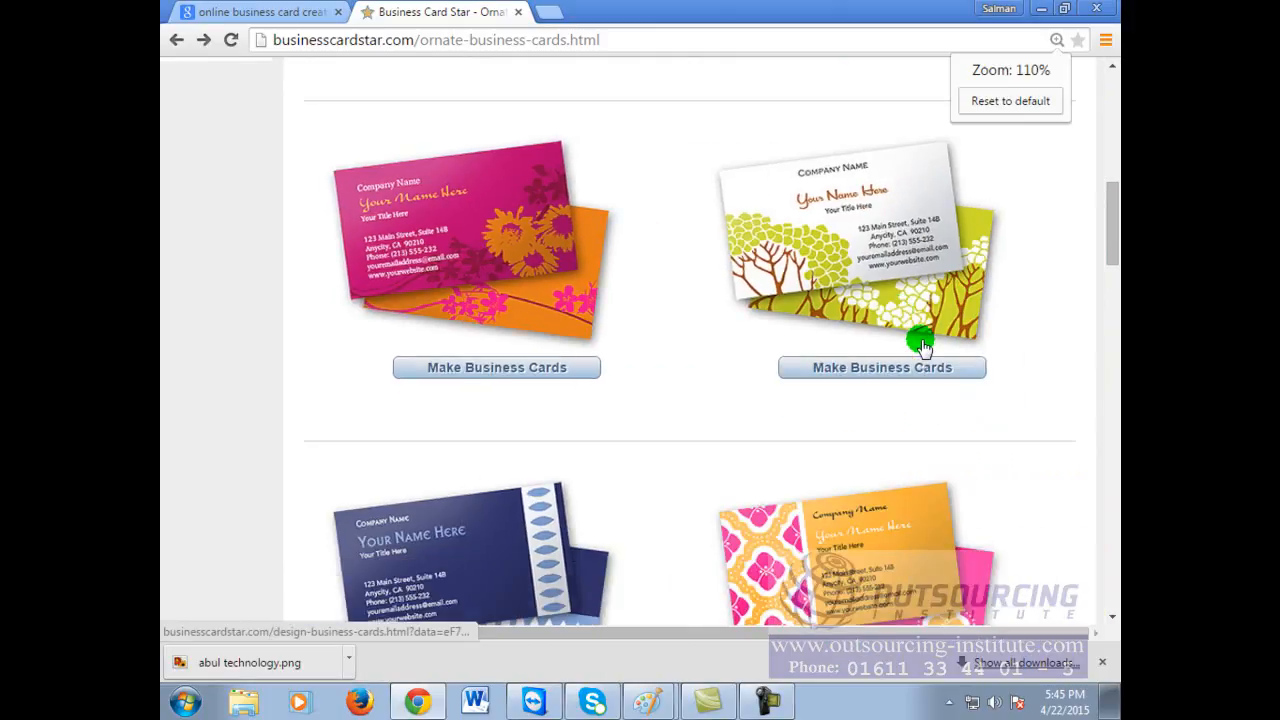
scroll(922, 346, down, 5)
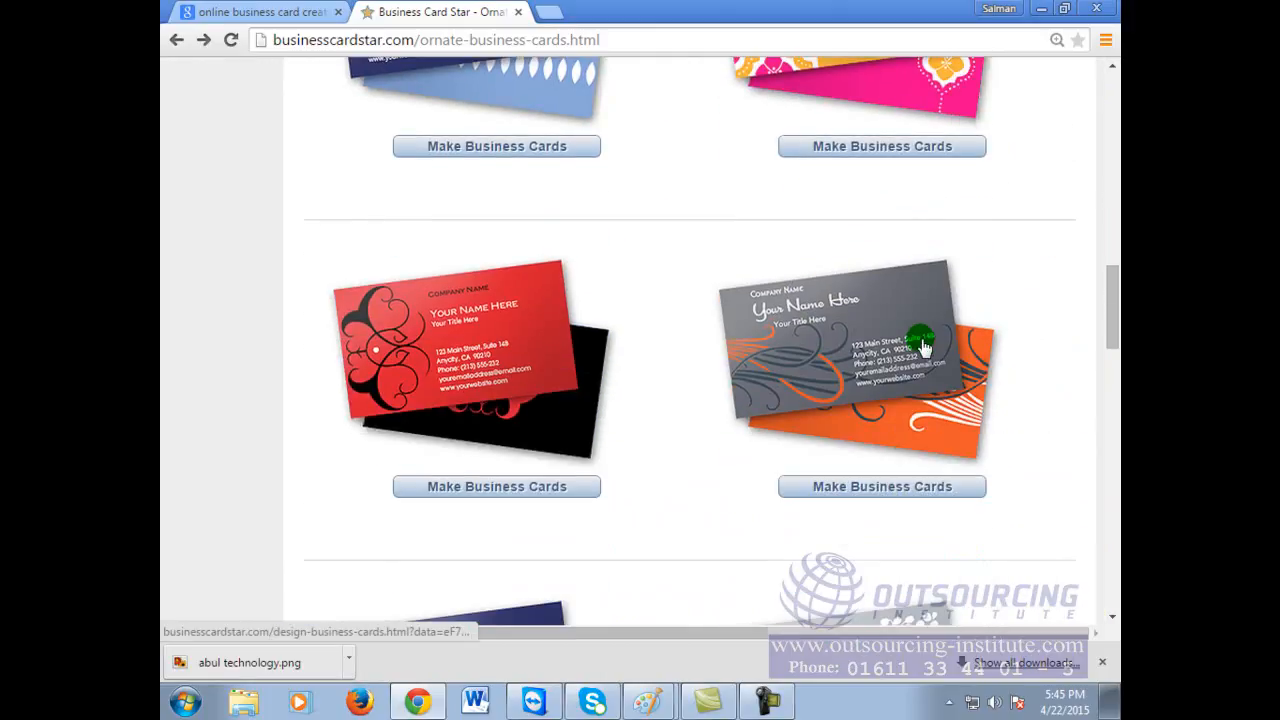
scroll(855, 346, down, 3)
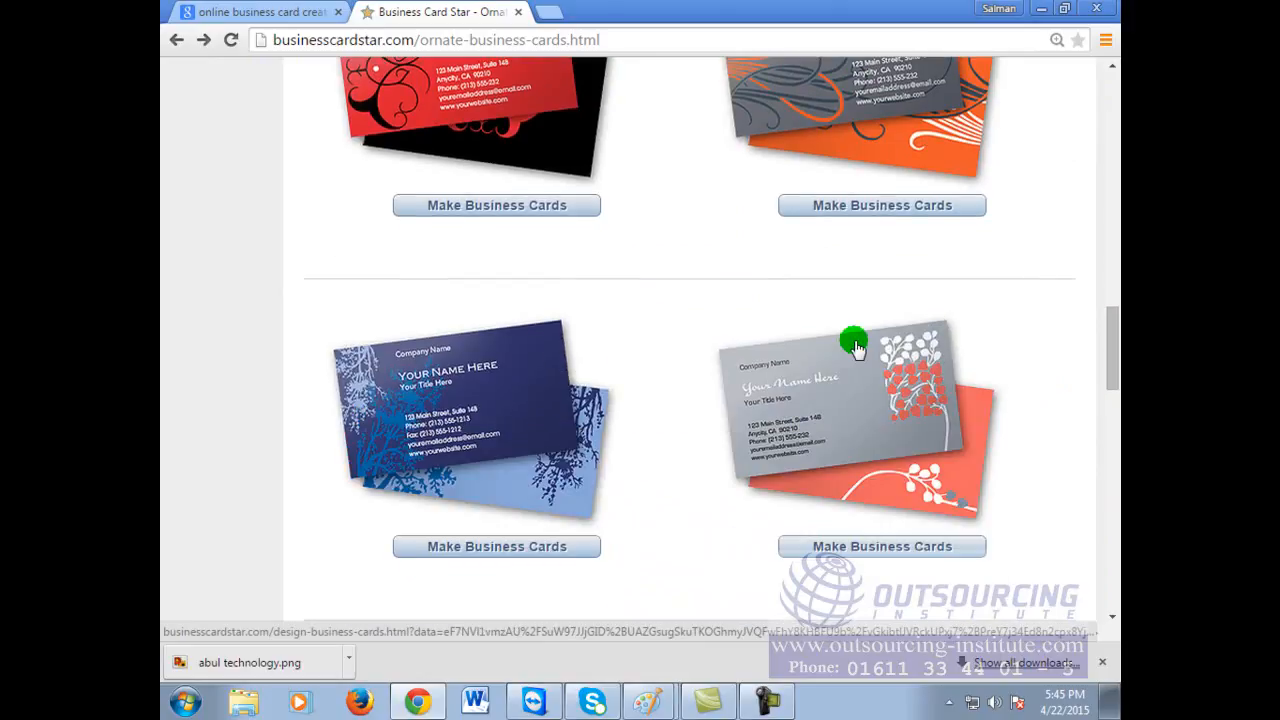
scroll(855, 346, down, 3)
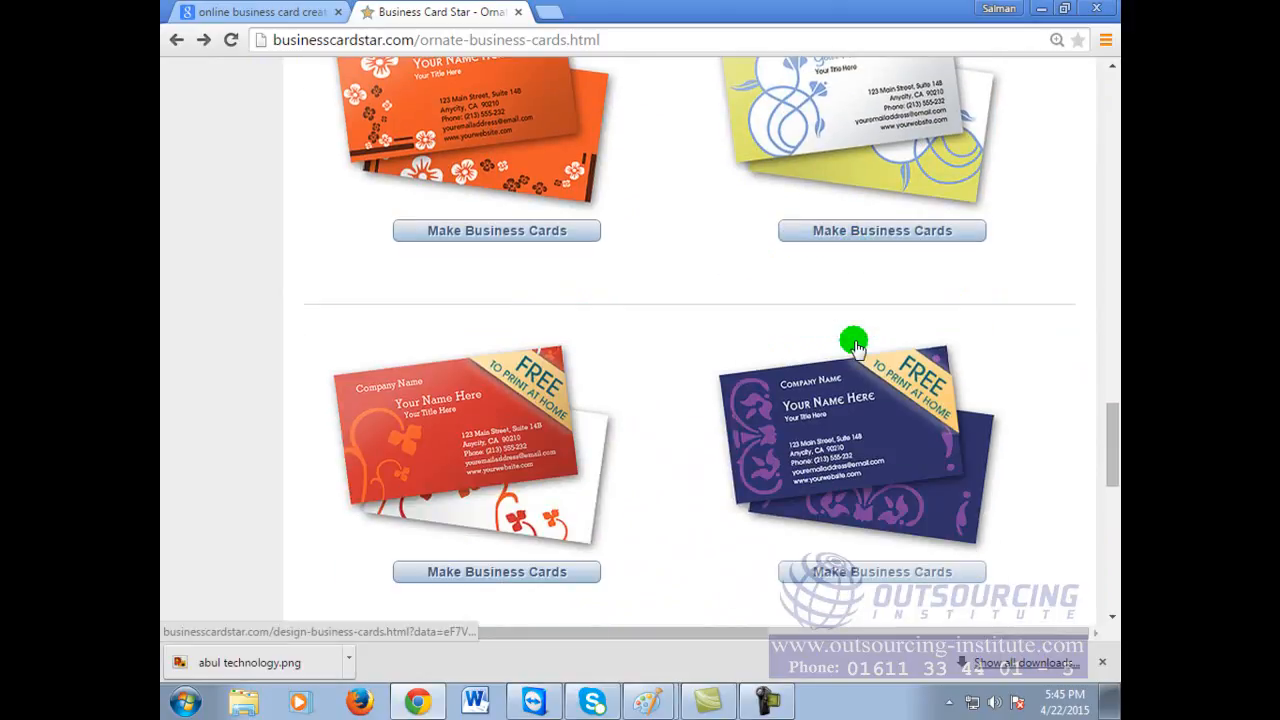
scroll(855, 346, down, 7)
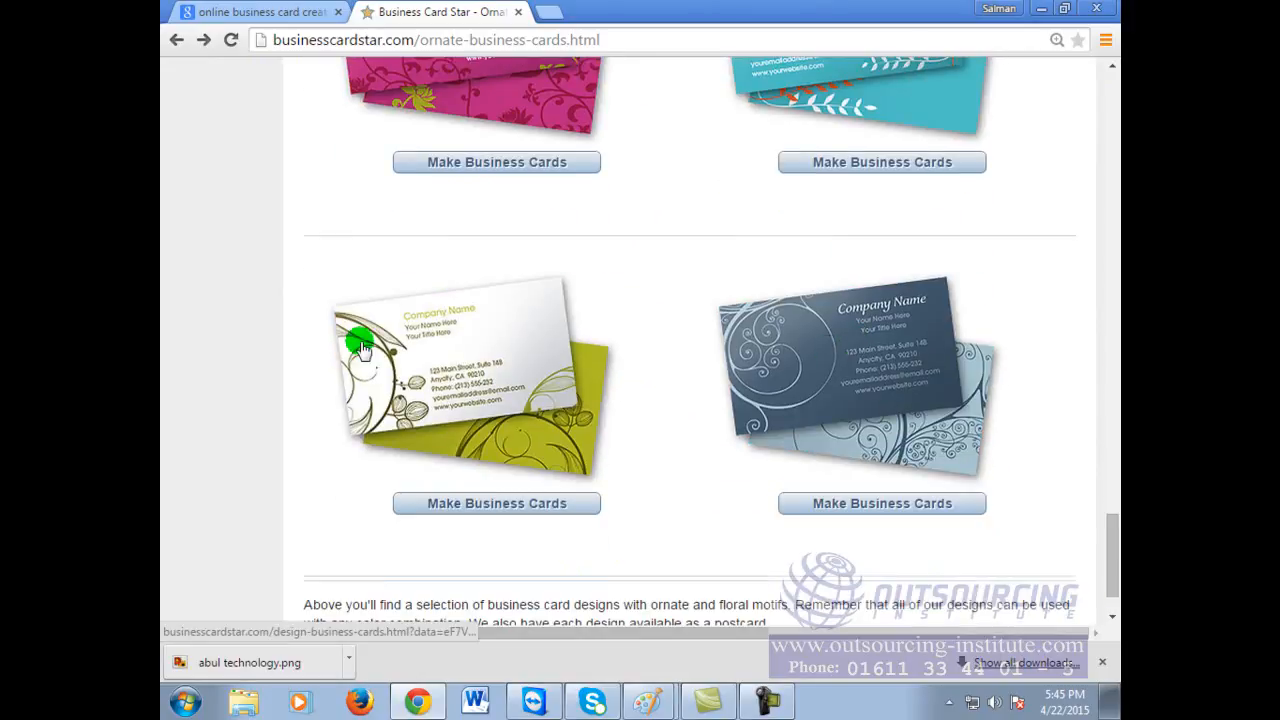
click(416, 352)
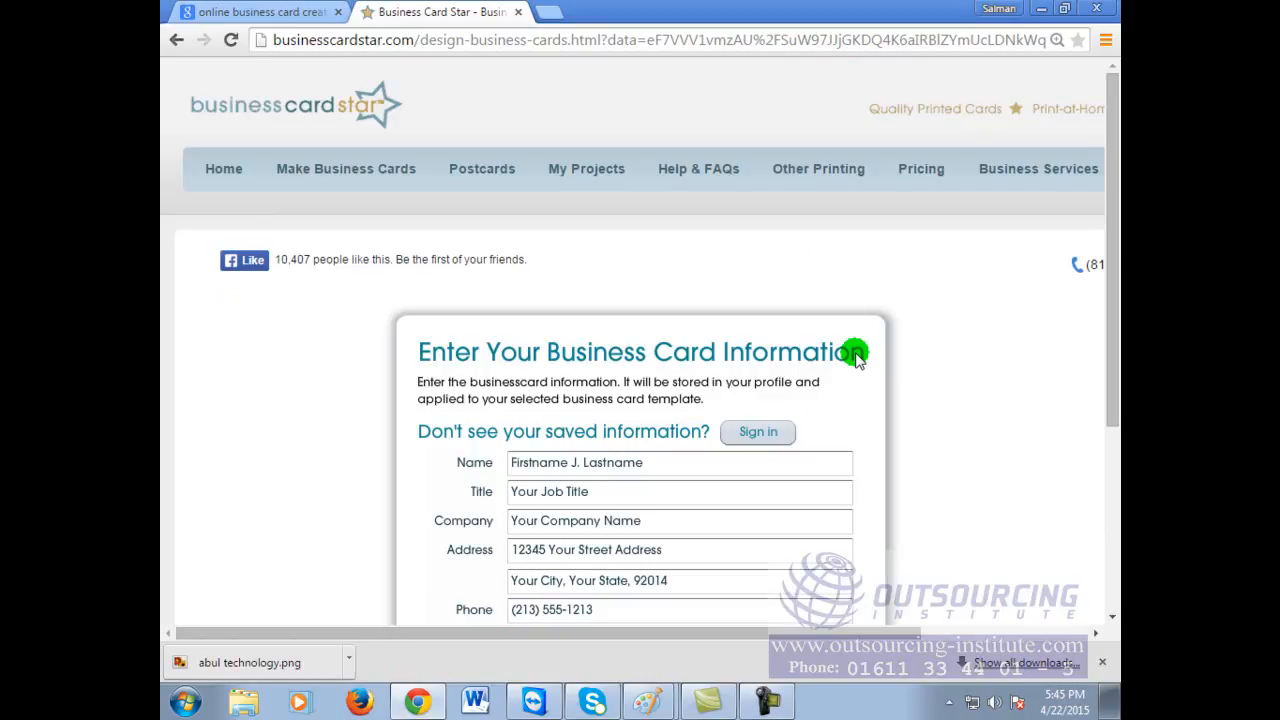
Step: Go back from the card form and confirm Leave this Page to return to the ornate gallery
scroll(853, 355, down, 2)
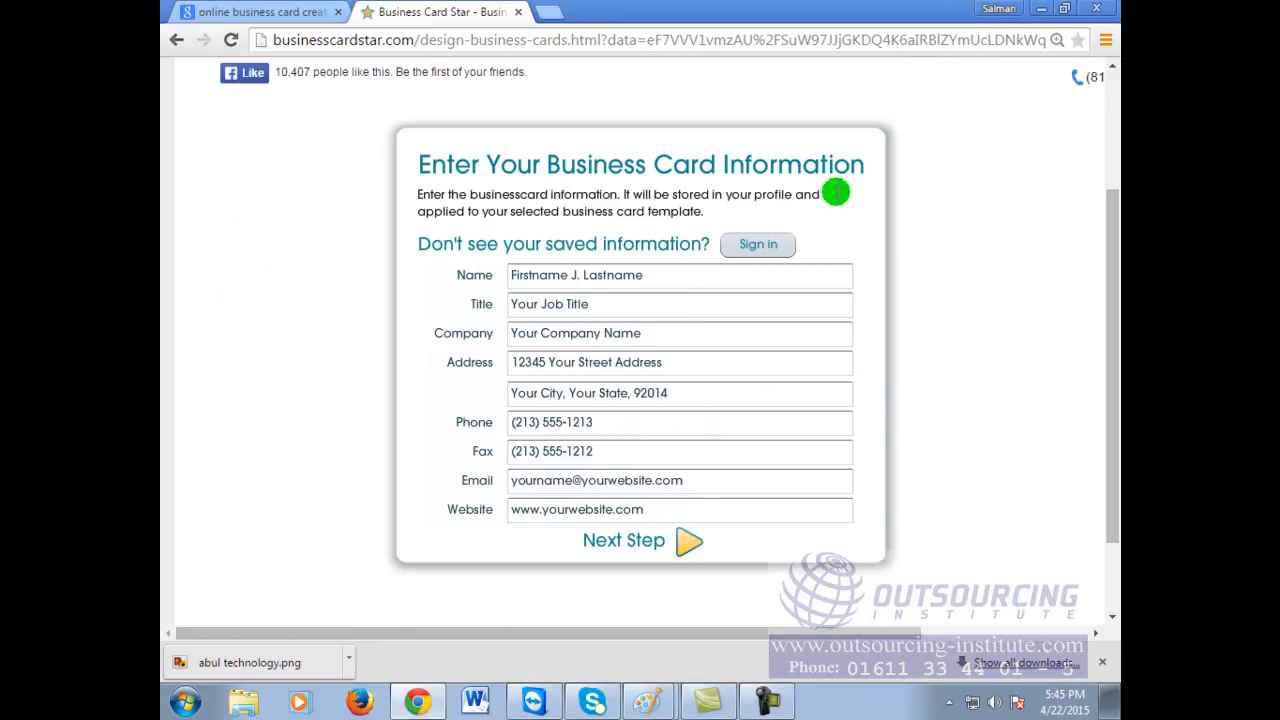
click(175, 40)
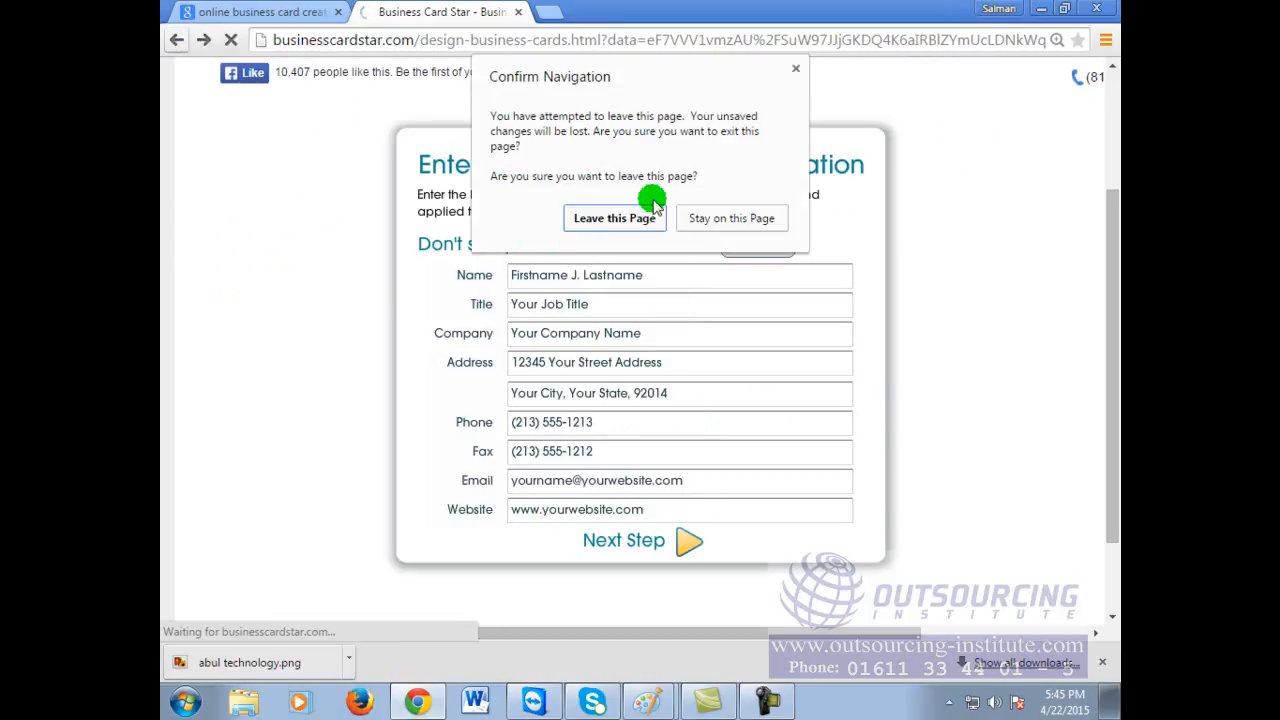
click(618, 214)
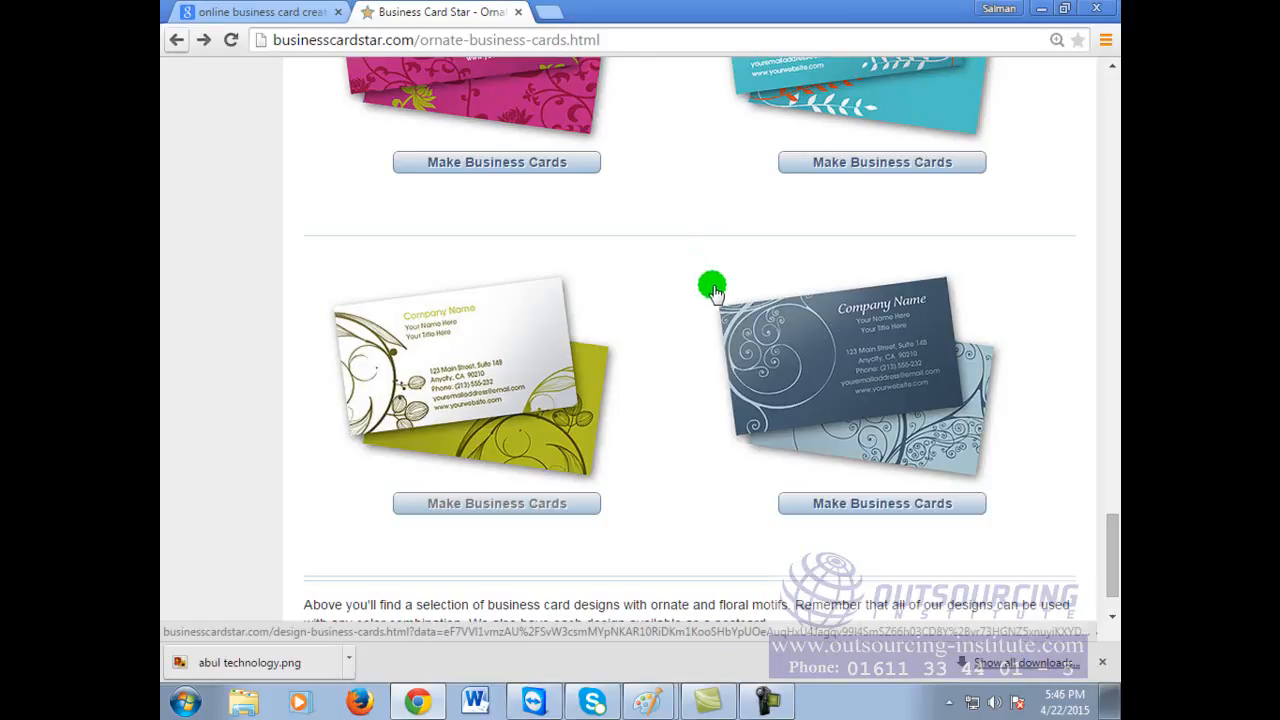
Step: Load google.com in the tab by entering 'goo' in the address bar
scroll(962, 414, up, 3)
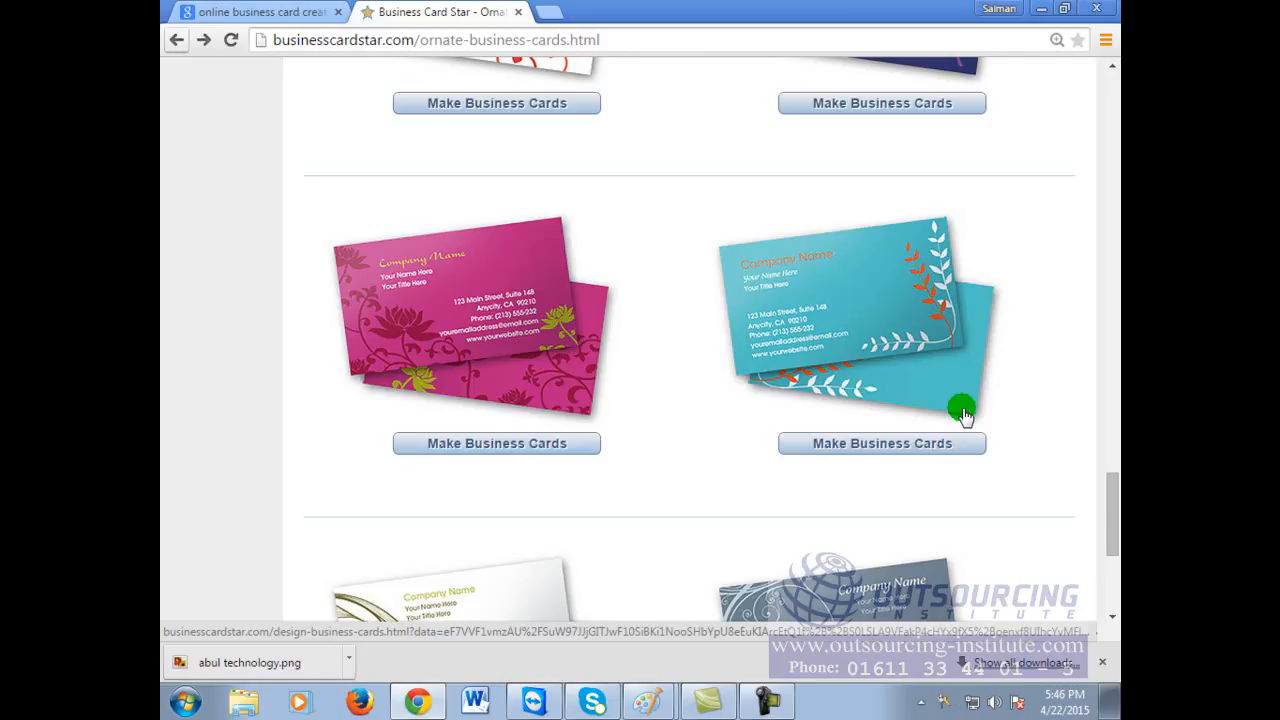
scroll(975, 400, down, 3)
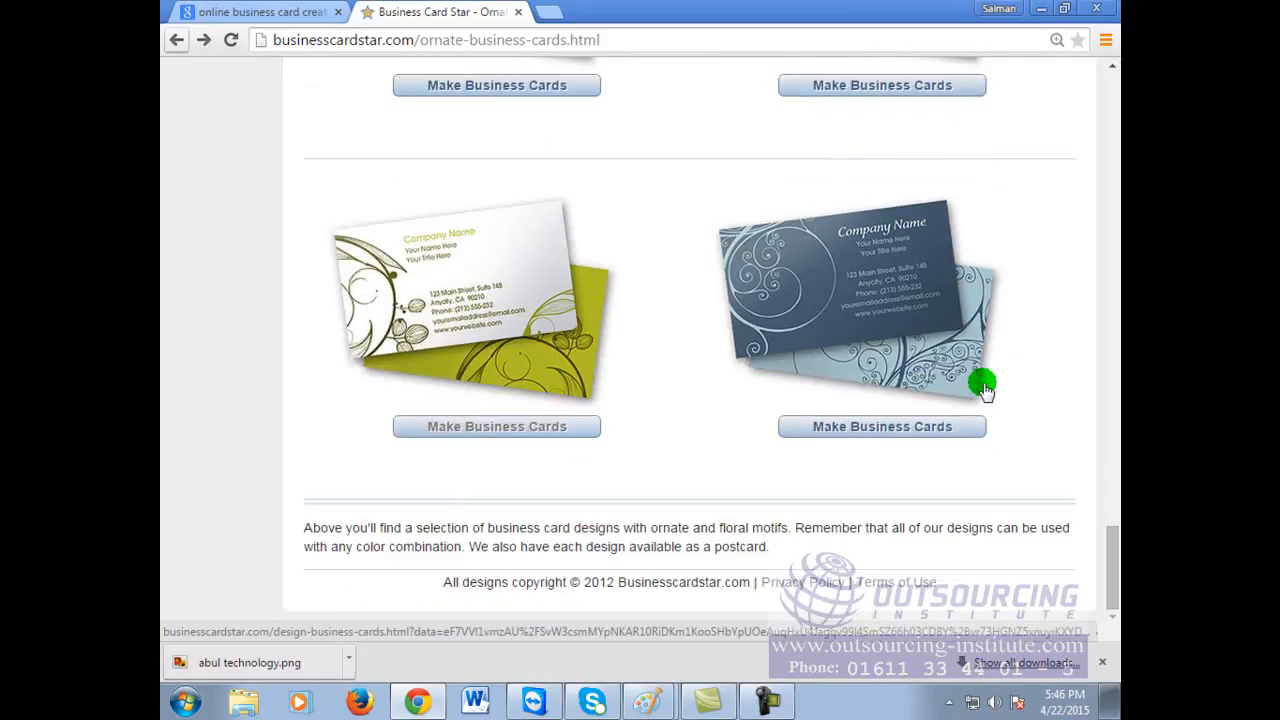
scroll(985, 392, up, 4)
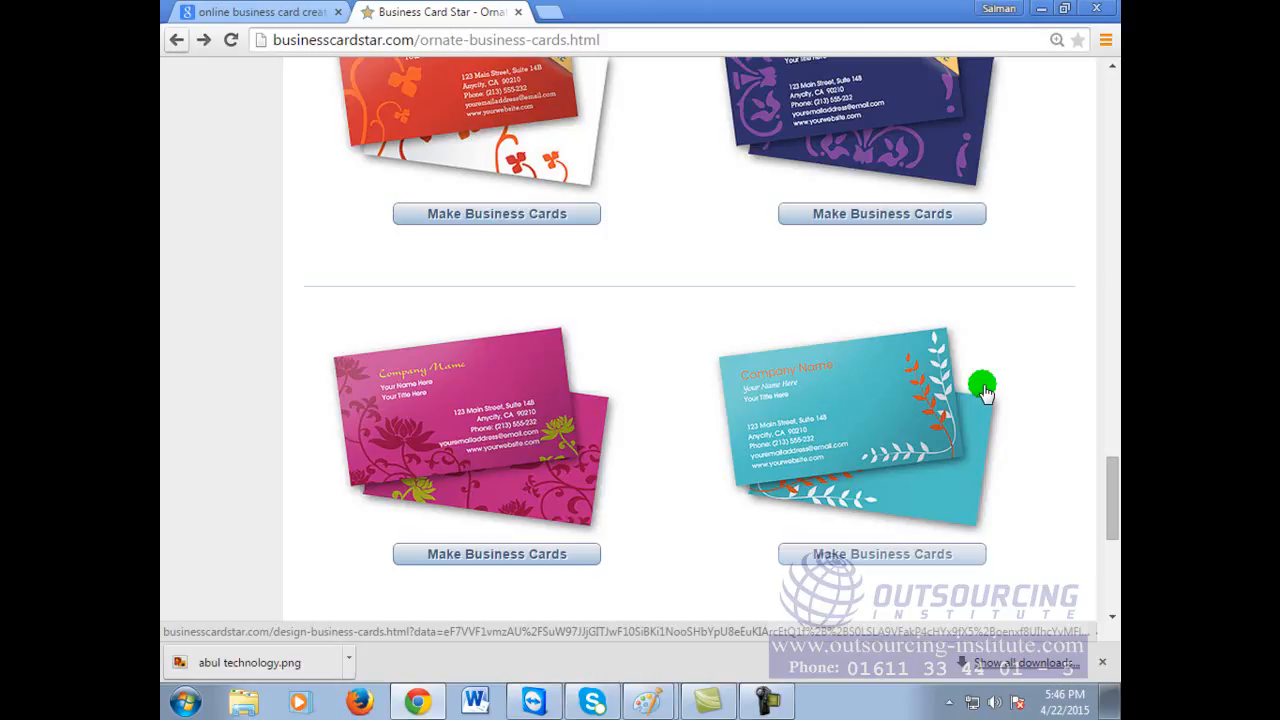
scroll(984, 393, up, 18)
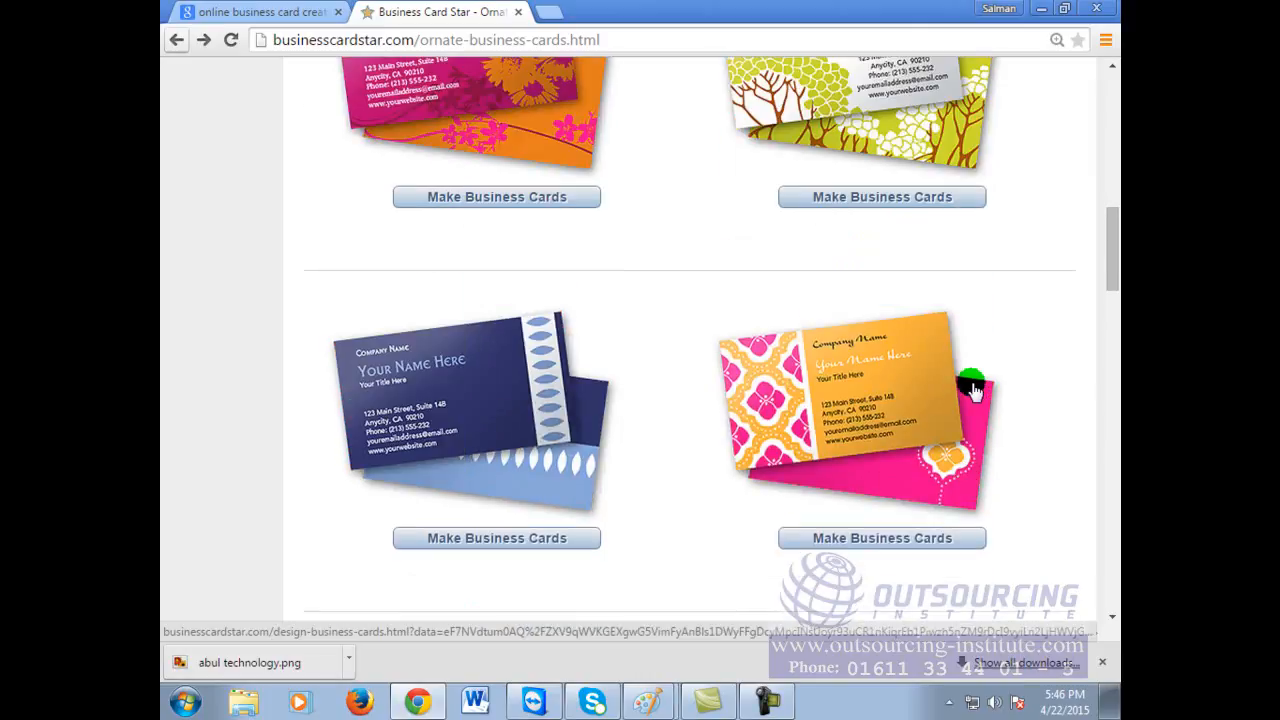
click(515, 40)
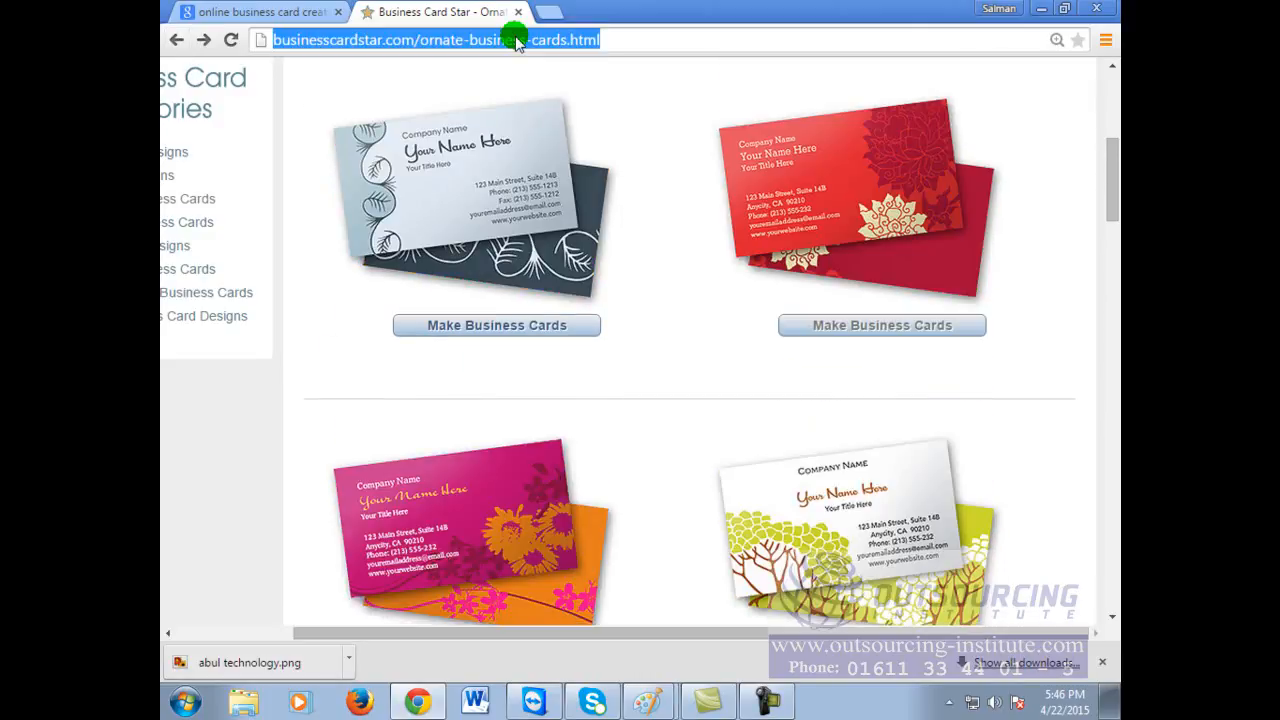
text(google.com)
key(Return)
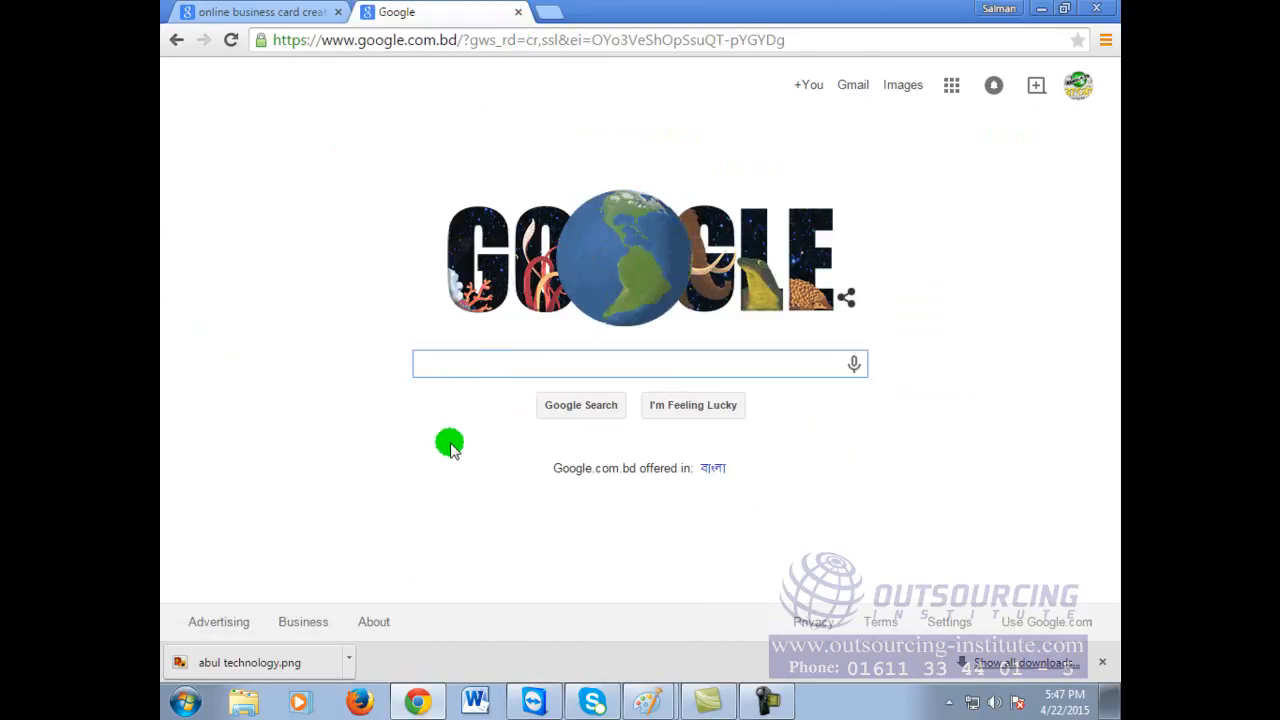
Step: Search Google for 'online wedding card maker' and open the DesignMantic result in a new tab
click(471, 366)
text(onlin)
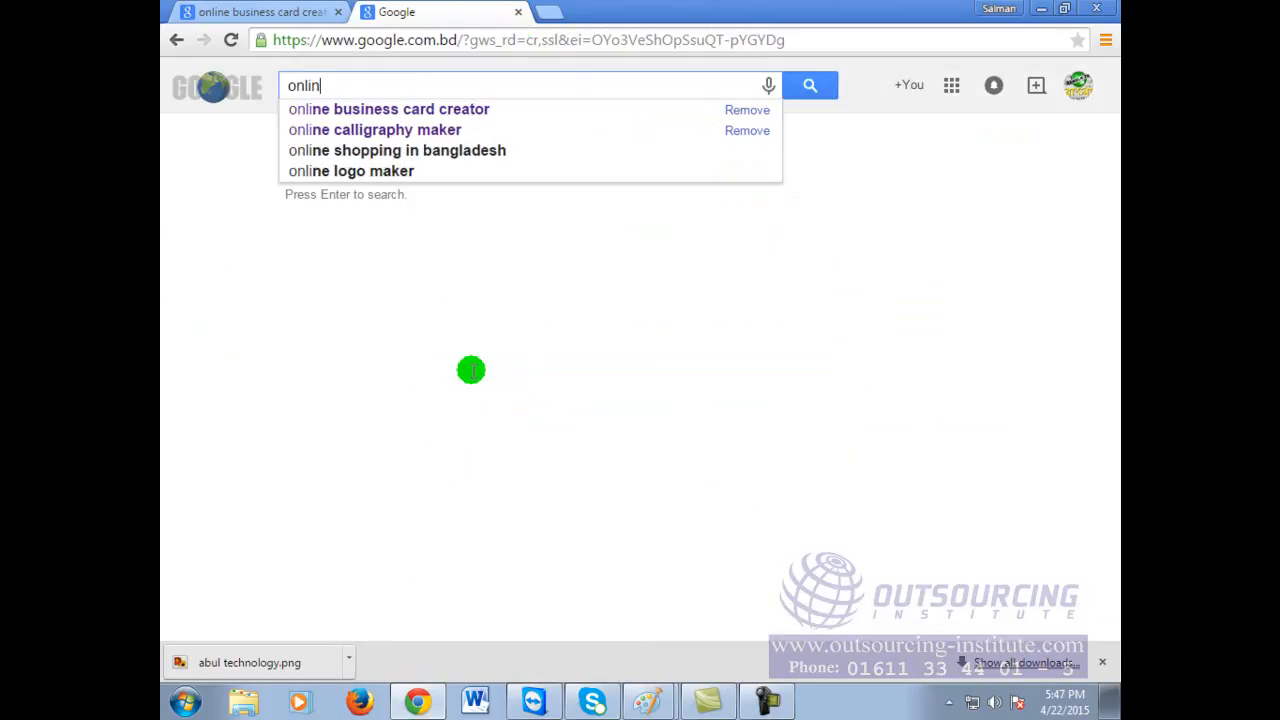
text(e weeding)
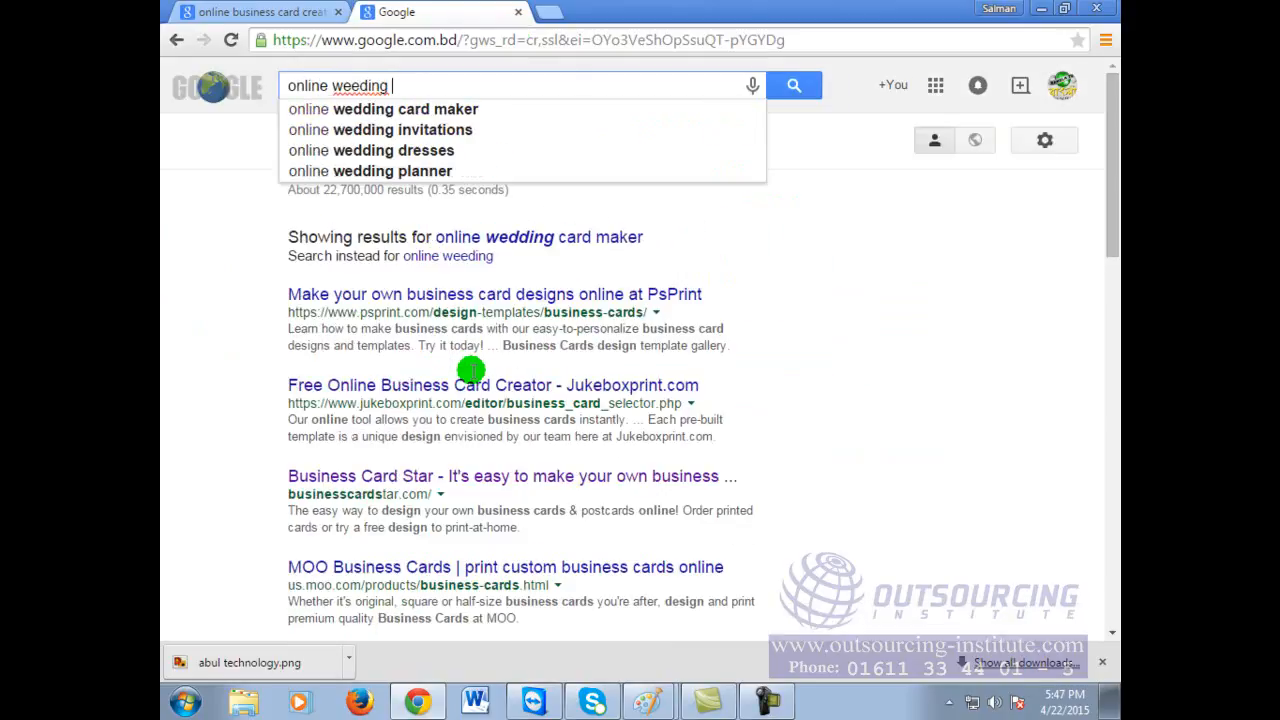
key(BackSpace)
key(BackSpace)
key(BackSpace)
key(BackSpace)
key(BackSpace)
key(BackSpace)
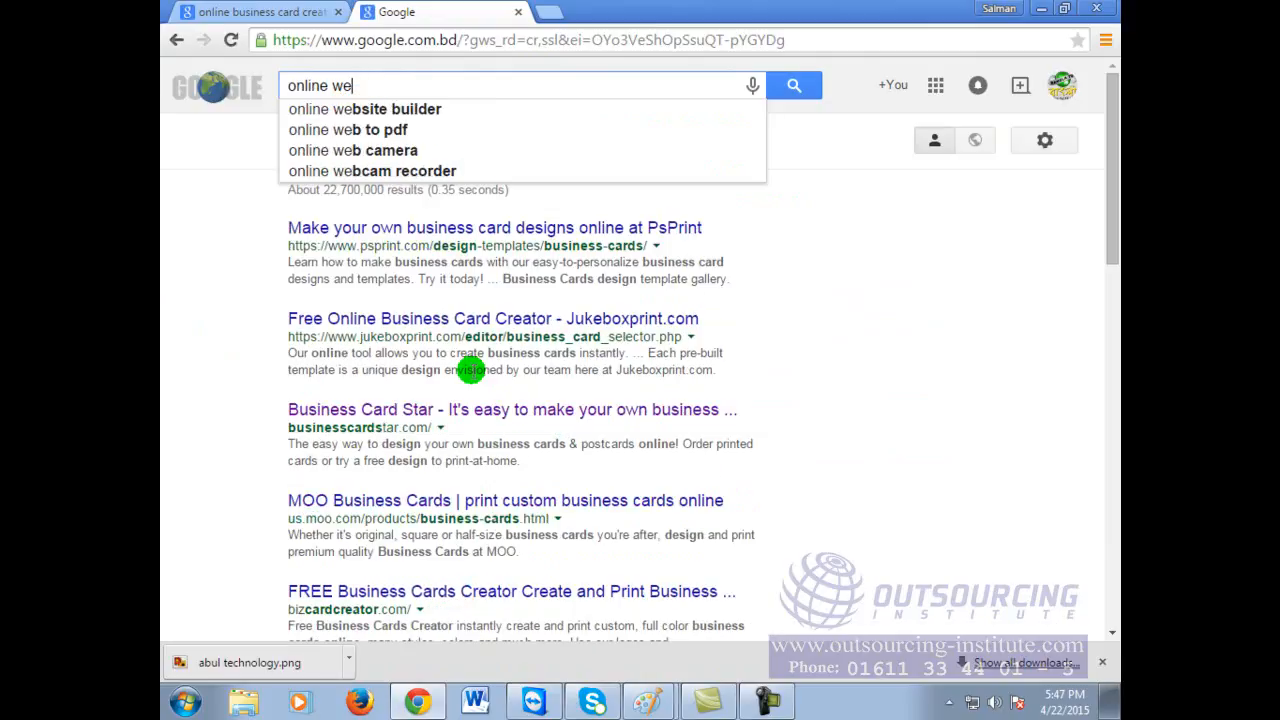
text(ding c)
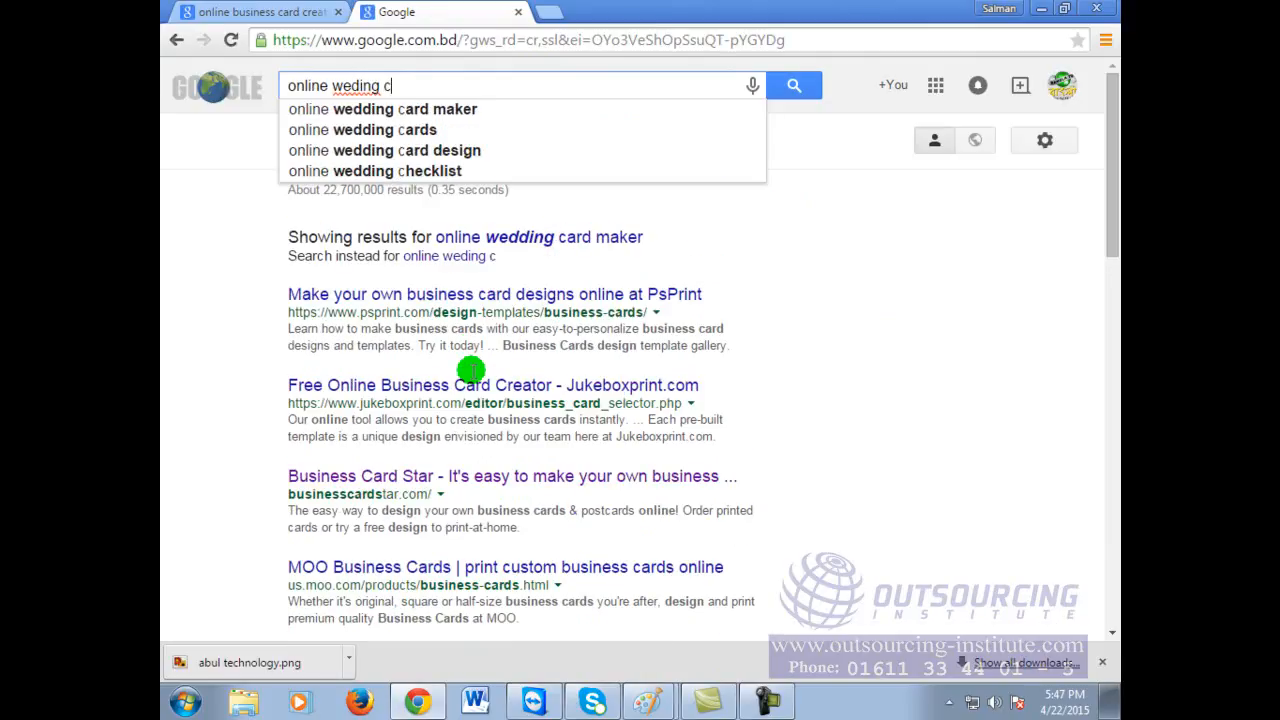
key(BackSpace)
key(BackSpace)
key(BackSpace)
key(BackSpace)
key(BackSpace)
text(ding ca)
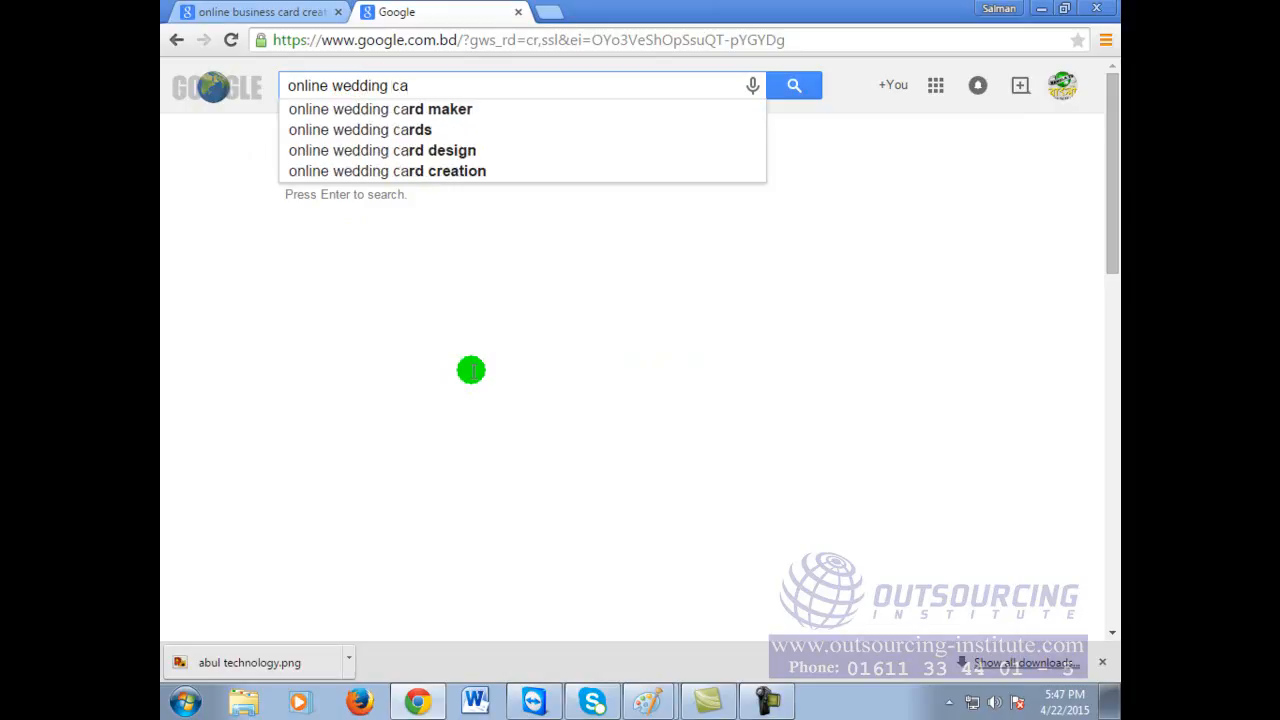
click(414, 110)
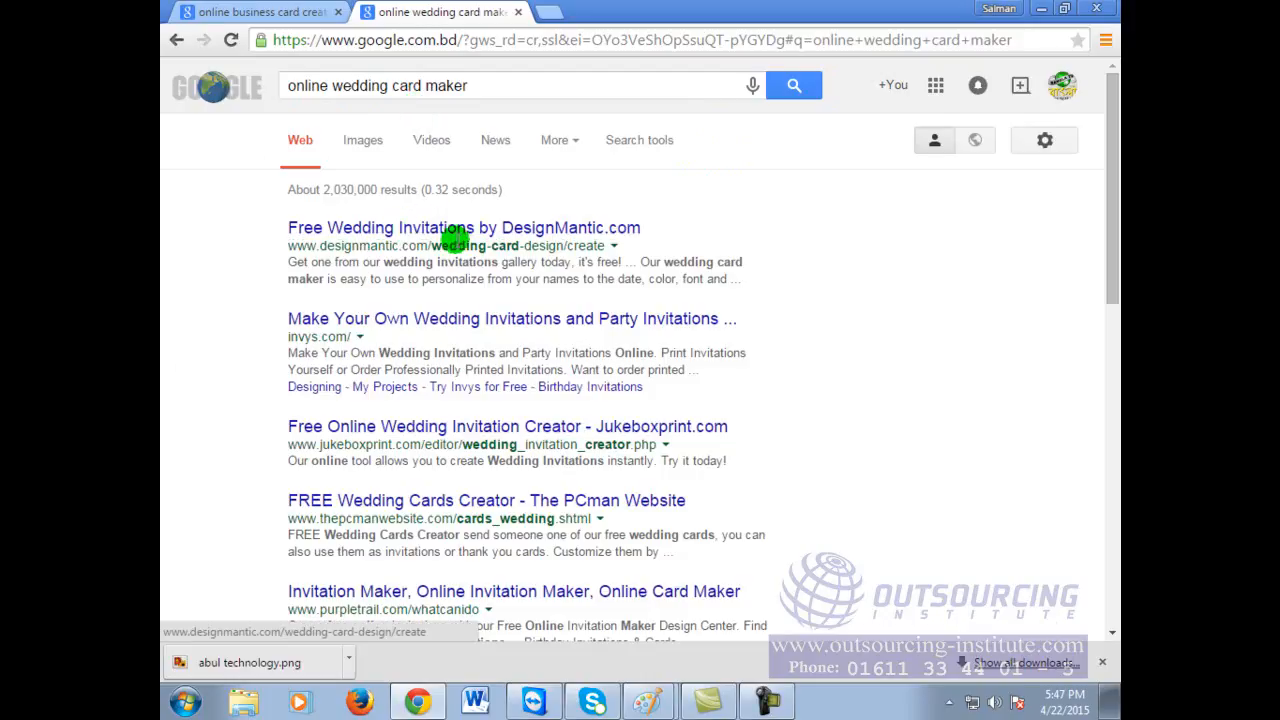
right_click(579, 230)
click(640, 244)
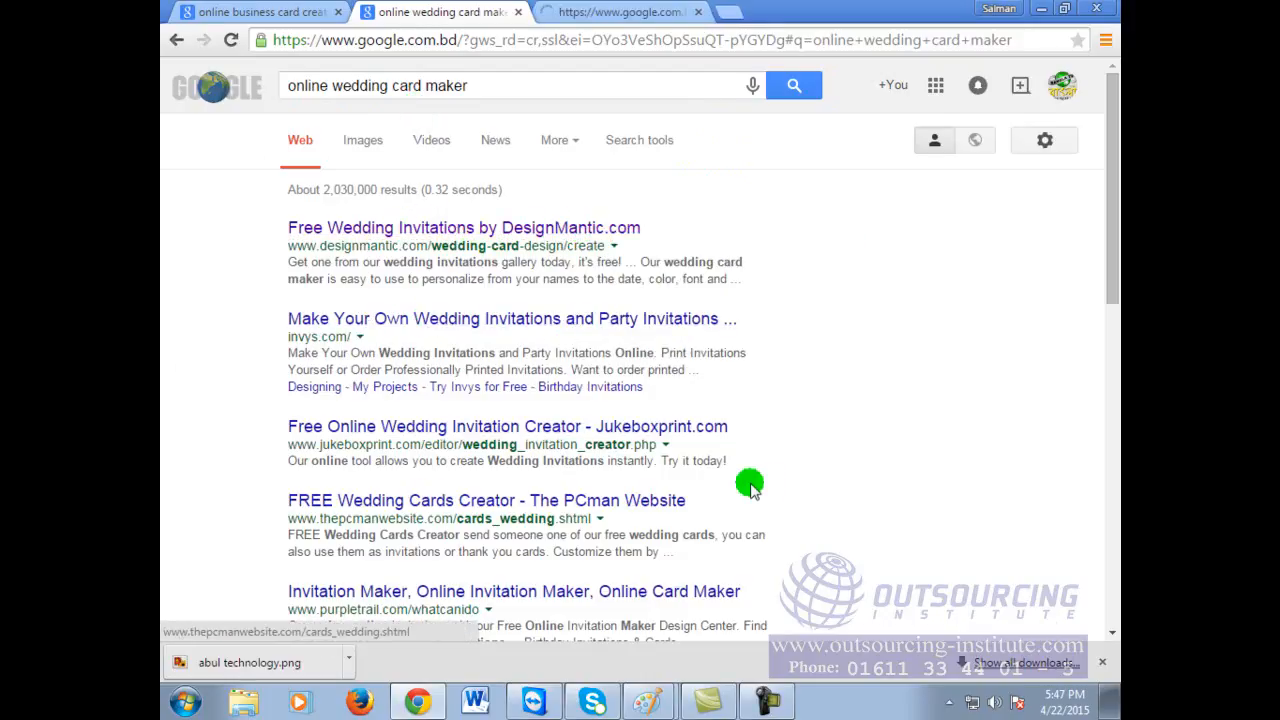
Step: Switch to the DesignMantic tab and browse the free wedding invitations page
click(666, 10)
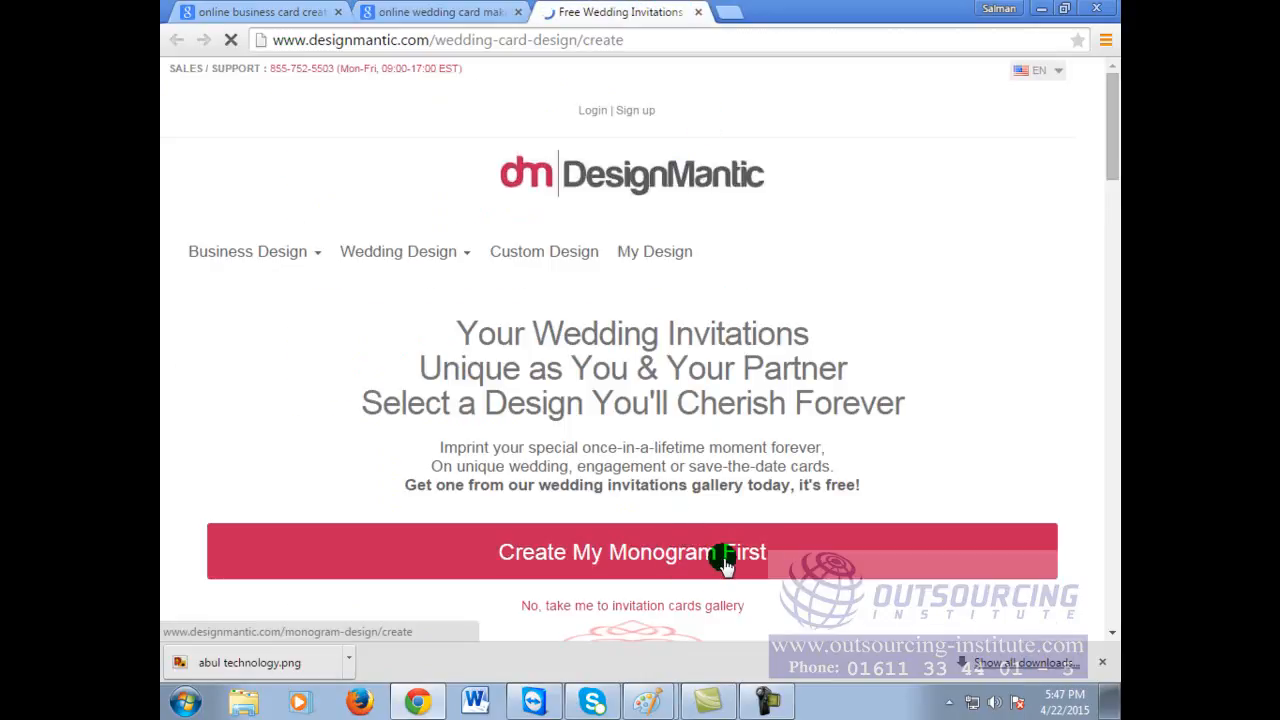
scroll(725, 565, down, 6)
scroll(725, 565, up, 6)
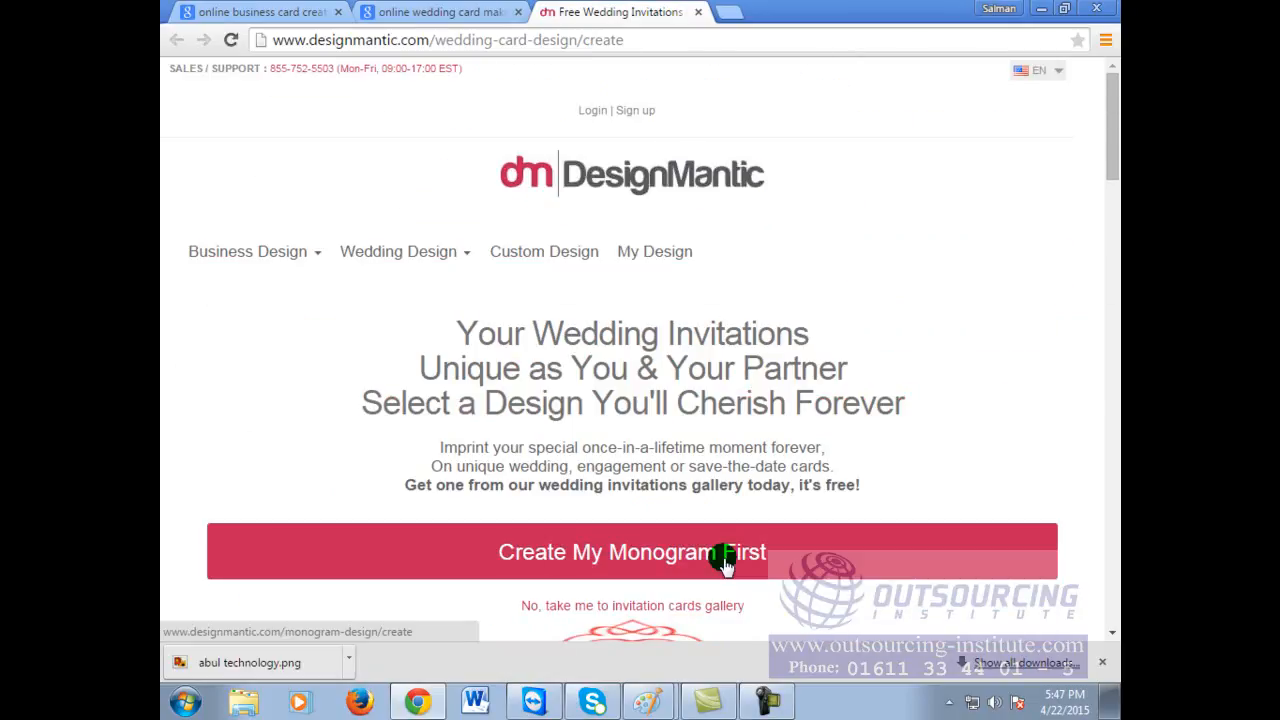
scroll(725, 565, down, 6)
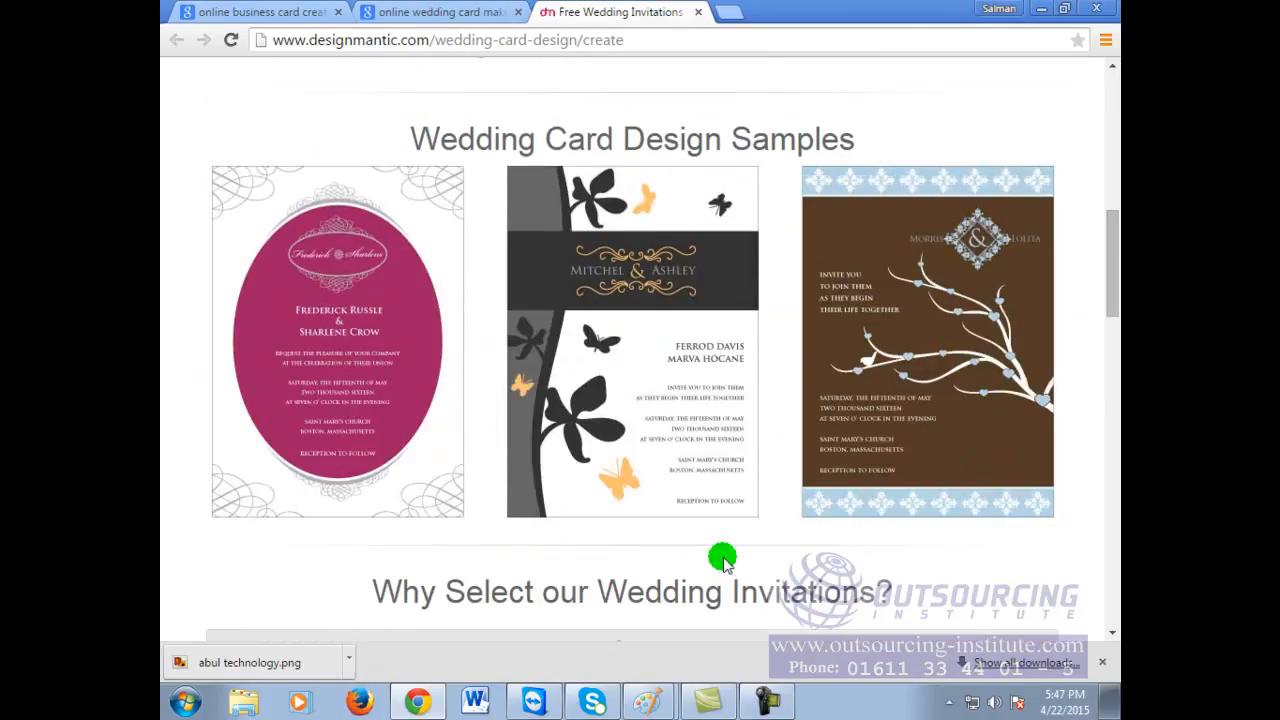
scroll(725, 563, down, 3)
scroll(725, 563, down, 3)
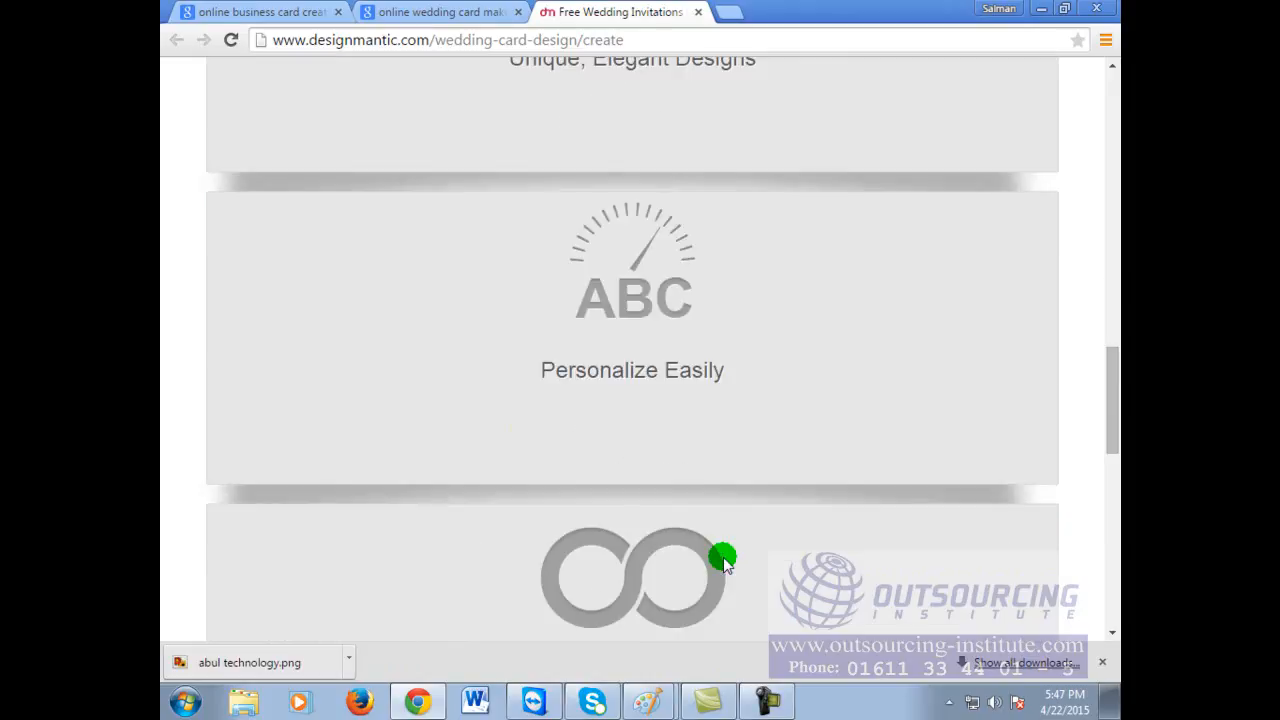
scroll(725, 563, down, 7)
scroll(725, 560, up, 15)
scroll(725, 560, down, 3)
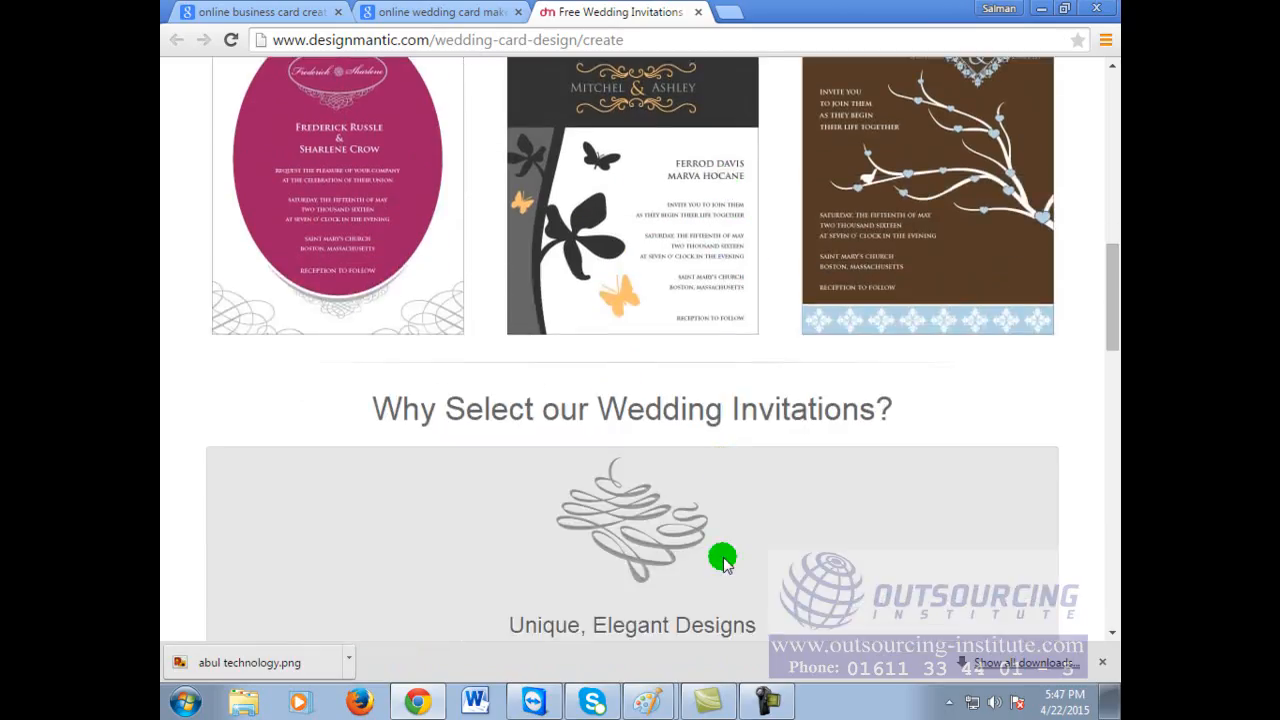
scroll(722, 560, up, 3)
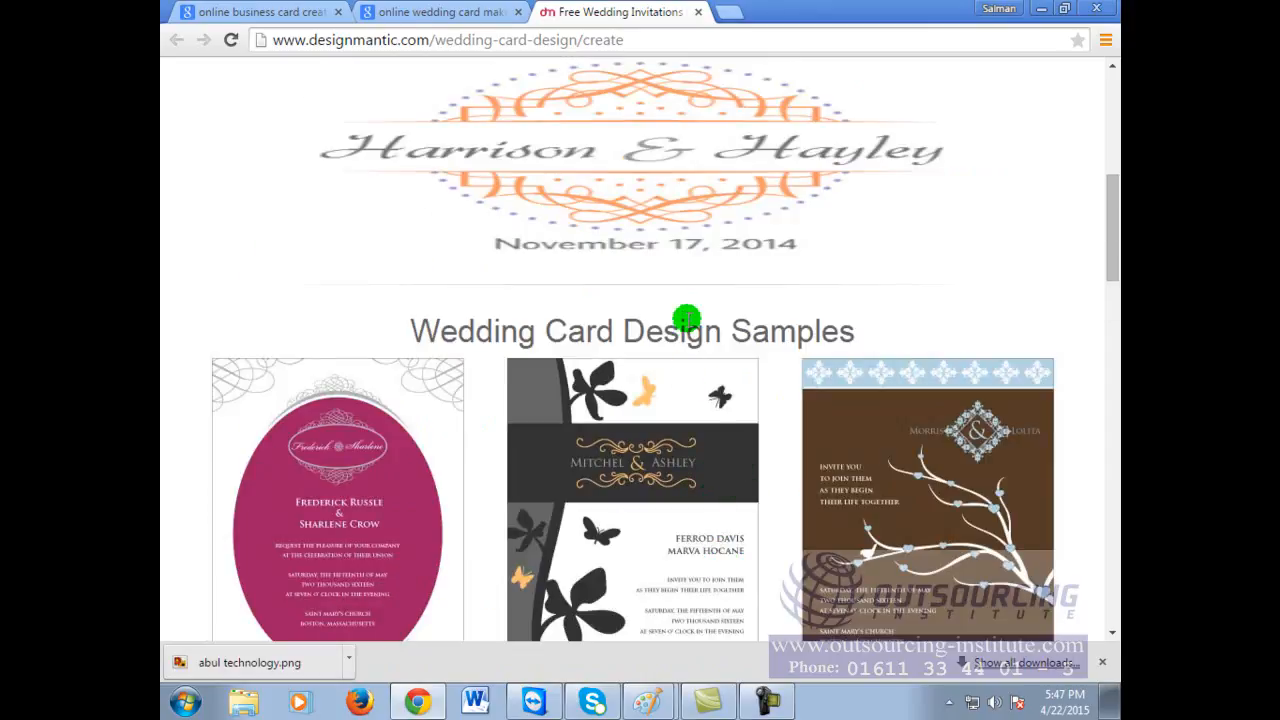
scroll(908, 437, down, 3)
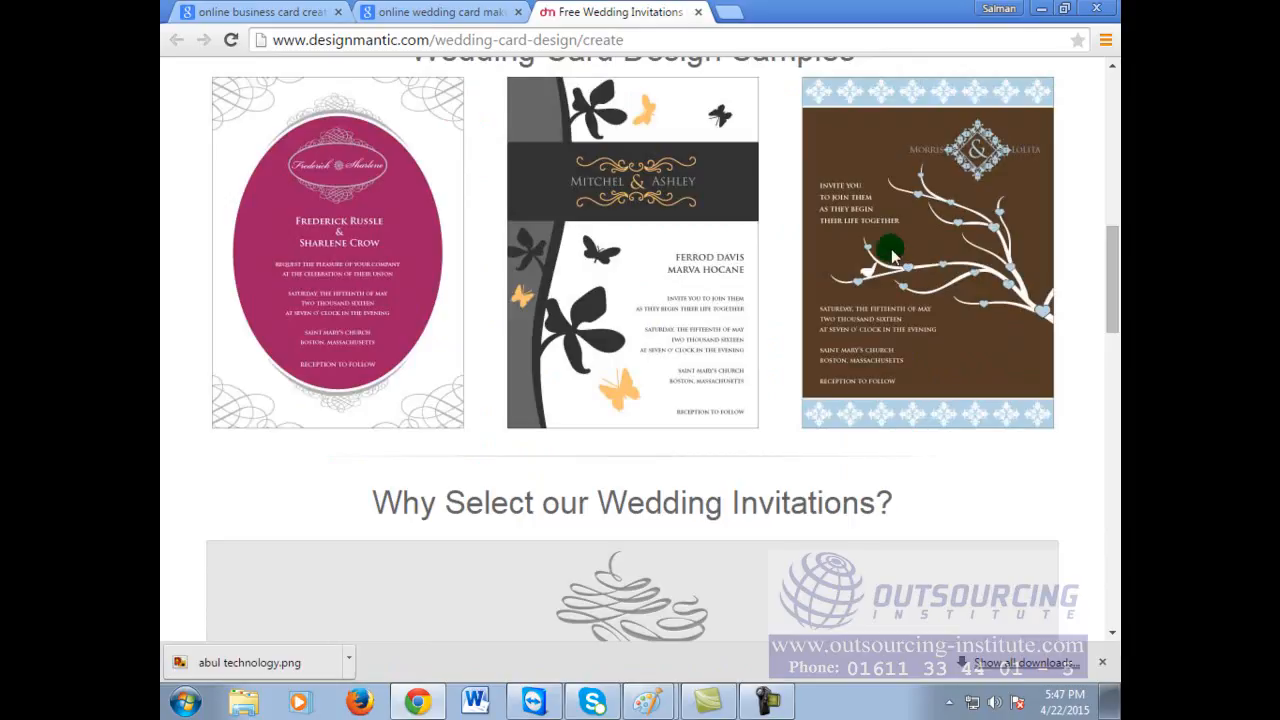
scroll(872, 530, down, 3)
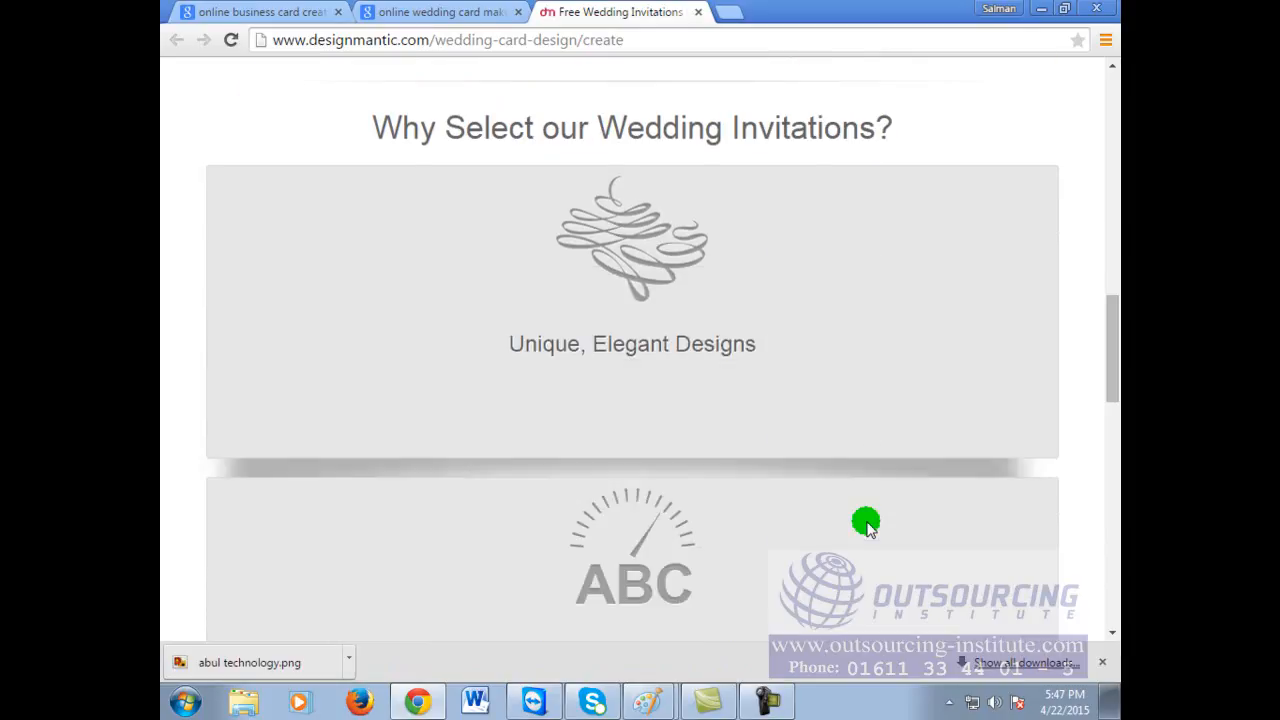
scroll(709, 537, down, 15)
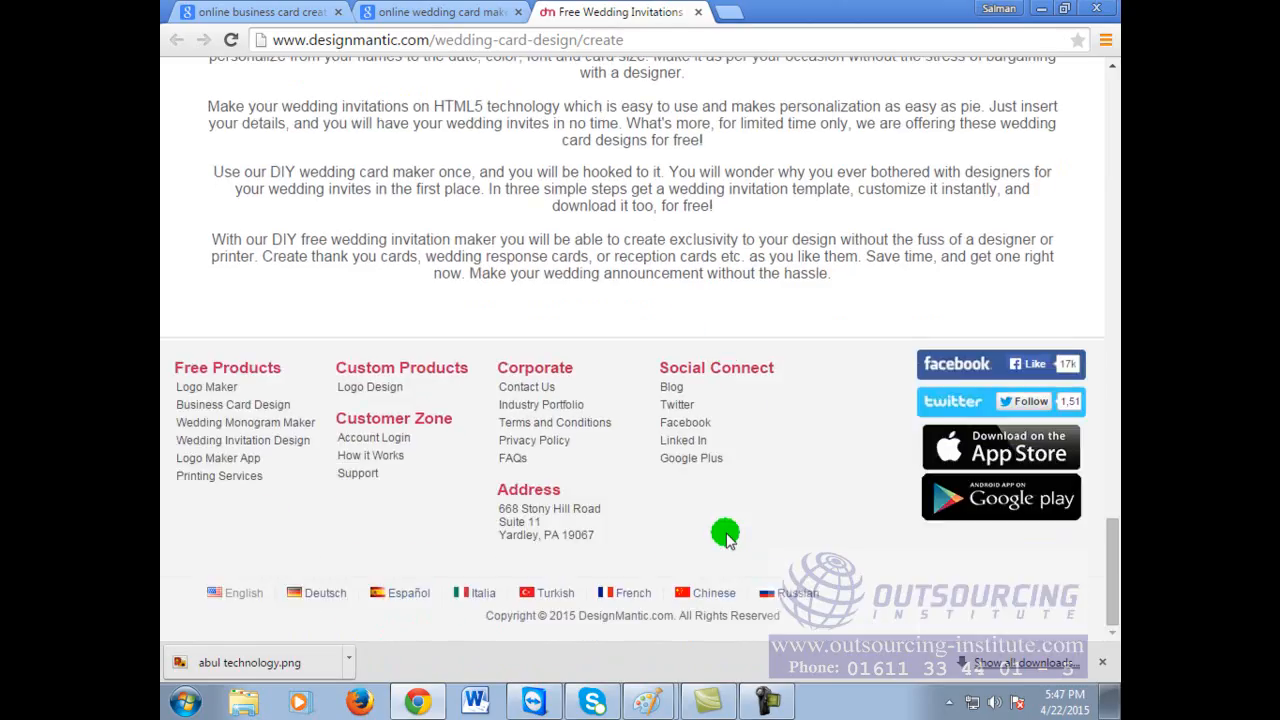
scroll(725, 530, up, 8)
scroll(725, 530, up, 20)
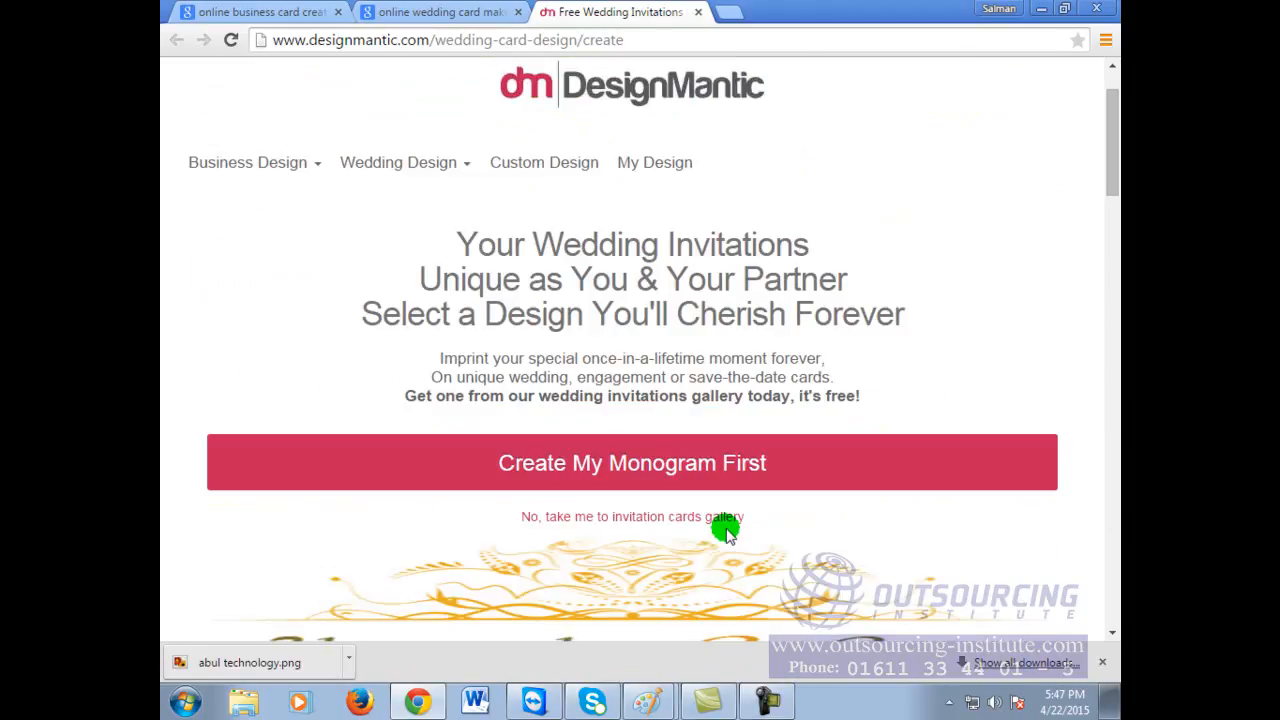
Step: Open Wedding Design > Create Wedding Cards
mouse_move(406, 262)
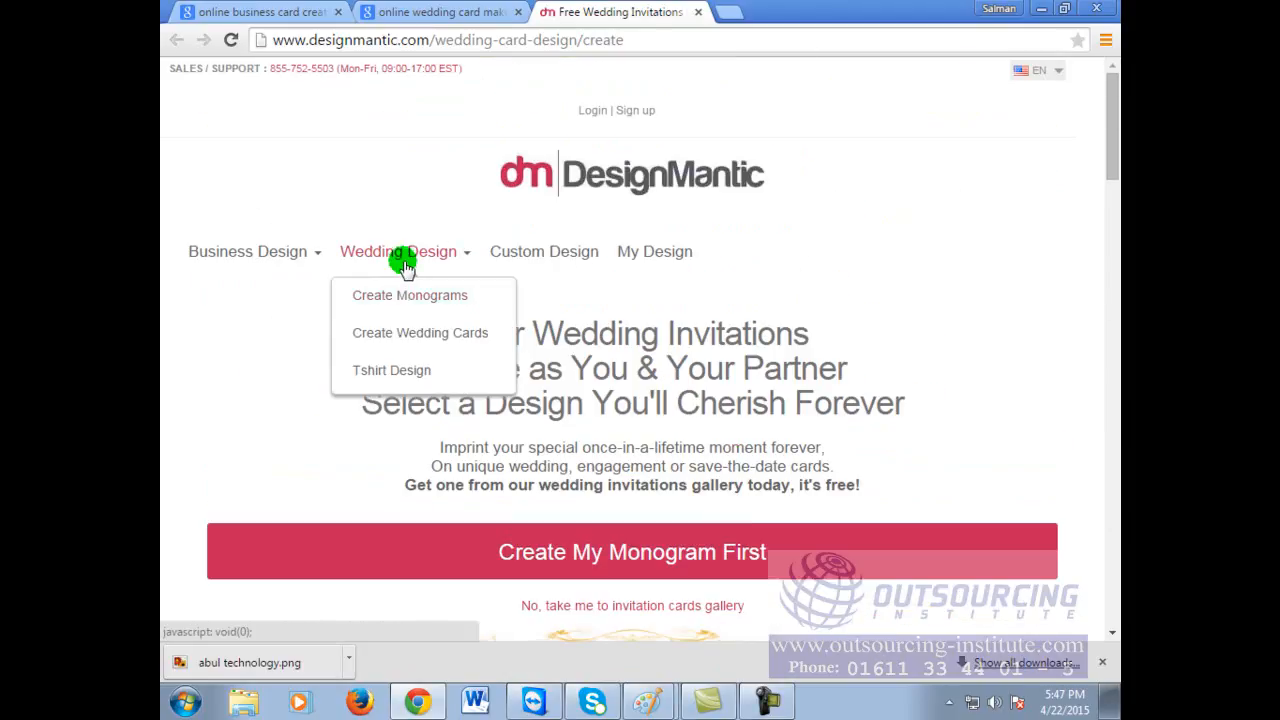
click(455, 340)
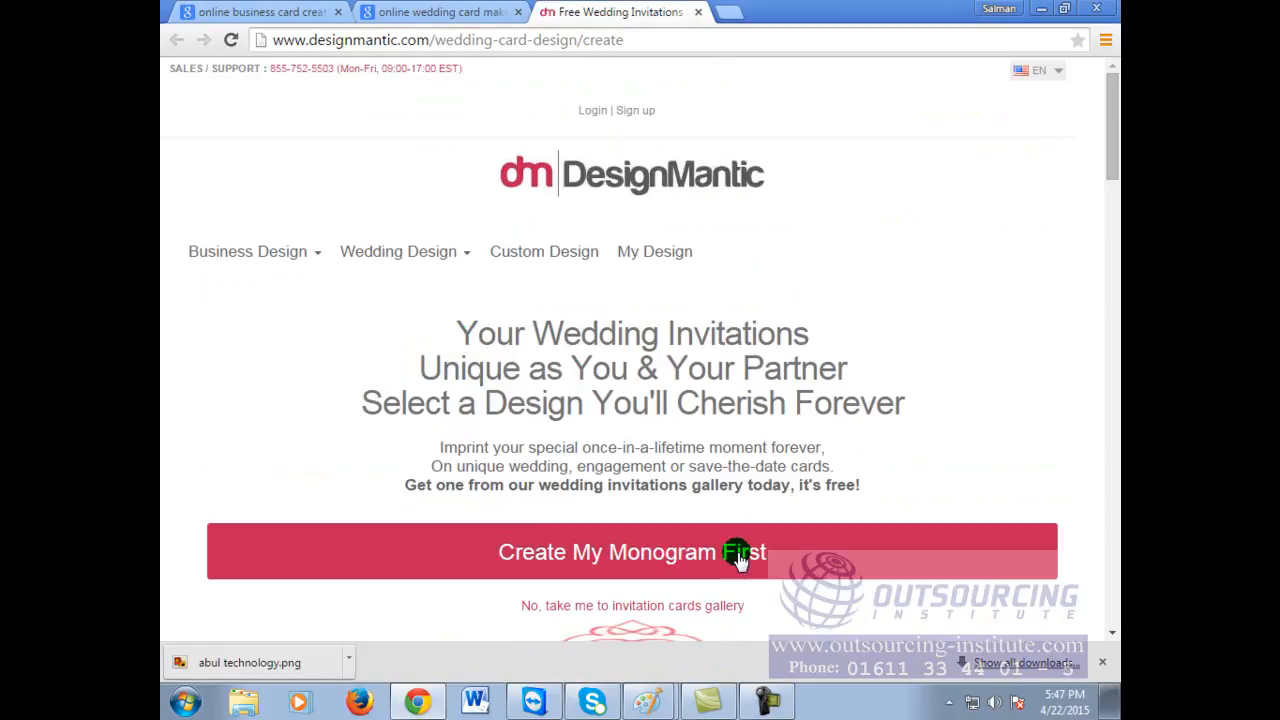
scroll(740, 545, down, 2)
Step: Choose 'Create My Monogram First', look over the monogram samples, and focus the groom name field
click(714, 370)
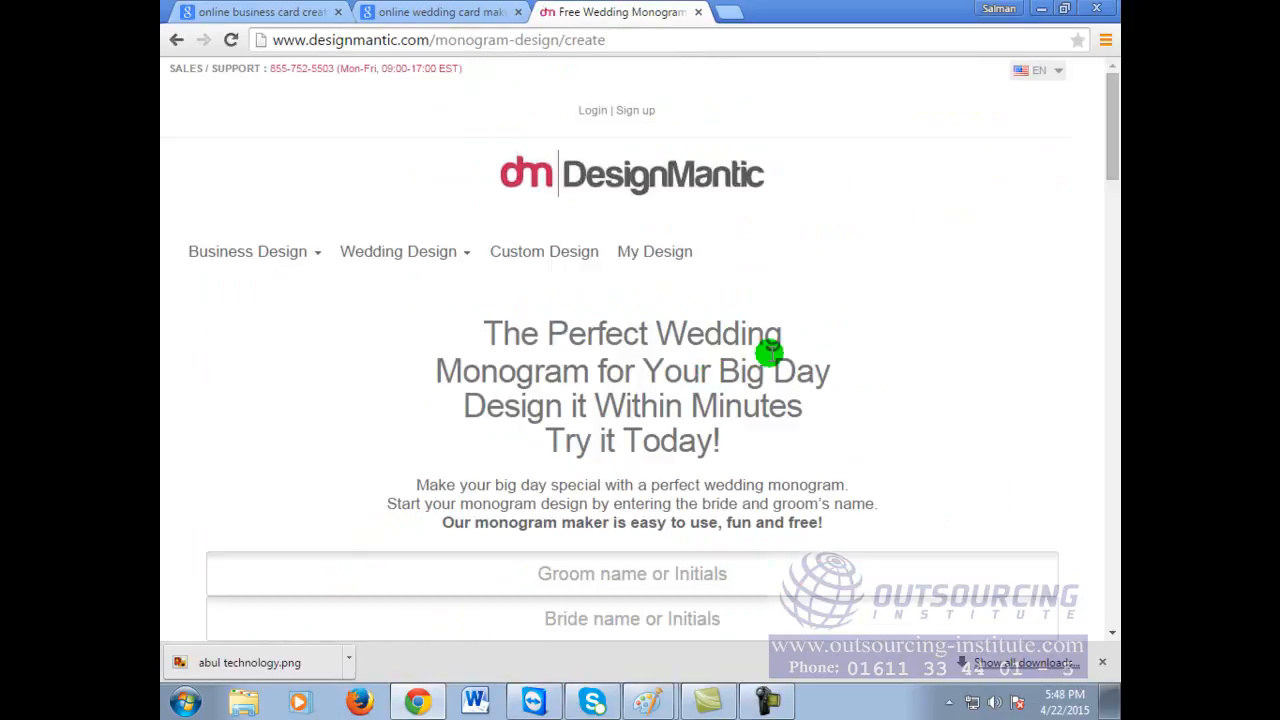
scroll(760, 412, down, 5)
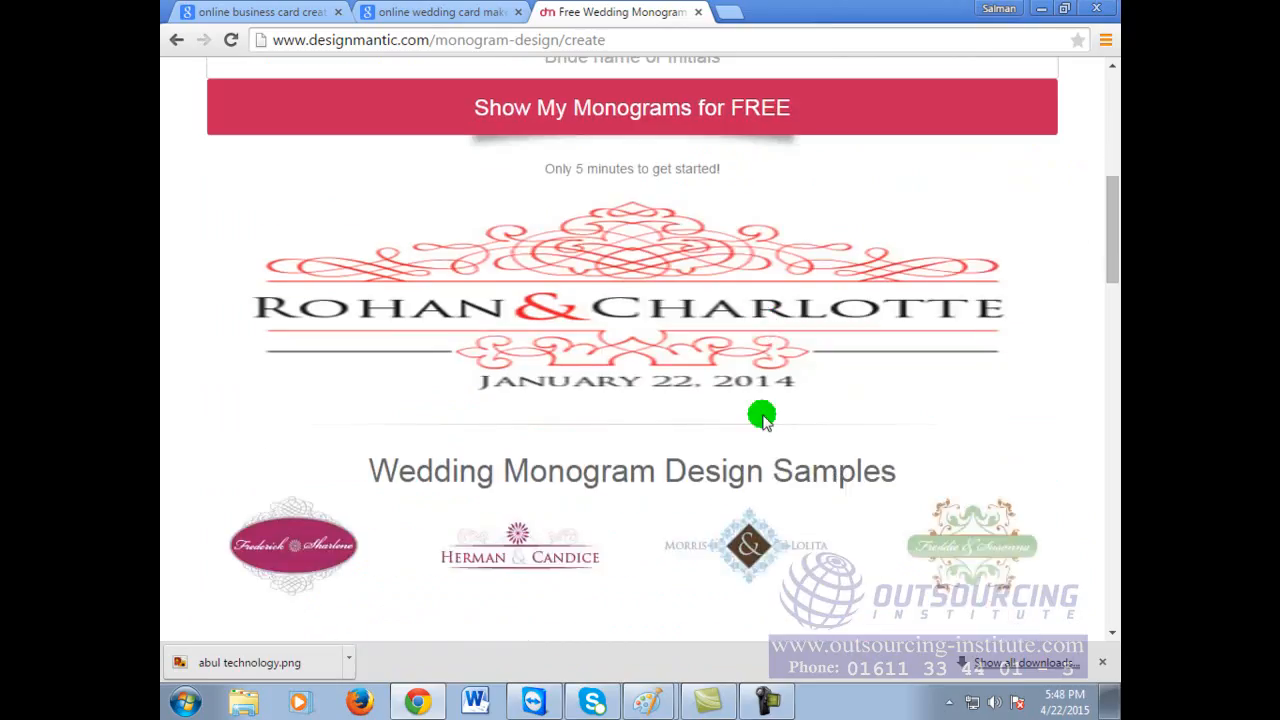
scroll(761, 413, down, 2)
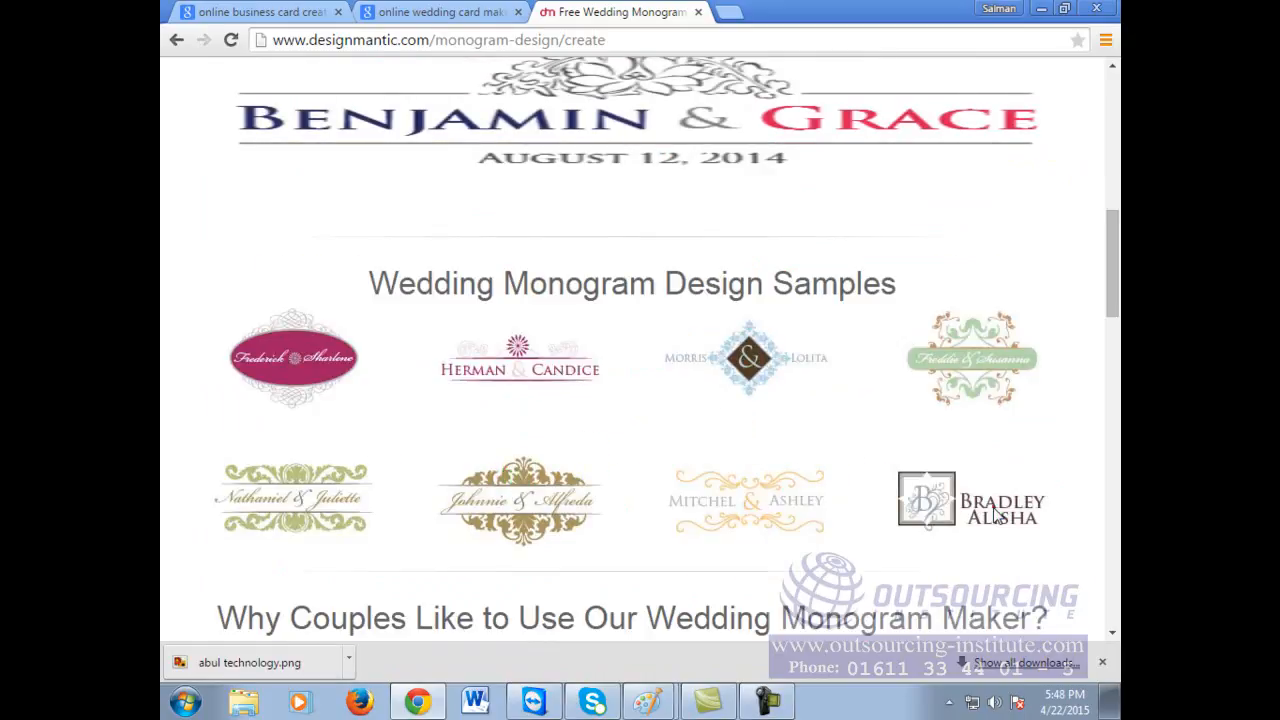
scroll(877, 414, up, 2)
click(500, 553)
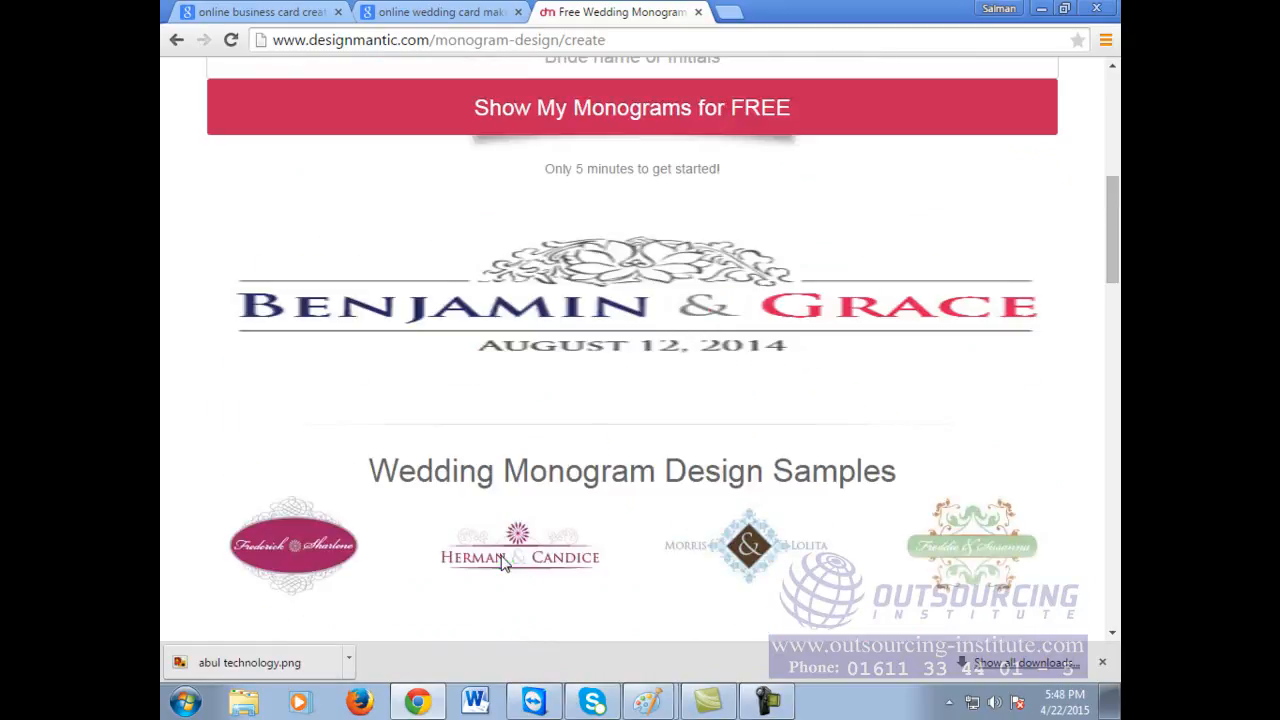
click(655, 475)
scroll(657, 478, down, 5)
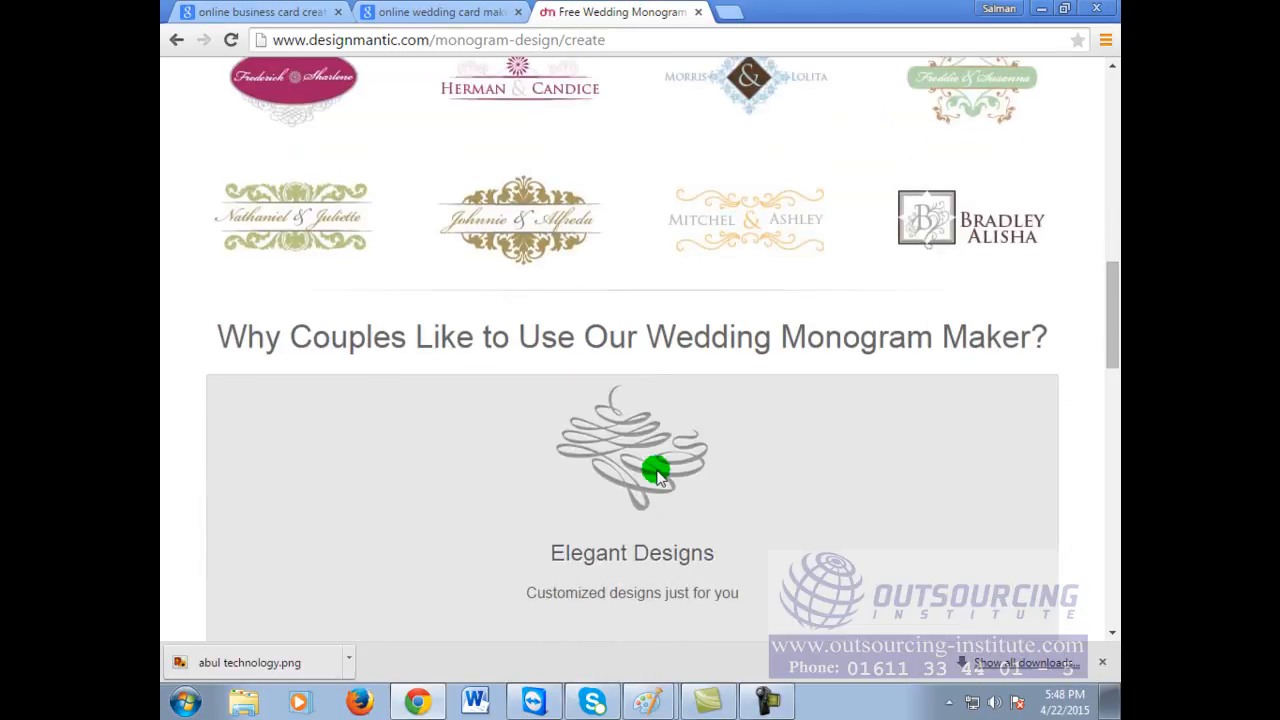
scroll(655, 475, up, 5)
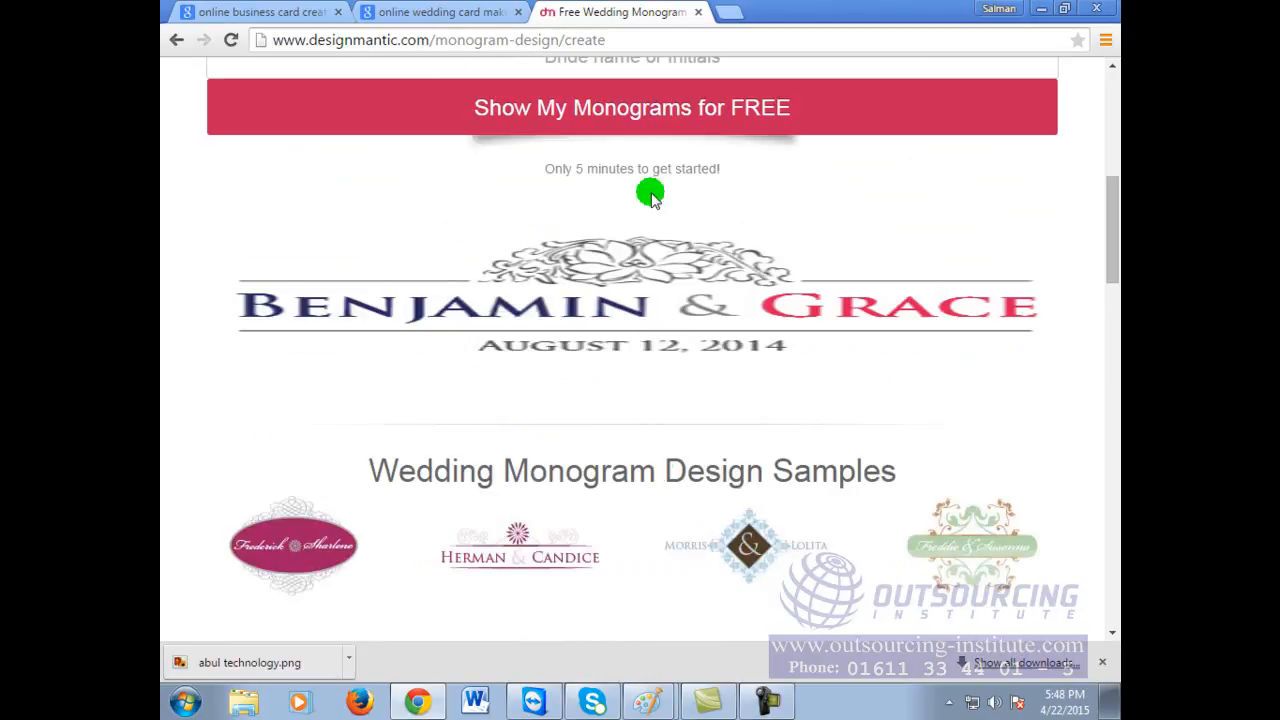
scroll(646, 455, up, 5)
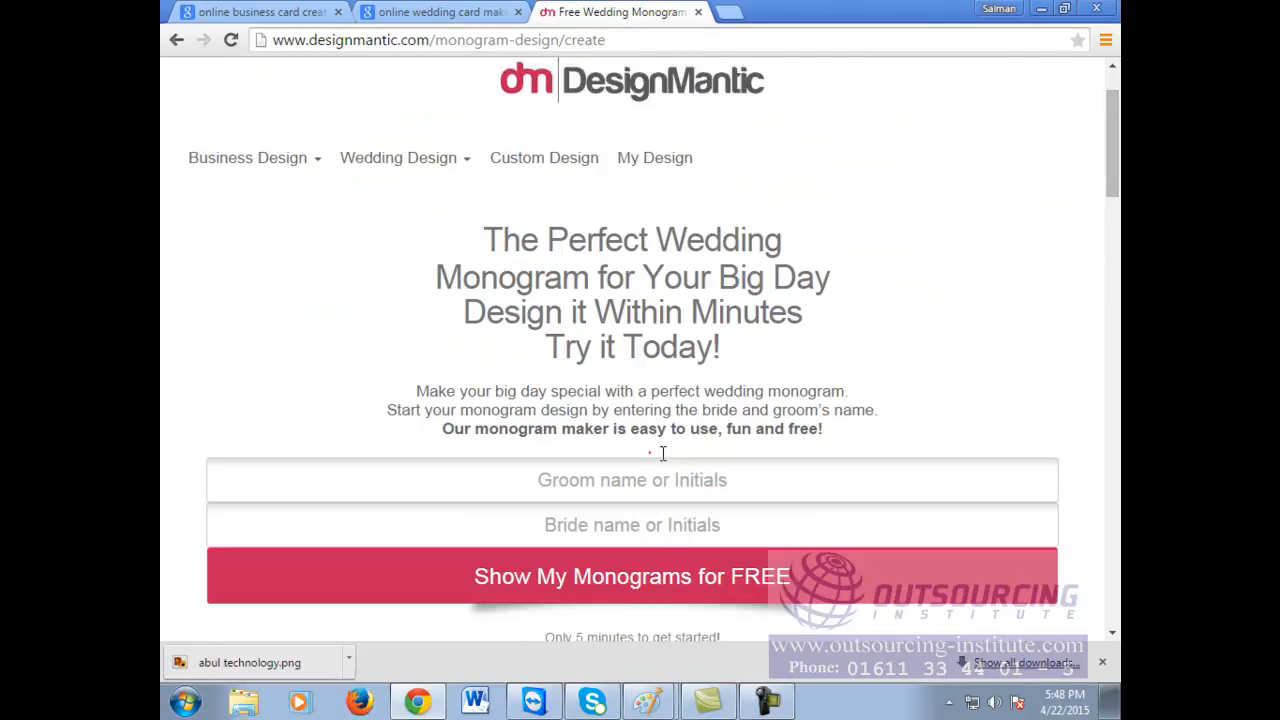
click(639, 487)
click(807, 368)
Step: Enter the groom's full name, fixing a typo in the surname, then the bride's full name
click(795, 478)
click(790, 518)
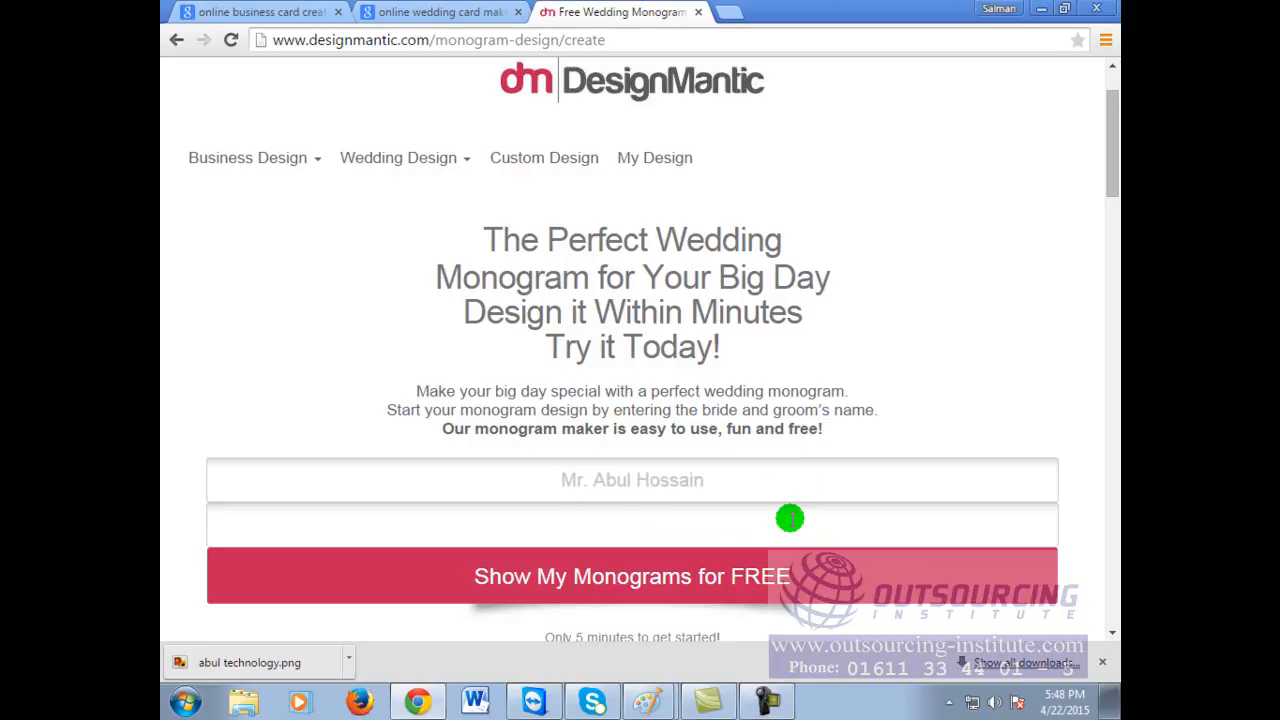
text(Mr. A)
text(b)
text(gum)
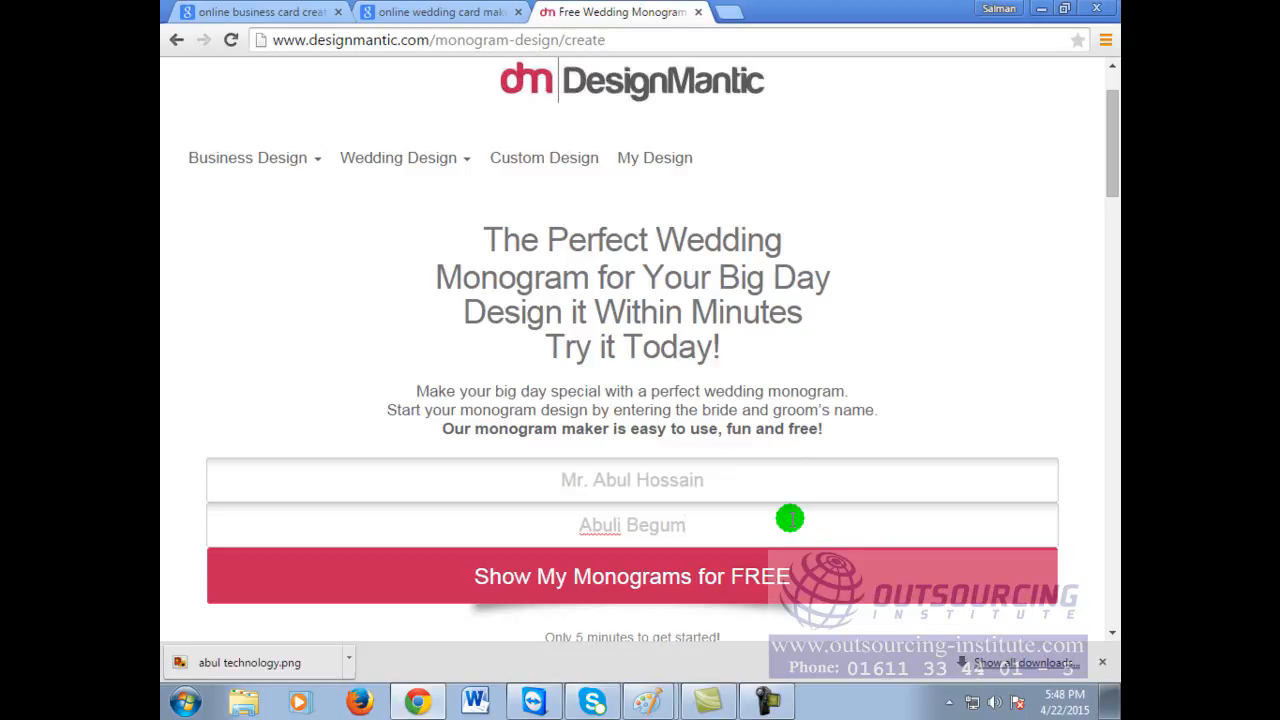
scroll(829, 514, down, 1)
Step: Generate the monogram gallery from both names, review it, and return to the name form
click(745, 495)
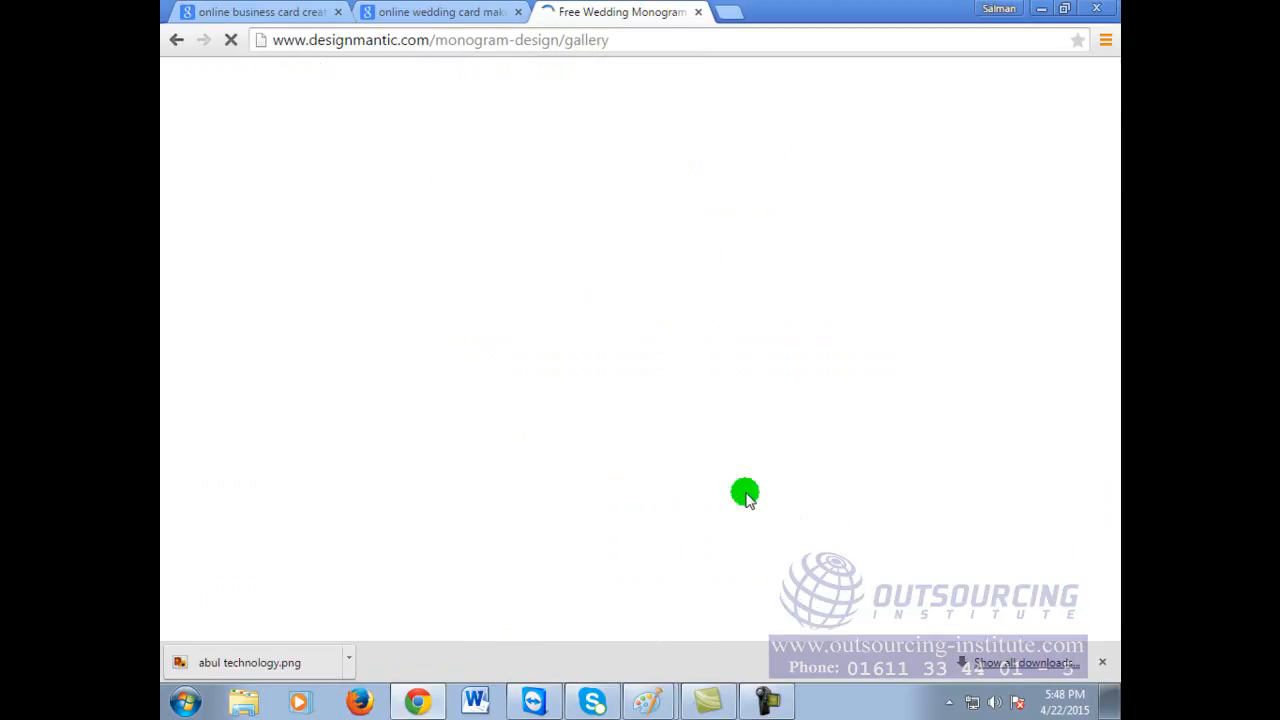
scroll(671, 450, down, 5)
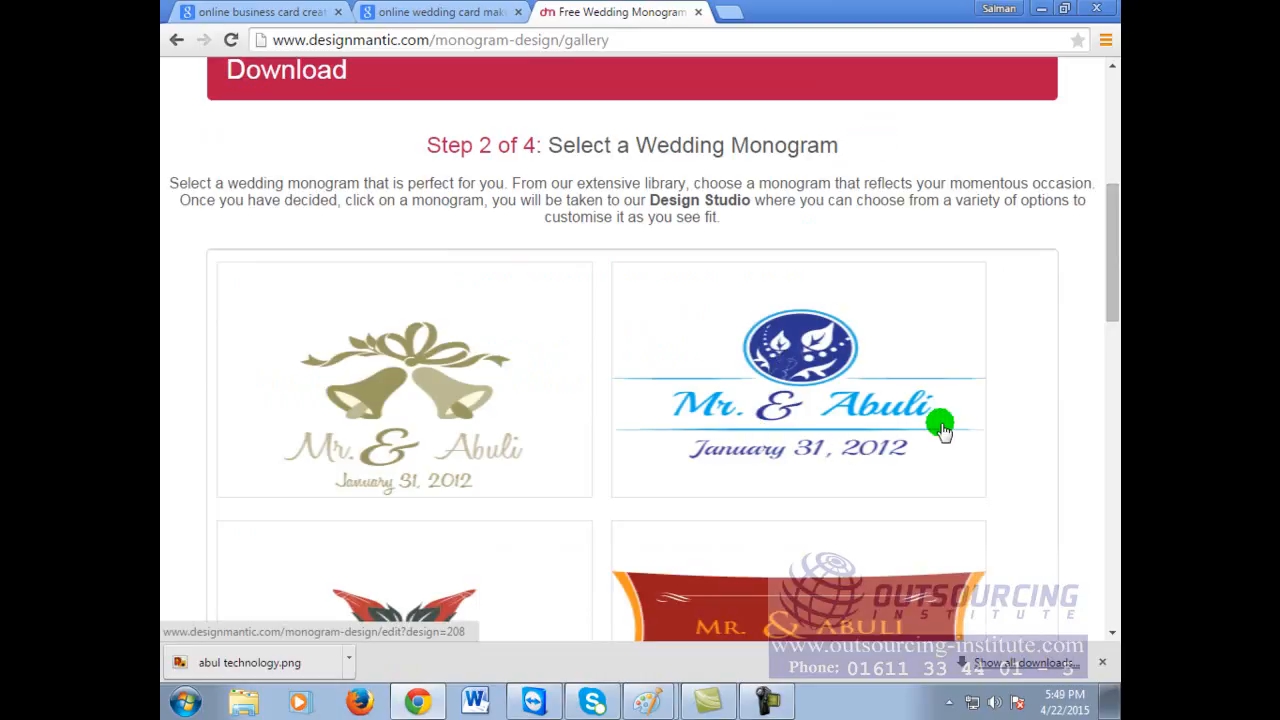
scroll(677, 371, up, 3)
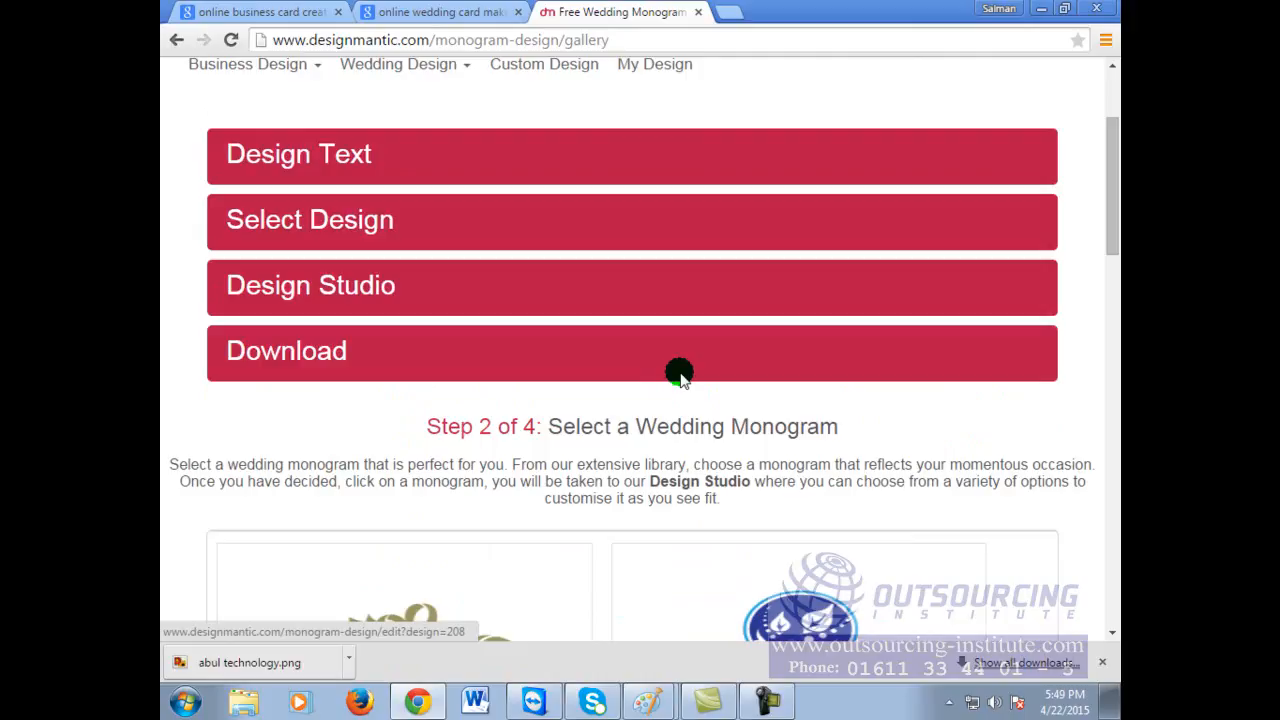
click(175, 42)
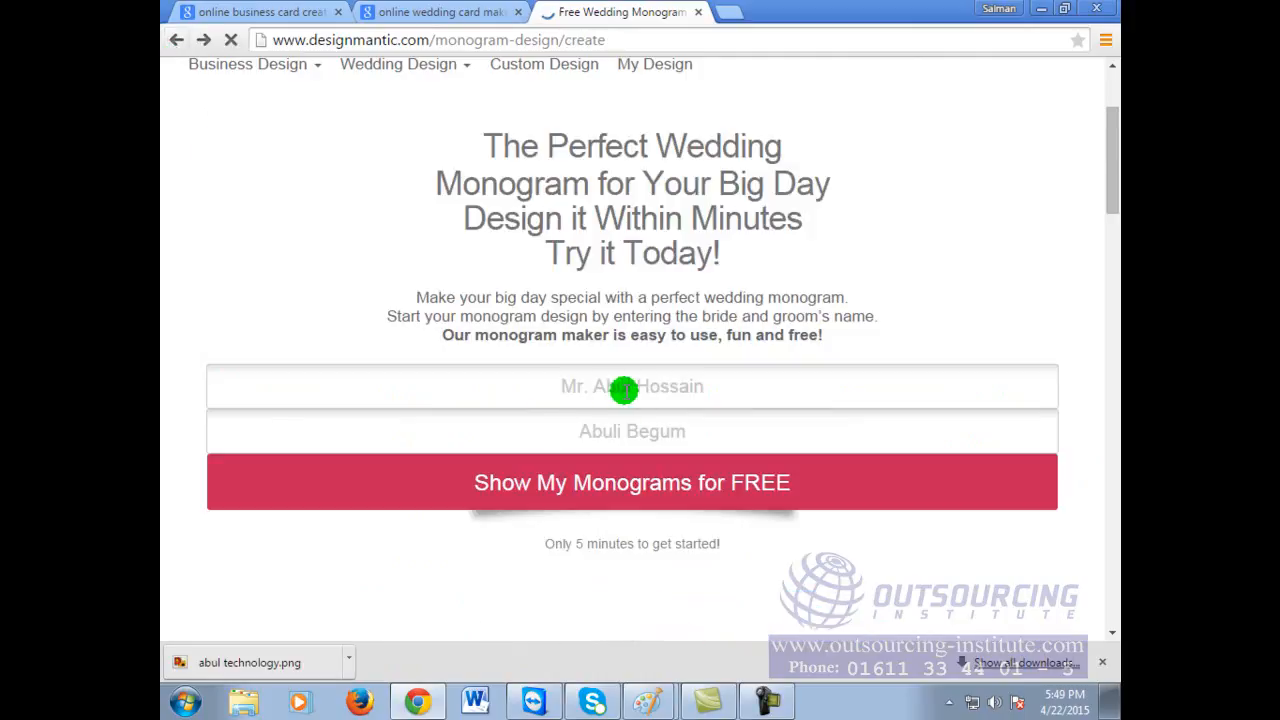
Step: Remove the 'Mr.' title from the groom's name, regenerate the monograms, then go back
drag(588, 388, 491, 386)
key(BackSpace)
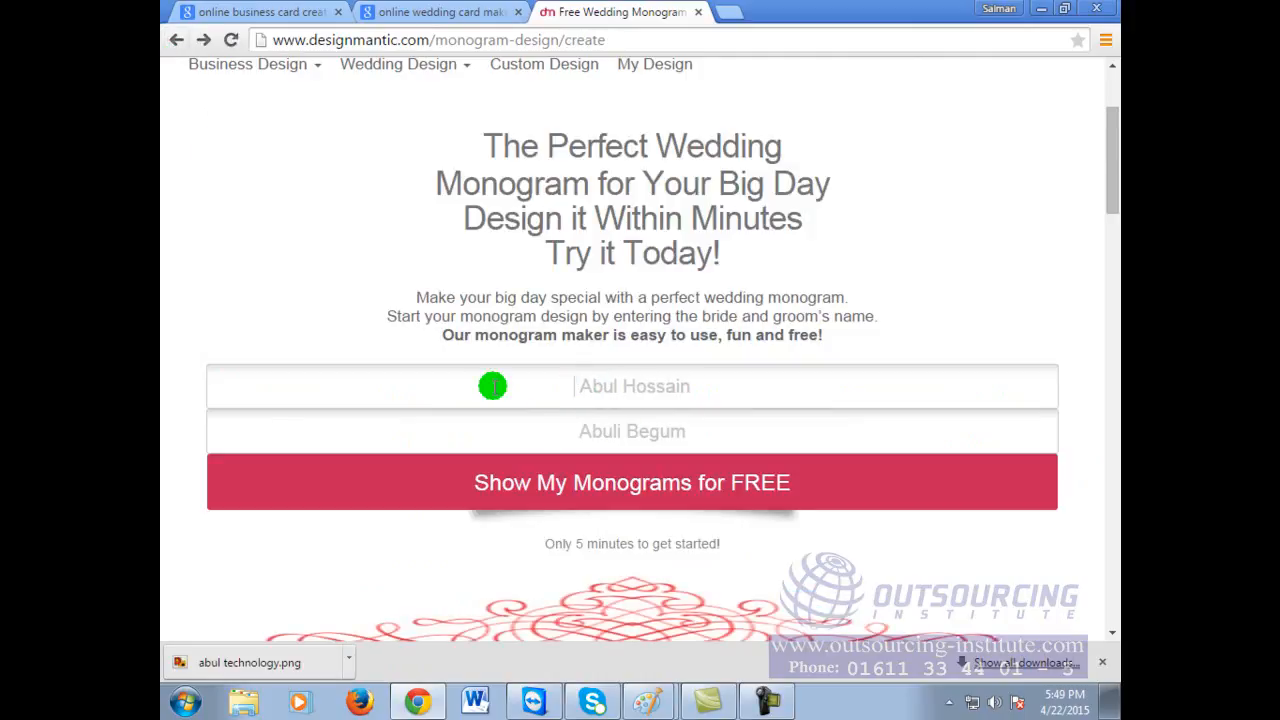
click(639, 484)
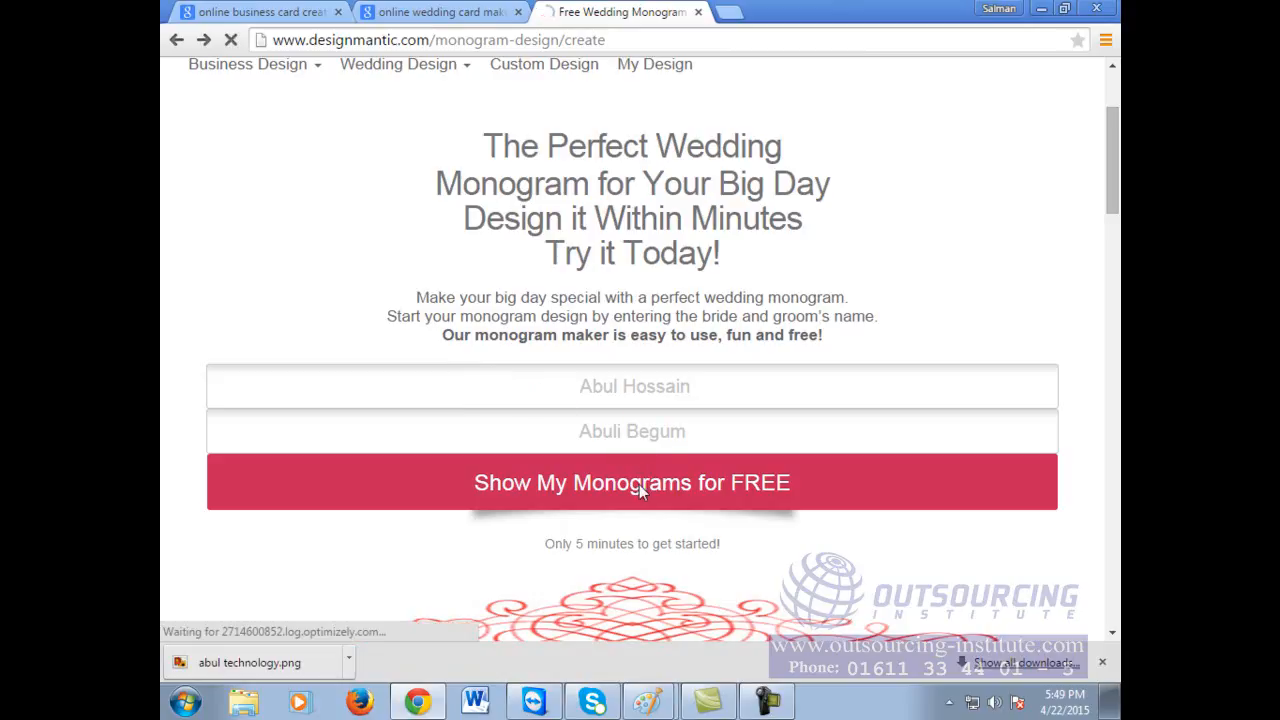
scroll(680, 540, down, 5)
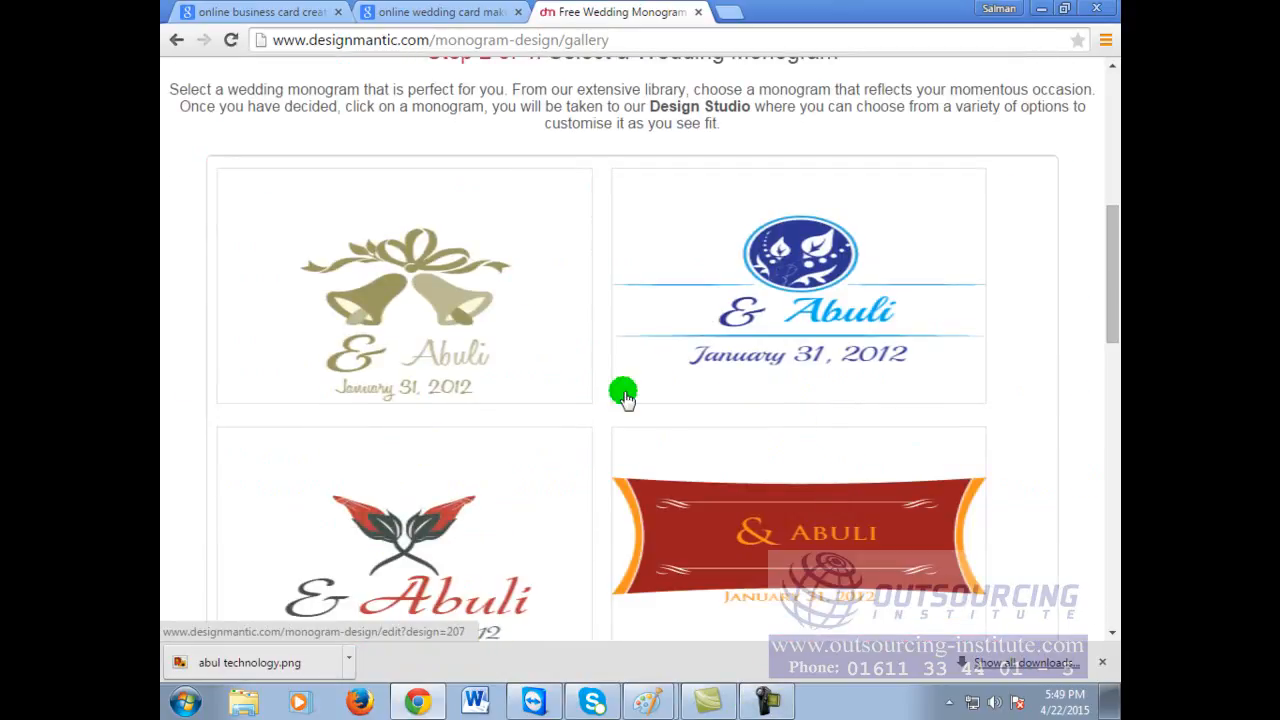
scroll(480, 420, down, 2)
scroll(490, 434, down, 2)
scroll(497, 437, up, 8)
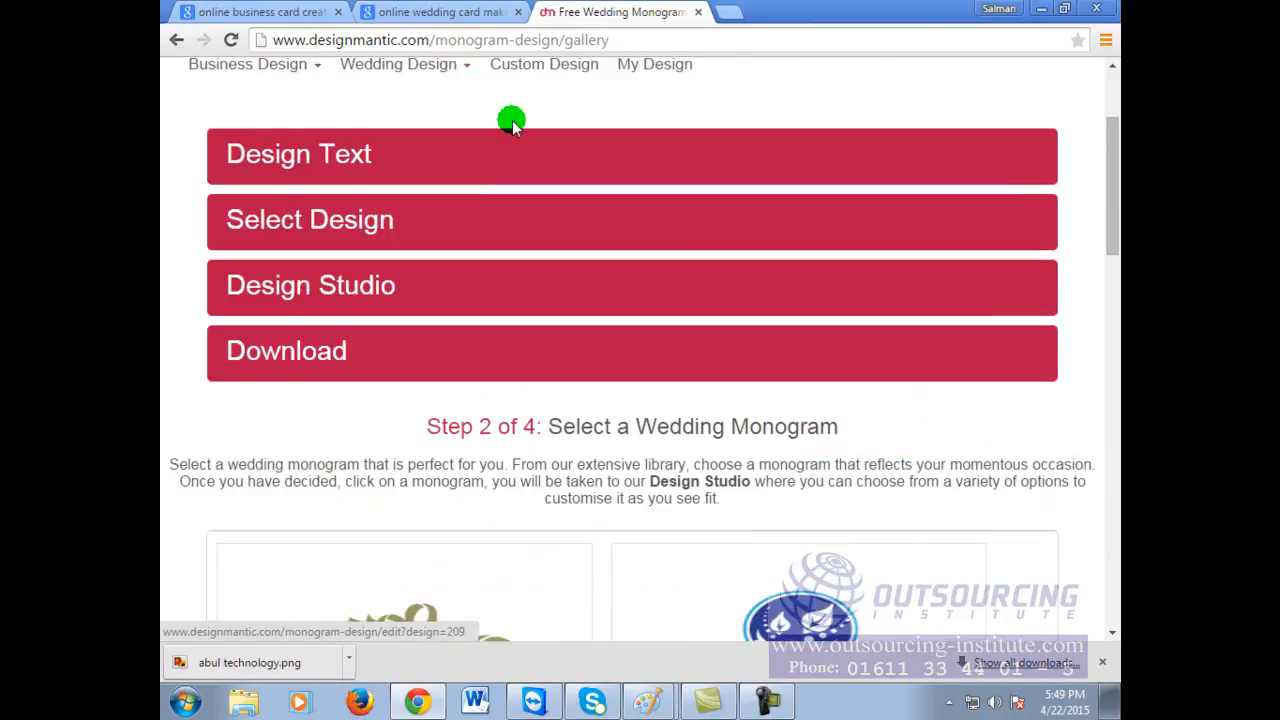
click(176, 40)
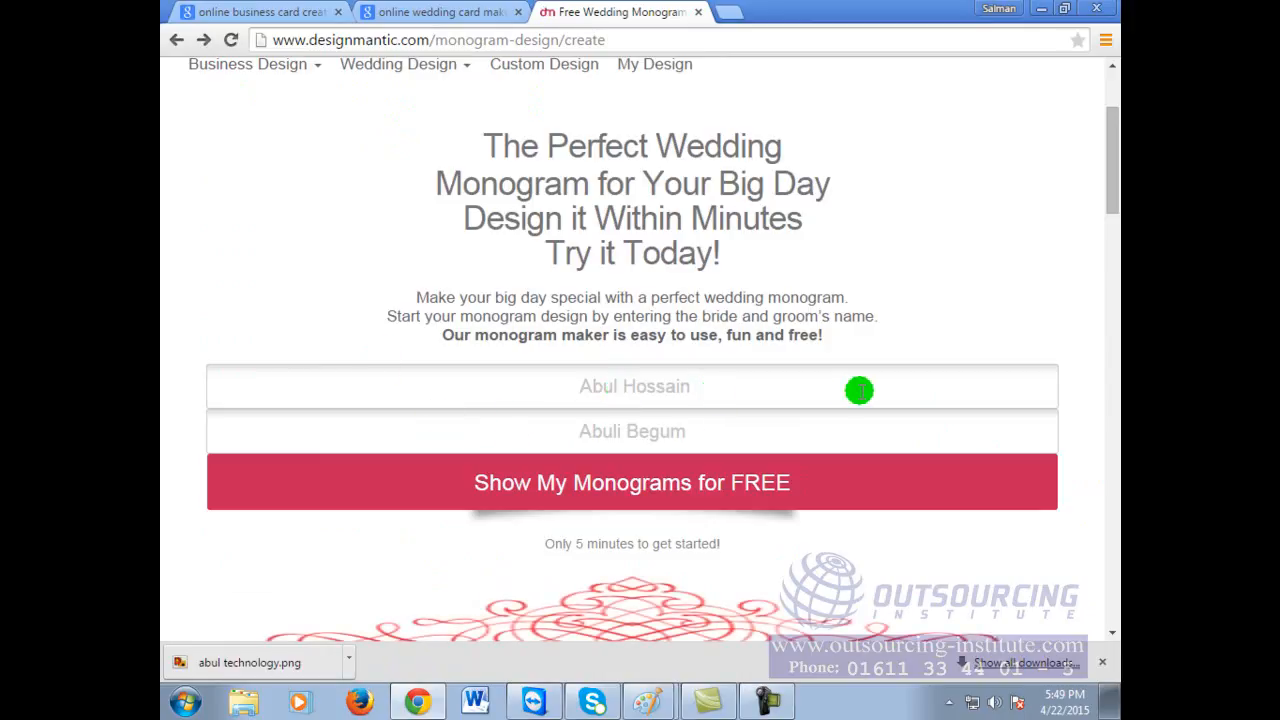
Step: Replace both name fields with the groom's and bride's short first names
drag(817, 386, 280, 383)
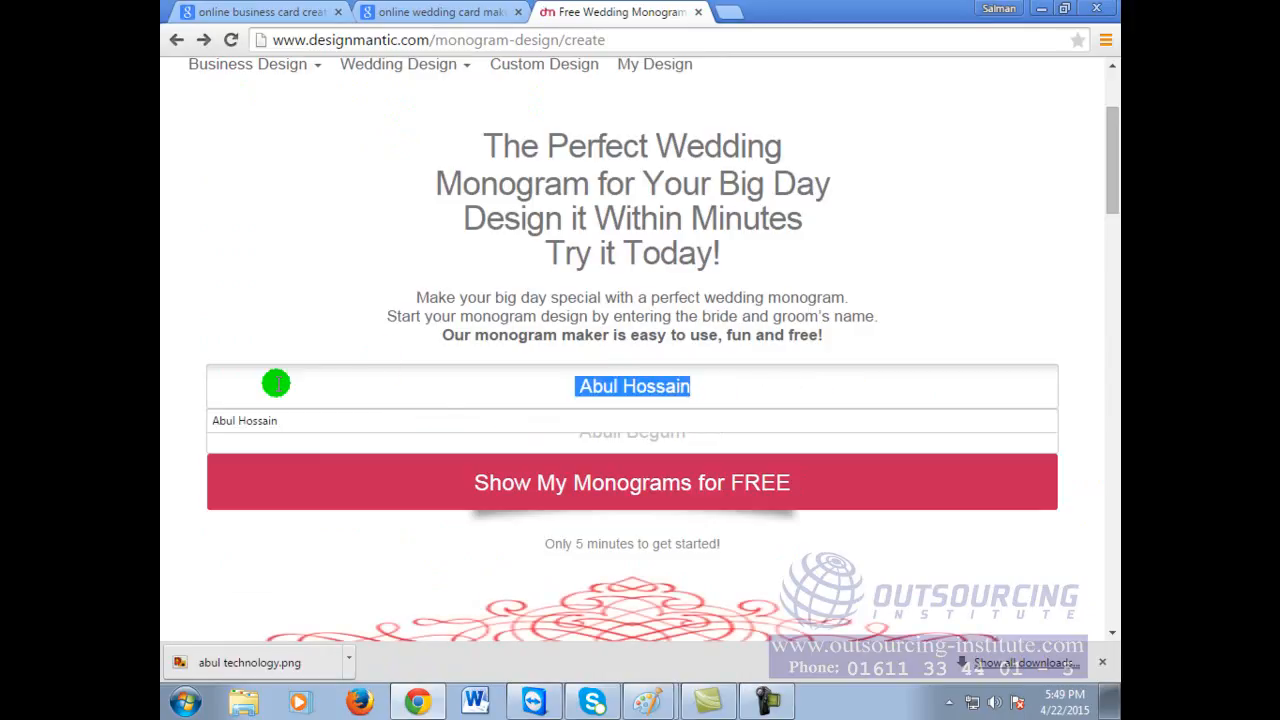
text(Abul)
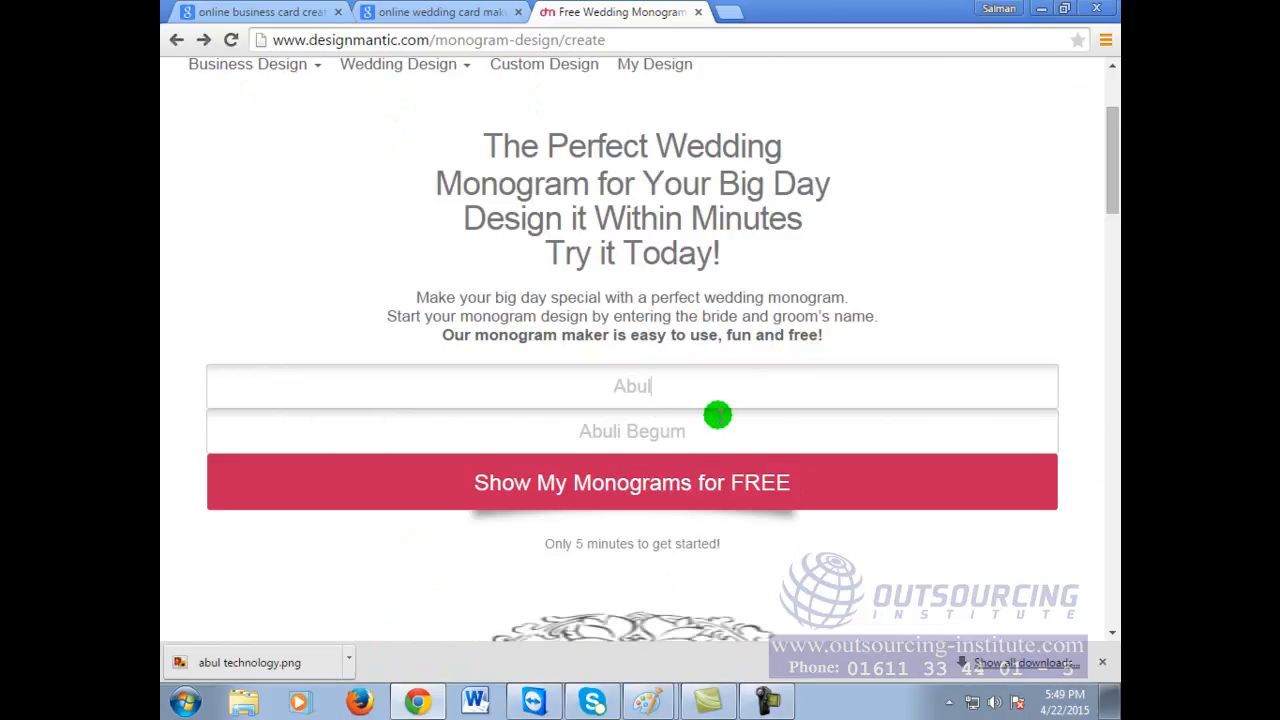
drag(718, 430, 667, 432)
text(A)
key(BackSpace)
text(Bulbuli)
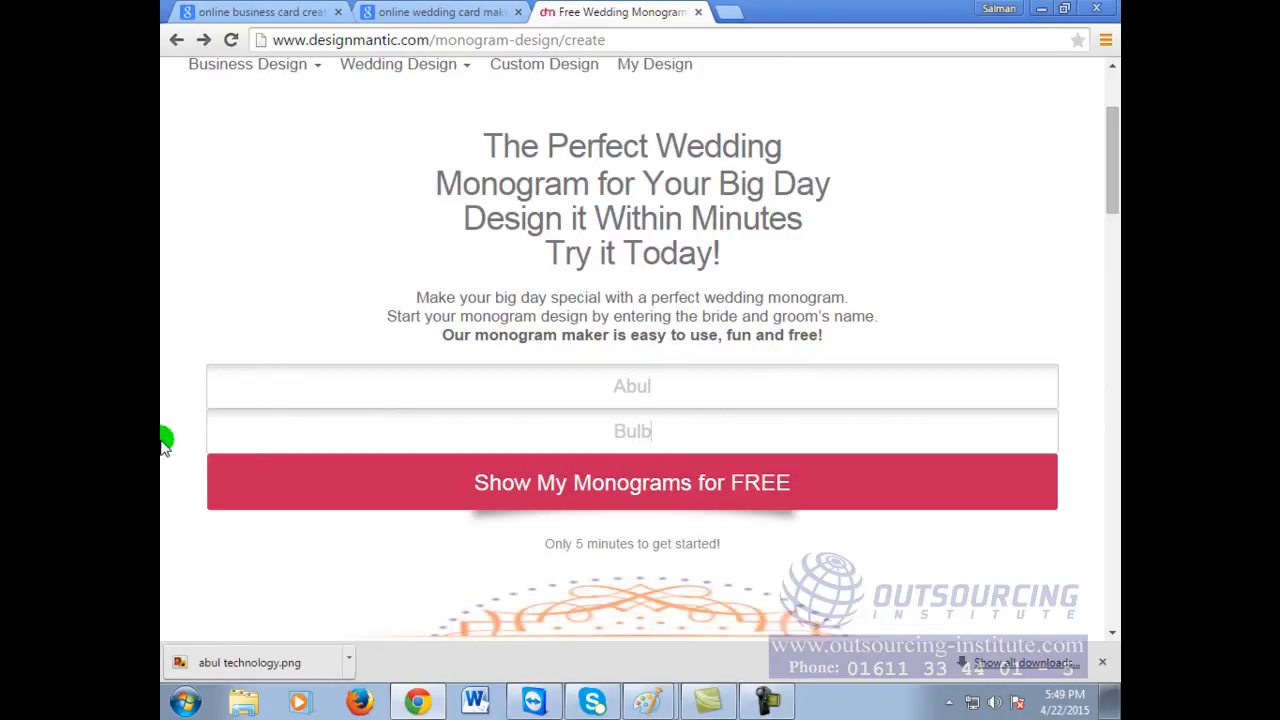
Step: Show monograms for the short names and open the red-and-black leaf design
click(735, 490)
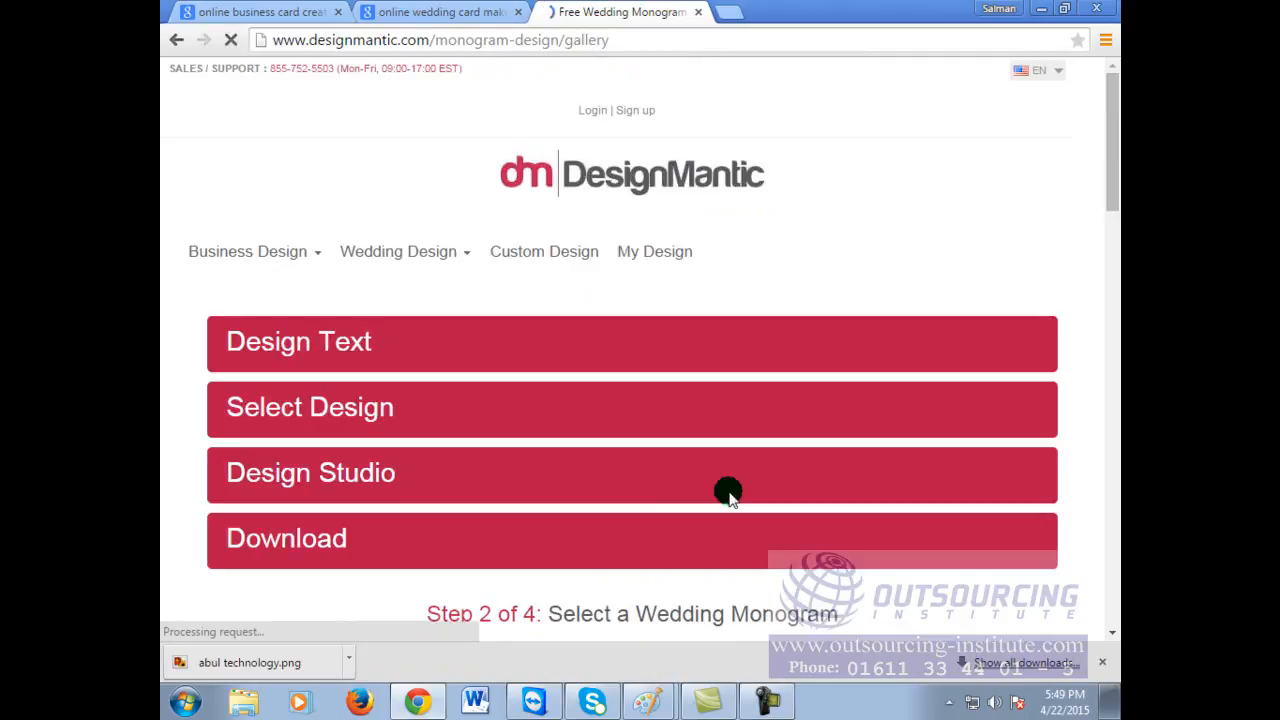
scroll(748, 494, down, 3)
scroll(748, 494, down, 2)
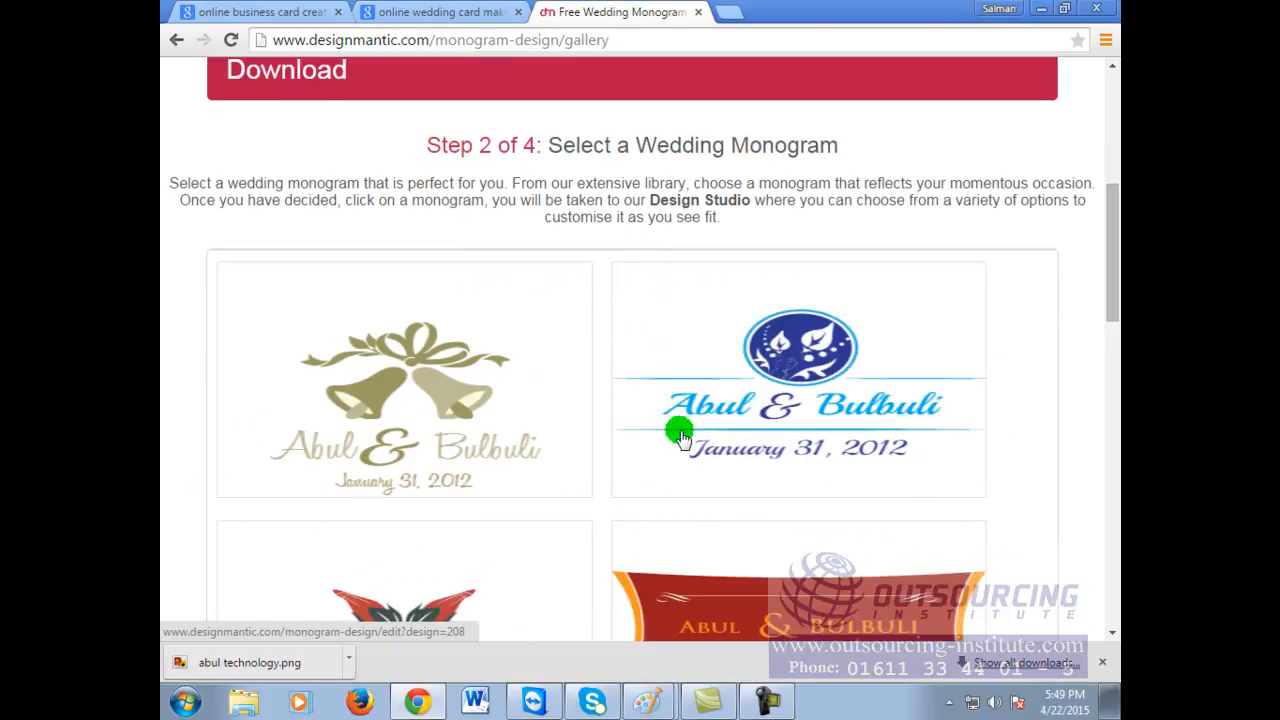
scroll(760, 463, down, 2)
scroll(603, 466, down, 1)
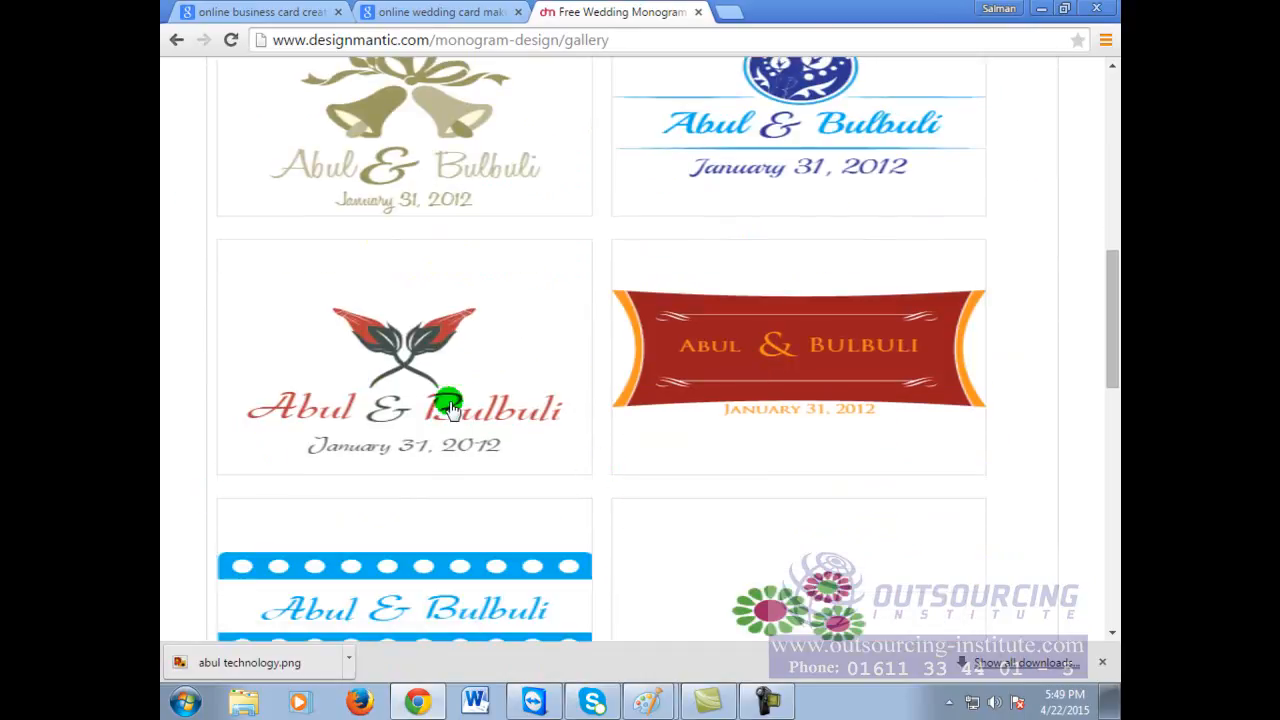
scroll(465, 408, down, 1)
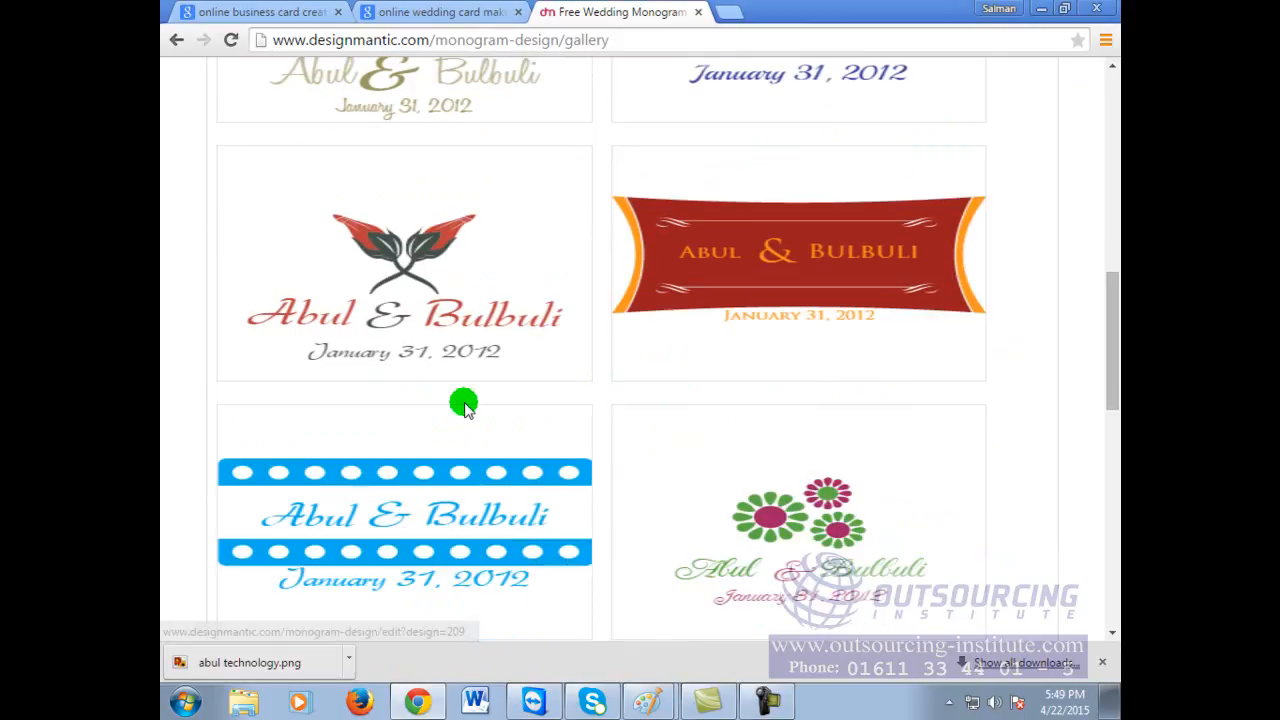
click(466, 281)
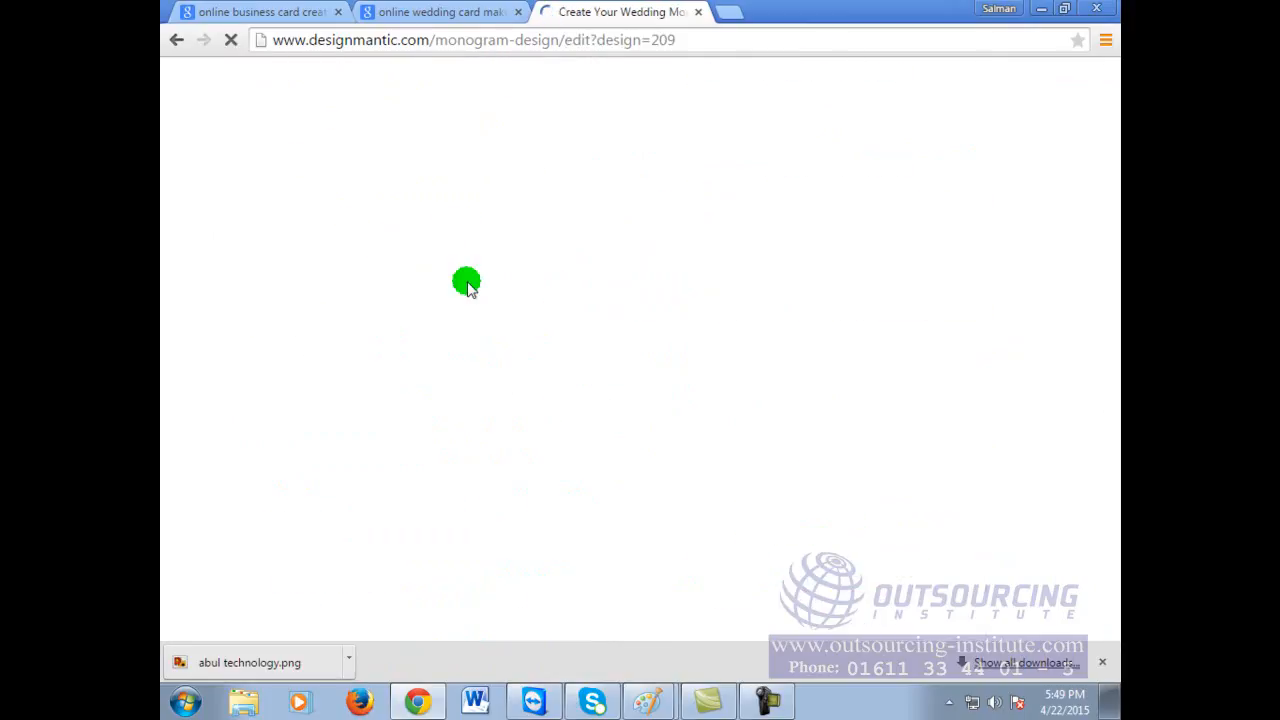
Step: Download the red-and-black leaf monogram showing the first names and January 31, 2012
scroll(706, 417, down, 6)
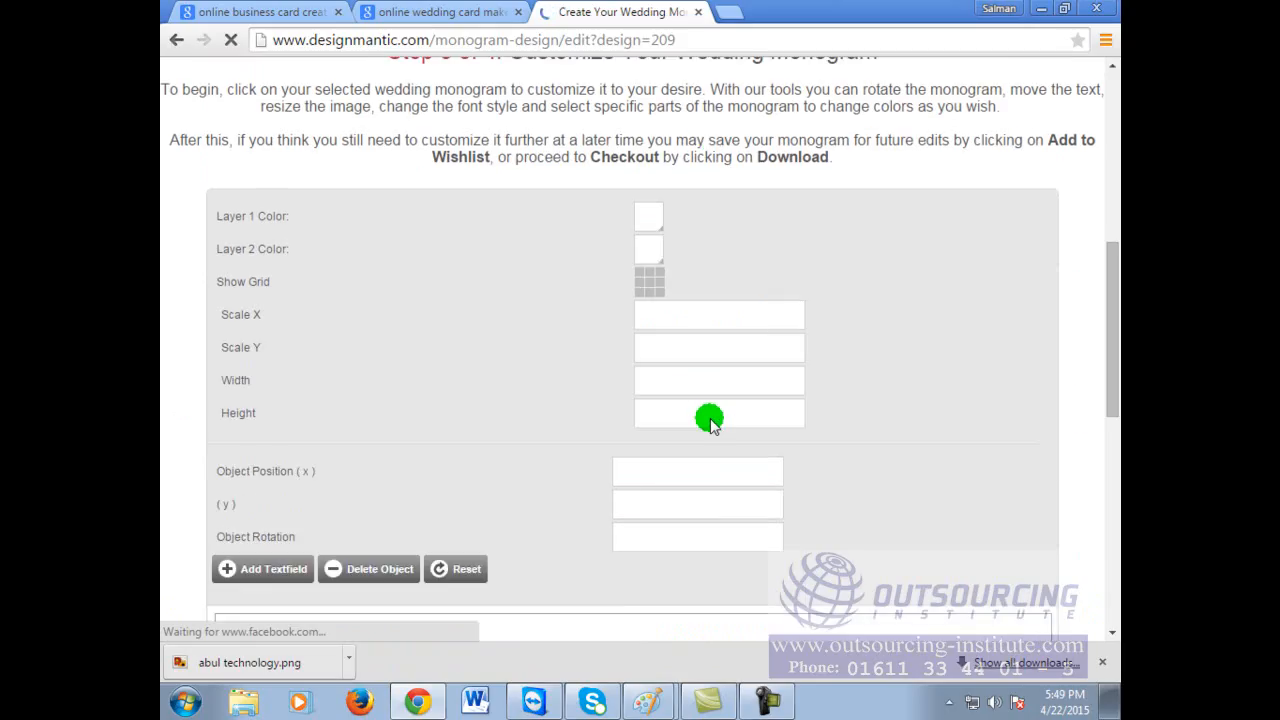
scroll(709, 418, up, 3)
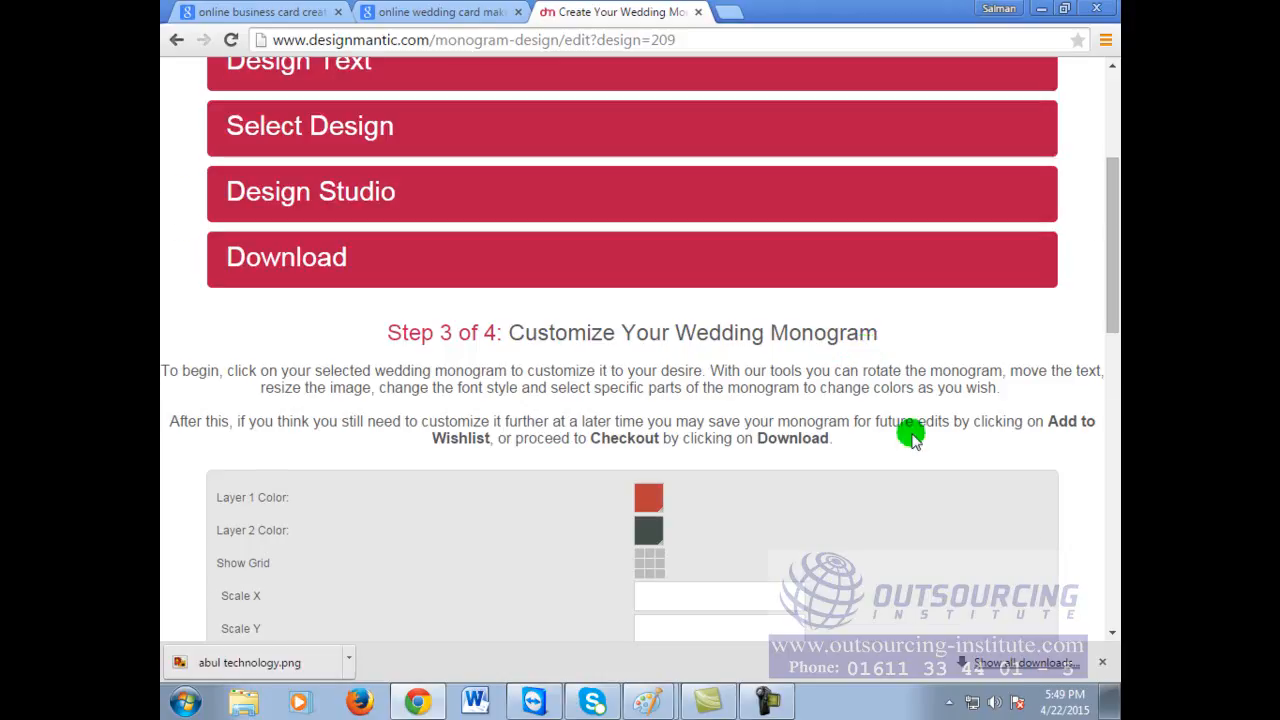
scroll(909, 414, down, 5)
scroll(690, 385, down, 1)
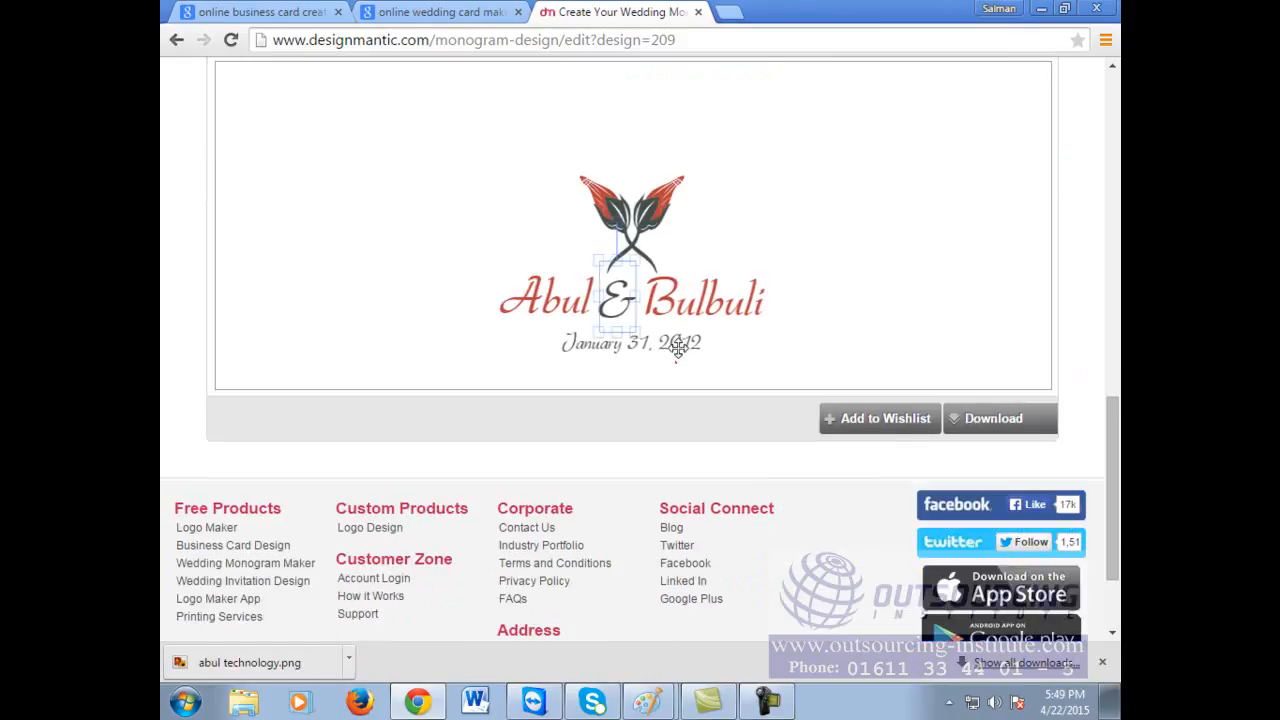
click(1038, 427)
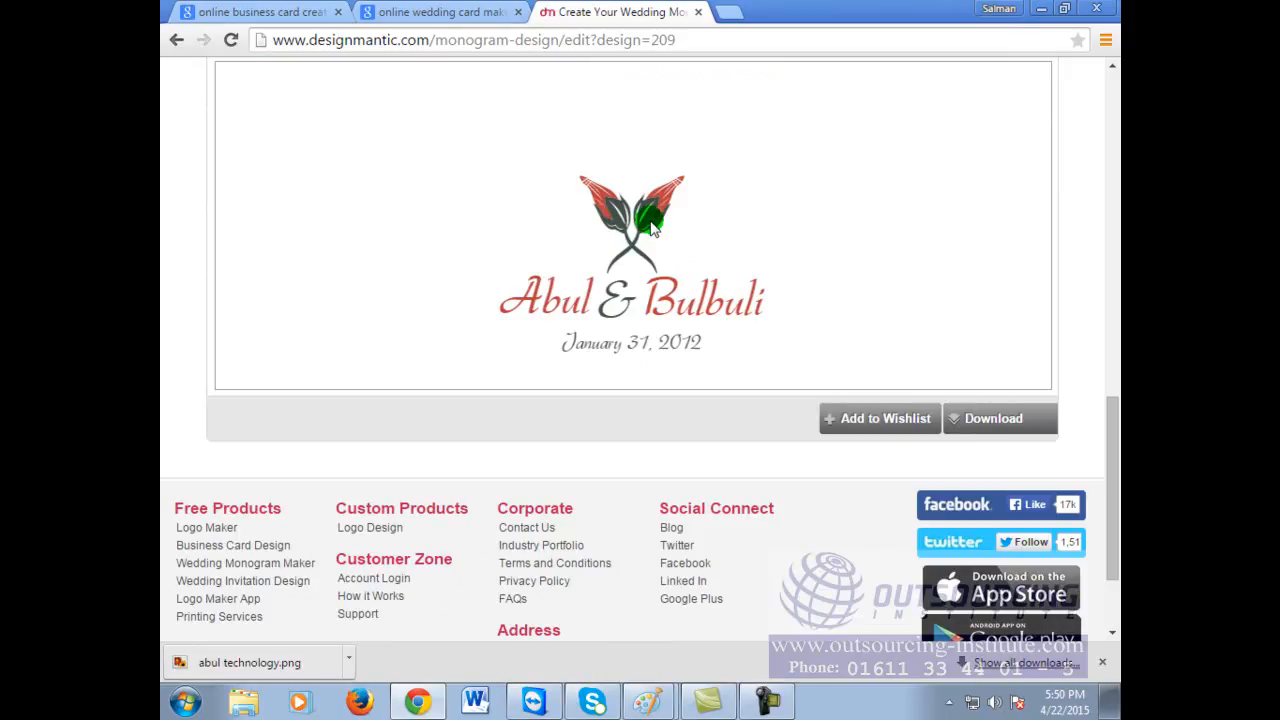
Step: Open the first red scrollwork monogram from page 2 of the monogram gallery
click(173, 38)
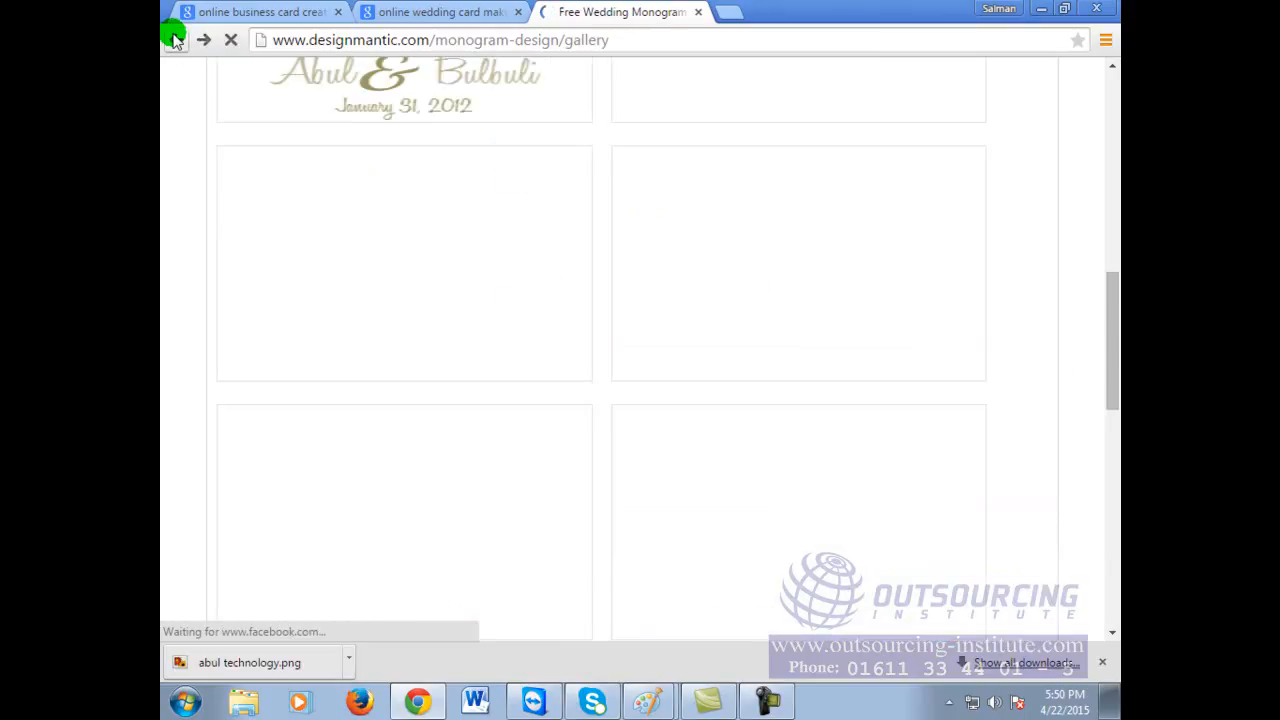
scroll(880, 430, down, 4)
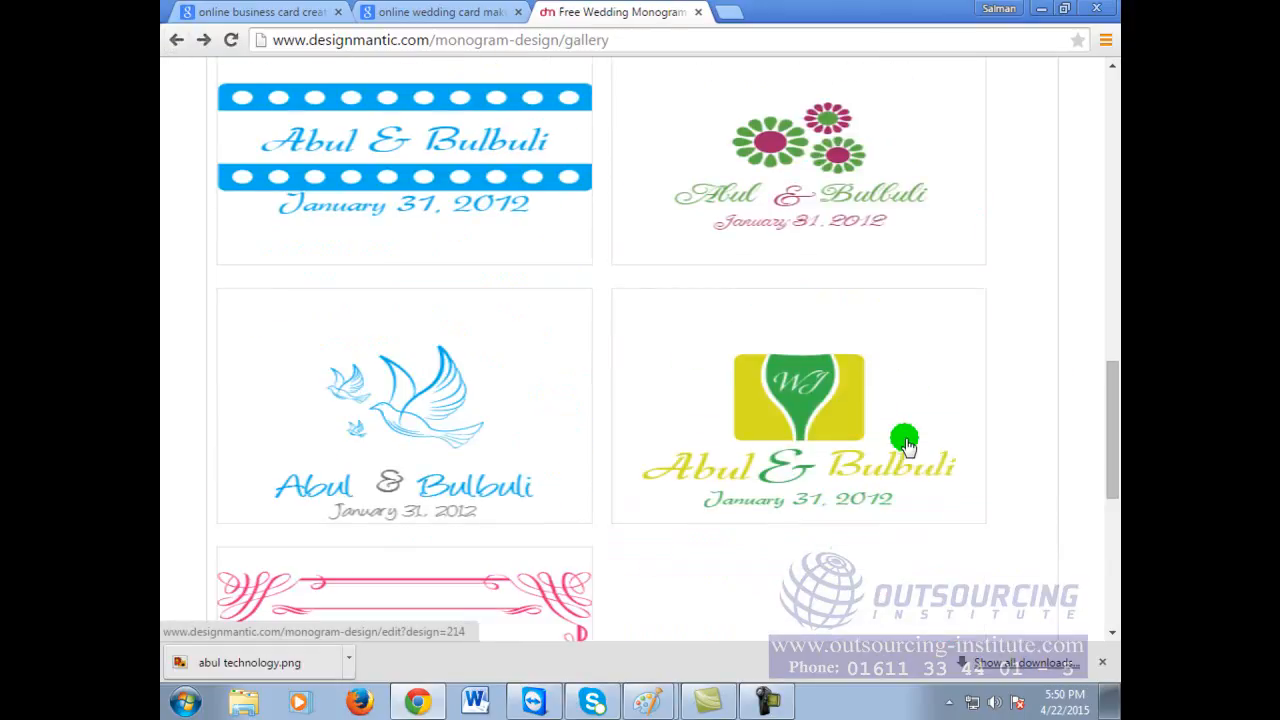
scroll(905, 445, down, 4)
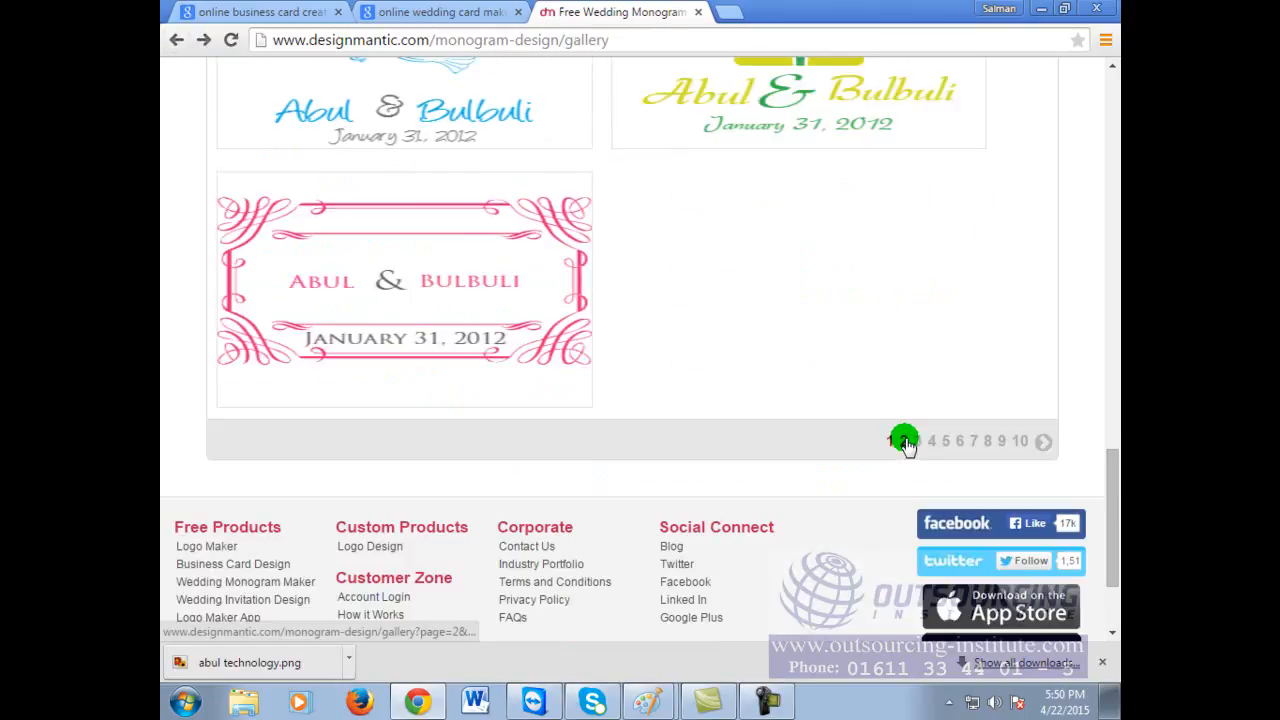
click(903, 441)
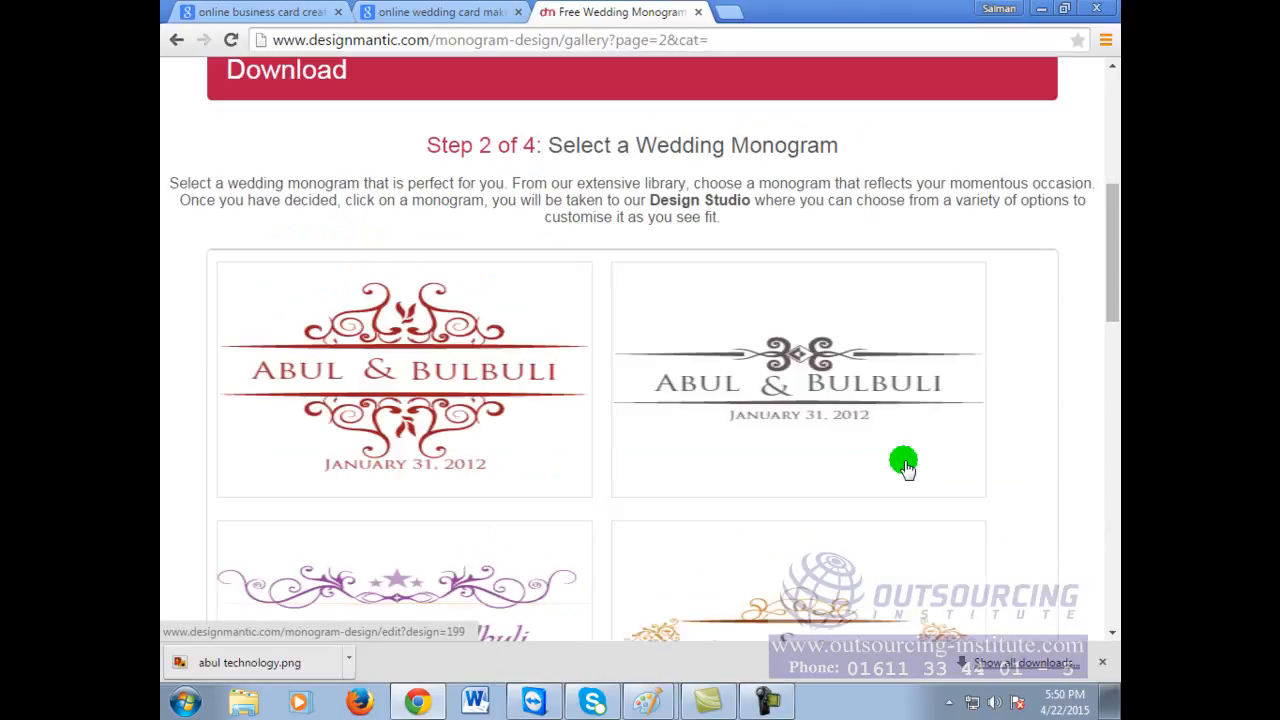
scroll(903, 465, down, 6)
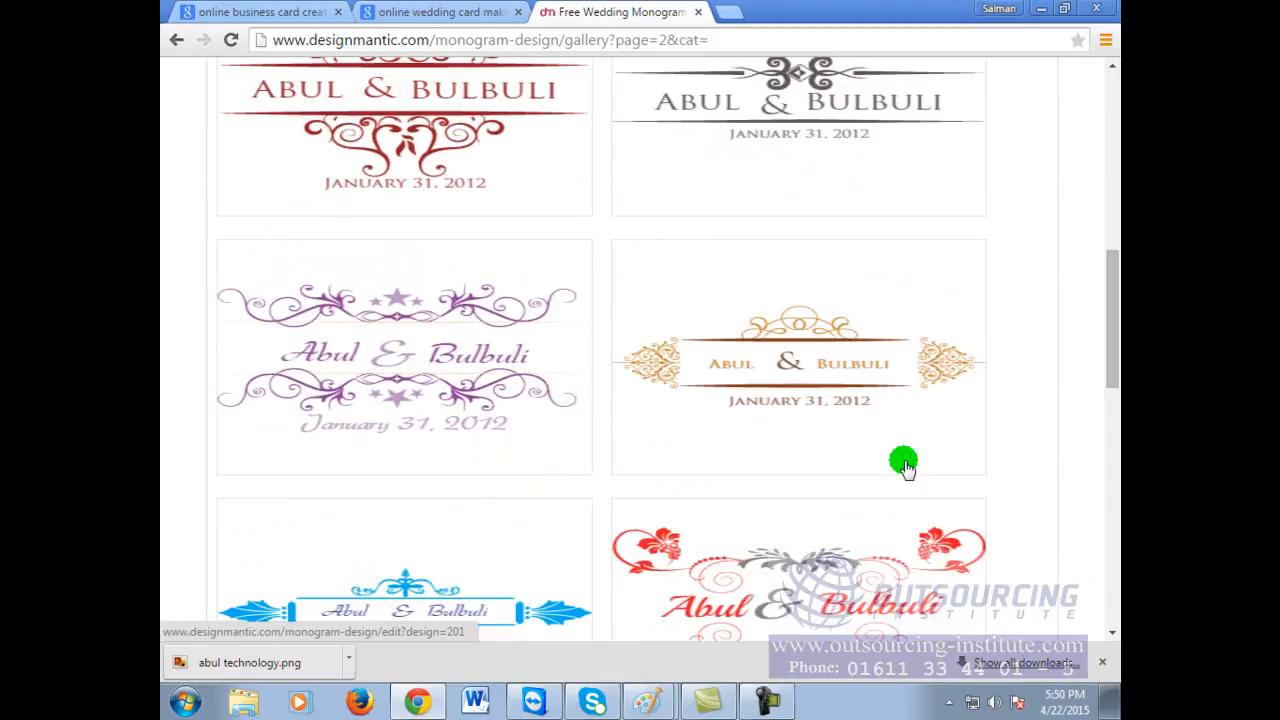
scroll(903, 463, down, 3)
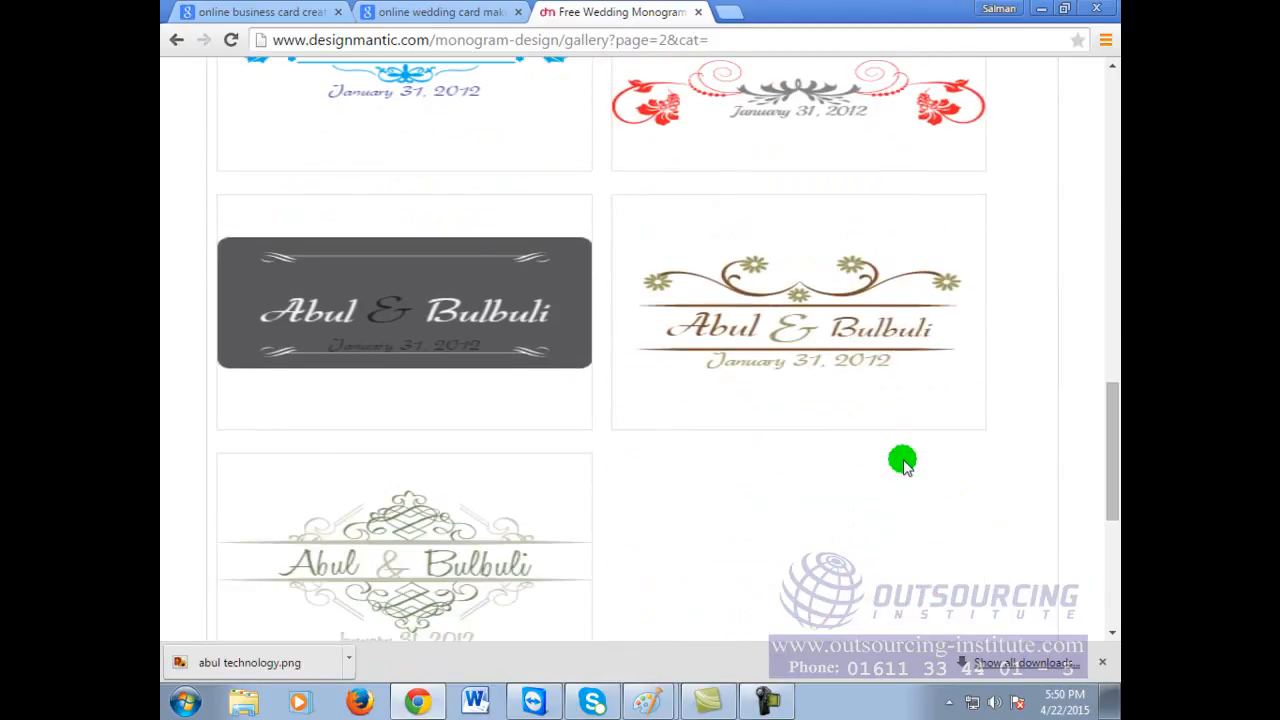
scroll(903, 455, up, 8)
click(441, 258)
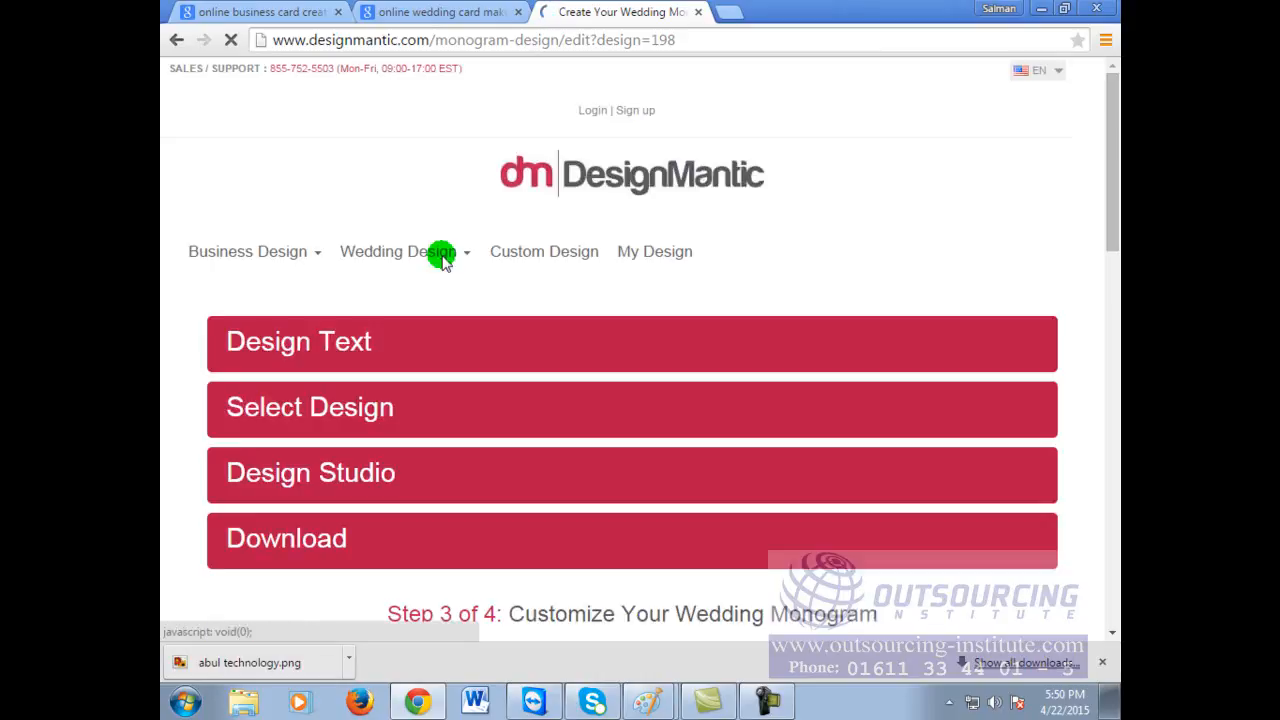
Step: Select the red scrollwork monogram graphic on the customise canvas
scroll(545, 465, down, 10)
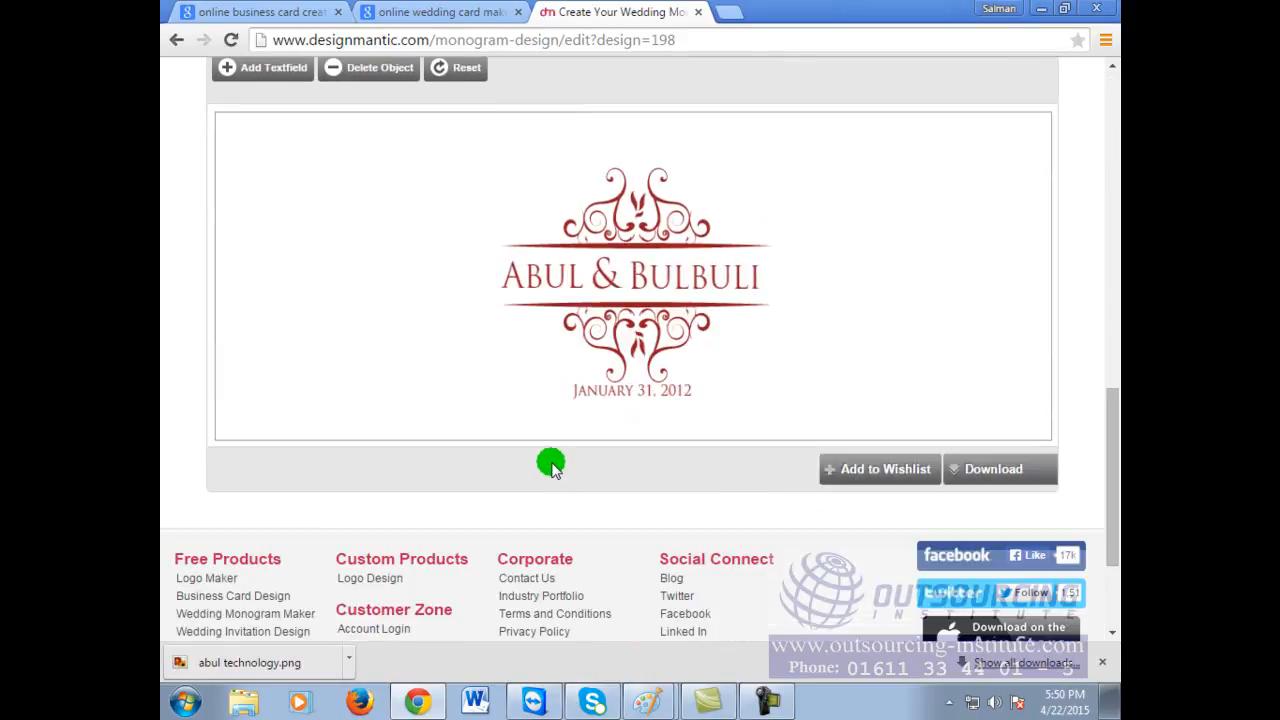
click(620, 236)
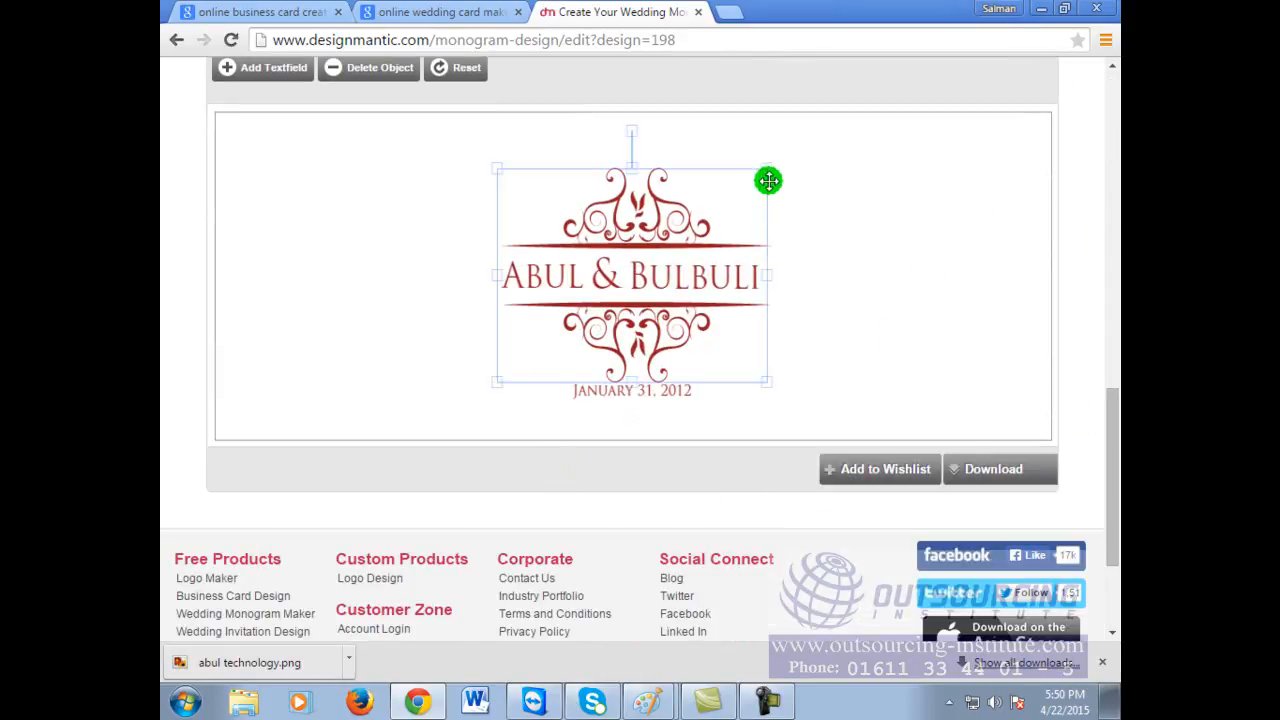
drag(776, 166, 894, 114)
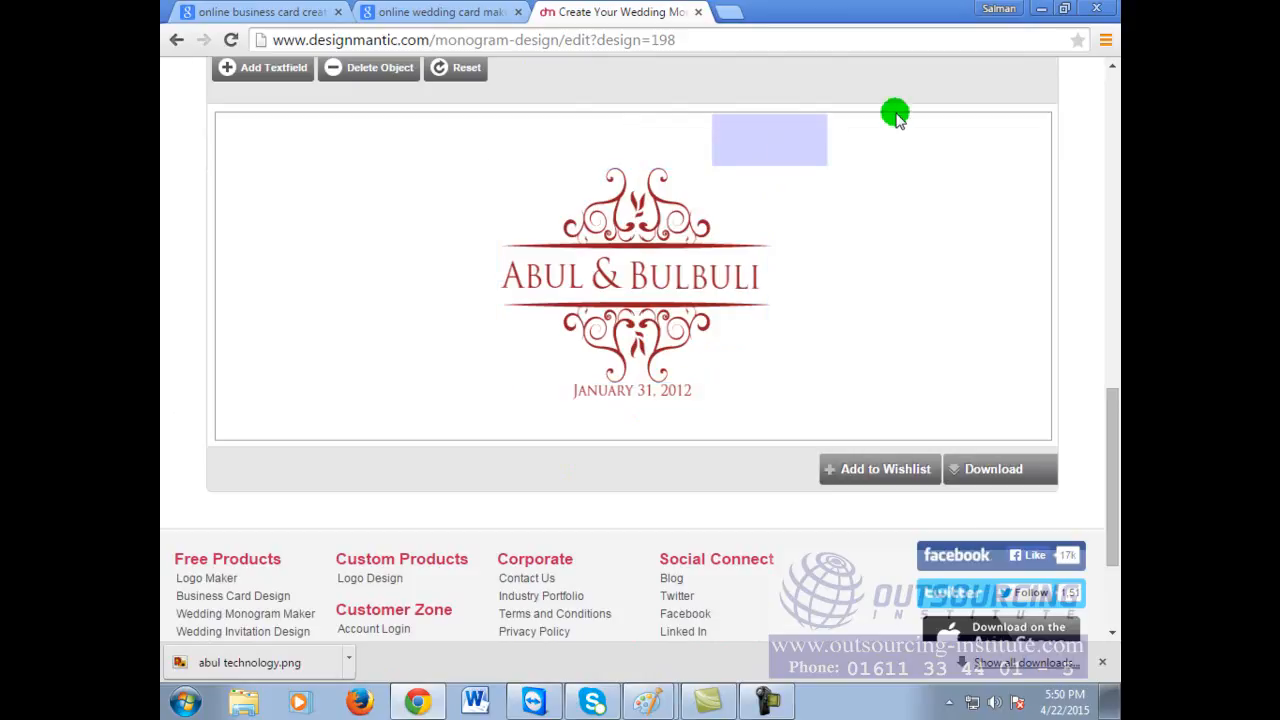
click(712, 219)
drag(769, 384, 836, 415)
scroll(691, 277, down, 1)
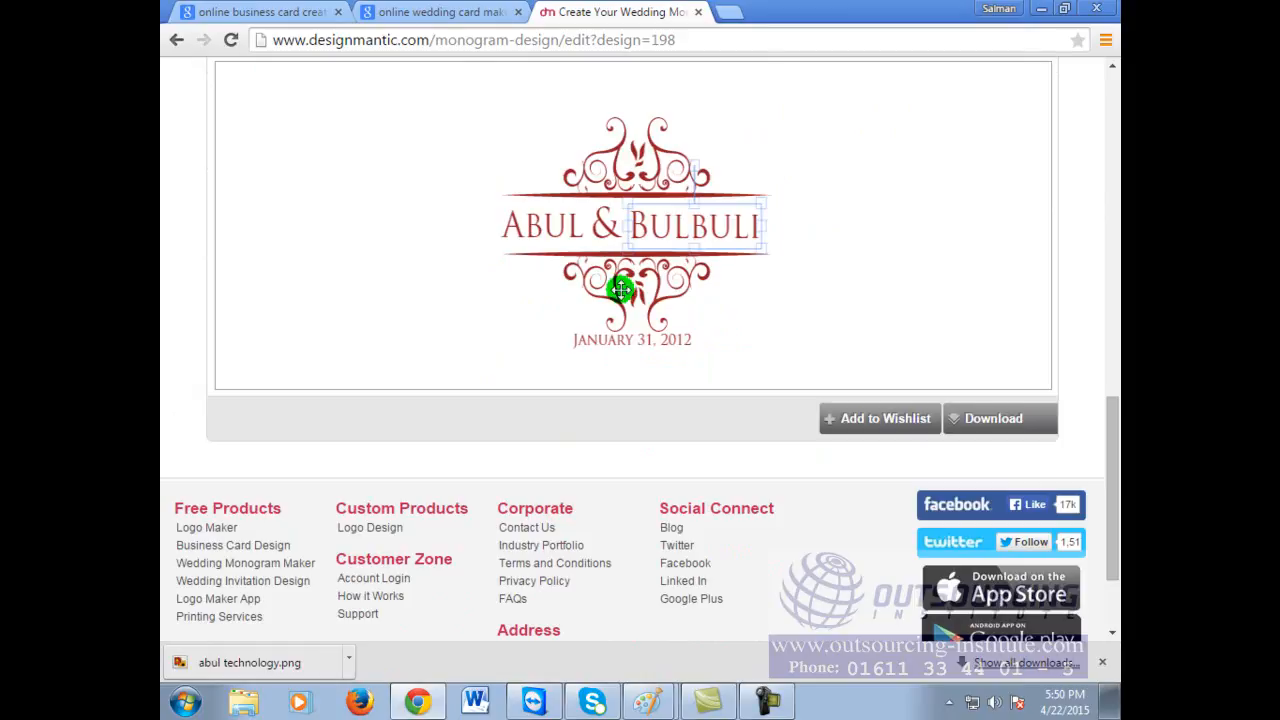
scroll(1060, 389, up, 7)
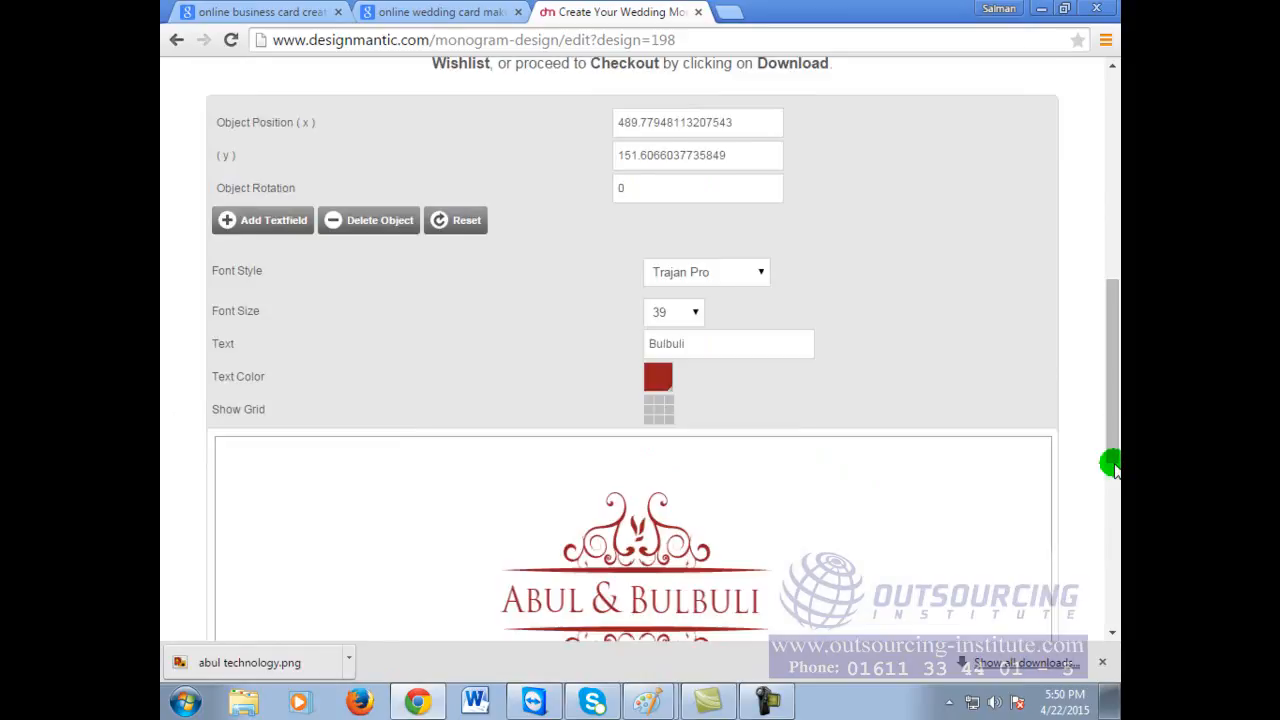
scroll(395, 318, up, 2)
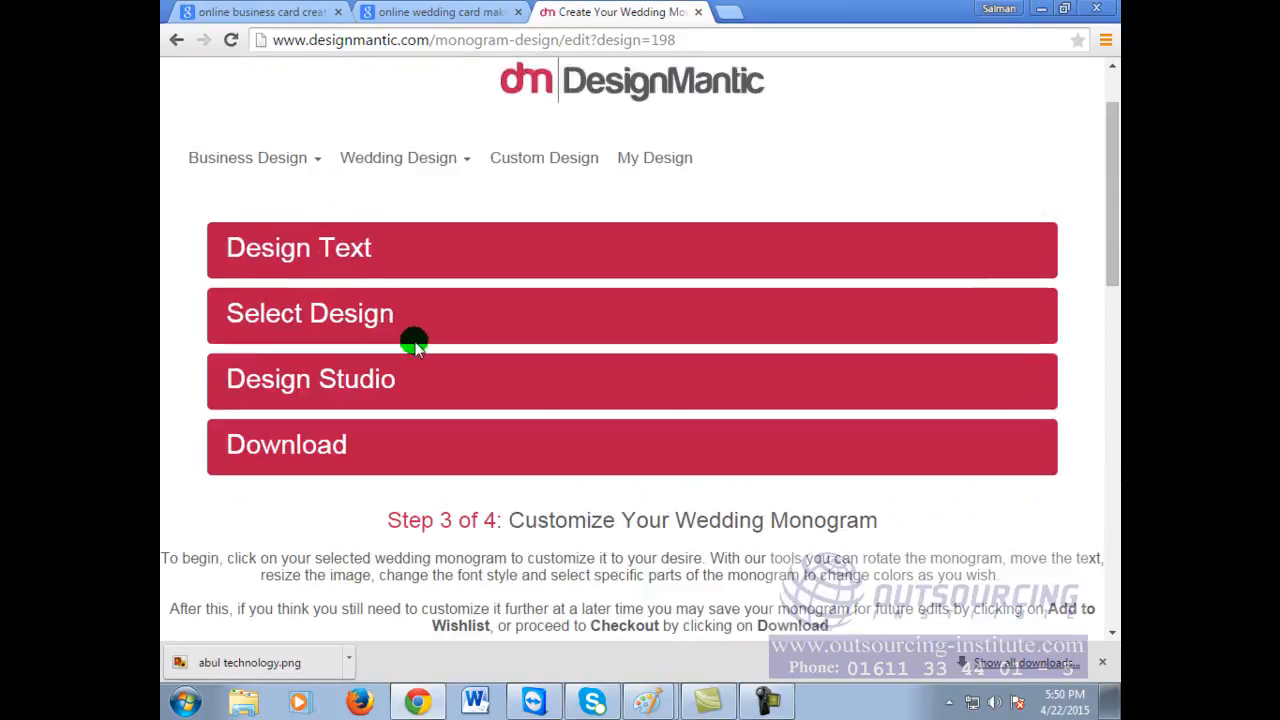
Step: Go back through the step headers and browser history to the name entry page
click(376, 394)
click(304, 482)
click(354, 346)
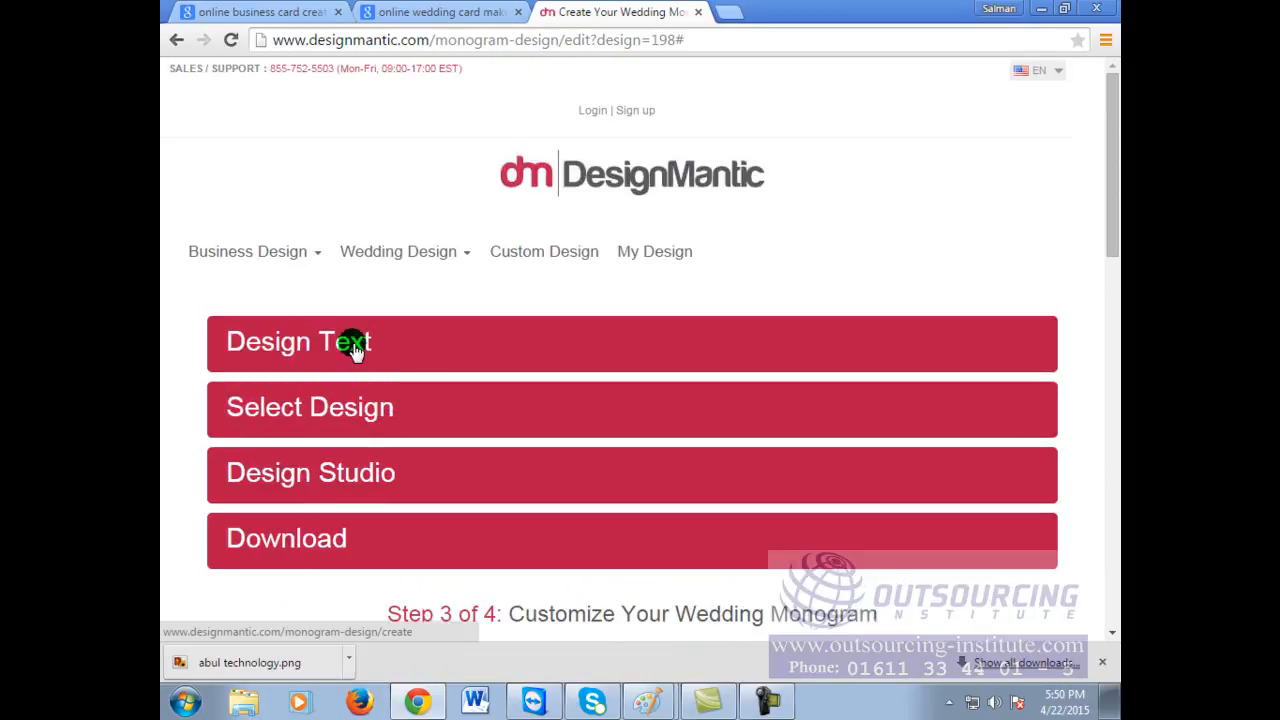
click(176, 40)
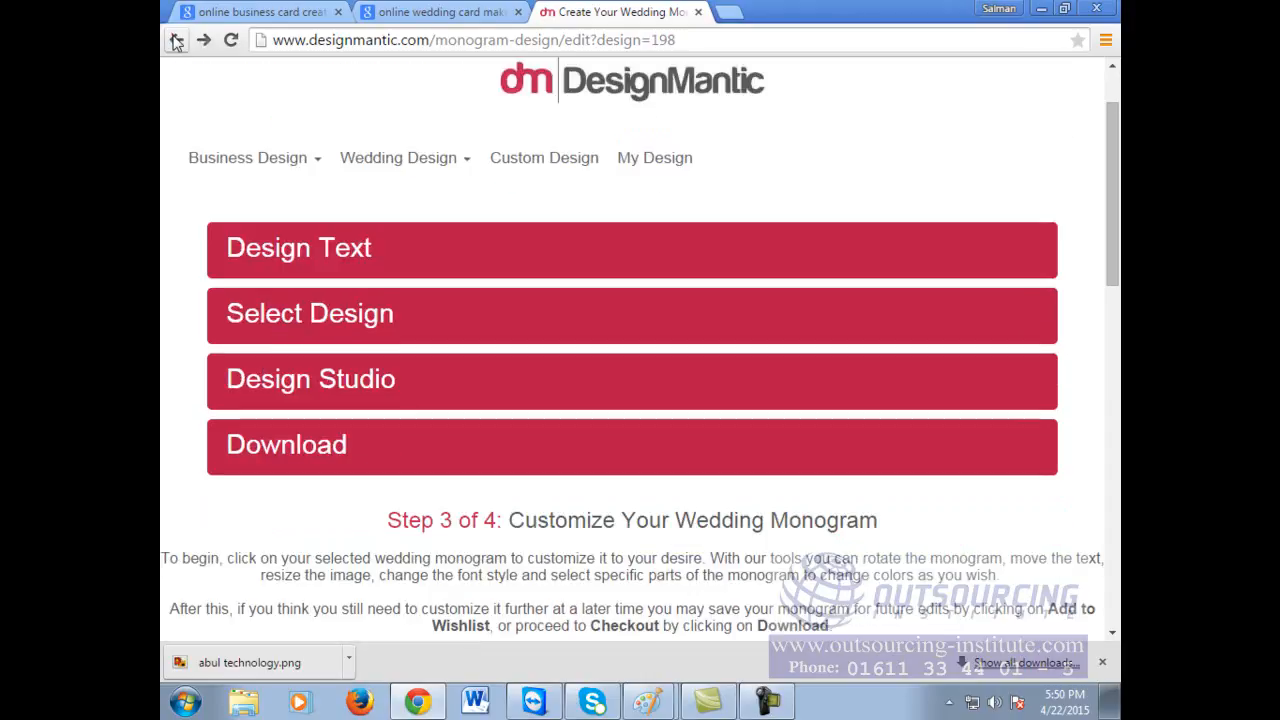
click(176, 41)
click(176, 41)
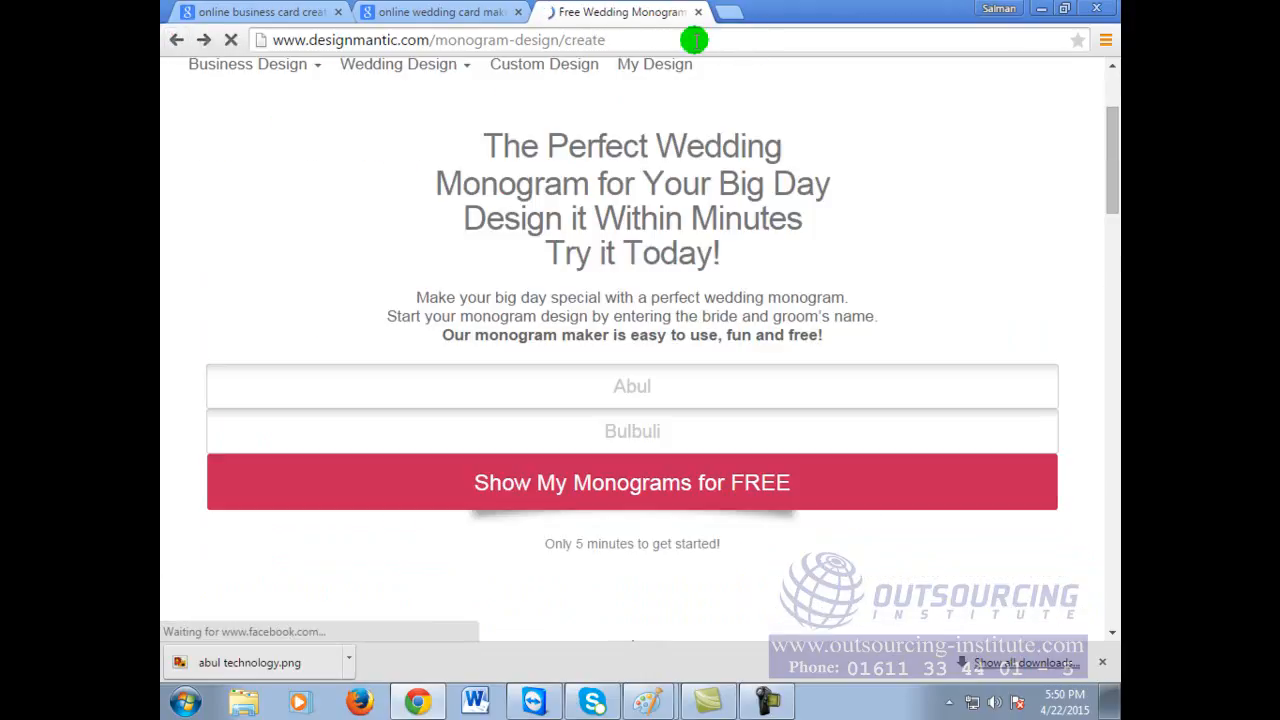
Step: Close the monogram tab and search Google for 'wedding card creation online'
click(480, 10)
click(698, 12)
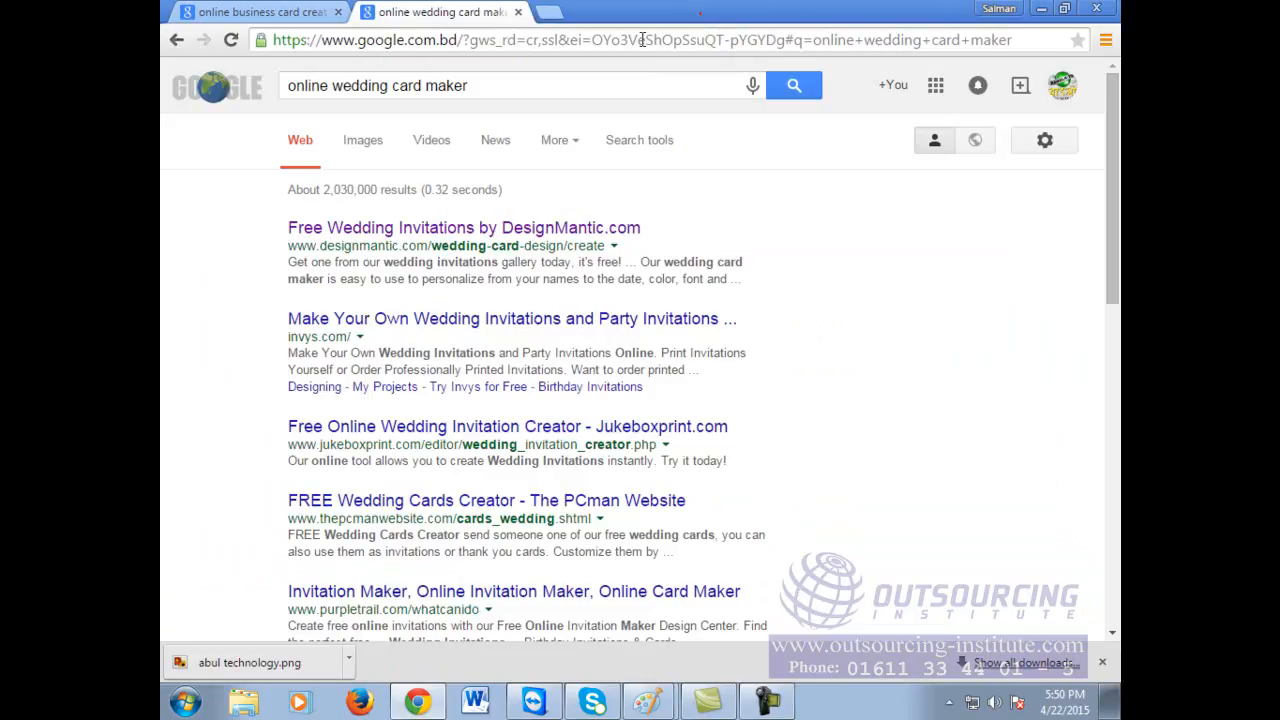
click(550, 12)
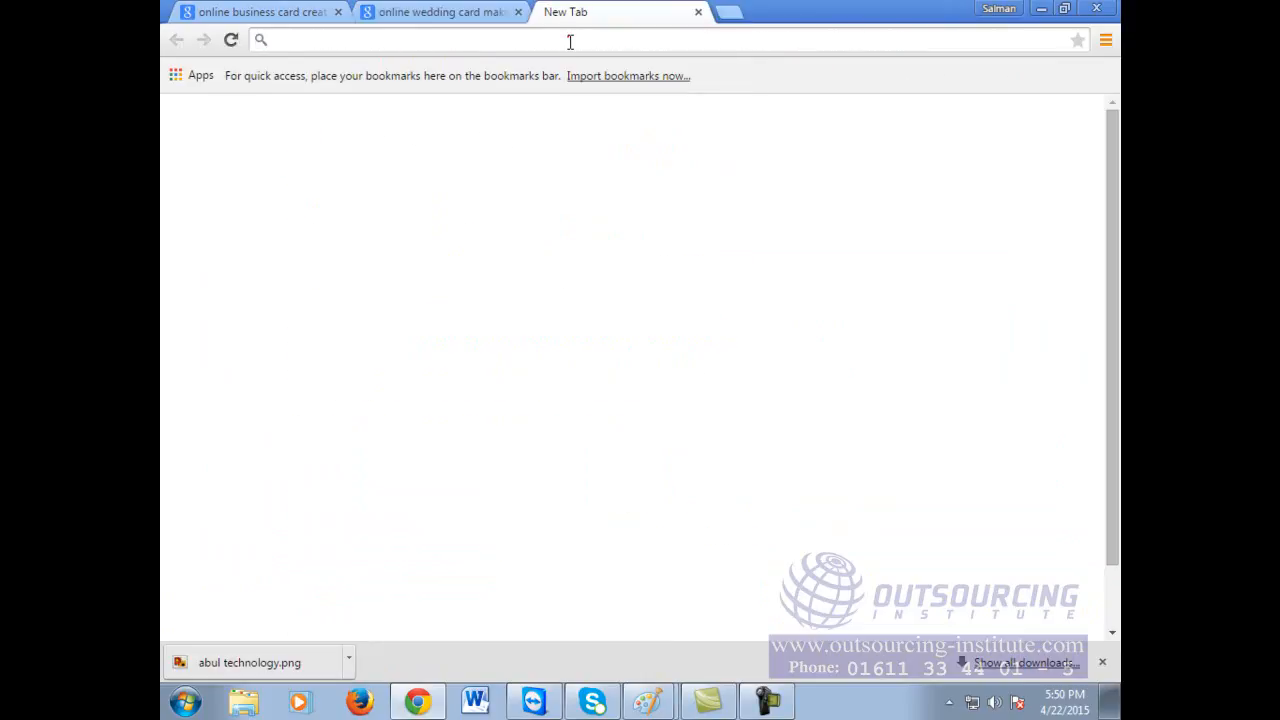
text(google.com)
key(Return)
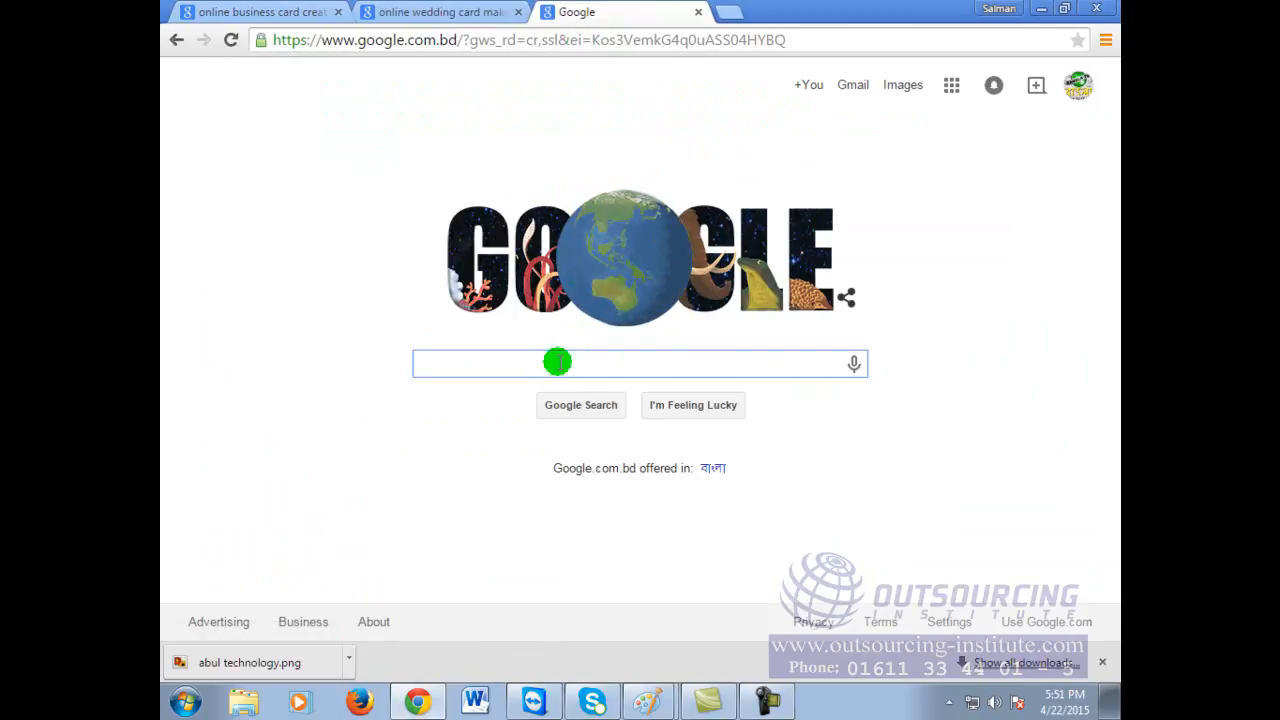
text(wedding )
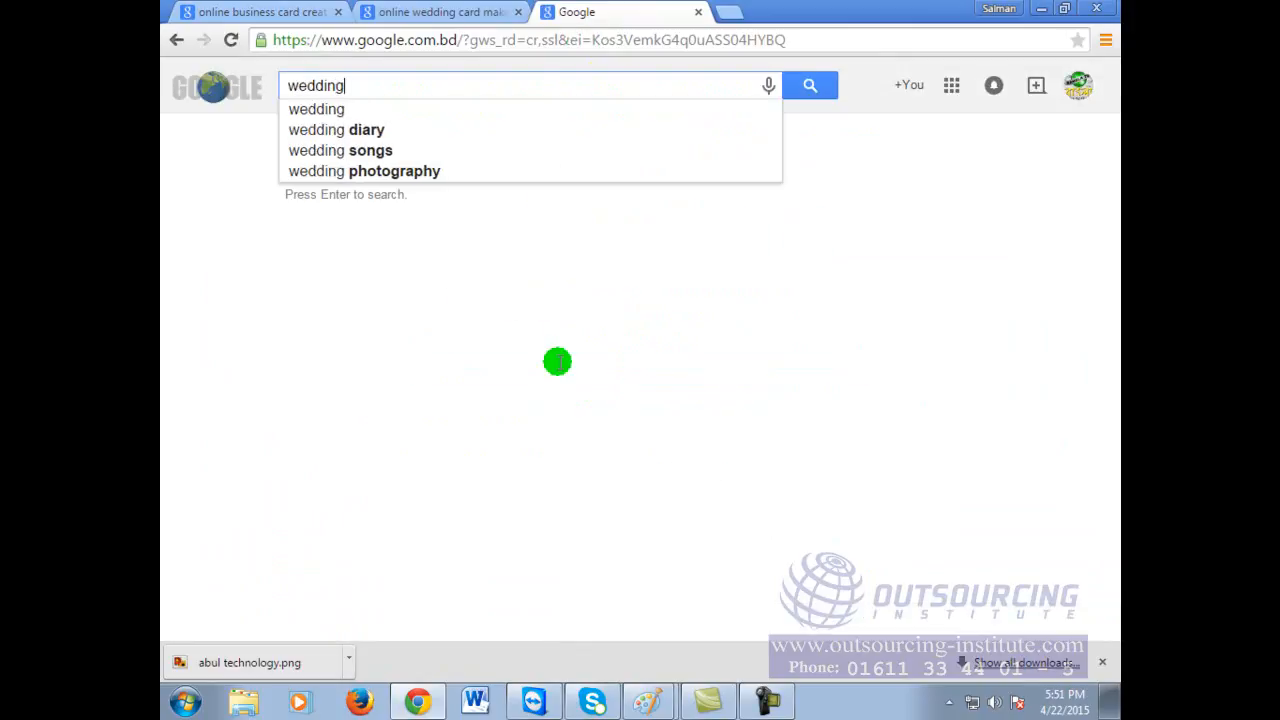
text(card cre)
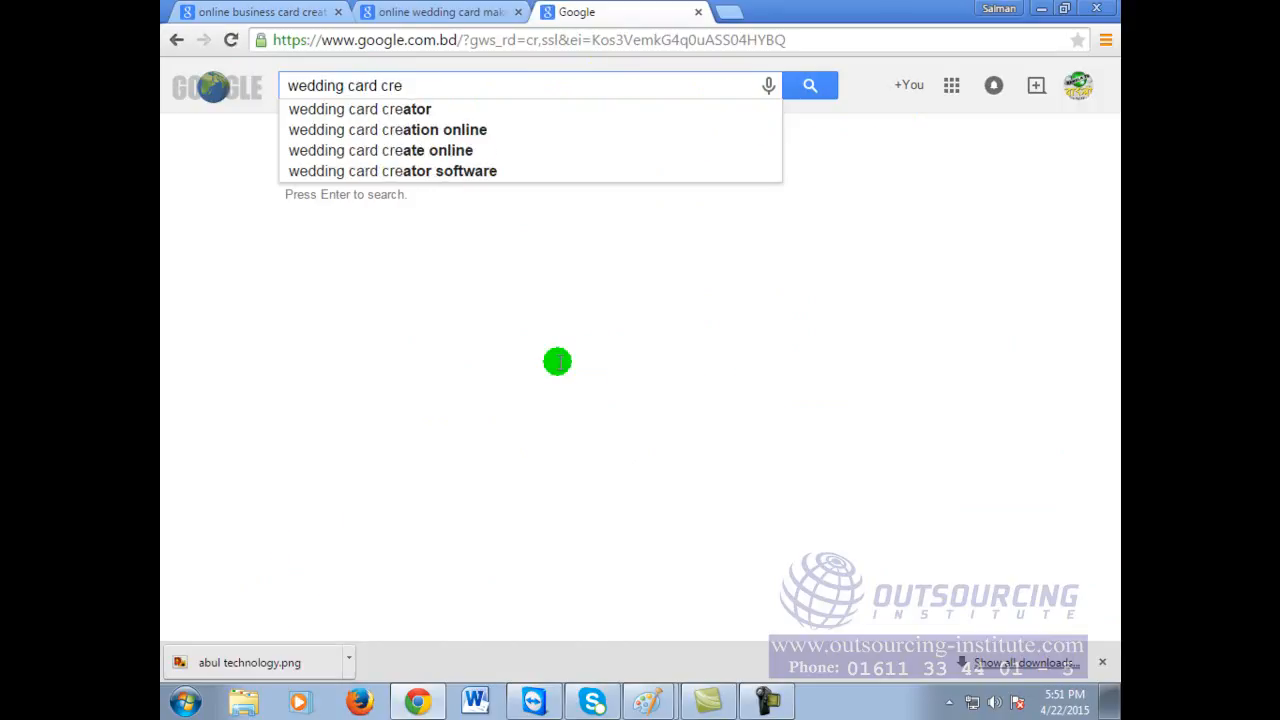
click(432, 130)
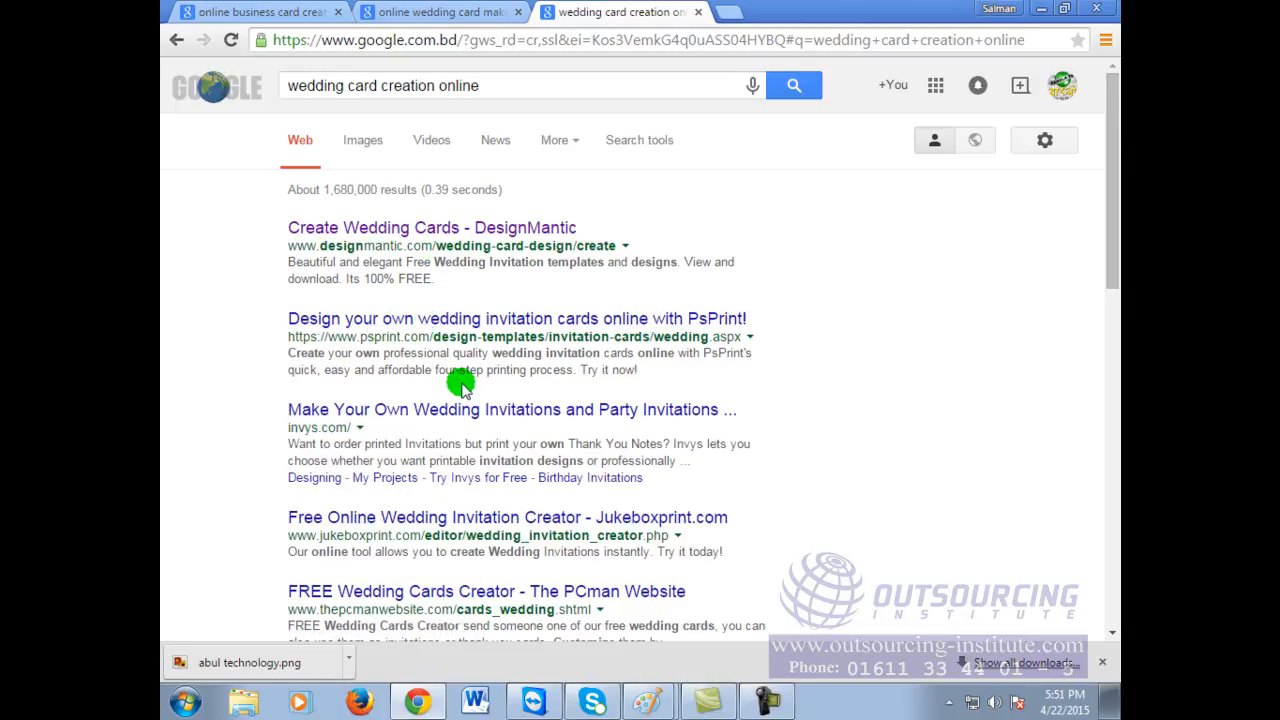
Step: Open the PsPrint wedding invitations result in a new tab and switch to it
right_click(484, 318)
click(507, 337)
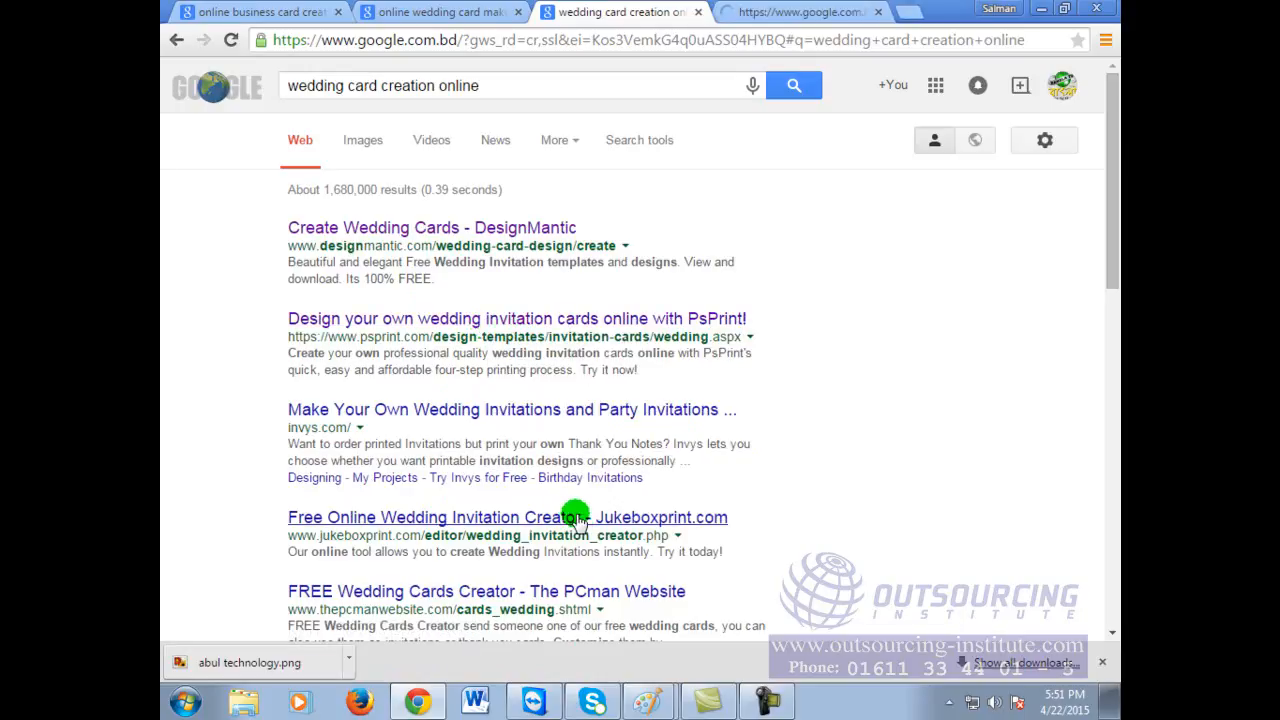
scroll(580, 527, down, 1)
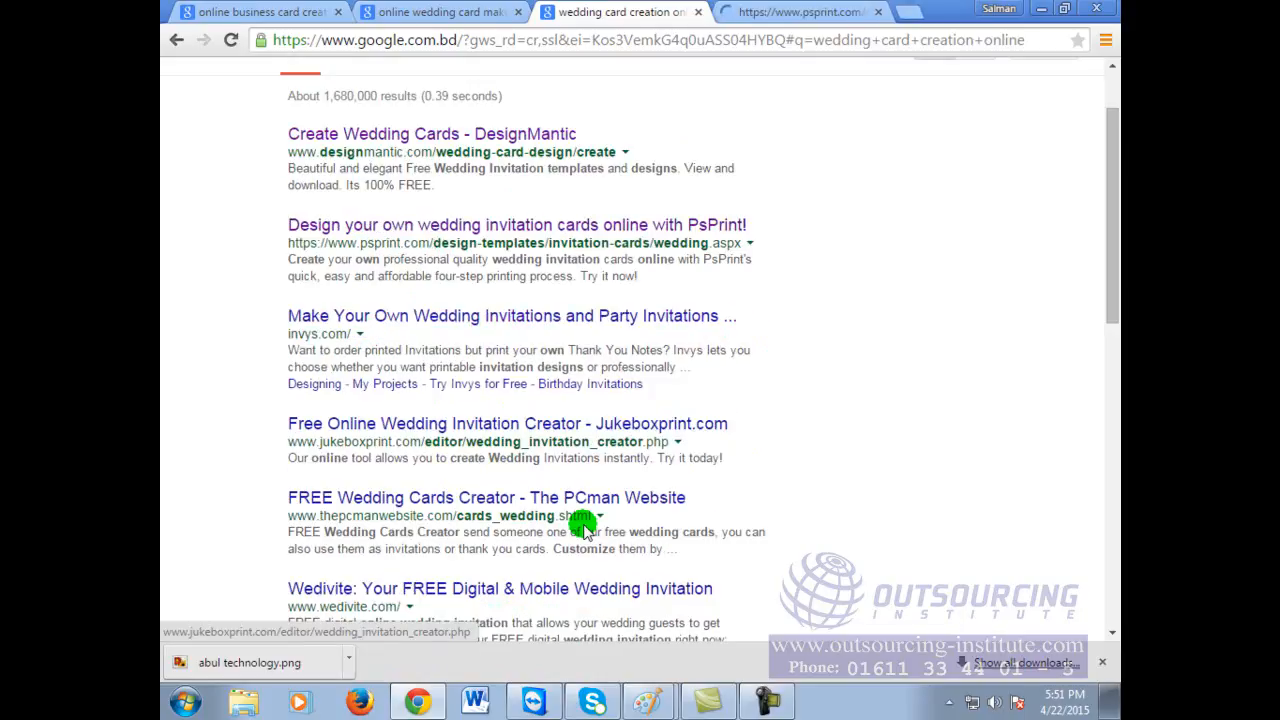
click(757, 11)
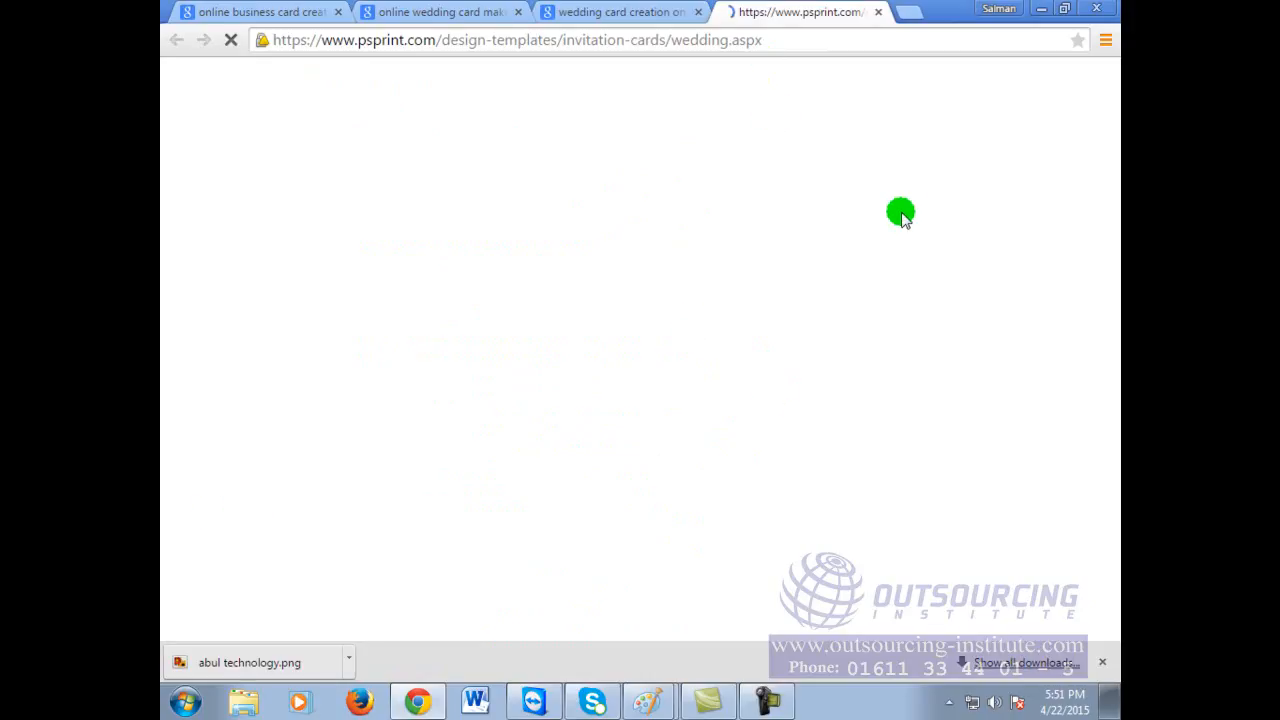
Step: Open the Red Flowers wedding invitation template in PsPrint's designer
click(899, 46)
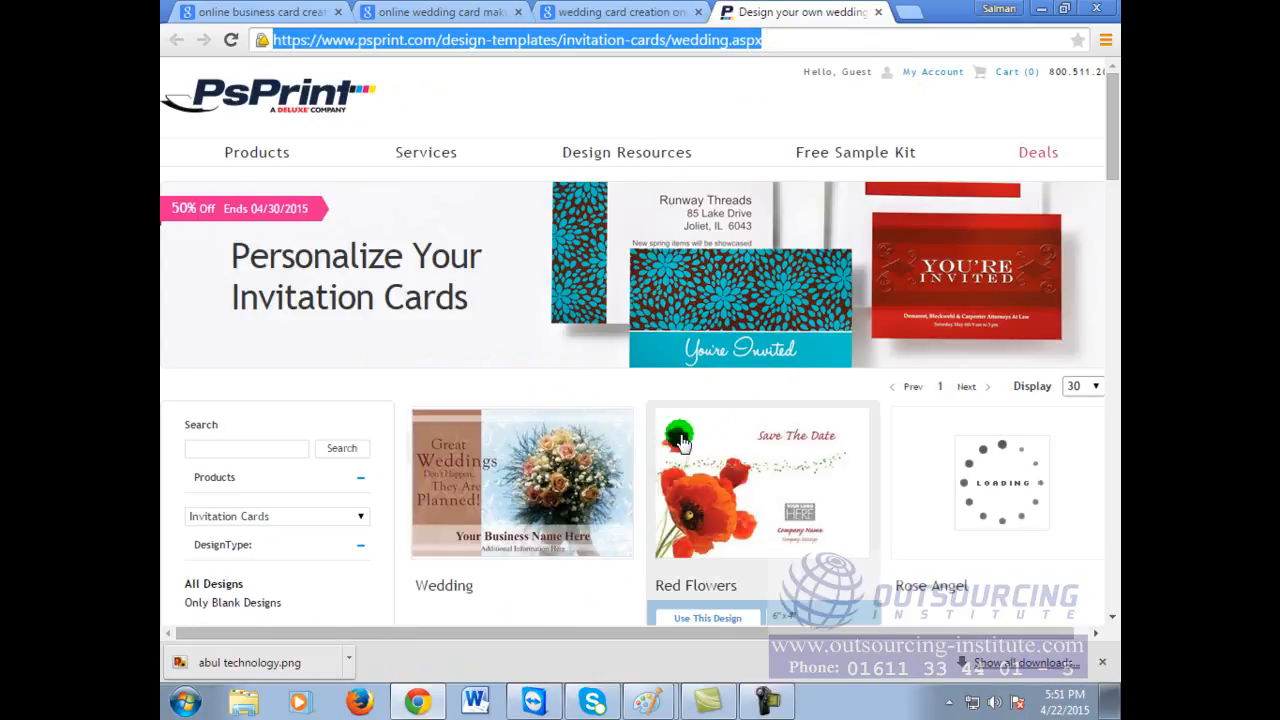
scroll(968, 483, down, 2)
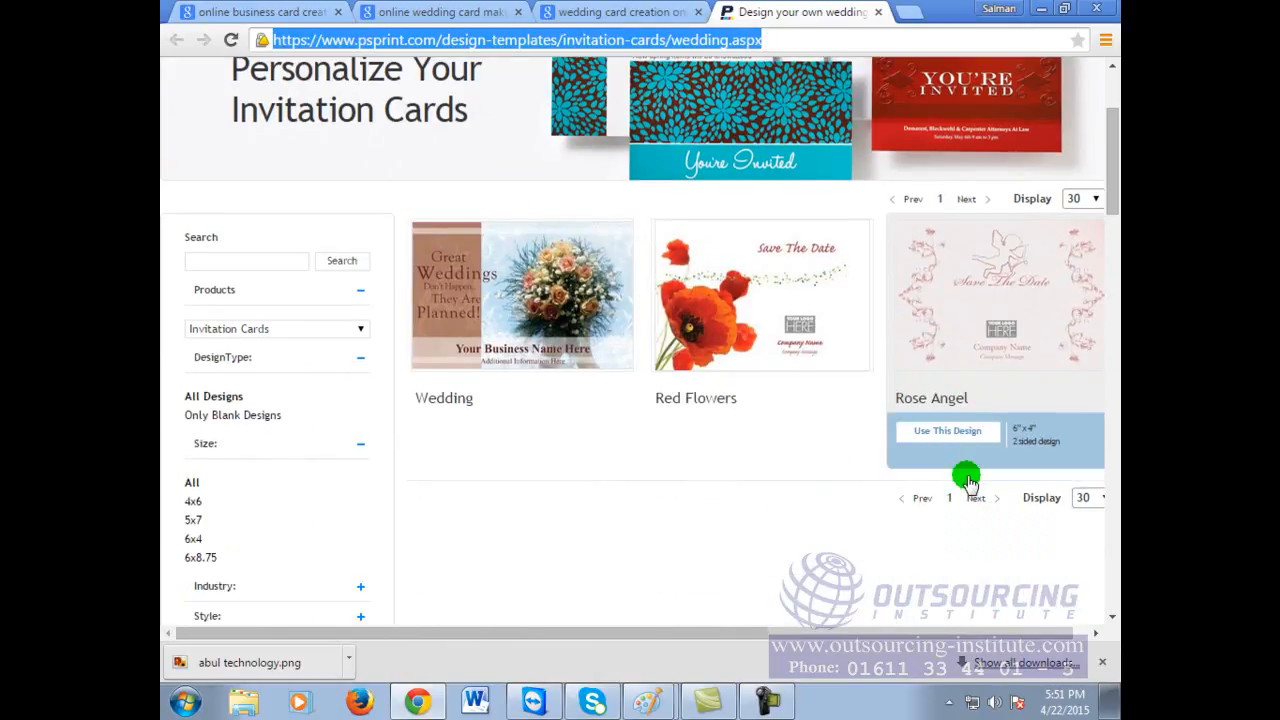
scroll(968, 478, up, 1)
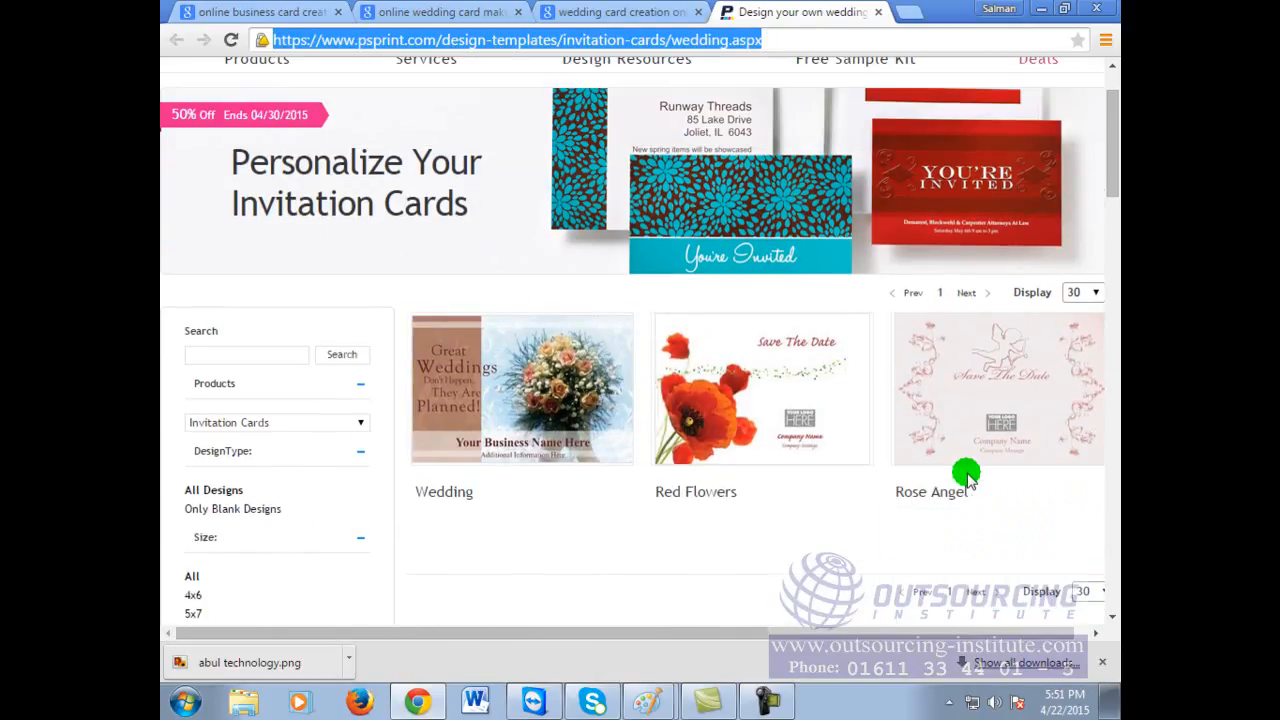
scroll(883, 508, down, 3)
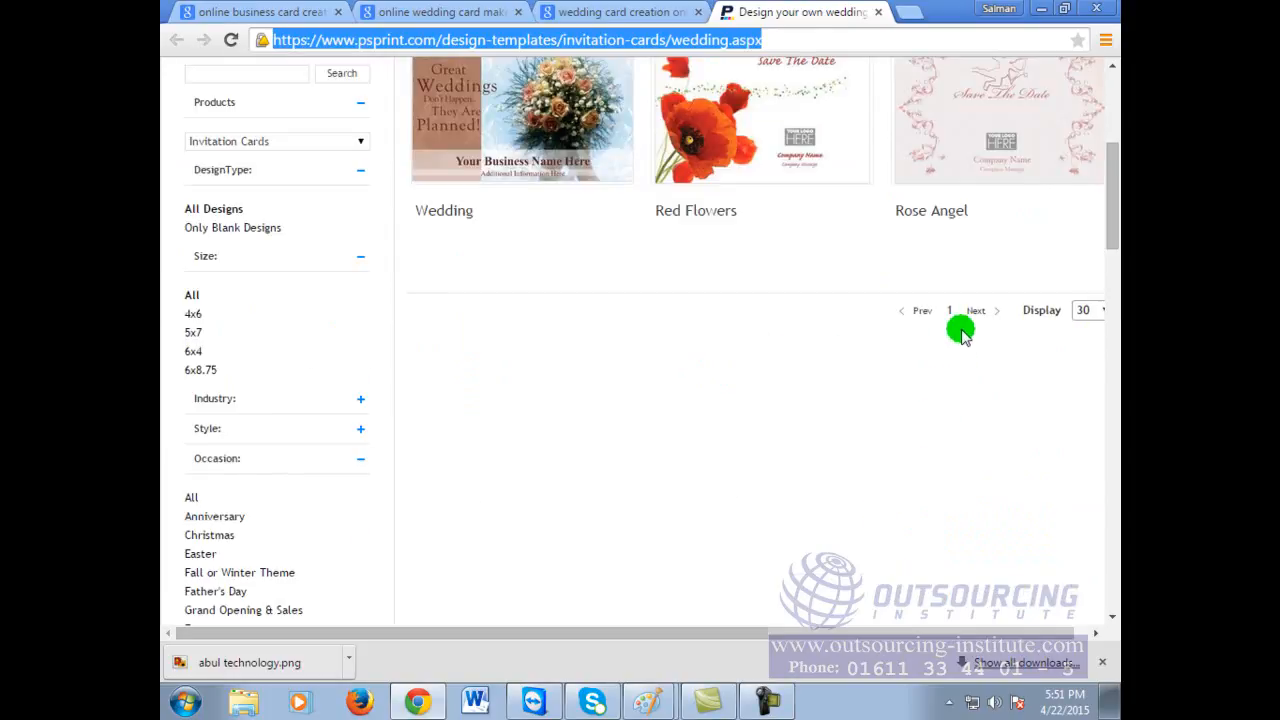
scroll(960, 334, up, 2)
click(733, 285)
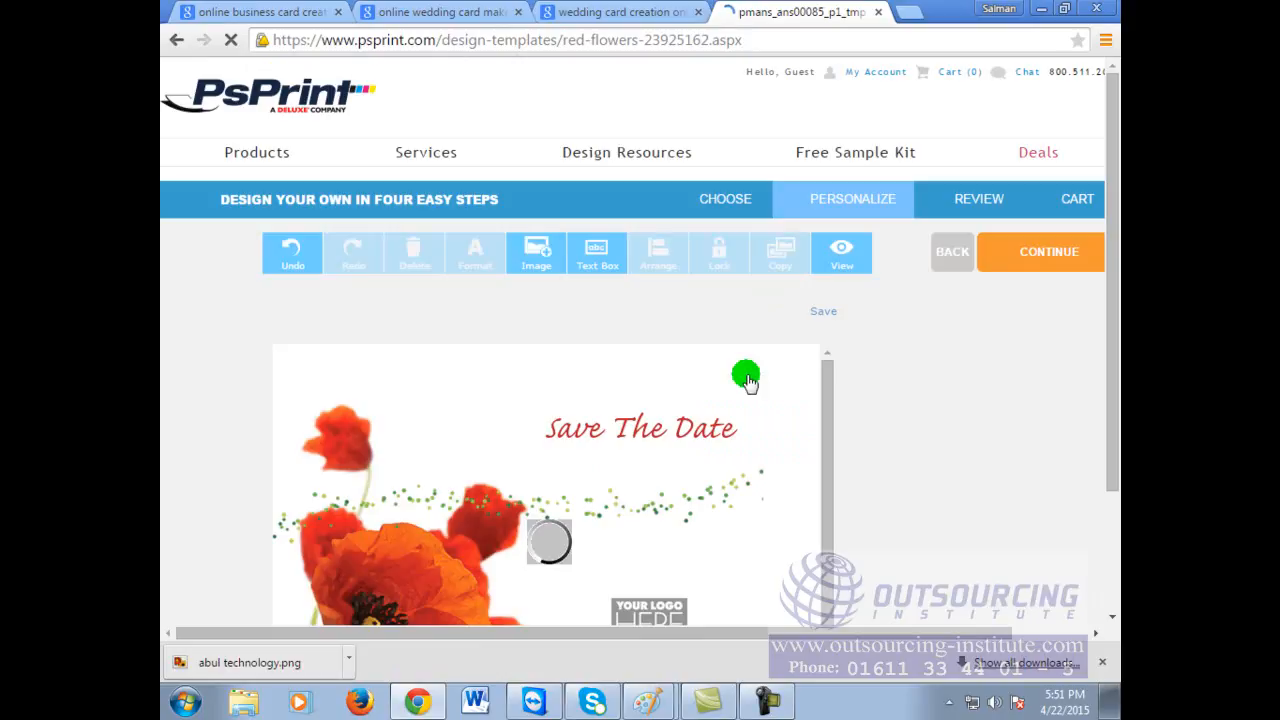
Step: Replace 'Save The Date' on the card with '31 February 2015'
scroll(765, 375, down, 1)
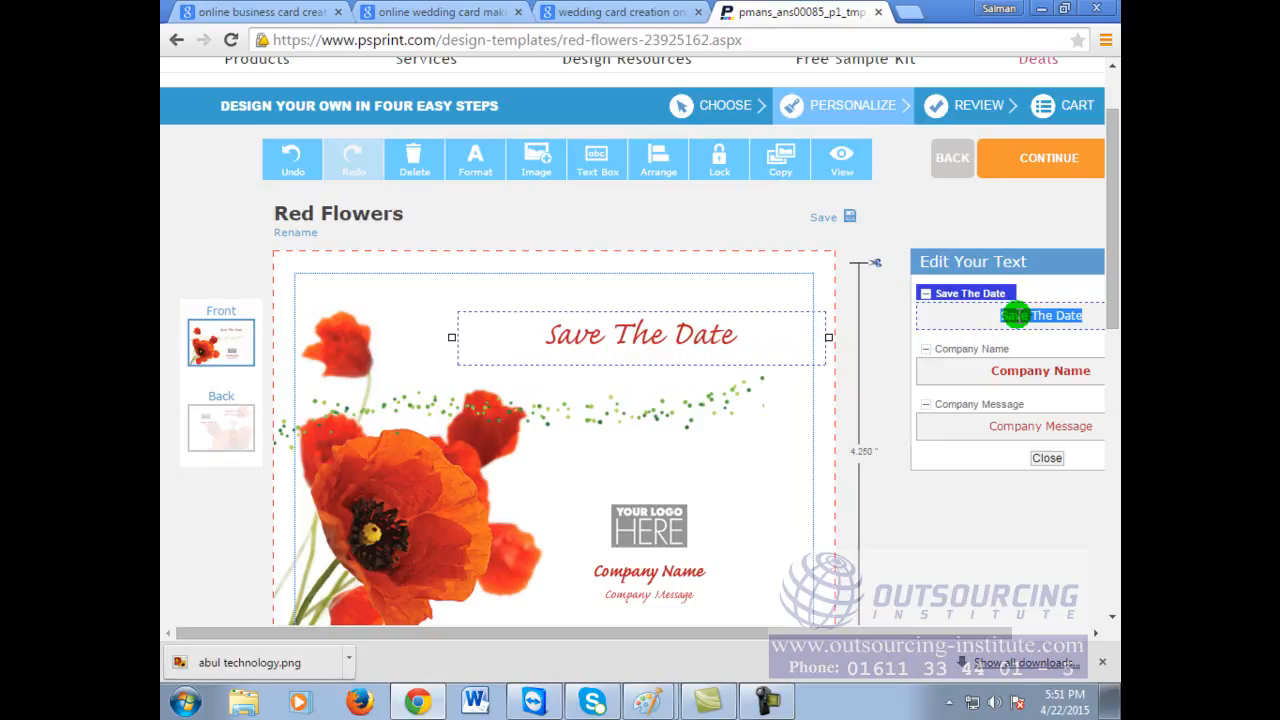
drag(957, 632, 1023, 629)
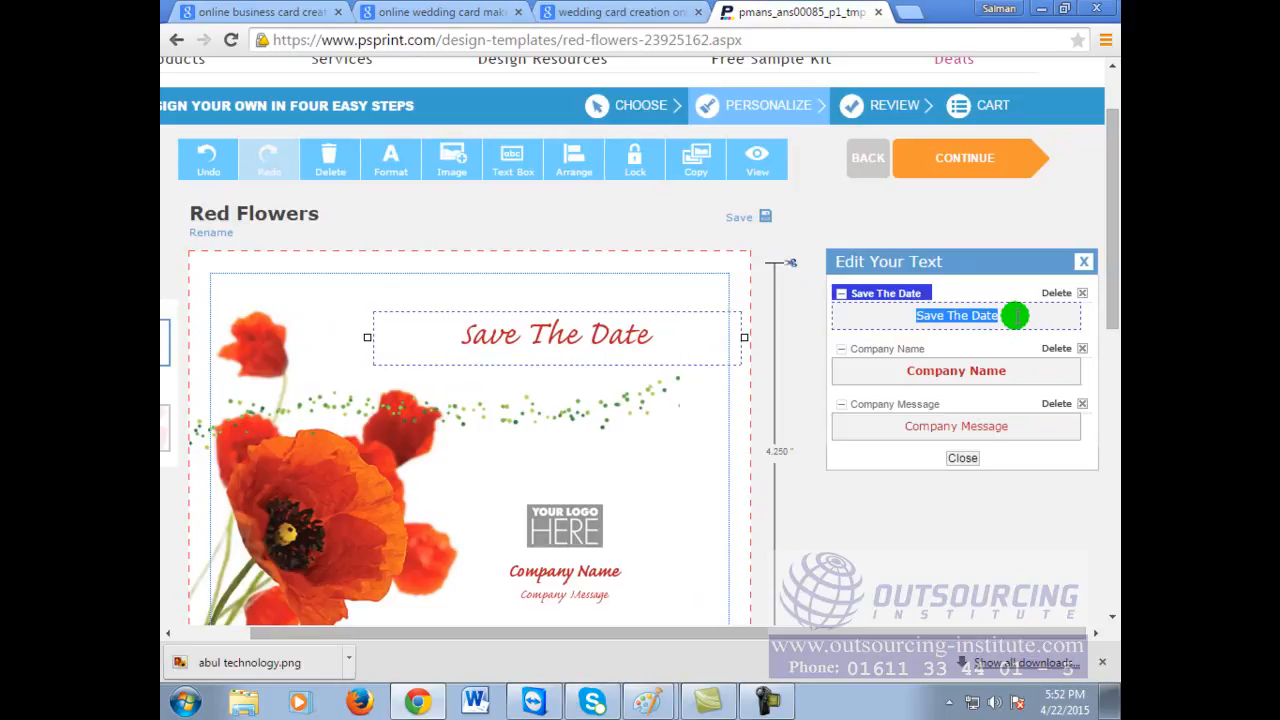
text(31 February)
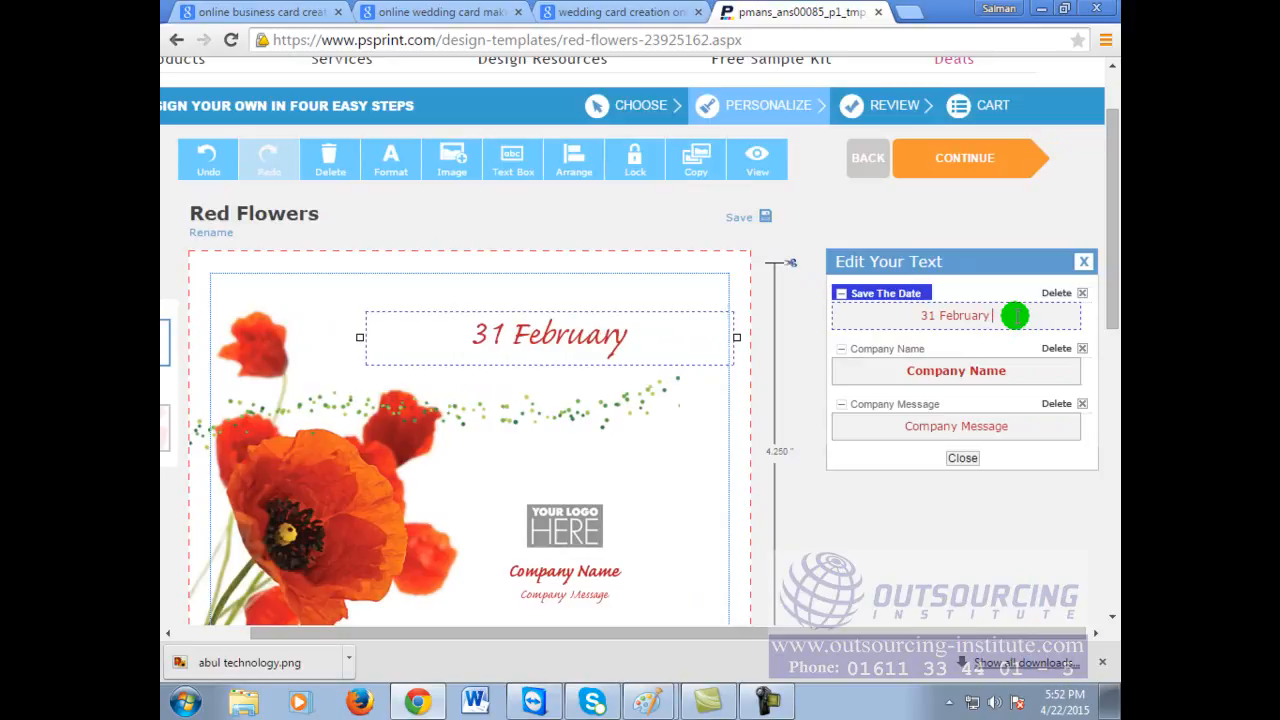
text(2015)
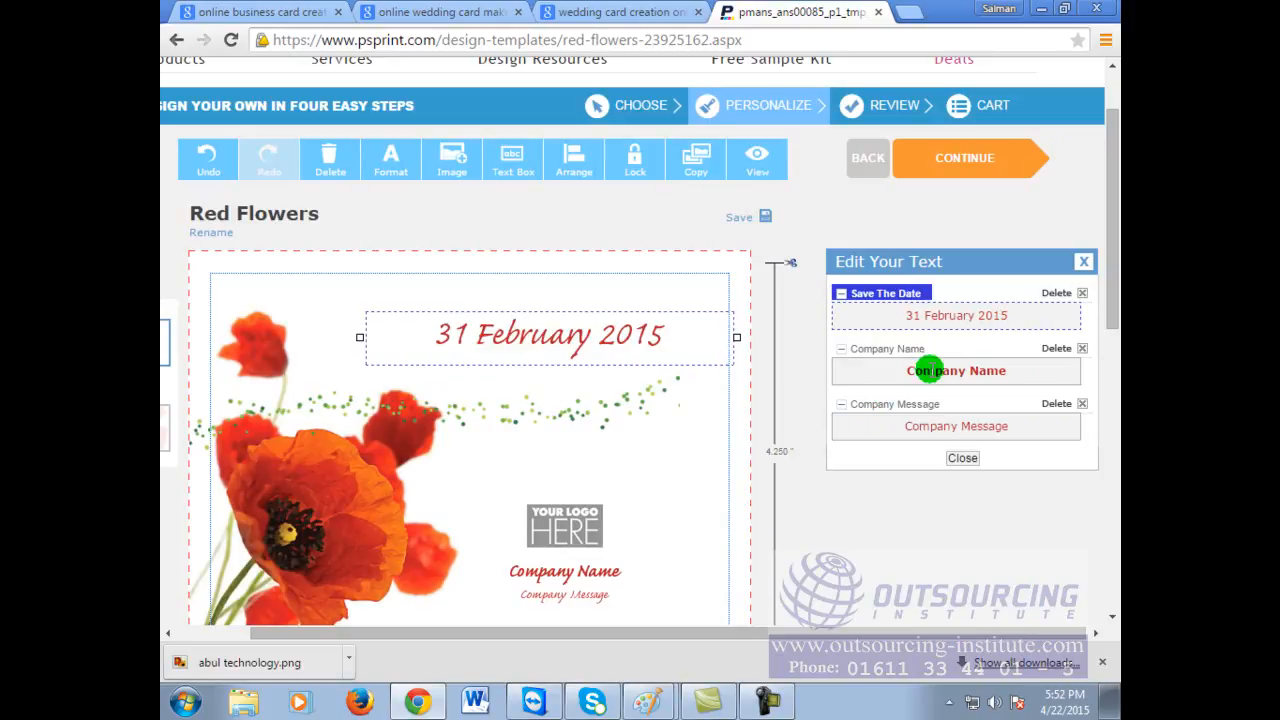
Step: Replace the Company Name placeholder with the company's name, then select the Company Message field
click(929, 370)
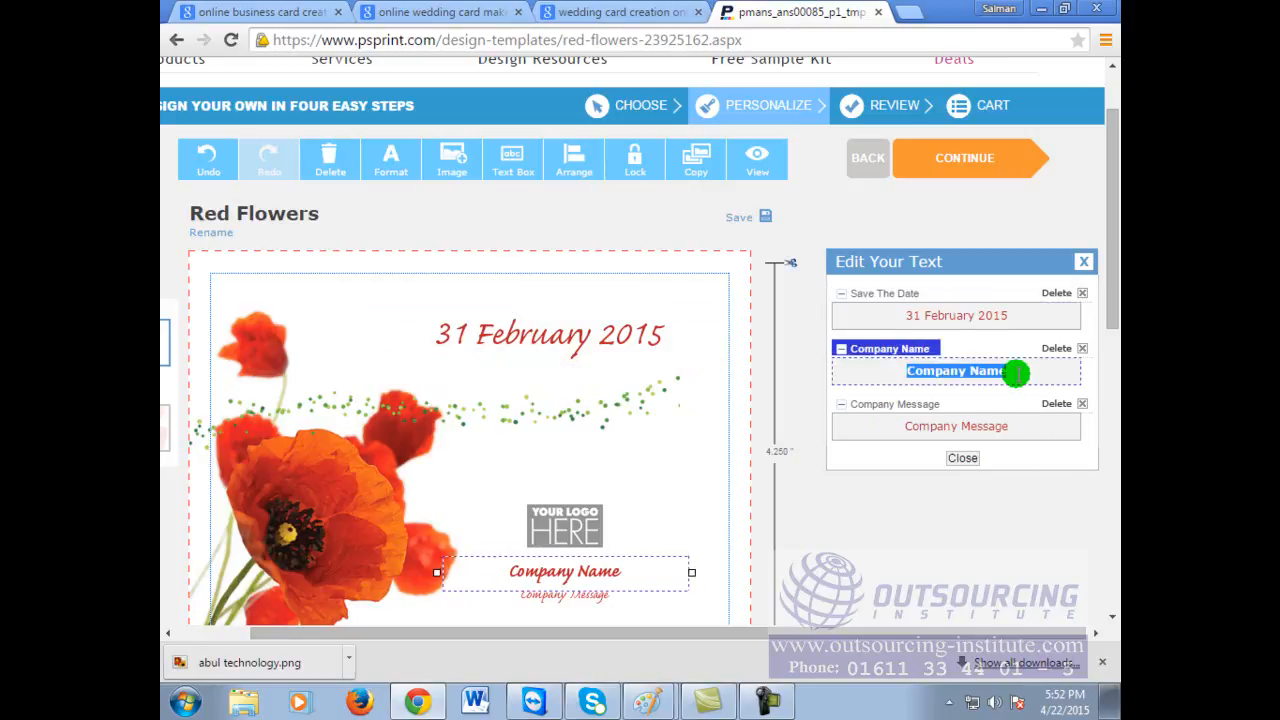
text(Abul & co.)
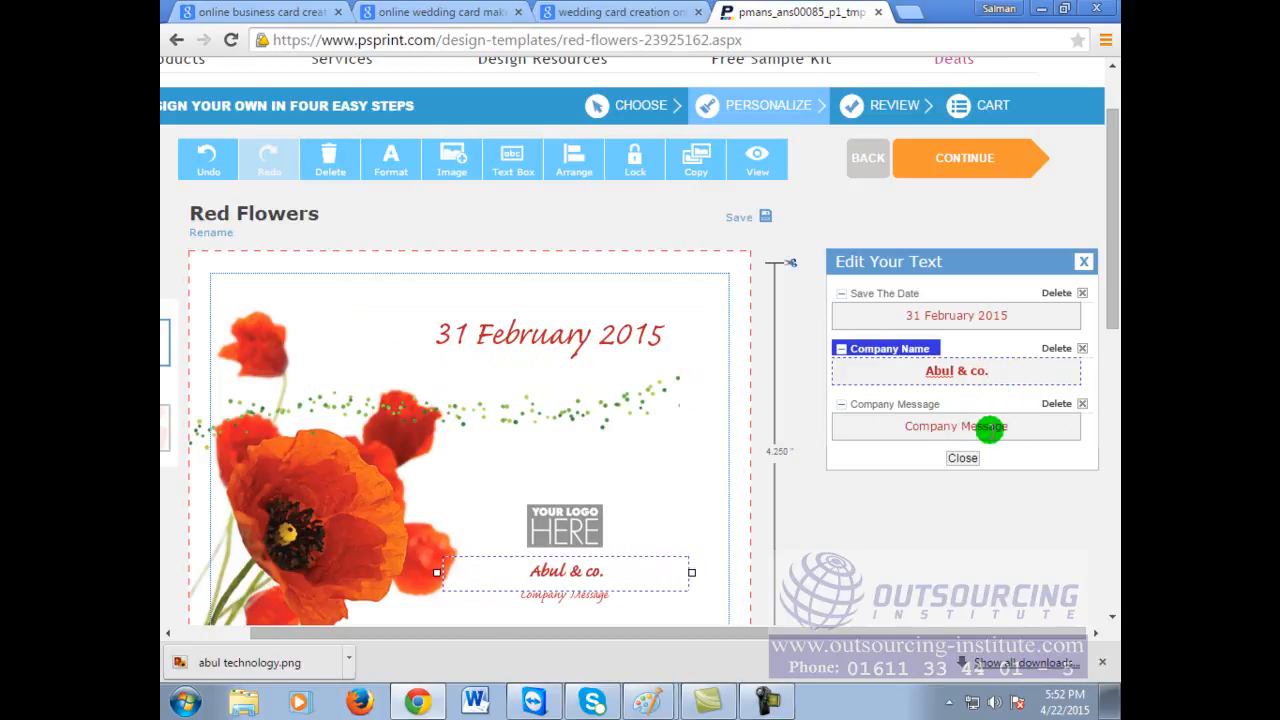
click(1018, 428)
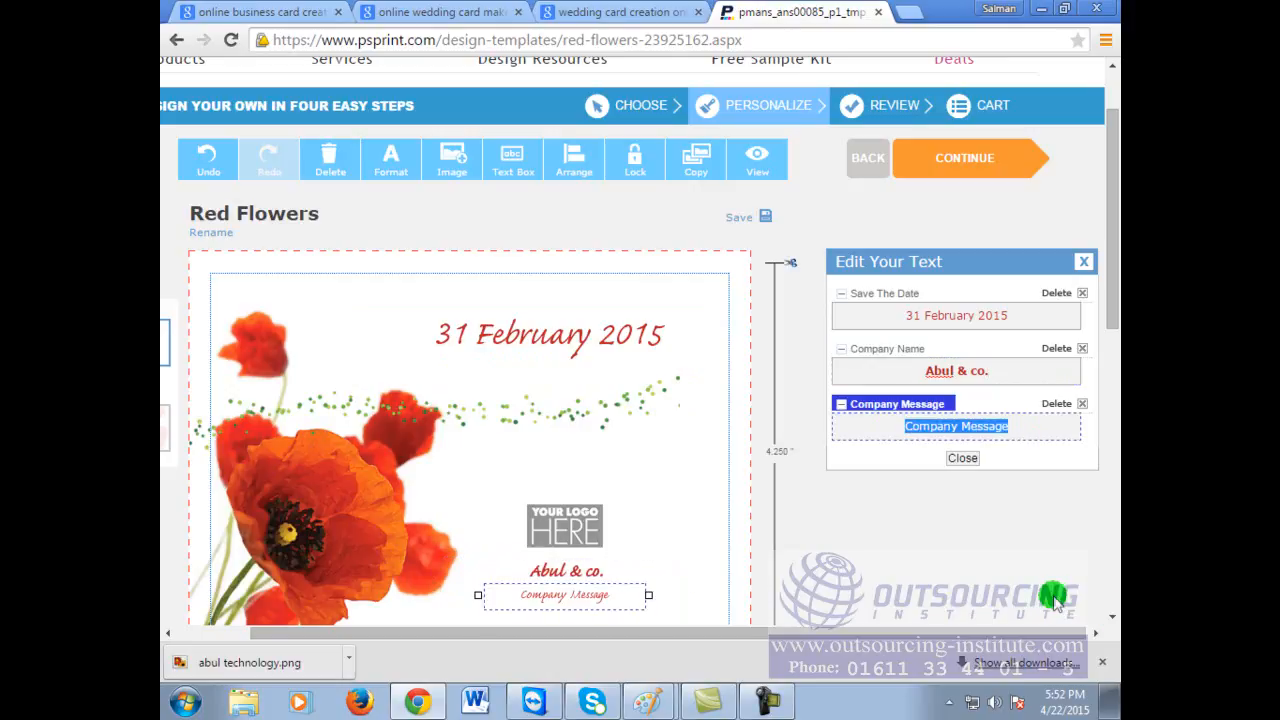
scroll(920, 590, down, 2)
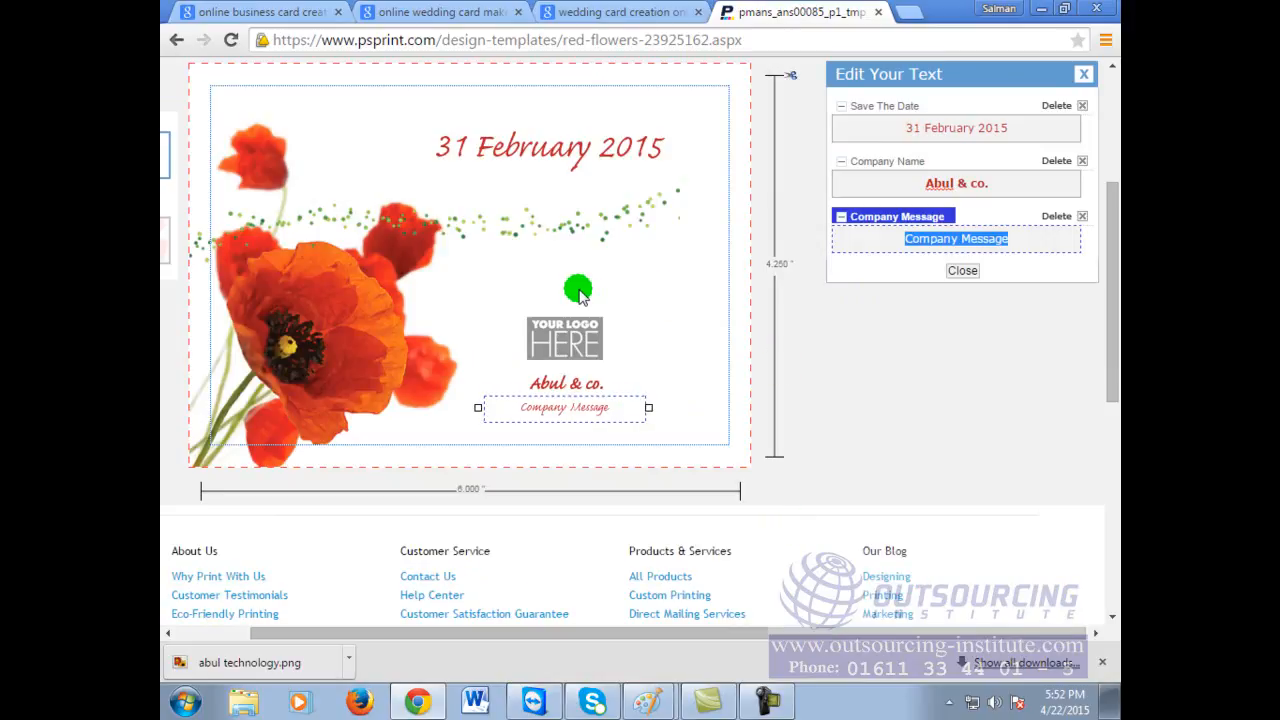
scroll(753, 548, up, 3)
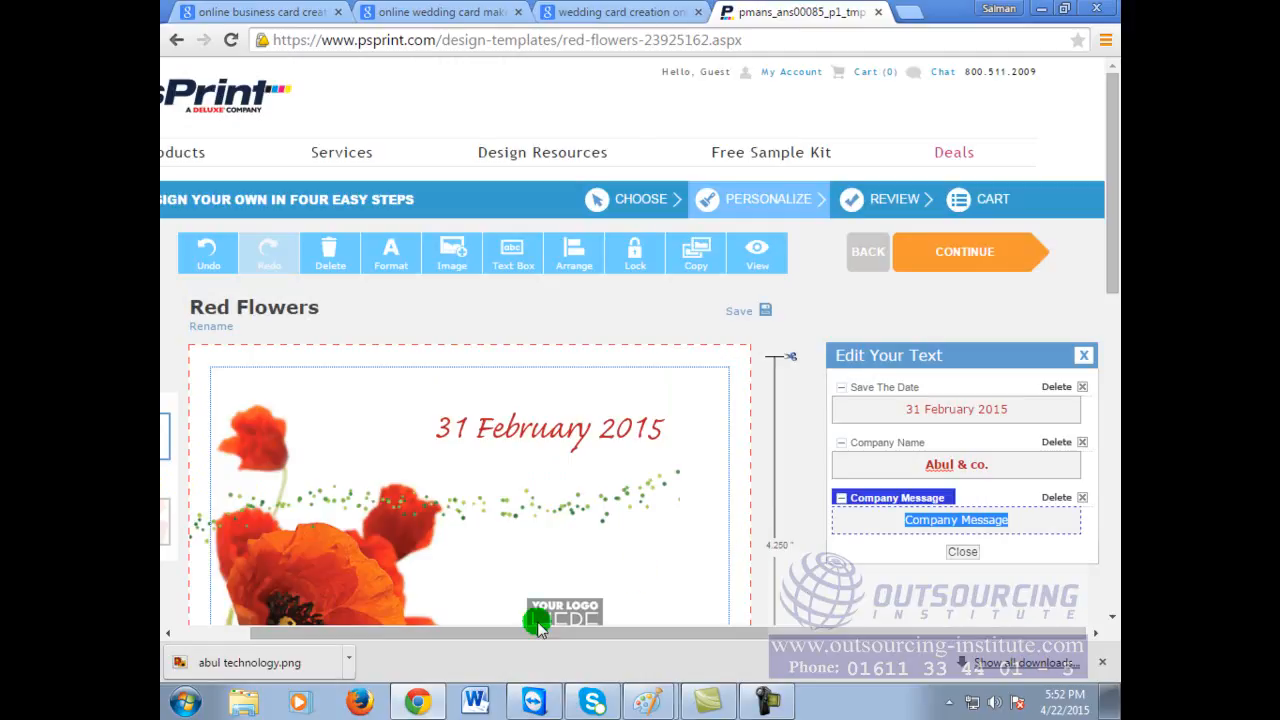
drag(939, 632, 785, 639)
scroll(839, 473, down, 2)
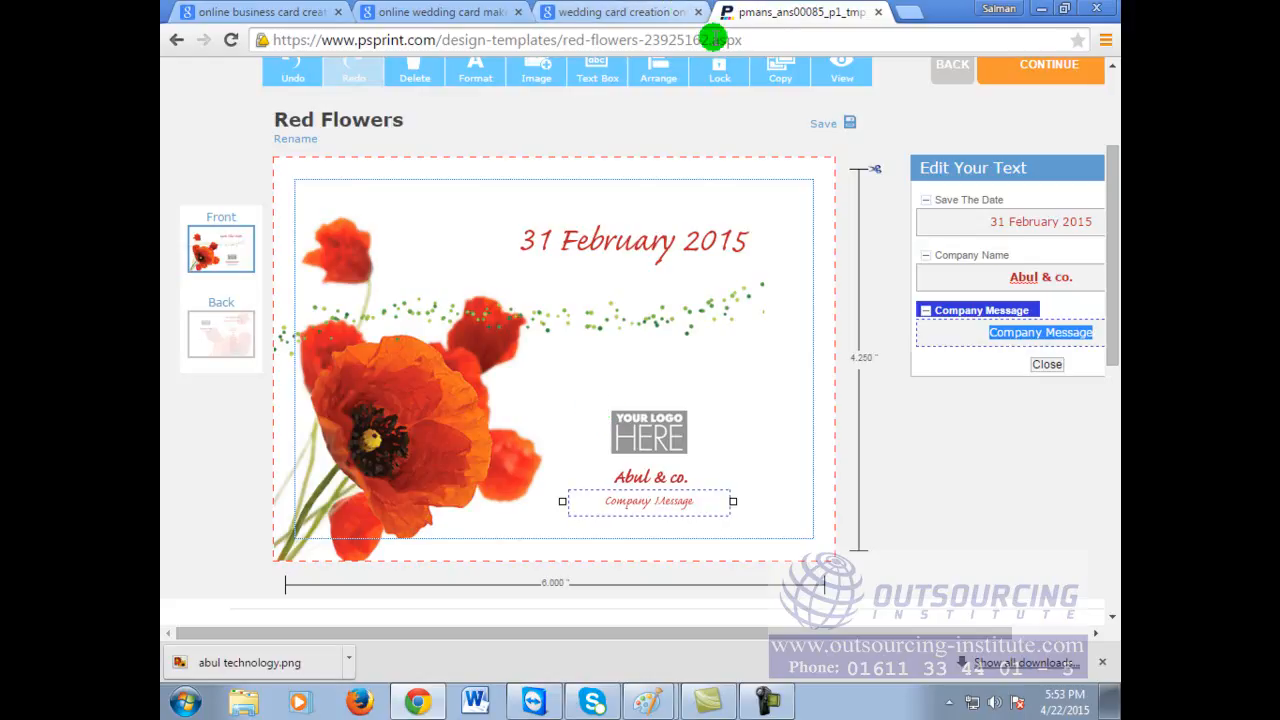
click(757, 36)
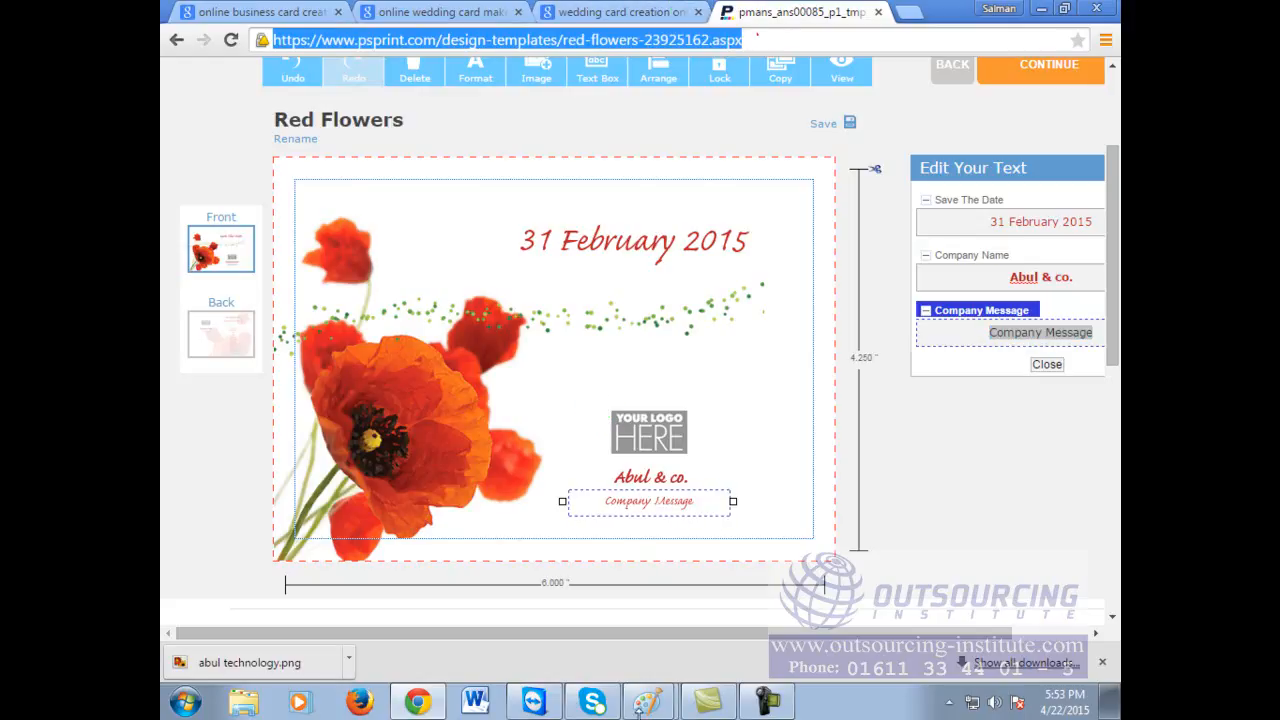
click(778, 33)
click(776, 33)
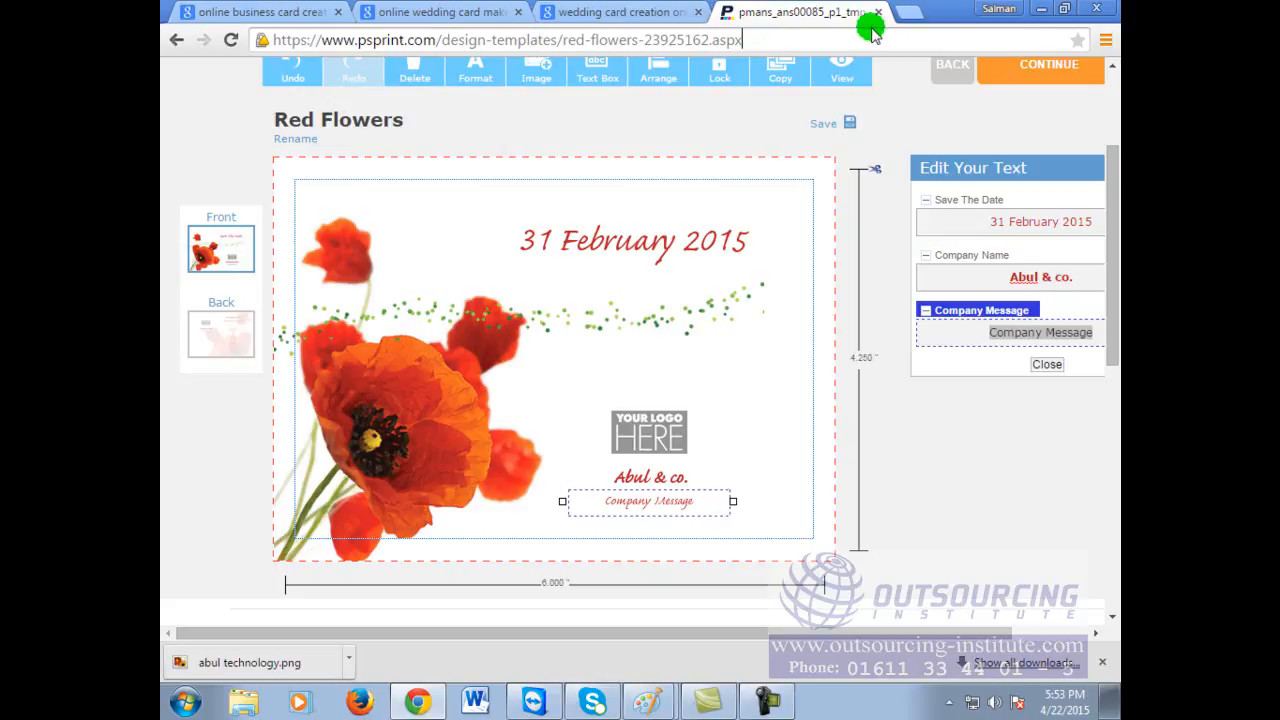
click(912, 12)
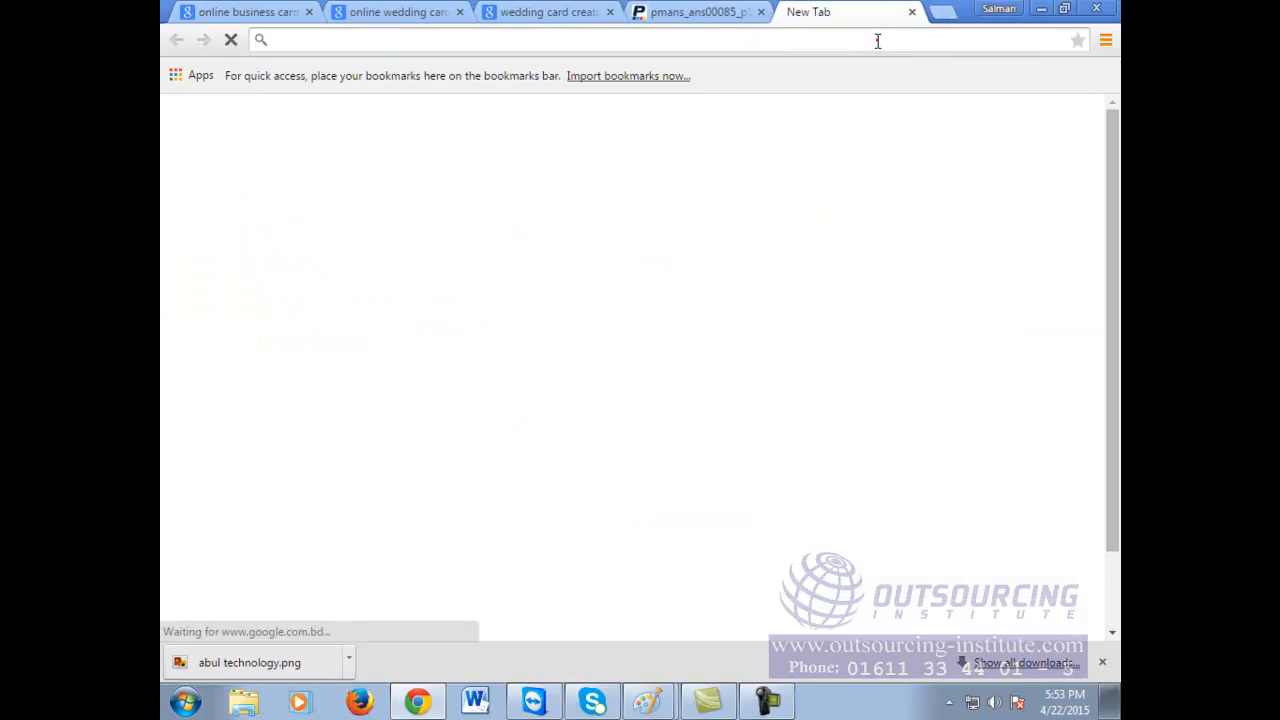
text(www.image.)
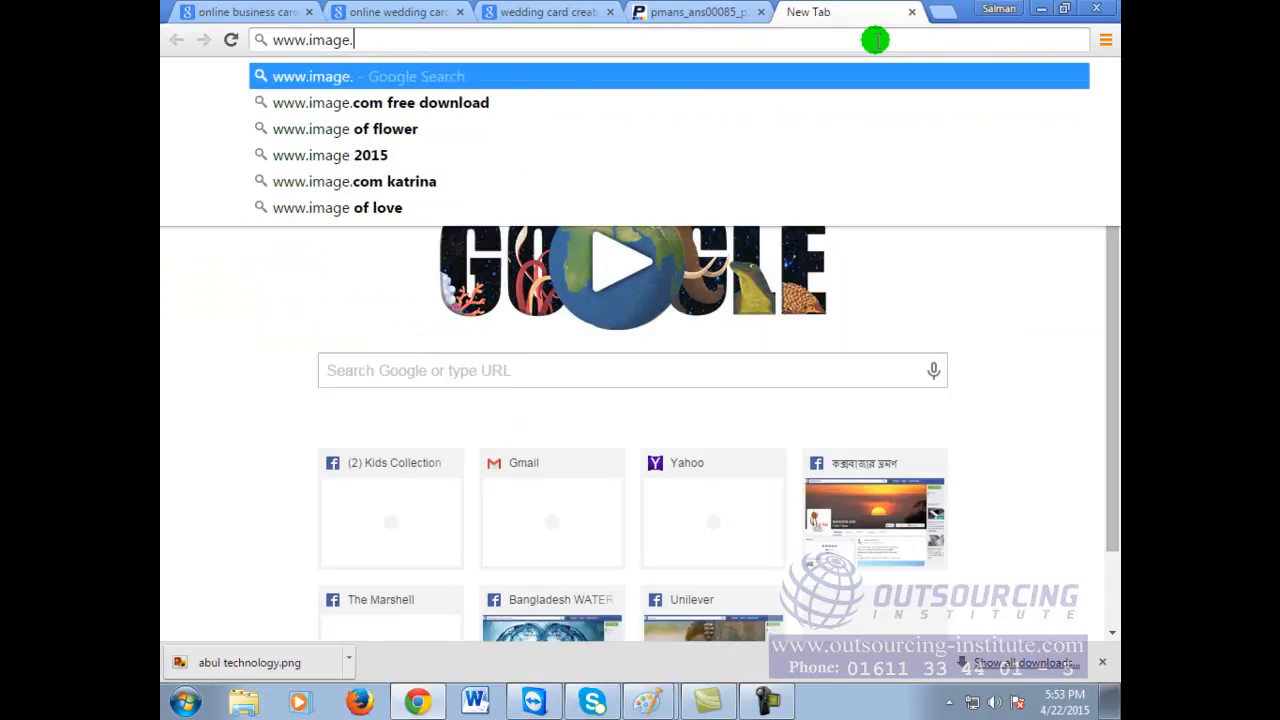
text(google.com)
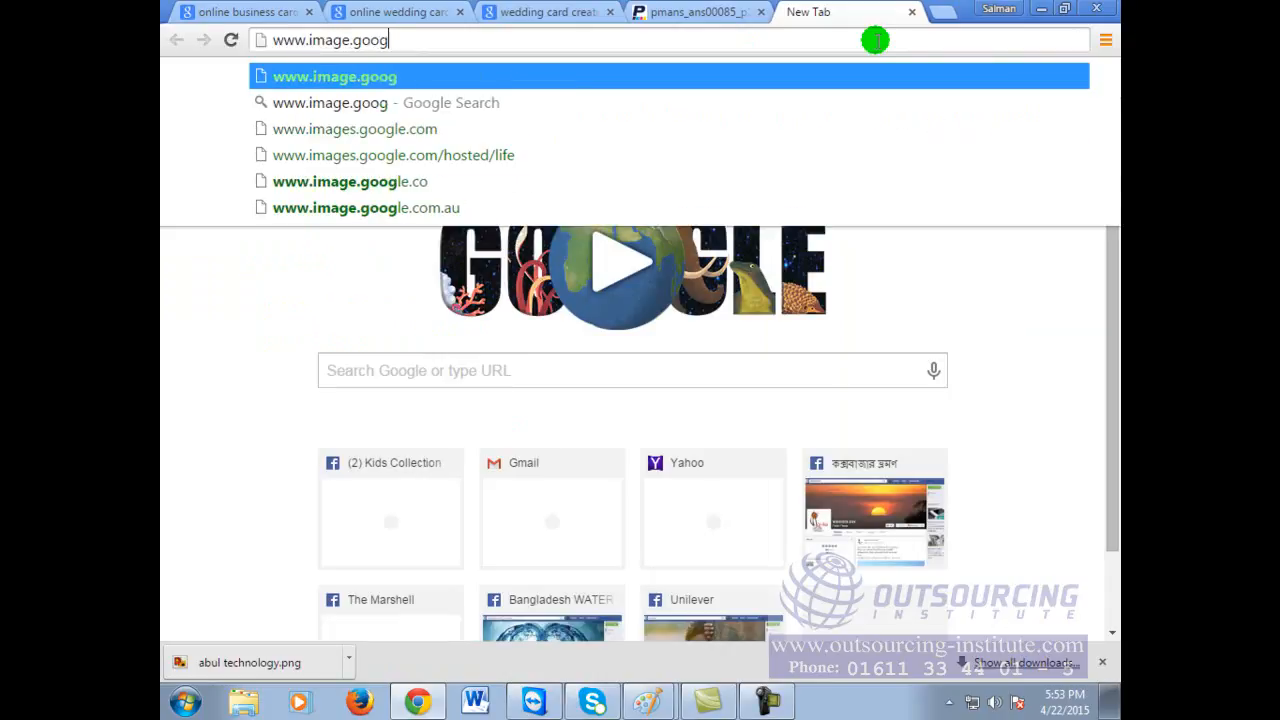
key(Return)
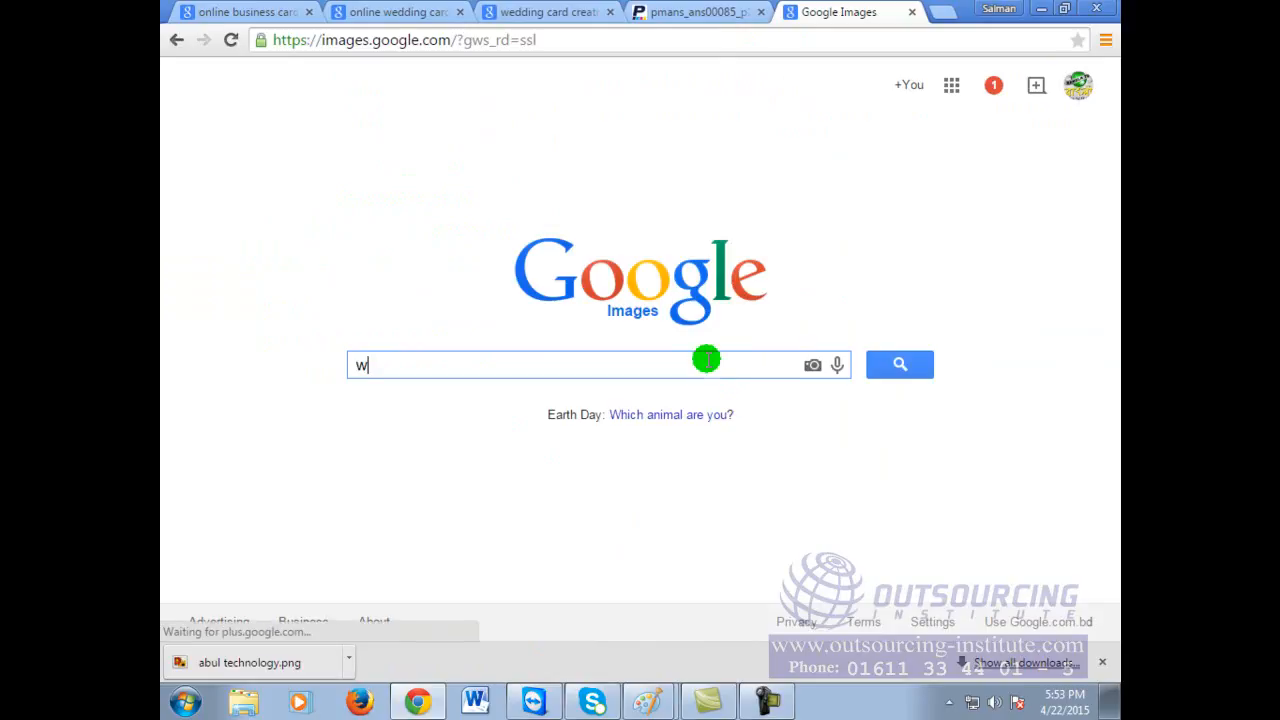
text(weeding car)
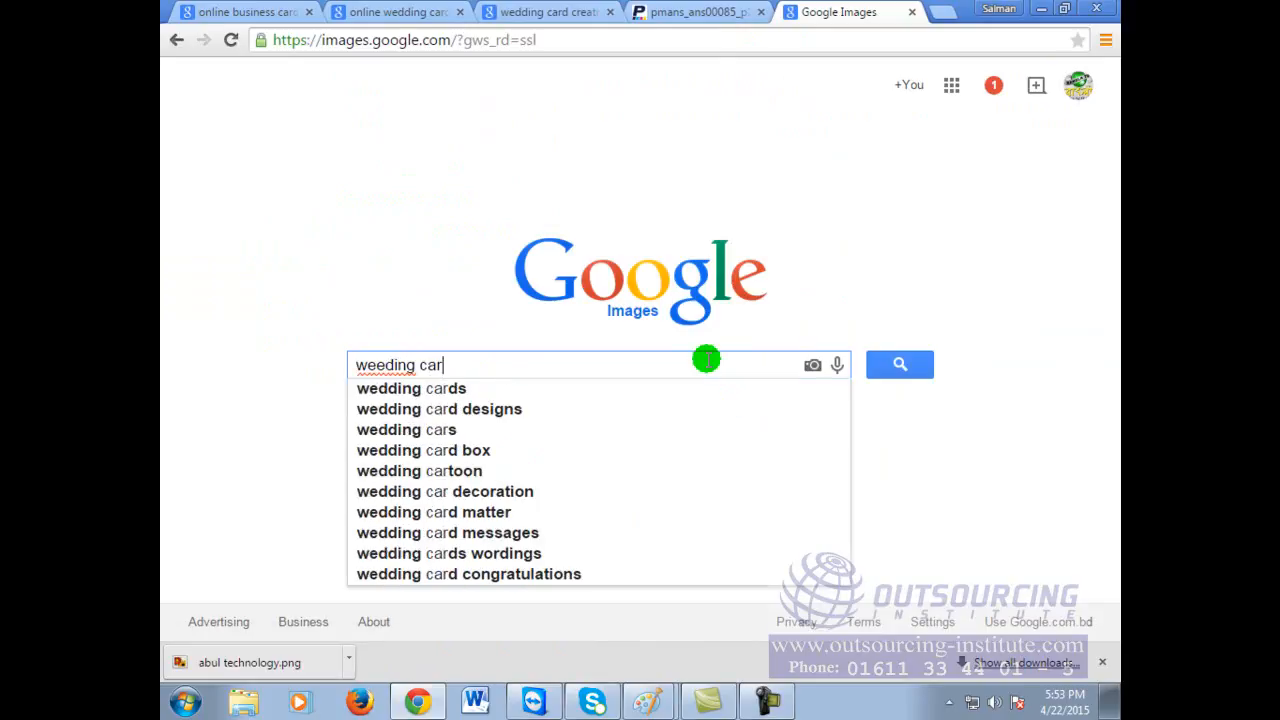
key(BackSpace)
key(BackSpace)
key(BackSpace)
key(BackSpace)
key(BackSpace)
key(BackSpace)
key(BackSpace)
key(BackSpace)
key(BackSpace)
text(dding card)
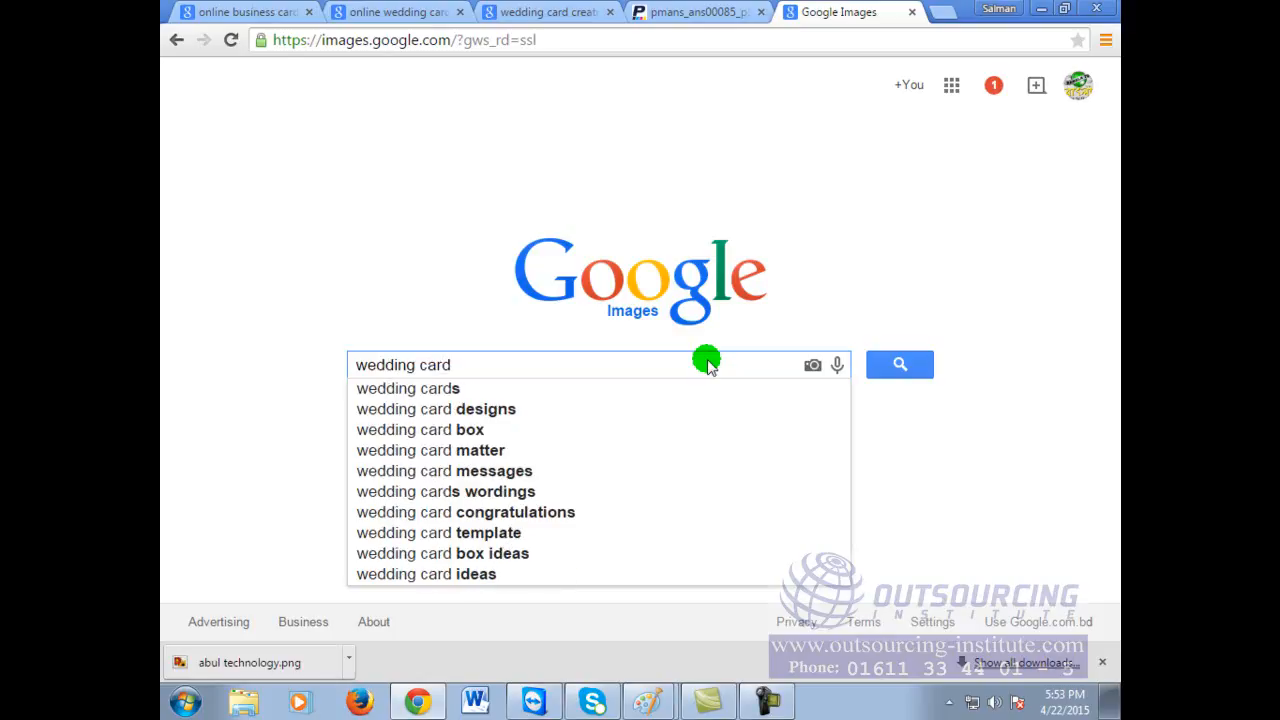
key(Return)
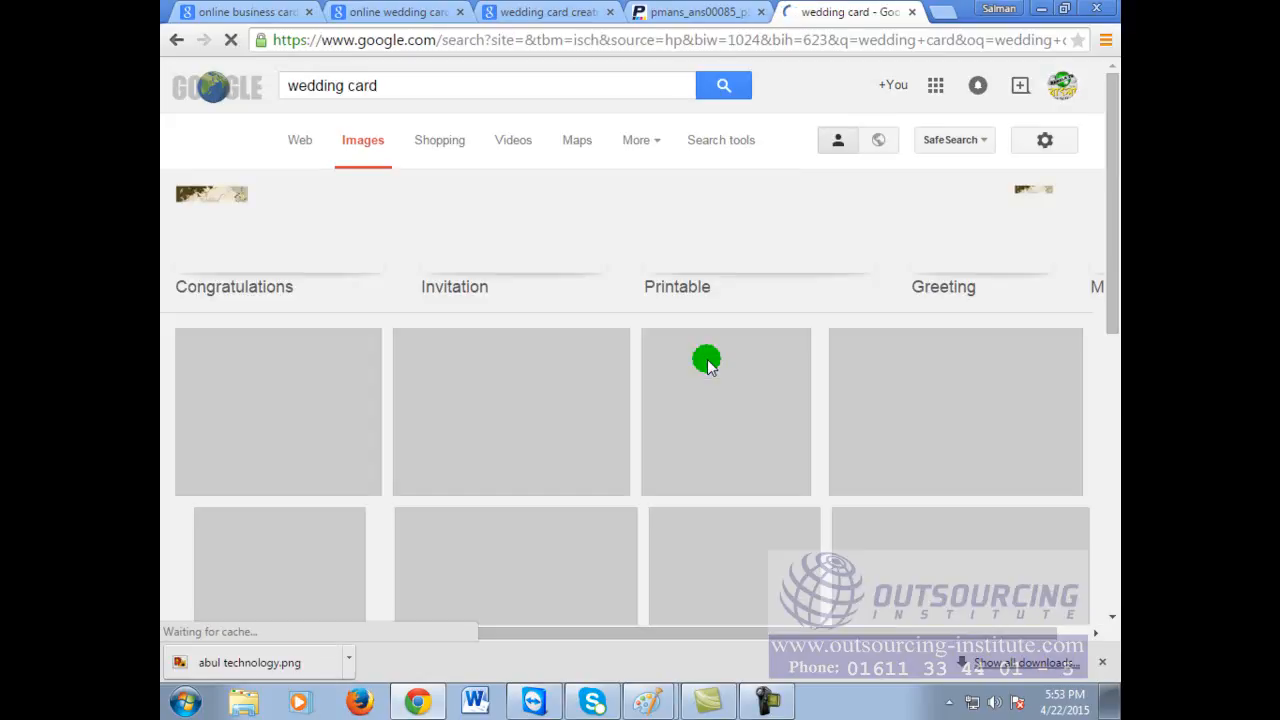
scroll(670, 366, down, 2)
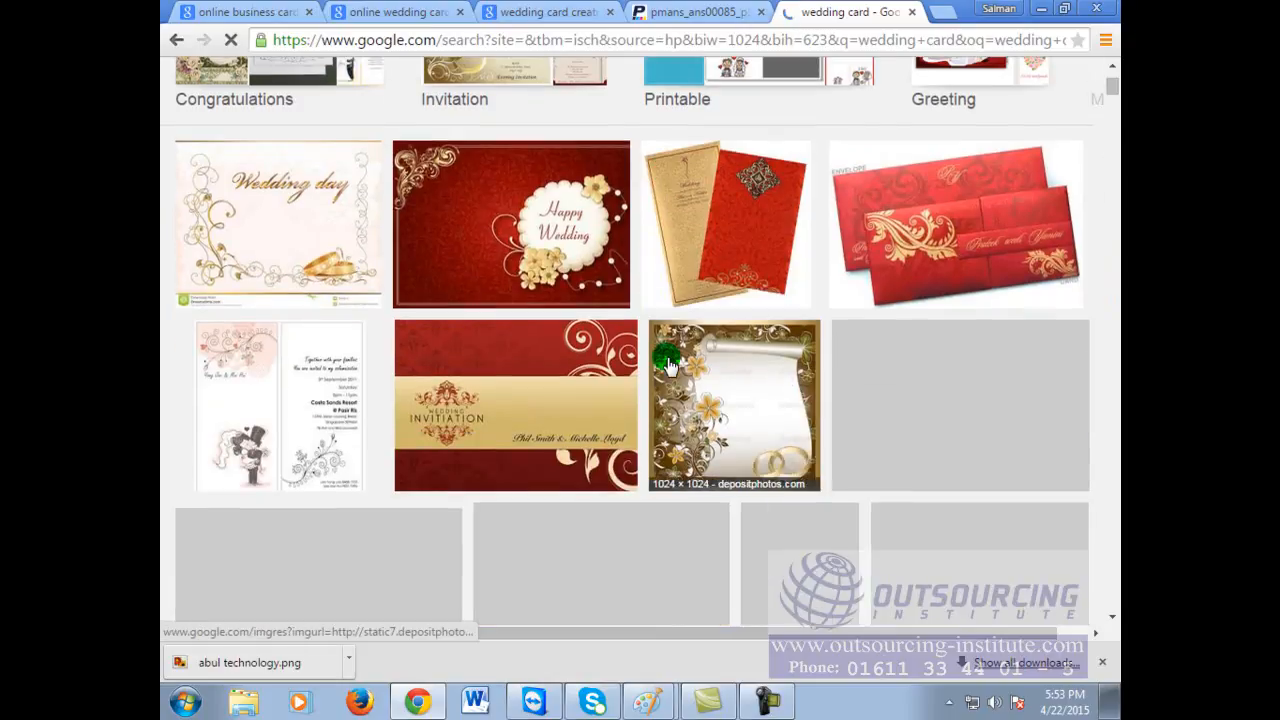
scroll(670, 366, down, 2)
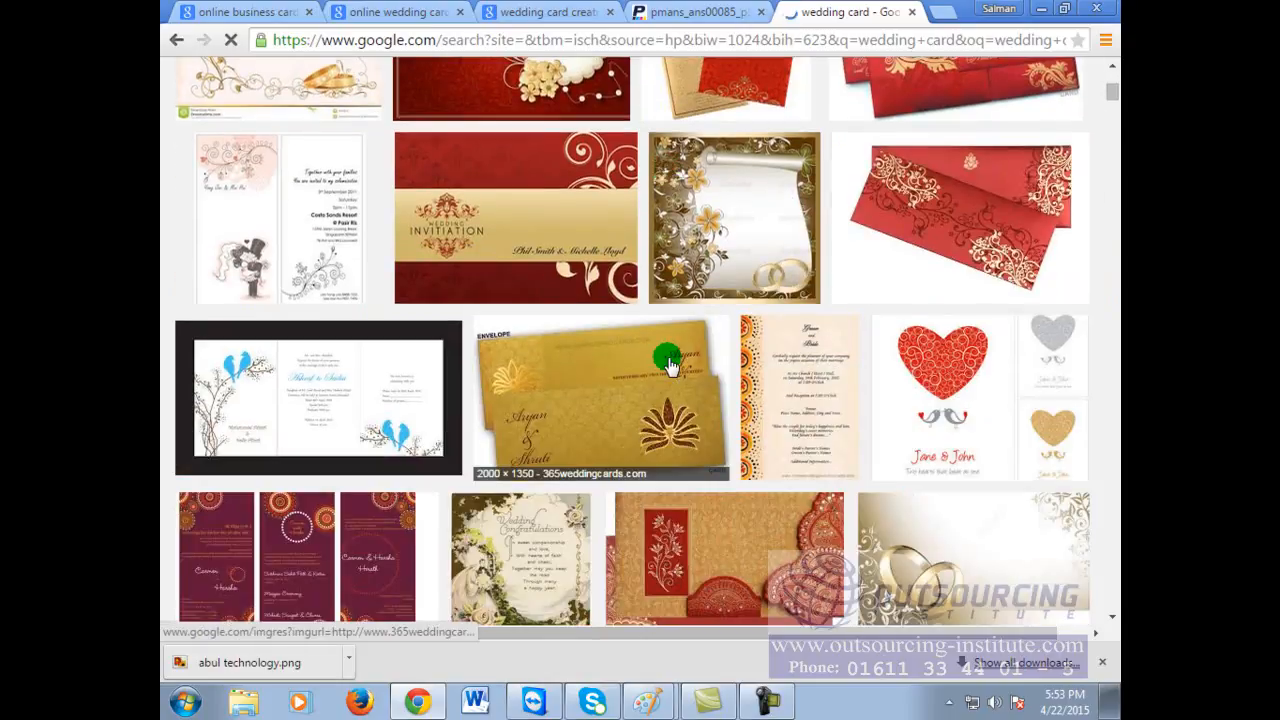
scroll(670, 366, down, 2)
scroll(670, 366, down, 2)
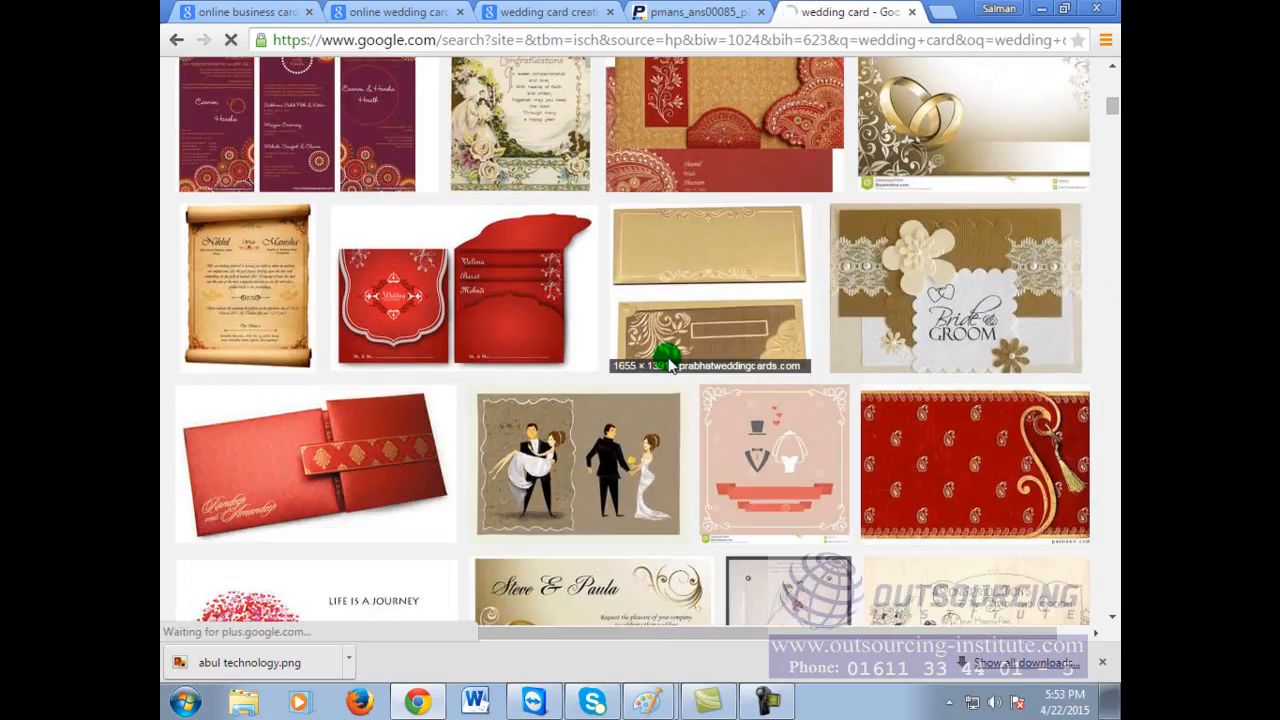
scroll(670, 366, down, 2)
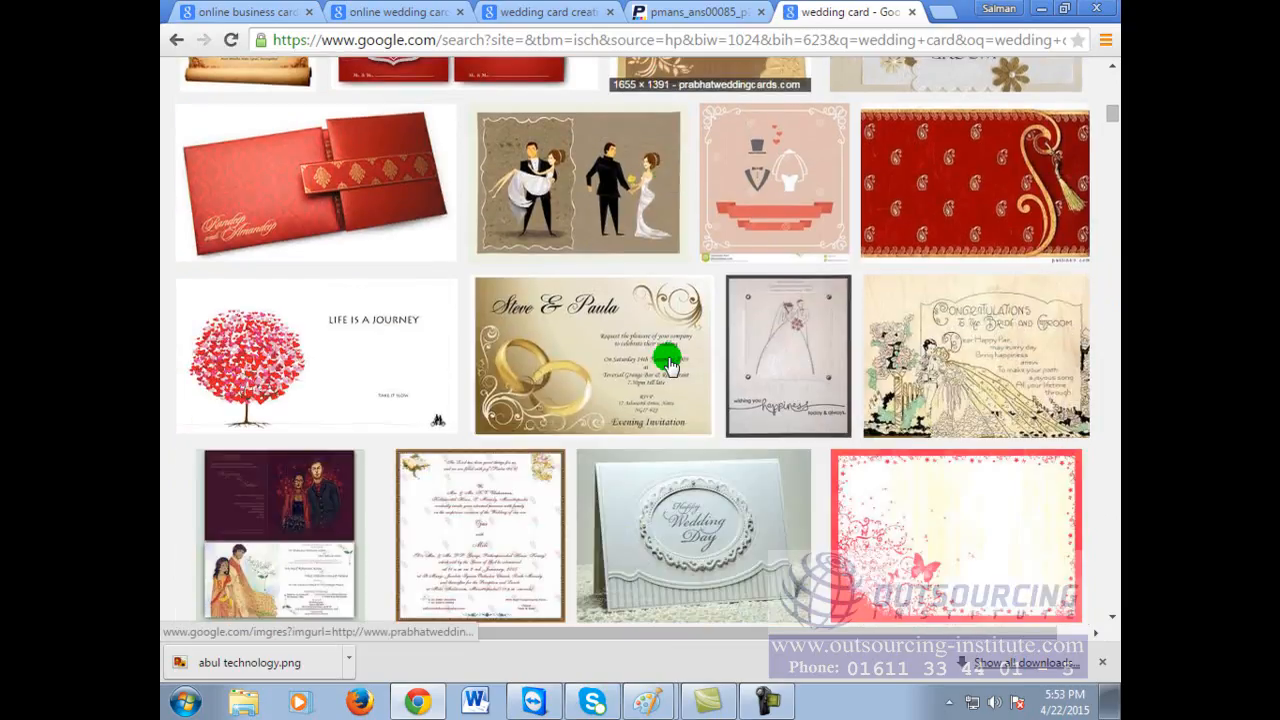
click(616, 328)
click(620, 337)
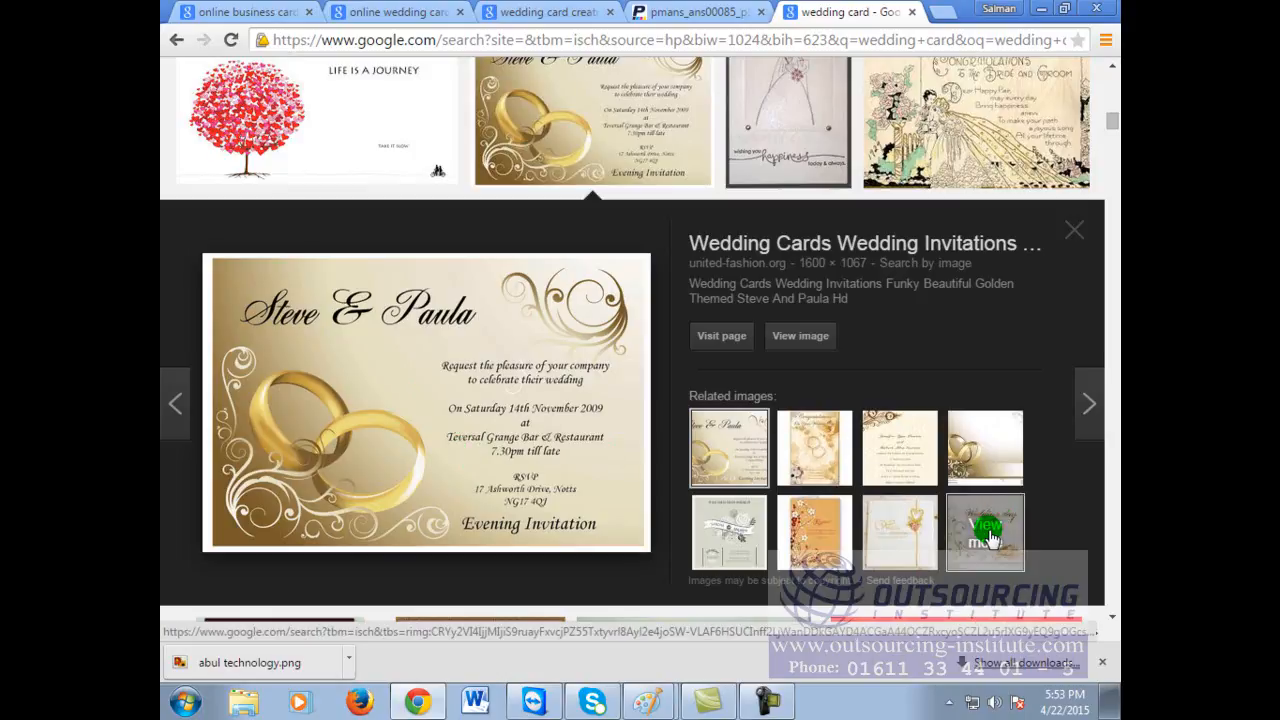
scroll(988, 538, down, 3)
click(986, 168)
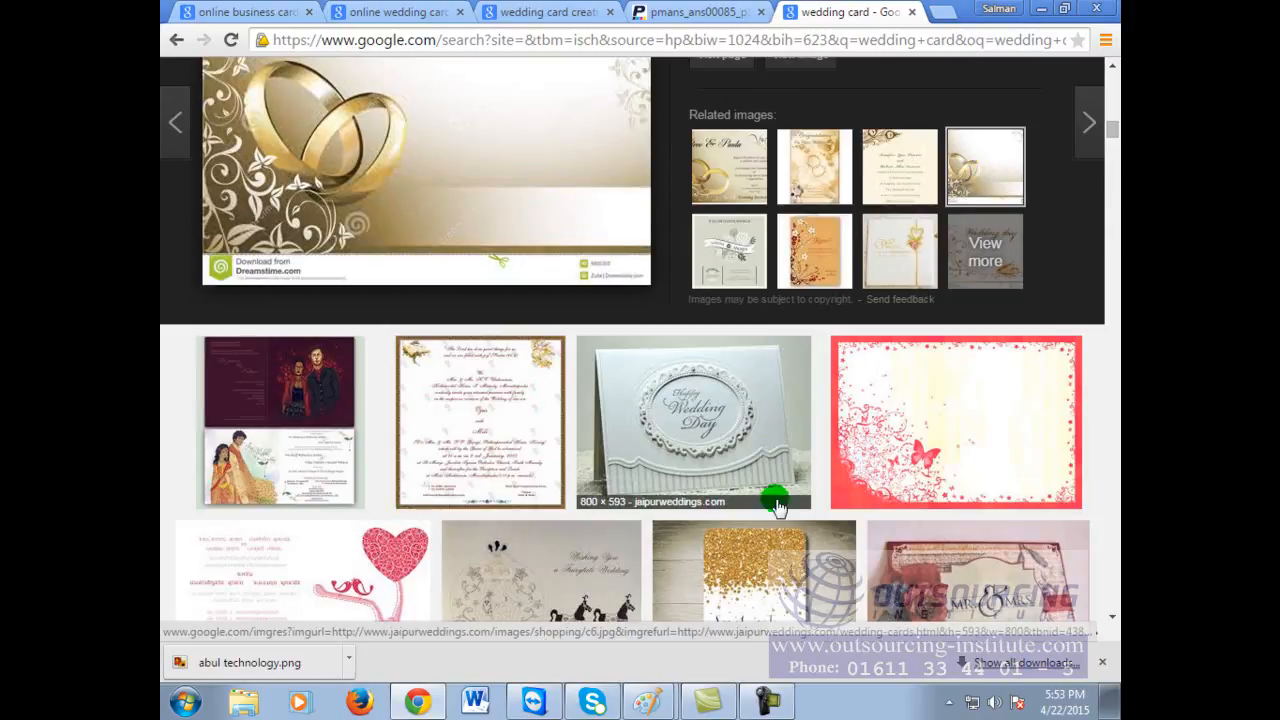
scroll(986, 442, down, 3)
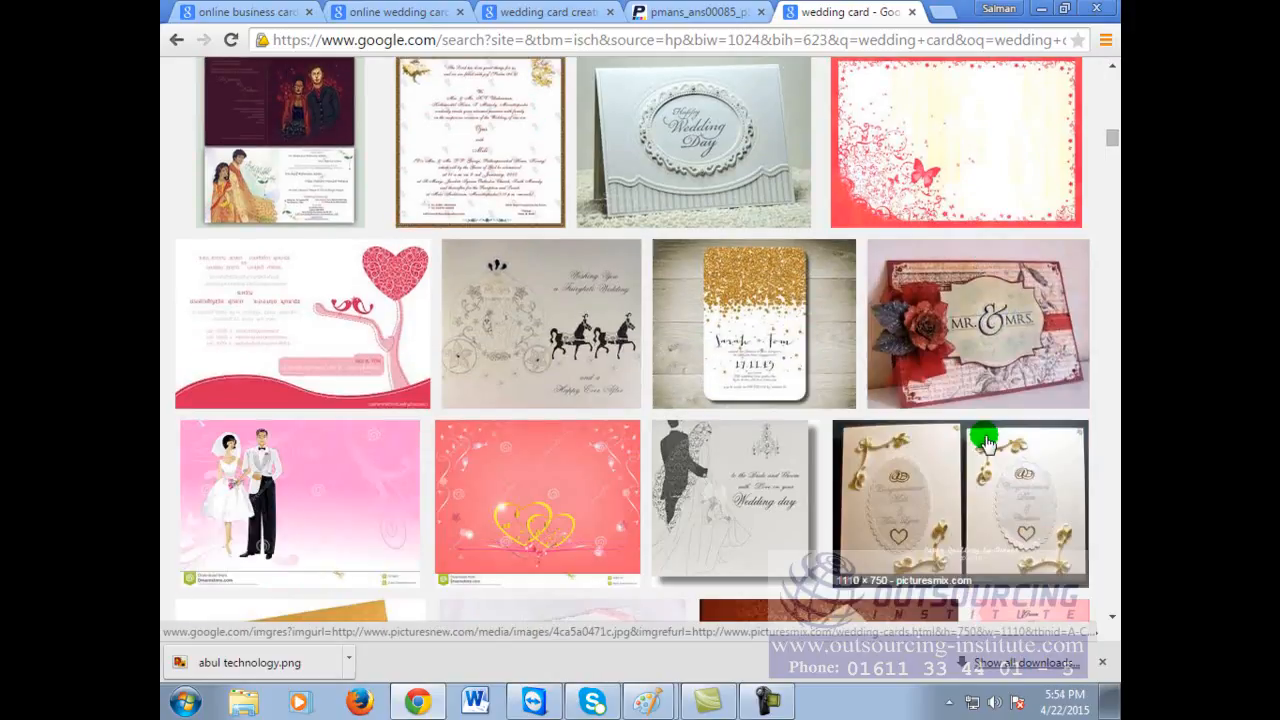
scroll(986, 442, up, 10)
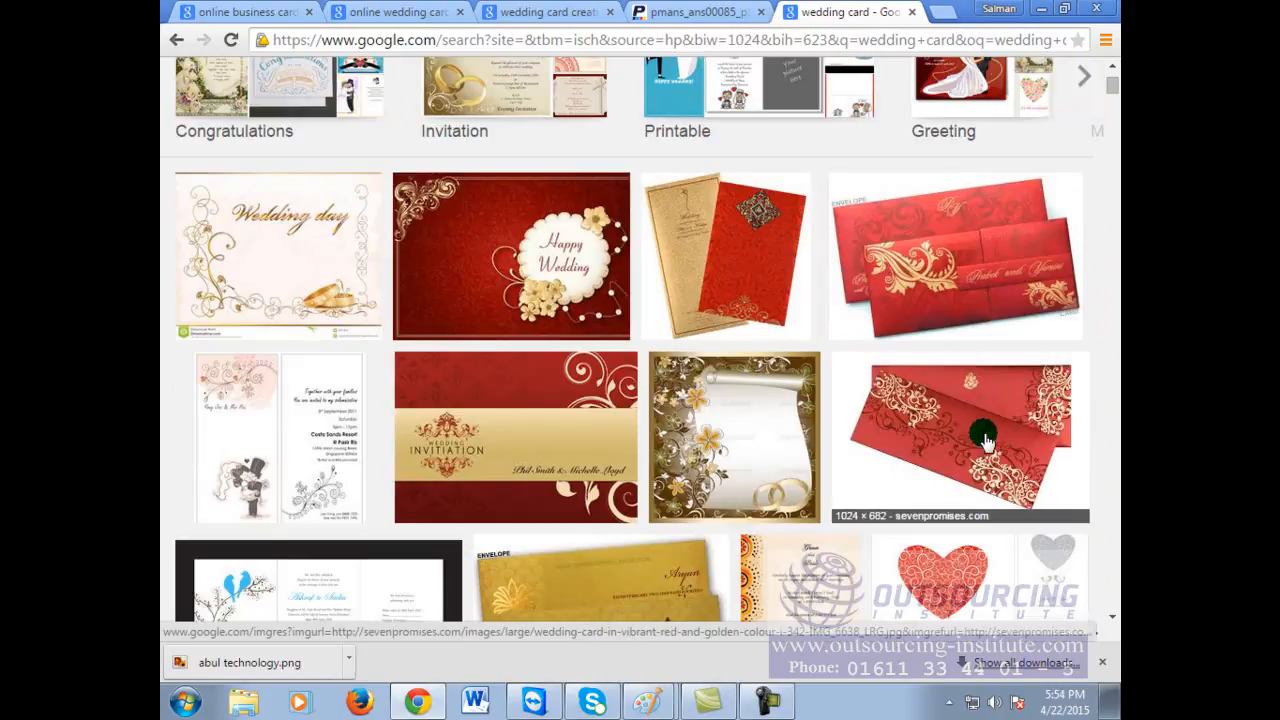
scroll(986, 442, up, 3)
click(436, 89)
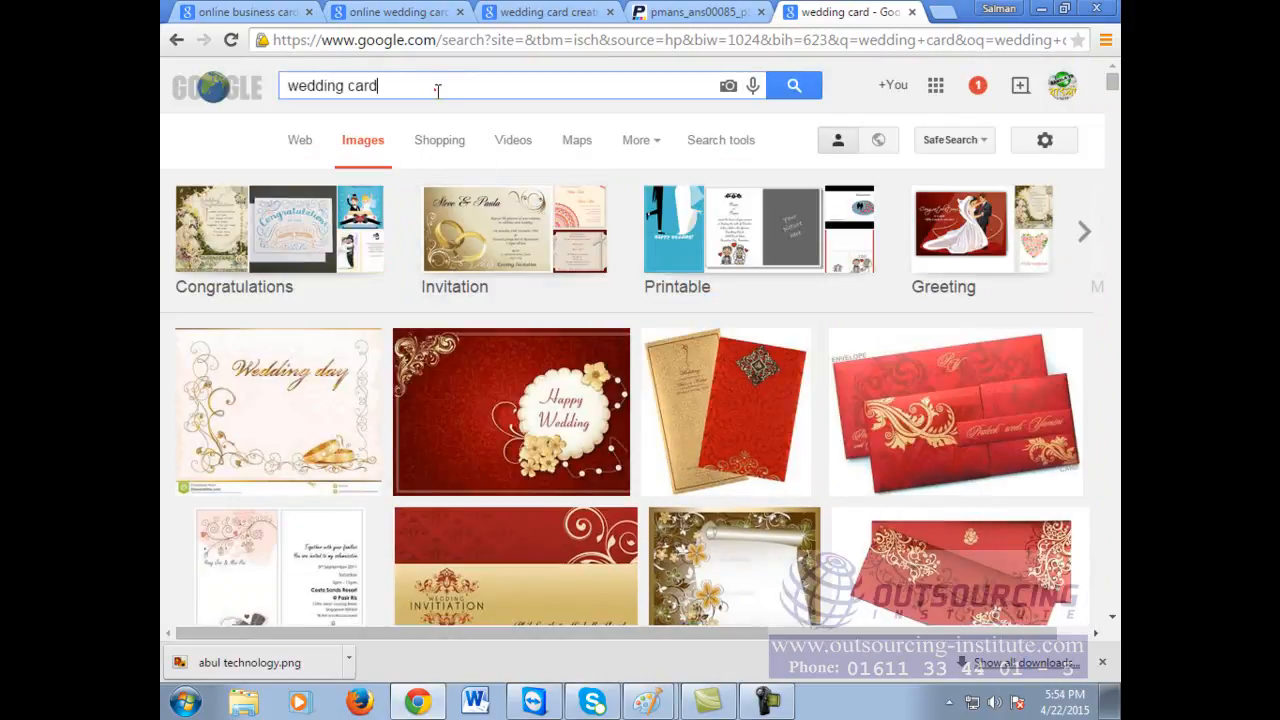
Step: Search Google Images for 'wedding card design template'
text(templa)
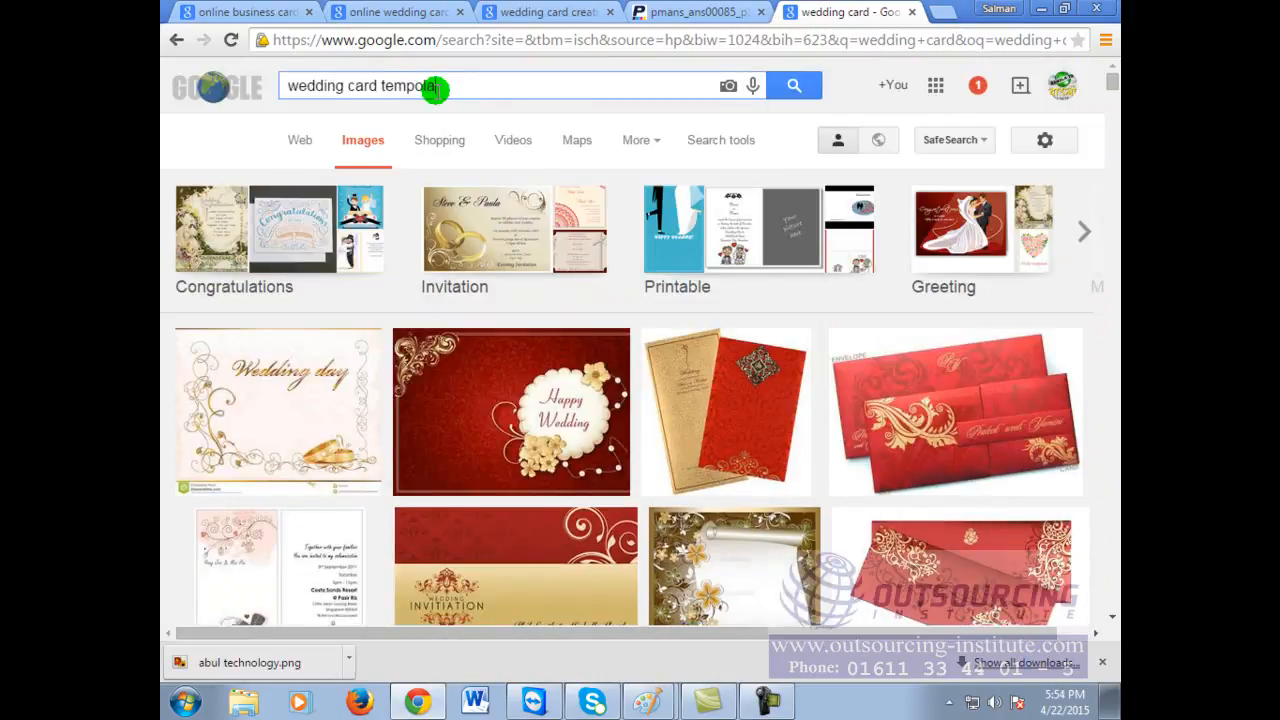
key(BackSpace)
key(BackSpace)
key(BackSpace)
key(BackSpace)
key(BackSpace)
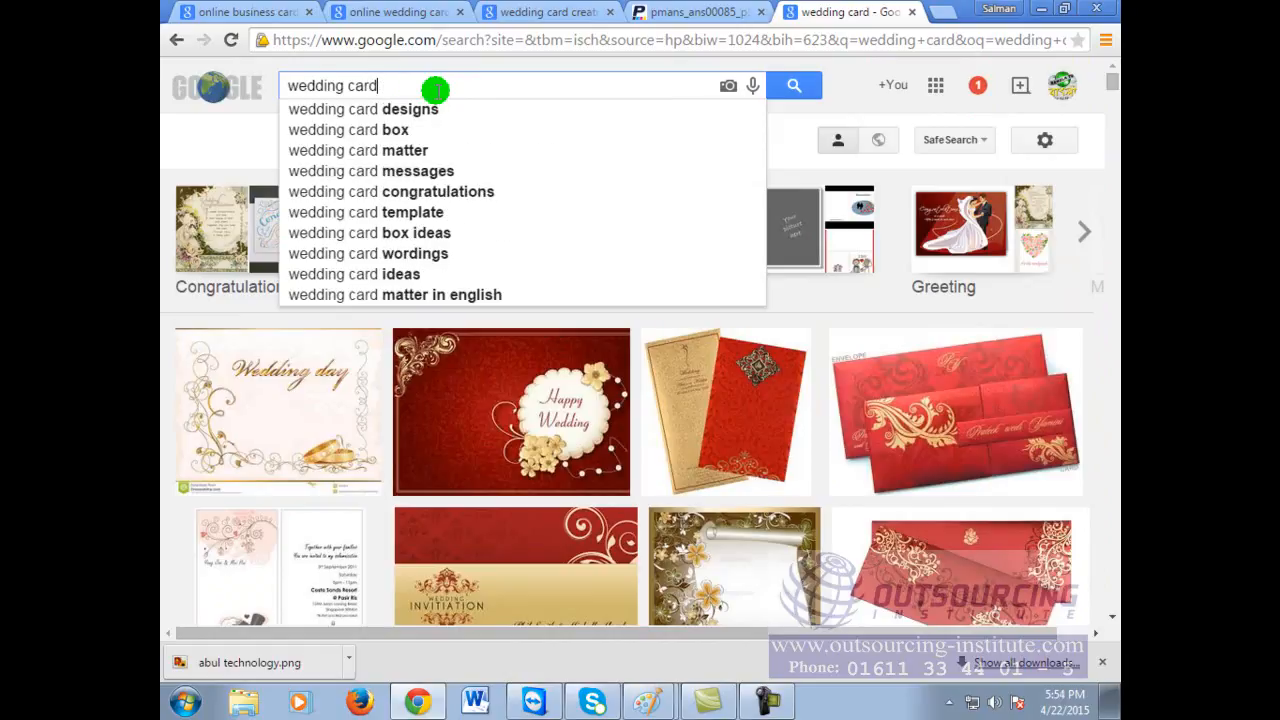
text(design tem)
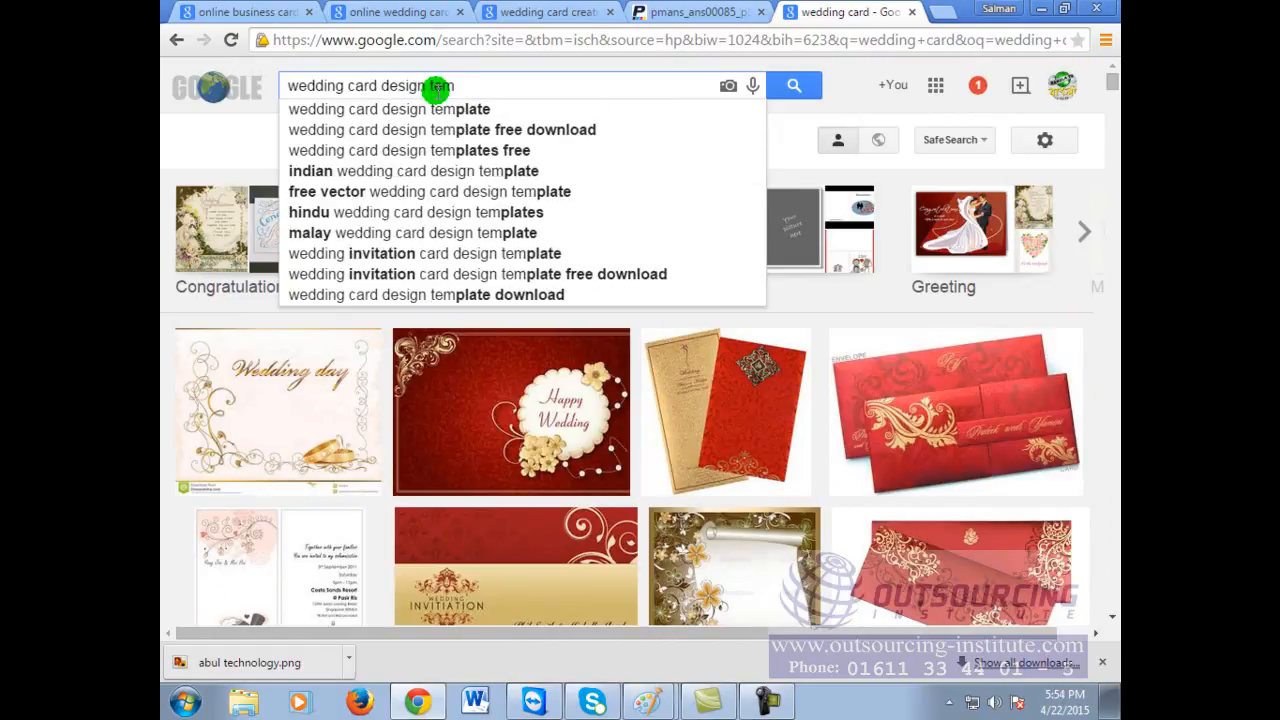
click(494, 112)
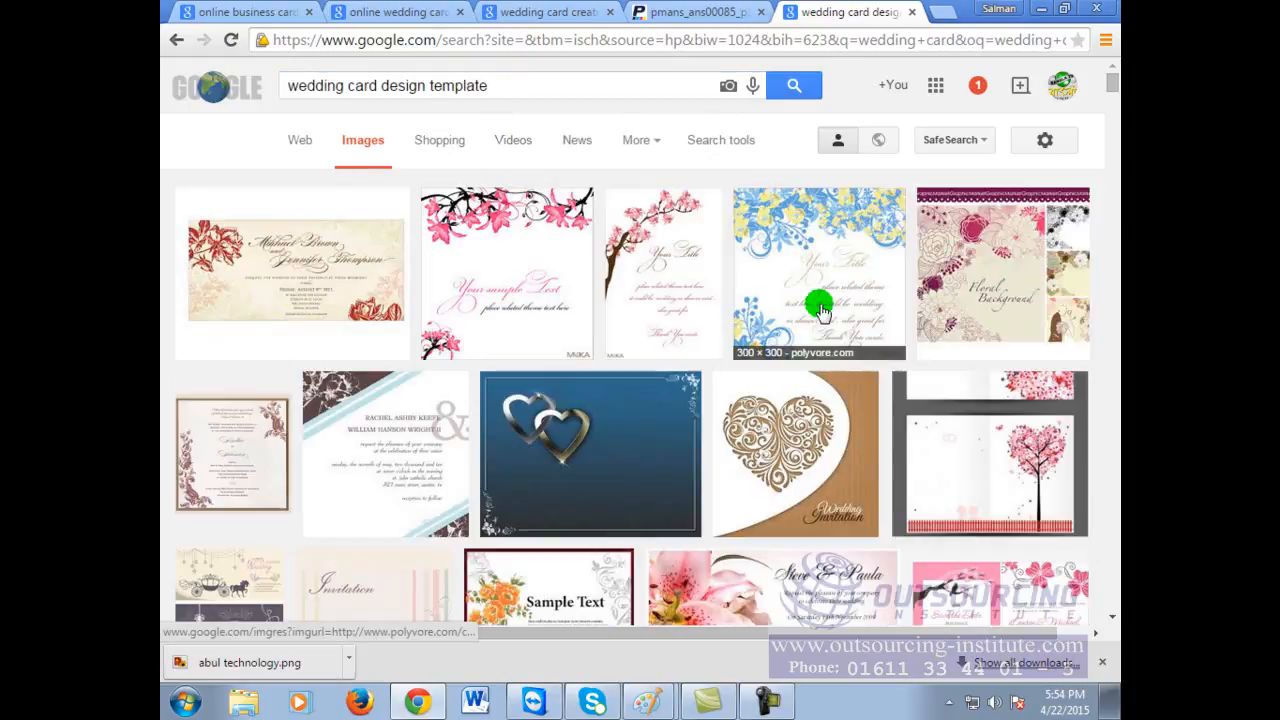
Step: Save the wedding-couple card image as wedding-invitation-card-template-2.jpg
scroll(810, 318, down, 5)
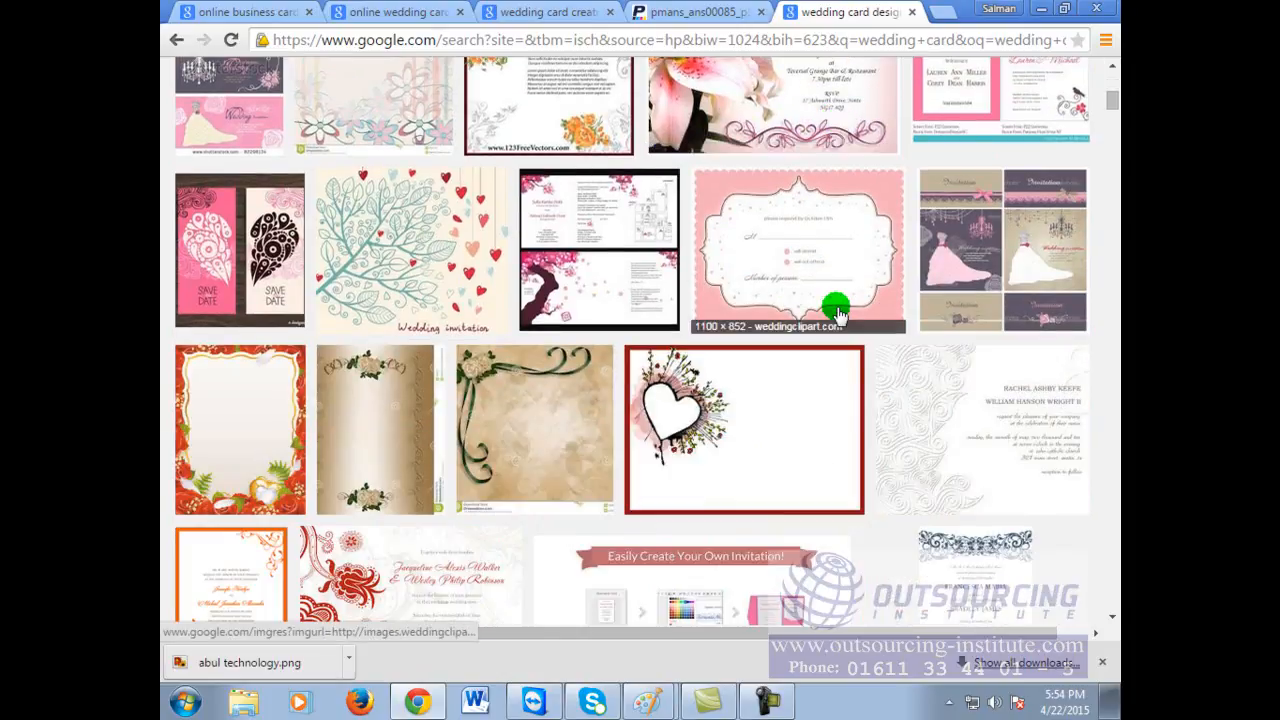
scroll(838, 314, down, 3)
scroll(838, 314, down, 3)
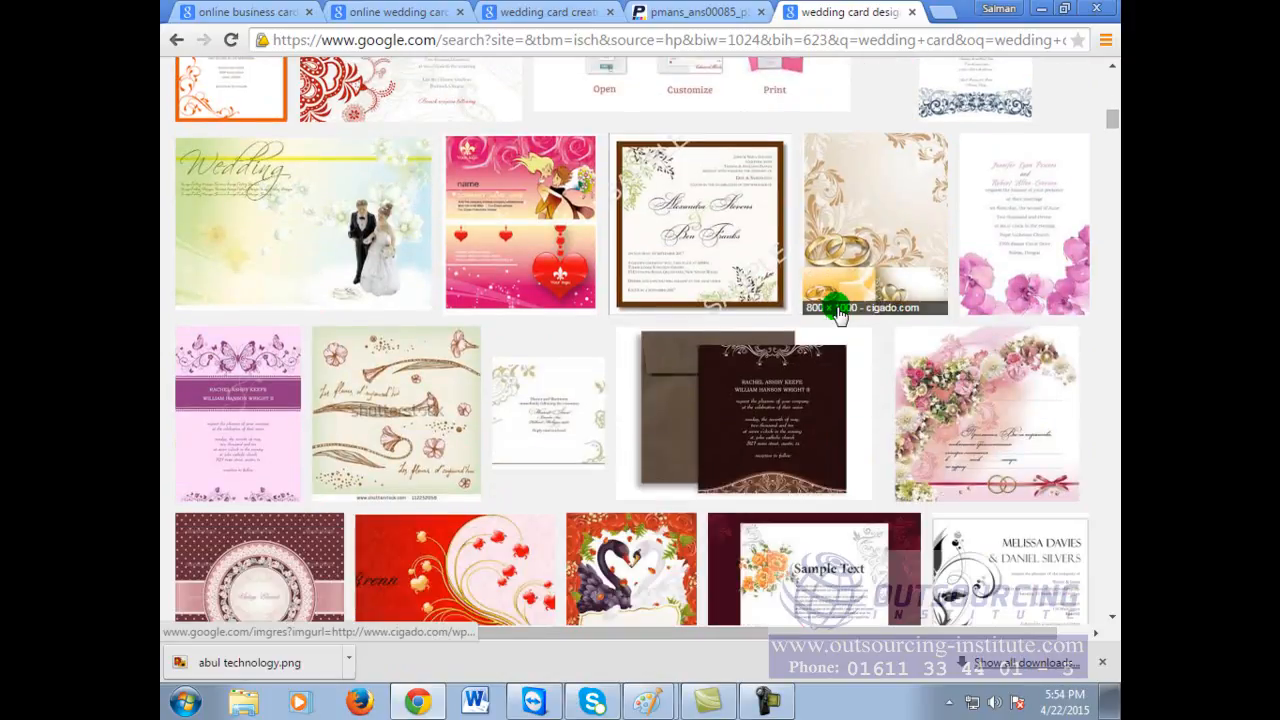
click(345, 252)
right_click(348, 254)
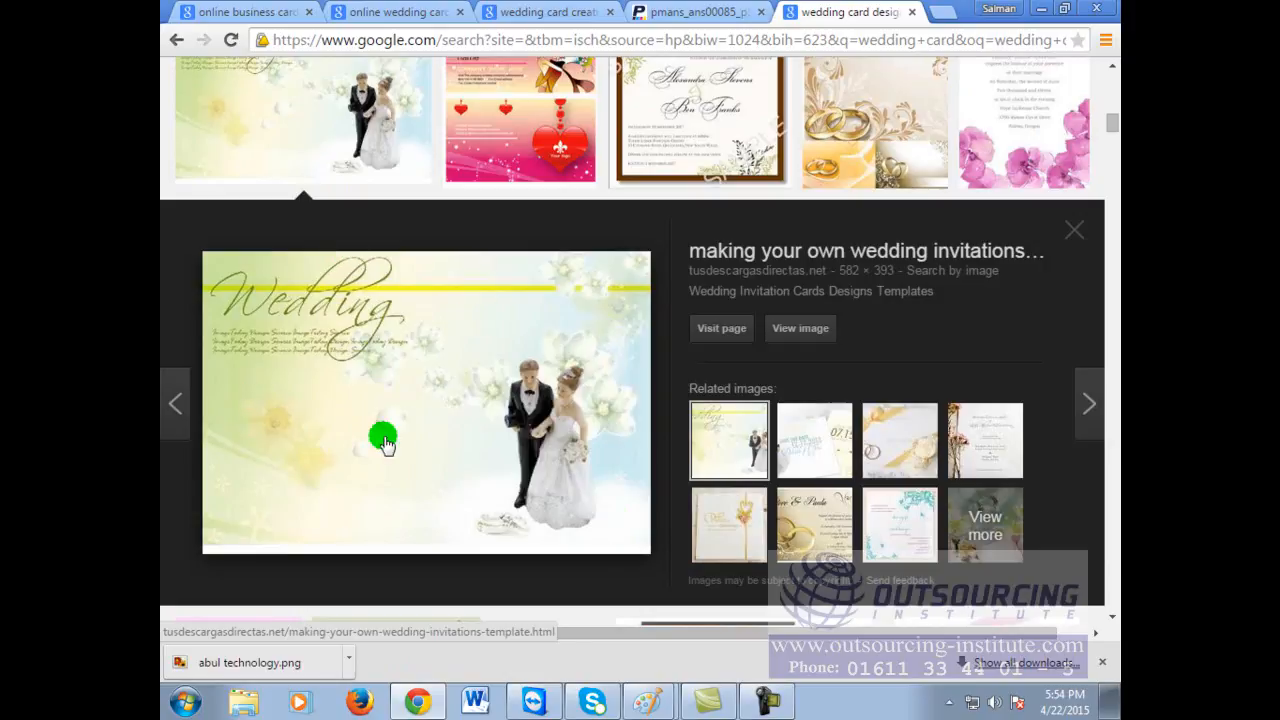
right_click(499, 369)
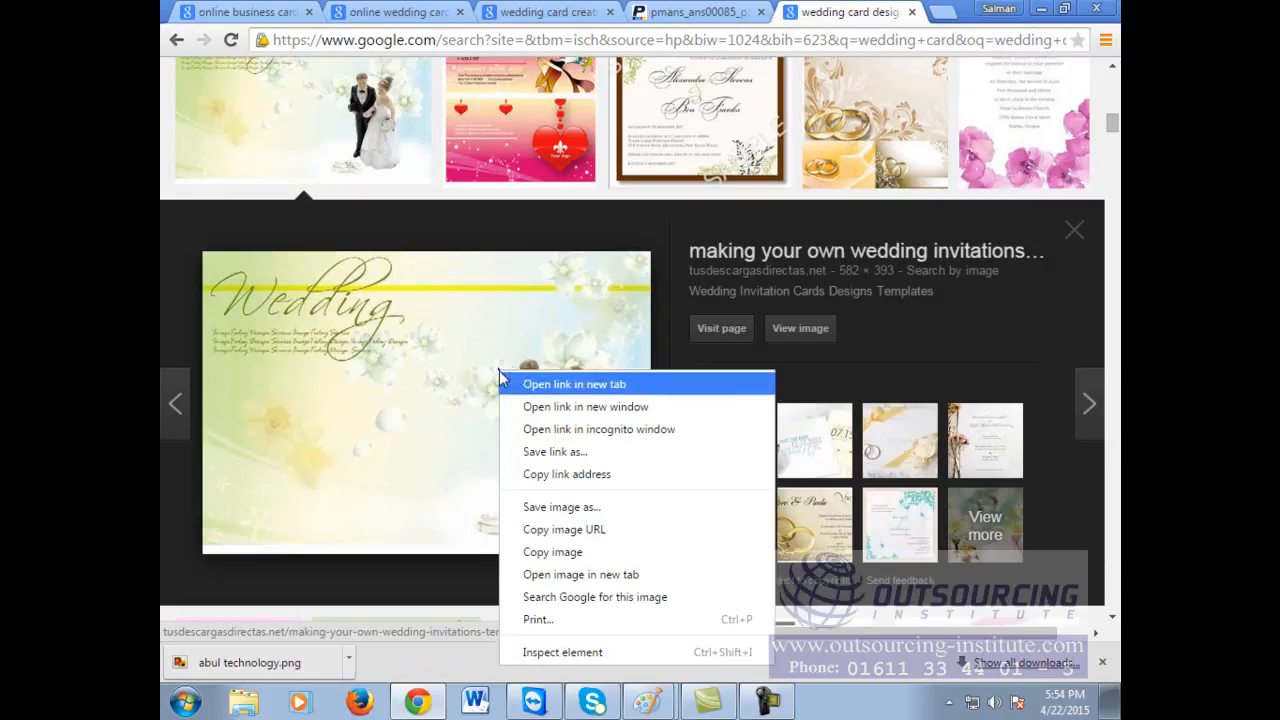
click(576, 509)
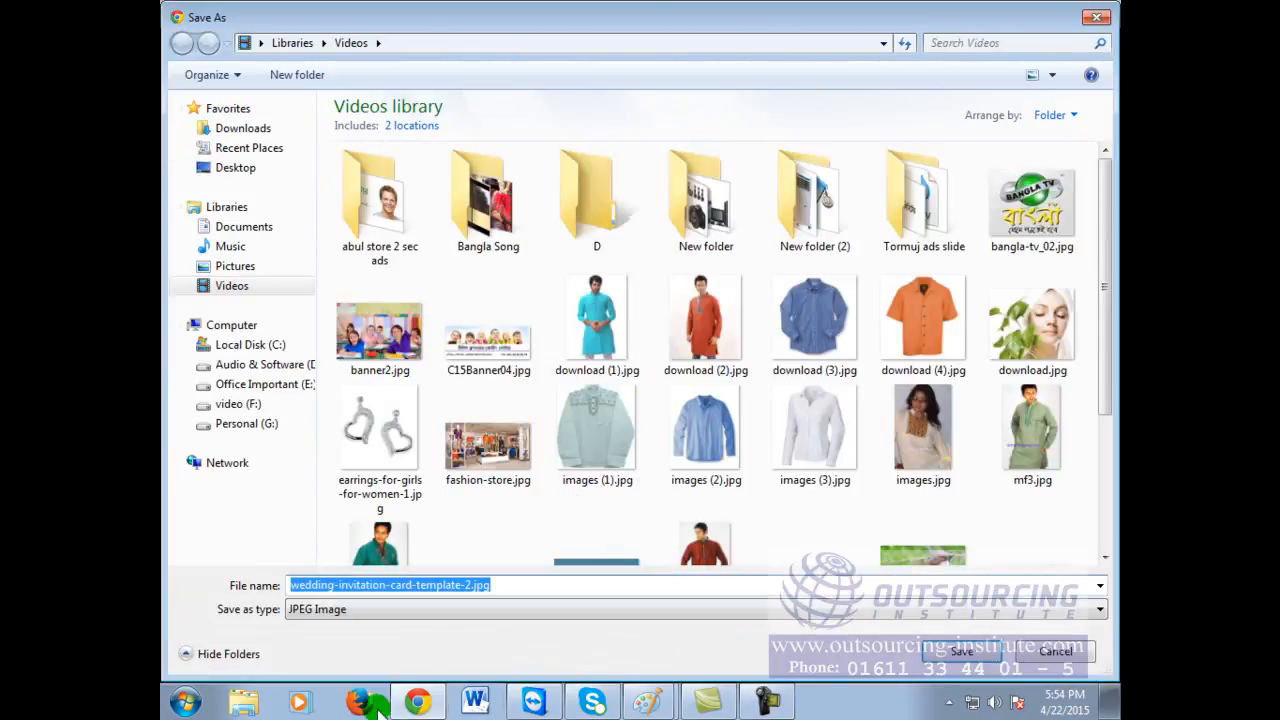
click(969, 648)
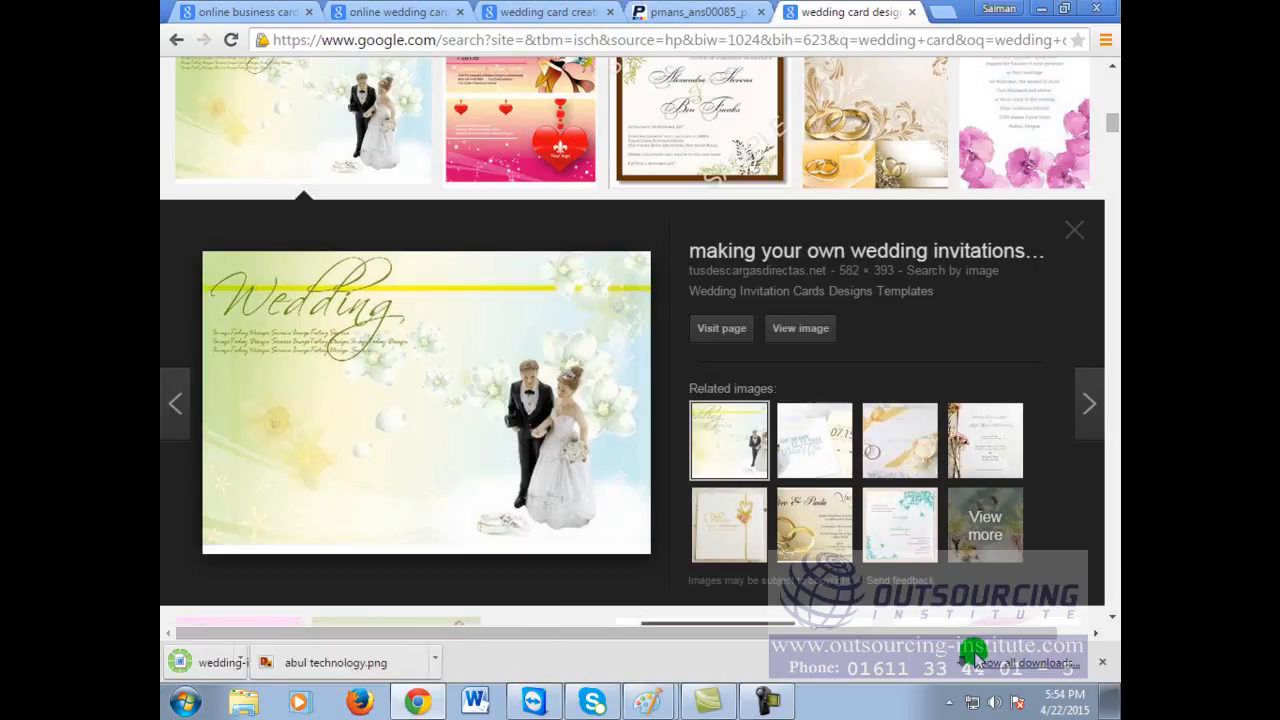
Step: Open the downloaded card, cancel Word's garbled file conversion, and close Word
click(266, 665)
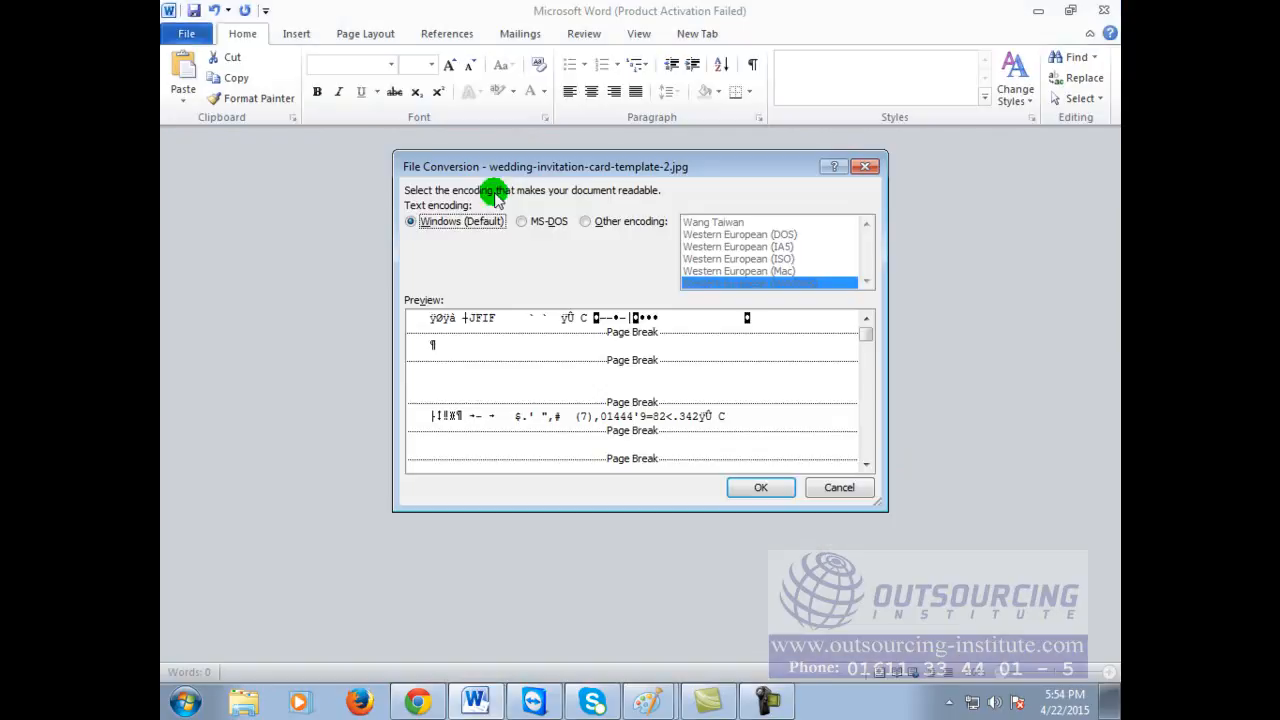
click(838, 488)
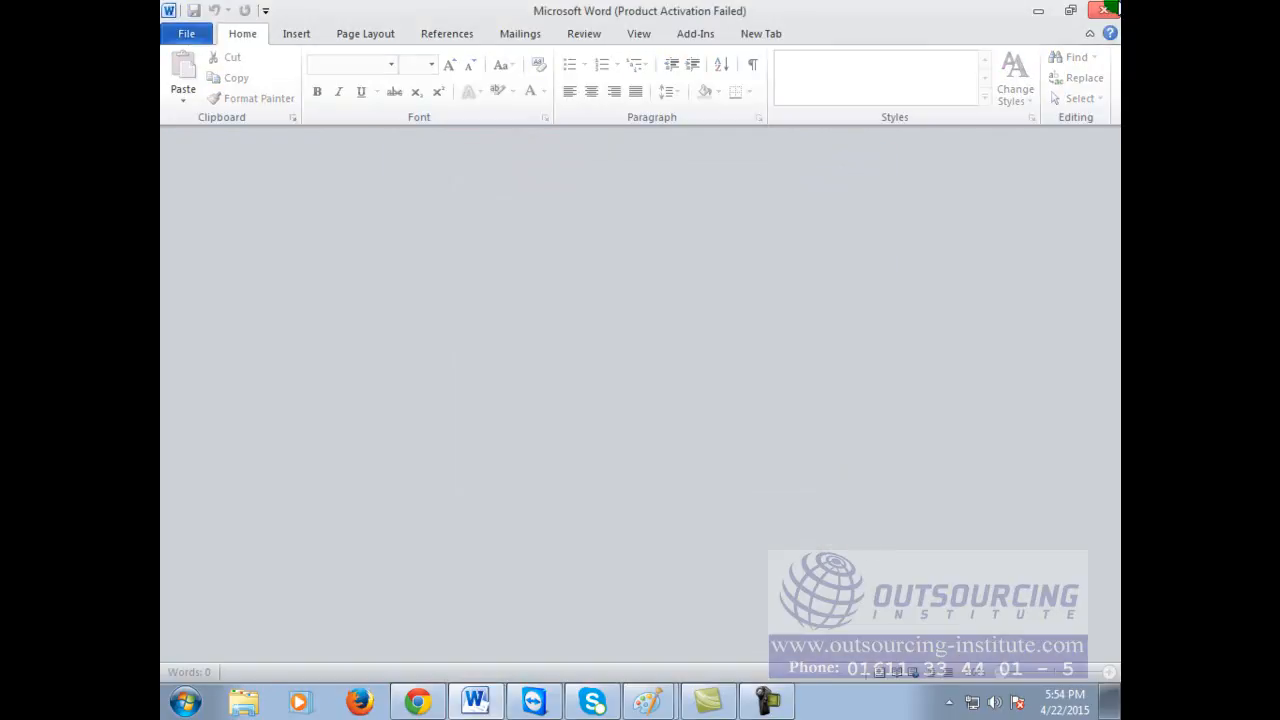
click(1104, 10)
Step: Minimize Chrome and both Paint windows to reveal the desktop
click(266, 668)
right_click(267, 670)
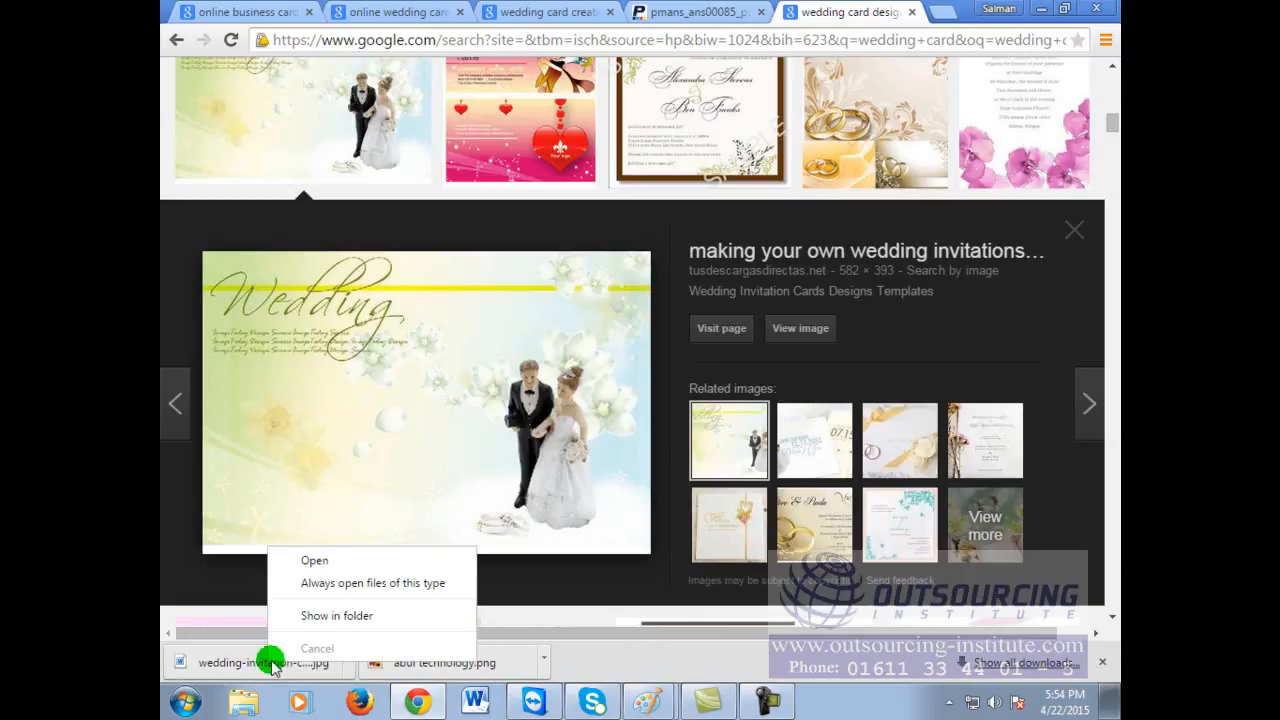
click(1040, 9)
click(1040, 10)
click(1040, 10)
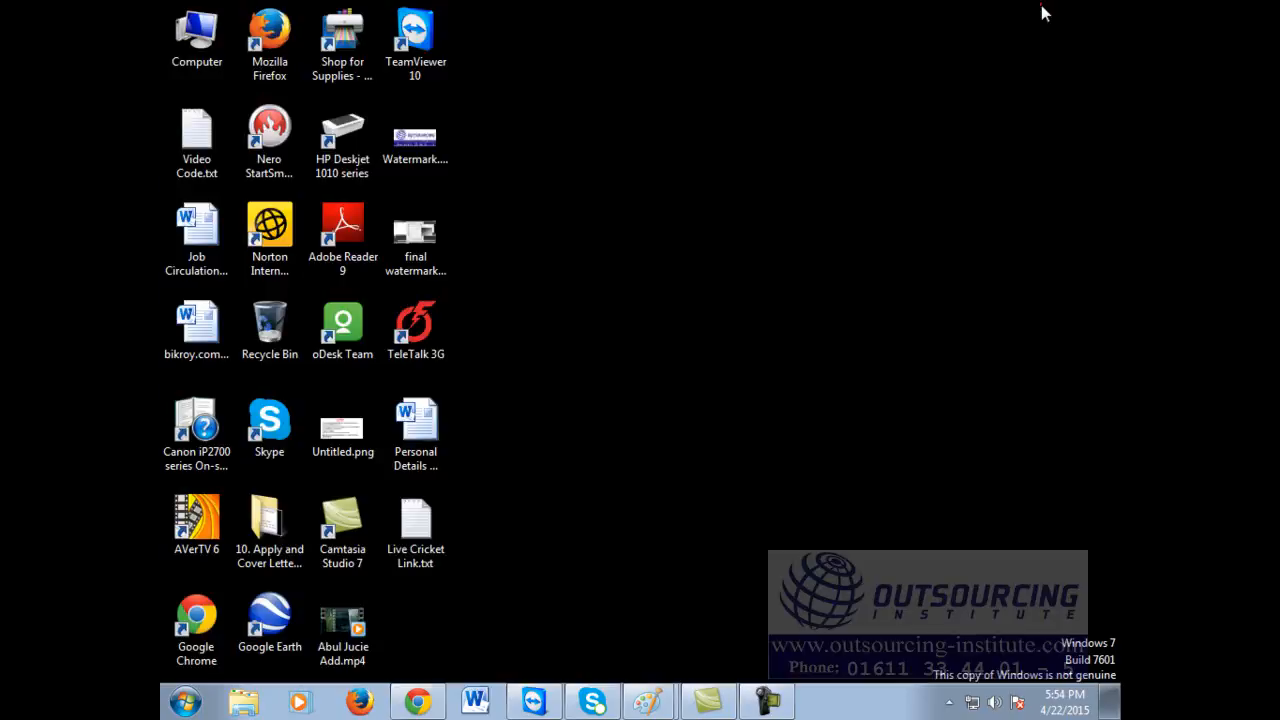
Step: Find the card in Computer > Videos; it opens in Word, so cancel and close Word
double_click(201, 41)
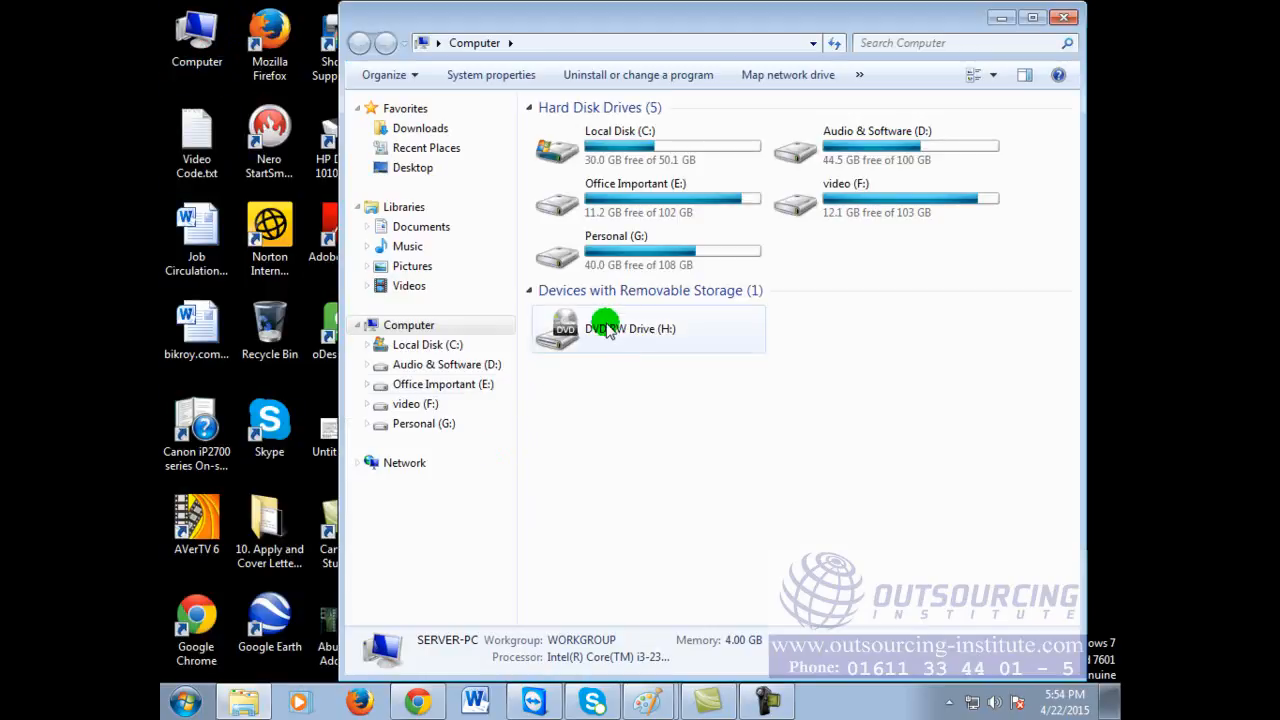
click(409, 286)
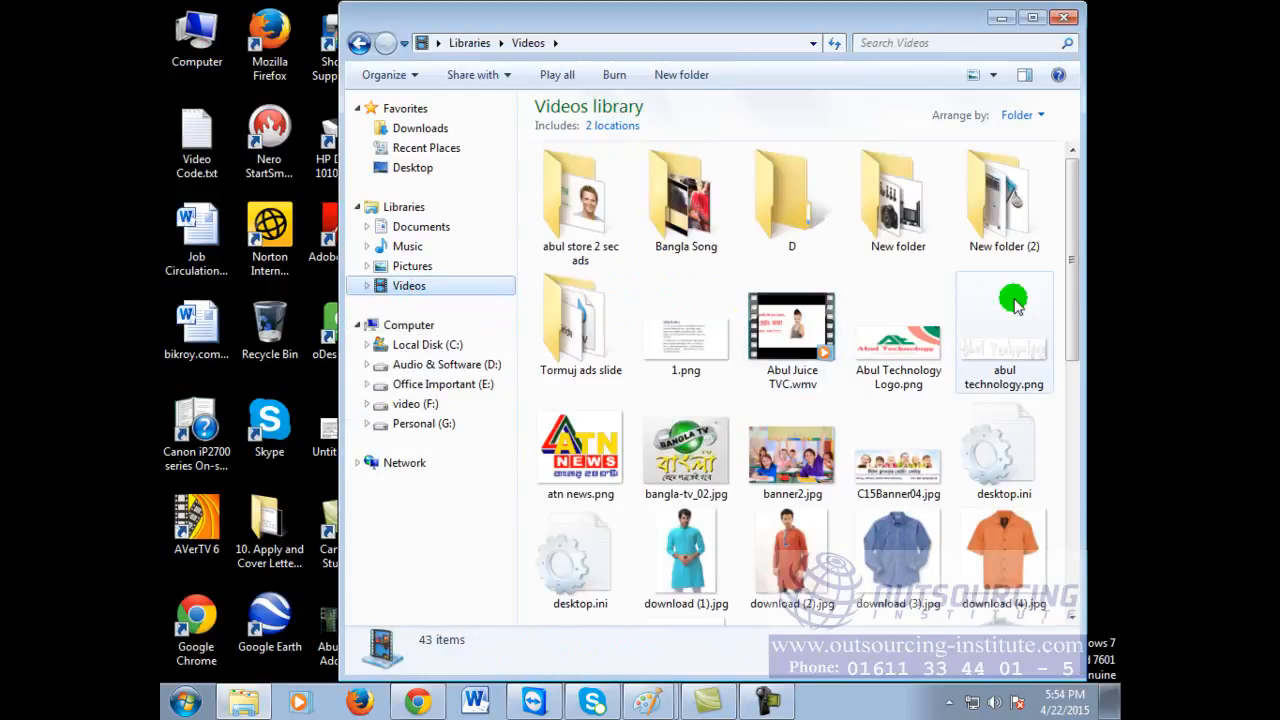
drag(1076, 222, 1080, 538)
double_click(802, 524)
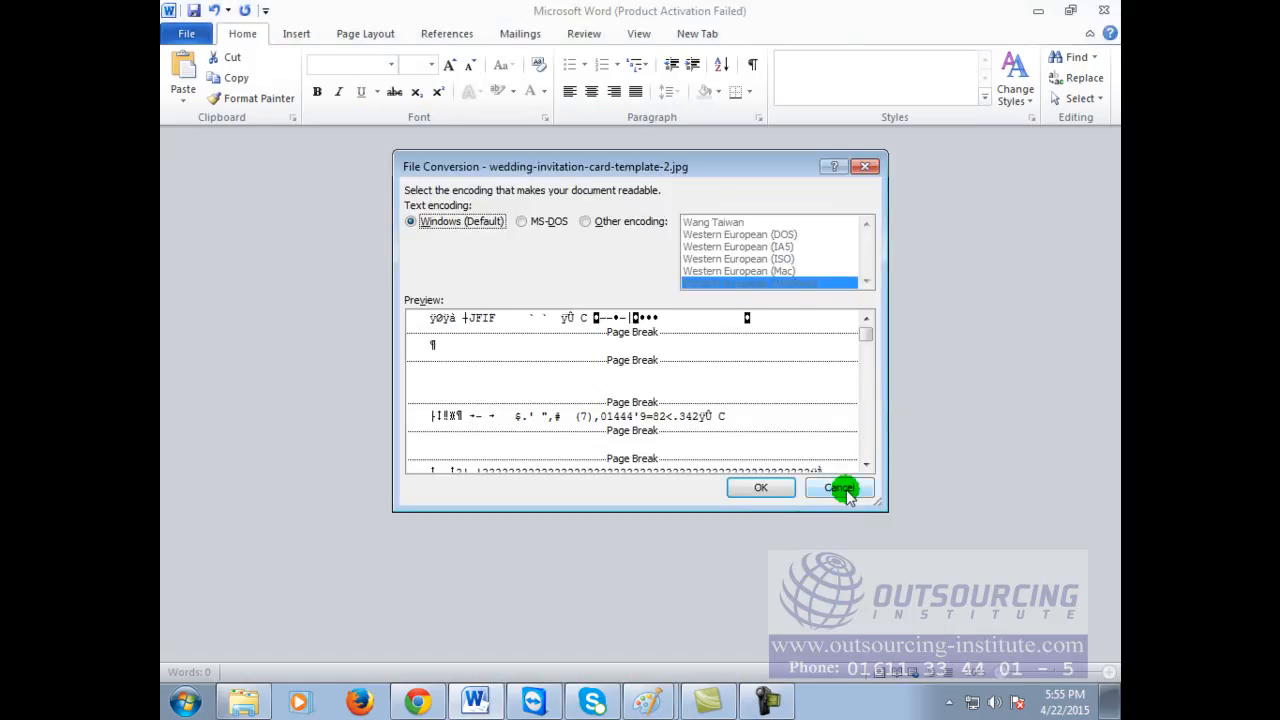
click(840, 487)
click(1104, 11)
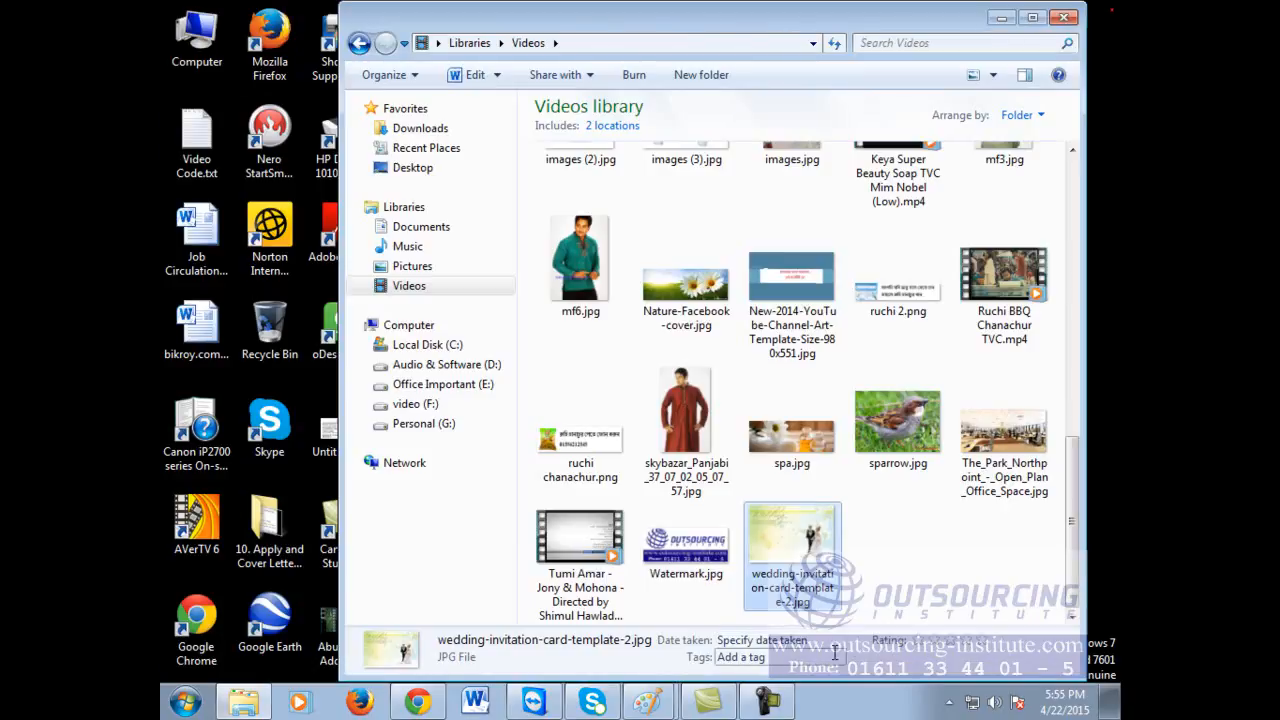
Step: Open wedding-invitation-card-template-2.jpg with Paint
right_click(814, 553)
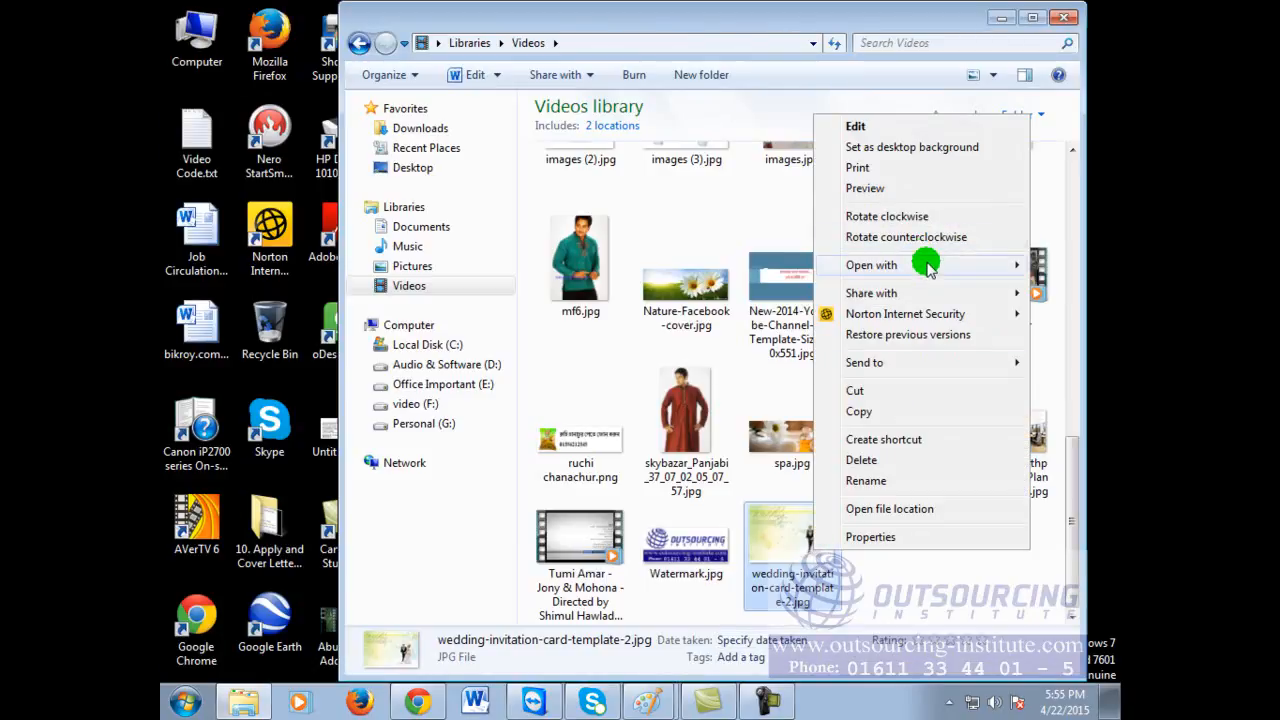
mouse_move(929, 264)
click(717, 287)
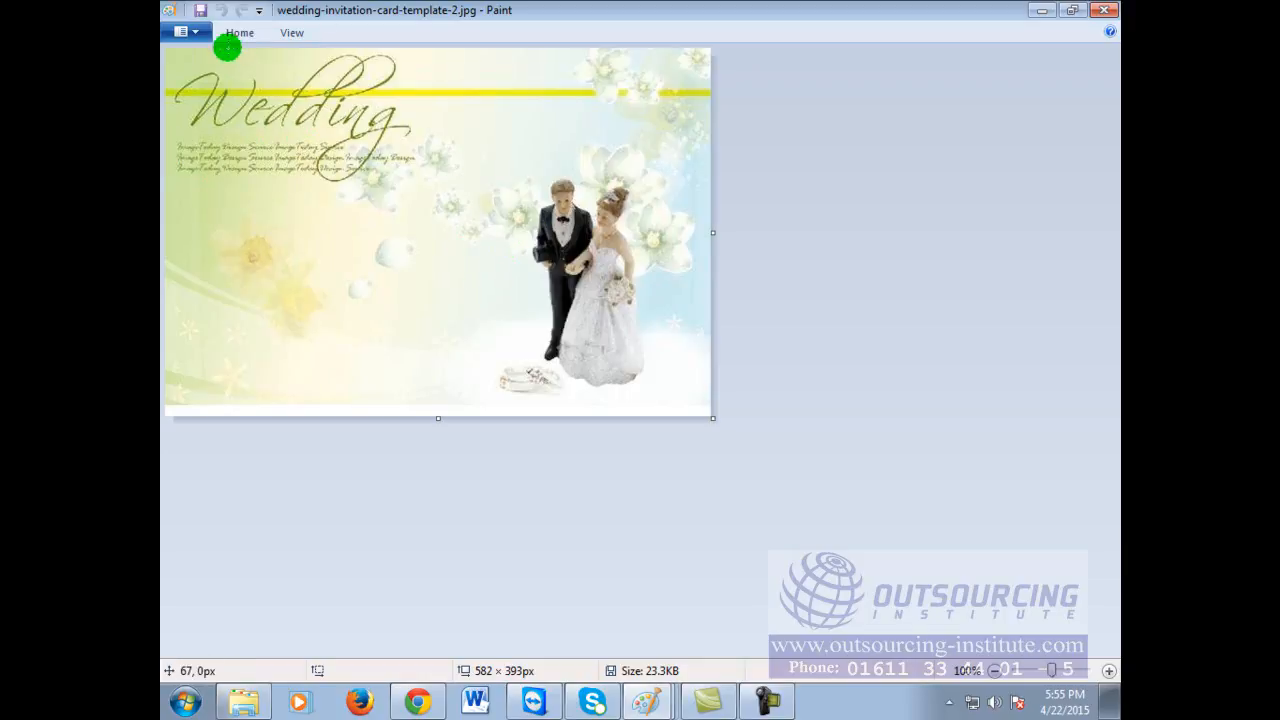
Step: Add a text box below the Wedding title and pick a smaller font size
click(234, 34)
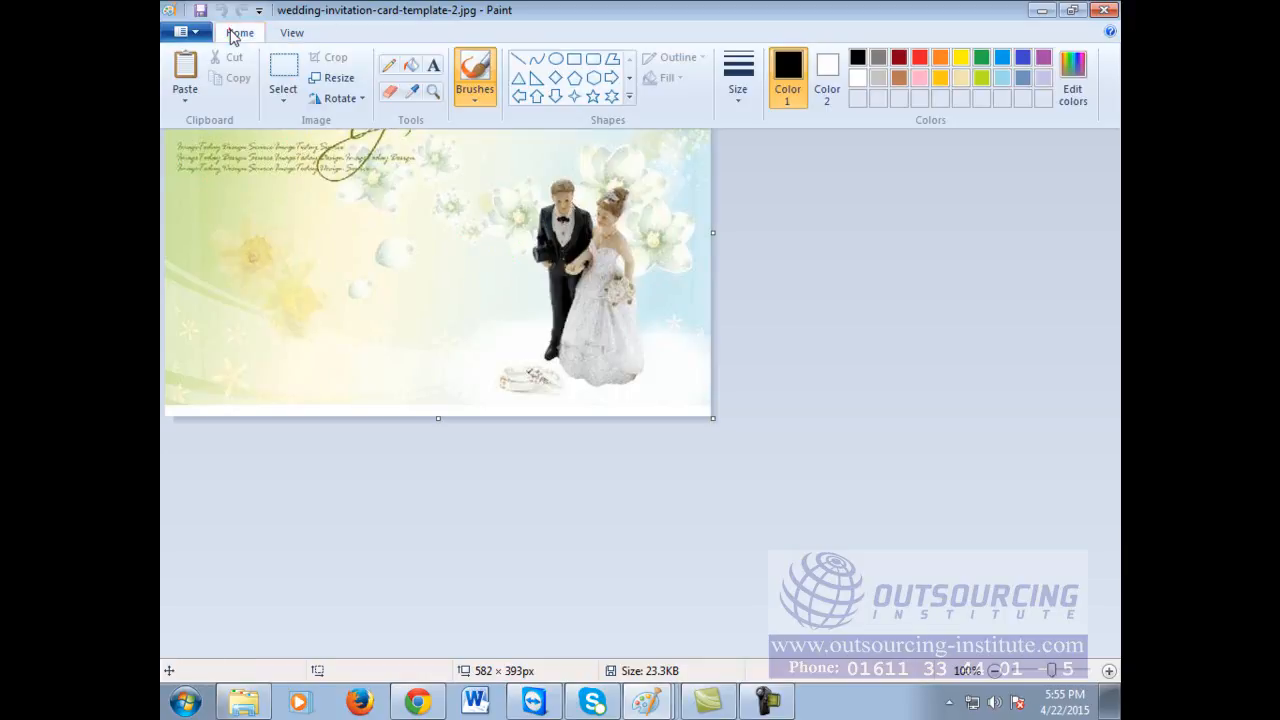
click(431, 65)
click(197, 243)
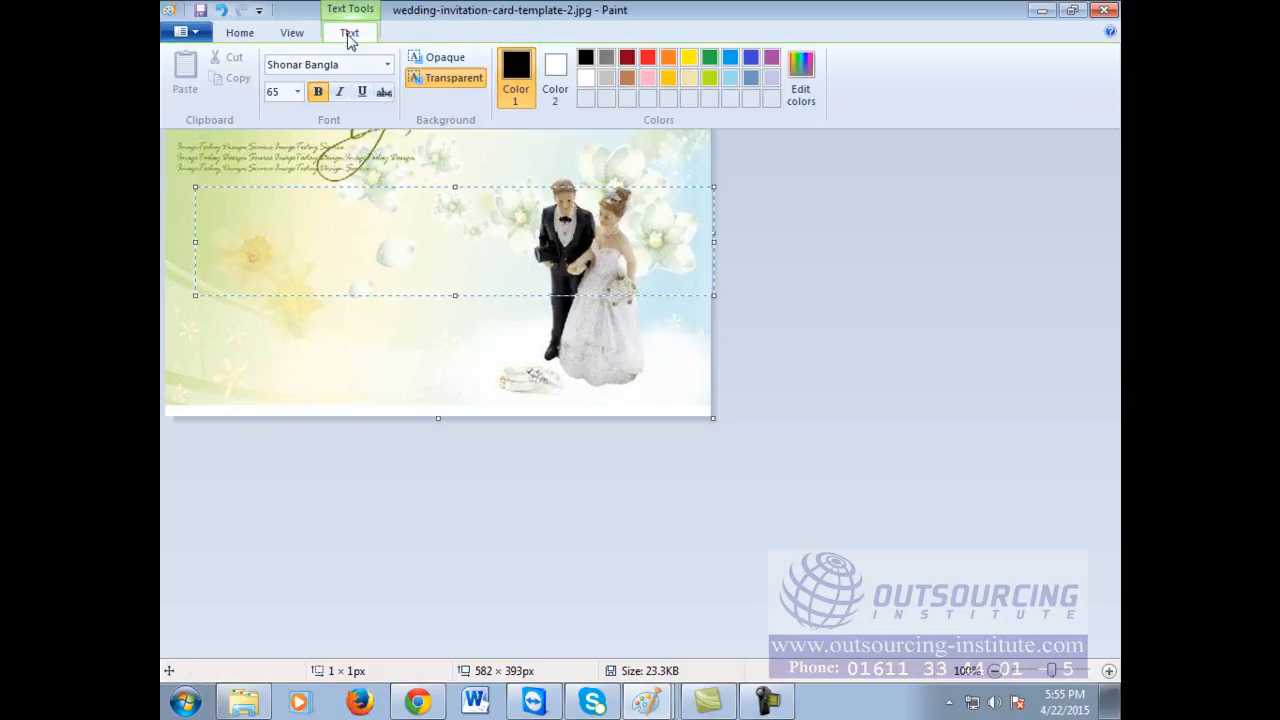
click(296, 92)
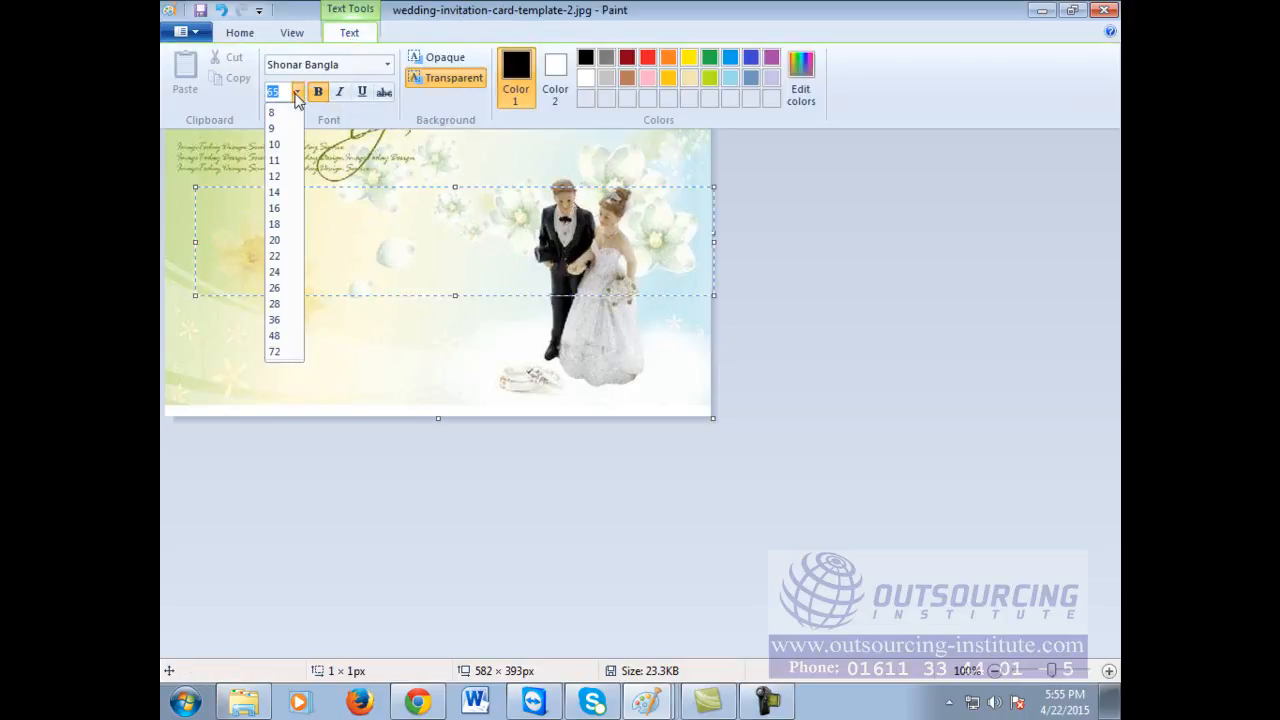
click(282, 237)
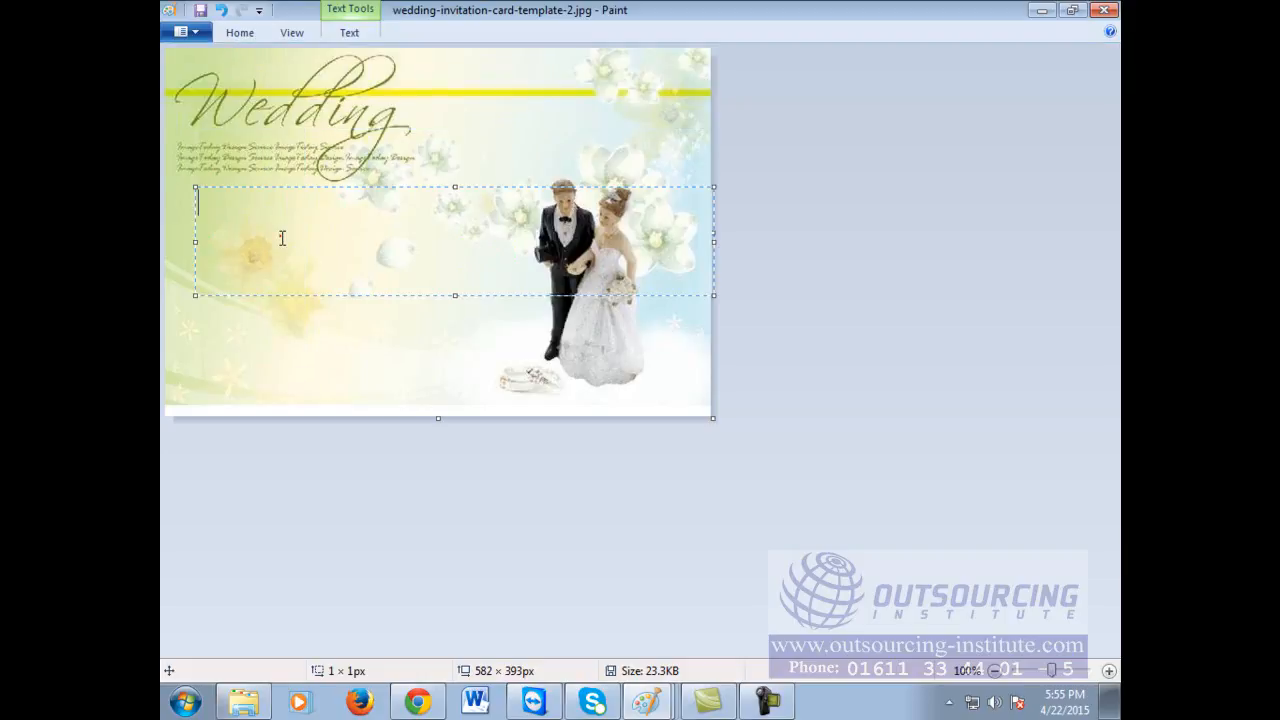
click(280, 237)
Step: Type 'We are very Happy to announce tha', the couple's names, and 'You' on separate lines
text(We ar)
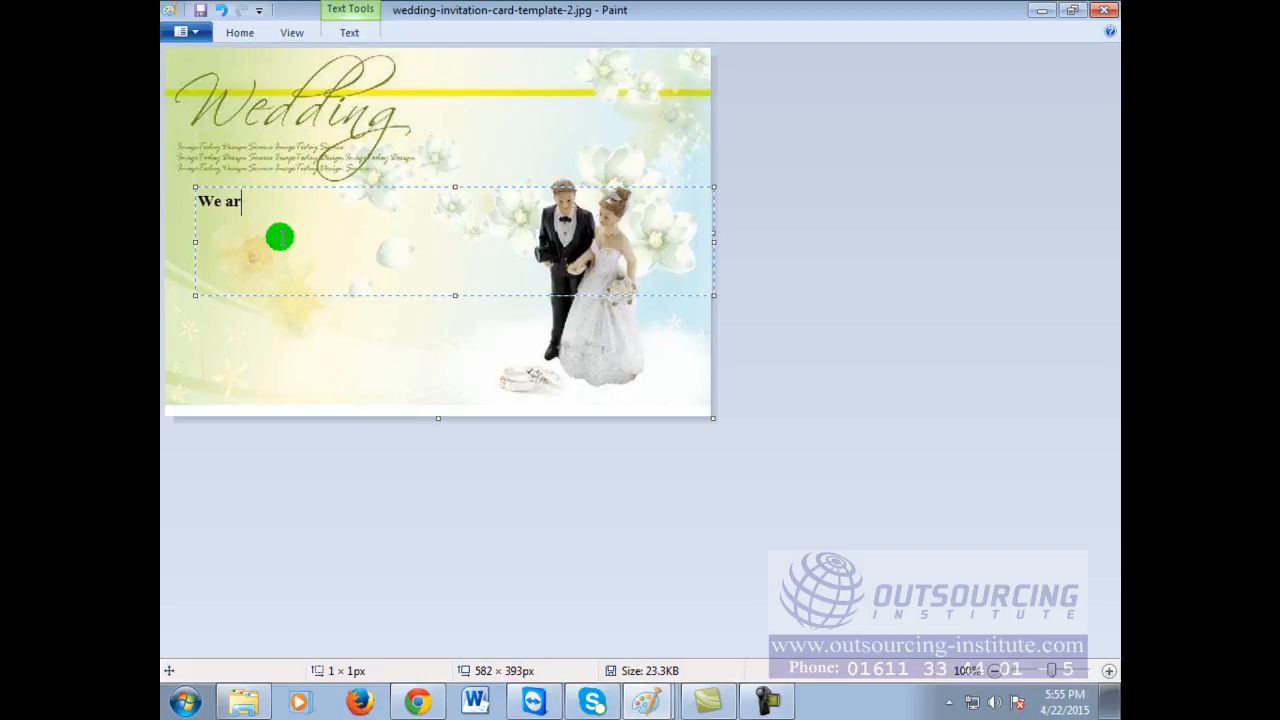
text(e very Happy to announce )
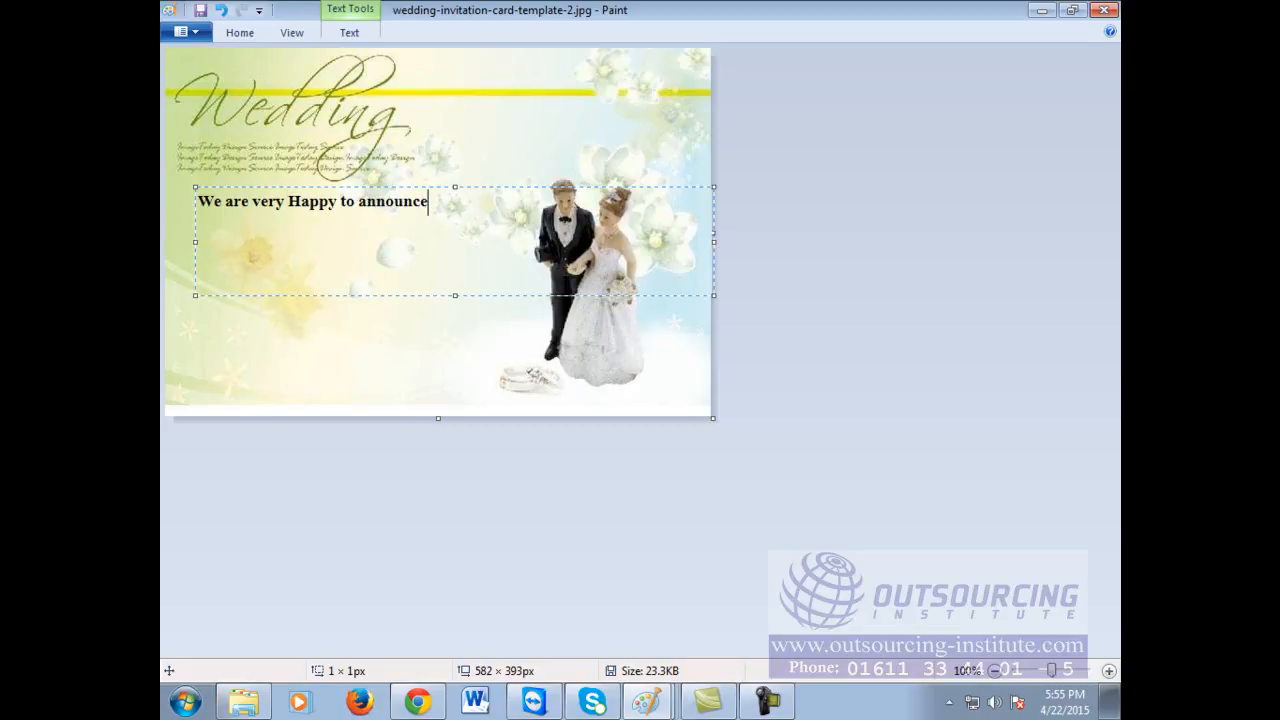
text(tha)
key(Return)
text(ab)
key(BackSpace)
key(BackSpace)
text(Abul & Abuli)
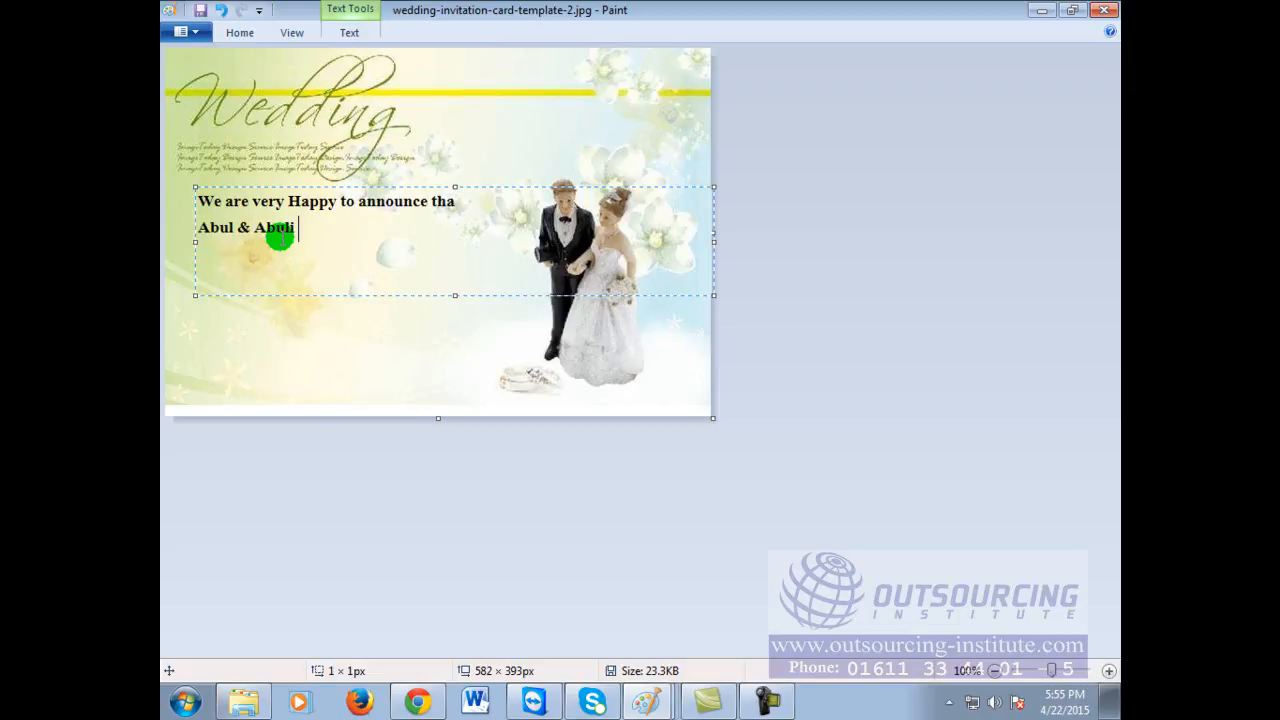
text( Finally )
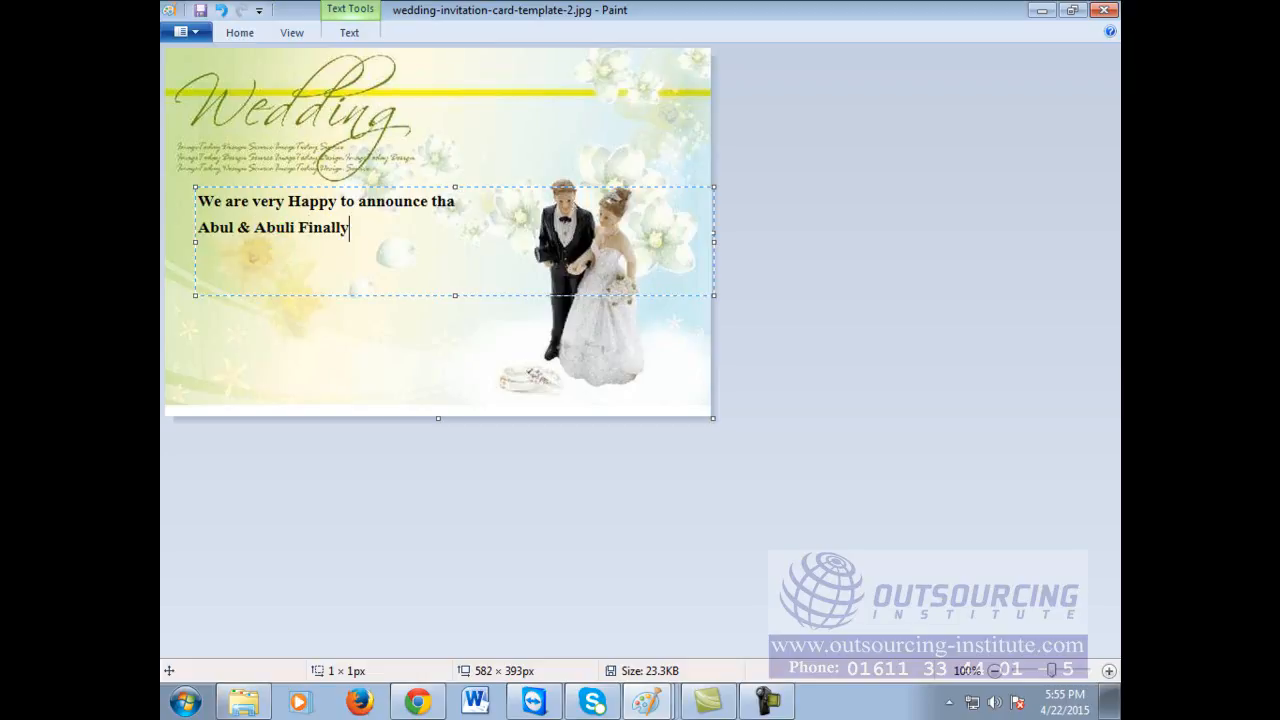
text(a;sldjf;lksjdf ;alskjdf;lkjsdflk)
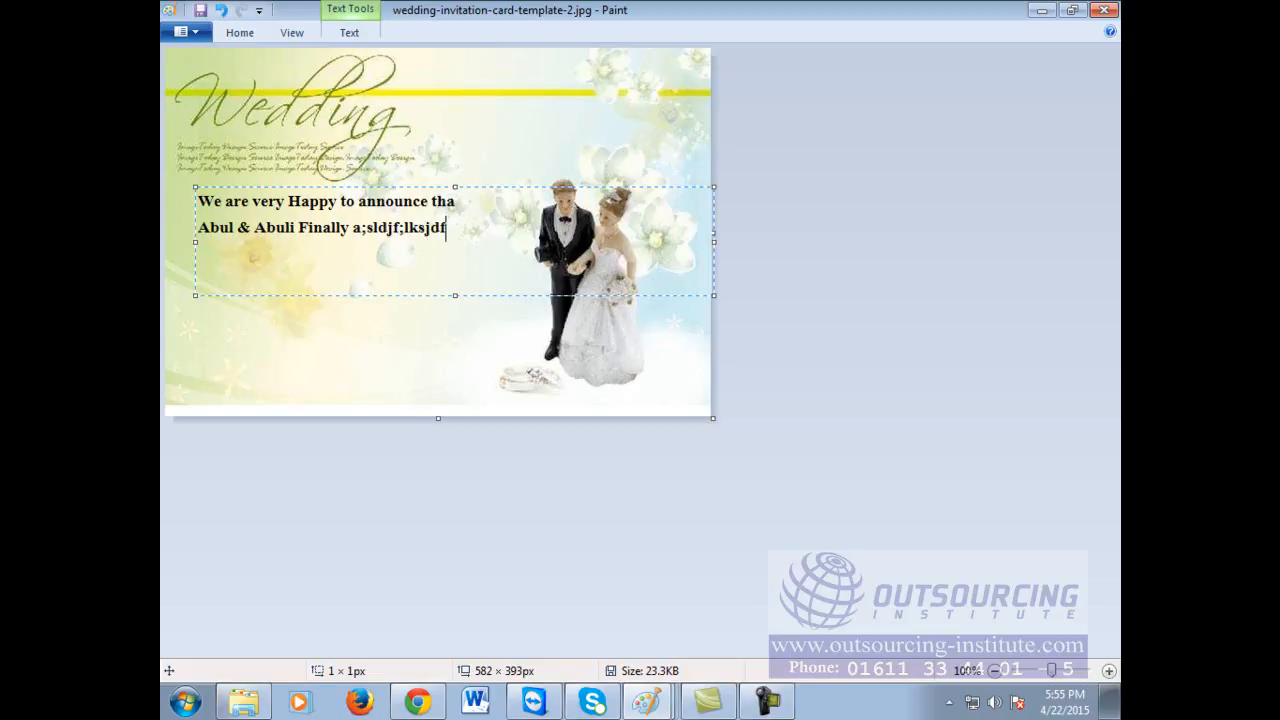
key(BackSpace)
key(BackSpace)
key(BackSpace)
key(BackSpace)
key(BackSpace)
key(BackSpace)
key(BackSpace)
key(BackSpace)
key(Return)
key(Return)
text(You)
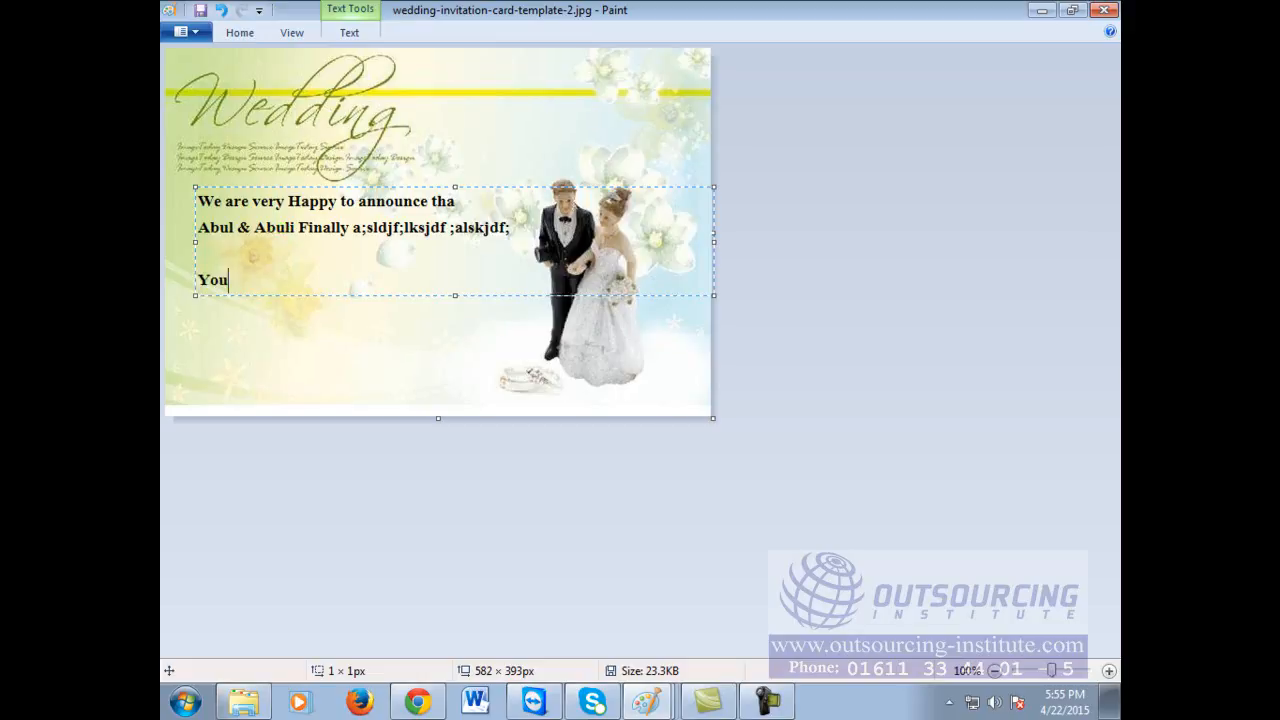
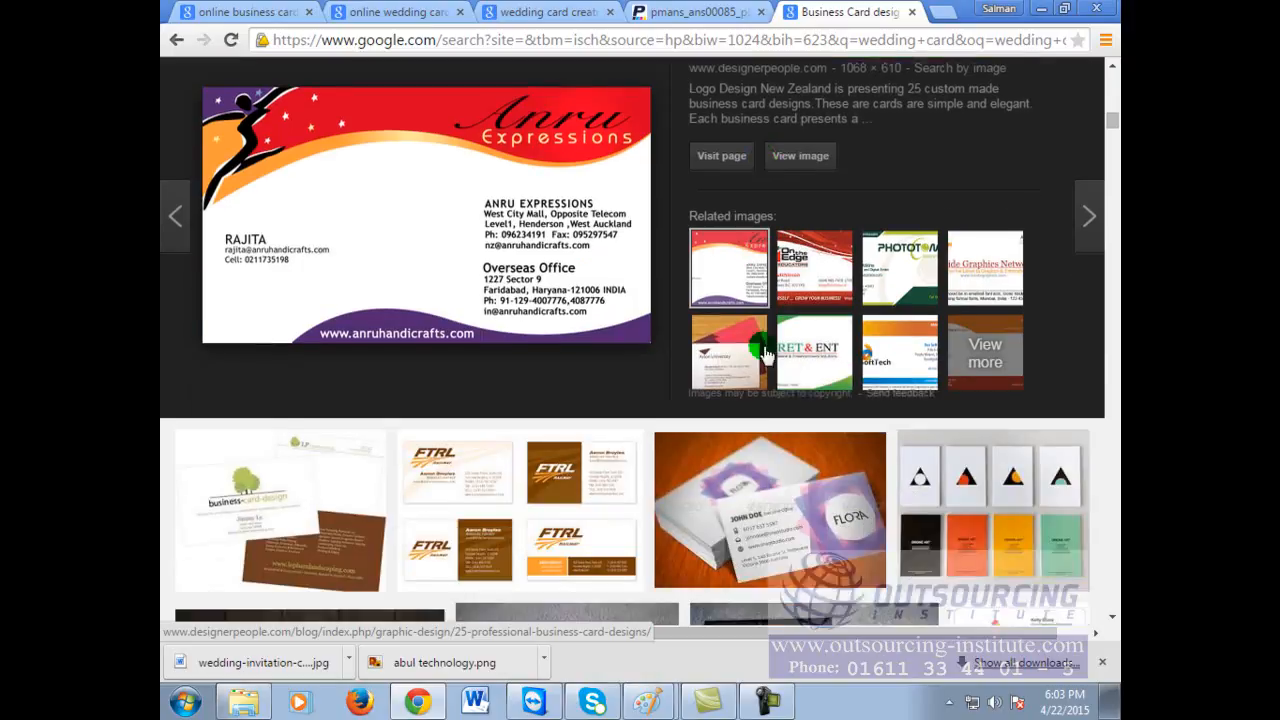
Step: Search Google Images for 'logo design for IT company'
scroll(763, 354, up, 5)
scroll(763, 354, up, 4)
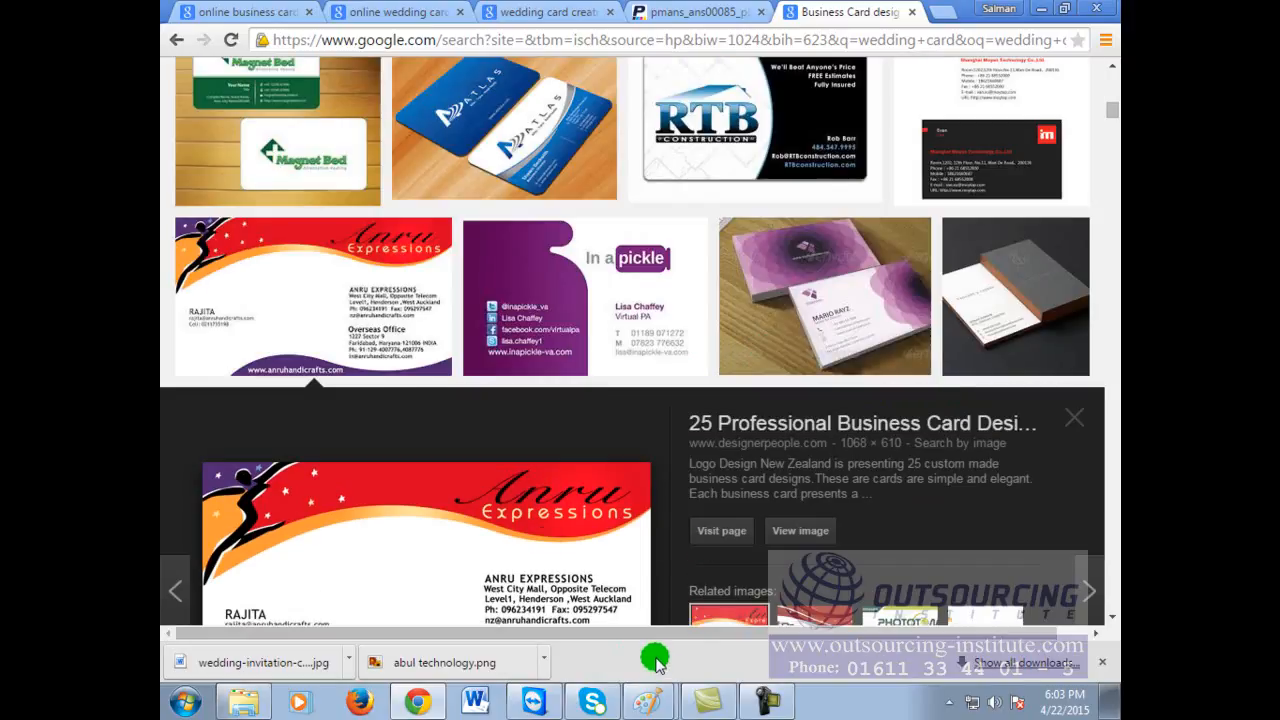
scroll(490, 300, up, 10)
drag(481, 70, 163, 62)
text(lo)
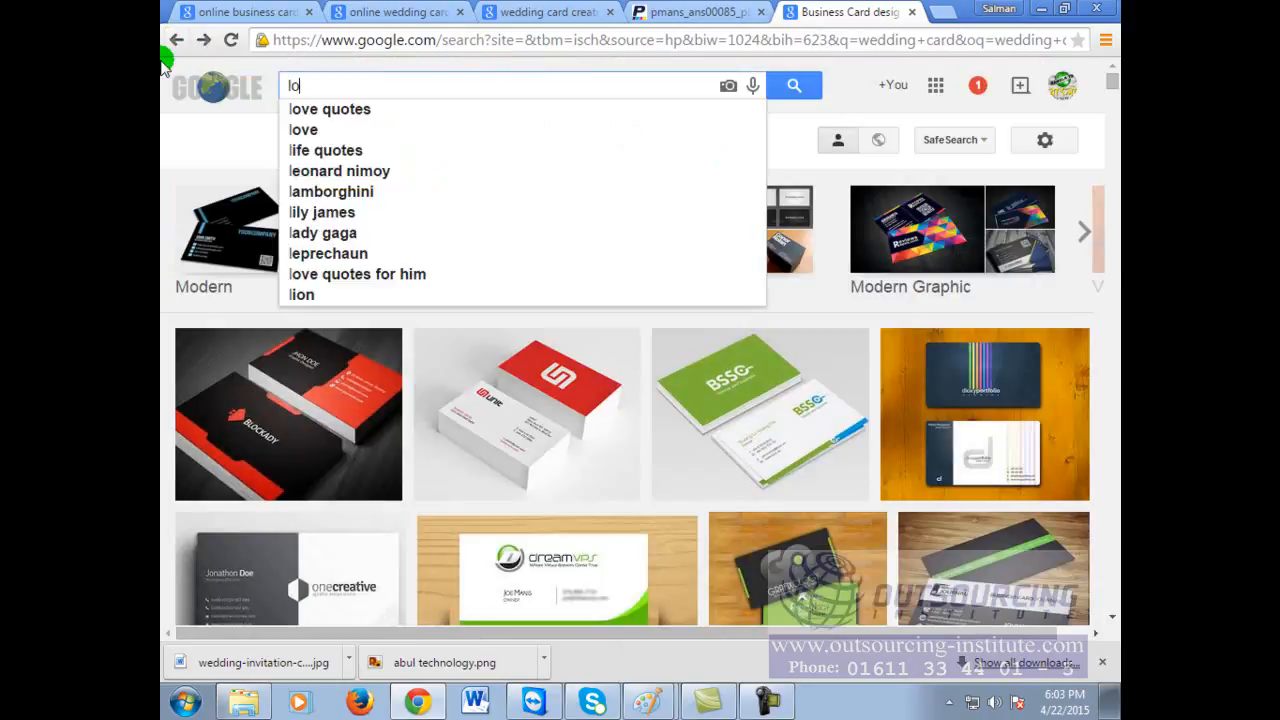
text(go design for)
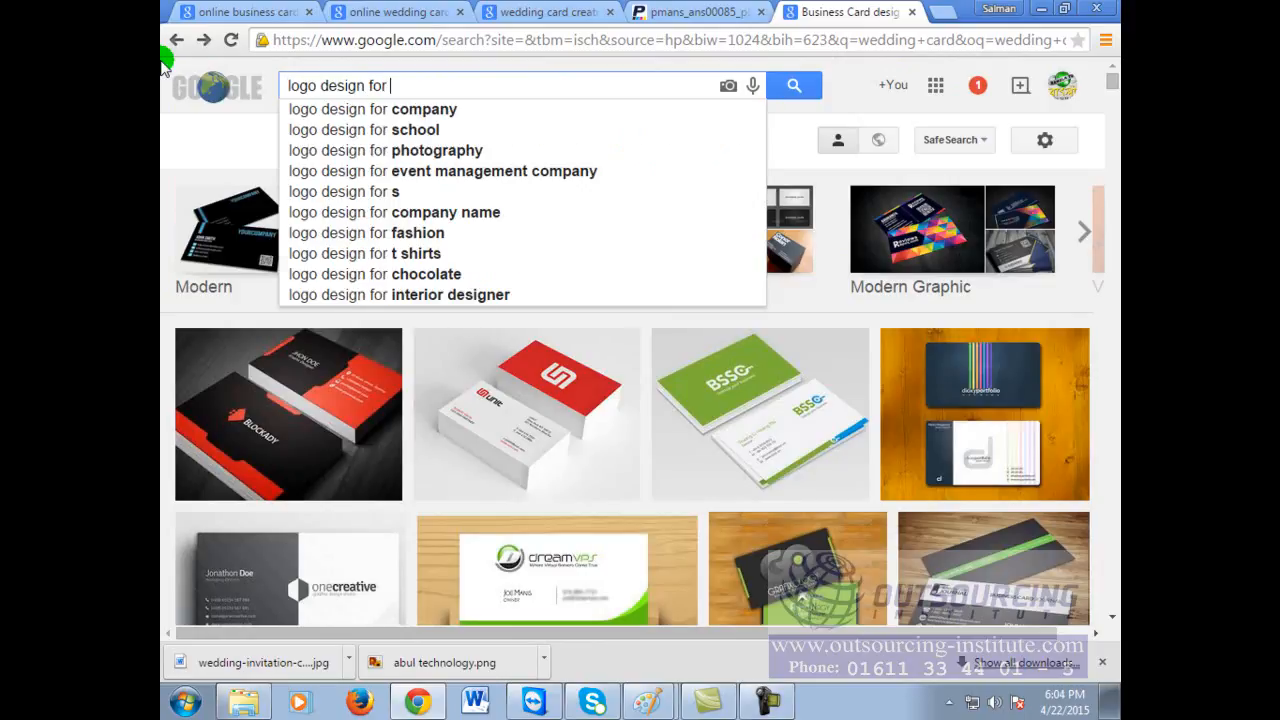
text( IT cmp)
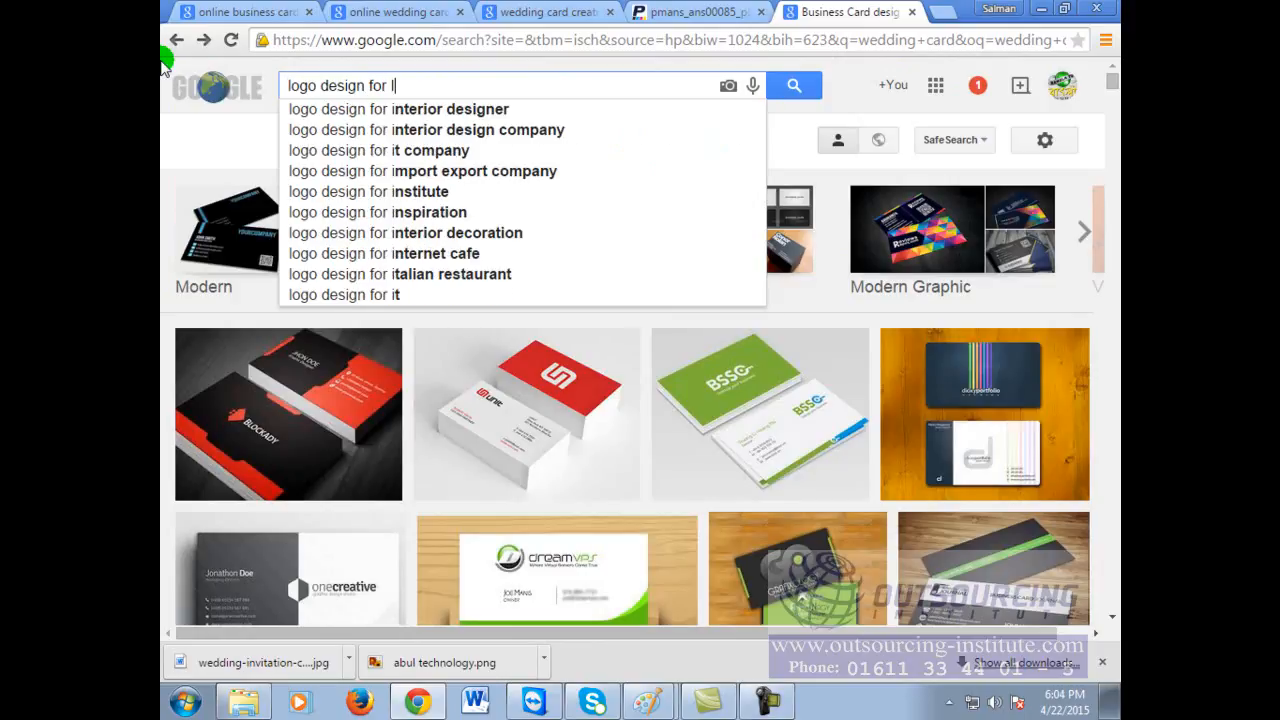
key(BackSpace)
key(BackSpace)
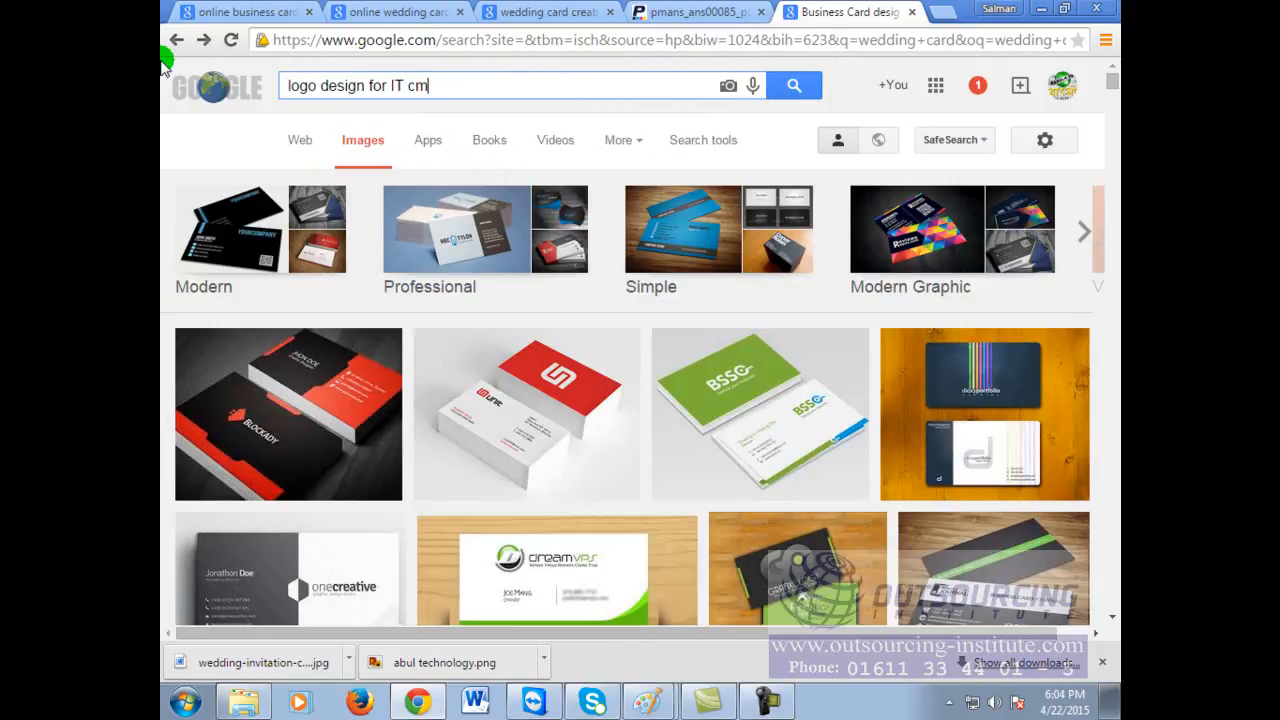
text(ompany\)
key(Return)
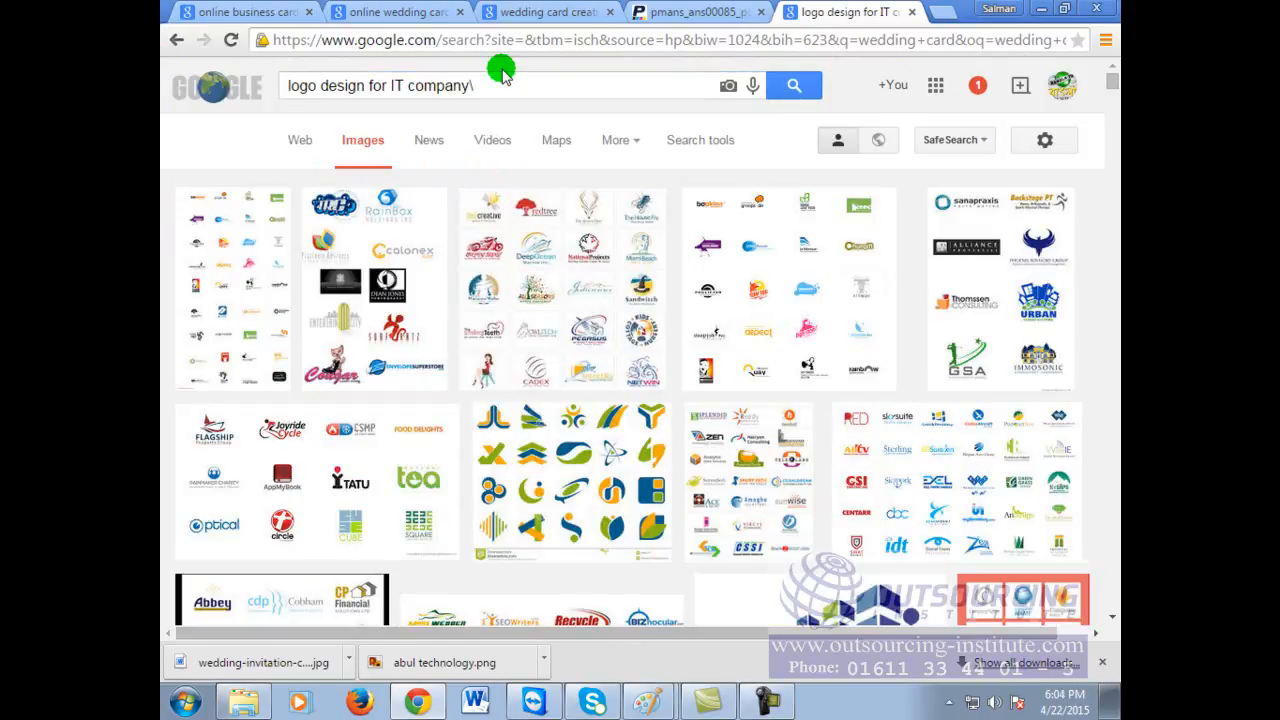
key(BackSpace)
key(Return)
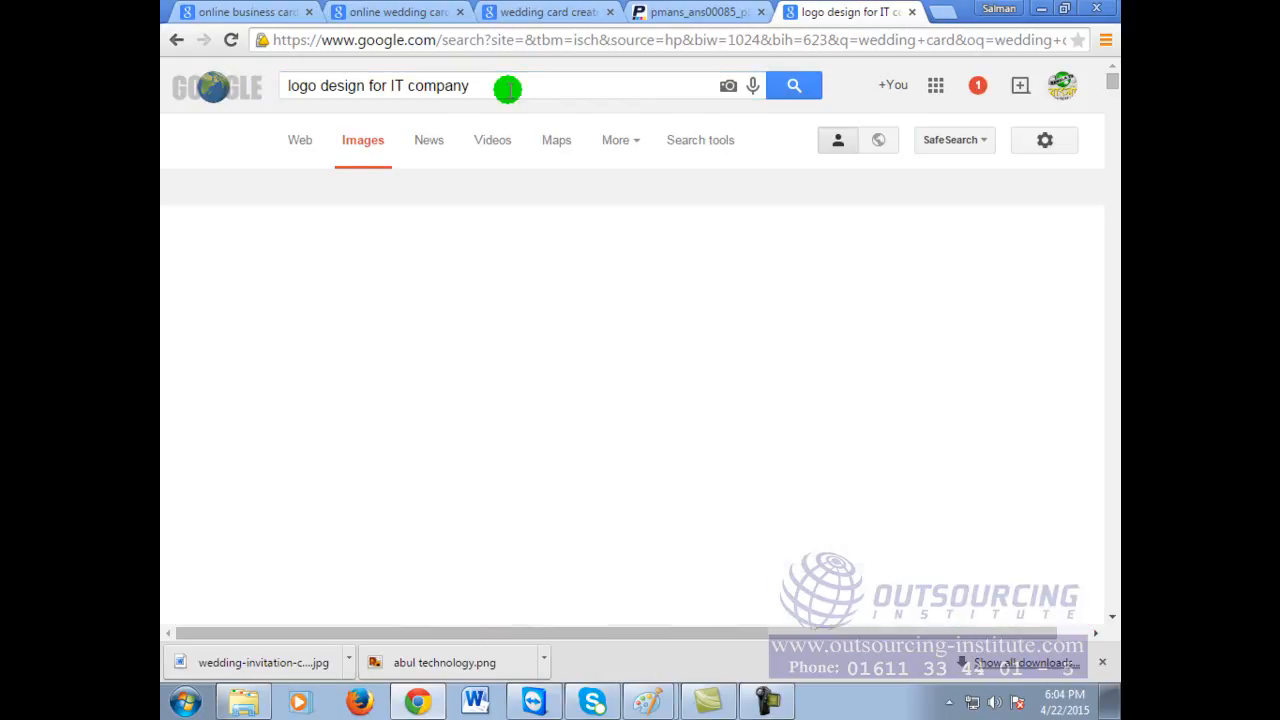
Step: Open the DH Creative Solutions logo collage's source page and copy the collage image
scroll(880, 430, down, 2)
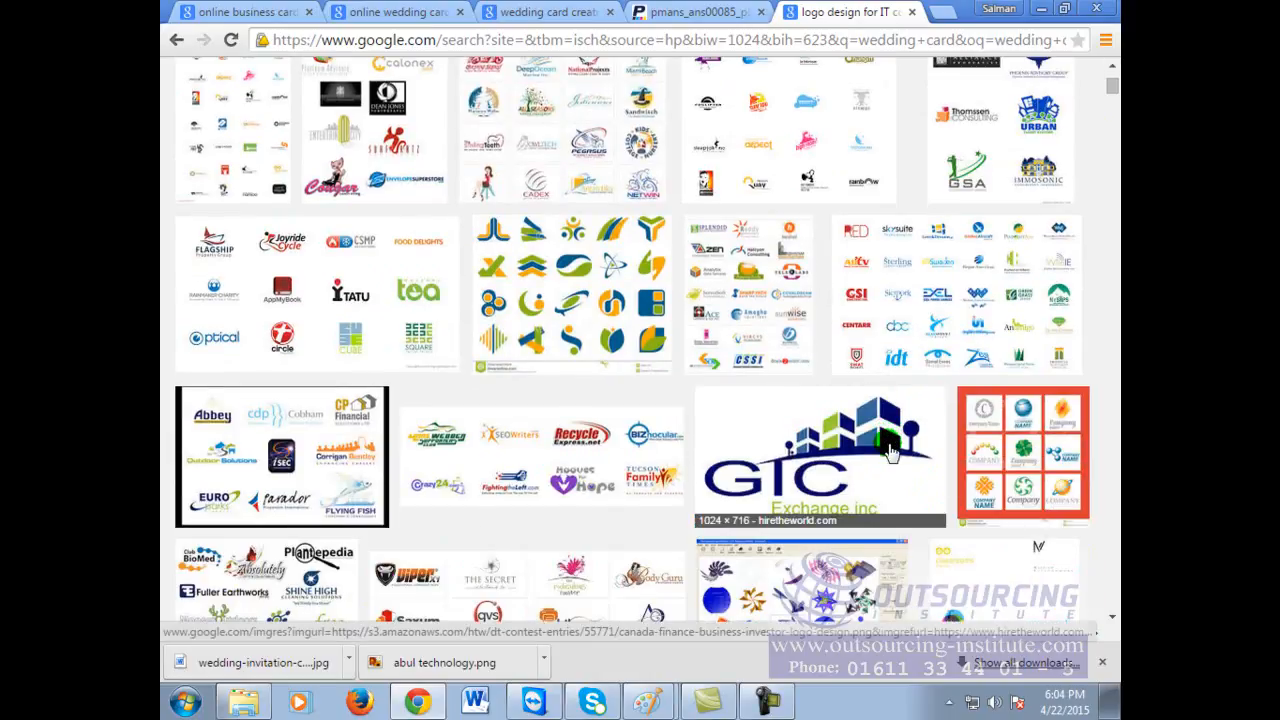
click(322, 458)
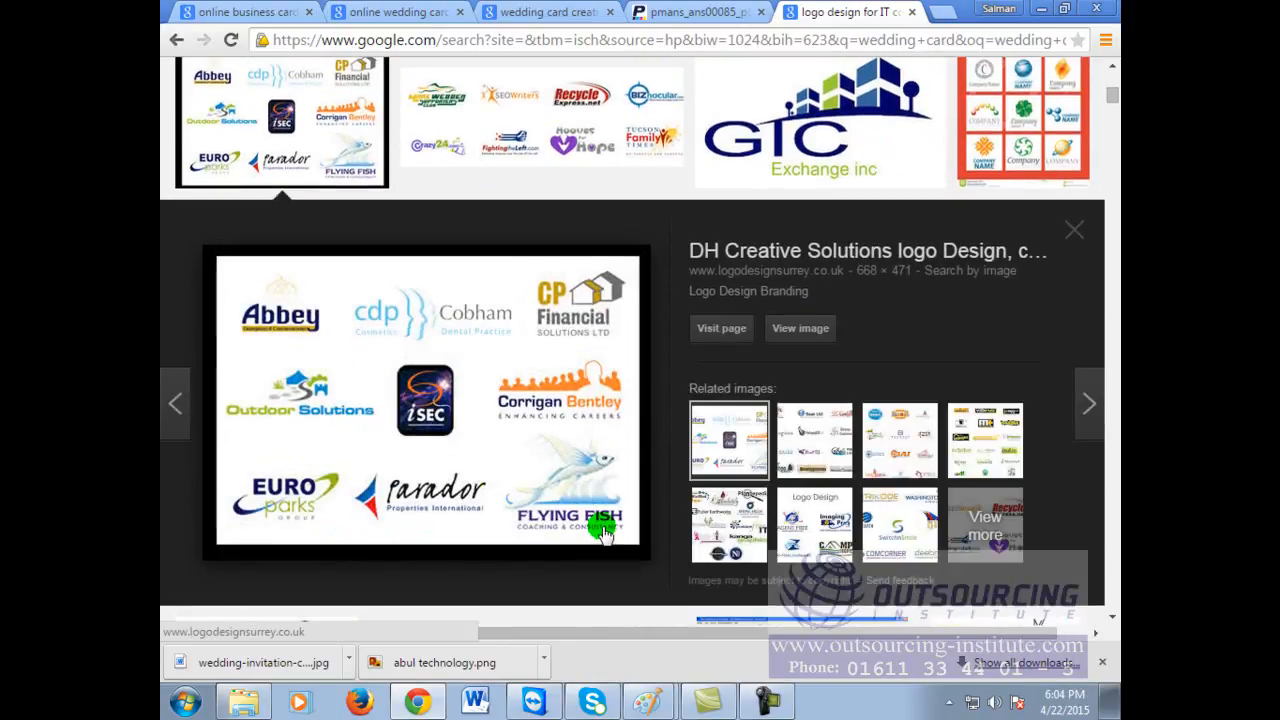
click(582, 474)
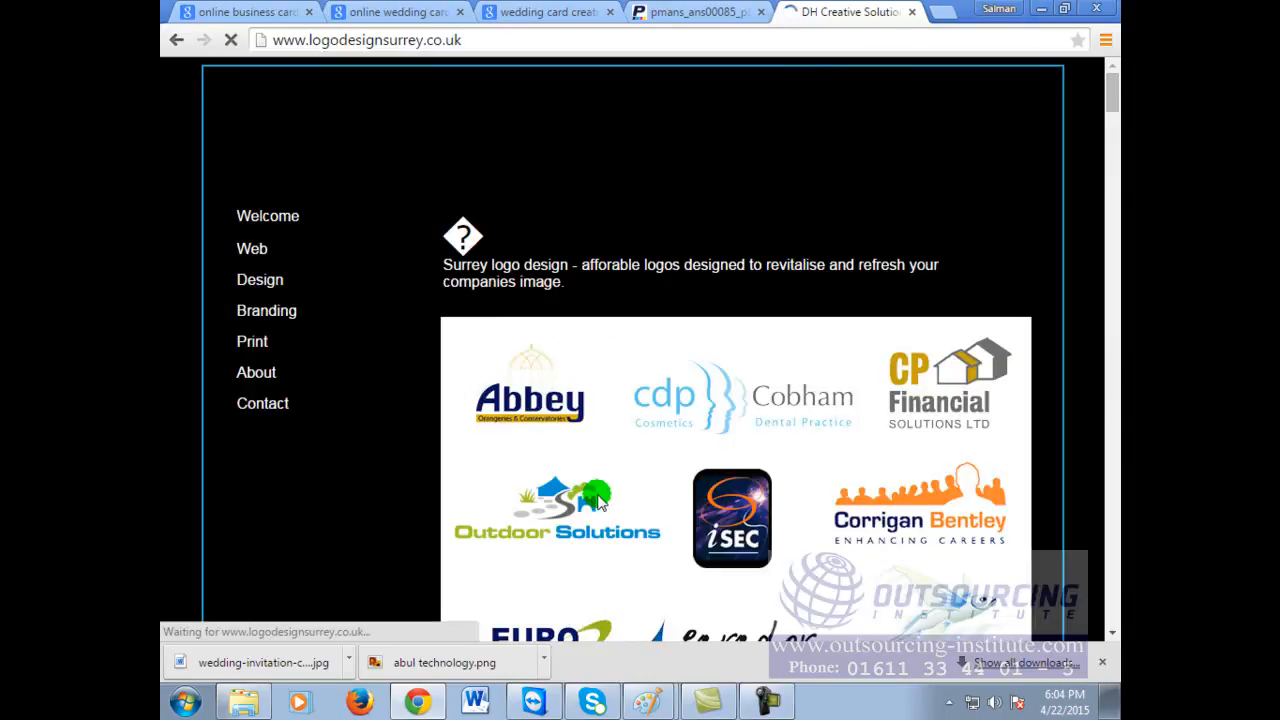
scroll(951, 490, down, 3)
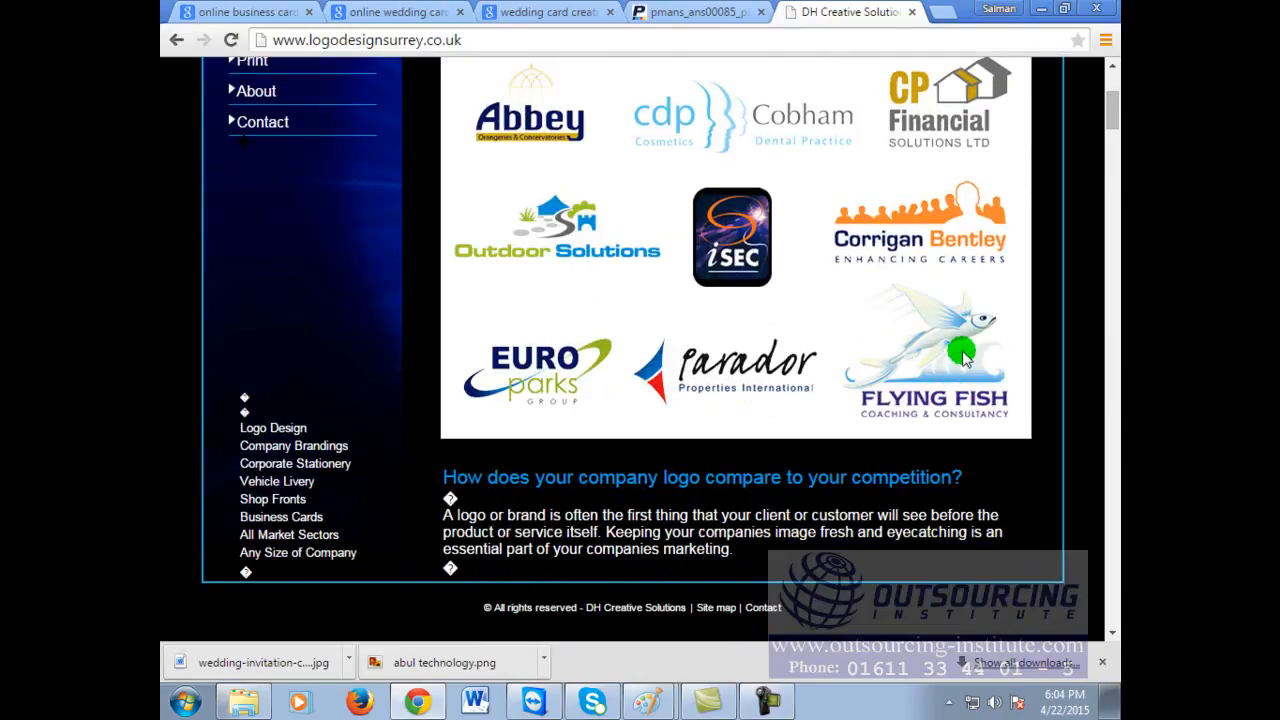
right_click(915, 350)
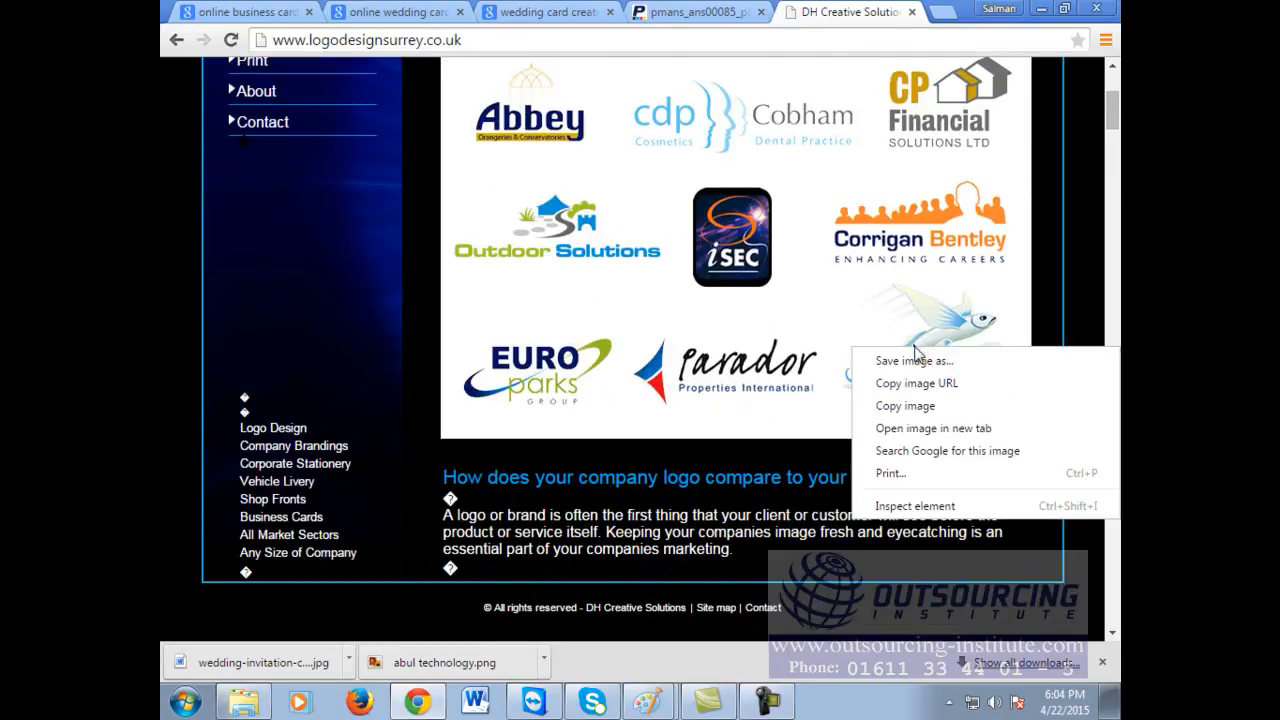
click(940, 408)
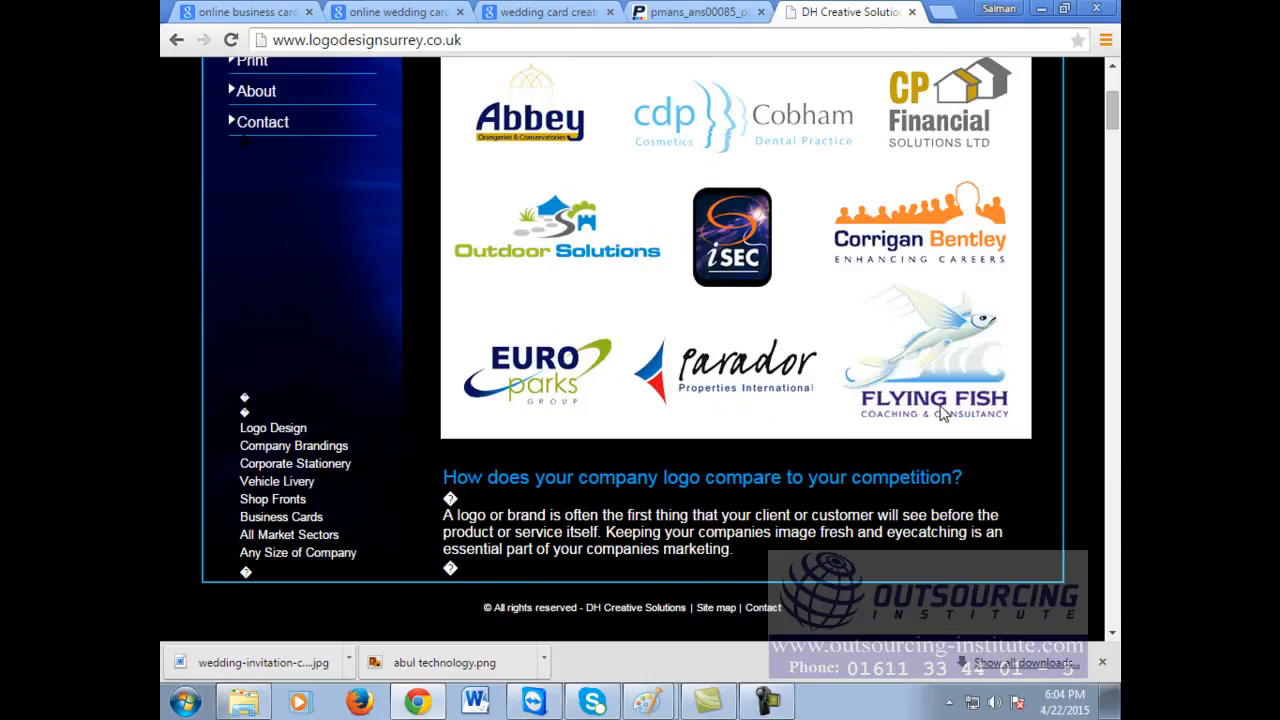
Step: Launch Paint and paste the copied logo collage onto the canvas
click(185, 703)
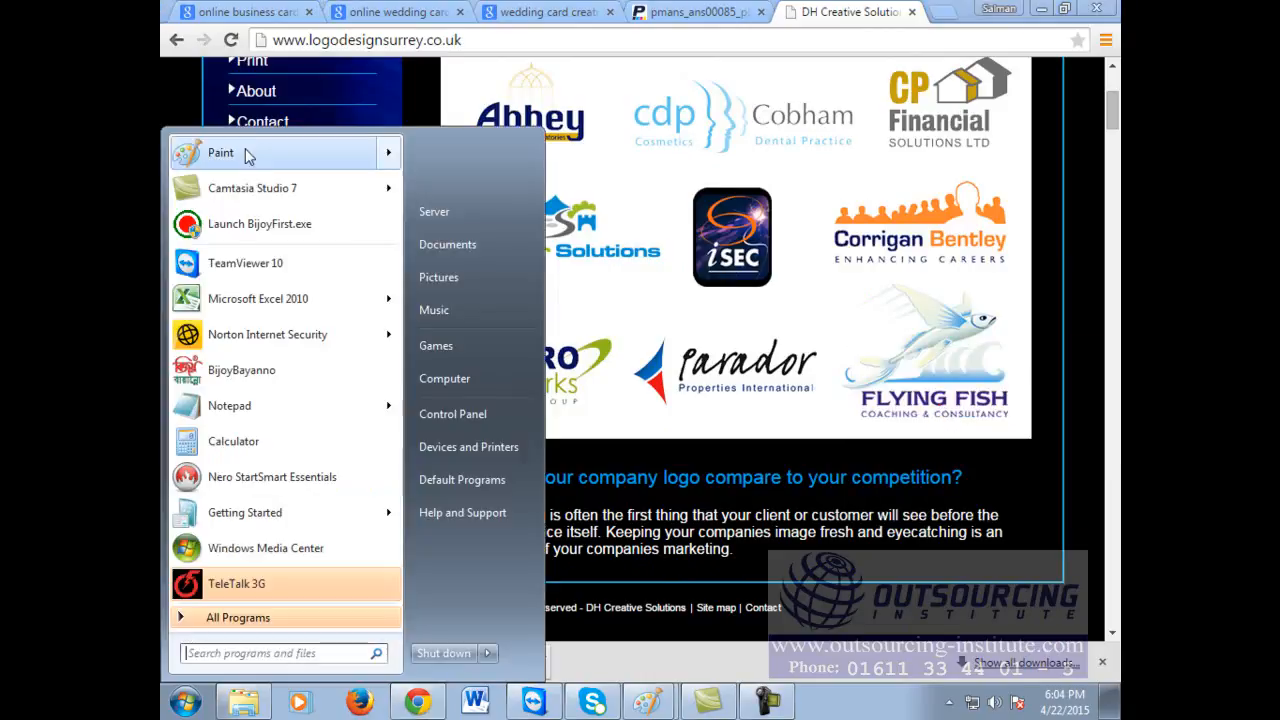
click(245, 155)
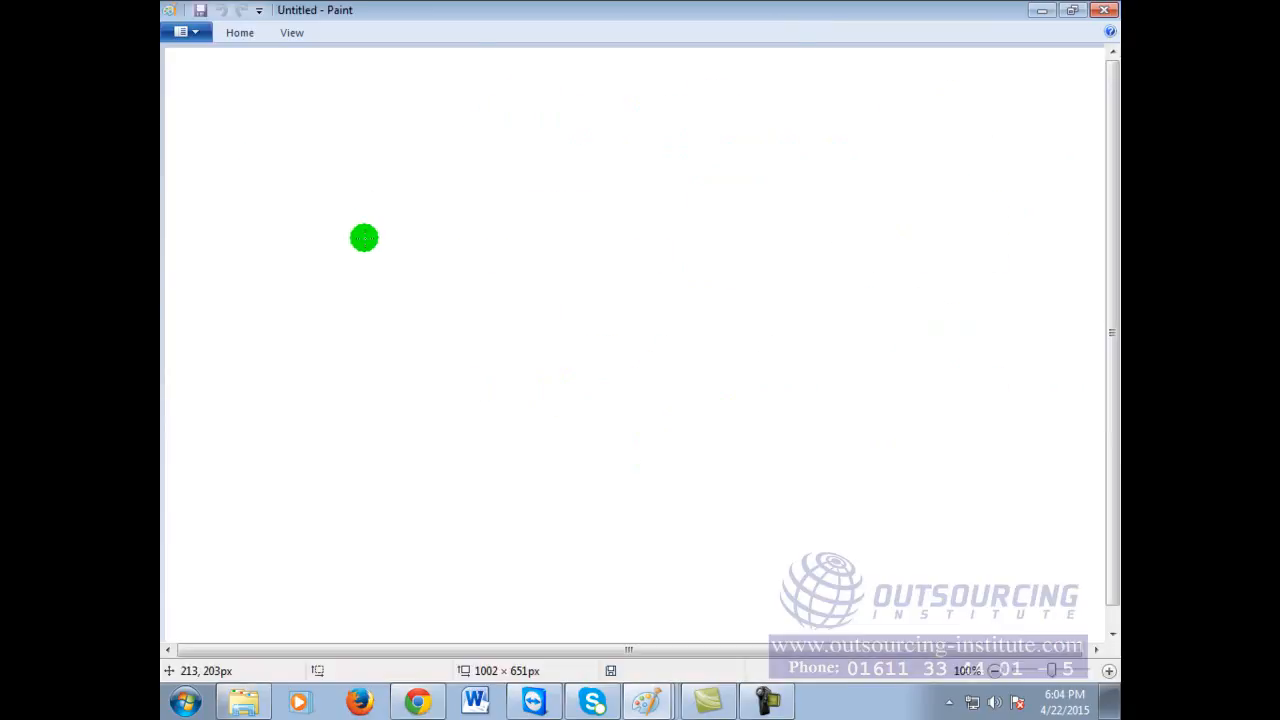
key(ctrl+v)
click(923, 306)
Step: Rectangle-select the Flying Fish logo and crop the image to it
click(242, 30)
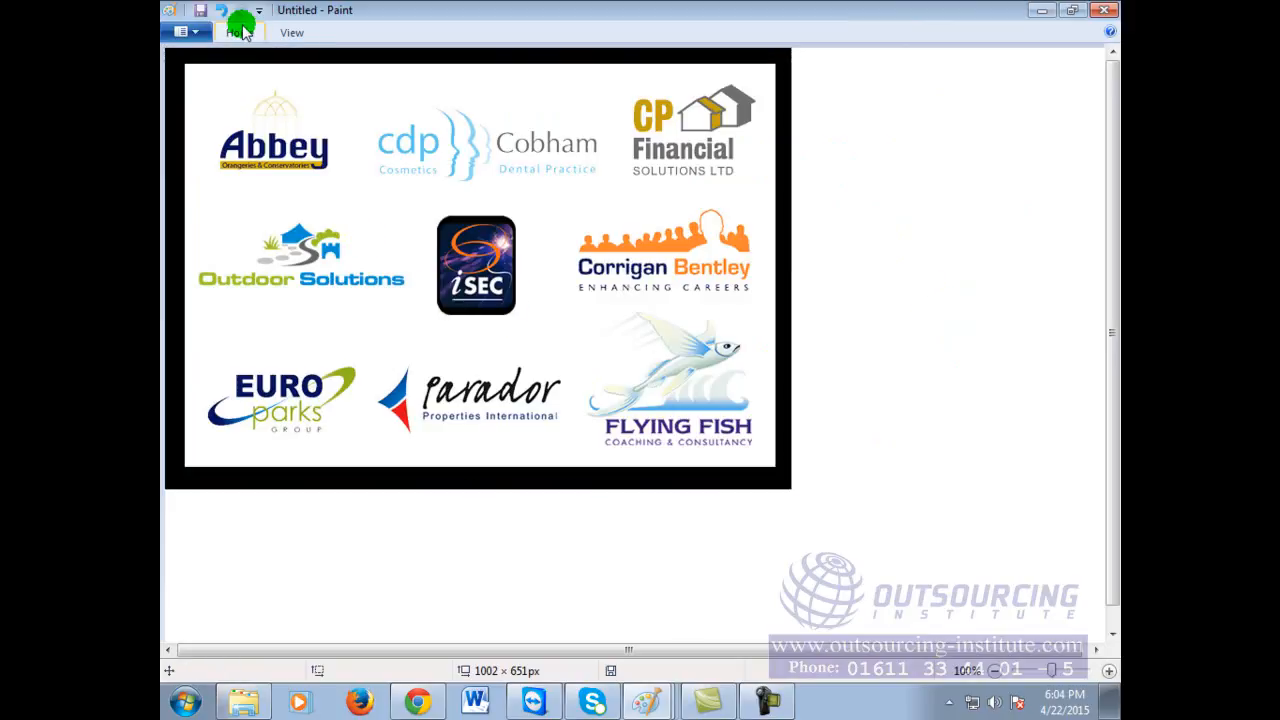
click(285, 66)
click(601, 315)
drag(581, 303, 762, 459)
right_click(638, 342)
click(682, 414)
Step: Enlarge the canvas to 570×472, centre the Flying Fish logo, and minimize Paint
drag(359, 204, 701, 491)
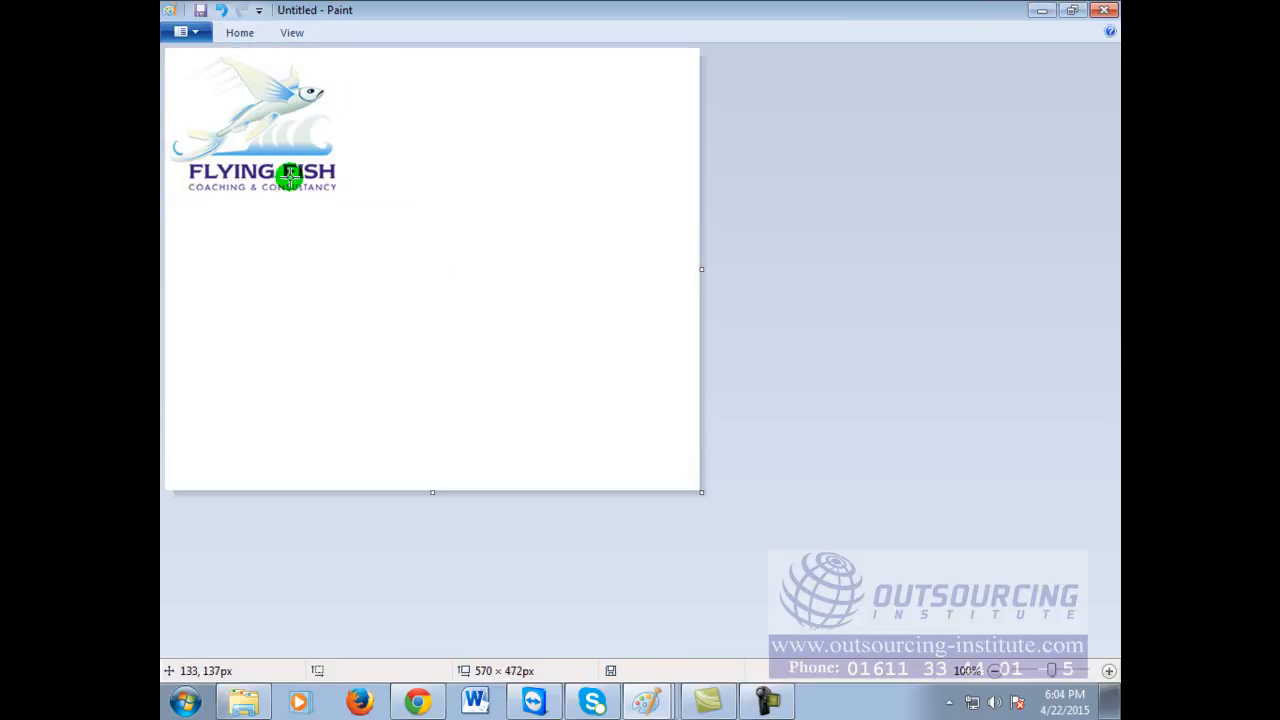
drag(357, 234, 329, 156)
click(560, 177)
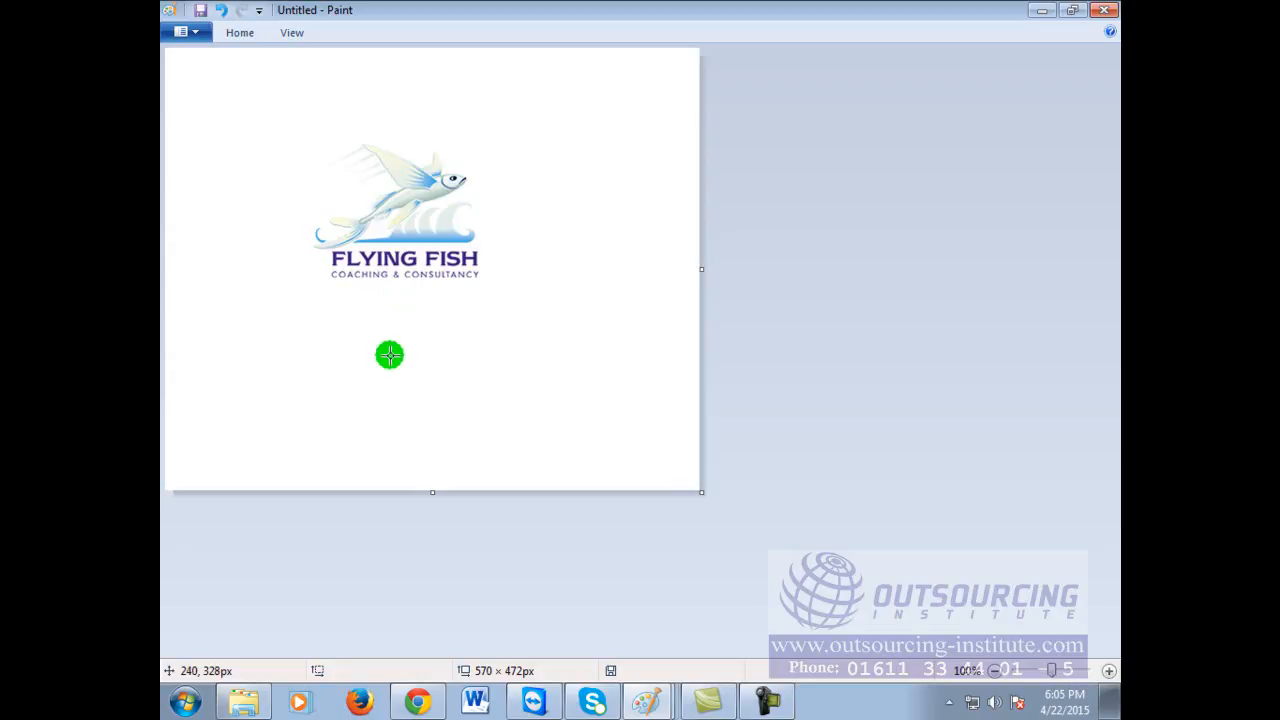
click(1041, 10)
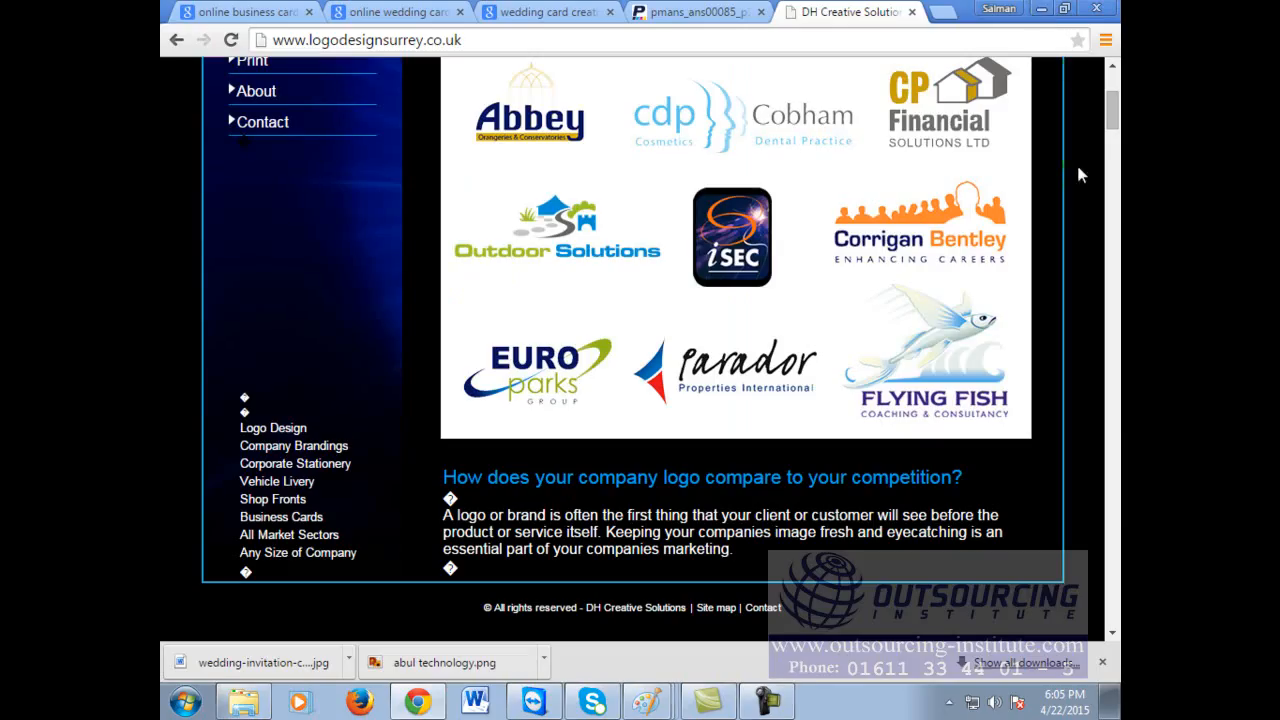
Step: Bring back Paint, draw a tick before 'Animation' on the Abul Technology list, then return to Chrome
click(646, 672)
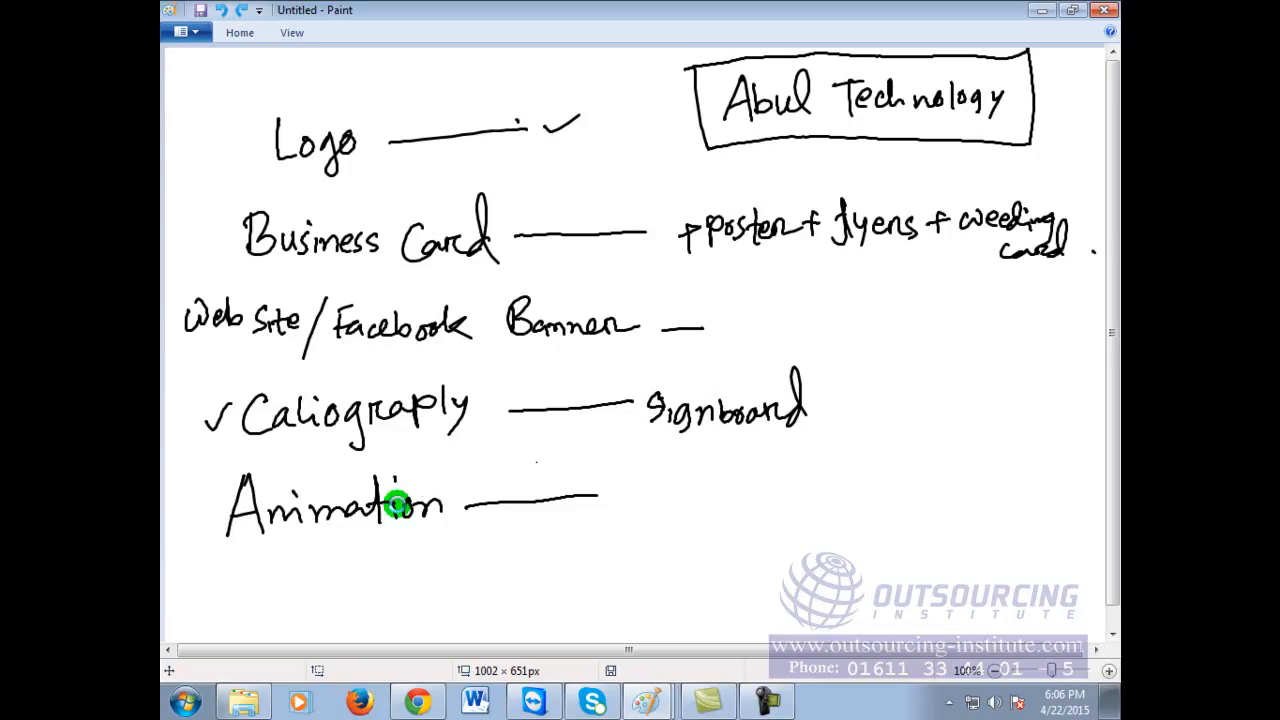
drag(190, 507, 210, 497)
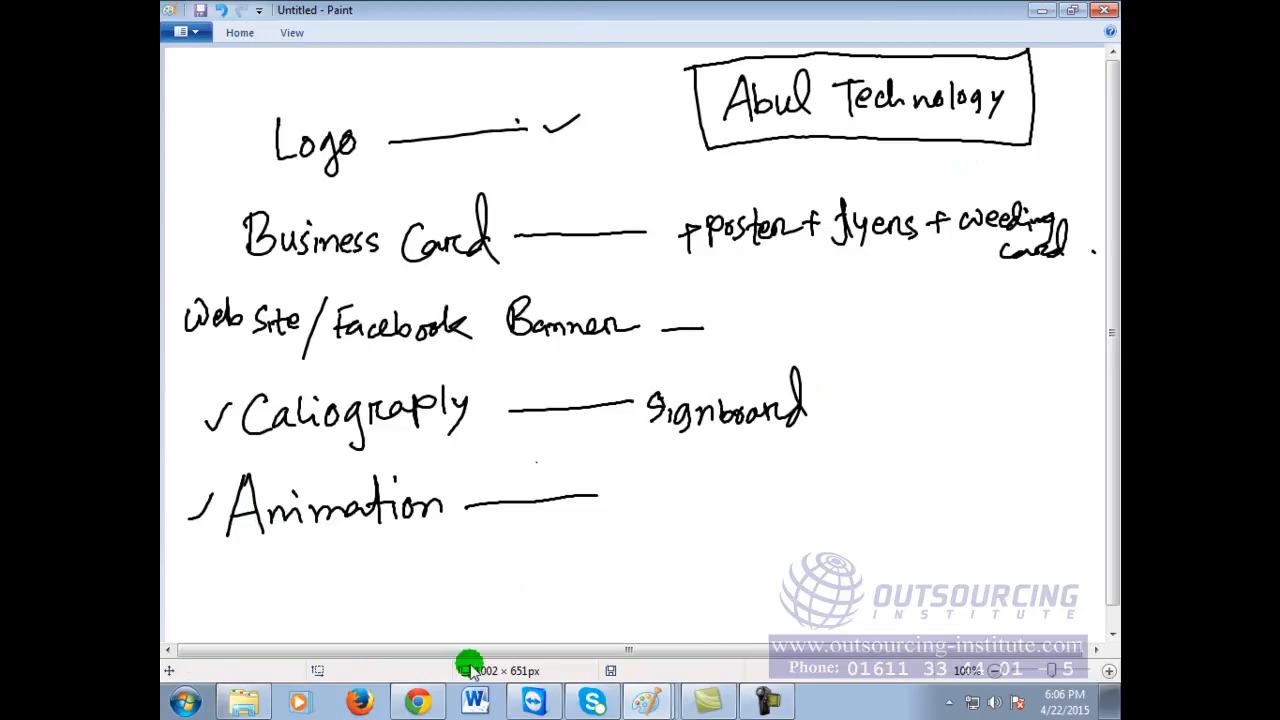
click(403, 700)
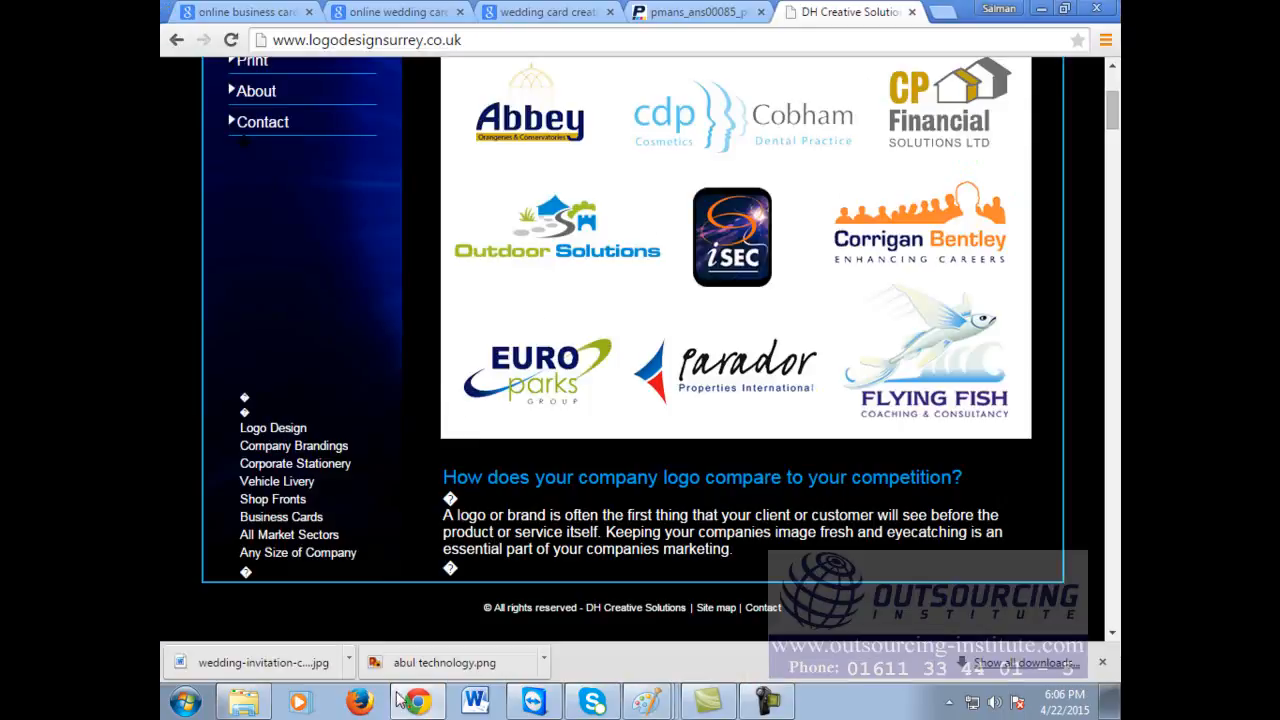
Step: Close the DH Creative Solutions and PsPrint tabs and open Google Images in a new tab
click(911, 12)
click(878, 12)
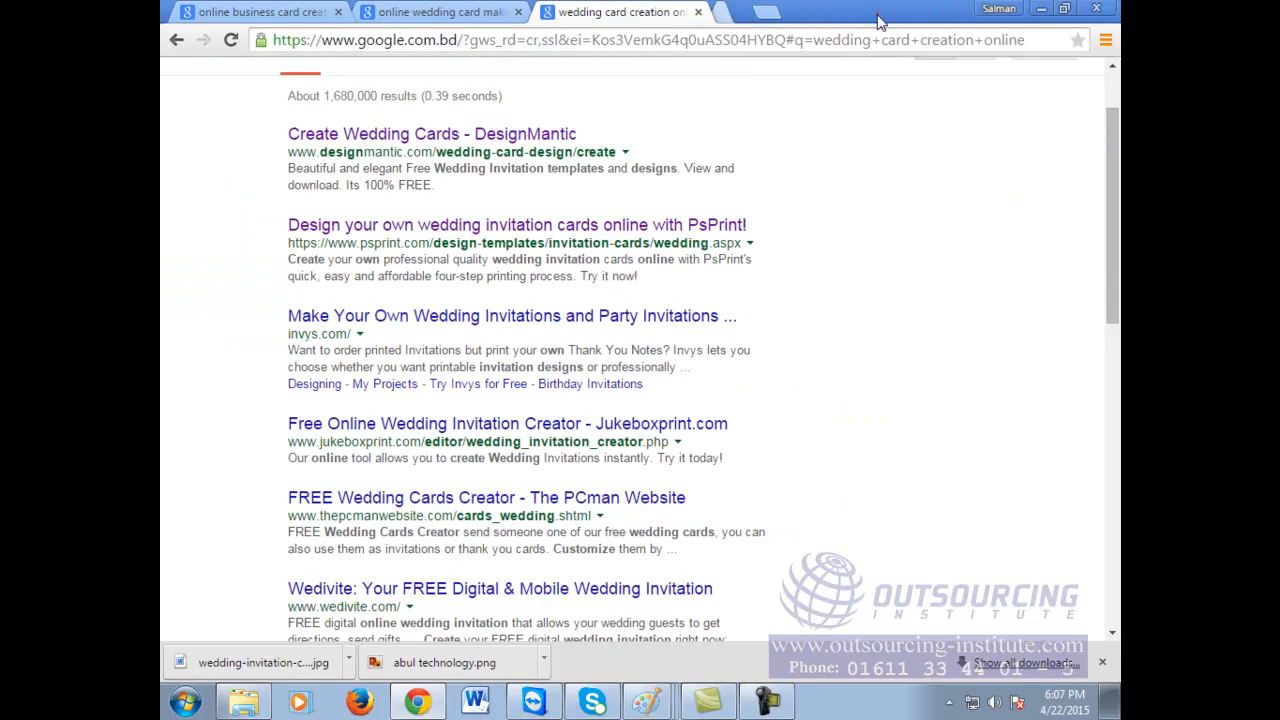
click(737, 13)
click(750, 42)
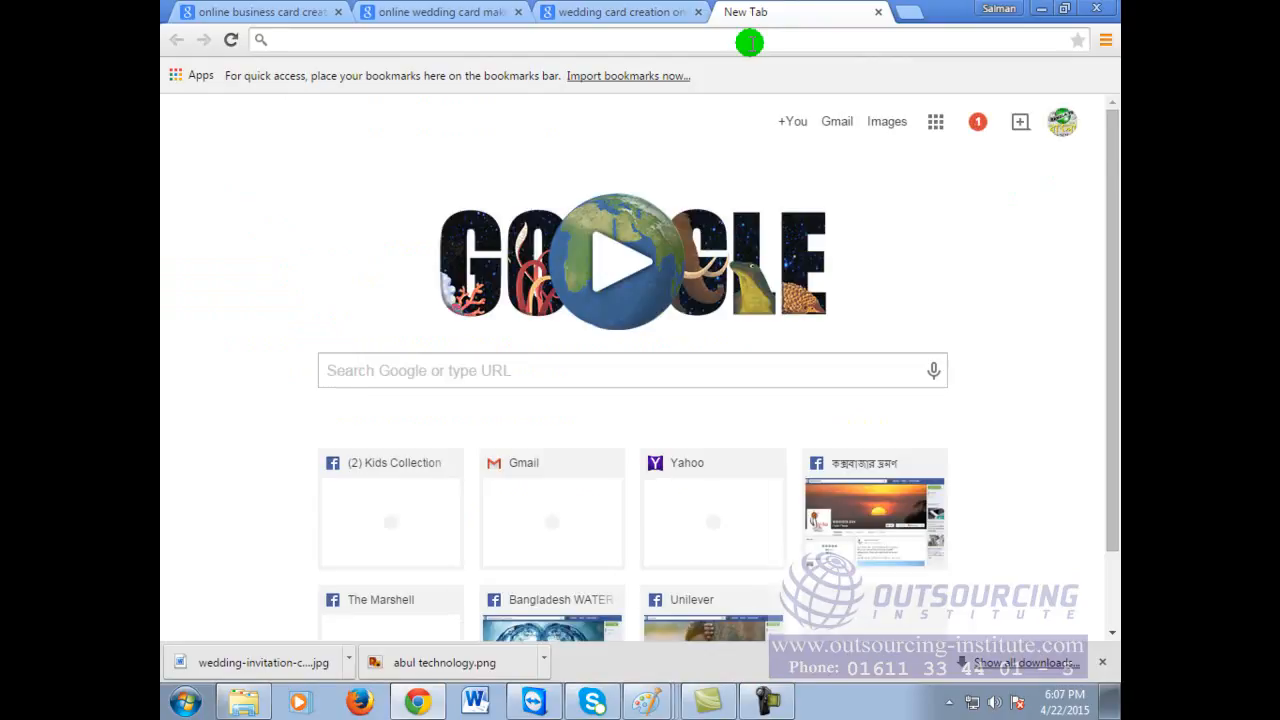
text(o)
key(BackSpace)
key(BackSpace)
text(g)
key(BackSpace)
key(BackSpace)
text(o)
key(BackSpace)
key(BackSpace)
text(image.google.com)
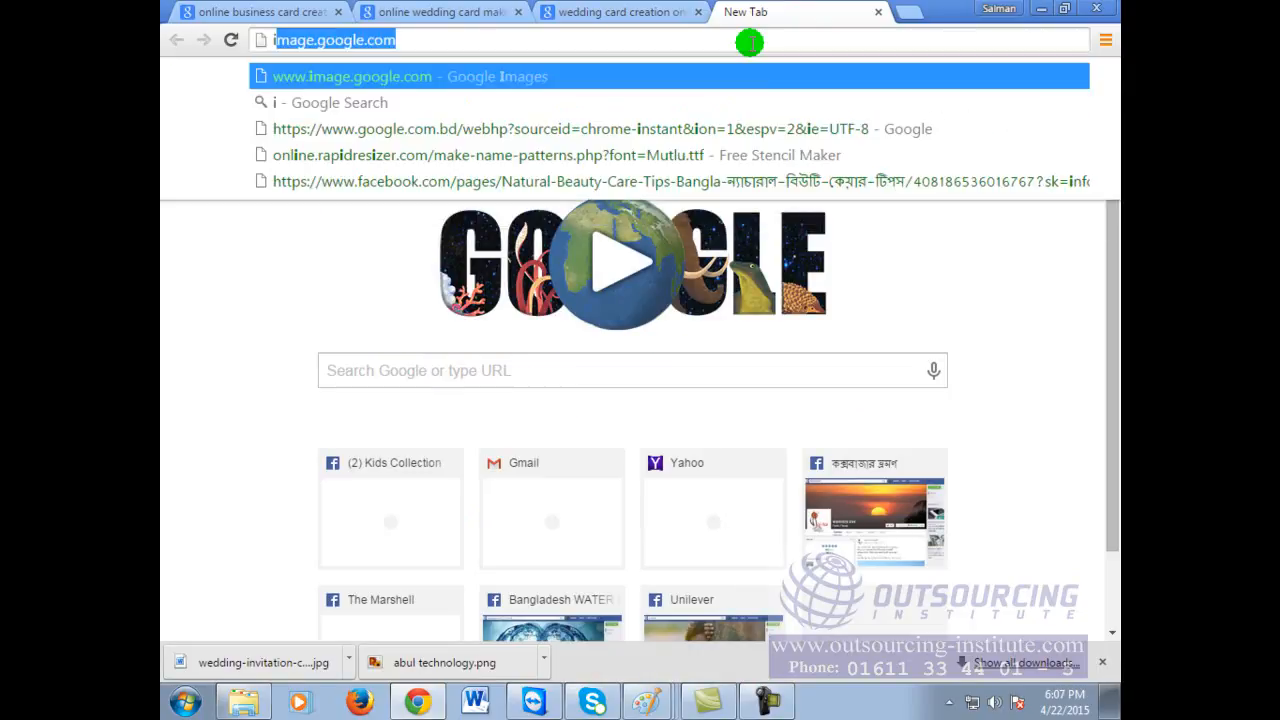
key(Return)
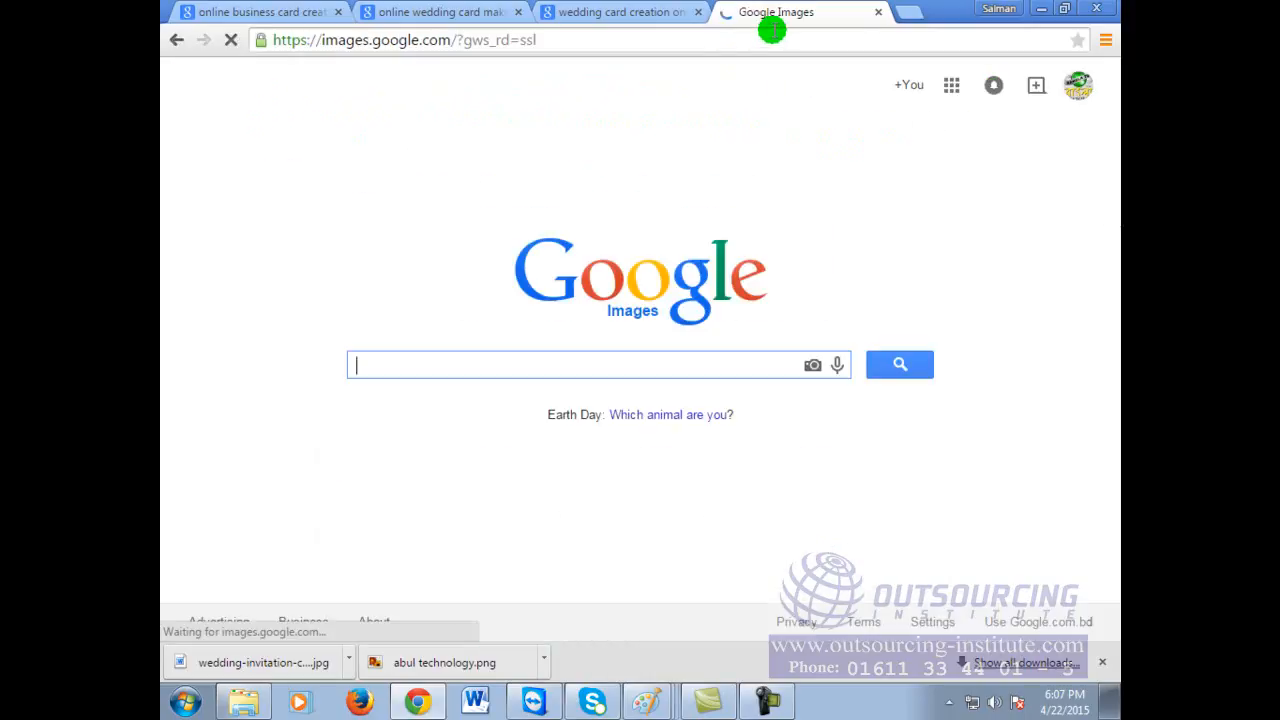
Step: Search images for 'girls smilling serial photo' and browse the results
click(637, 367)
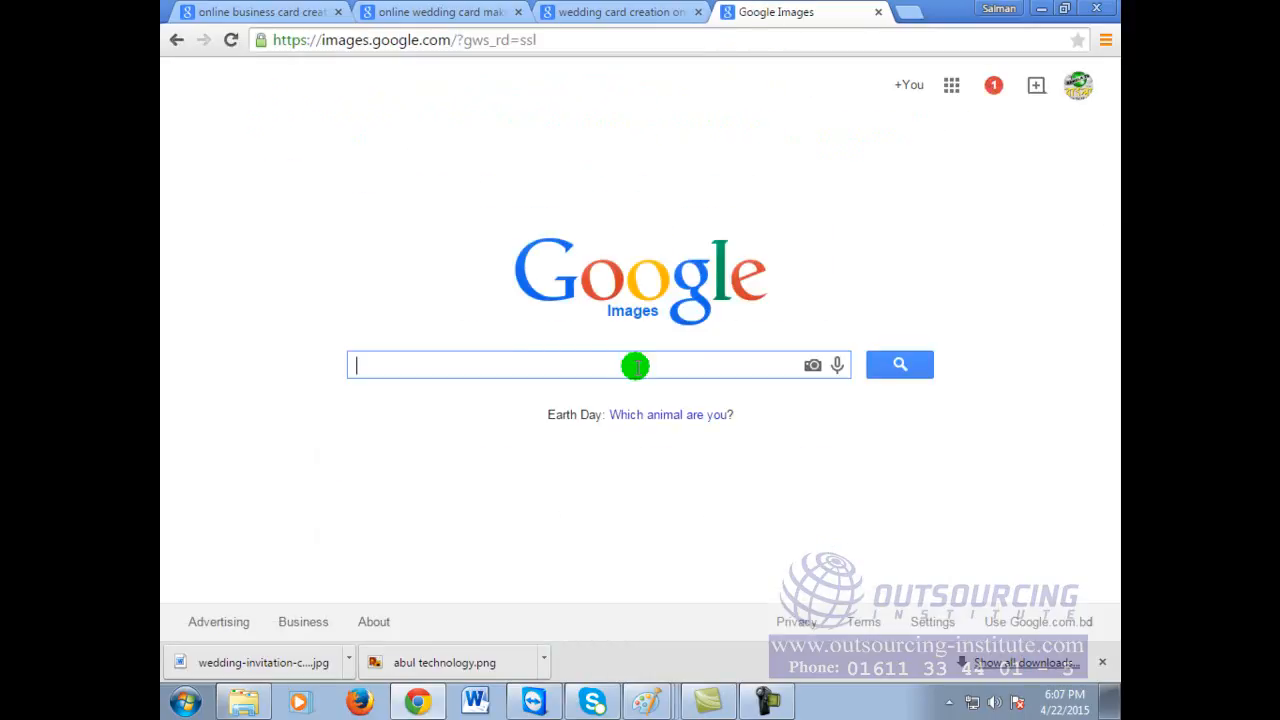
text(s)
key(BackSpace)
text(girls )
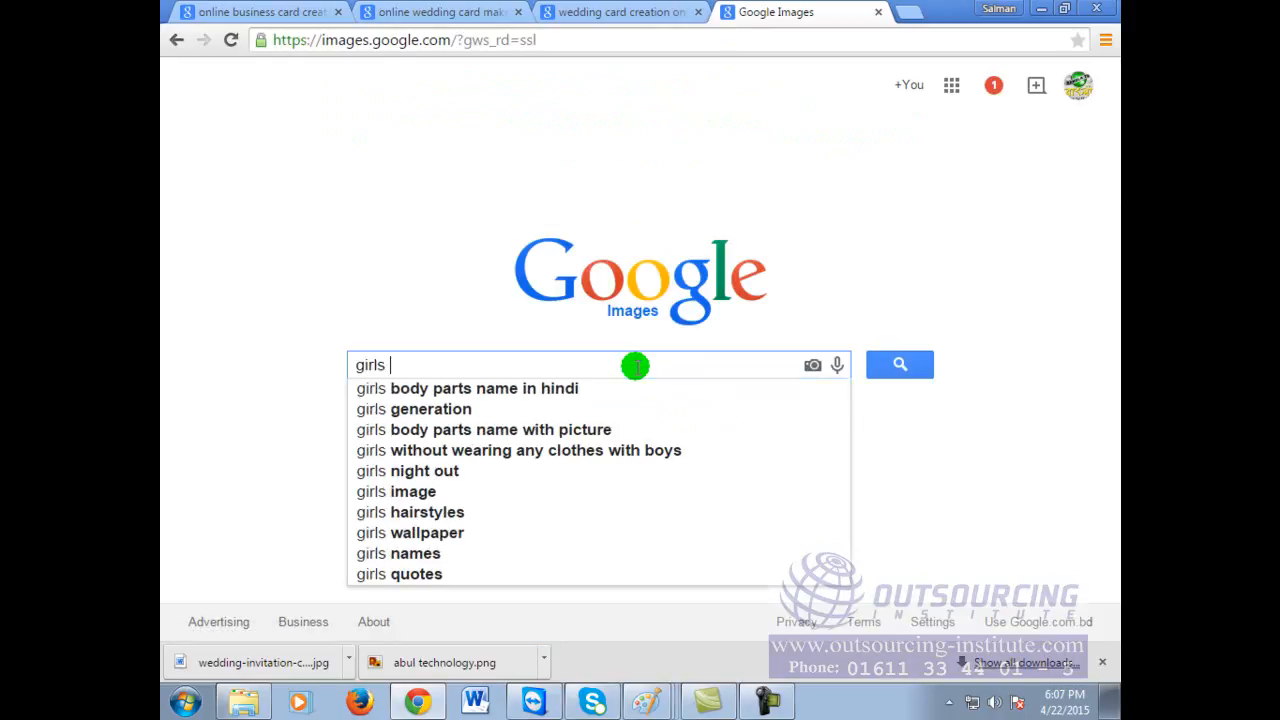
text(smilly)
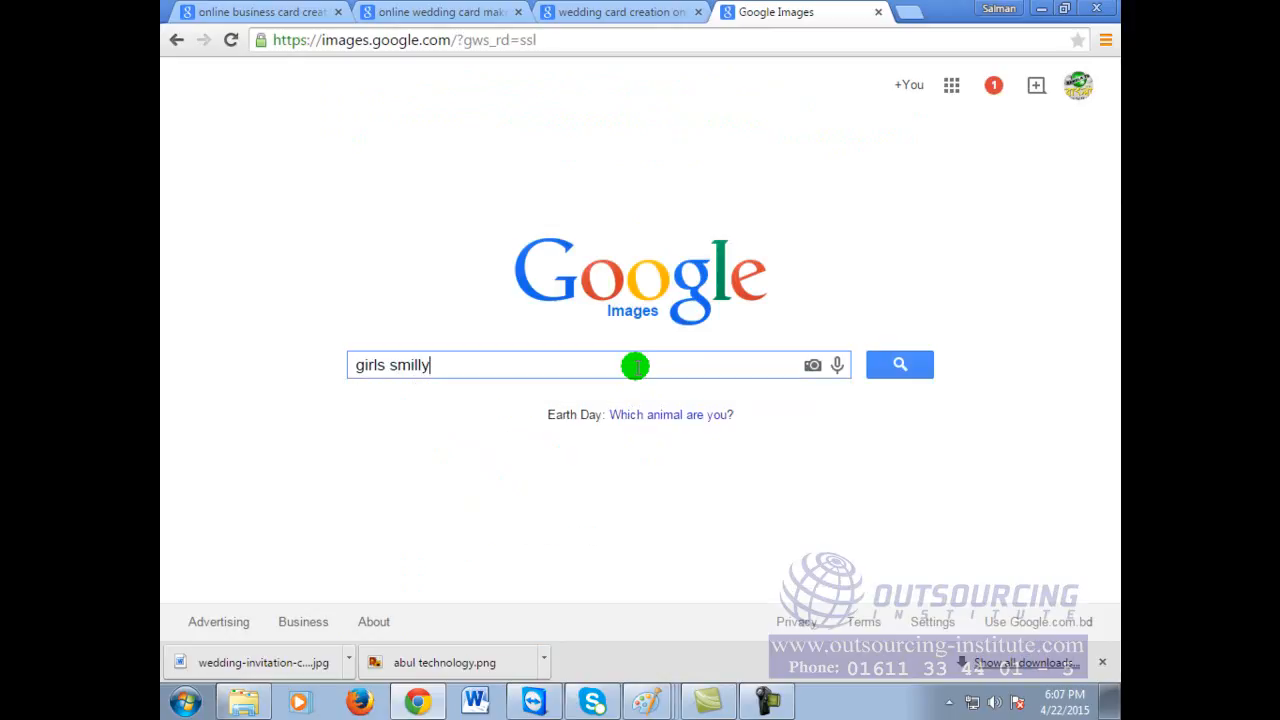
key(BackSpace)
text(ing serial photo)
key(Return)
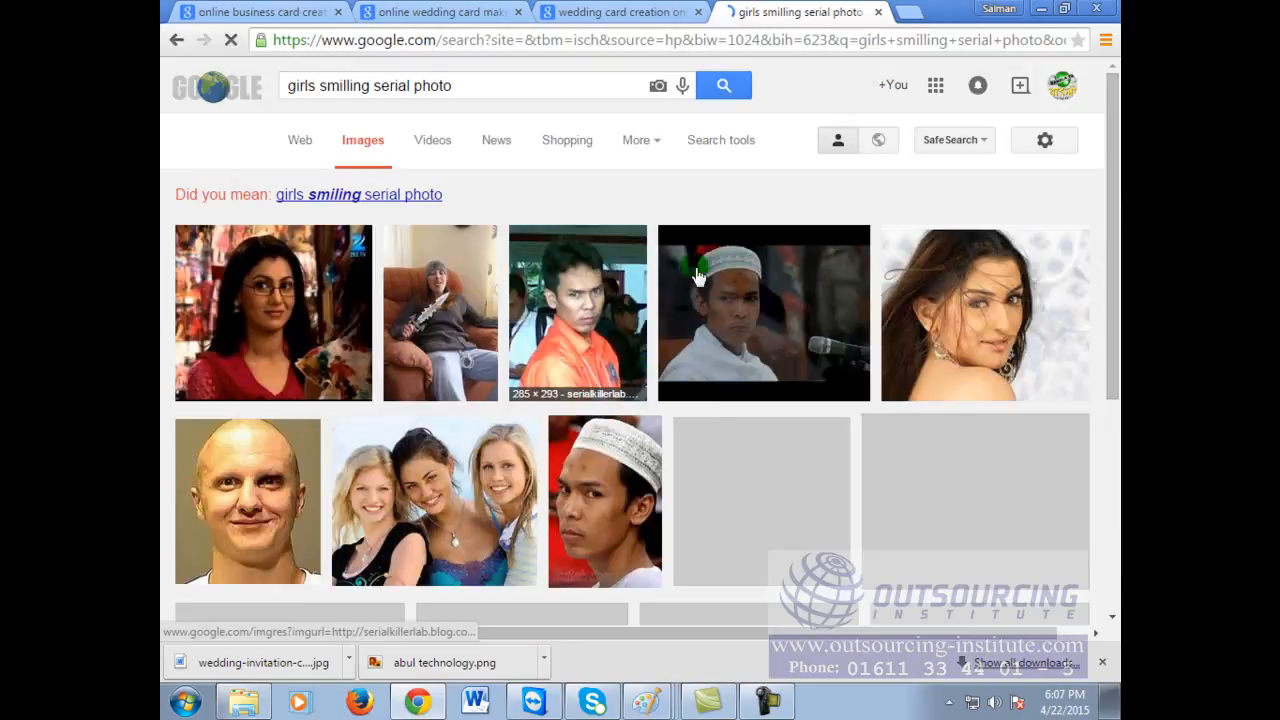
scroll(664, 392, down, 2)
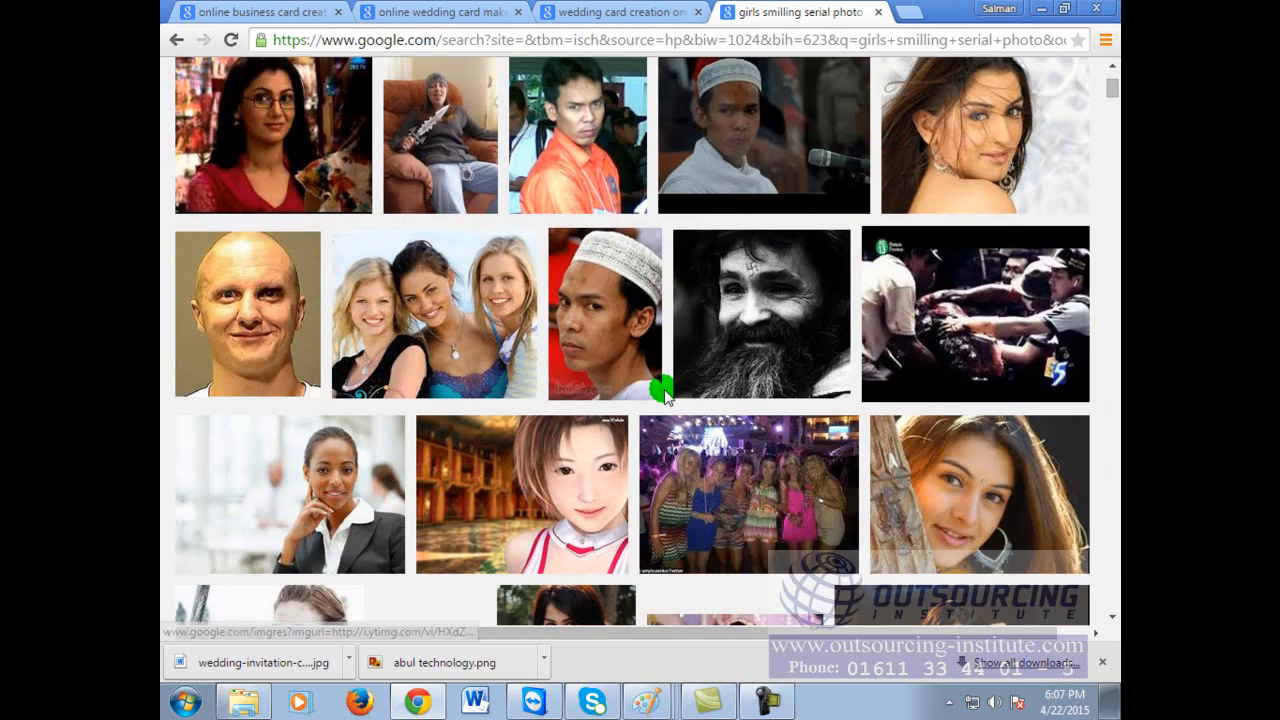
scroll(664, 392, down, 3)
scroll(664, 392, down, 4)
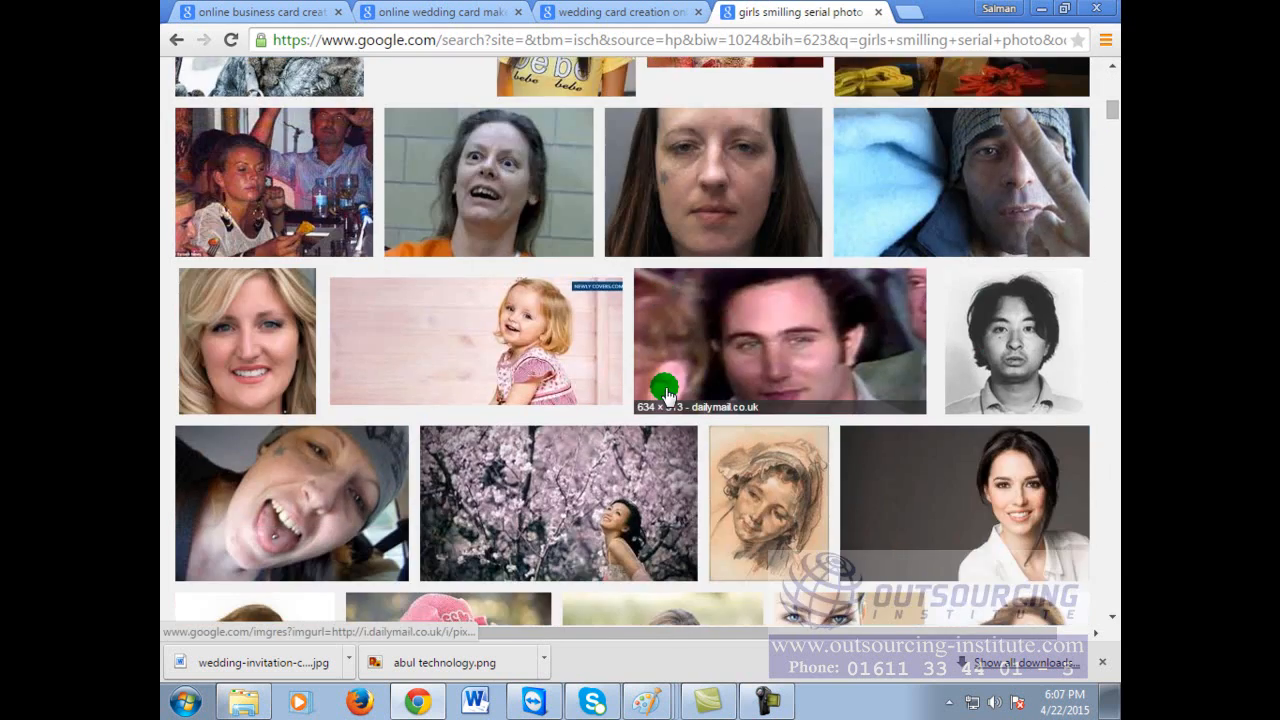
scroll(666, 392, down, 3)
scroll(666, 392, down, 3)
scroll(666, 392, down, 3)
scroll(668, 388, down, 1)
scroll(668, 388, down, 4)
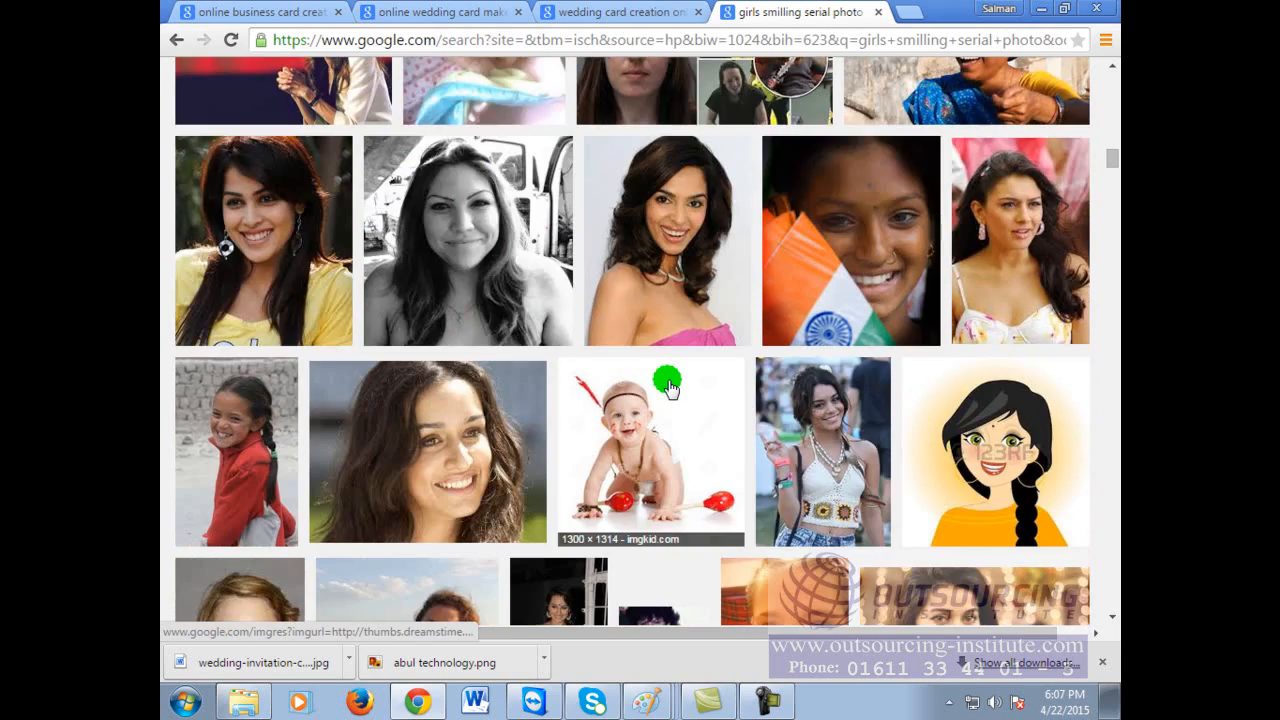
scroll(668, 388, down, 3)
scroll(668, 388, up, 15)
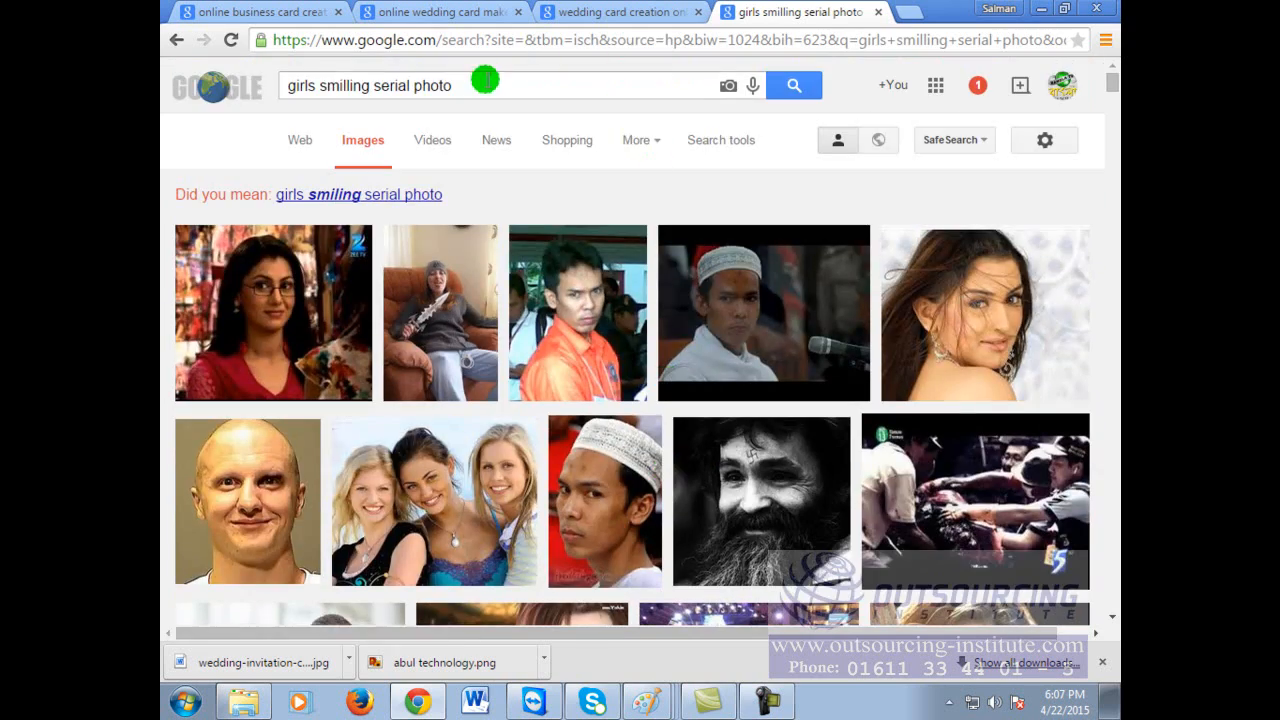
Step: Replace the query with 'Baby Smiling' and browse those image results
drag(470, 86, 186, 66)
text(Baby )
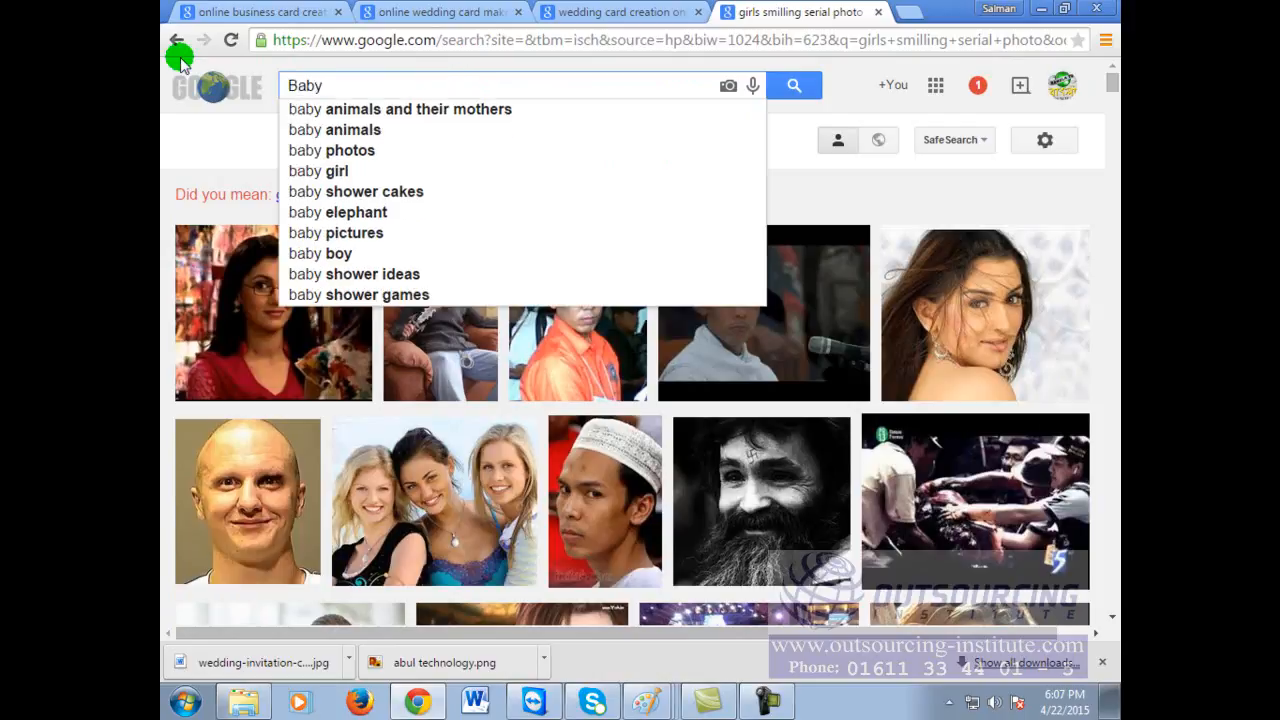
text(Smiling)
key(Return)
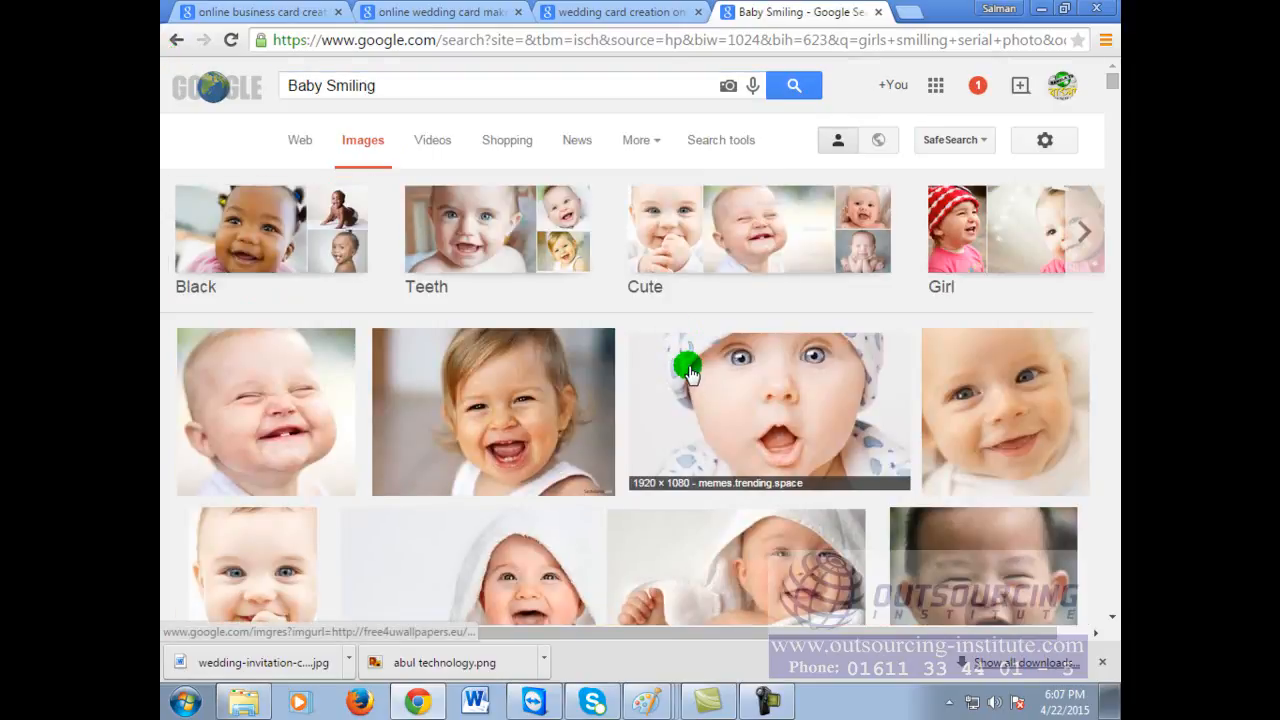
scroll(689, 370, down, 1)
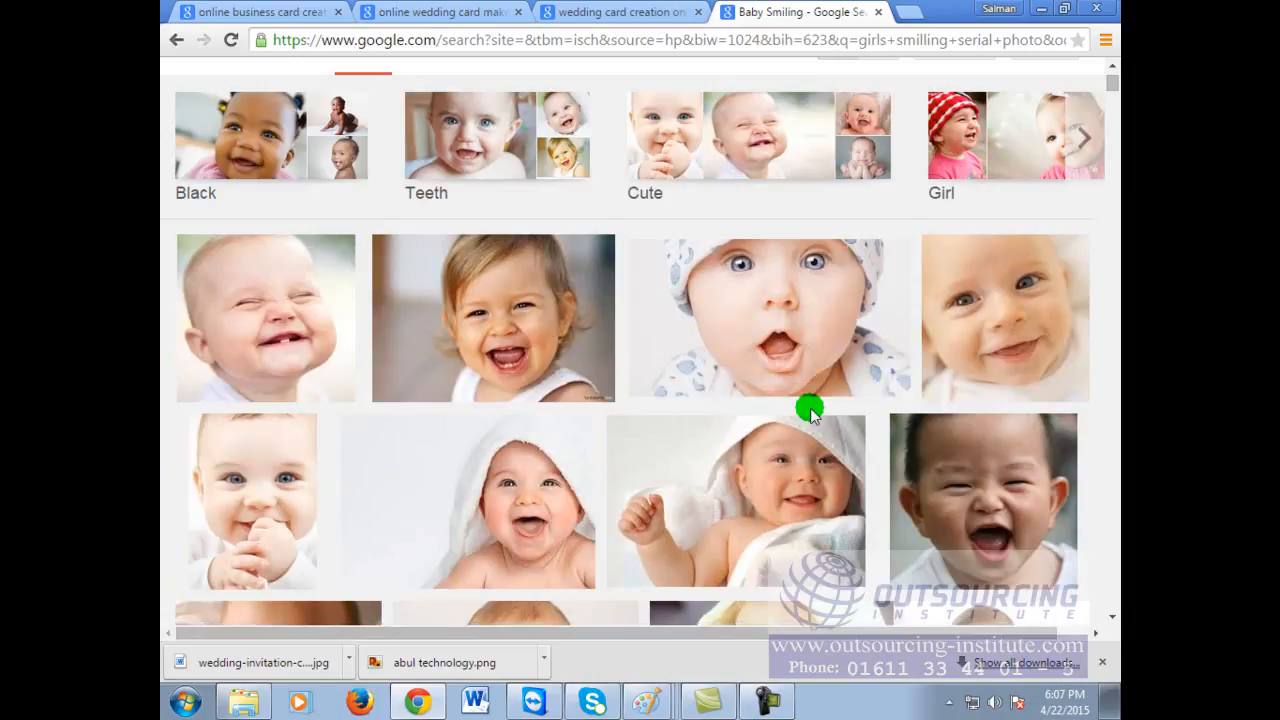
scroll(810, 414, down, 7)
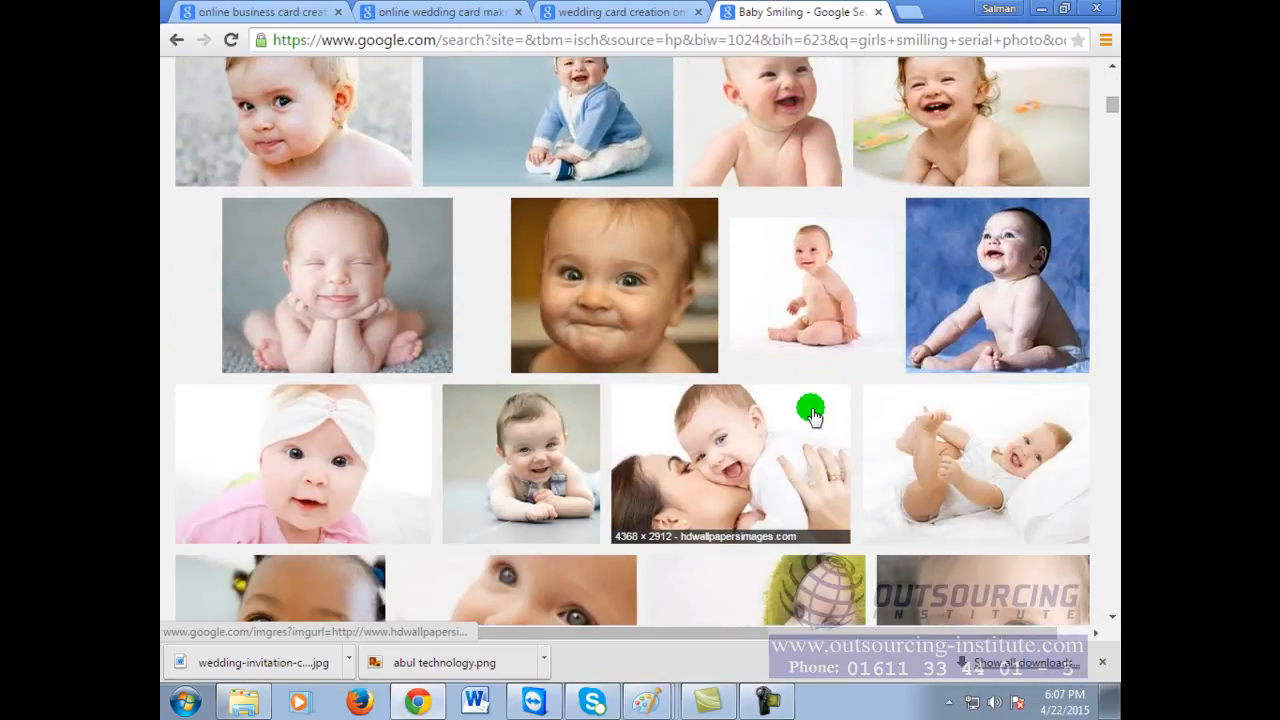
scroll(811, 414, down, 4)
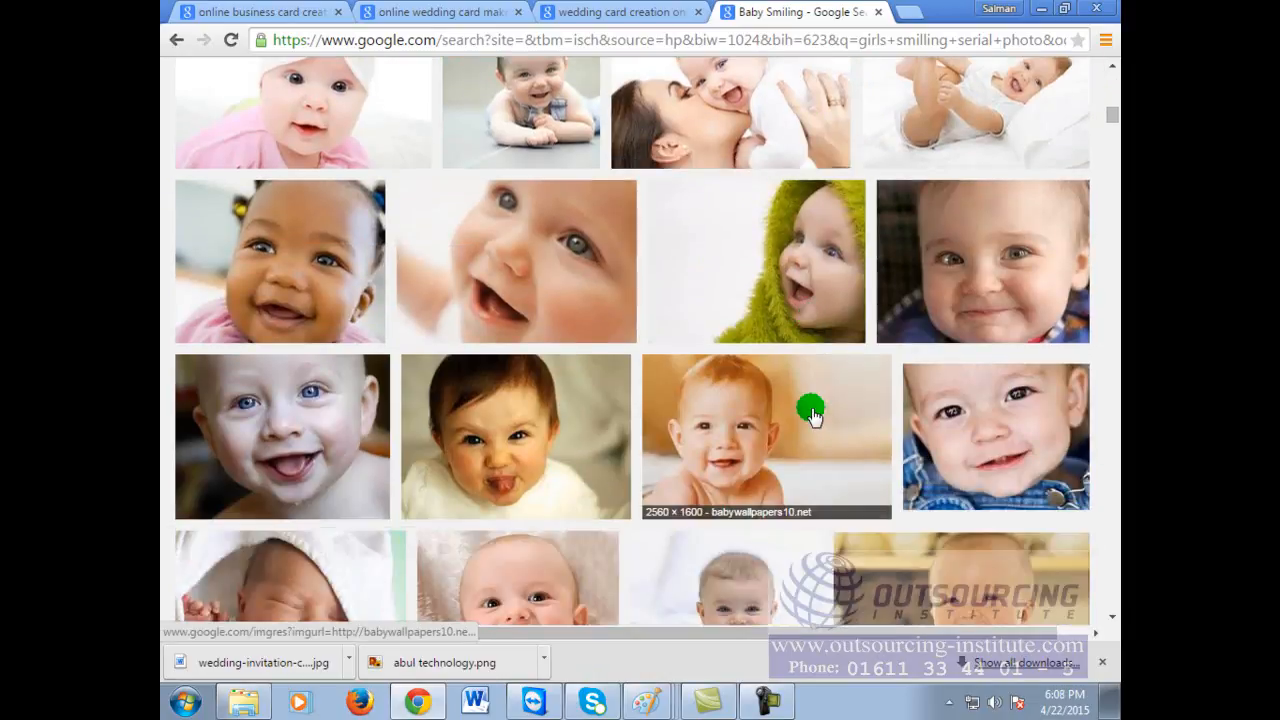
scroll(810, 410, up, 12)
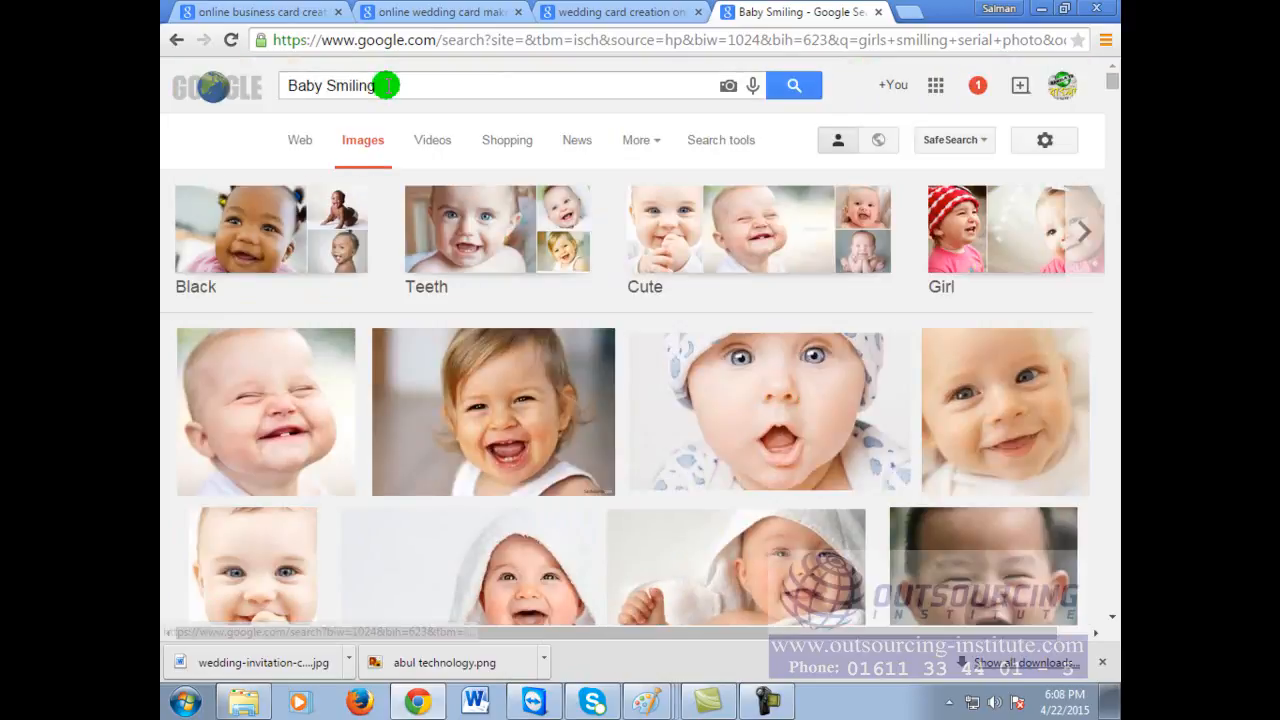
Step: Search images for 'thirsty man' and scroll through the results
drag(385, 85, 195, 87)
key(BackSpace)
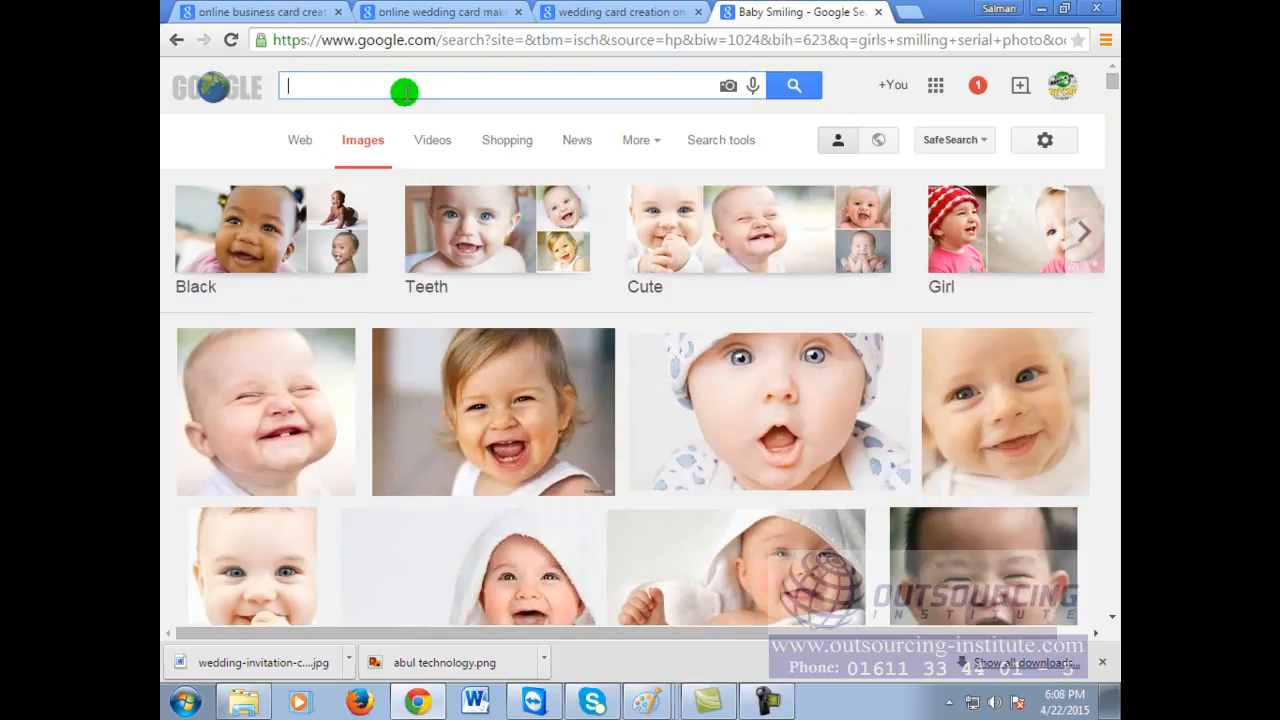
text(hun)
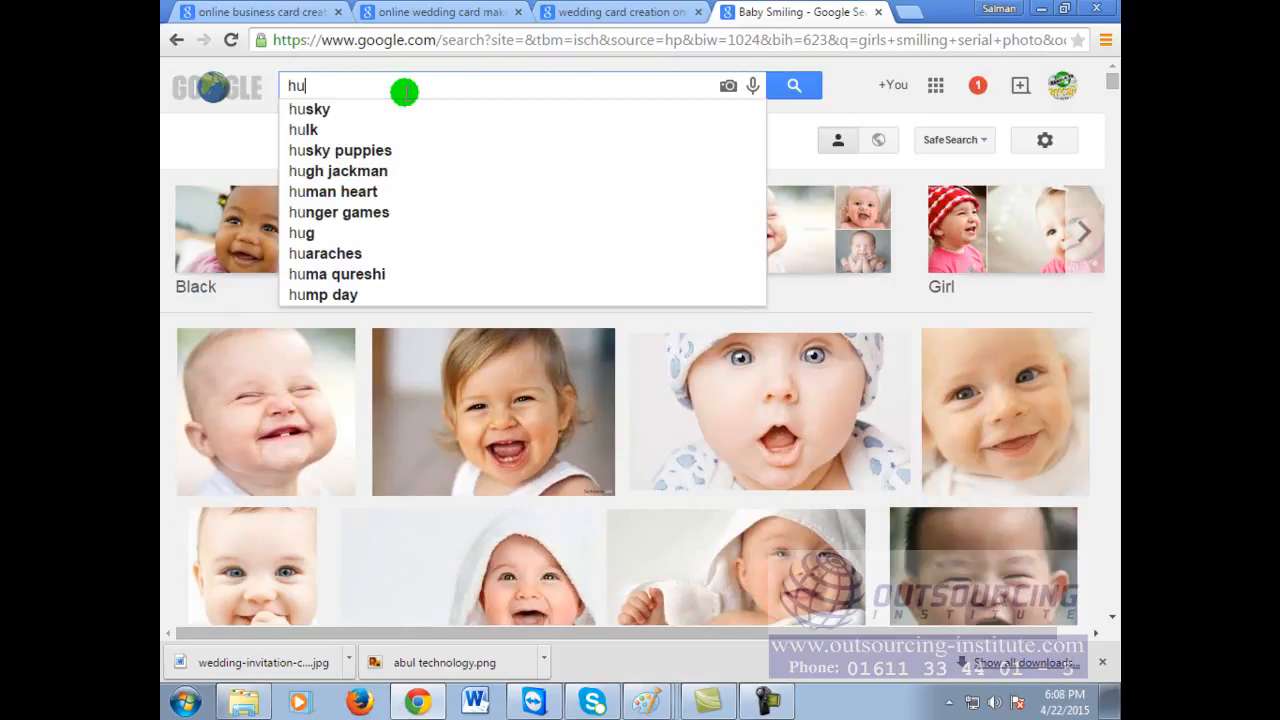
key(BackSpace)
key(BackSpace)
key(BackSpace)
text(thirs)
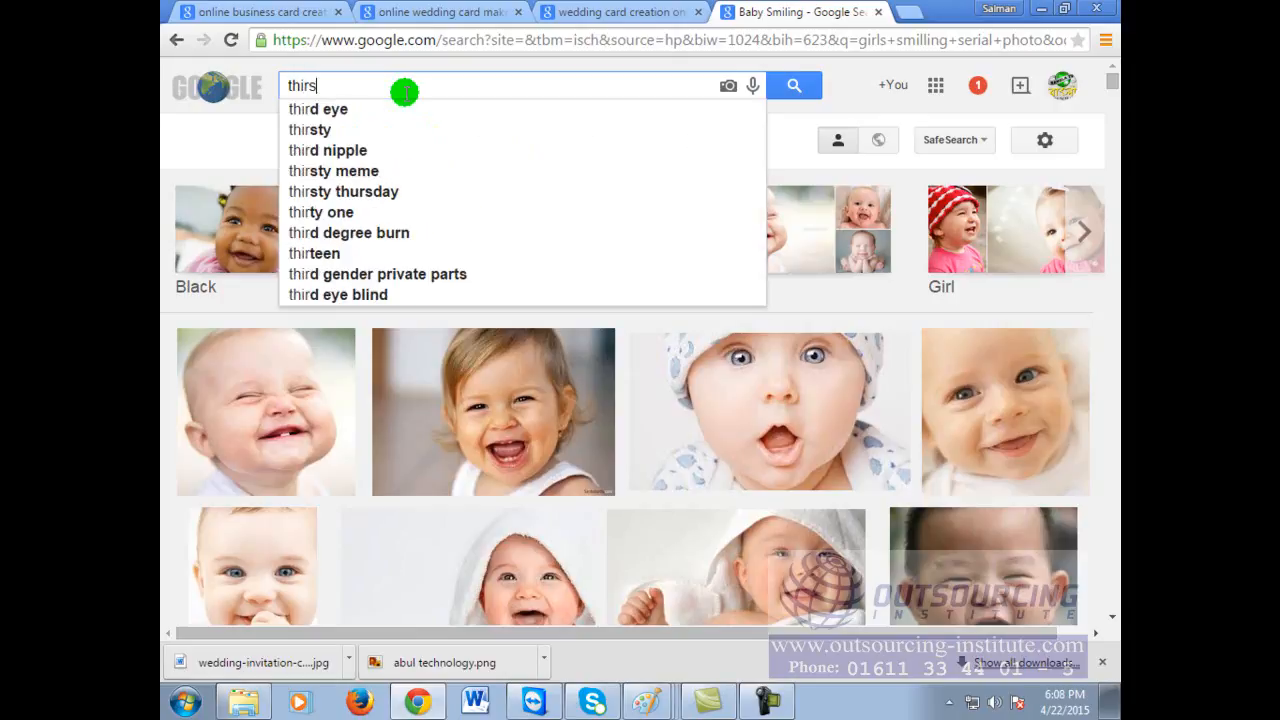
text(ty man)
key(Return)
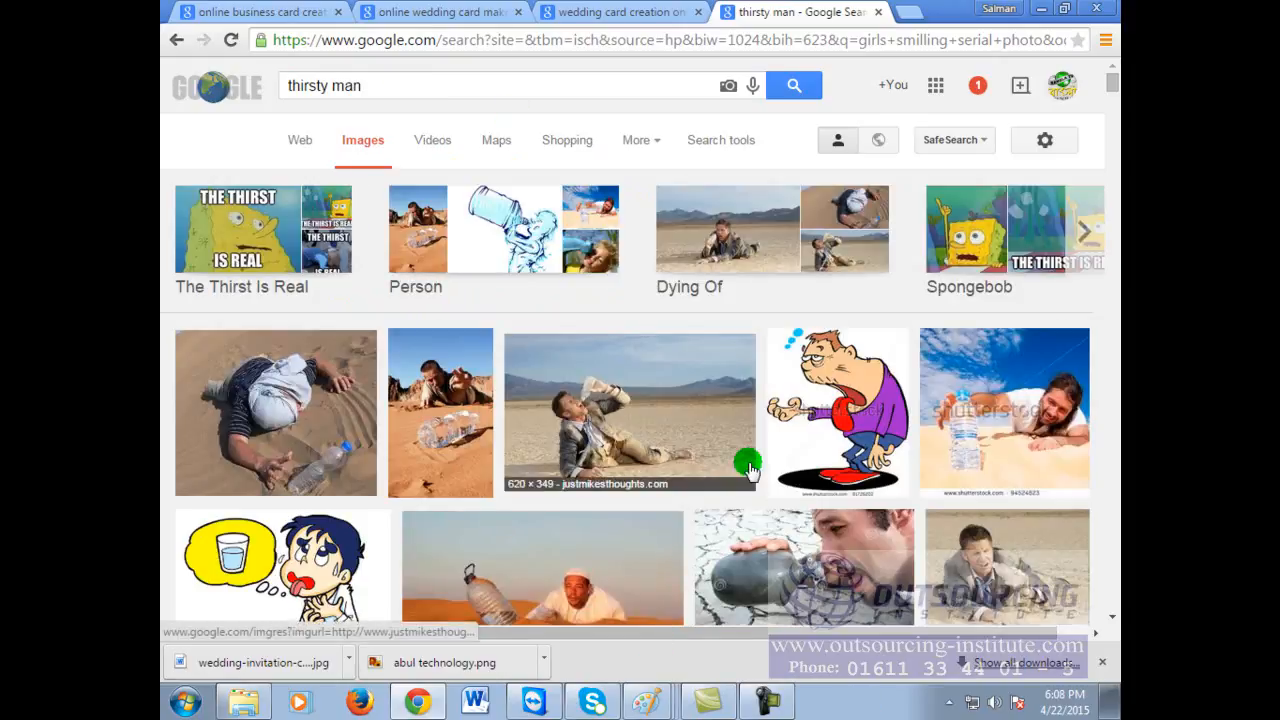
scroll(750, 467, down, 3)
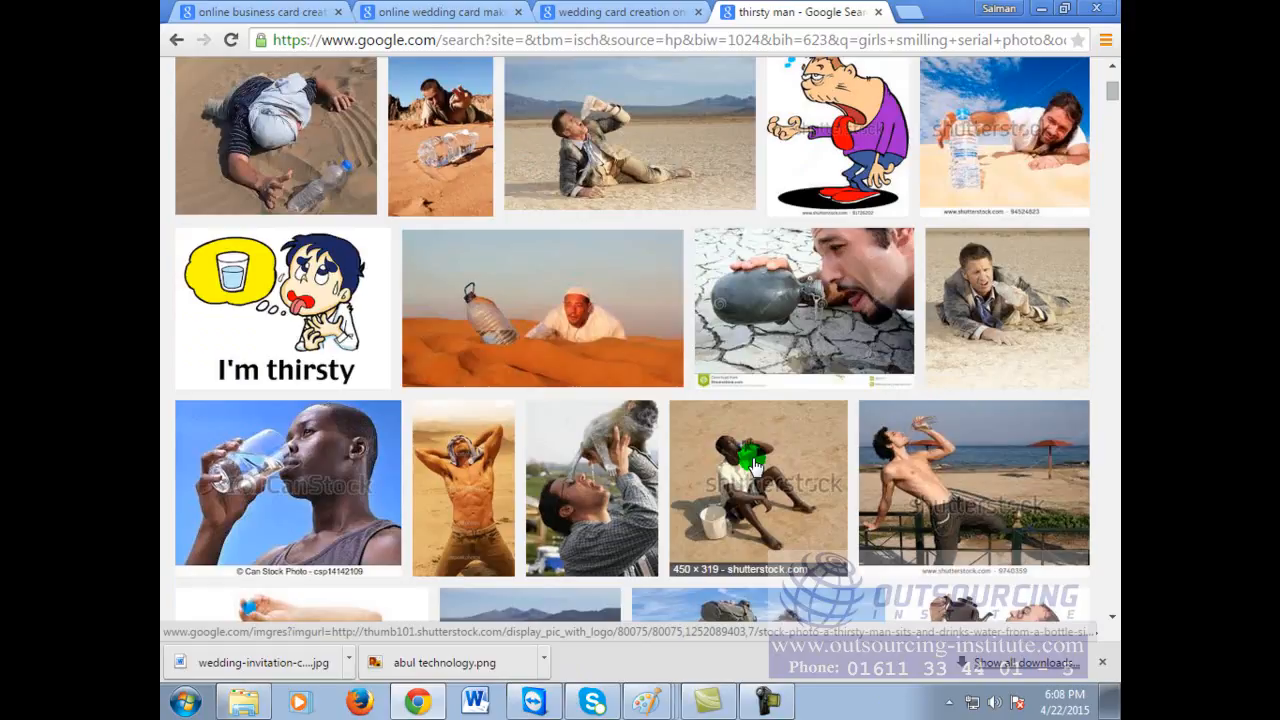
scroll(754, 467, down, 3)
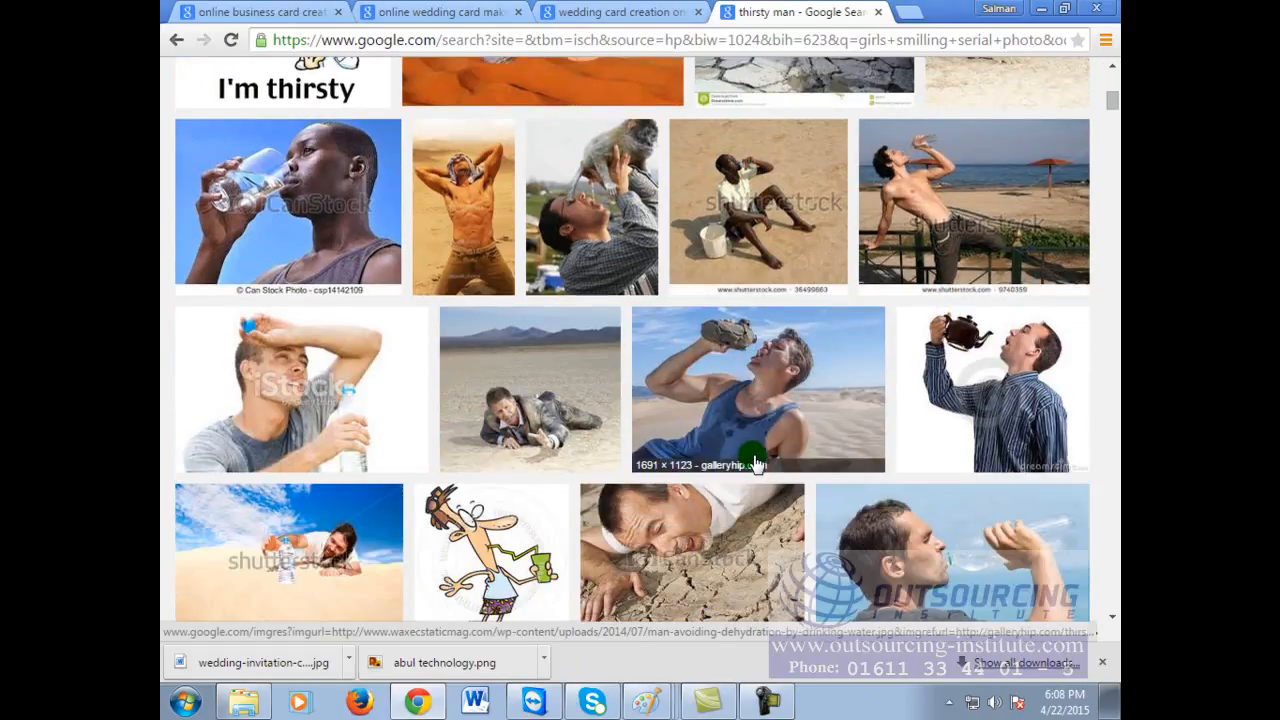
scroll(757, 462, down, 3)
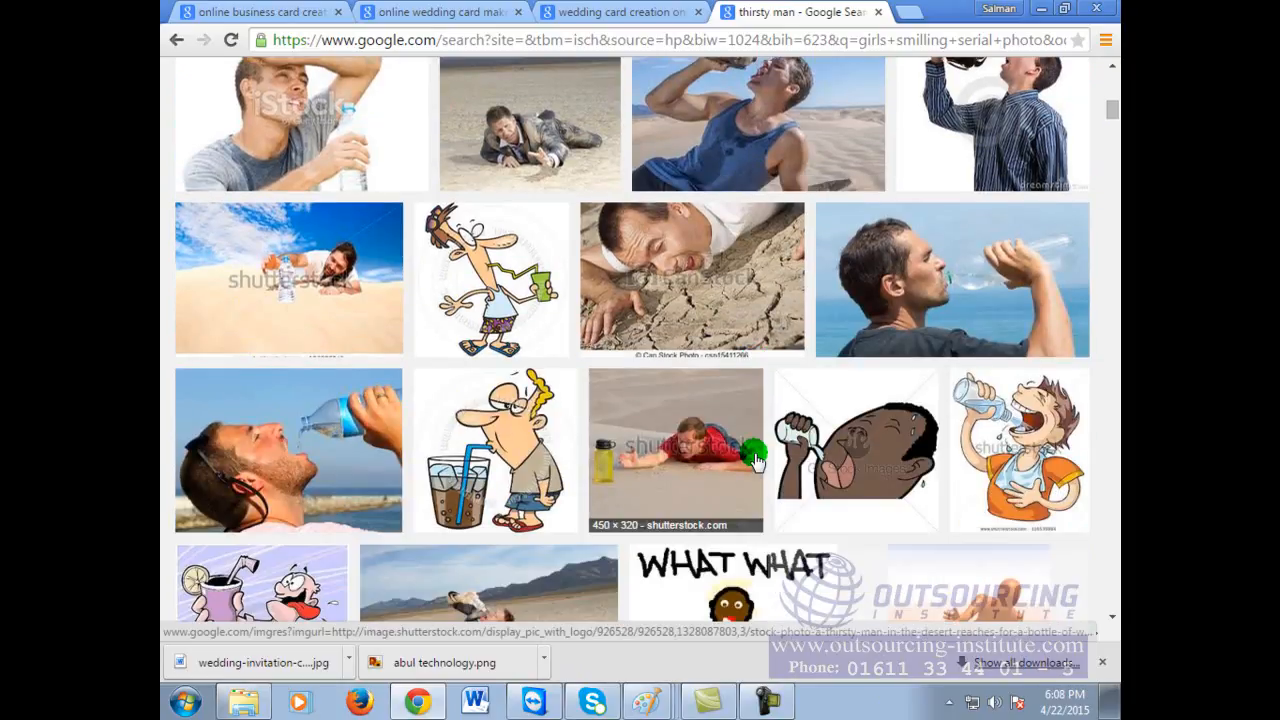
Step: Preview the cracked-earth photo, then a related thirsty-man-in-desert image
click(752, 295)
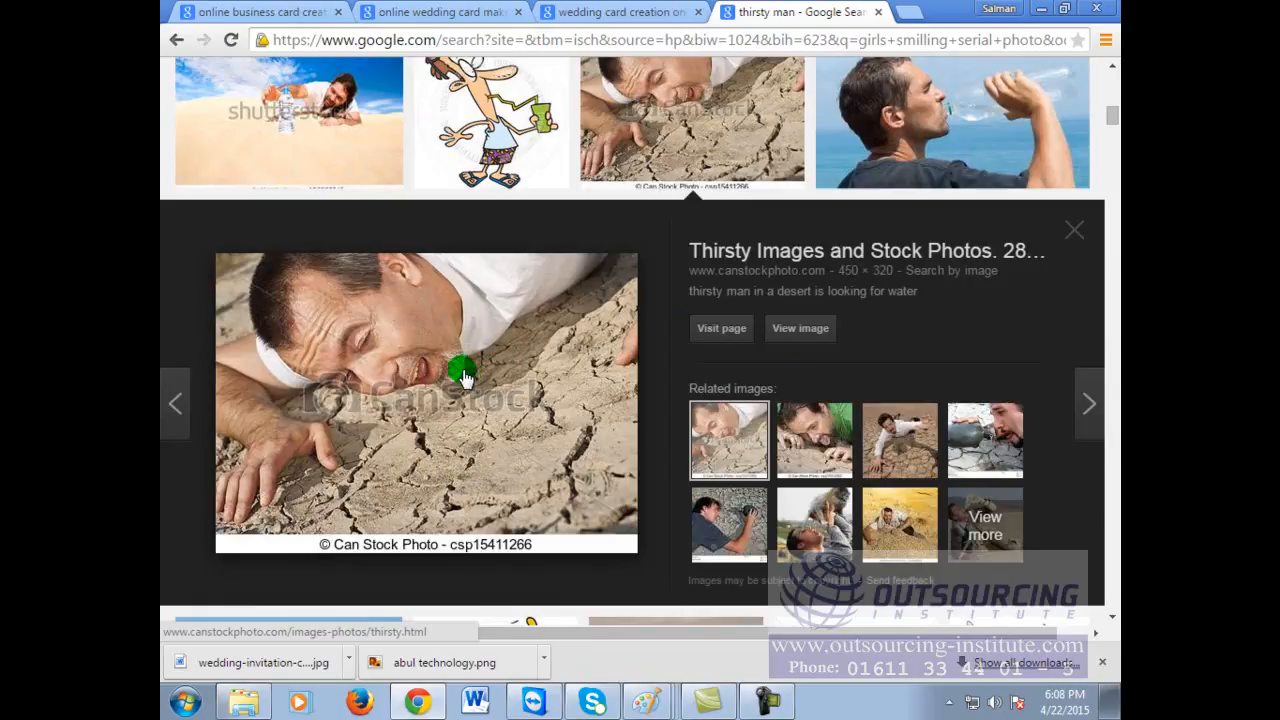
click(832, 445)
scroll(950, 484, down, 4)
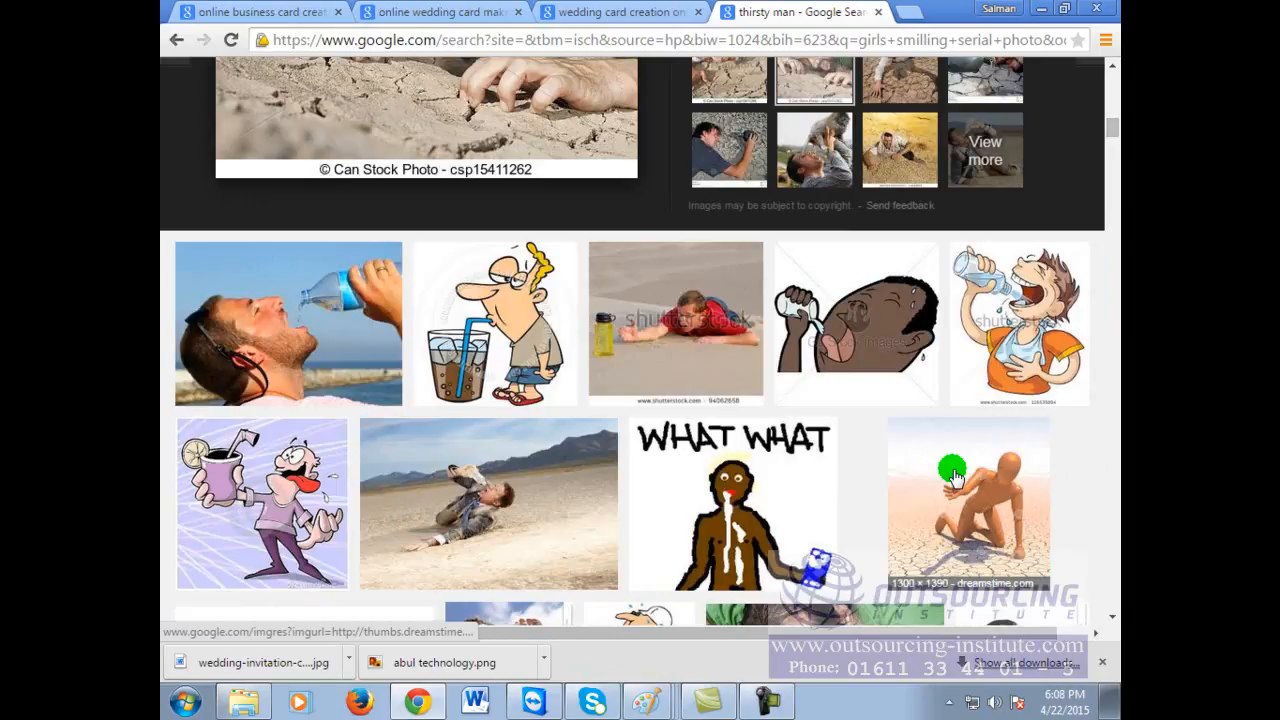
scroll(952, 475, up, 8)
Step: Replace the thirsty man query with a 'hungry man' image search
click(464, 85)
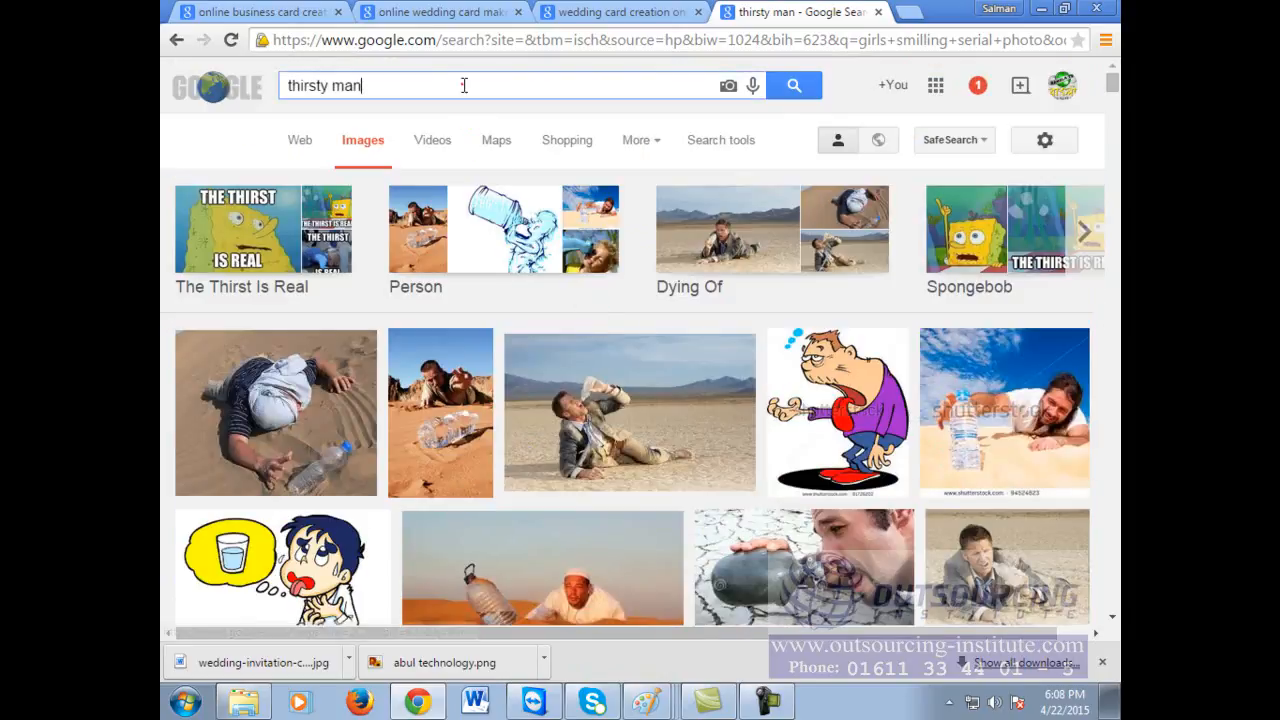
key(ctrl+a)
text(hungry)
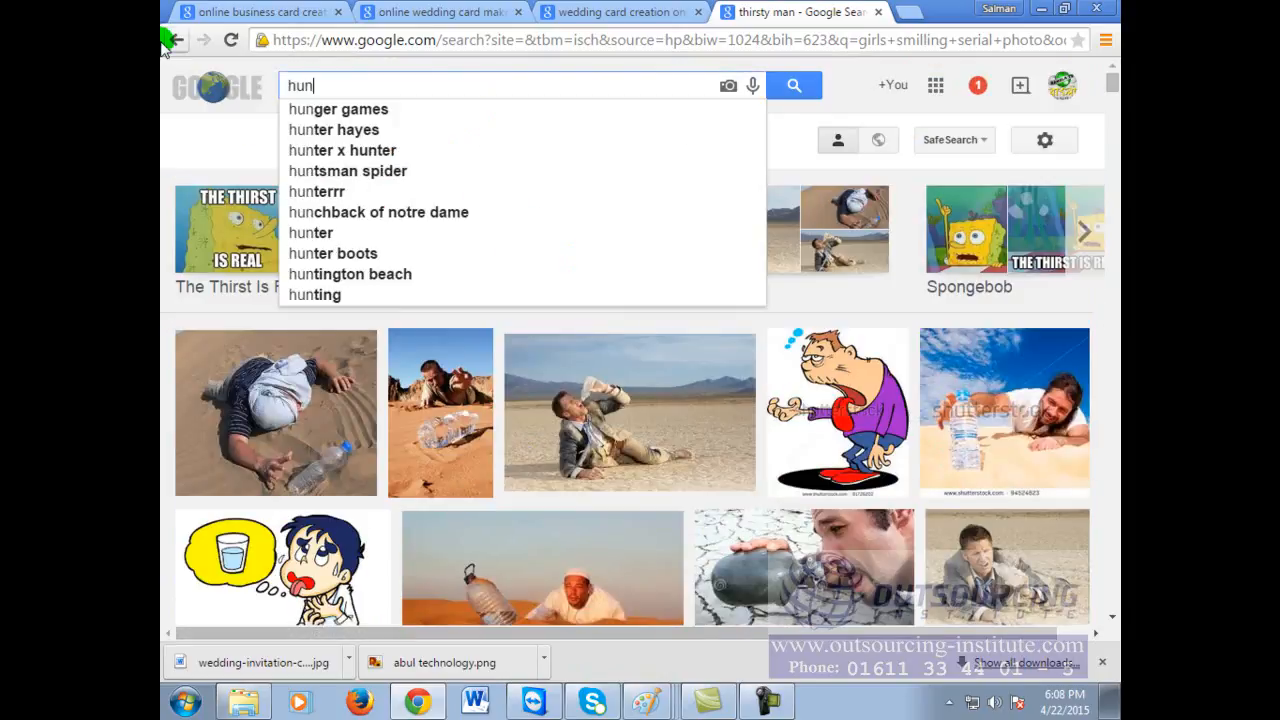
key(Return)
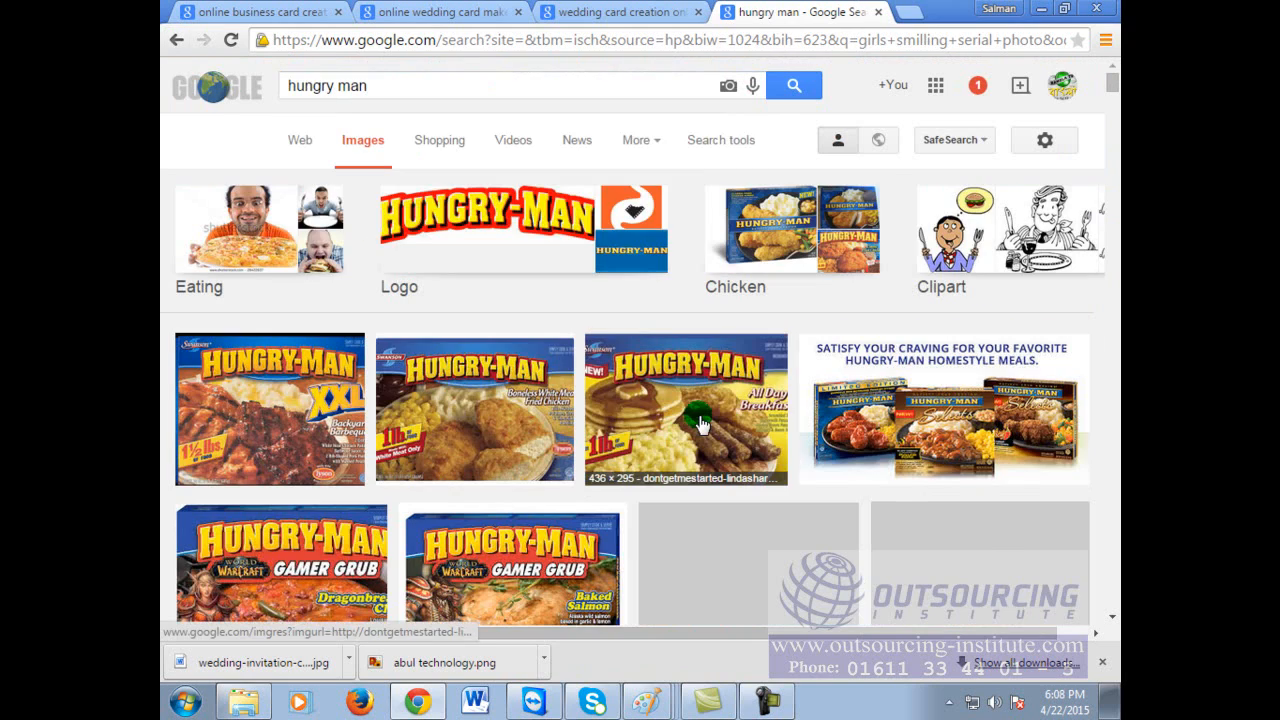
scroll(626, 314, down, 8)
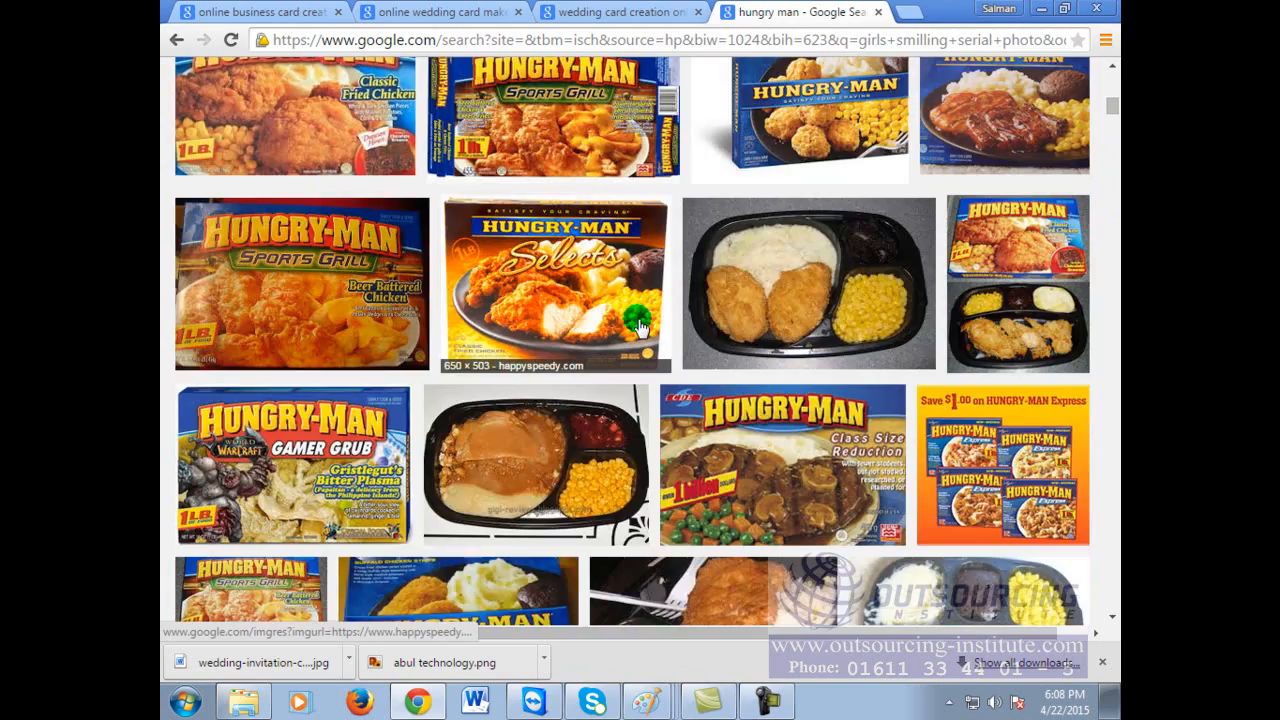
scroll(640, 328, down, 3)
scroll(640, 328, up, 11)
Step: Refine the search to 'hungry man photo' and scroll down through the results
click(437, 86)
text(photo)
key(Return)
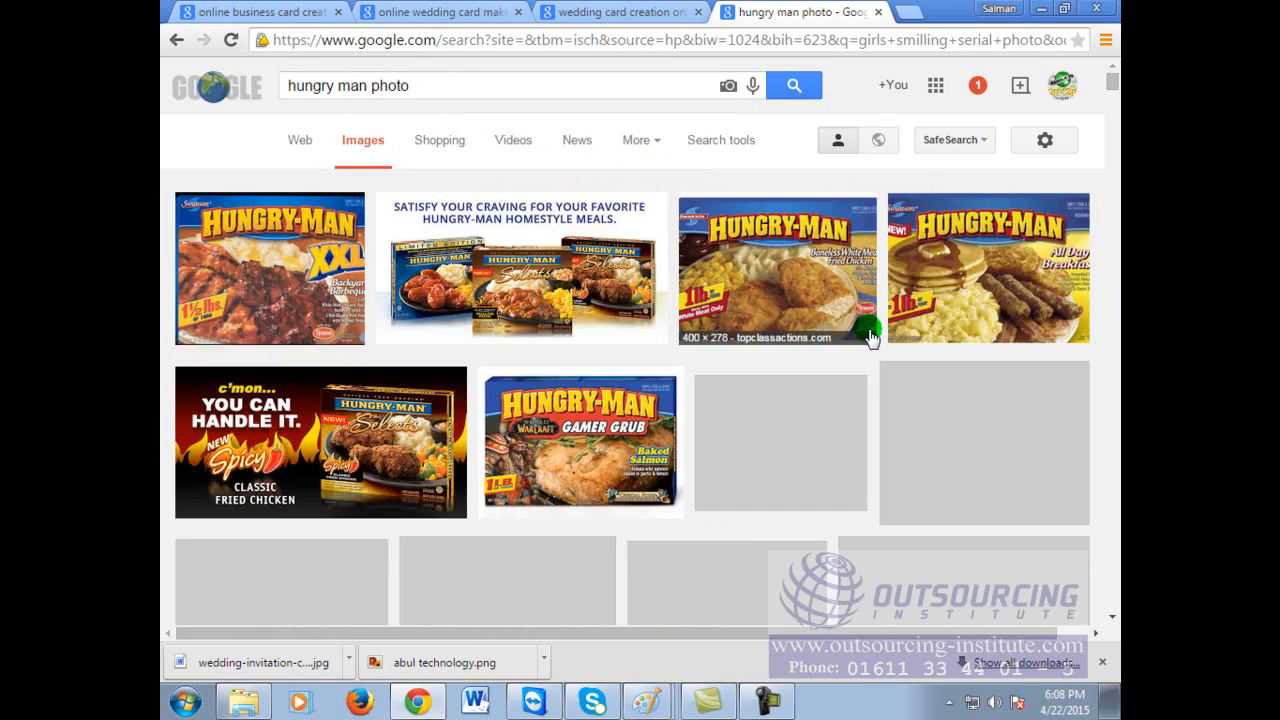
scroll(787, 450, down, 10)
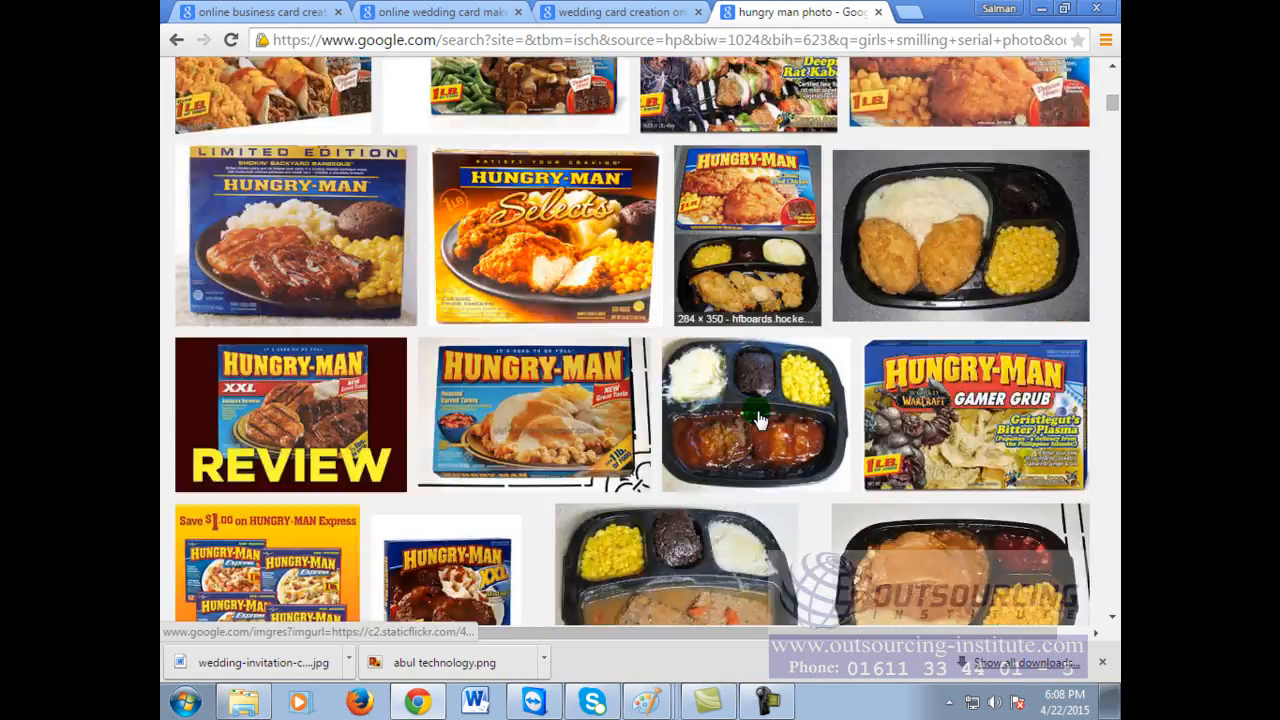
scroll(757, 418, down, 3)
scroll(757, 418, down, 5)
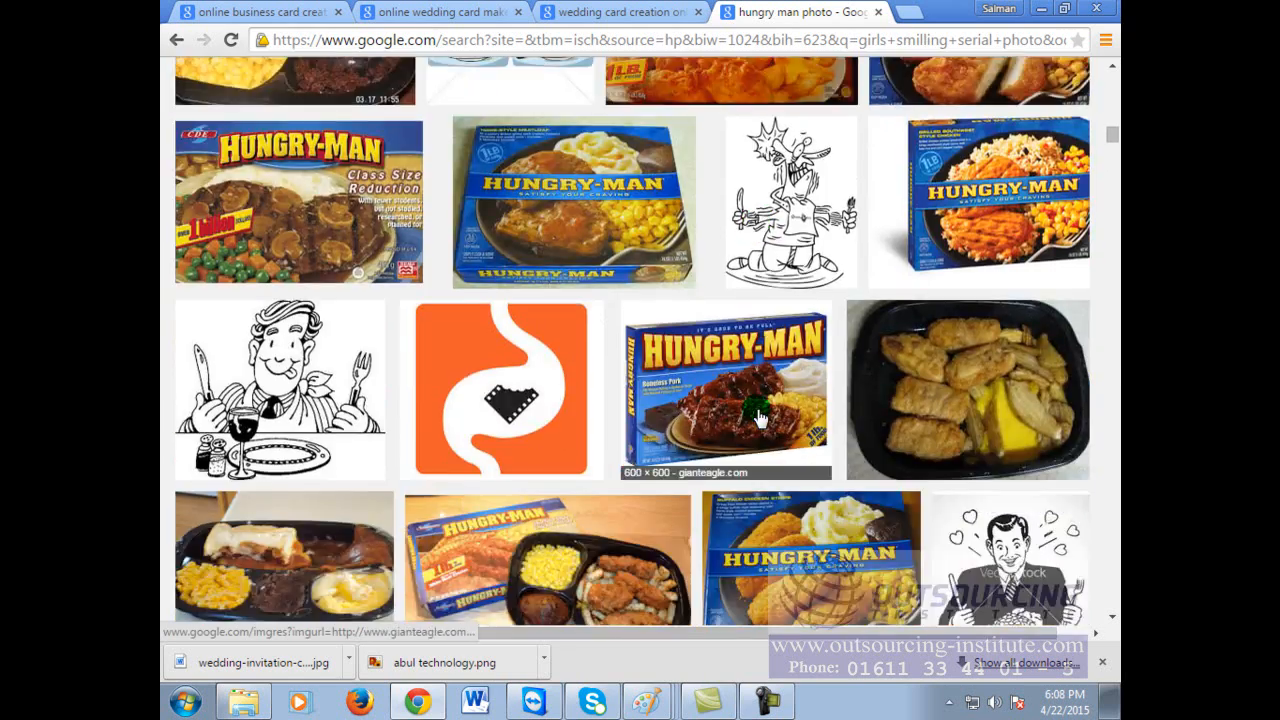
scroll(757, 418, down, 8)
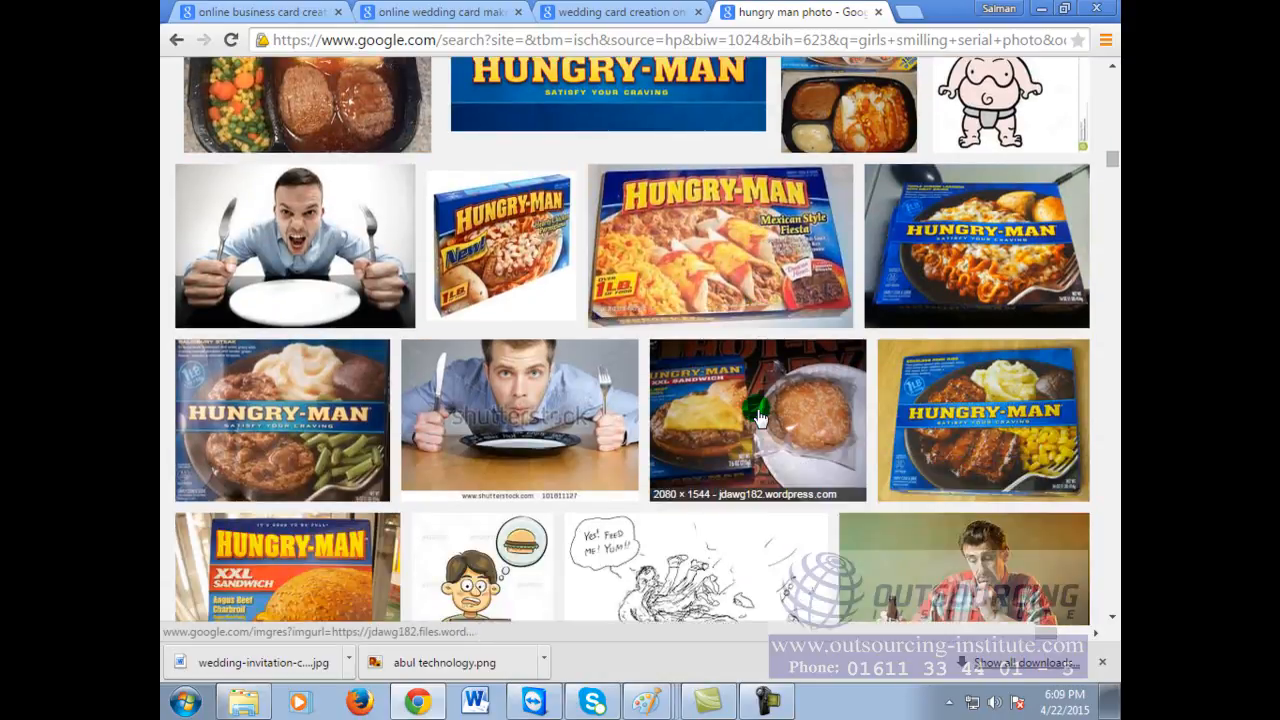
scroll(757, 418, down, 4)
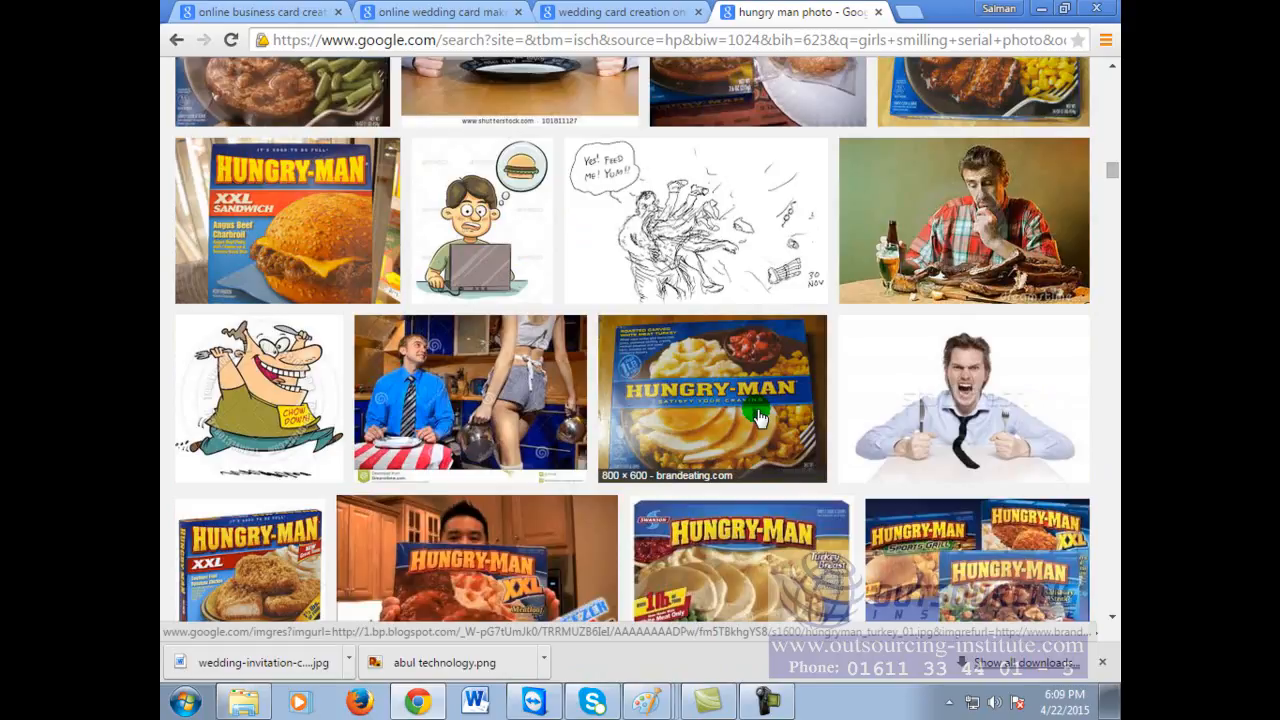
scroll(757, 418, down, 4)
scroll(757, 418, down, 3)
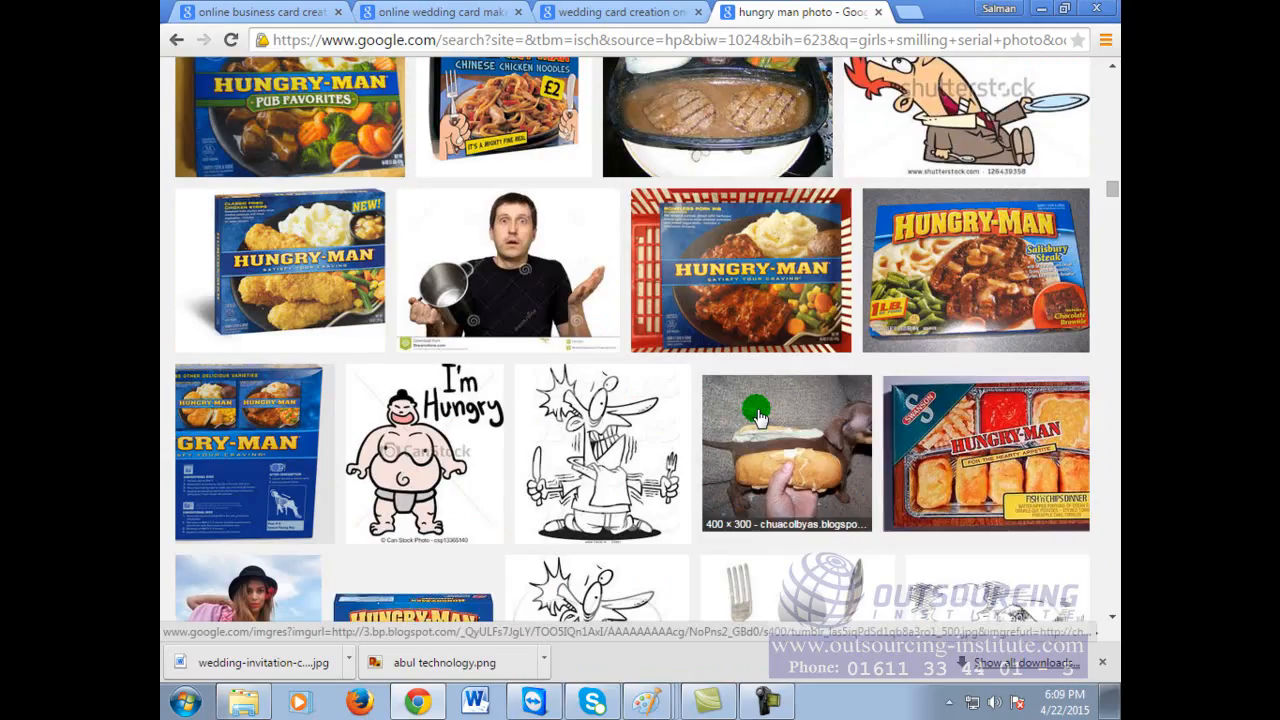
scroll(757, 418, down, 4)
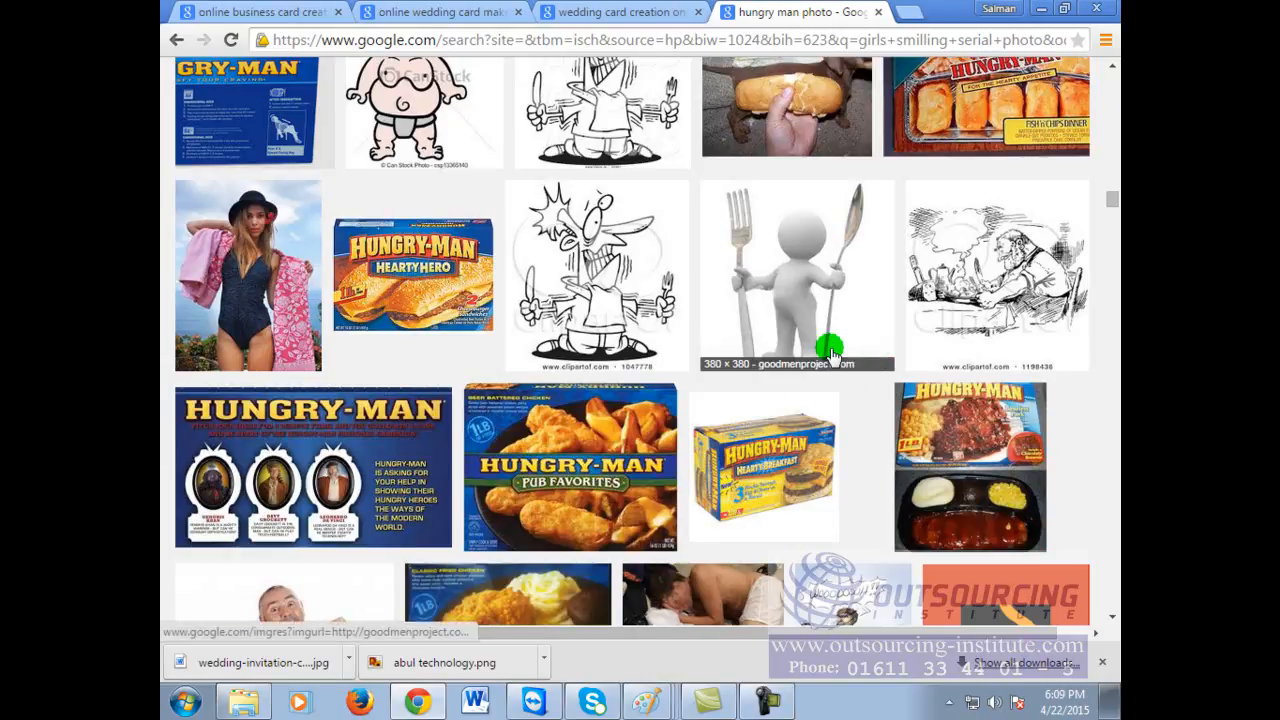
scroll(830, 352, down, 3)
scroll(830, 352, down, 6)
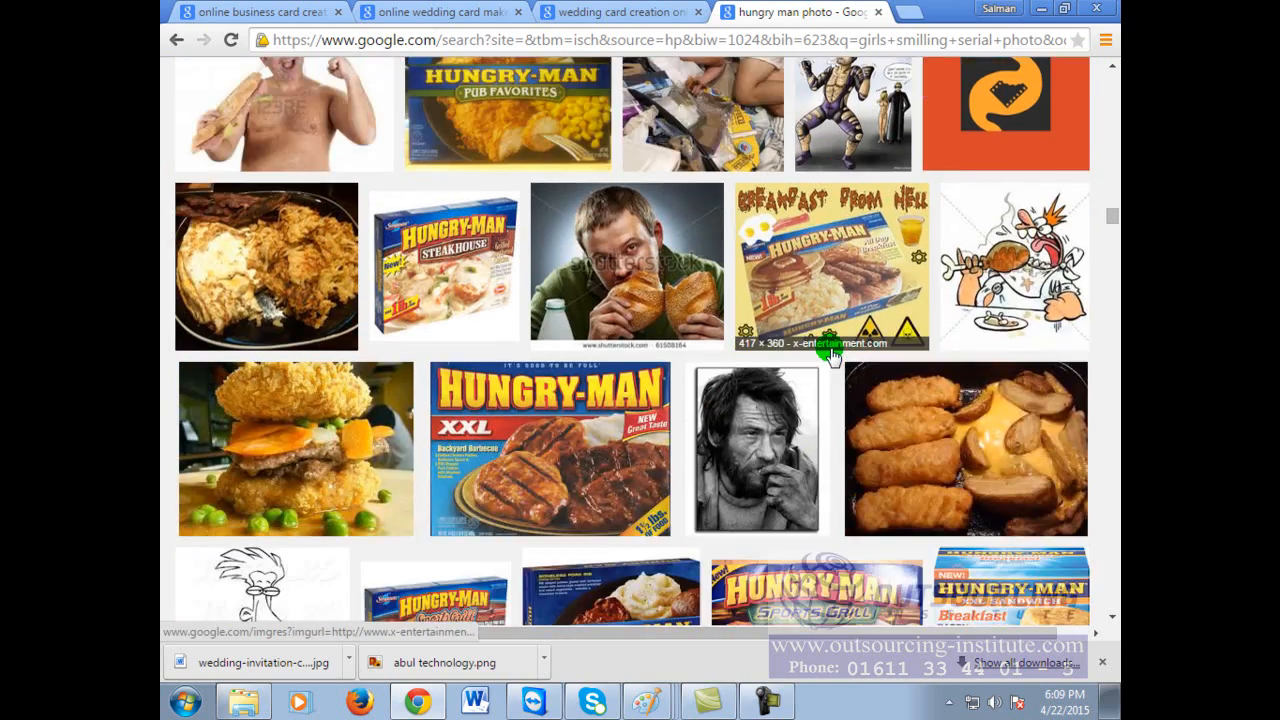
scroll(830, 355, down, 4)
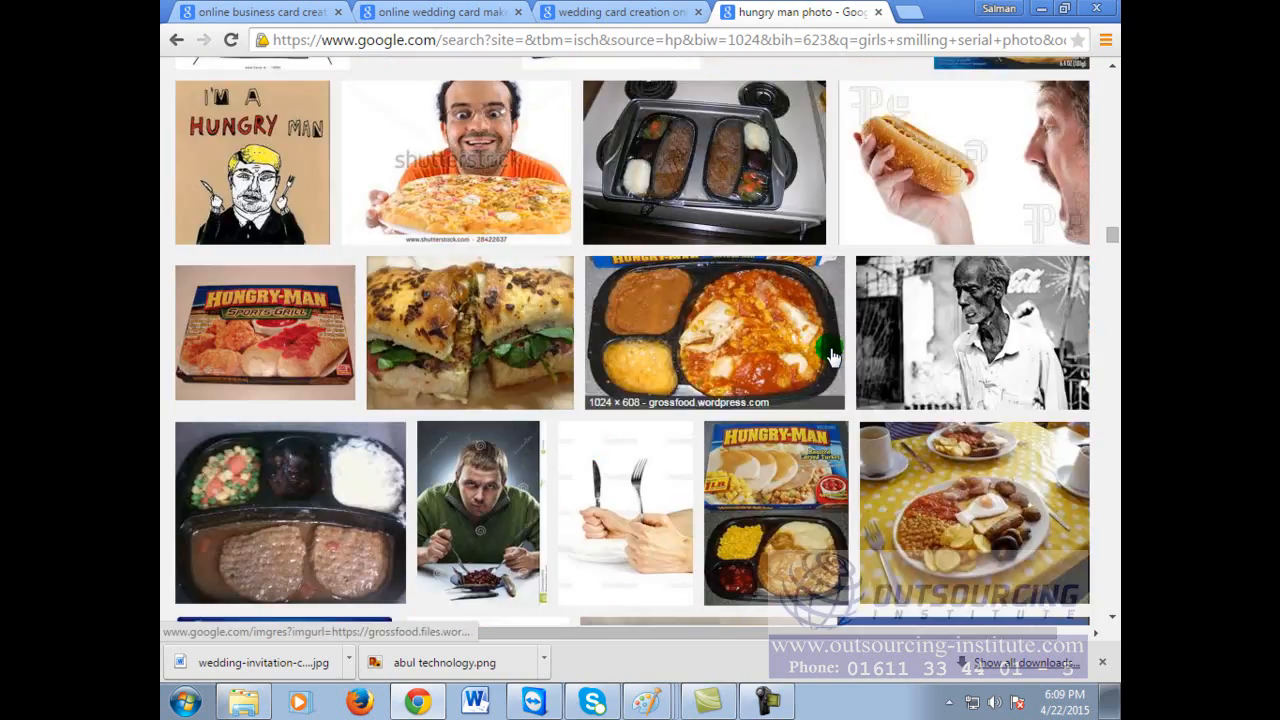
scroll(830, 355, down, 3)
scroll(830, 352, down, 10)
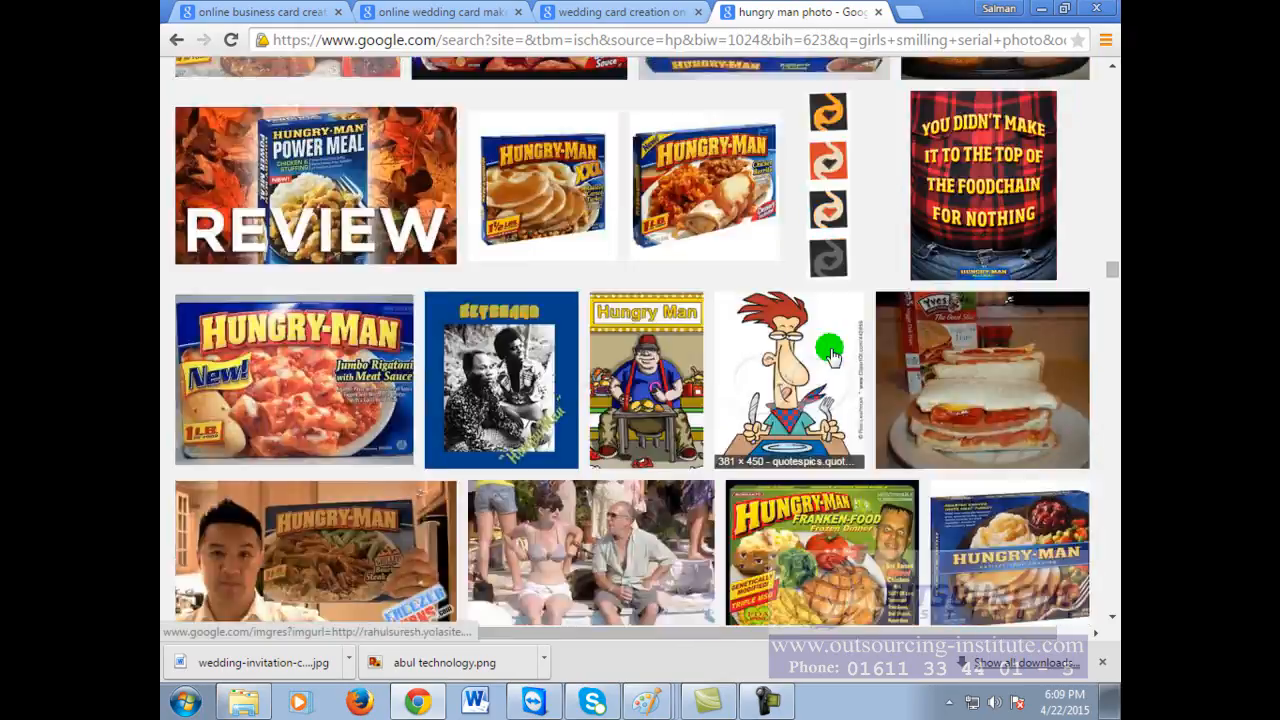
scroll(830, 352, down, 4)
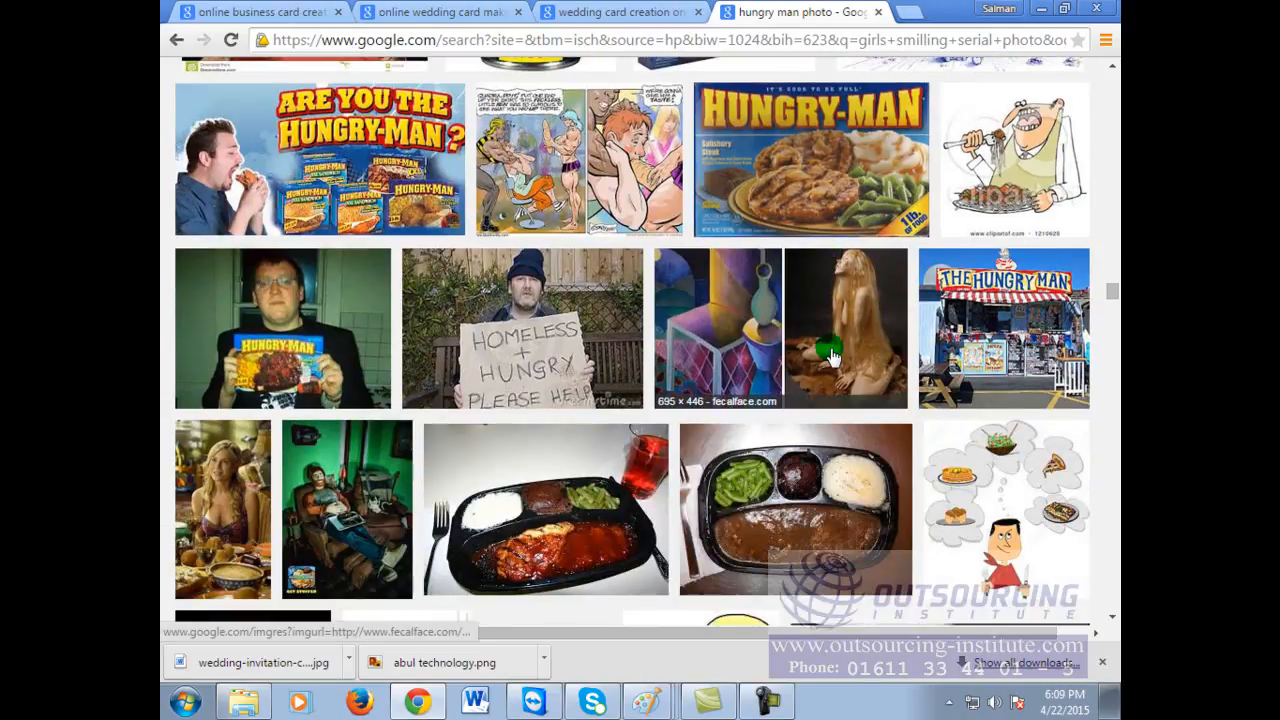
scroll(830, 352, down, 4)
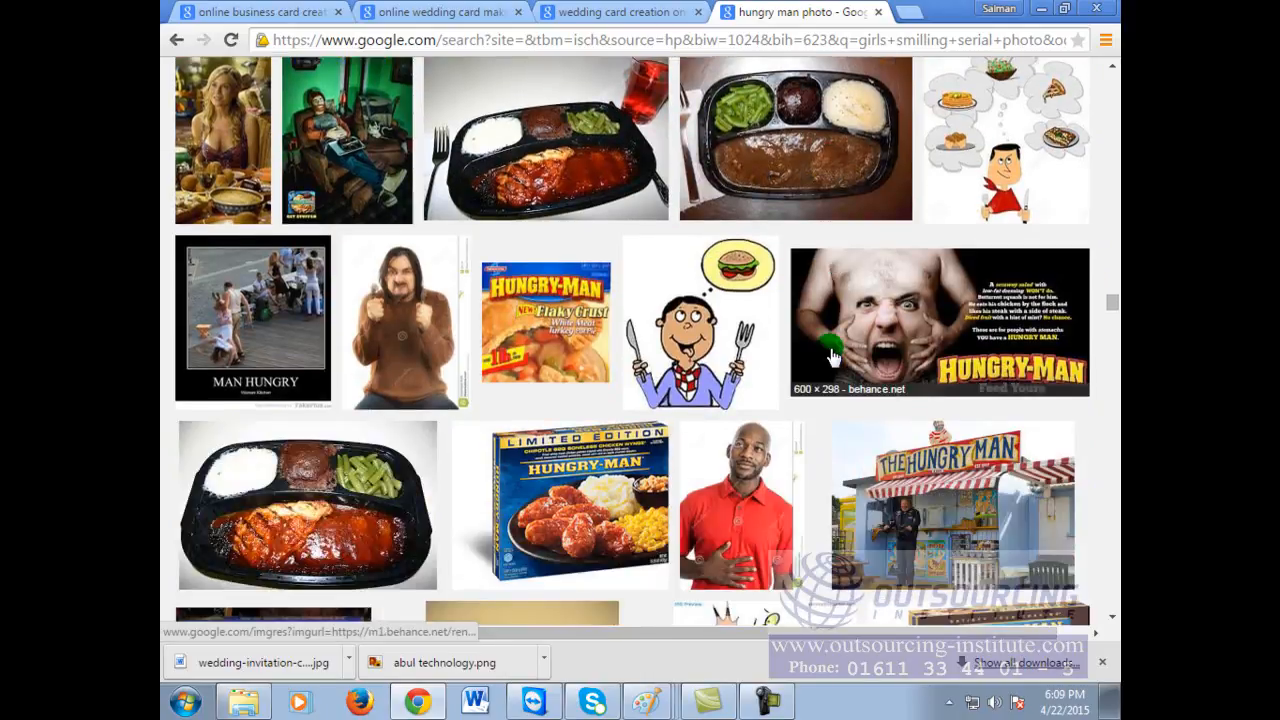
Step: Preview the red-shirted hungry man photo, then scroll further through the results
click(738, 515)
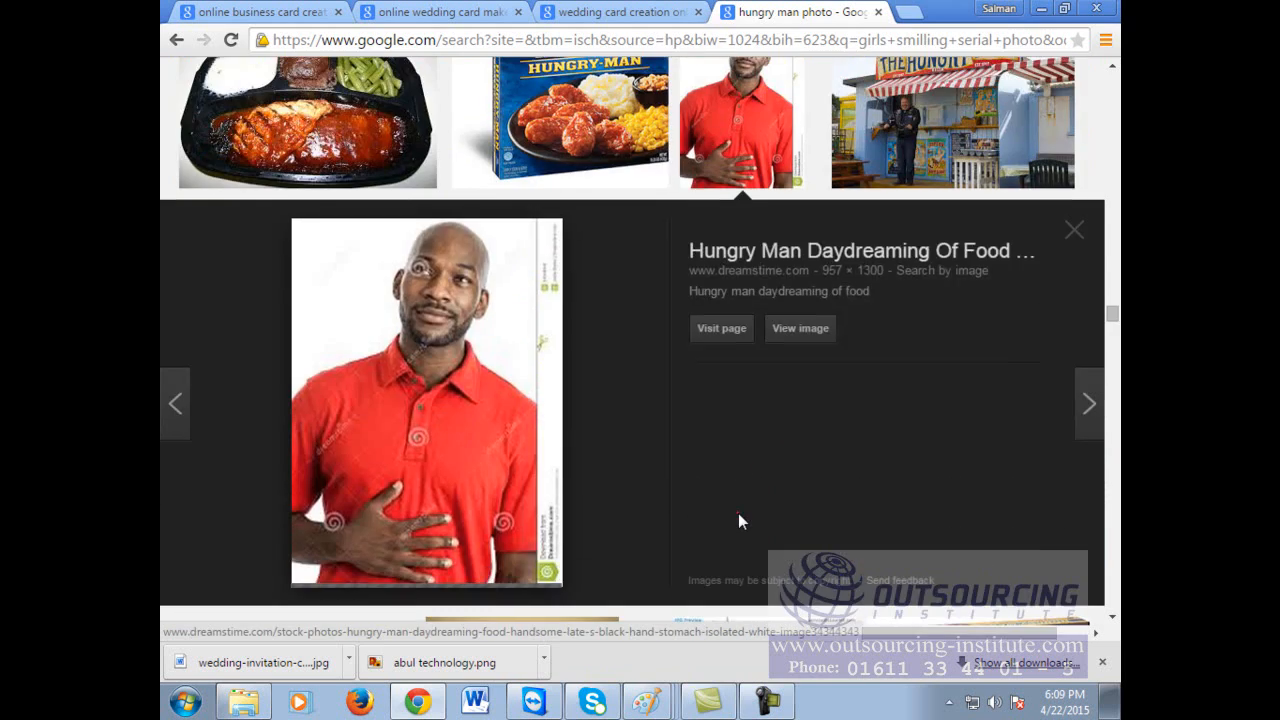
scroll(751, 500, down, 4)
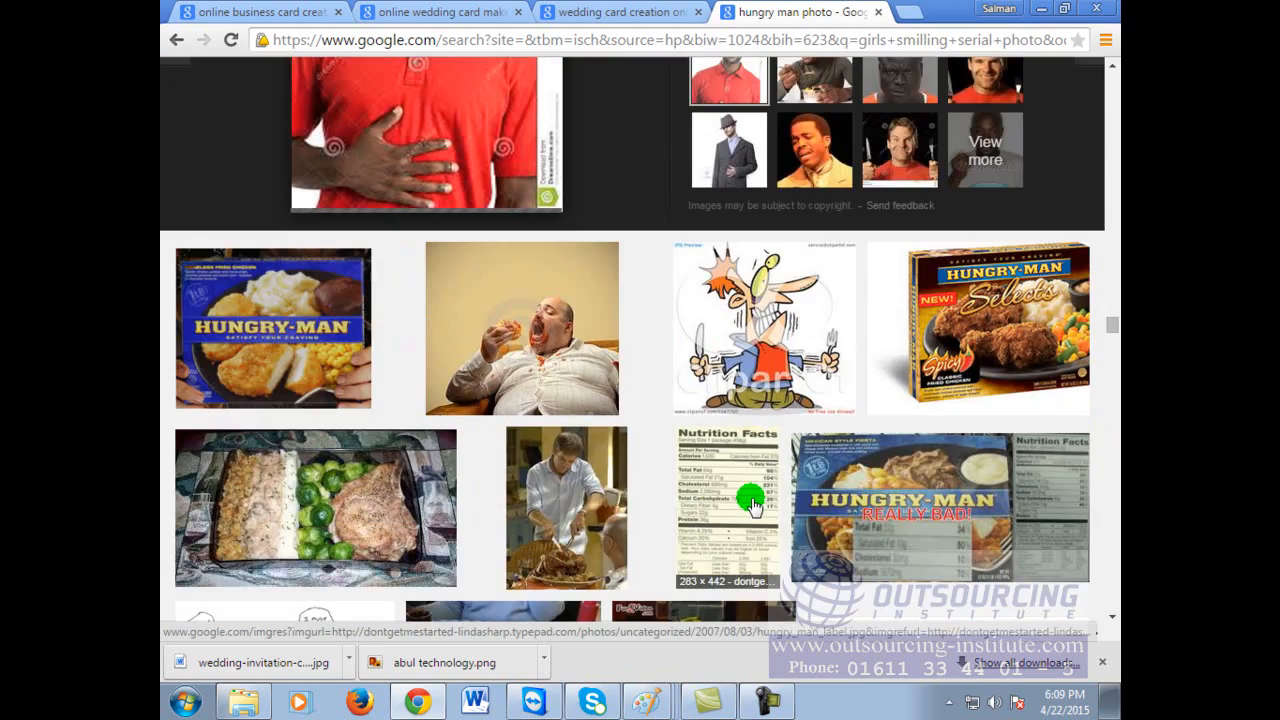
scroll(752, 503, down, 4)
scroll(751, 503, down, 4)
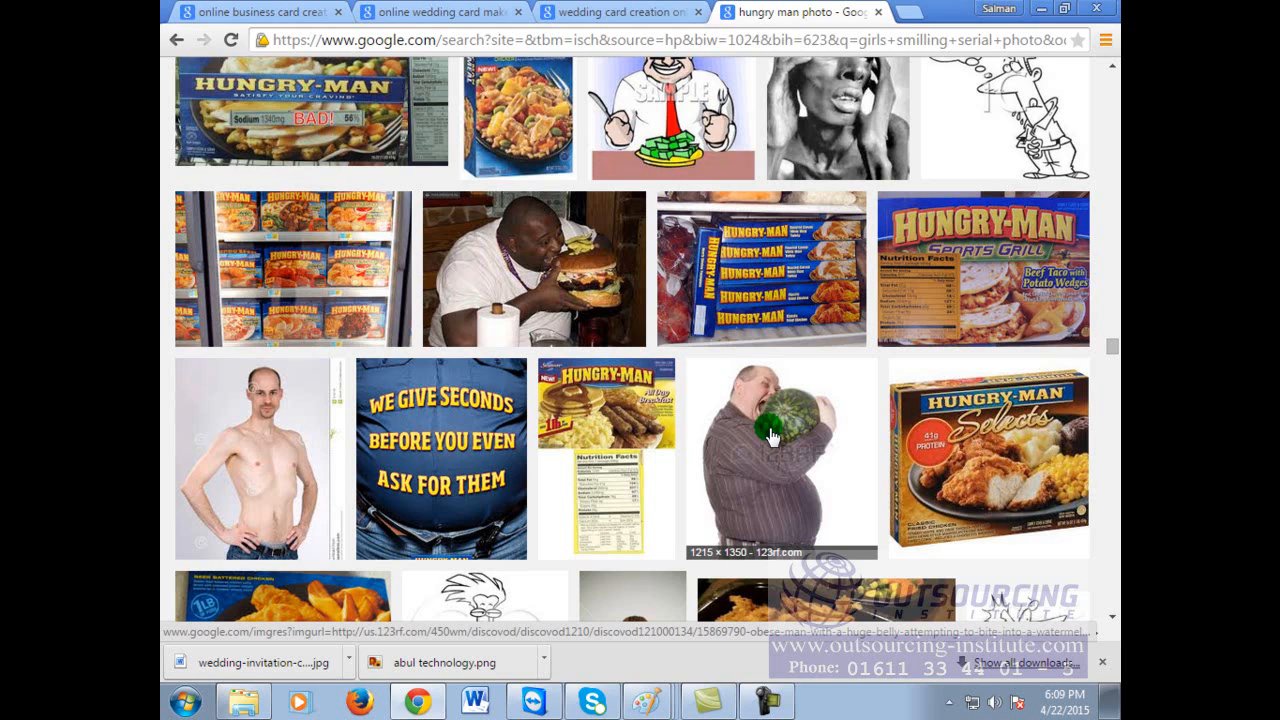
scroll(770, 435, down, 10)
scroll(770, 435, down, 9)
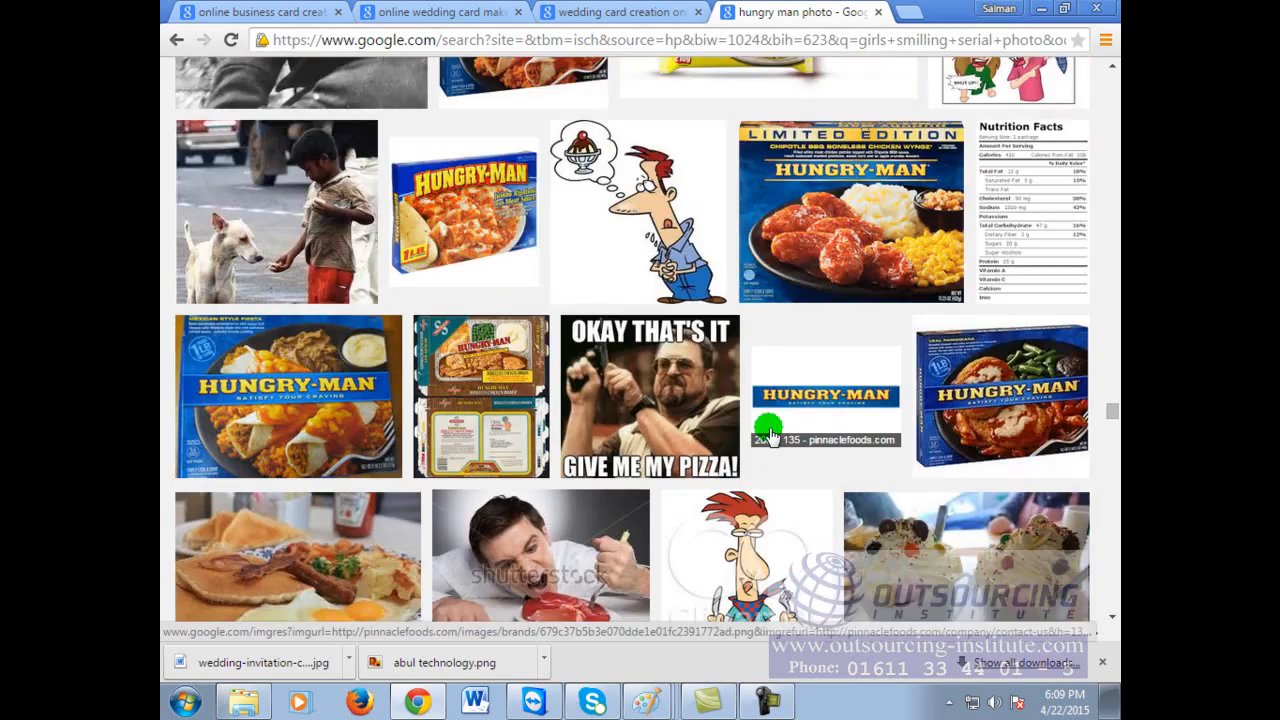
scroll(770, 435, down, 3)
scroll(770, 432, down, 8)
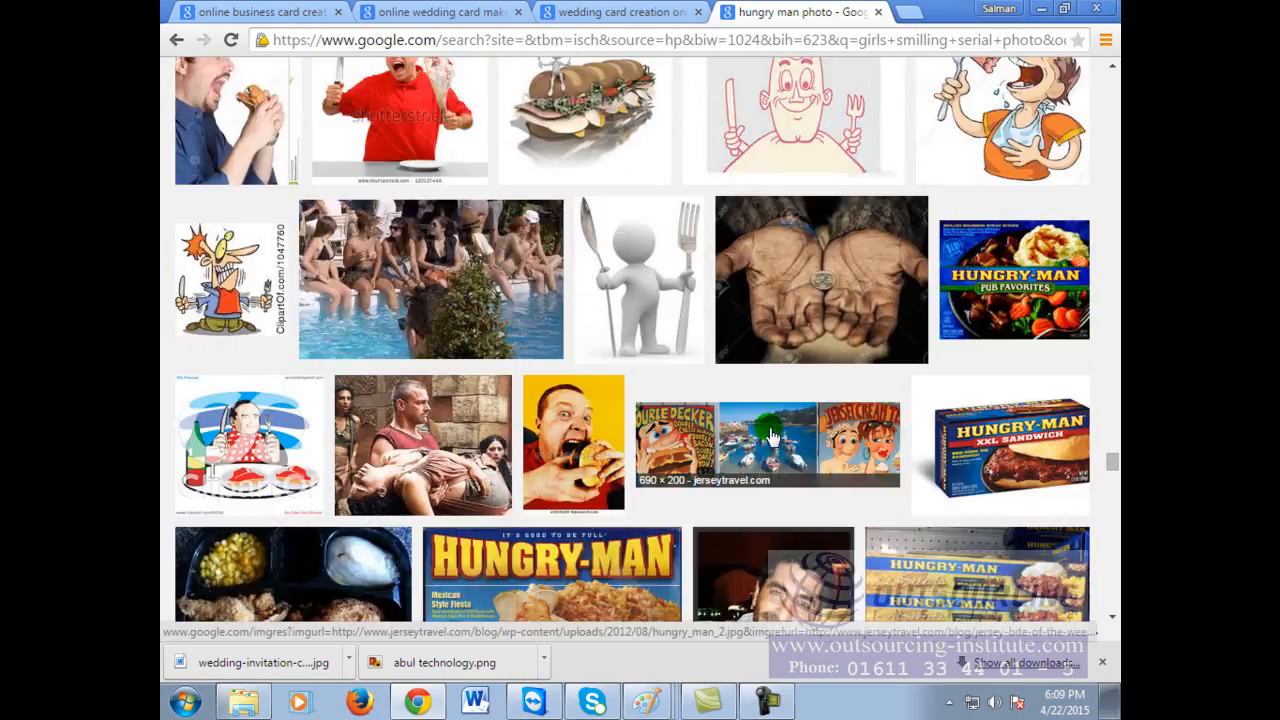
scroll(770, 432, down, 12)
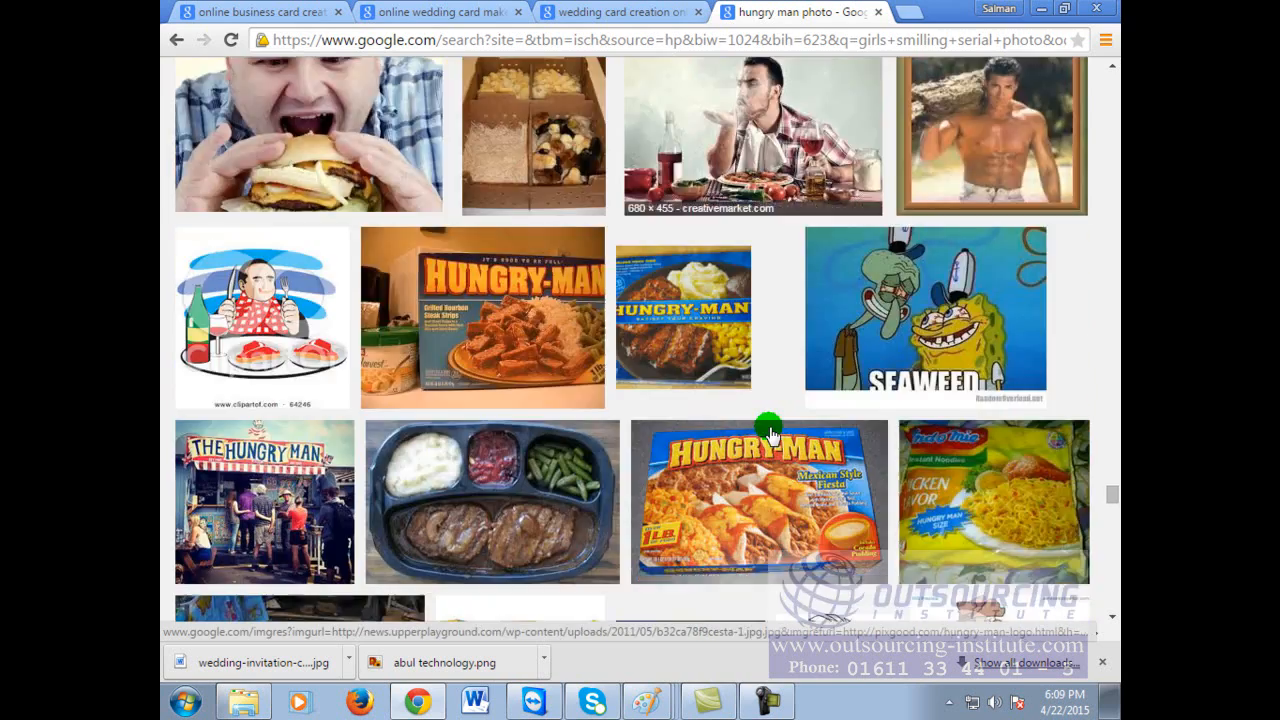
scroll(770, 432, down, 12)
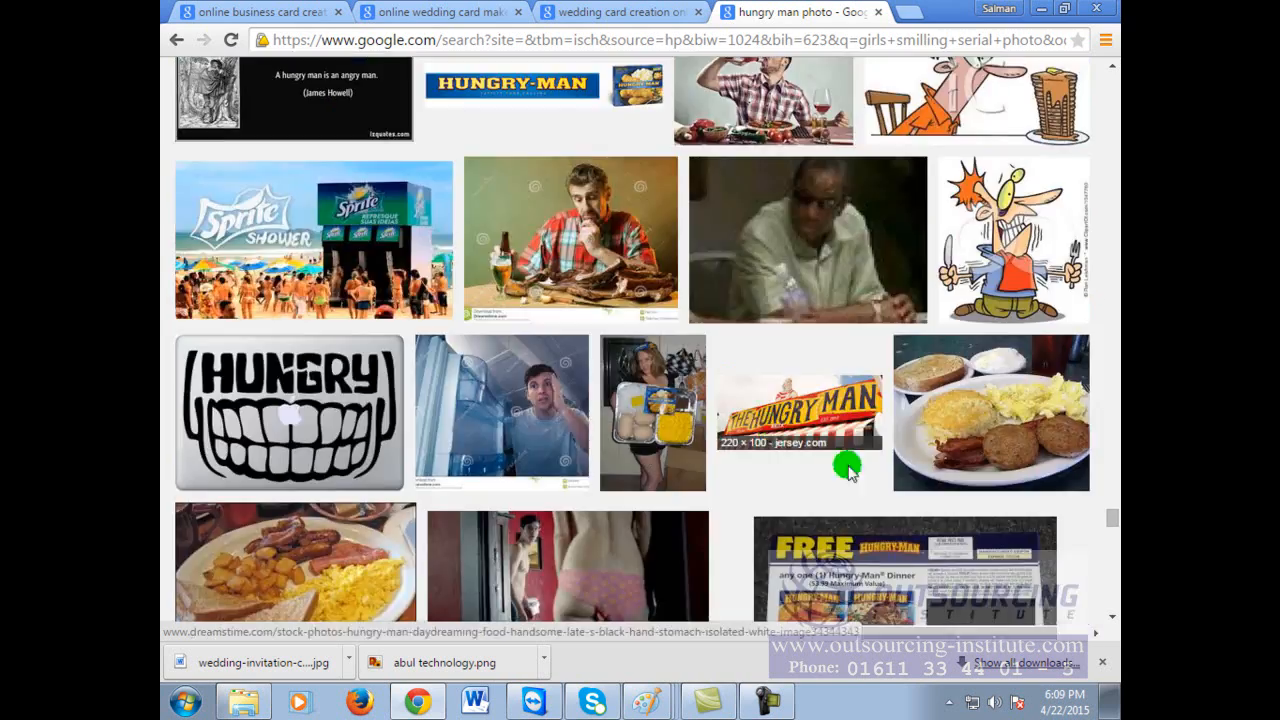
scroll(911, 476, down, 12)
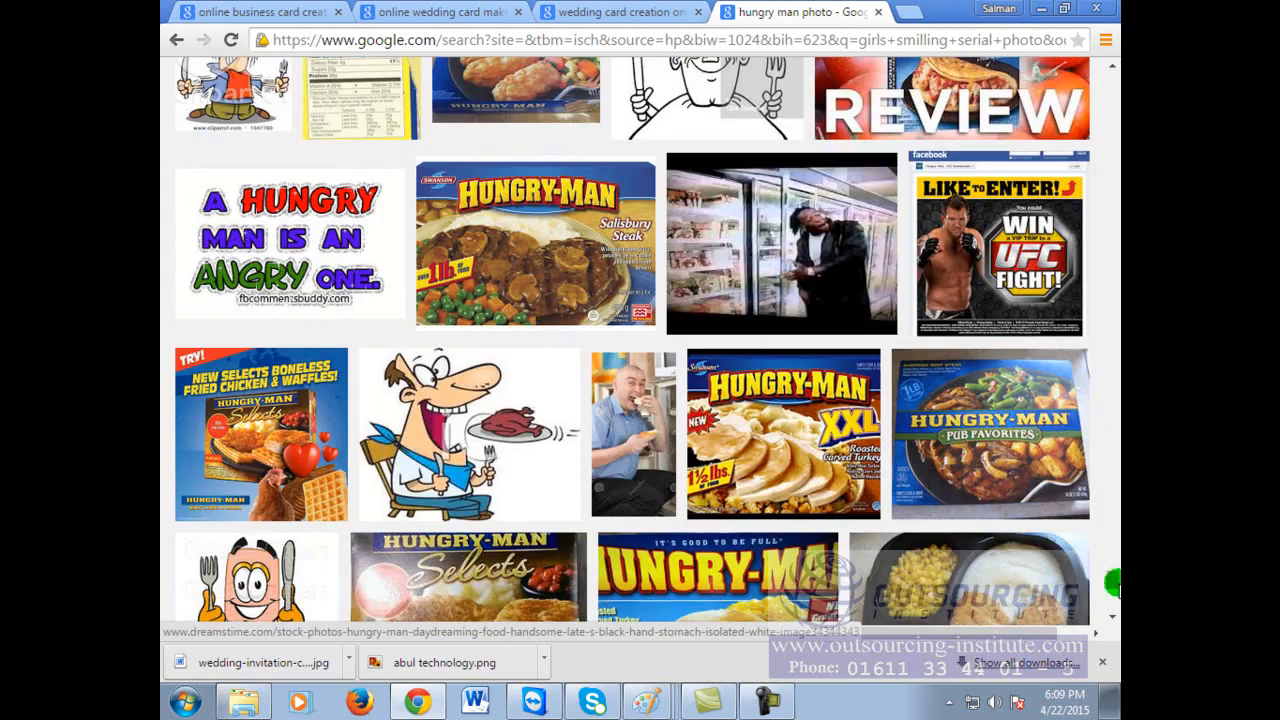
Step: Return to the top of the results and select the whole 'hungry man photo' query
drag(1112, 586, 1103, 114)
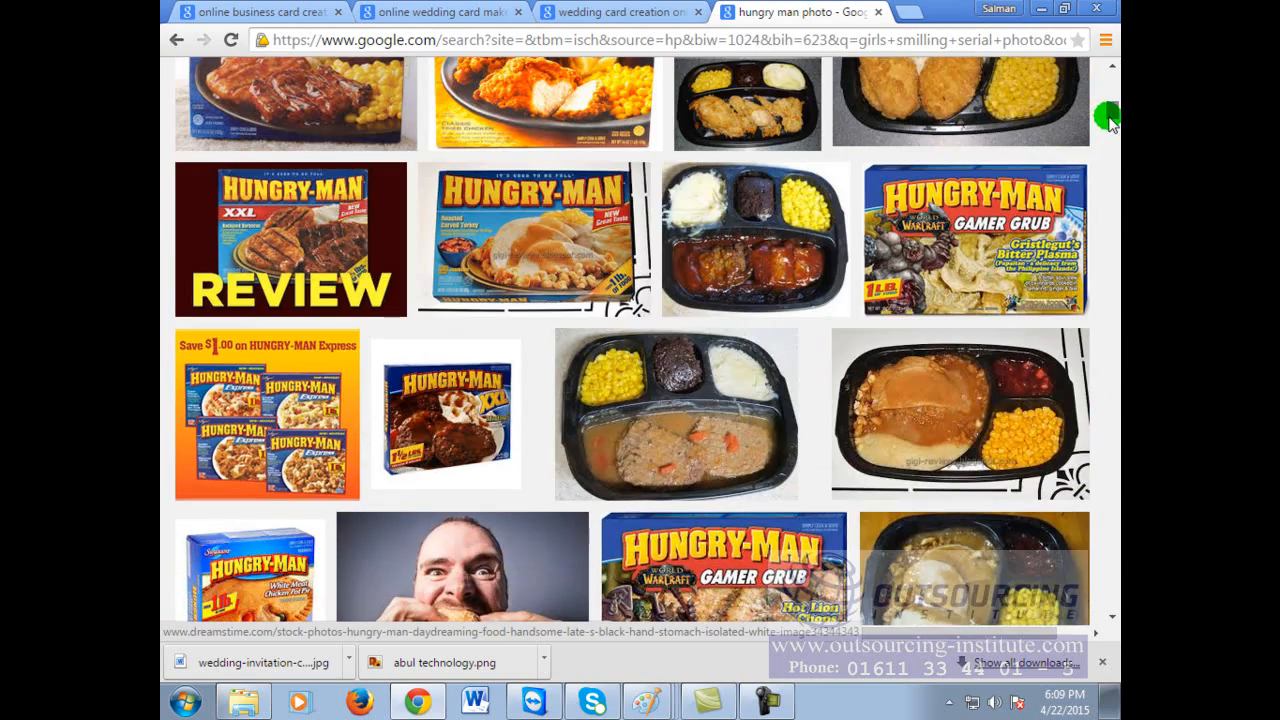
scroll(777, 80, up, 8)
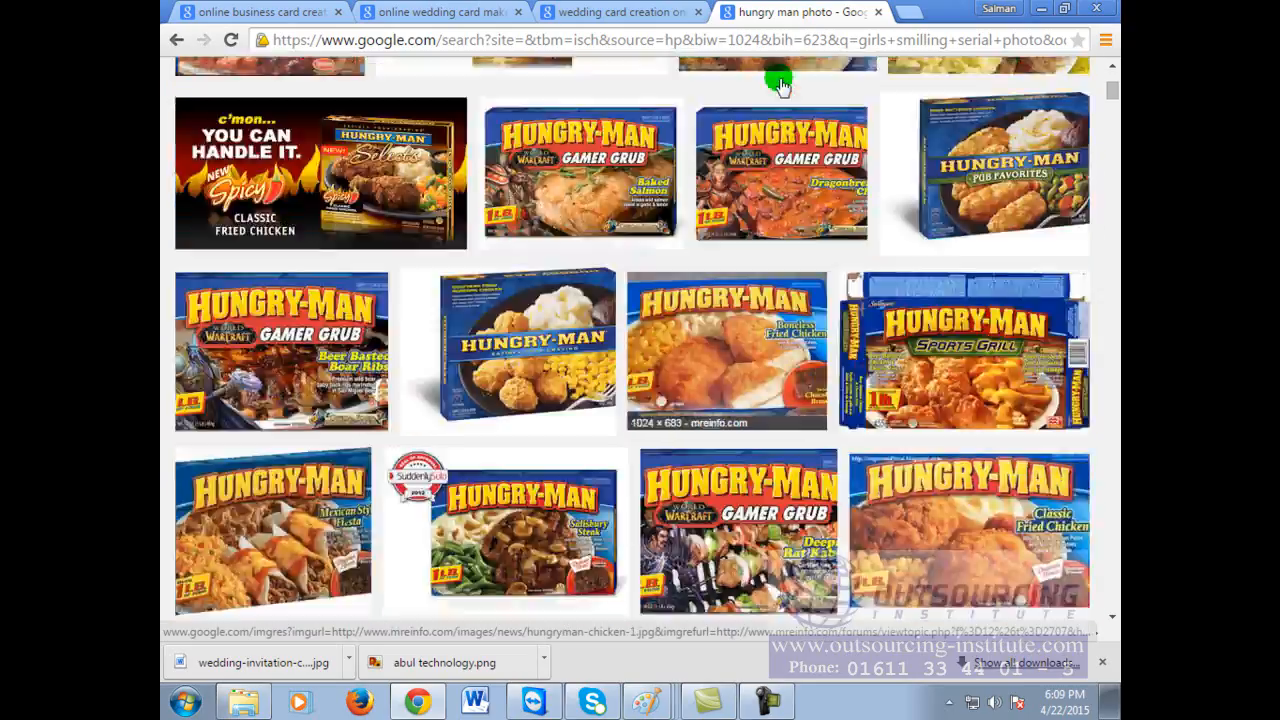
drag(423, 100, 190, 57)
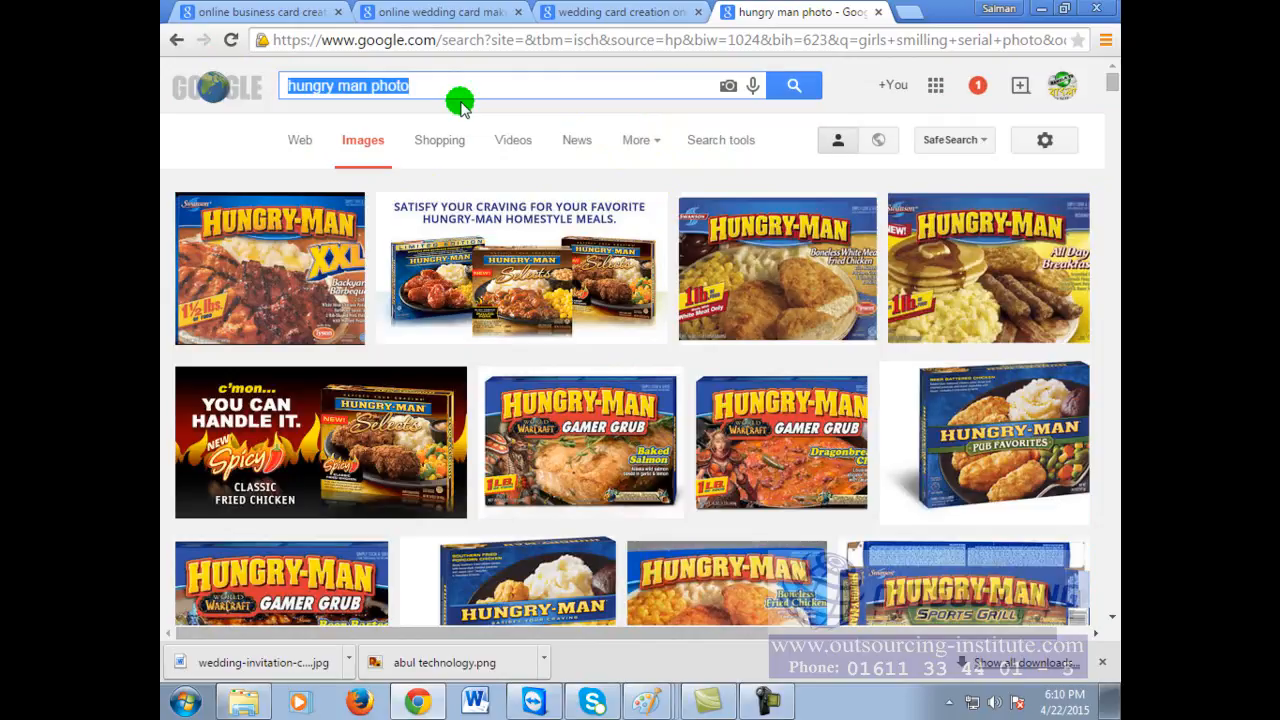
text(crow)
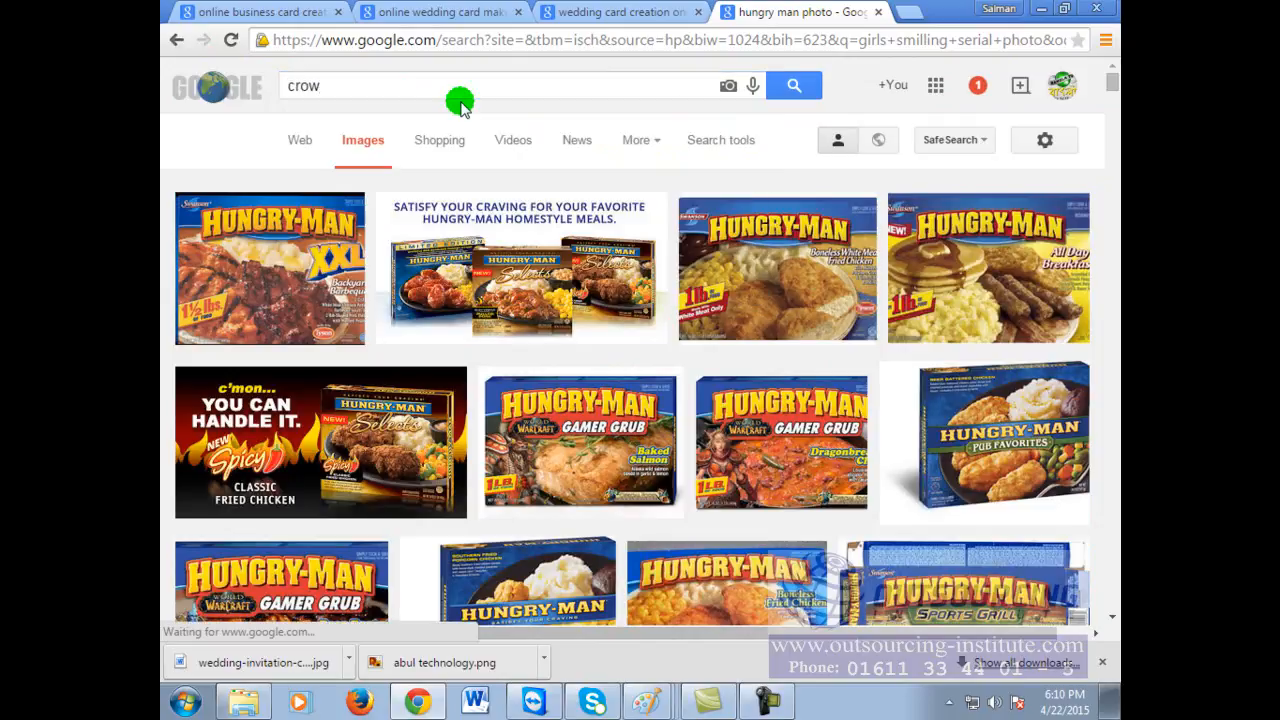
key(Return)
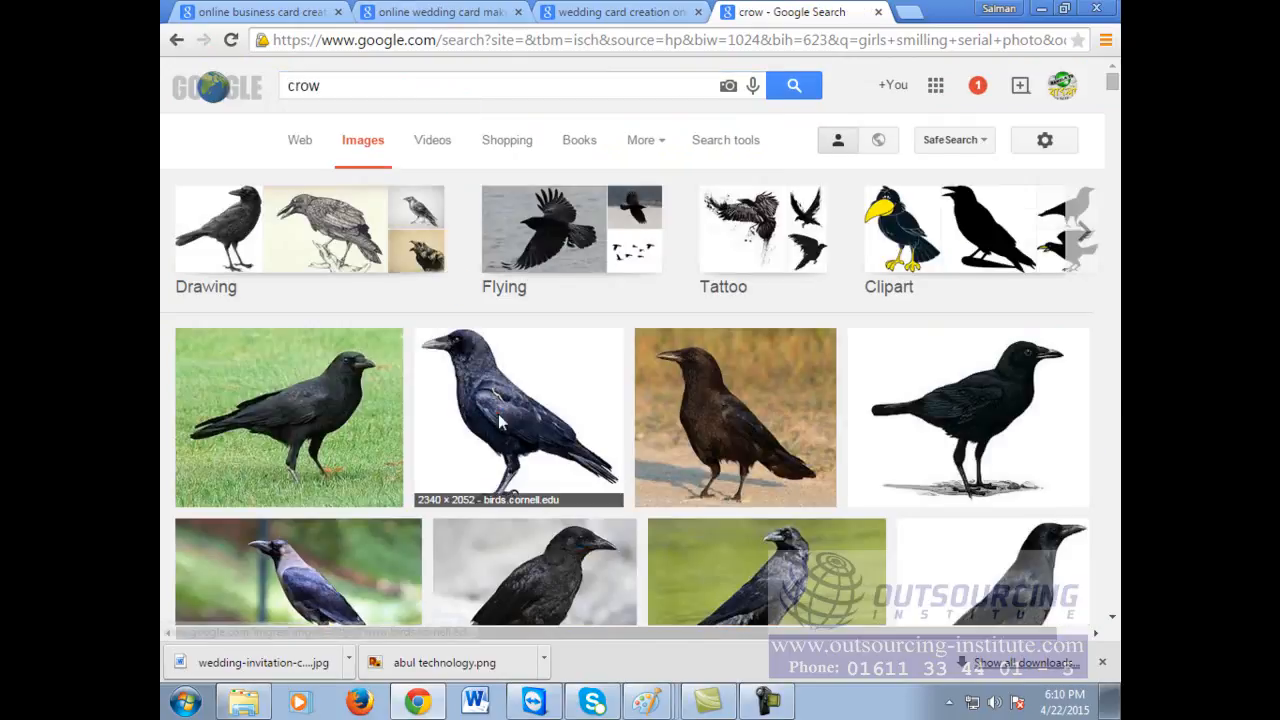
click(500, 423)
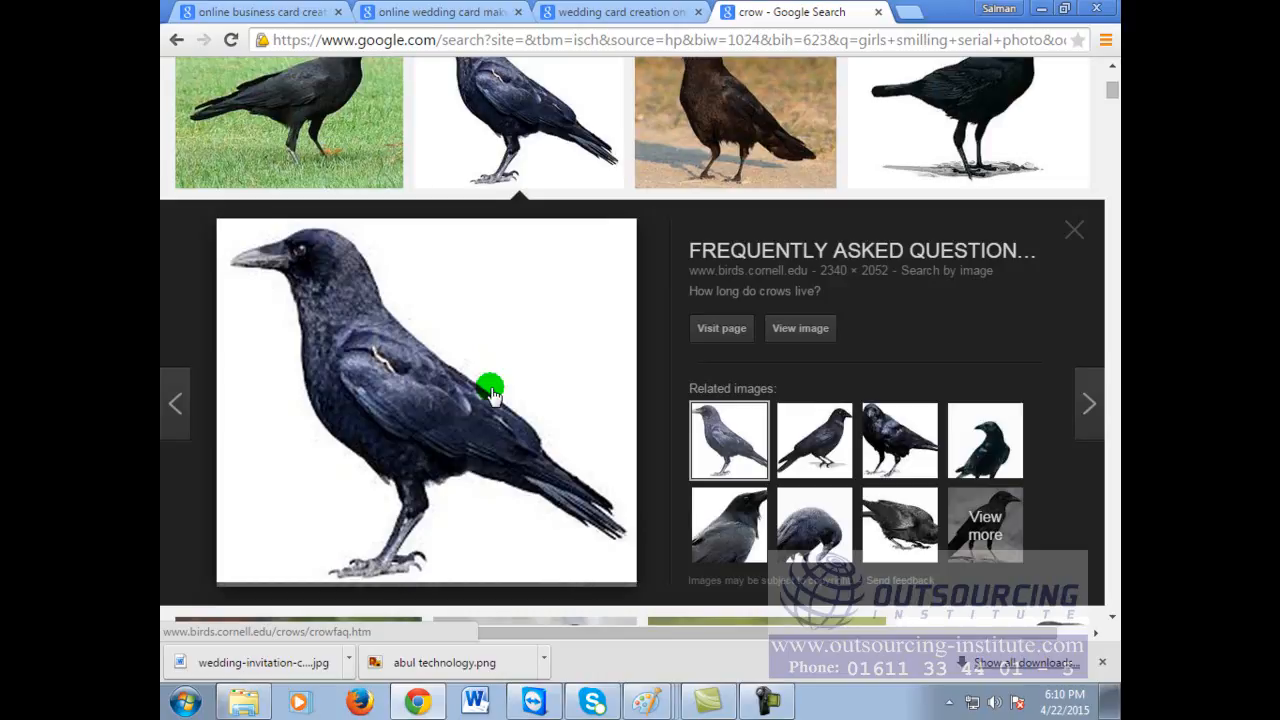
click(908, 11)
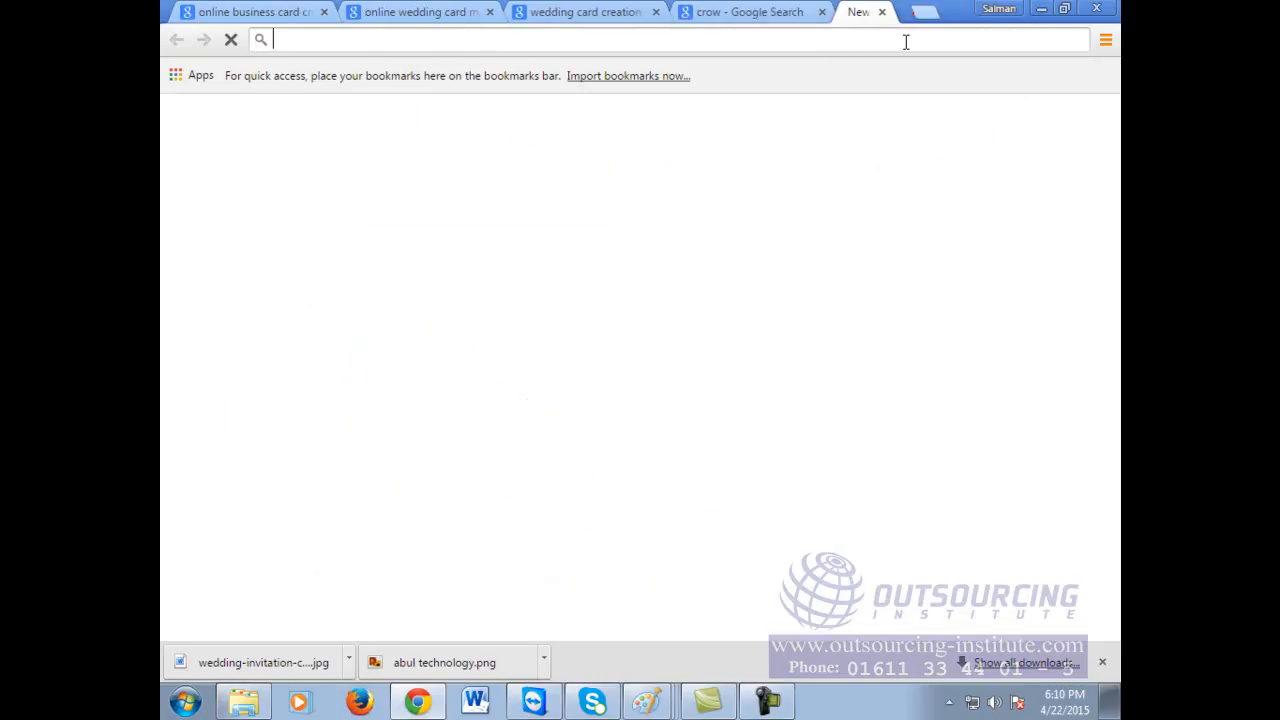
click(896, 44)
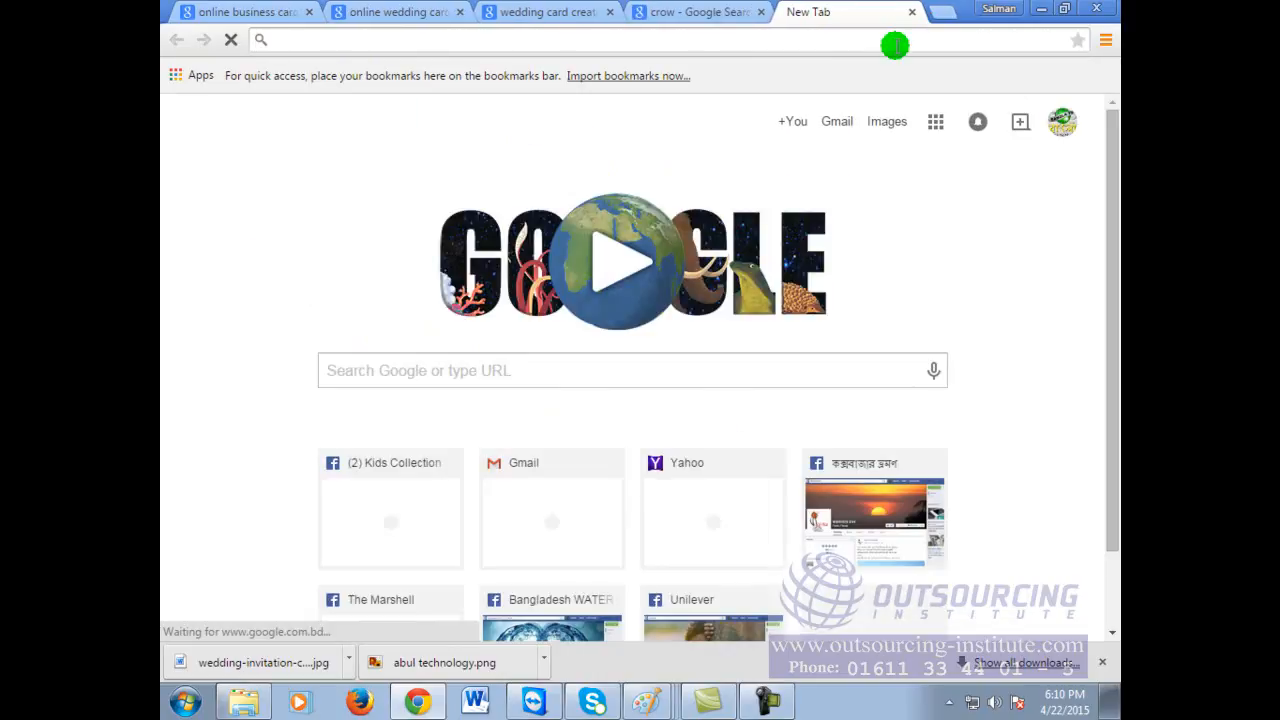
text(ima)
key(Return)
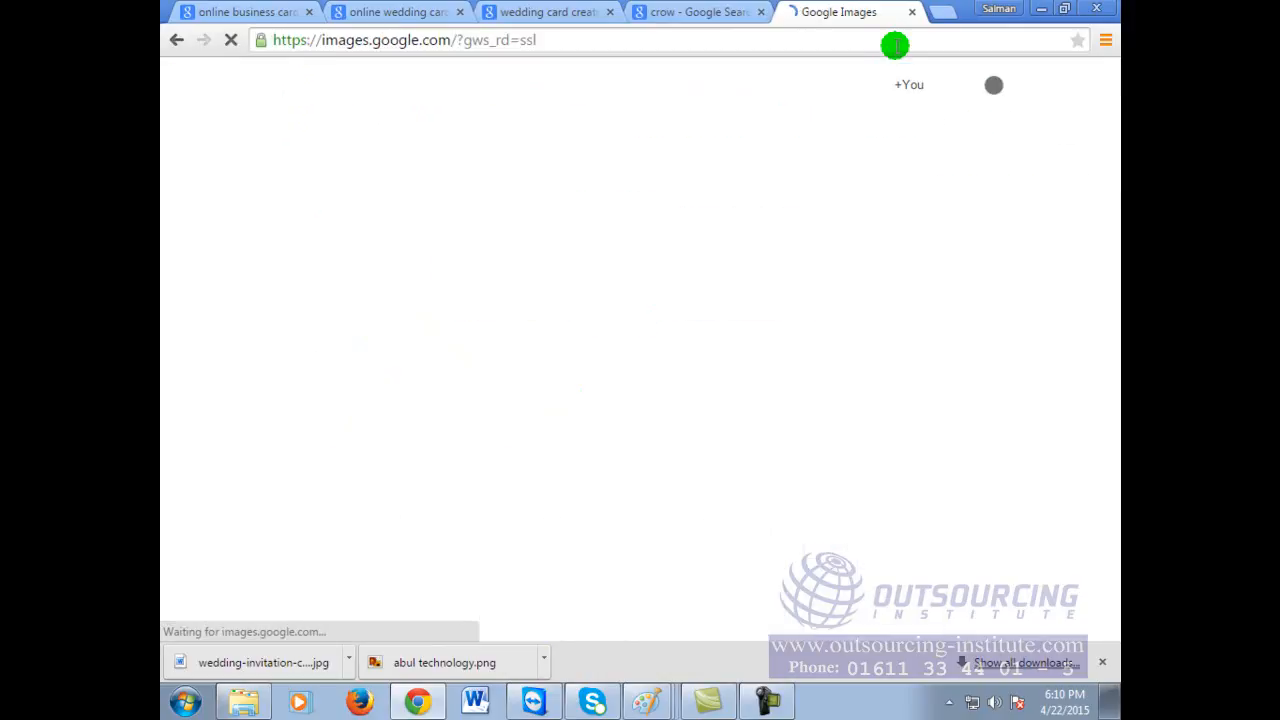
text(bok)
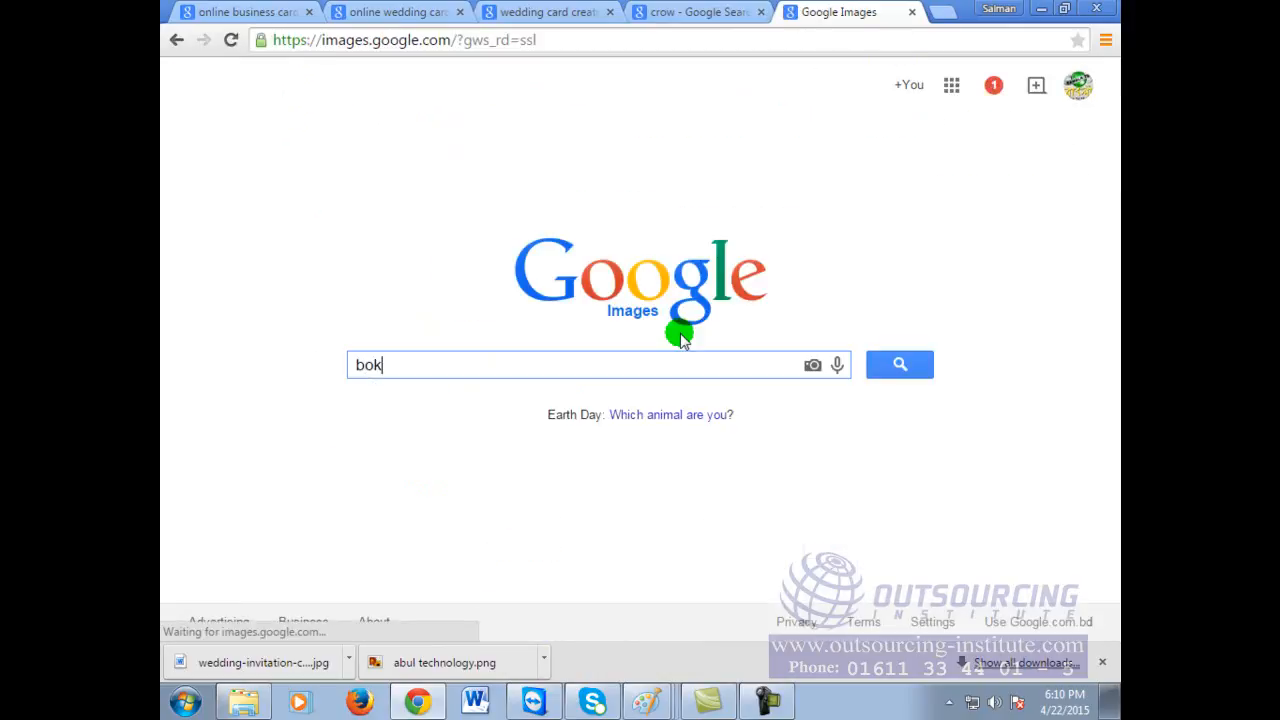
key(Return)
scroll(740, 500, down, 3)
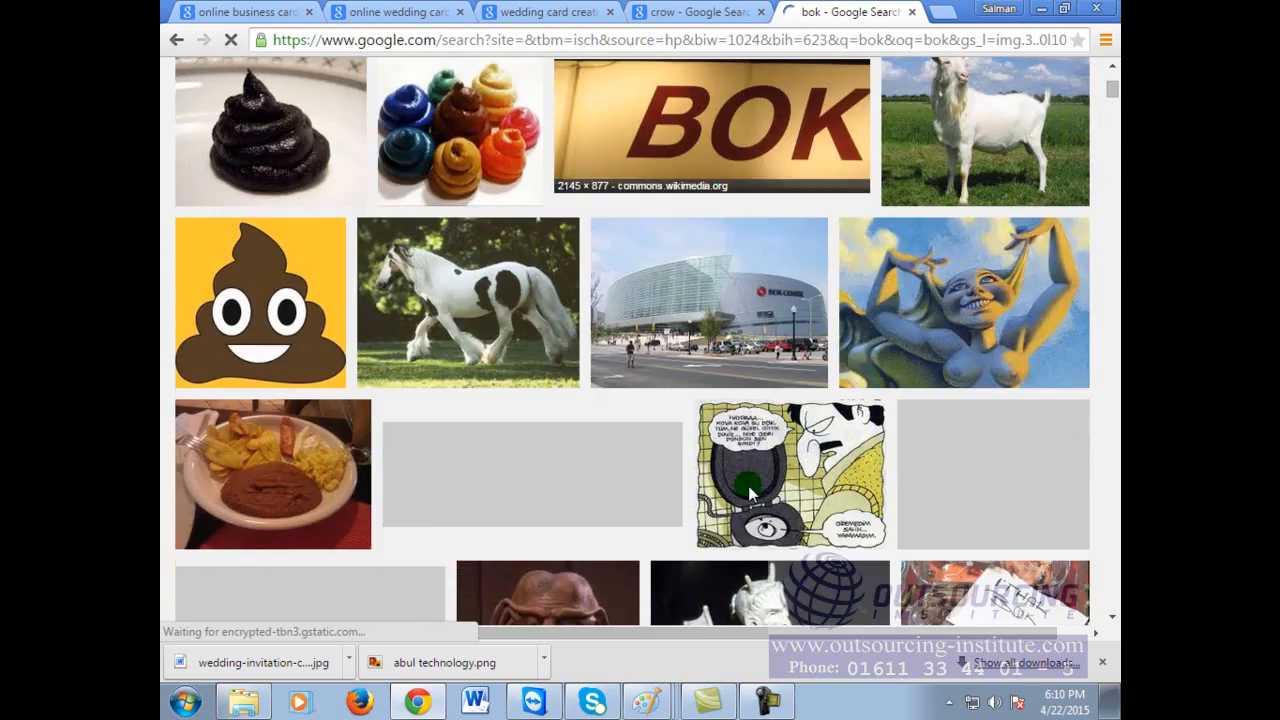
scroll(748, 490, down, 4)
scroll(748, 490, down, 6)
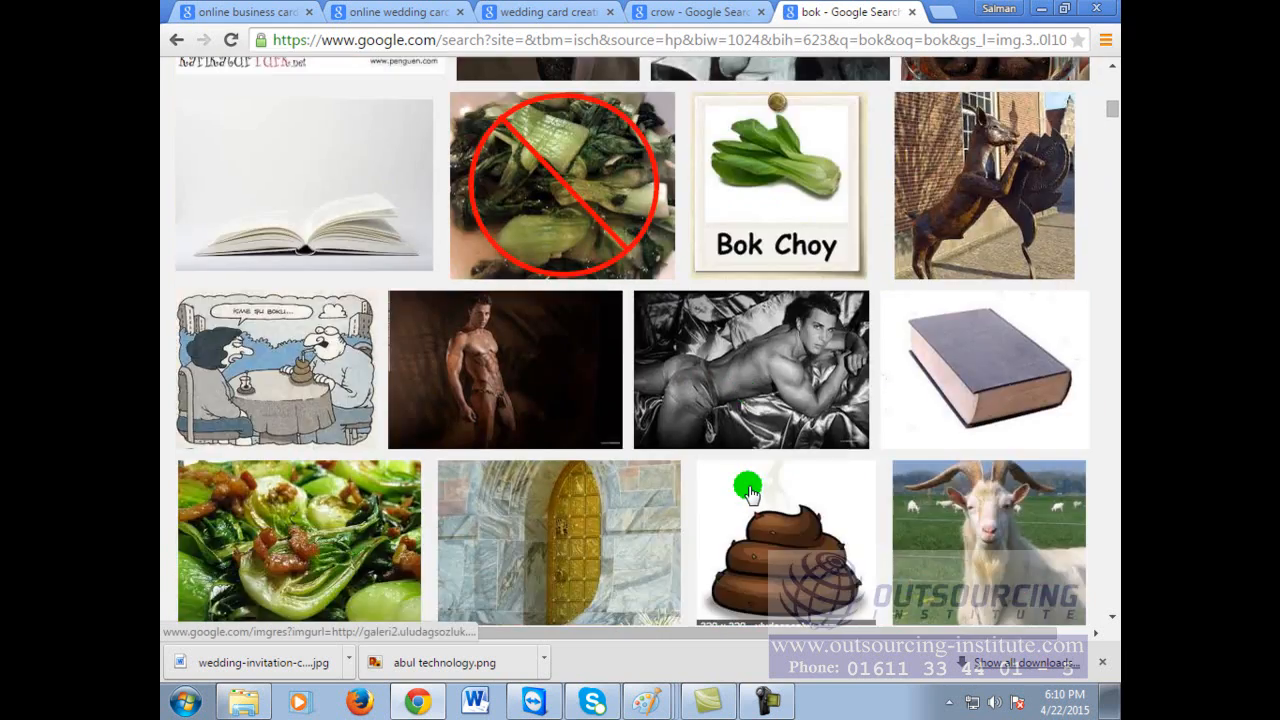
scroll(767, 464, down, 4)
scroll(766, 462, down, 4)
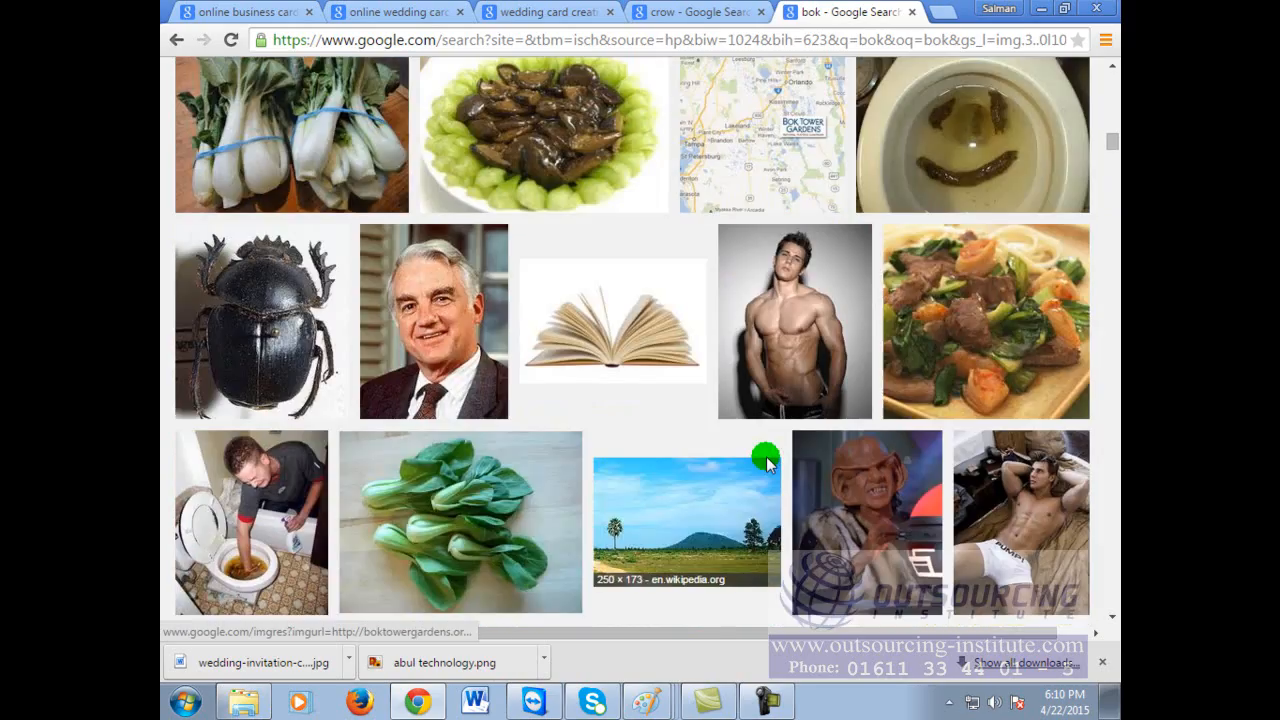
scroll(766, 462, down, 5)
Step: Replace the 'bok' query with 'white bird' and browse down through the image results
scroll(766, 462, up, 10)
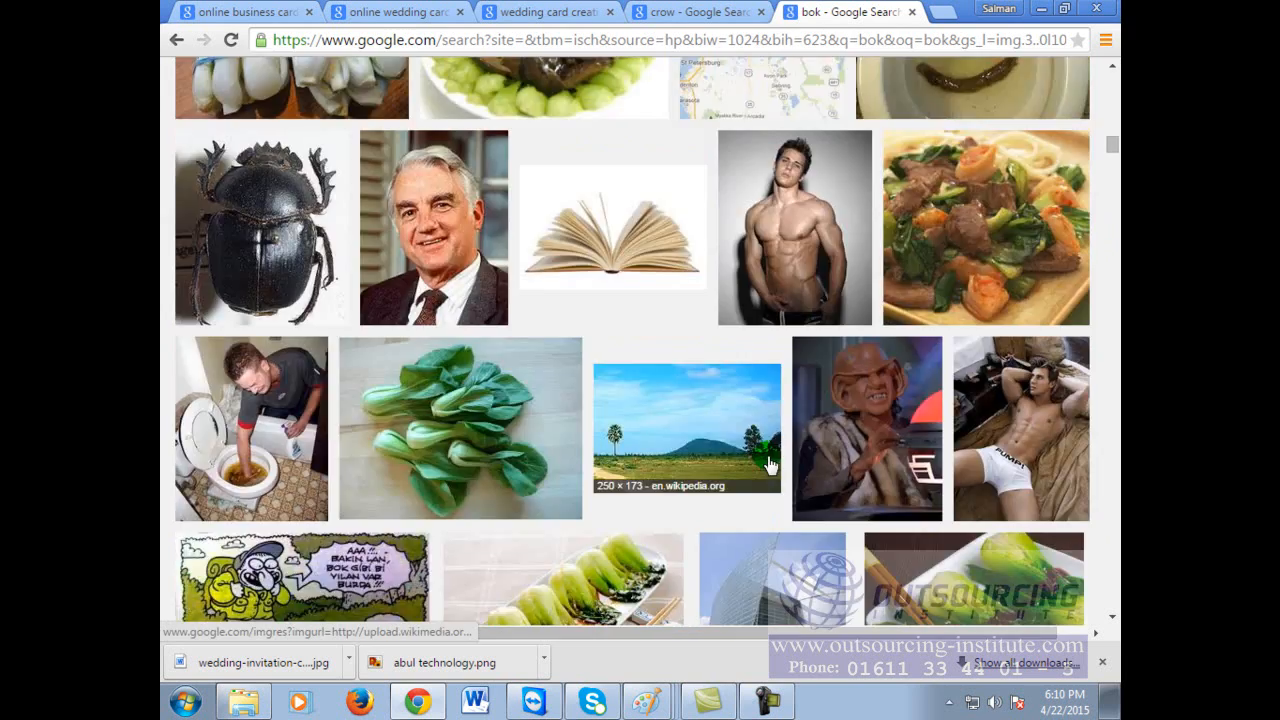
scroll(770, 463, up, 7)
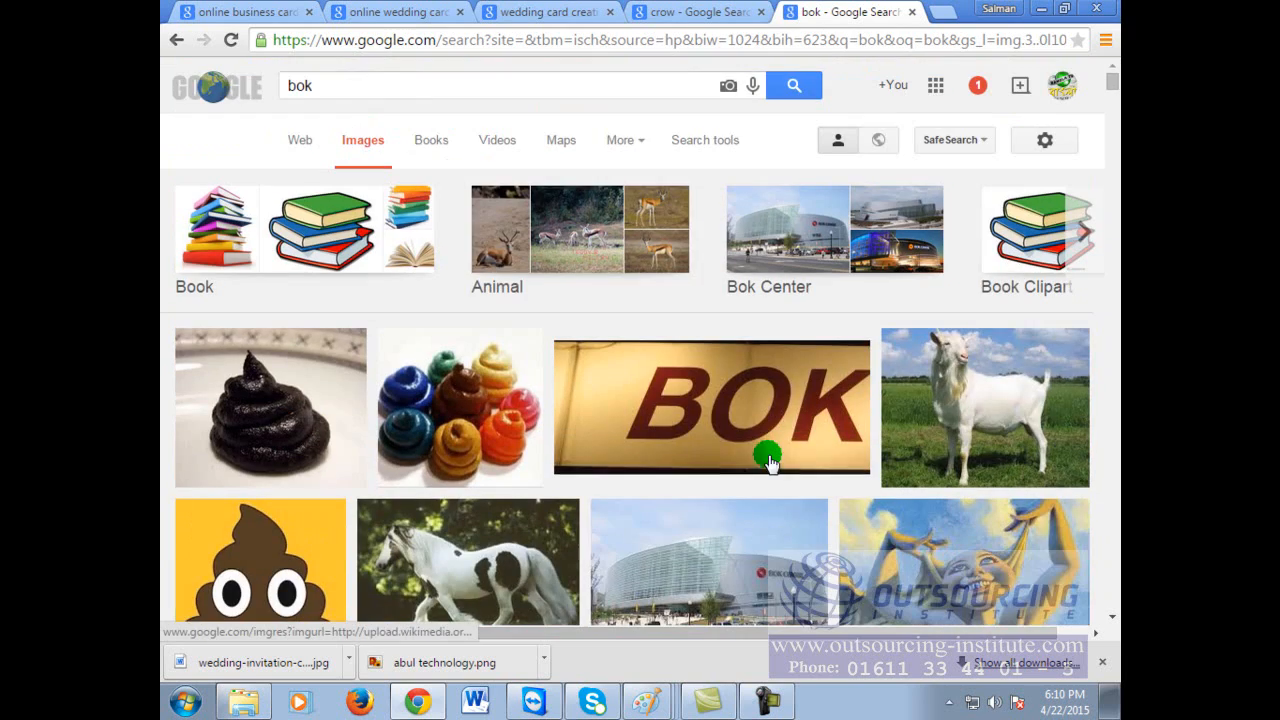
drag(346, 87, 165, 68)
text(w)
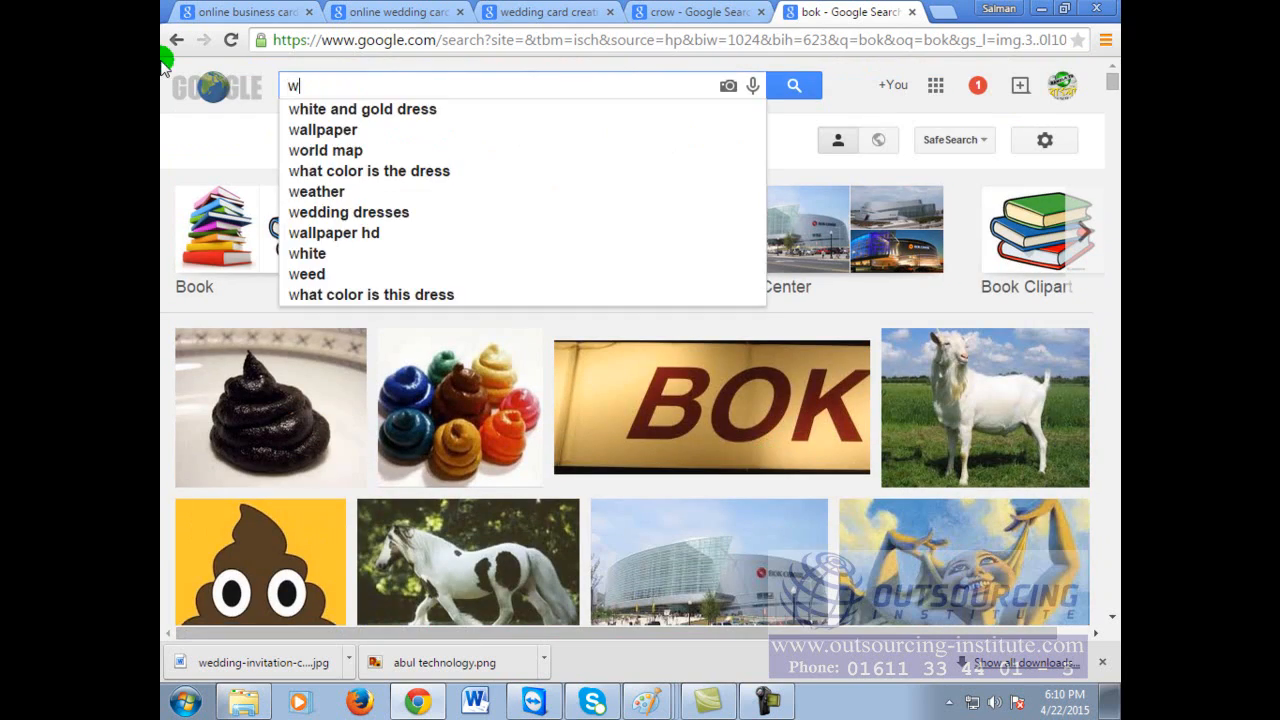
text(hite b)
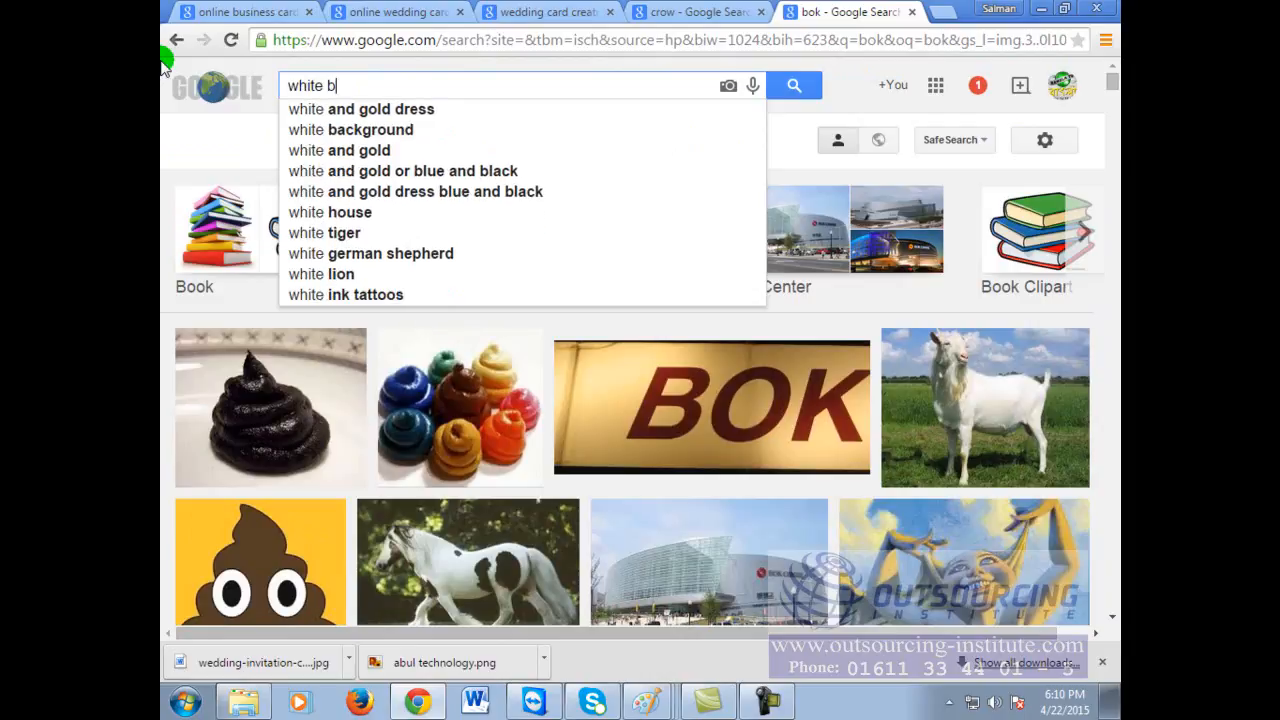
text(ird)
key(Return)
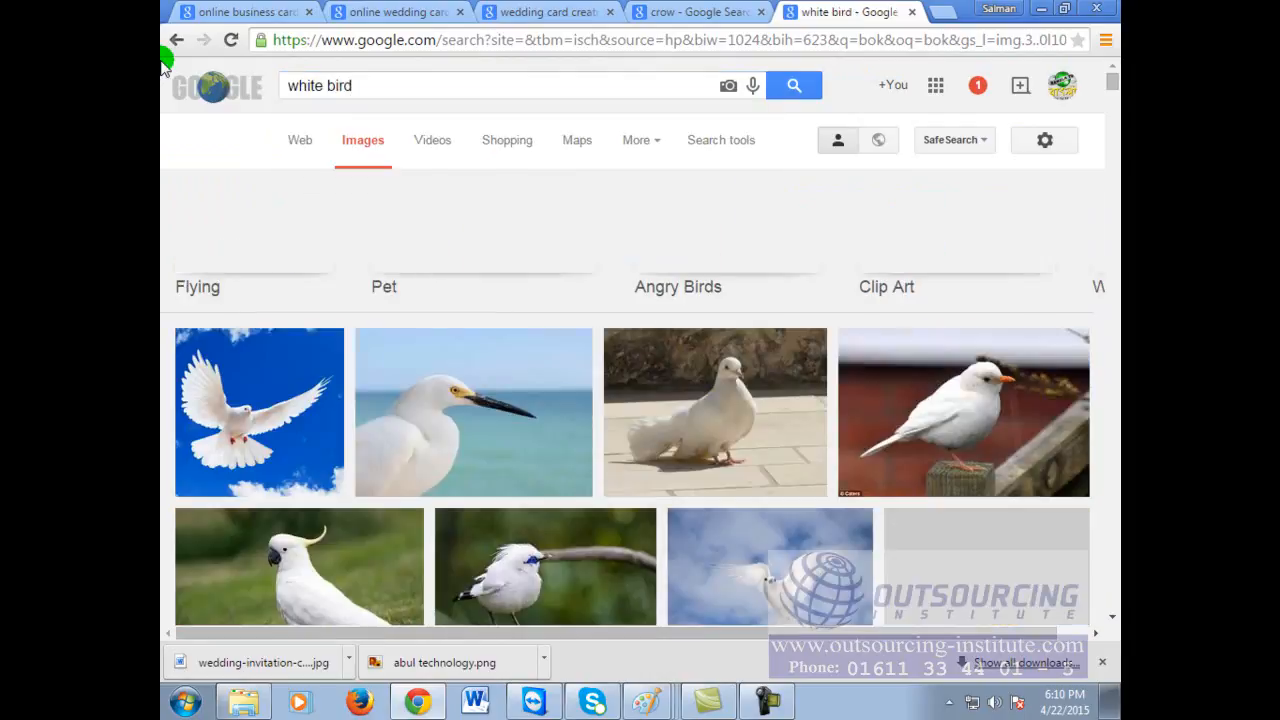
scroll(683, 425, down, 3)
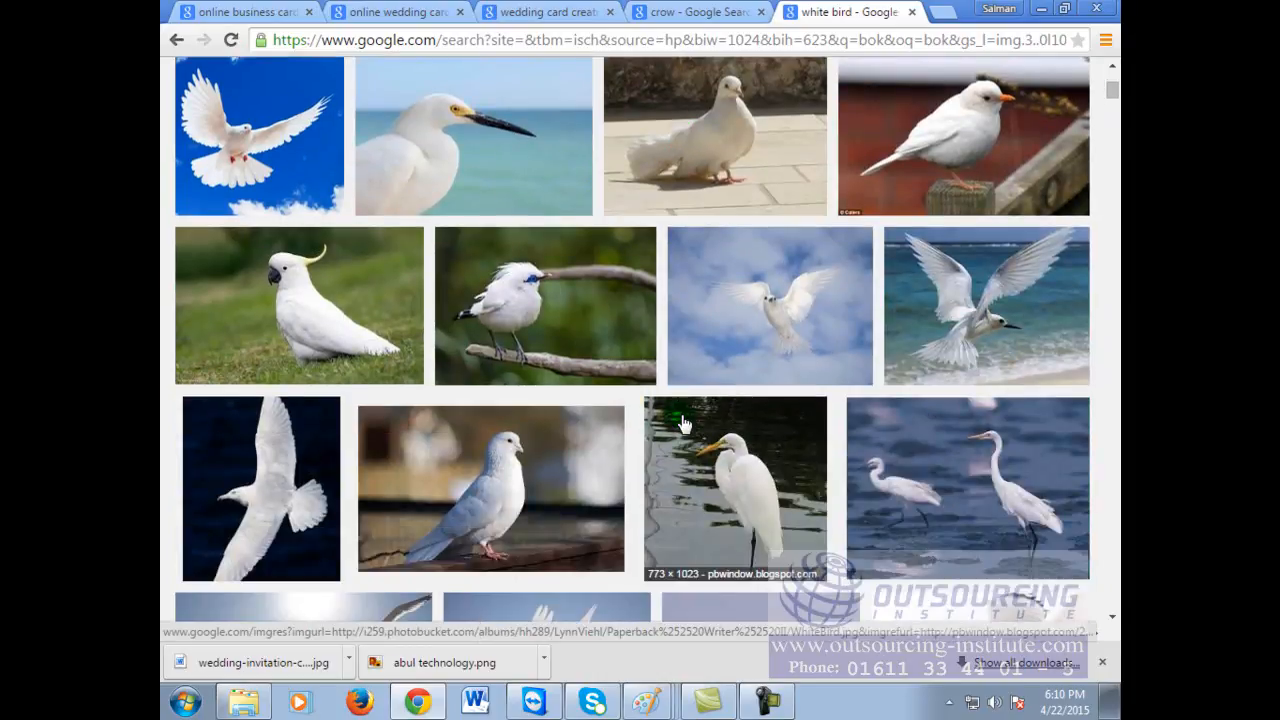
scroll(677, 425, down, 2)
scroll(466, 357, up, 1)
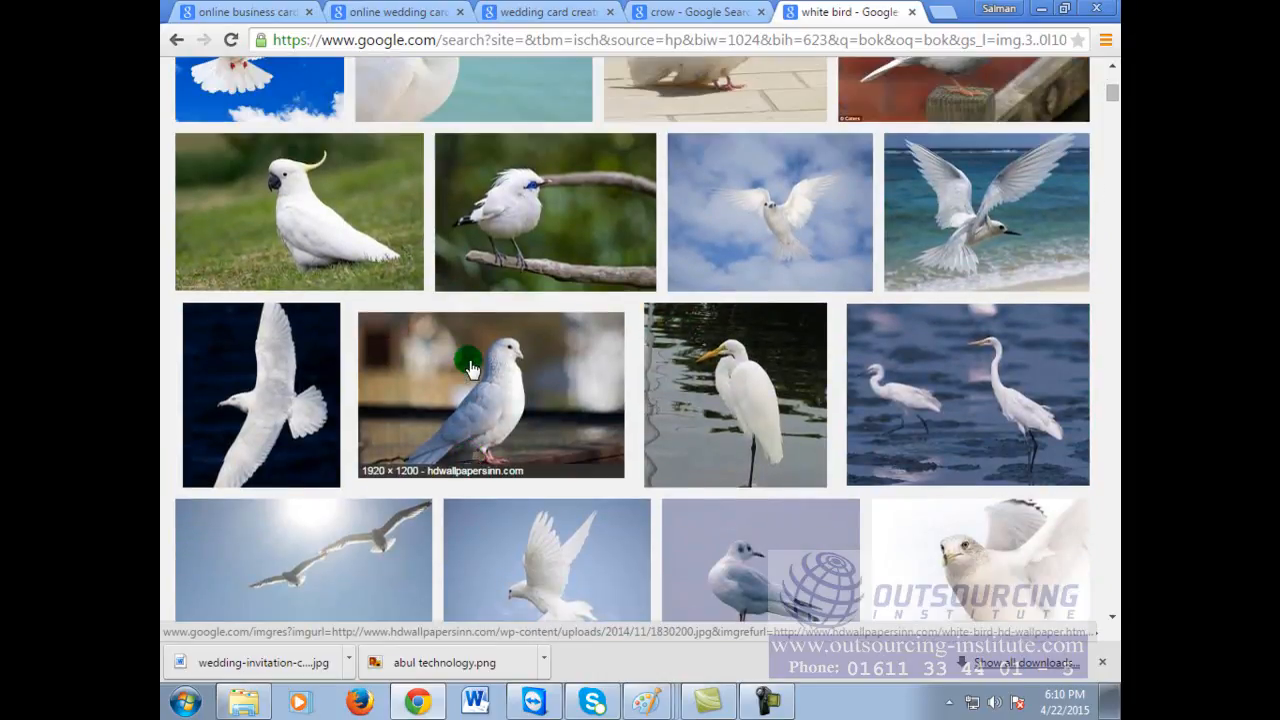
scroll(790, 410, down, 2)
scroll(790, 410, down, 9)
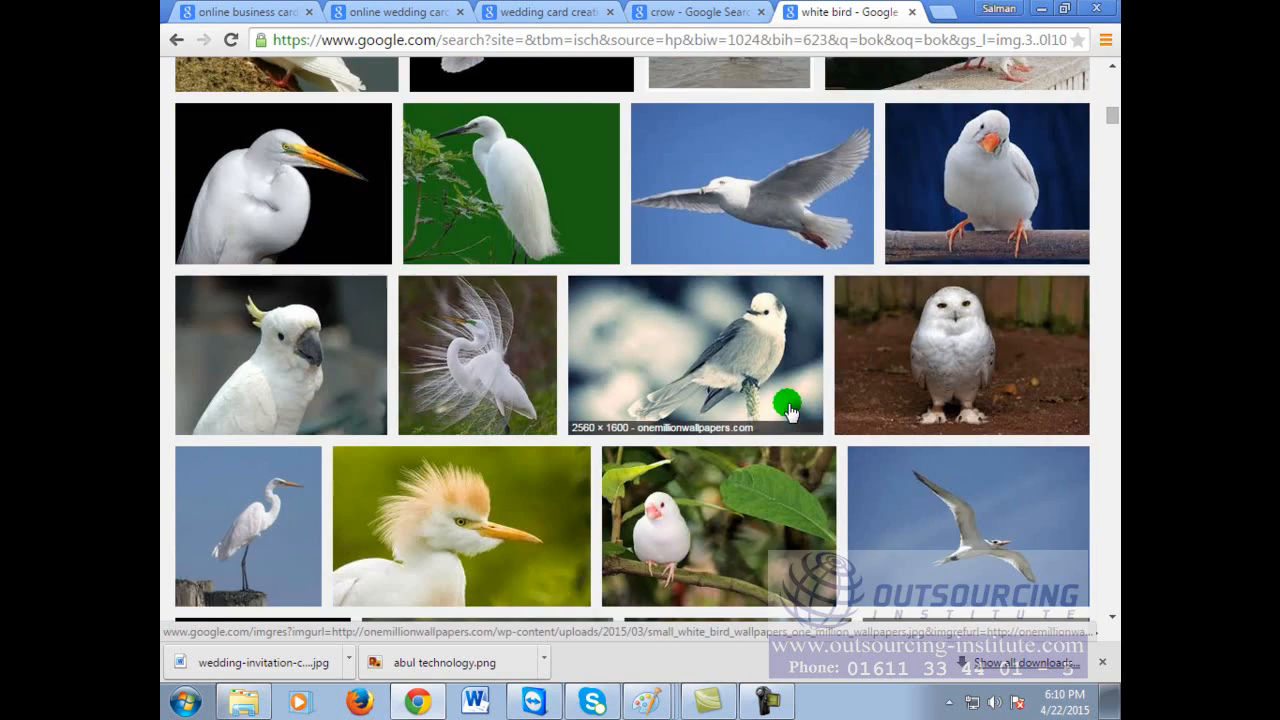
scroll(790, 413, down, 3)
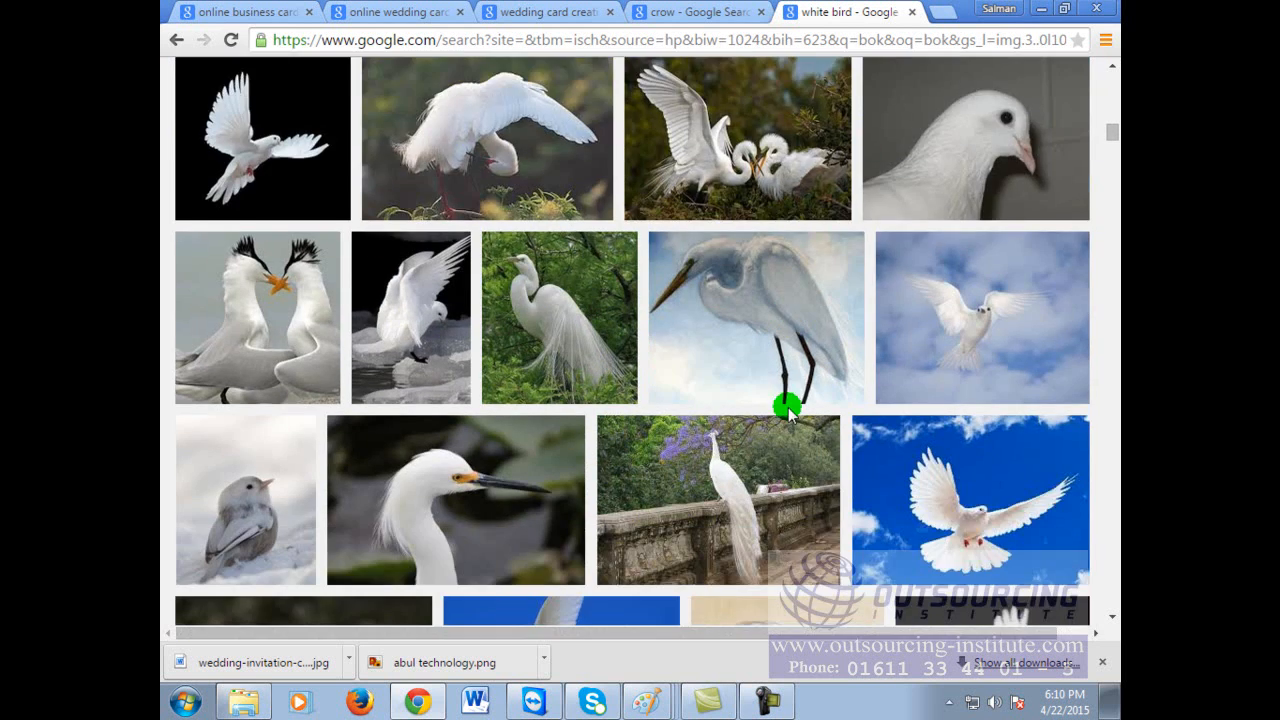
scroll(790, 413, down, 2)
scroll(790, 413, down, 2)
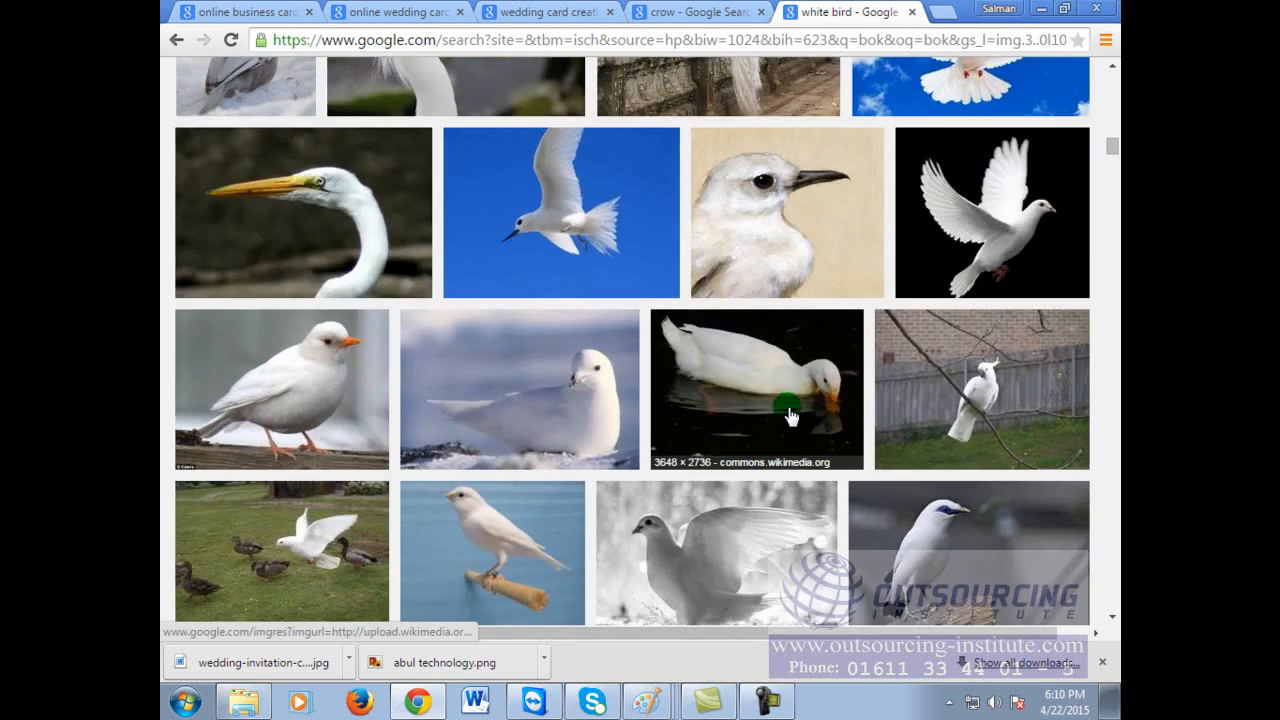
scroll(790, 420, down, 2)
scroll(790, 424, down, 3)
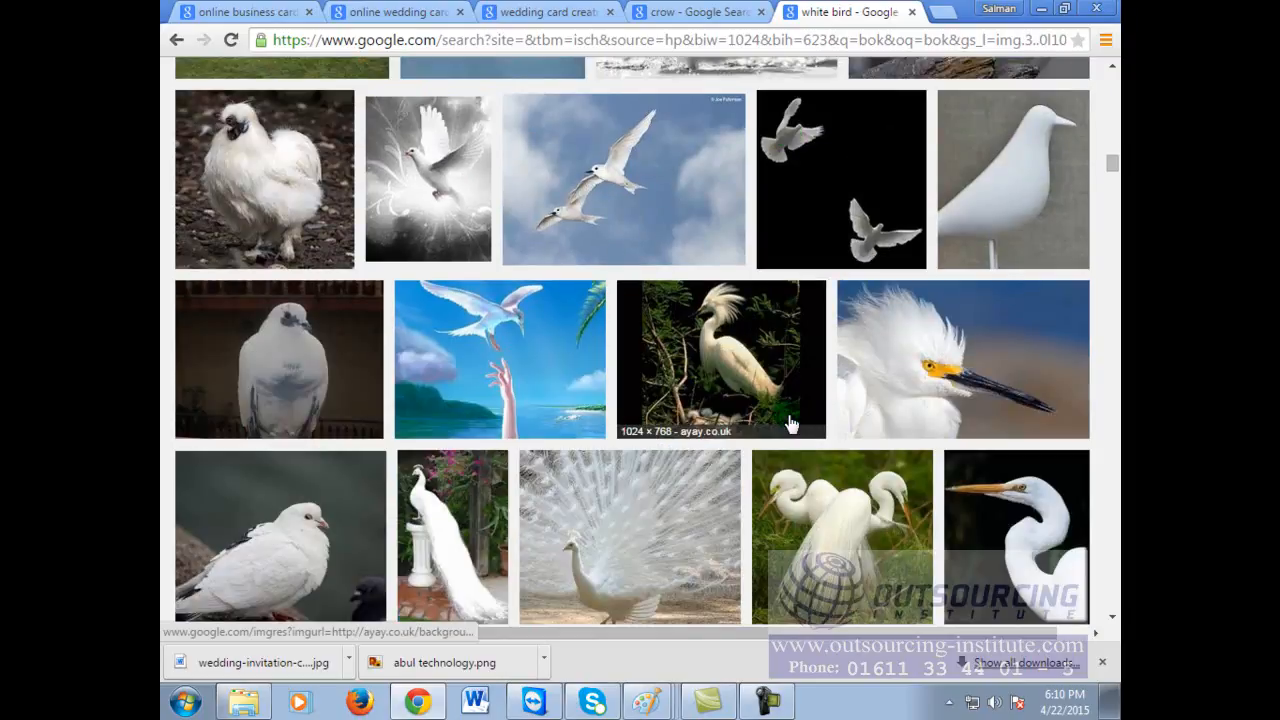
scroll(790, 424, down, 10)
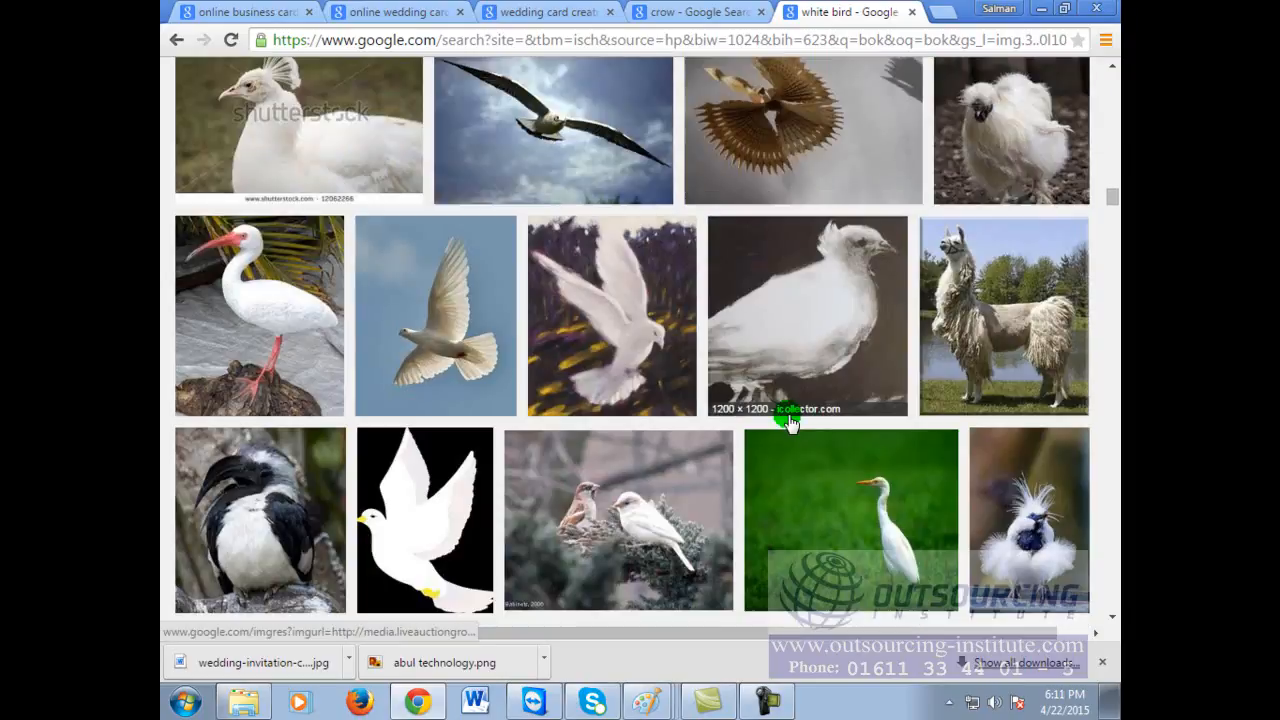
scroll(790, 422, down, 3)
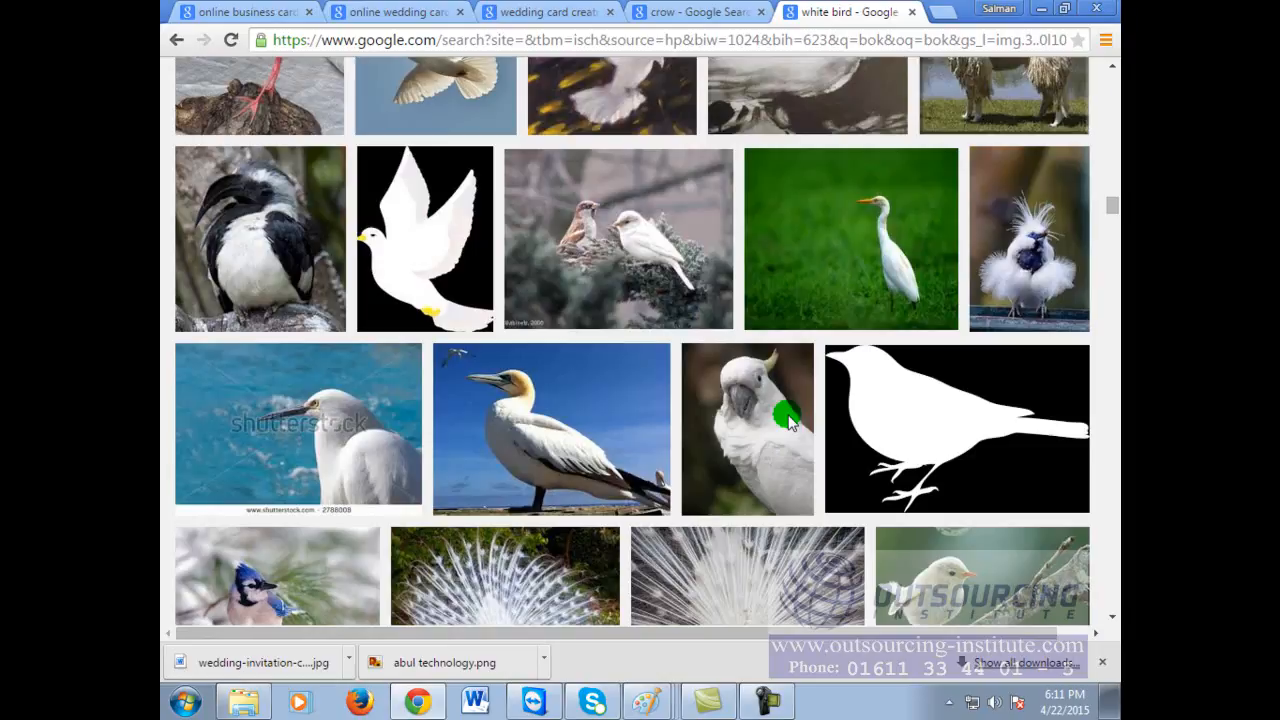
scroll(790, 422, down, 3)
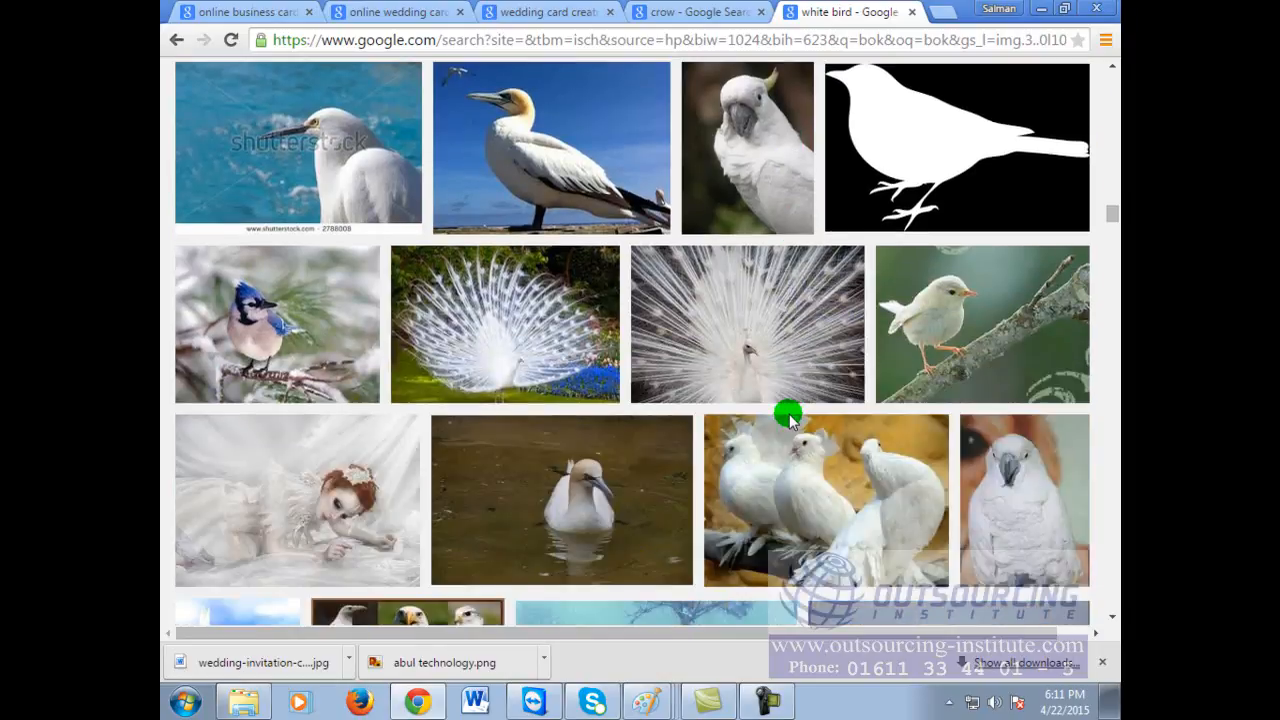
scroll(790, 420, down, 3)
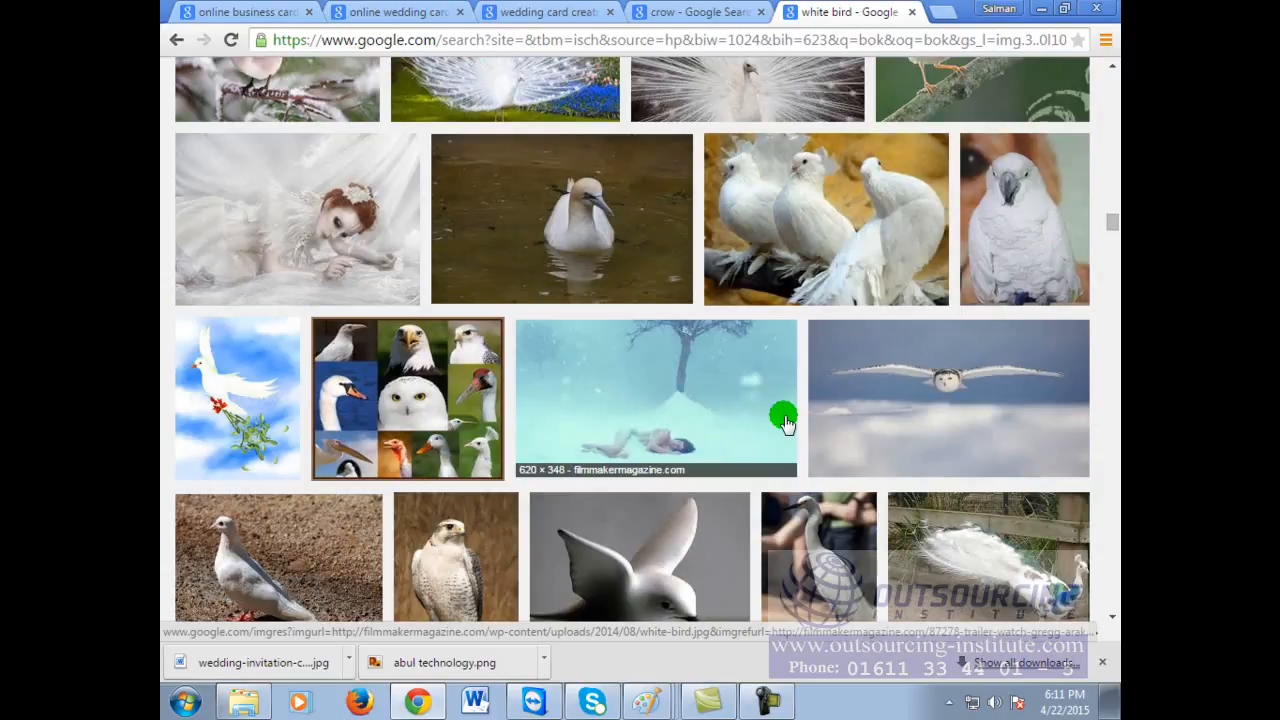
scroll(782, 435, down, 12)
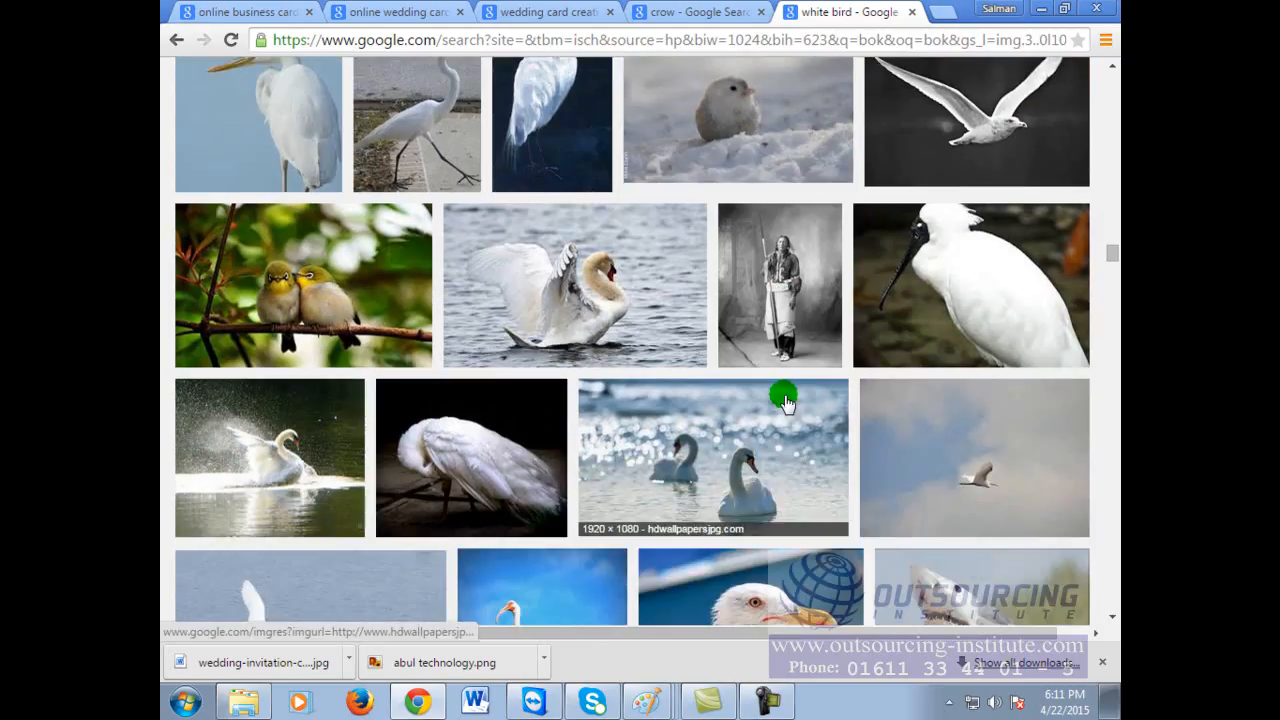
scroll(785, 400, down, 10)
scroll(785, 403, down, 10)
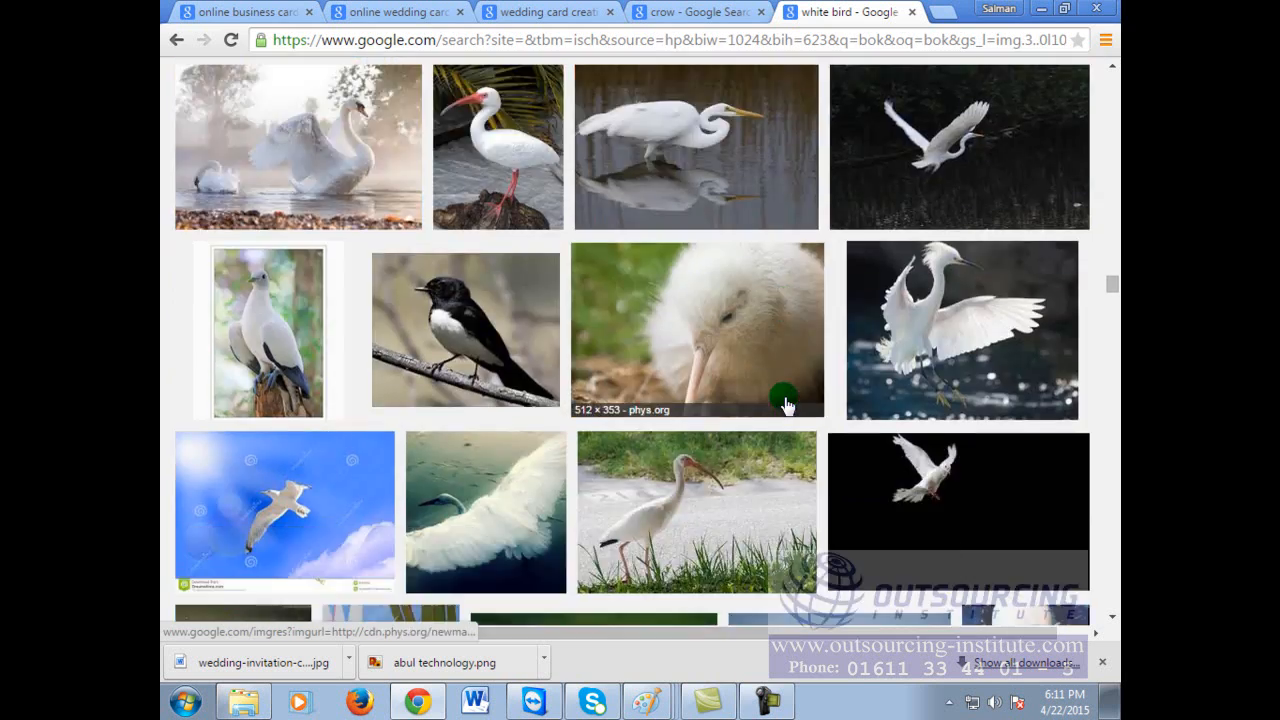
scroll(785, 402, down, 10)
scroll(785, 403, down, 10)
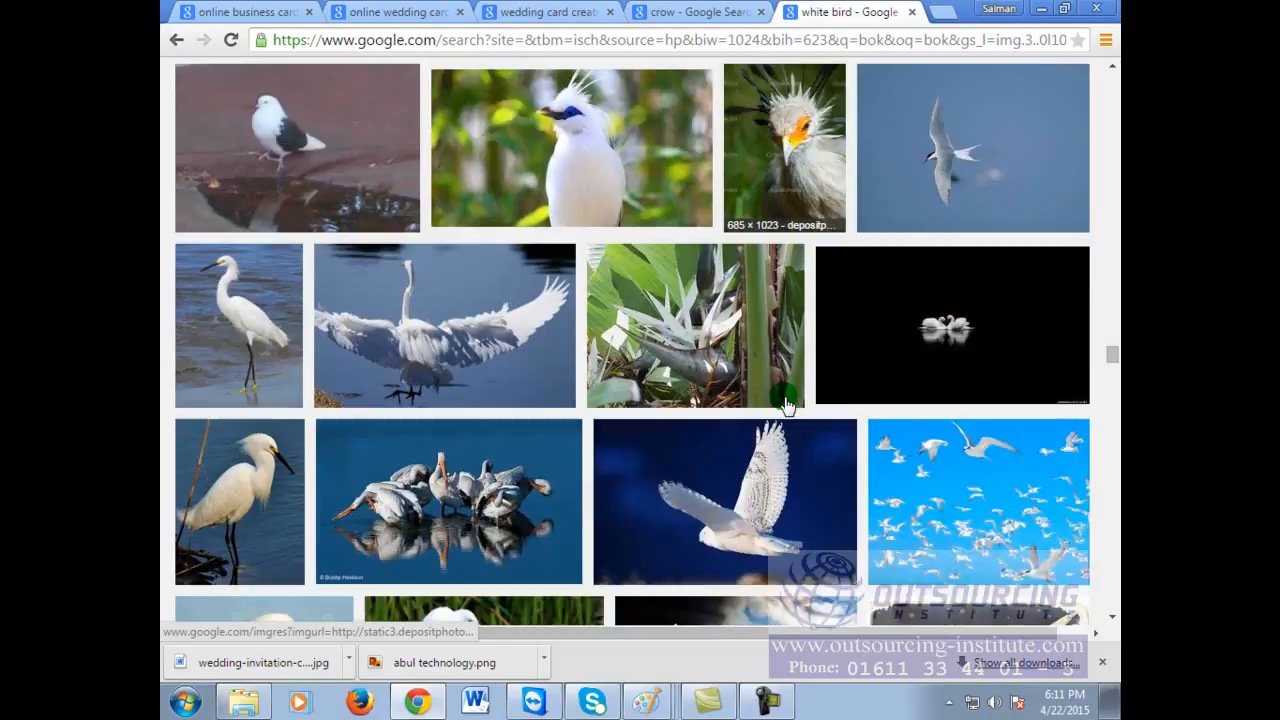
scroll(785, 403, down, 8)
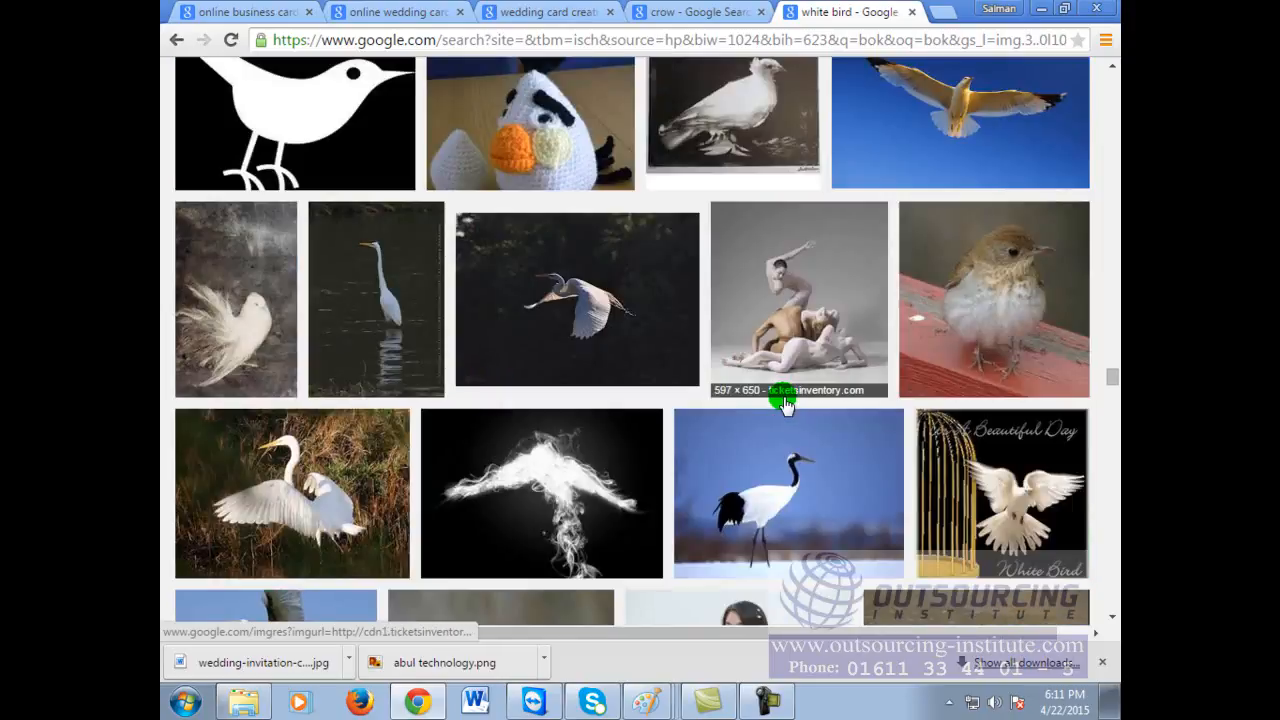
scroll(785, 403, down, 3)
Step: Save the large transparent crow preview as a PNG and return to the crow results tab
click(783, 400)
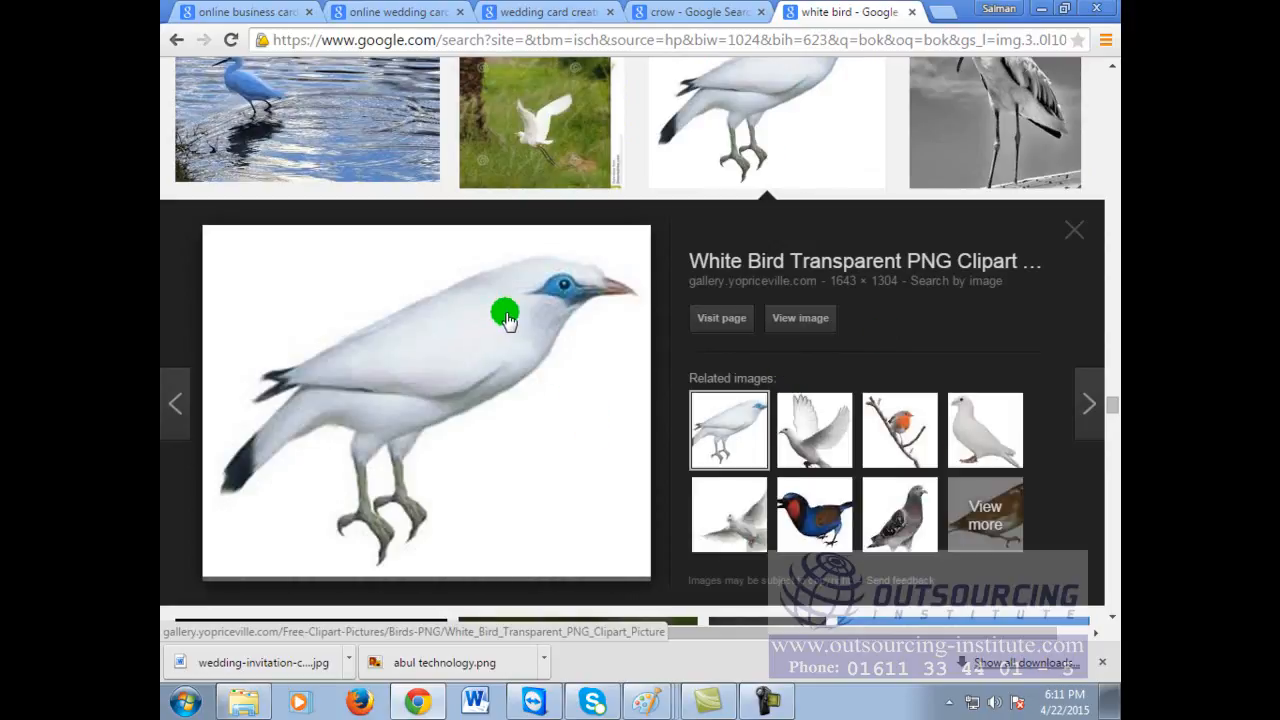
click(695, 12)
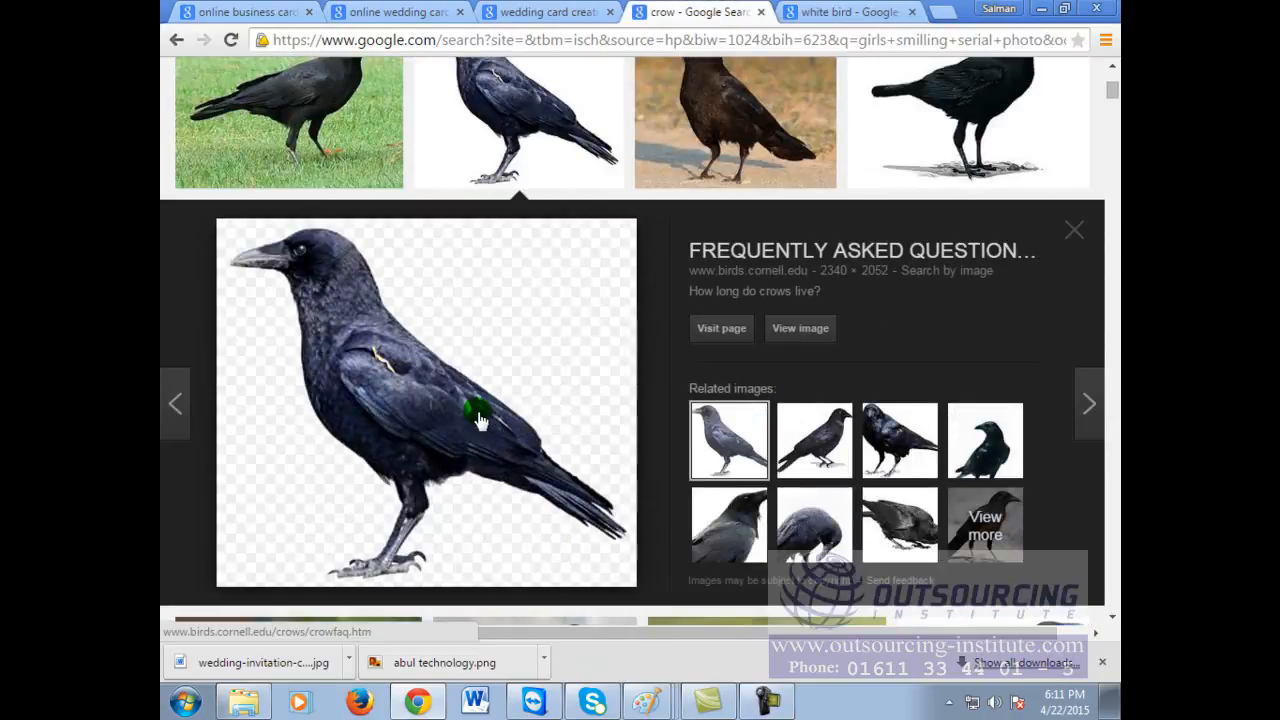
right_click(481, 355)
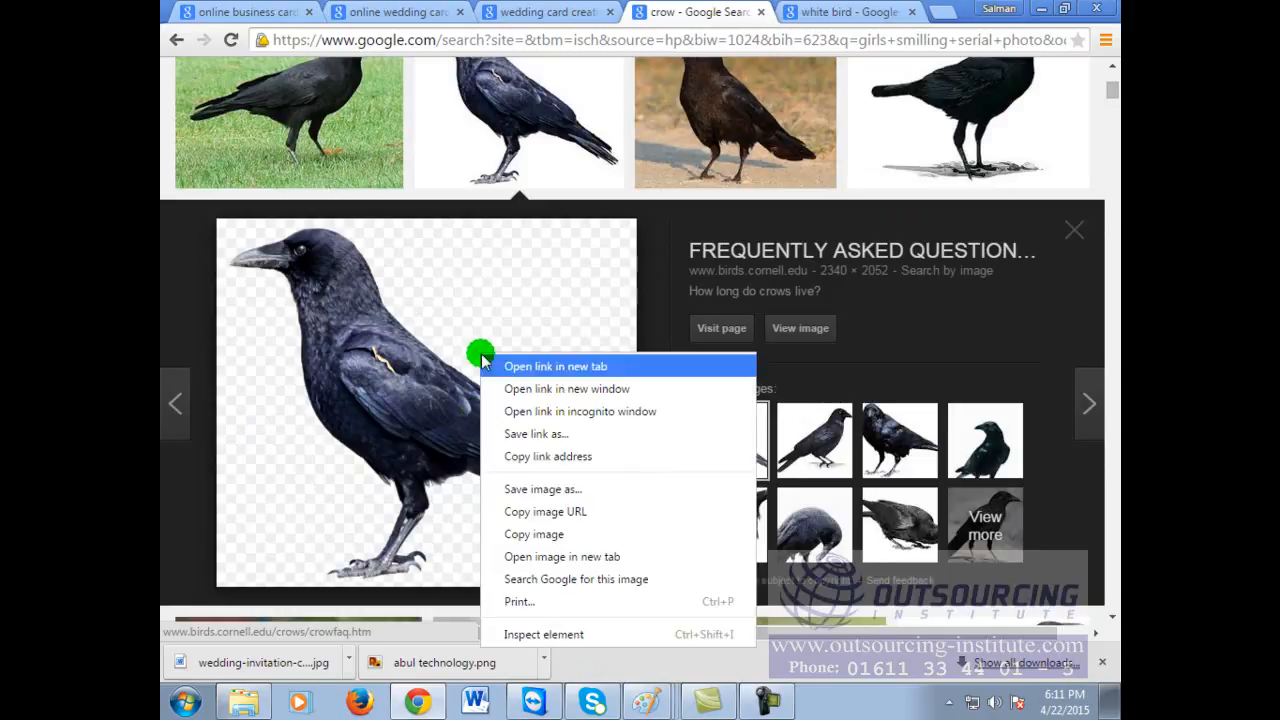
click(560, 492)
click(955, 651)
click(830, 10)
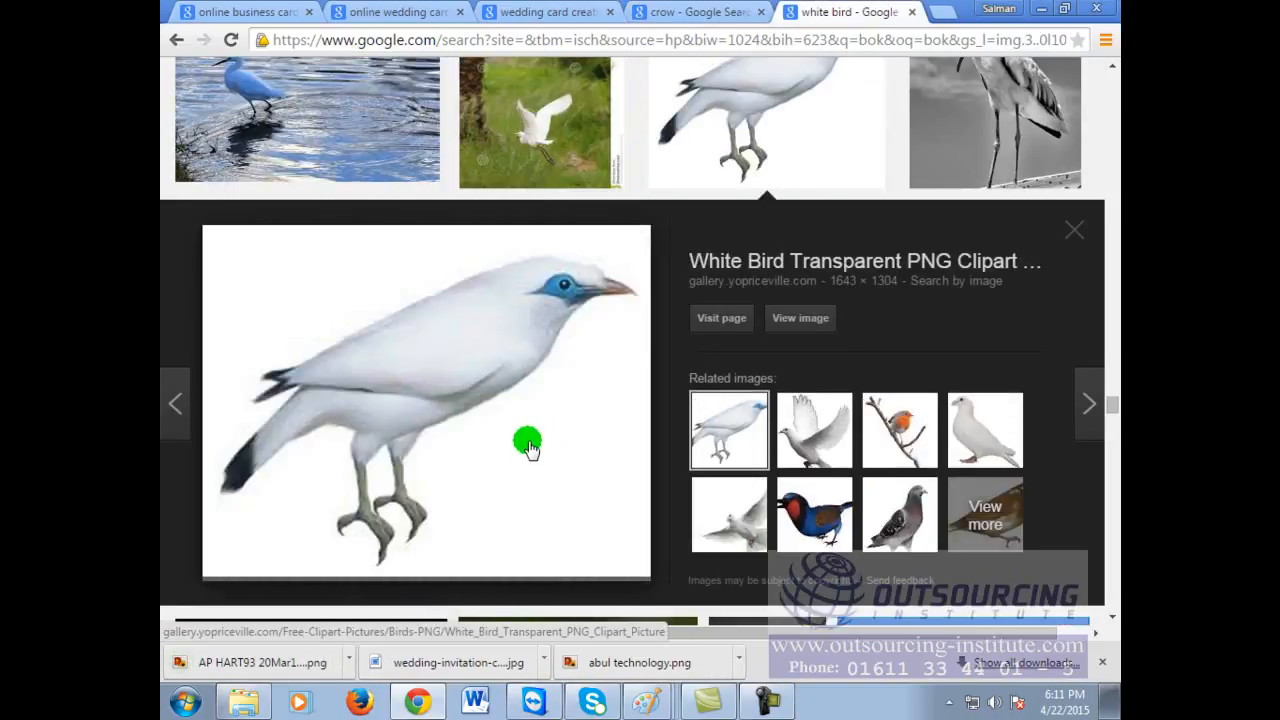
click(705, 11)
scroll(570, 335, up, 3)
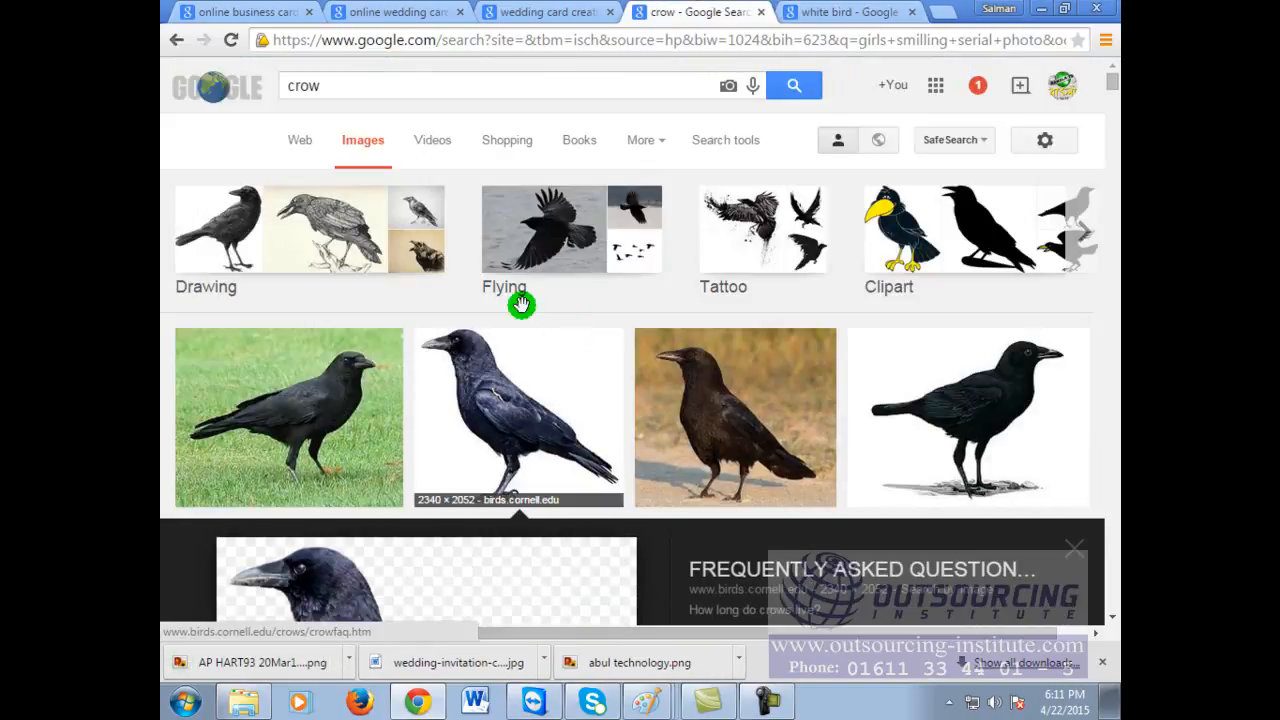
Step: Search Google Images for 'beauty cream' and open the L'Occitane cream jar preview
drag(371, 84, 188, 92)
text(beauty )
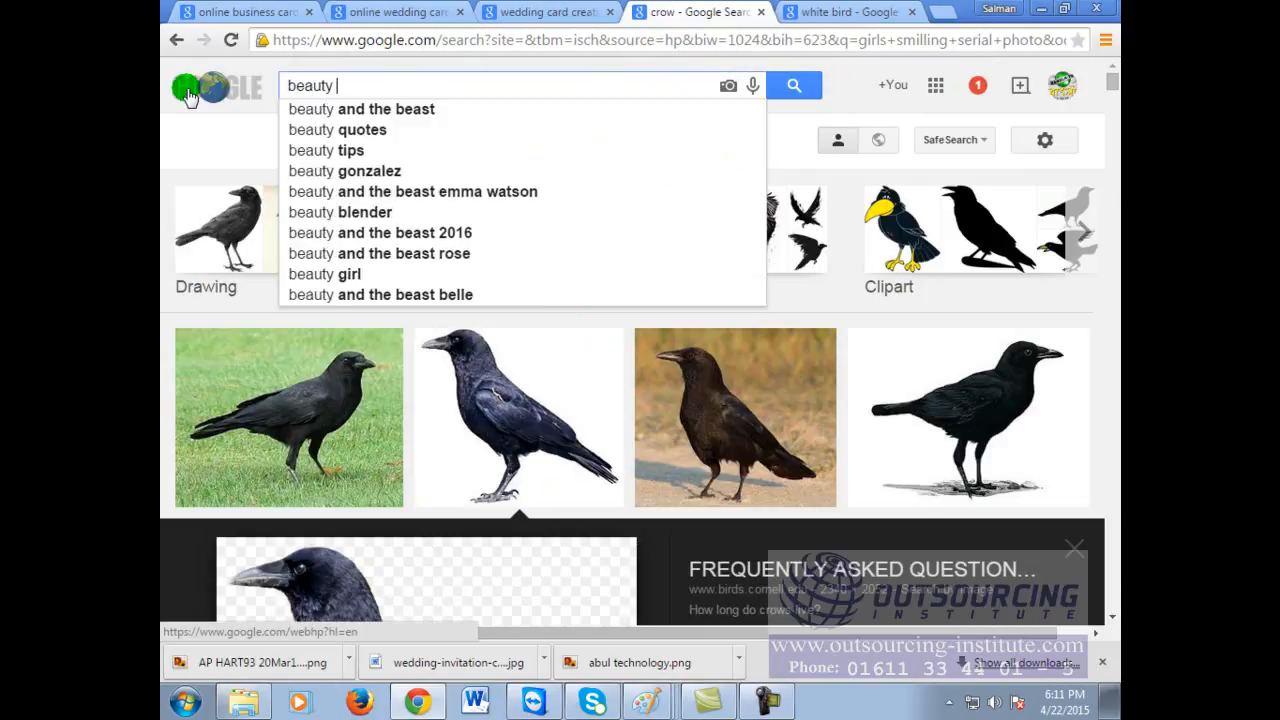
text(cream)
key(Return)
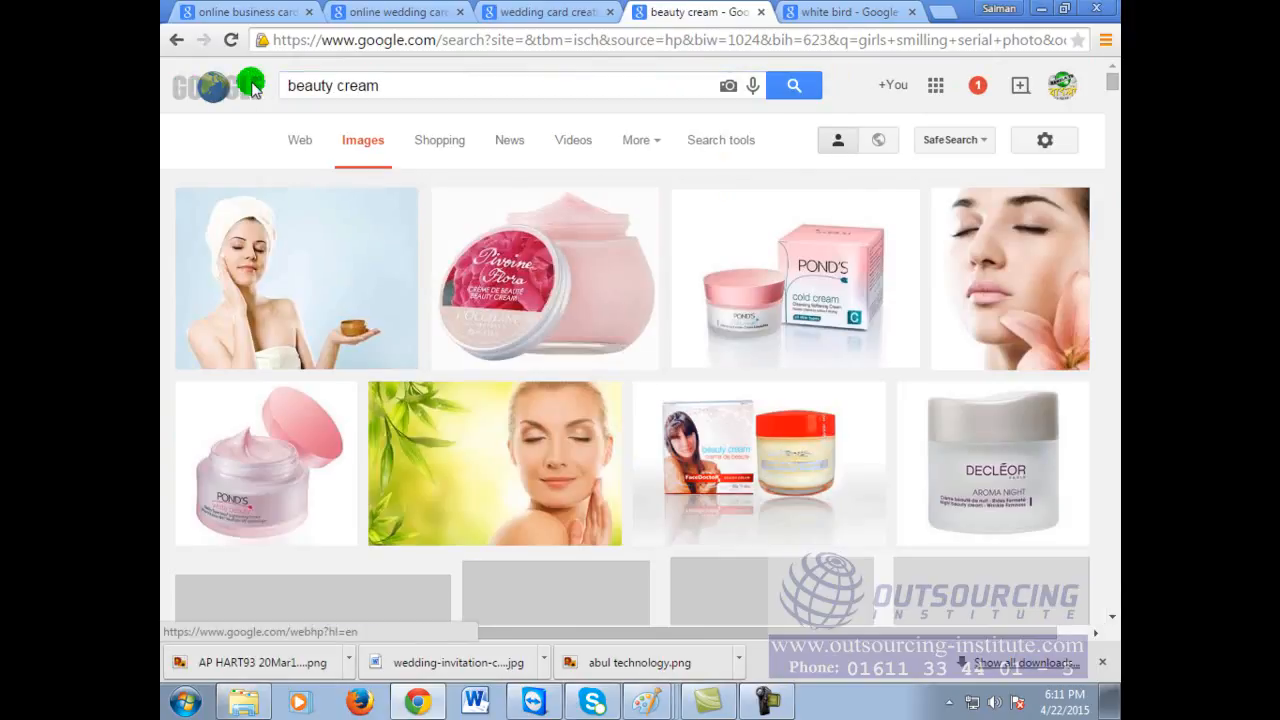
scroll(610, 327, down, 2)
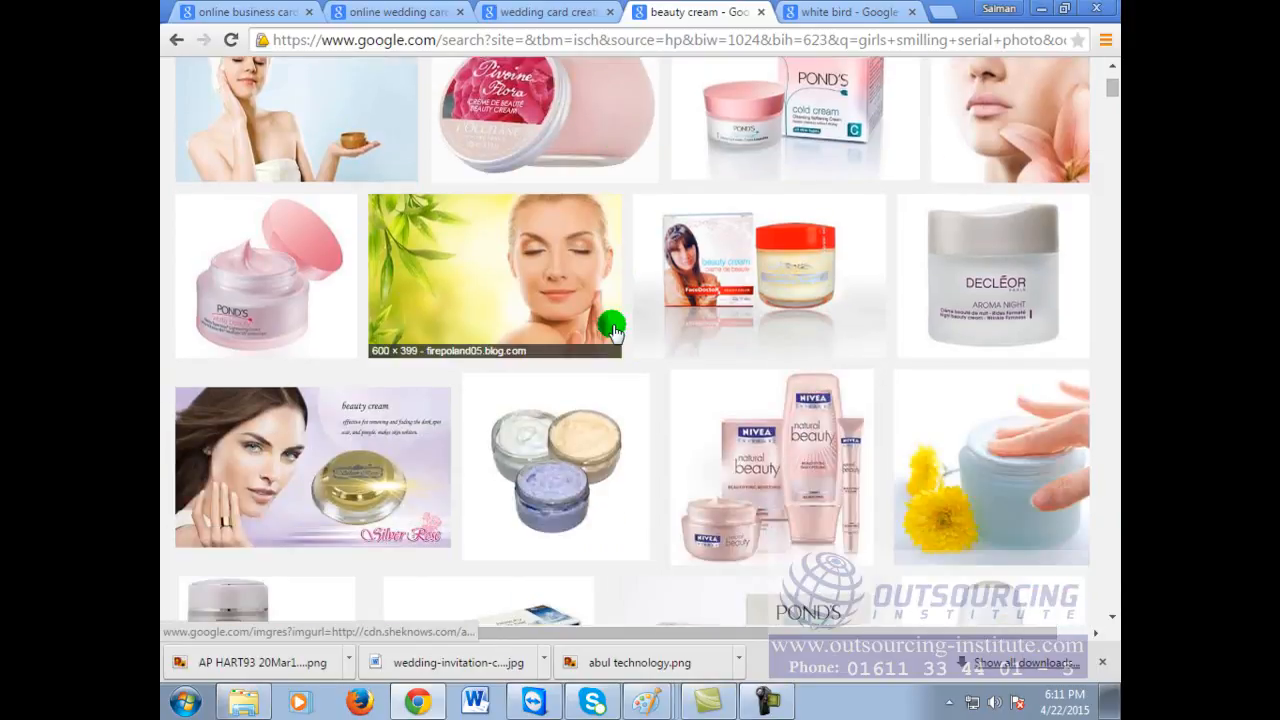
scroll(600, 290, up, 2)
click(571, 210)
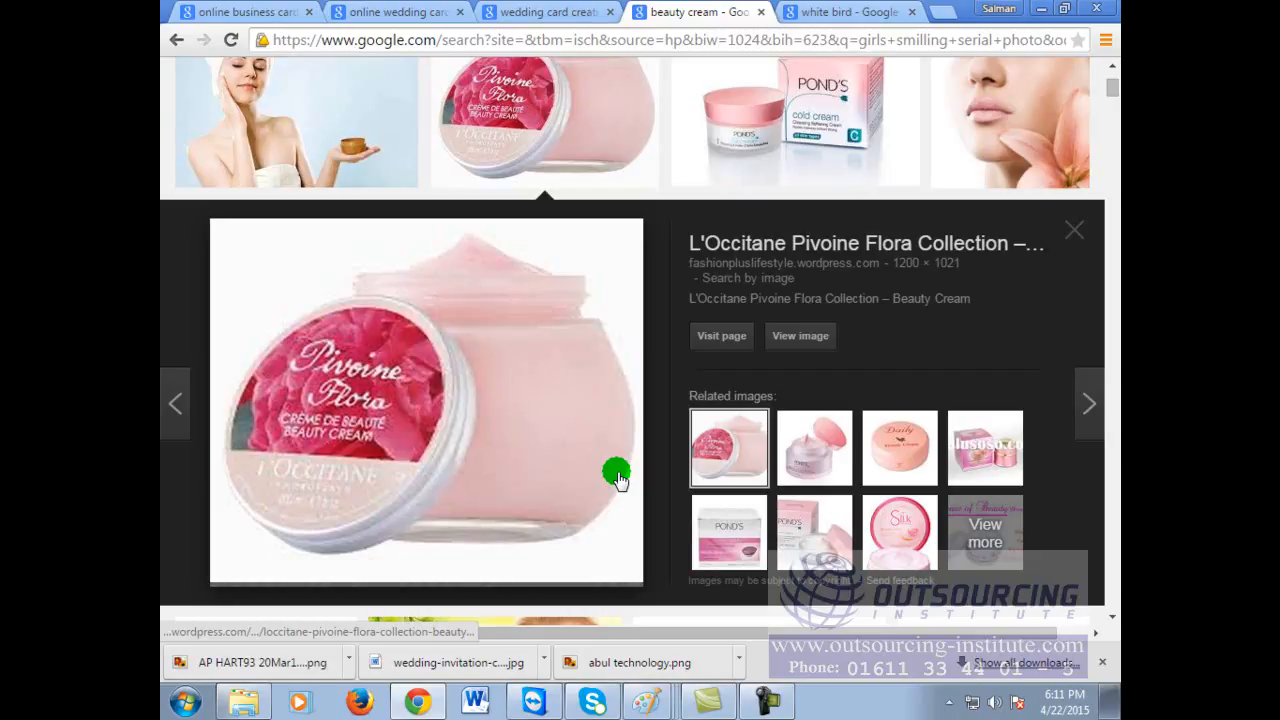
Step: Save the white bird clipart and the cream jar images as PNGs in Videos
click(833, 10)
right_click(455, 428)
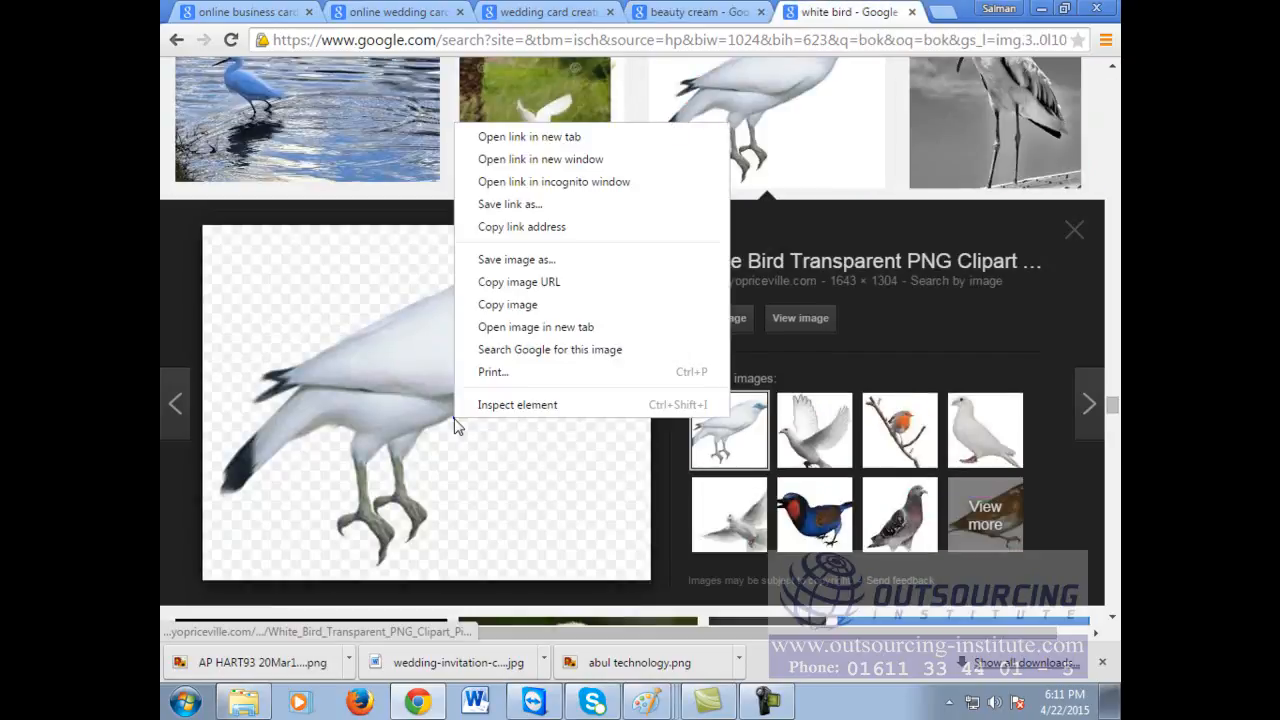
click(520, 267)
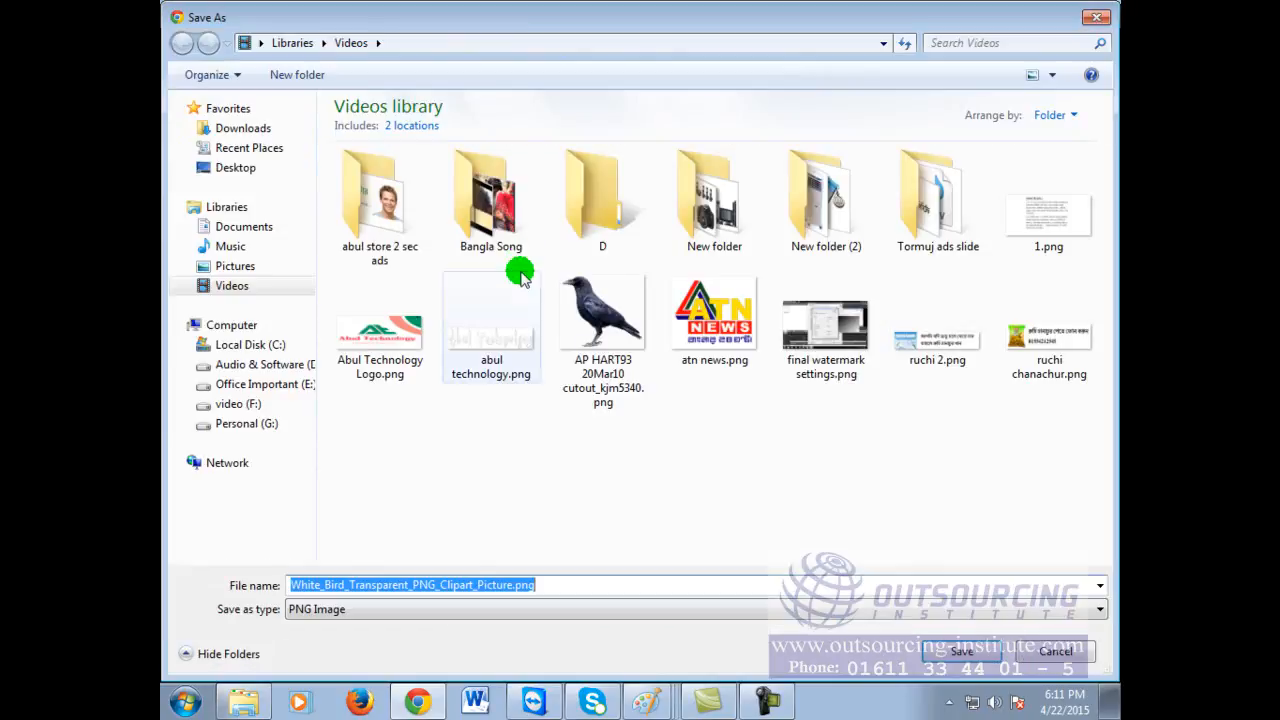
click(962, 648)
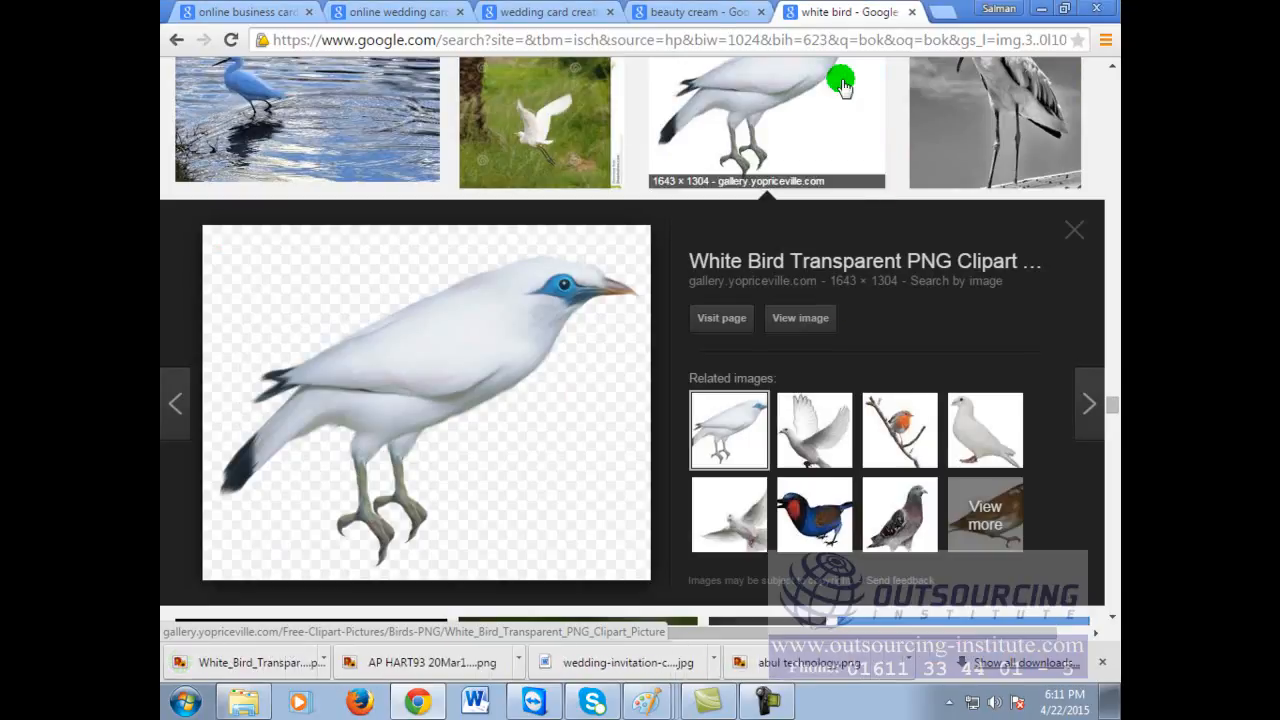
click(697, 11)
right_click(372, 403)
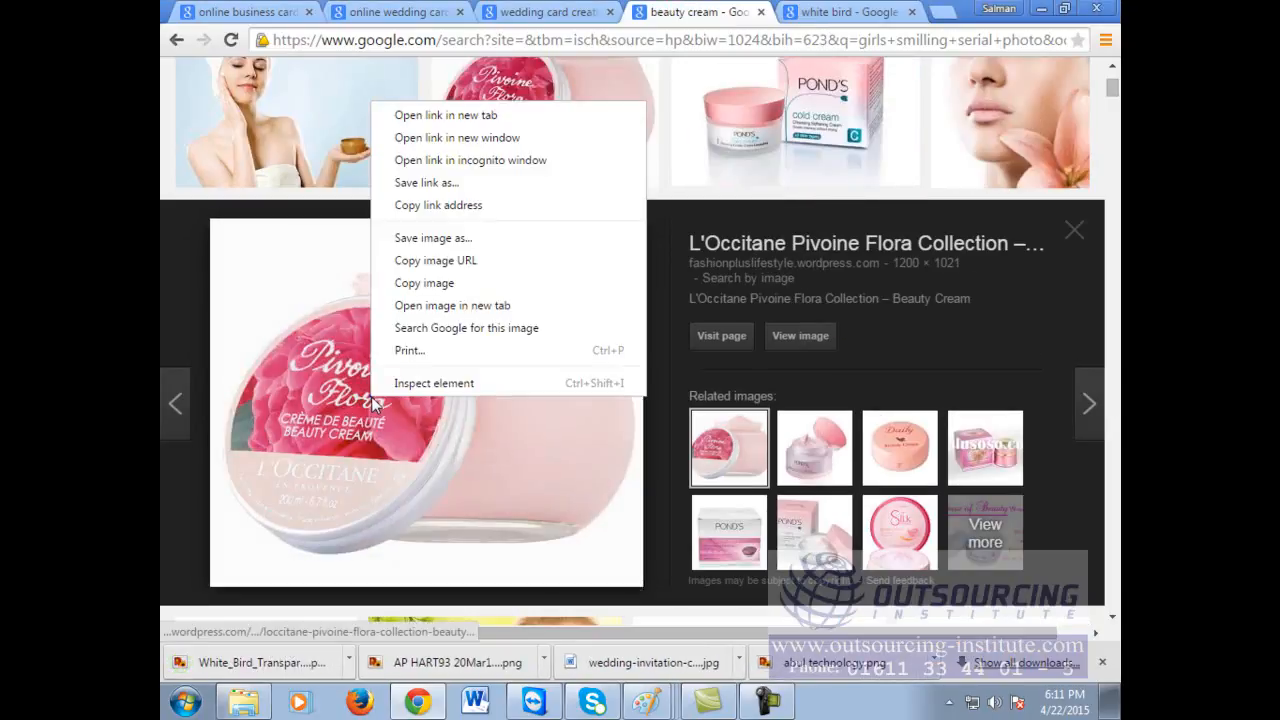
click(428, 240)
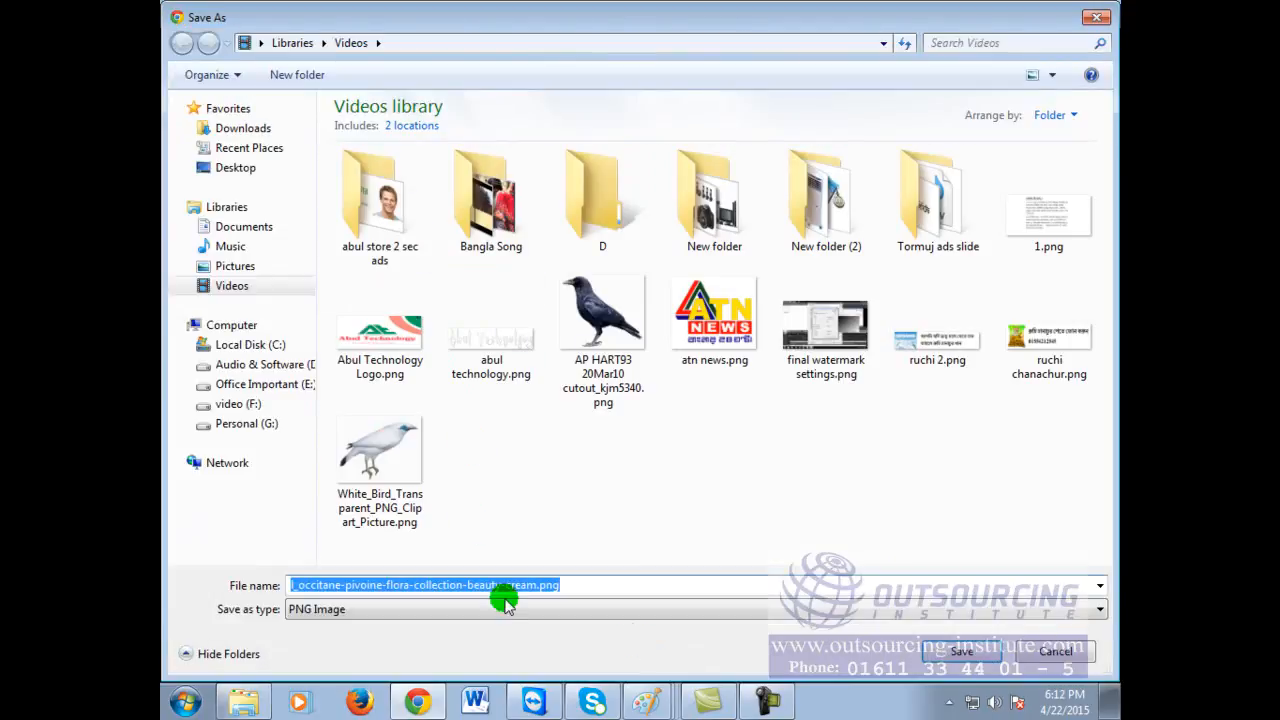
click(975, 651)
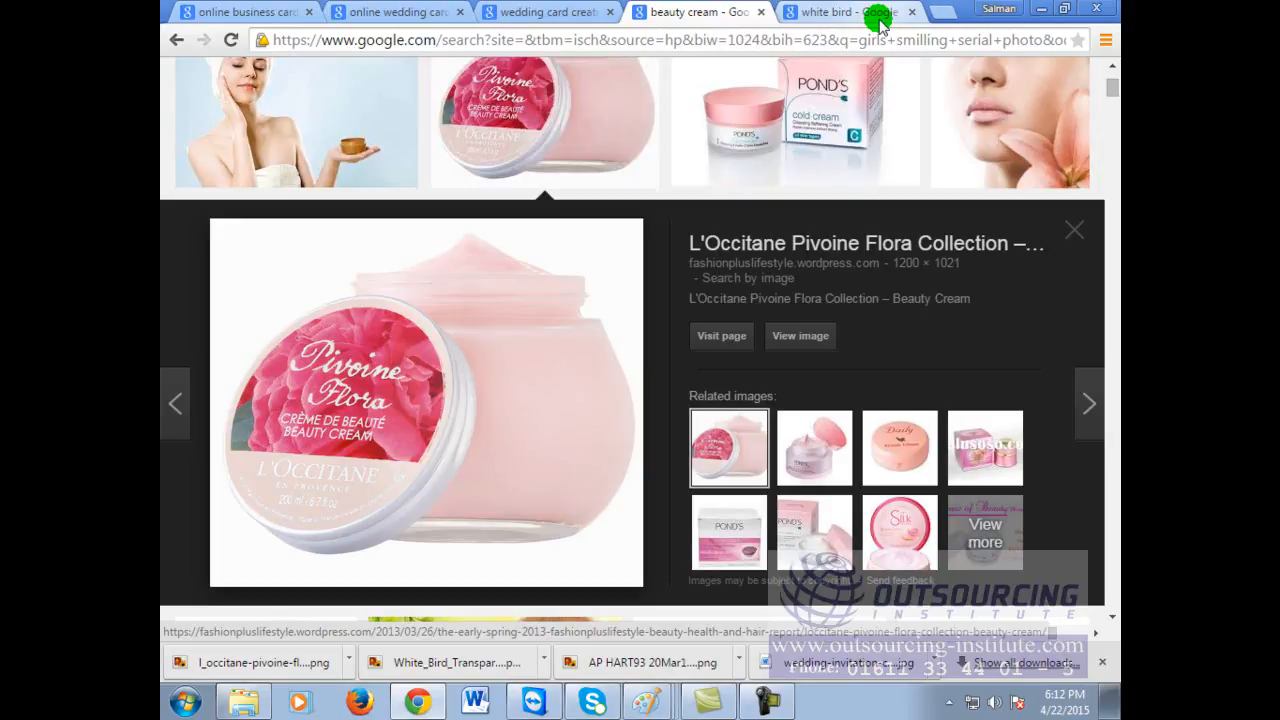
Step: Load google.com in the white bird results tab
click(848, 14)
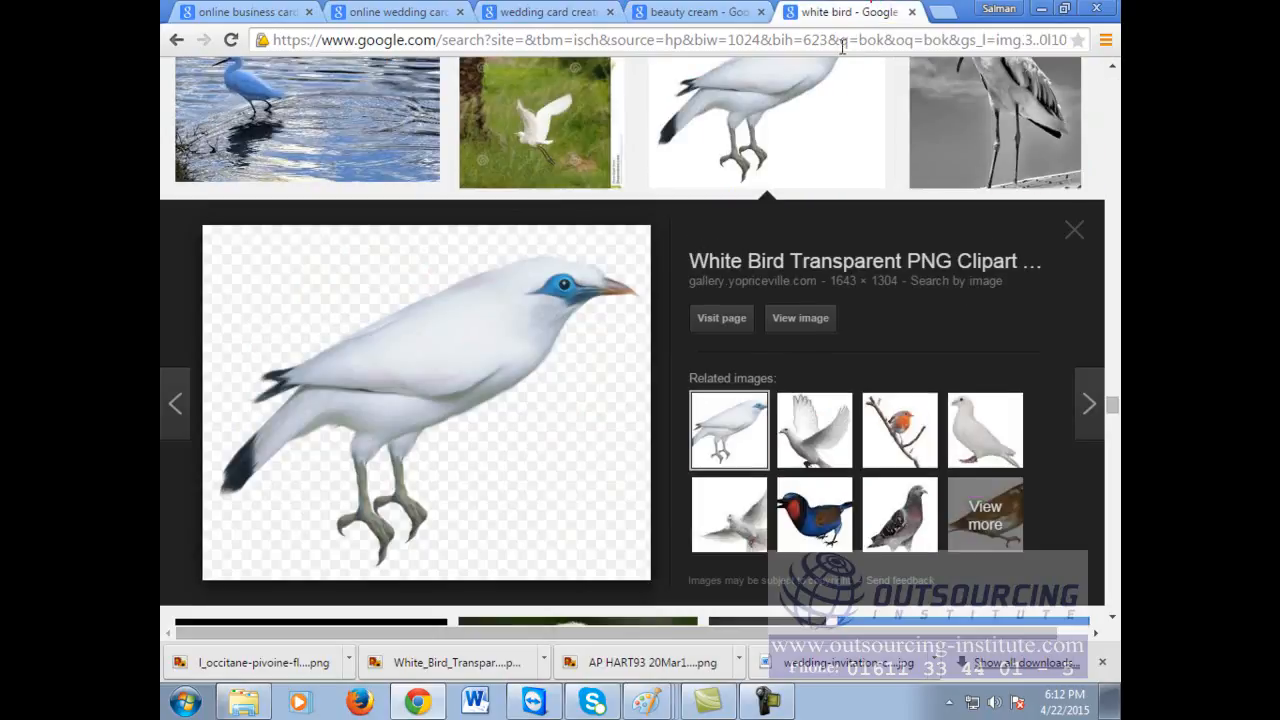
click(842, 44)
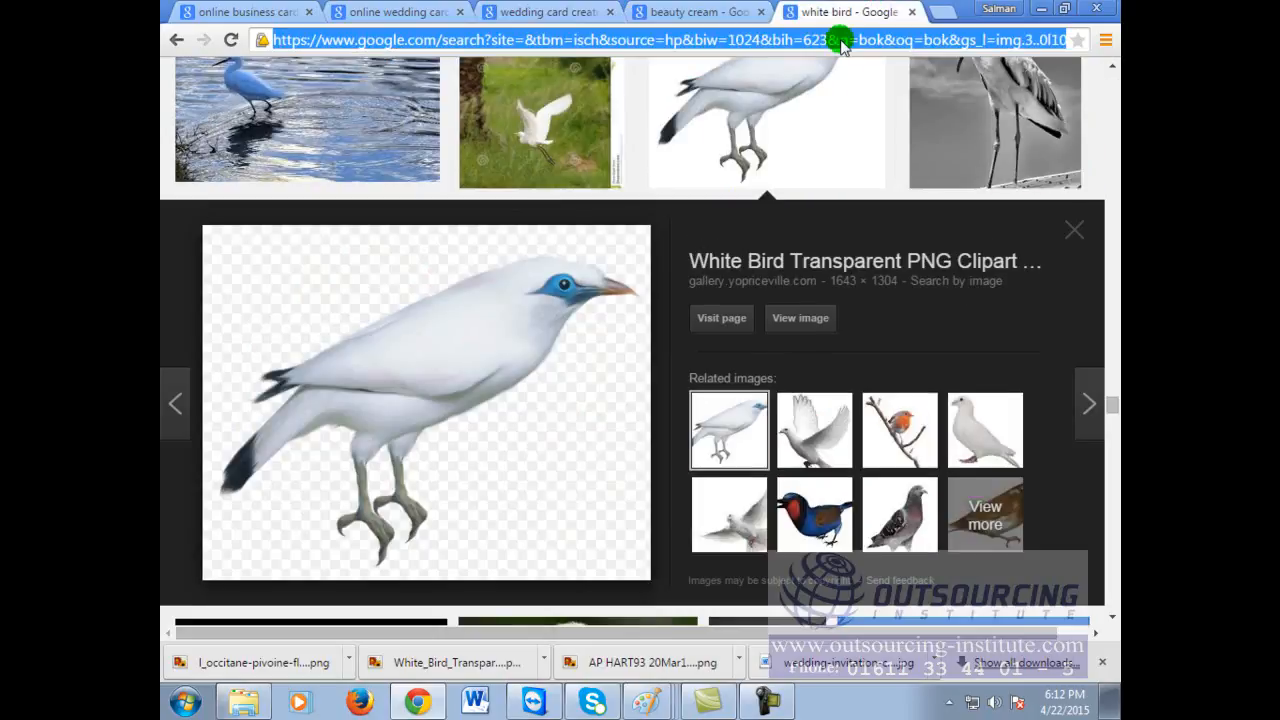
text(google.com)
key(Return)
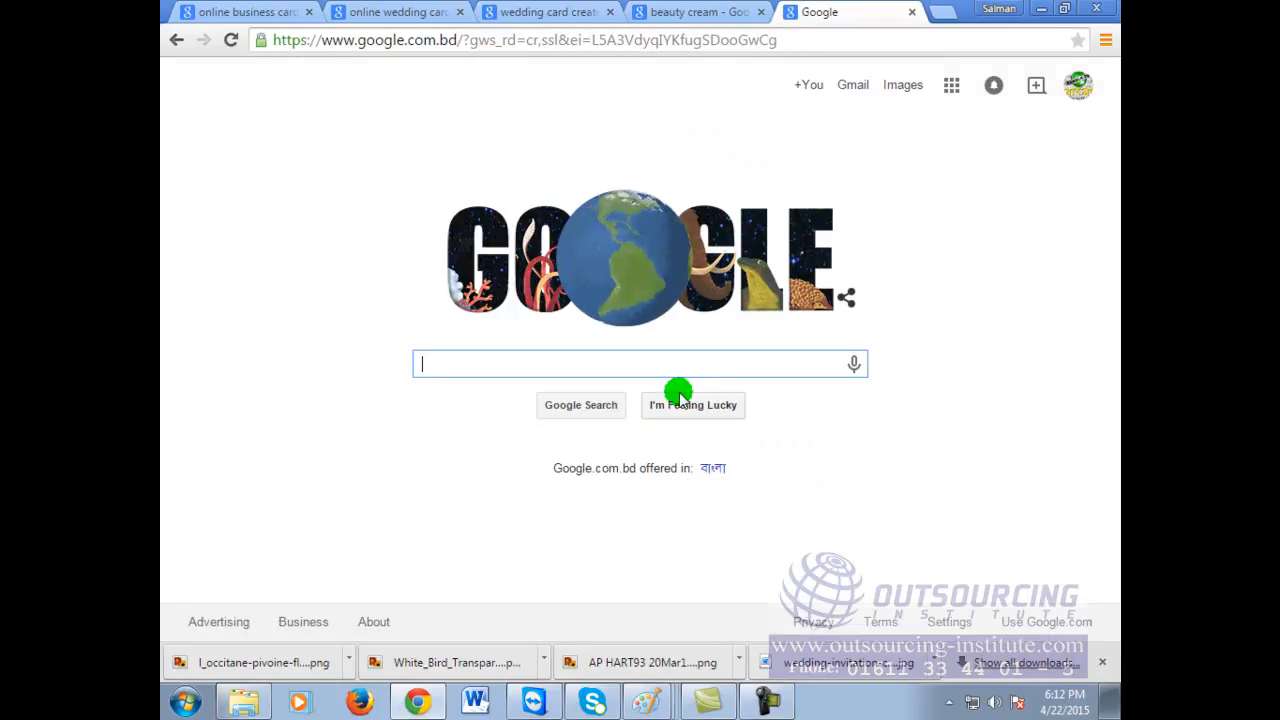
Step: Search 'online animation creator' and open the GIFMaker.me result in a new tab
text(online ani)
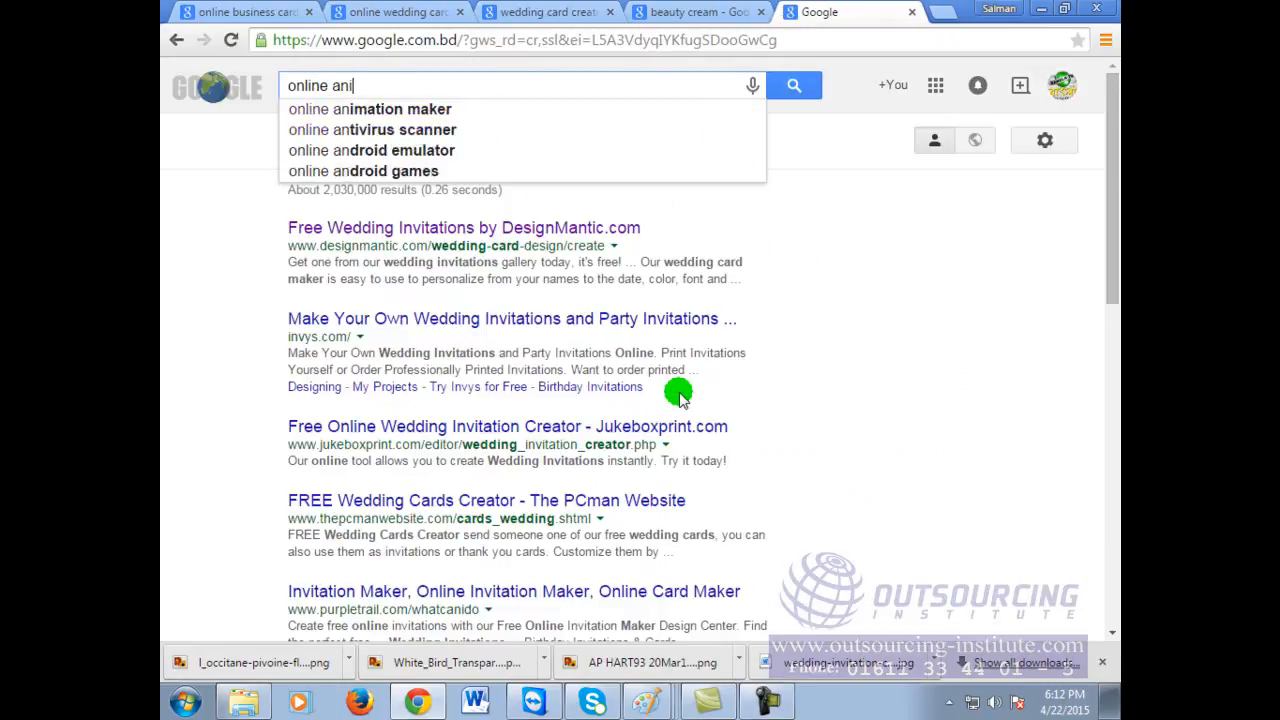
text(mation)
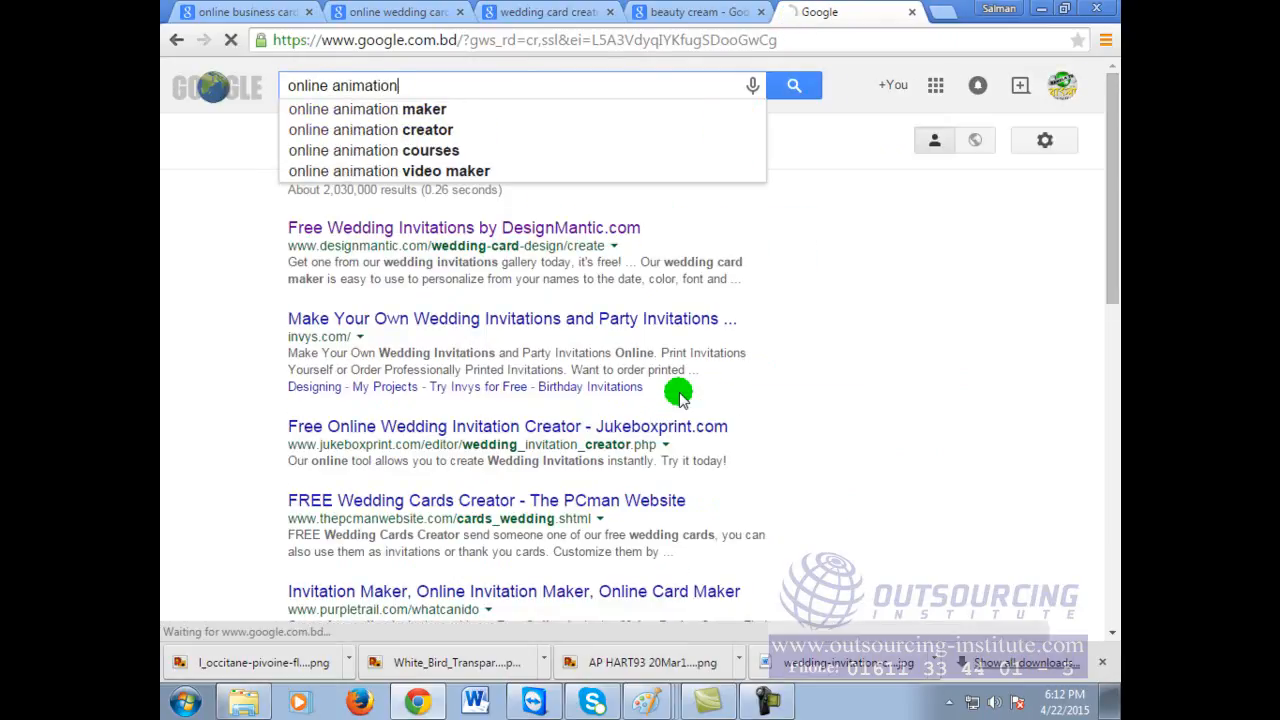
text( creator)
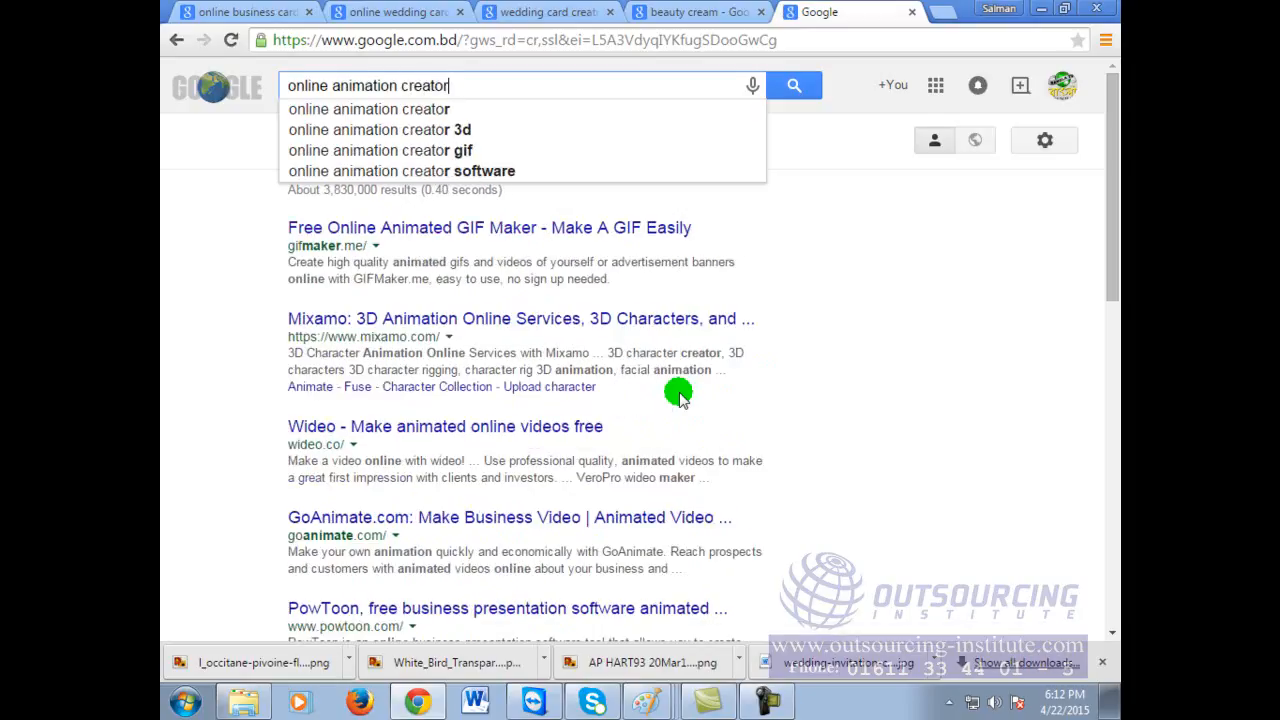
key(Return)
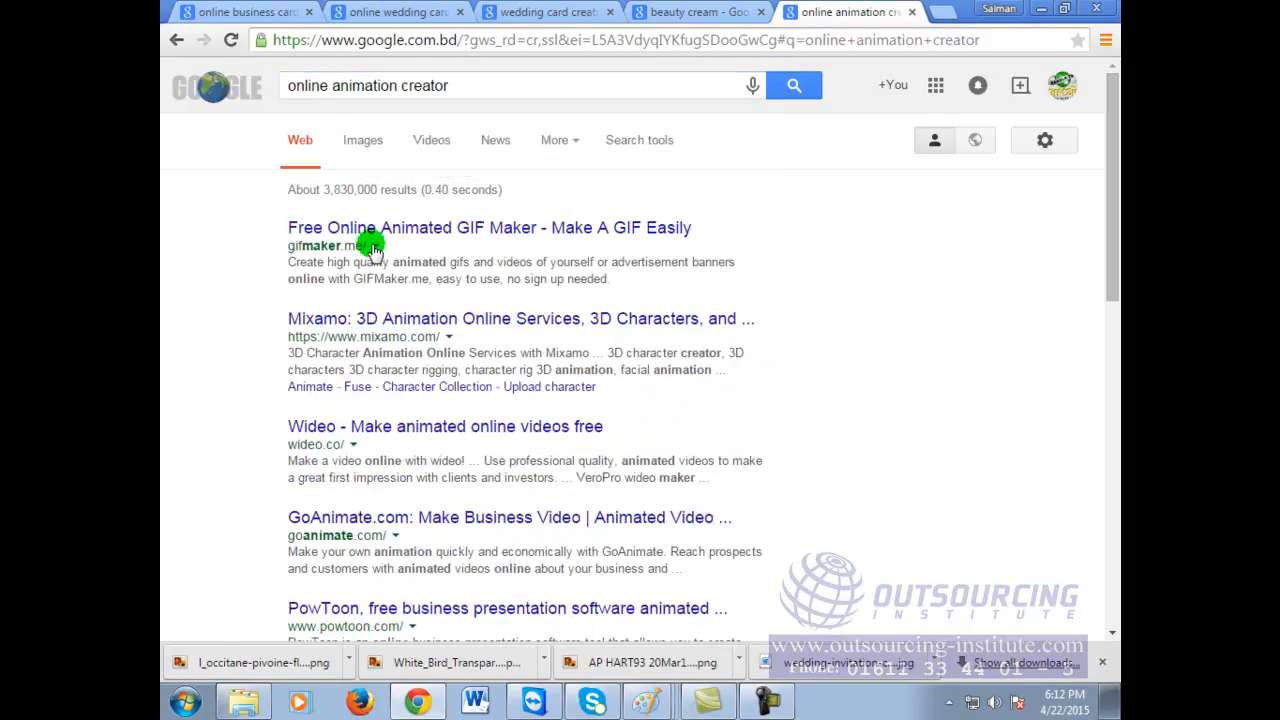
right_click(450, 232)
click(465, 246)
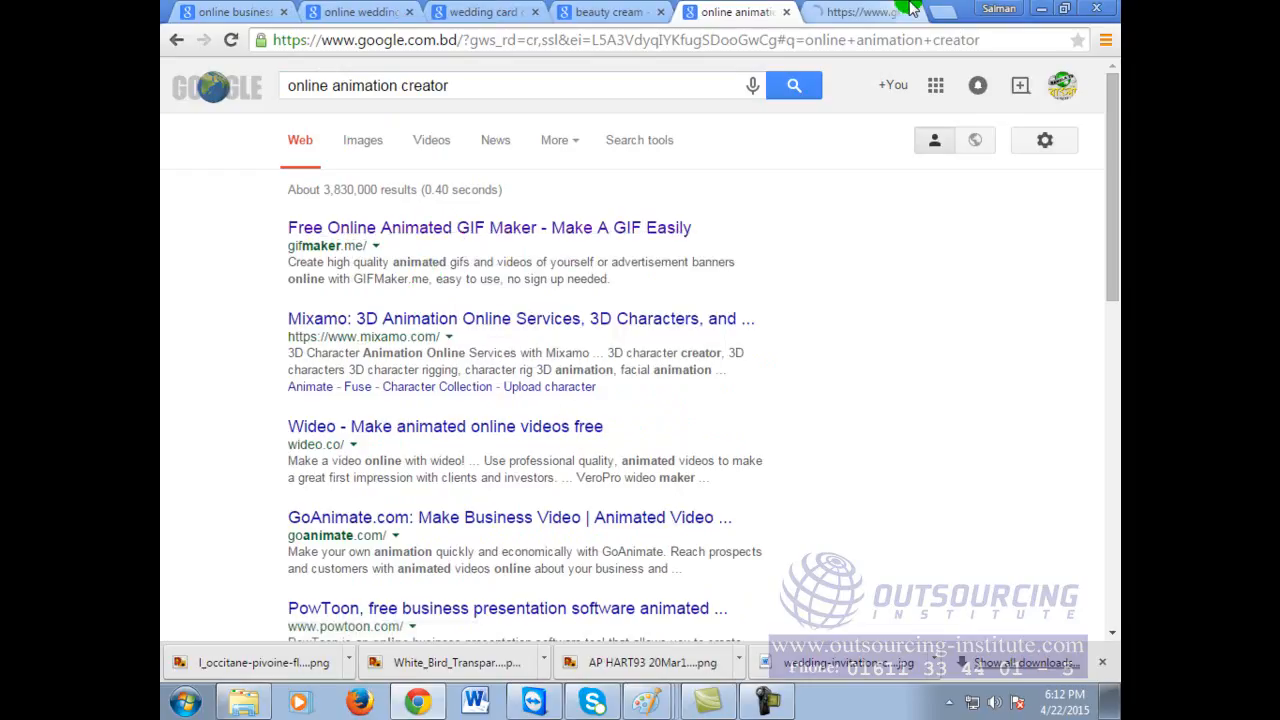
Step: Switch to the GIFMaker.me tab and look over its upload and settings page
click(852, 12)
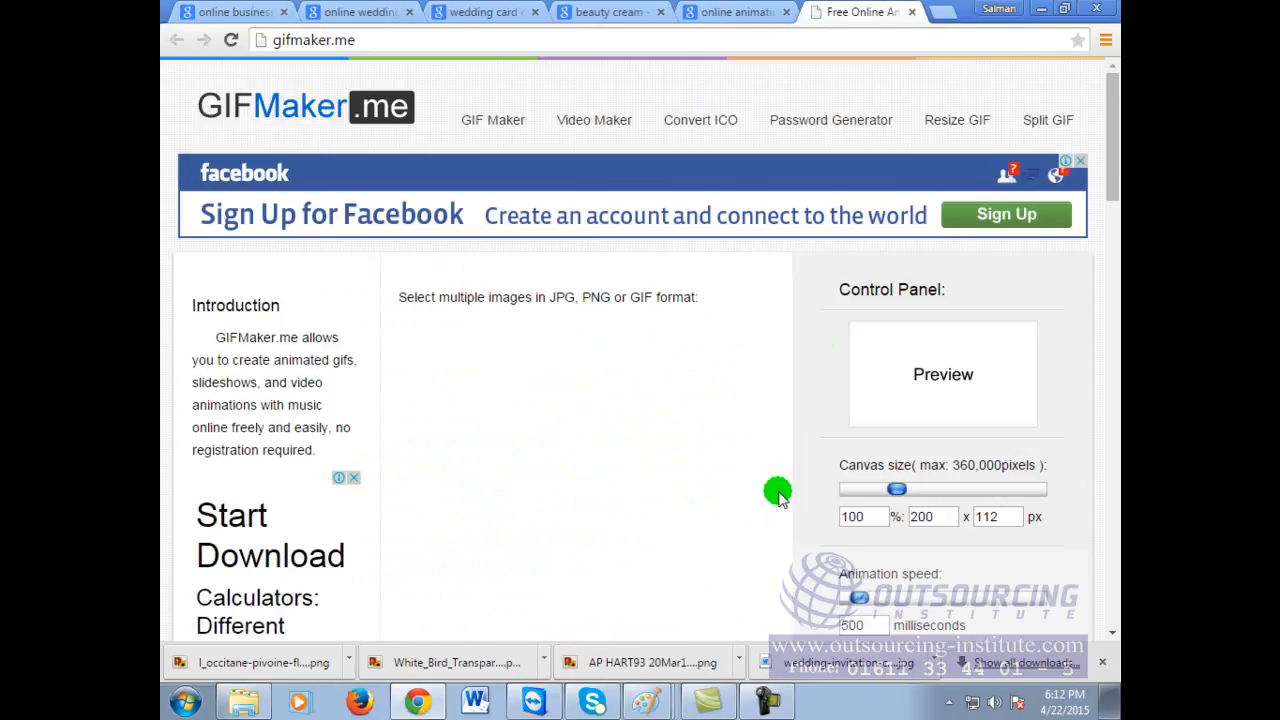
scroll(777, 500, down, 1)
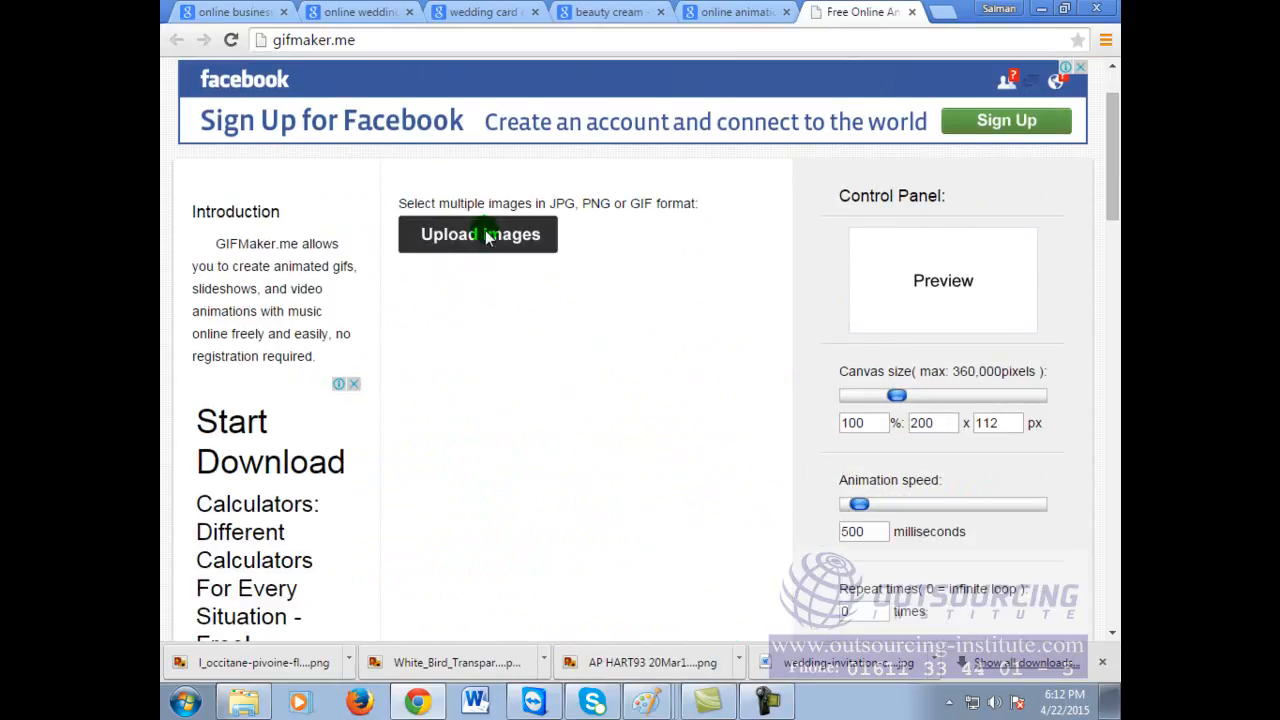
scroll(531, 440, up, 1)
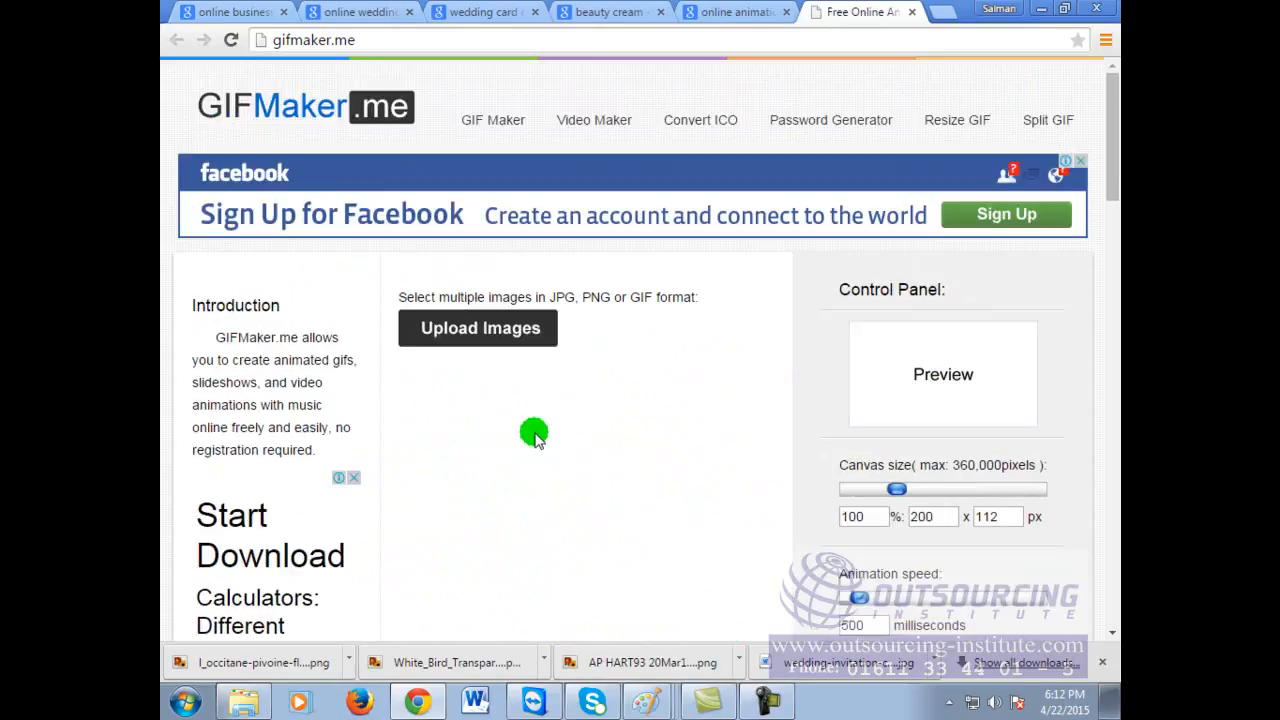
Step: Upload the crow image and the l_occitane cream jar image
click(478, 328)
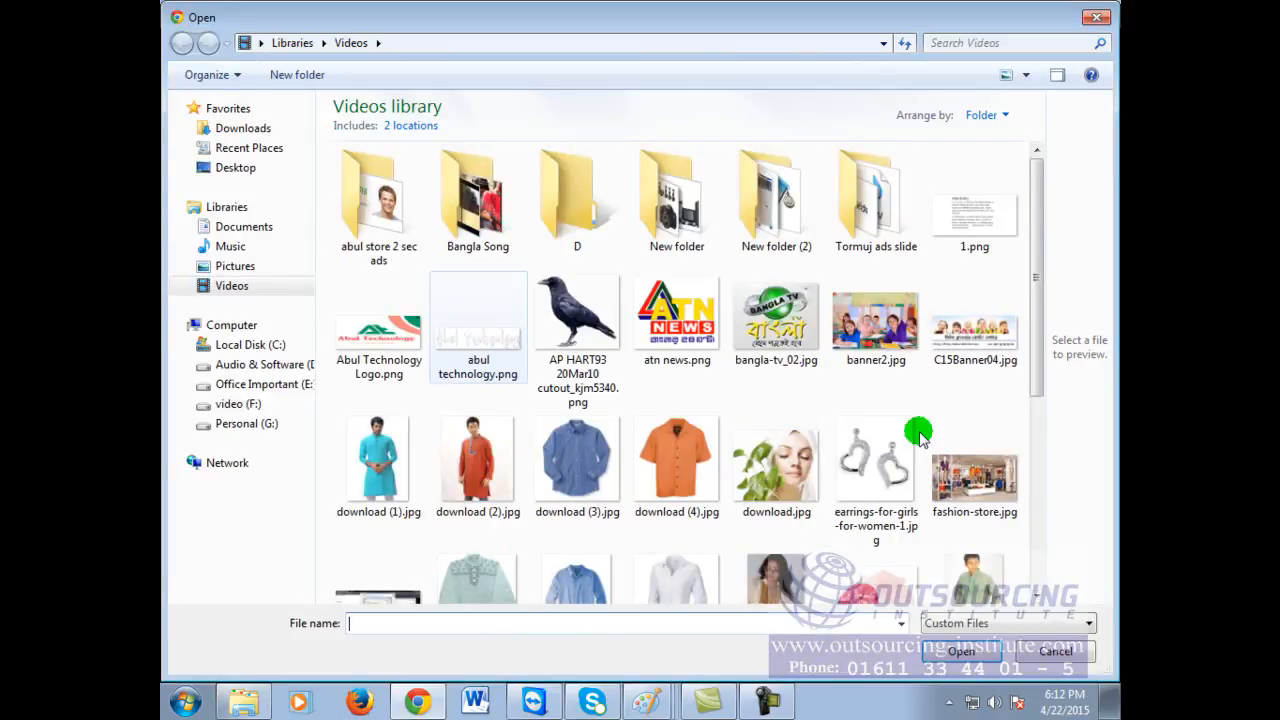
mouse_move(1043, 251)
mouse_down()
mouse_move(1049, 497)
mouse_move(1057, 337)
mouse_move(1034, 263)
mouse_up()
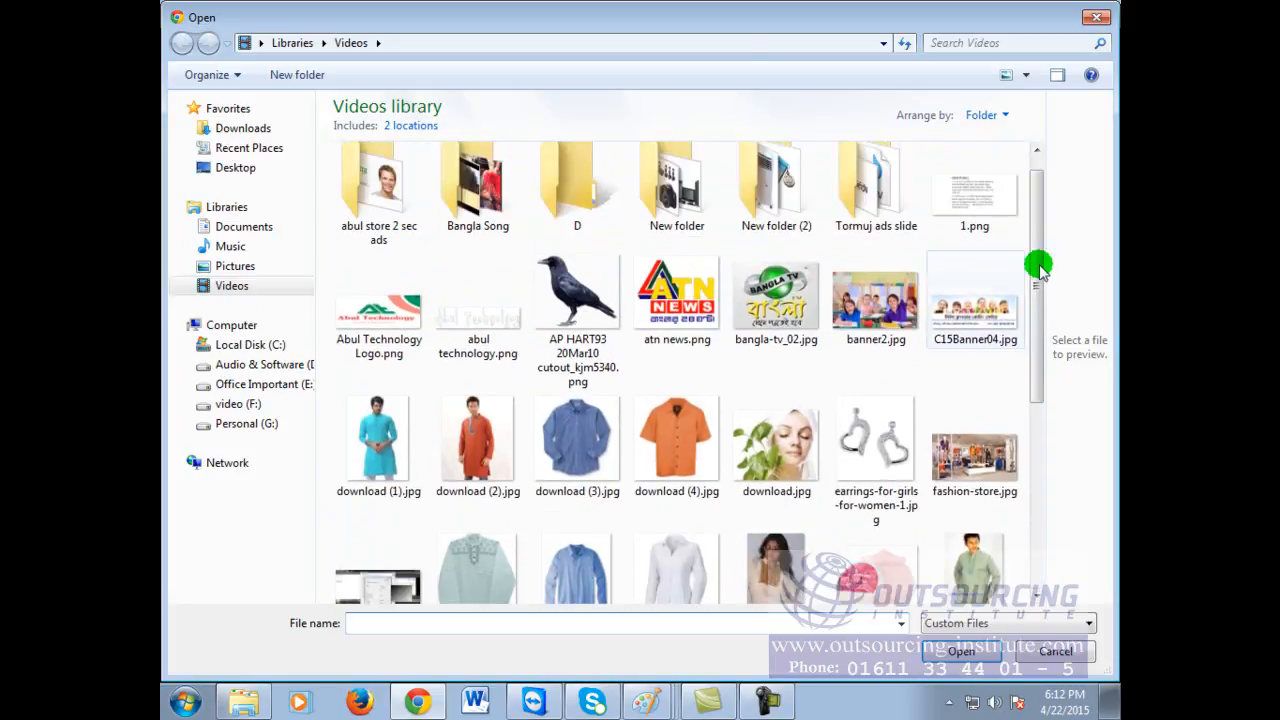
click(577, 300)
click(960, 651)
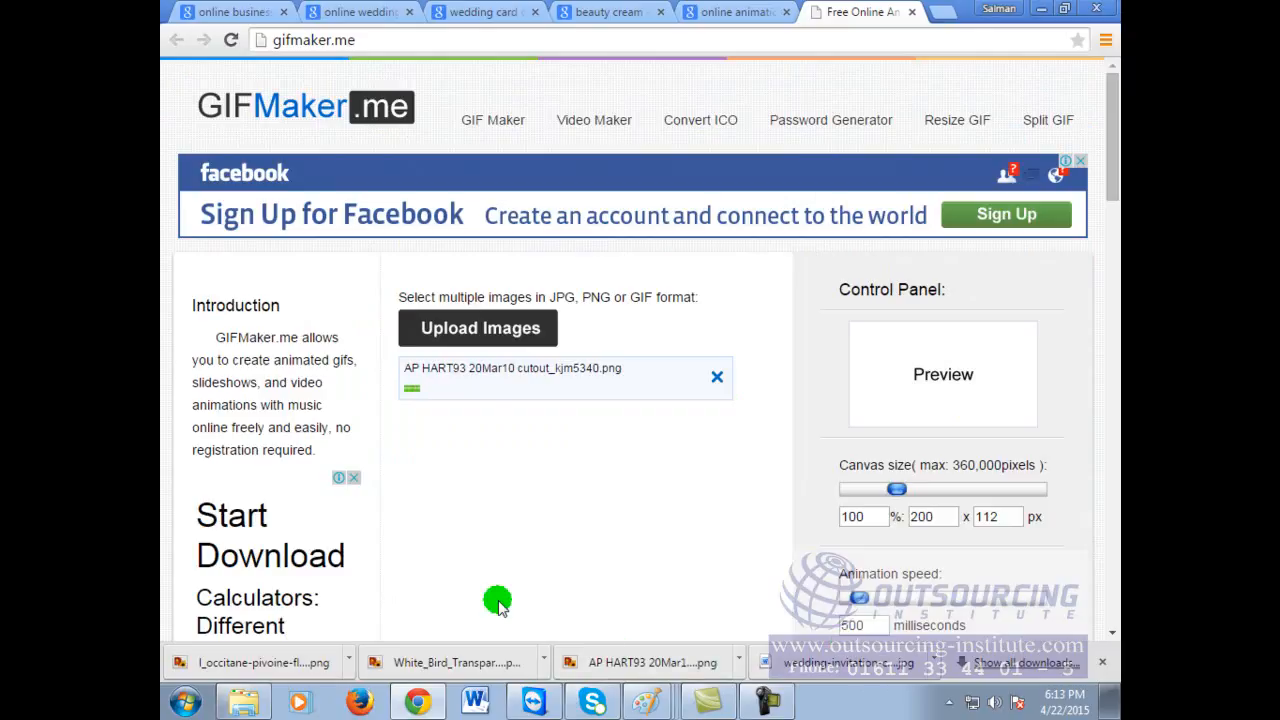
click(460, 328)
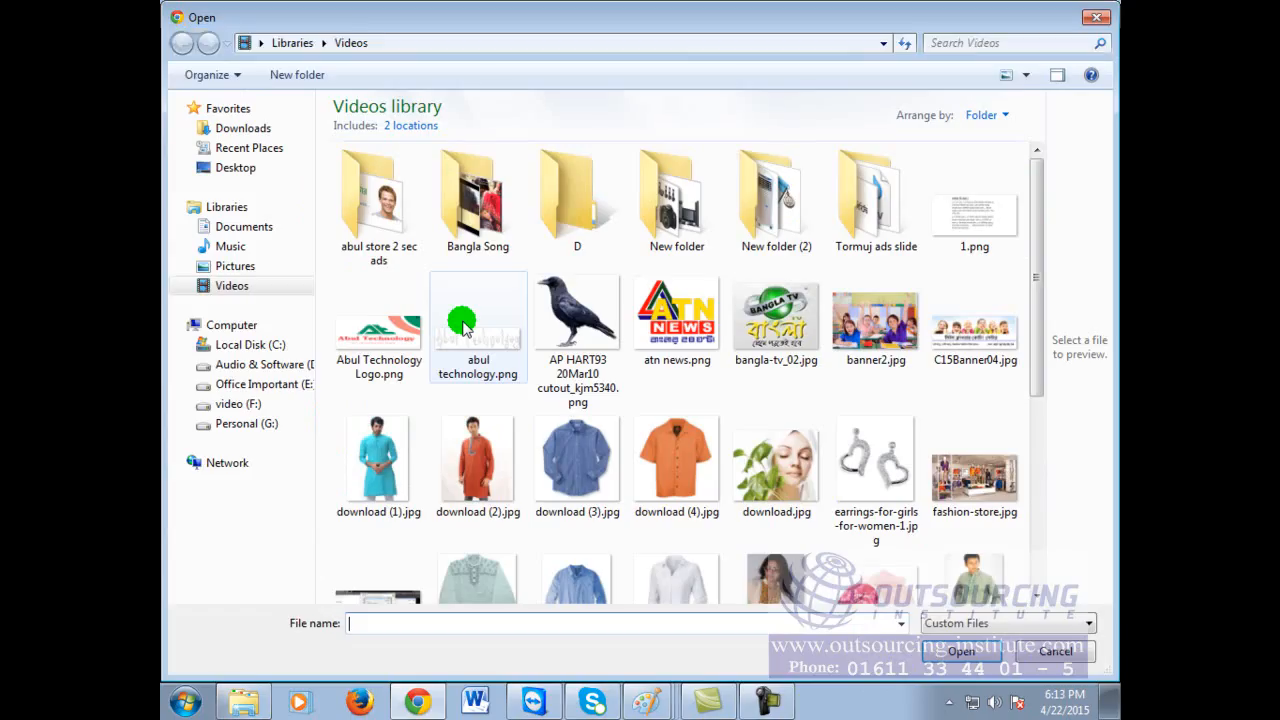
drag(1035, 310, 1023, 394)
click(862, 432)
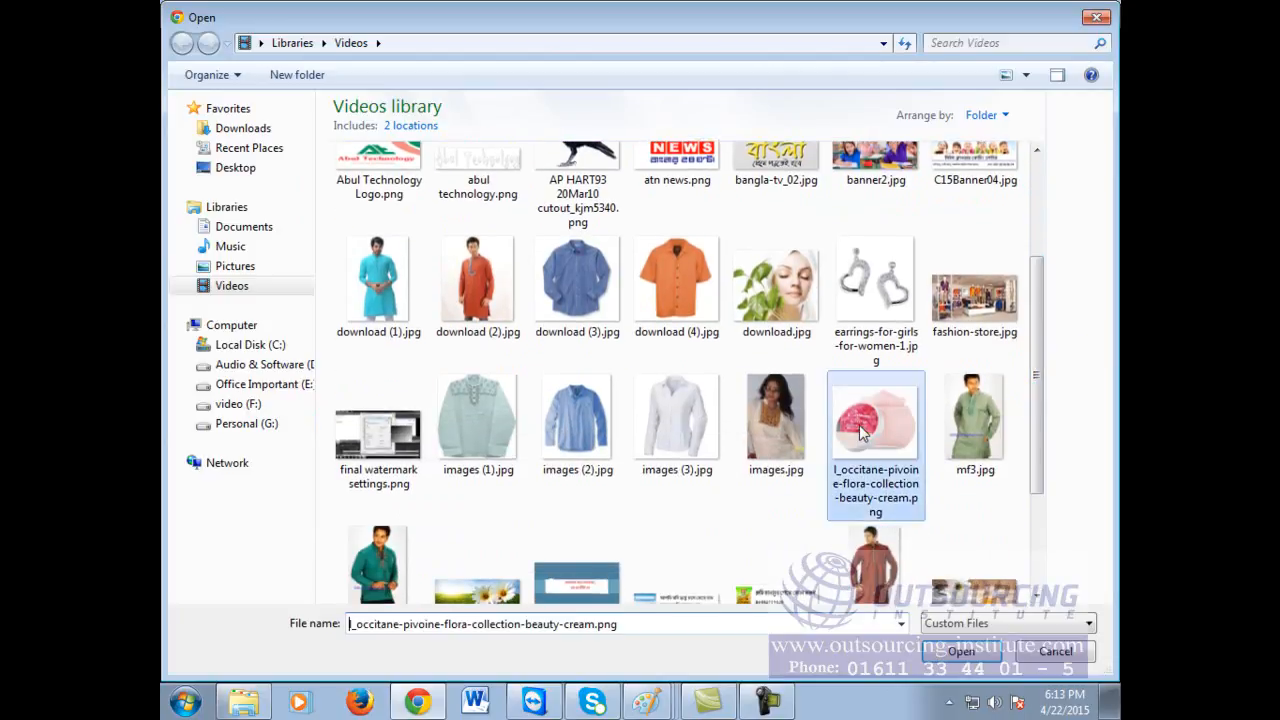
click(950, 651)
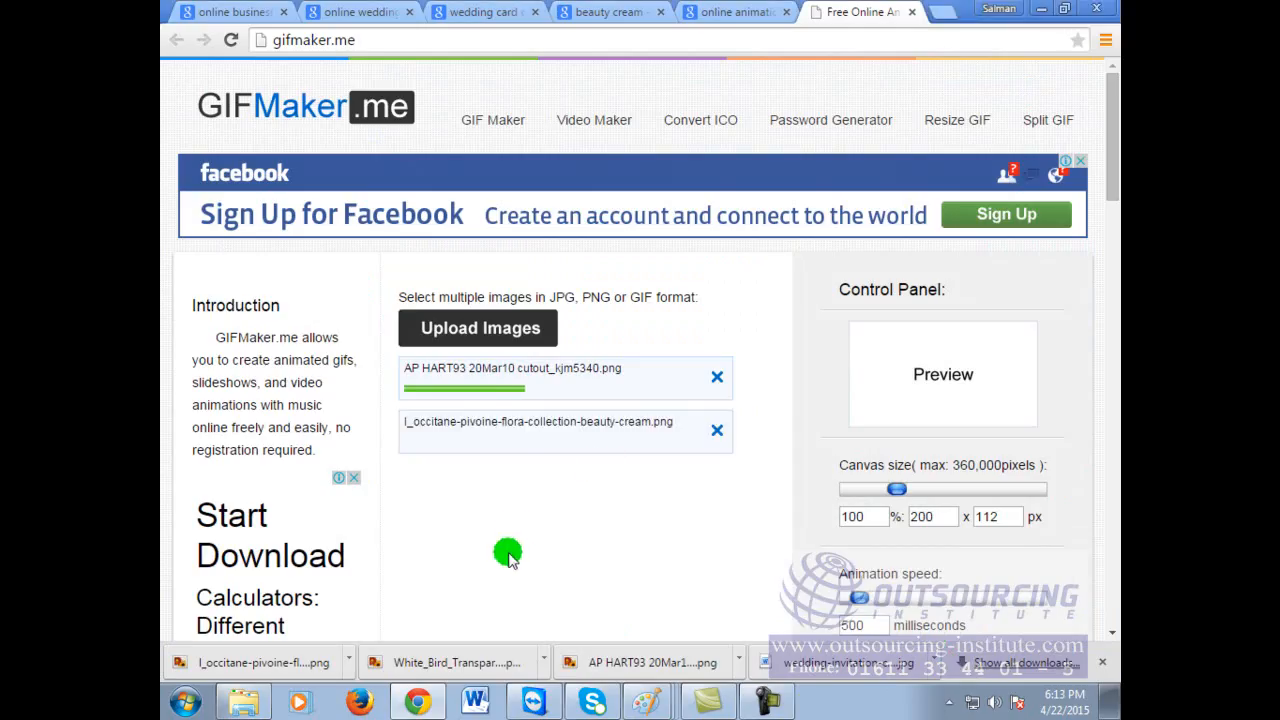
Step: Upload the White_Bird image and the Abul Technology Logo image
click(486, 330)
drag(1037, 206, 1040, 396)
click(748, 507)
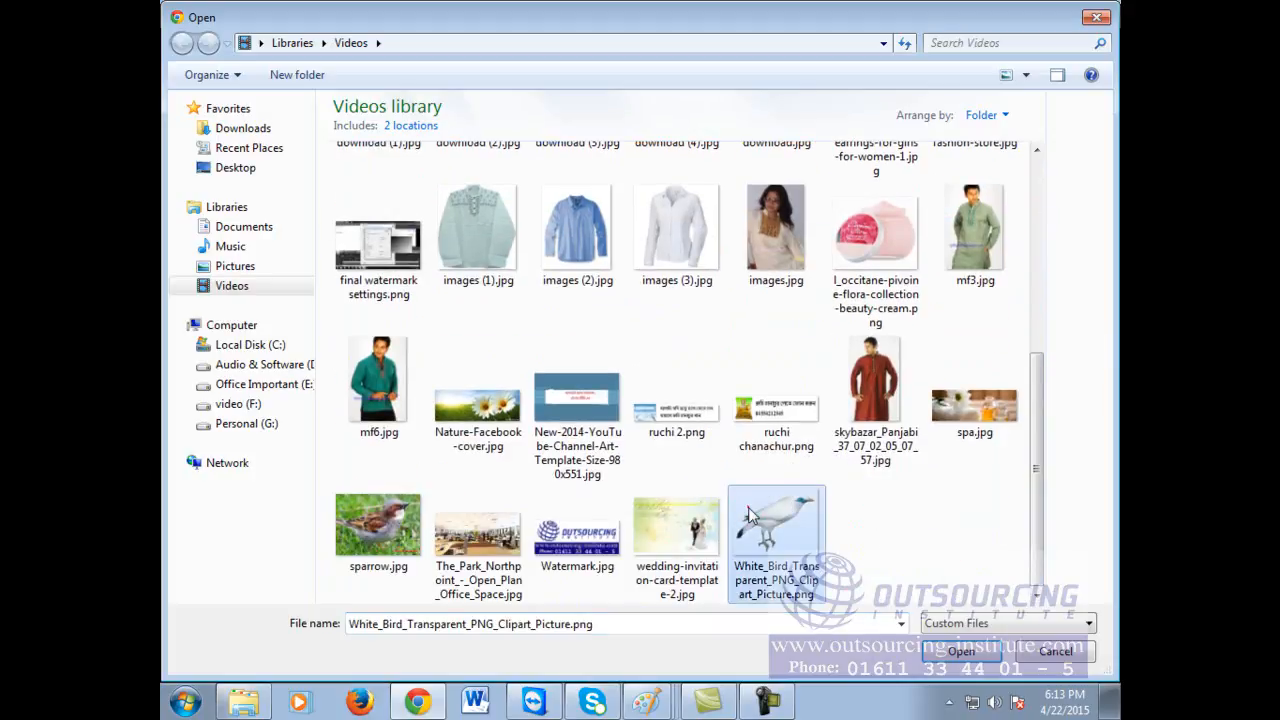
click(944, 652)
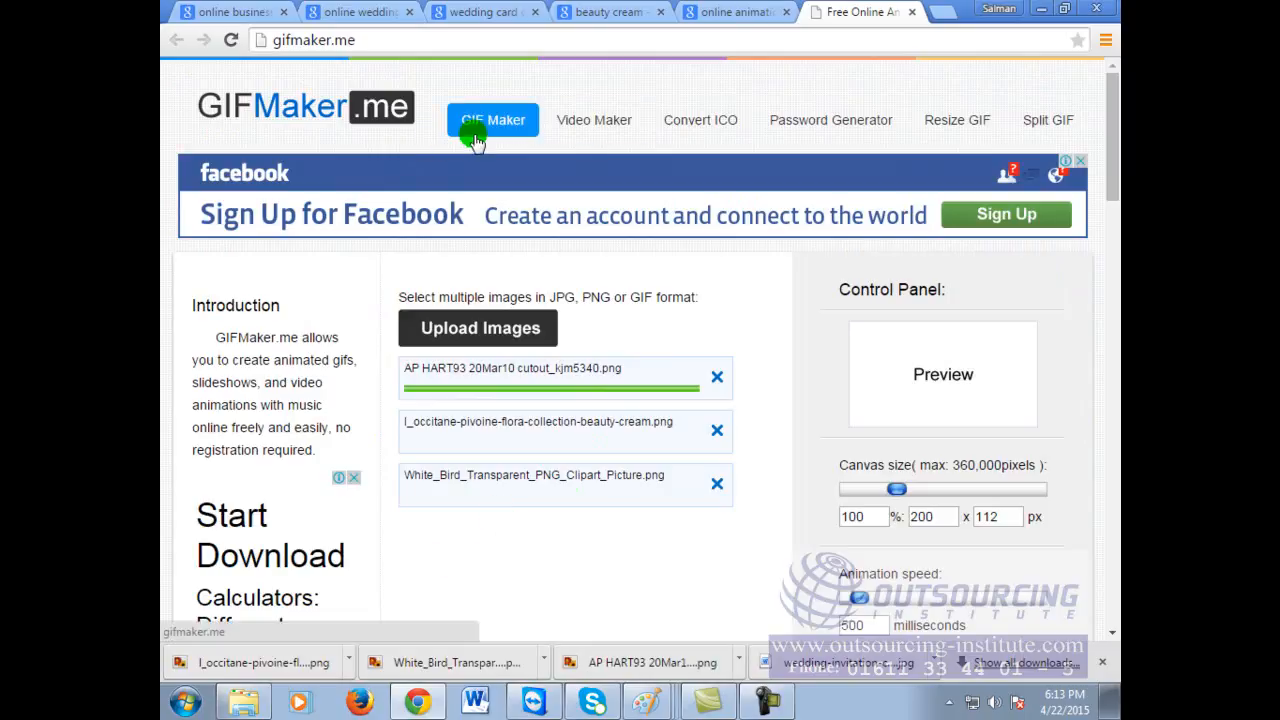
click(460, 326)
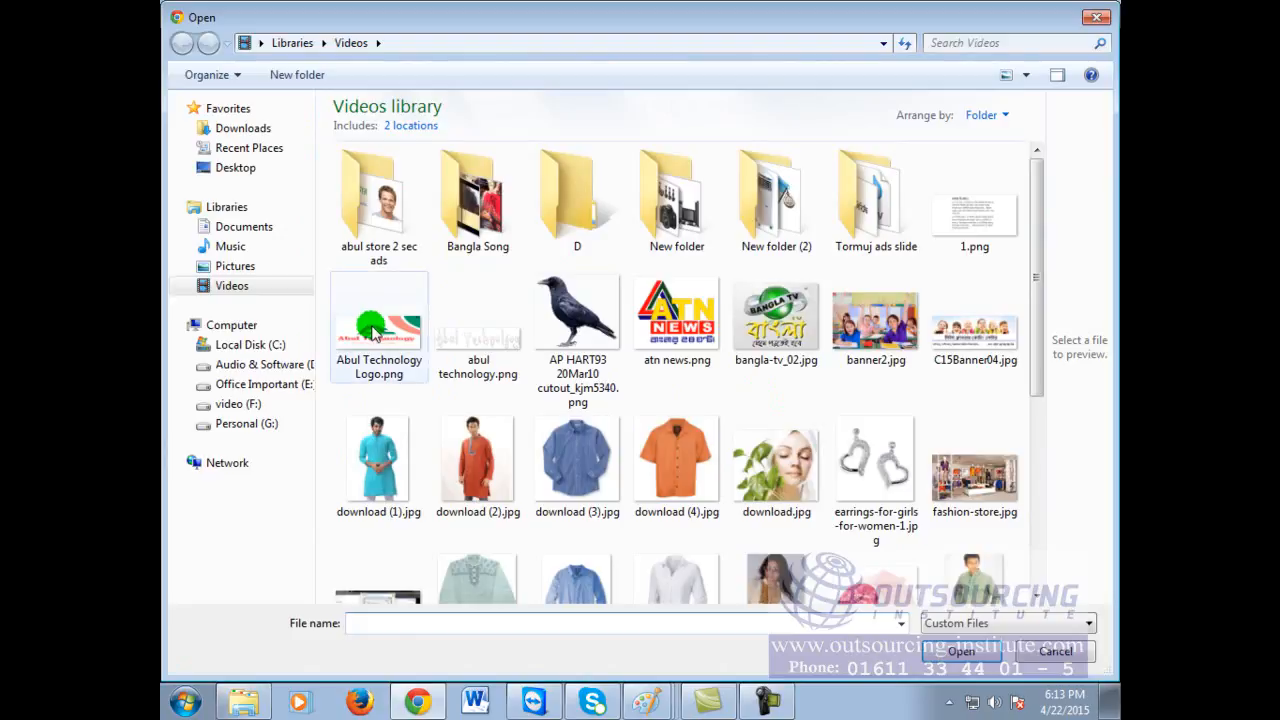
click(373, 335)
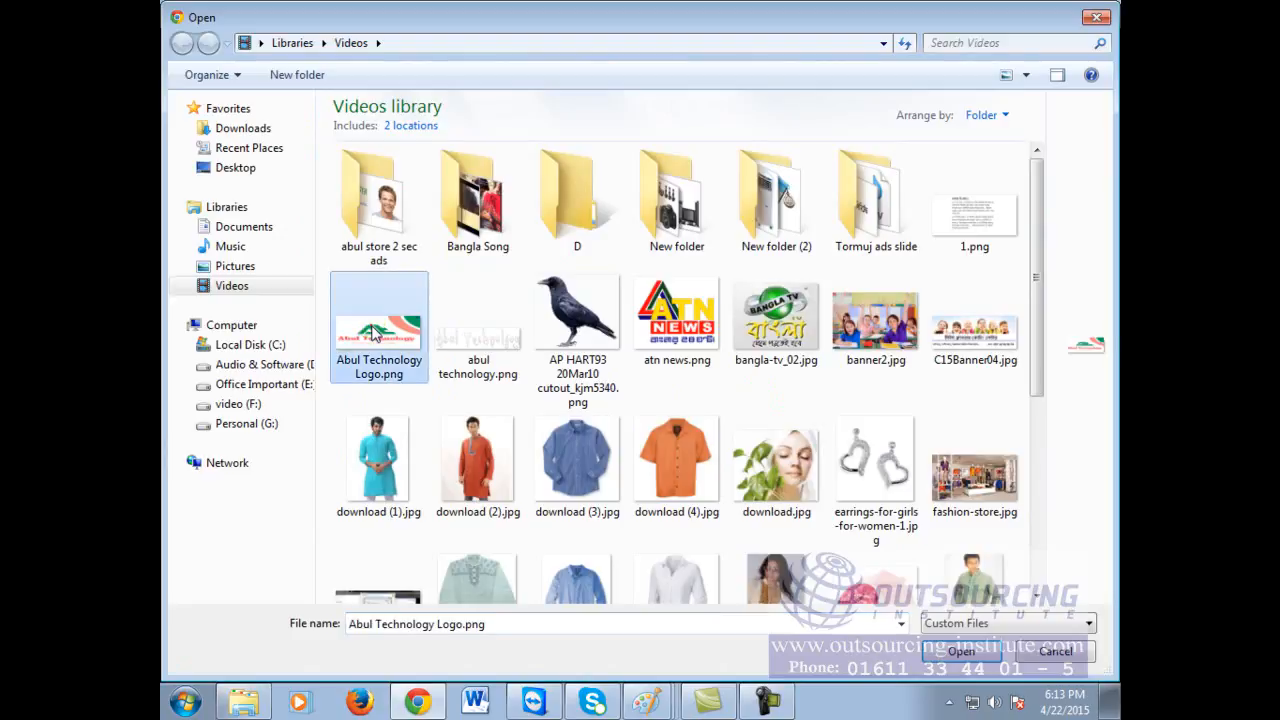
click(957, 652)
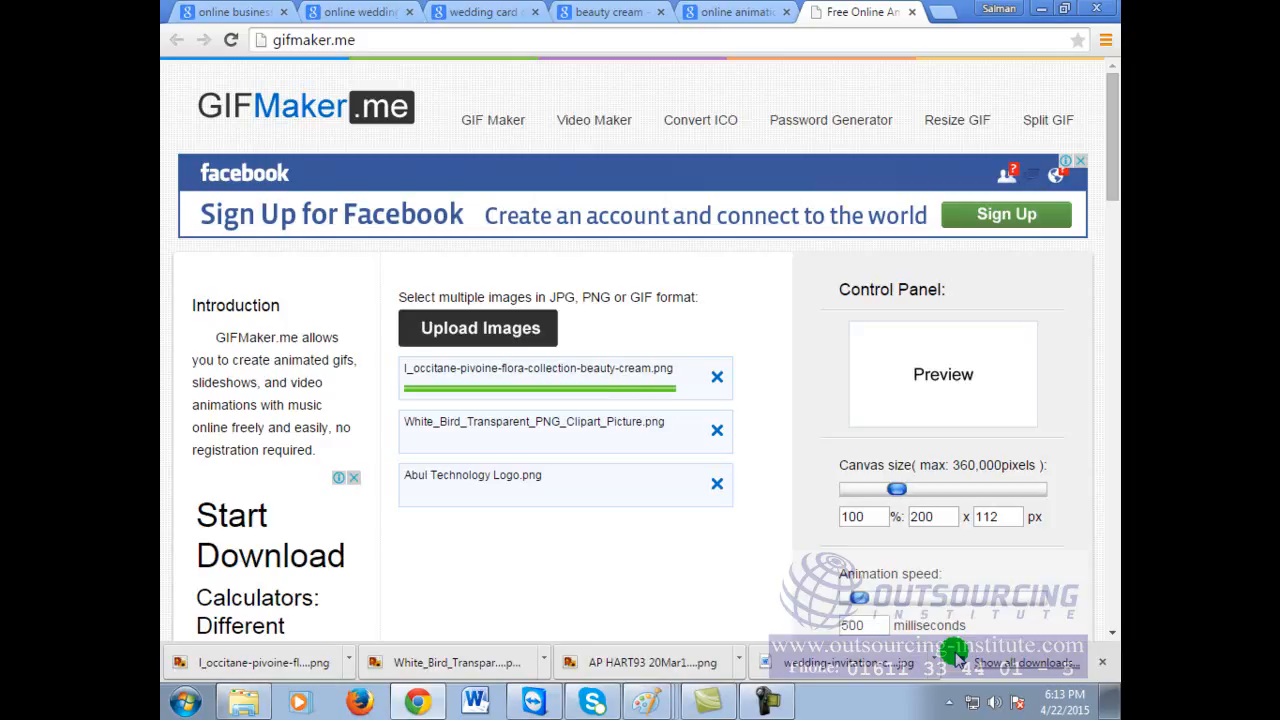
Step: Enlarge the canvas size to 230% and shorten the animation speed
click(897, 490)
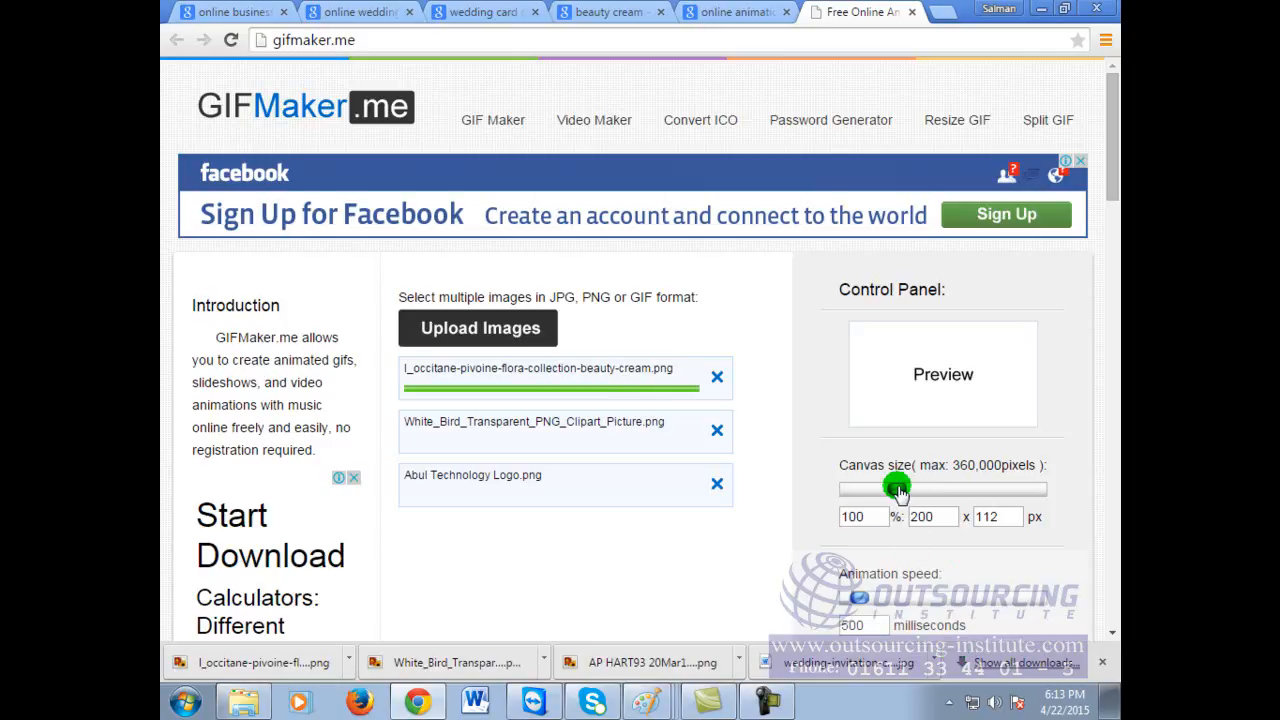
drag(937, 494, 1020, 492)
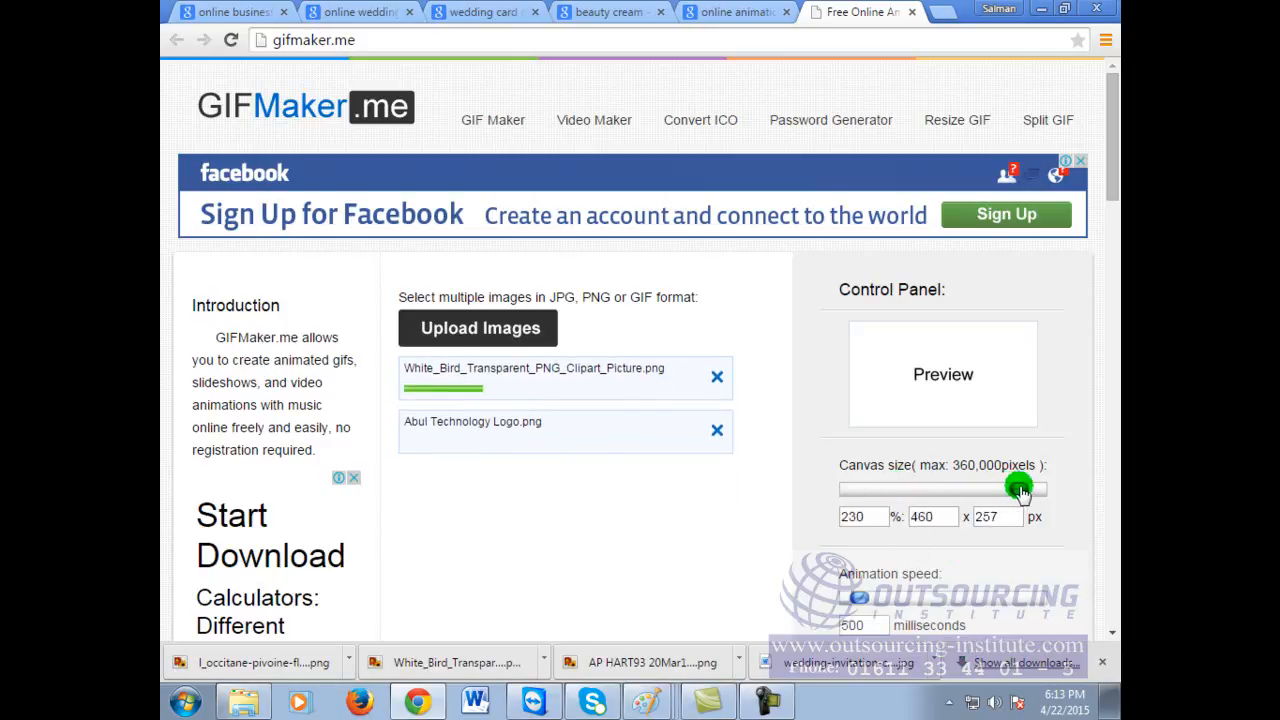
click(880, 615)
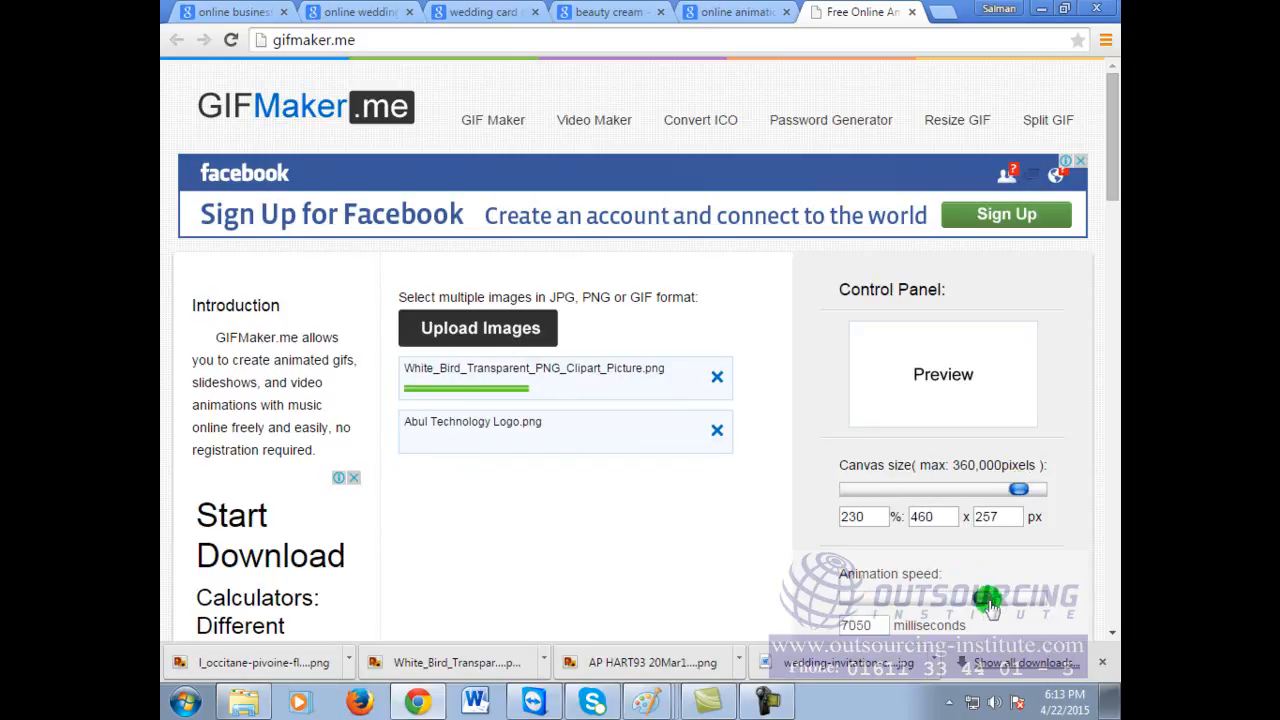
drag(993, 606, 918, 607)
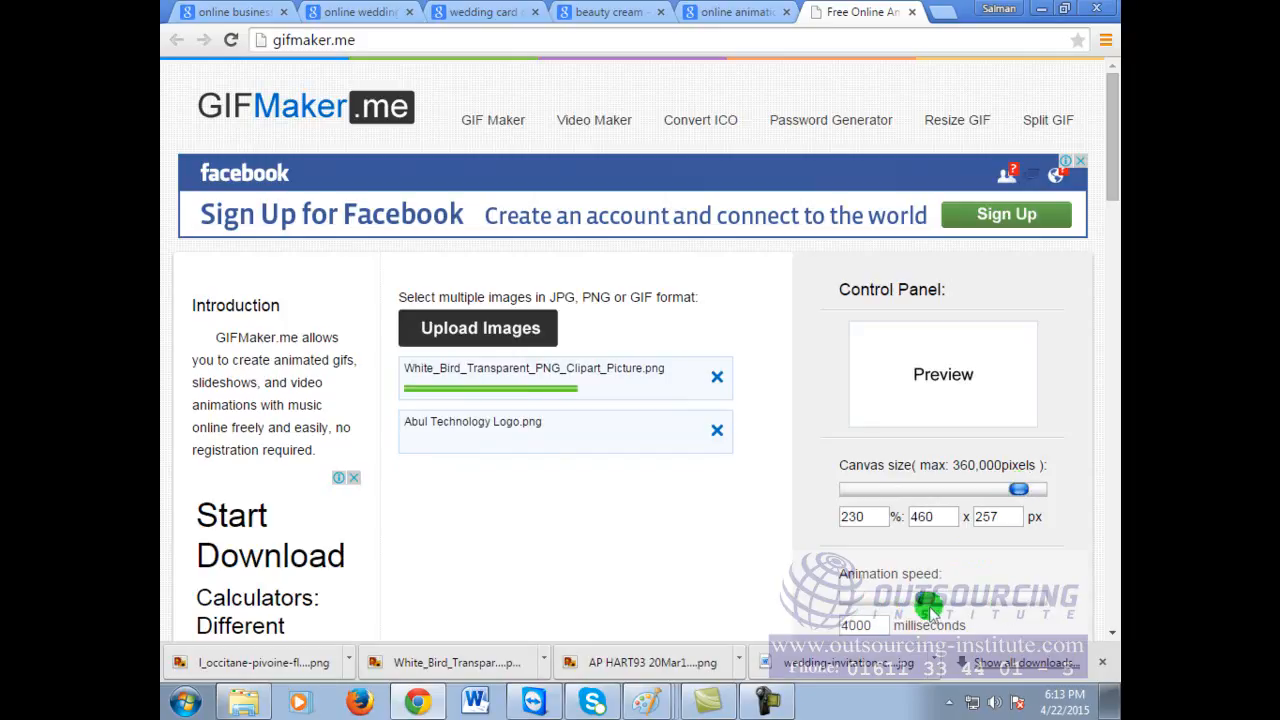
scroll(1065, 553, down, 1)
scroll(950, 575, down, 1)
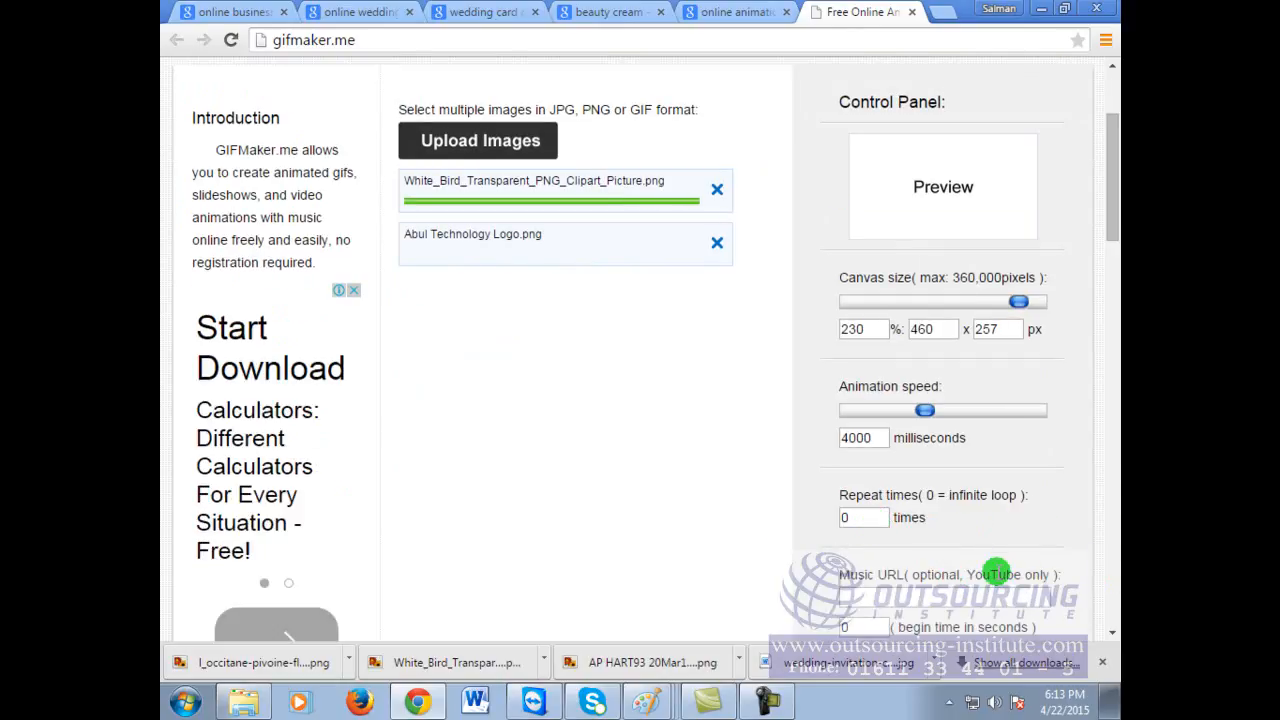
Step: Set the animation speed to about 6450 ms and enlarge the canvas further
click(878, 593)
scroll(960, 620, down, 1)
scroll(959, 613, up, 3)
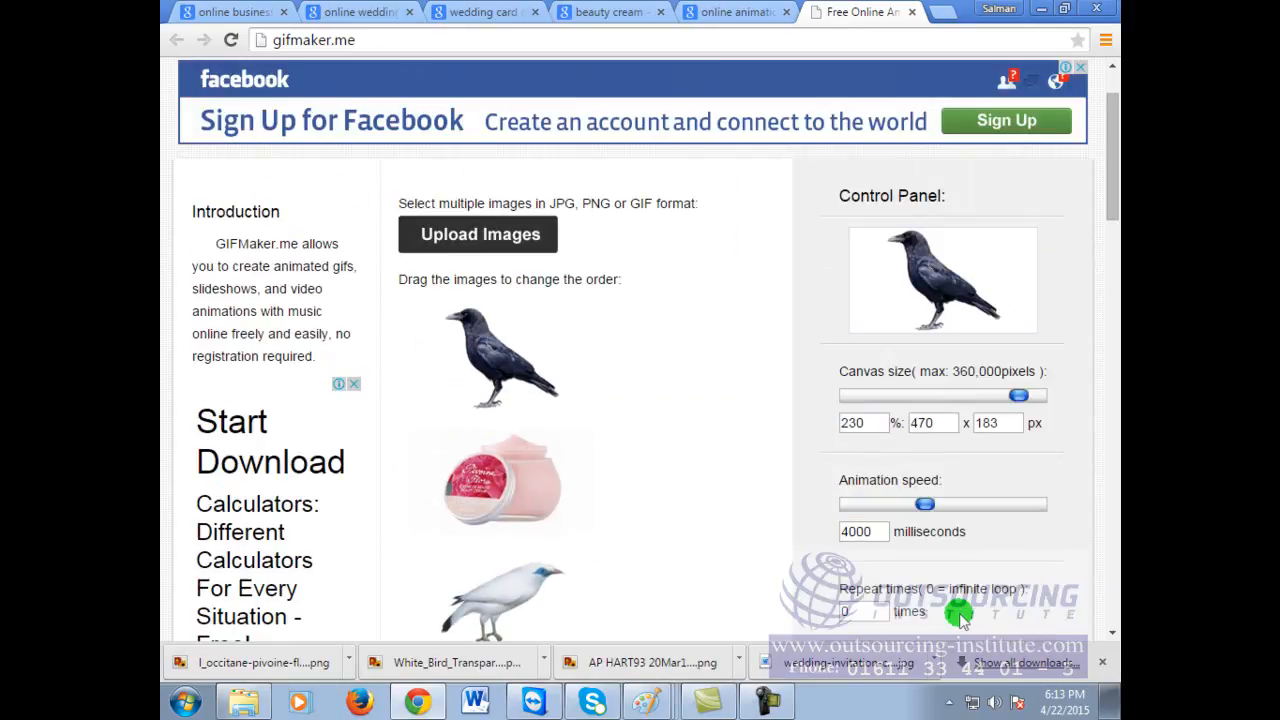
scroll(517, 585, down, 1)
scroll(517, 585, down, 1)
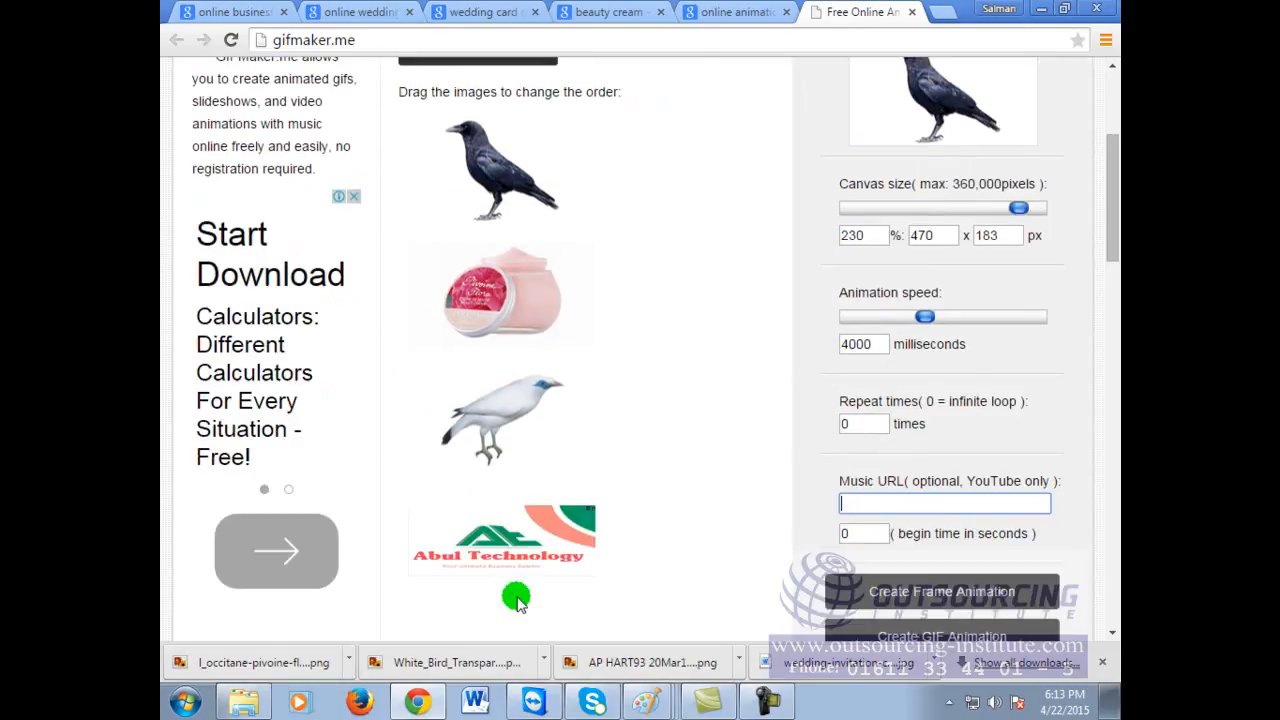
scroll(516, 598, up, 1)
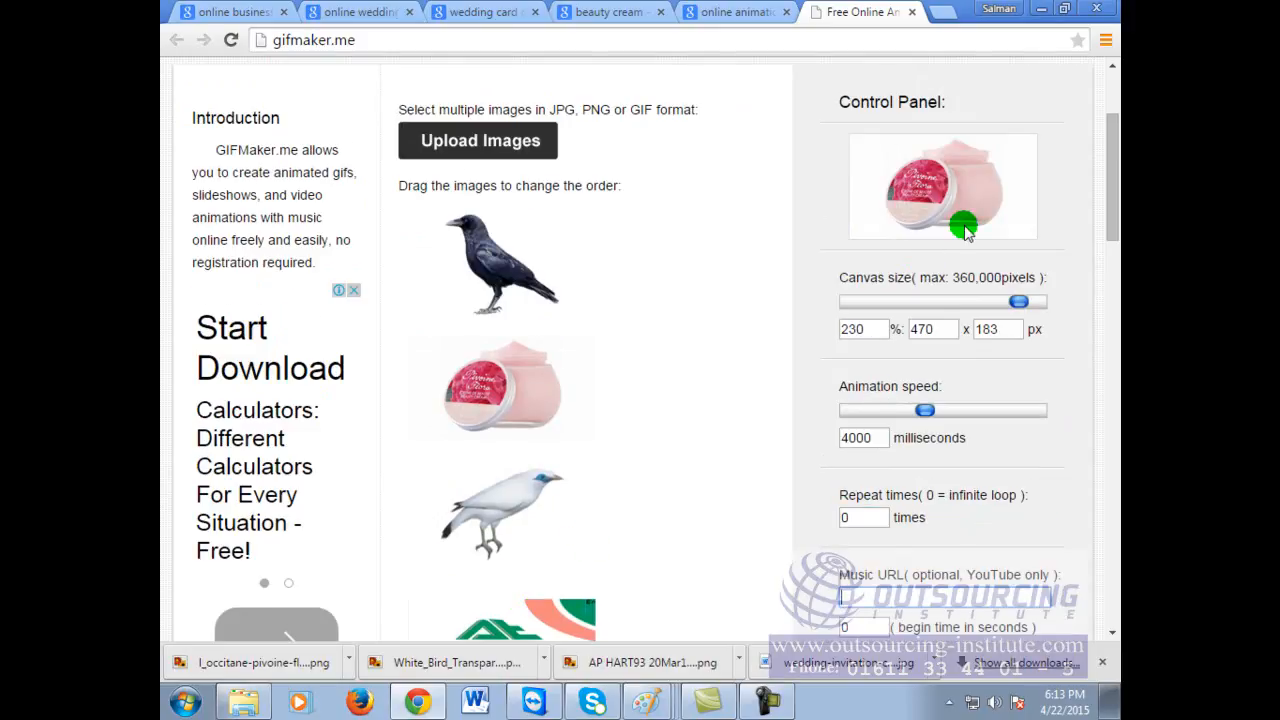
drag(920, 409, 1011, 412)
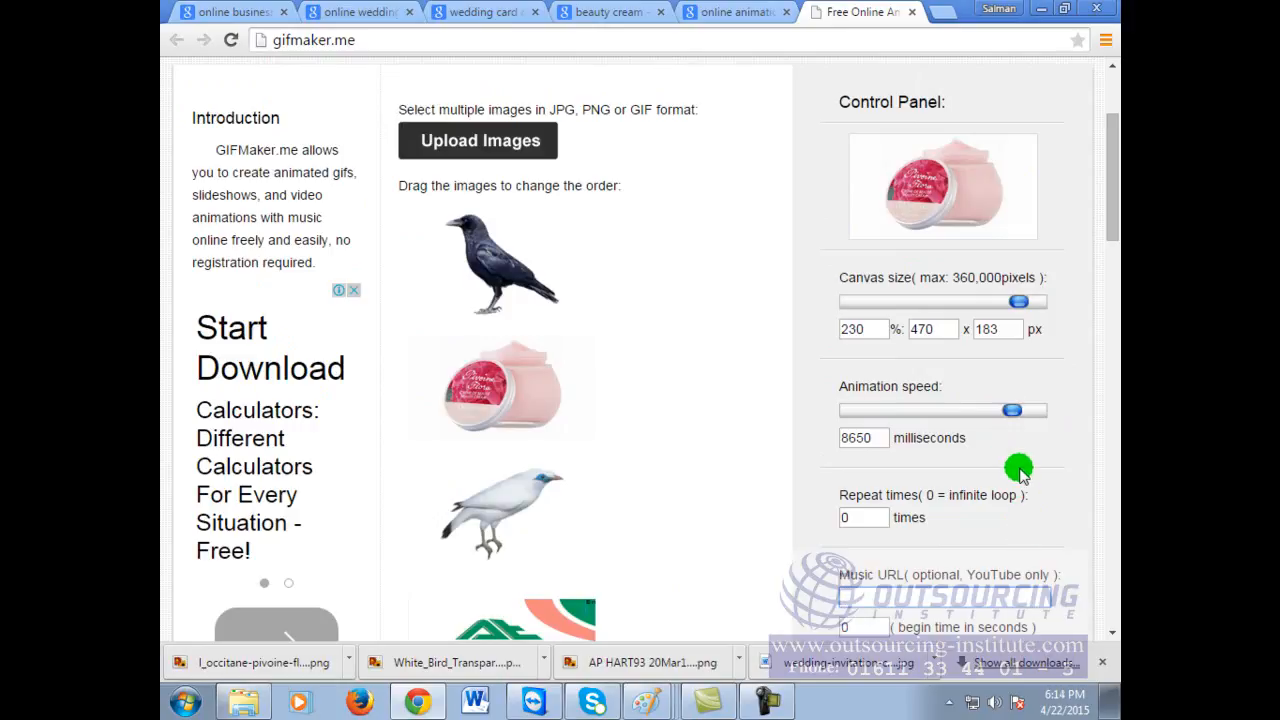
drag(1009, 410, 972, 414)
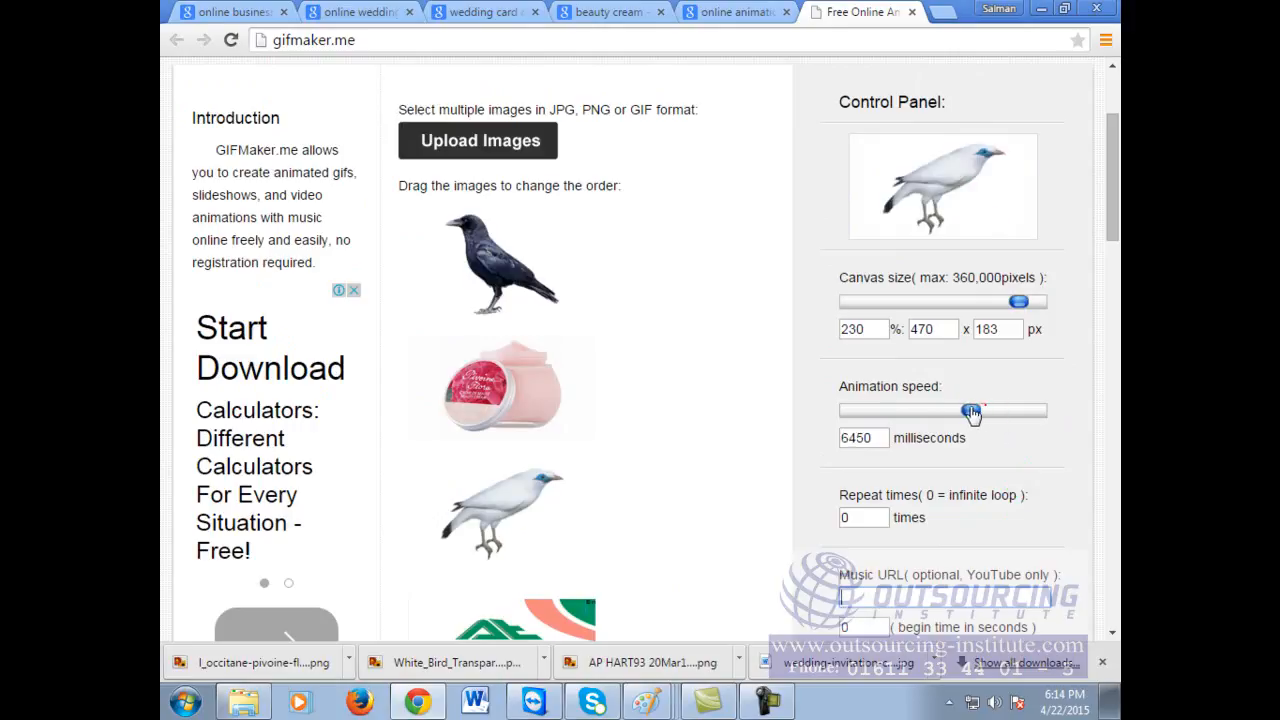
drag(1014, 306, 1037, 302)
scroll(975, 570, down, 3)
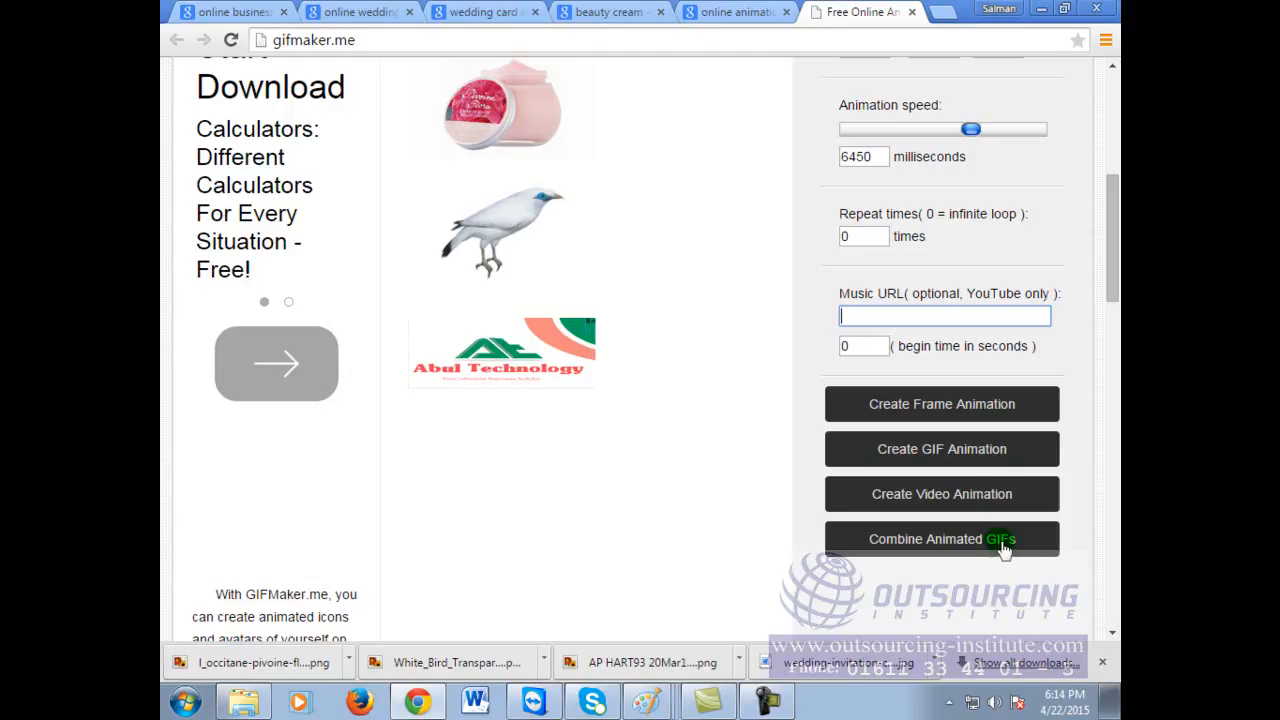
Step: Generate the GIF from the four images and view it in a new tab
click(958, 458)
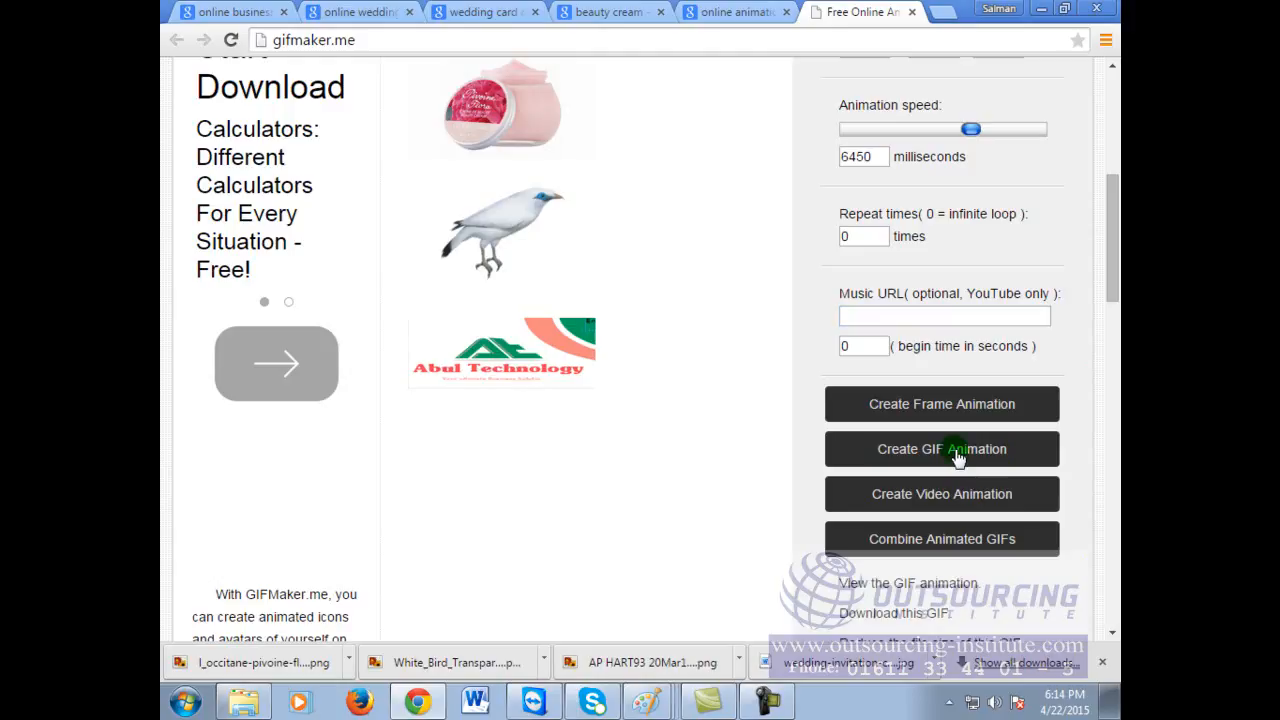
double_click(920, 44)
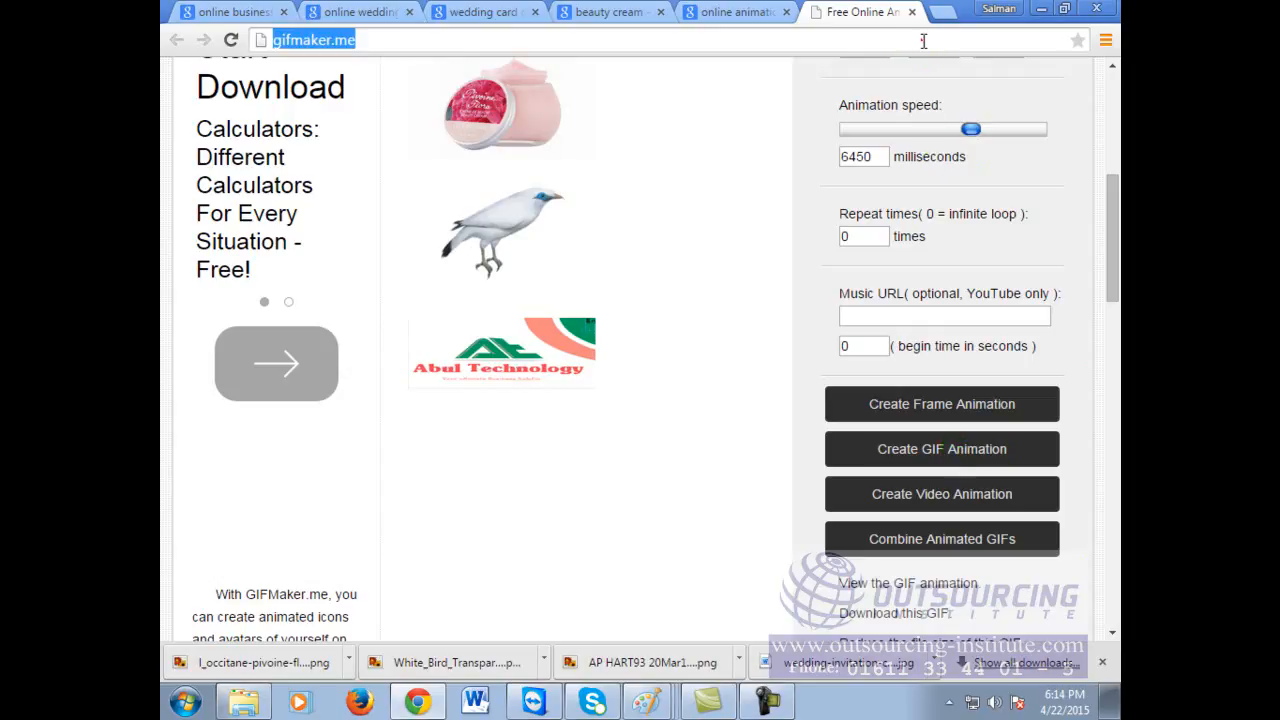
click(928, 454)
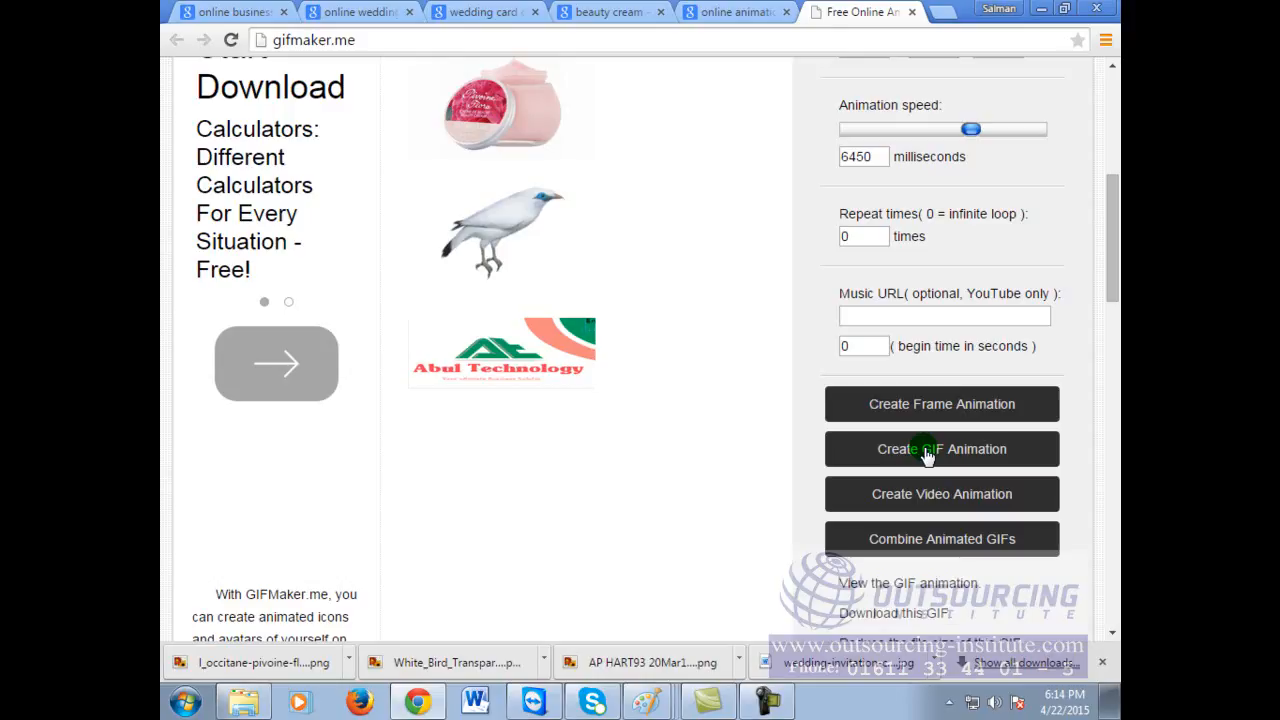
scroll(960, 566, down, 2)
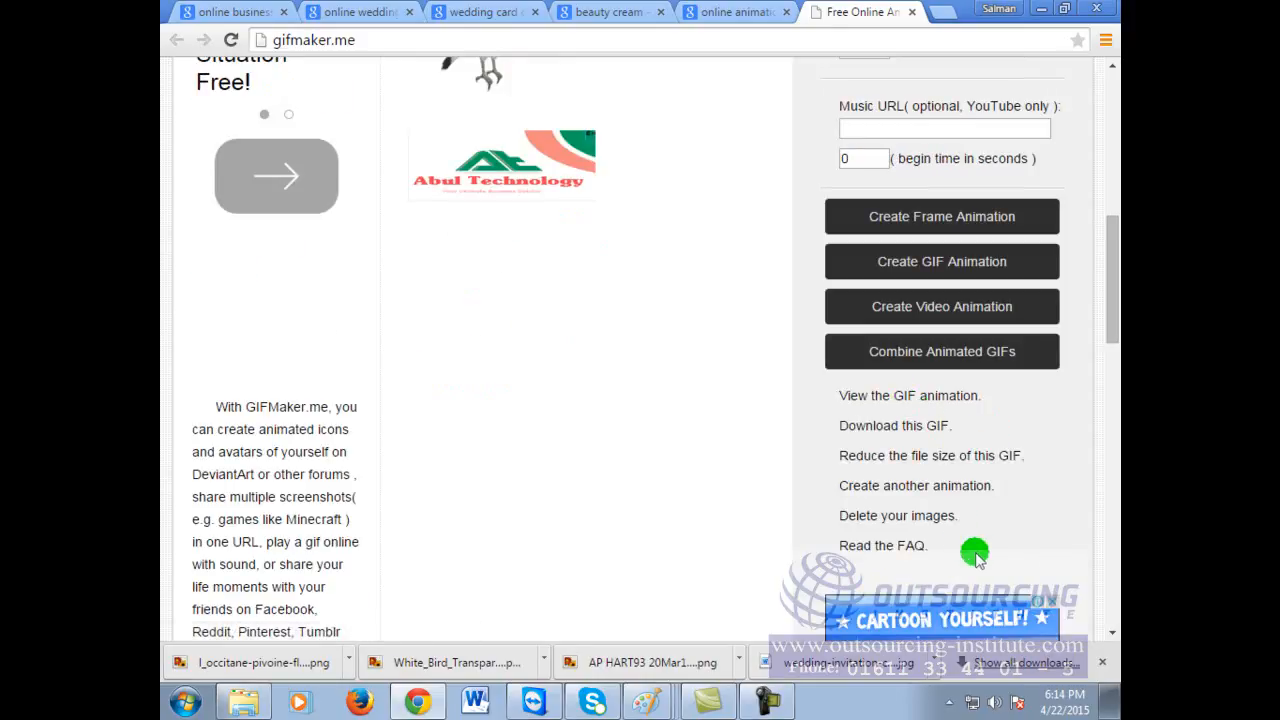
click(943, 396)
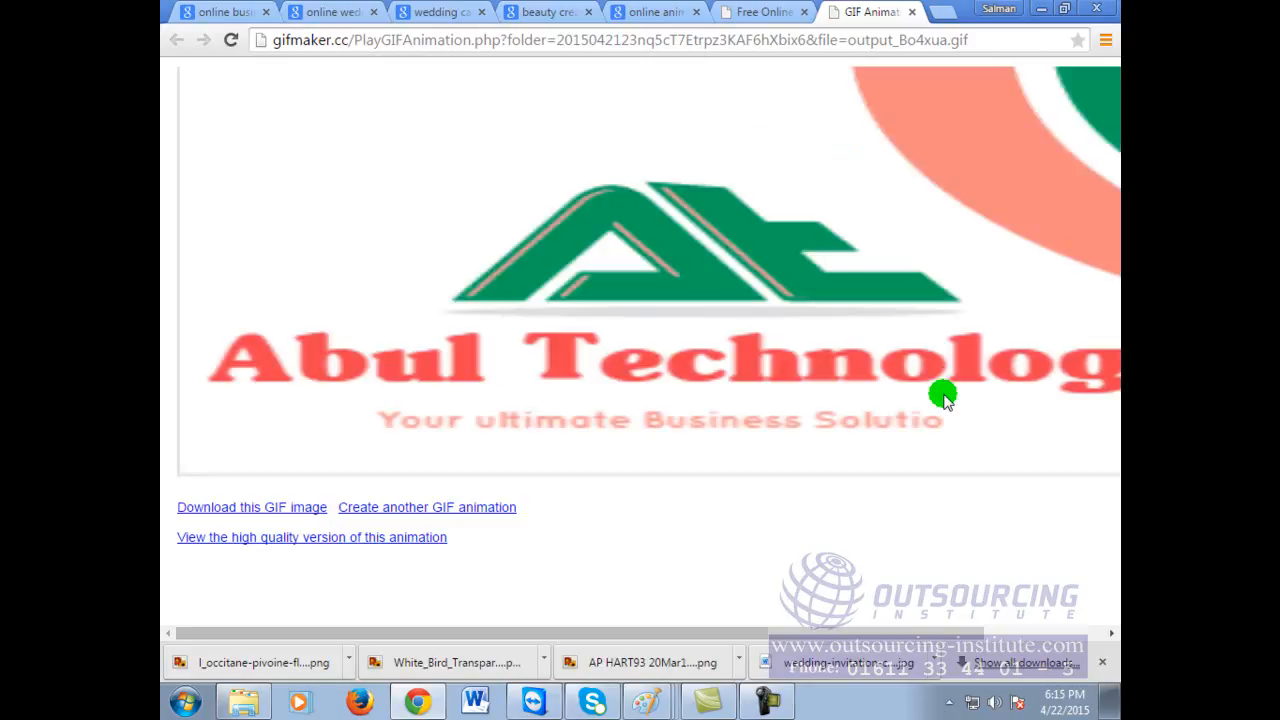
Step: Close the GIF tab and set animation speed to 10000 ms and canvas to 84%
click(911, 12)
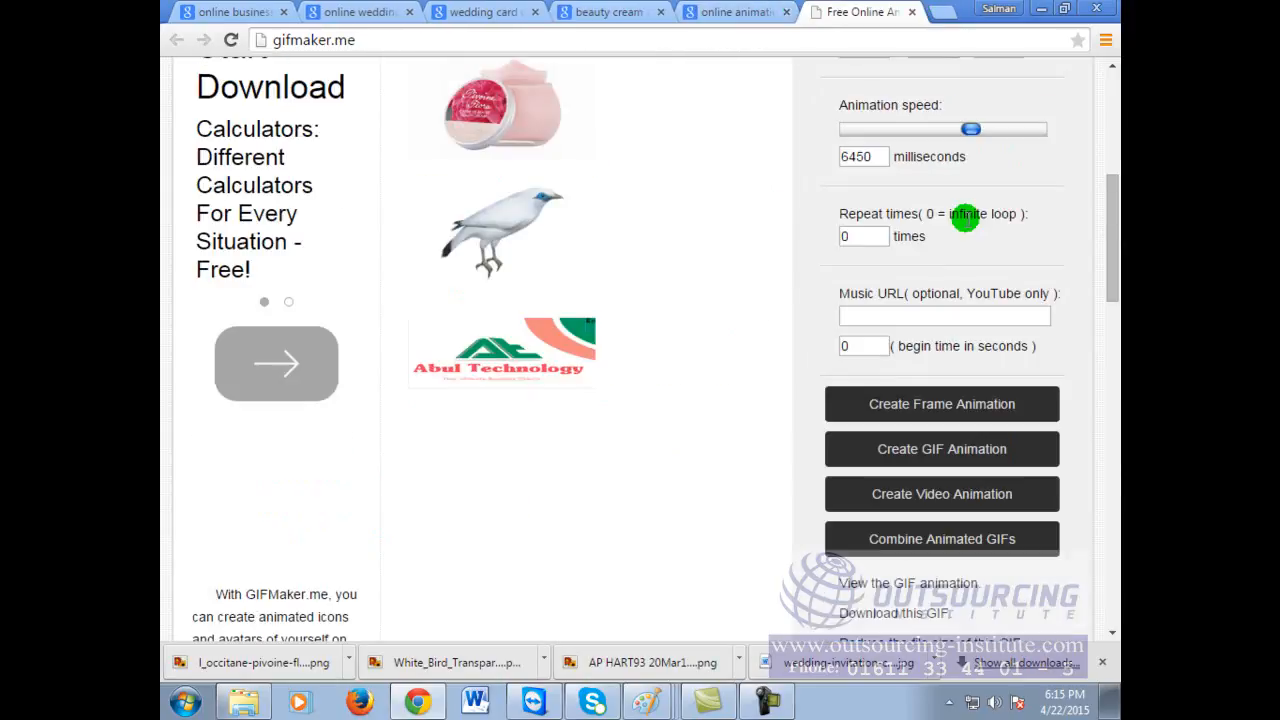
drag(970, 128, 1066, 122)
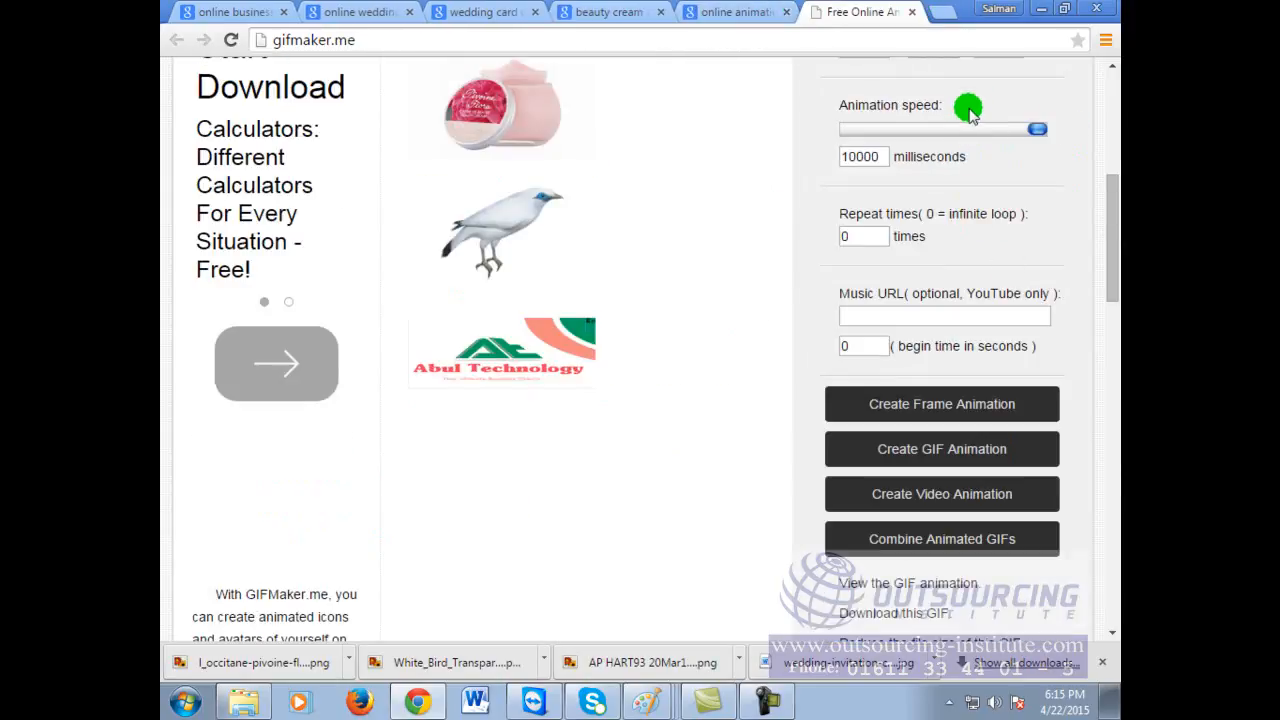
scroll(1000, 130, up, 2)
drag(1030, 207, 880, 208)
click(921, 418)
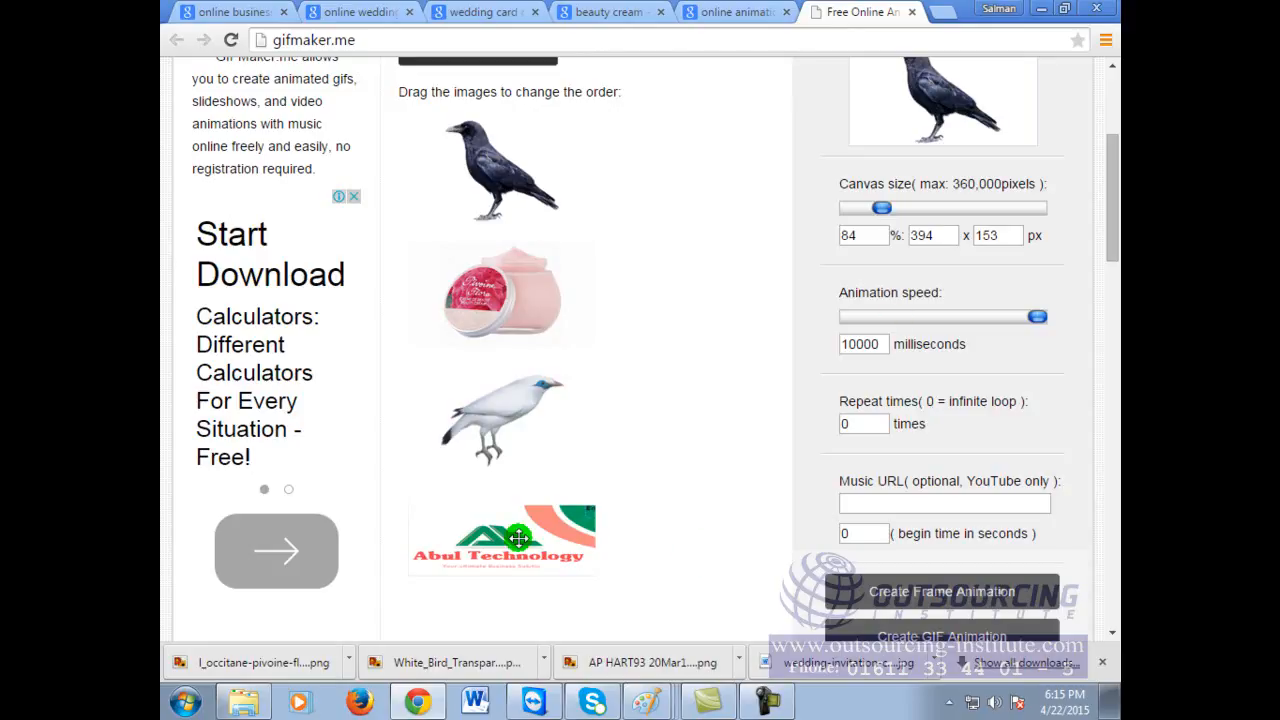
Step: Regenerate the GIF with the updated settings and close the downloads bar
scroll(933, 630, down, 1)
click(945, 545)
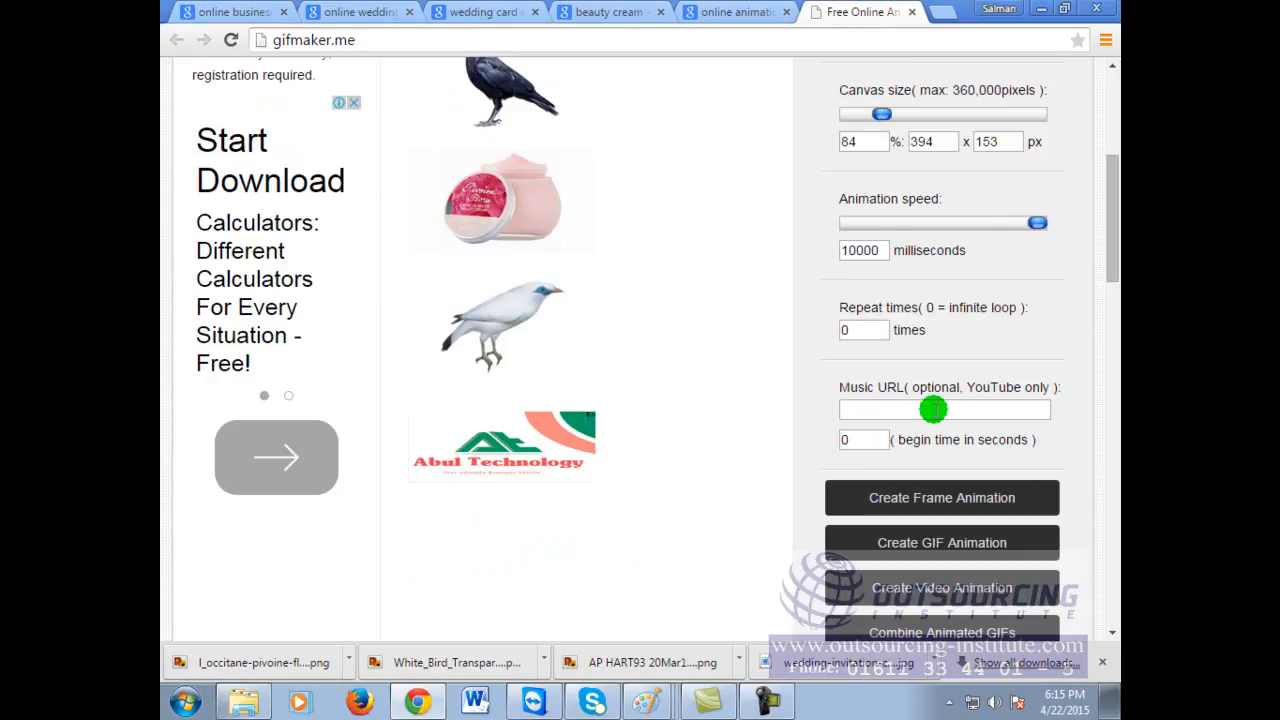
click(902, 40)
click(902, 40)
click(1102, 662)
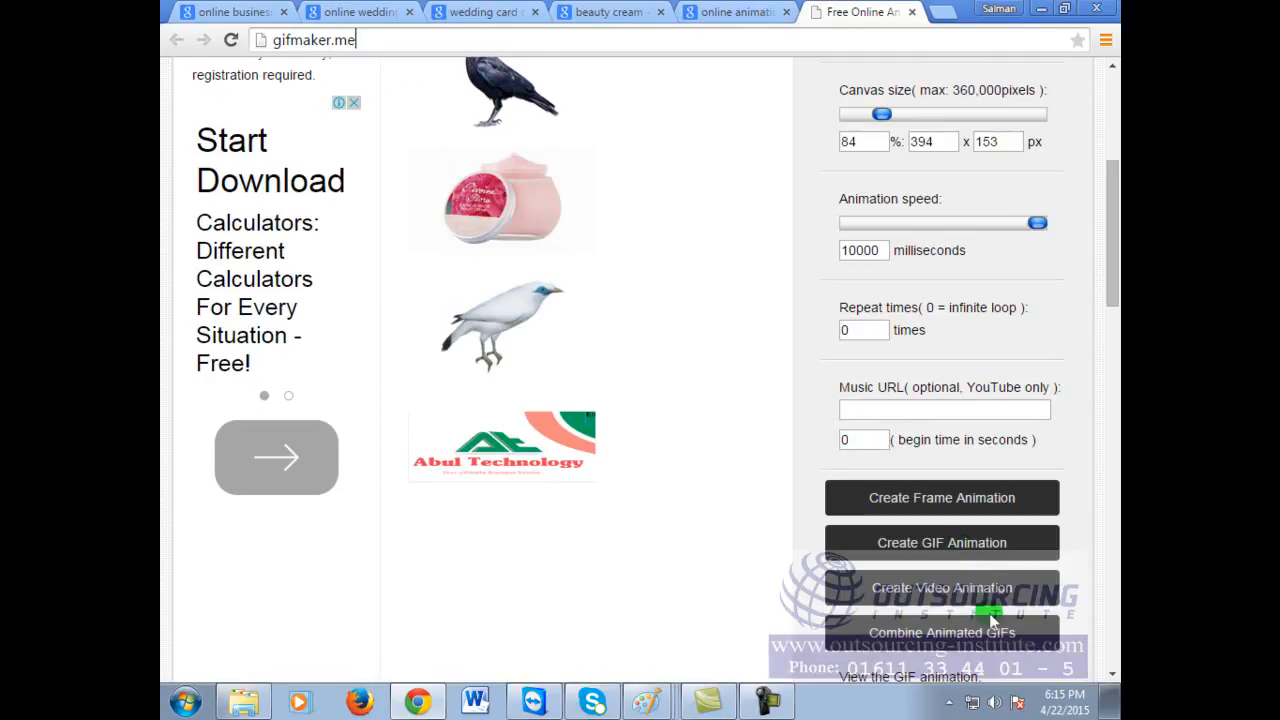
Step: Regenerate the GIF, view it in its own tab, and shrink Chrome to a smaller window
click(976, 556)
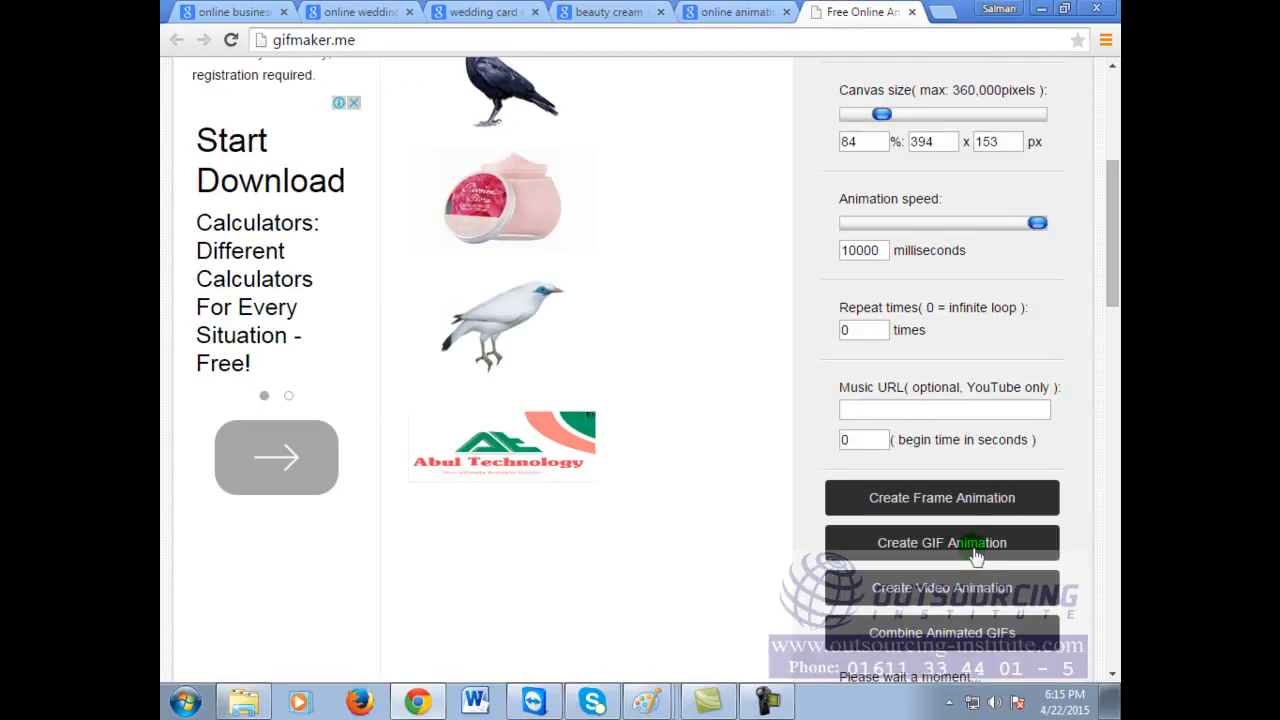
scroll(970, 550, down, 2)
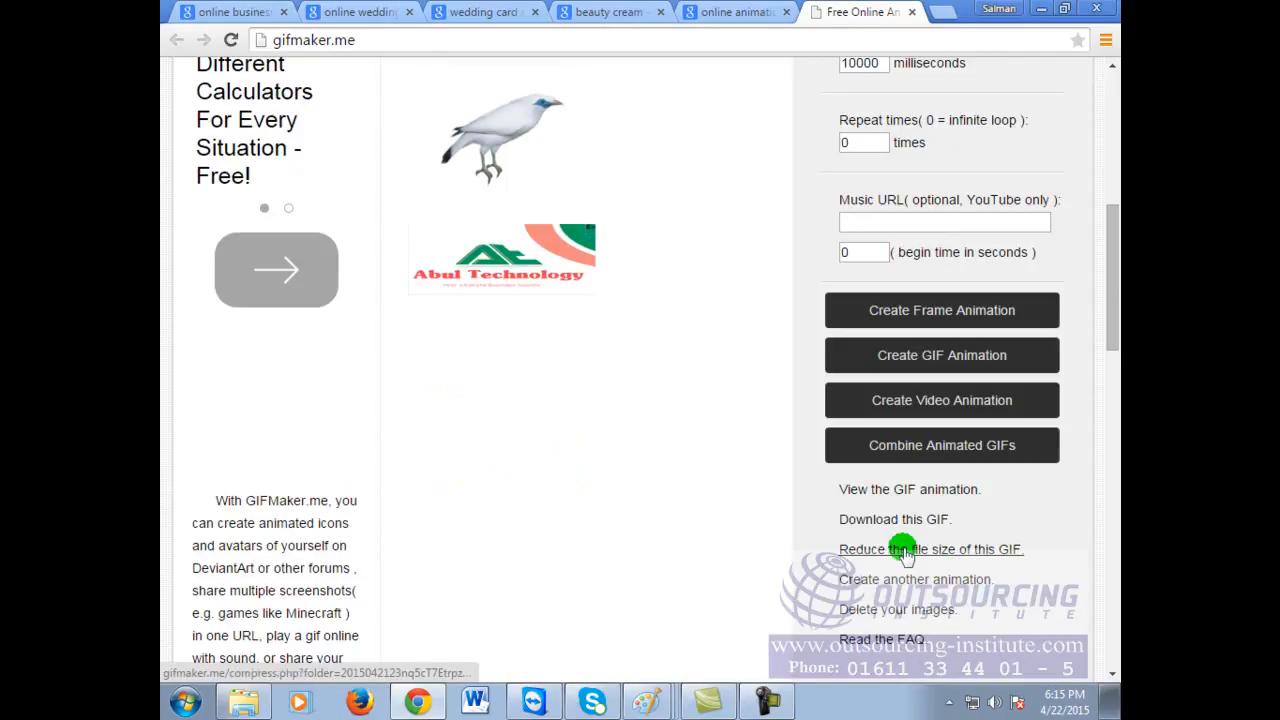
click(905, 490)
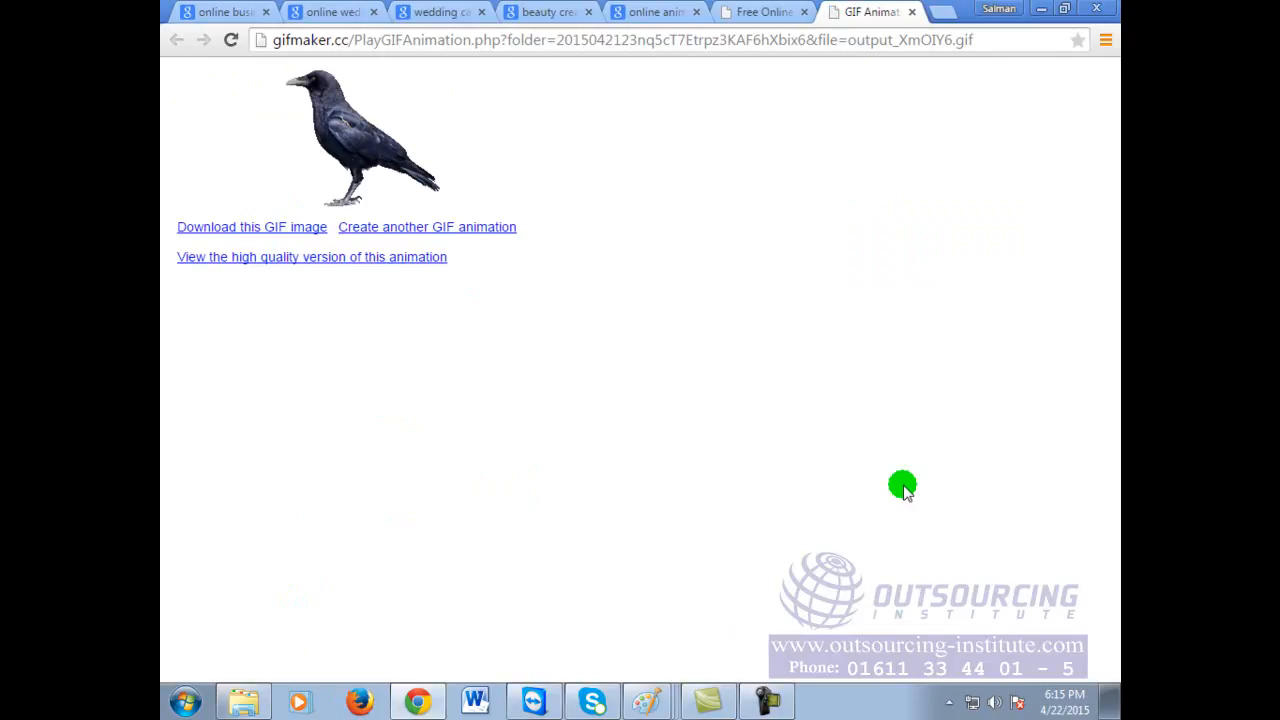
click(1066, 10)
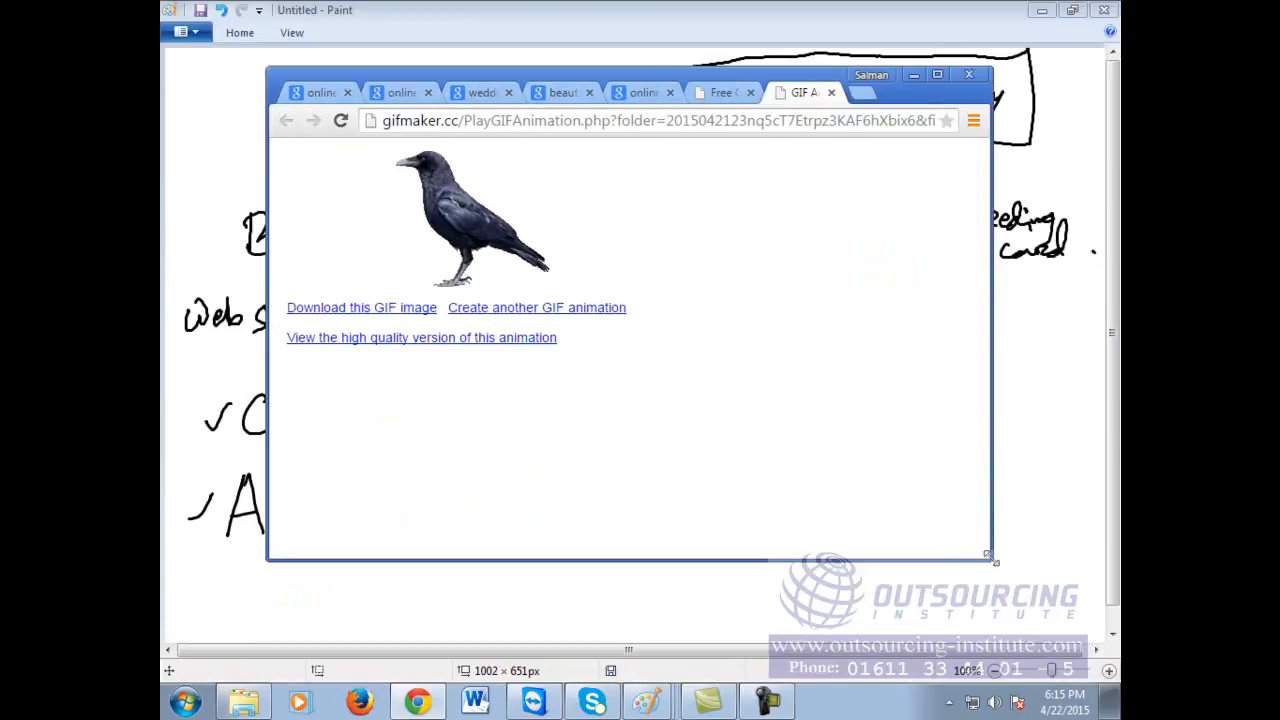
Step: Resize and reposition the Chrome window and minimize both Paint windows
drag(993, 560, 681, 371)
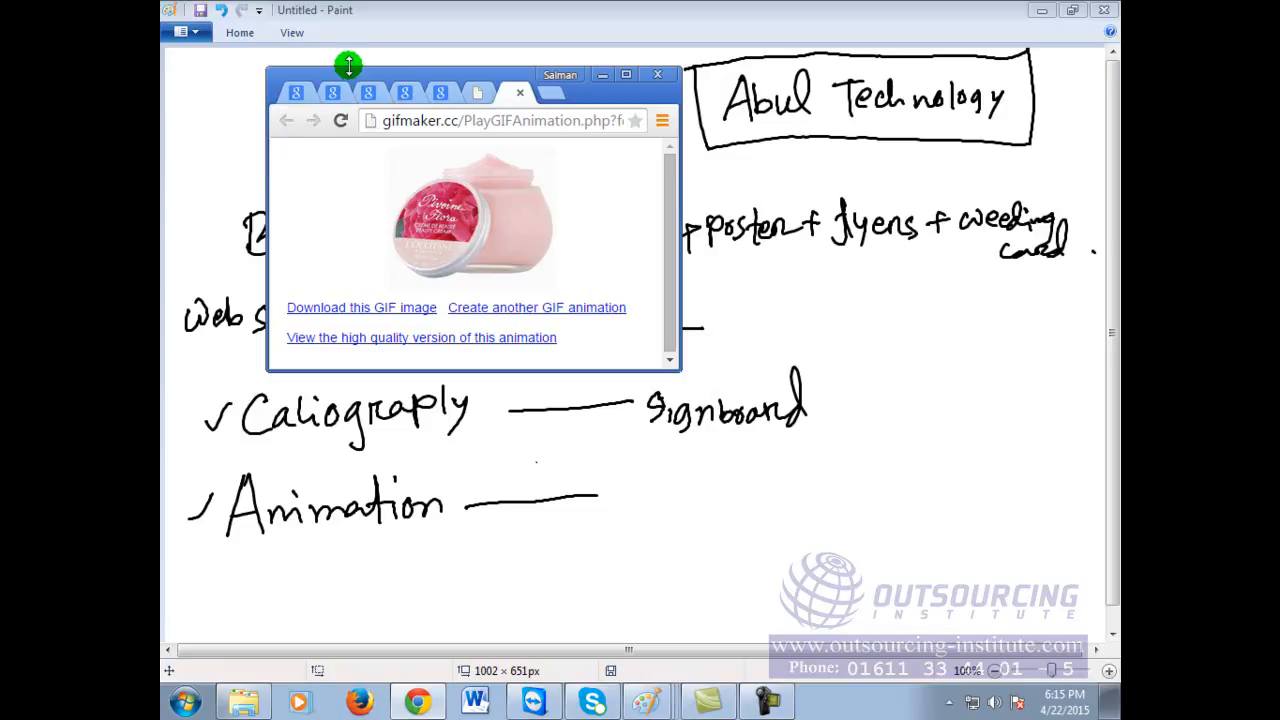
mouse_move(366, 70)
mouse_down()
mouse_move(808, 49)
mouse_move(807, 27)
mouse_up()
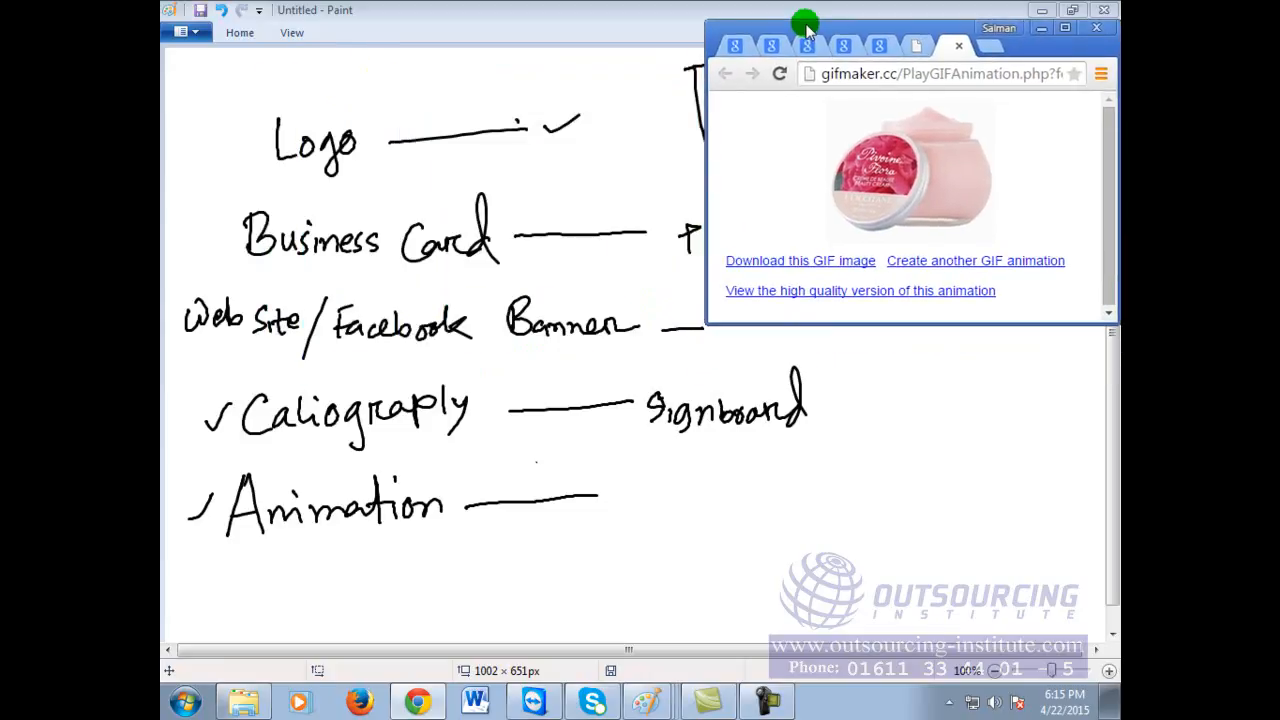
click(634, 22)
click(1041, 10)
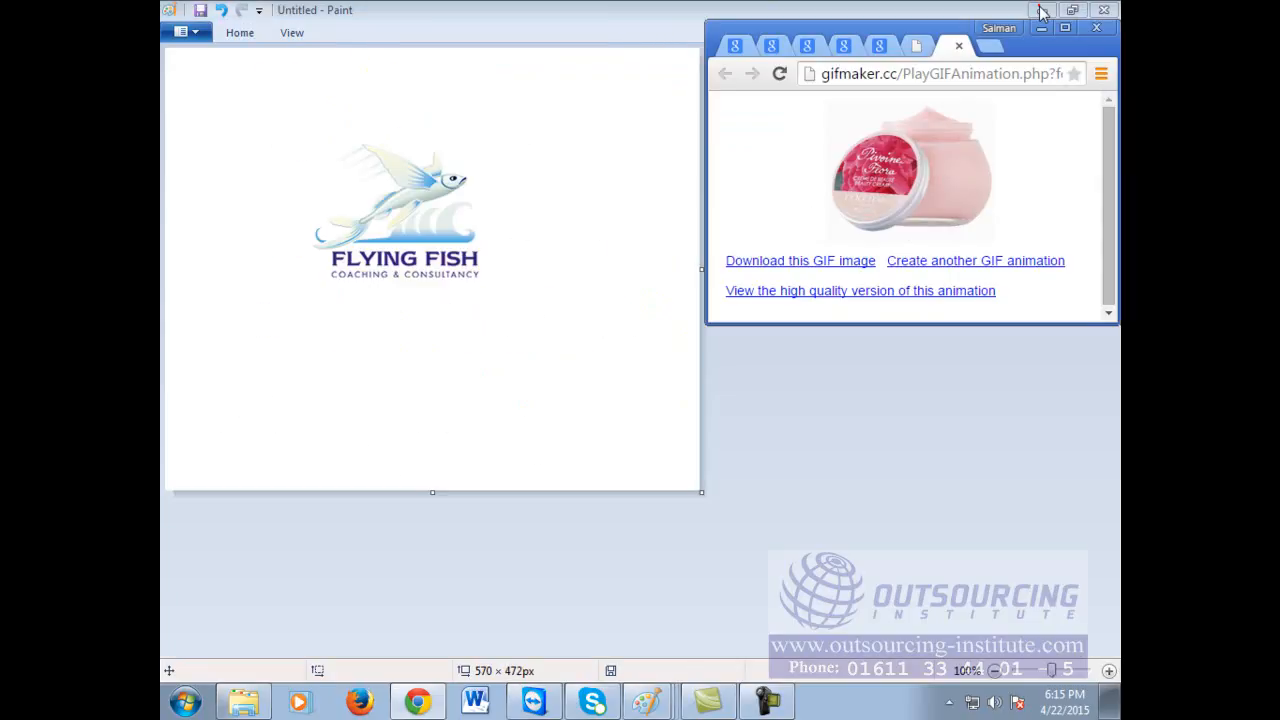
click(614, 8)
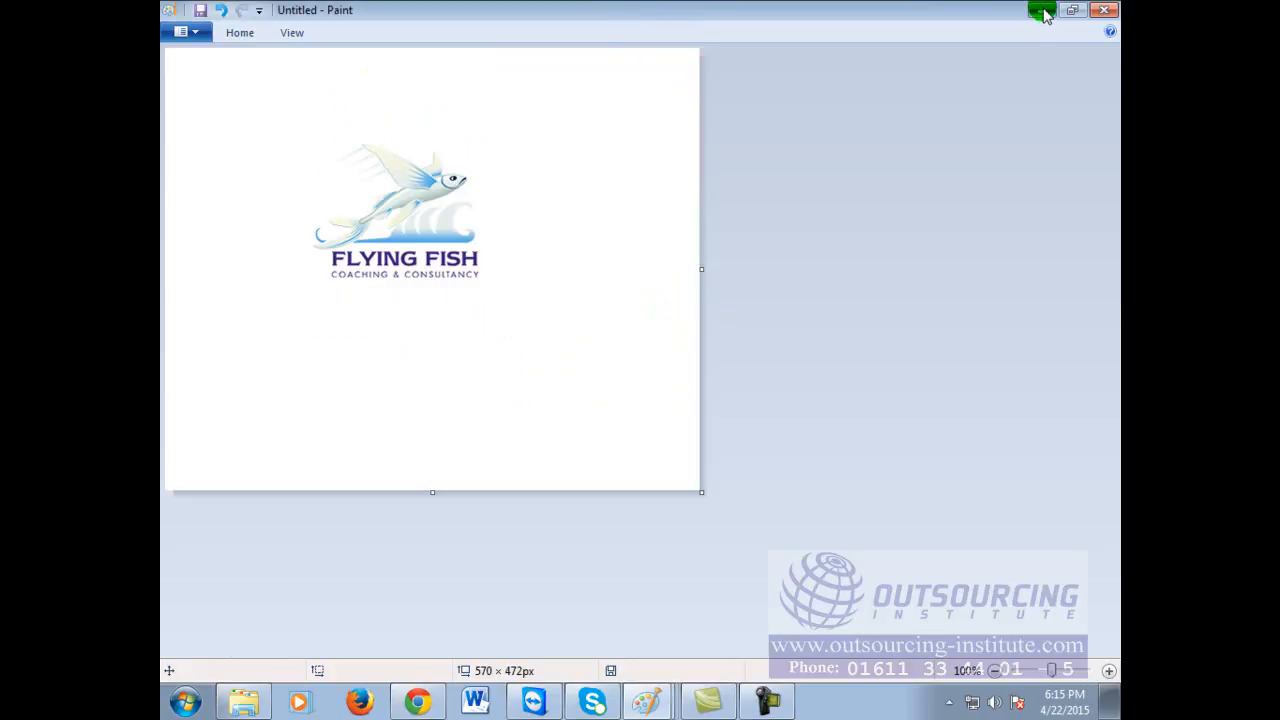
click(1043, 9)
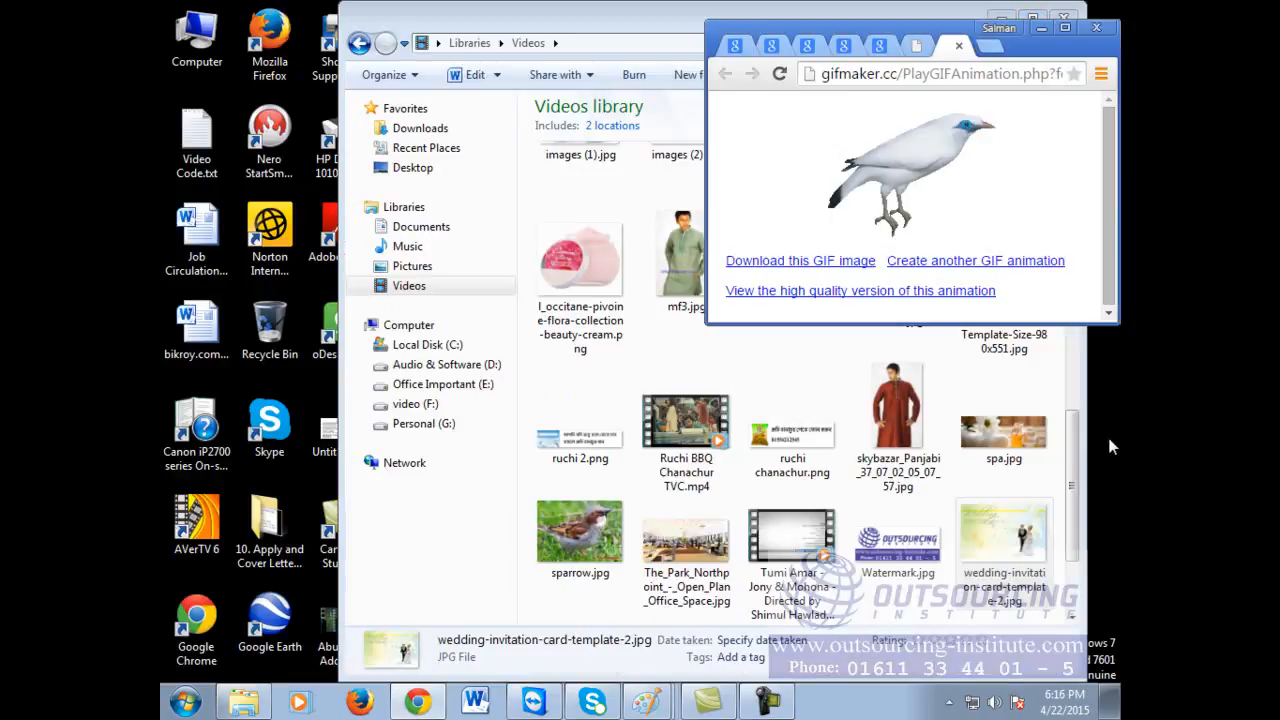
drag(711, 322, 895, 388)
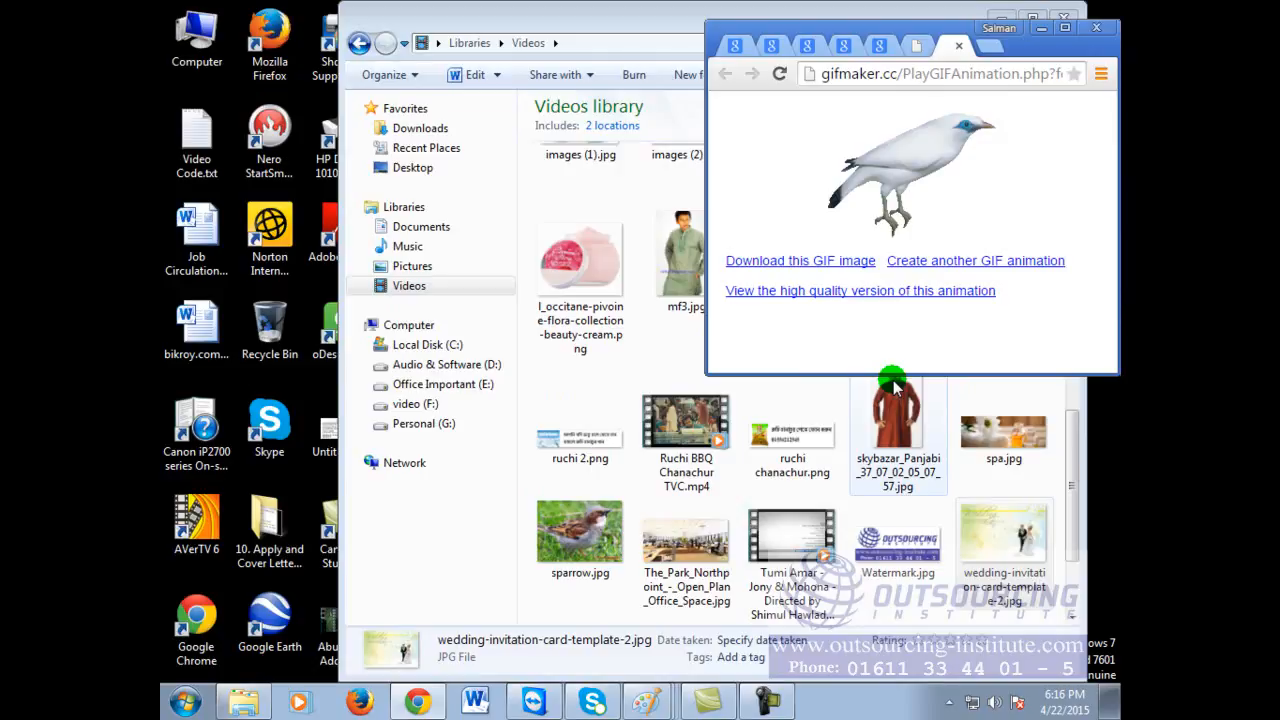
Step: Maximize Chrome, review the GIFMaker.me page, and return to the GIF animation tab
click(1066, 28)
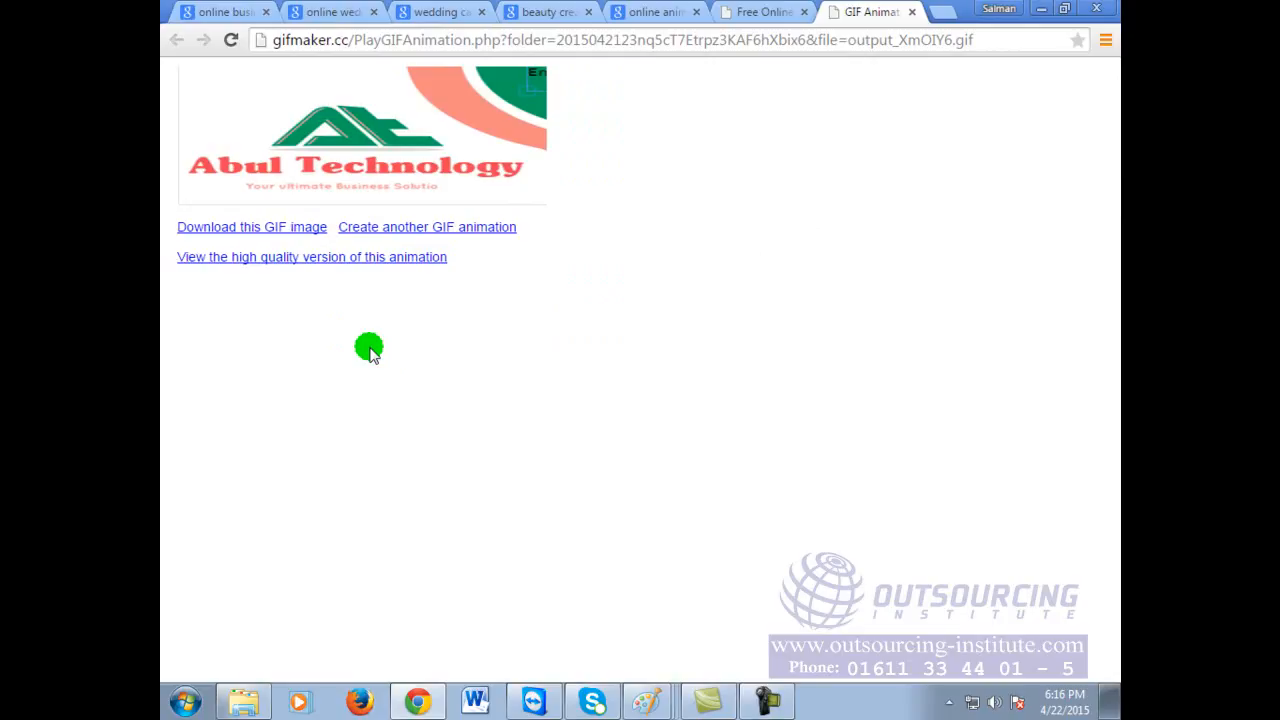
click(765, 12)
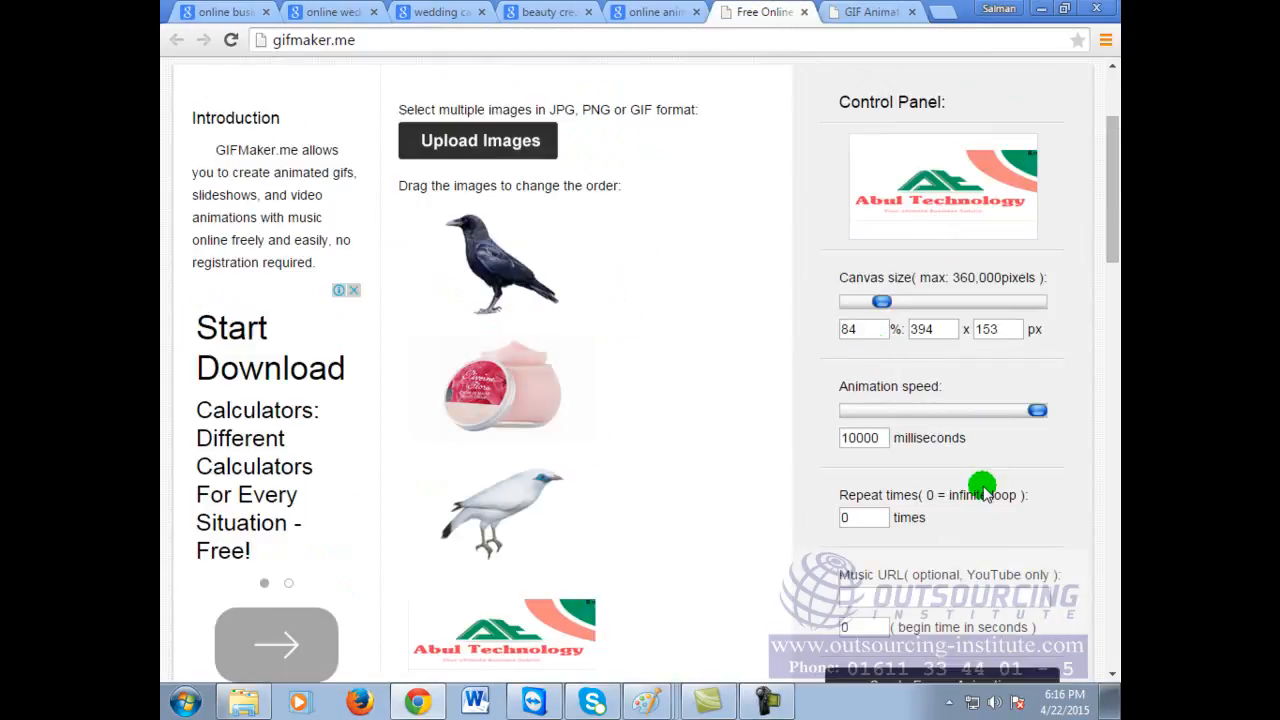
scroll(985, 492, up, 2)
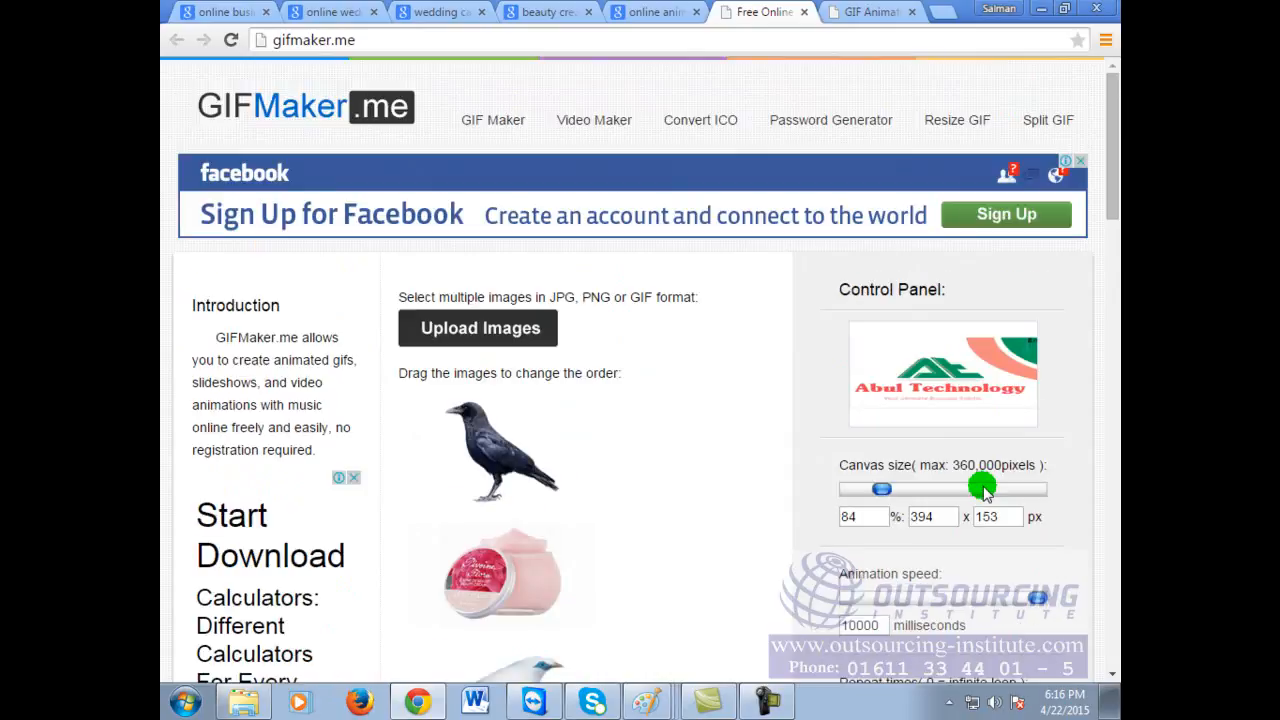
click(880, 12)
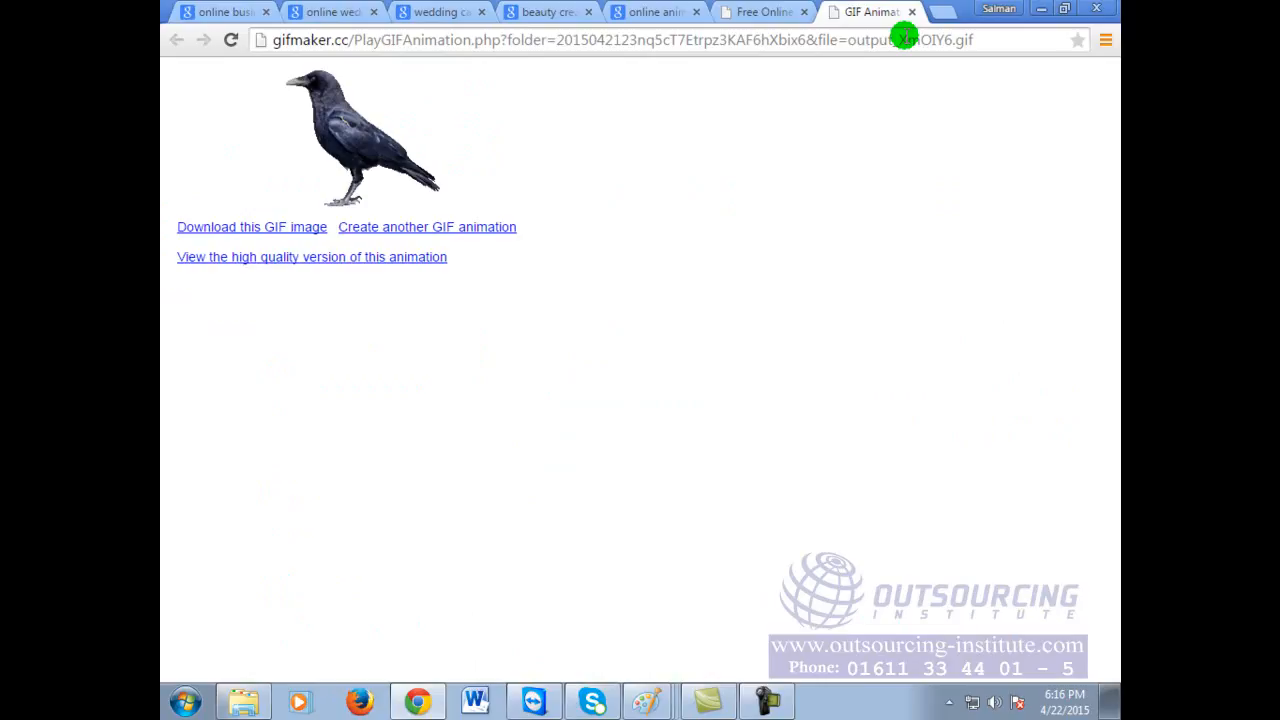
click(903, 39)
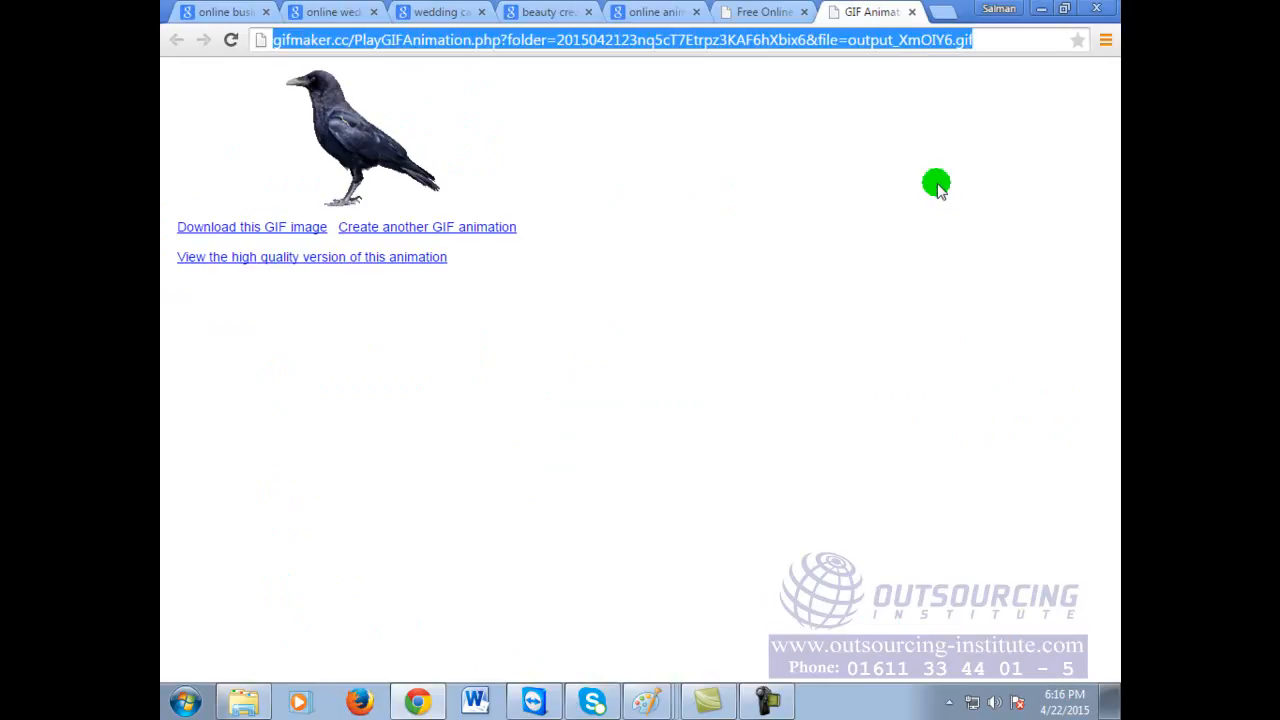
text(www.banglaconverter.com)
key(Return)
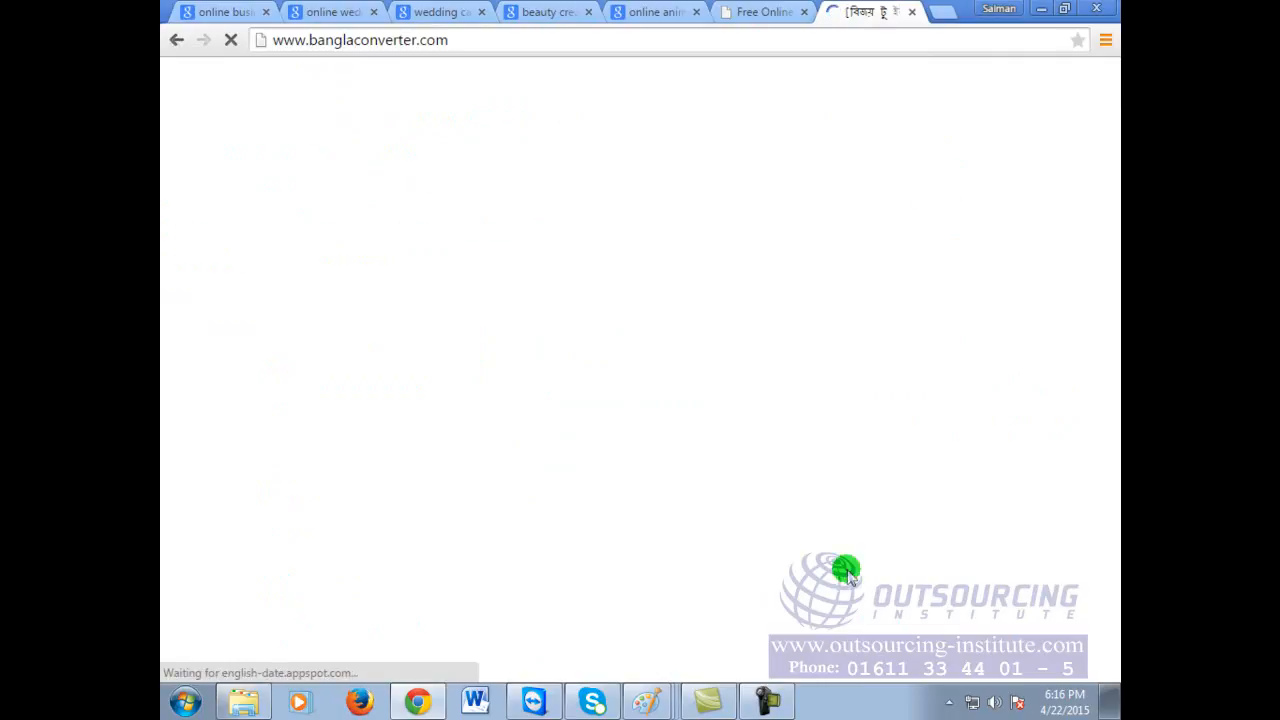
Step: Open BanglaConverter's Create GIF Animation page with its three empty image slots
scroll(600, 405, down, 4)
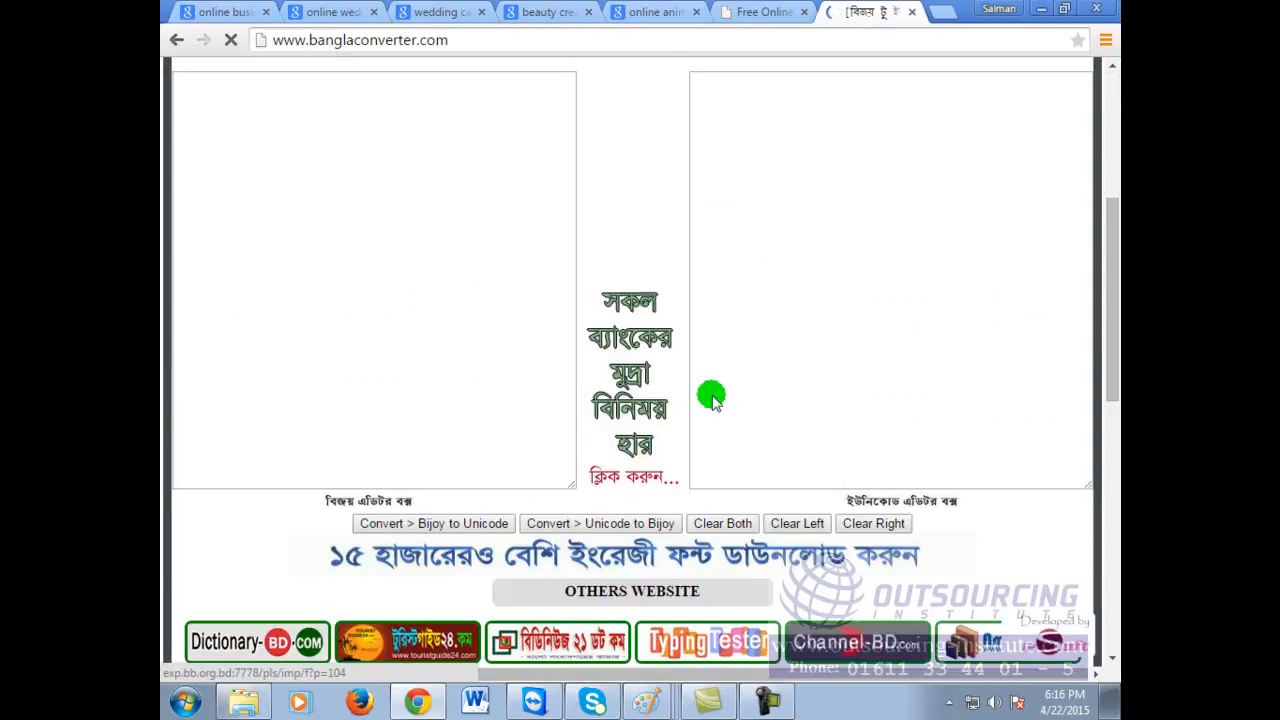
scroll(711, 396, down, 5)
scroll(714, 395, down, 3)
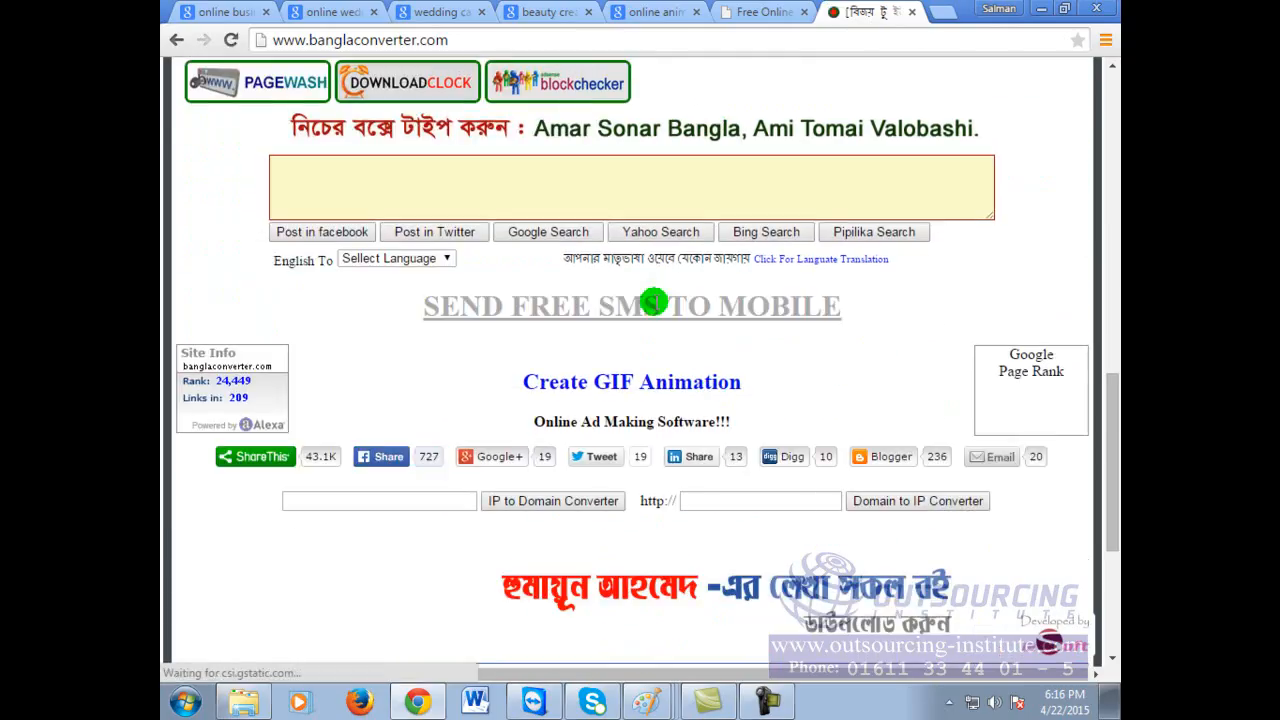
click(592, 386)
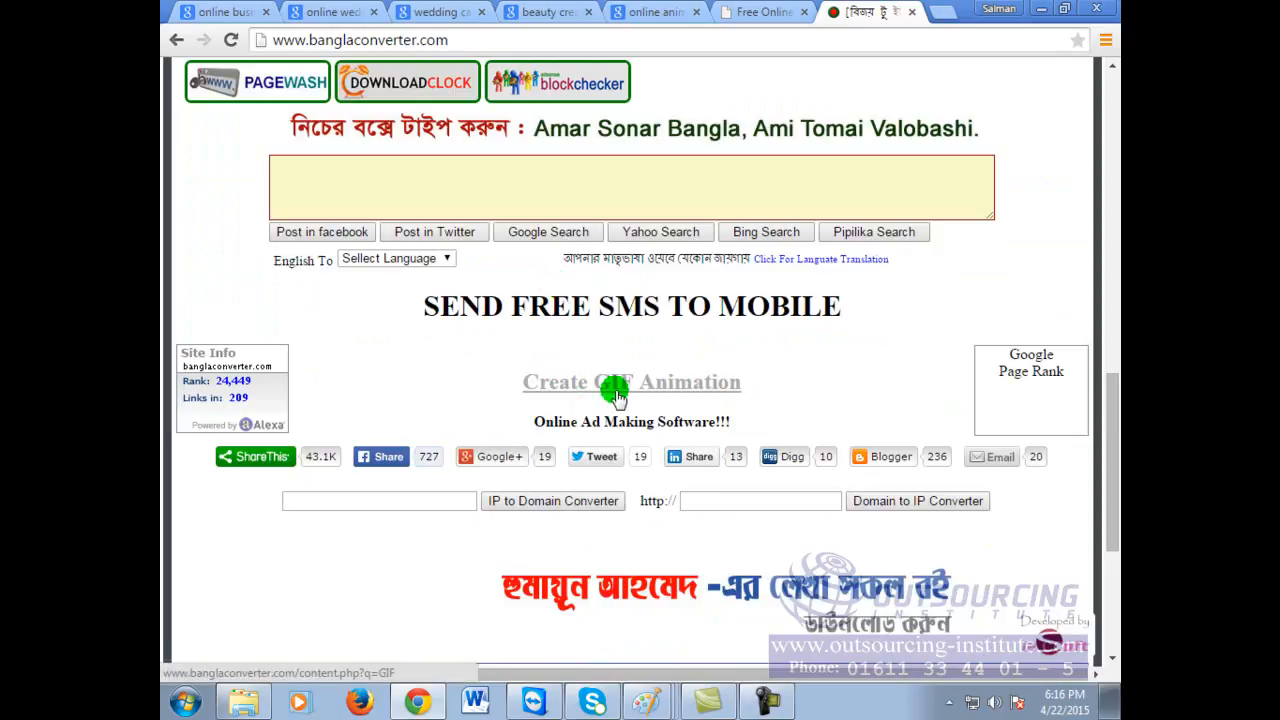
click(640, 386)
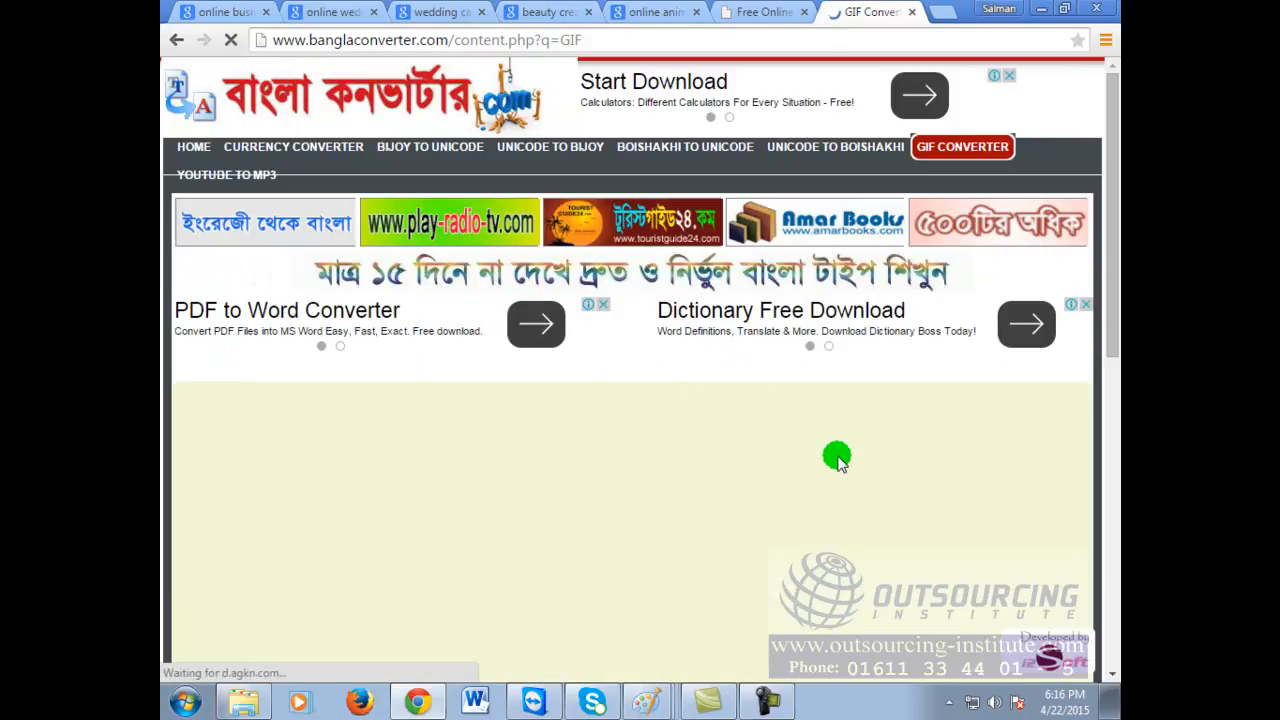
scroll(835, 455, down, 2)
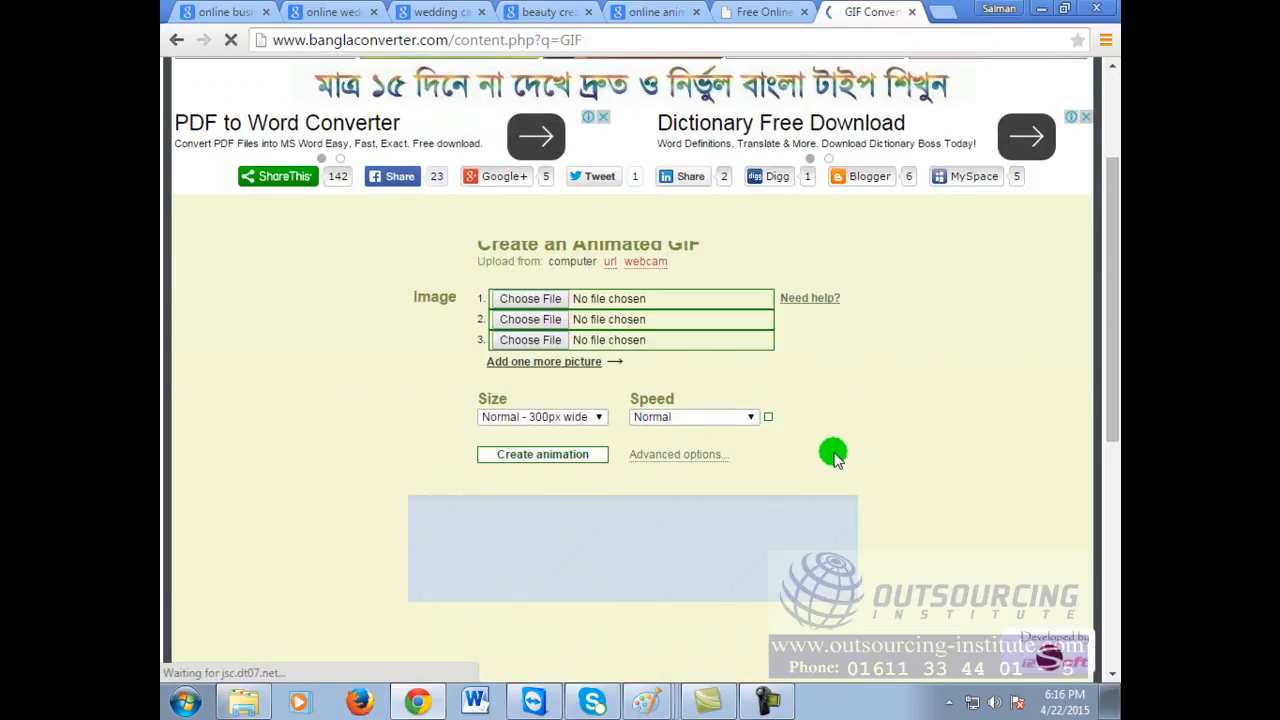
Step: Choose the crow, l_occitane cream jar and White_Bird PNGs from Videos for slots one to three
click(530, 300)
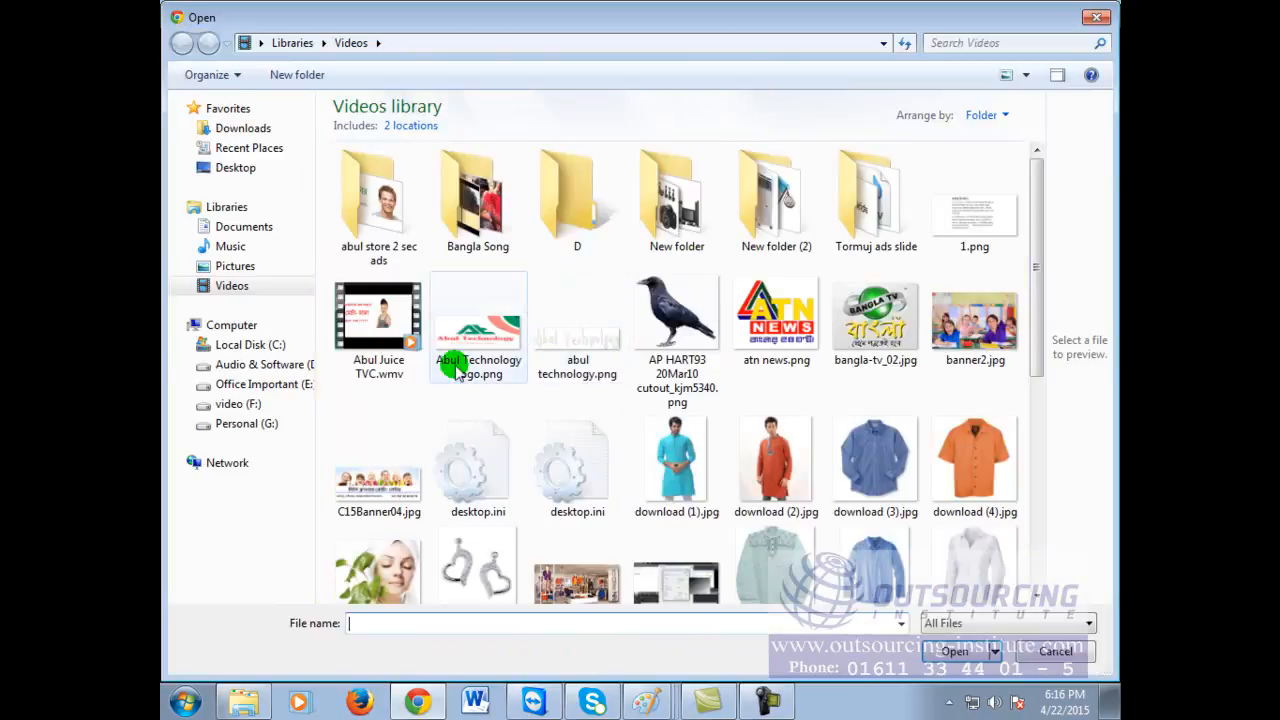
click(650, 340)
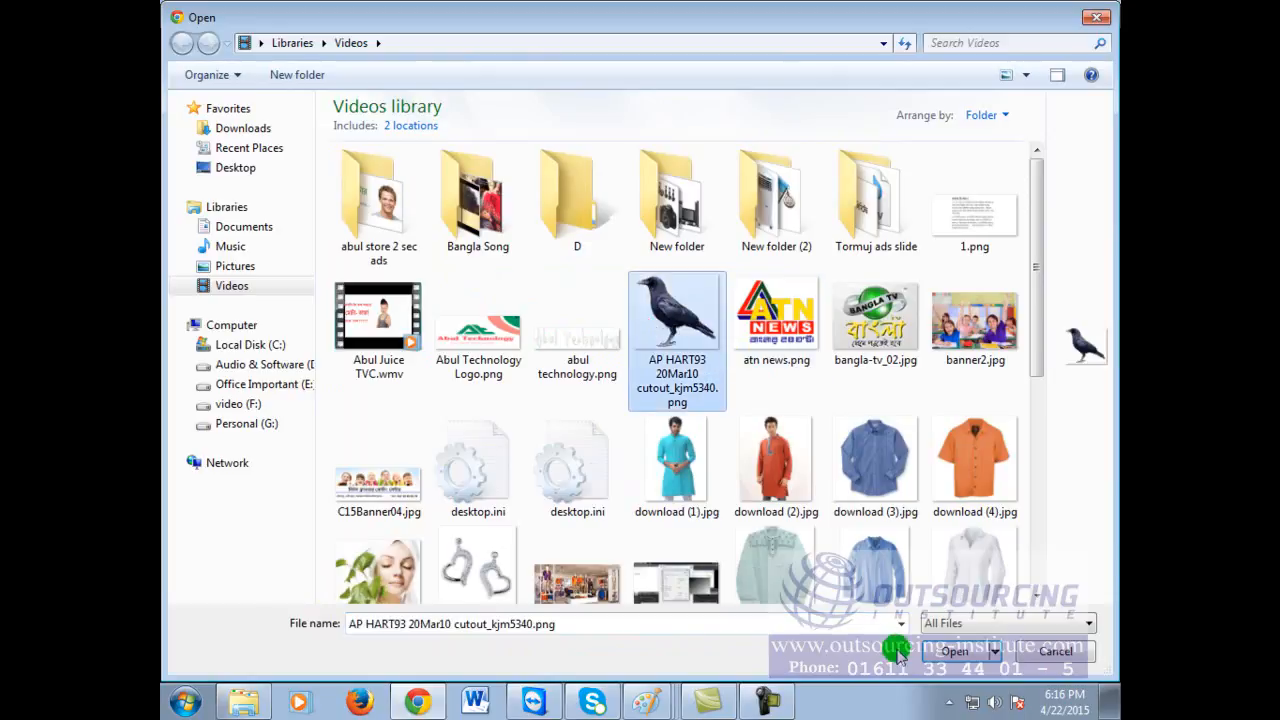
click(945, 653)
click(530, 319)
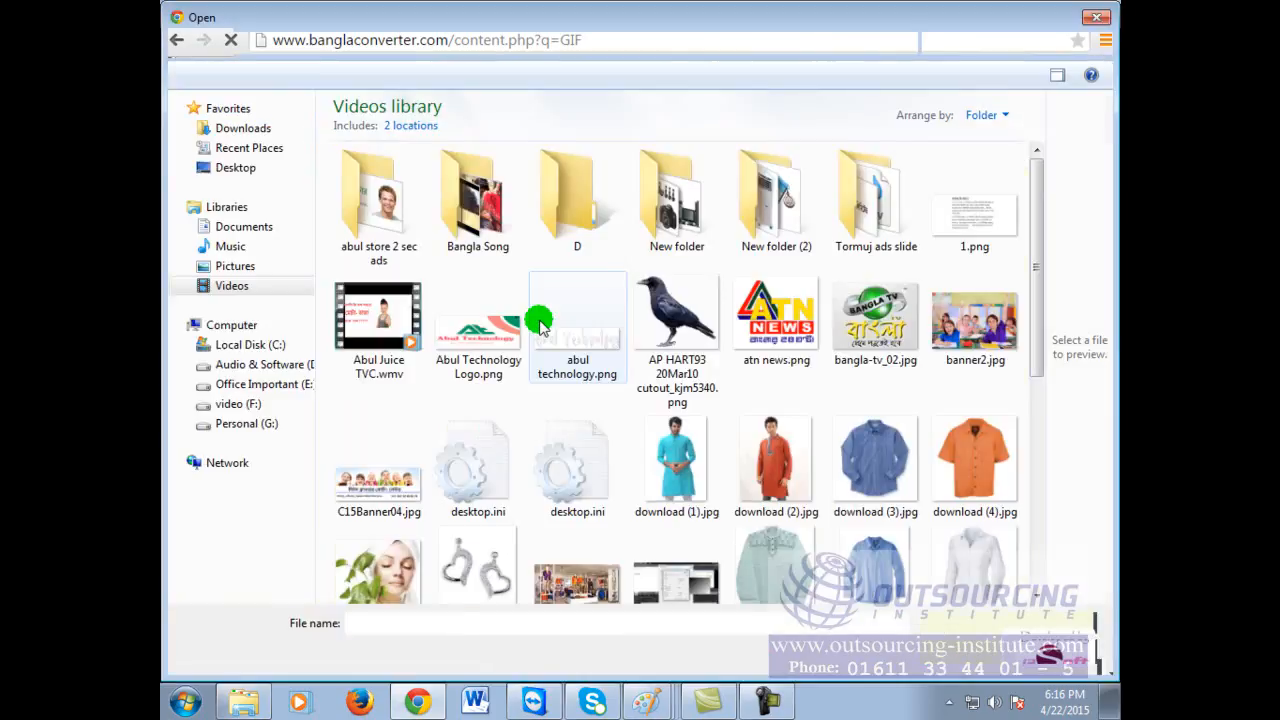
mouse_move(1040, 282)
mouse_down()
mouse_move(1034, 429)
mouse_move(1063, 525)
mouse_move(1046, 509)
mouse_move(1040, 400)
mouse_up()
click(478, 415)
click(567, 404)
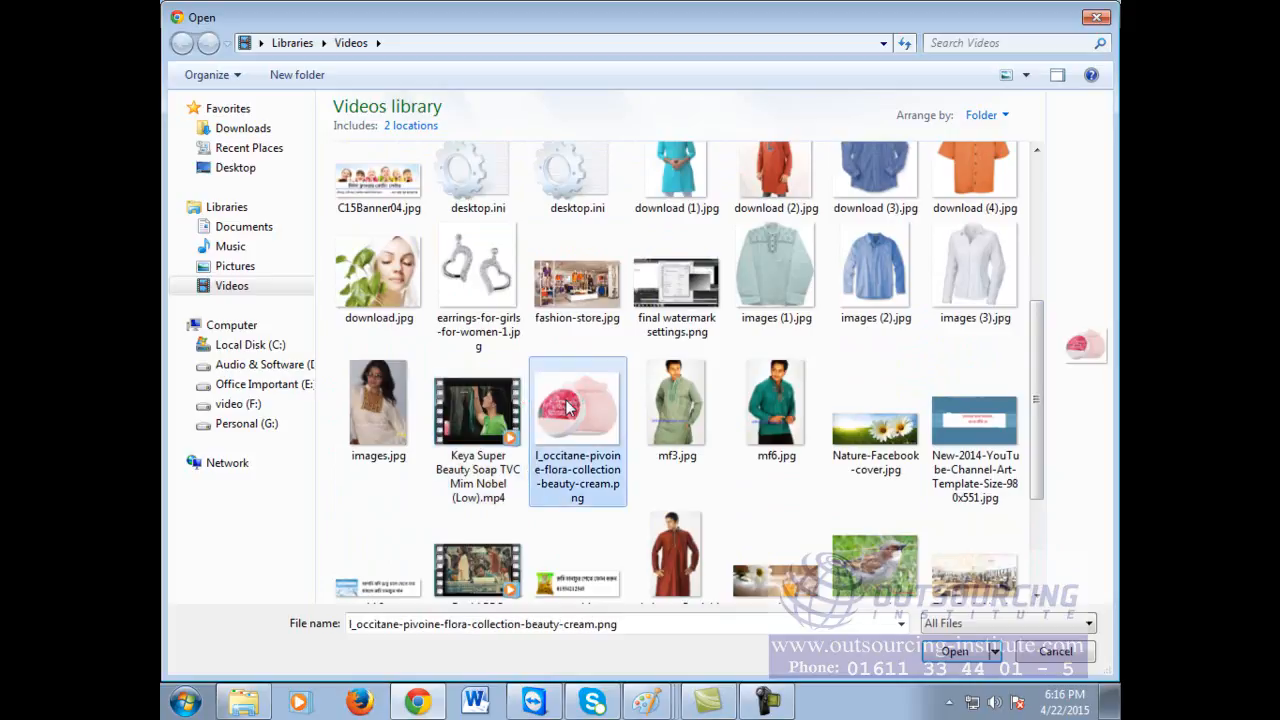
click(950, 651)
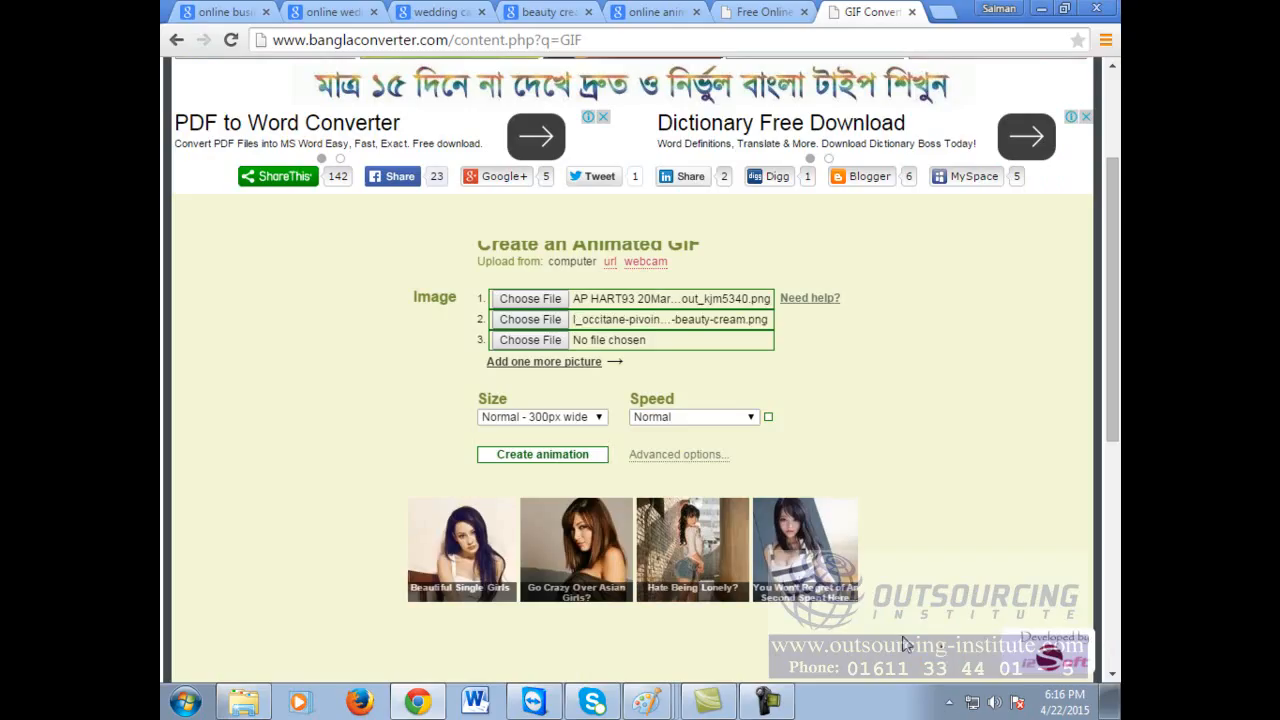
click(502, 340)
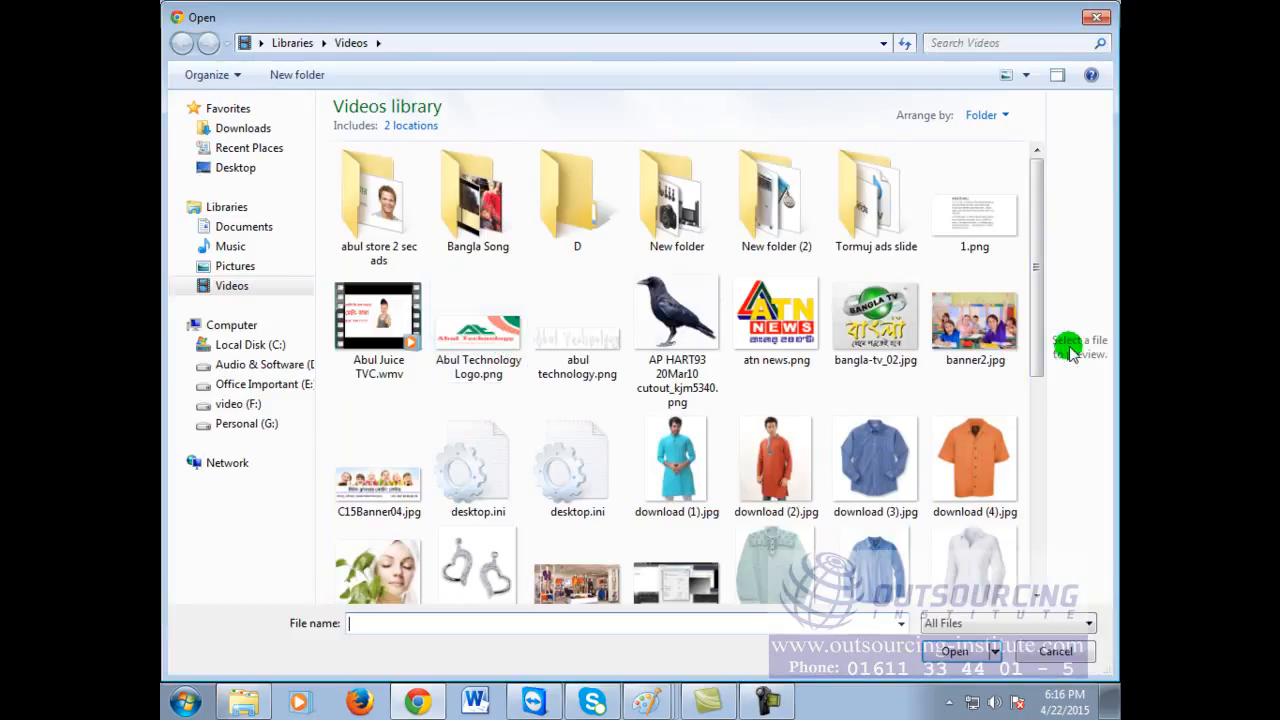
drag(1034, 302, 1063, 509)
click(677, 530)
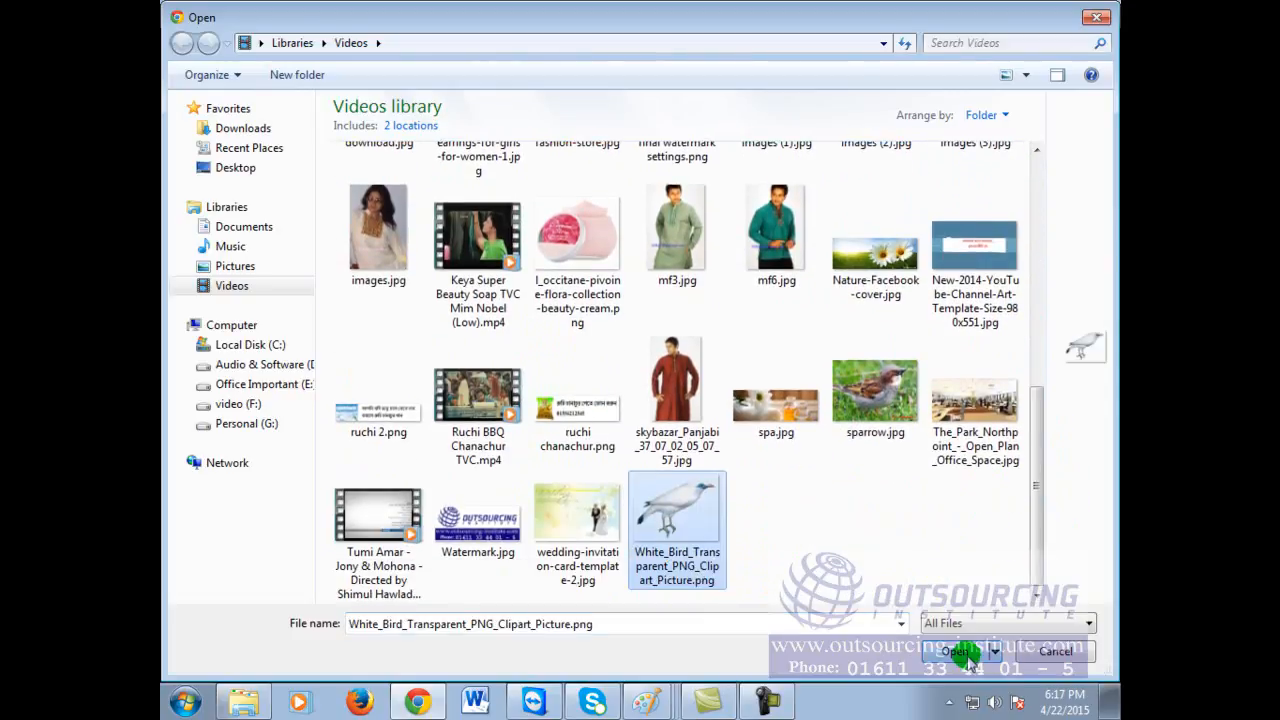
click(958, 651)
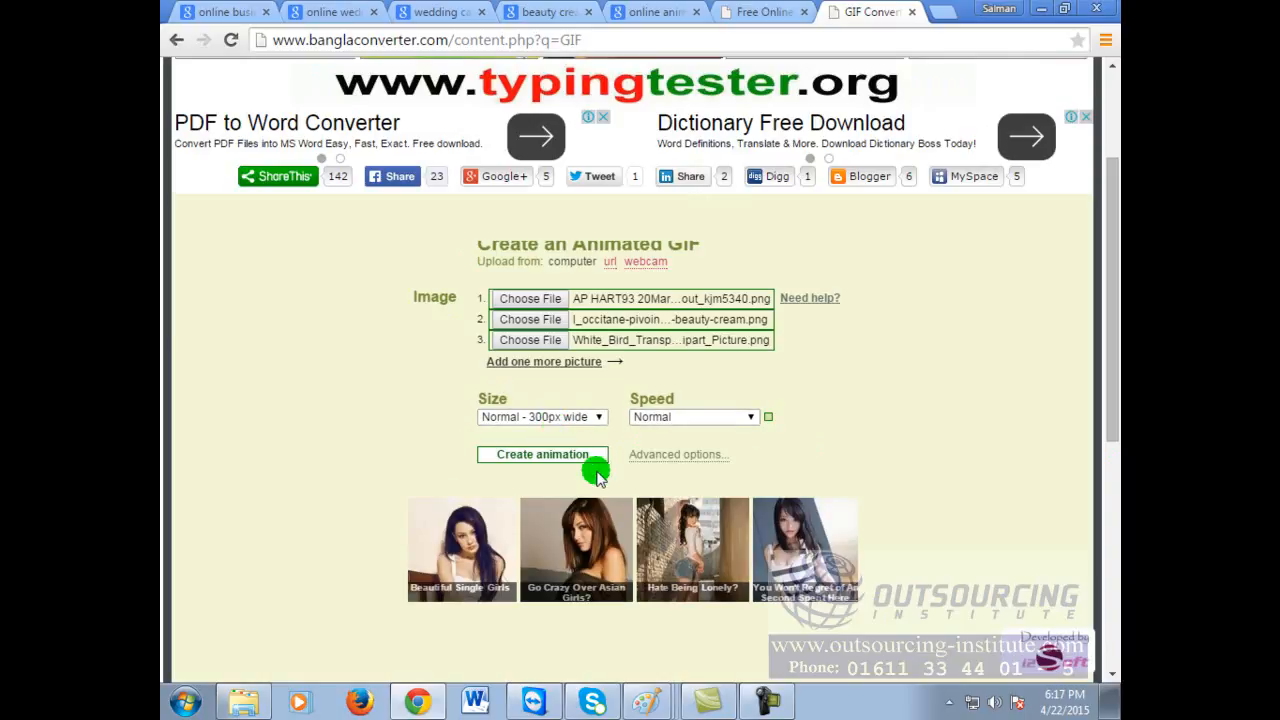
Step: Set the GIF speed to Fast and create the three-image animation
scroll(962, 447, down, 1)
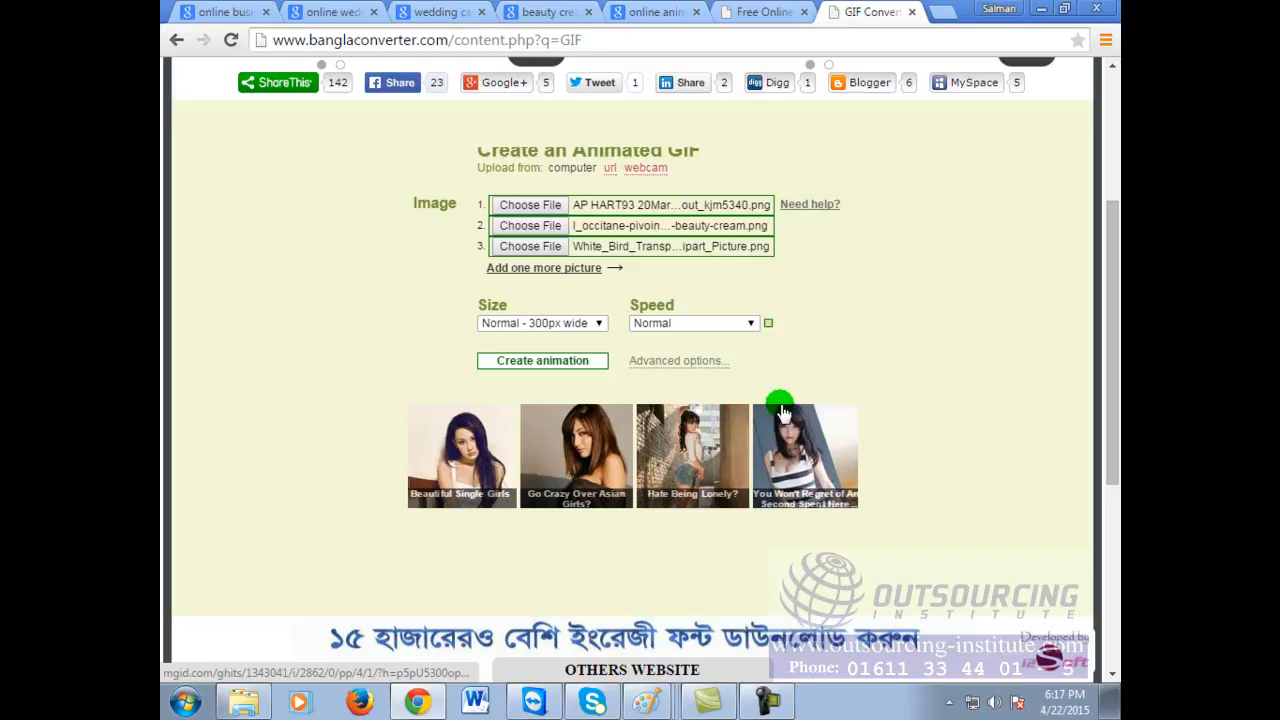
scroll(905, 520, down, 2)
scroll(912, 522, up, 1)
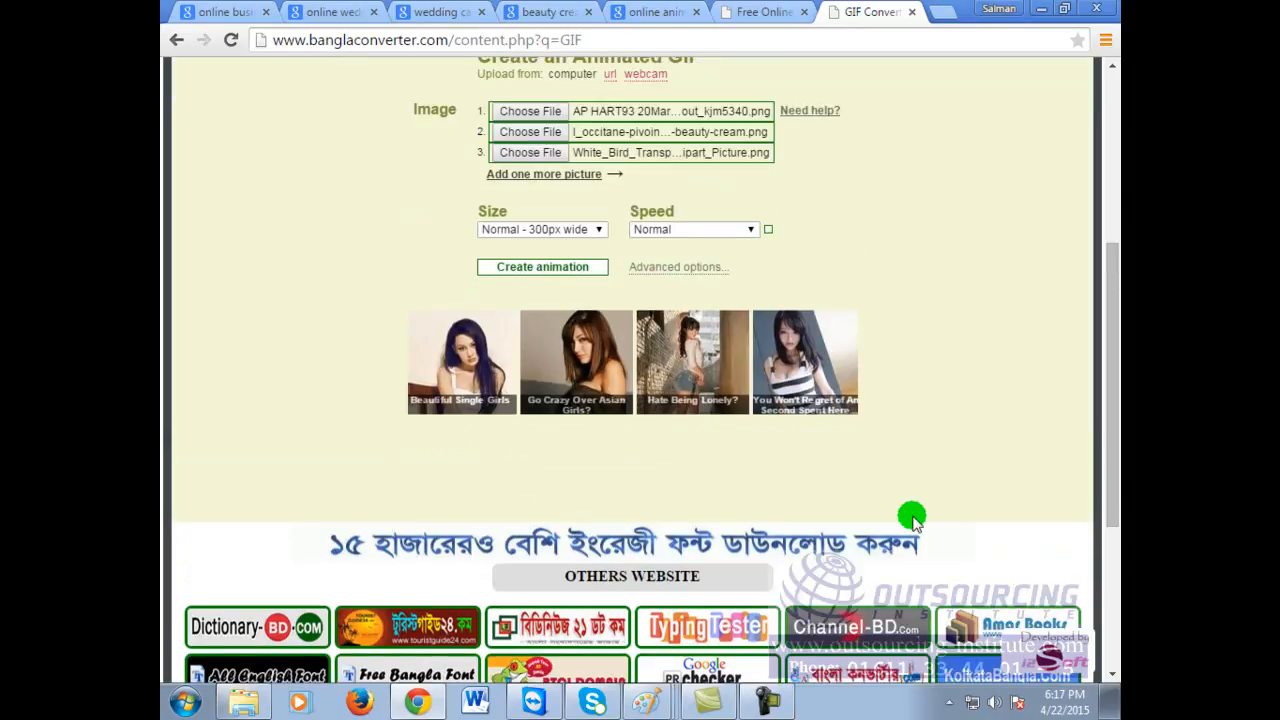
click(748, 229)
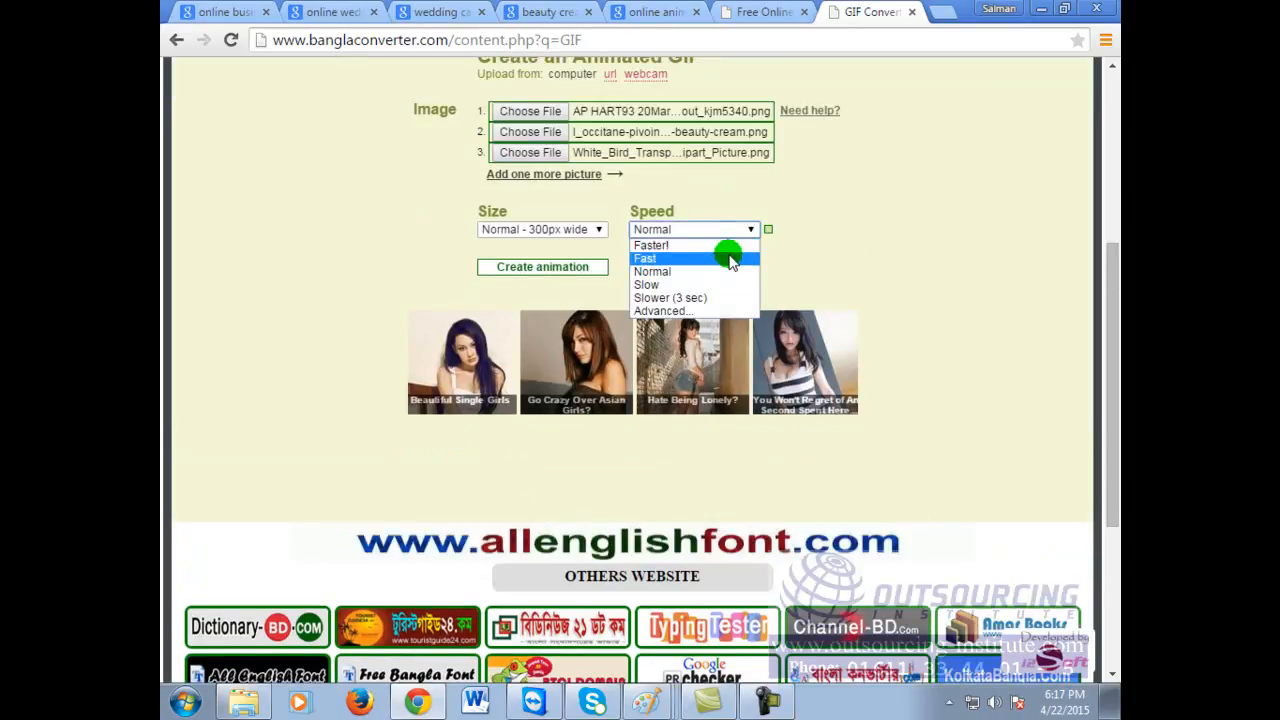
click(731, 260)
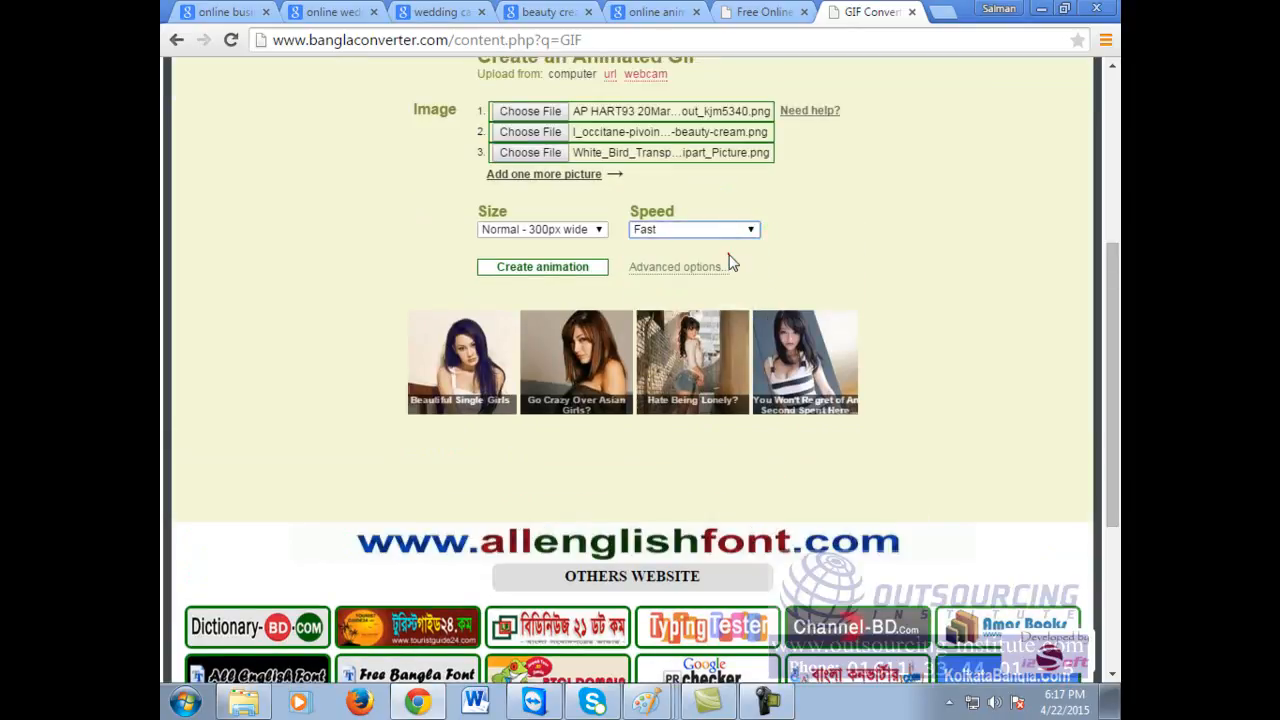
click(535, 268)
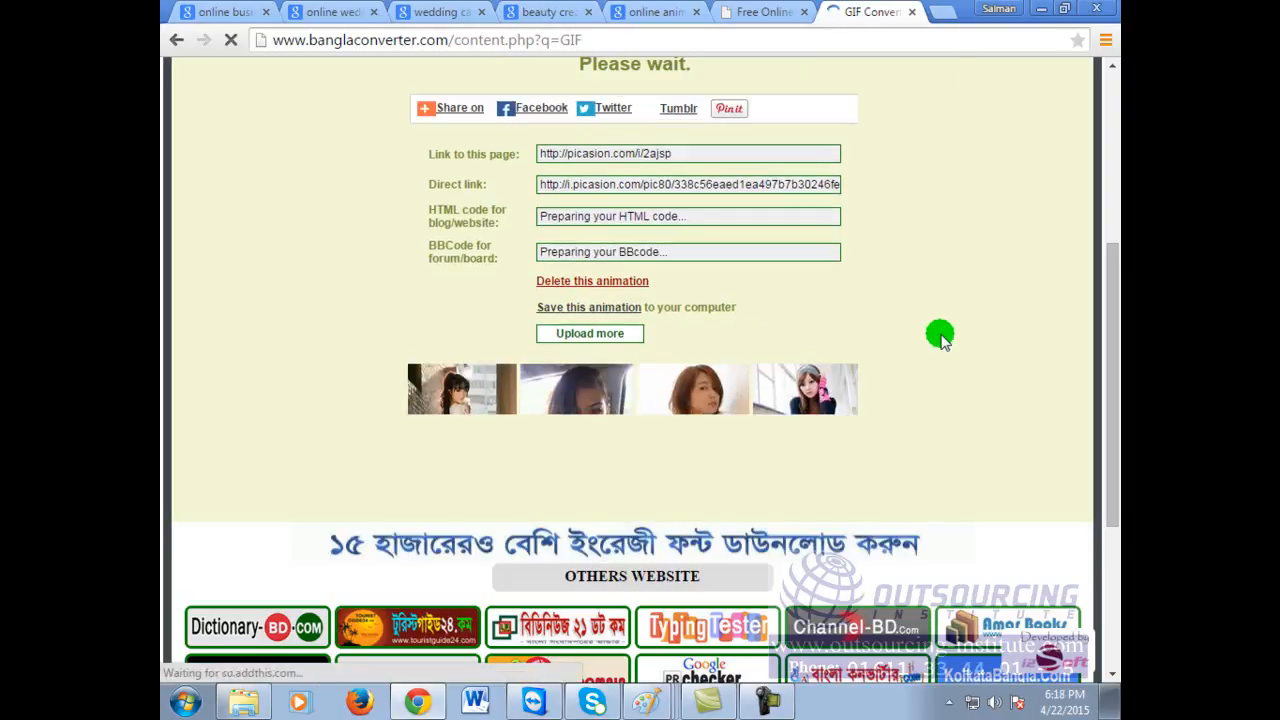
Step: Scroll through the result page to watch the finished GIF cycle through its frames
scroll(940, 334, up, 3)
scroll(940, 334, up, 1)
scroll(940, 334, down, 2)
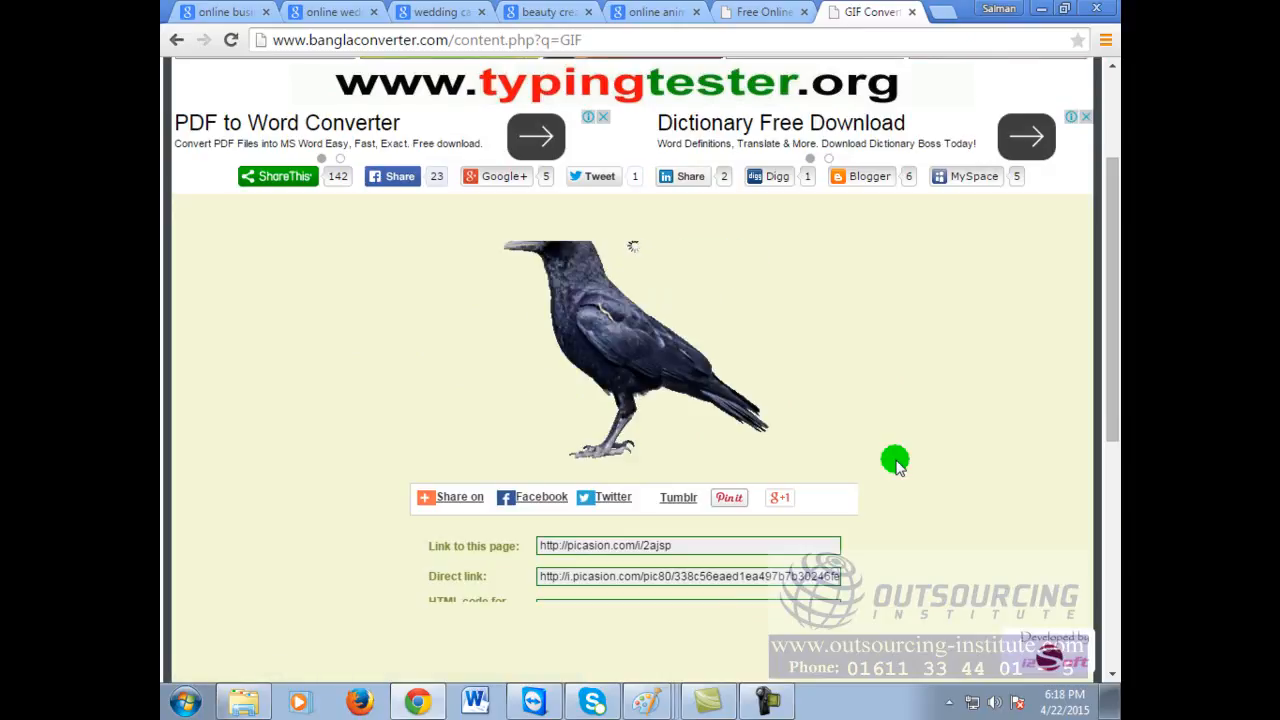
scroll(897, 465, down, 1)
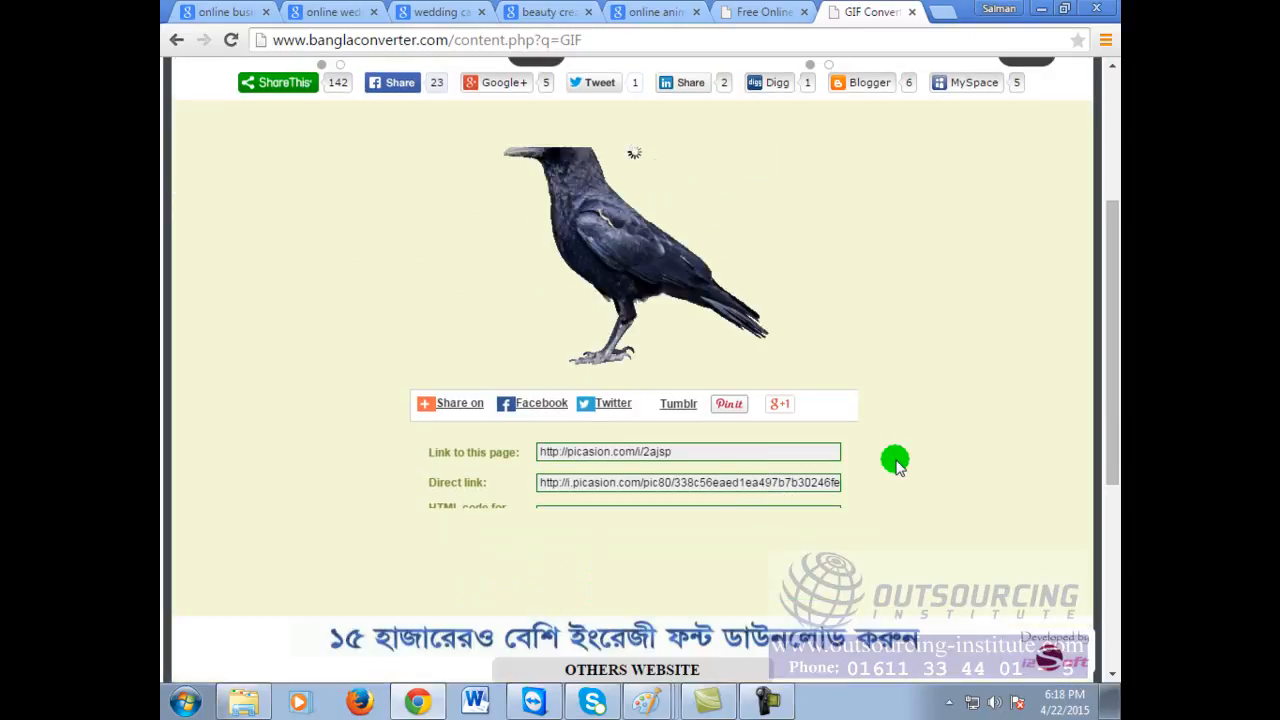
scroll(897, 465, down, 2)
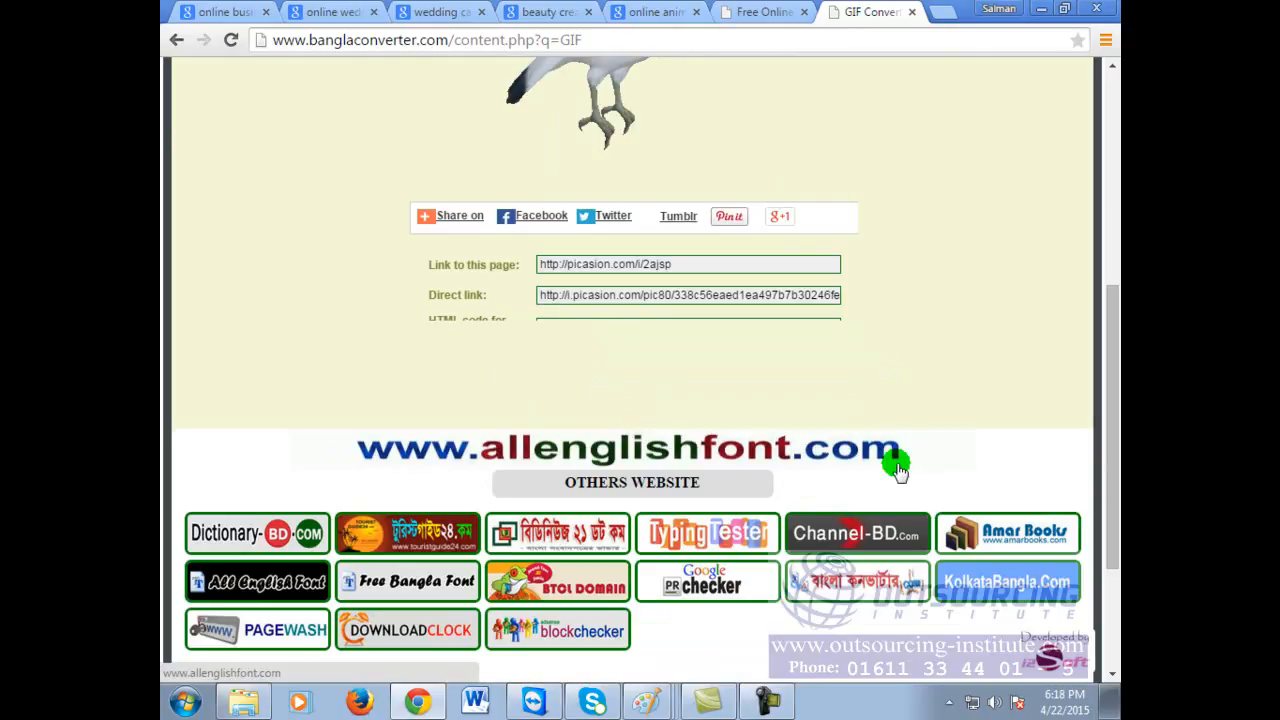
drag(1108, 318, 1108, 228)
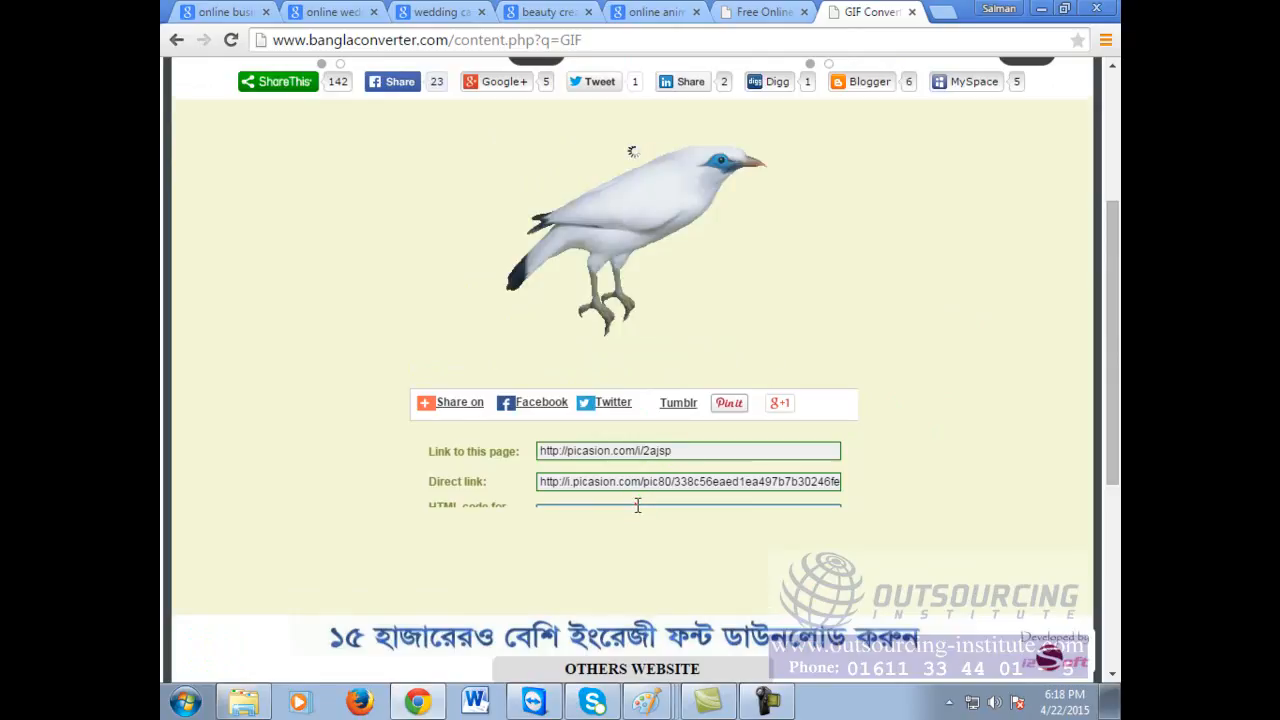
Step: Save the finished animated GIF to the computer, then minimize Chrome
right_click(674, 234)
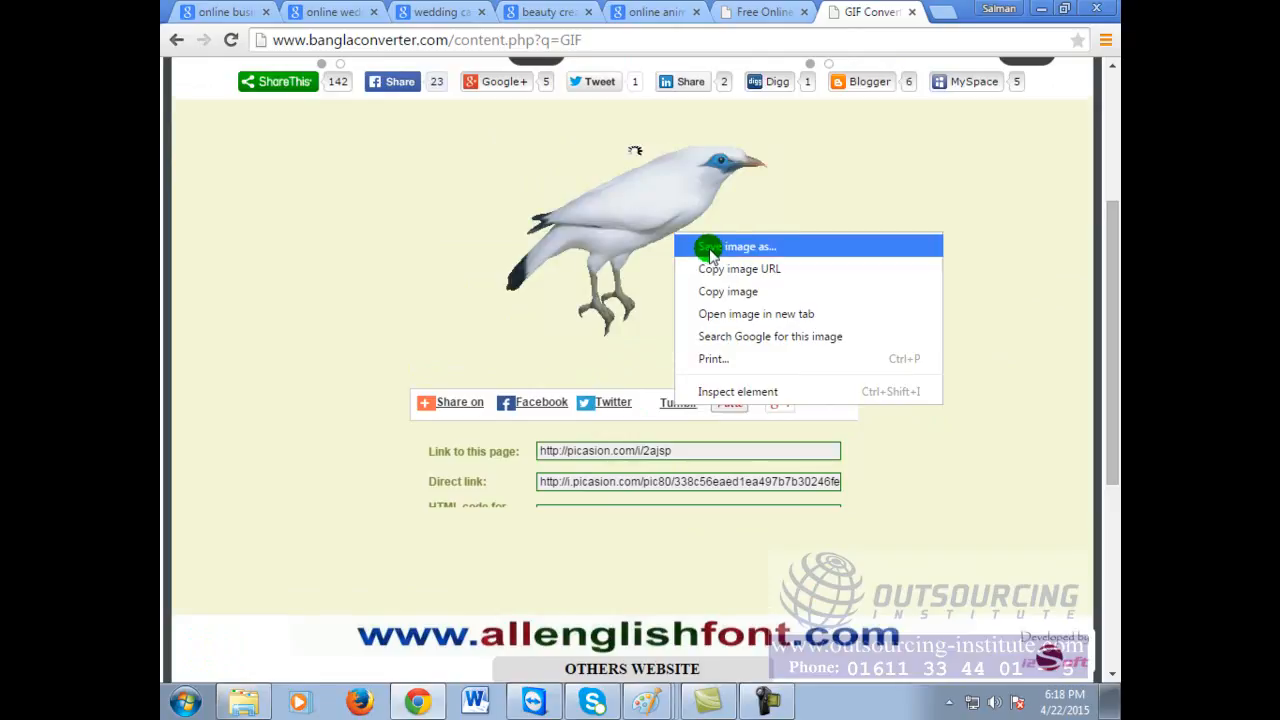
click(709, 248)
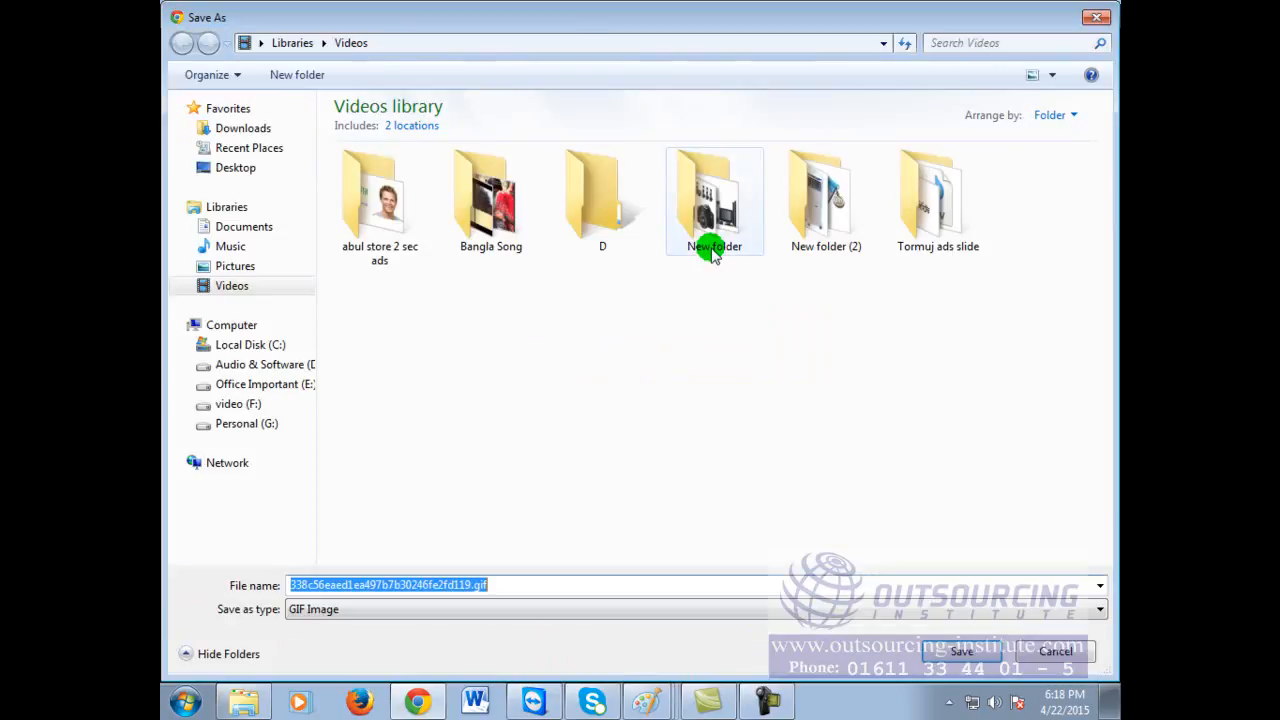
click(960, 658)
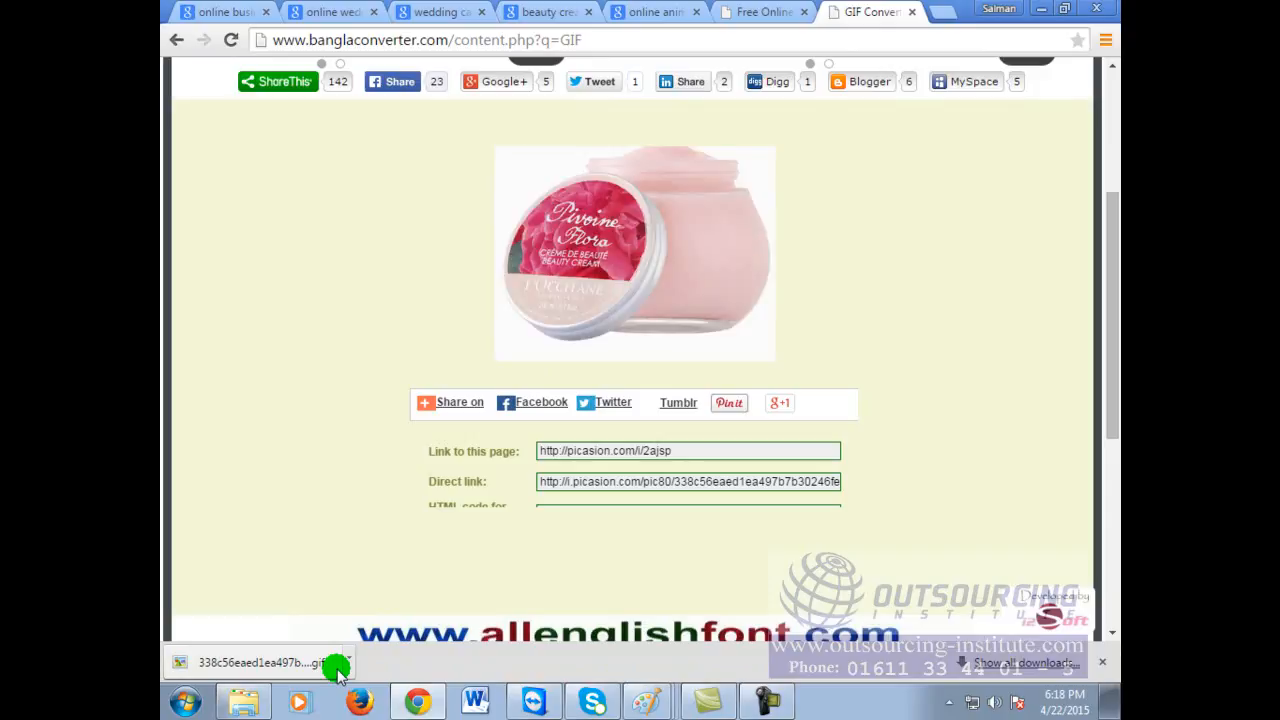
click(1040, 9)
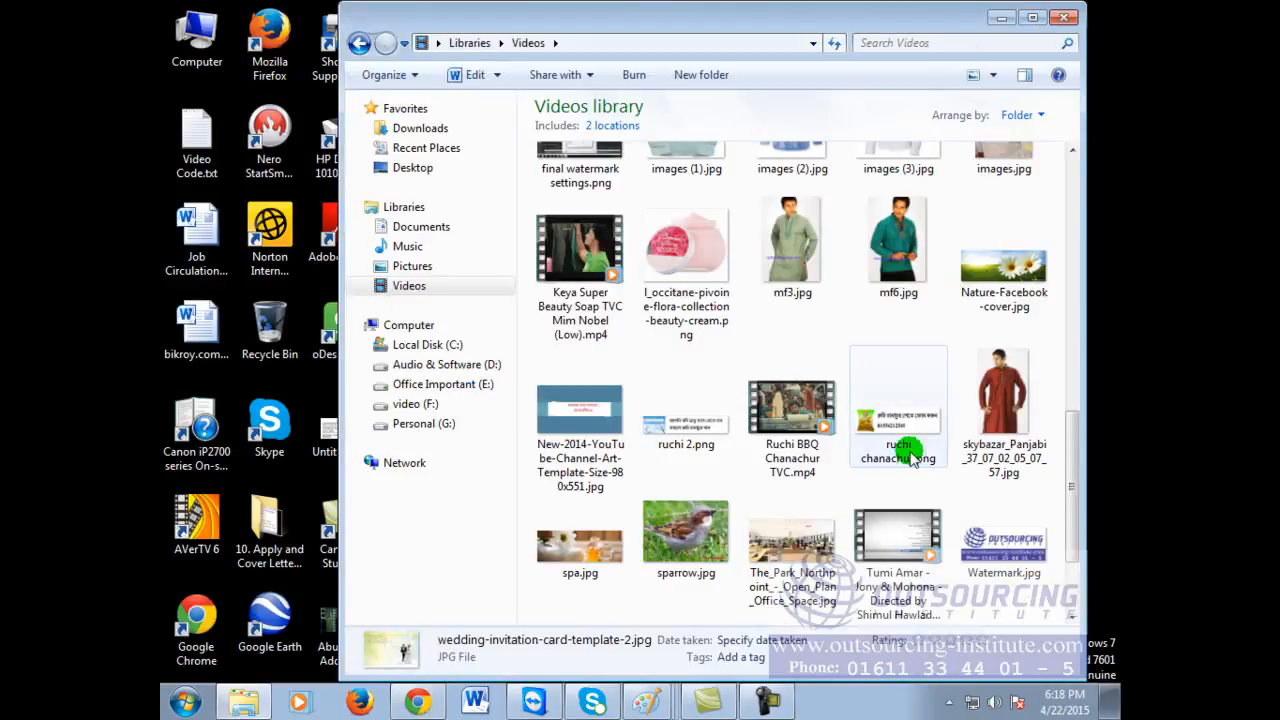
Step: Search the Videos library for gif and select the crow GIF result
drag(1068, 478, 1070, 515)
click(1071, 519)
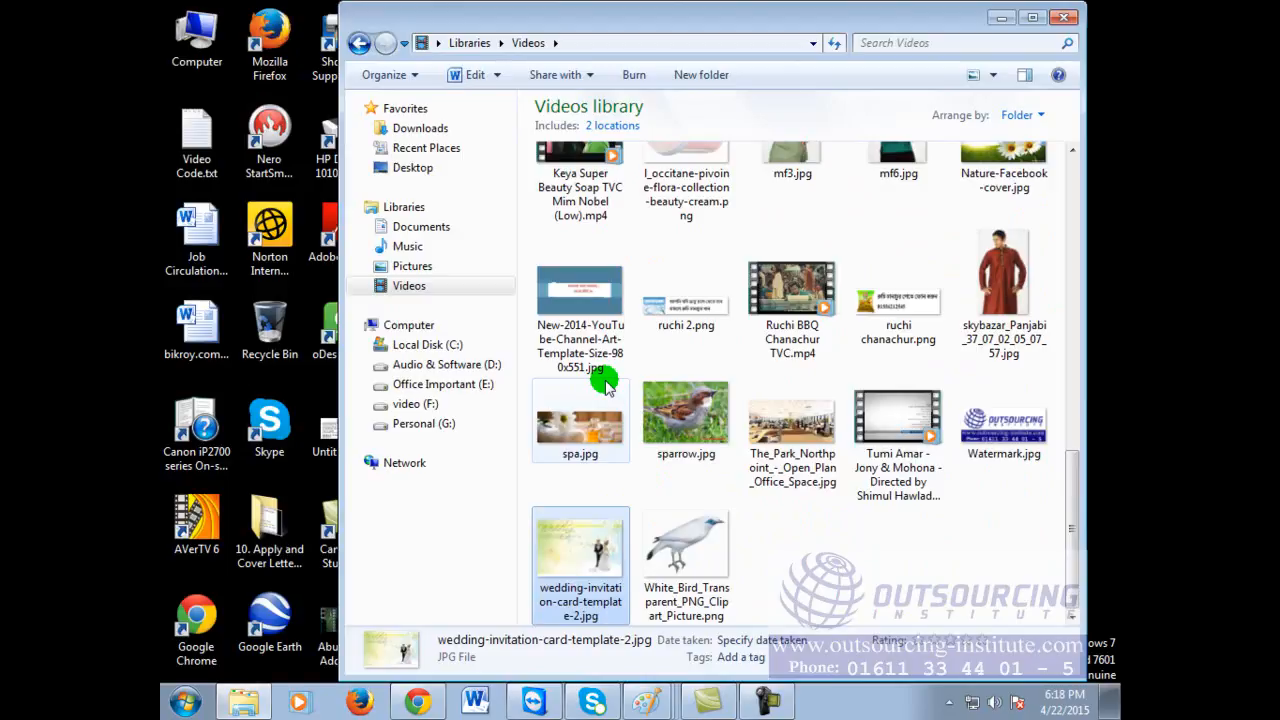
click(1005, 45)
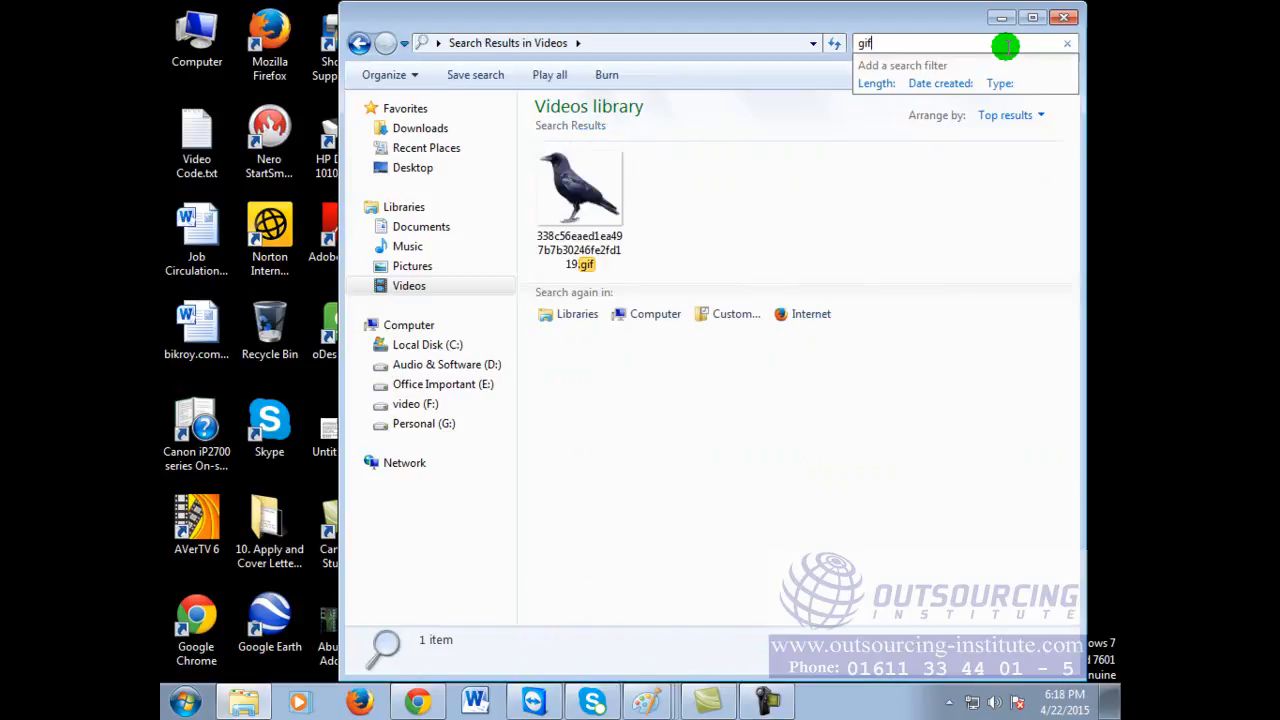
click(582, 190)
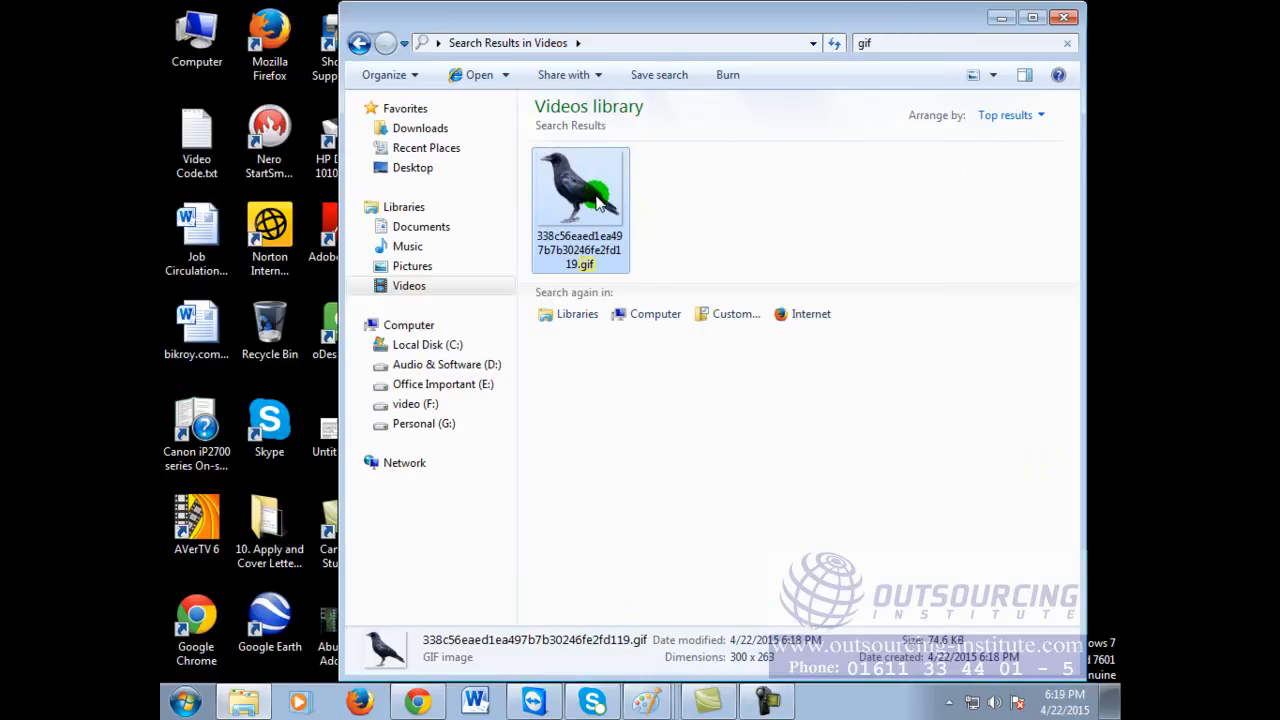
Step: Open the crow GIF with Internet Explorer and maximize the file window
right_click(598, 203)
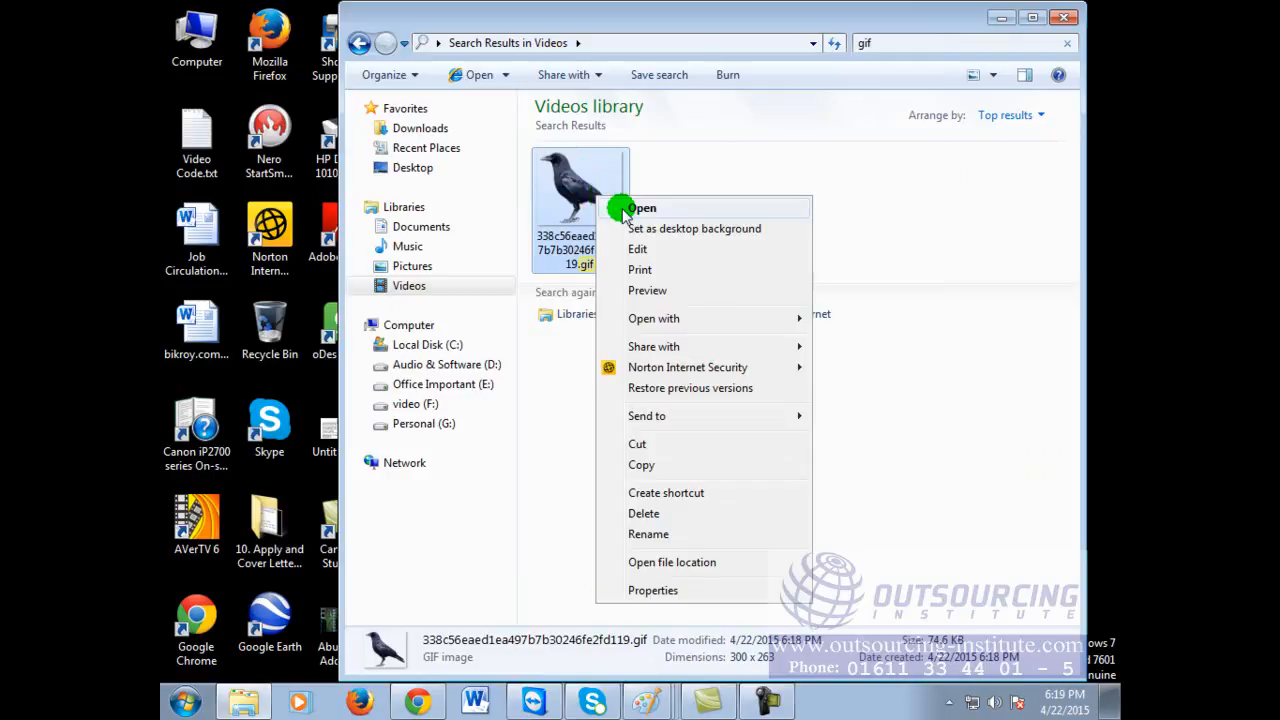
mouse_move(680, 320)
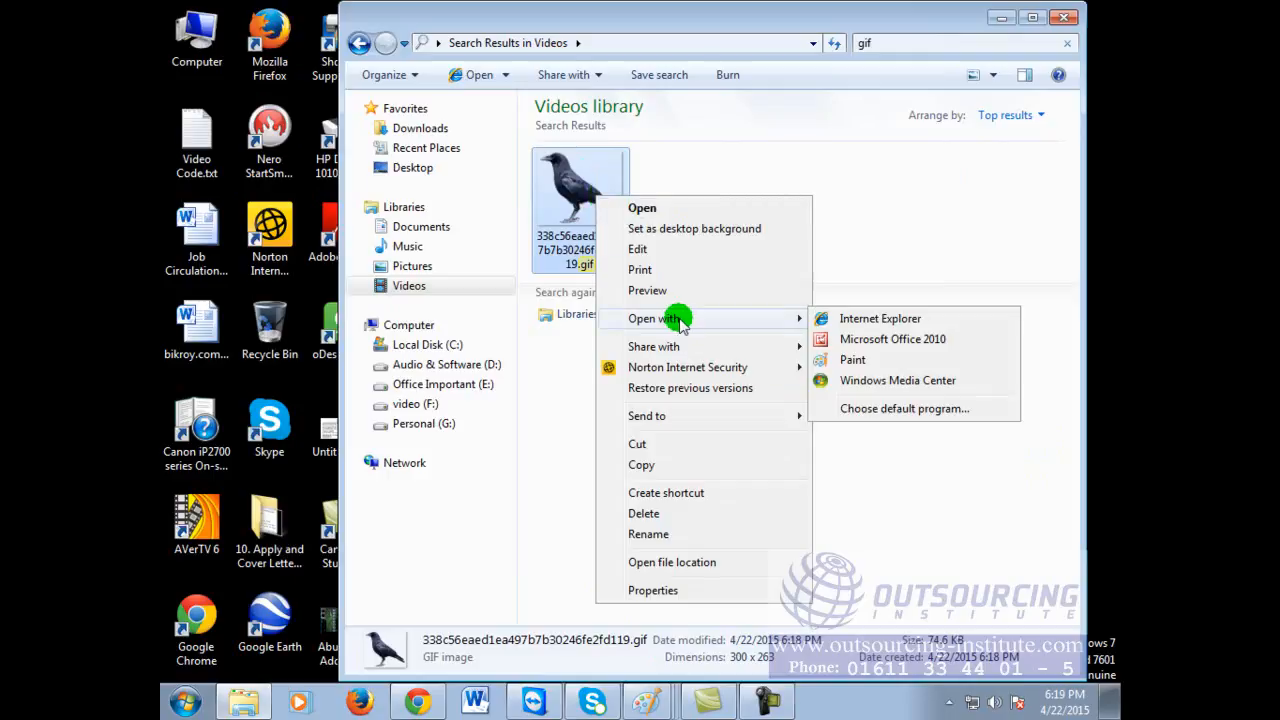
click(855, 320)
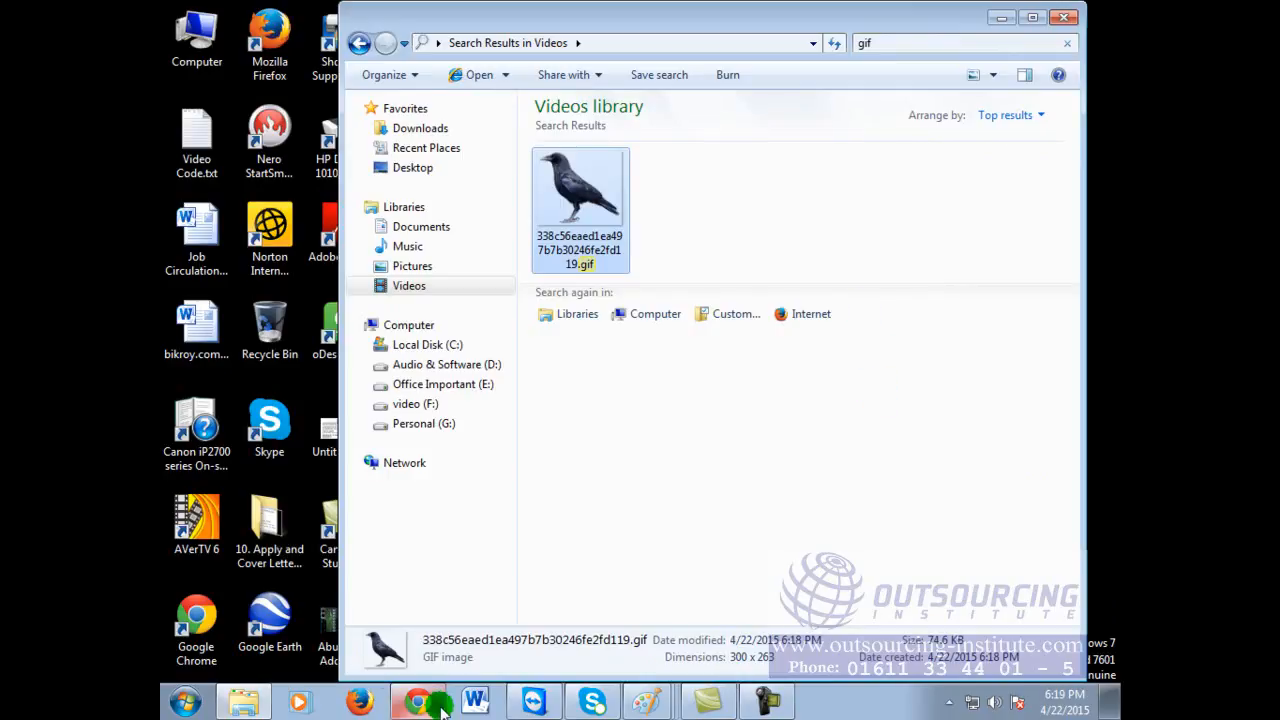
click(1035, 17)
click(425, 195)
double_click(425, 195)
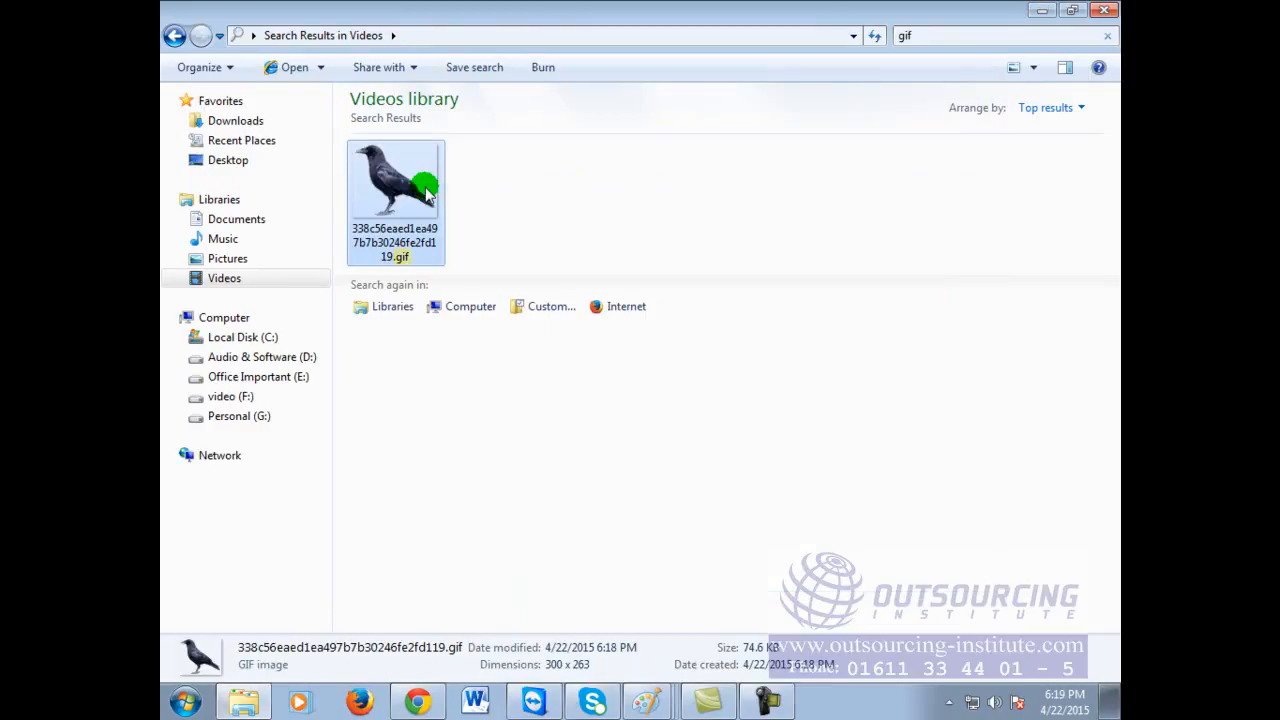
Step: Briefly check the GIF converter page, then minimize everything to show the desktop
click(1043, 12)
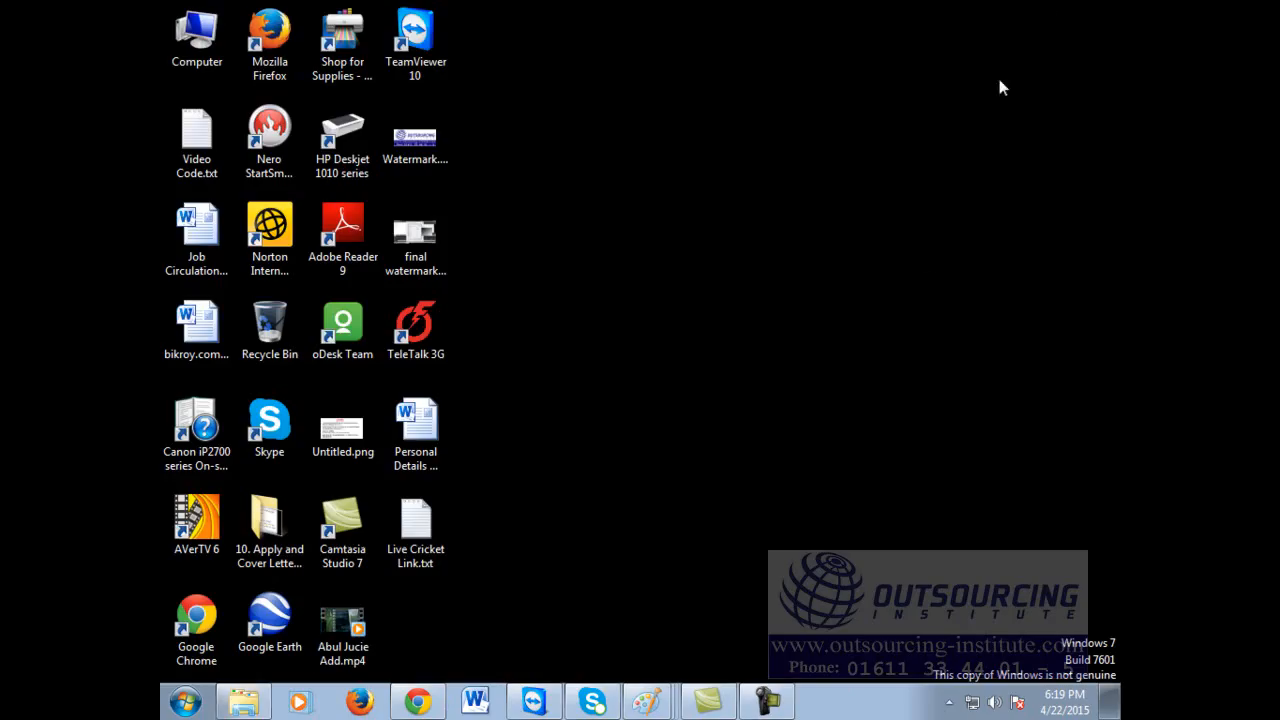
click(420, 702)
scroll(800, 245, up, 3)
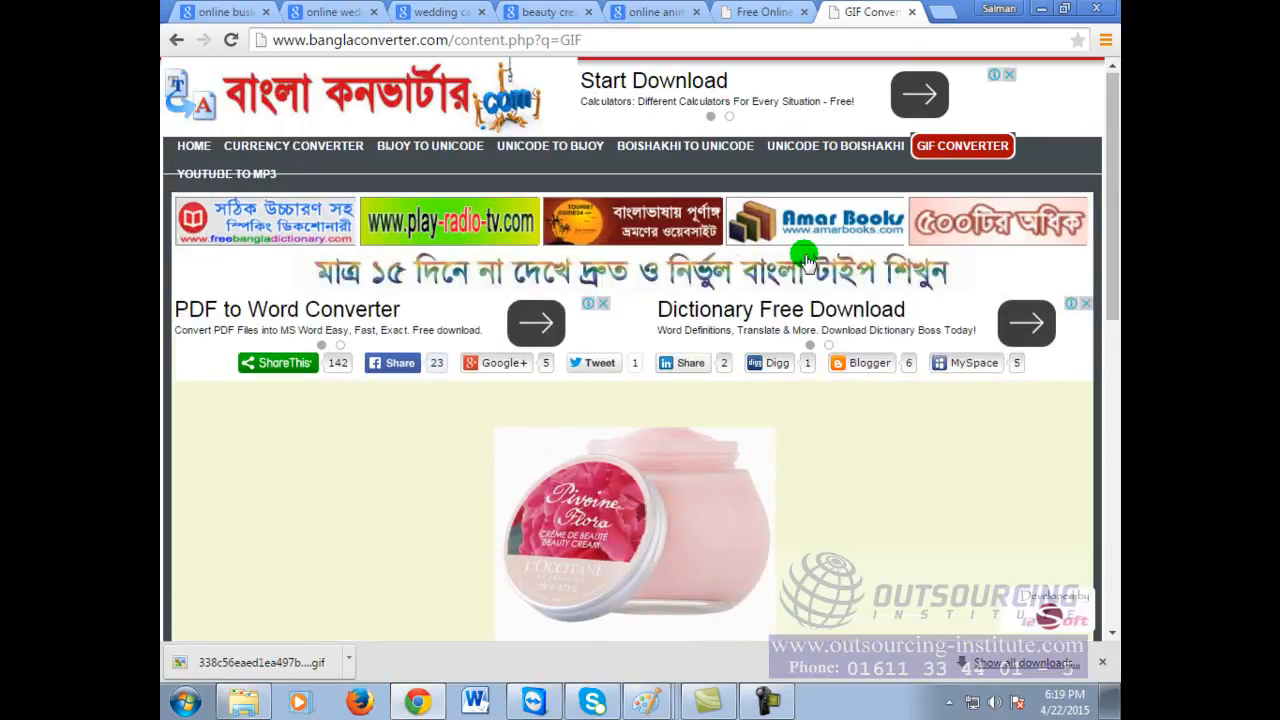
scroll(806, 255, down, 1)
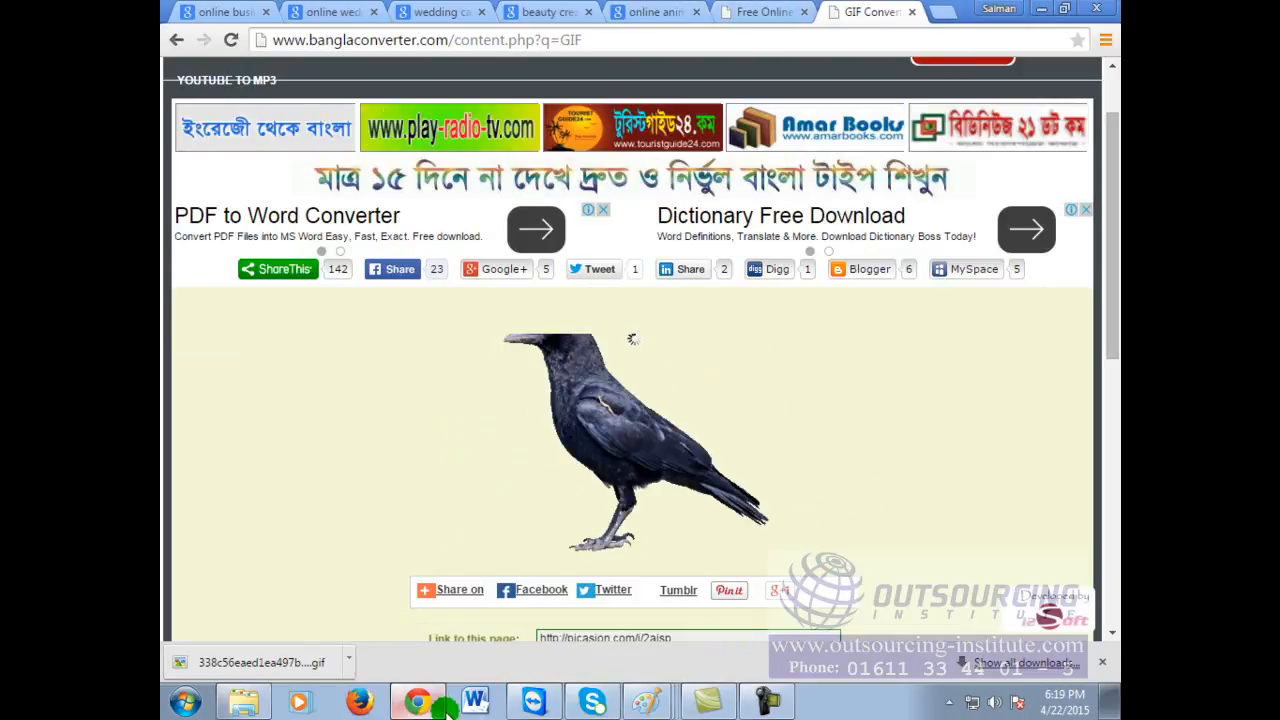
click(405, 705)
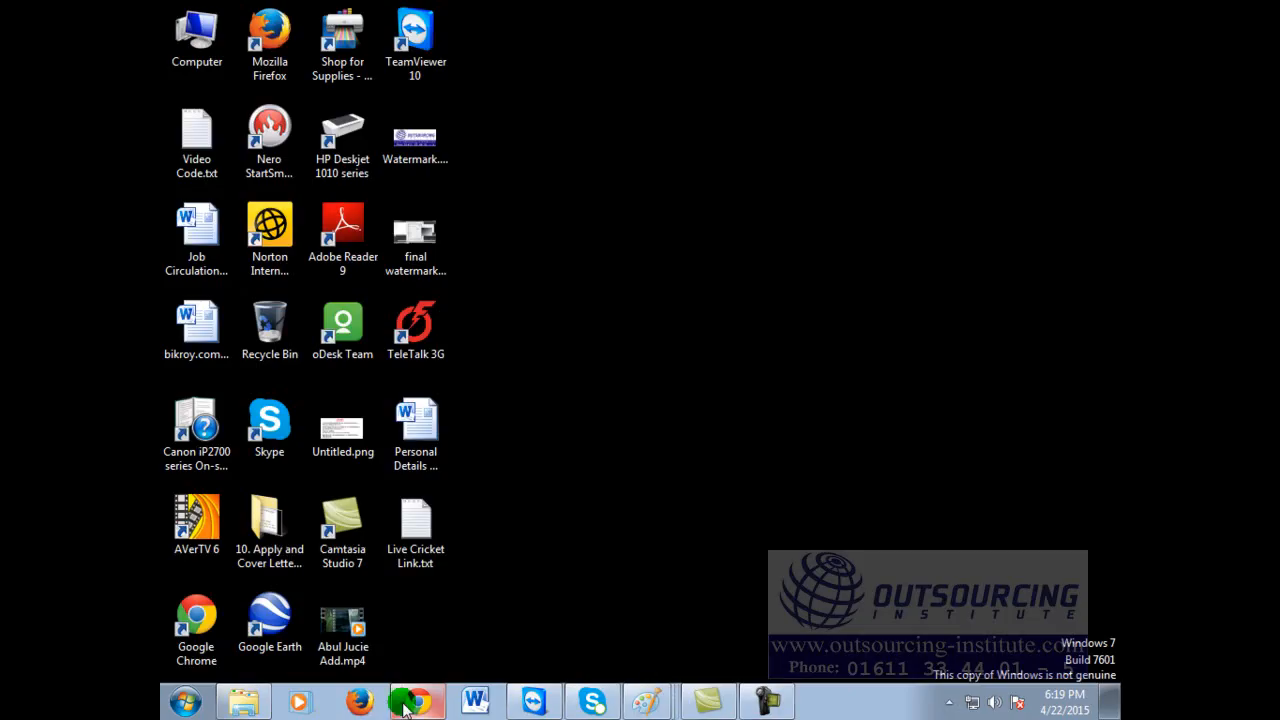
click(418, 703)
click(435, 703)
Step: Open Computer from the desktop and browse the full Videos library
click(199, 64)
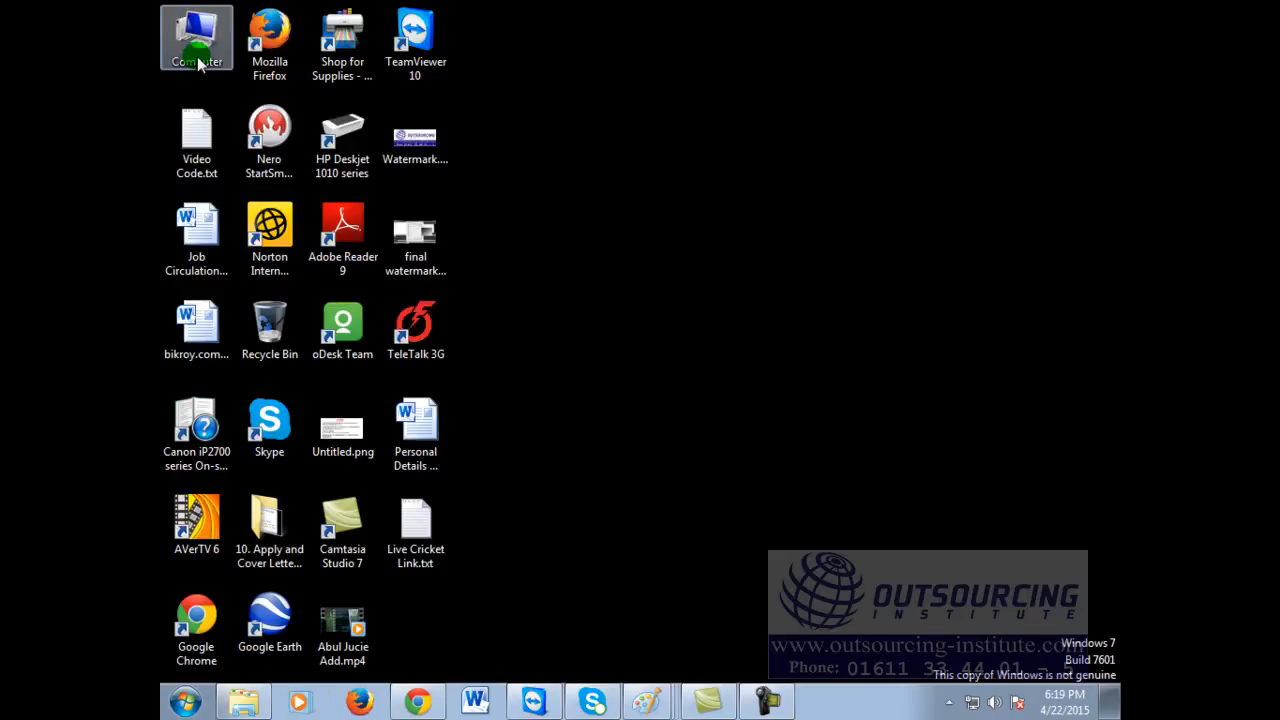
double_click(199, 58)
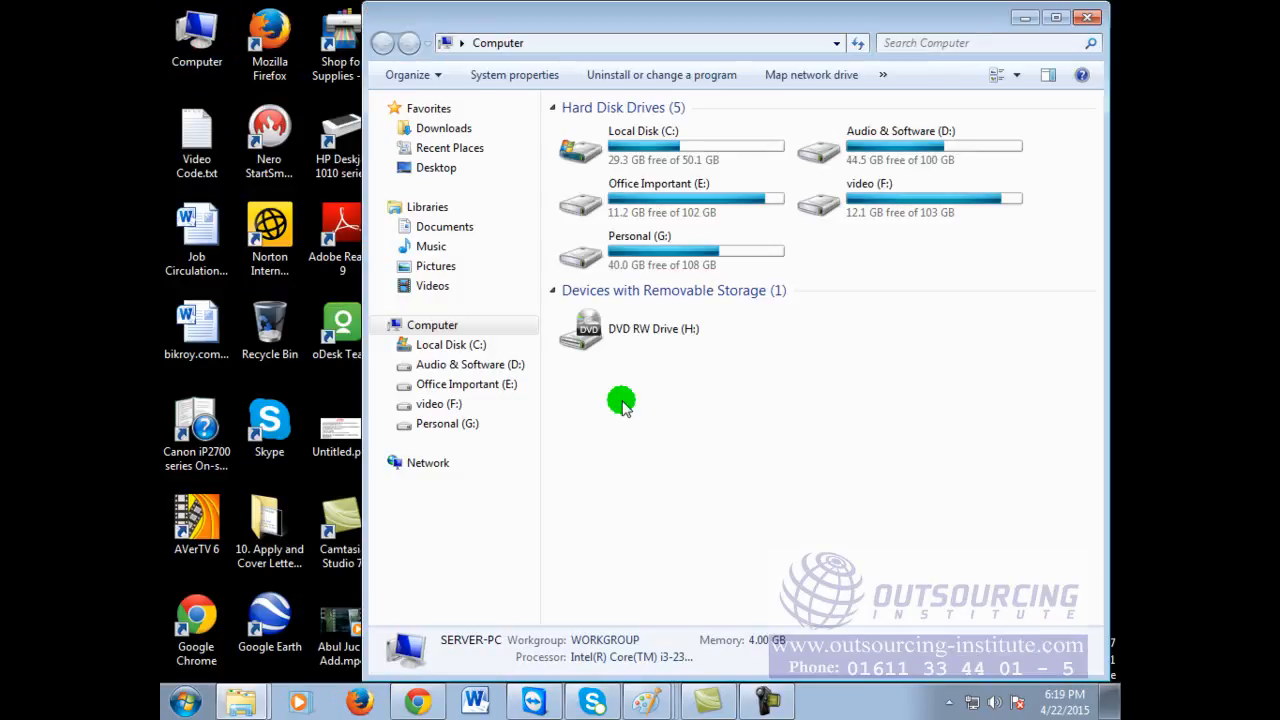
click(455, 289)
click(1095, 285)
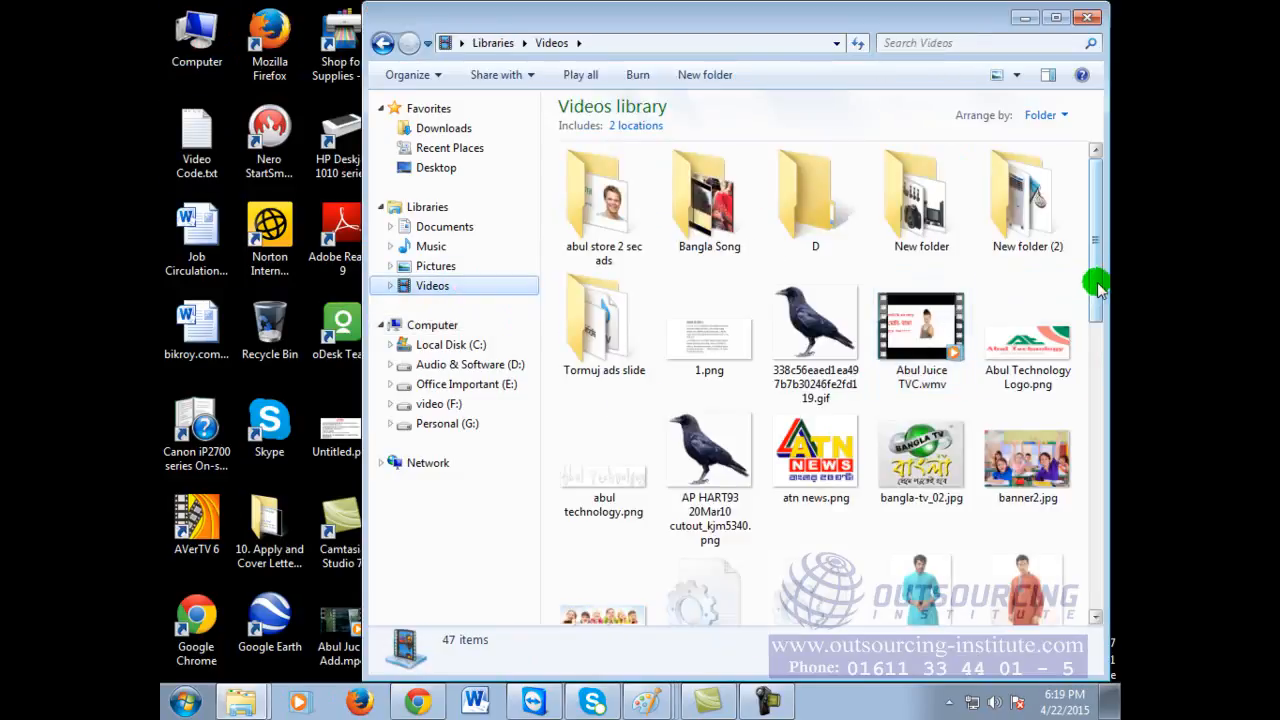
drag(1097, 285, 1107, 422)
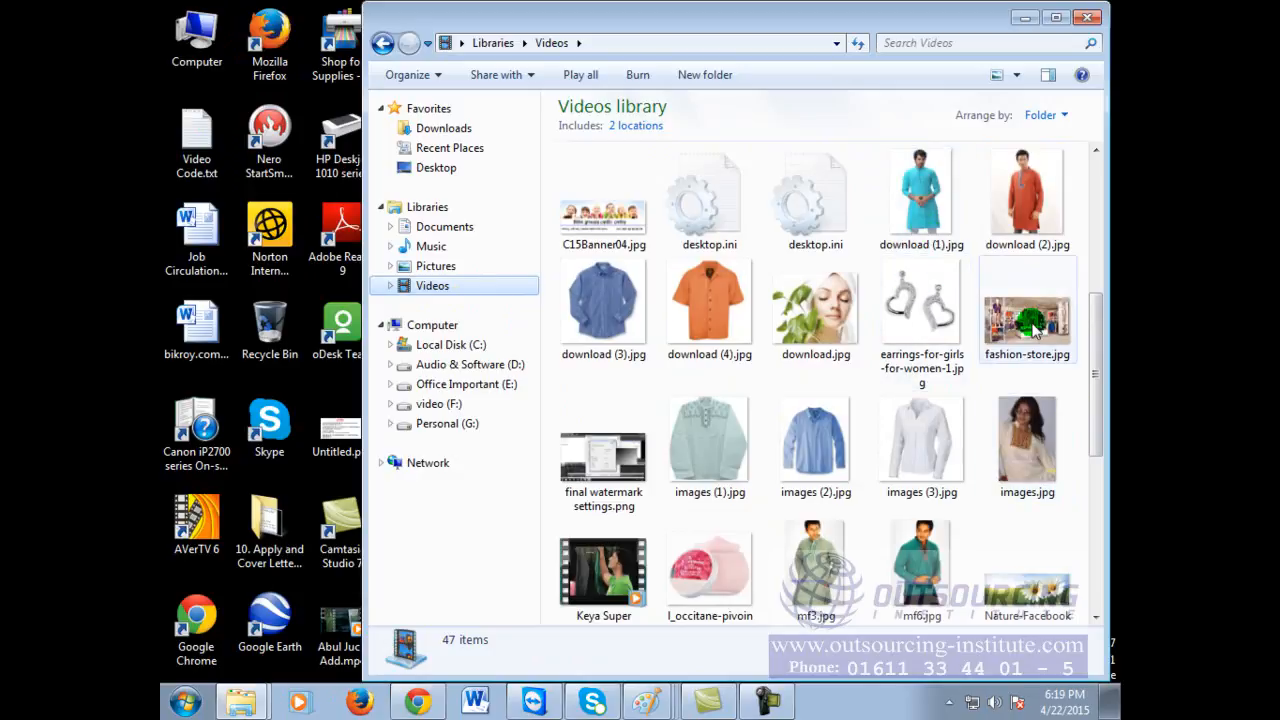
mouse_move(1080, 383)
mouse_down()
mouse_move(1095, 314)
mouse_move(1030, 295)
mouse_up()
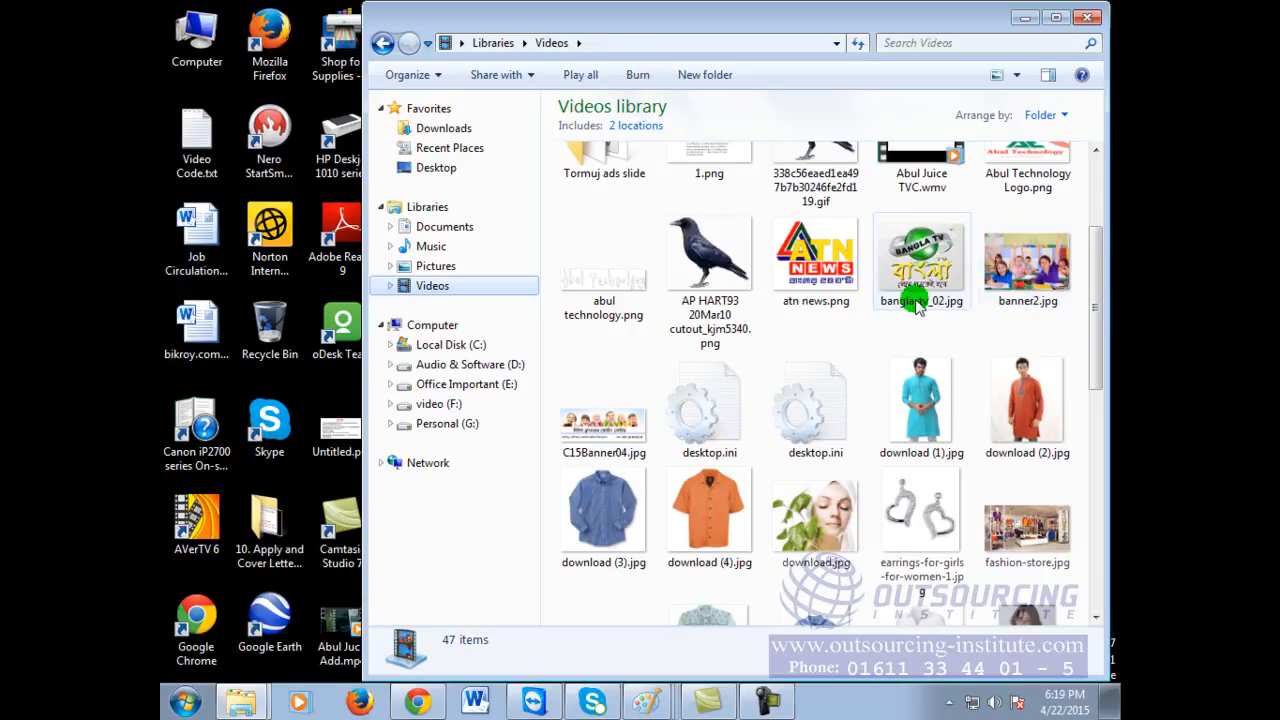
drag(1101, 367, 1091, 286)
Step: Open the crow GIF with Internet Explorer
click(826, 298)
right_click(826, 298)
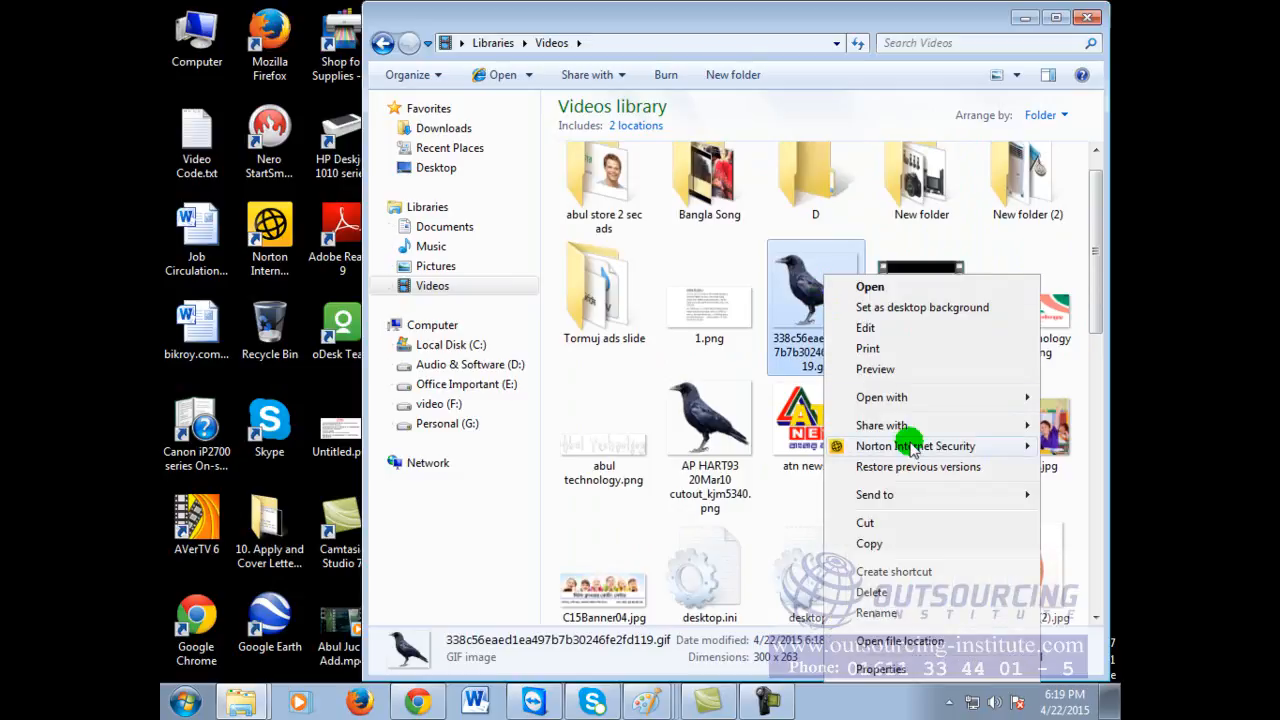
mouse_move(913, 402)
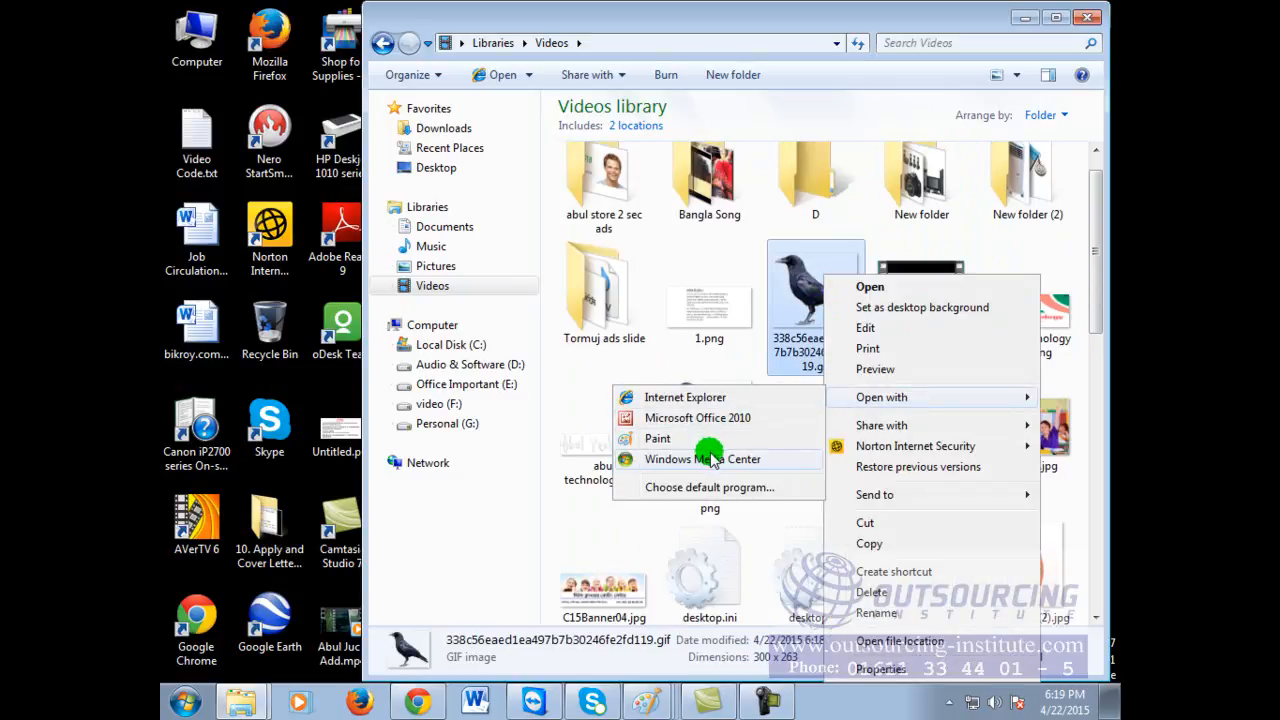
click(700, 397)
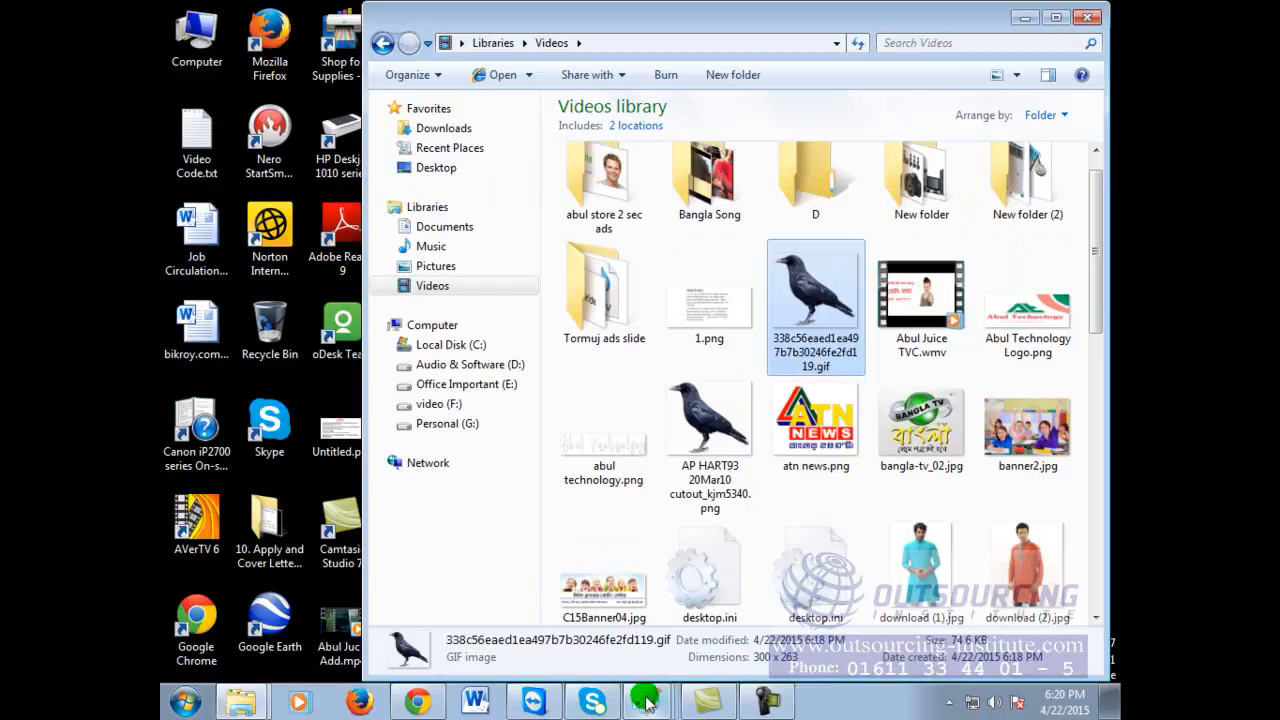
Step: Return to the GIF Converter page and view the animated image's context menu
click(418, 702)
scroll(1008, 535, up, 1)
scroll(1008, 535, down, 1)
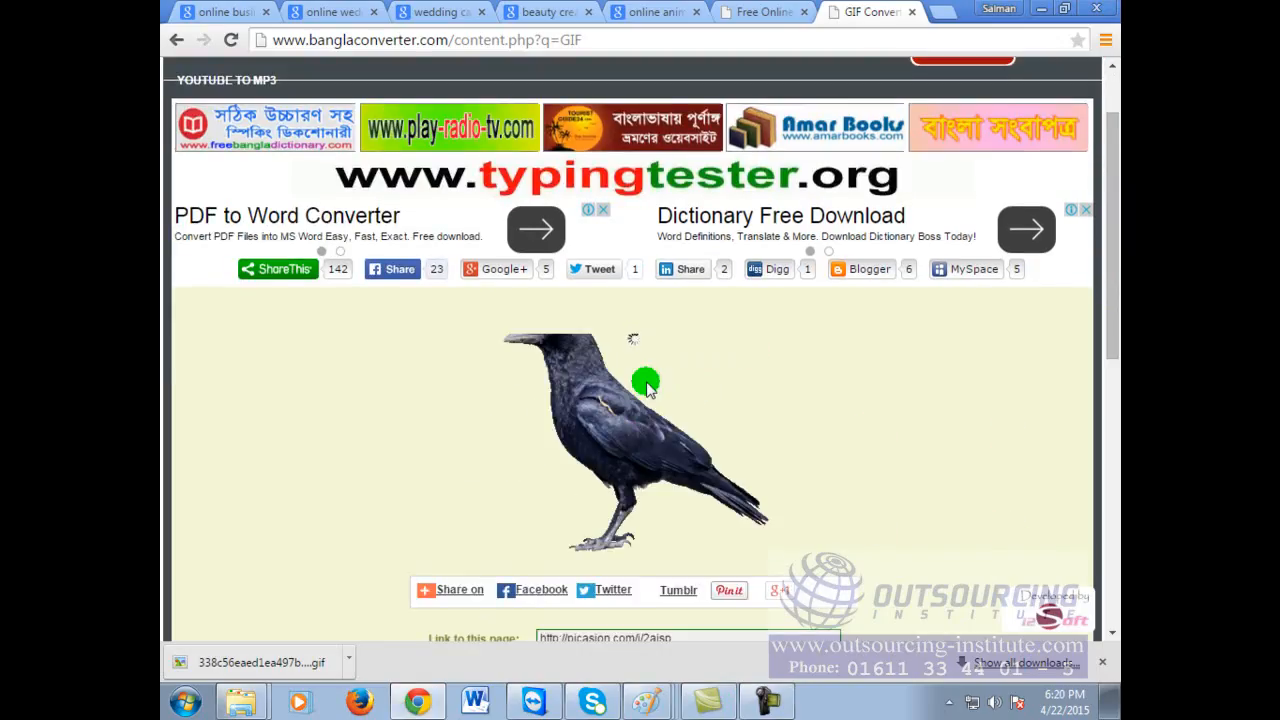
right_click(646, 388)
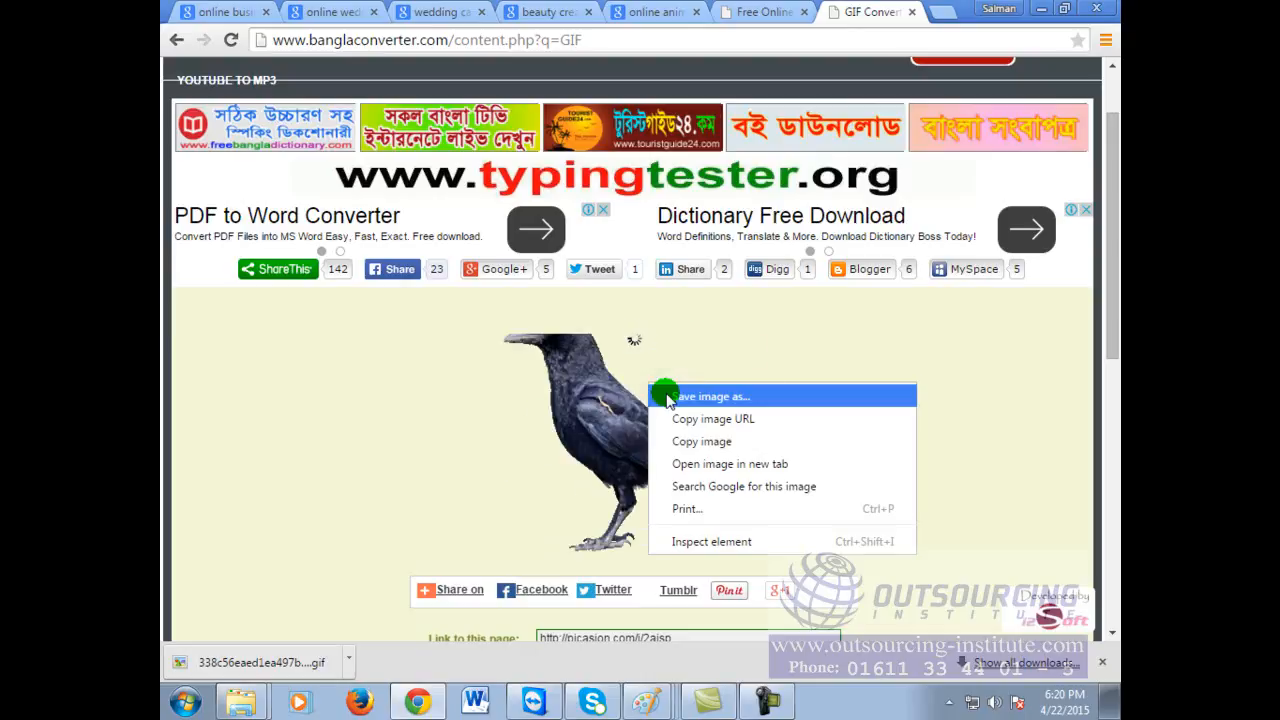
click(987, 352)
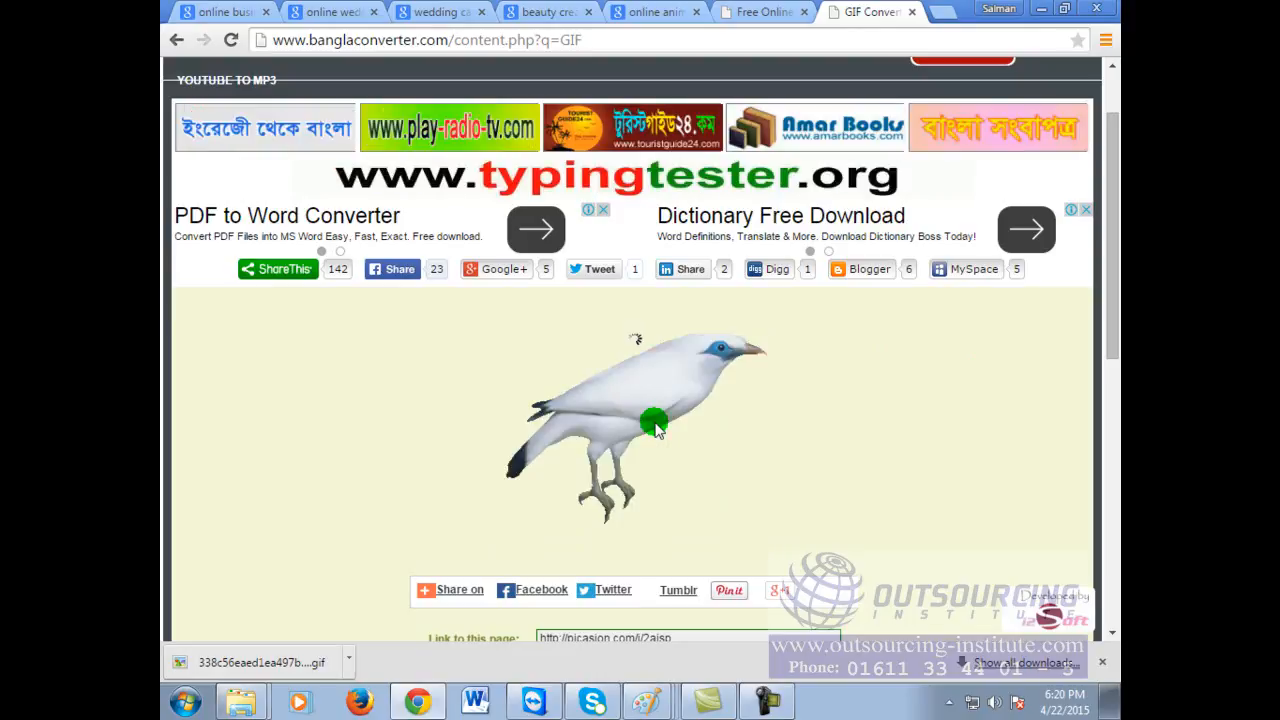
Step: Flip through the GIFMaker.me and search-result tabs, ending back on GIF Converter
click(757, 10)
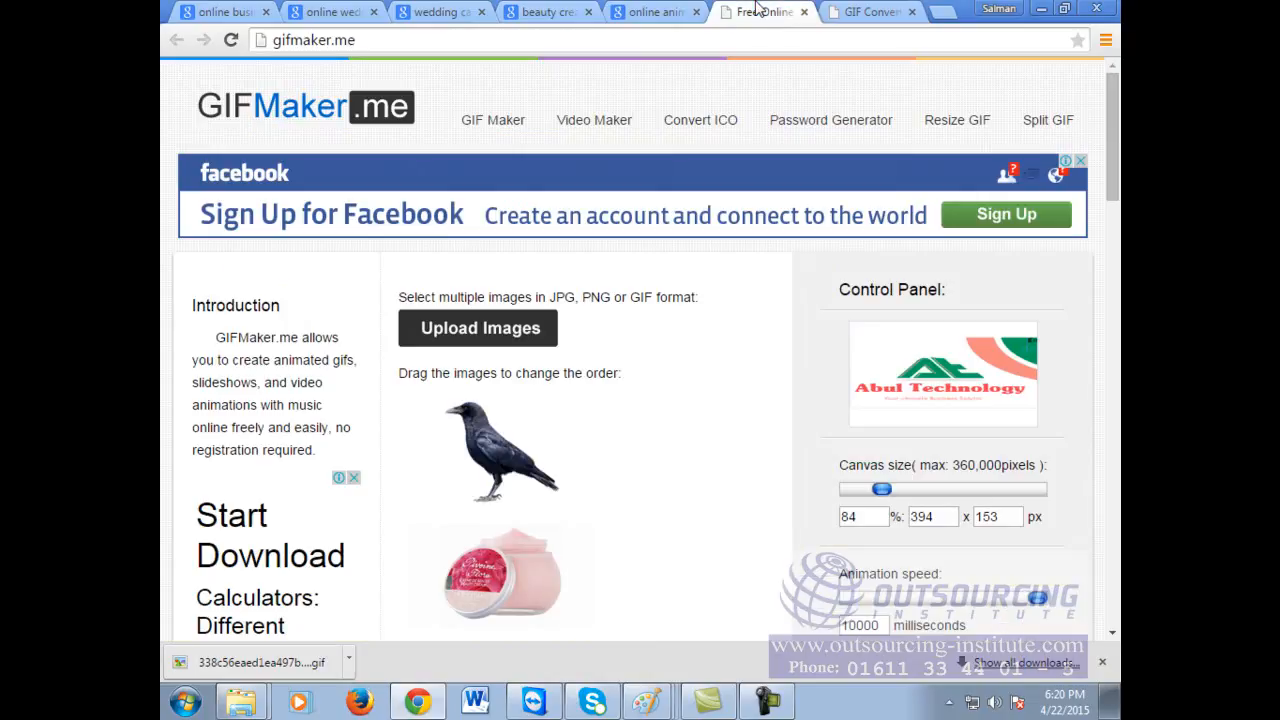
click(535, 11)
click(345, 11)
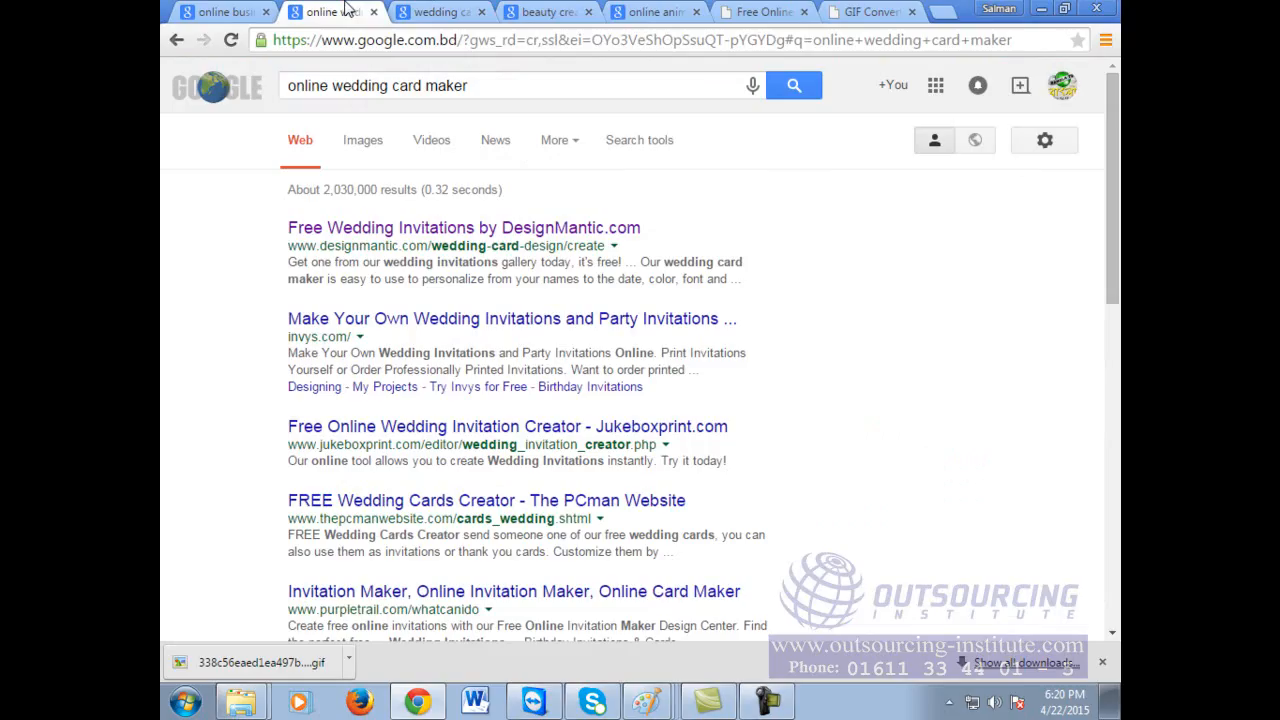
click(230, 11)
click(880, 11)
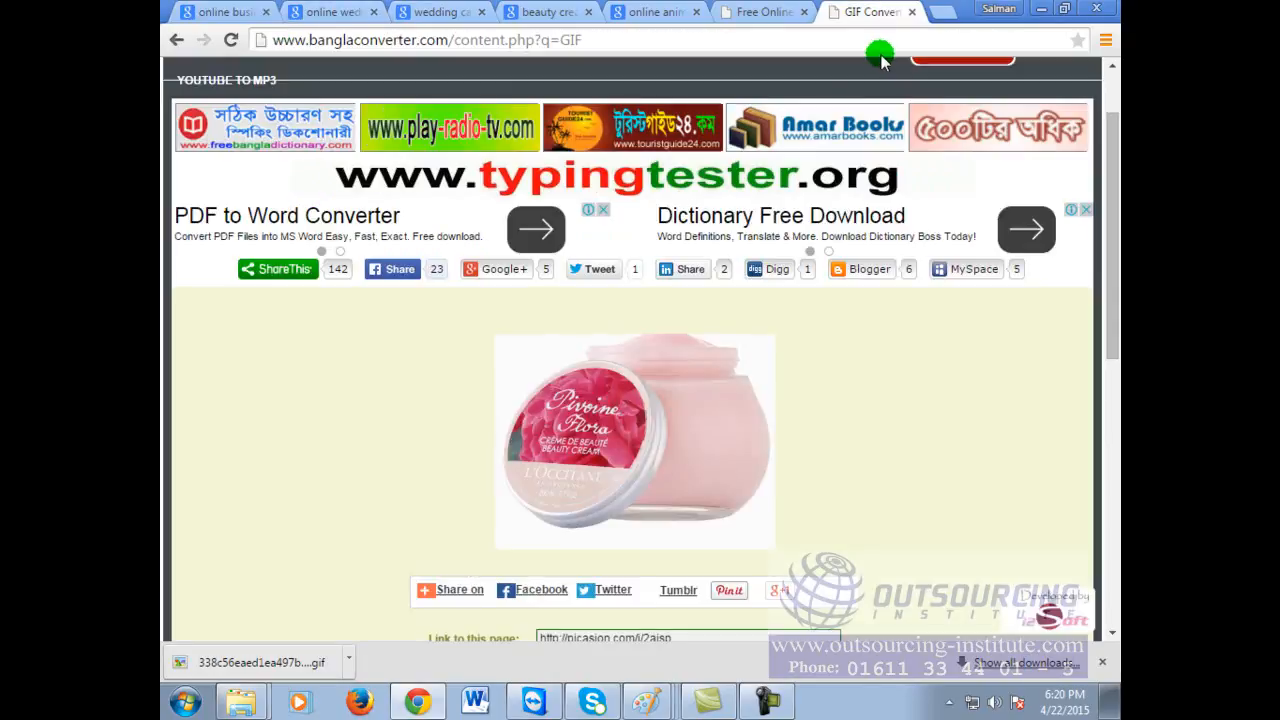
scroll(940, 520, up, 1)
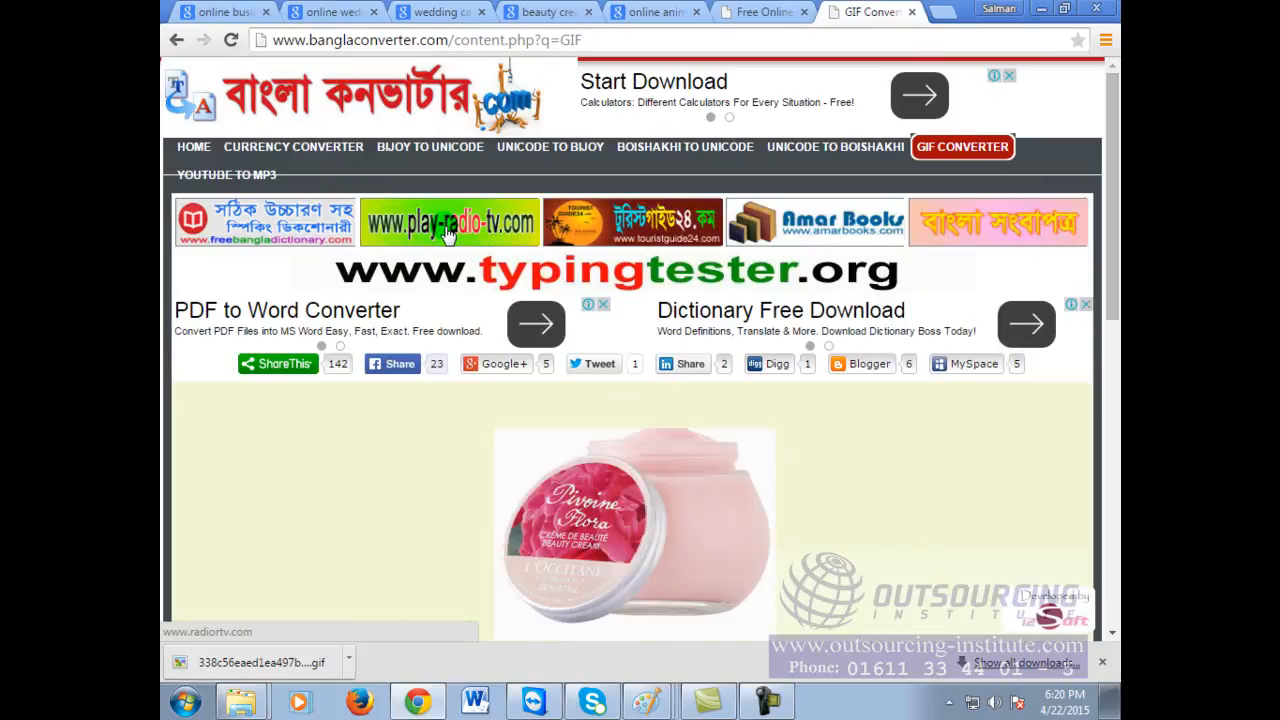
Step: Browse the Prothom Alo homepage in a new tab, then return to the GIF Converter tab
click(940, 12)
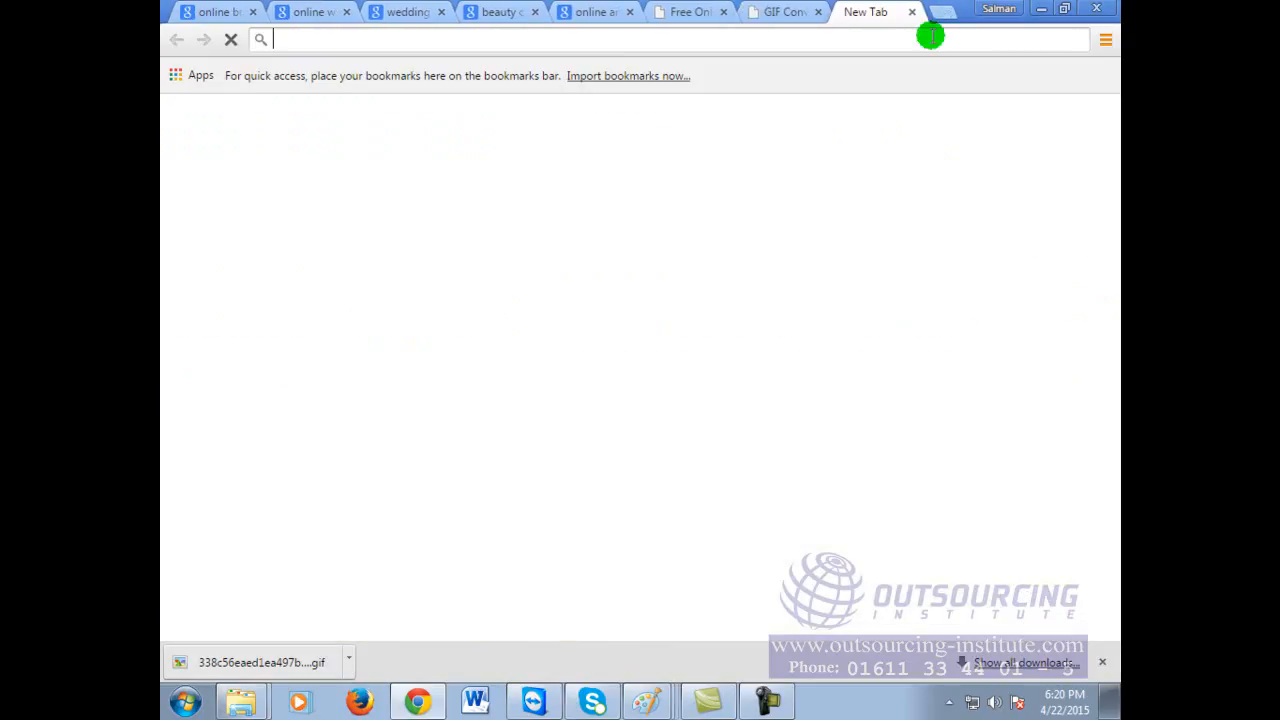
click(929, 36)
text(www.pr)
key(Return)
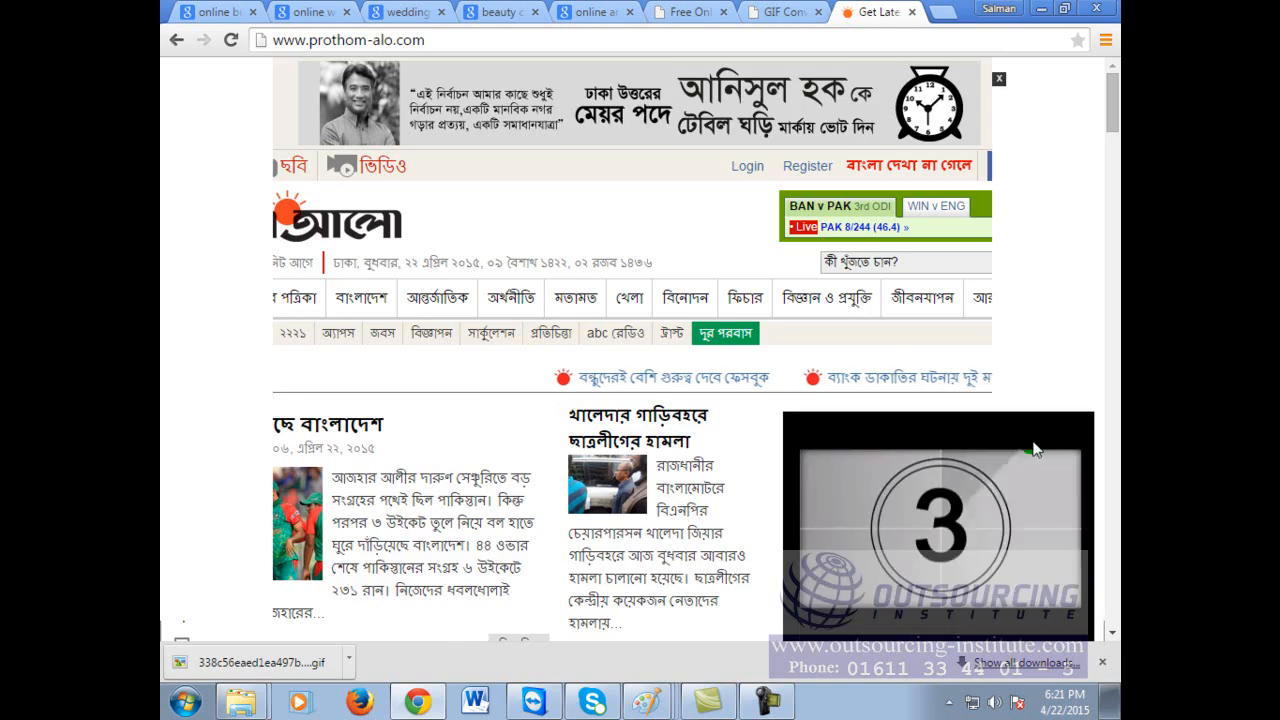
scroll(959, 446, down, 8)
scroll(962, 452, down, 10)
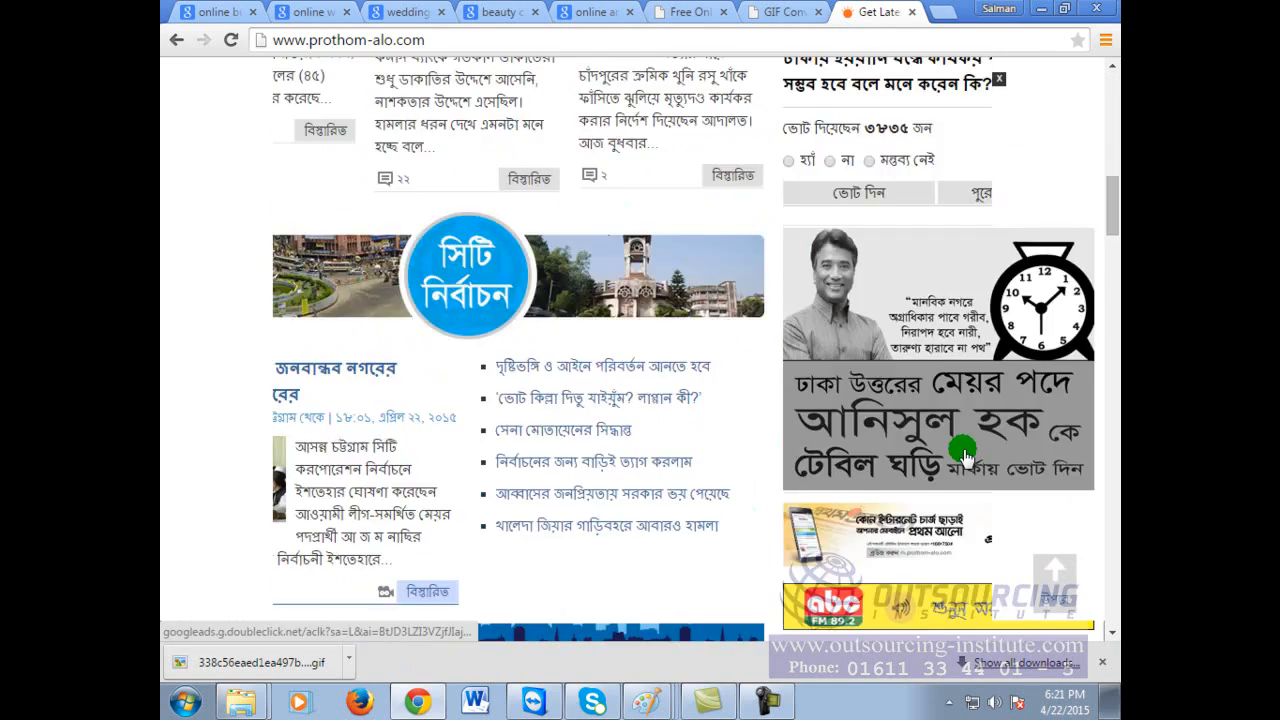
scroll(962, 452, down, 7)
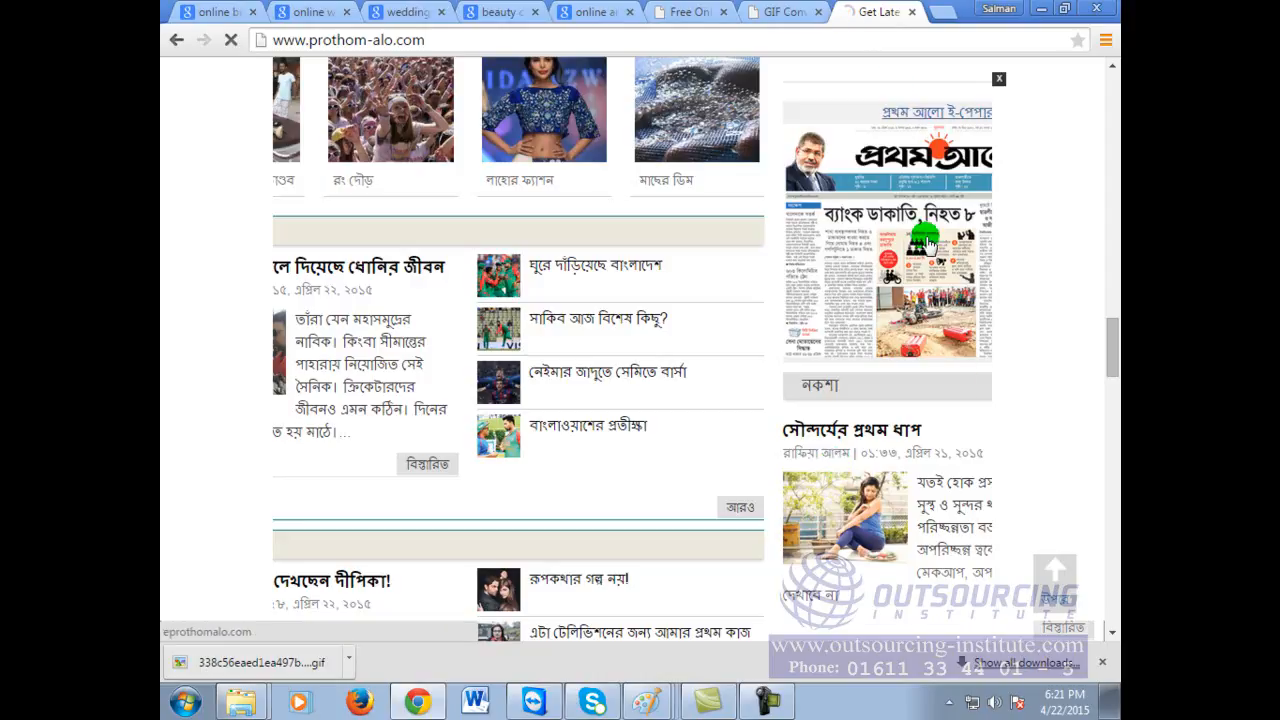
click(800, 11)
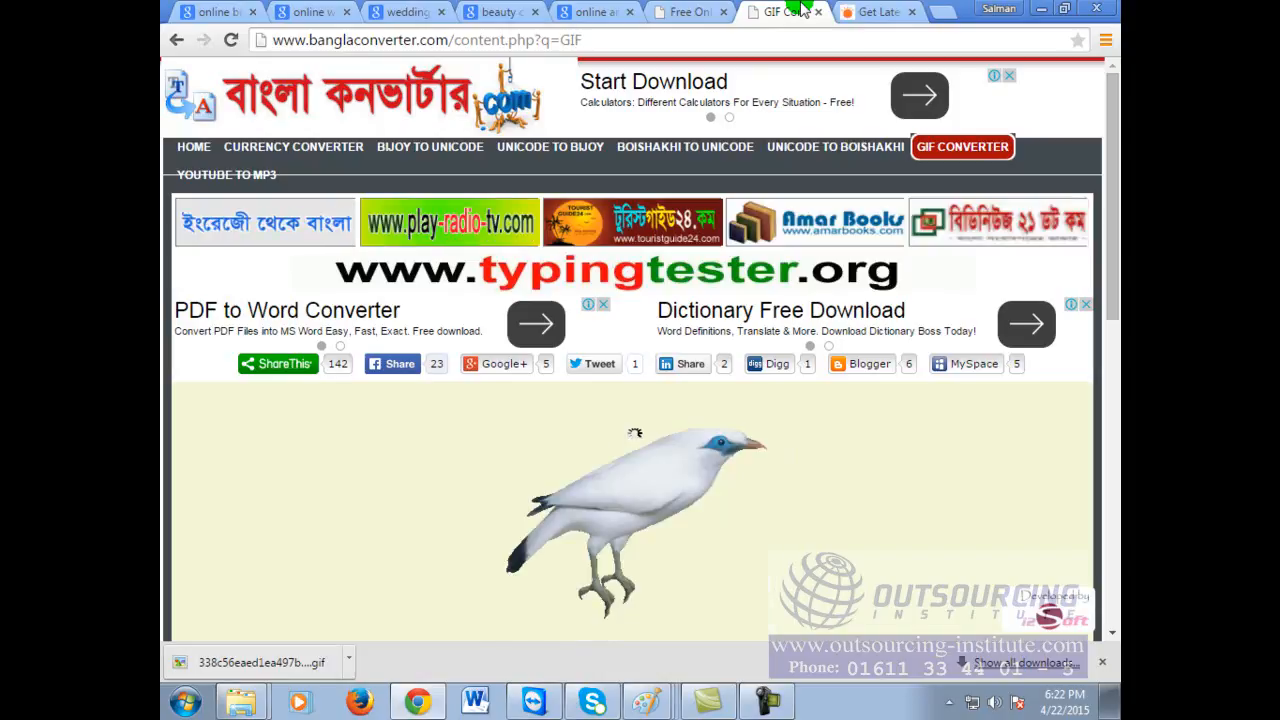
Step: On the GIFMaker.me tab, download the four-image slideshow as output_QGw62S.mp4
click(680, 11)
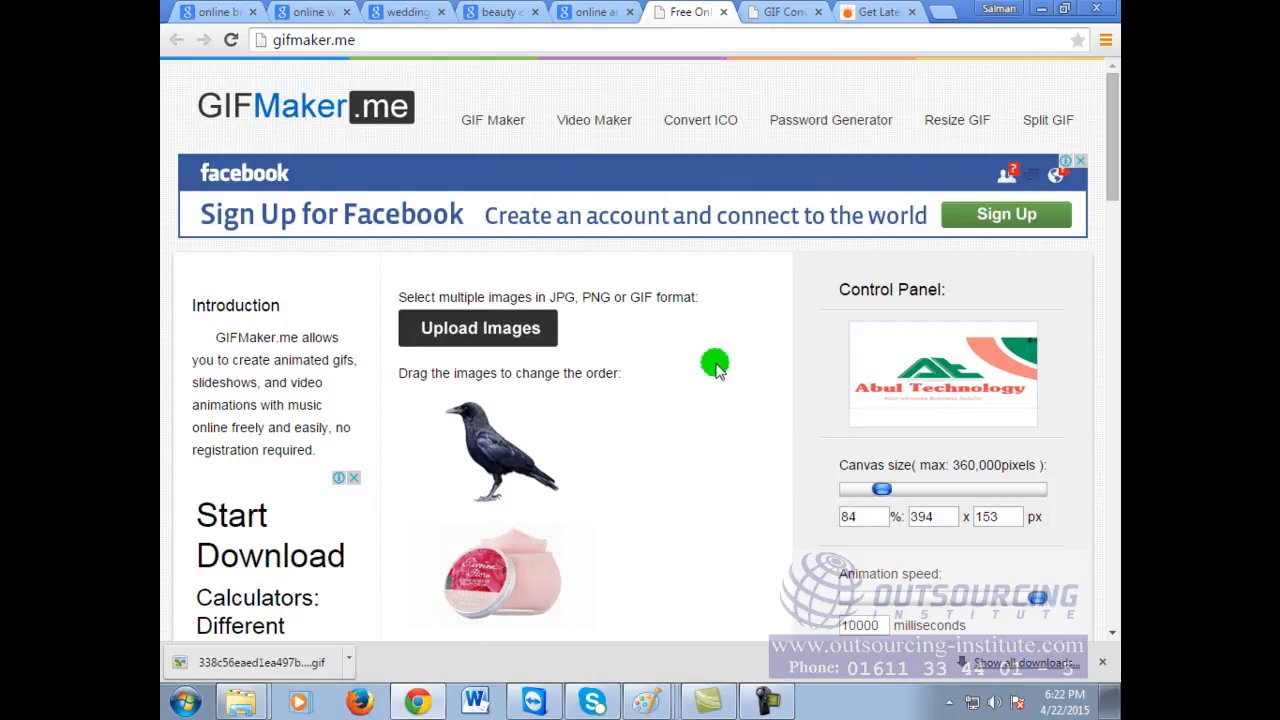
scroll(525, 497, down, 2)
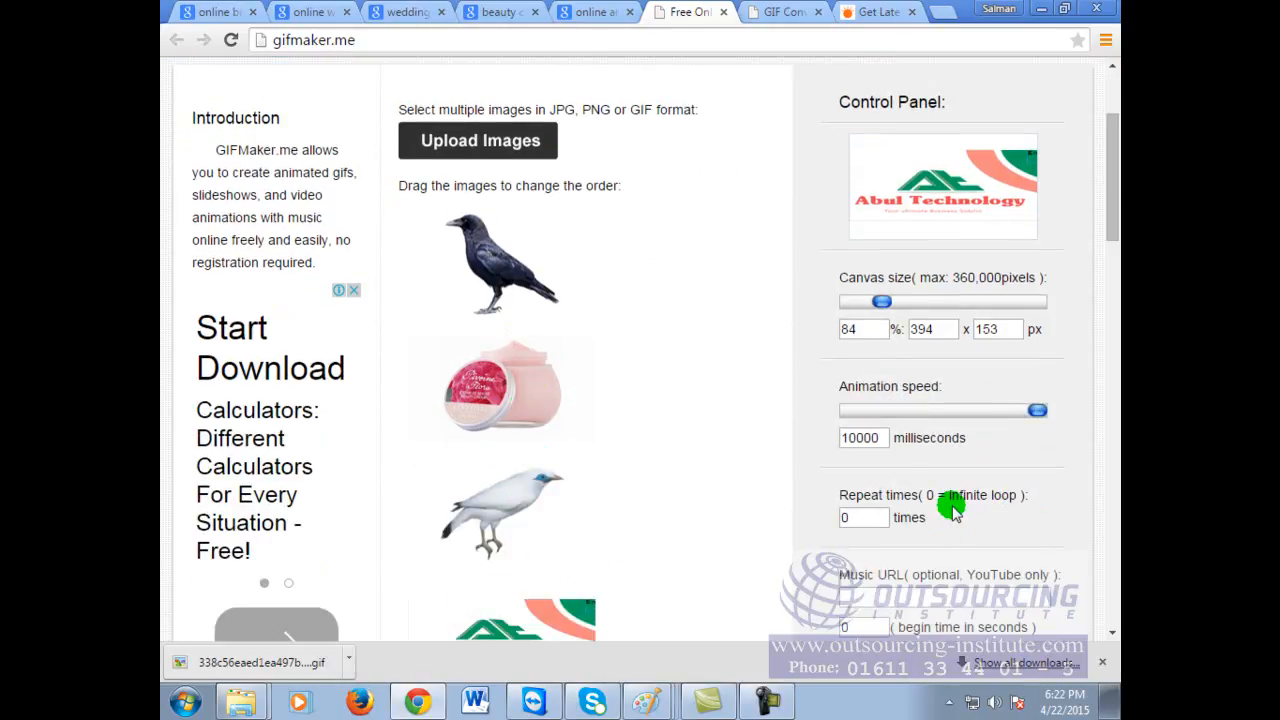
scroll(955, 507, down, 1)
scroll(955, 507, down, 1)
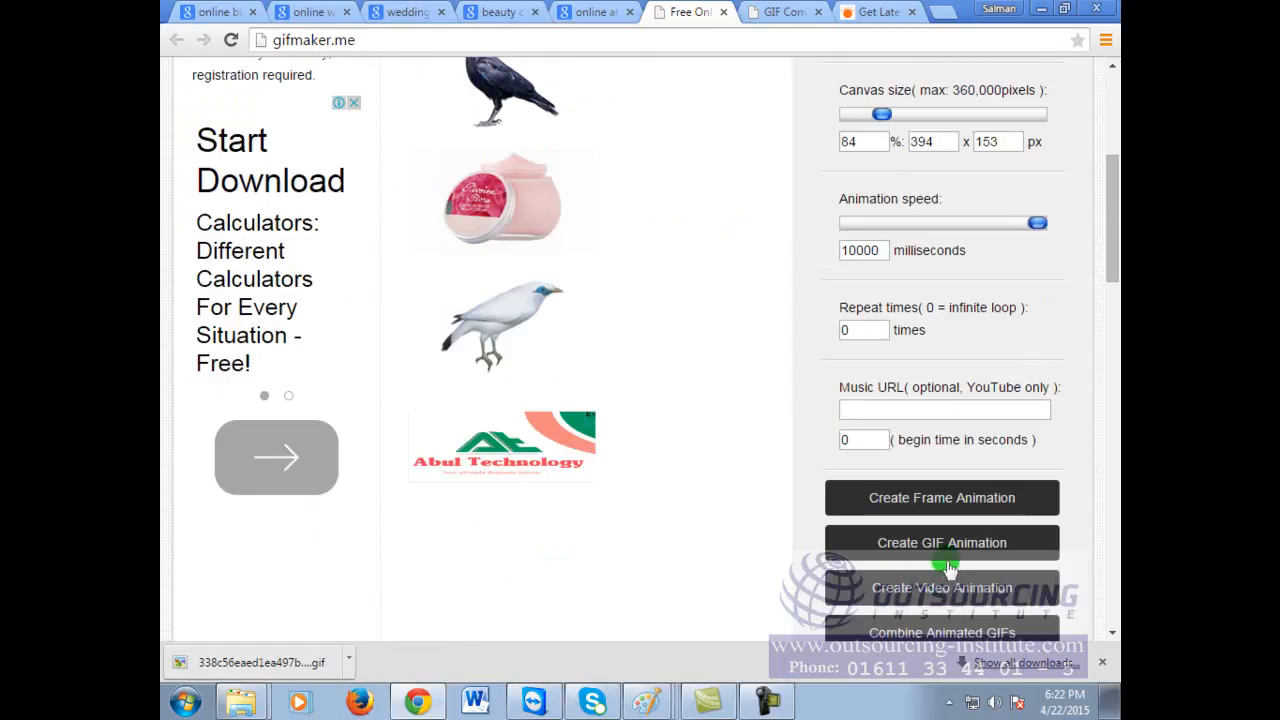
click(644, 38)
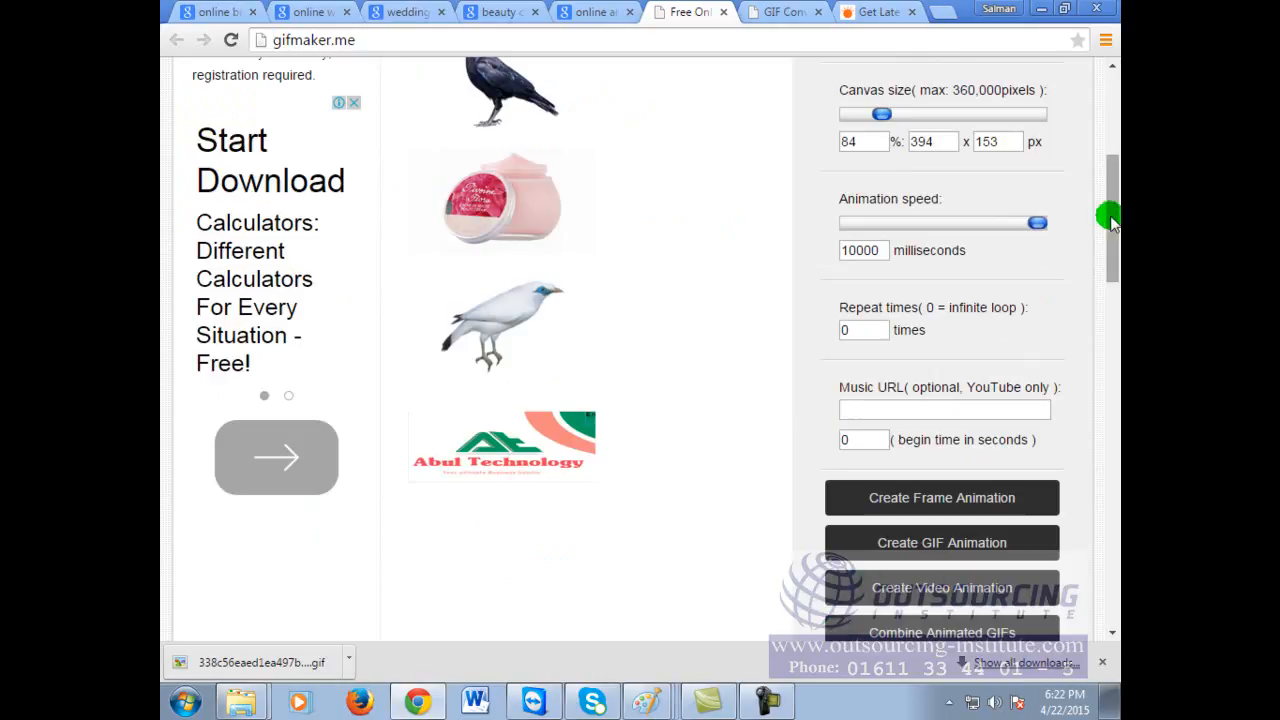
drag(1114, 237, 1110, 268)
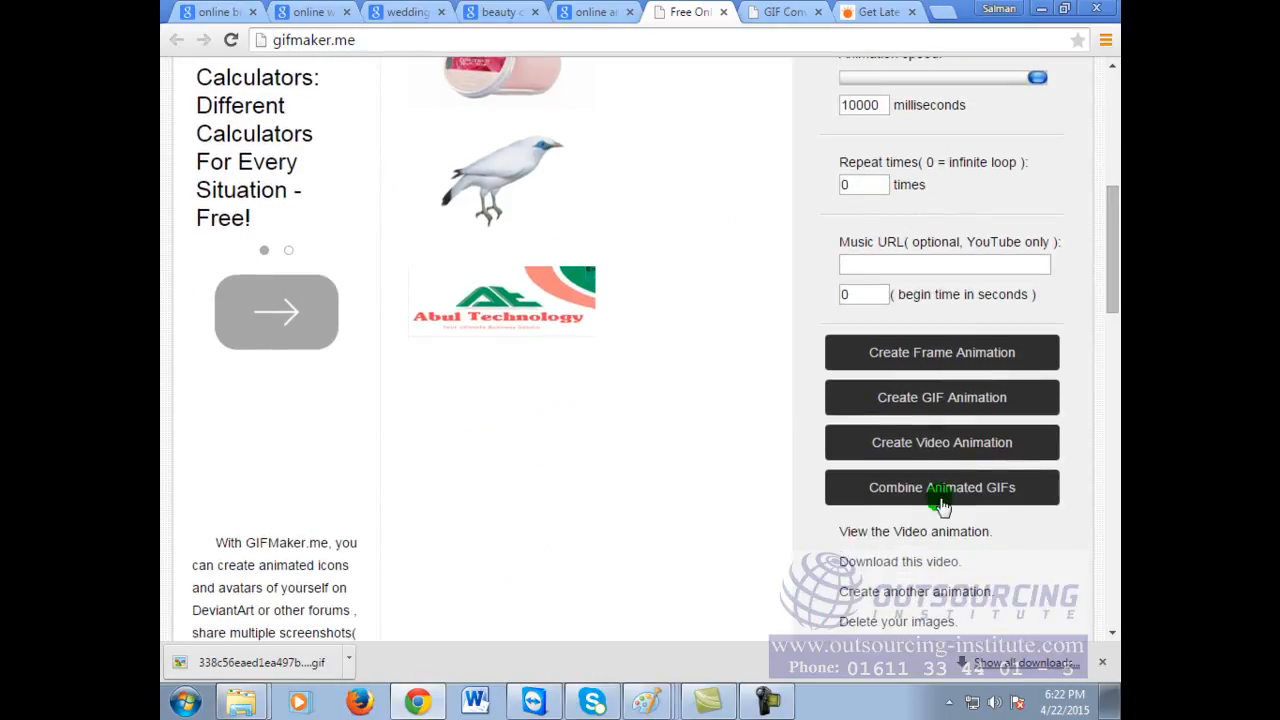
click(928, 563)
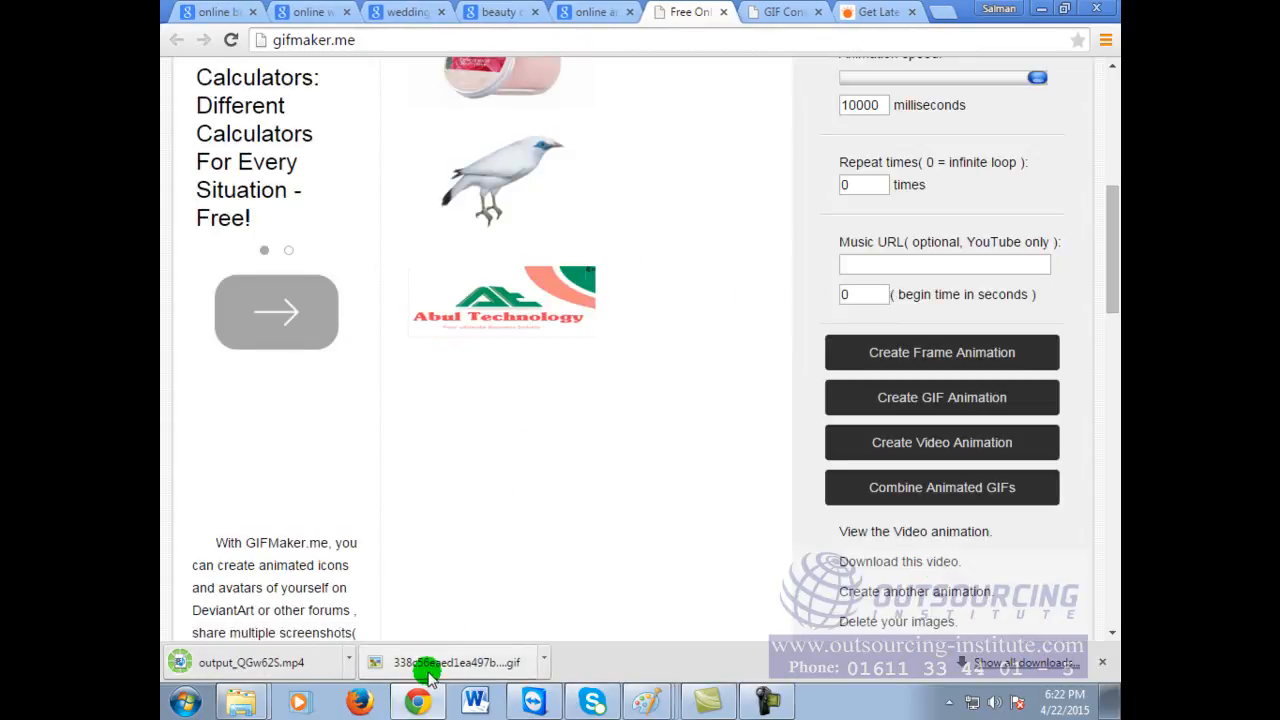
Step: Play output_QGw62S.mp4 in Windows Media Player, then return to the BanglaConverter GIF Converter tab
click(258, 665)
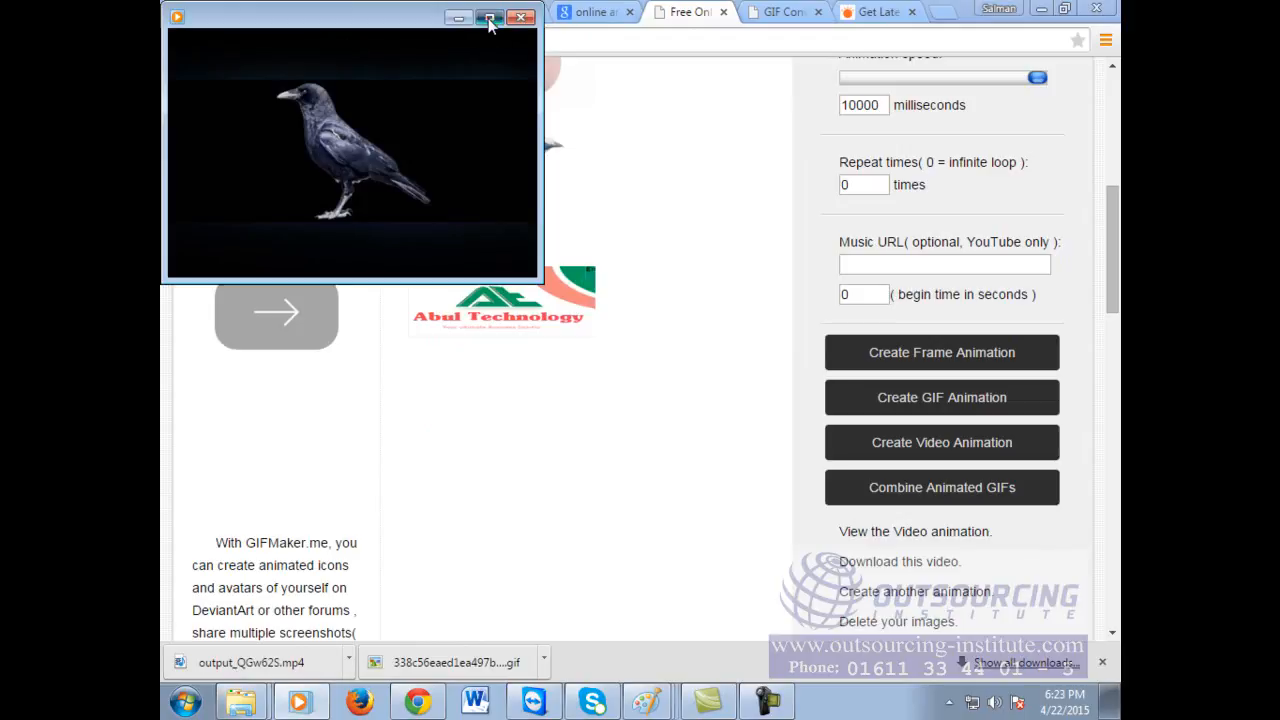
click(490, 19)
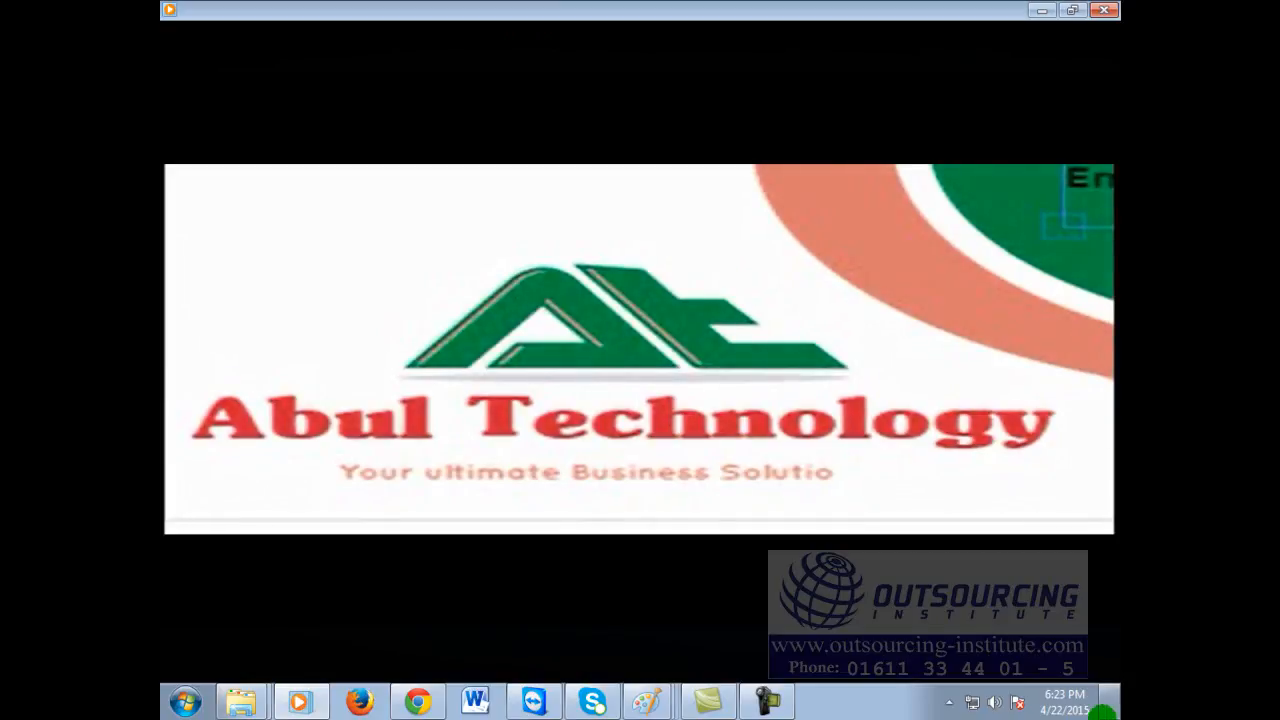
click(1072, 10)
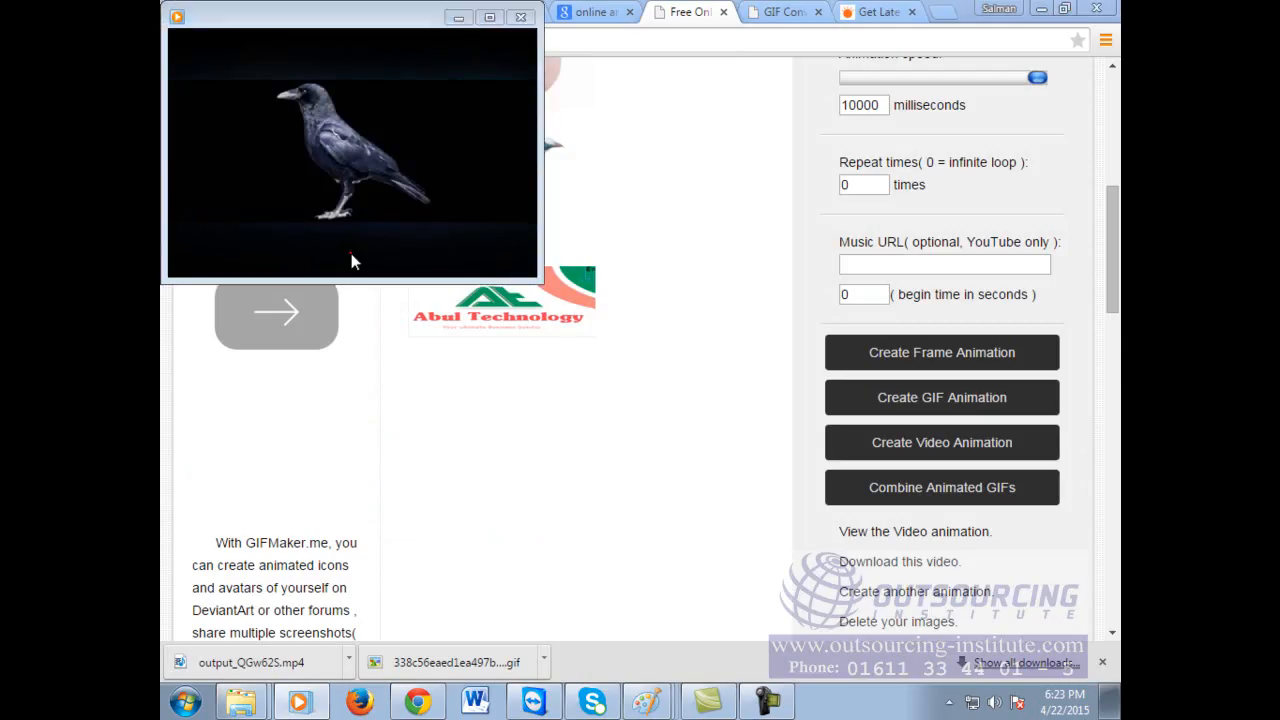
drag(360, 17, 403, 120)
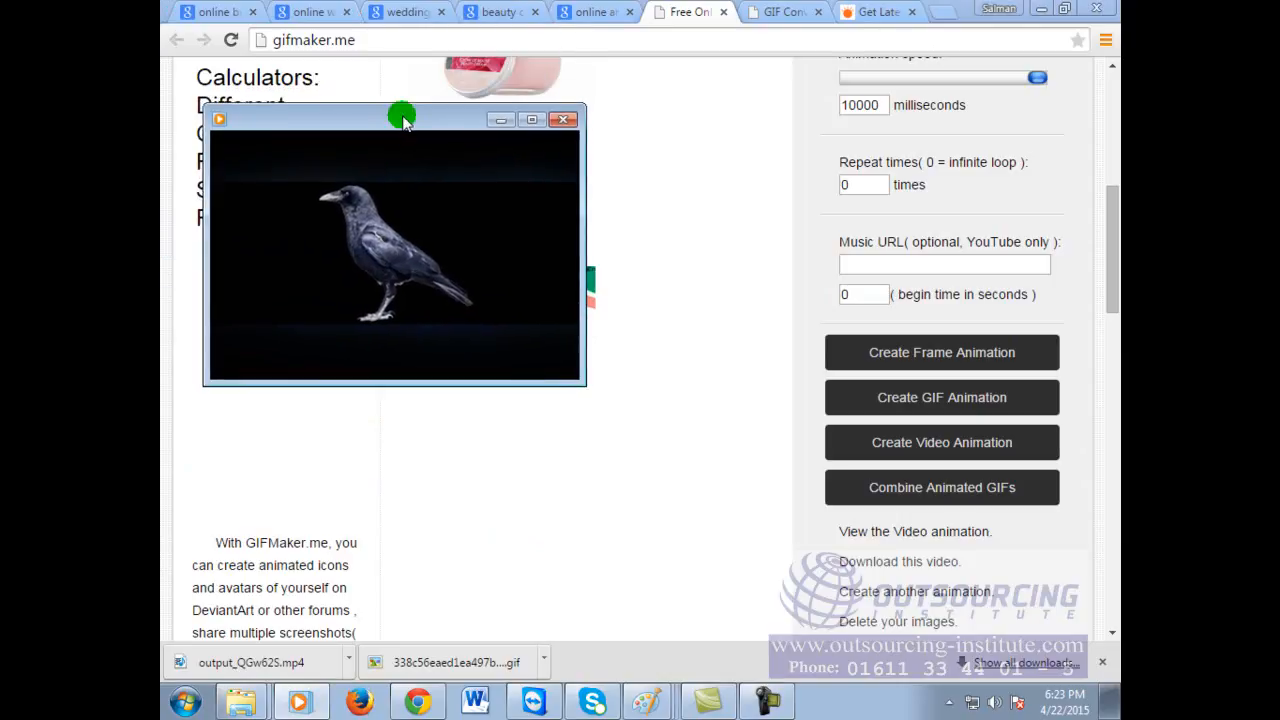
click(393, 356)
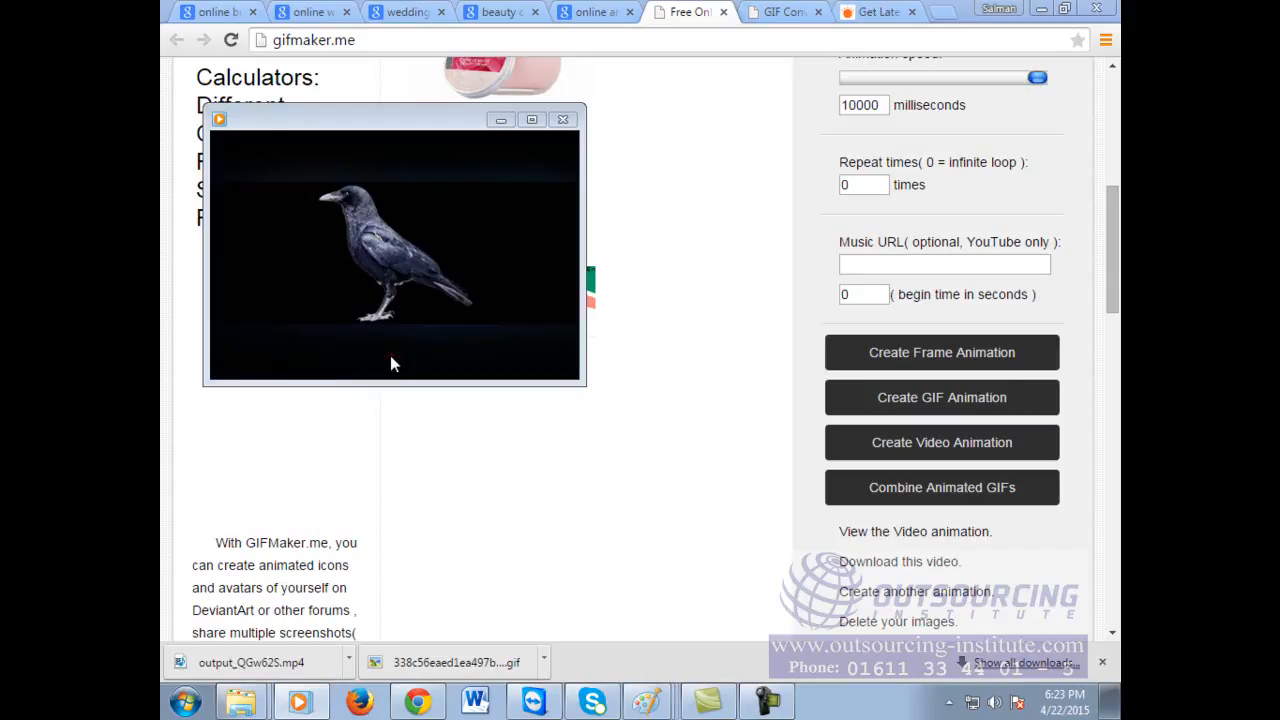
click(800, 10)
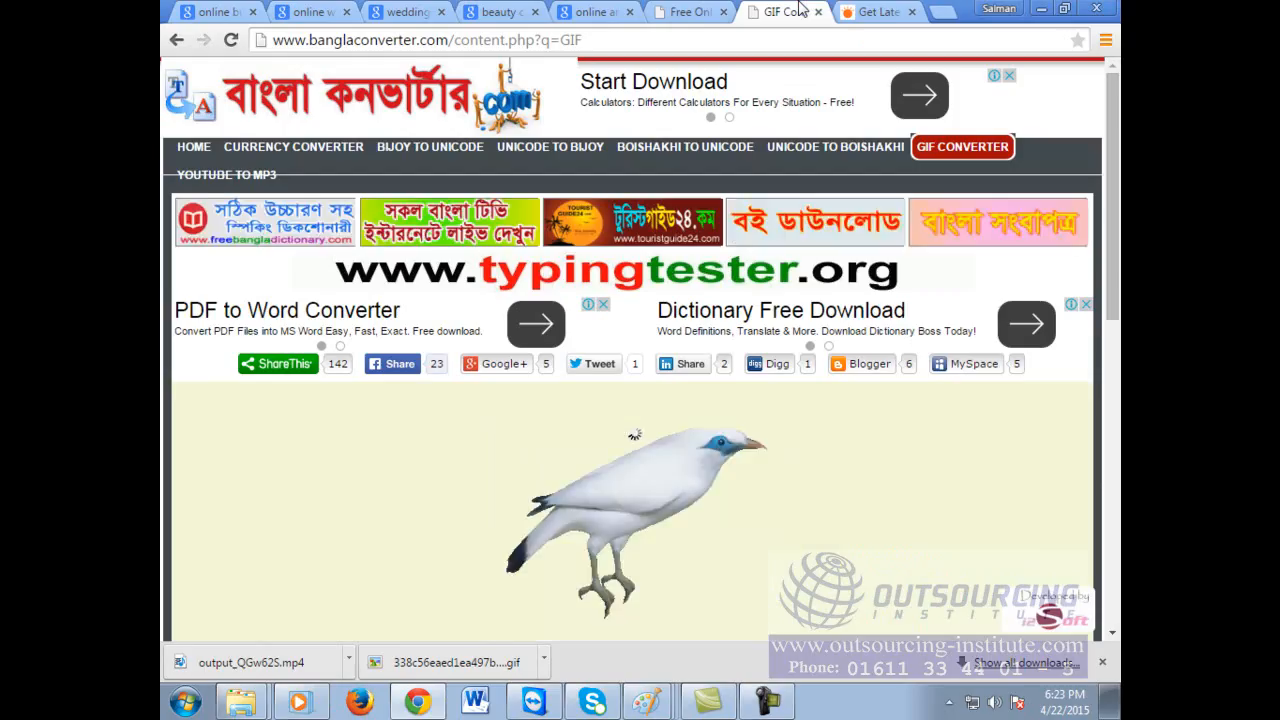
Step: Close Windows Media Player and scroll the bird GIF page down to its share buttons and link boxes
click(790, 462)
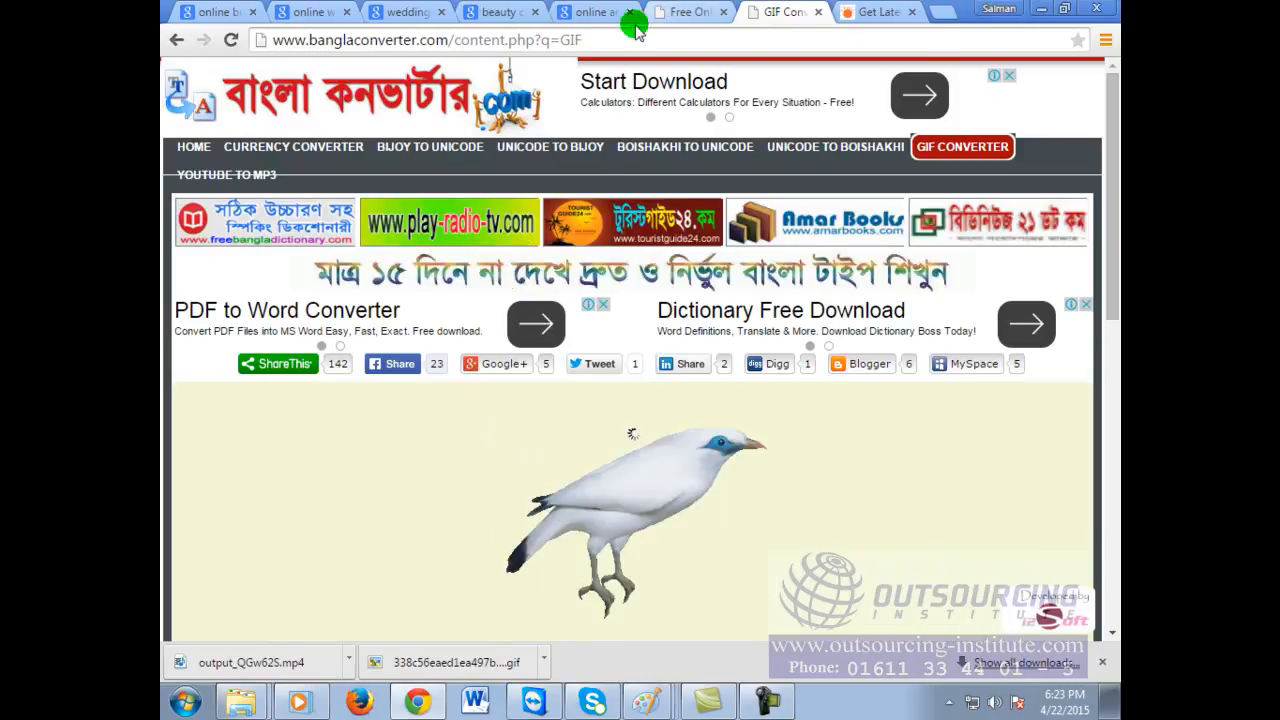
click(328, 695)
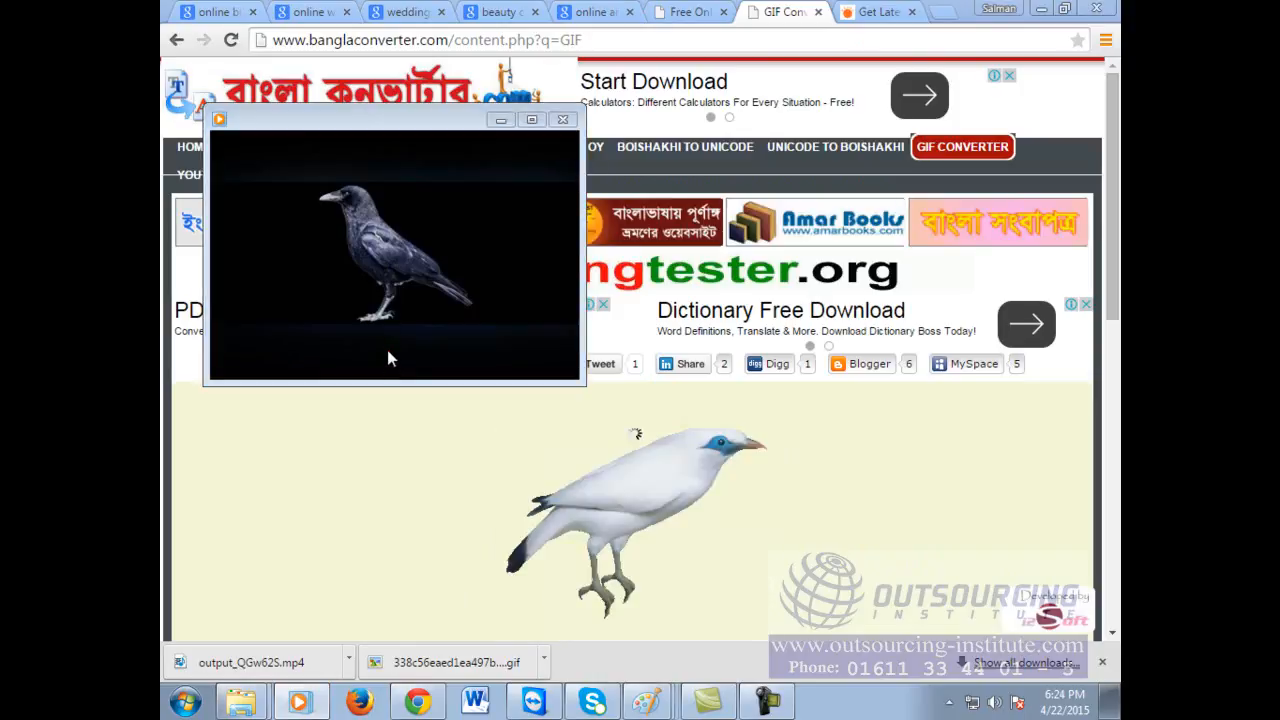
click(562, 119)
scroll(720, 497, down, 2)
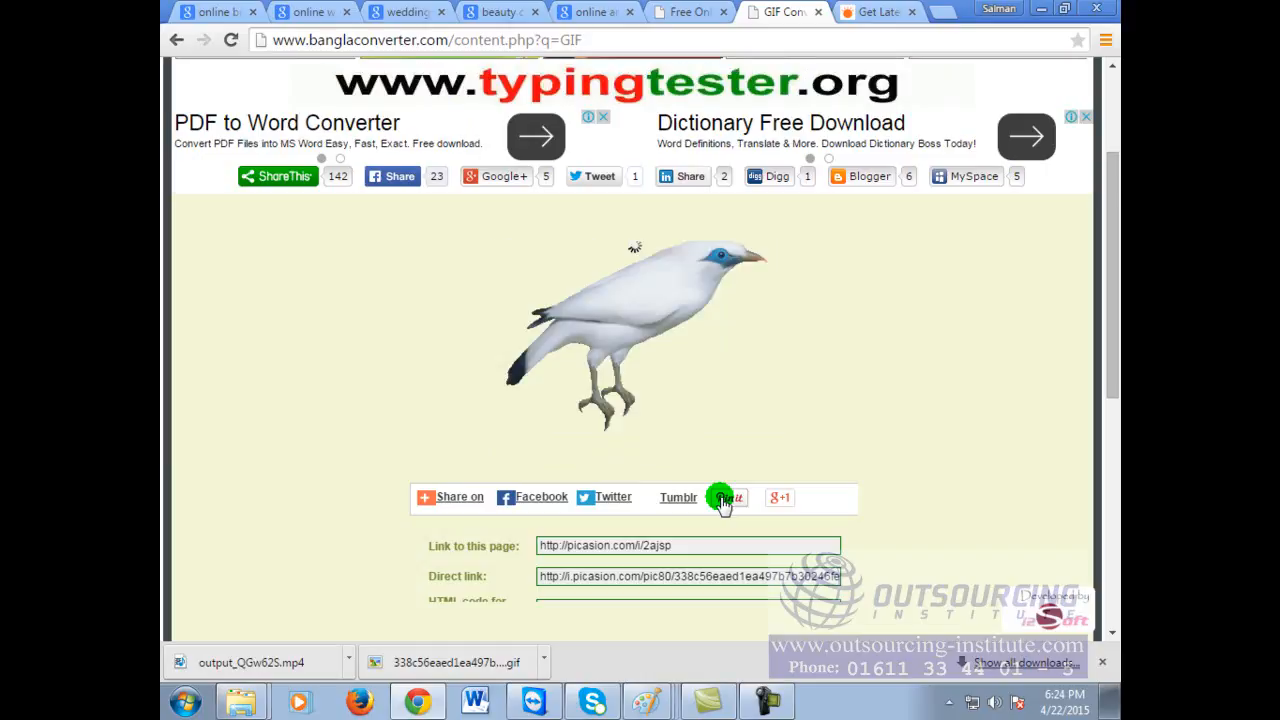
Step: In a new tab, search Google Images (image.google.com) for 'mushroom animation'
click(941, 14)
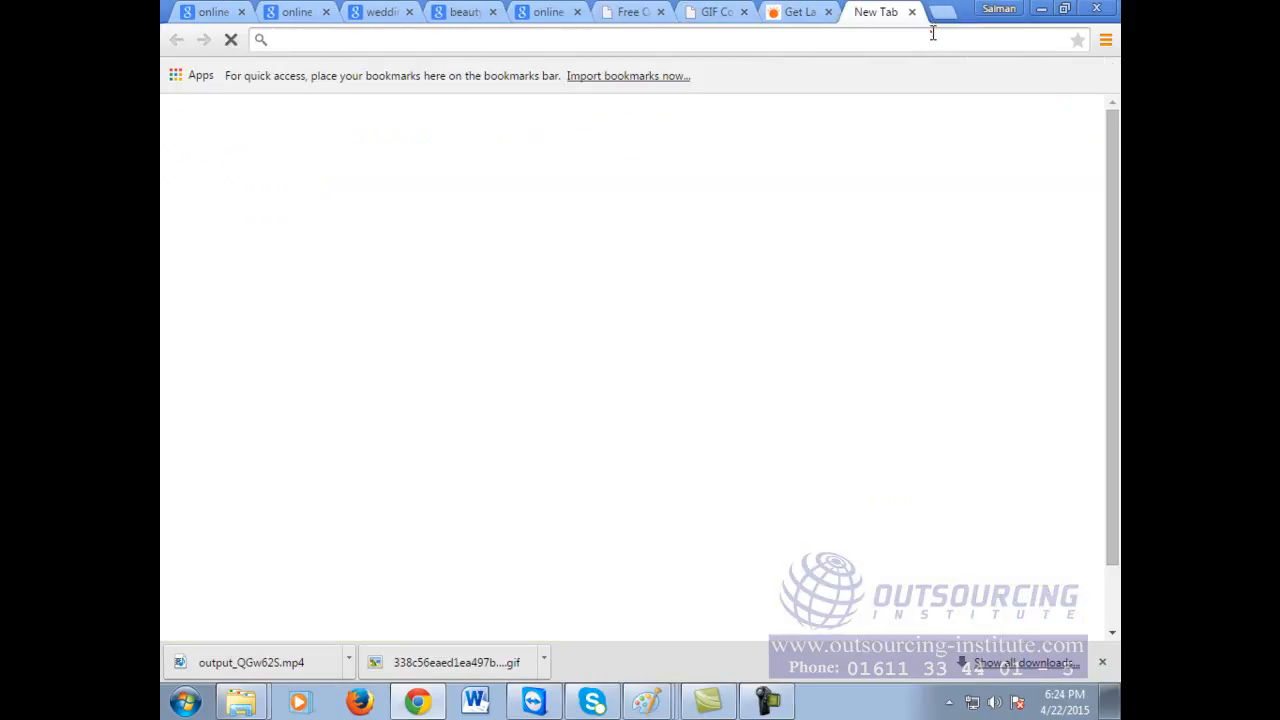
text(image.google.com)
key(Return)
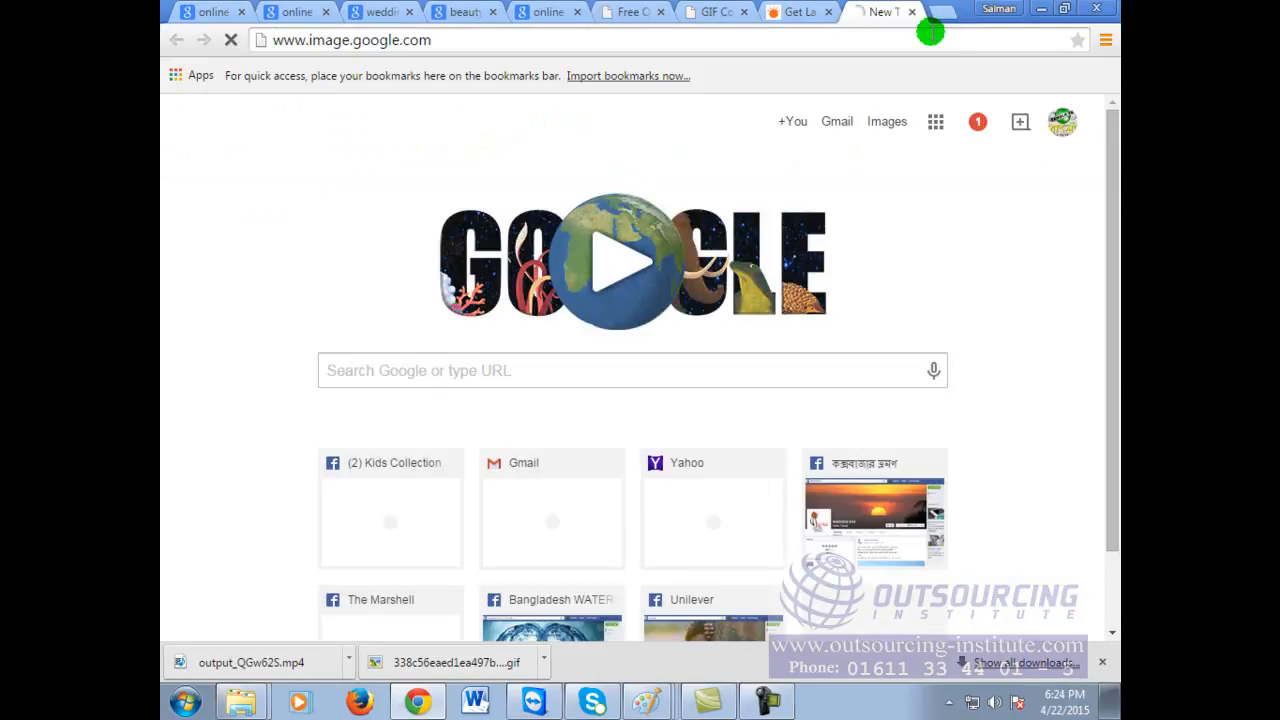
text(mushroon)
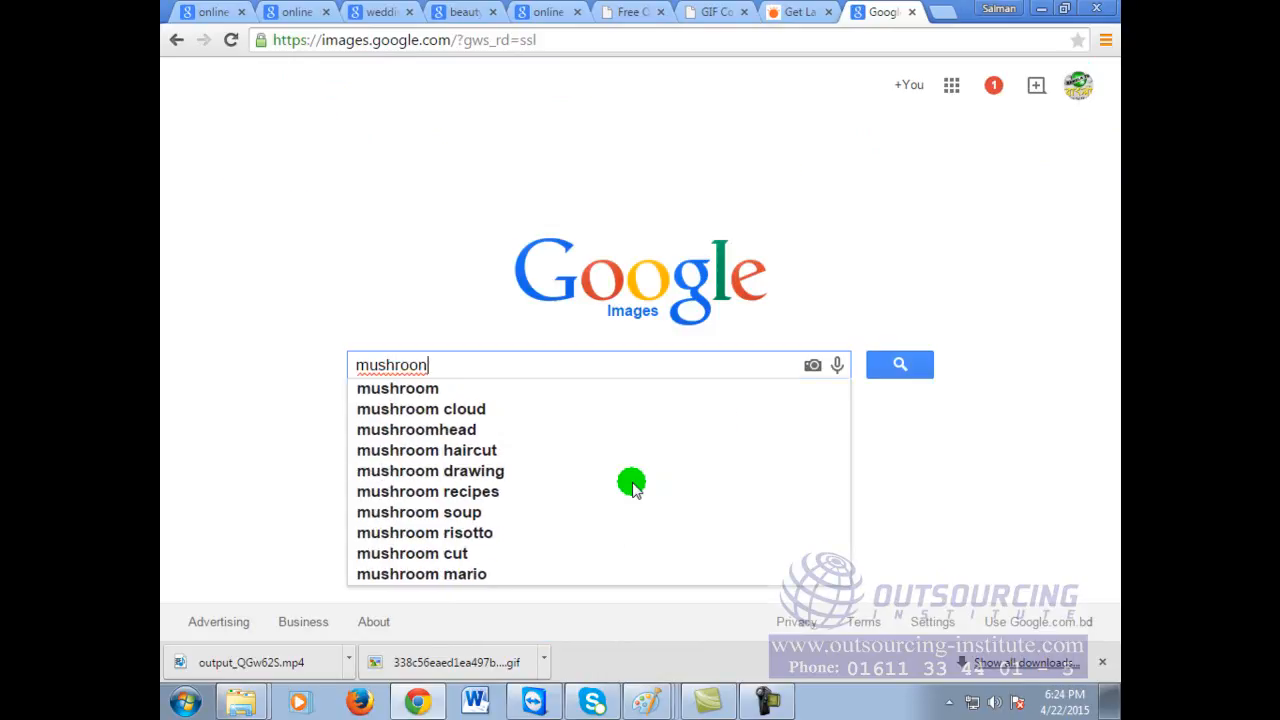
key(BackSpace)
text(m a)
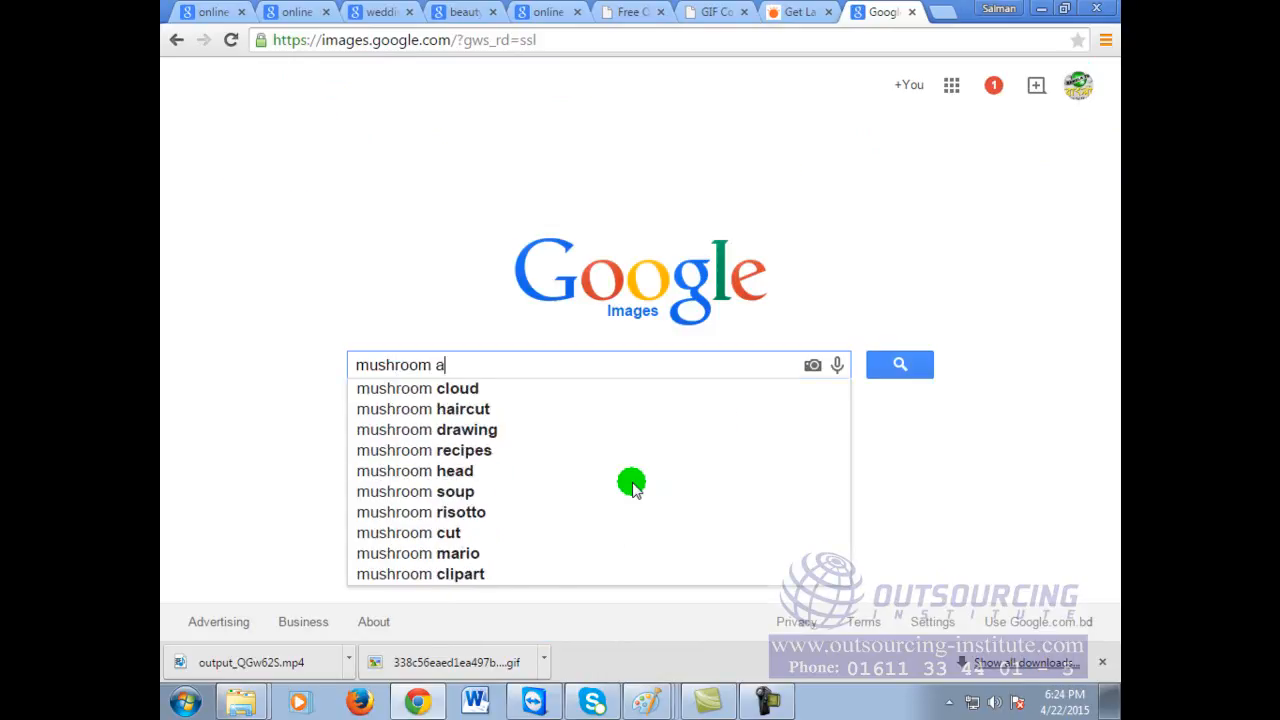
text(nimation)
key(Return)
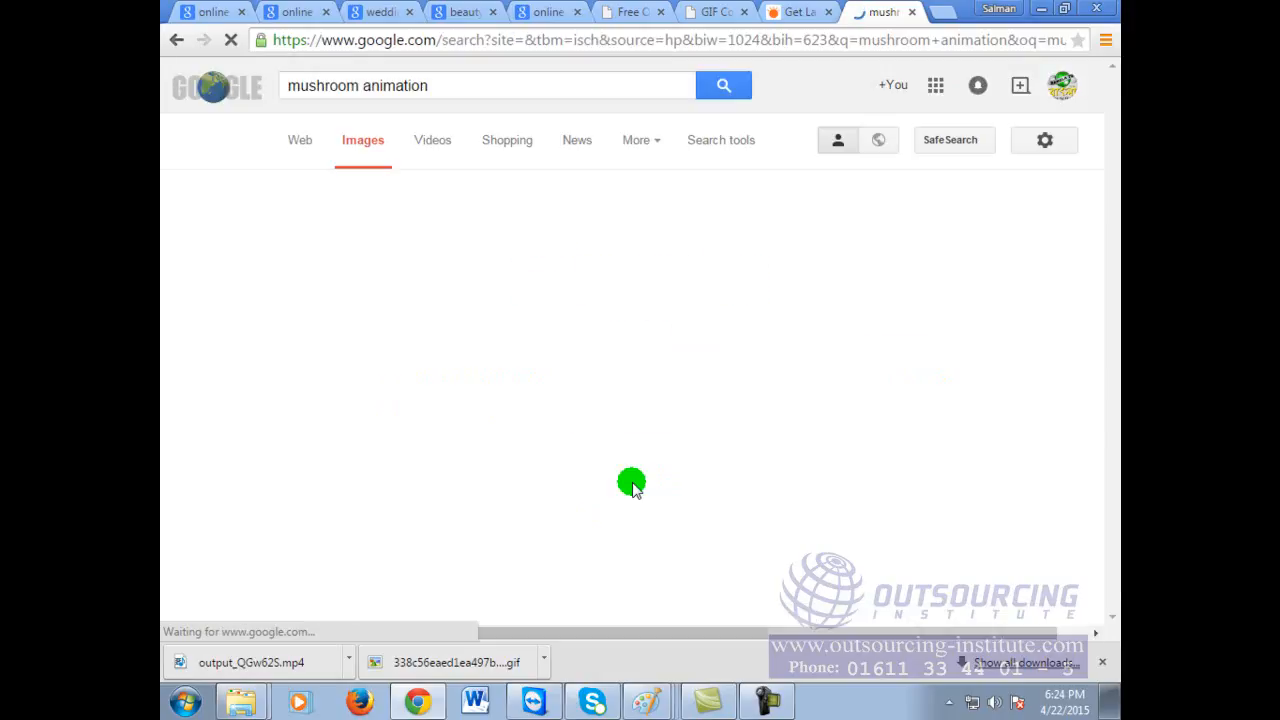
Step: Preview the glowing blue Animated-Shady-Mushrooms image from odiamuzic.net
scroll(825, 415, down, 3)
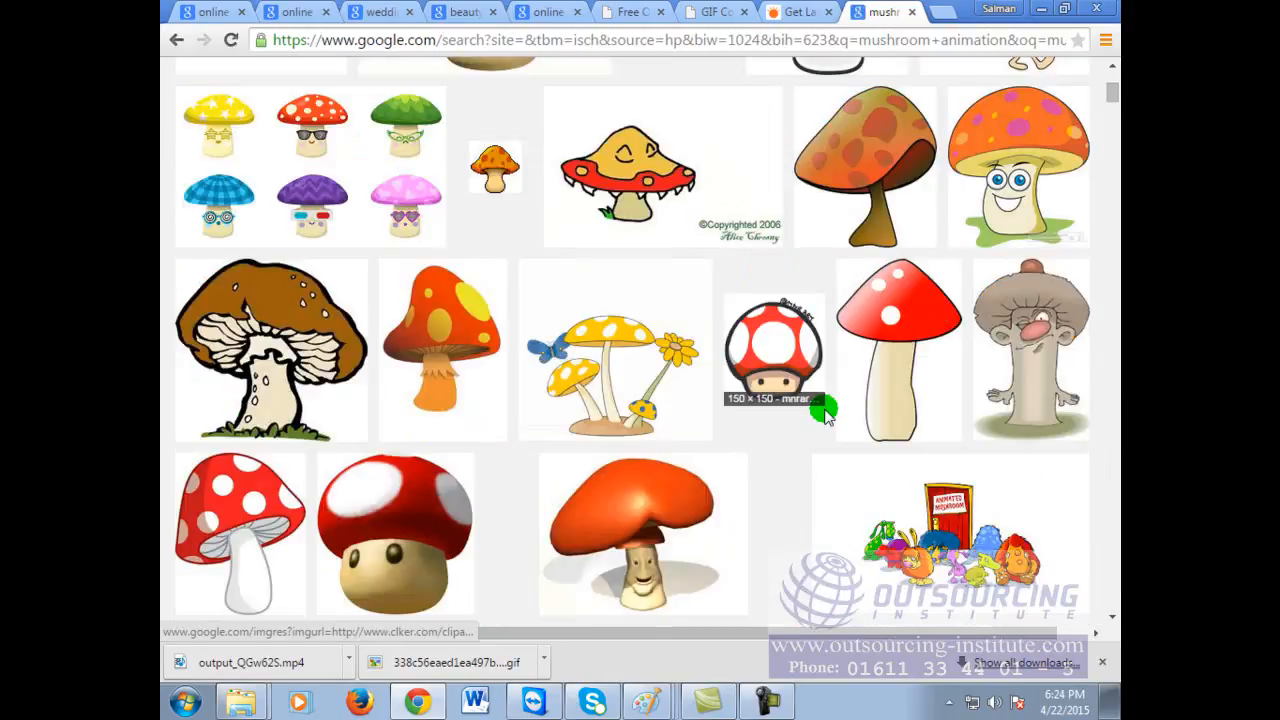
scroll(825, 415, down, 2)
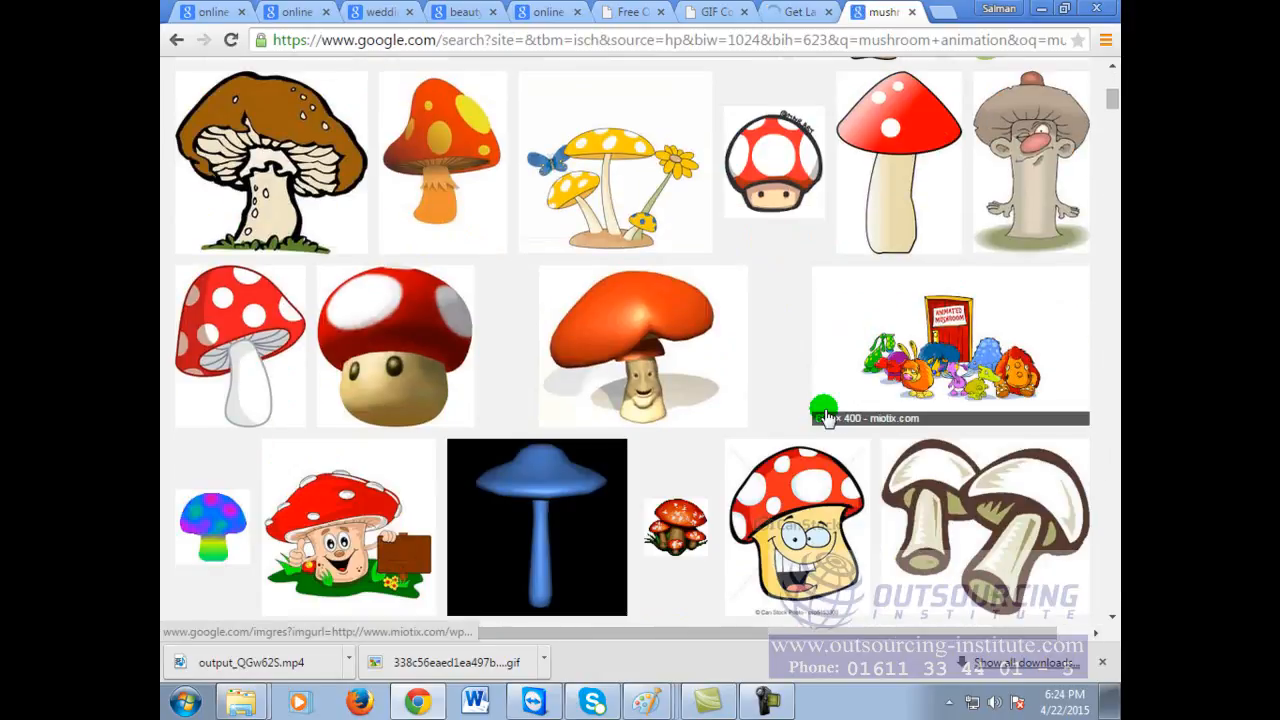
scroll(825, 415, down, 6)
click(657, 433)
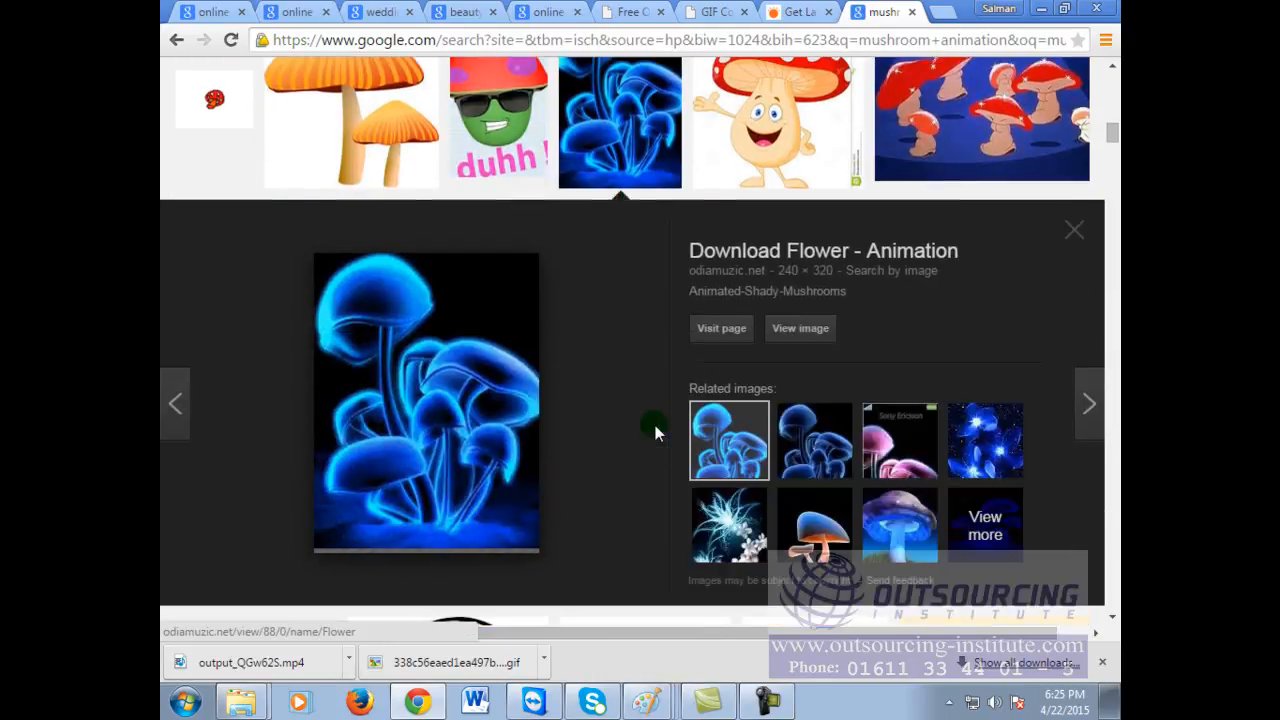
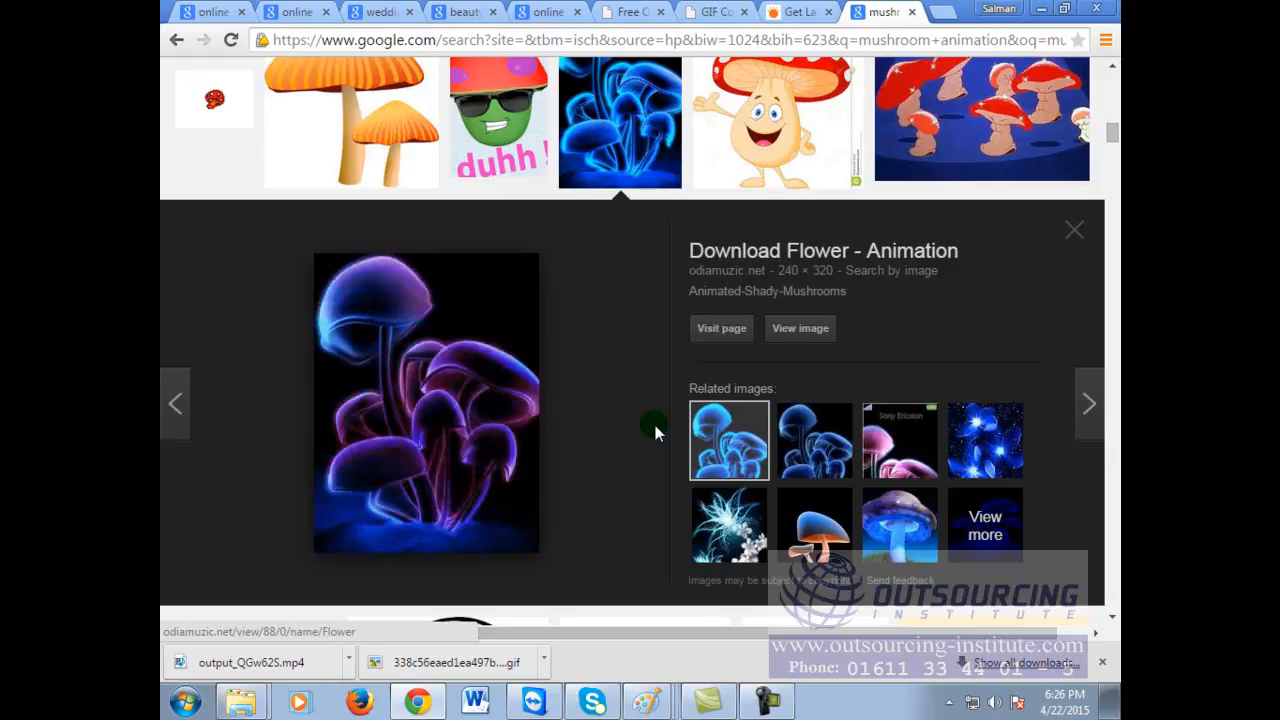
Step: Close the Flying Fish logo in Paint without saving
scroll(562, 425, down, 3)
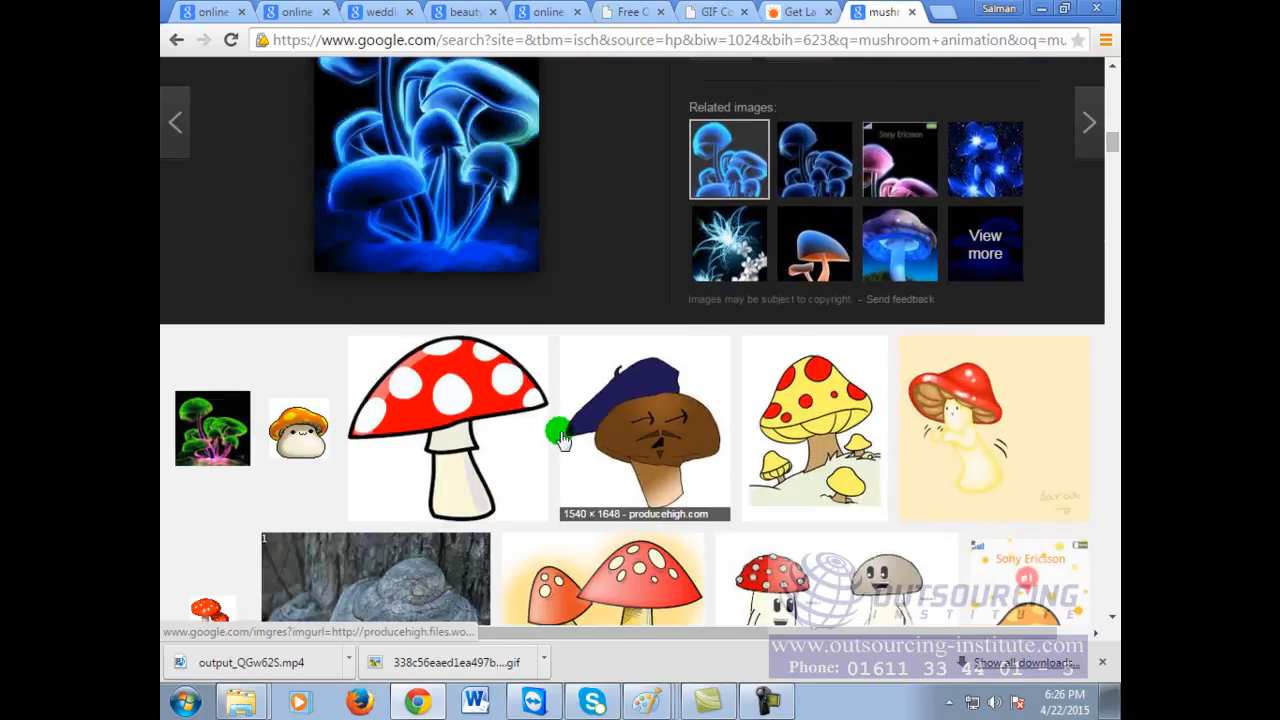
scroll(560, 433, up, 5)
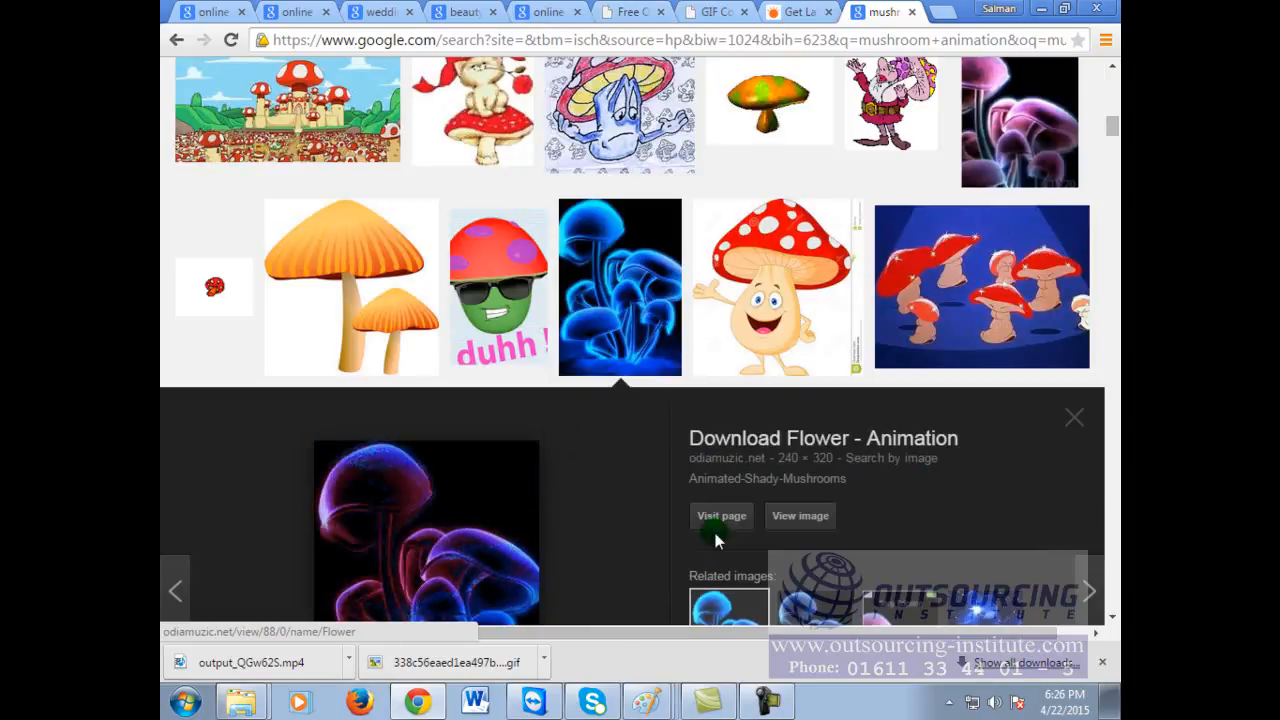
click(645, 663)
click(1104, 10)
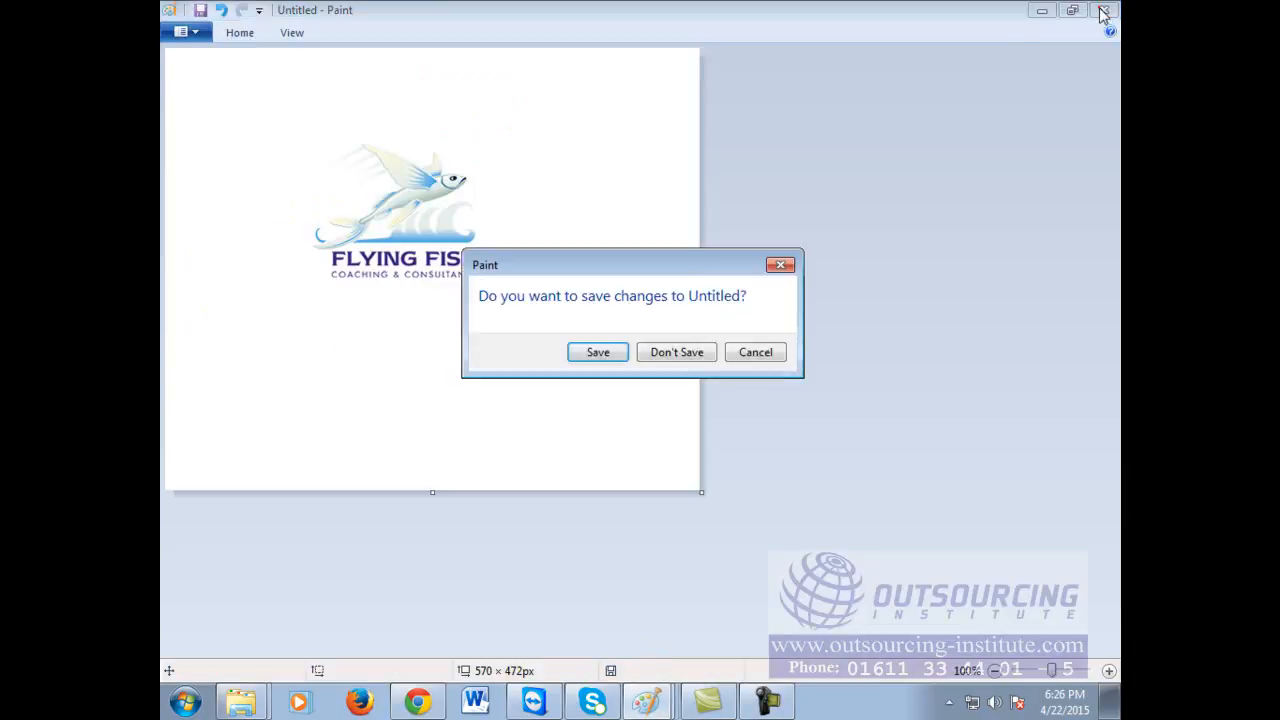
click(674, 353)
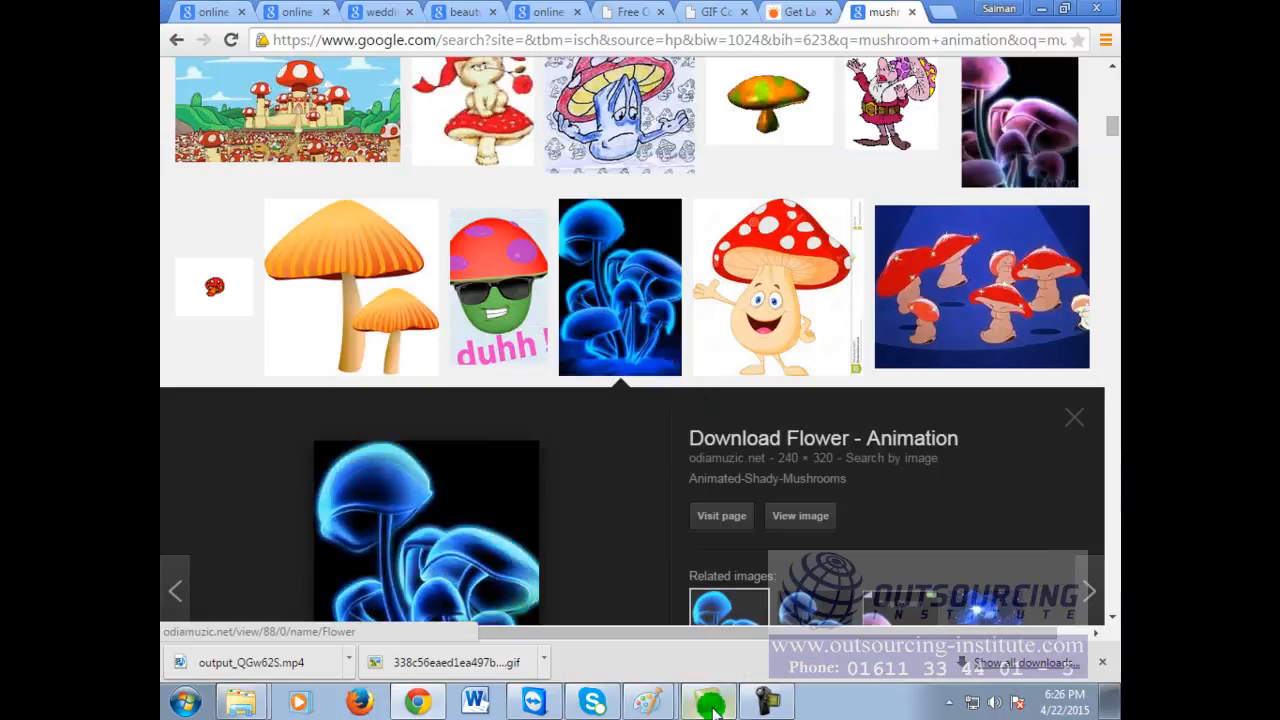
Step: Look through the other open Paint windows: the handwritten notes and the business card
click(652, 660)
click(652, 698)
click(651, 630)
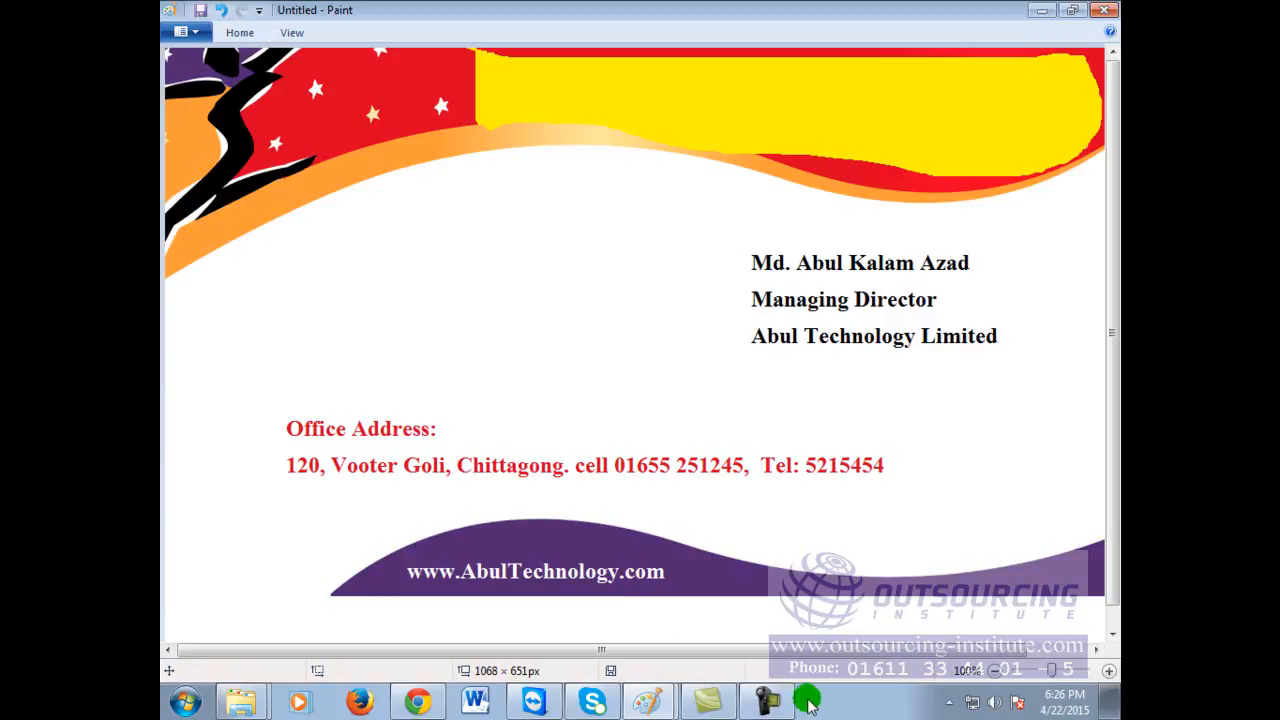
Step: Return to Chrome and scroll further down the mushroom animation image results
mouse_move(420, 705)
click(600, 540)
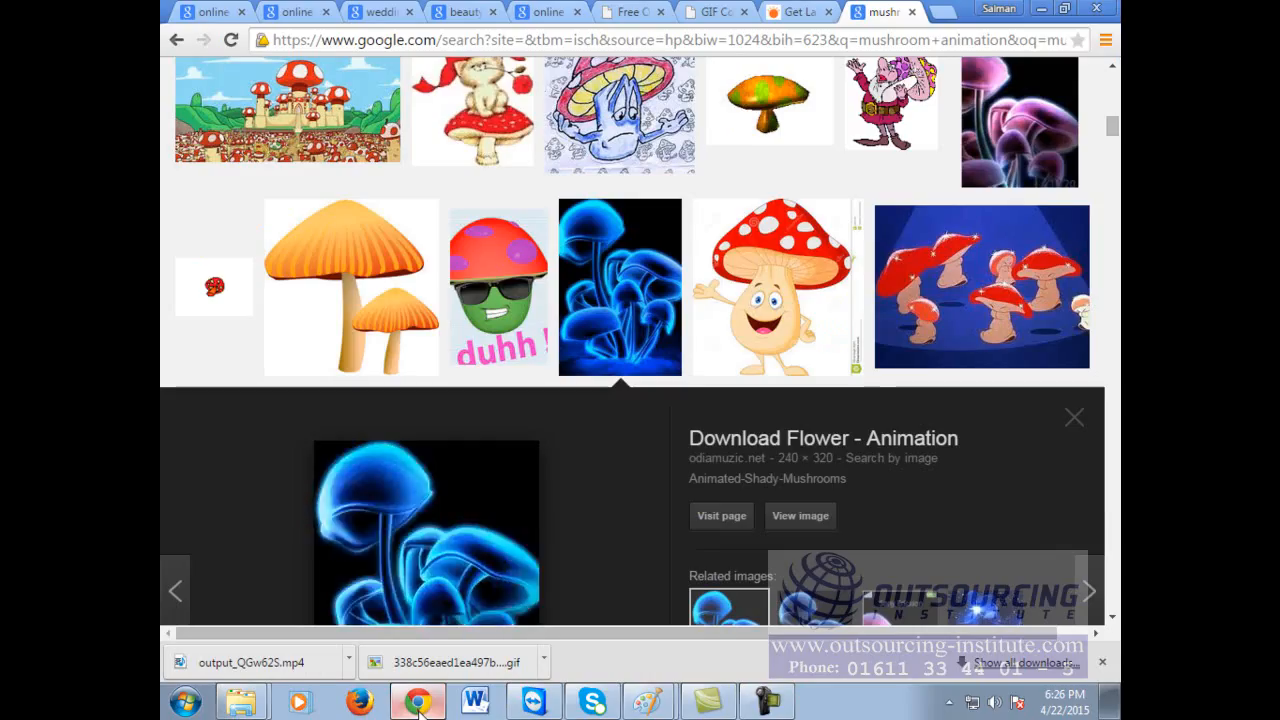
scroll(599, 534, down, 5)
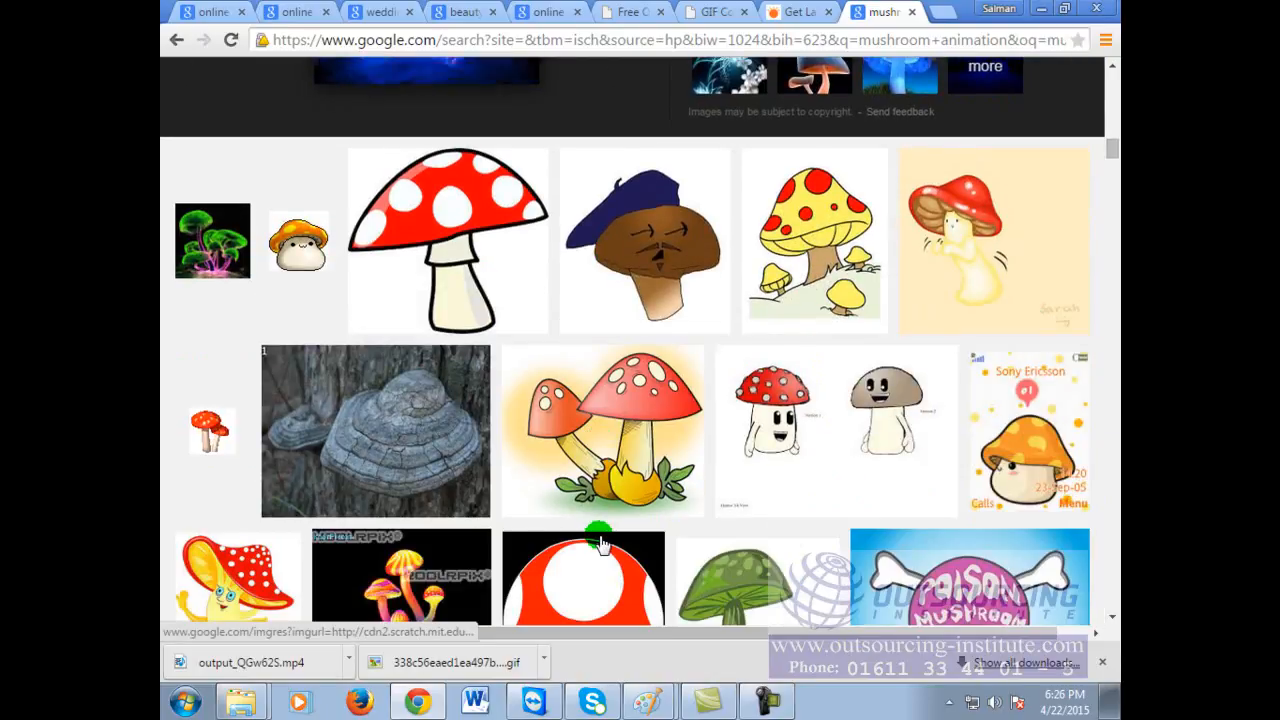
scroll(600, 540, down, 4)
scroll(600, 540, down, 4)
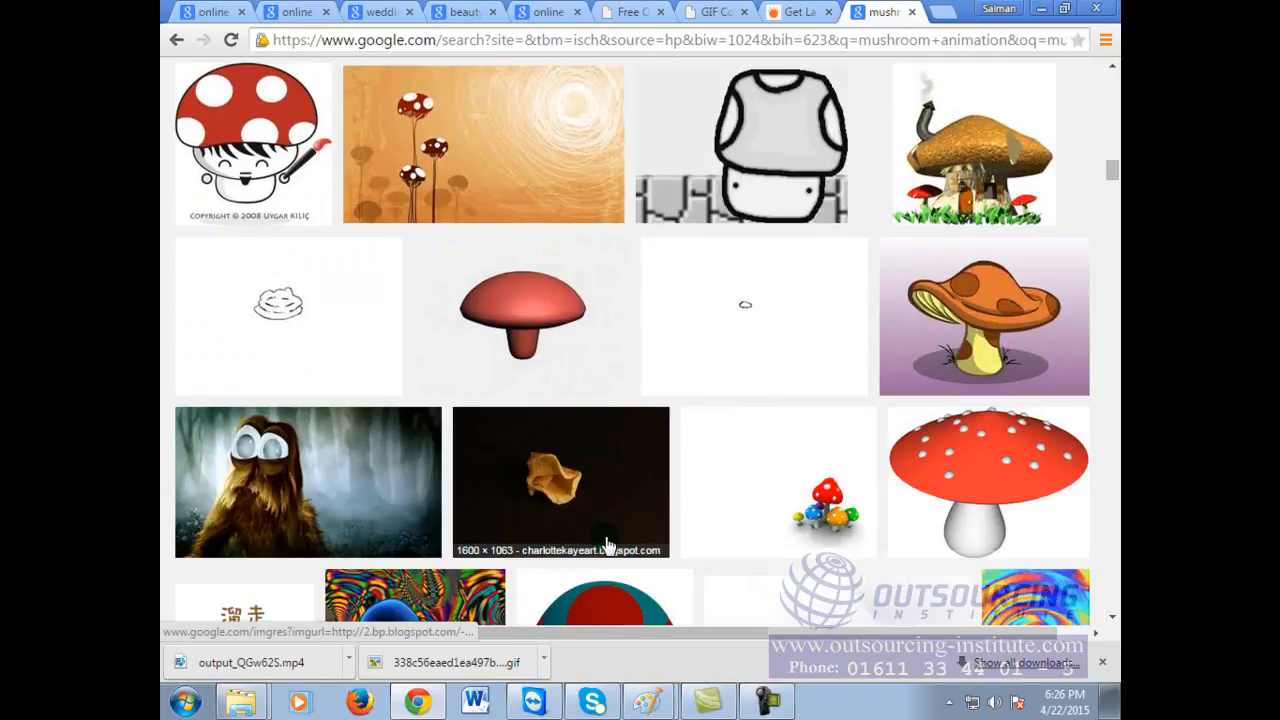
scroll(606, 543, down, 3)
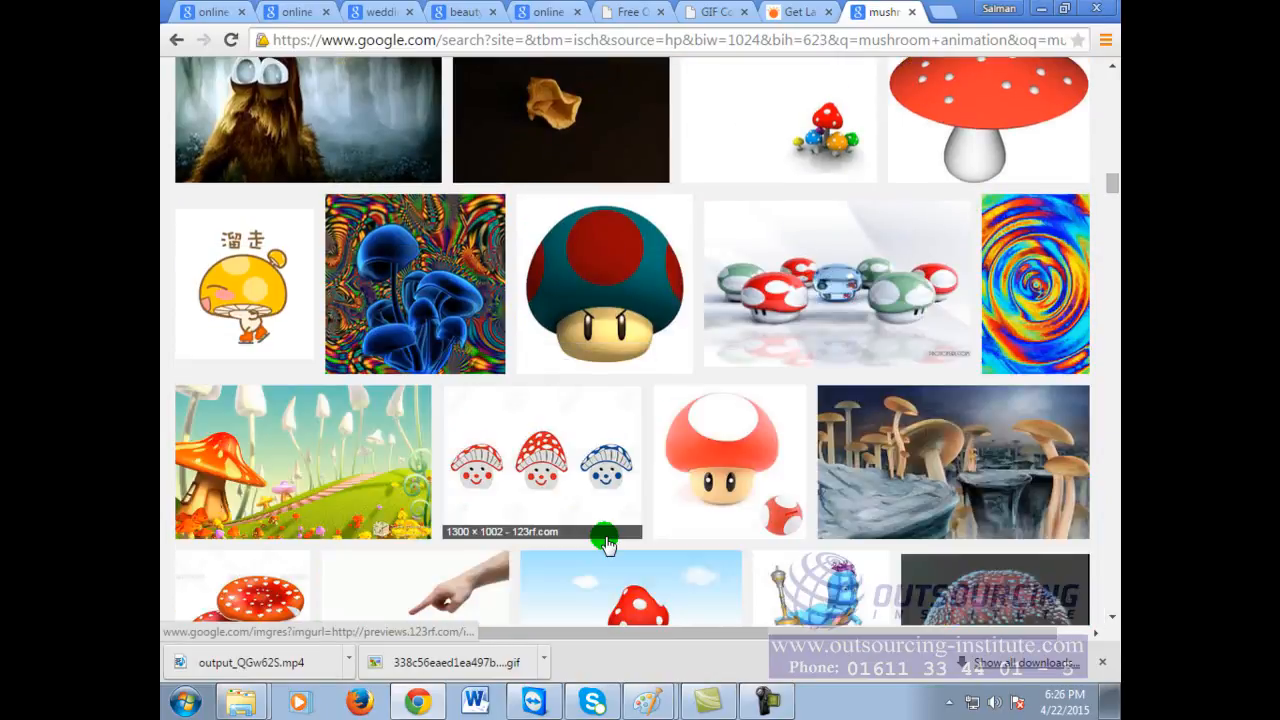
scroll(606, 543, down, 7)
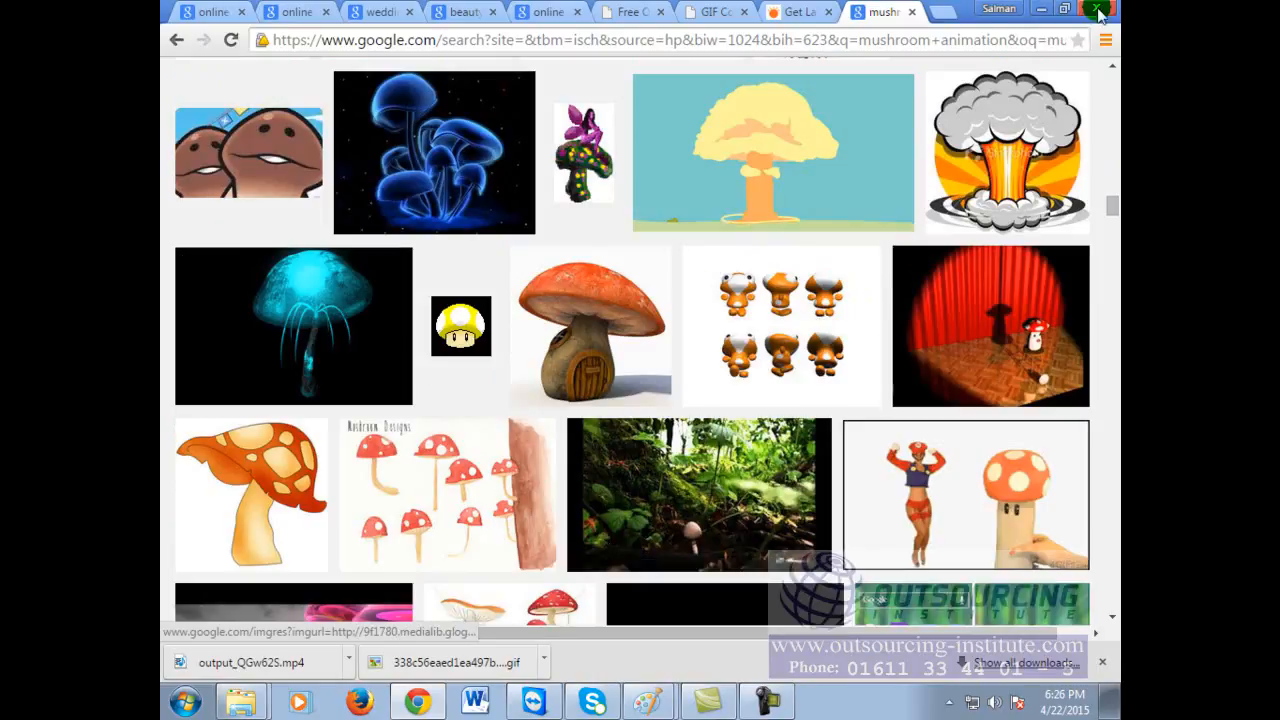
Step: In the Paint notes, pencil ticks beside Logo, Business Card, Caligraphy and Animation; underline Web Site and Facebook Banner
click(647, 702)
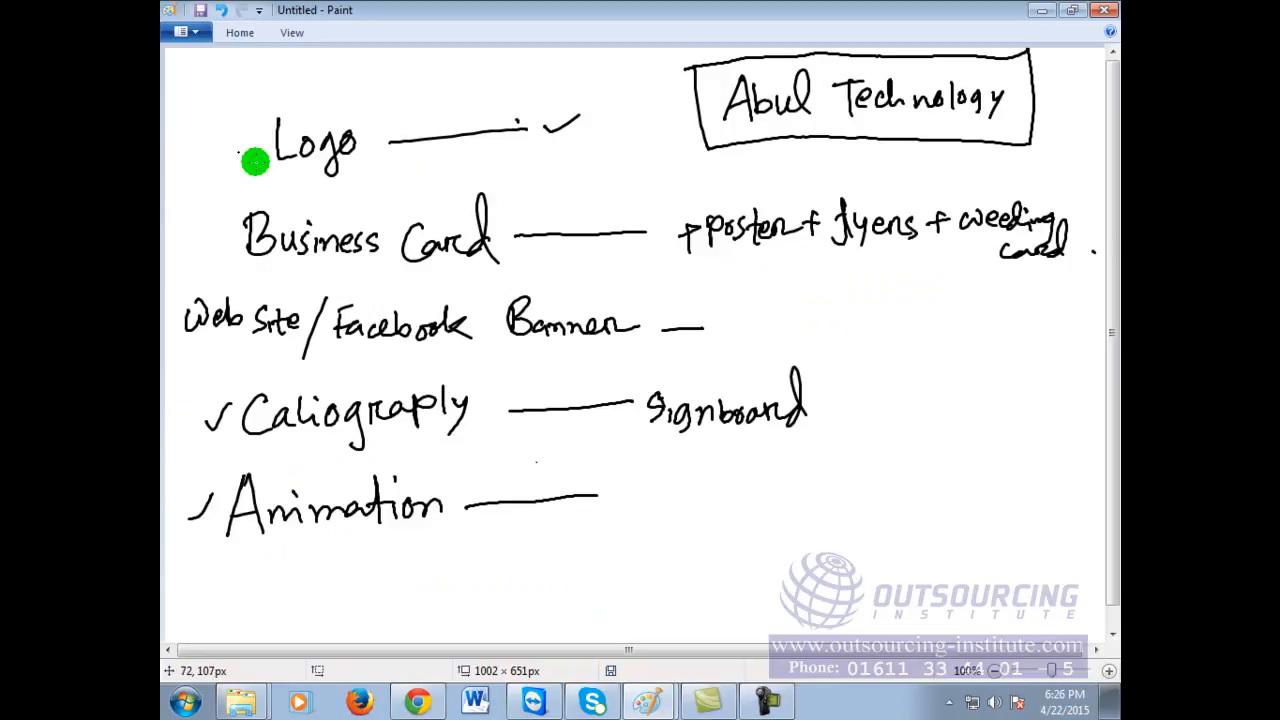
drag(213, 150, 300, 80)
mouse_move(198, 241)
mouse_down()
mouse_move(218, 260)
mouse_move(325, 185)
mouse_up()
drag(207, 418, 352, 363)
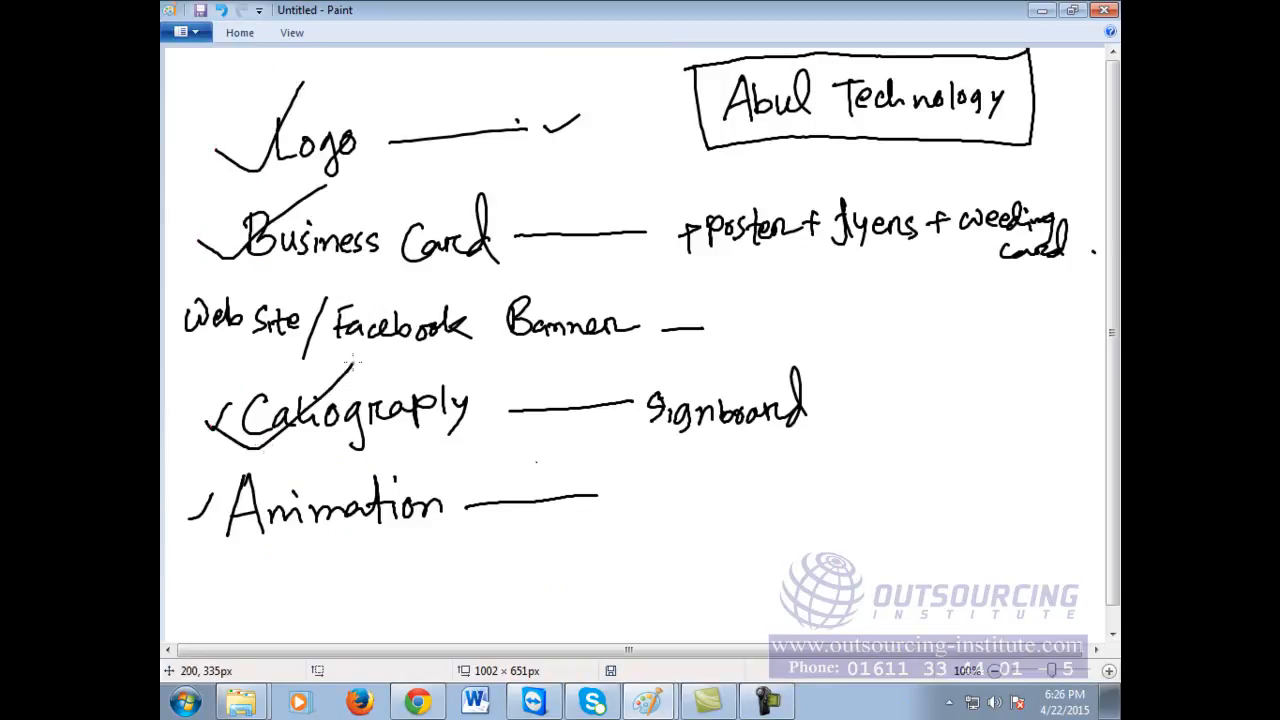
mouse_move(194, 506)
mouse_down()
mouse_move(240, 532)
mouse_move(330, 490)
mouse_up()
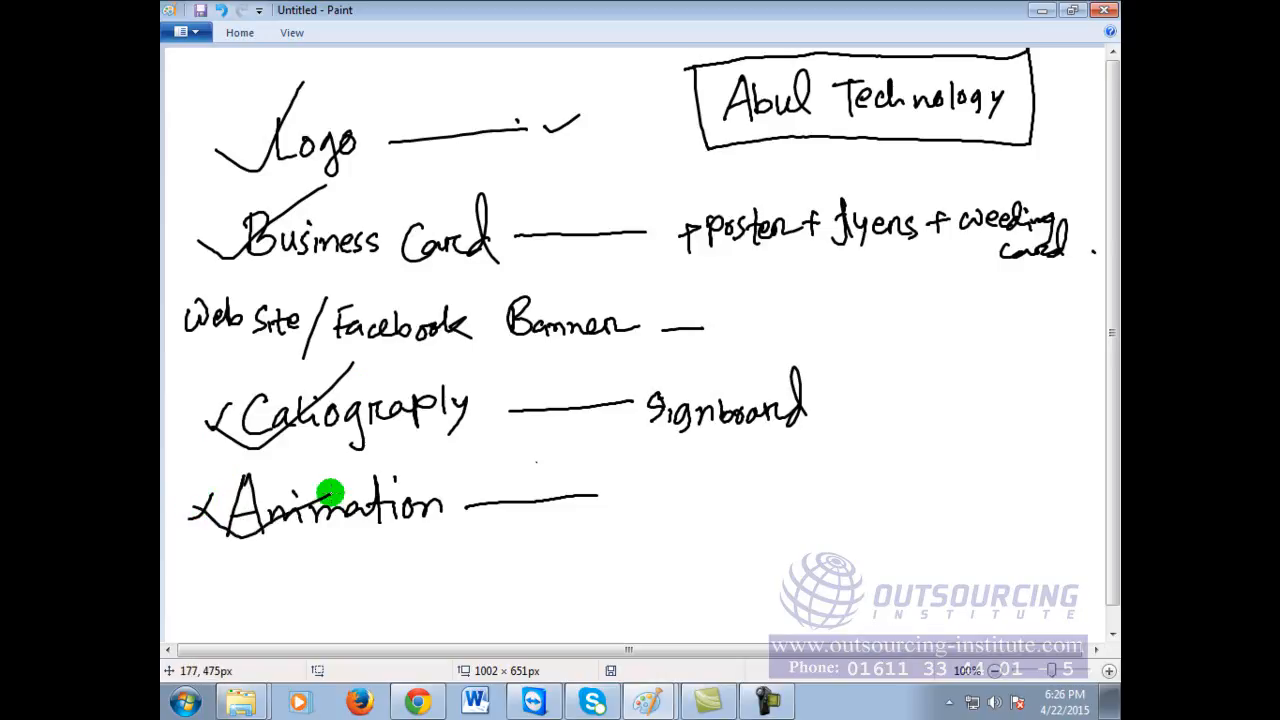
drag(209, 344, 278, 352)
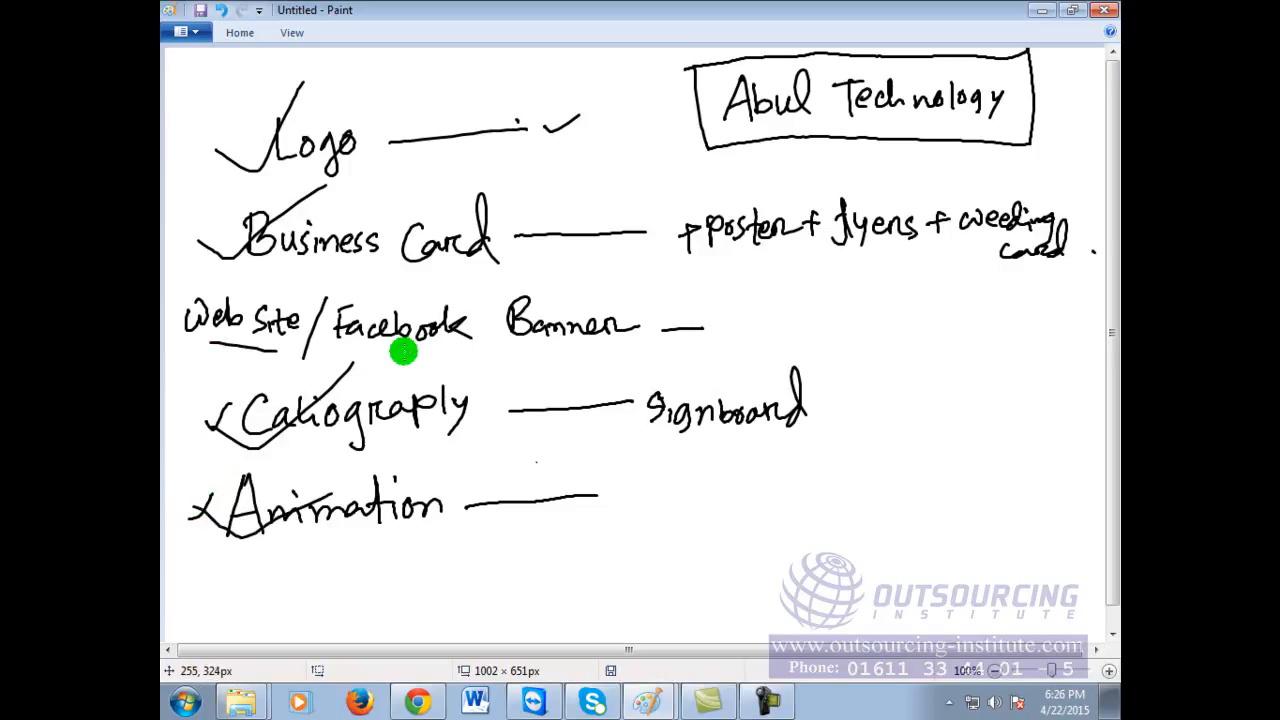
drag(400, 342, 562, 343)
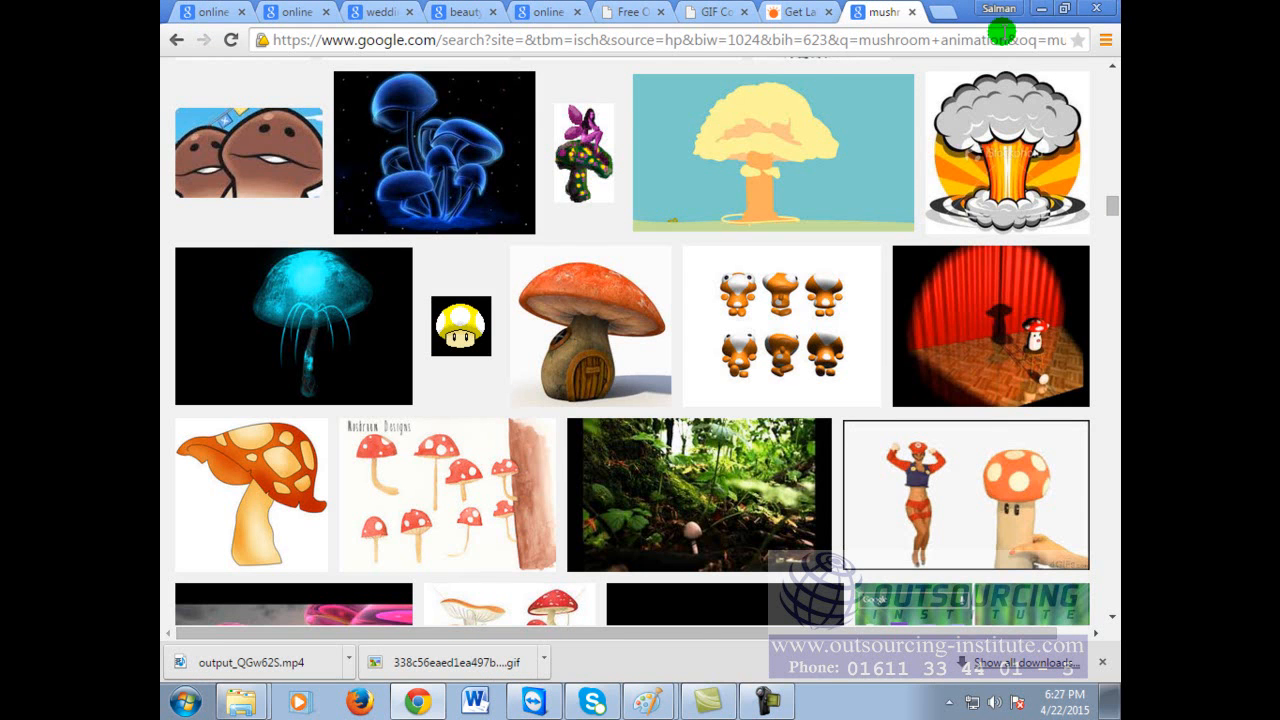
Step: Minimize Chrome and close the business card design in Paint without saving
scroll(709, 391, up, 12)
scroll(738, 528, up, 15)
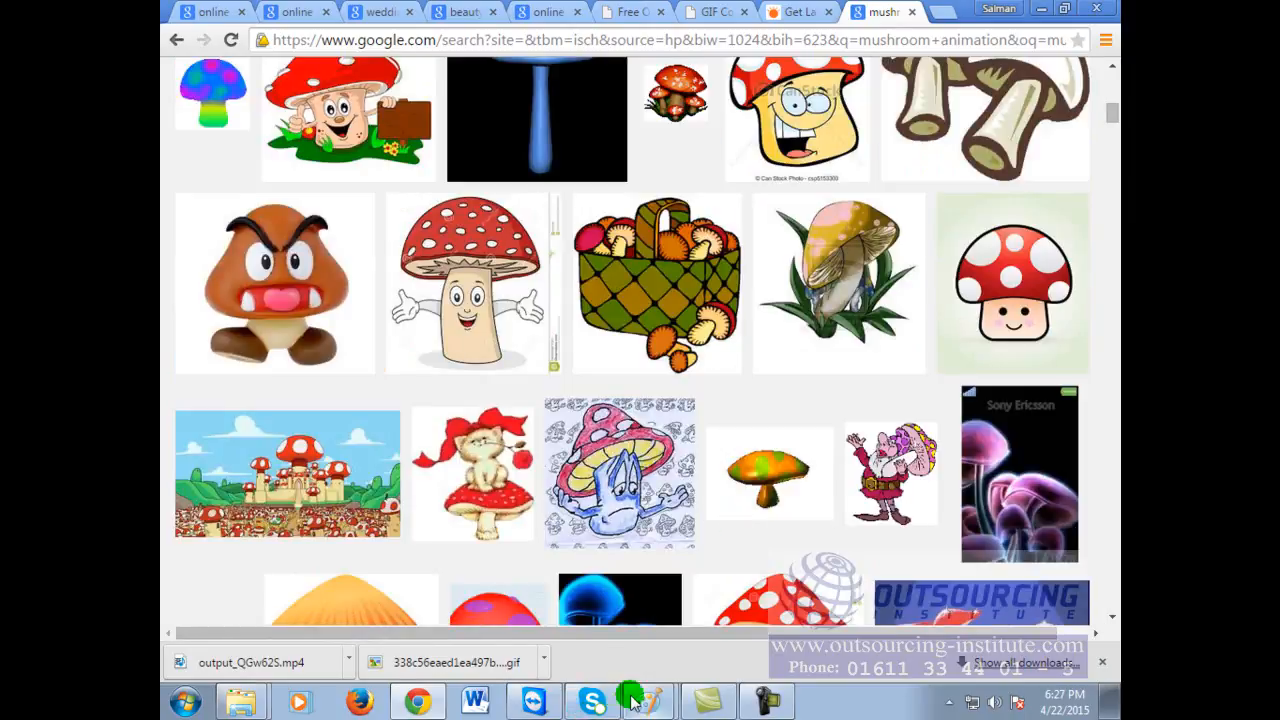
click(422, 703)
click(425, 705)
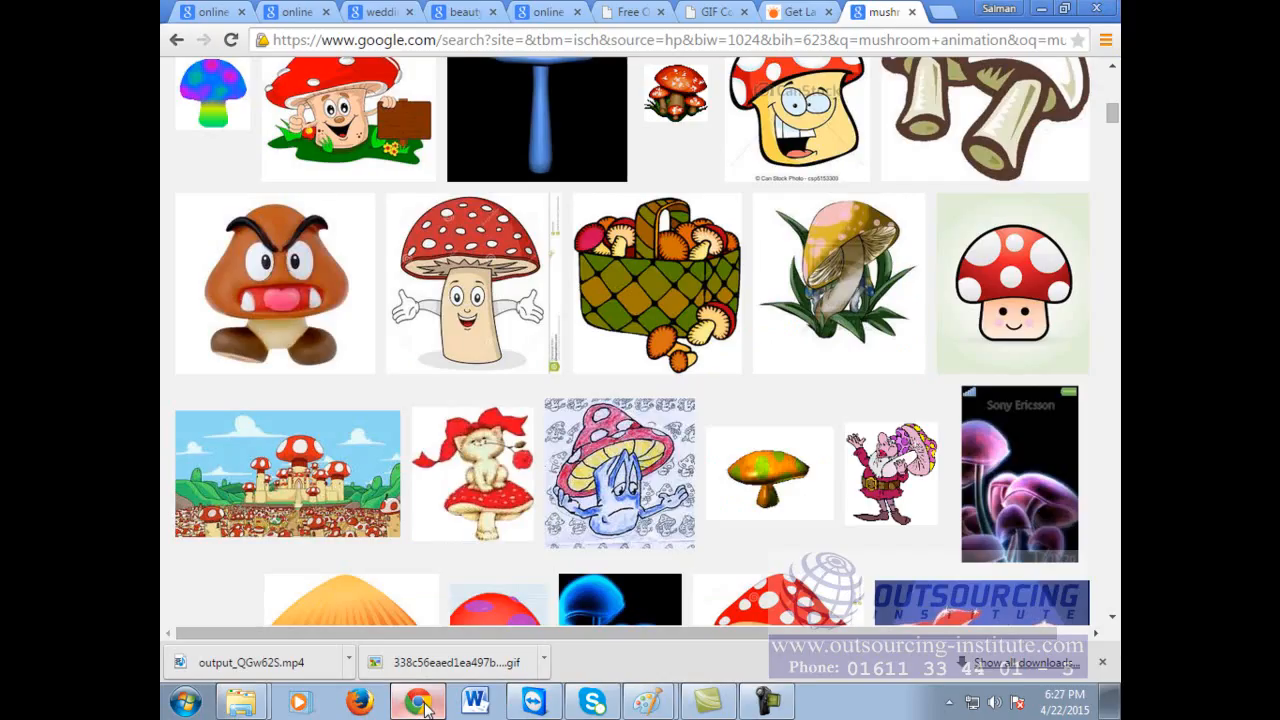
click(1041, 9)
click(1012, 17)
click(1104, 10)
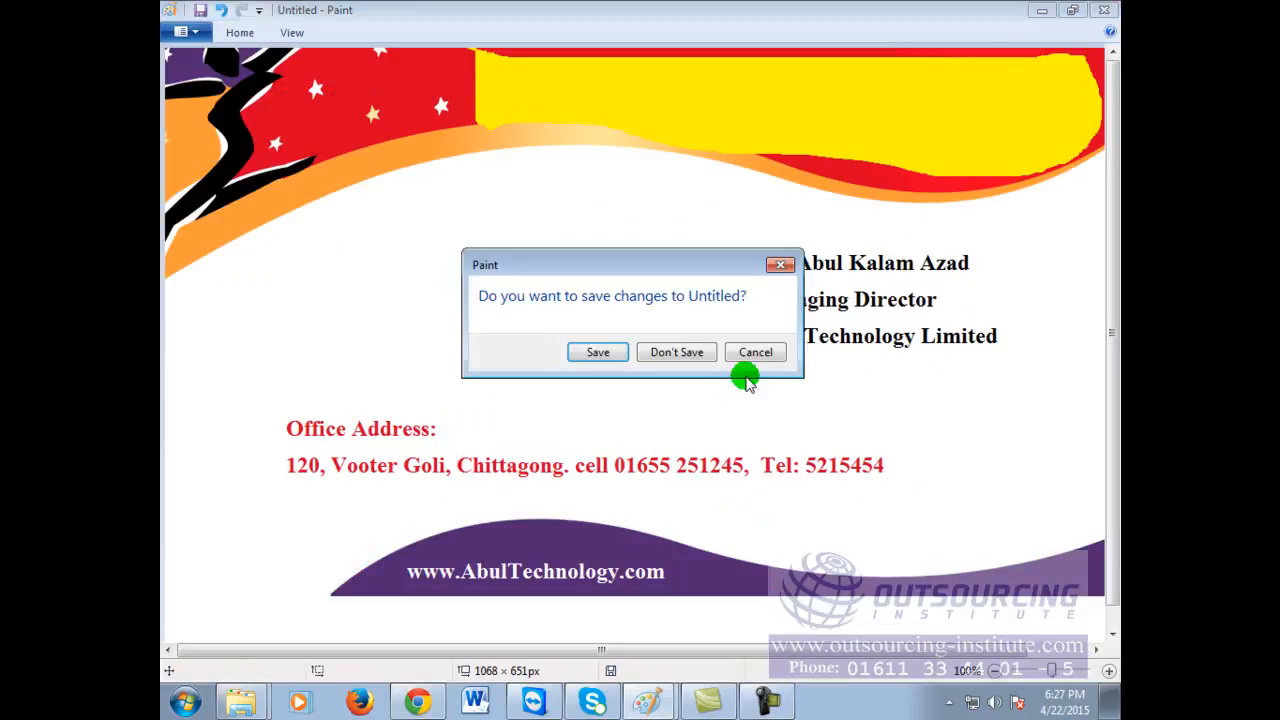
click(676, 352)
Step: Browse the Pictures and Music libraries, then open the Videos library and scroll its 47 items
click(440, 266)
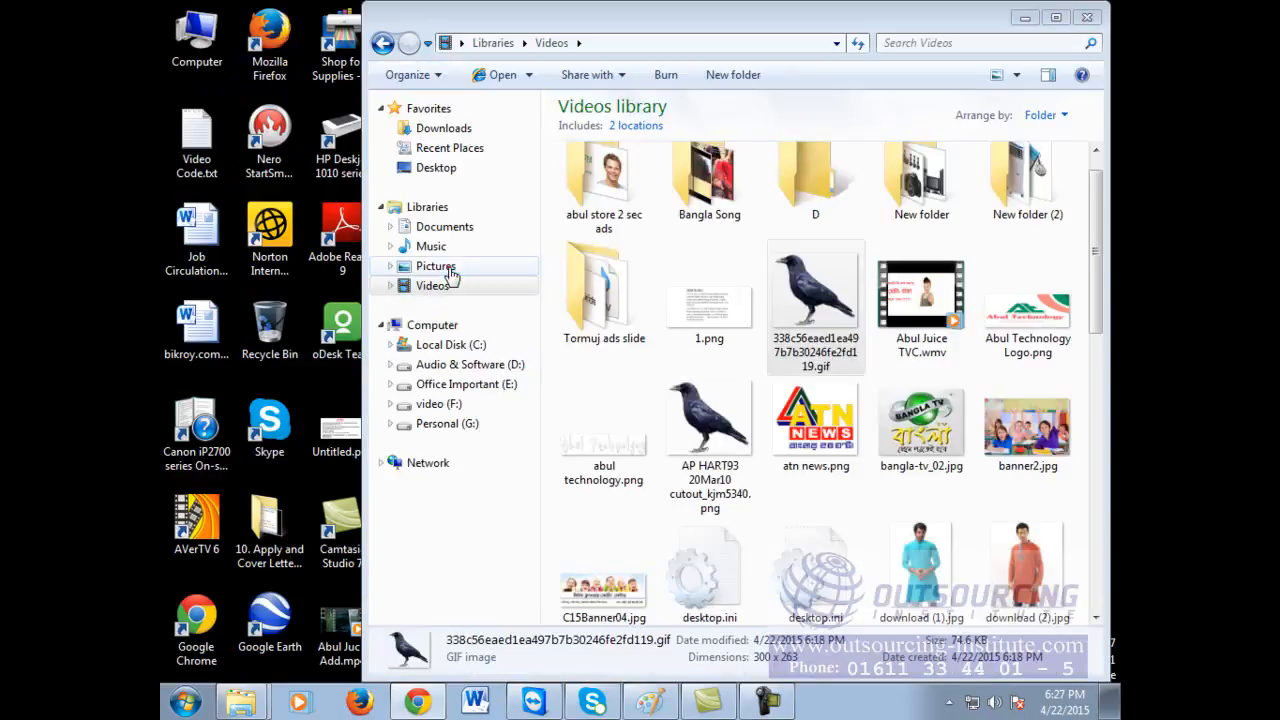
drag(1097, 285, 1105, 465)
drag(1105, 590, 1100, 265)
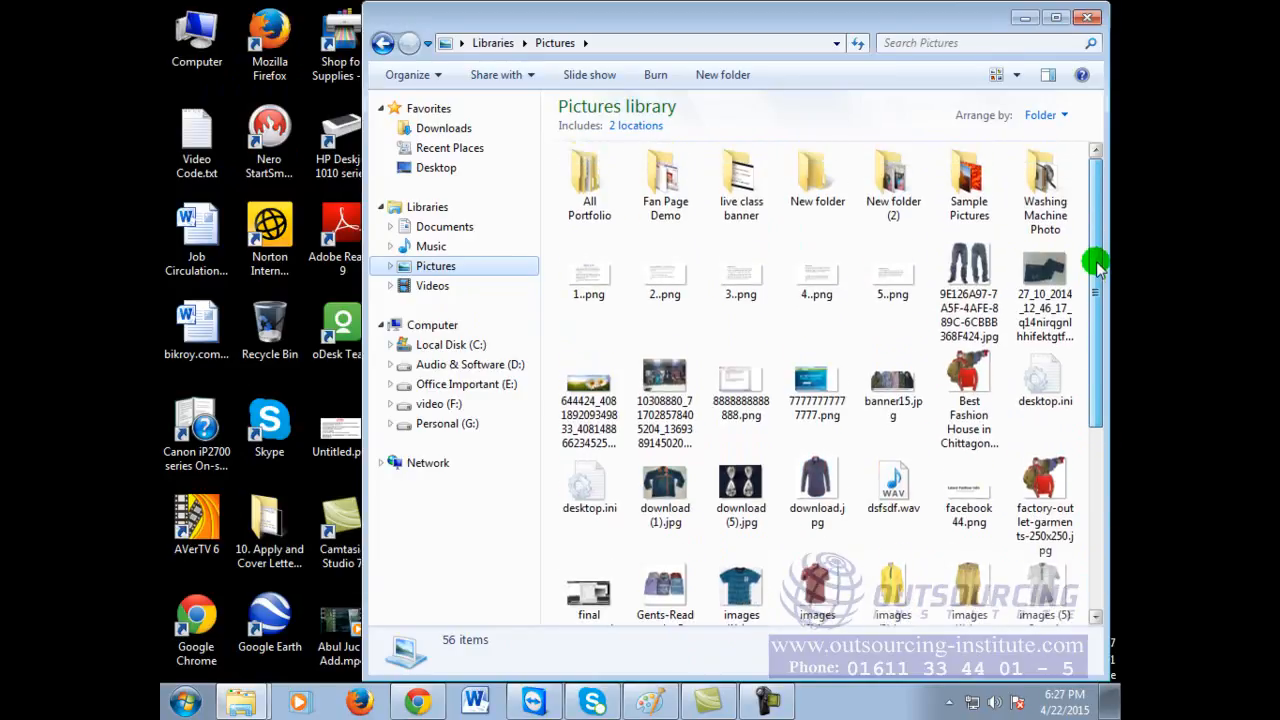
click(432, 246)
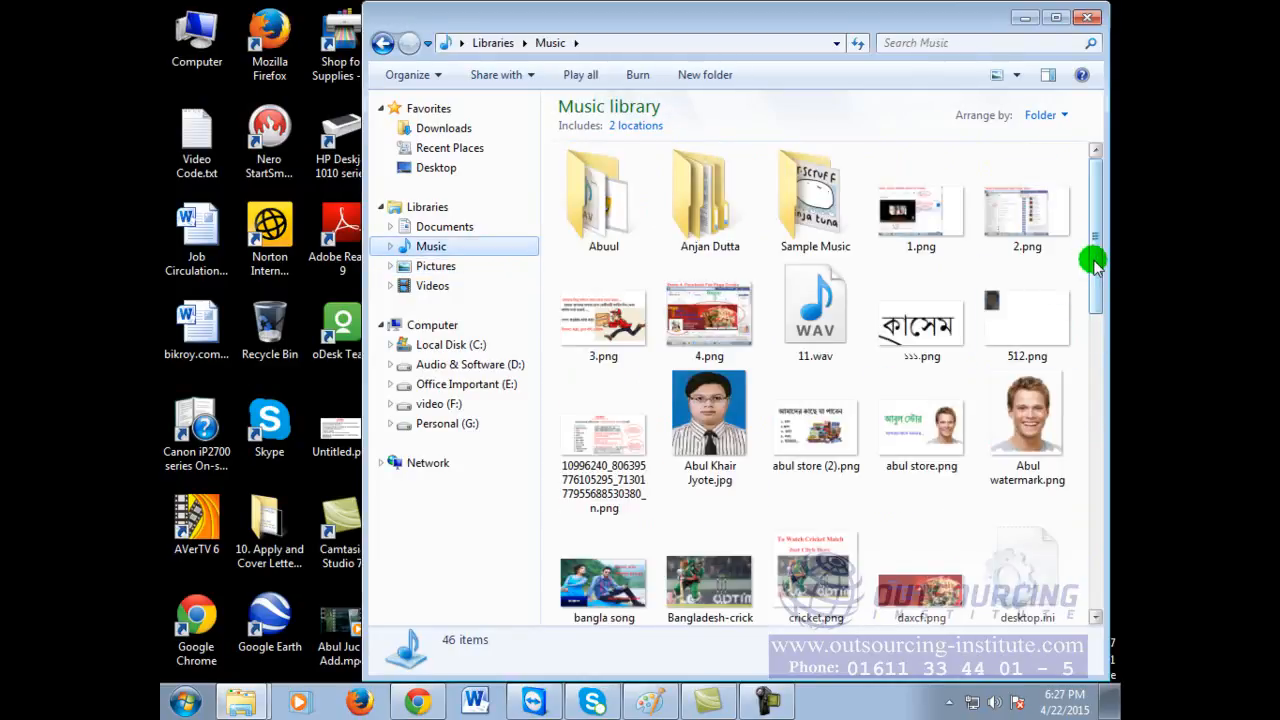
drag(1095, 268, 1089, 397)
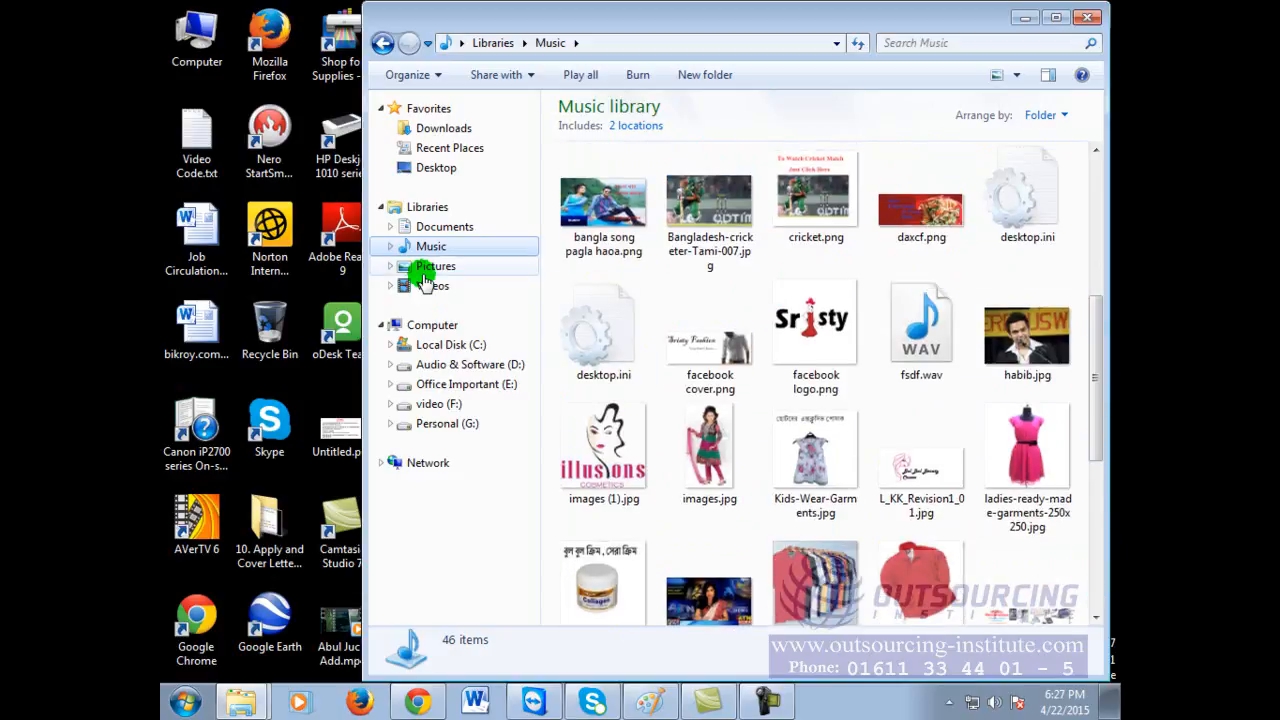
click(426, 270)
drag(1086, 306, 1107, 530)
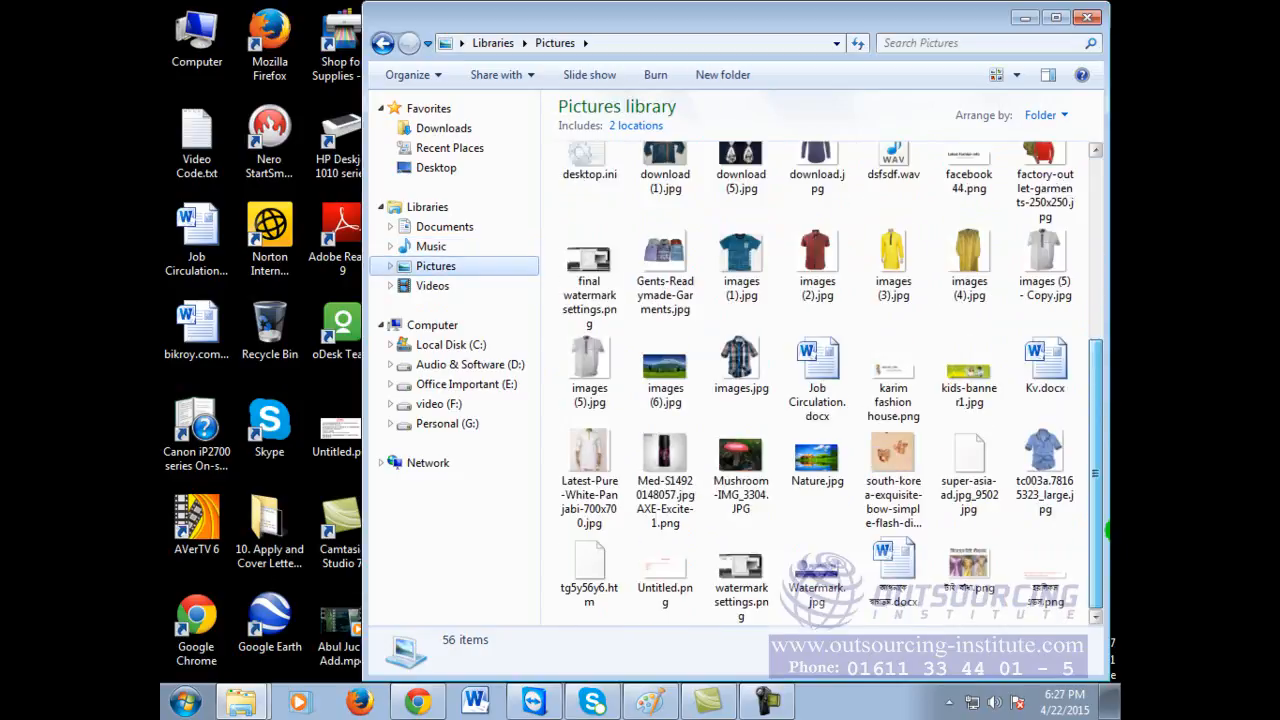
click(436, 284)
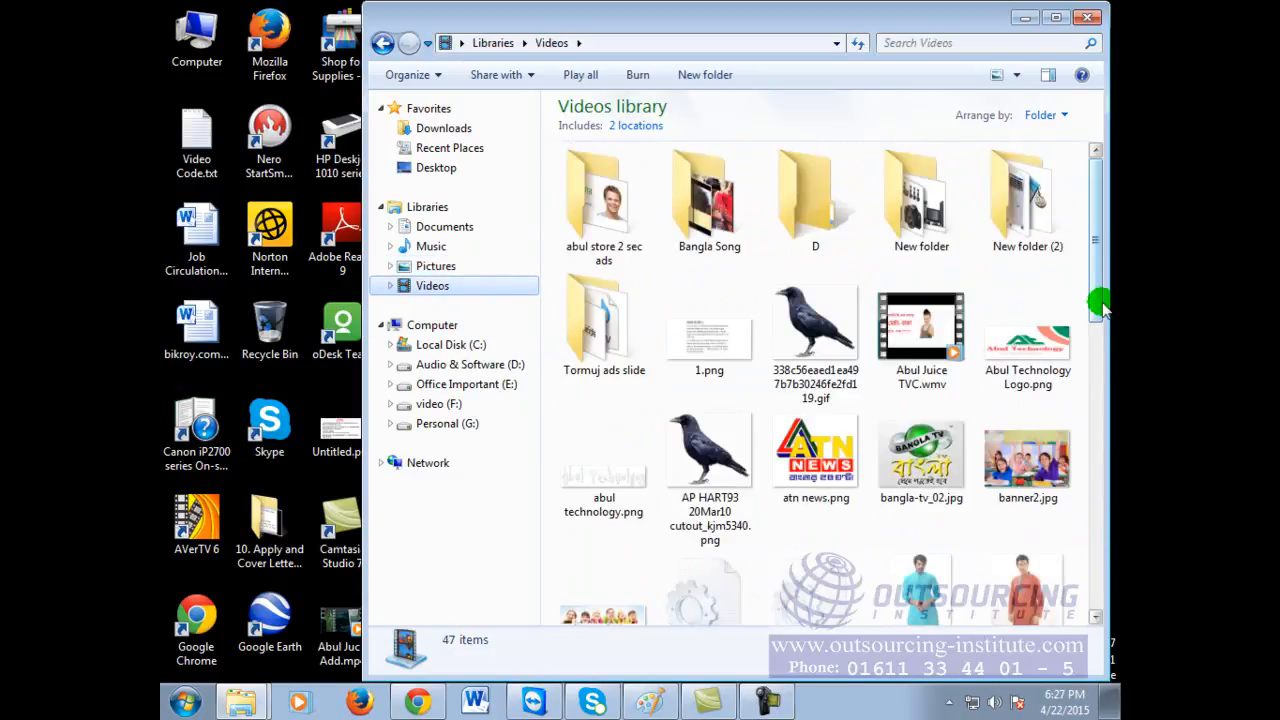
mouse_move(1098, 304)
mouse_down()
mouse_move(1106, 590)
mouse_move(1105, 318)
mouse_up()
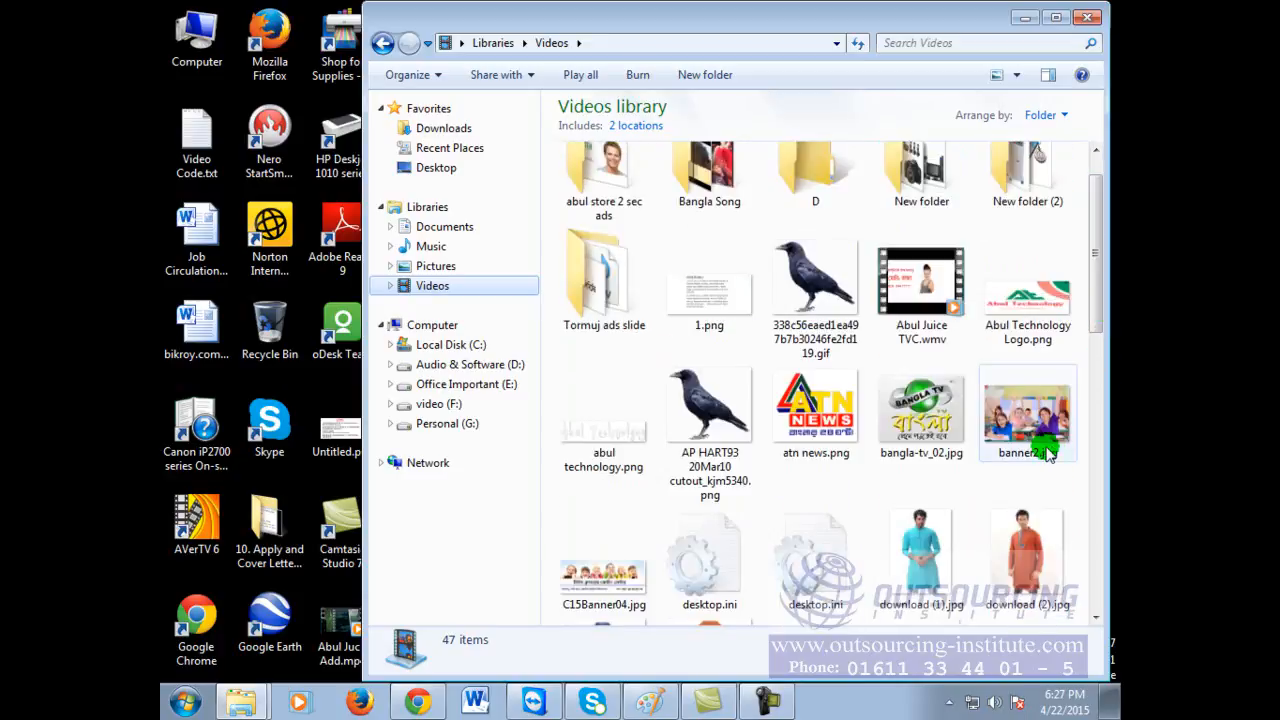
Step: Try opening banner2.jpg, which launches Word; cancel, close Word and dismiss the file menu
double_click(1030, 410)
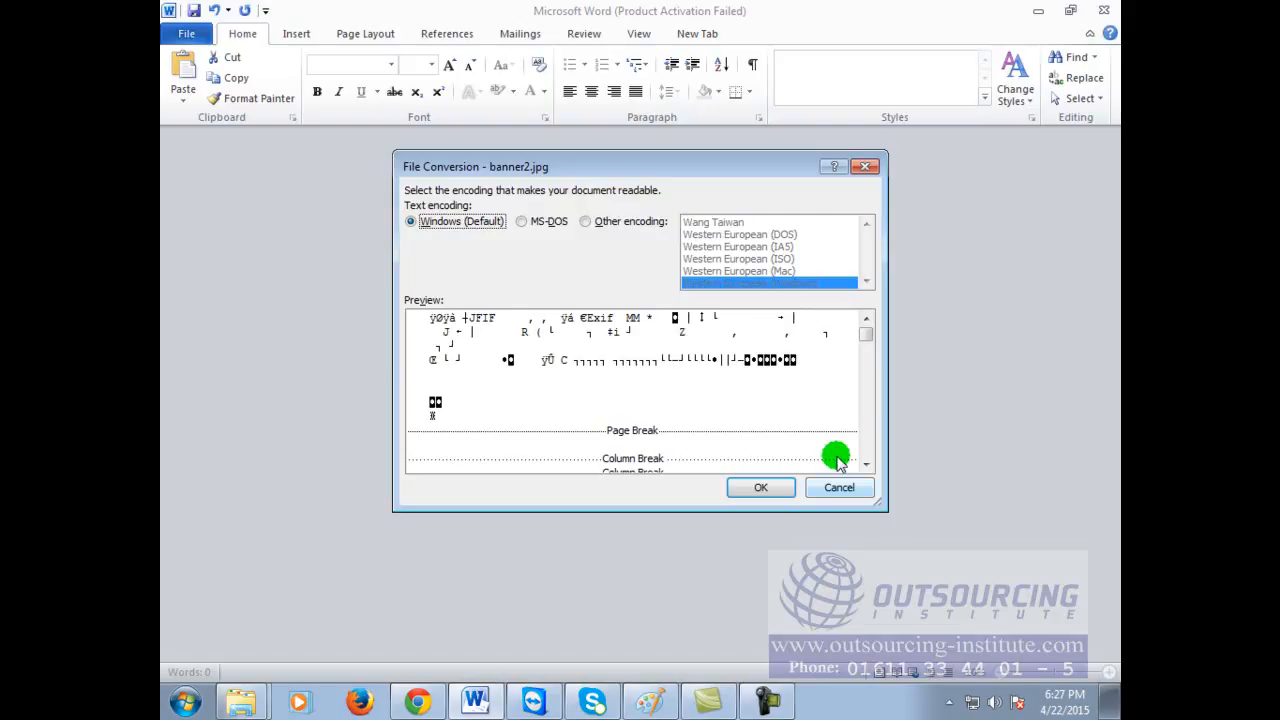
click(822, 488)
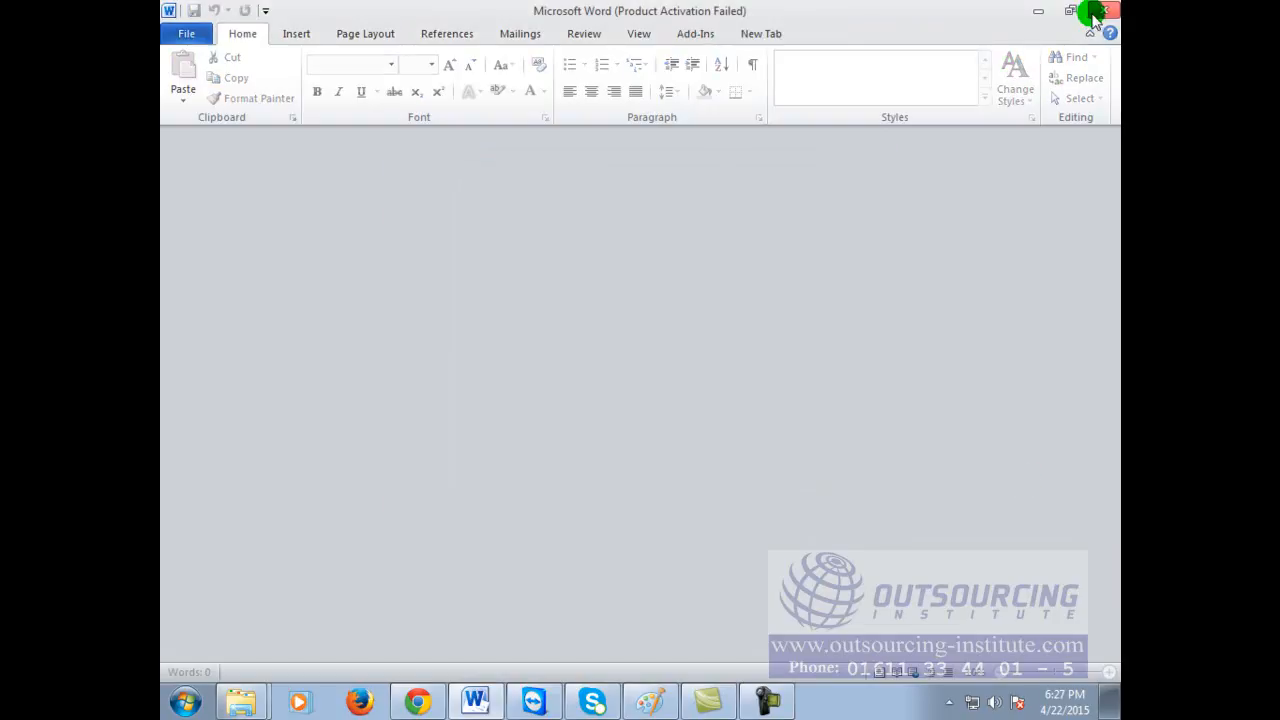
click(1103, 10)
right_click(1032, 398)
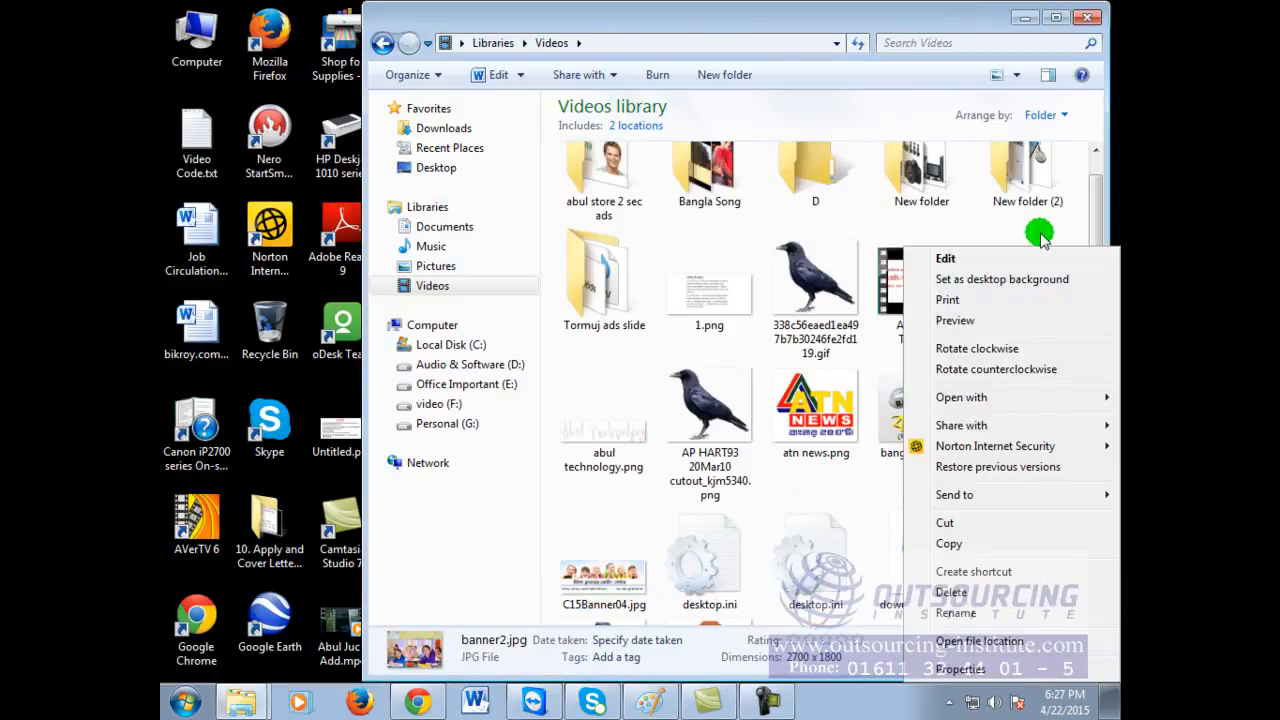
click(993, 190)
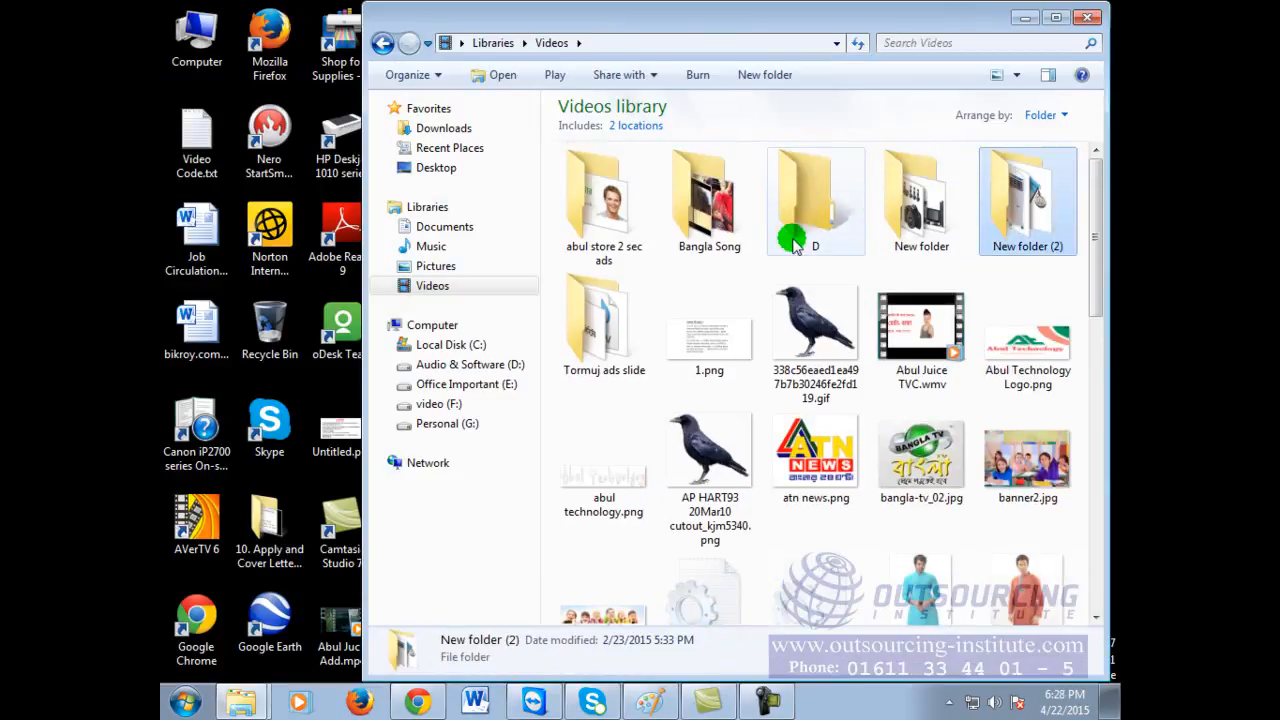
Step: Back in Pictures, select kids-banner1.jpg, maximize Explorer, then open the Music library
click(385, 43)
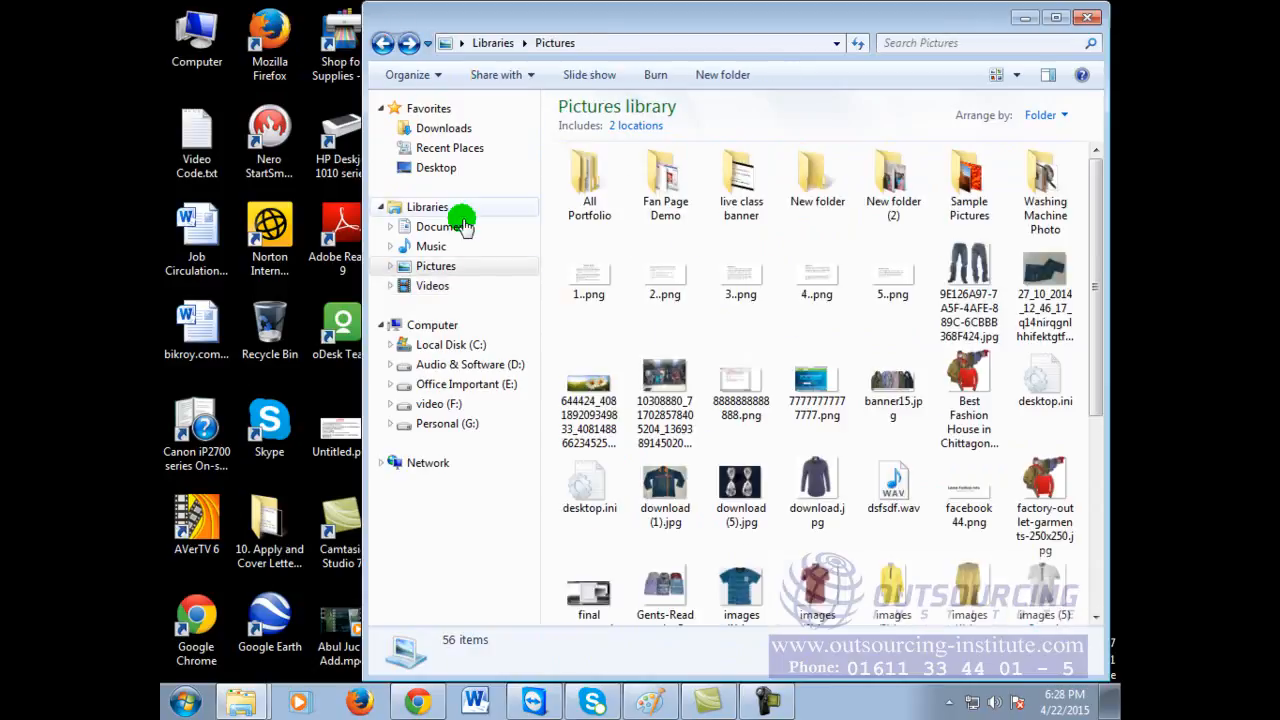
click(432, 271)
drag(1093, 256, 1119, 437)
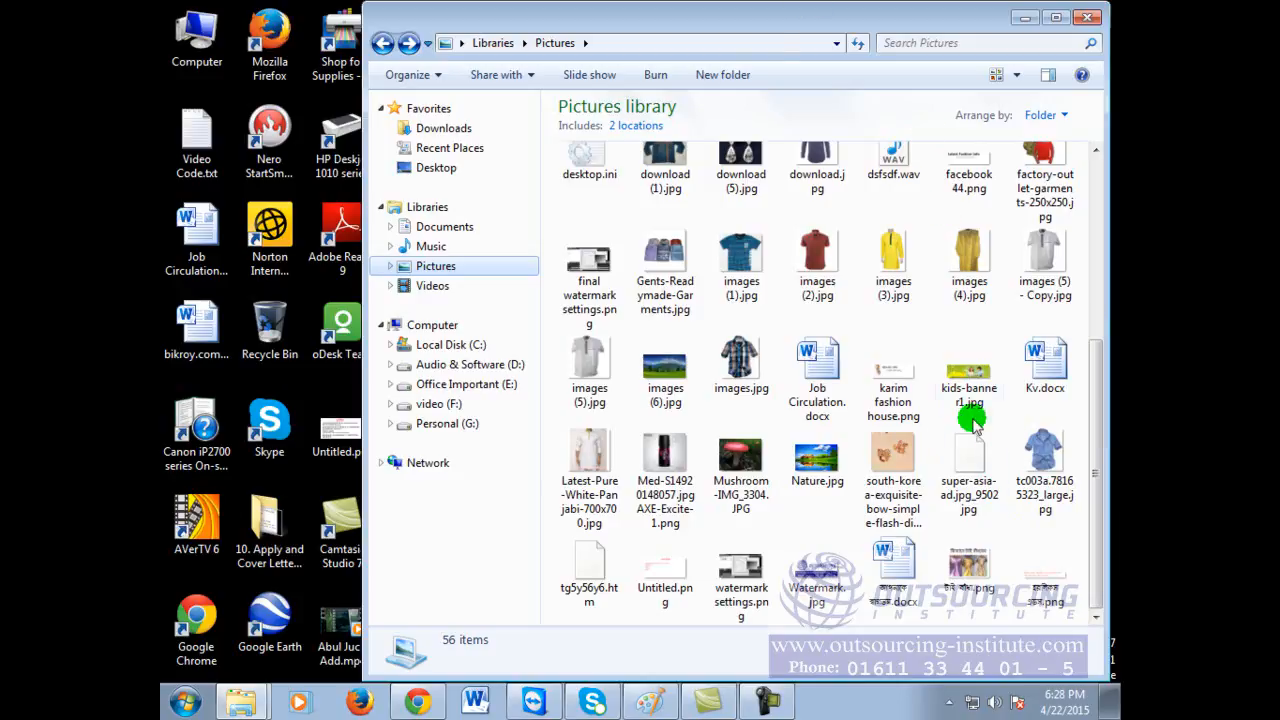
click(975, 375)
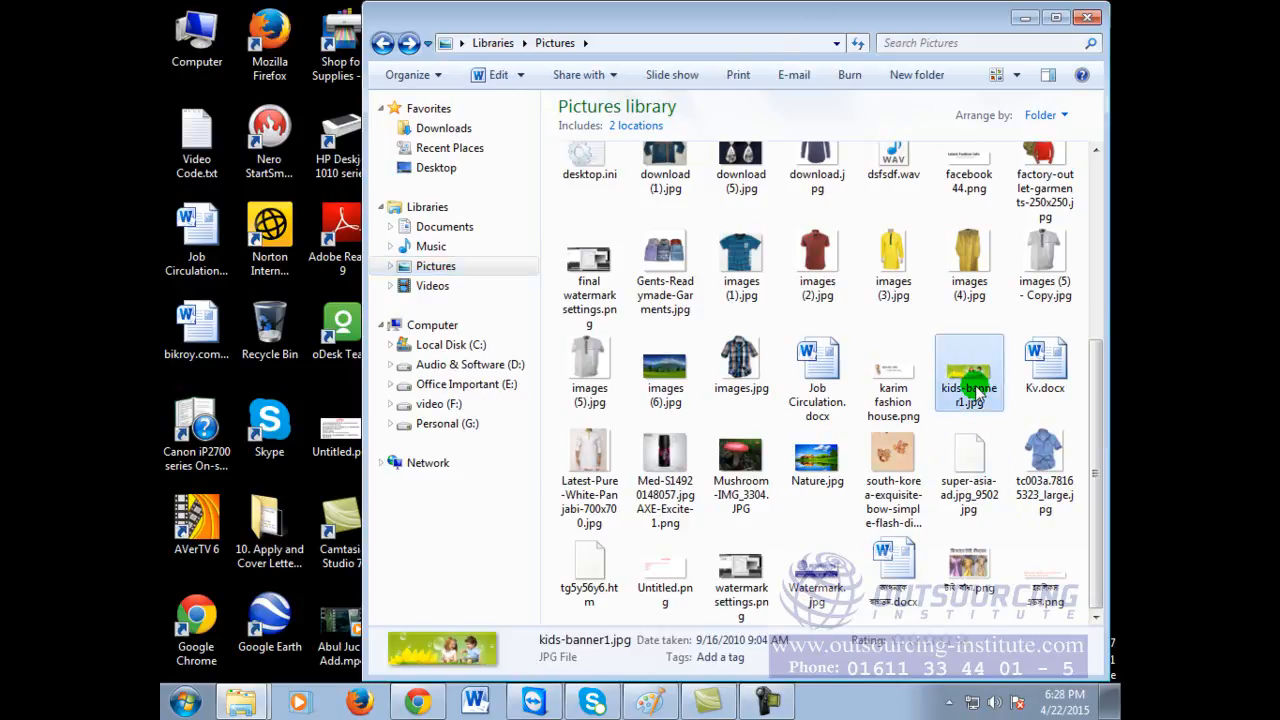
click(1056, 17)
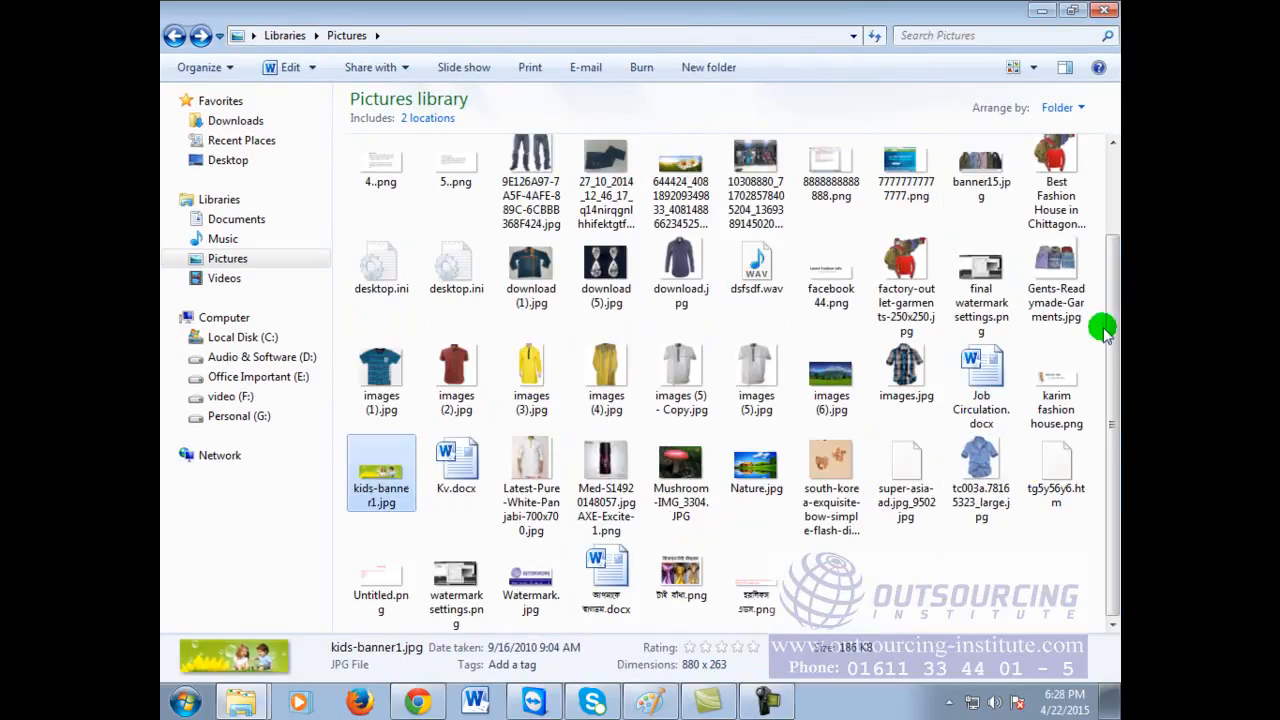
drag(1112, 340, 1113, 245)
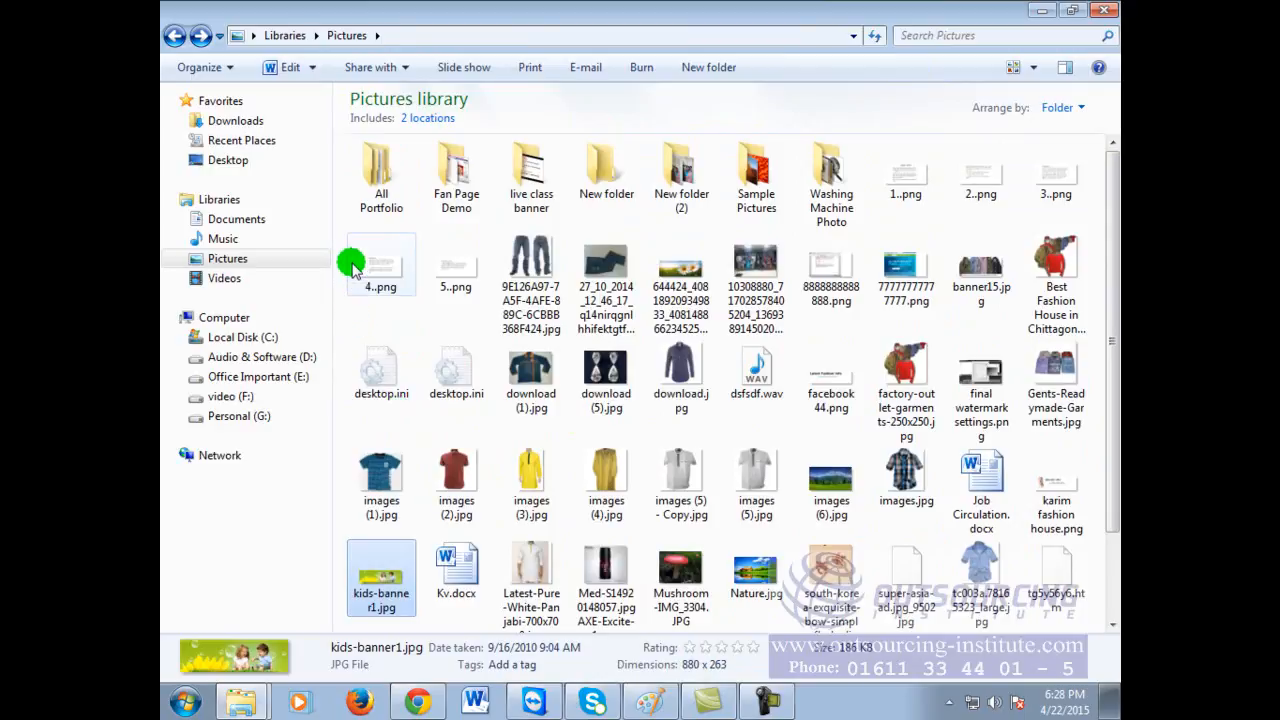
click(248, 240)
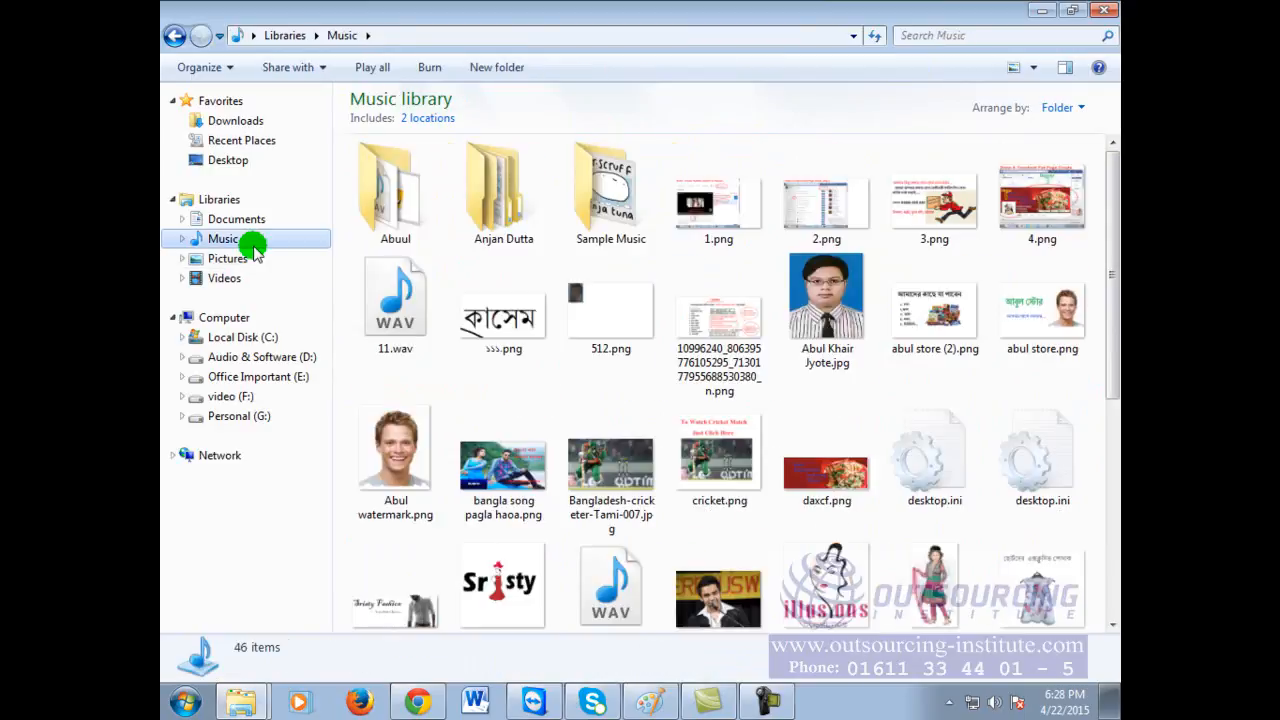
drag(1108, 222, 1110, 436)
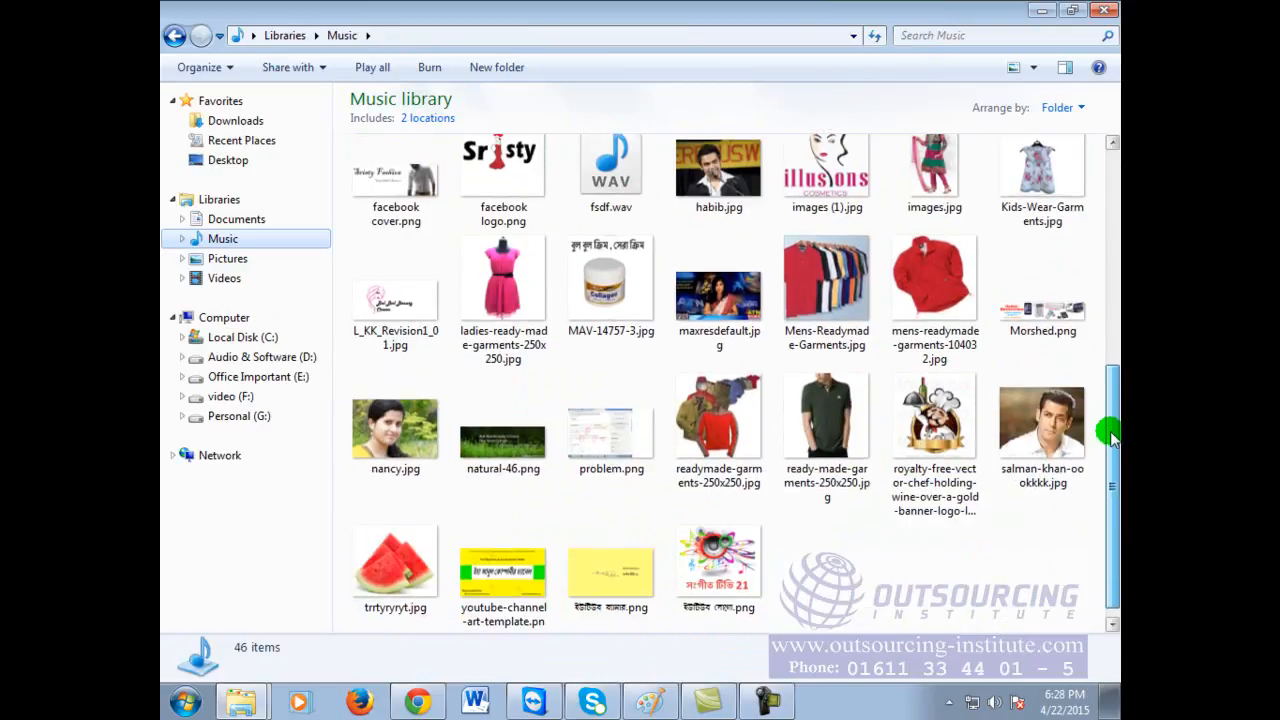
Step: Search Music and Pictures for 'little flower', clear the search, and switch to Videos
click(1012, 36)
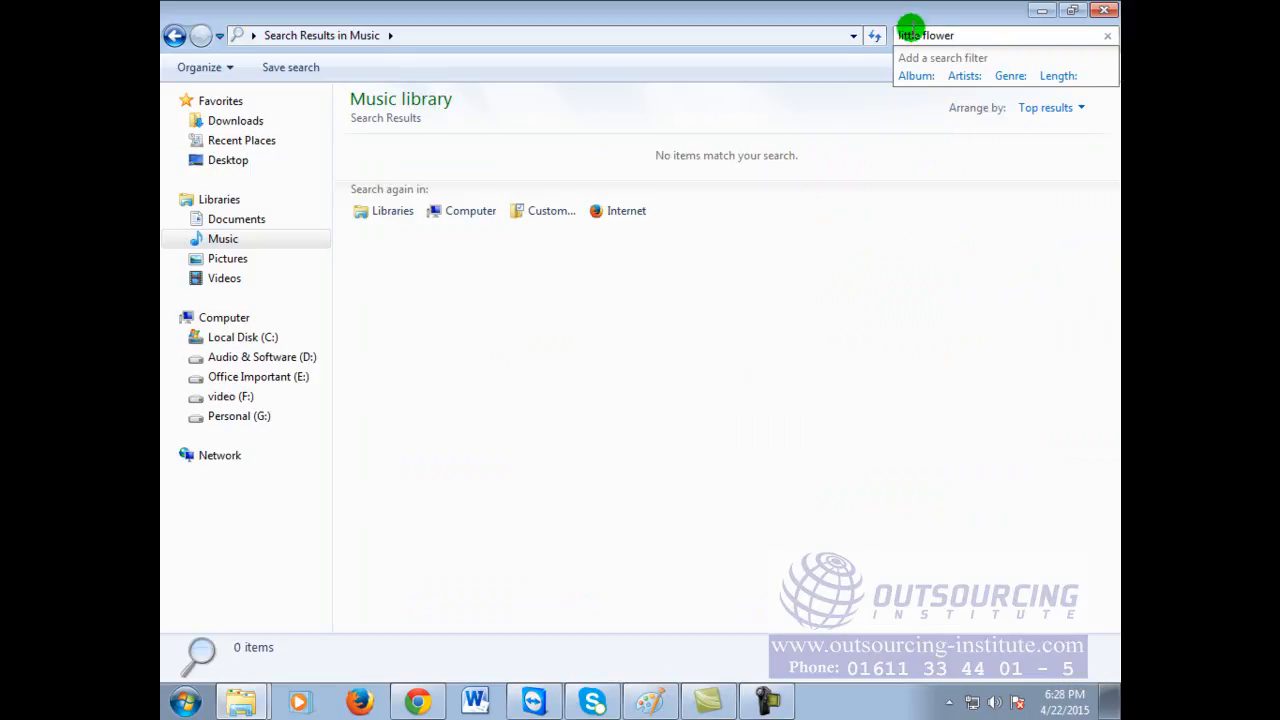
click(227, 258)
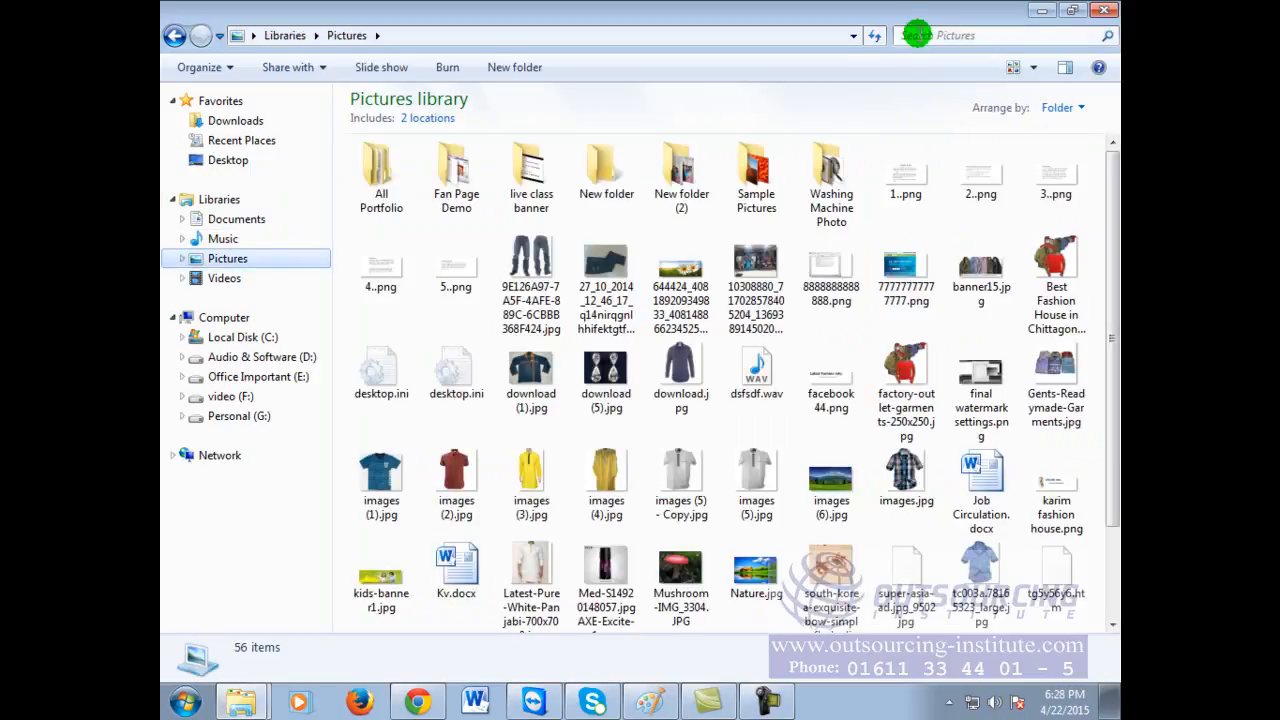
click(917, 35)
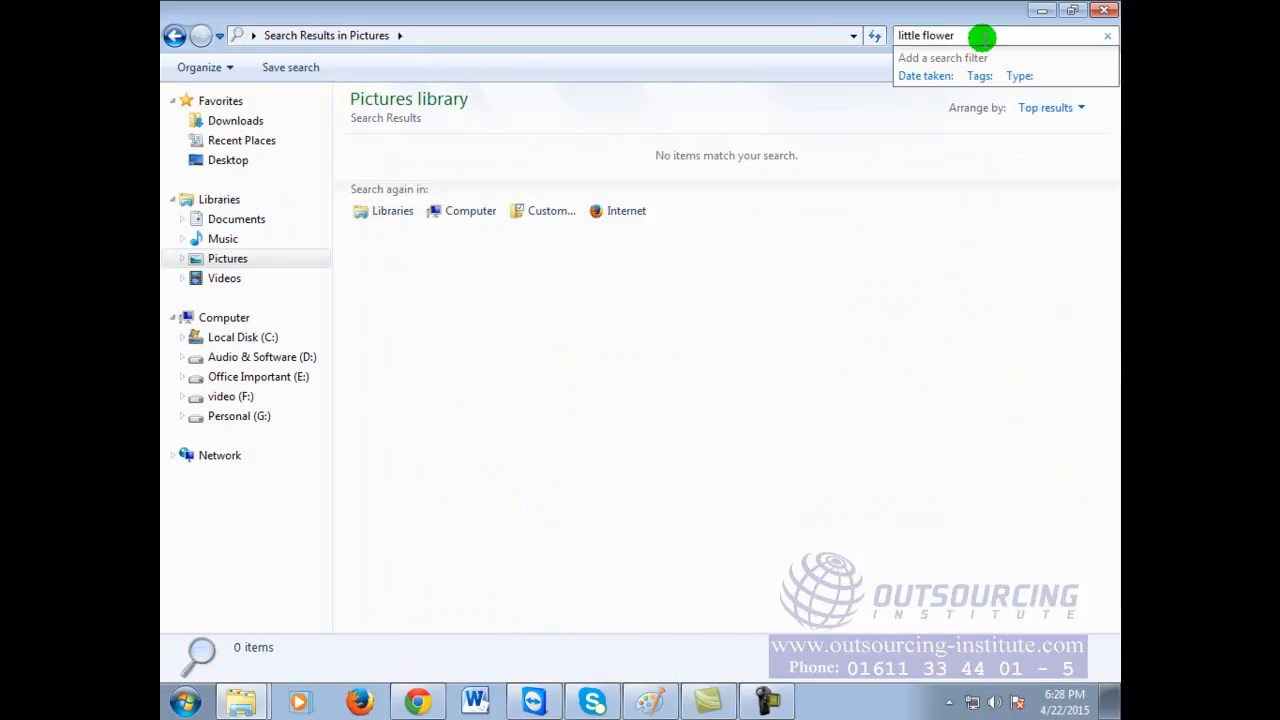
key(BackSpace)
key(BackSpace)
key(BackSpace)
key(BackSpace)
key(BackSpace)
key(BackSpace)
key(BackSpace)
key(BackSpace)
key(BackSpace)
key(BackSpace)
key(BackSpace)
key(BackSpace)
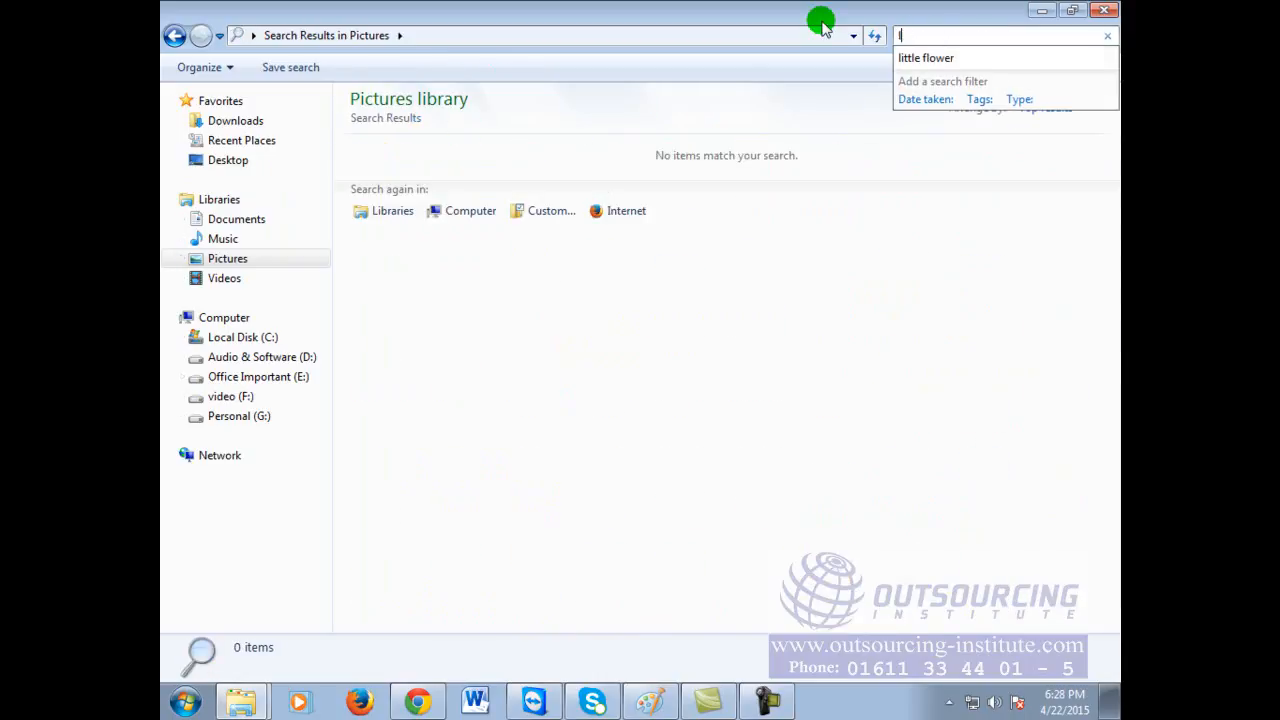
click(224, 278)
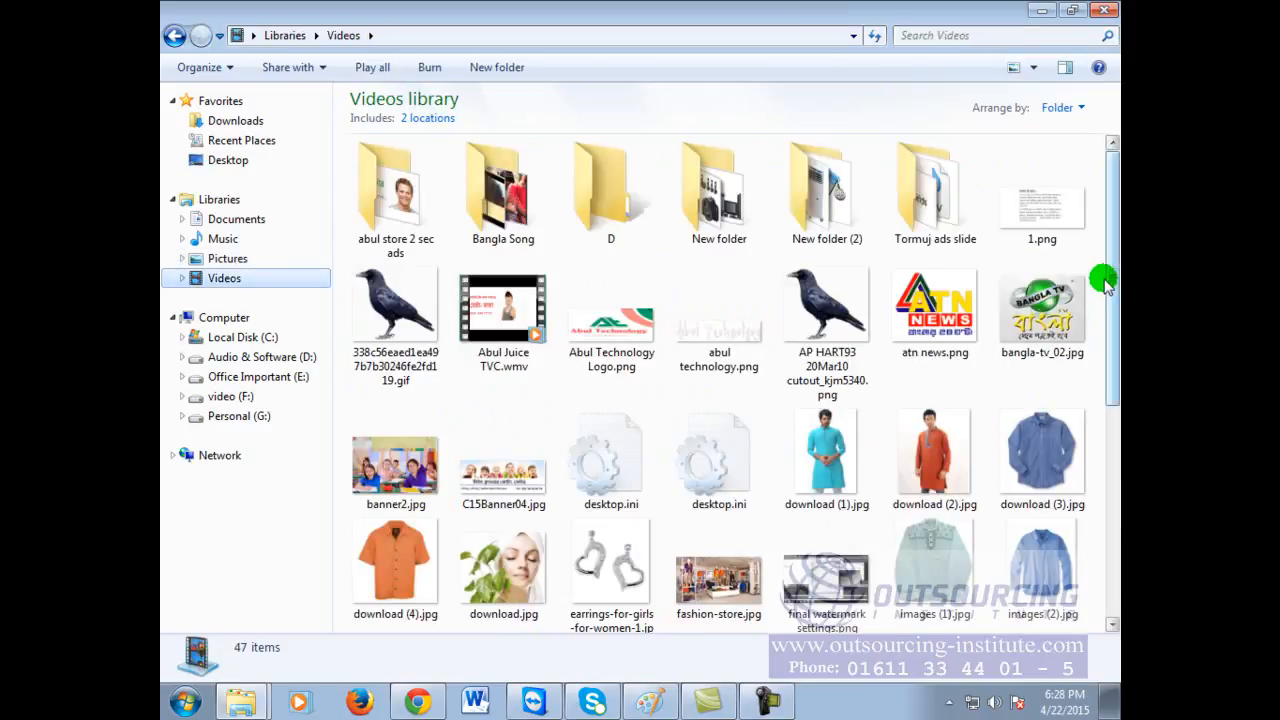
Step: Close Word after it fails to open C15Banner04.jpg, then open the banner with Paint
double_click(505, 462)
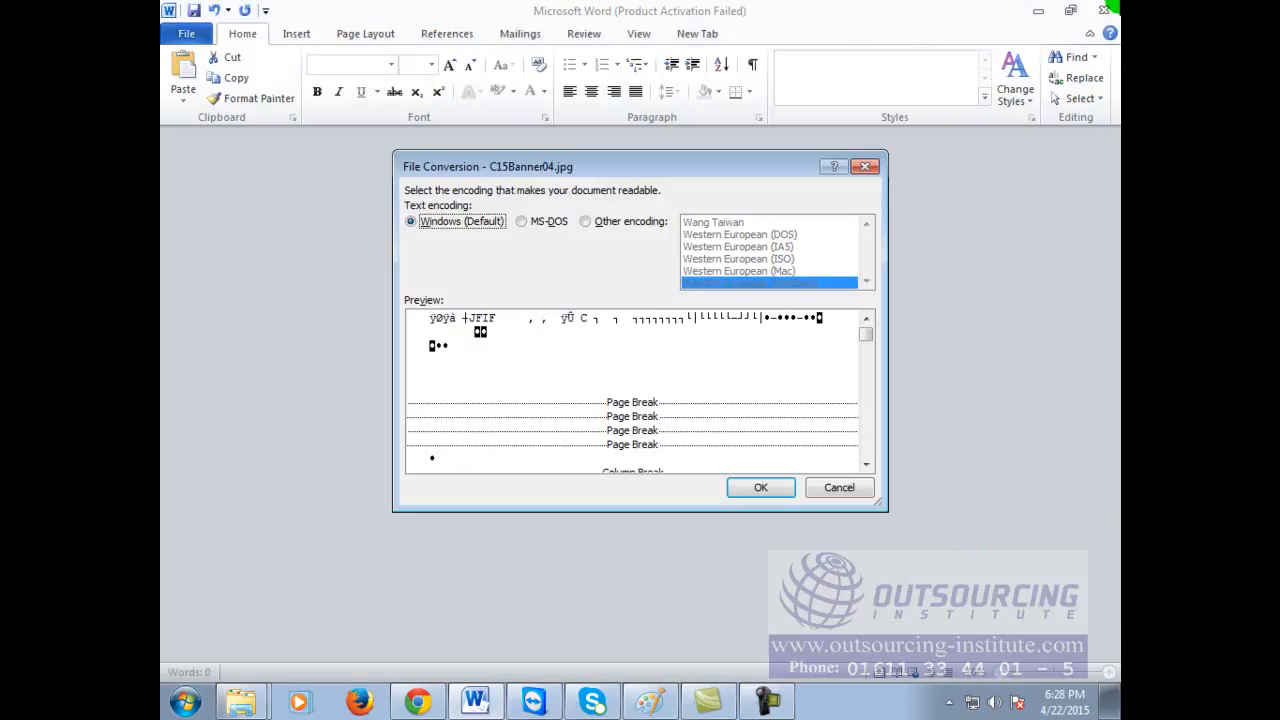
click(824, 487)
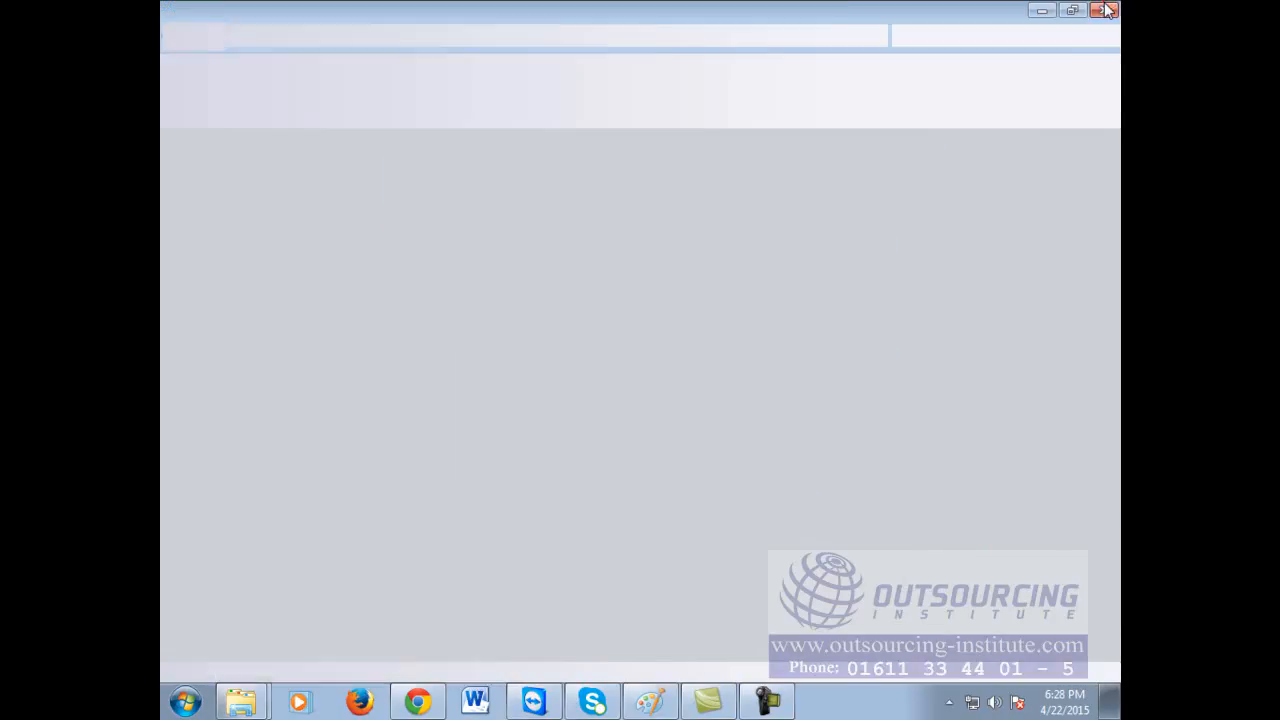
click(1105, 10)
right_click(482, 432)
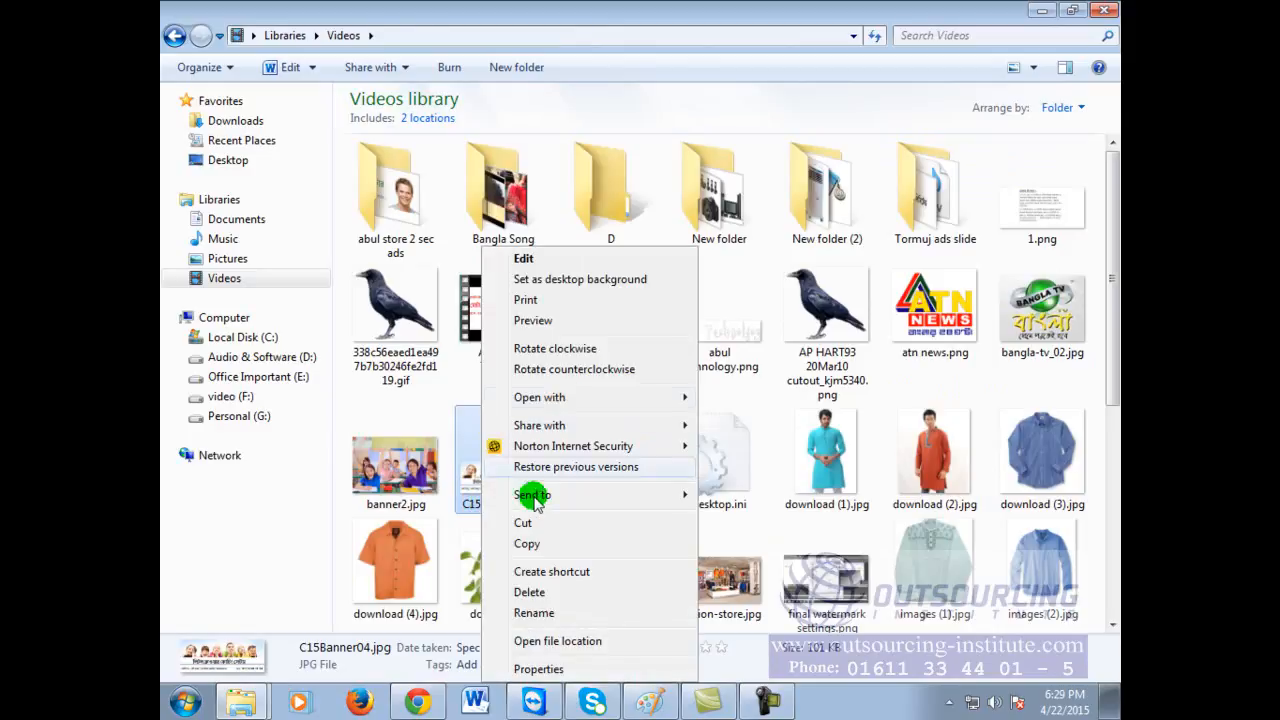
mouse_move(563, 397)
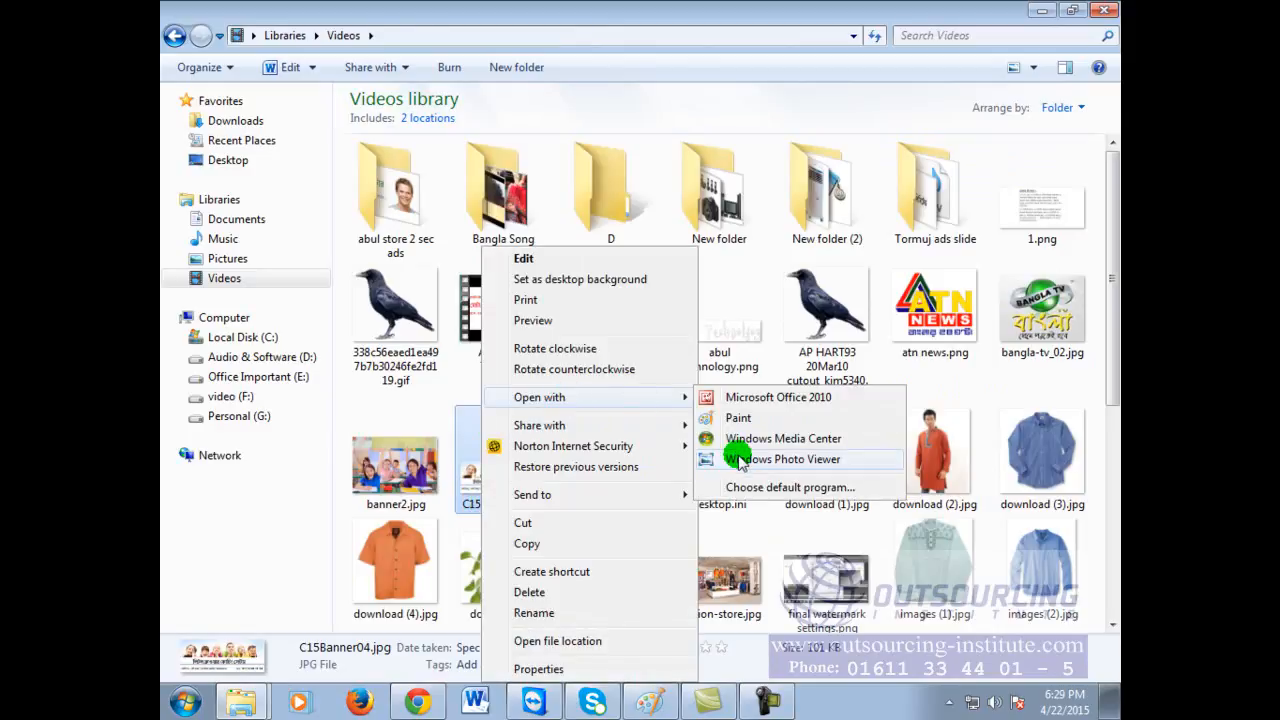
click(736, 417)
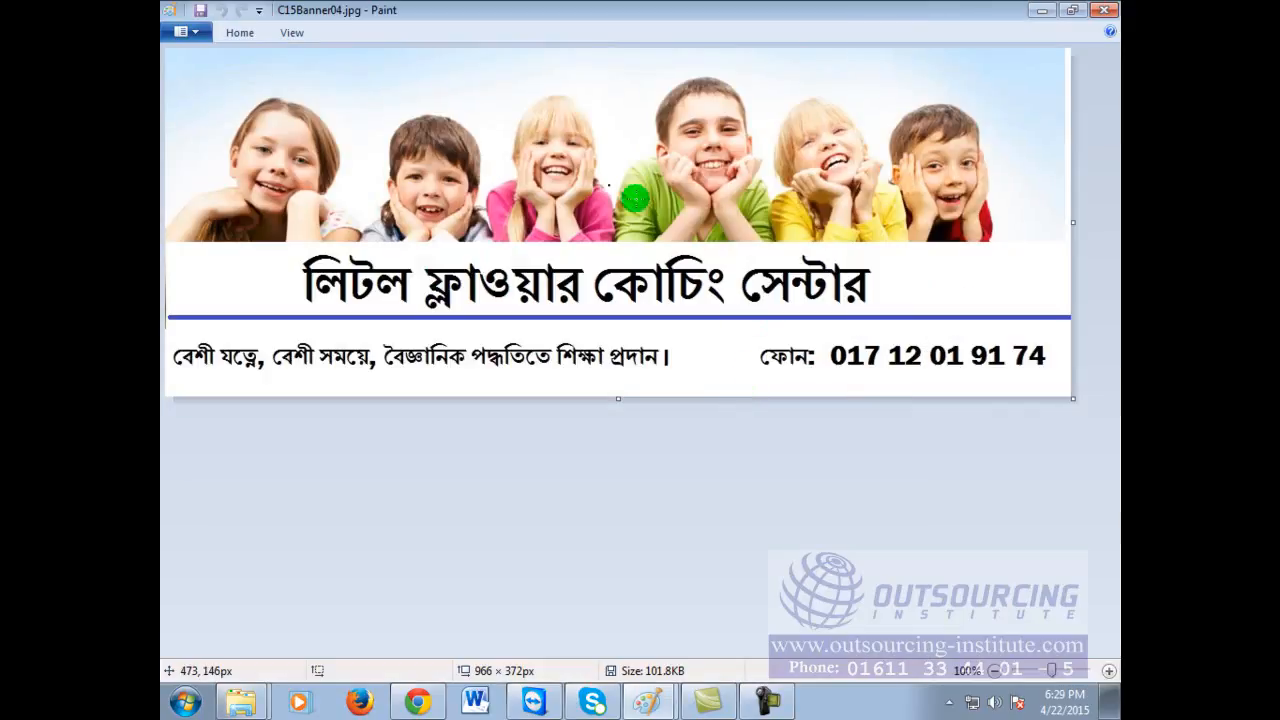
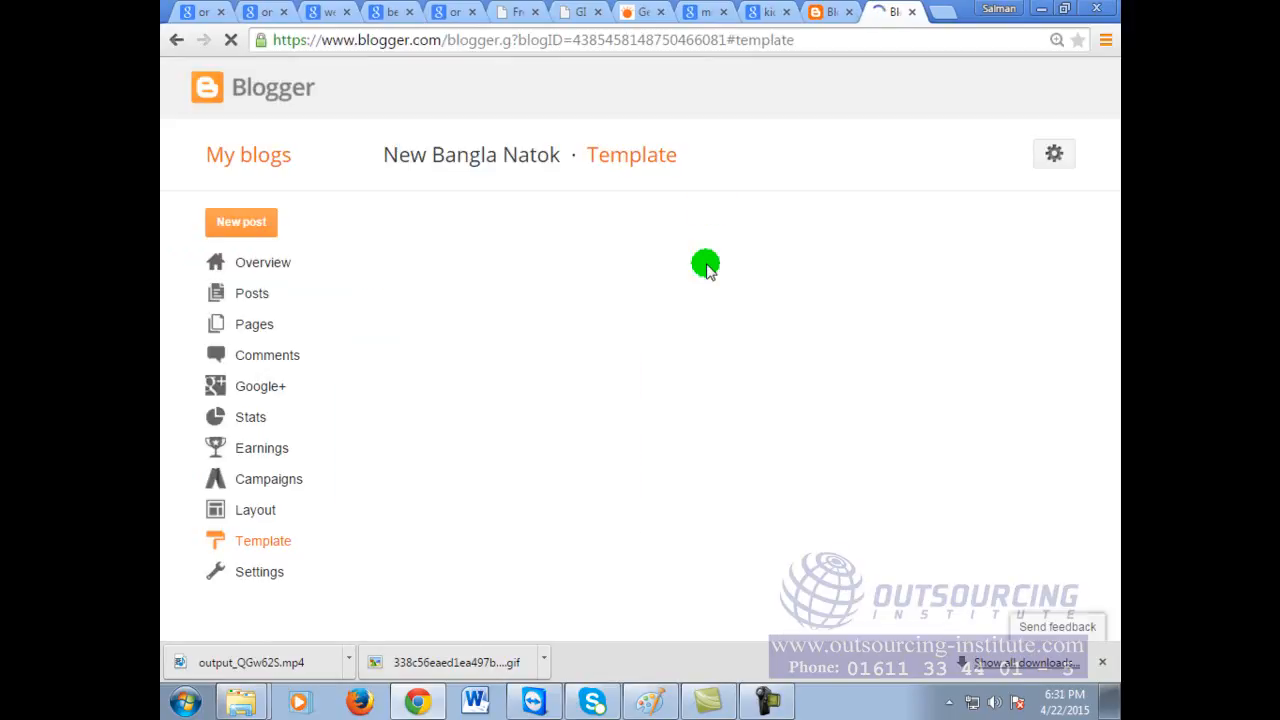
Step: Show the New Bangla Natok Layout page and scroll right to the Header gadget's Edit link
click(268, 510)
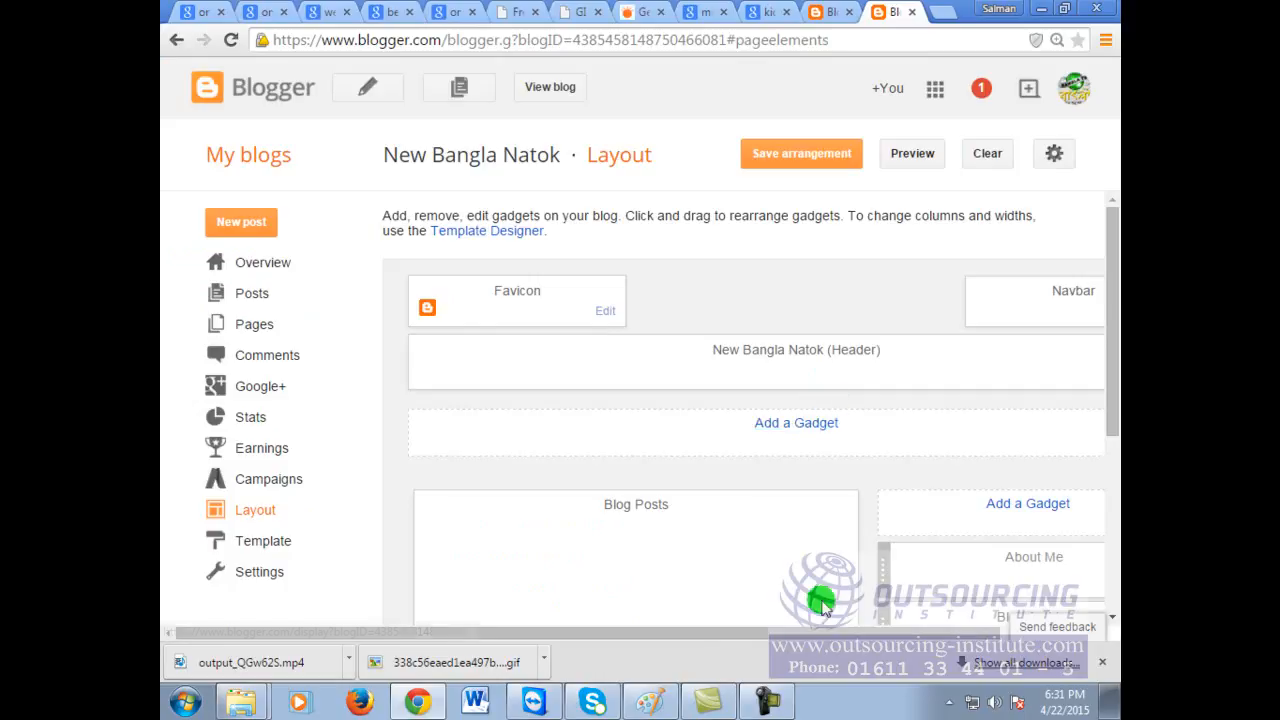
drag(806, 634, 1000, 616)
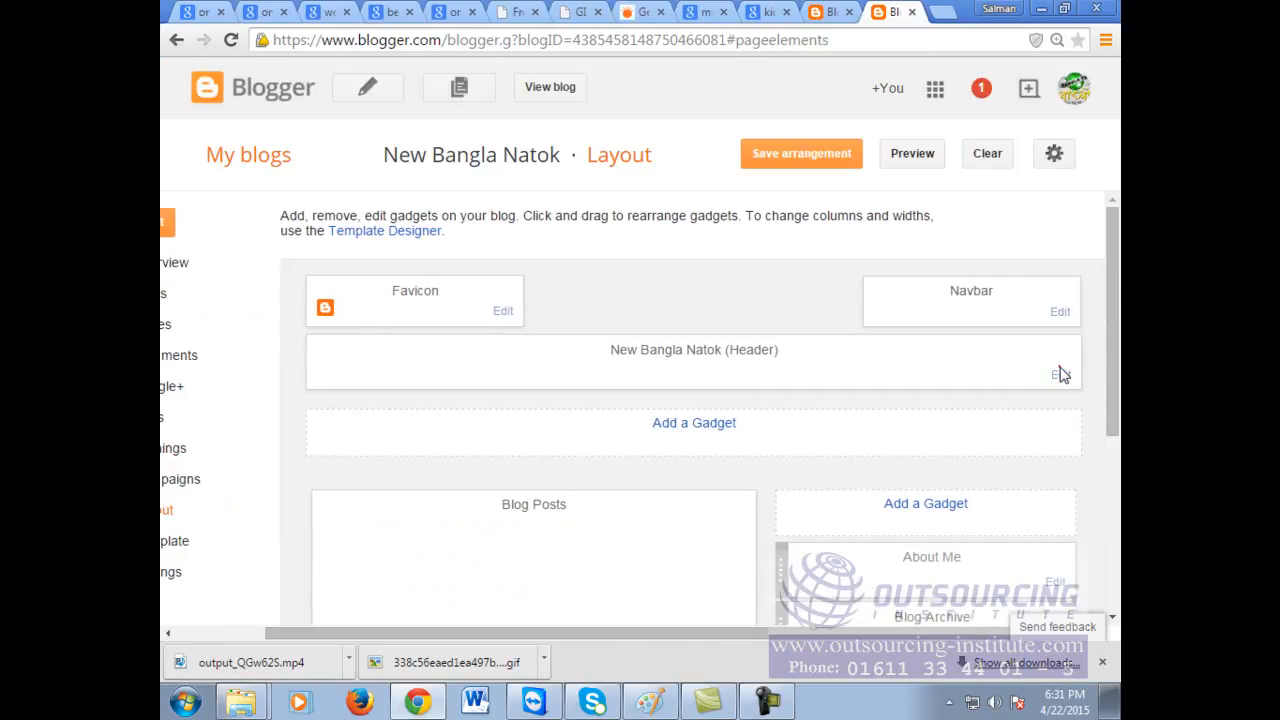
Step: Upload C15Banner04.jpg as the header image, clear the title, and place it instead of title and description
click(1060, 374)
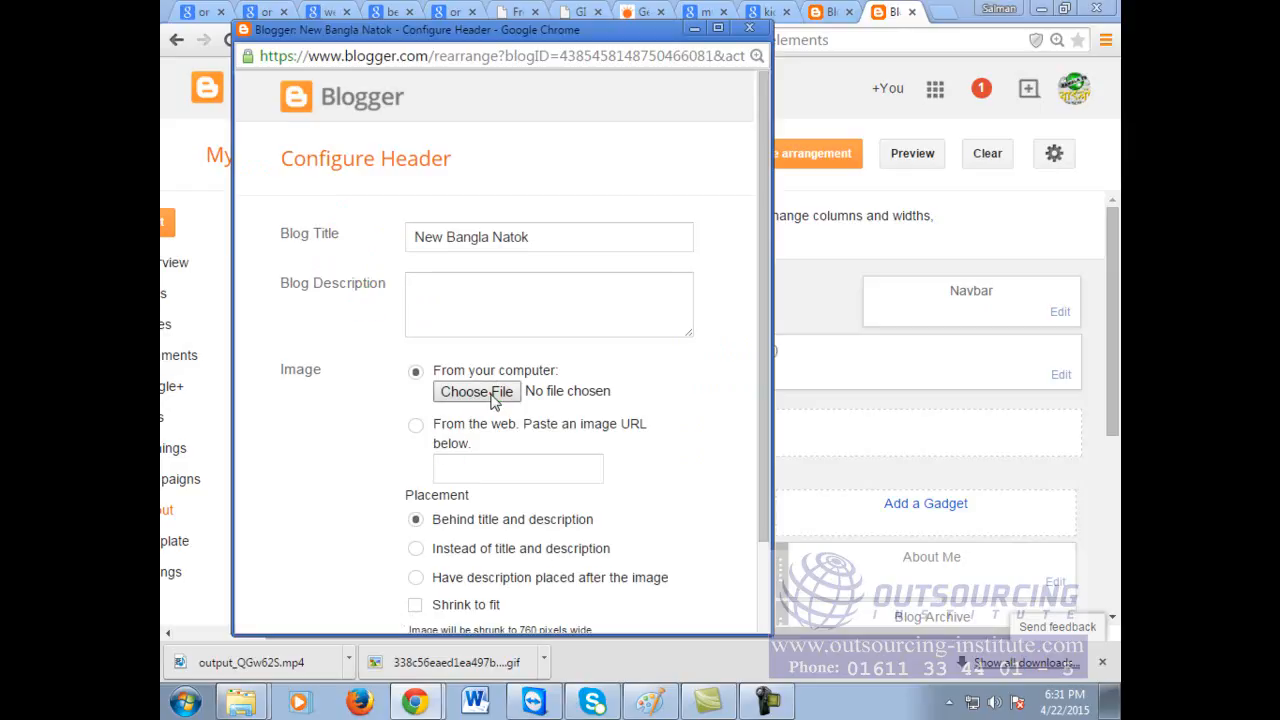
click(477, 391)
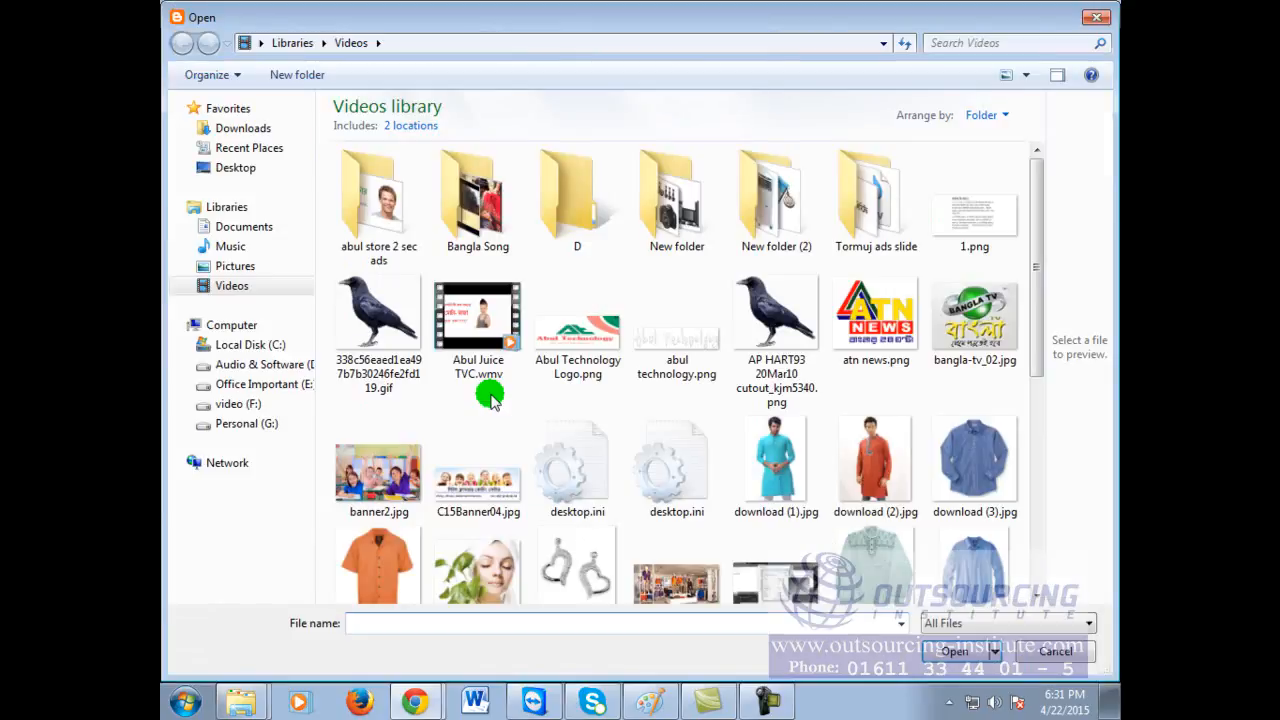
double_click(478, 485)
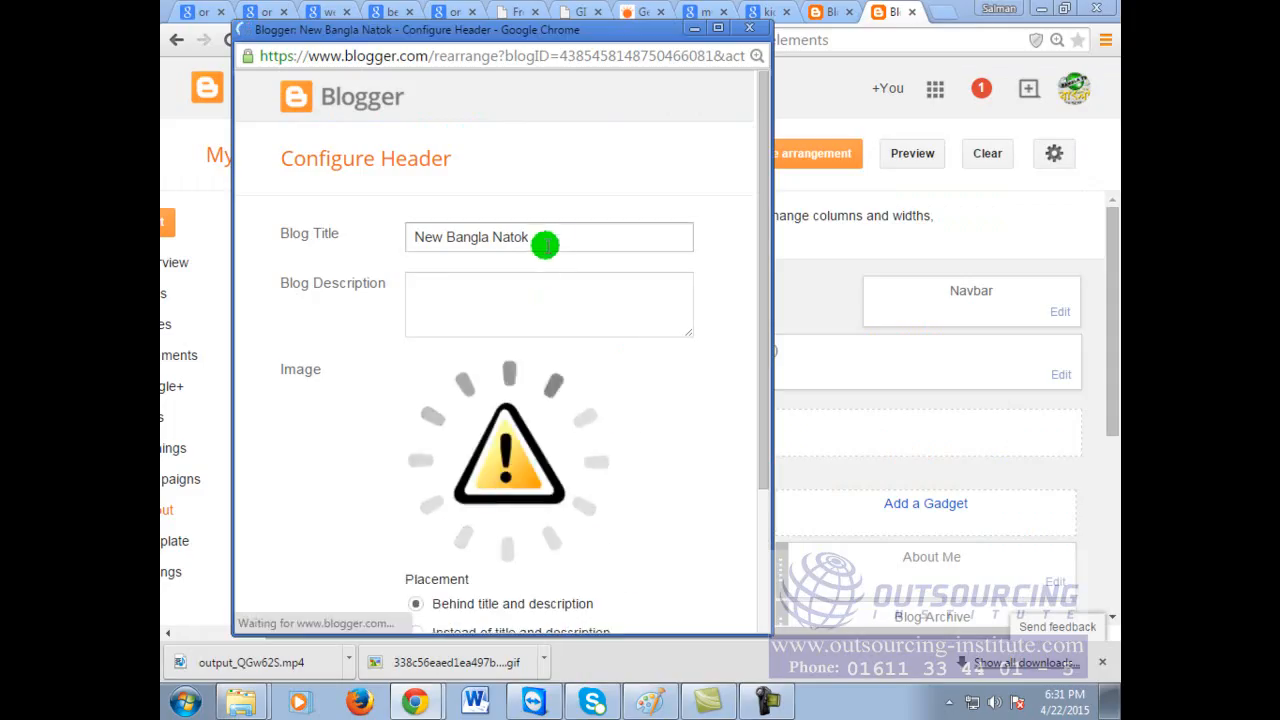
drag(545, 244, 326, 214)
text(Litt)
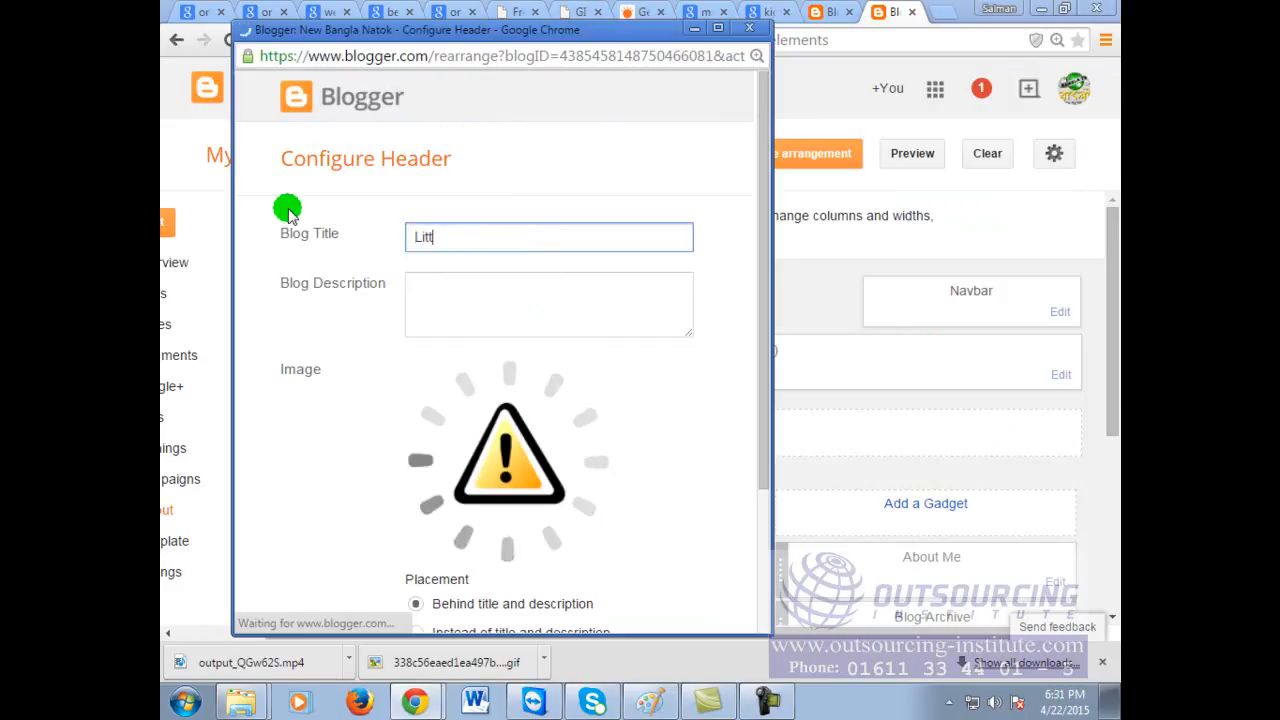
key(BackSpace)
key(BackSpace)
key(BackSpace)
key(BackSpace)
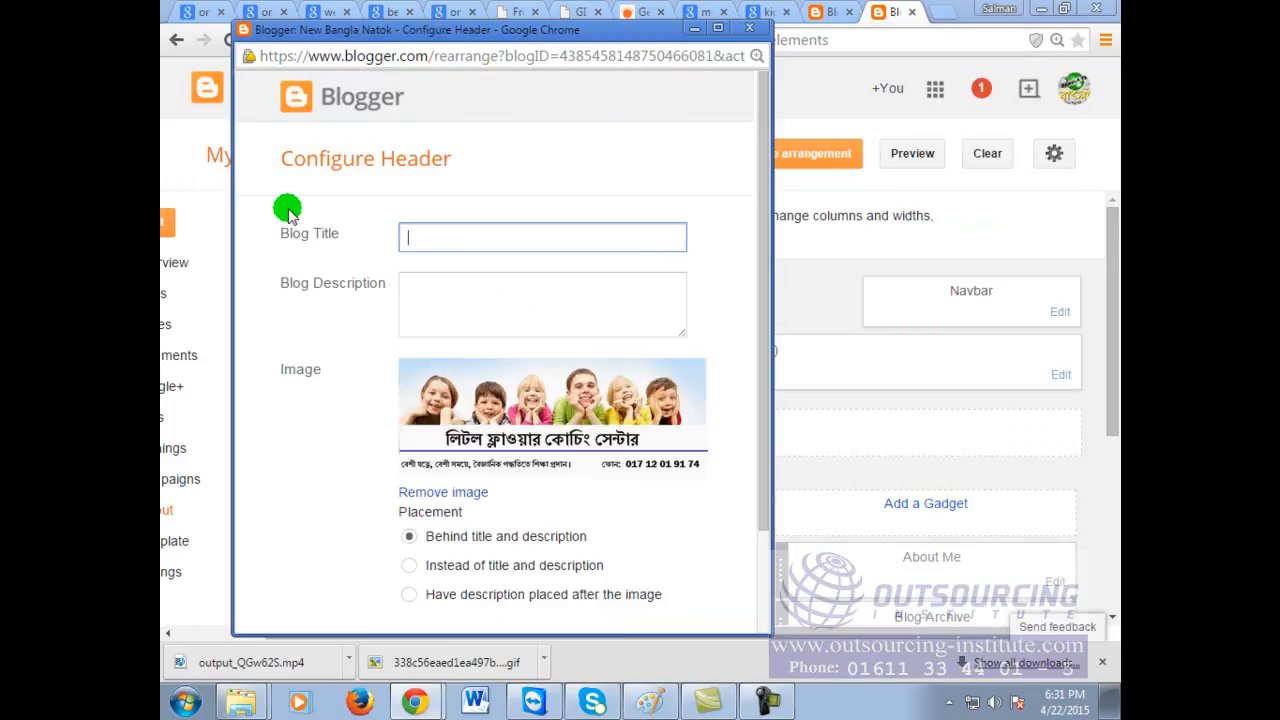
click(413, 567)
Step: Enter description 'rert', save the header settings, and save the layout arrangement
scroll(549, 517, down, 2)
click(341, 578)
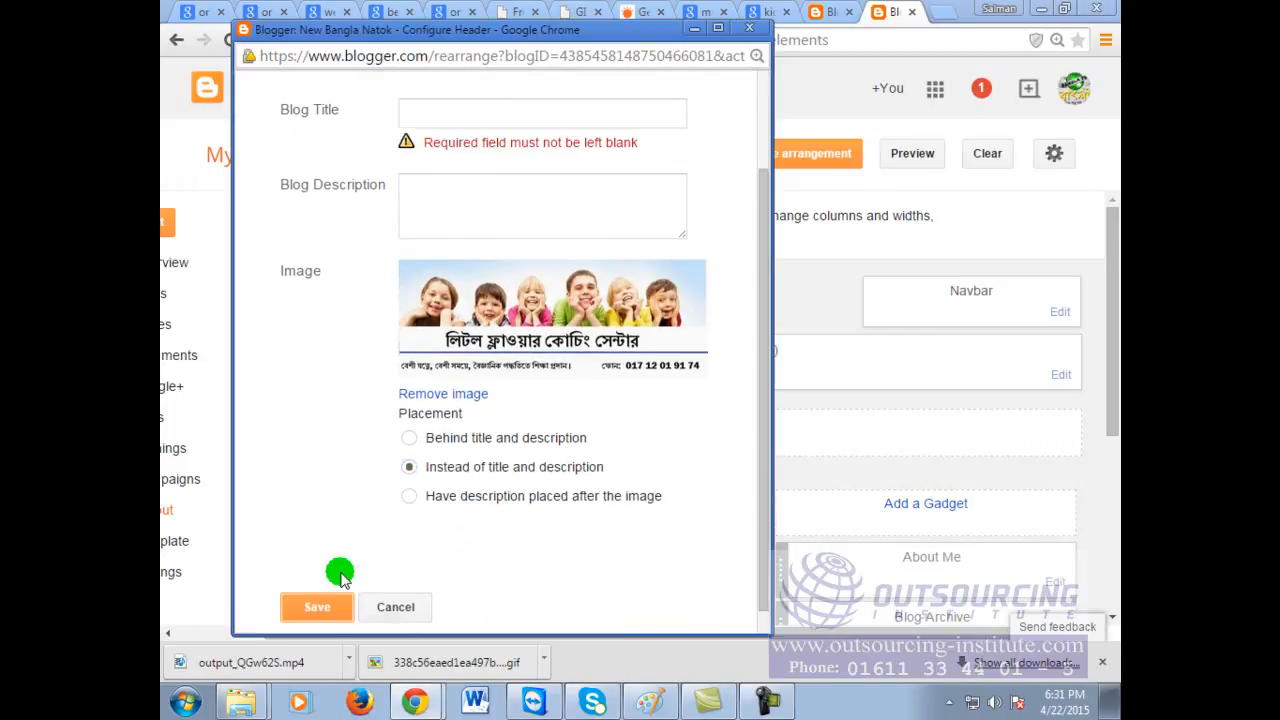
click(463, 108)
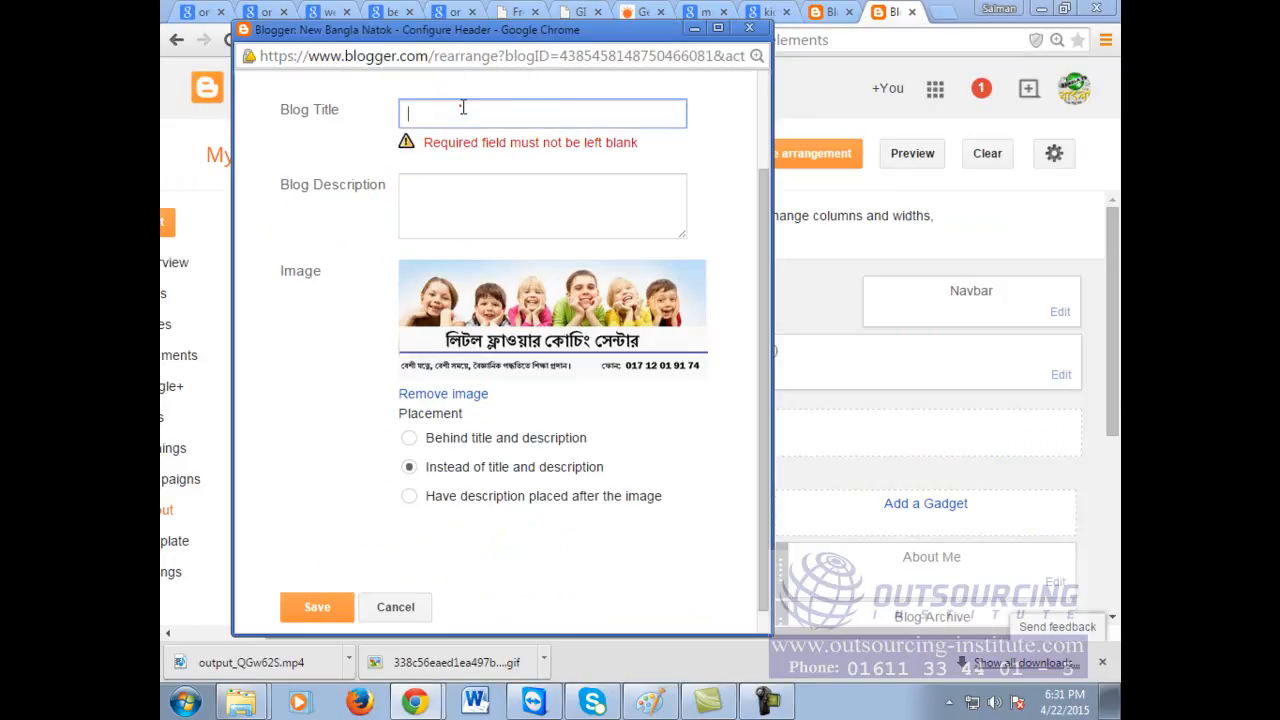
click(454, 210)
text(rert)
click(320, 608)
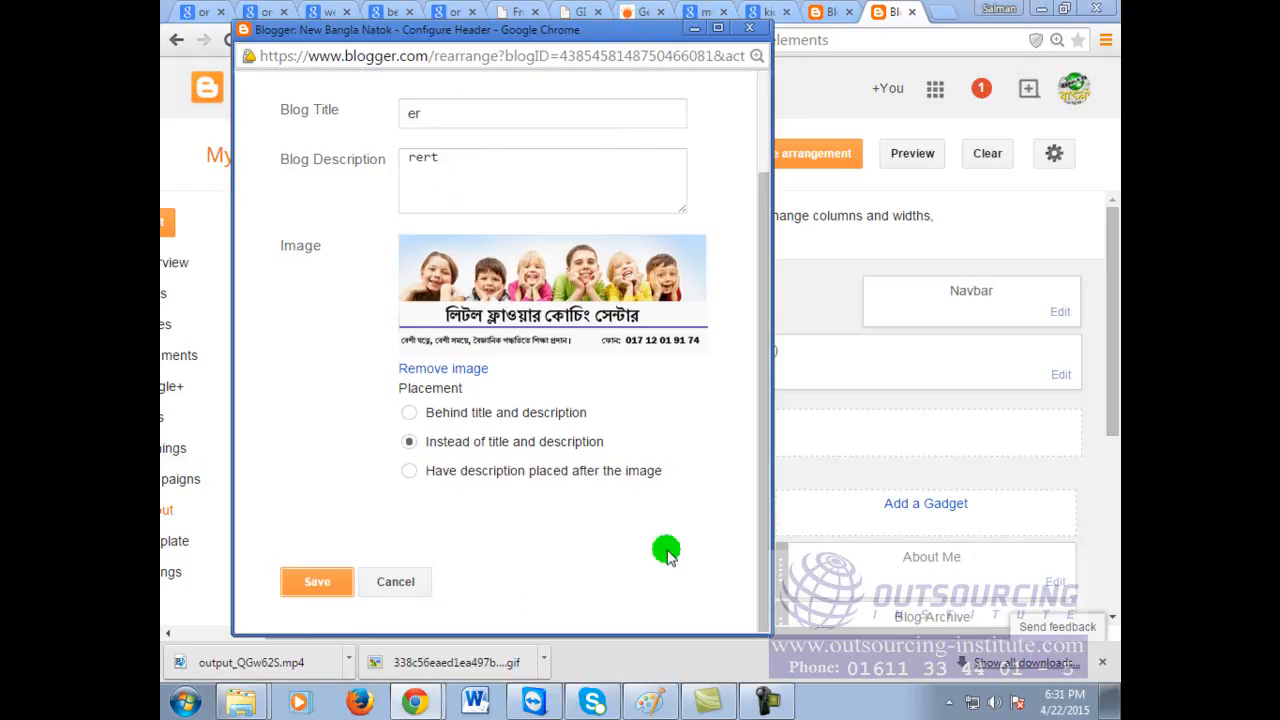
click(313, 583)
click(815, 160)
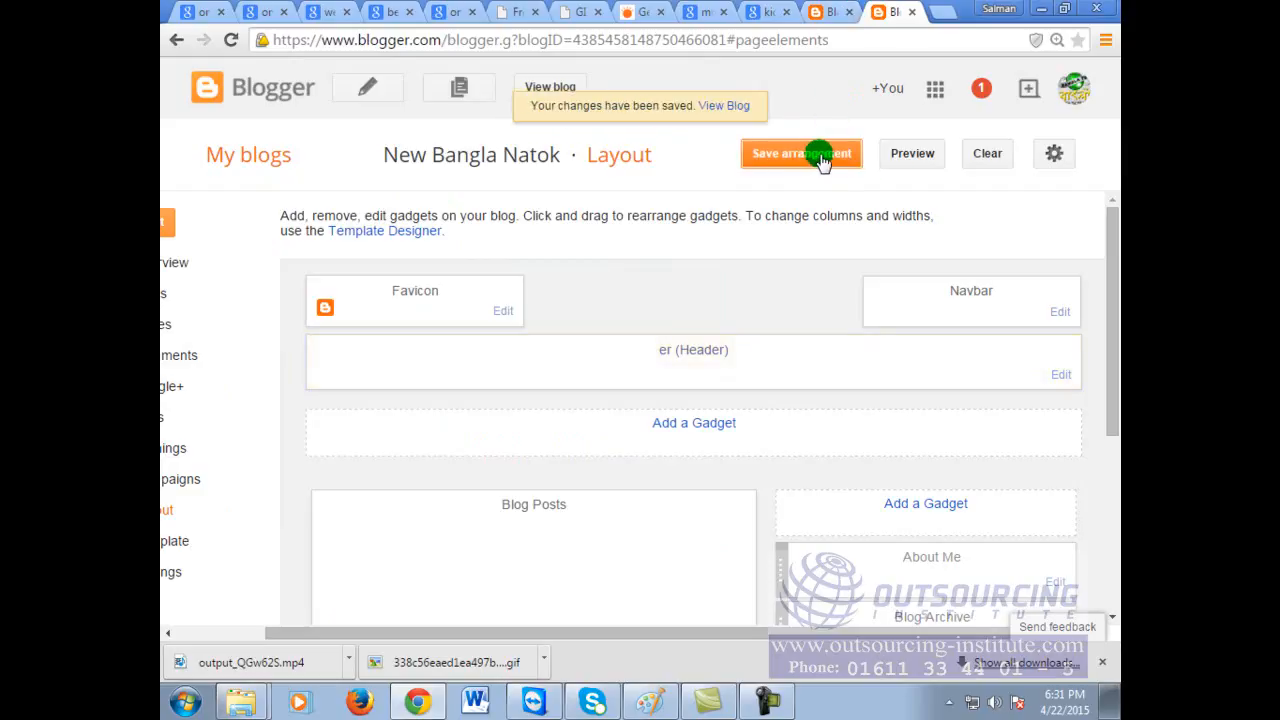
Step: View the live blog in a new tab and scroll down and back up over the banner header
click(556, 87)
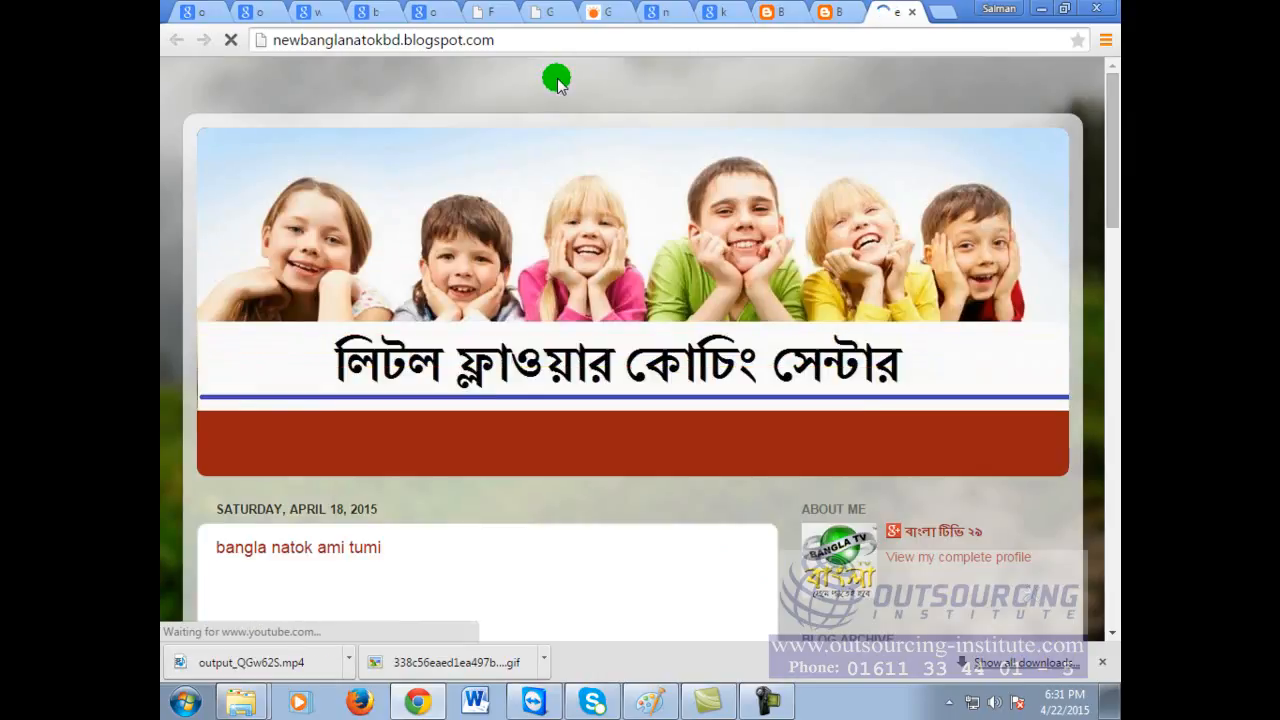
click(585, 34)
click(585, 34)
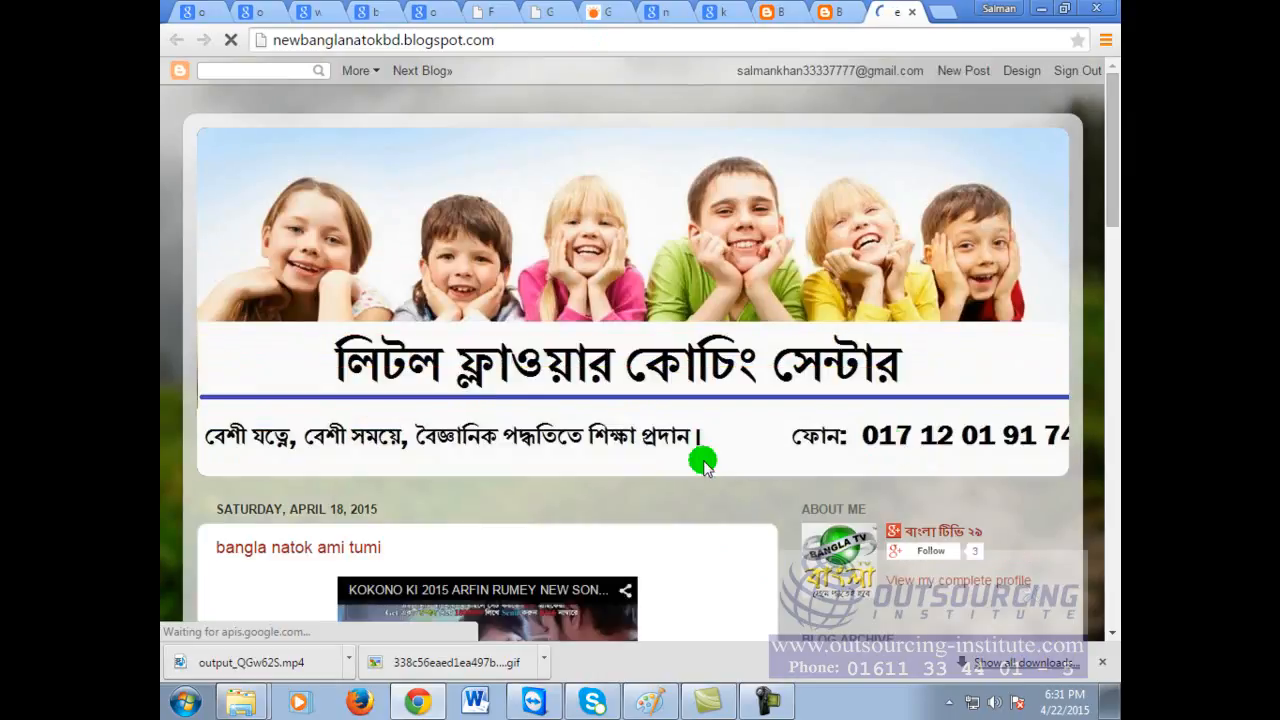
scroll(889, 525, down, 1)
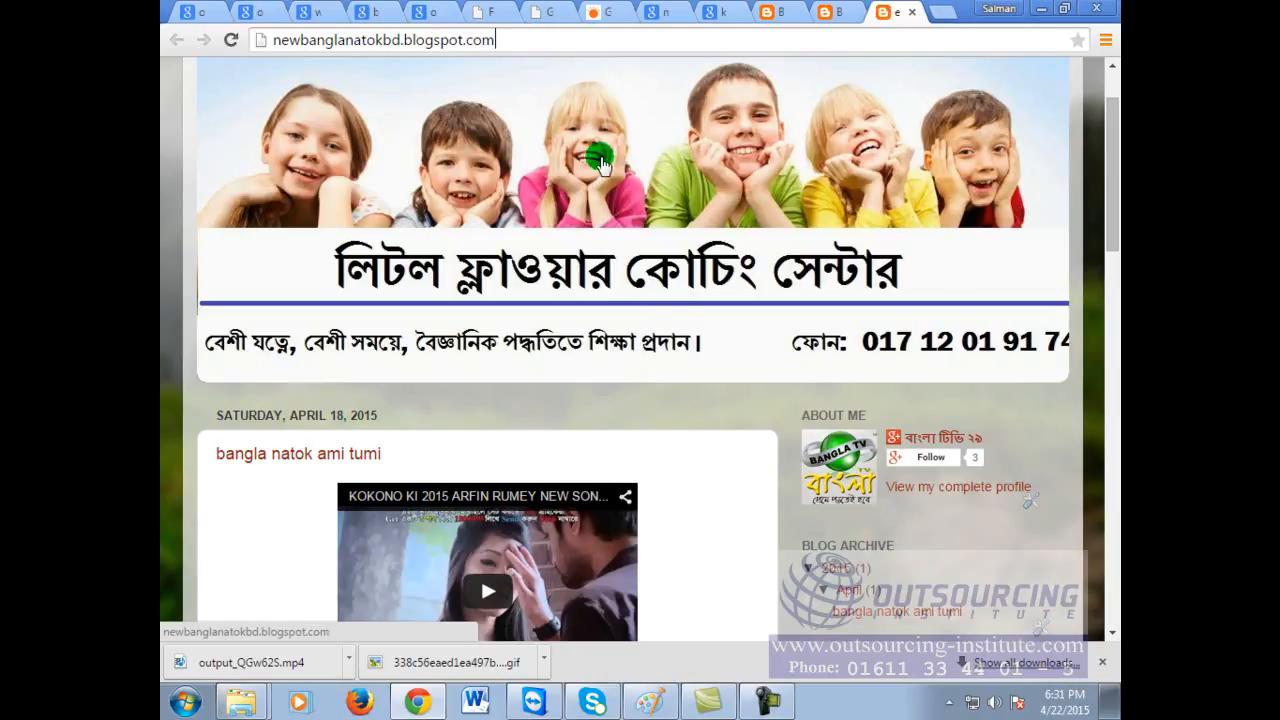
scroll(714, 530, up, 1)
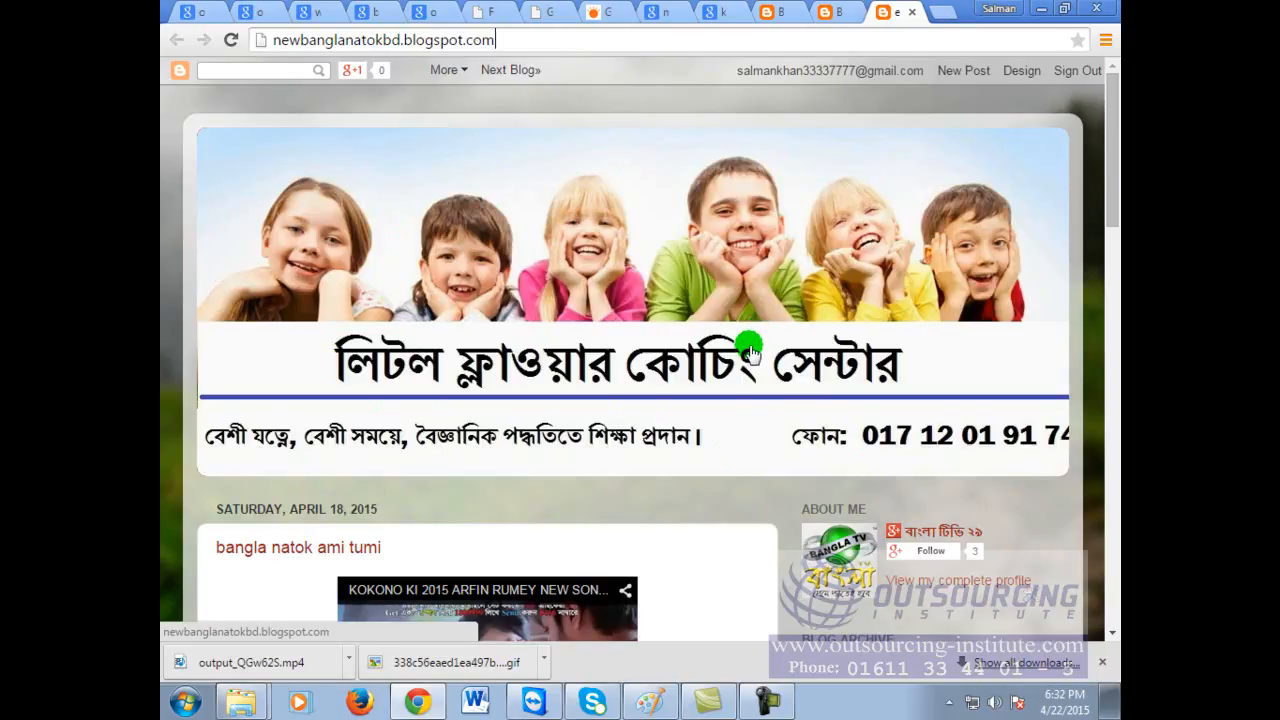
Step: Replace the mushroom search with a Google Images search for 'web site banner for technology compay'
click(831, 13)
click(820, 38)
click(667, 13)
scroll(686, 386, up, 10)
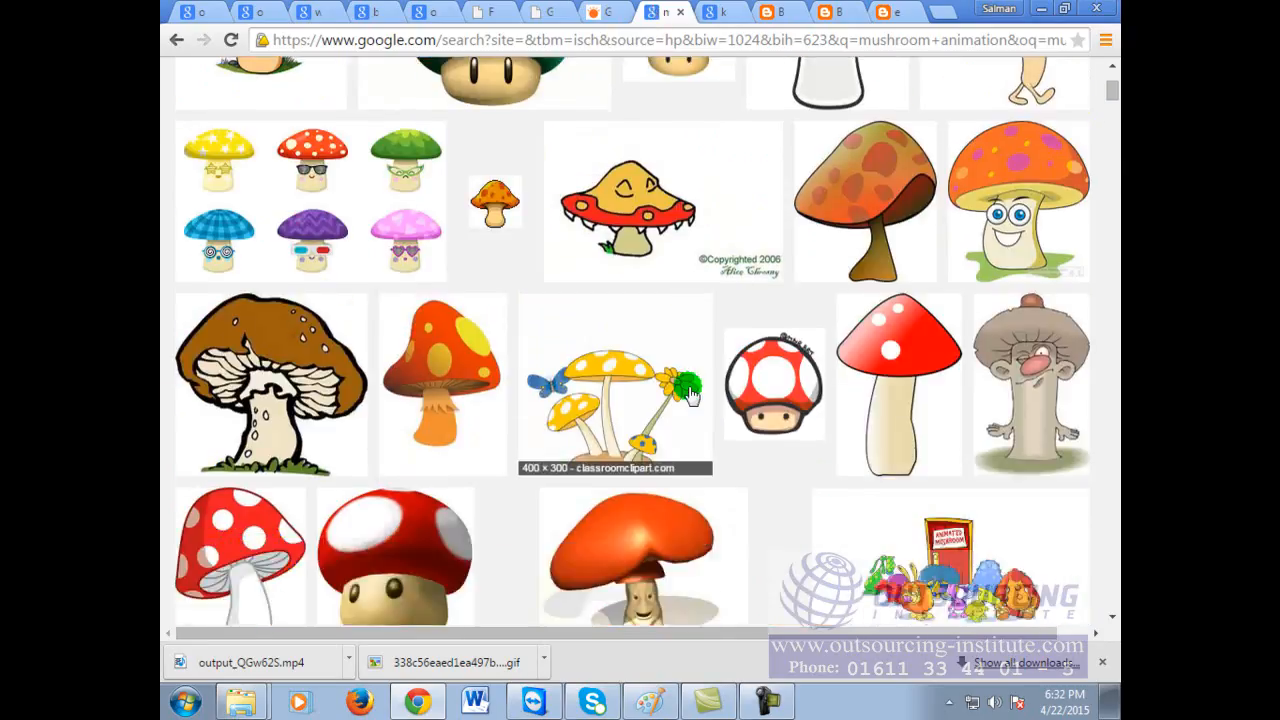
drag(446, 87, 165, 90)
text(we)
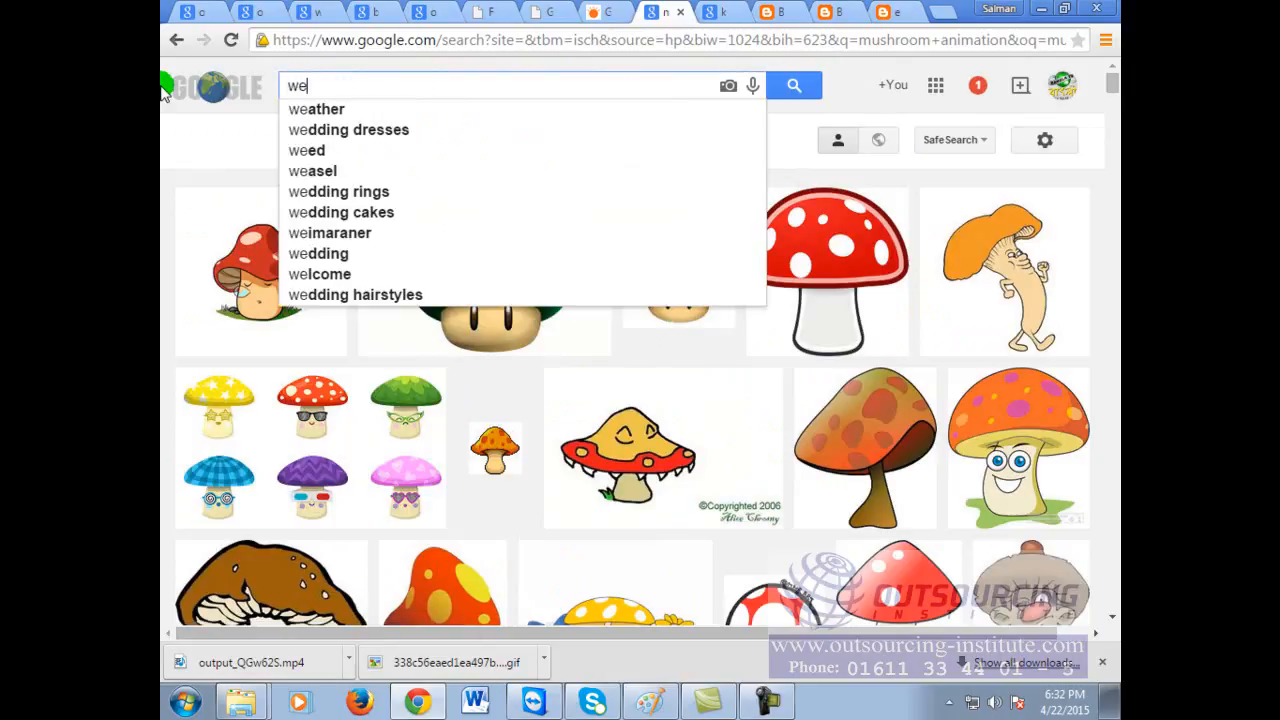
text(b site banner for te)
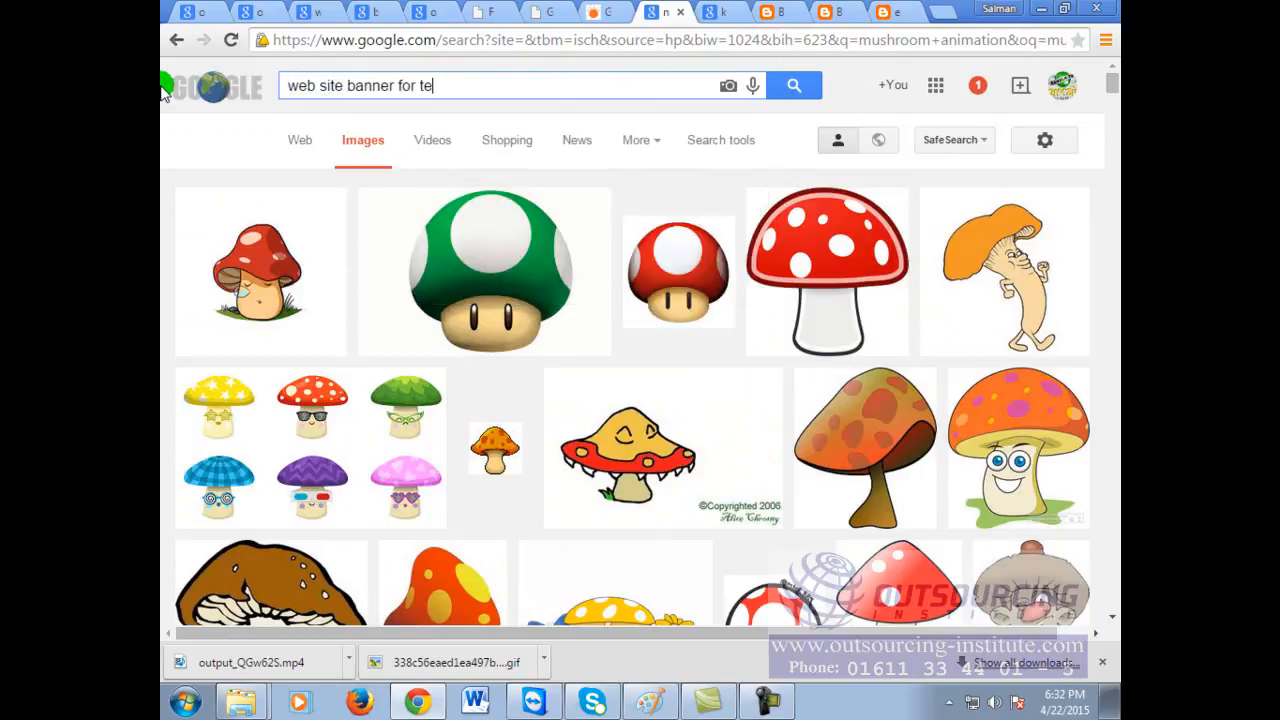
text(chnology compay)
key(Return)
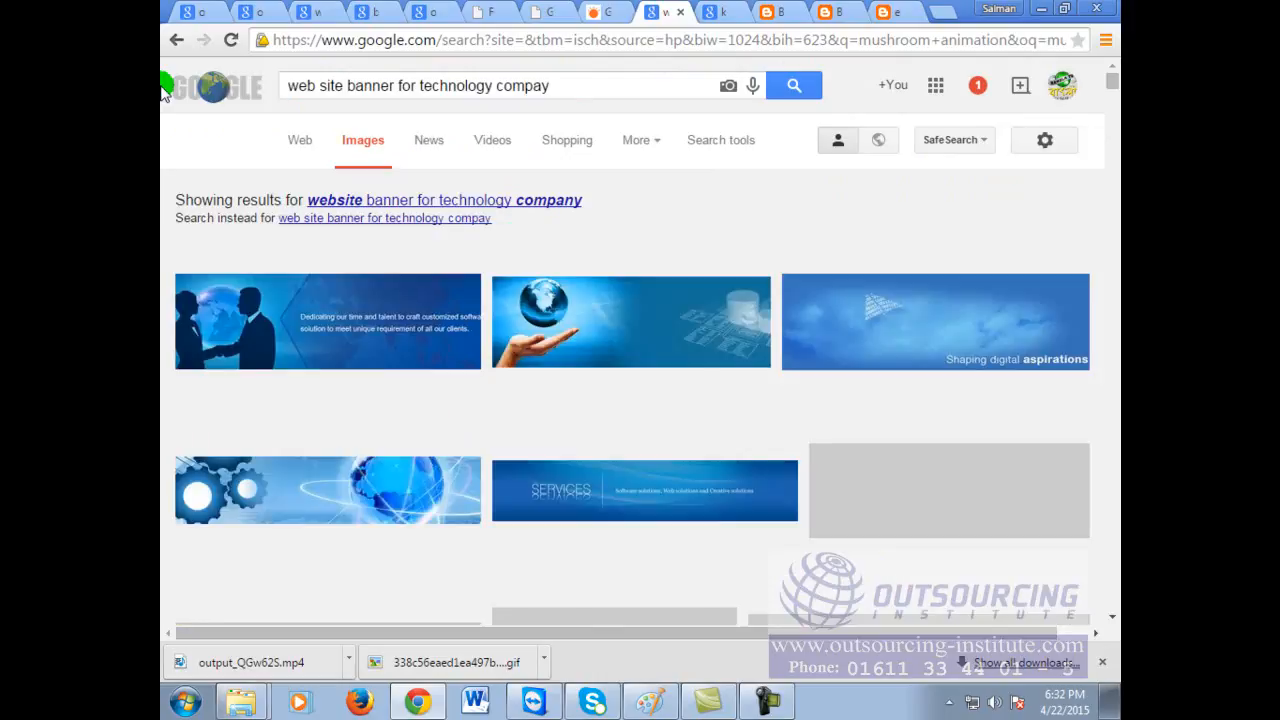
Step: Find the WEB banner in the results, preview it larger, and copy the image
scroll(620, 360, down, 2)
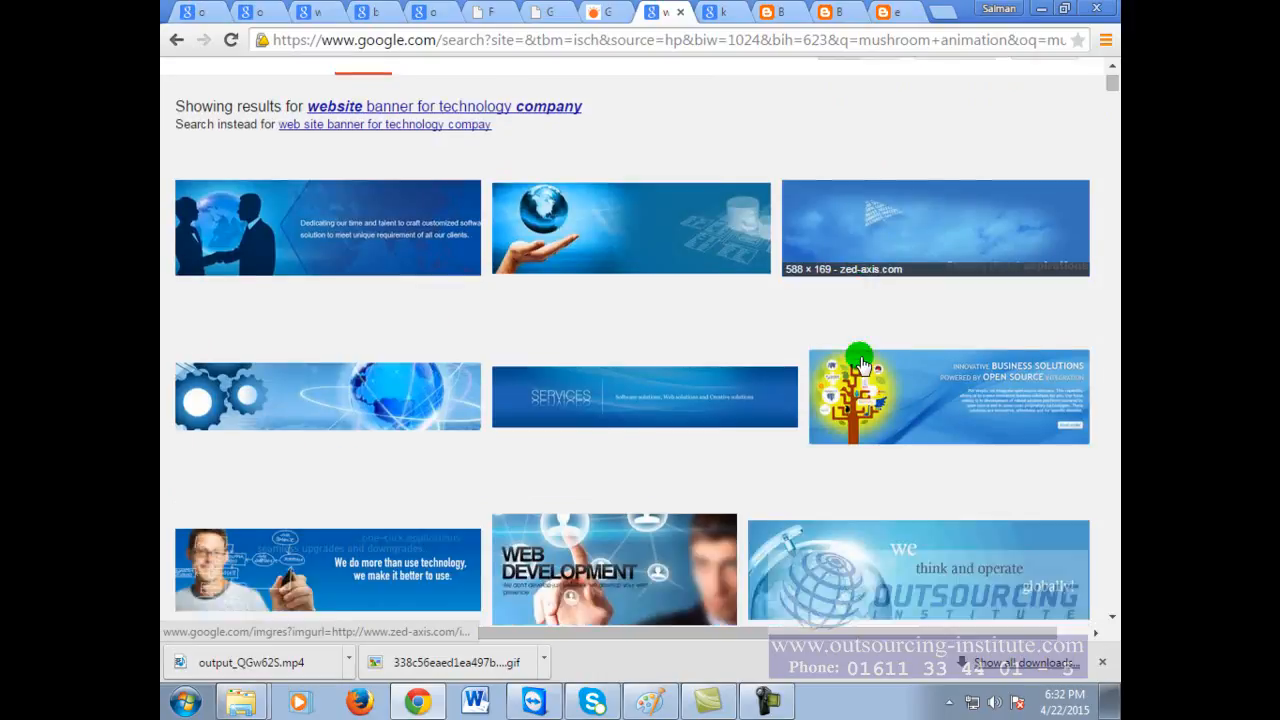
scroll(862, 362, down, 2)
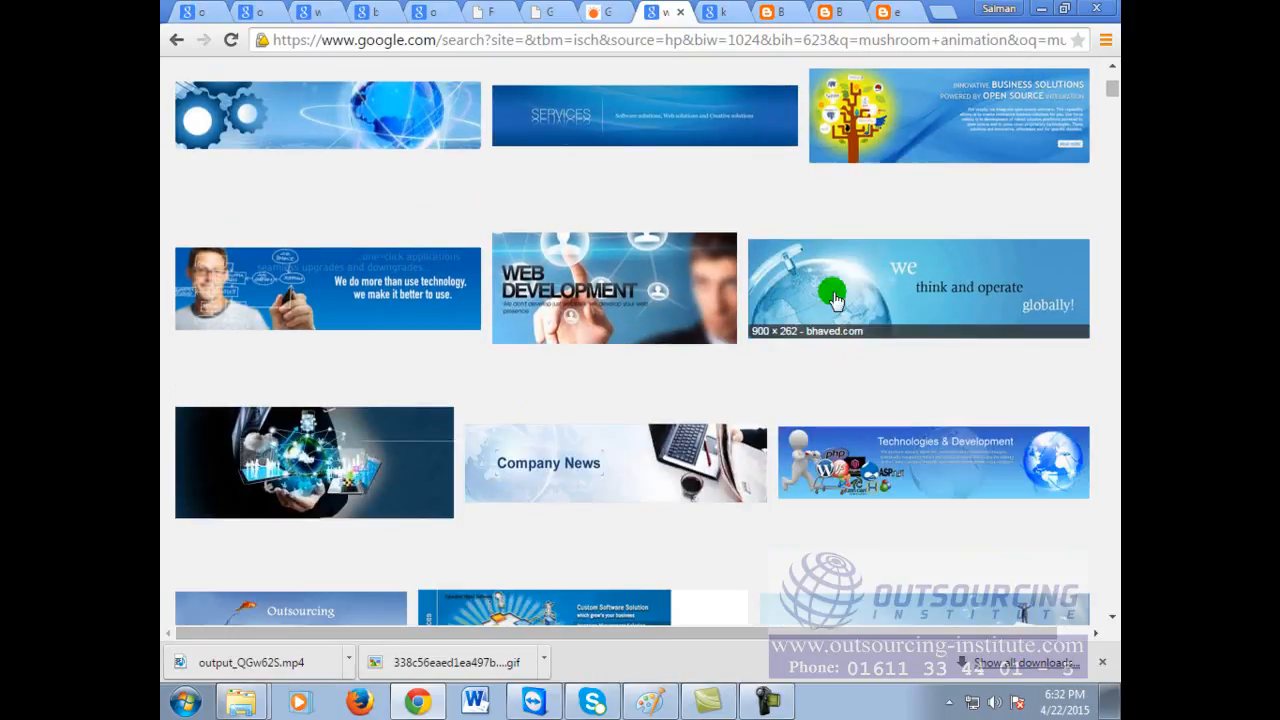
scroll(688, 355, down, 3)
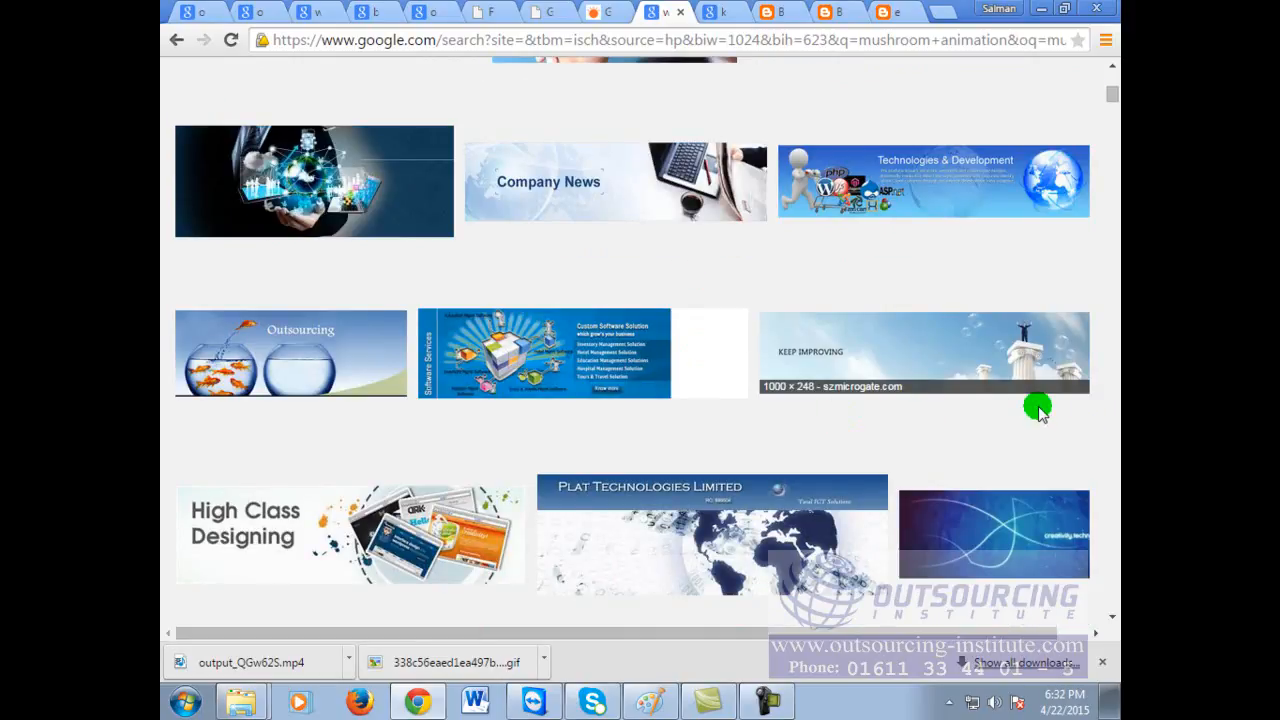
scroll(1038, 405, down, 2)
scroll(1038, 408, down, 6)
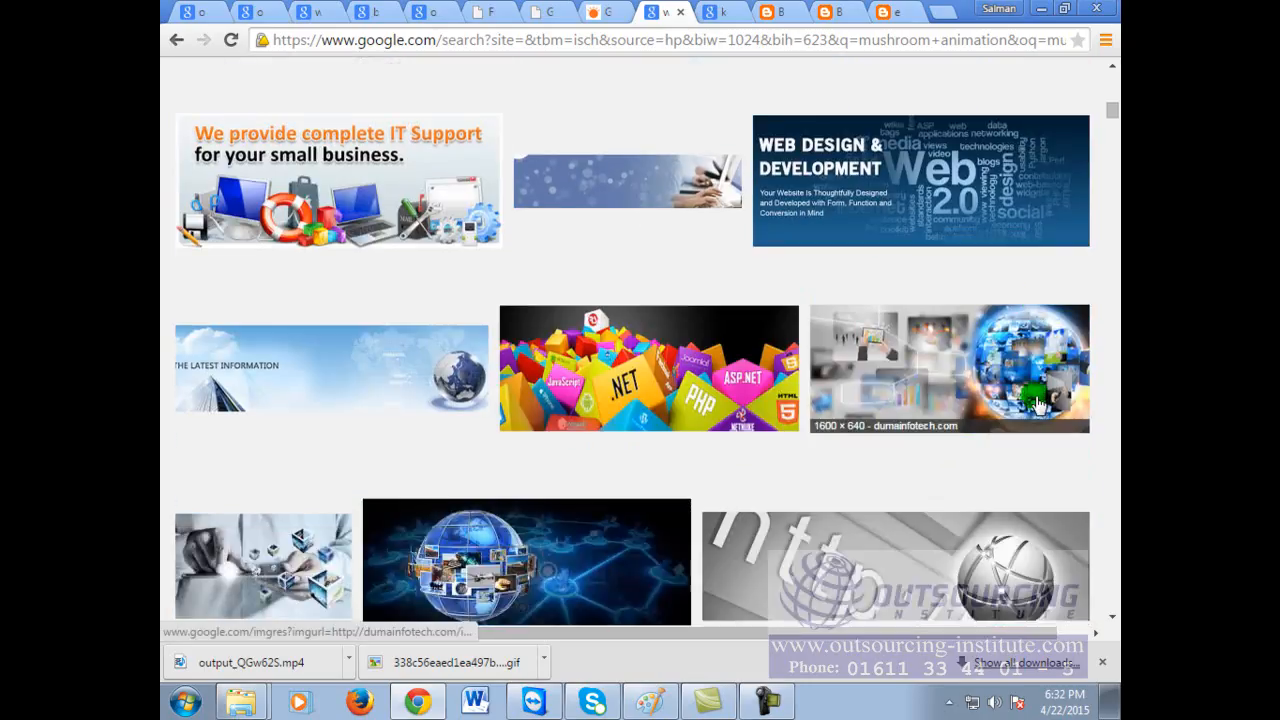
scroll(1038, 405, down, 2)
scroll(1020, 390, down, 3)
scroll(1012, 350, down, 3)
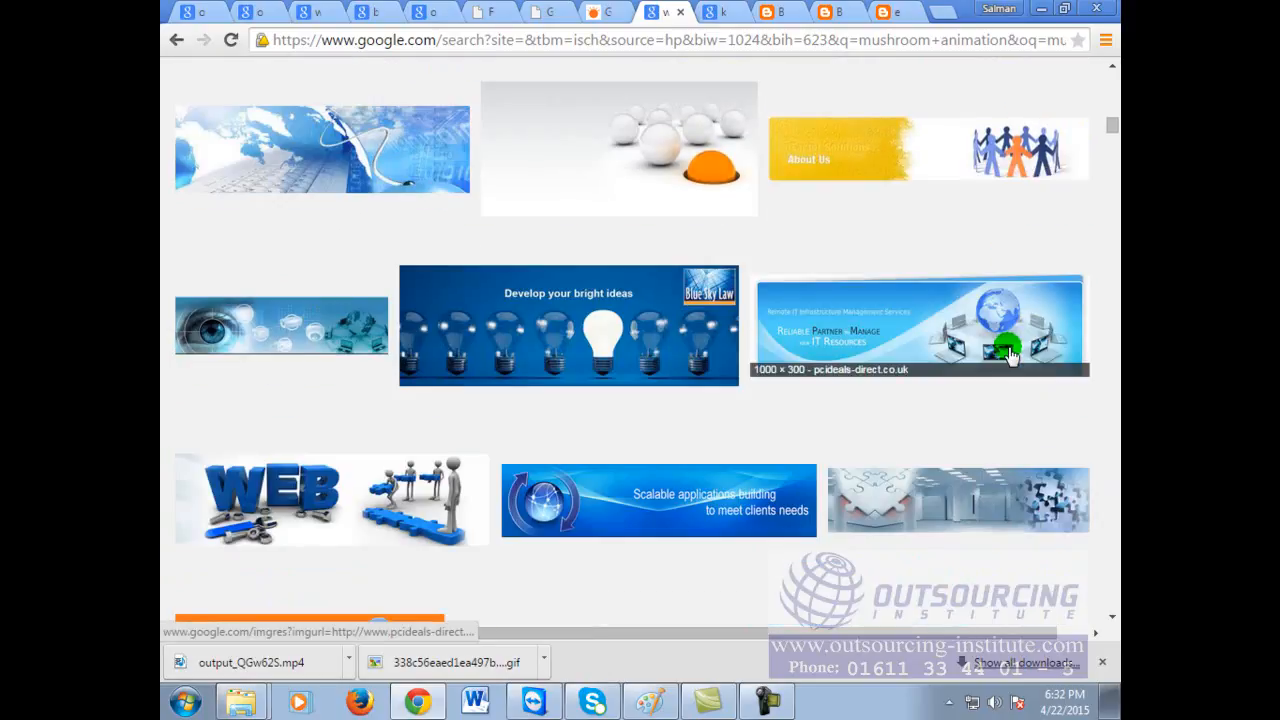
scroll(1010, 355, down, 2)
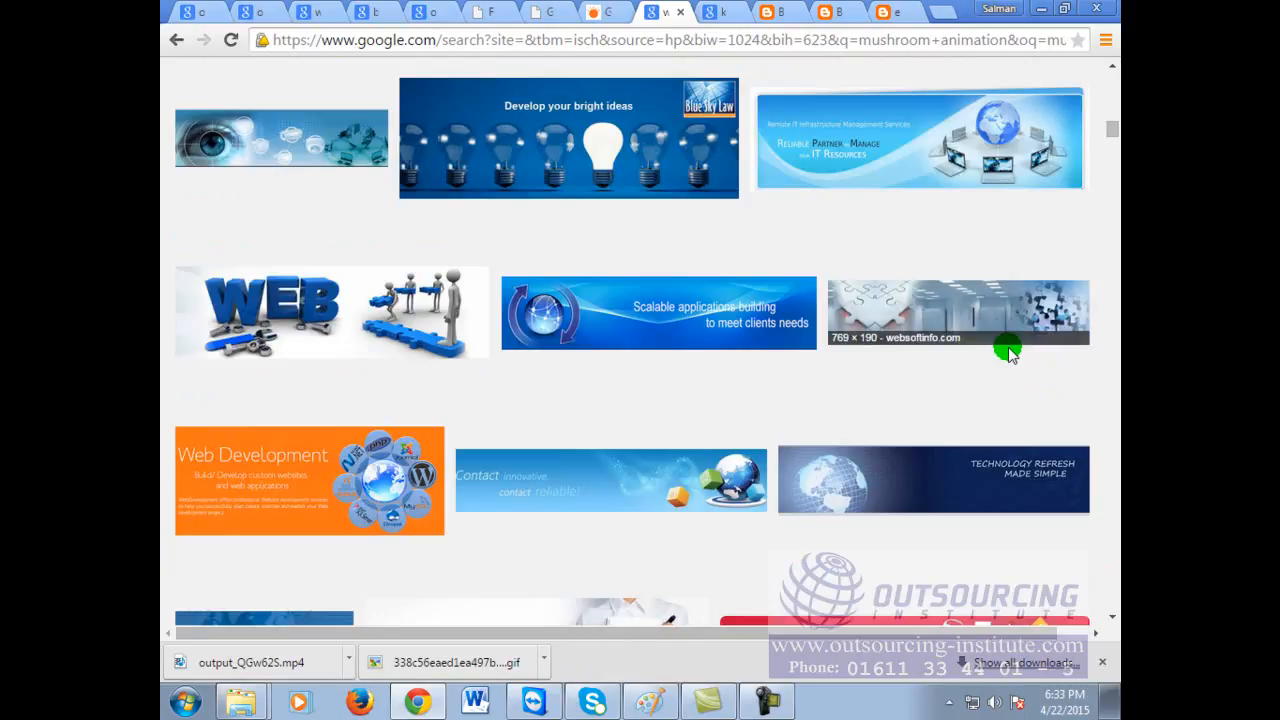
click(378, 322)
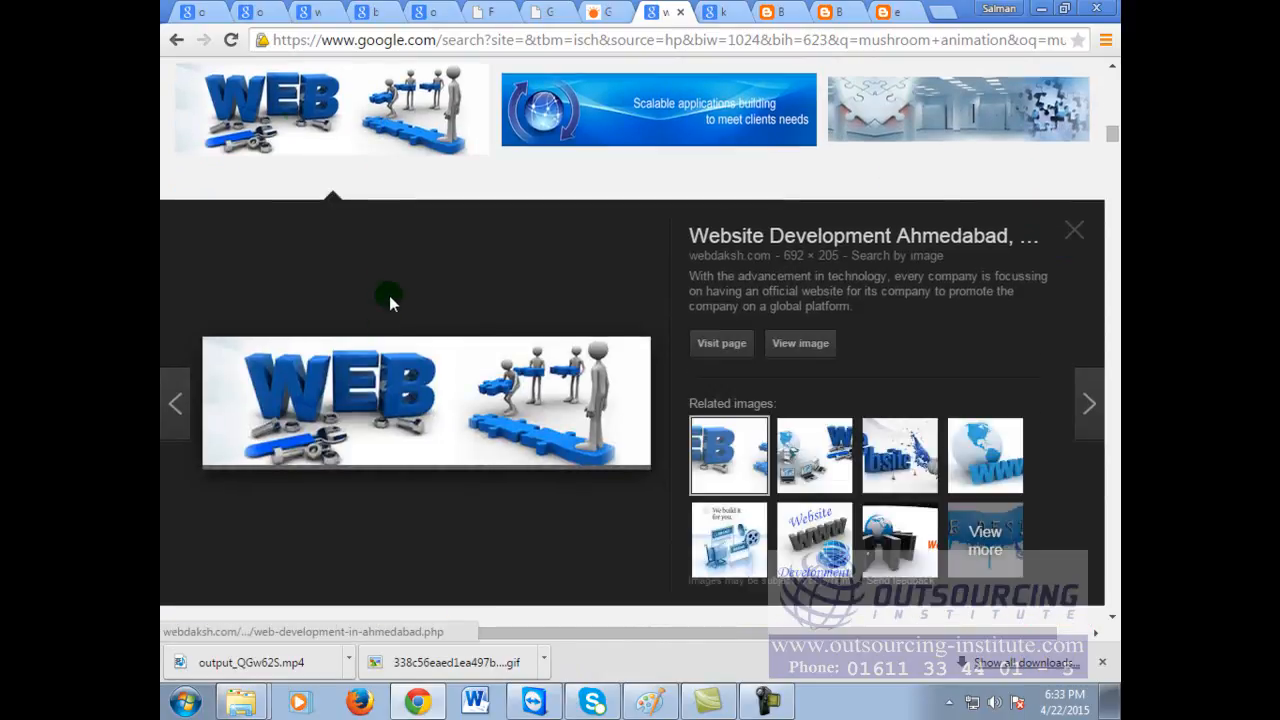
right_click(480, 411)
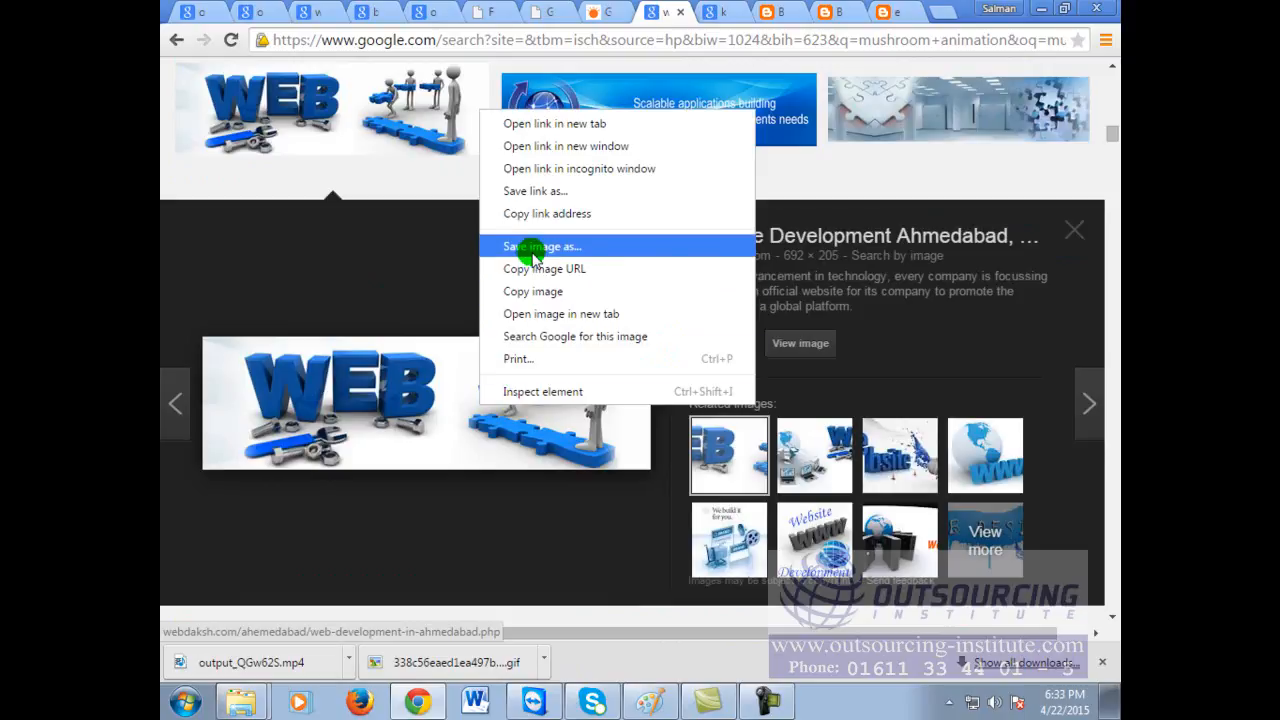
click(545, 291)
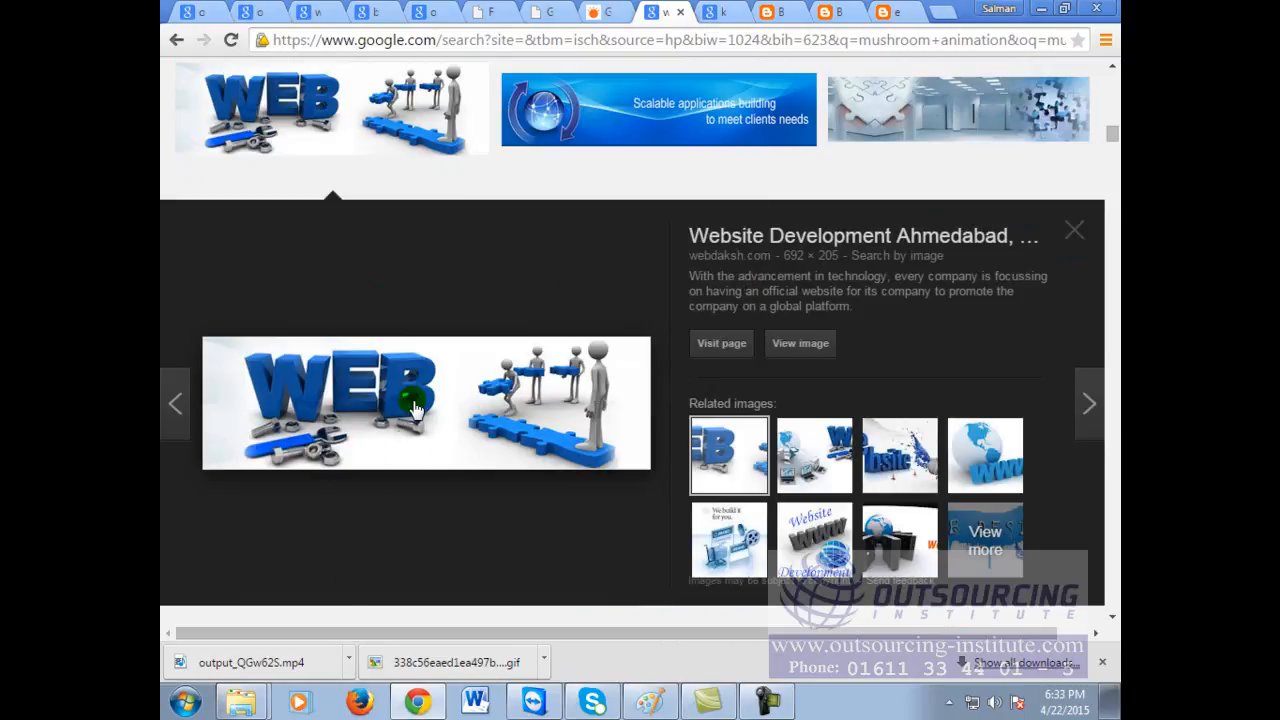
Step: Paste the WEB banner into a new Paint canvas, move it down, and stretch it to 877×205 px
click(186, 701)
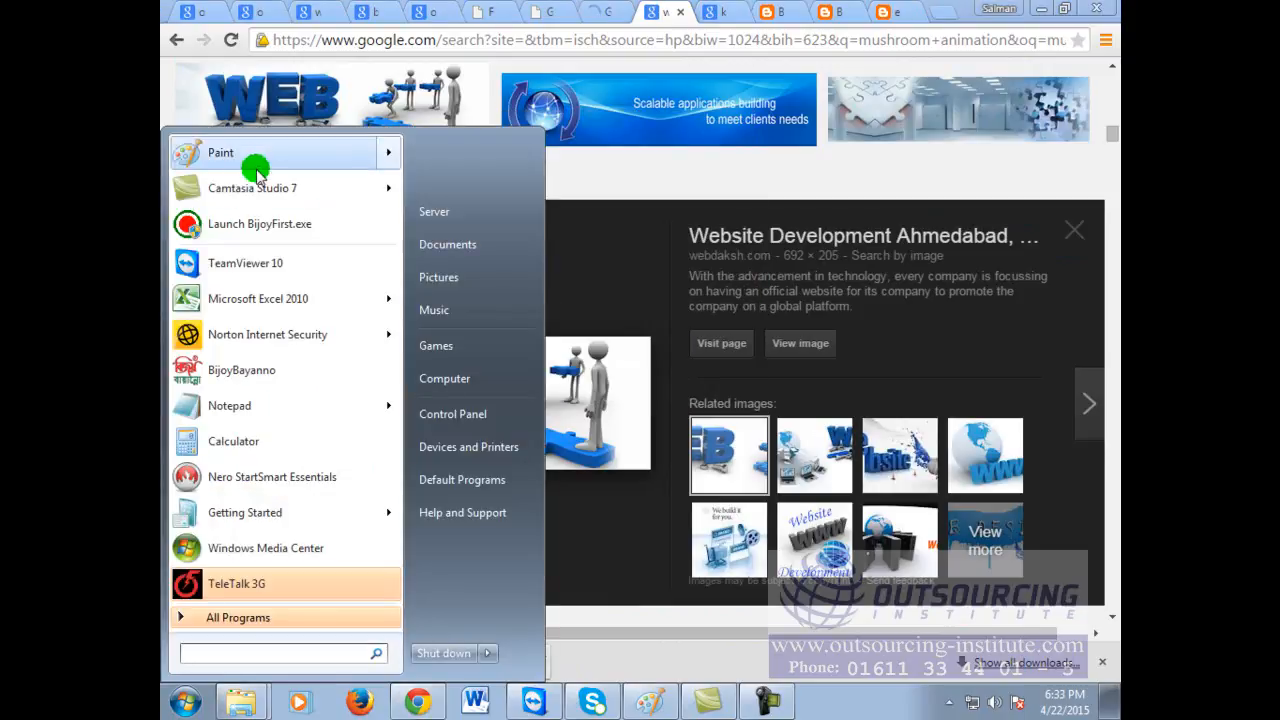
click(258, 165)
key(ctrl+v)
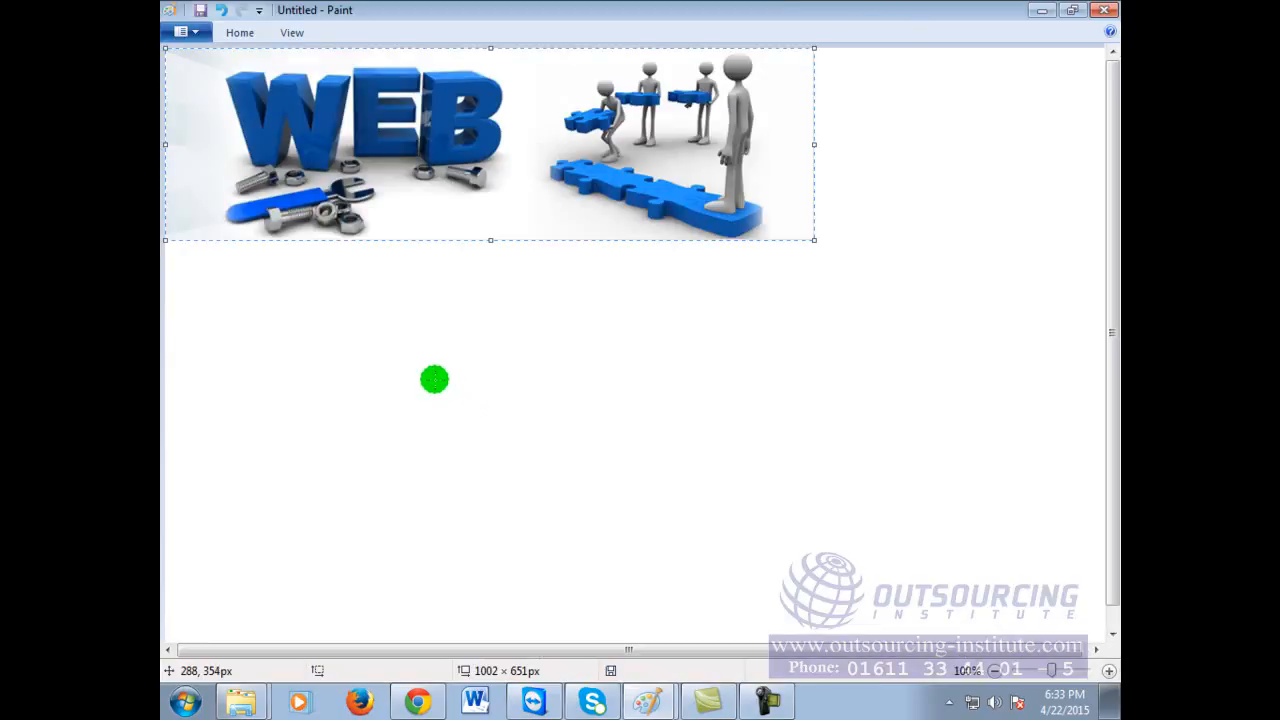
drag(566, 111, 661, 171)
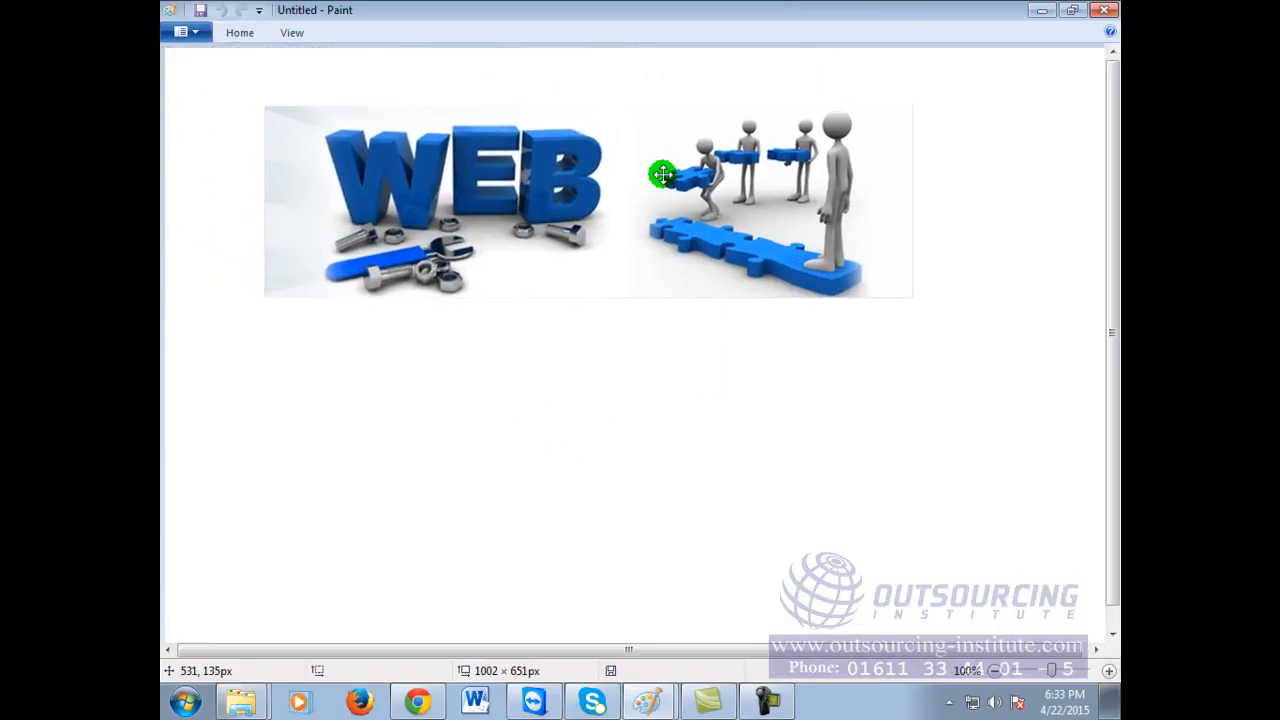
drag(913, 208, 1086, 205)
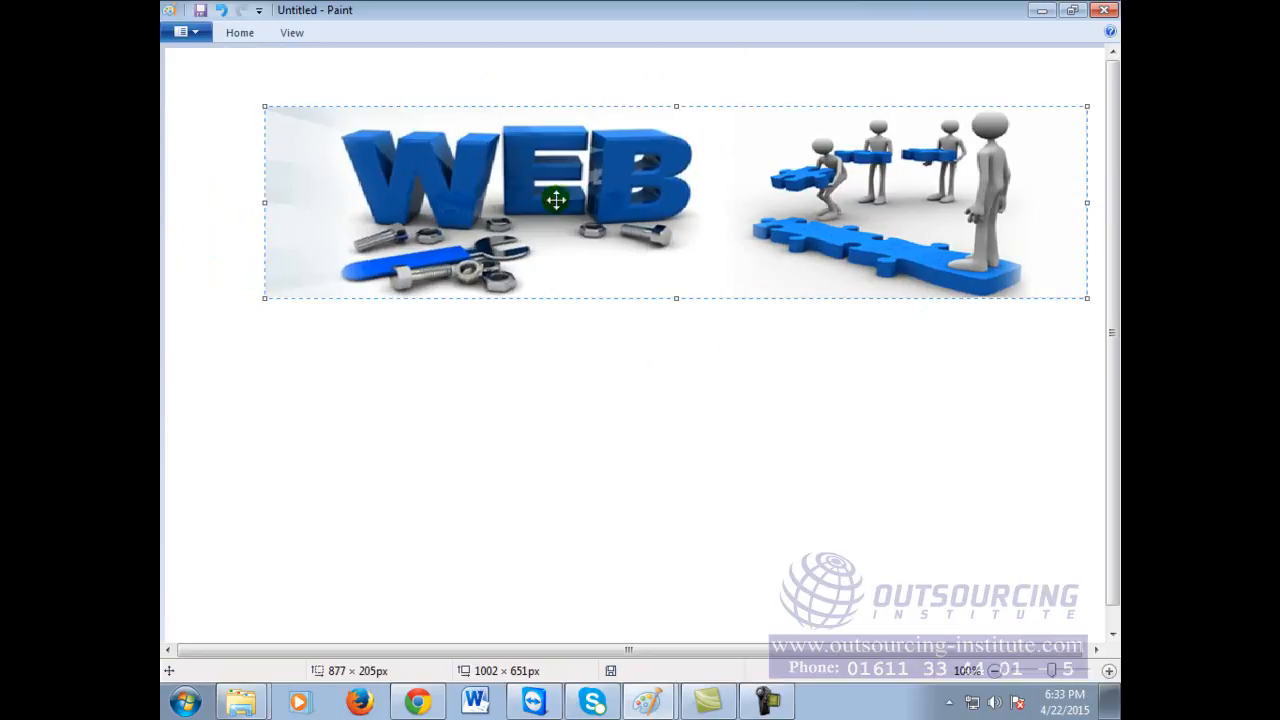
Step: Widen the WEB banner leftward to 971×205 px, fix it in place, and pick the Text tool
drag(262, 203, 176, 200)
click(359, 384)
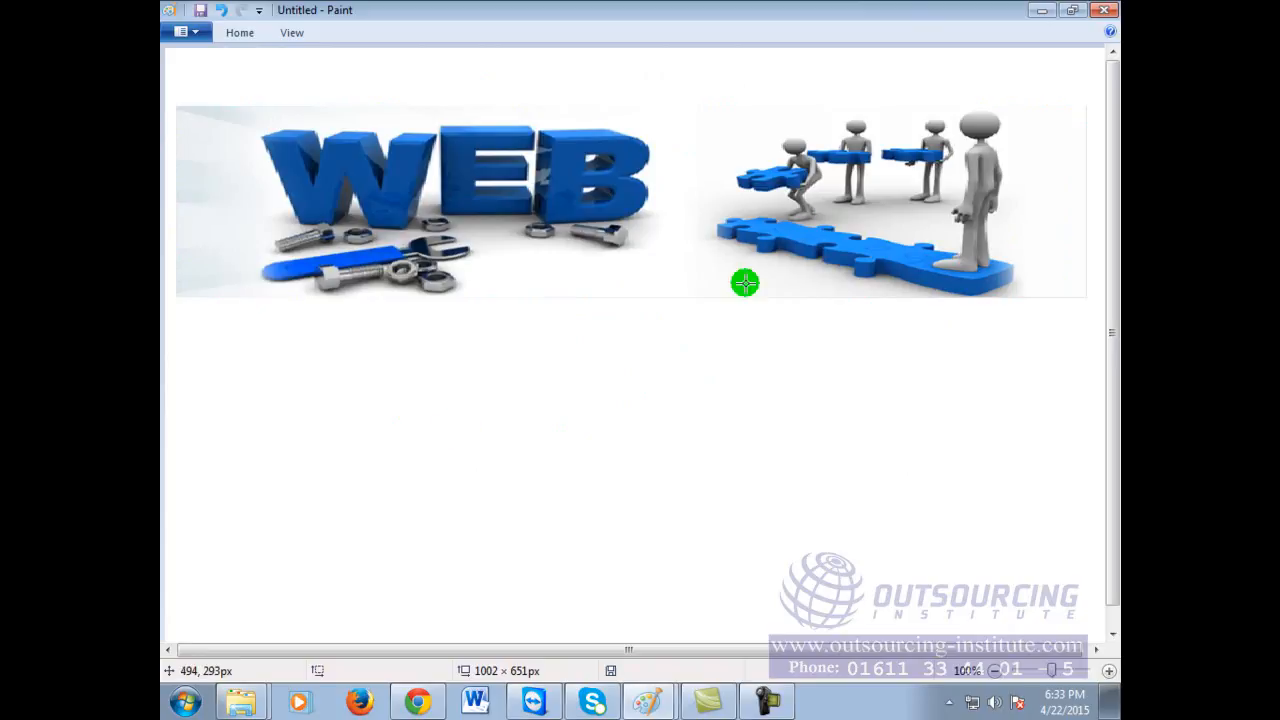
click(240, 46)
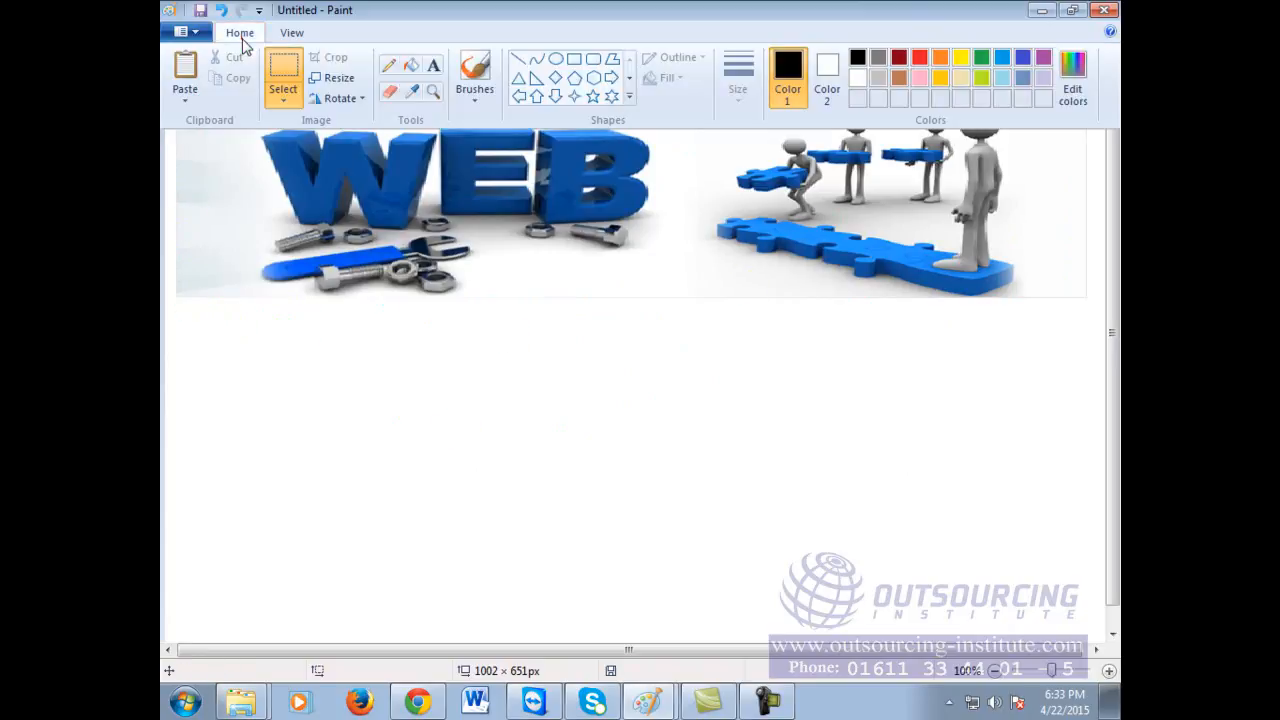
click(427, 66)
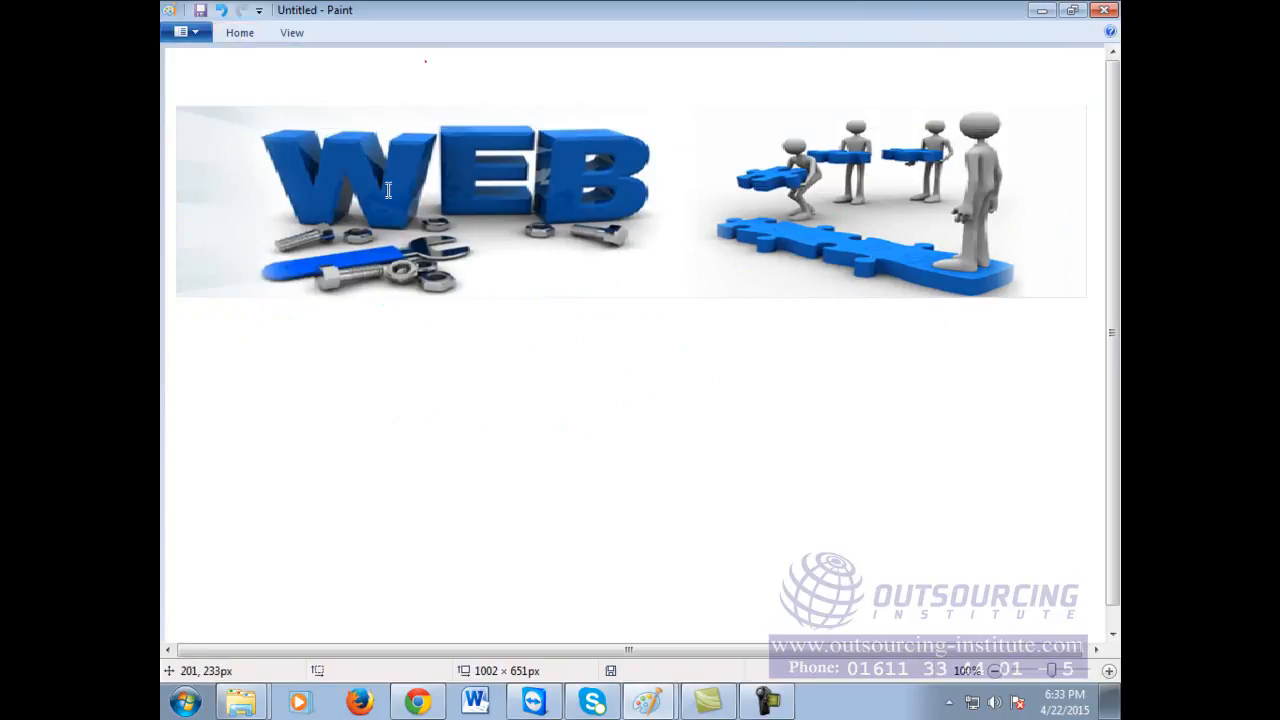
Step: Place a text box below the banner, resize it on all sides, then dismiss it empty
click(189, 360)
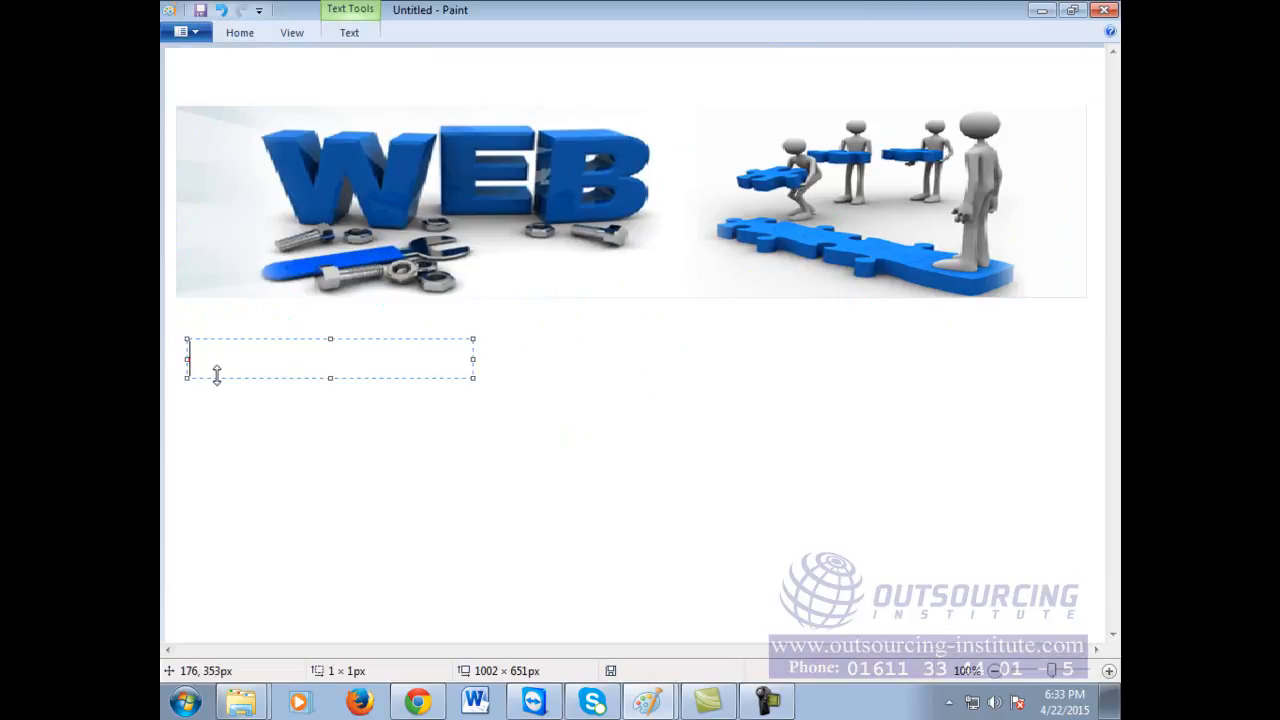
drag(473, 357, 477, 357)
drag(1025, 347, 1069, 345)
drag(634, 340, 629, 303)
drag(185, 338, 175, 338)
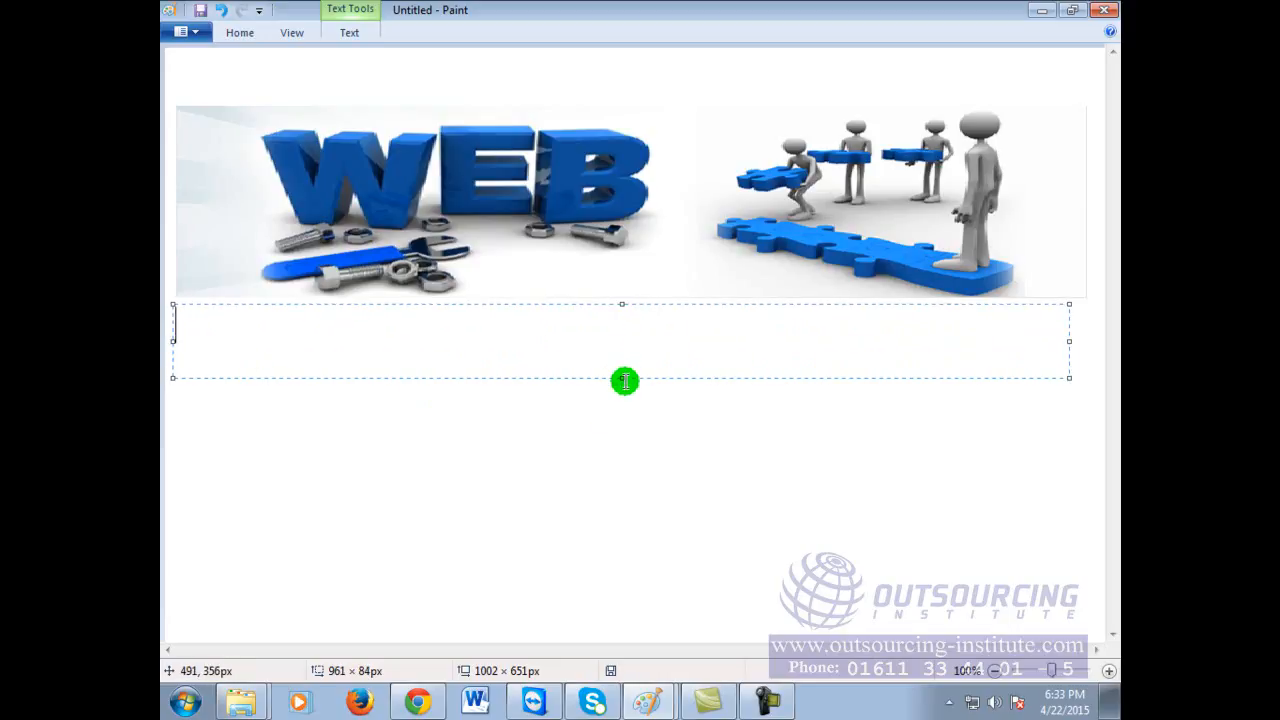
drag(621, 379, 622, 420)
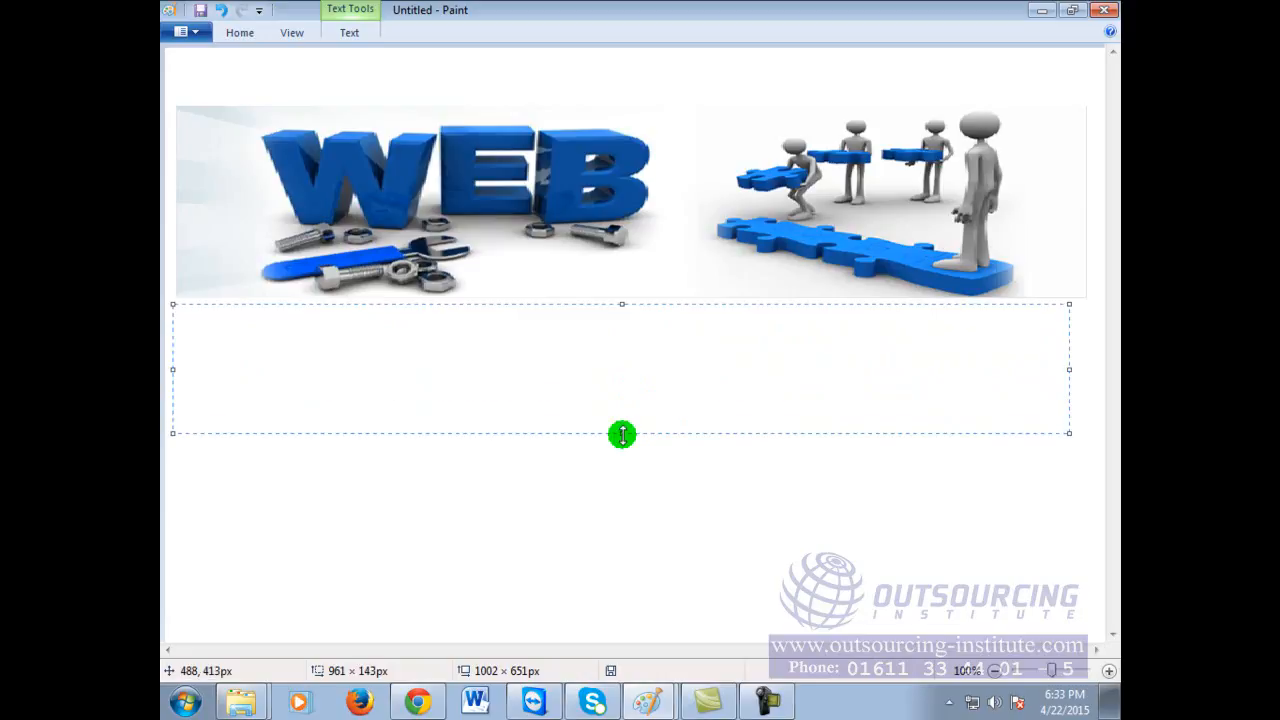
click(830, 494)
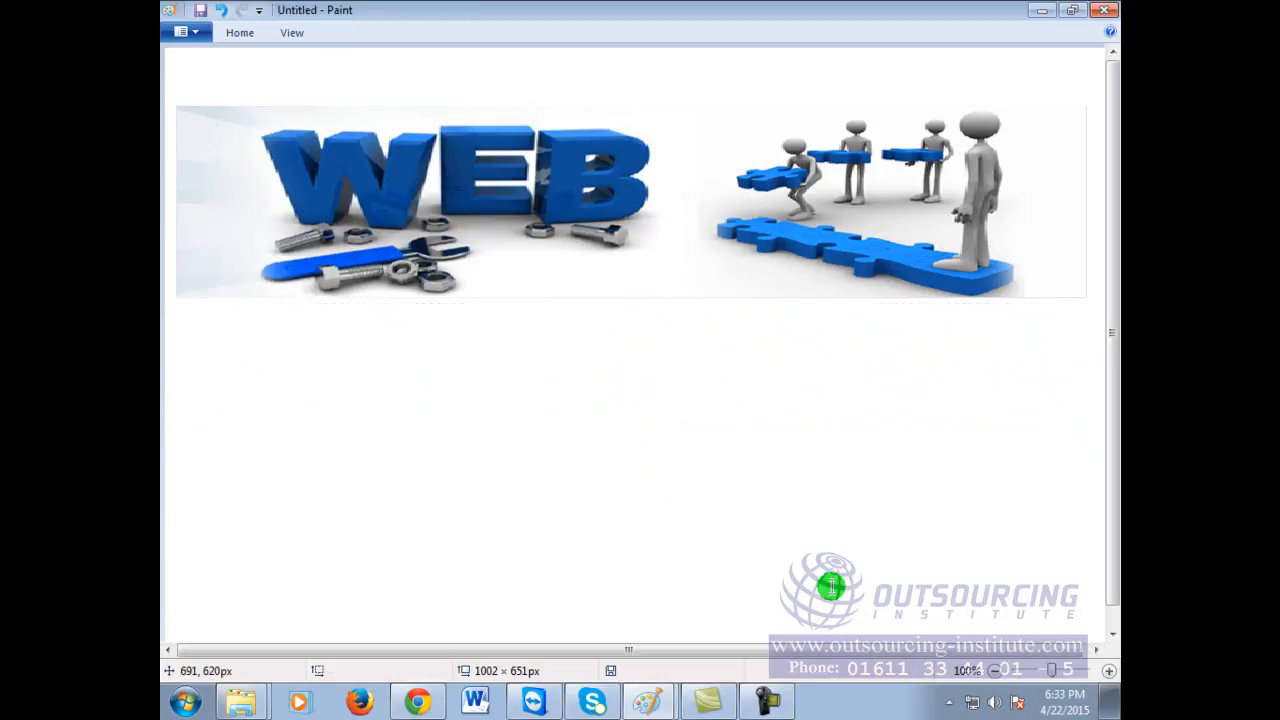
Step: Copy Abul Technology Logo.png in Explorer and open it in Photo Viewer's Open-with program list
click(434, 708)
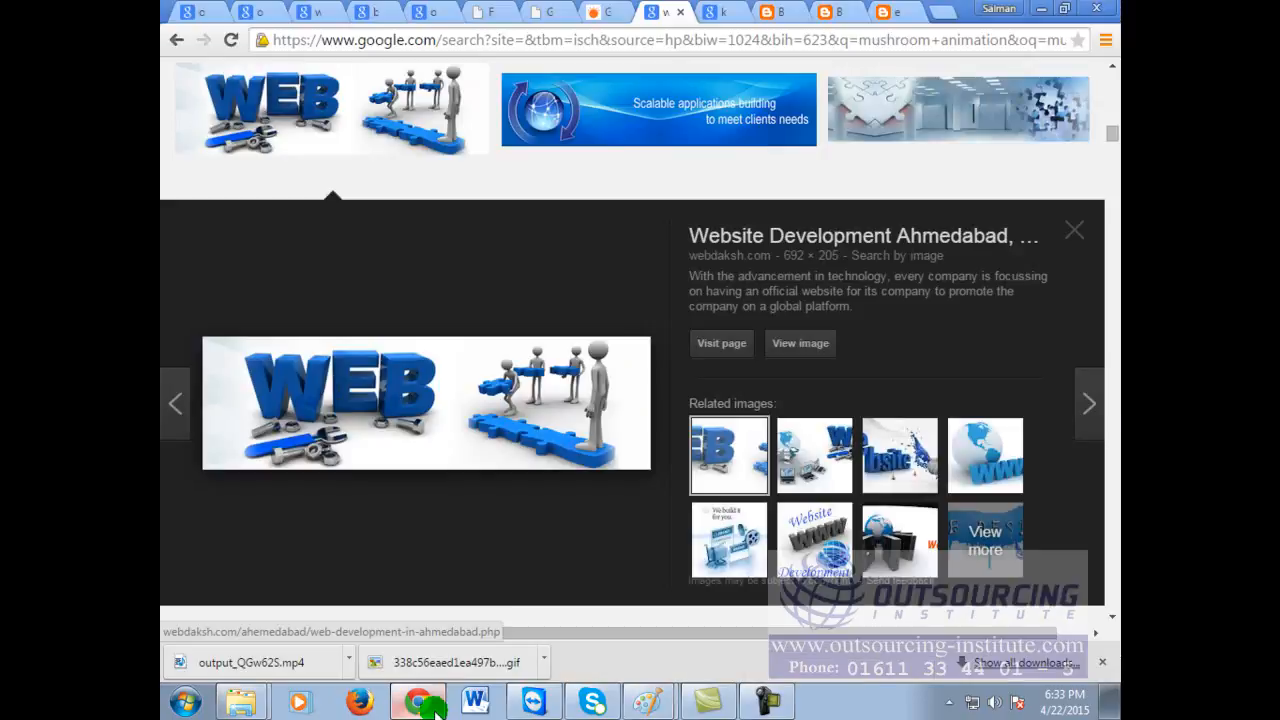
click(1040, 10)
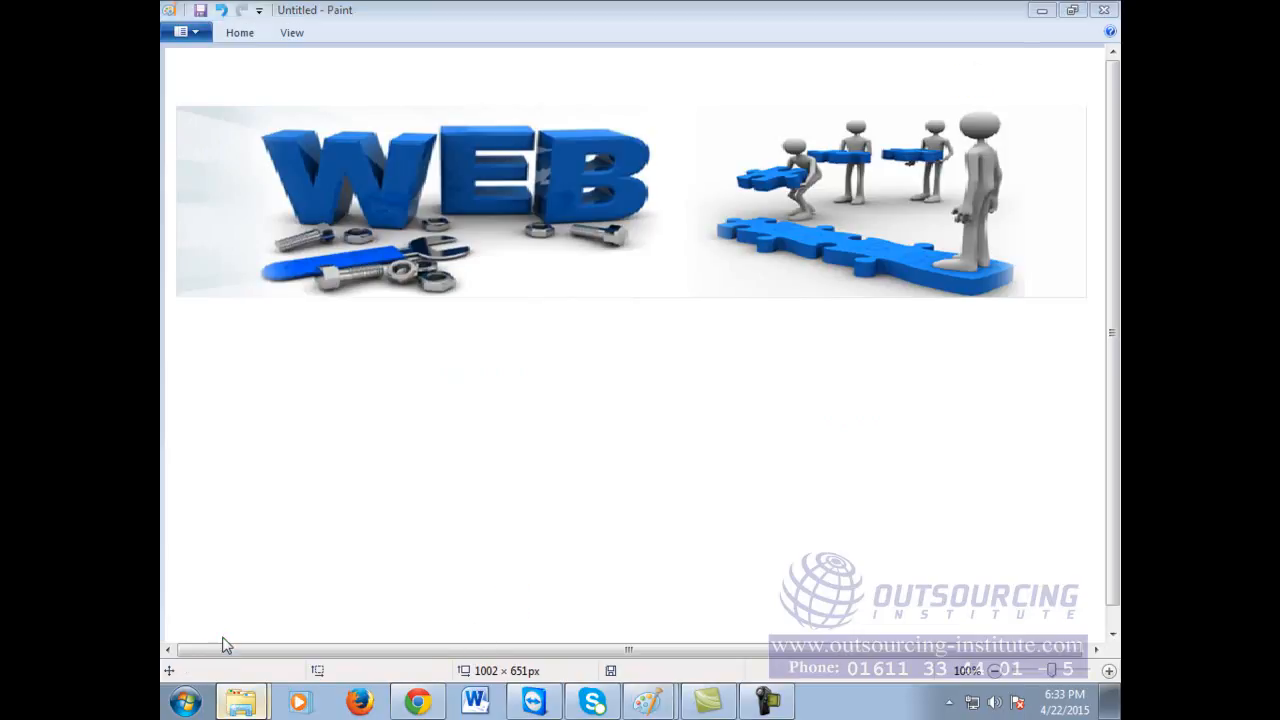
click(240, 702)
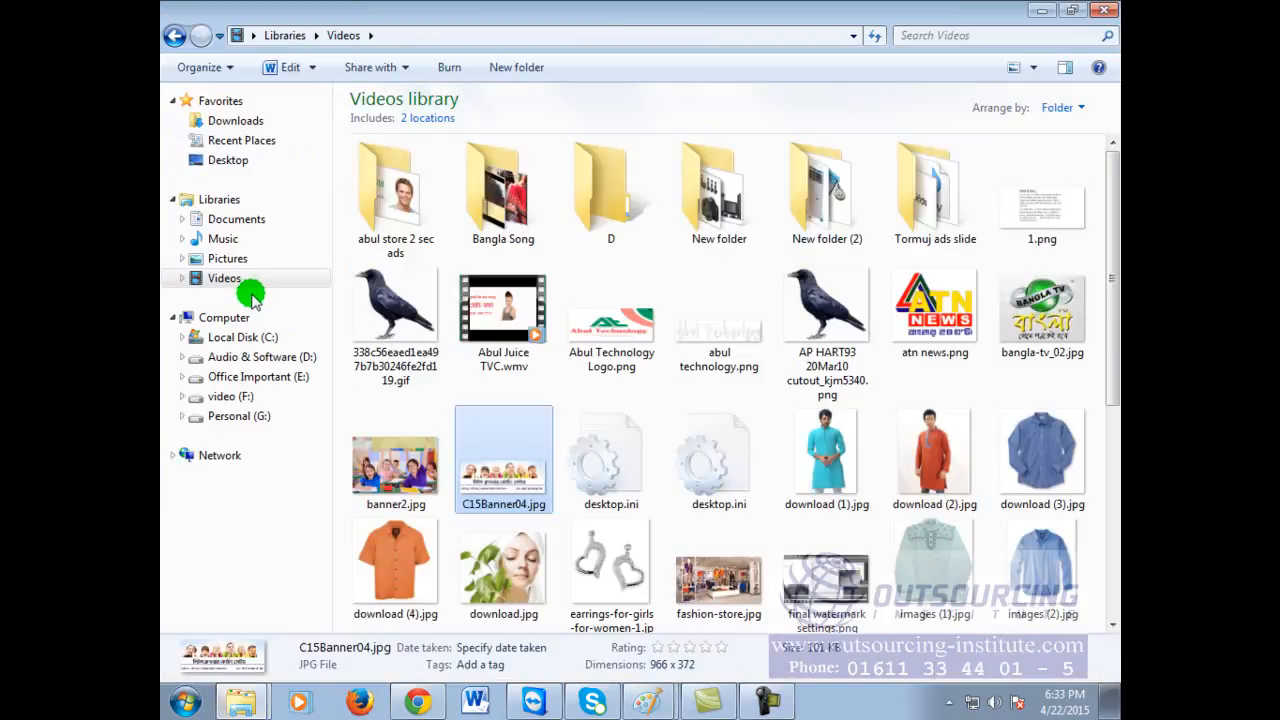
click(623, 335)
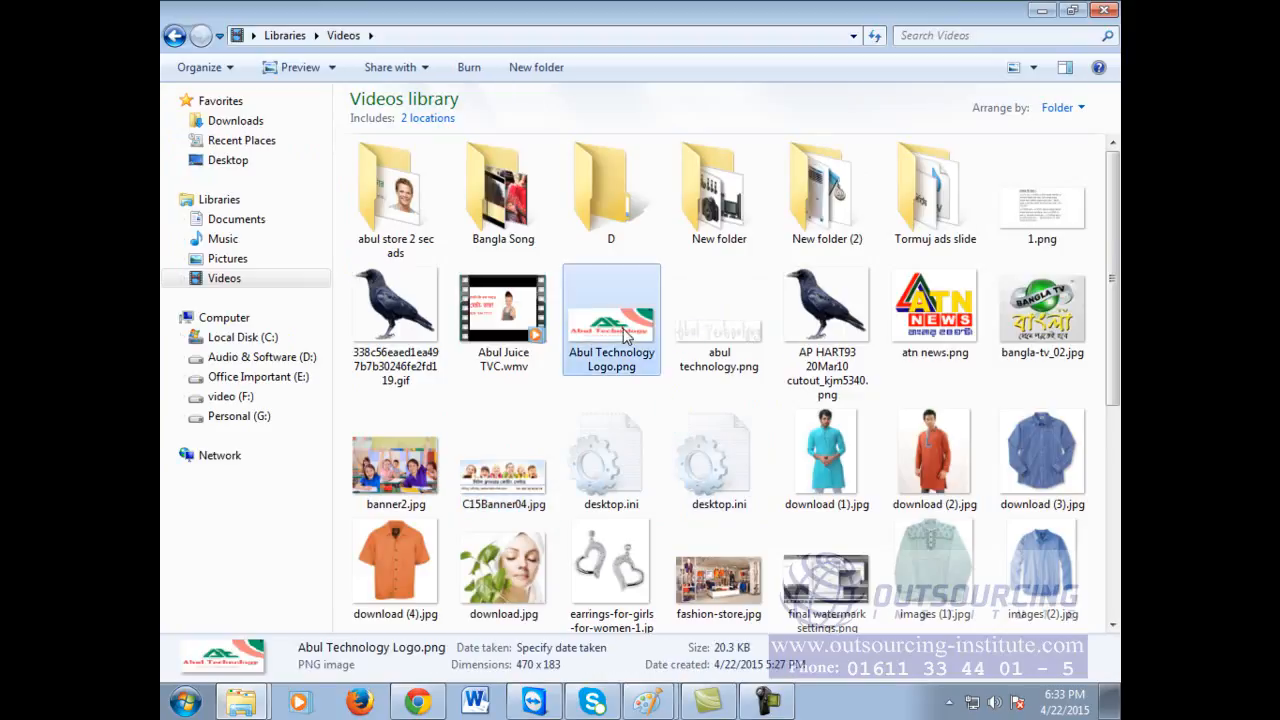
right_click(623, 335)
click(663, 541)
click(537, 700)
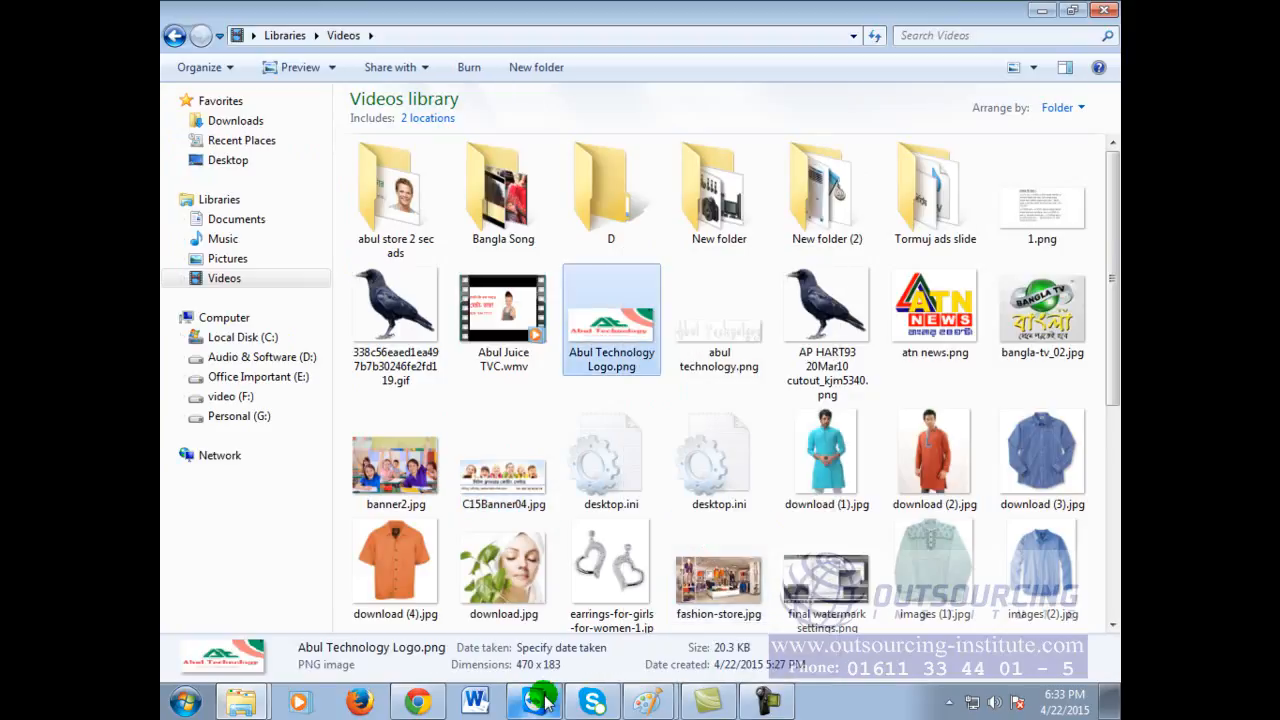
double_click(595, 335)
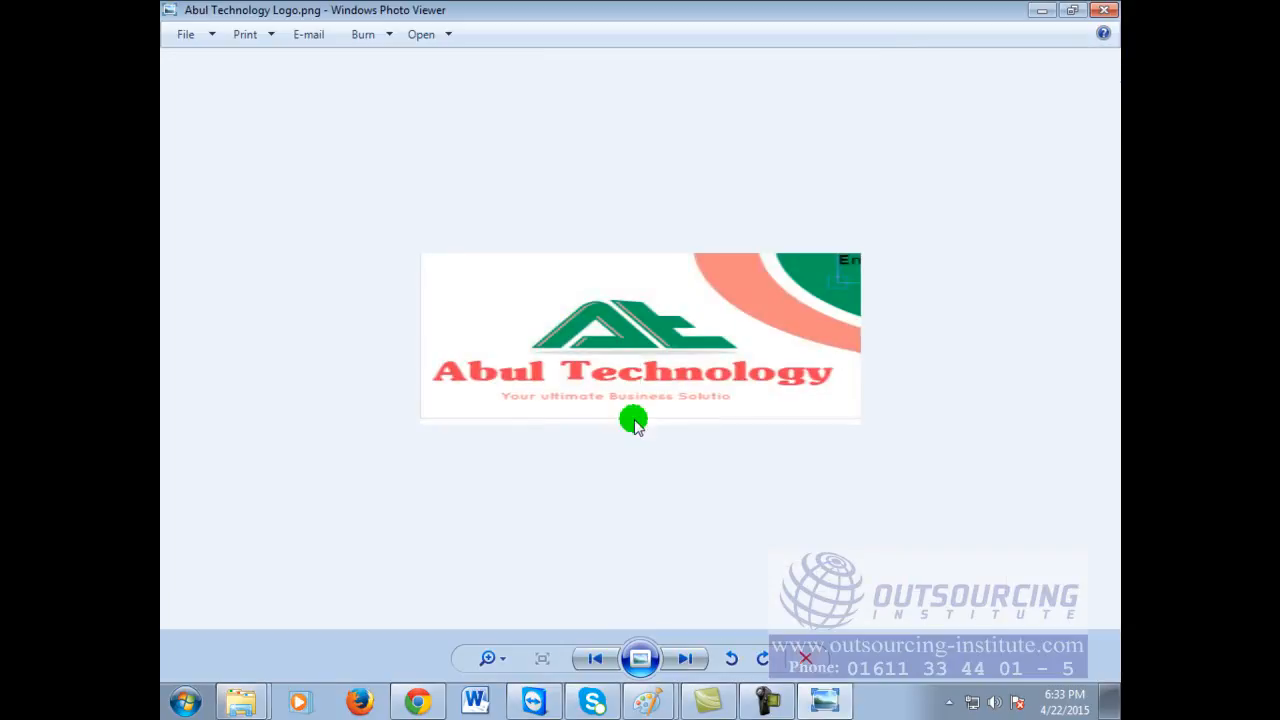
click(443, 34)
Step: Open the logo in Paint, rectangle-select the whole logo, and return to the Untitled WEB banner window
click(450, 55)
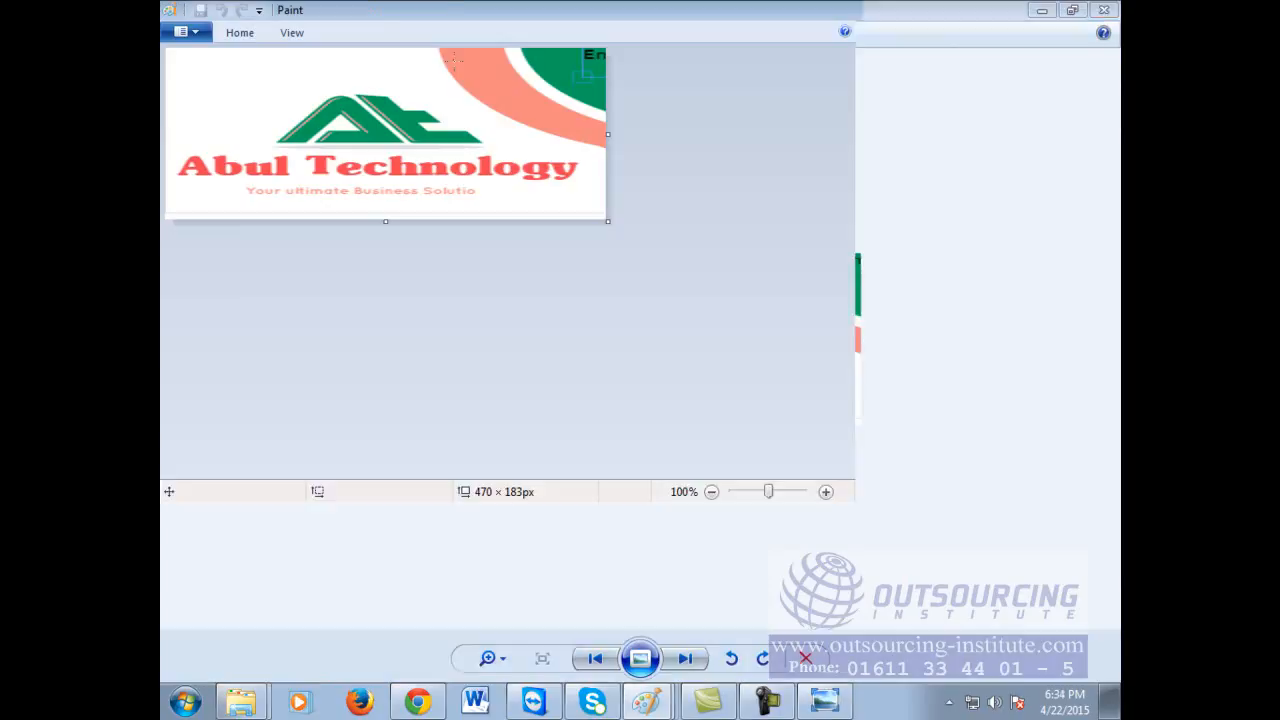
click(248, 32)
click(281, 62)
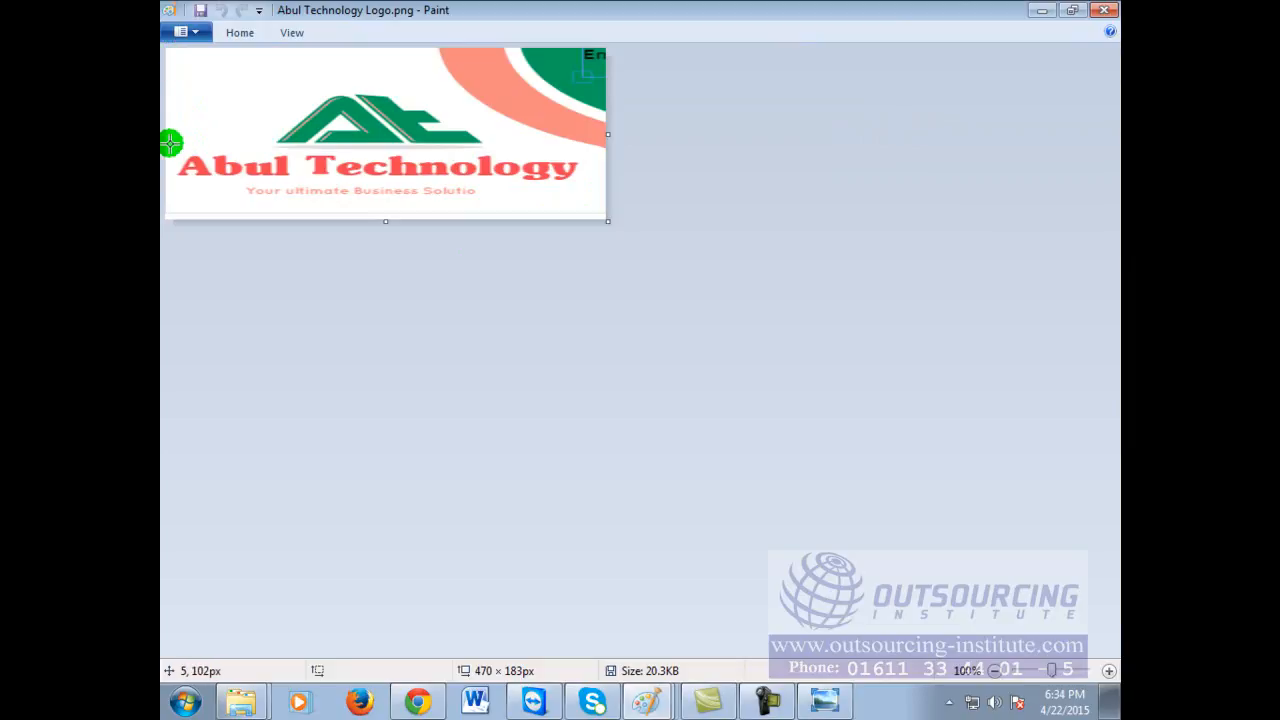
click(258, 78)
drag(170, 55, 601, 212)
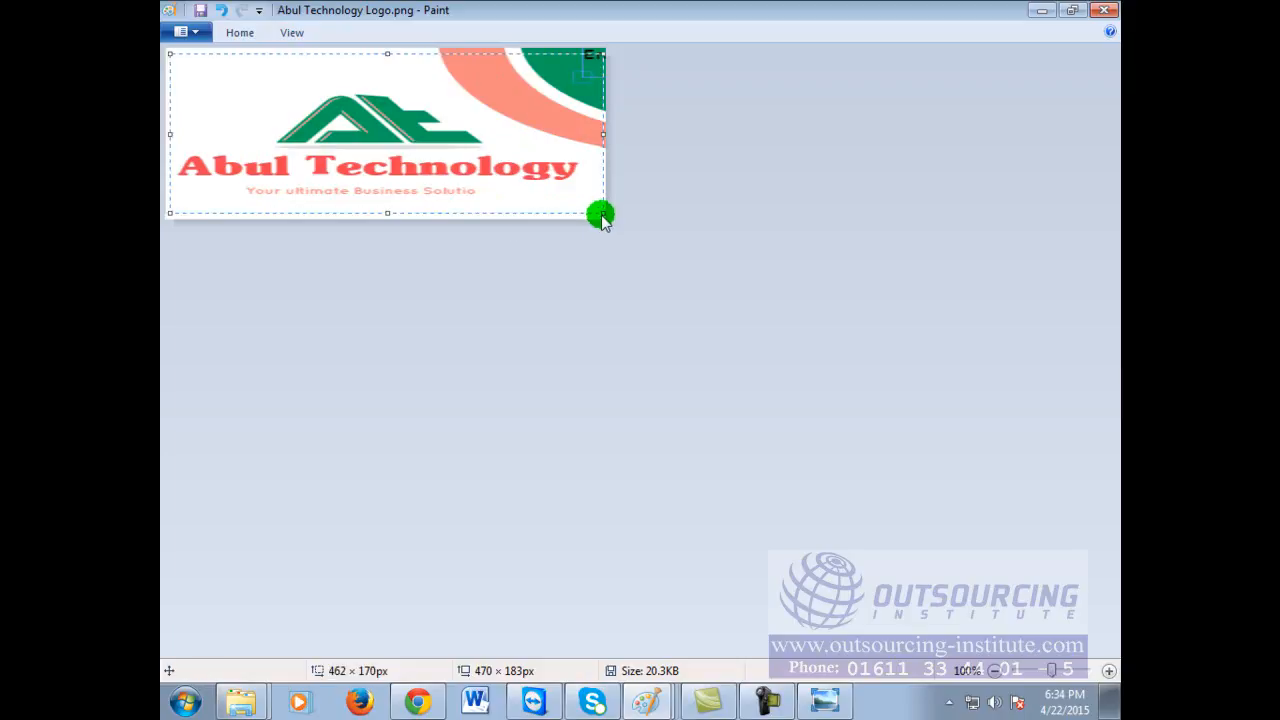
click(648, 702)
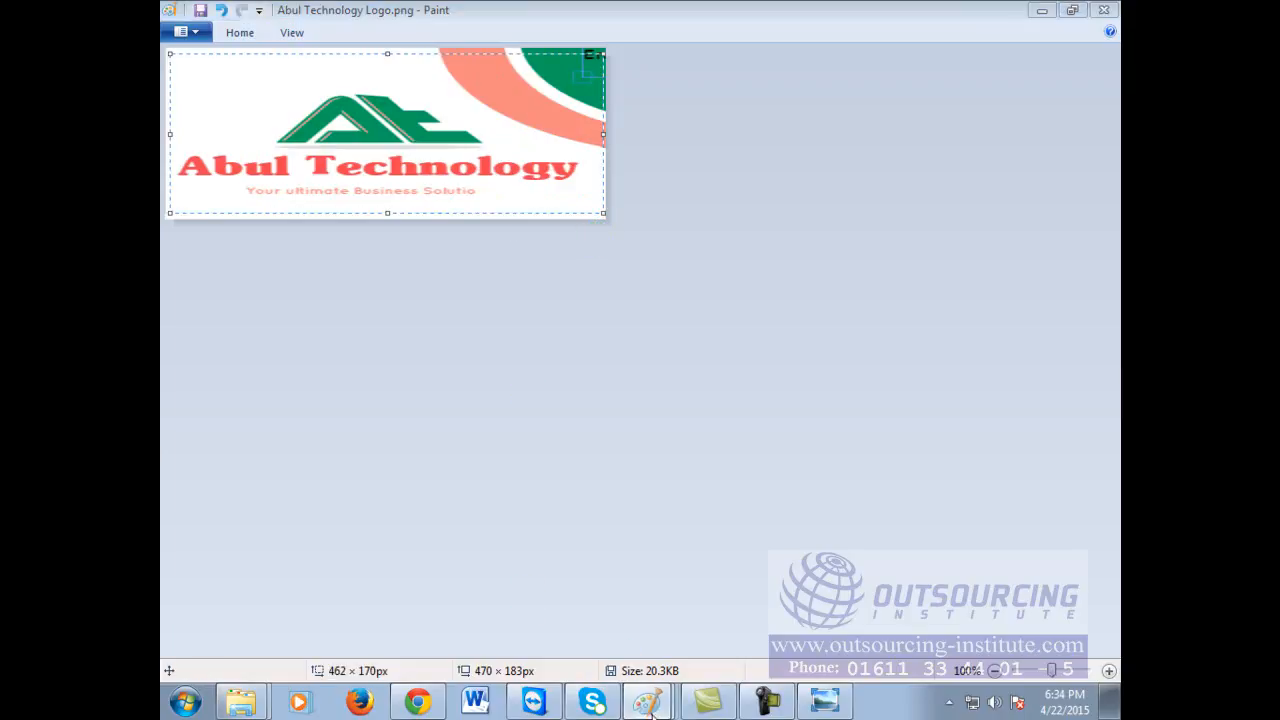
click(640, 626)
Step: Discard the stray text box, paste the logo, and move it below the WEB banner
click(586, 476)
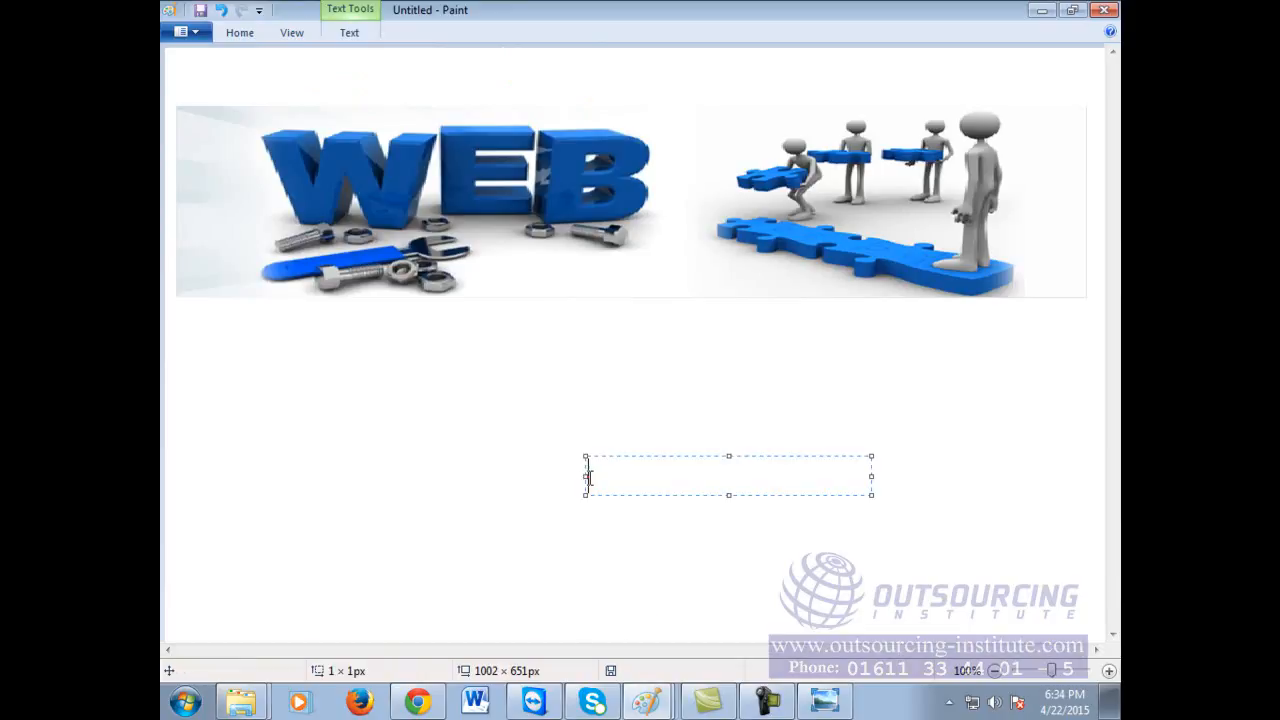
click(470, 444)
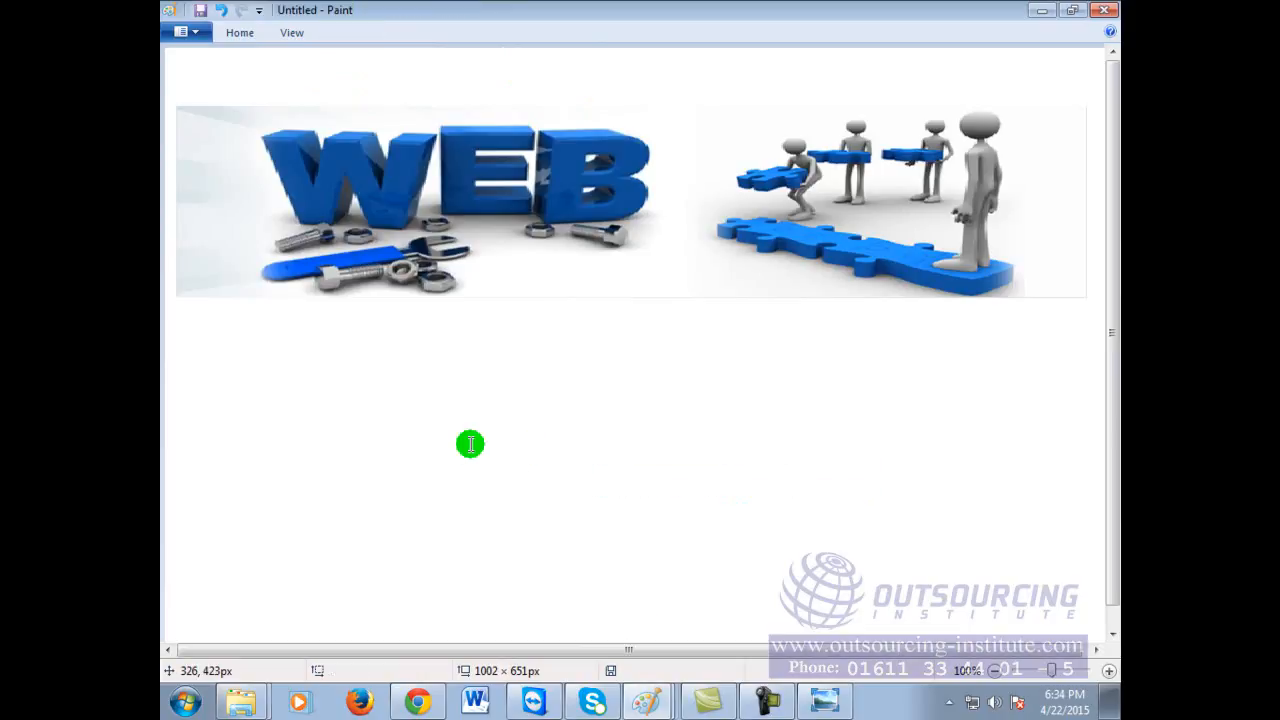
key(ctrl+v)
drag(446, 133, 613, 503)
Step: Delete the logo's pink and red corner fragments with three selections
drag(598, 390, 818, 477)
key(Delete)
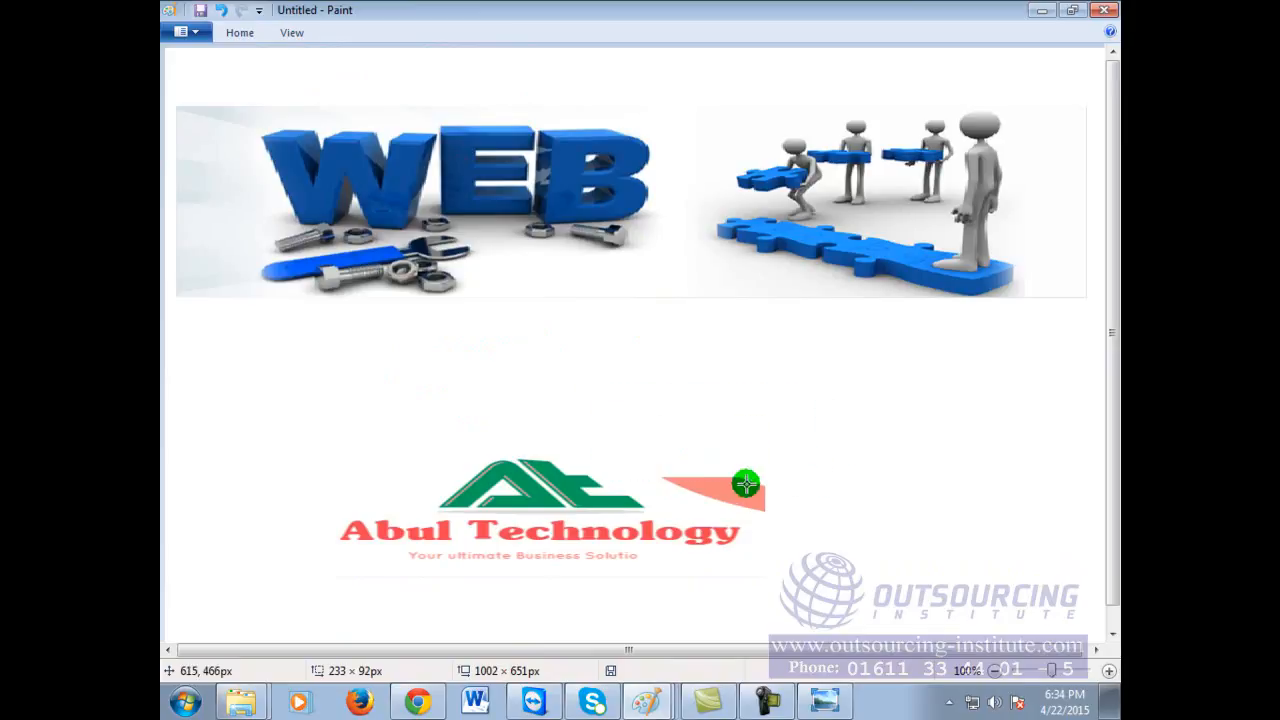
mouse_move(661, 447)
mouse_down()
mouse_move(766, 508)
mouse_move(808, 510)
mouse_up()
key(Delete)
drag(733, 480, 795, 523)
key(Delete)
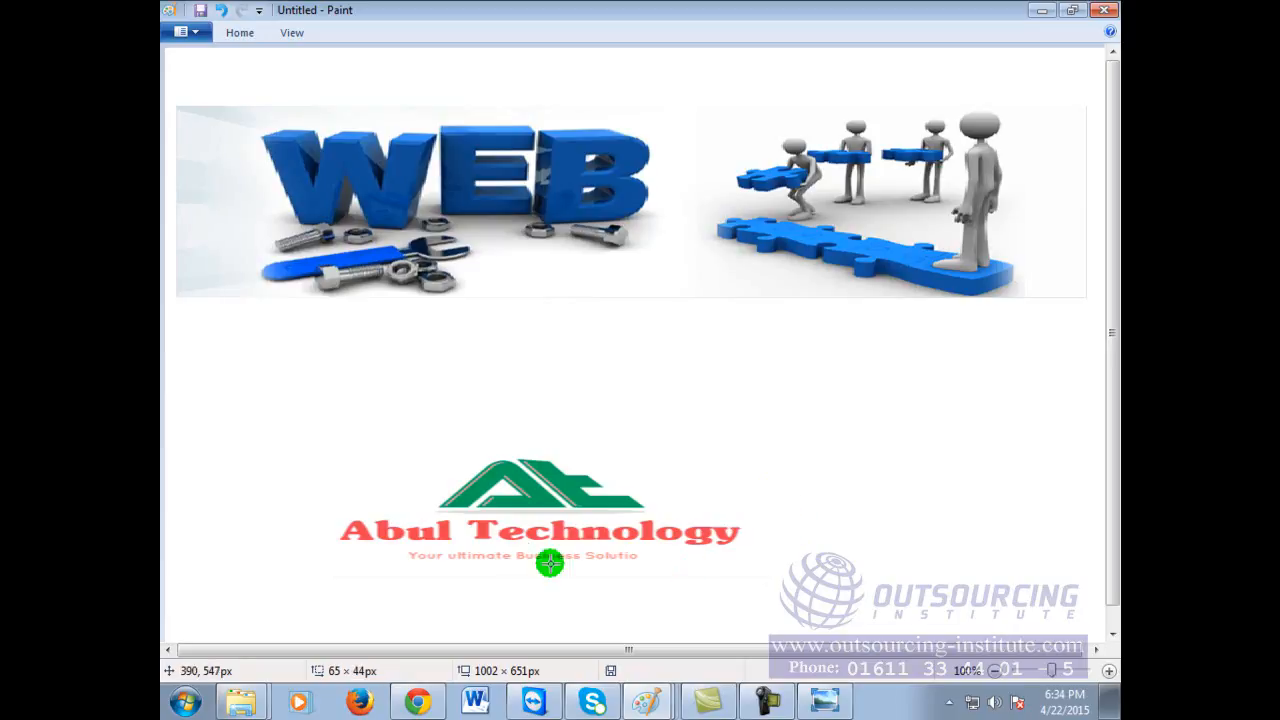
click(403, 440)
Step: Move the Abul Technology text and tagline up under the banner and stretch it wider and taller
drag(436, 536, 506, 537)
click(366, 493)
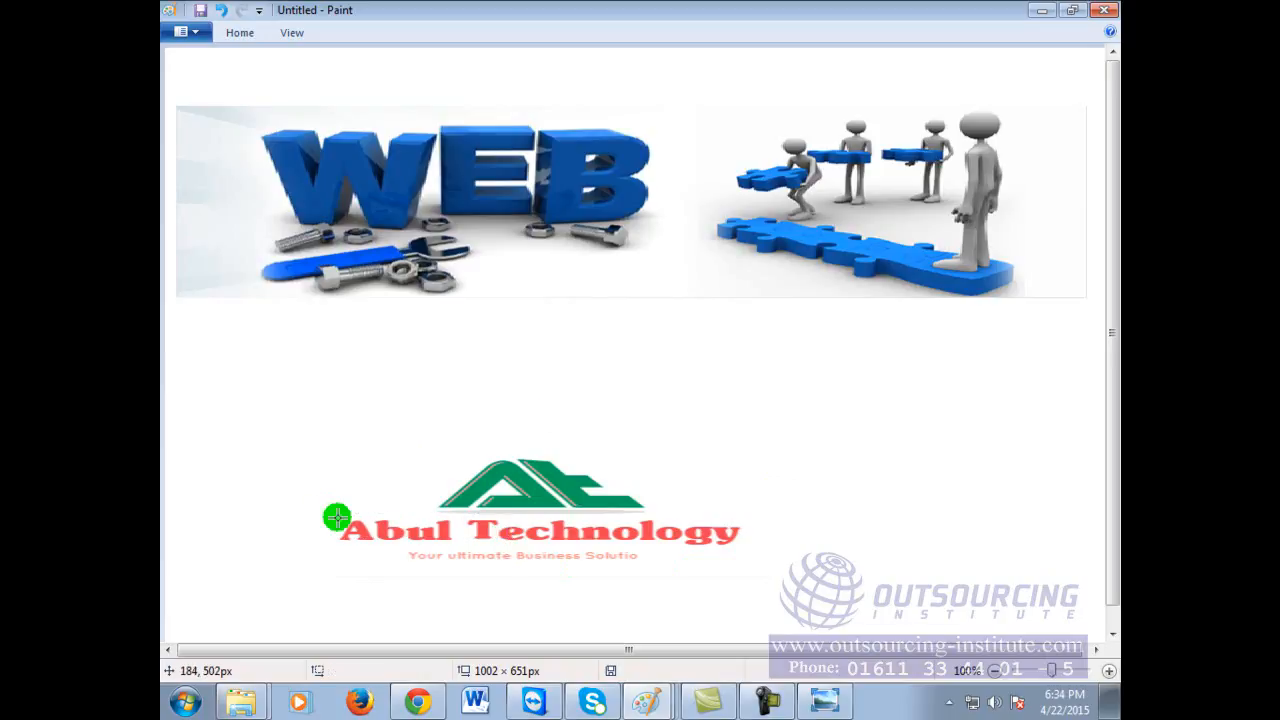
mouse_move(384, 524)
mouse_down()
mouse_move(770, 548)
mouse_move(820, 566)
mouse_up()
mouse_move(665, 566)
mouse_down()
mouse_move(597, 380)
mouse_move(537, 366)
mouse_move(503, 380)
mouse_up()
drag(664, 356, 1089, 343)
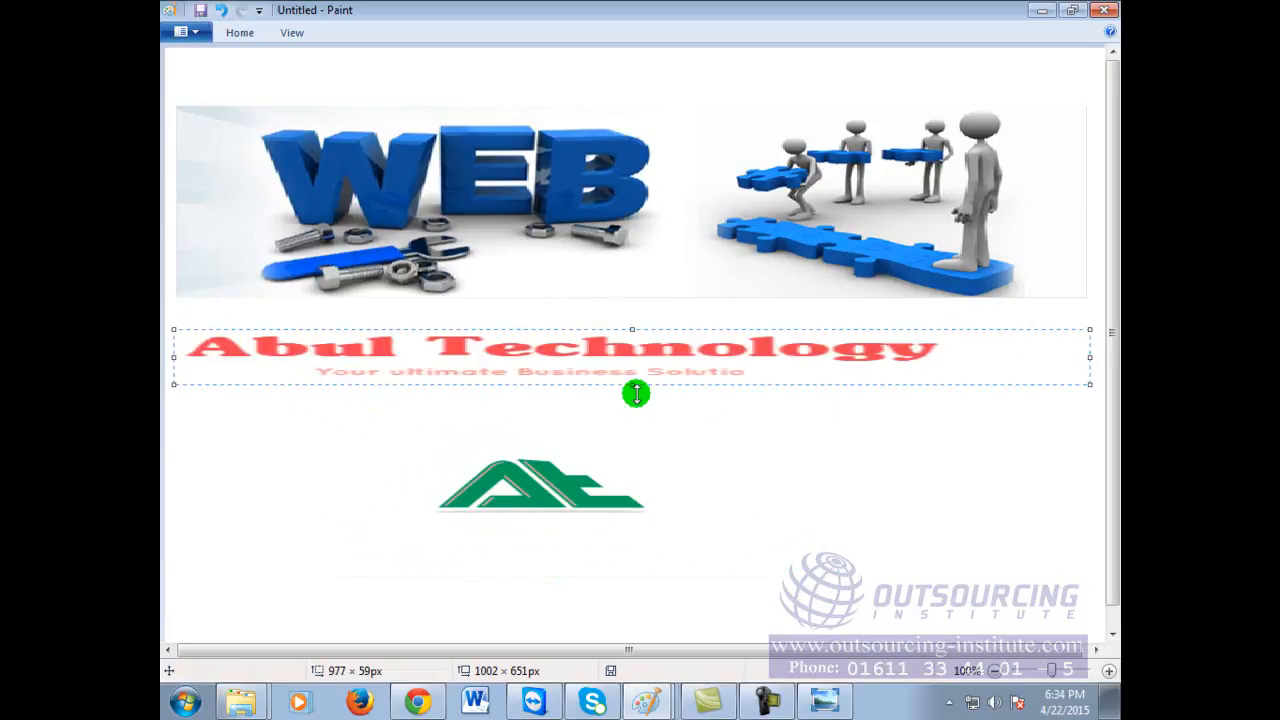
drag(628, 388, 626, 417)
click(783, 480)
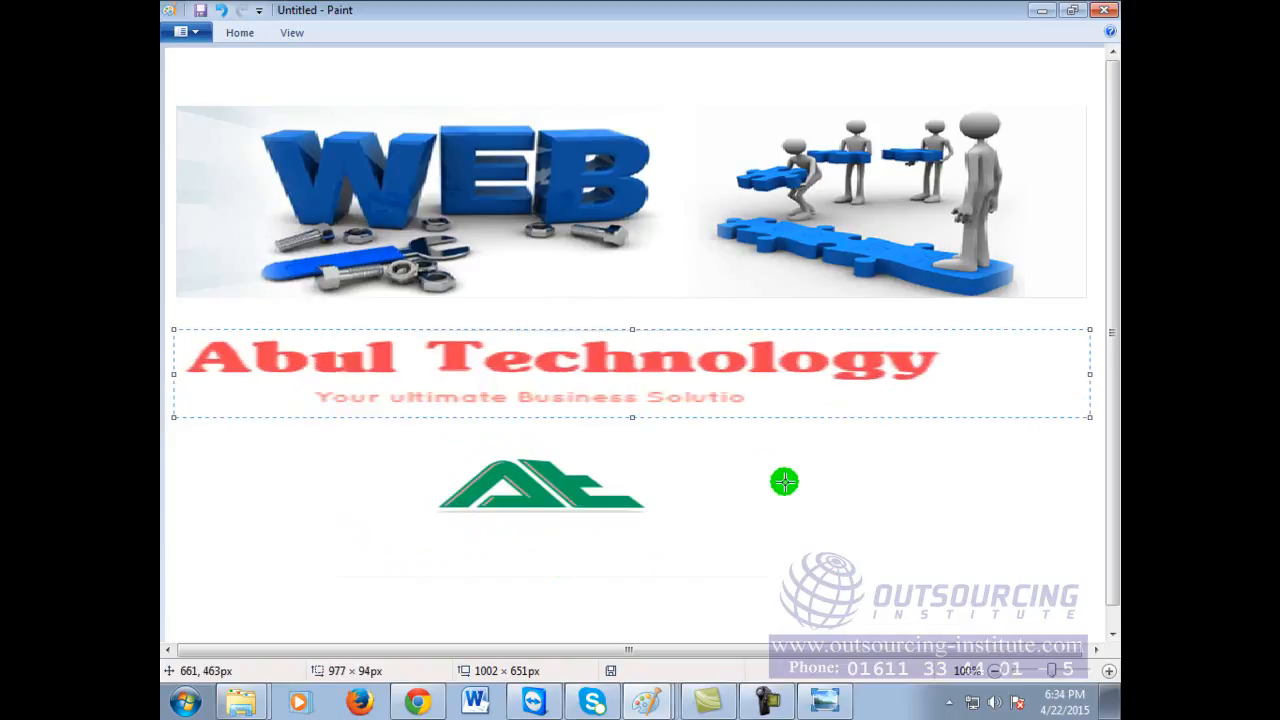
Step: Select the green AT symbol and shift it slightly left beneath the name
click(240, 32)
click(285, 63)
drag(445, 513, 660, 531)
drag(571, 503, 543, 523)
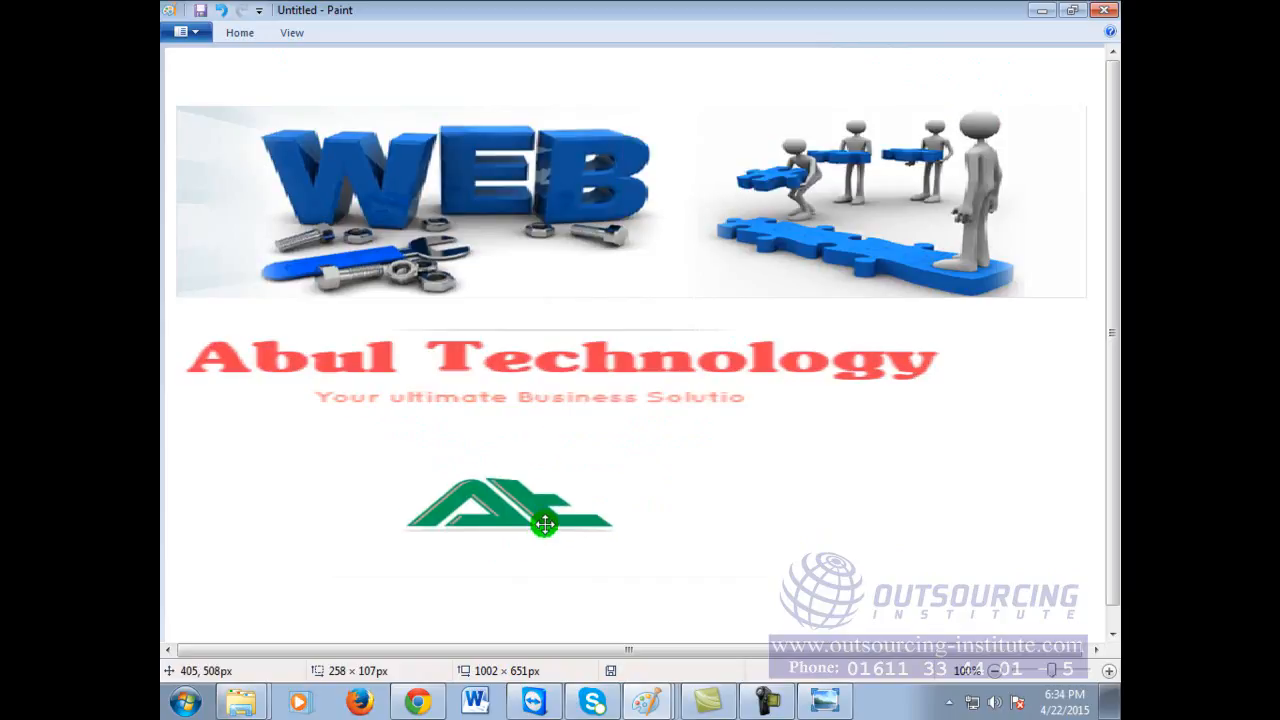
click(577, 134)
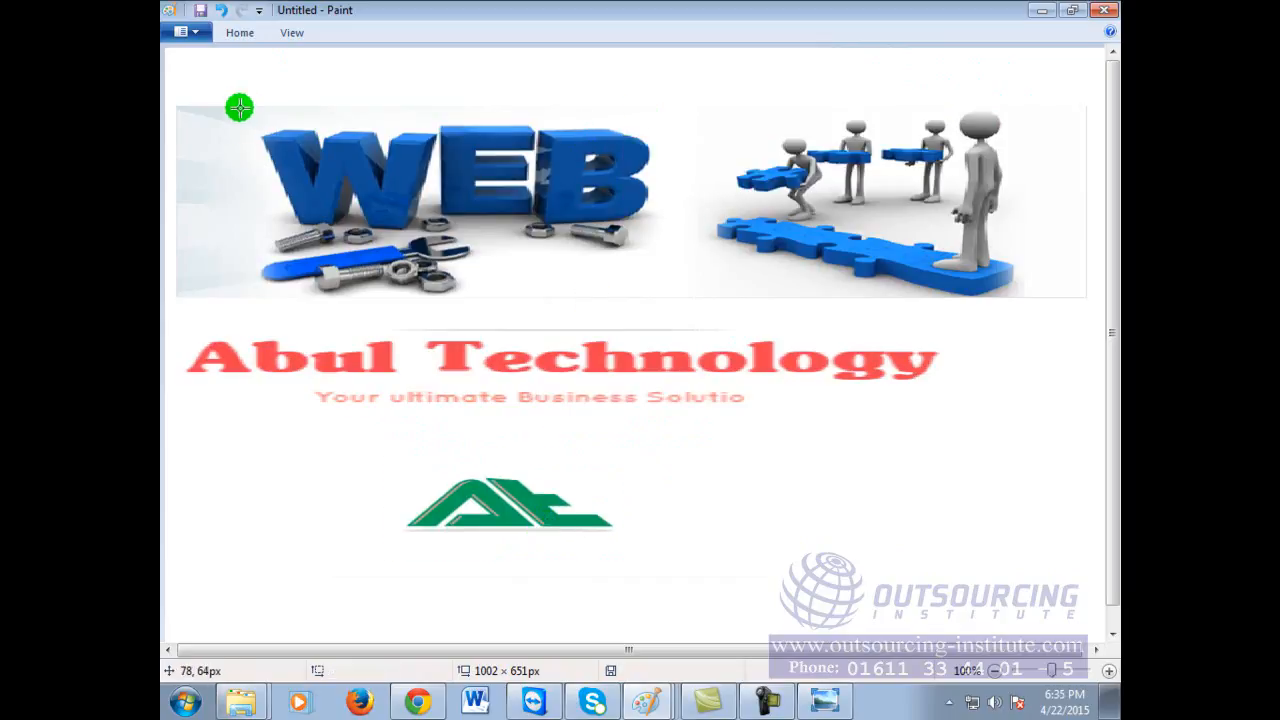
Step: Delete the WEB lettering, the bolts beneath it, and a patch beside the wrench to white
drag(296, 207, 669, 236)
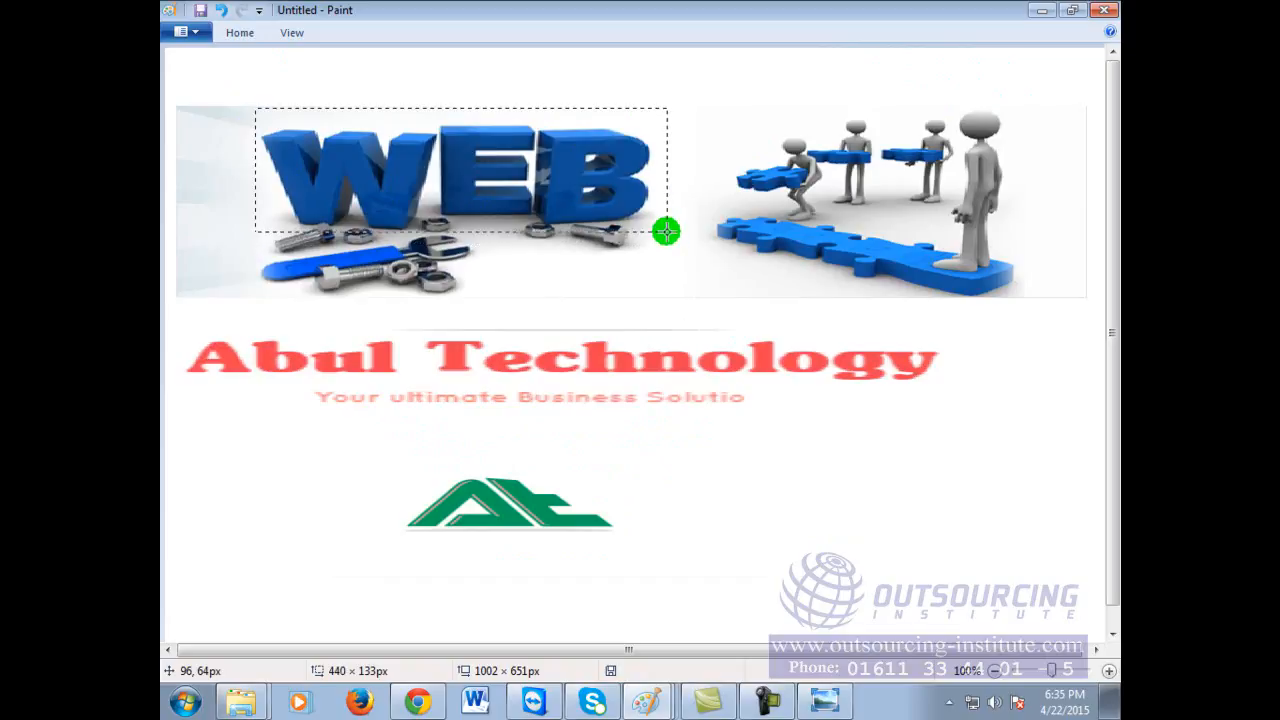
key(Delete)
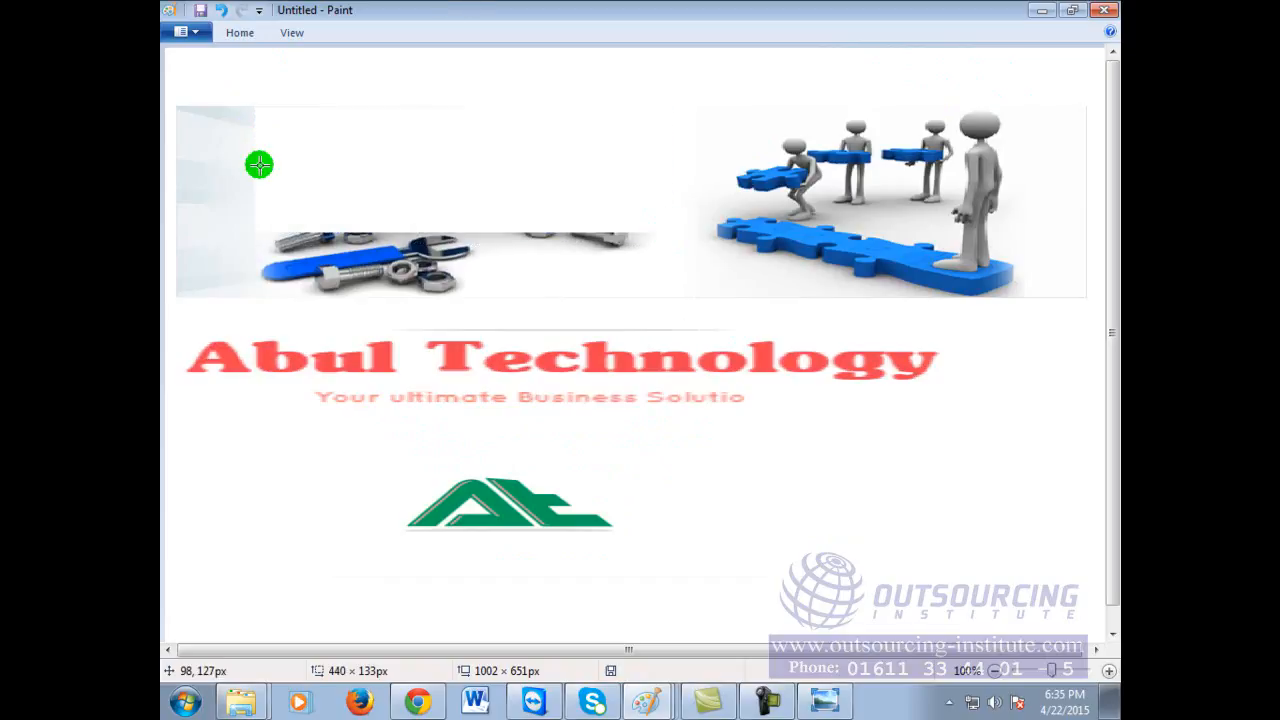
drag(255, 215, 372, 248)
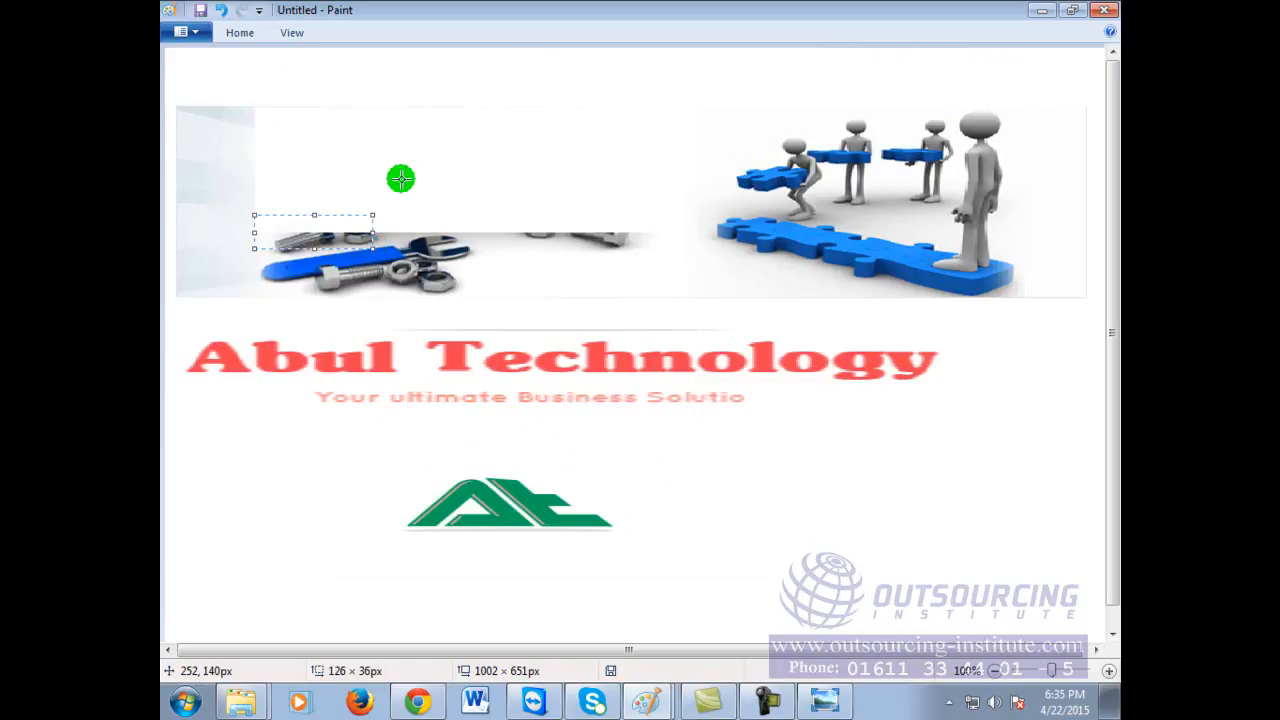
key(Delete)
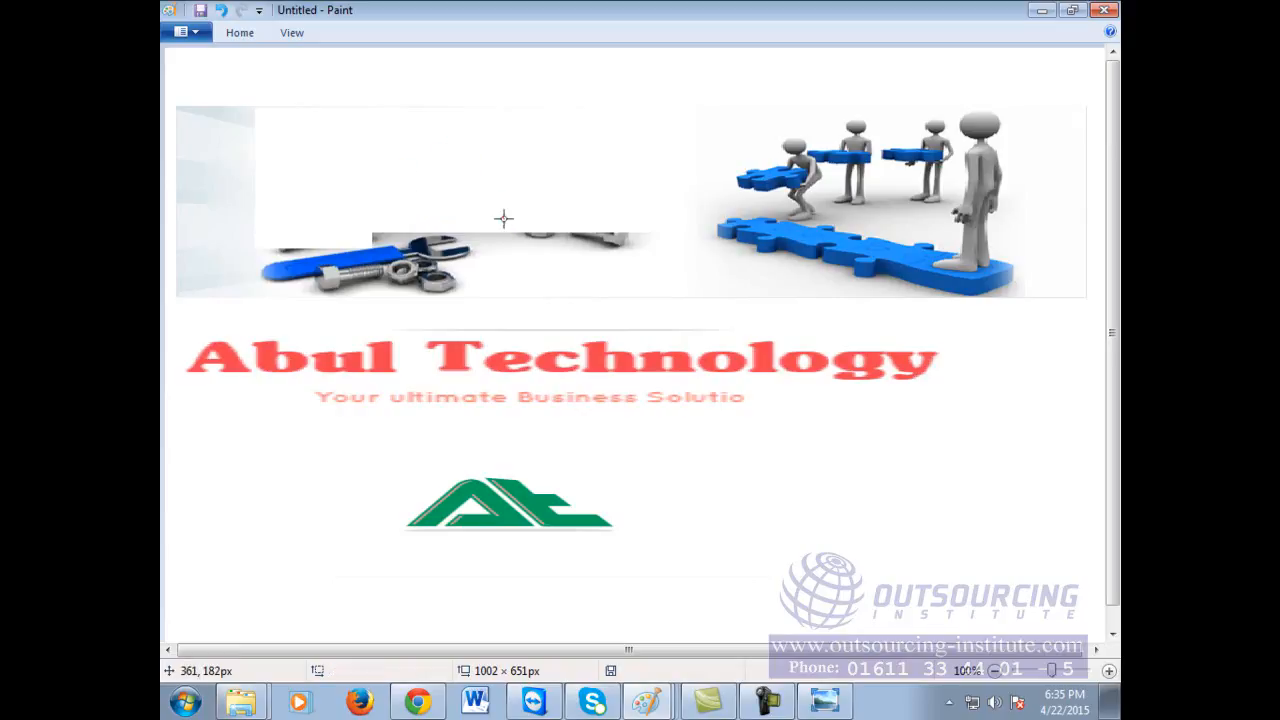
drag(634, 251, 644, 251)
key(Delete)
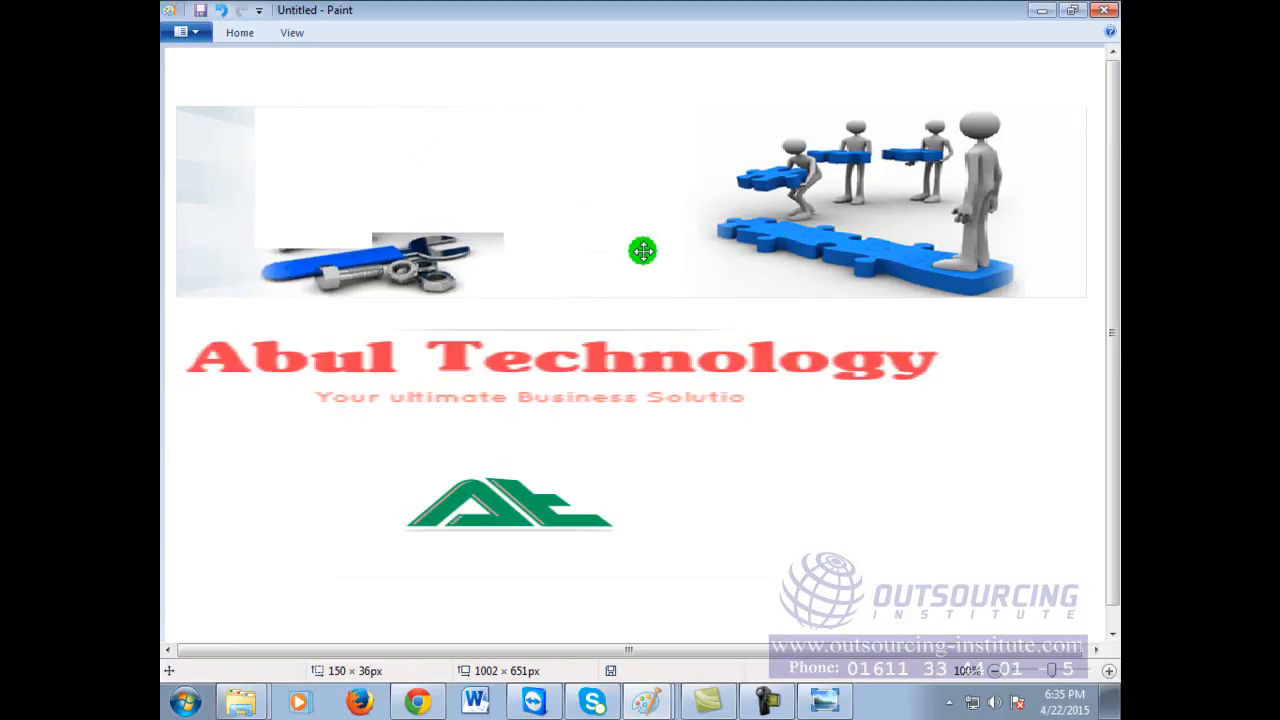
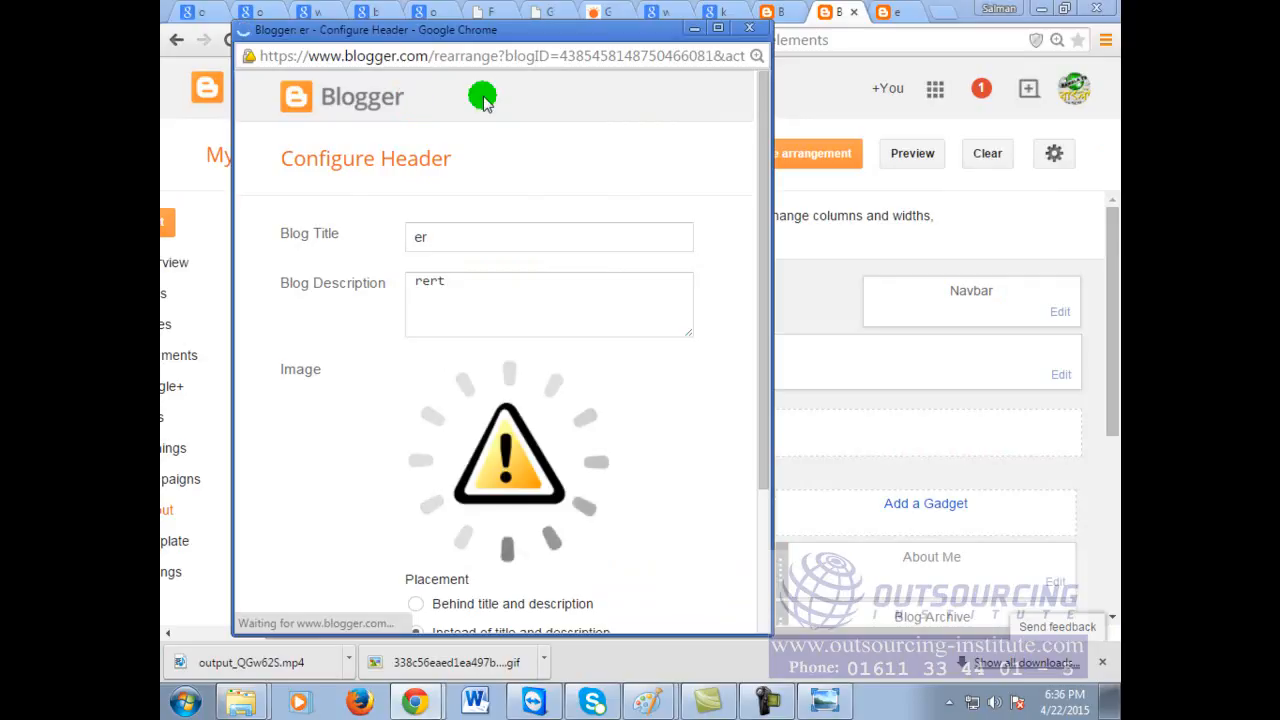
Step: Save the new header configuration and switch to the published blog page
drag(766, 114, 760, 177)
click(310, 617)
click(320, 618)
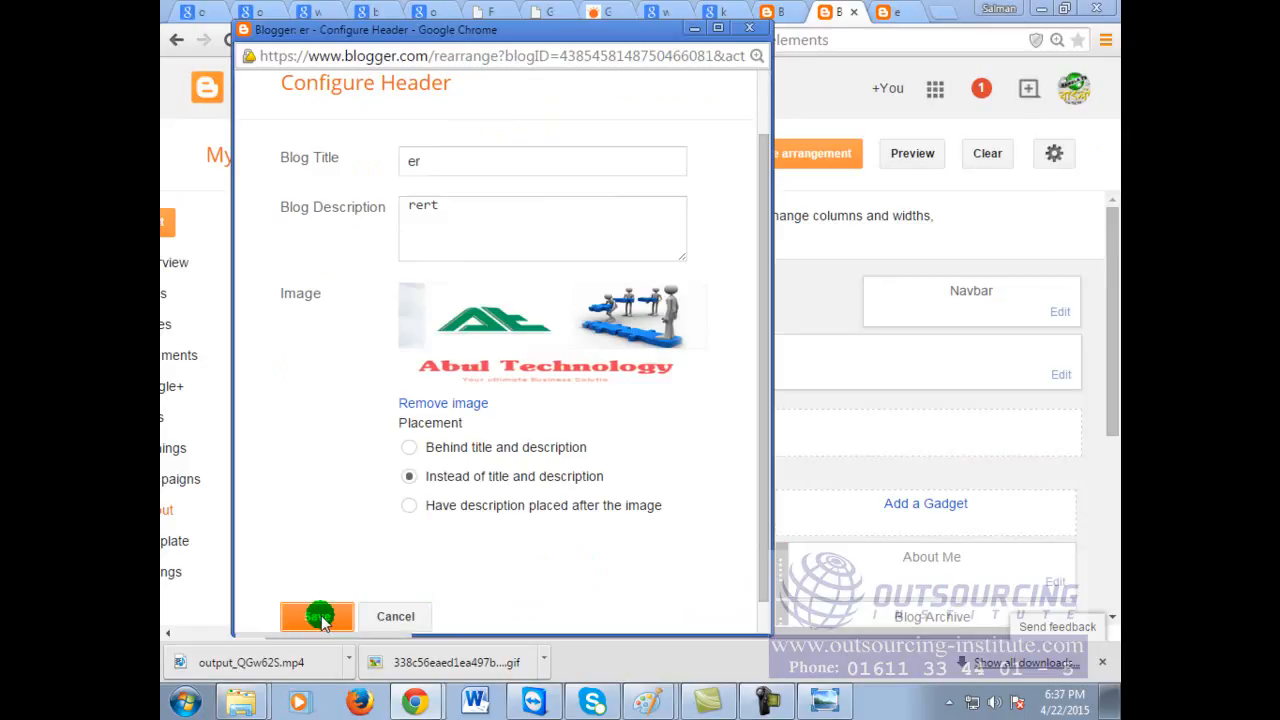
click(918, 10)
right_click(926, 107)
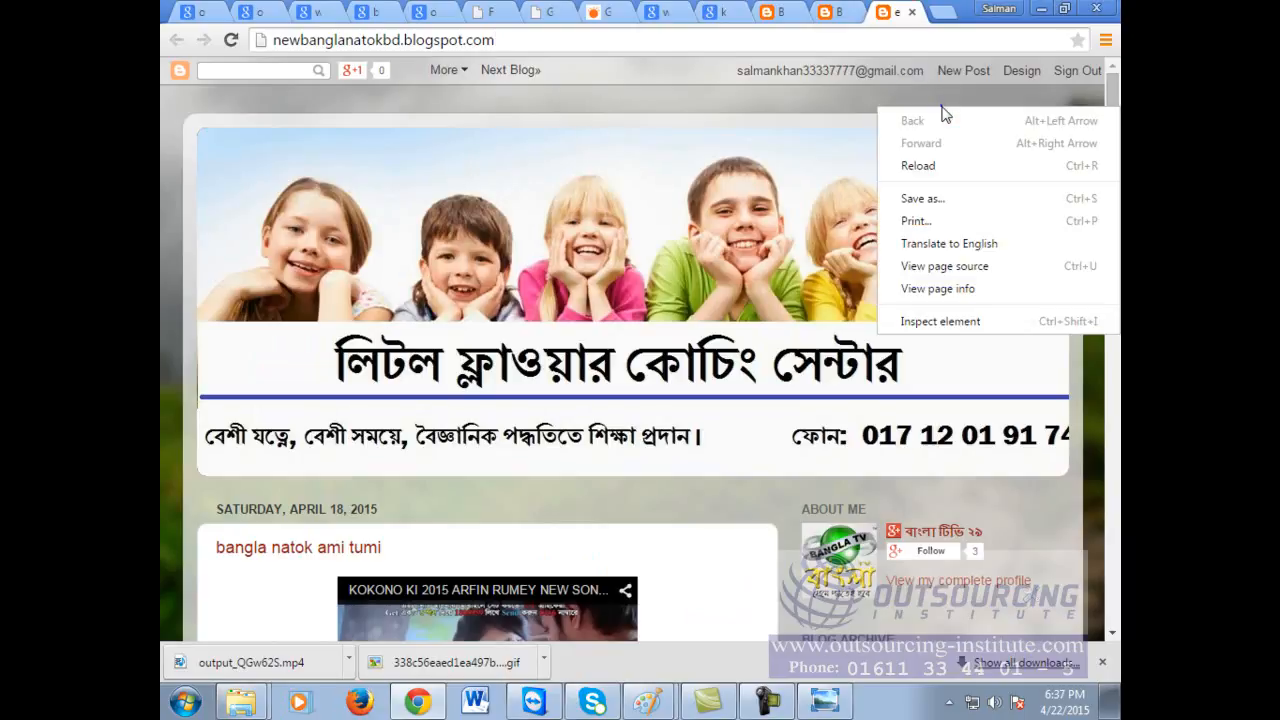
Step: Reload the published blog and scroll to check the Abul Technology header
click(968, 160)
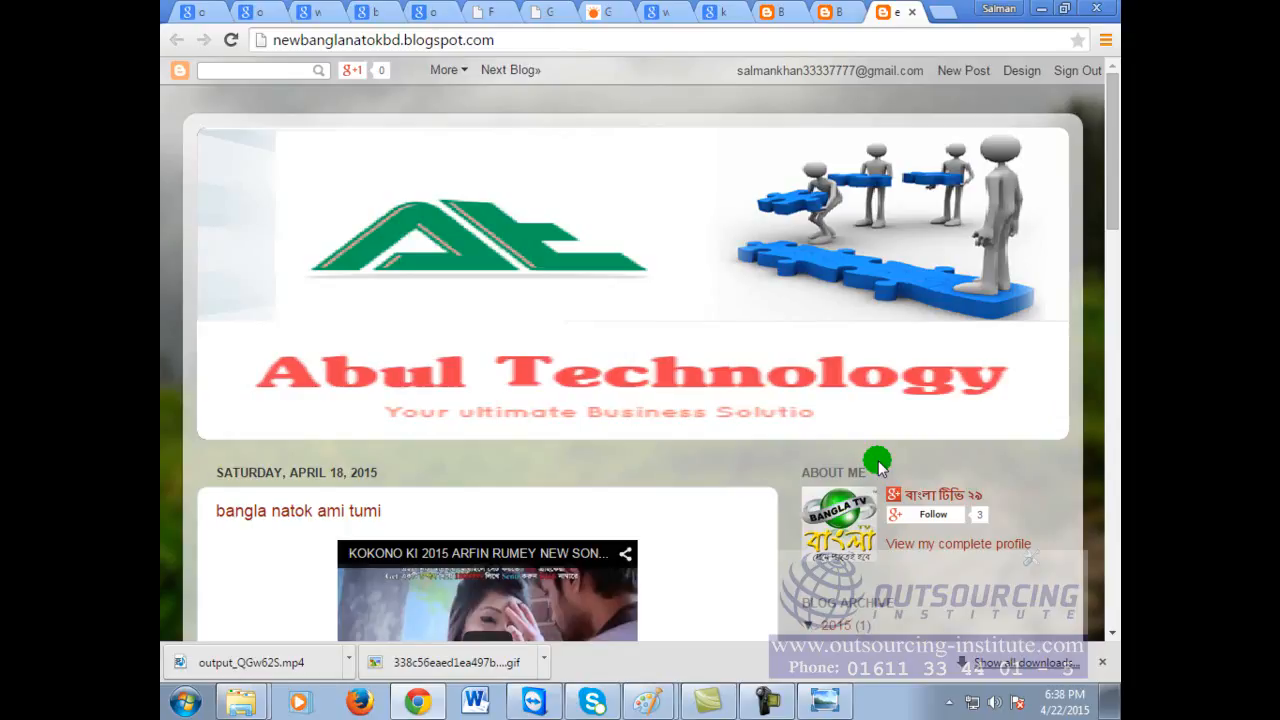
scroll(883, 443, down, 3)
scroll(884, 445, up, 3)
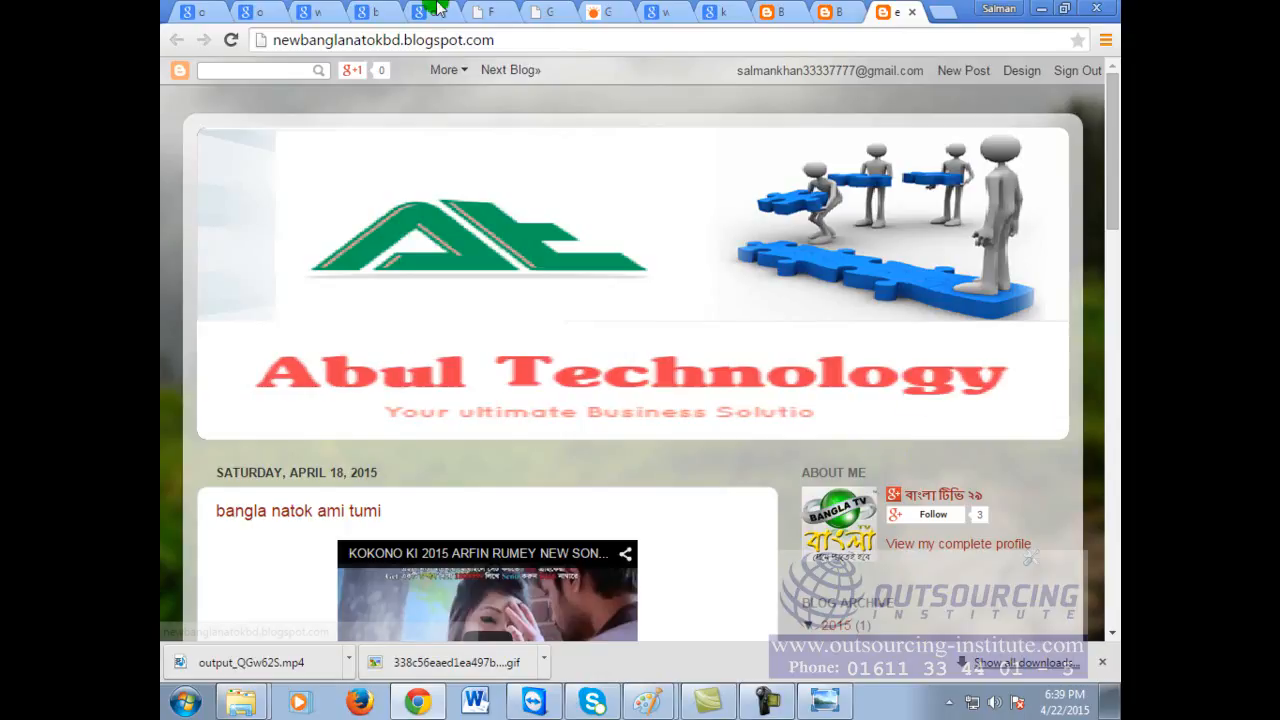
Step: Close the blog, Blogger, image-search, link and GIF tool tabs
click(911, 12)
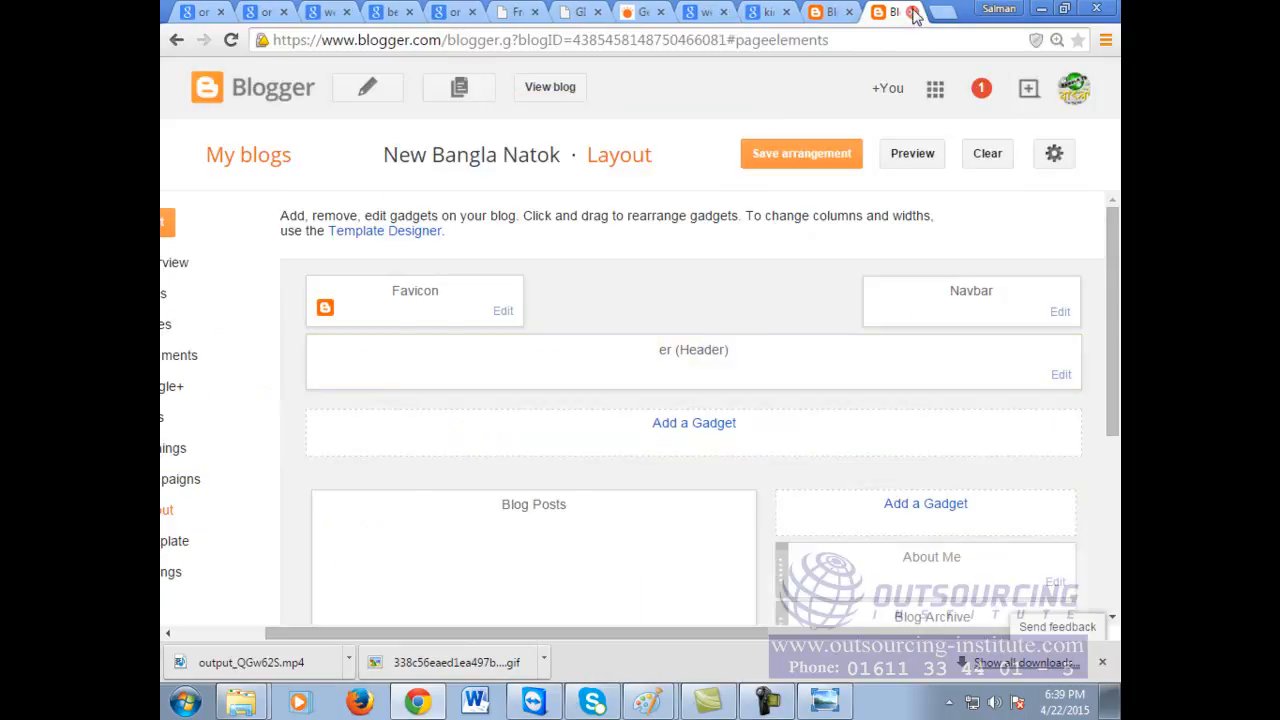
click(910, 12)
click(911, 12)
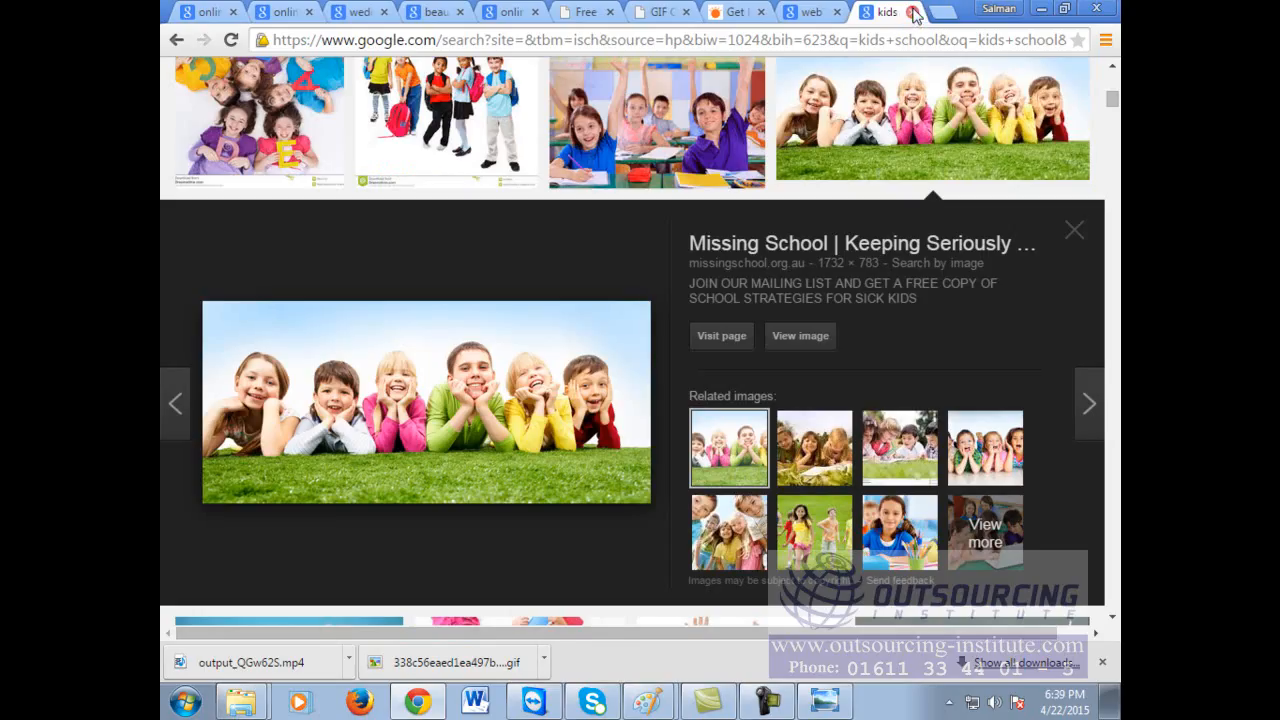
click(911, 12)
click(911, 12)
click(912, 12)
click(912, 12)
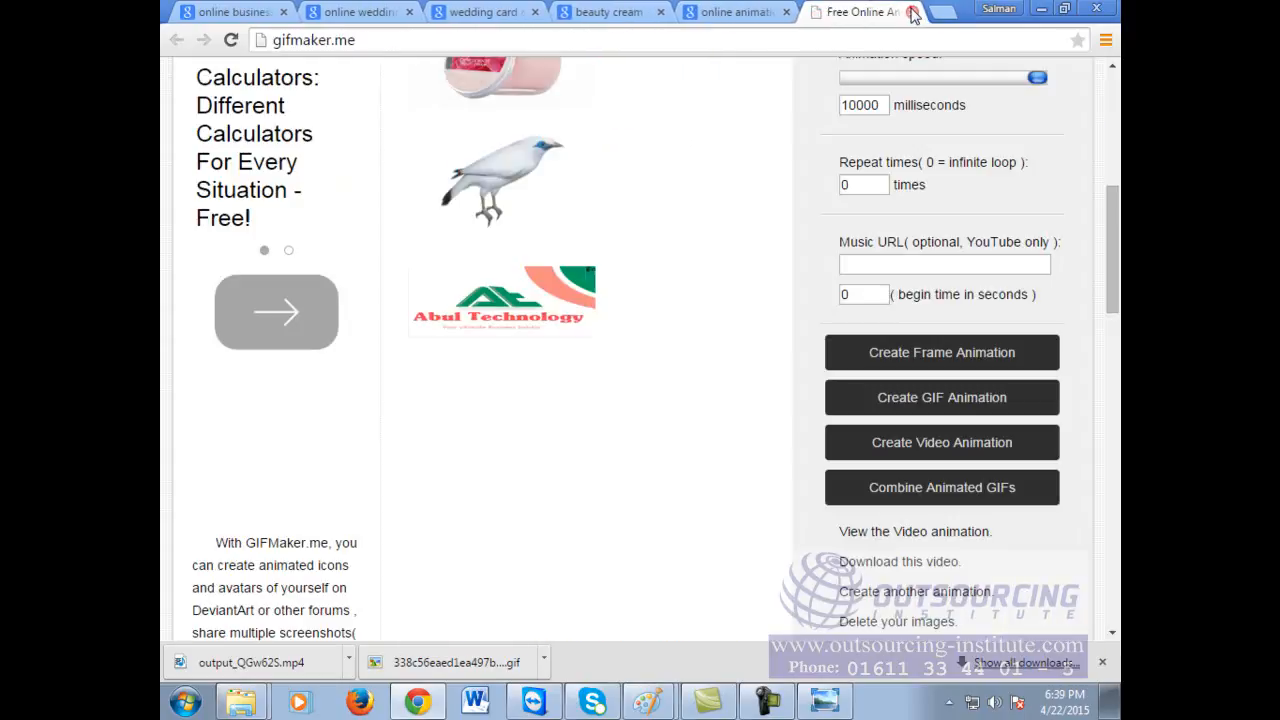
double_click(912, 12)
click(1071, 34)
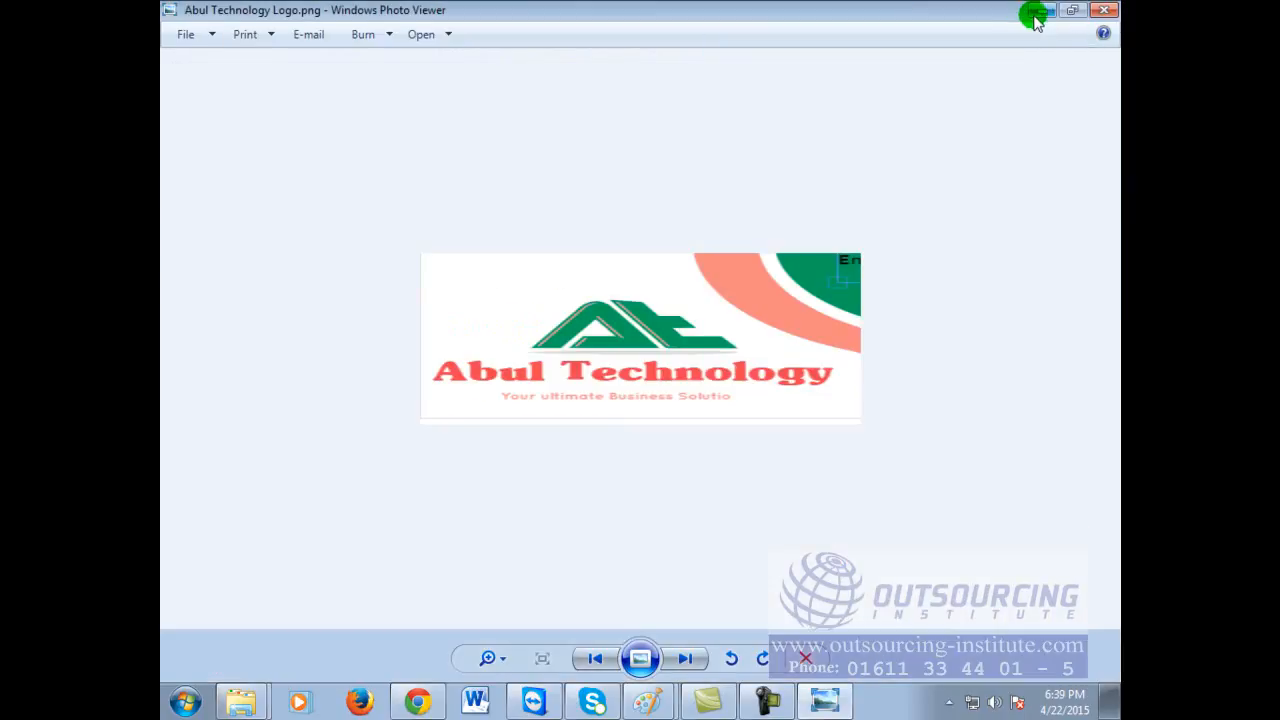
Step: Close the photo viewer, maximize Chrome, close the animation and wedding card tabs, and start a new tab
click(1104, 10)
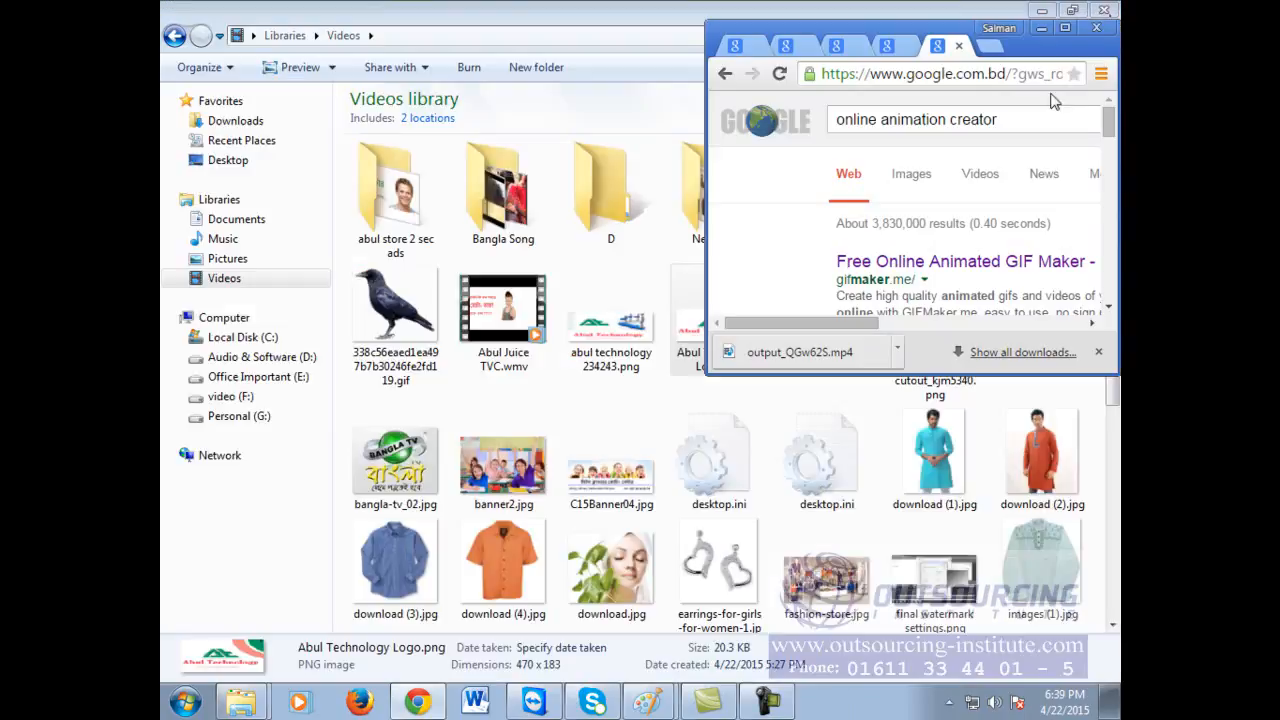
click(1065, 27)
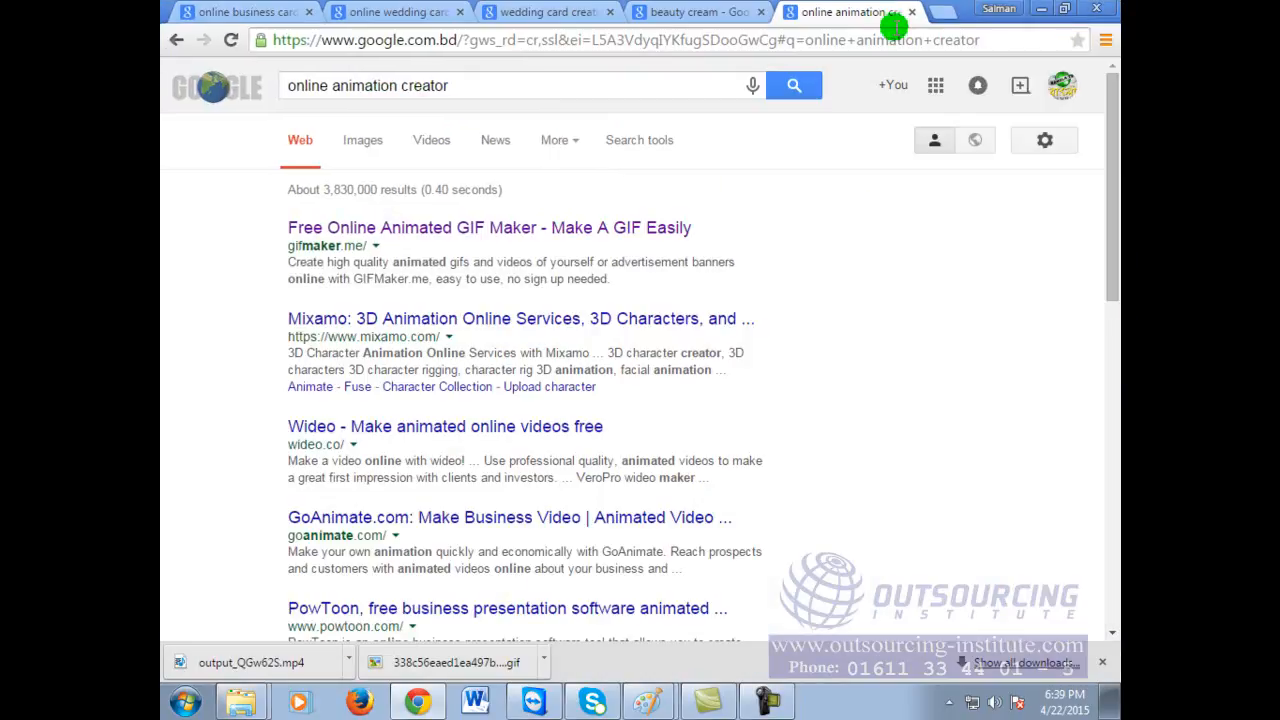
click(912, 12)
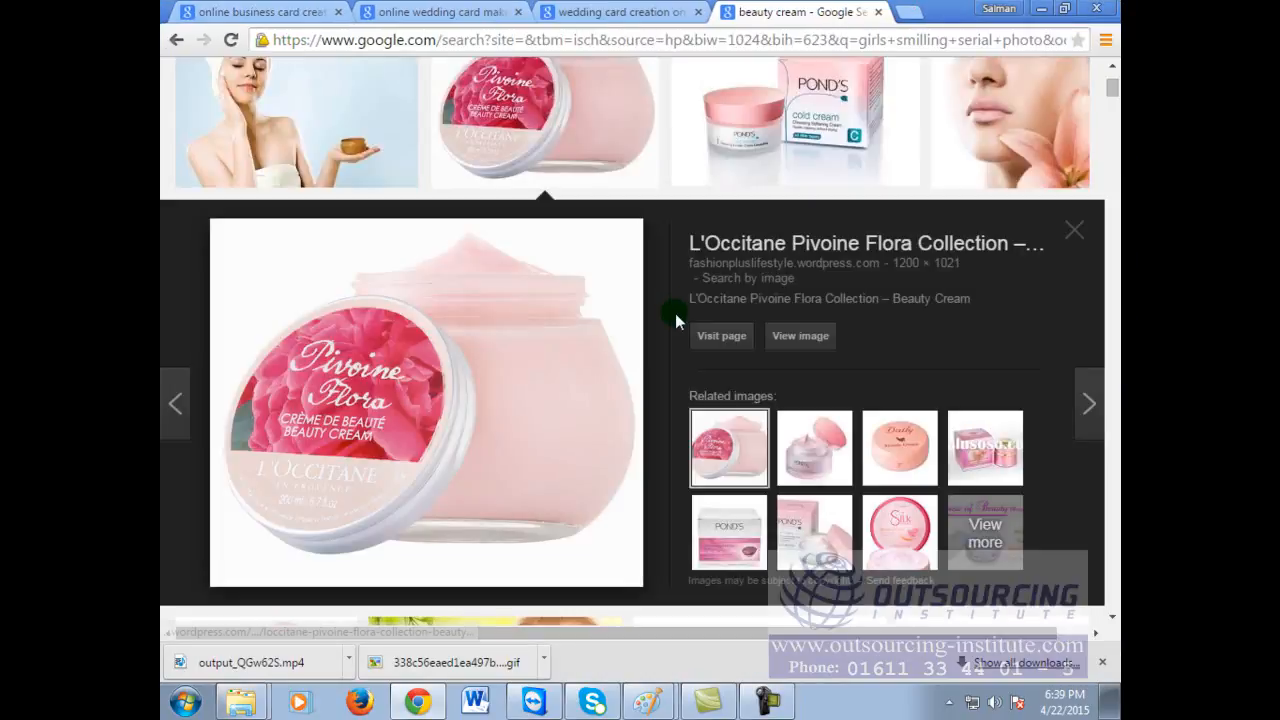
click(878, 12)
click(700, 12)
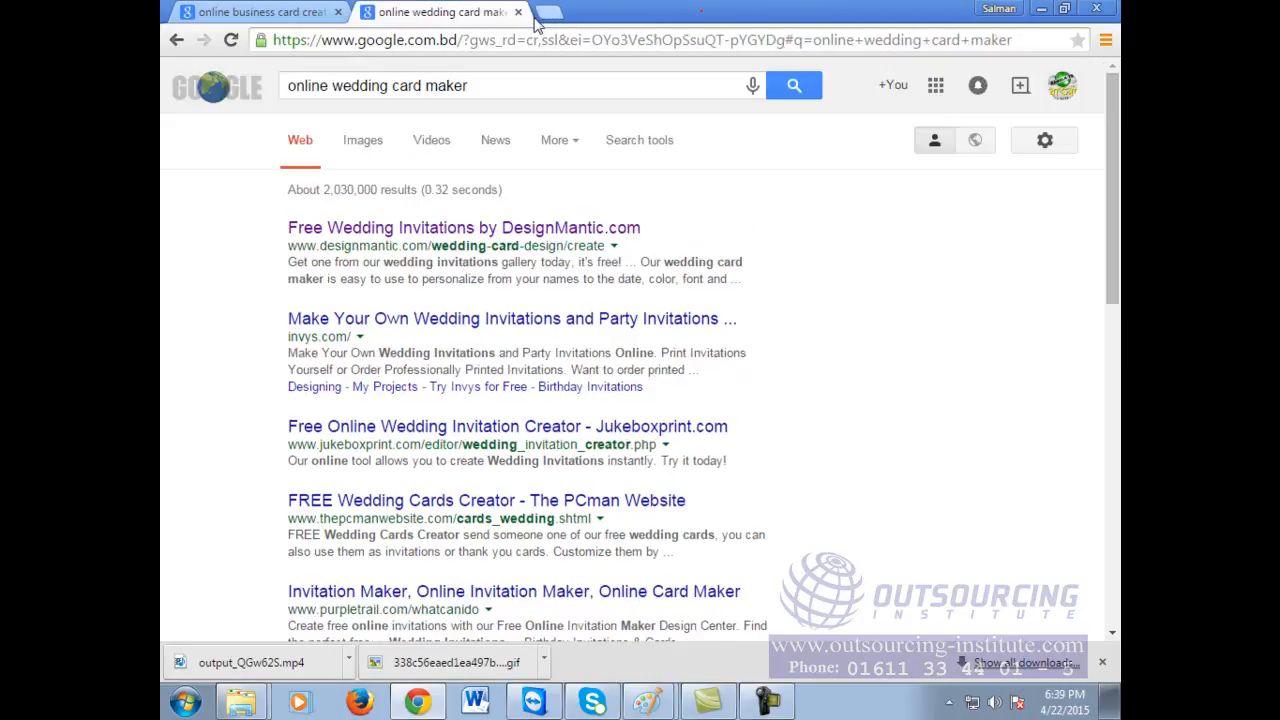
click(517, 12)
click(372, 13)
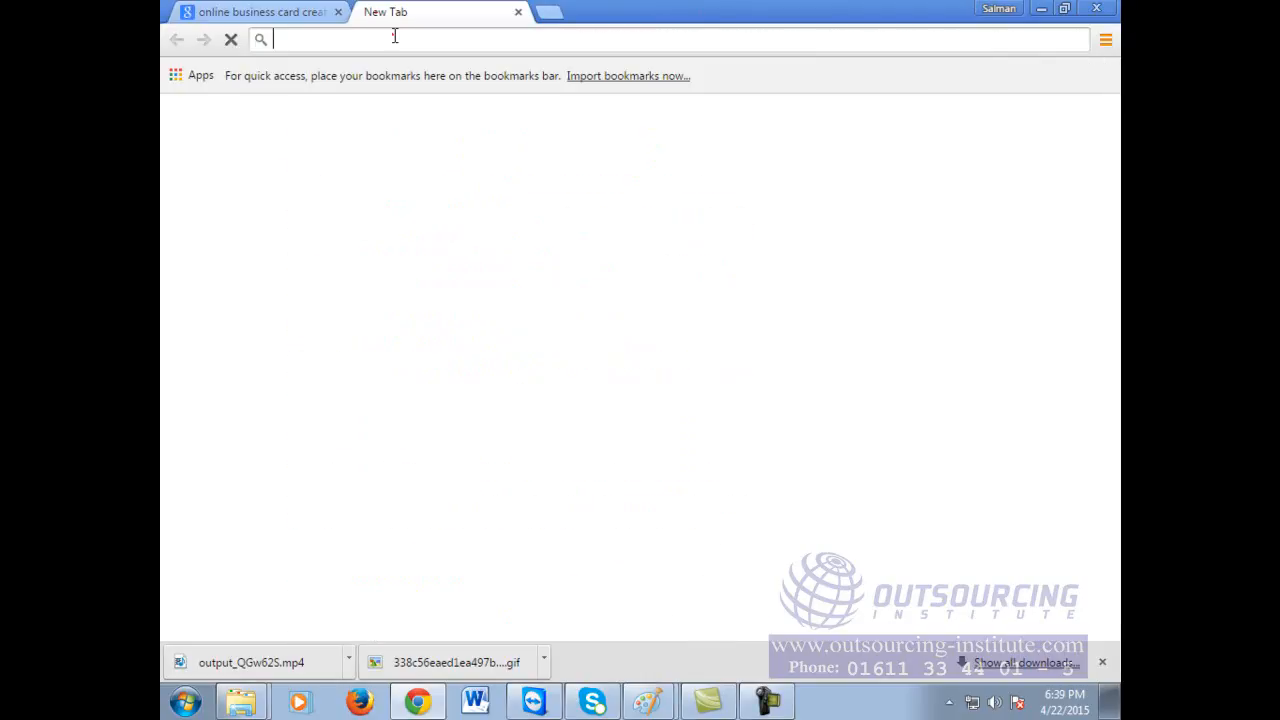
click(394, 36)
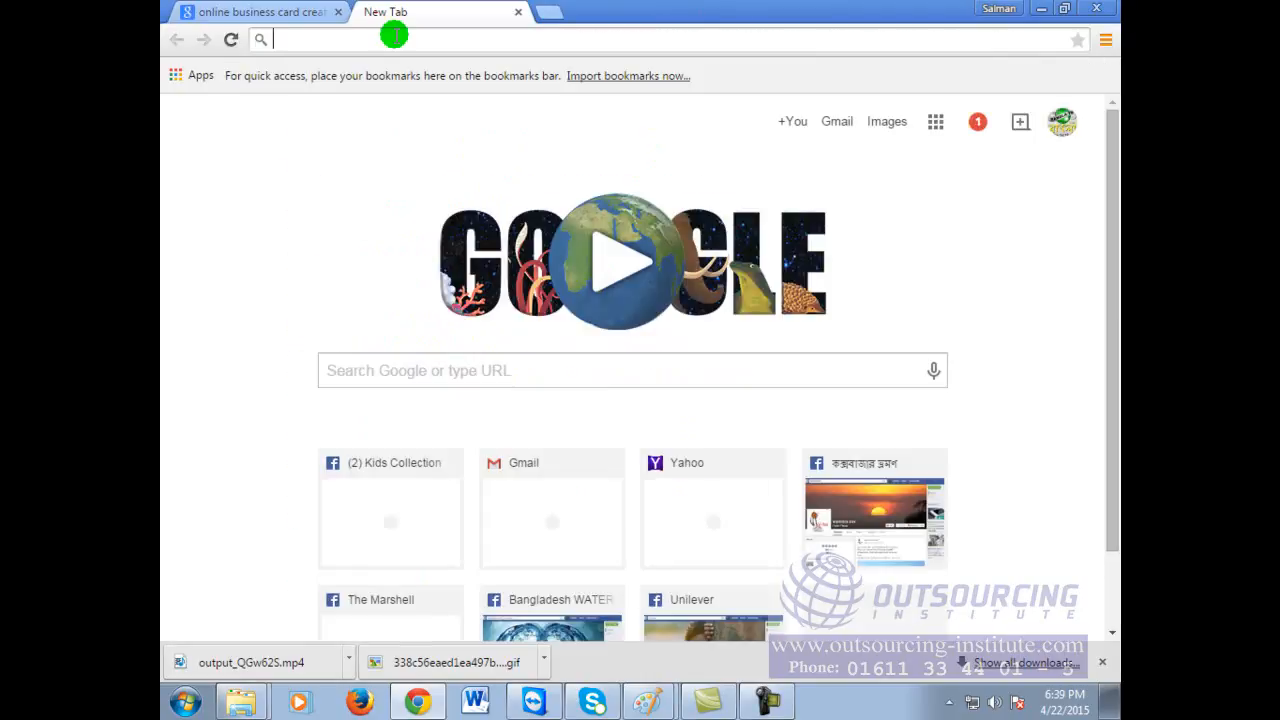
Step: Go to Google Images and search for 'katrina' images
text(www.)
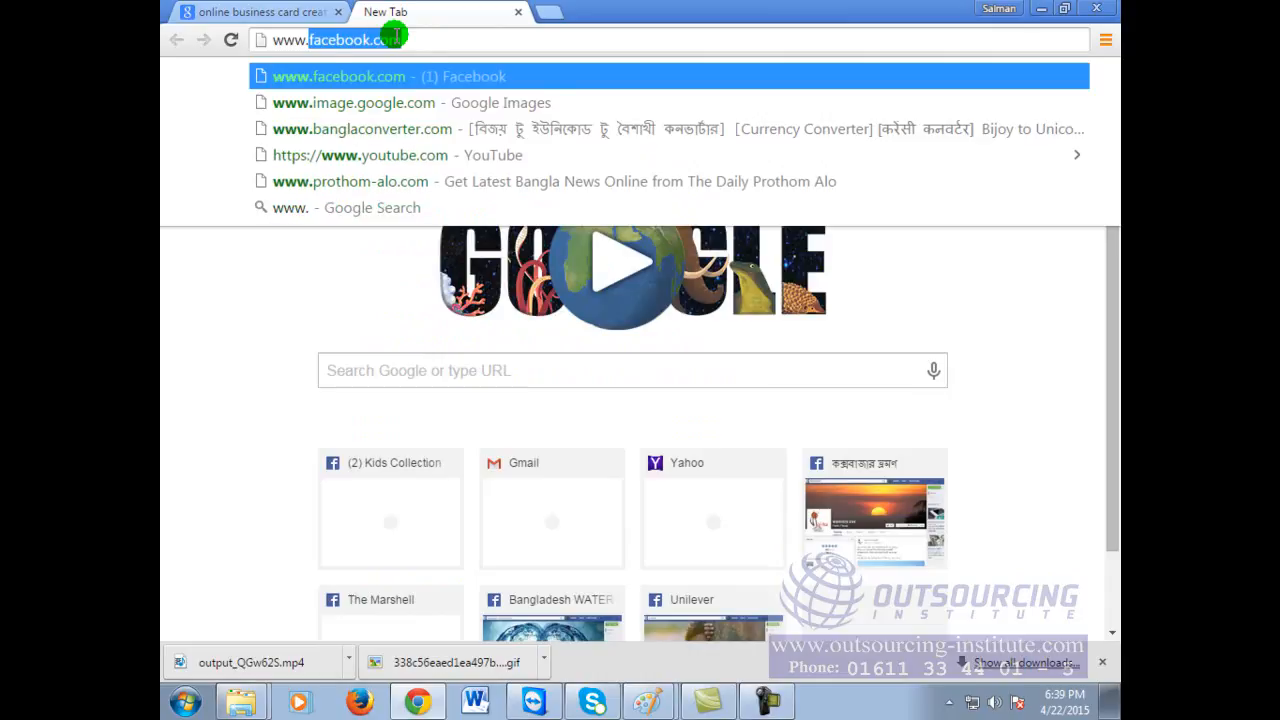
text(ima)
key(Return)
click(643, 357)
text(ab)
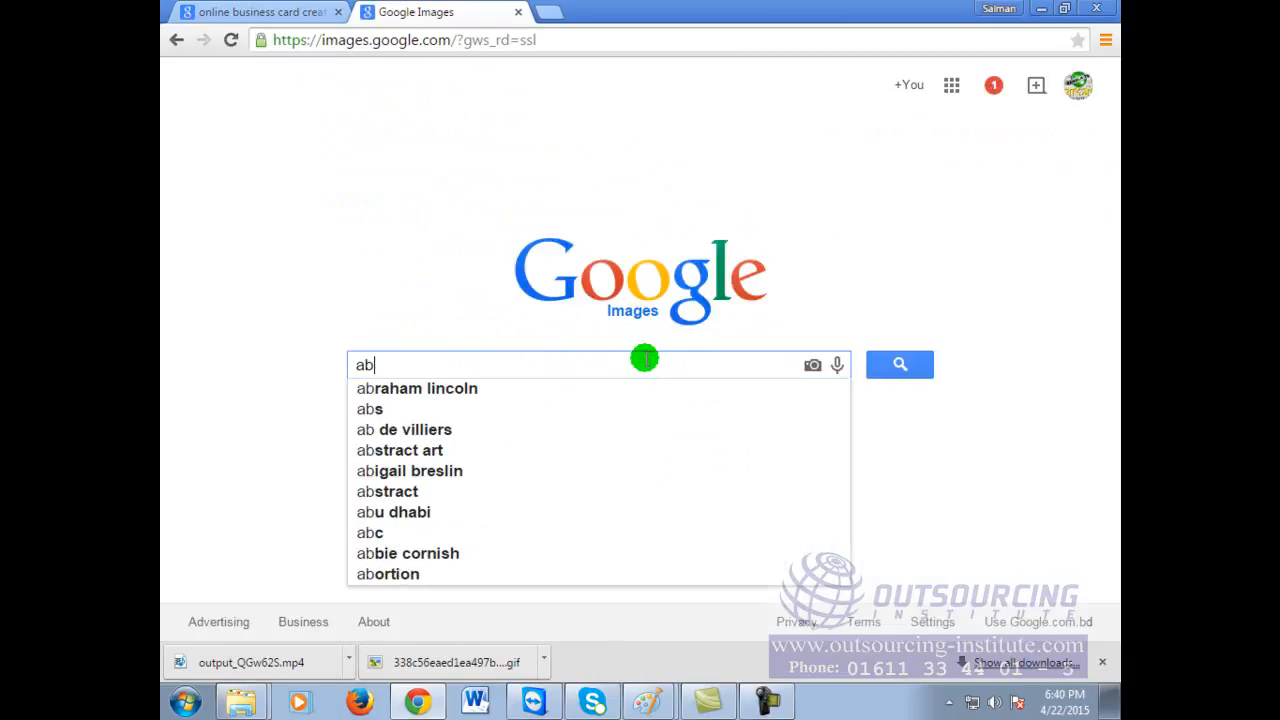
key(BackSpace)
key(BackSpace)
text(katrina)
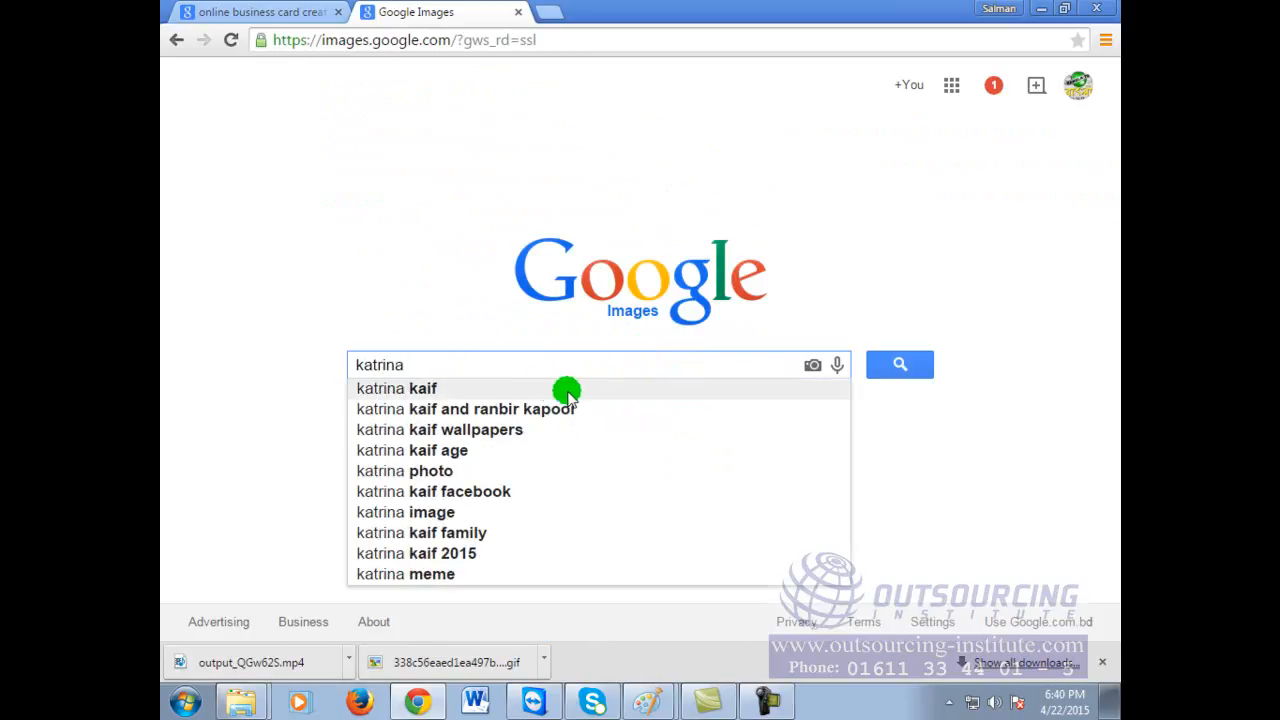
click(525, 389)
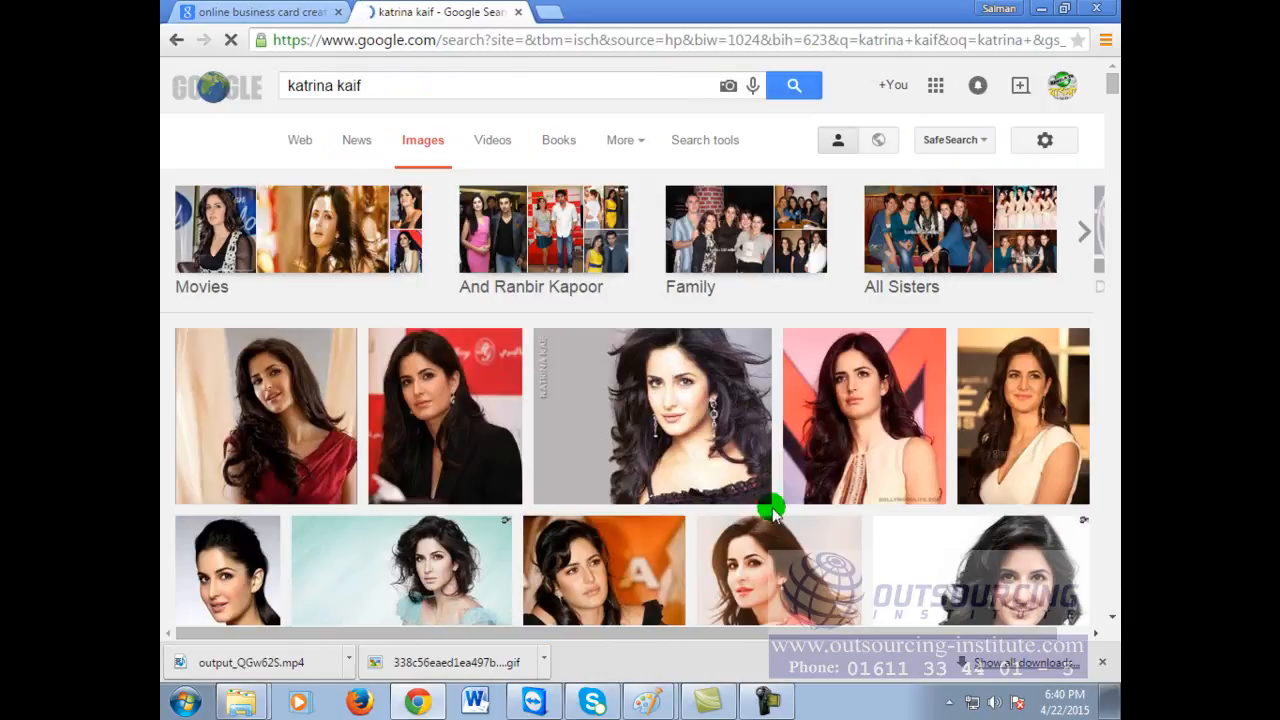
Step: Scroll the results and preview the third image, then dismiss its context menu
scroll(797, 462, down, 4)
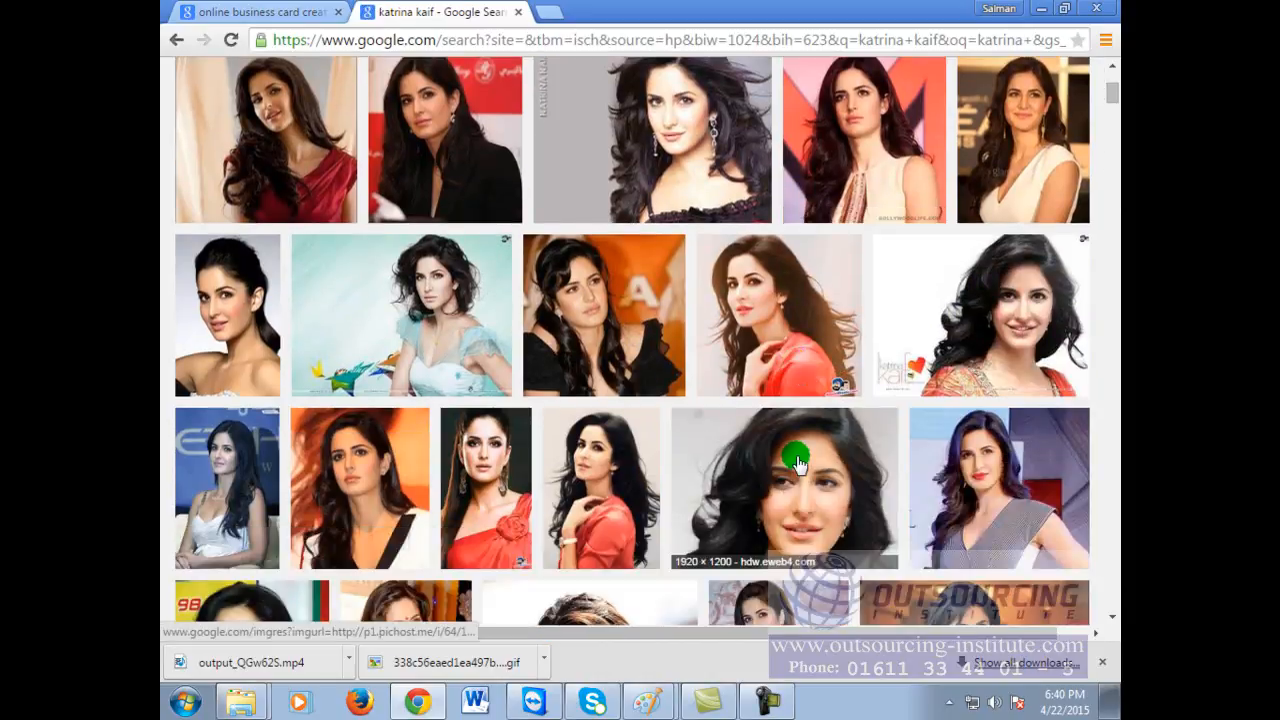
scroll(797, 462, down, 2)
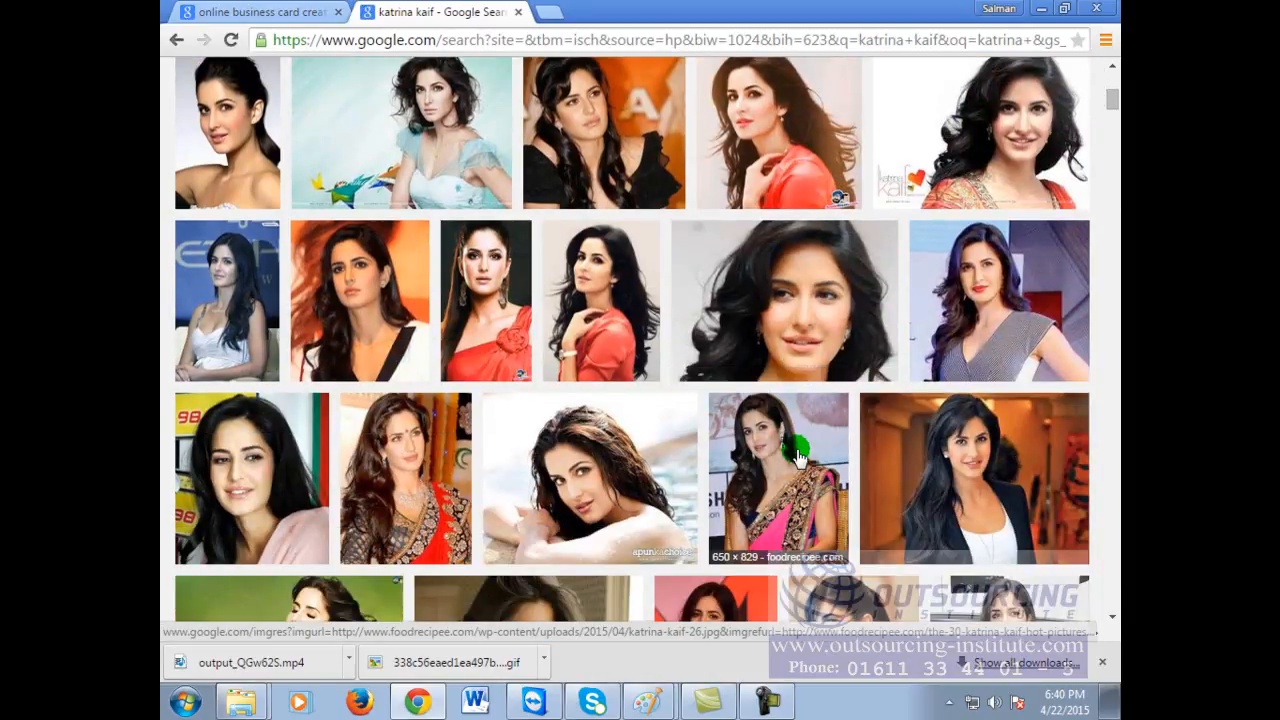
scroll(799, 456, down, 3)
scroll(797, 455, down, 4)
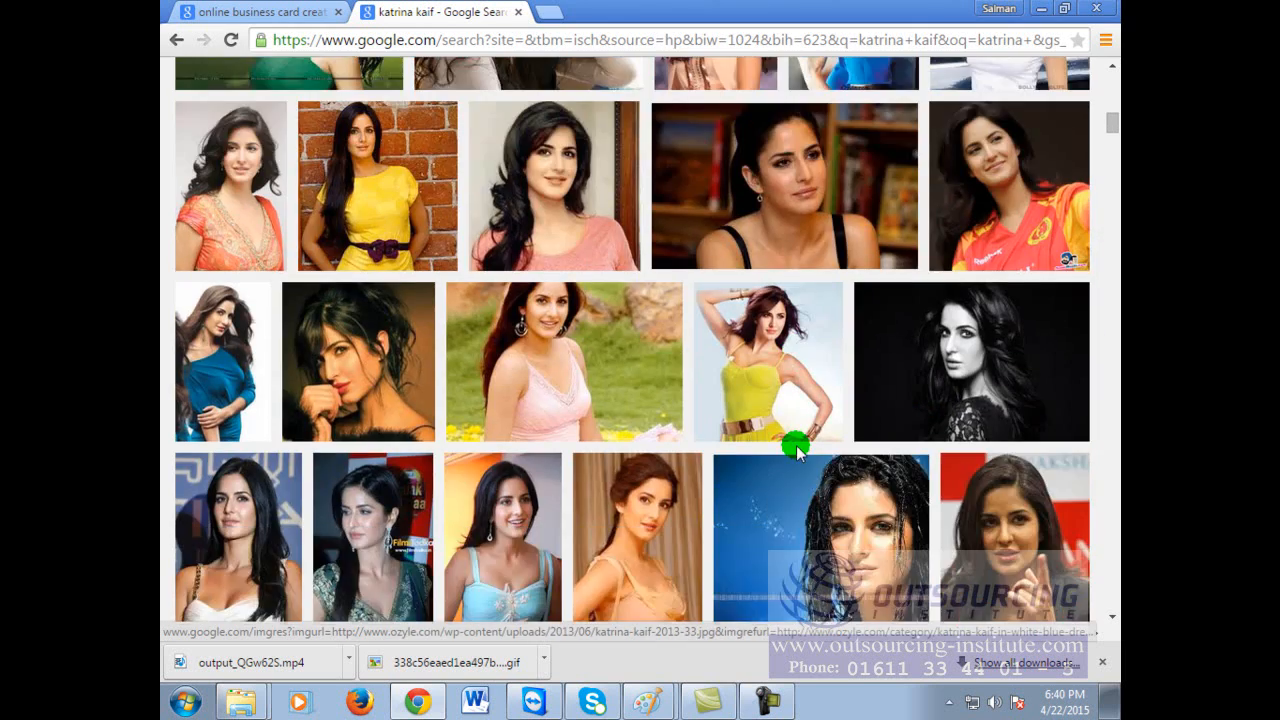
scroll(797, 450, up, 7)
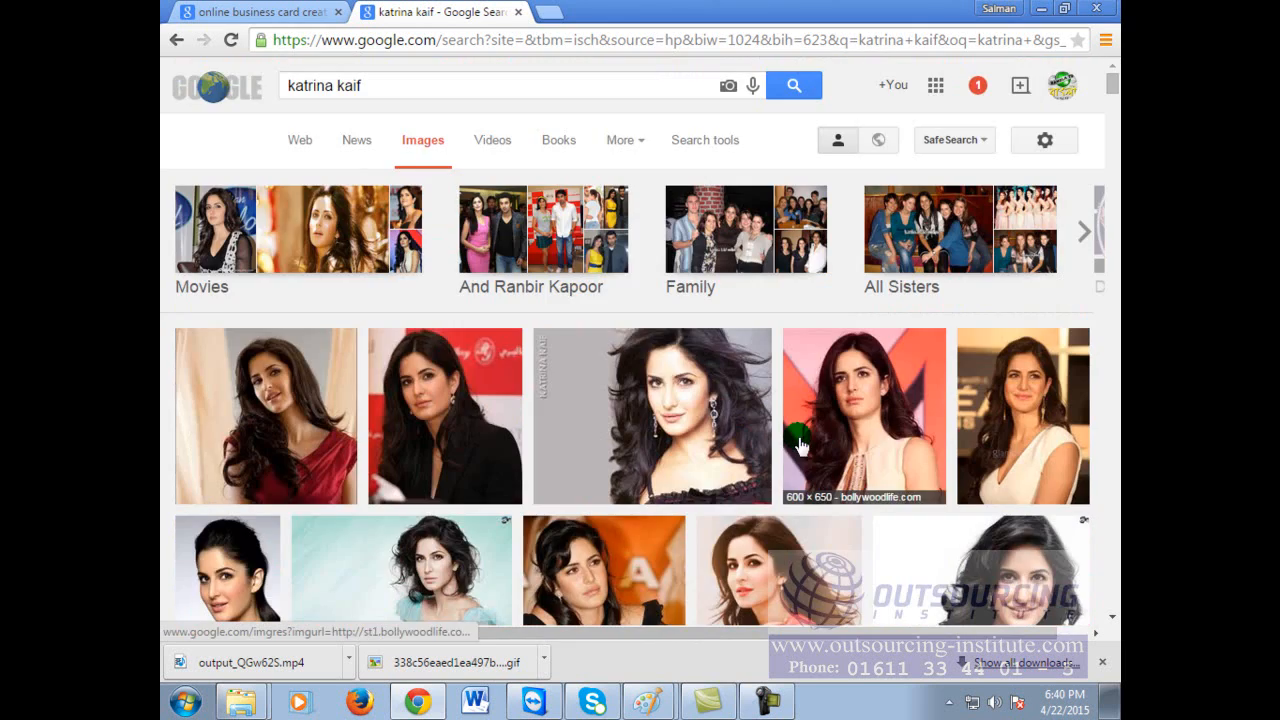
click(663, 370)
click(510, 330)
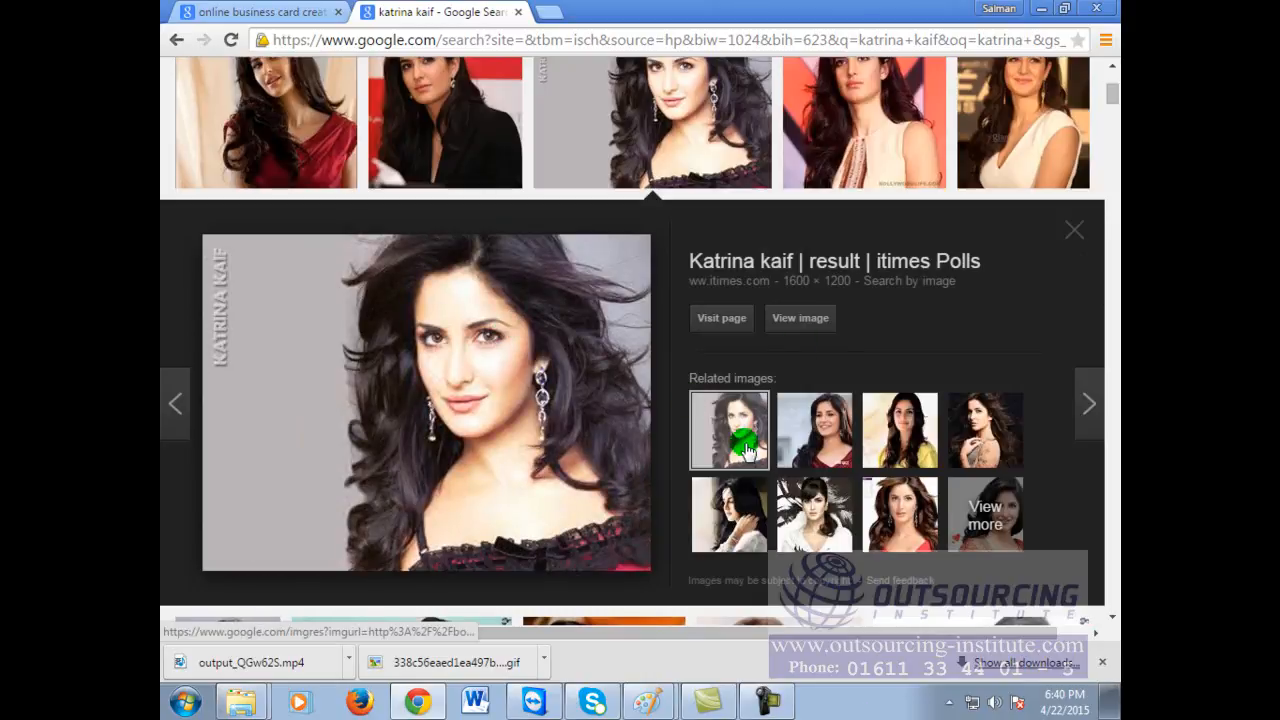
right_click(580, 352)
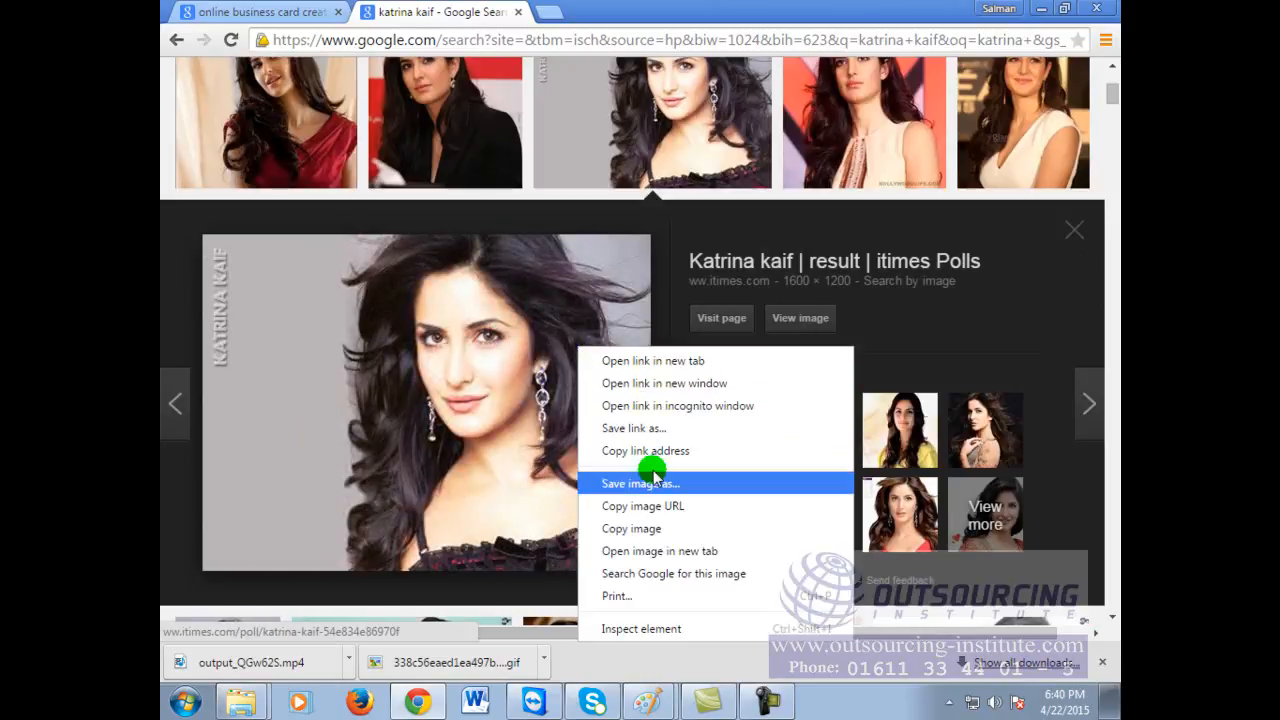
click(957, 249)
Step: Preview the santabanta wallpaper image and choose 'Save image as...'
scroll(957, 249, up, 3)
scroll(957, 252, up, 1)
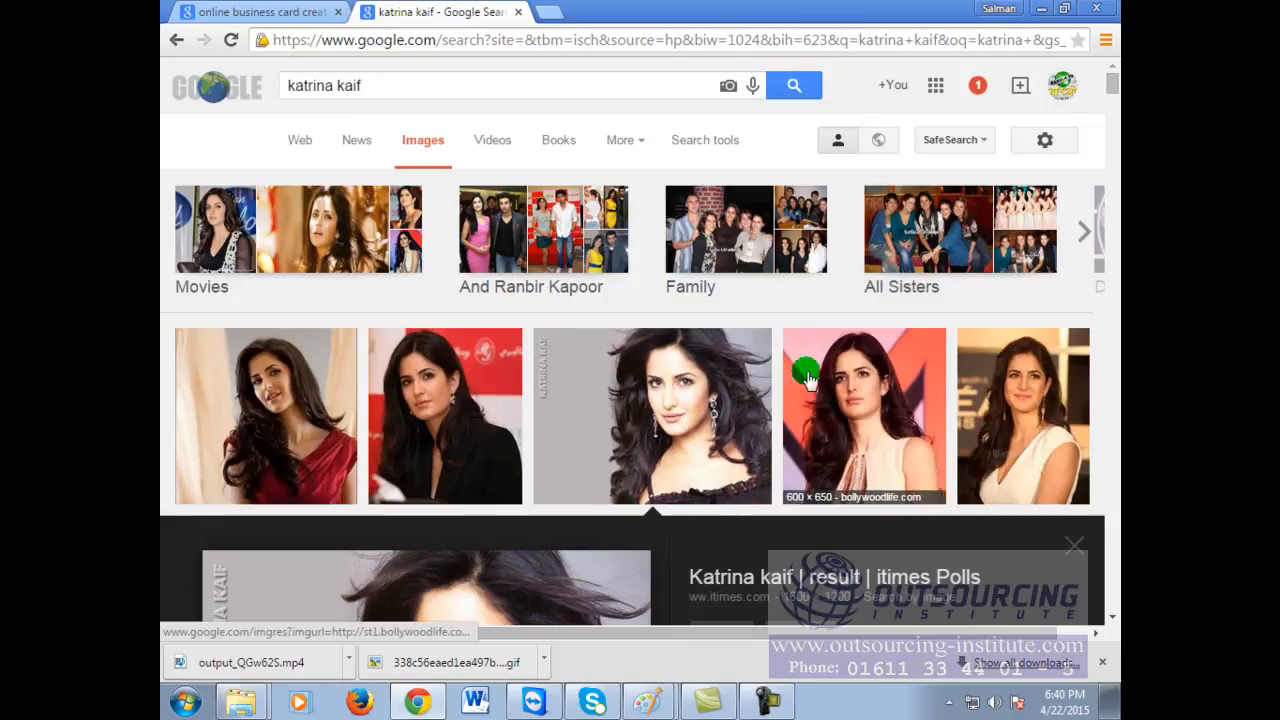
scroll(1020, 371, down, 6)
click(1019, 371)
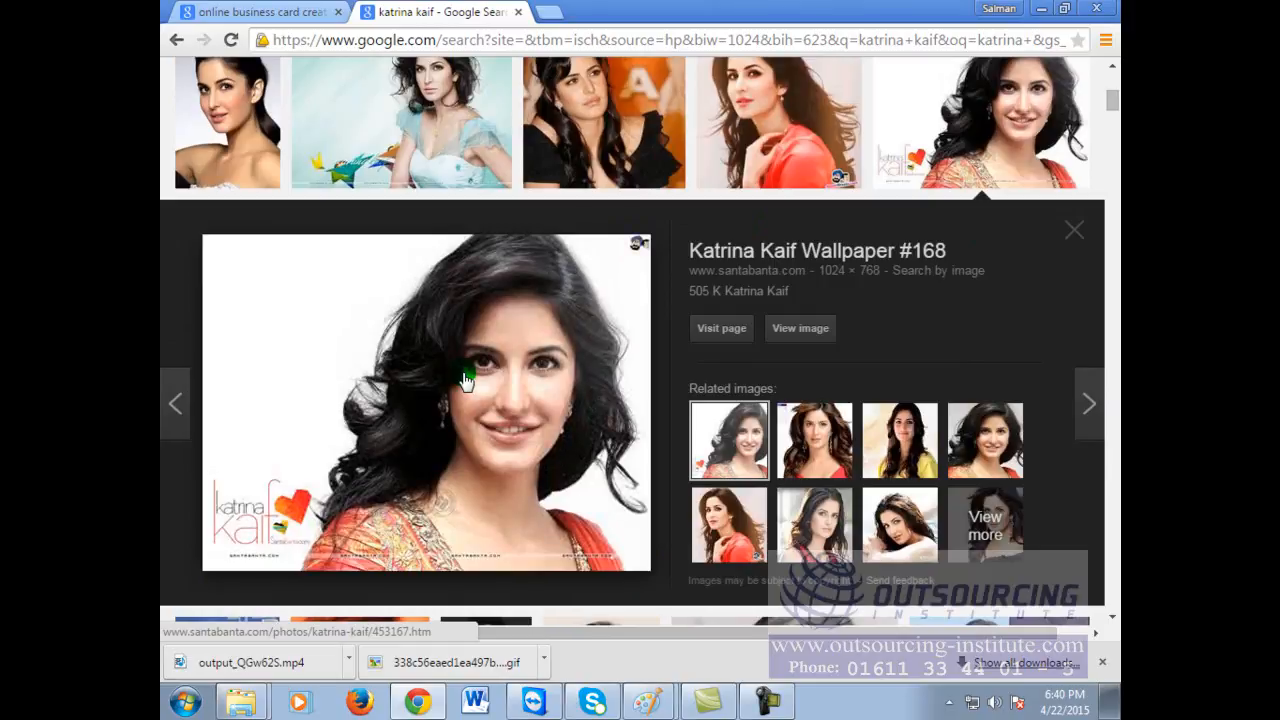
right_click(464, 371)
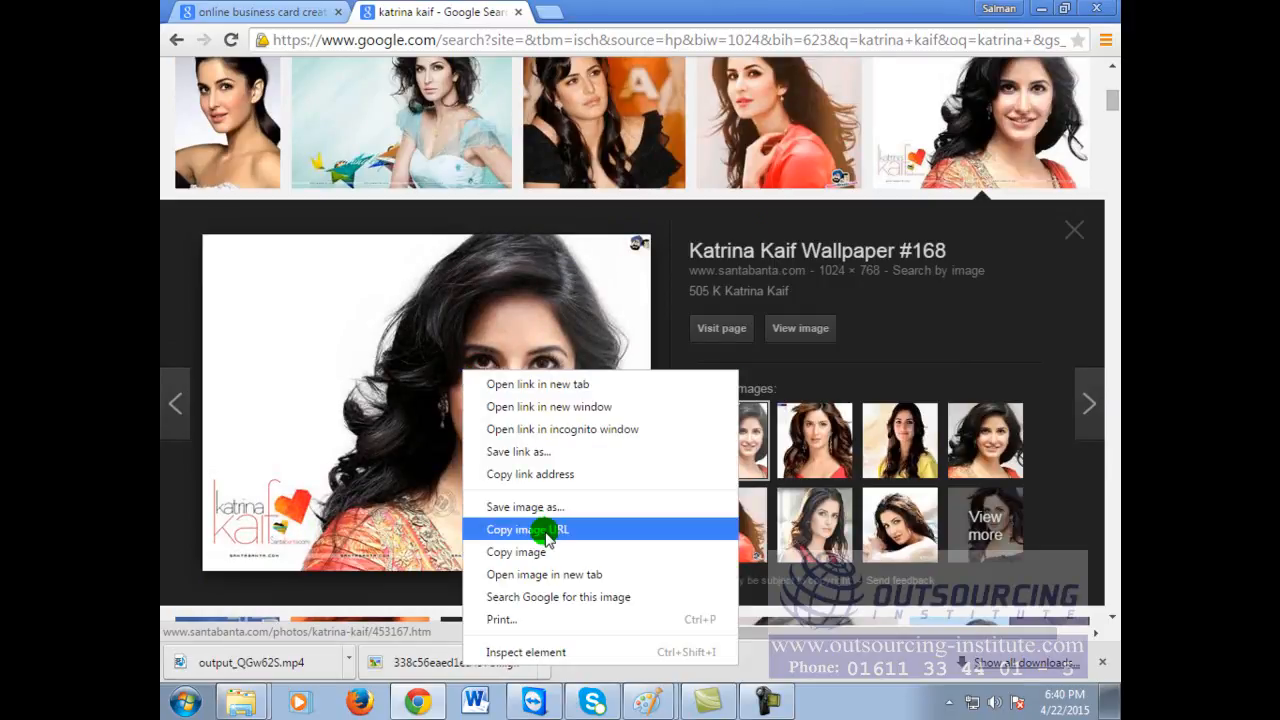
click(543, 507)
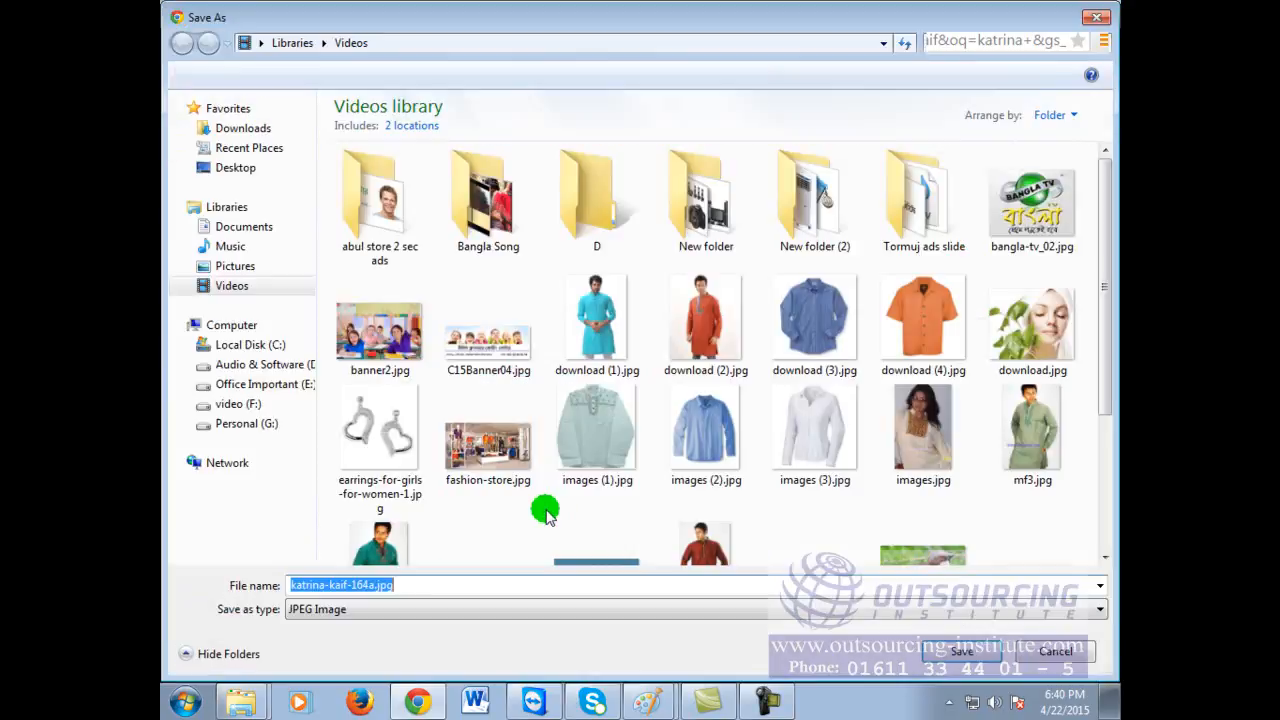
Step: Save the wallpaper as a JPEG, load google.com in a new tab, and type 'cartoon'
click(945, 655)
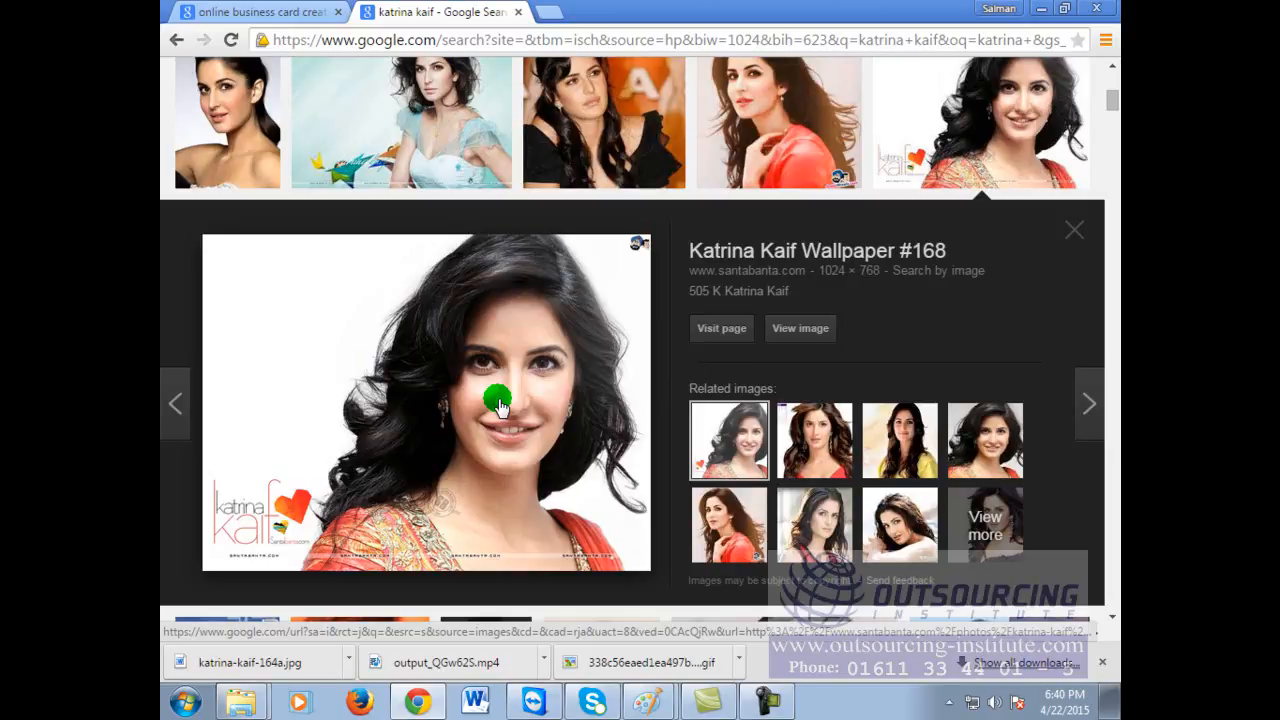
click(500, 405)
click(550, 11)
click(556, 36)
text(google.com)
key(Return)
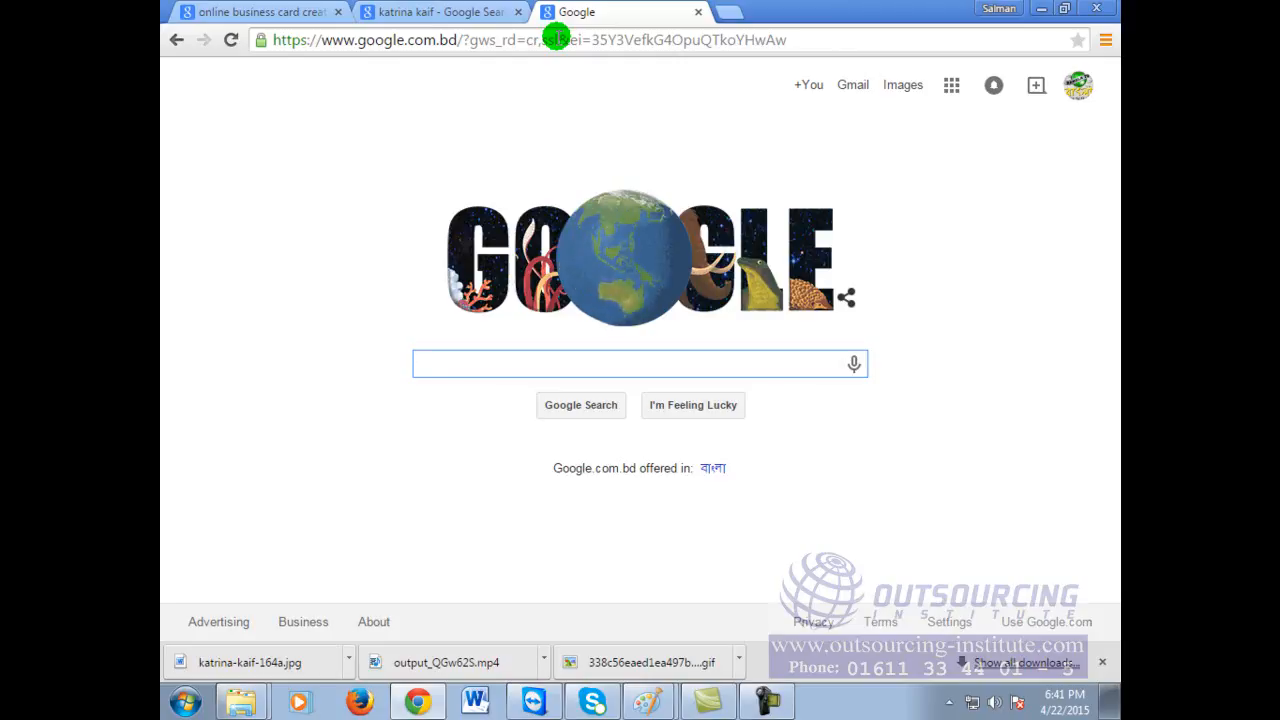
text(cartoon)
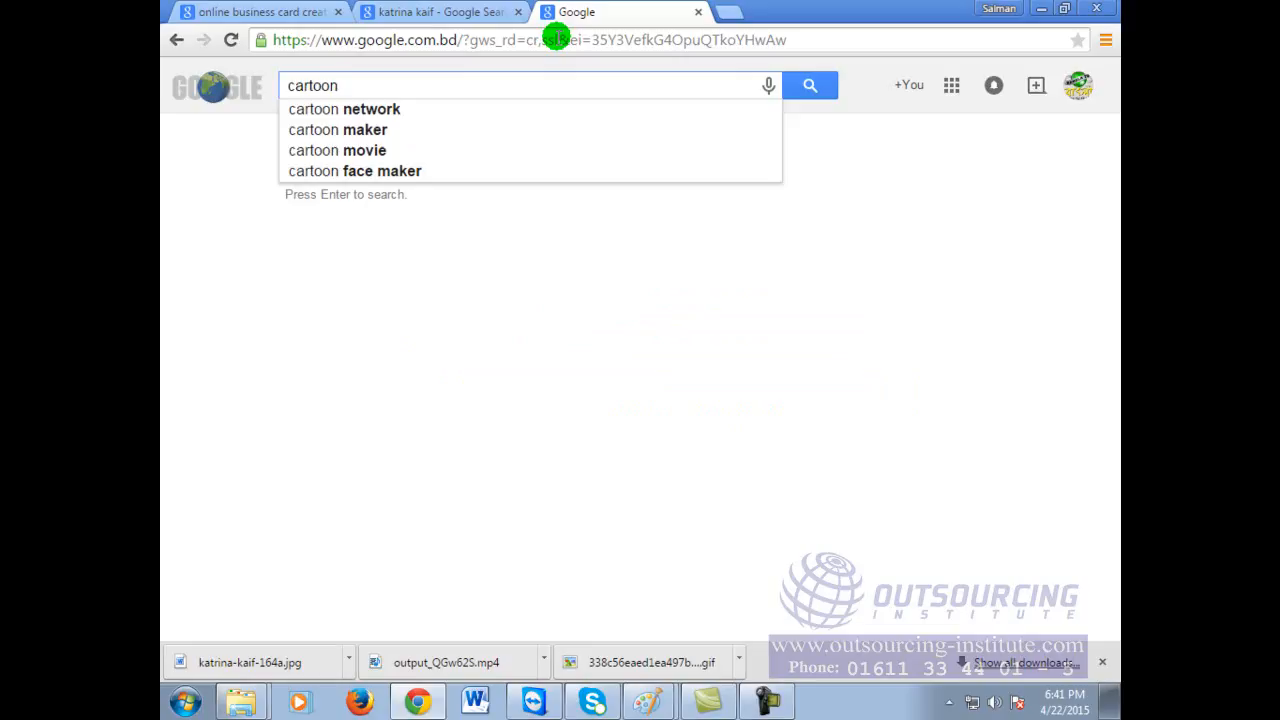
Step: Search 'cartoon face maker' and open the Cartoon.Pho.to result in a new tab
click(408, 172)
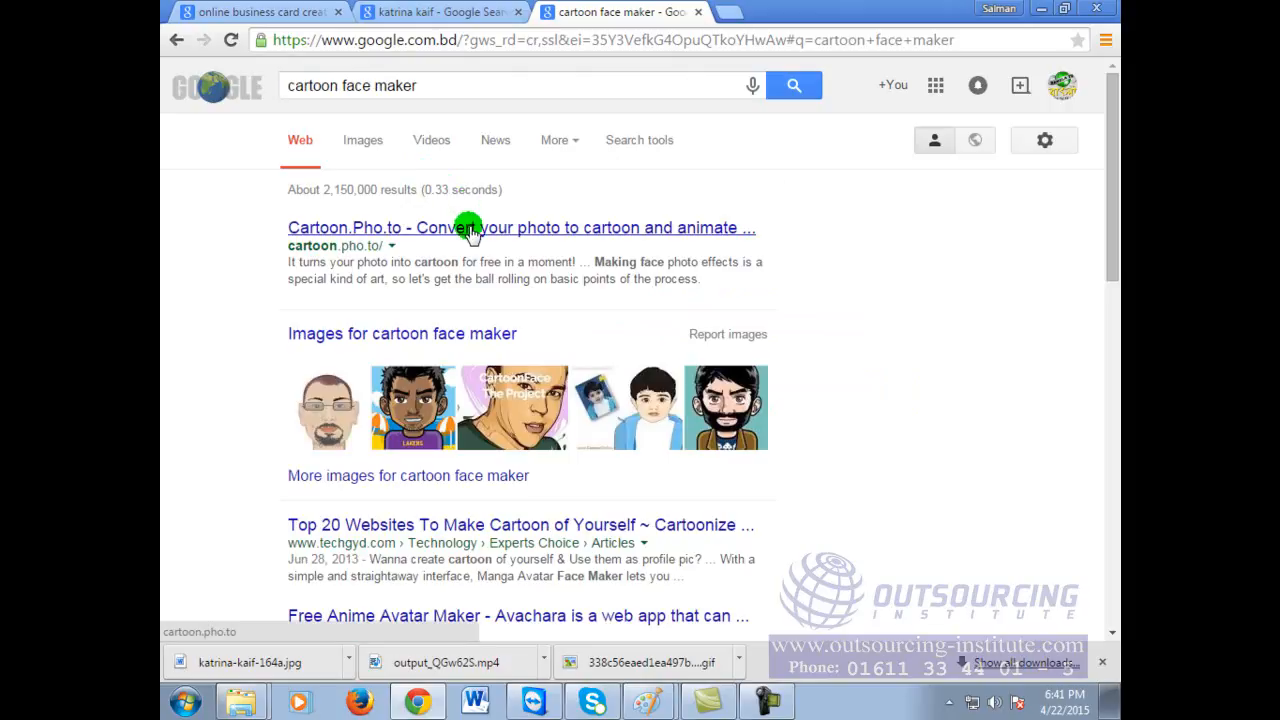
scroll(575, 437, down, 1)
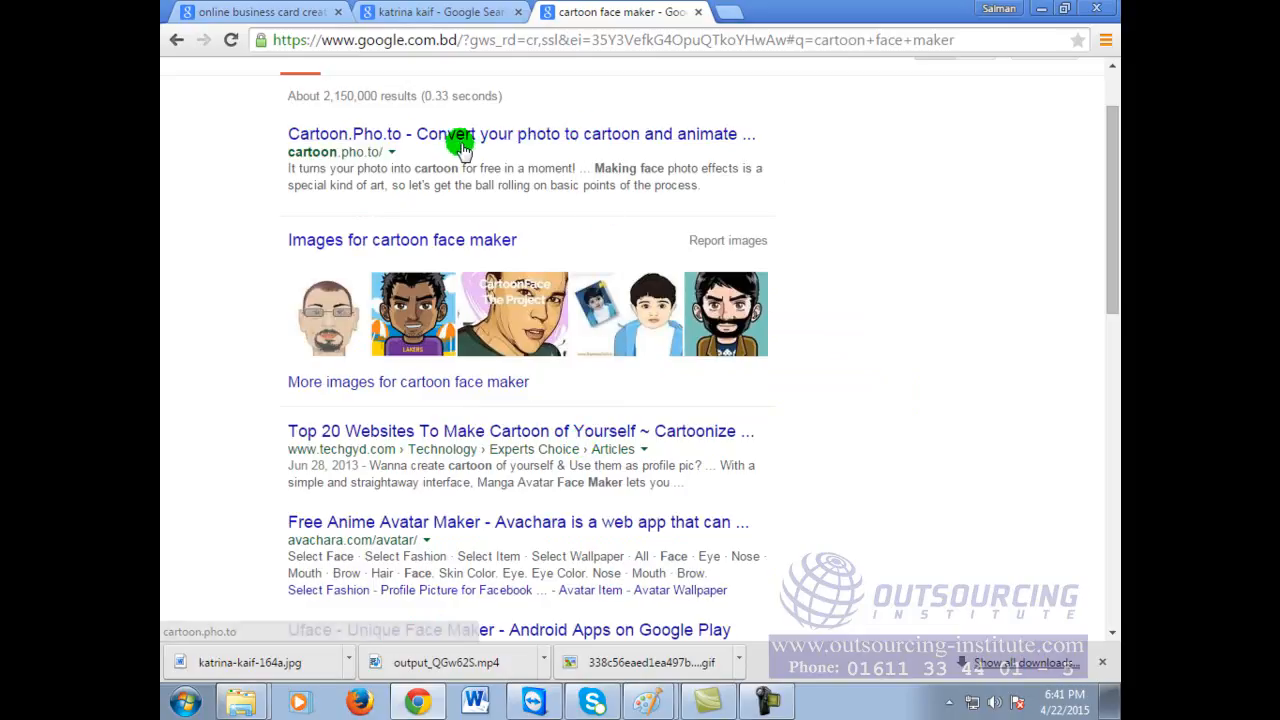
right_click(641, 132)
click(668, 146)
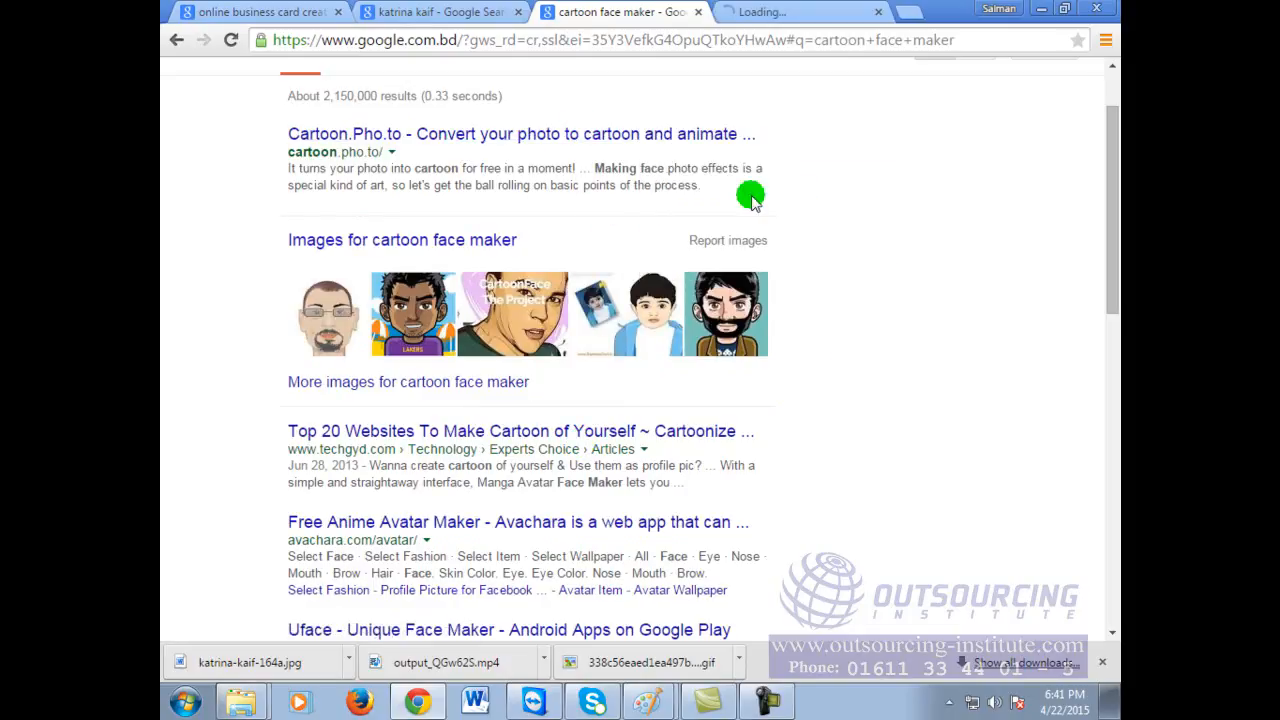
click(800, 11)
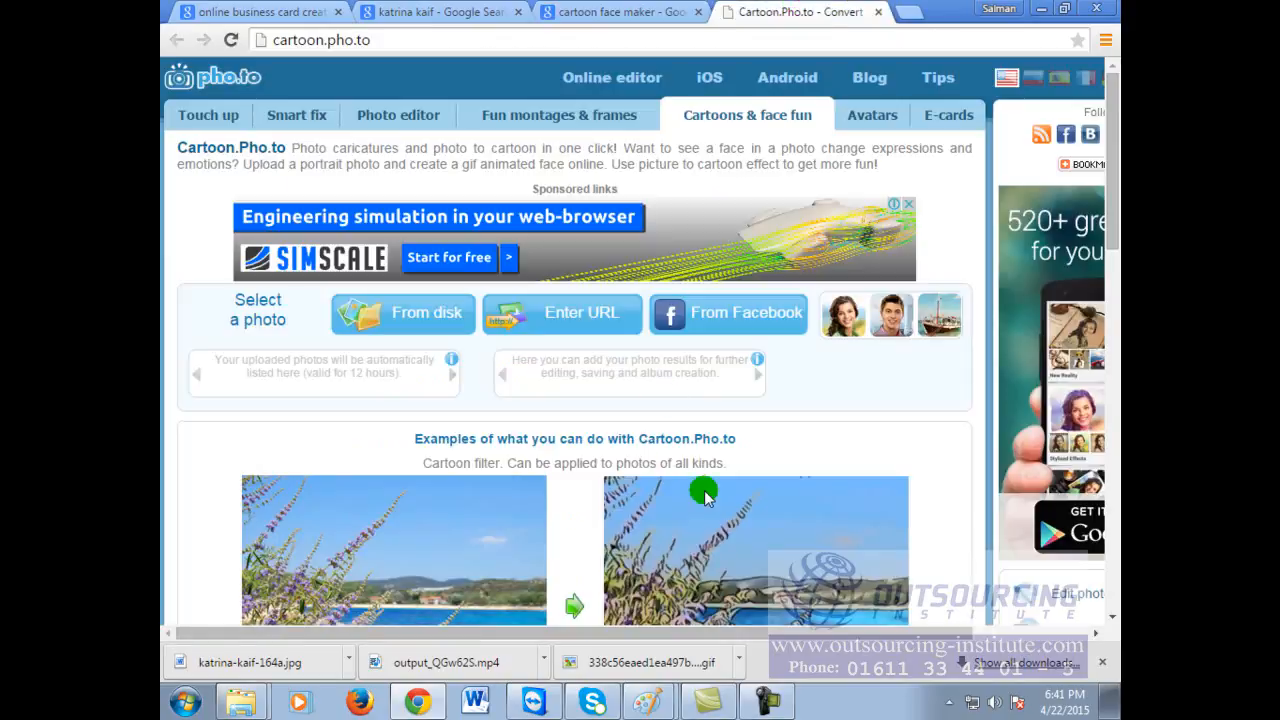
scroll(907, 449, down, 6)
scroll(907, 449, down, 8)
scroll(907, 449, up, 12)
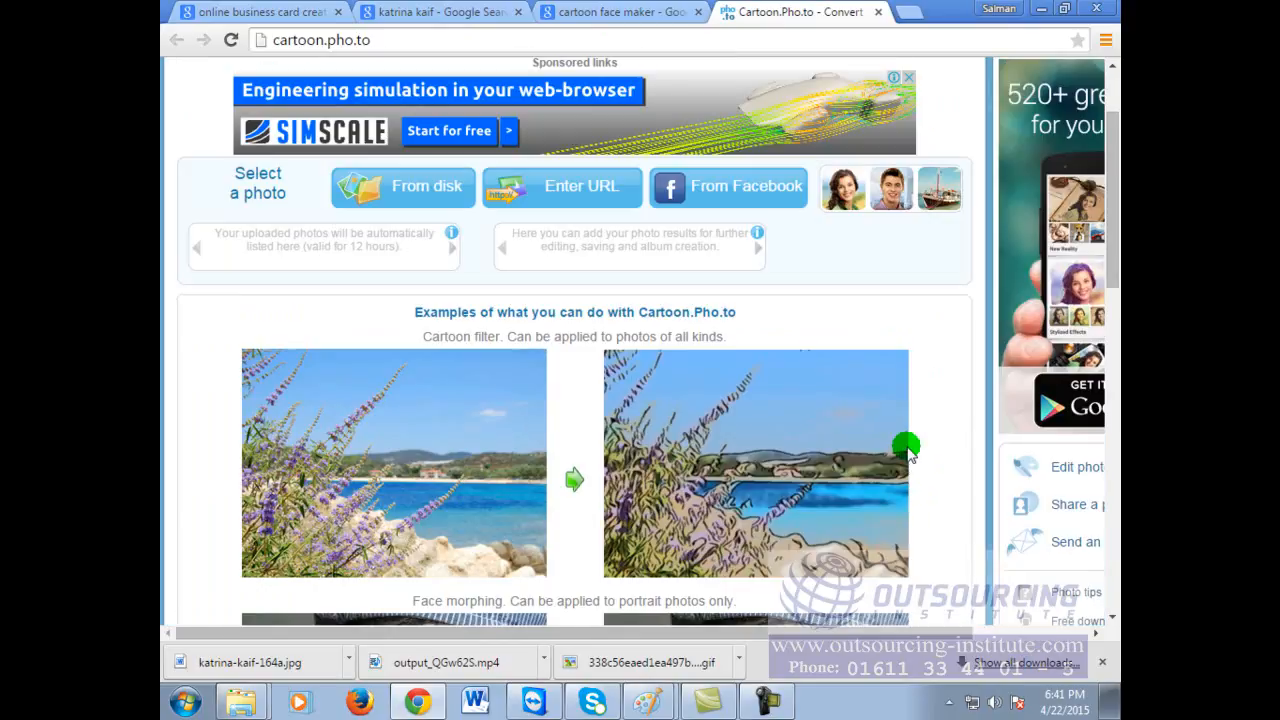
drag(720, 636, 674, 648)
scroll(587, 366, up, 1)
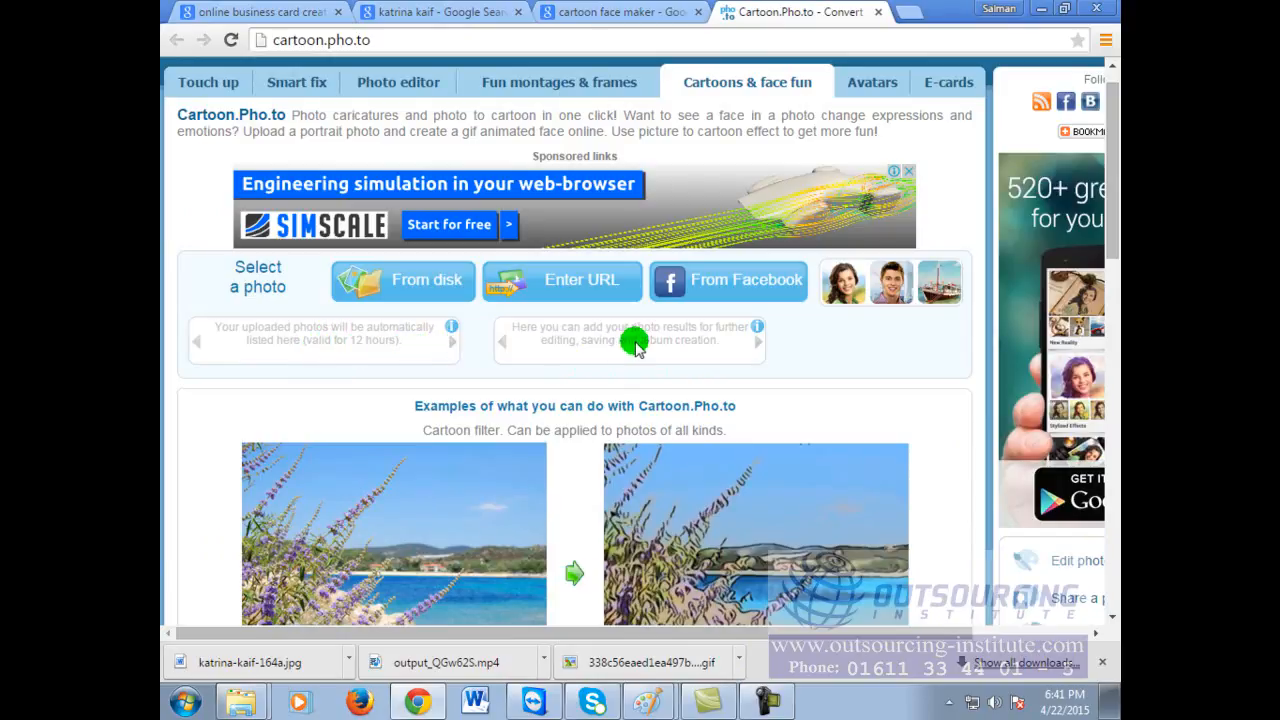
scroll(668, 313, down, 15)
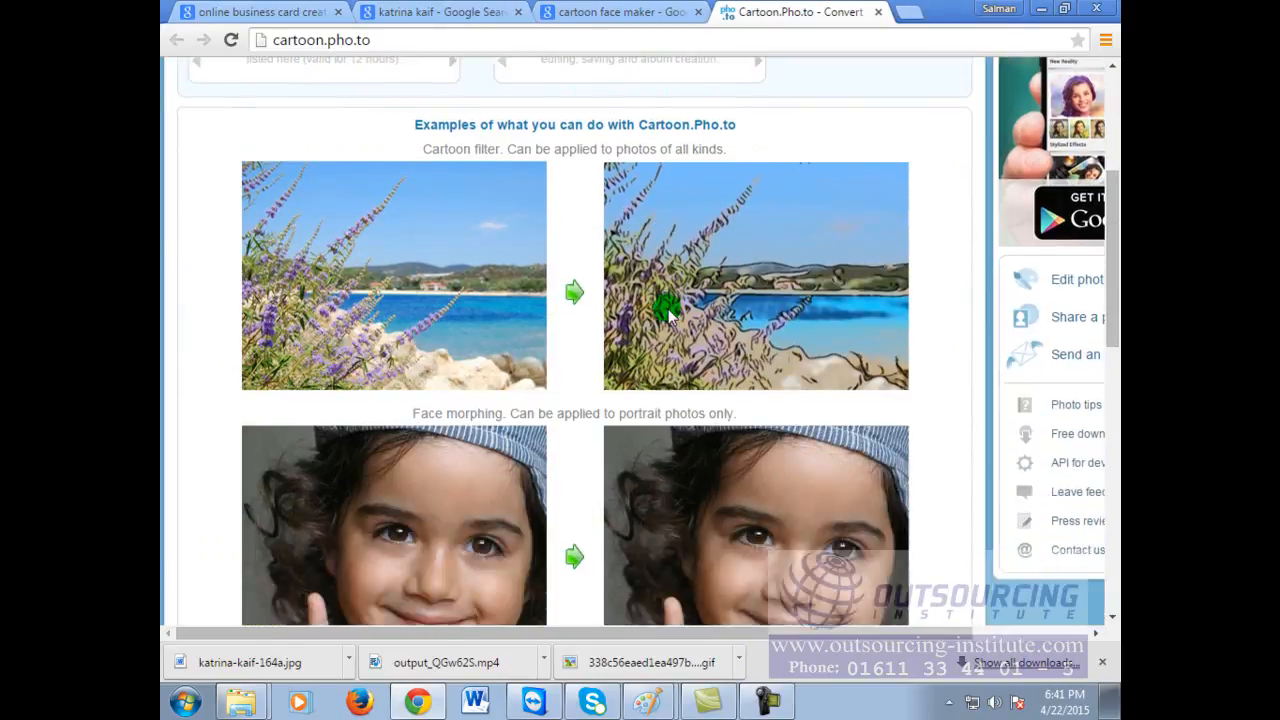
scroll(614, 441, up, 12)
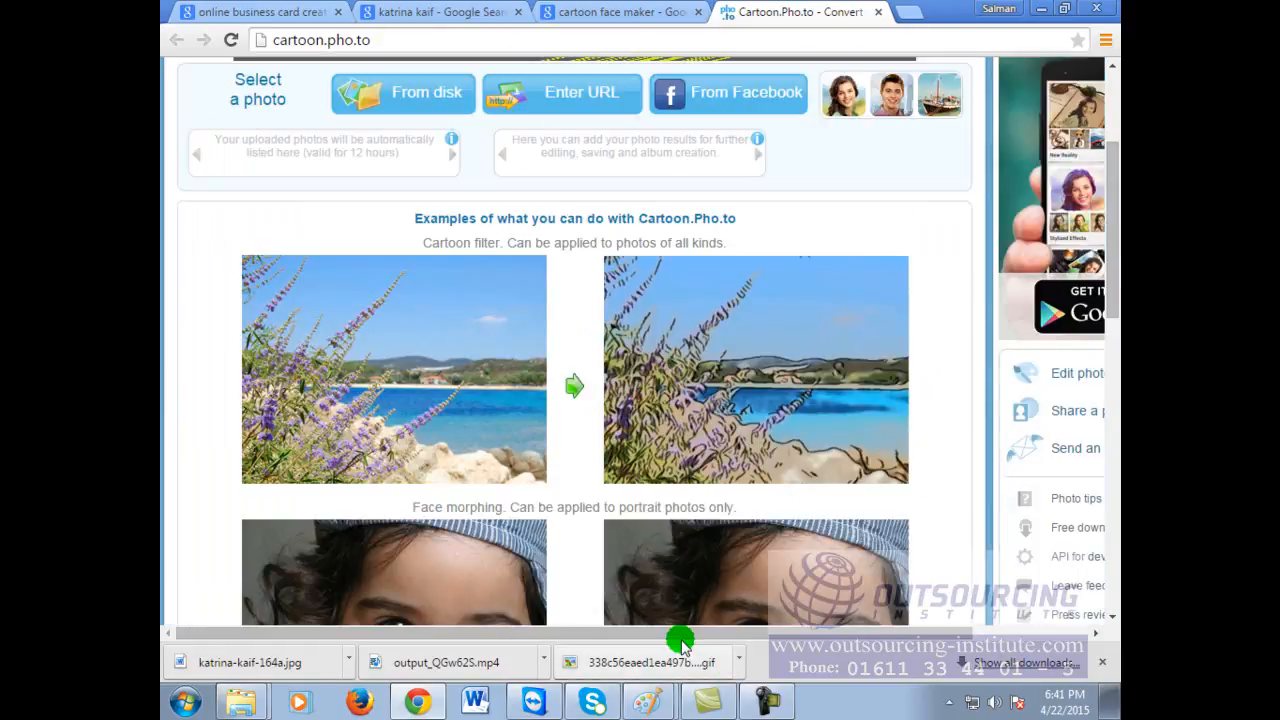
drag(680, 636, 820, 634)
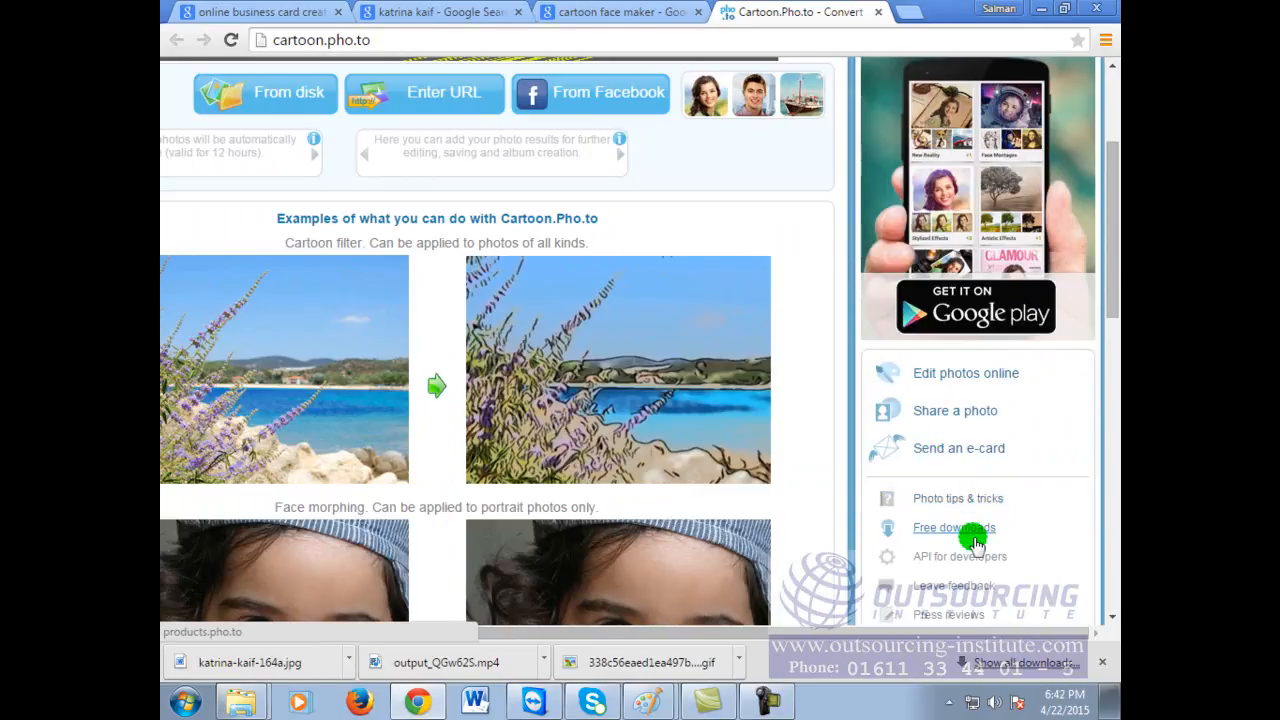
scroll(973, 537, down, 1)
scroll(971, 530, up, 3)
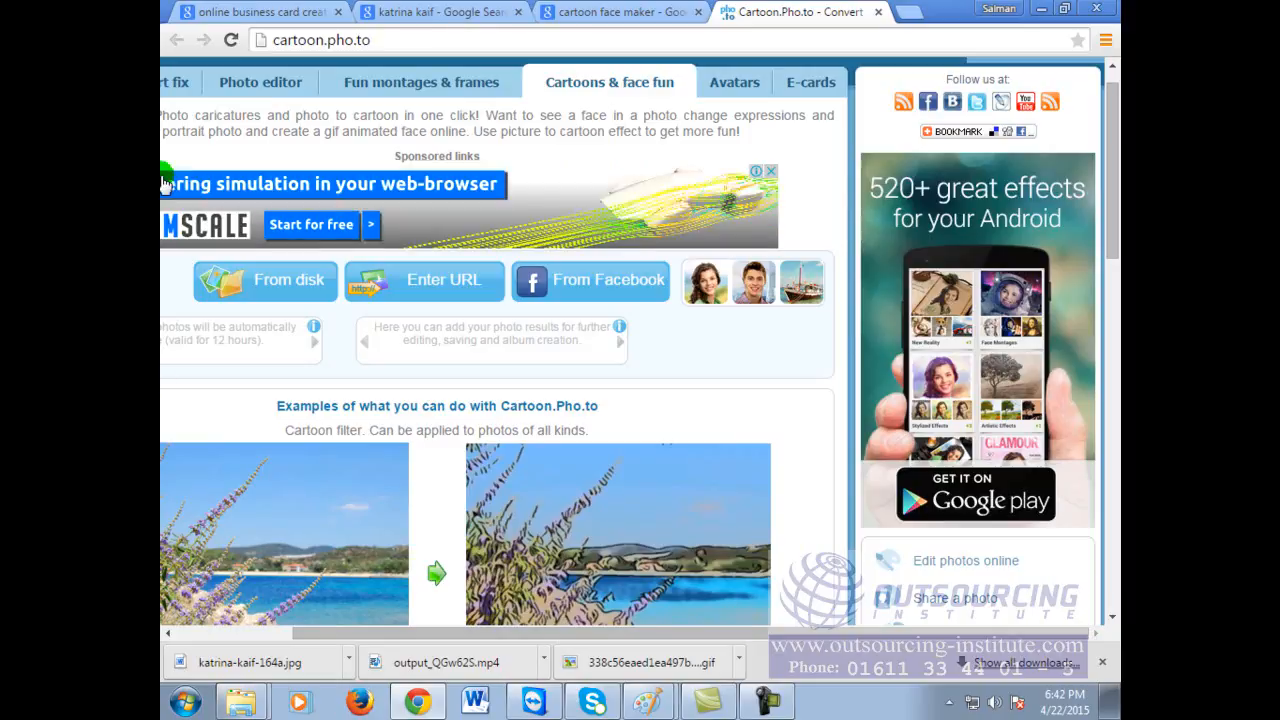
click(450, 11)
click(600, 11)
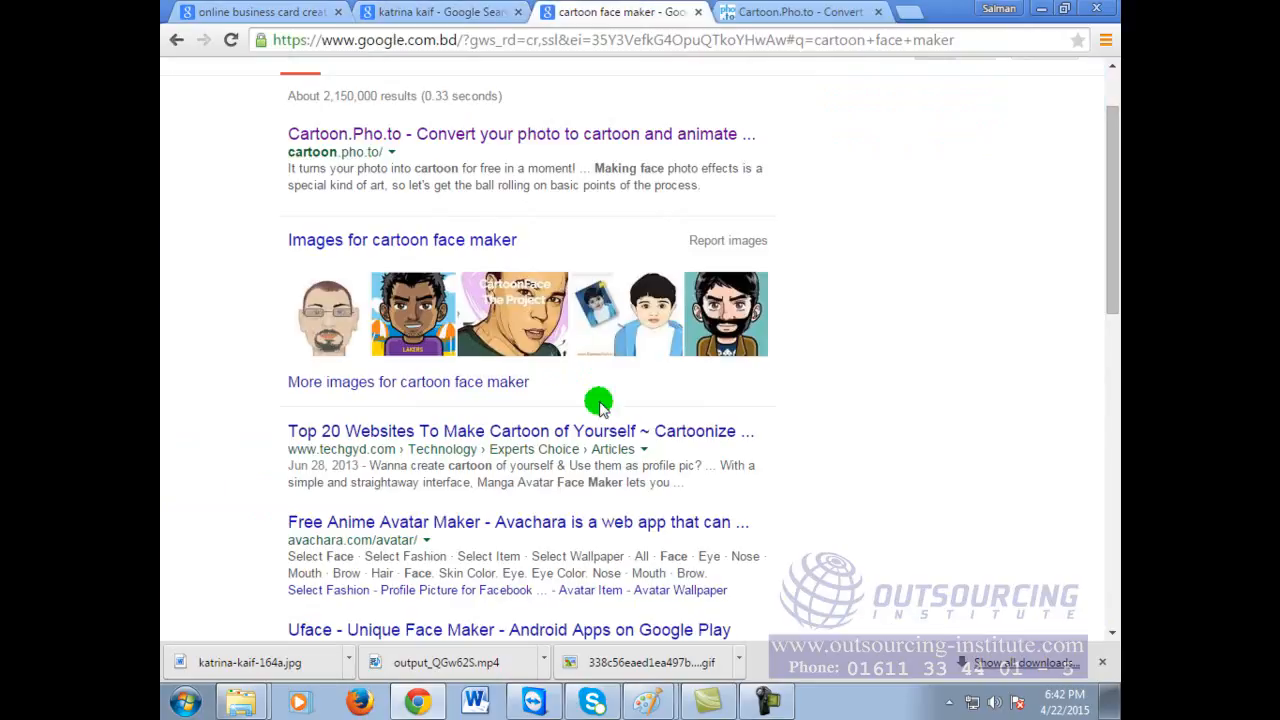
Step: Replace the search with 'online cartoon maker' and open the Cartoonize.net Convert to Cartoon result
scroll(684, 546, down, 1)
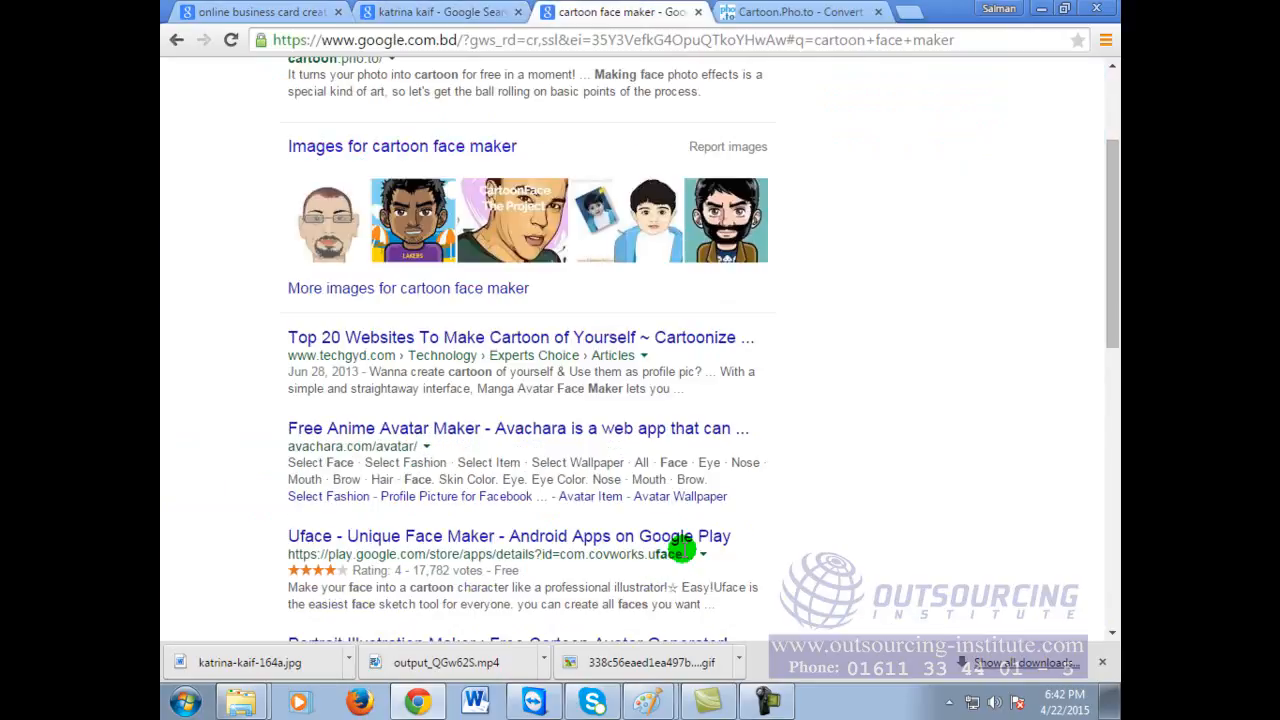
scroll(686, 543, down, 1)
scroll(686, 520, up, 3)
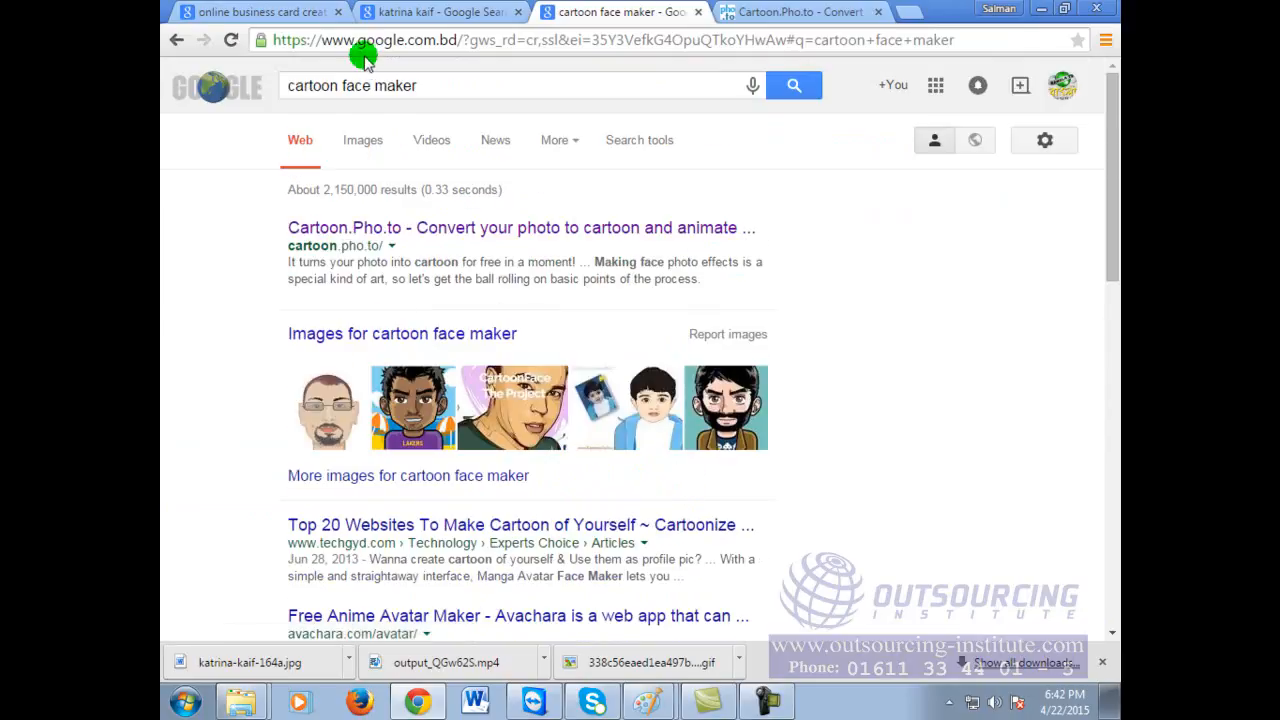
triple_click(457, 86)
text(onlinje cartoon)
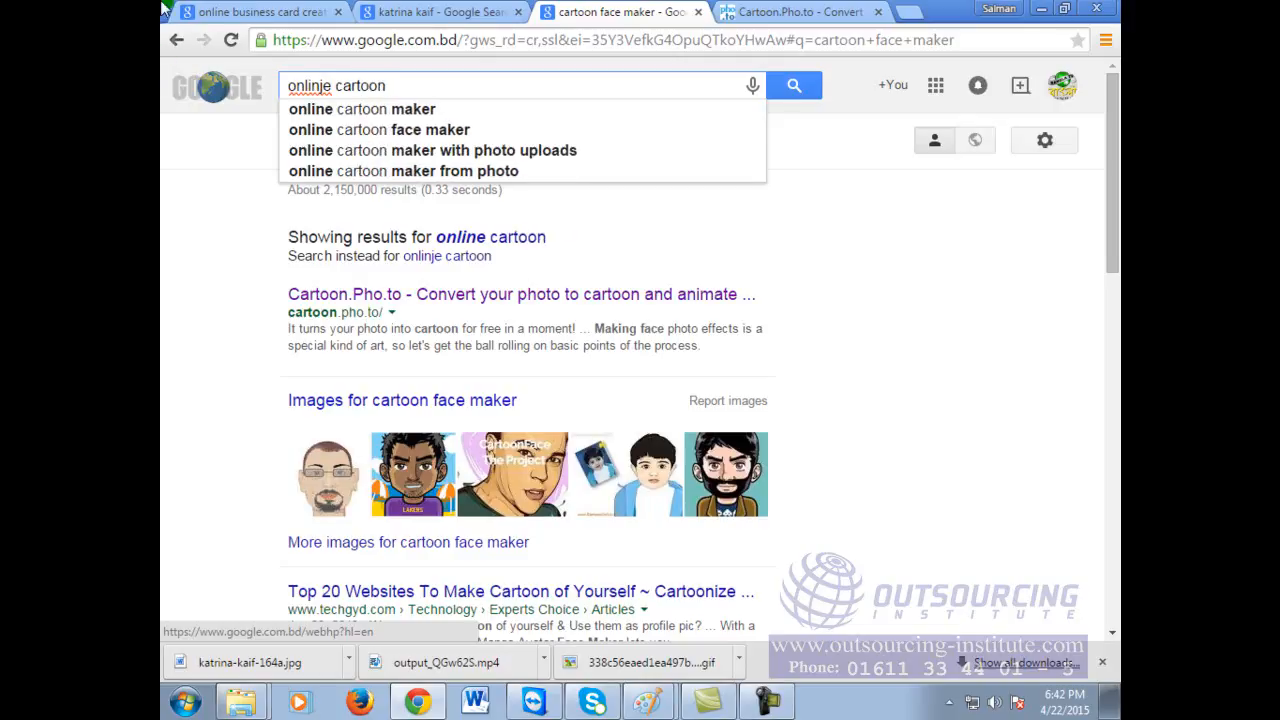
click(423, 109)
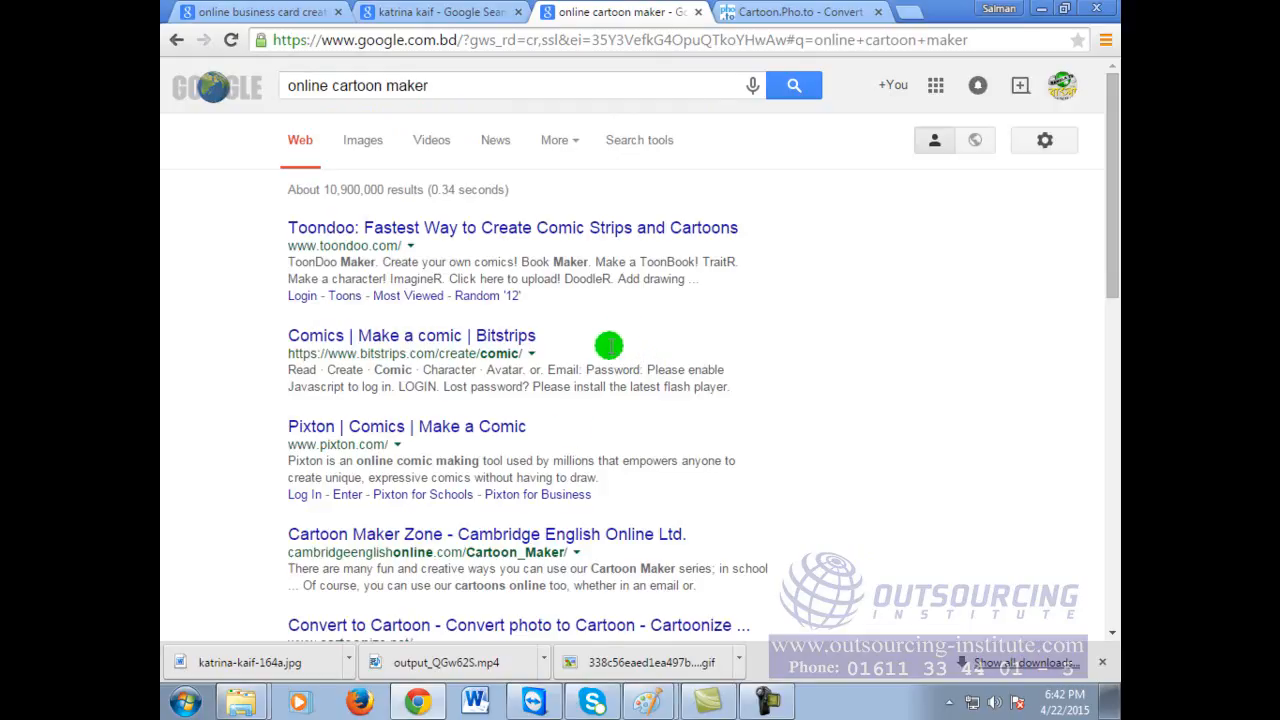
scroll(697, 516, down, 1)
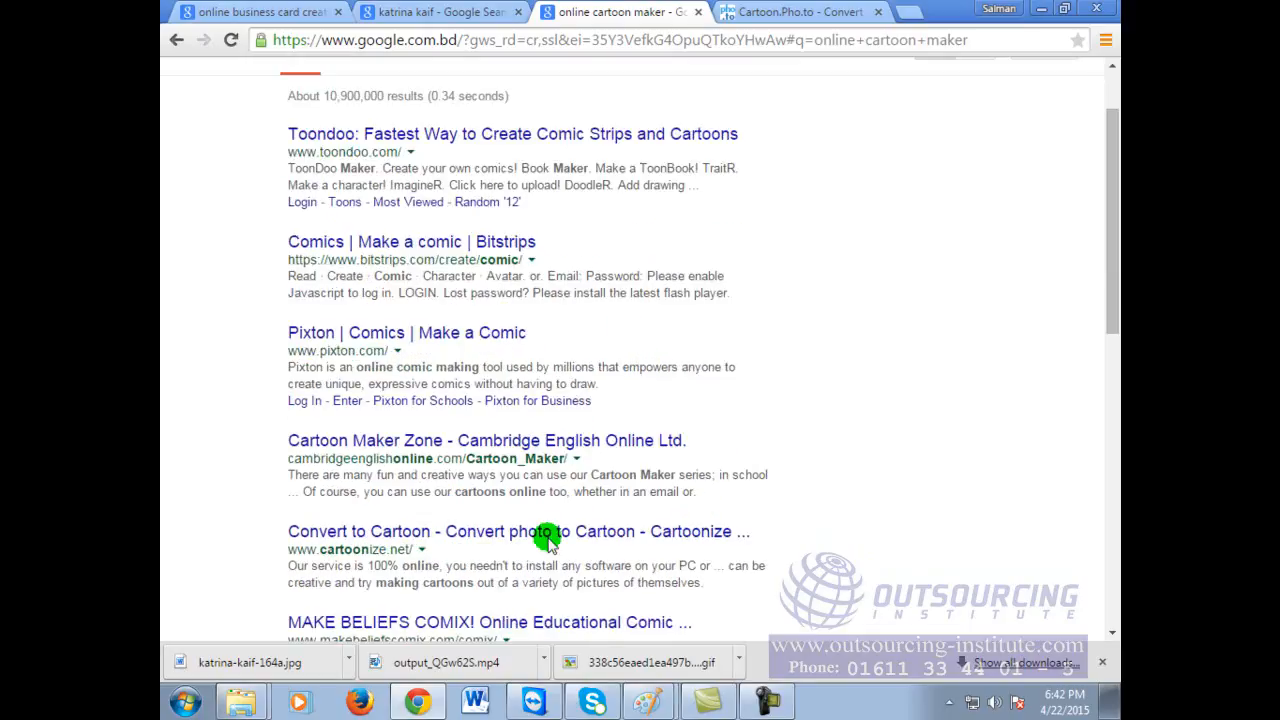
click(467, 535)
click(467, 535)
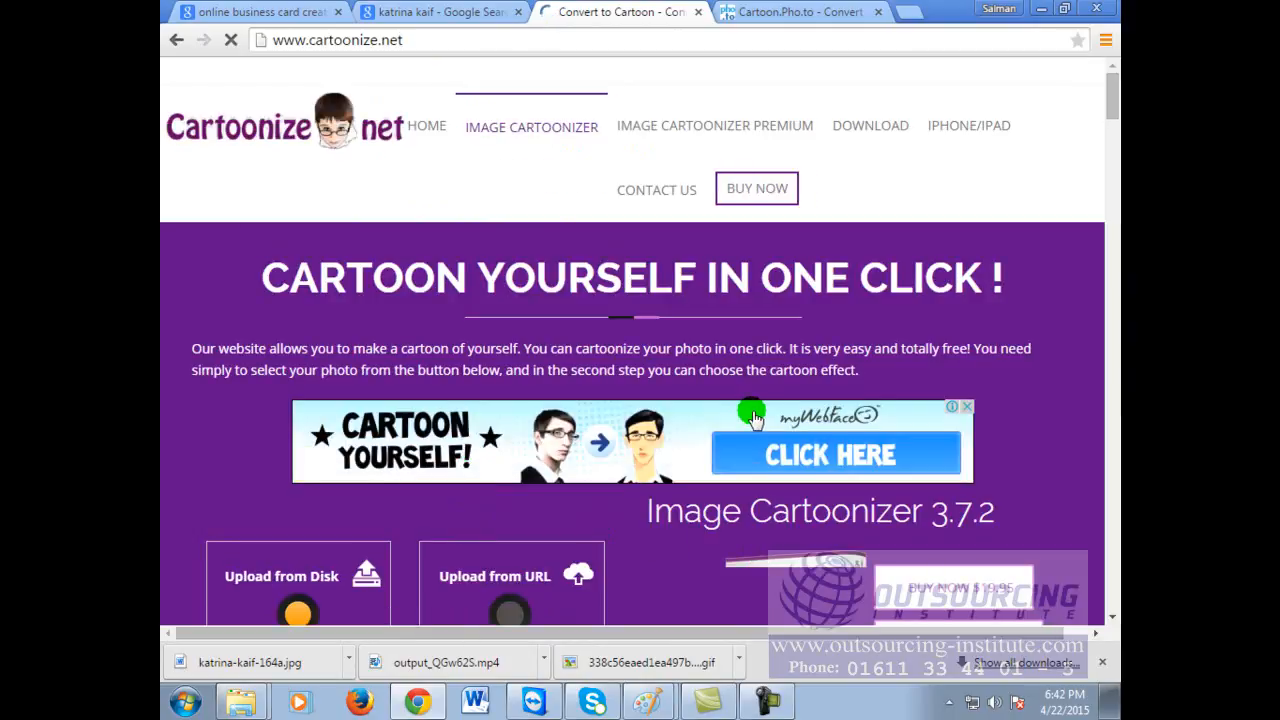
Step: Browse the Videos library and upload the portrait JPG to Cartoonize.net
scroll(757, 400, down, 3)
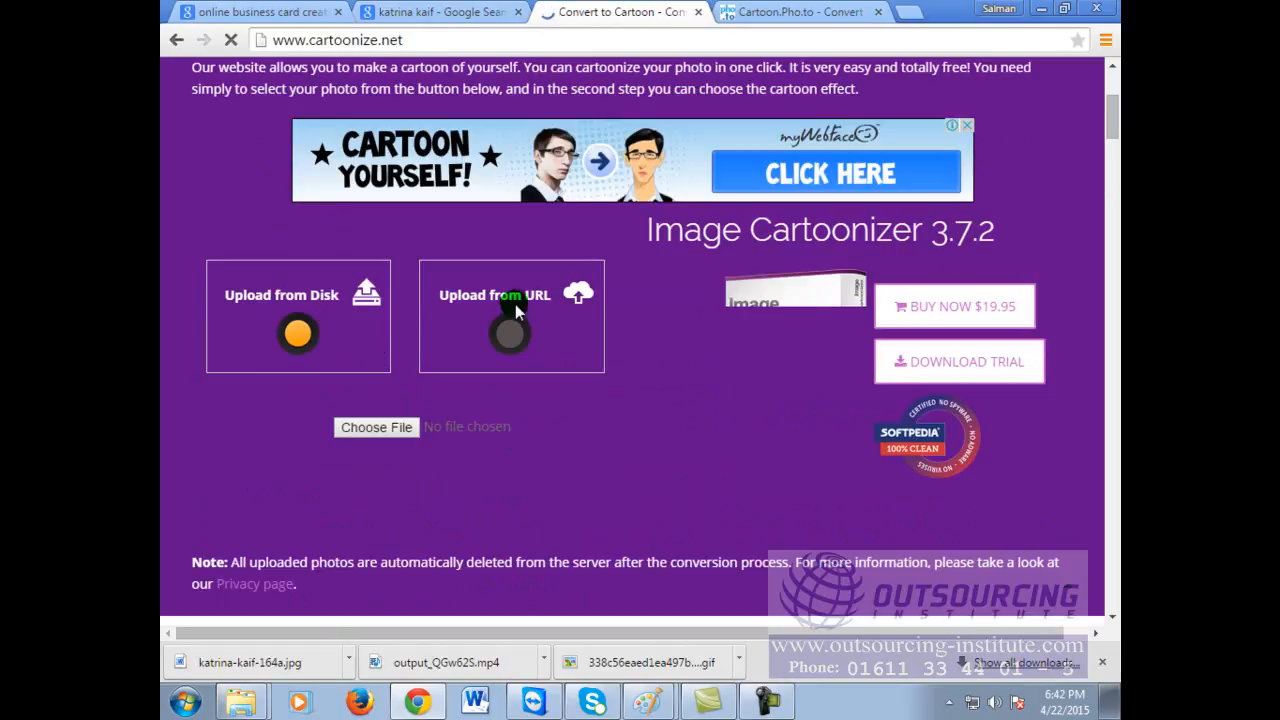
click(401, 428)
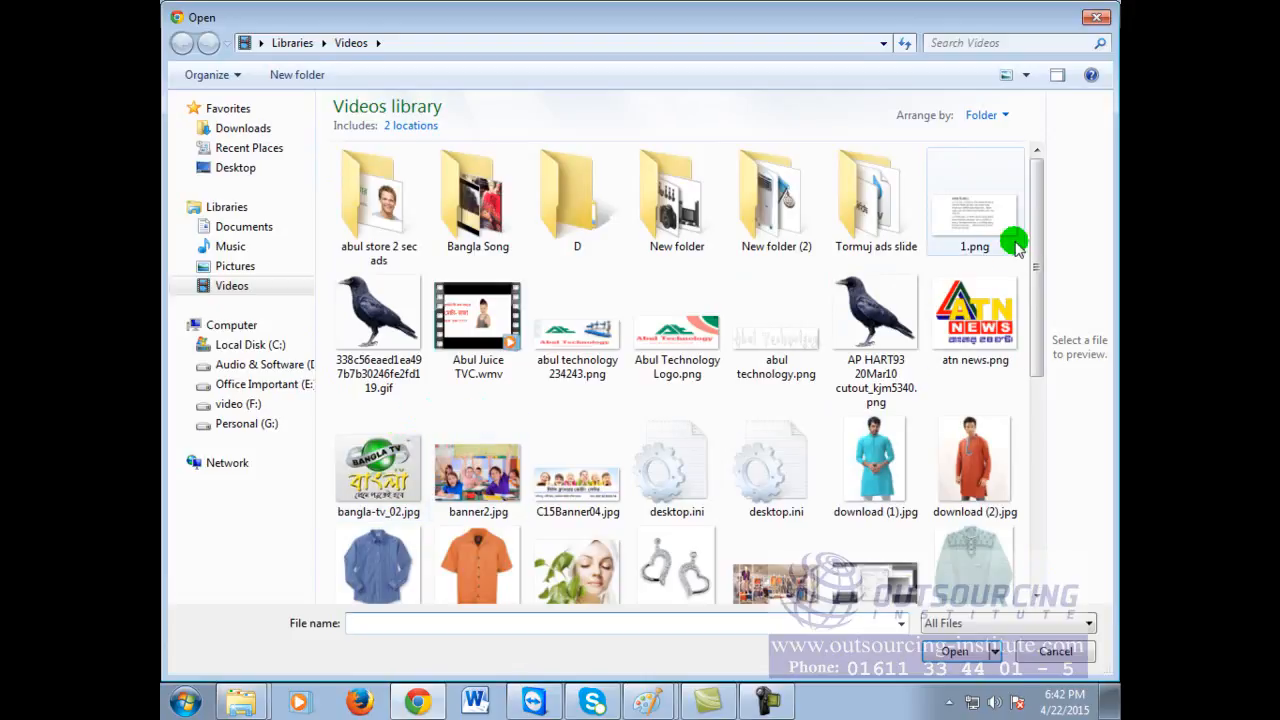
scroll(1031, 200, down, 3)
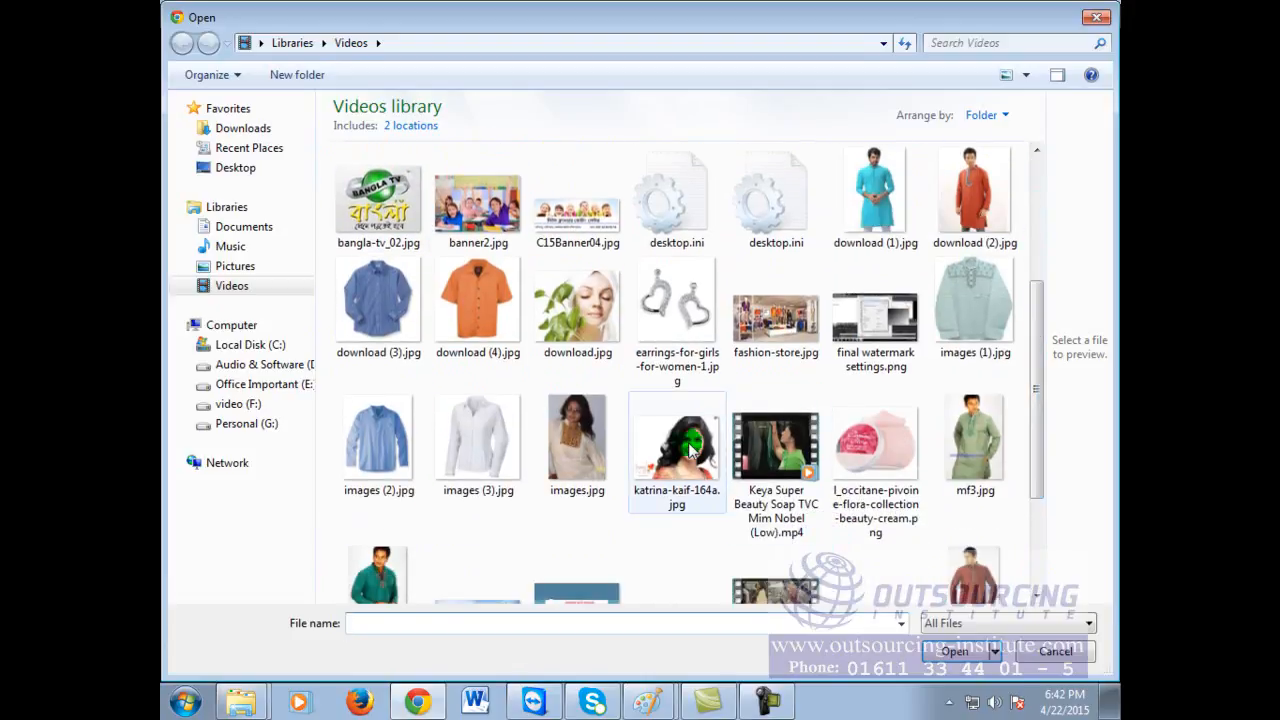
double_click(688, 442)
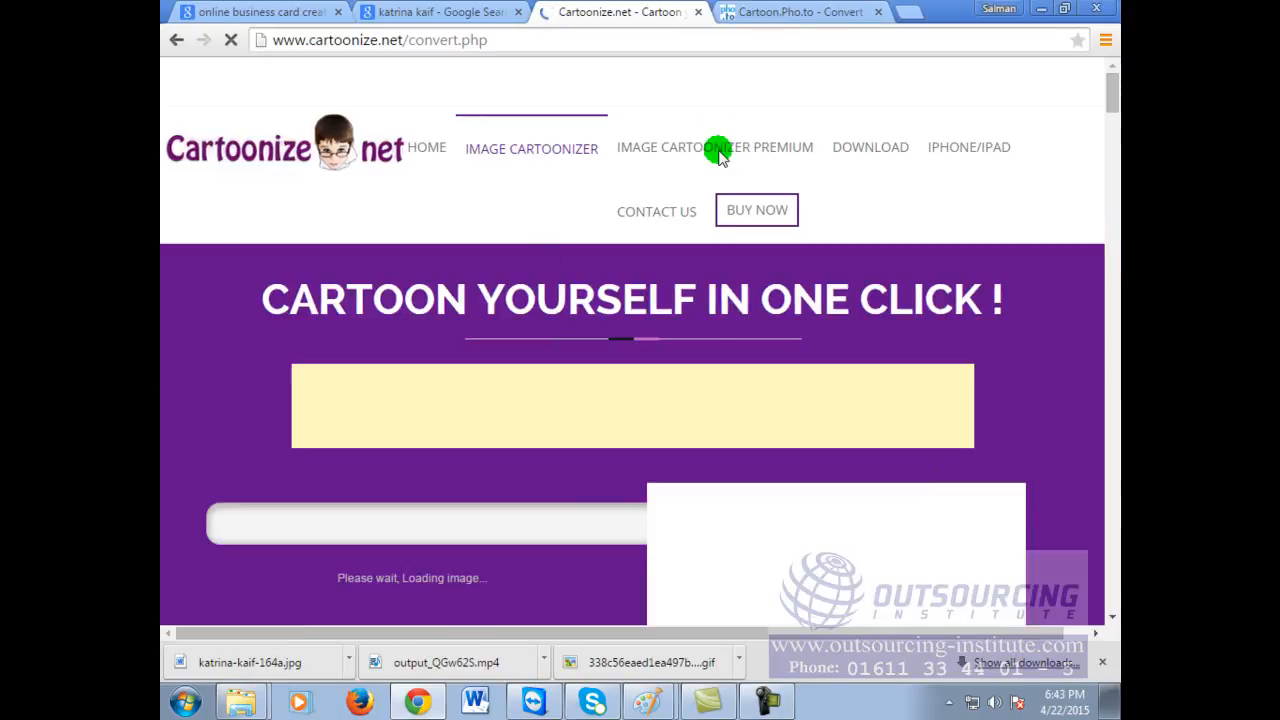
Step: Scroll the Cartoonize.net page to the uploaded portrait and its effect options
scroll(719, 355, down, 2)
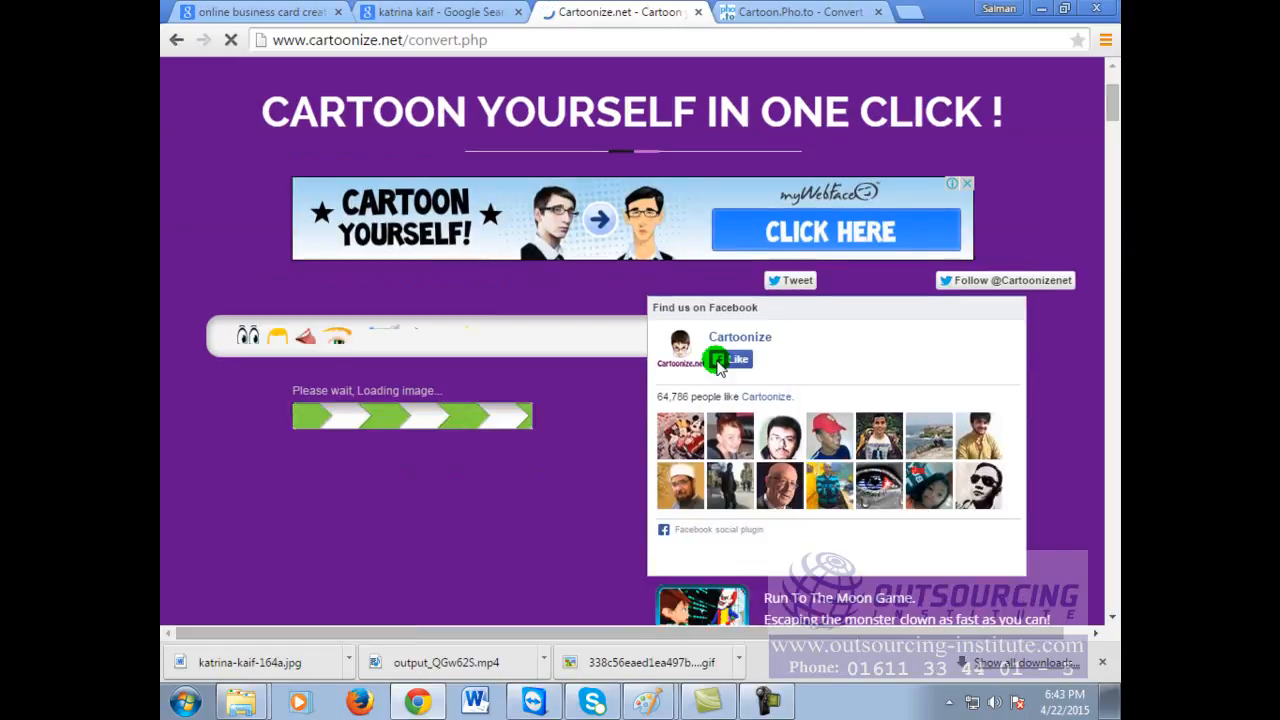
scroll(995, 388, up, 2)
scroll(996, 392, down, 2)
scroll(996, 392, up, 2)
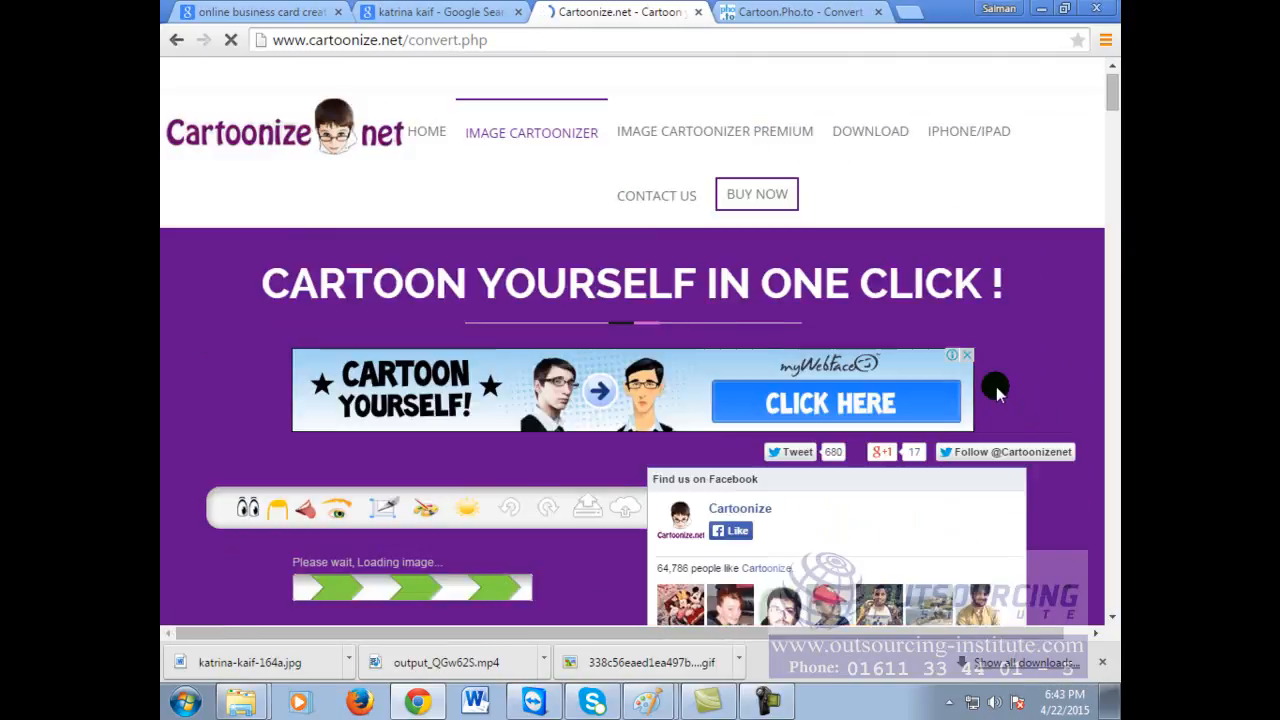
scroll(996, 390, down, 3)
scroll(986, 203, up, 3)
scroll(811, 500, down, 3)
scroll(540, 482, down, 2)
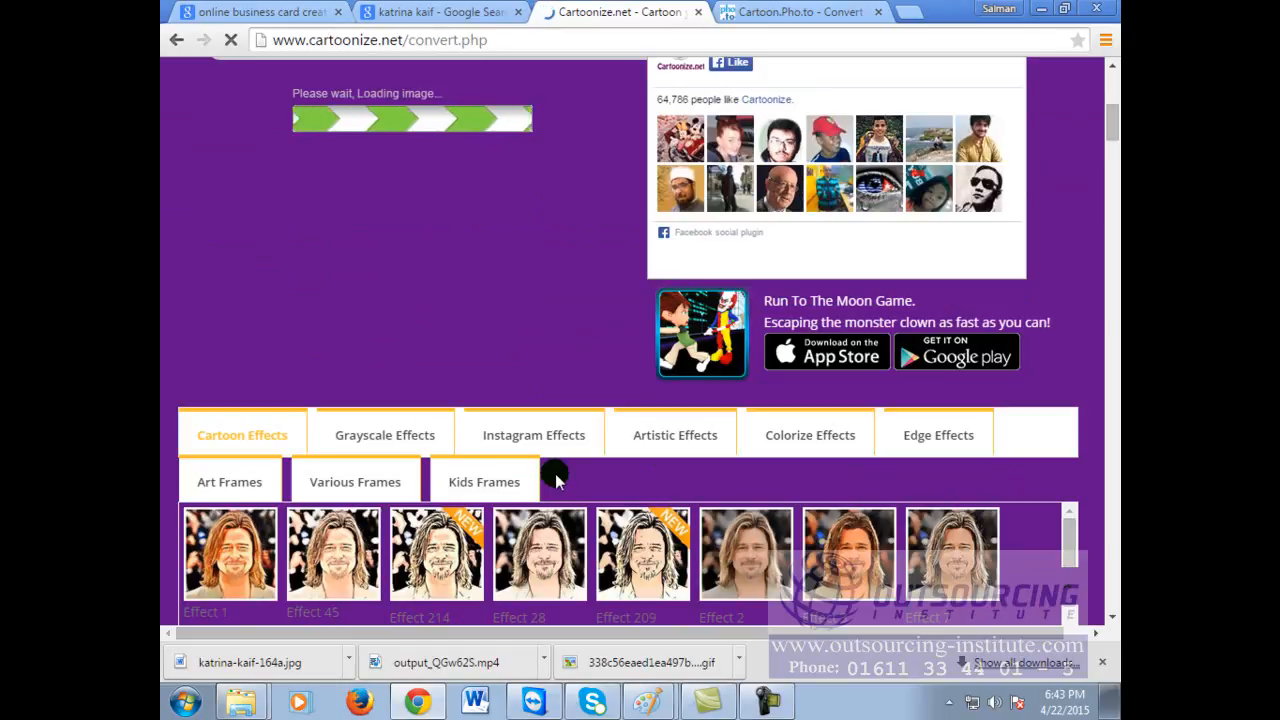
scroll(555, 473, up, 2)
click(752, 262)
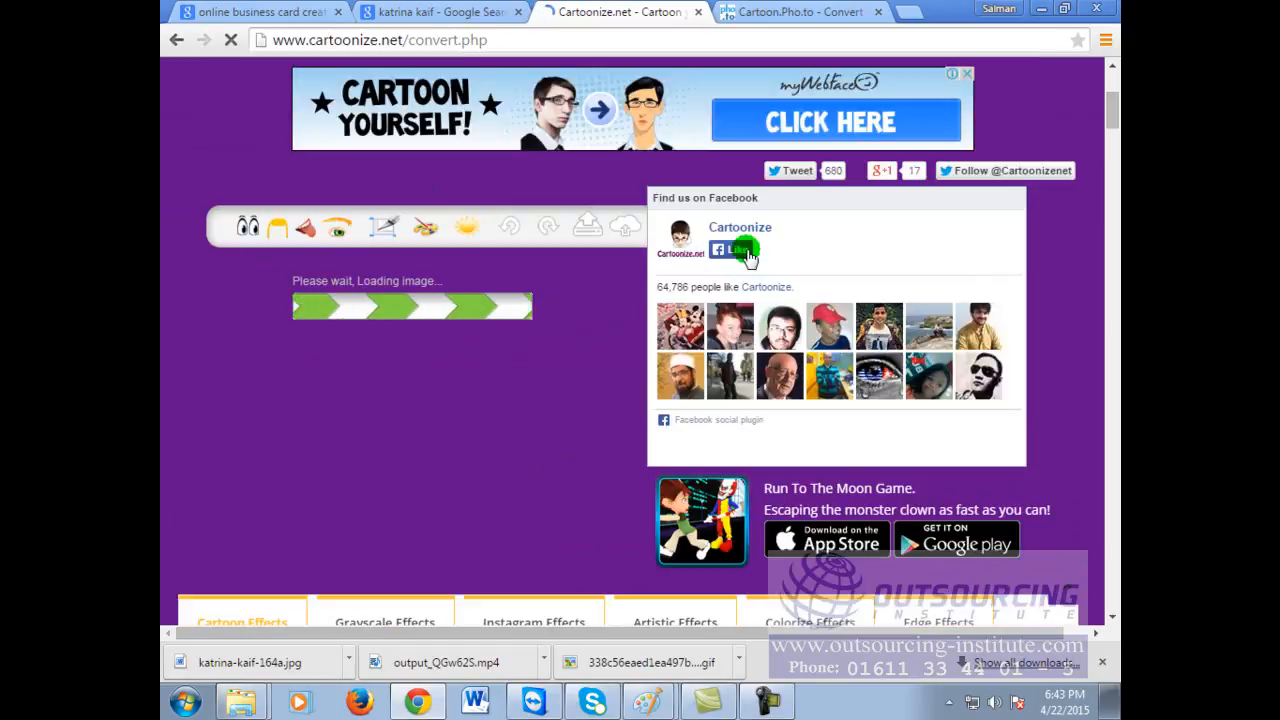
click(931, 41)
click(931, 41)
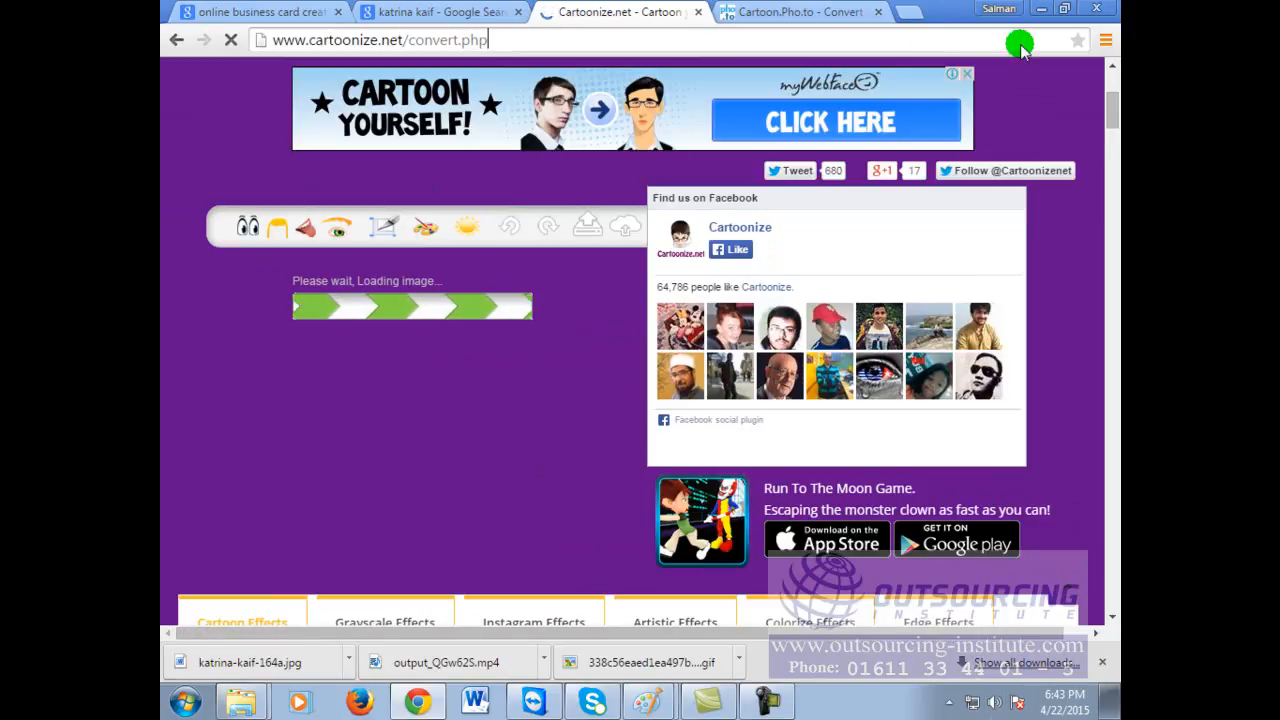
click(1026, 351)
scroll(1030, 360, down, 2)
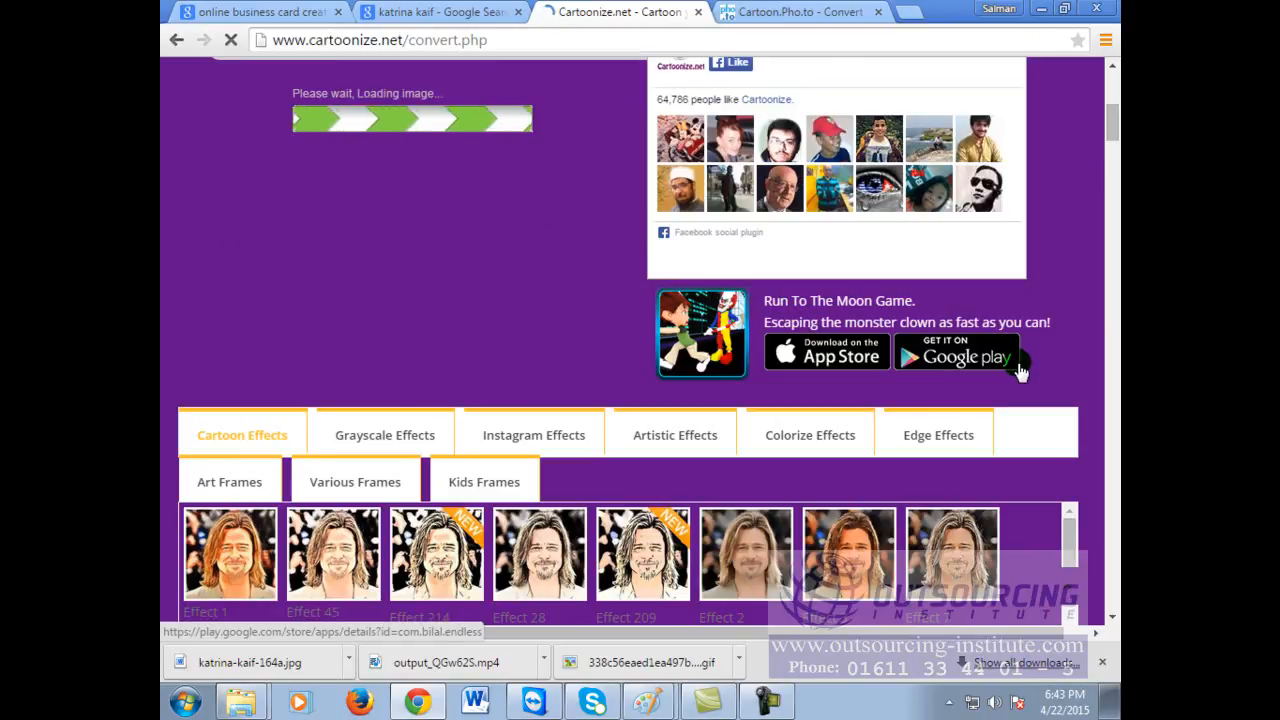
click(333, 545)
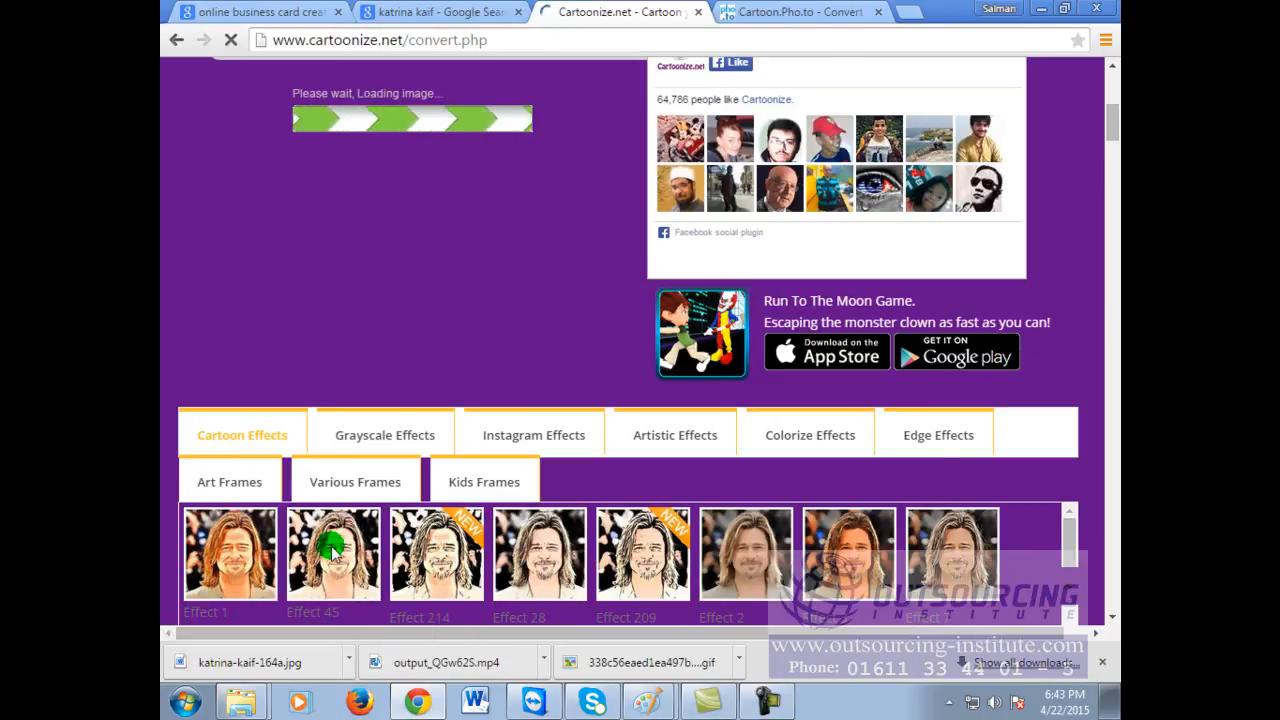
Step: Apply cartoon Effect 1, then switch to Effect 214
click(243, 542)
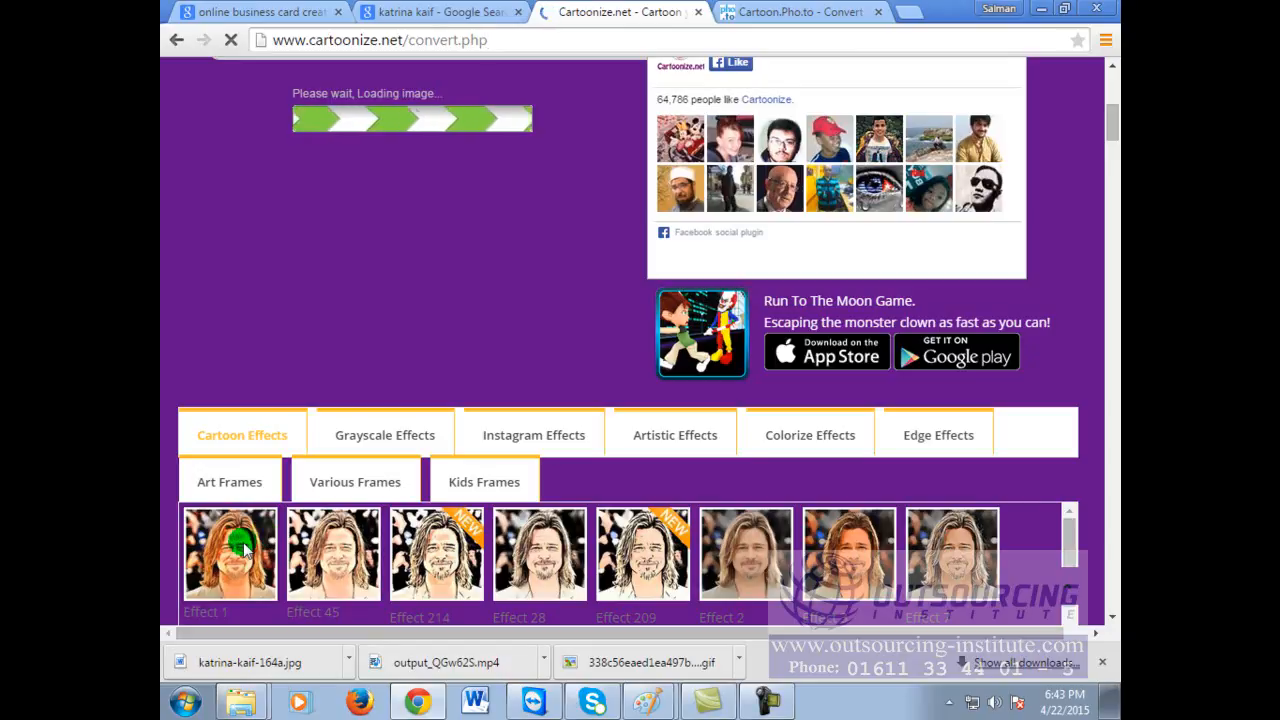
scroll(607, 539, down, 3)
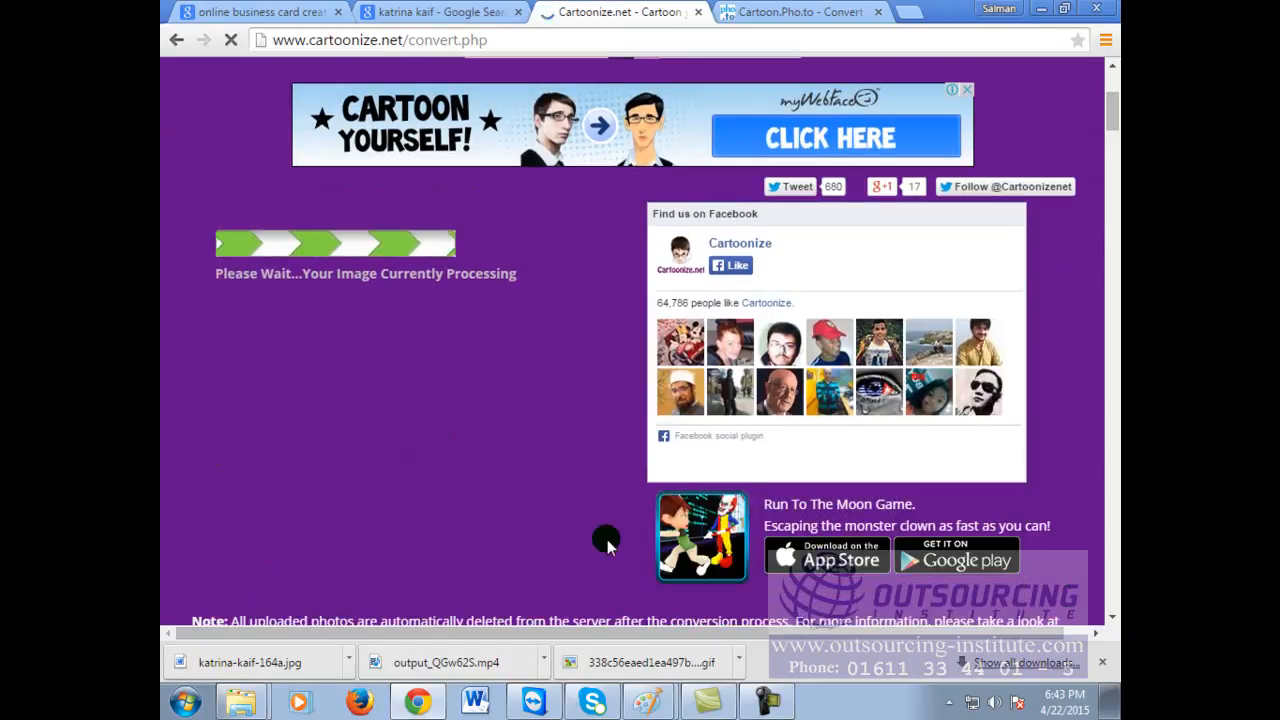
scroll(608, 539, down, 3)
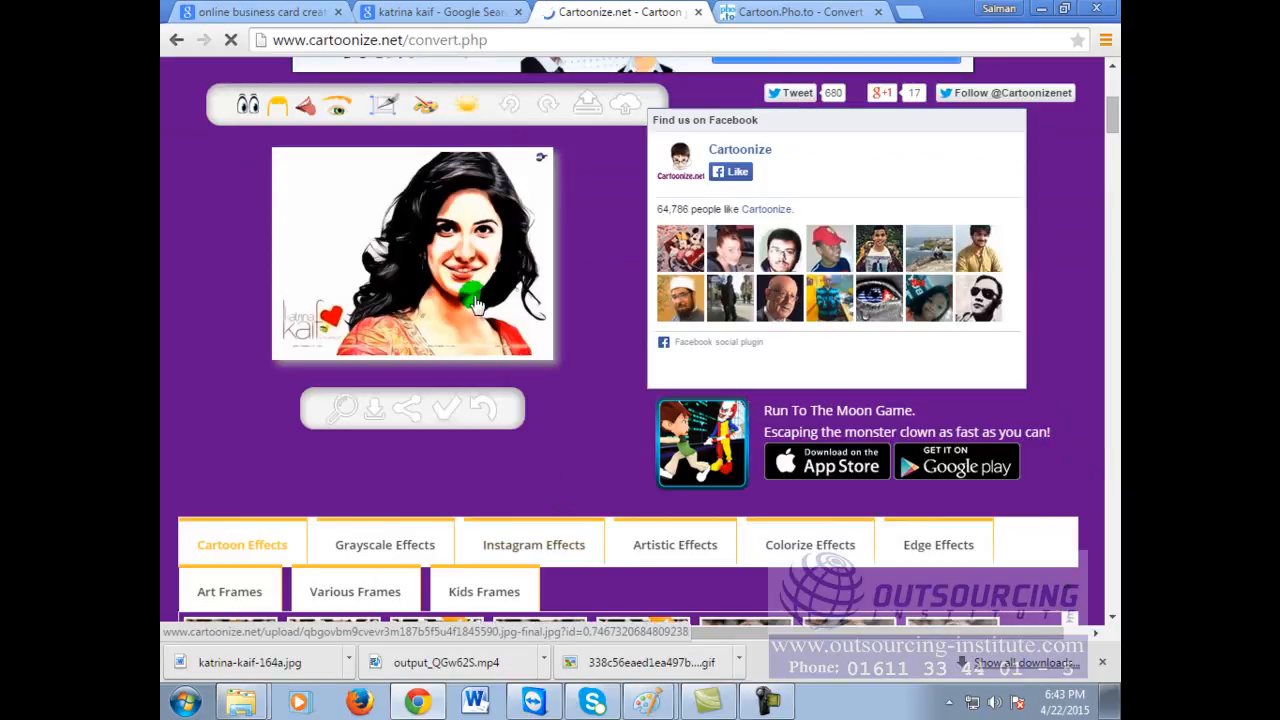
scroll(414, 551, down, 1)
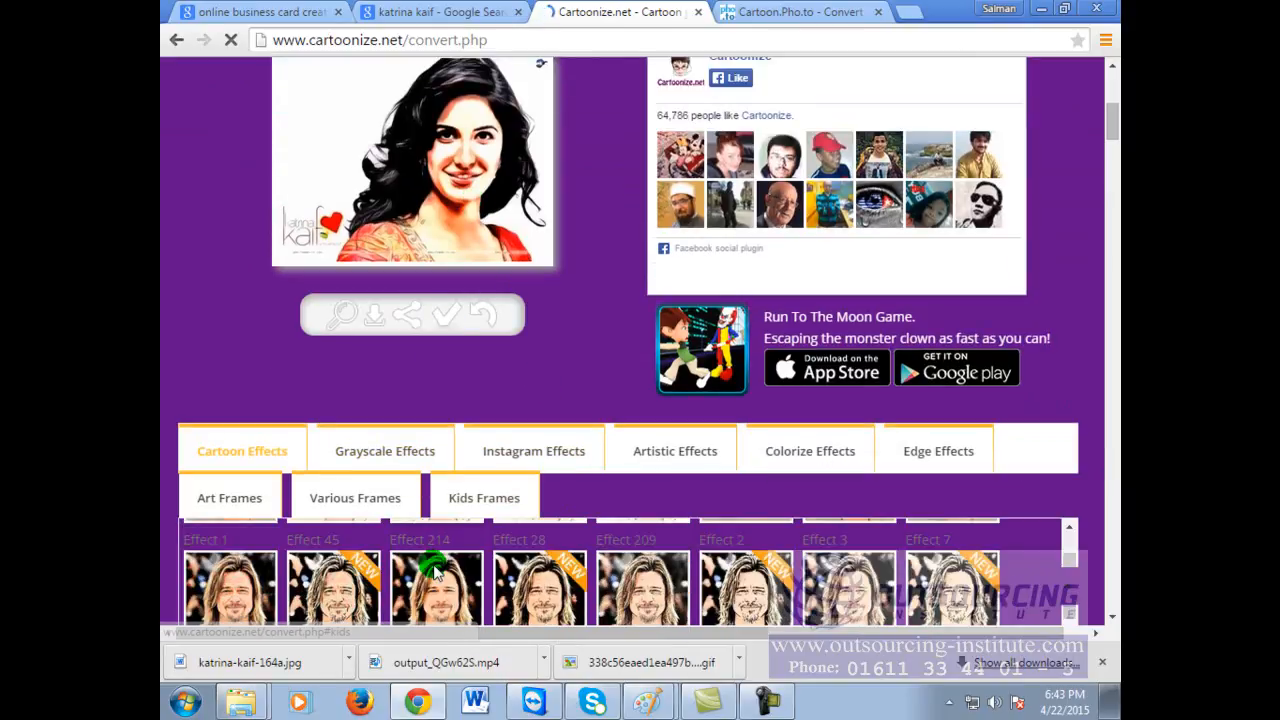
click(435, 591)
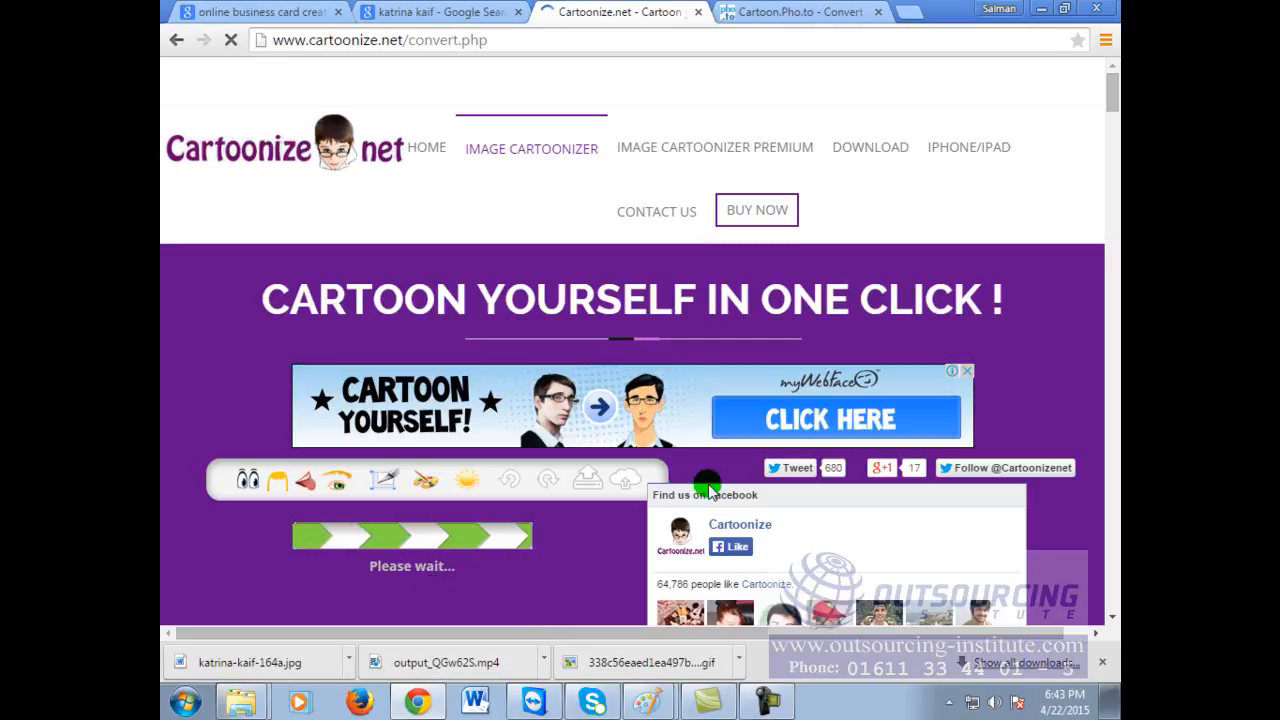
Step: Browse the Artistic and Colorize effects, then show the Edge Effects gallery
scroll(1063, 404, down, 2)
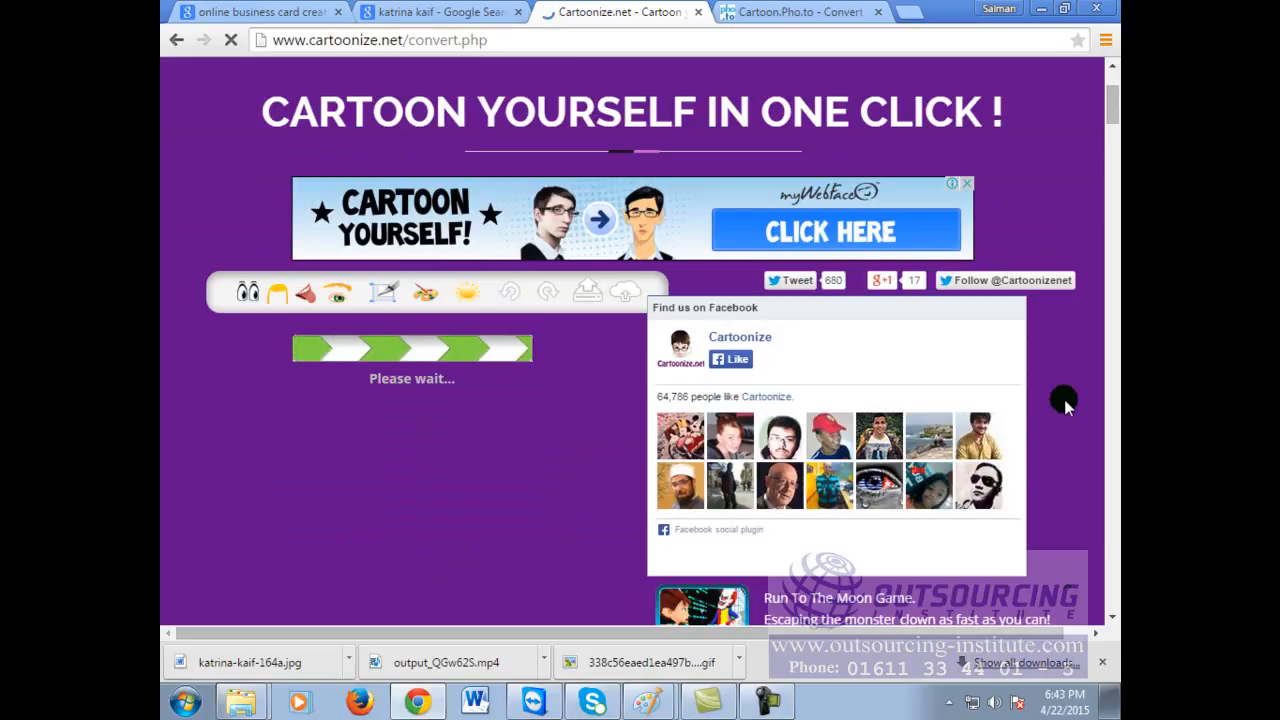
scroll(1063, 404, down, 2)
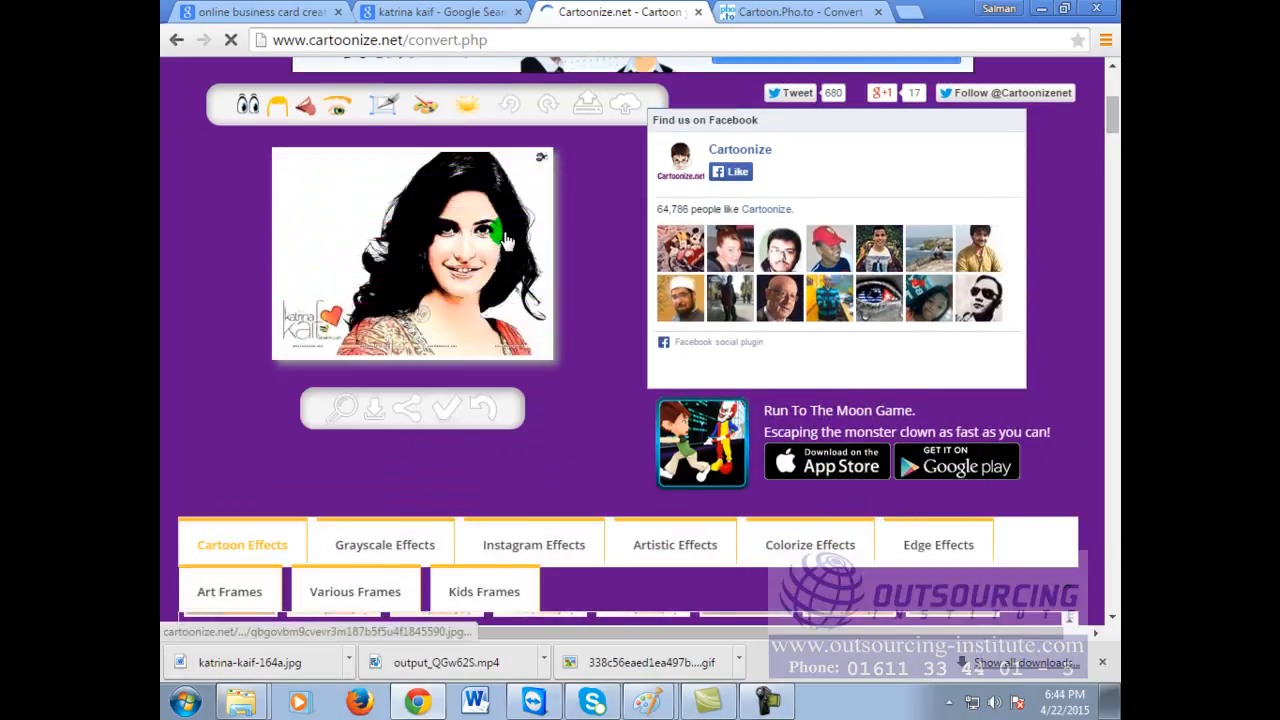
scroll(716, 575, down, 1)
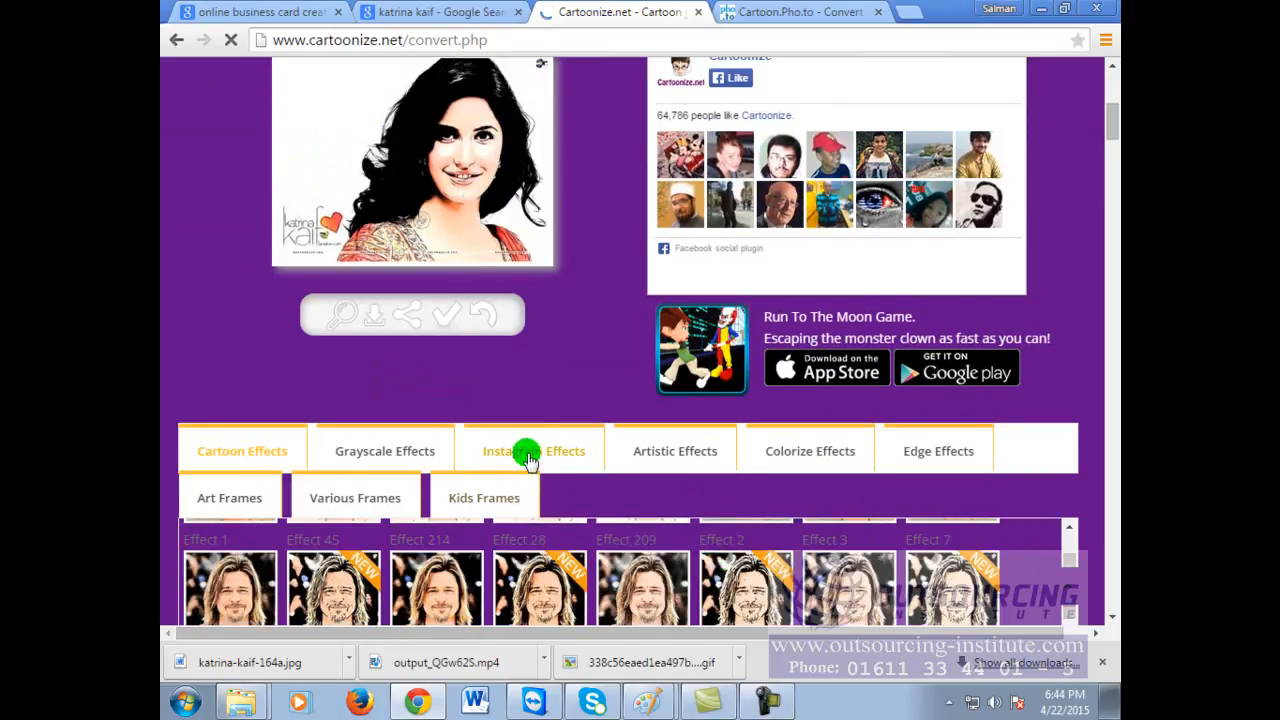
click(663, 455)
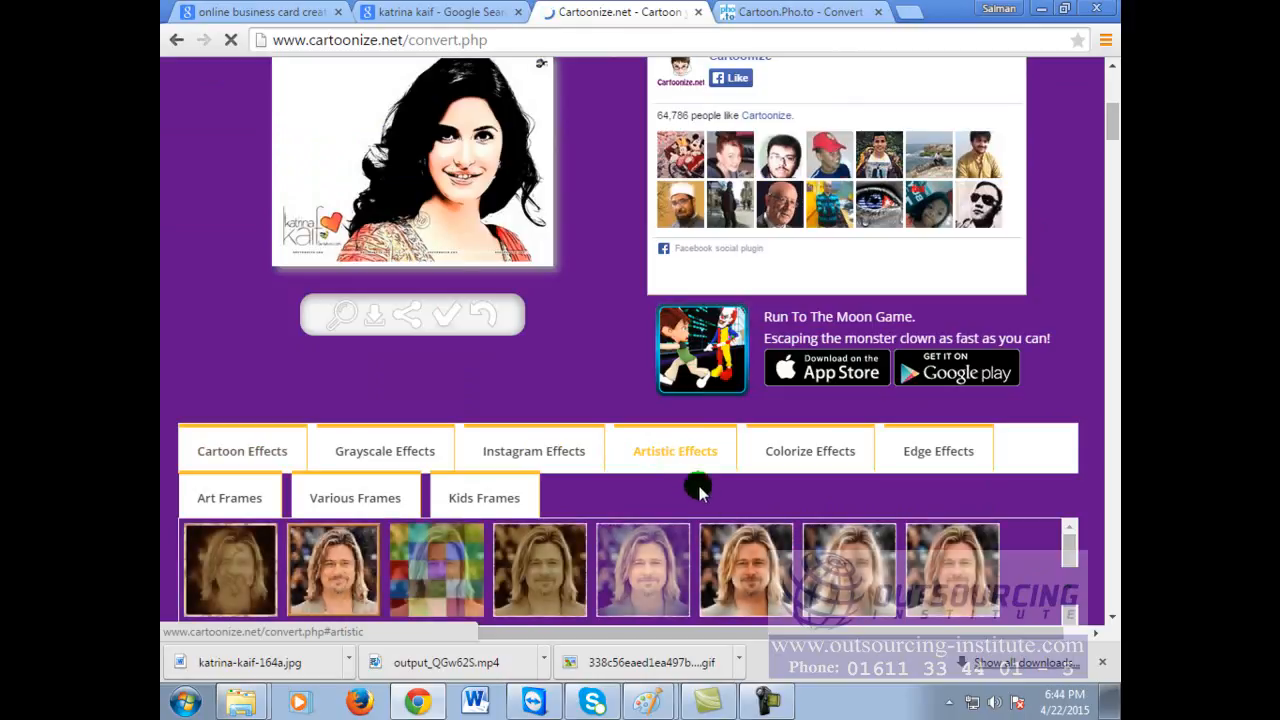
scroll(775, 532, down, 2)
scroll(990, 522, up, 1)
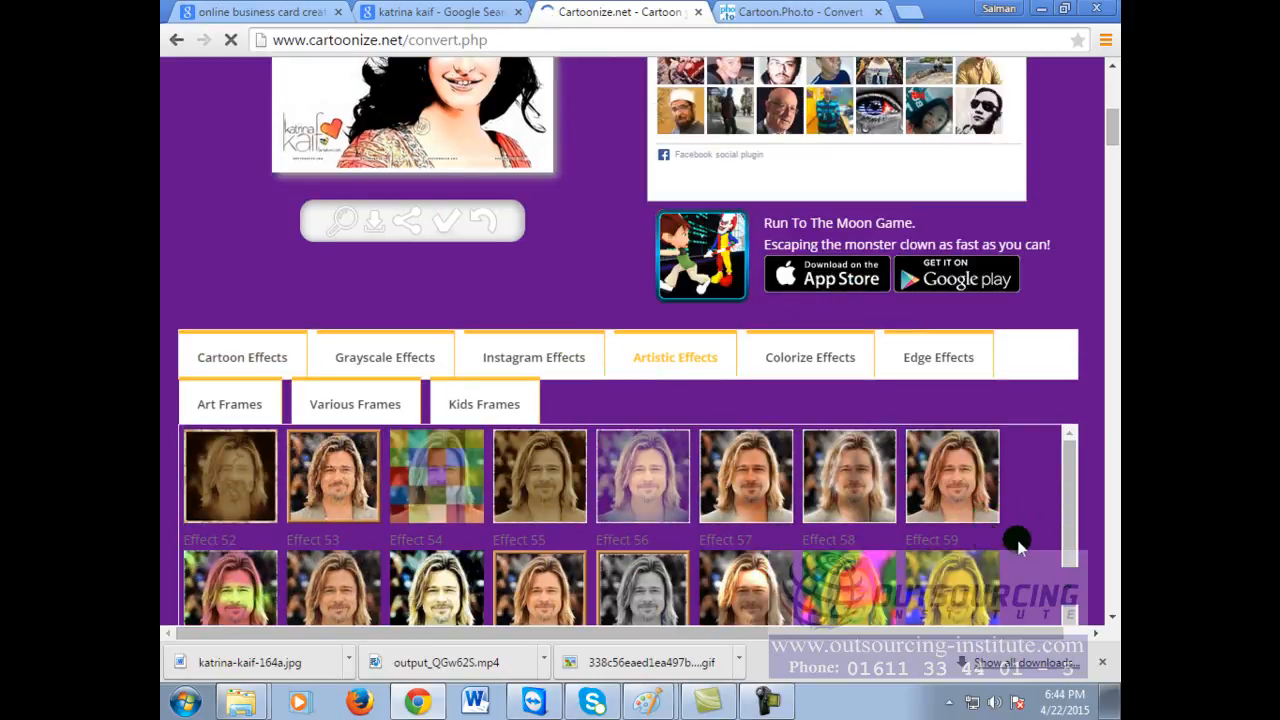
click(780, 368)
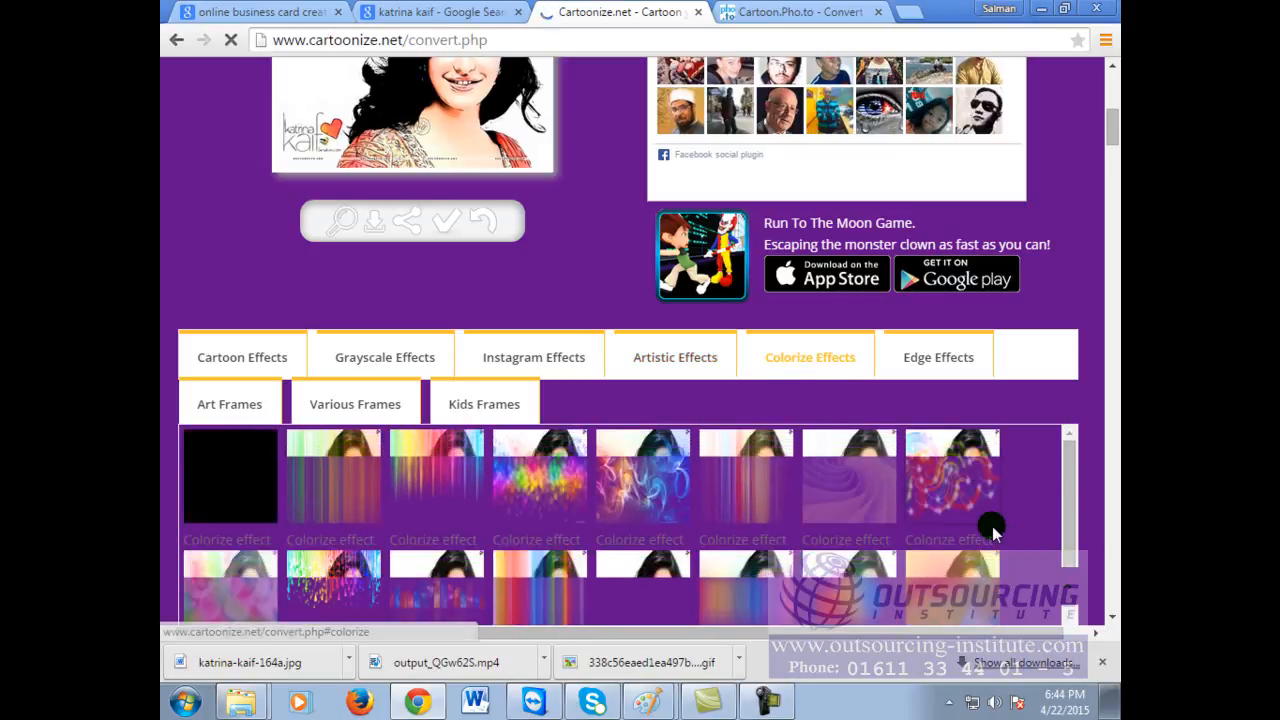
scroll(989, 523, down, 1)
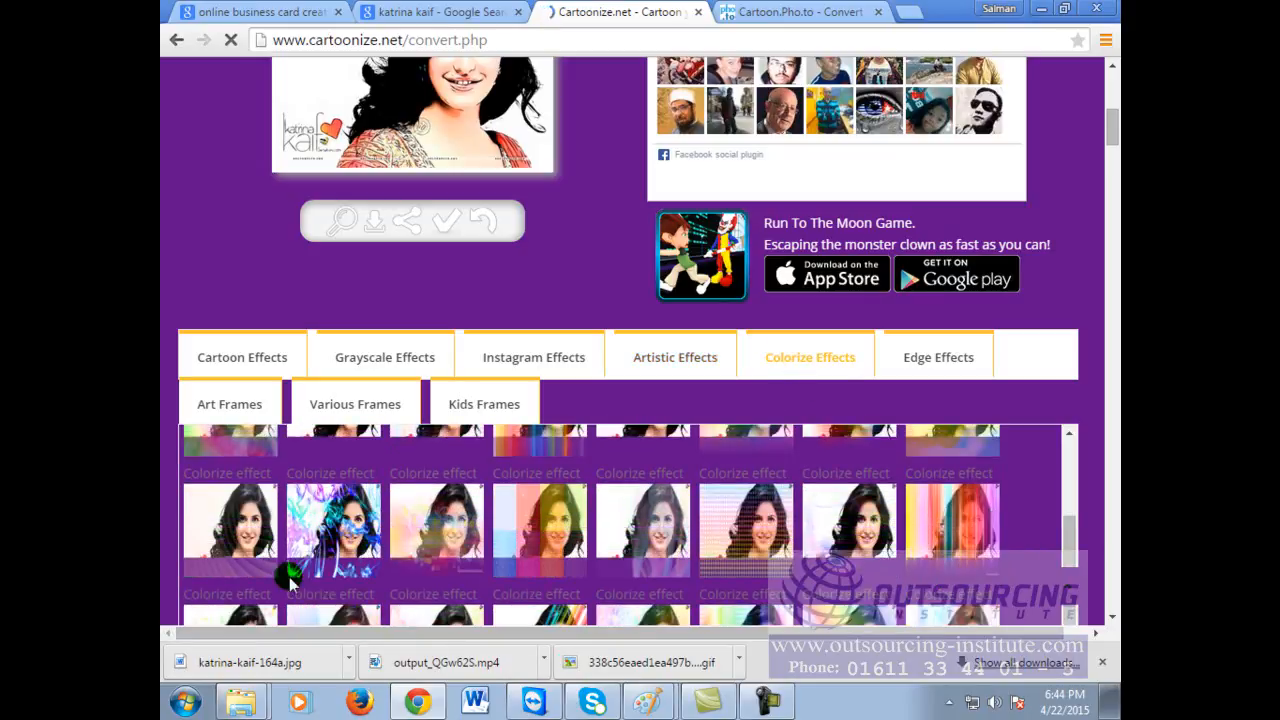
scroll(752, 540, down, 1)
scroll(754, 523, down, 1)
click(917, 268)
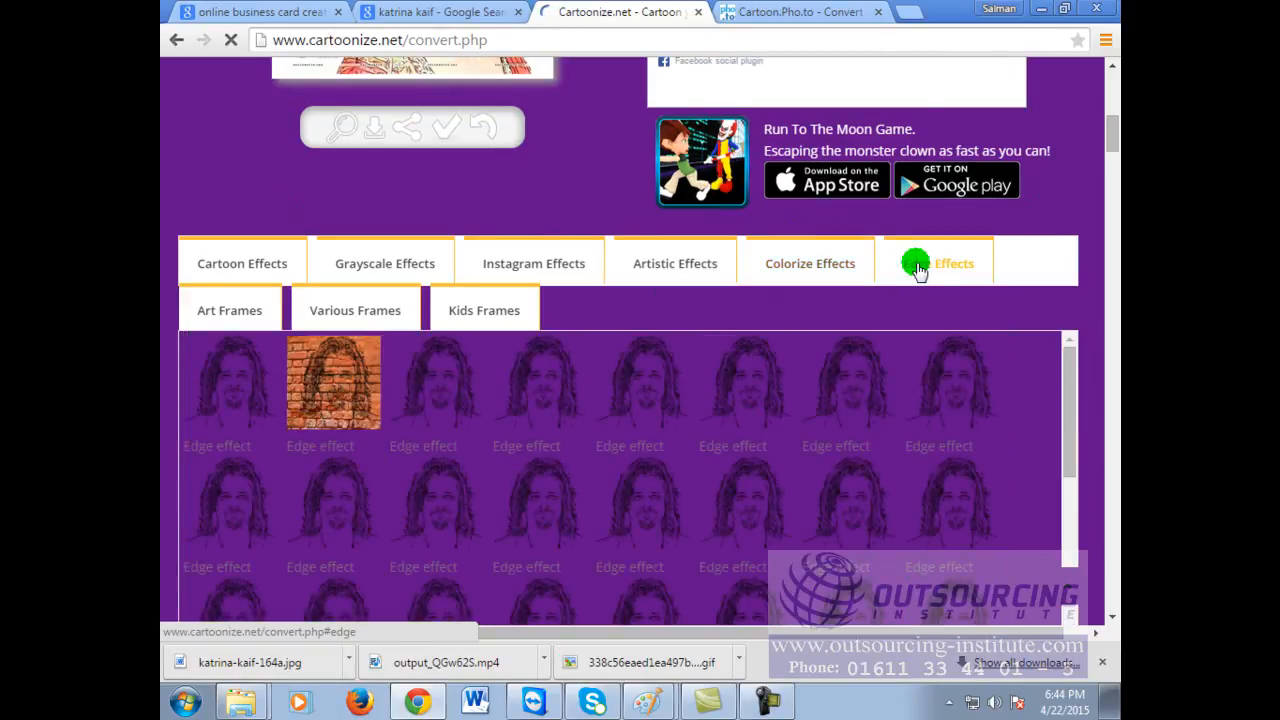
Step: Apply the brick-wall edge effect, then step back to the online cartoon maker results
click(333, 384)
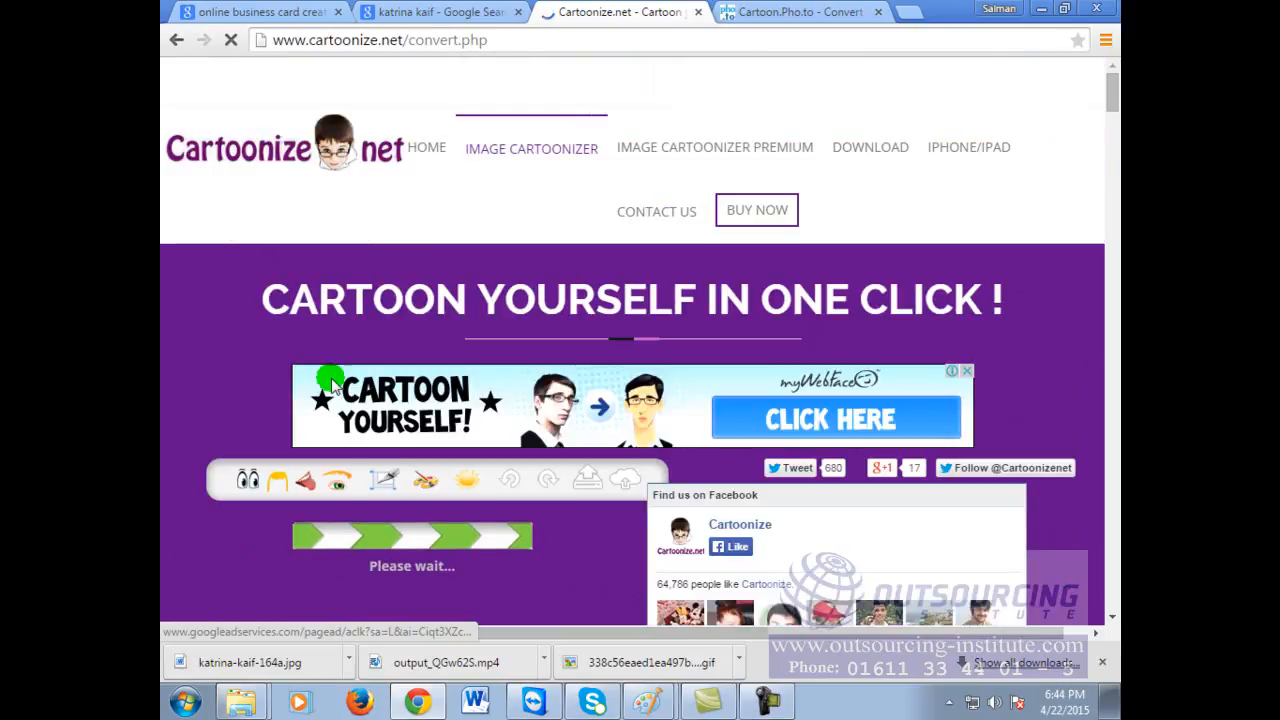
scroll(944, 307, down, 3)
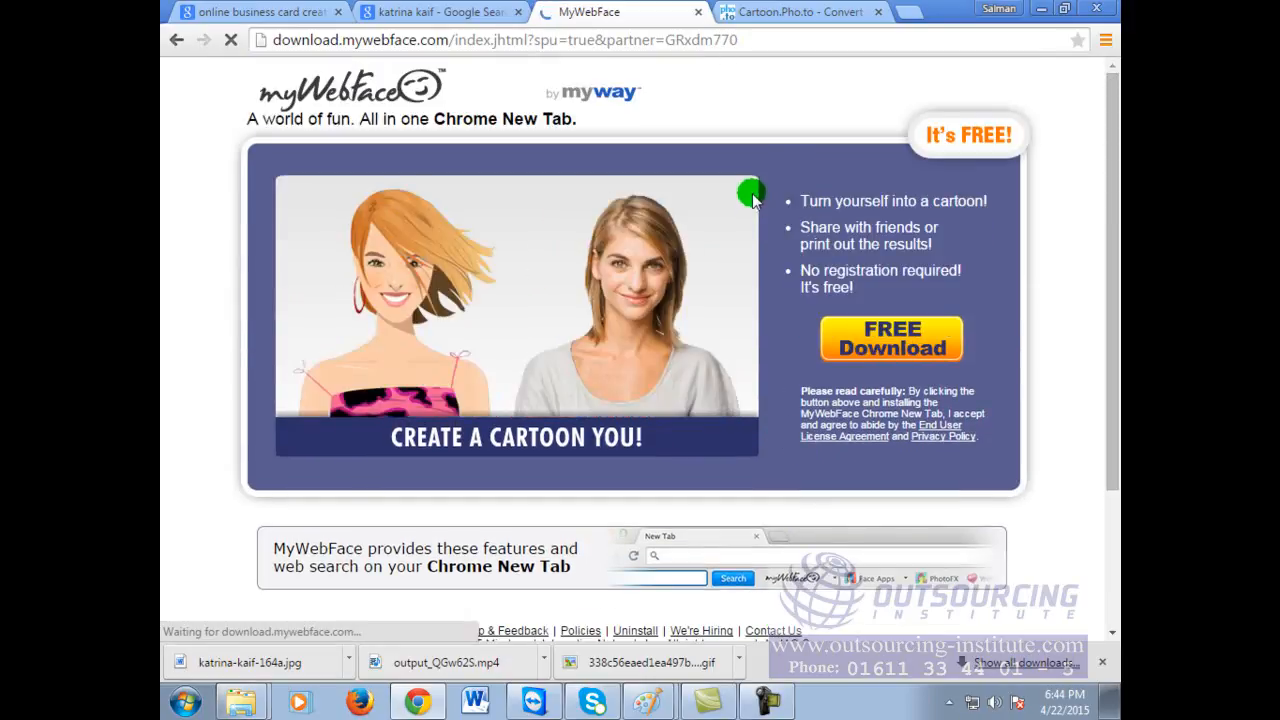
click(440, 11)
click(617, 10)
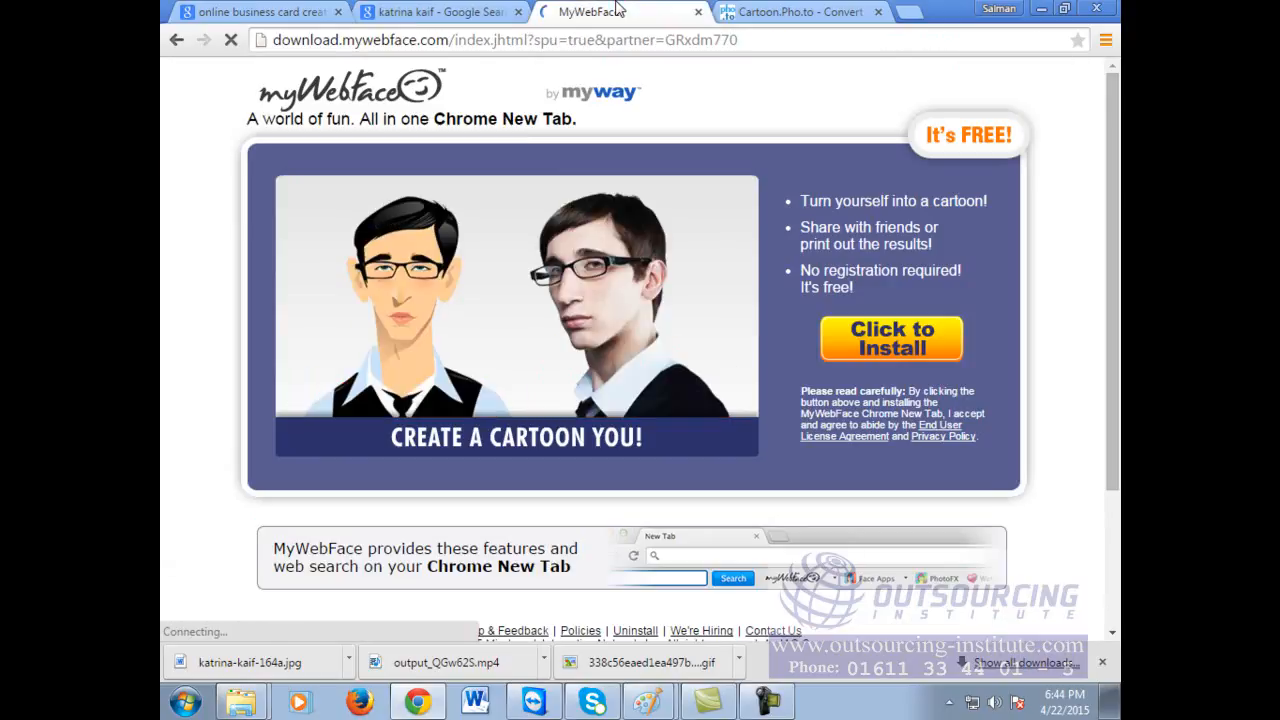
click(177, 41)
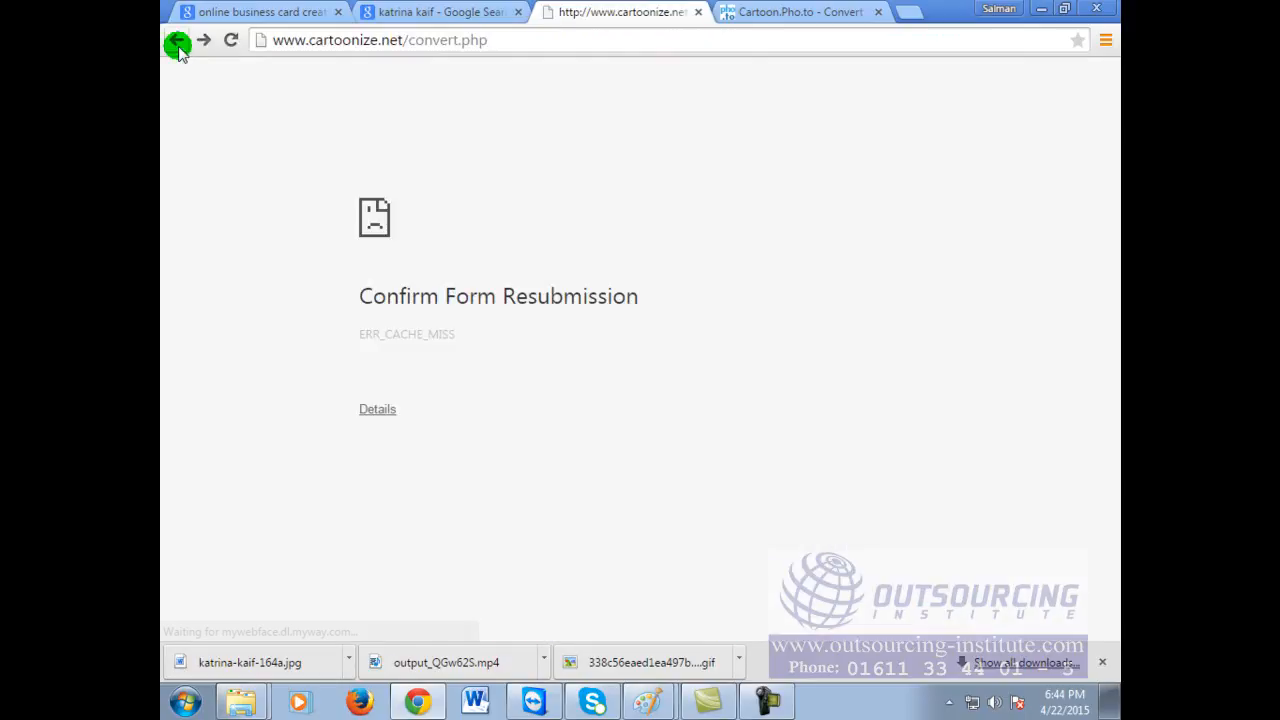
click(175, 40)
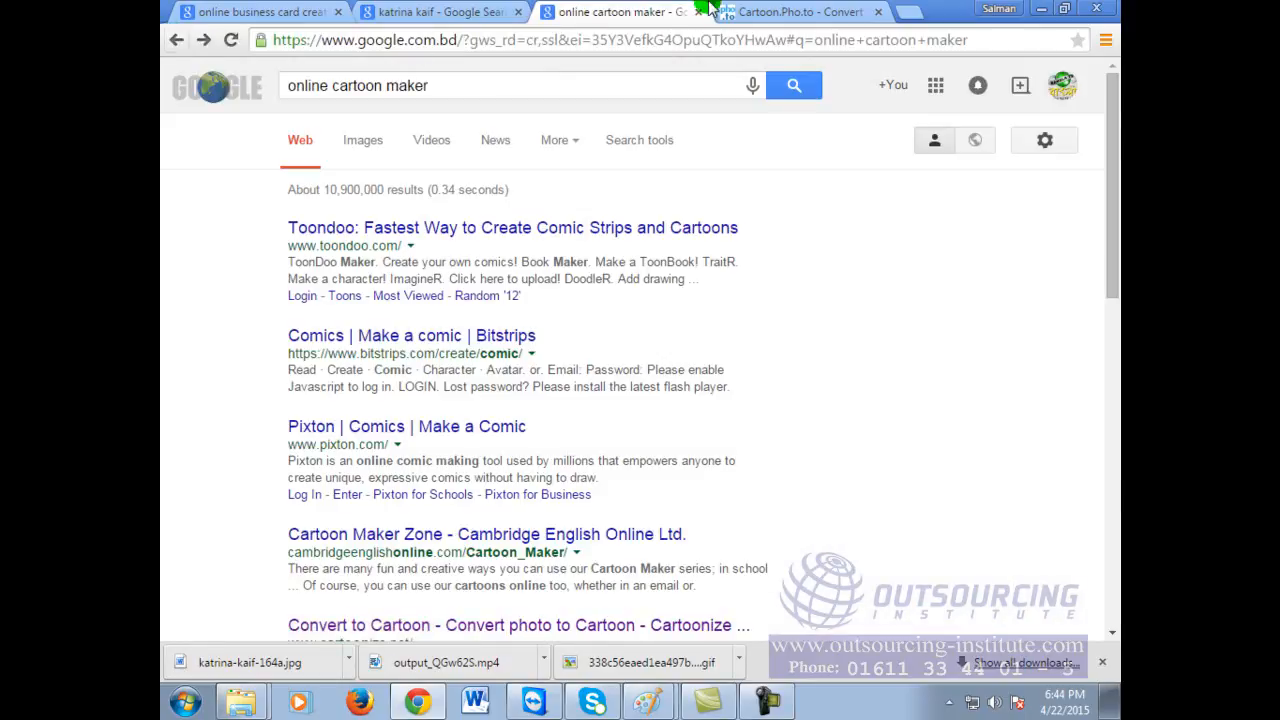
Step: Move between tabs and history, ending back on the online cartoon maker results
click(757, 11)
click(634, 10)
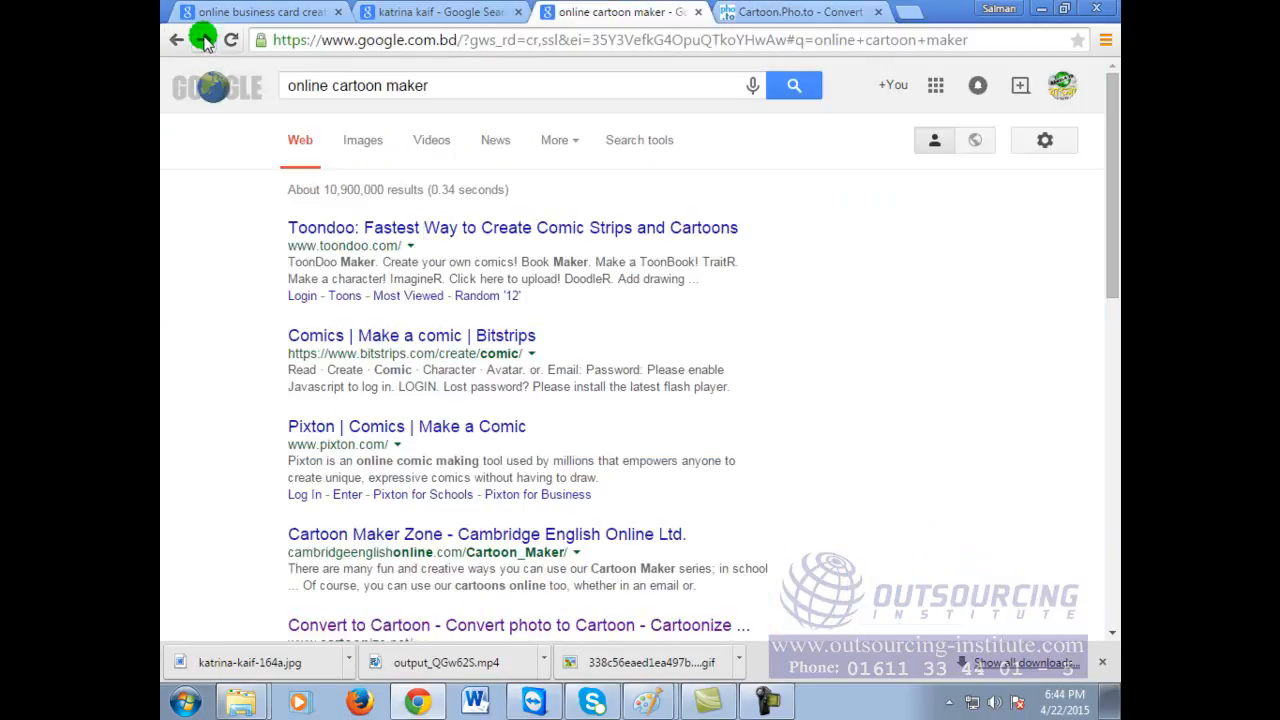
click(203, 40)
click(178, 38)
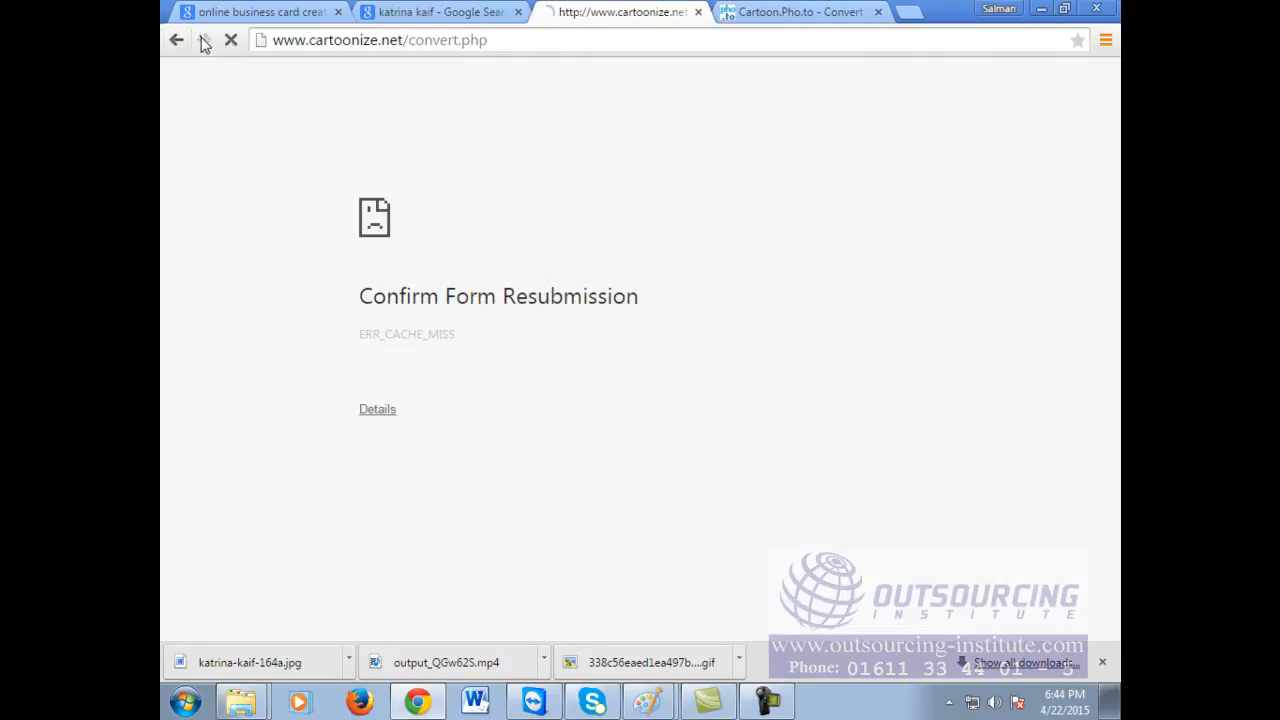
click(203, 40)
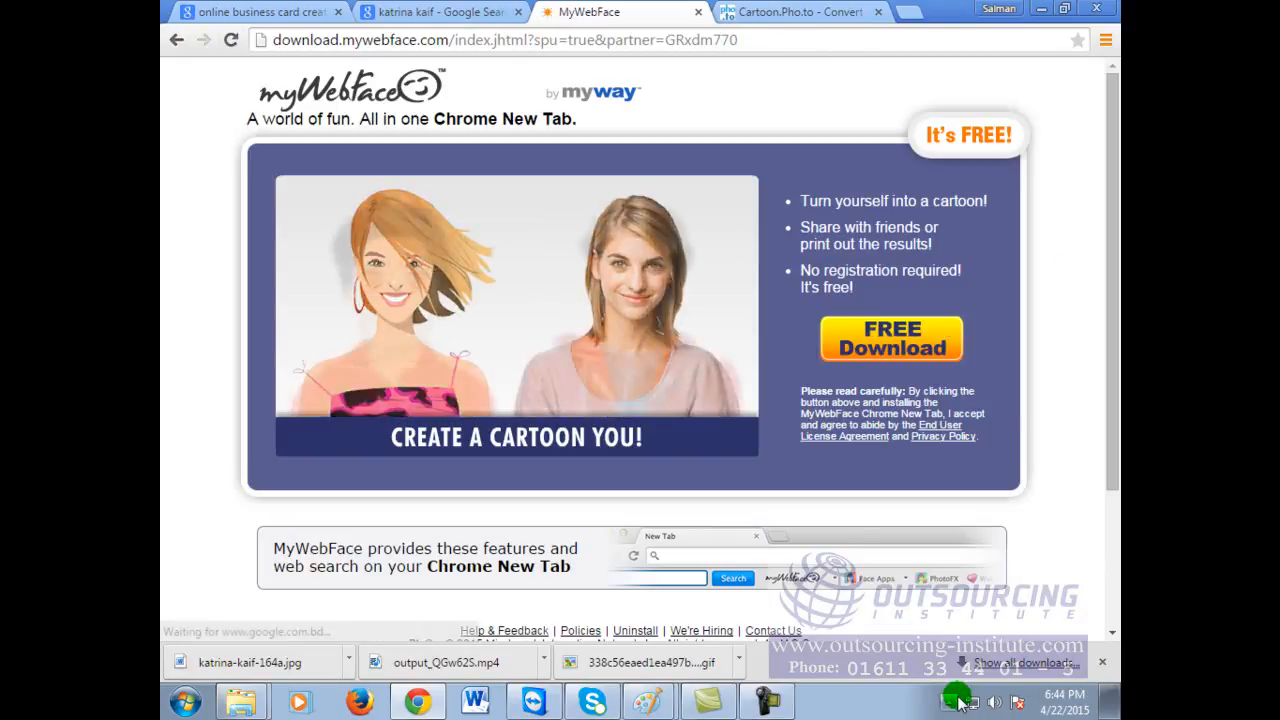
click(410, 12)
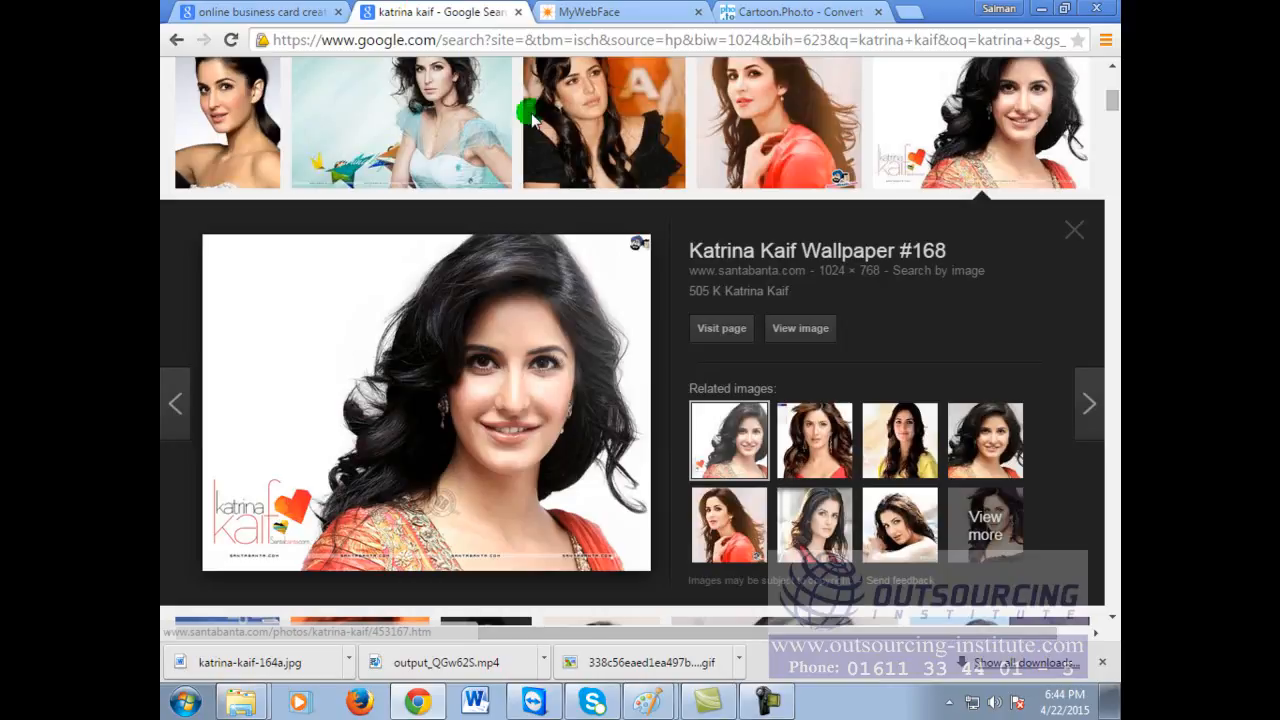
click(590, 12)
click(176, 40)
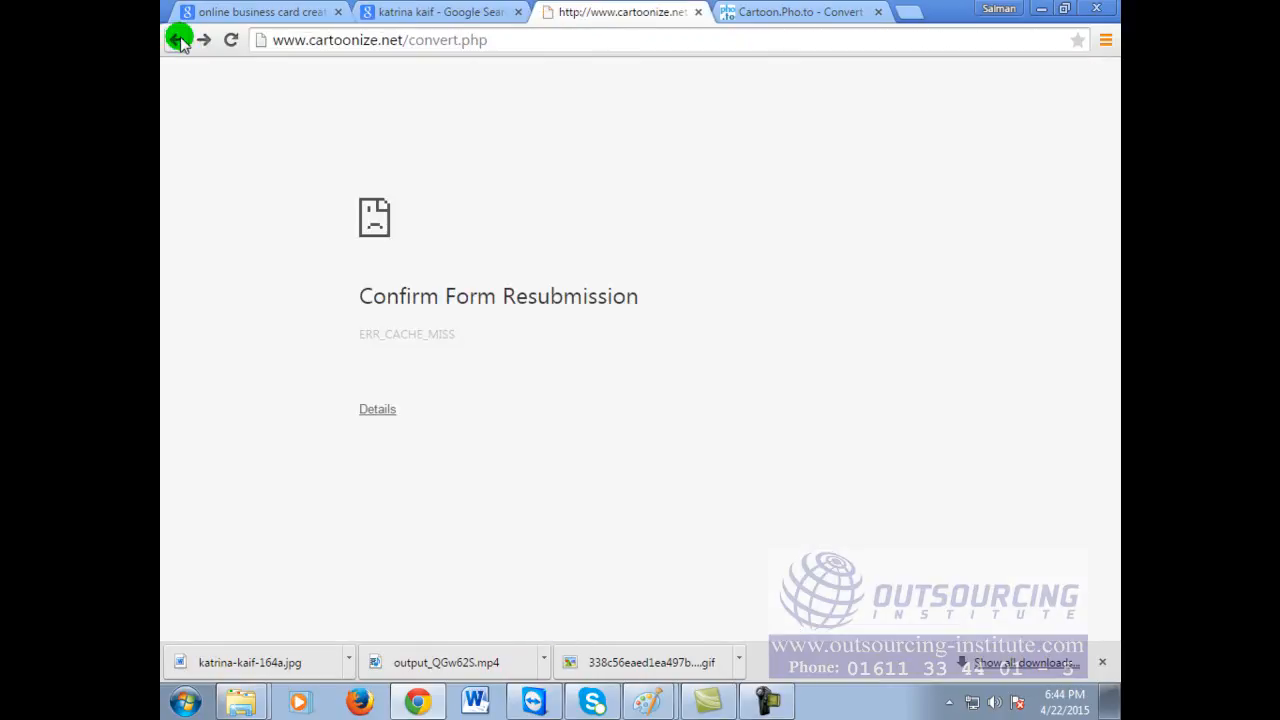
click(177, 41)
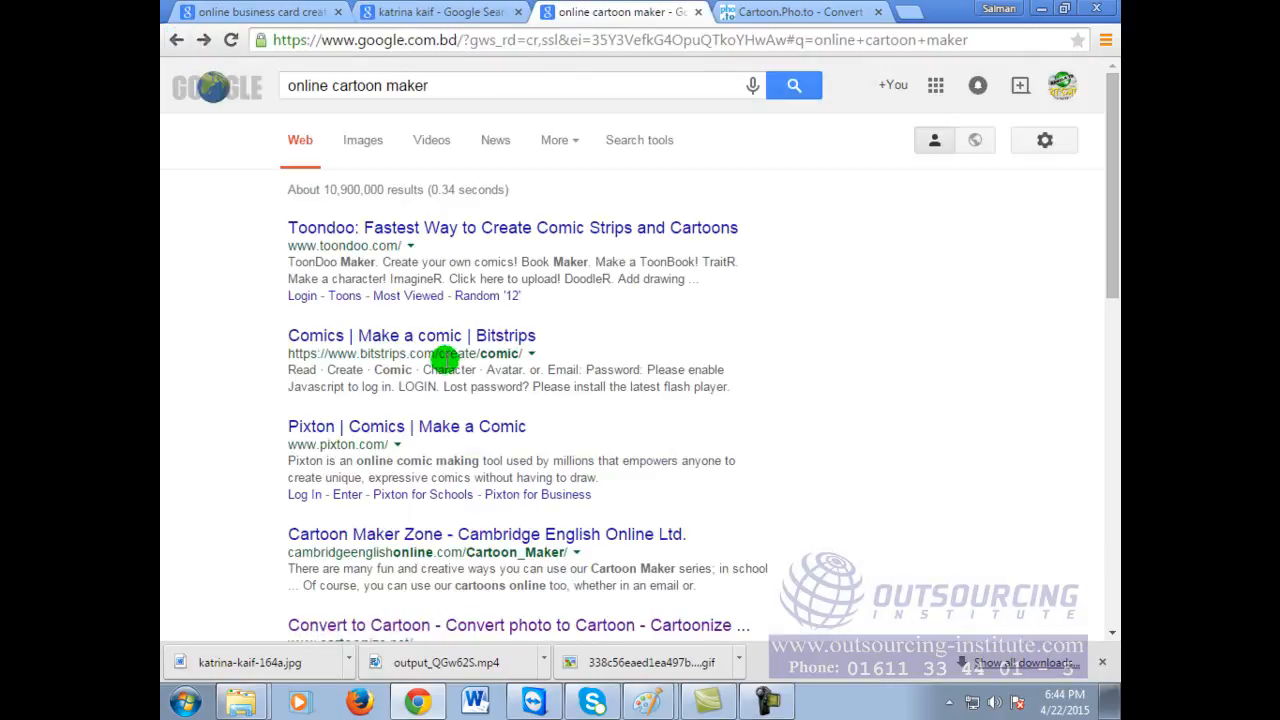
Step: Upload the woman's portrait JPG from the Videos library to Cartoonize.net
click(444, 626)
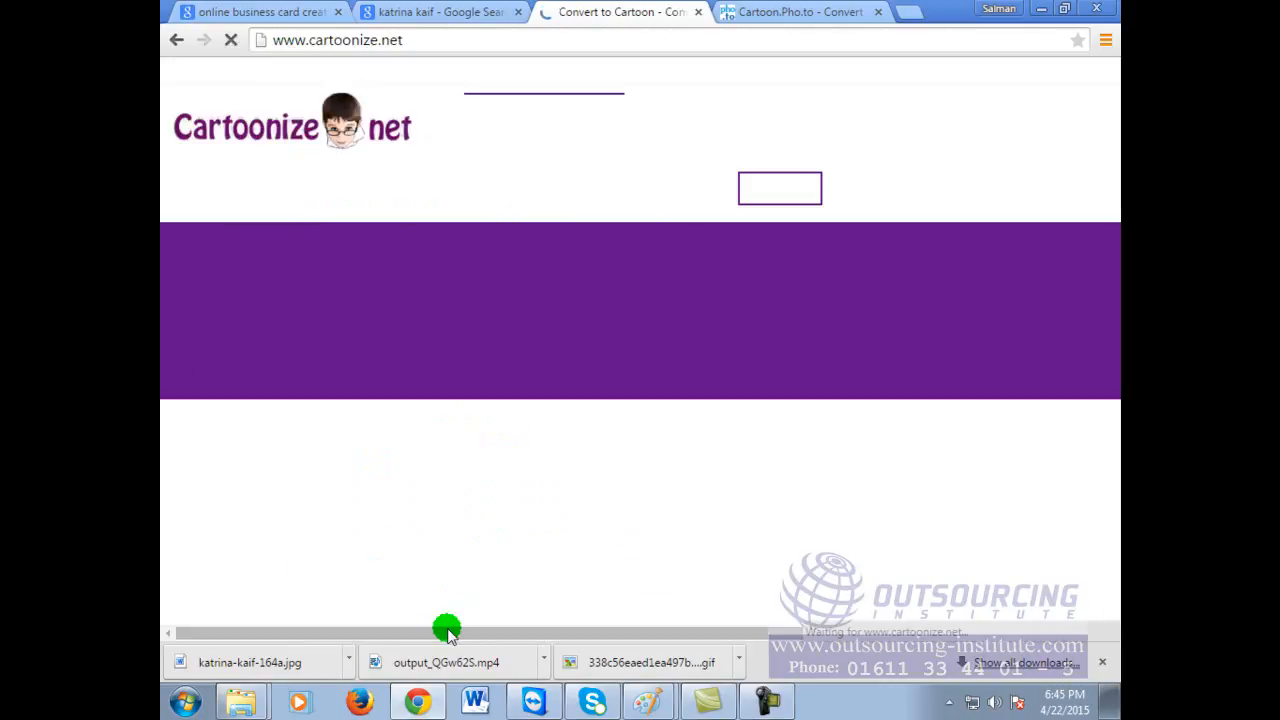
scroll(525, 476, down, 2)
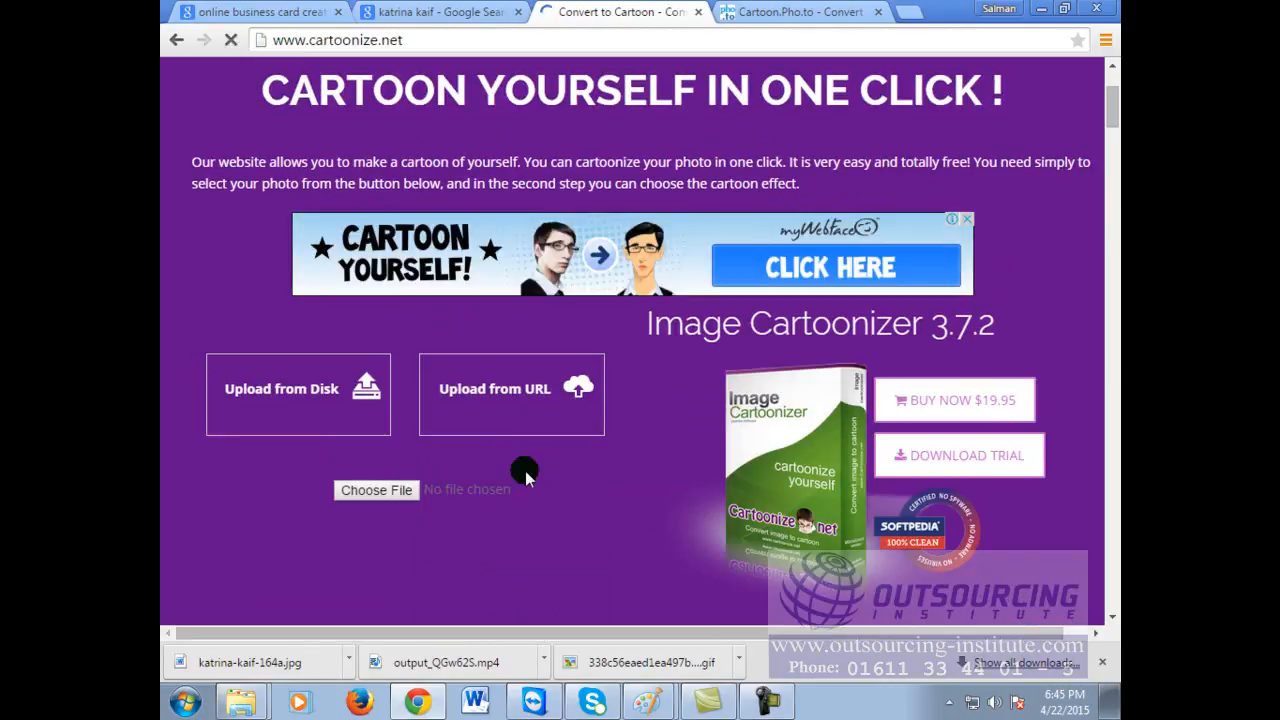
click(376, 490)
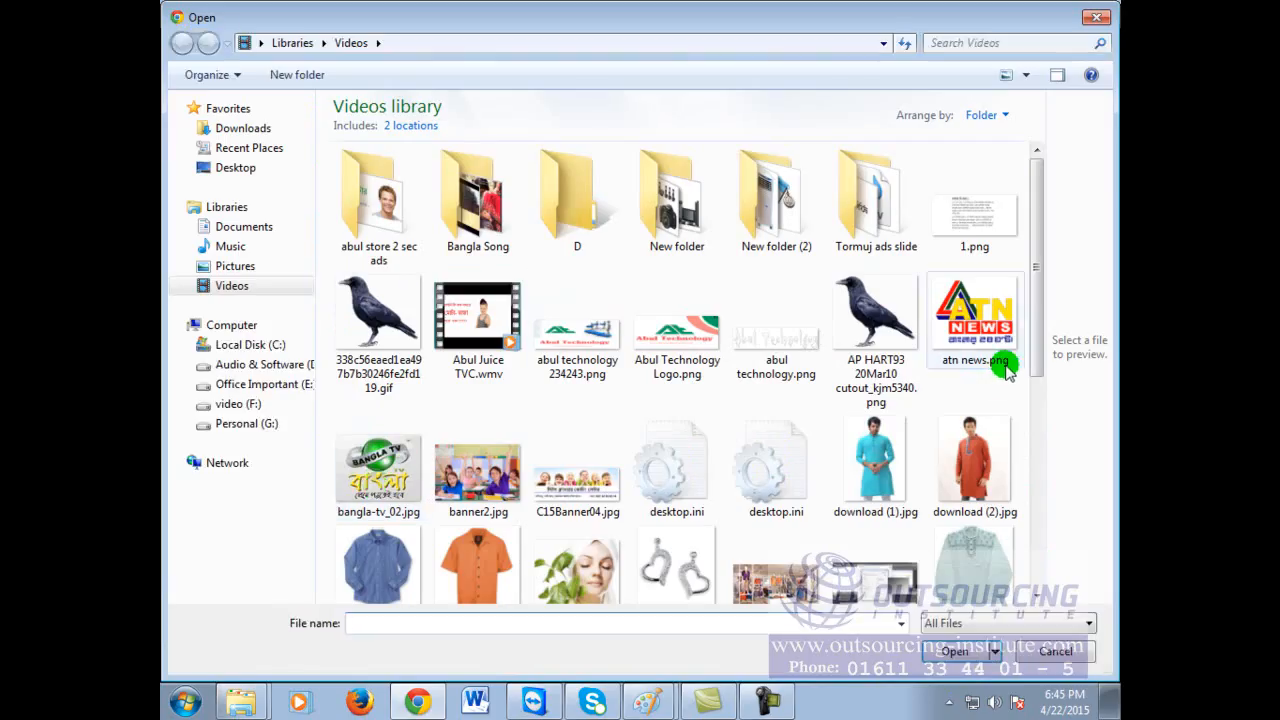
drag(1040, 305, 1050, 452)
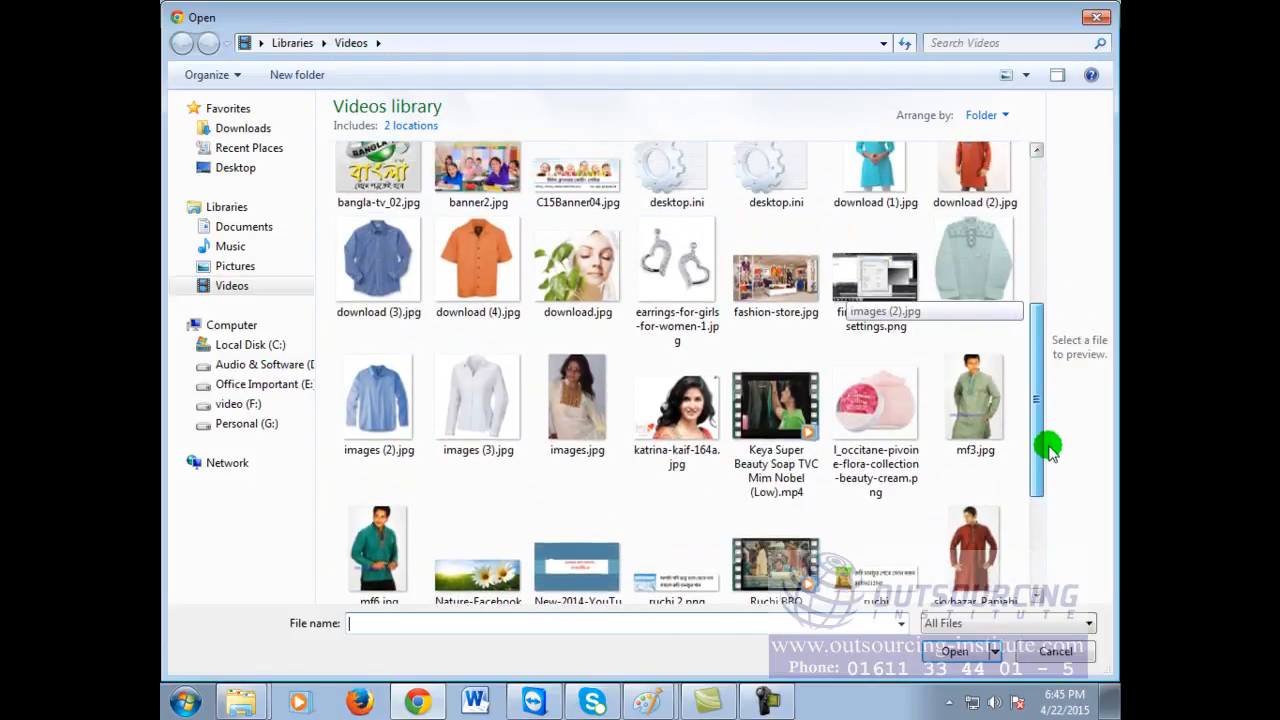
double_click(676, 405)
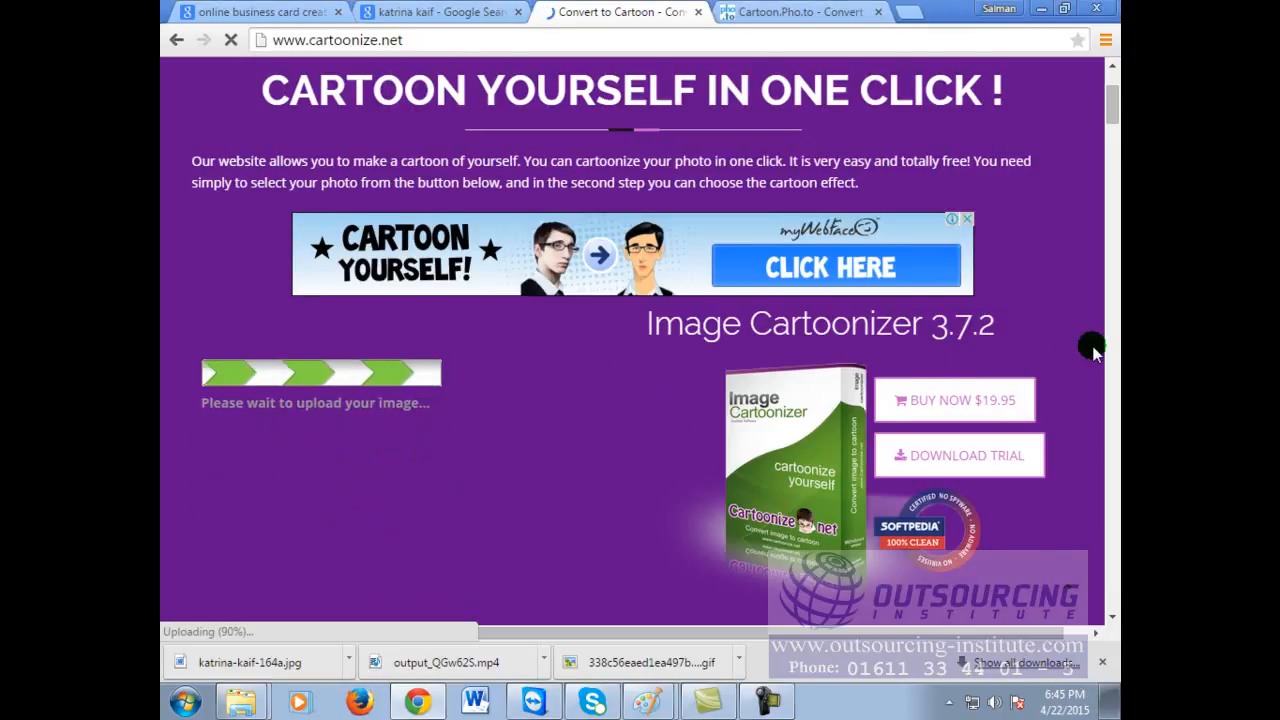
scroll(1068, 350, down, 2)
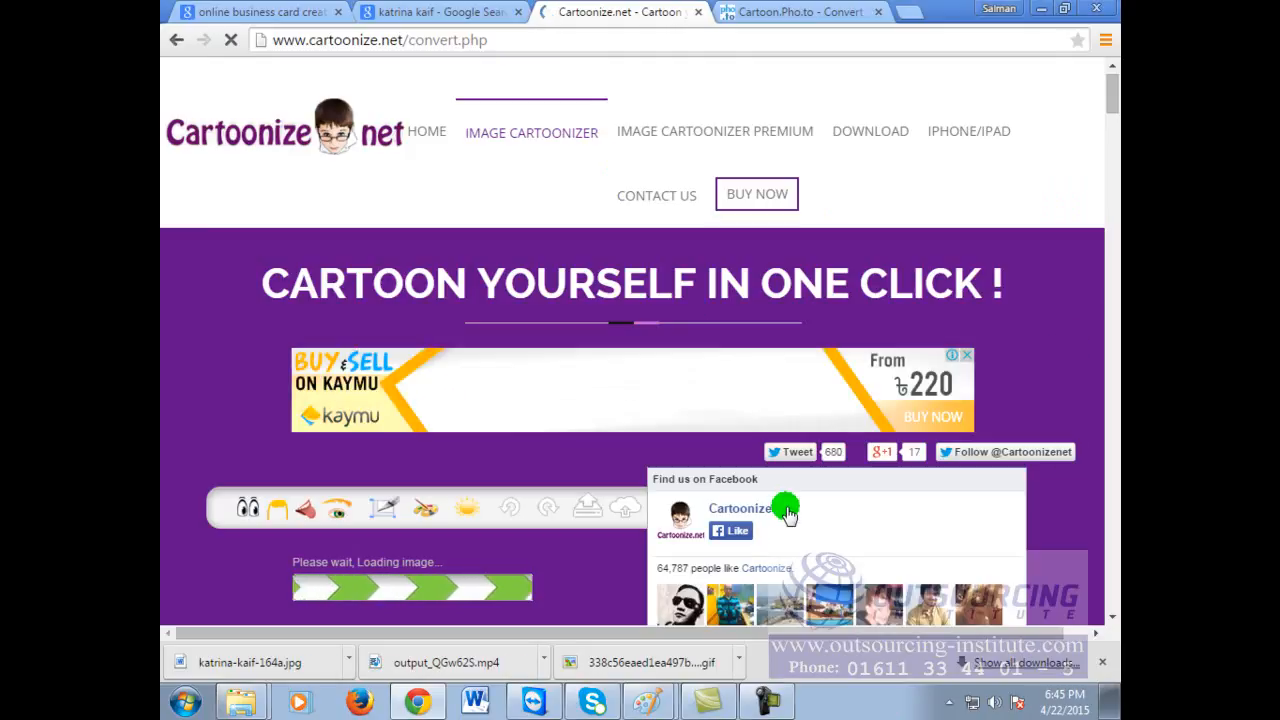
Step: Apply the brick-wall effect from the Edge Effects set to the uploaded portrait
scroll(860, 420, down, 2)
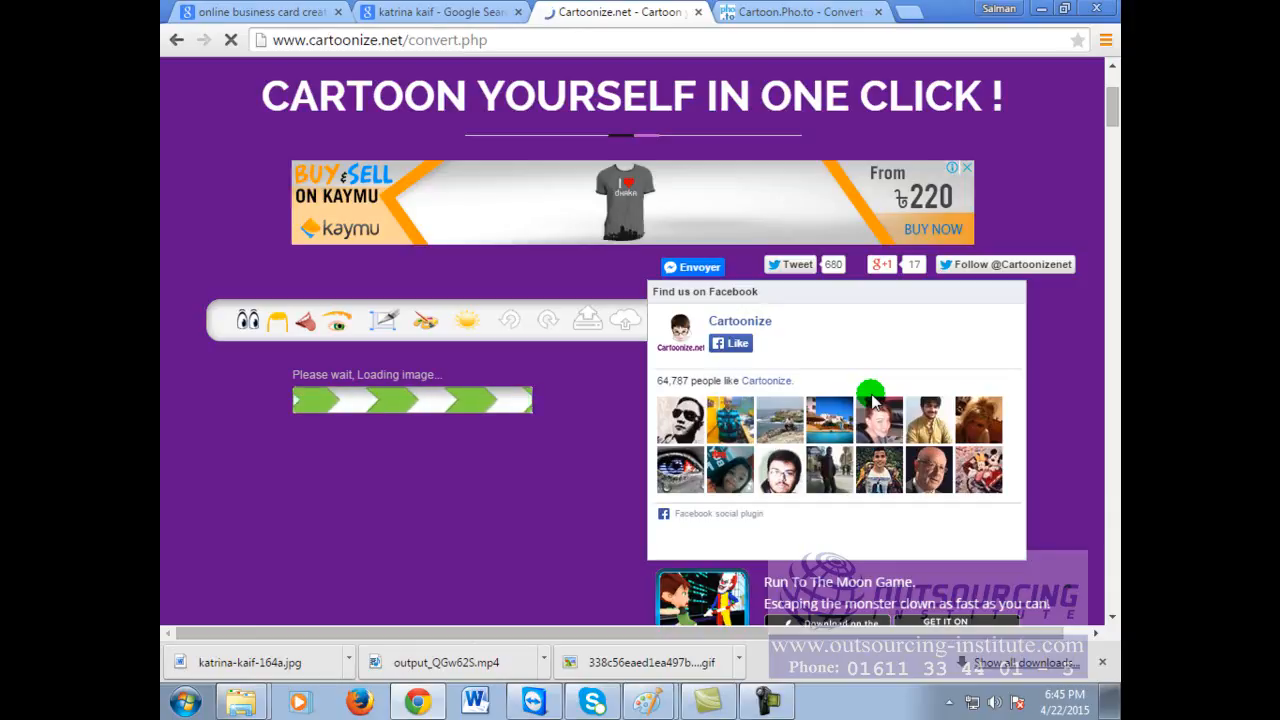
scroll(700, 486, down, 2)
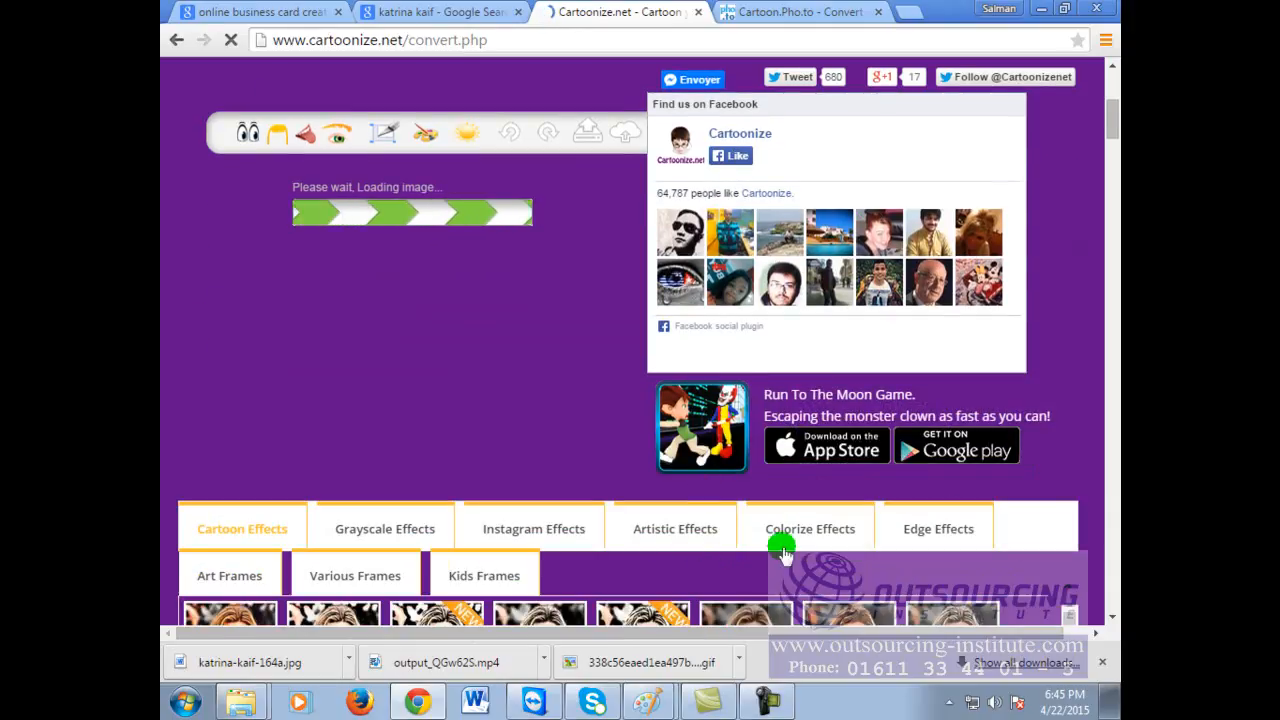
click(660, 538)
click(797, 532)
click(937, 537)
scroll(930, 536, down, 1)
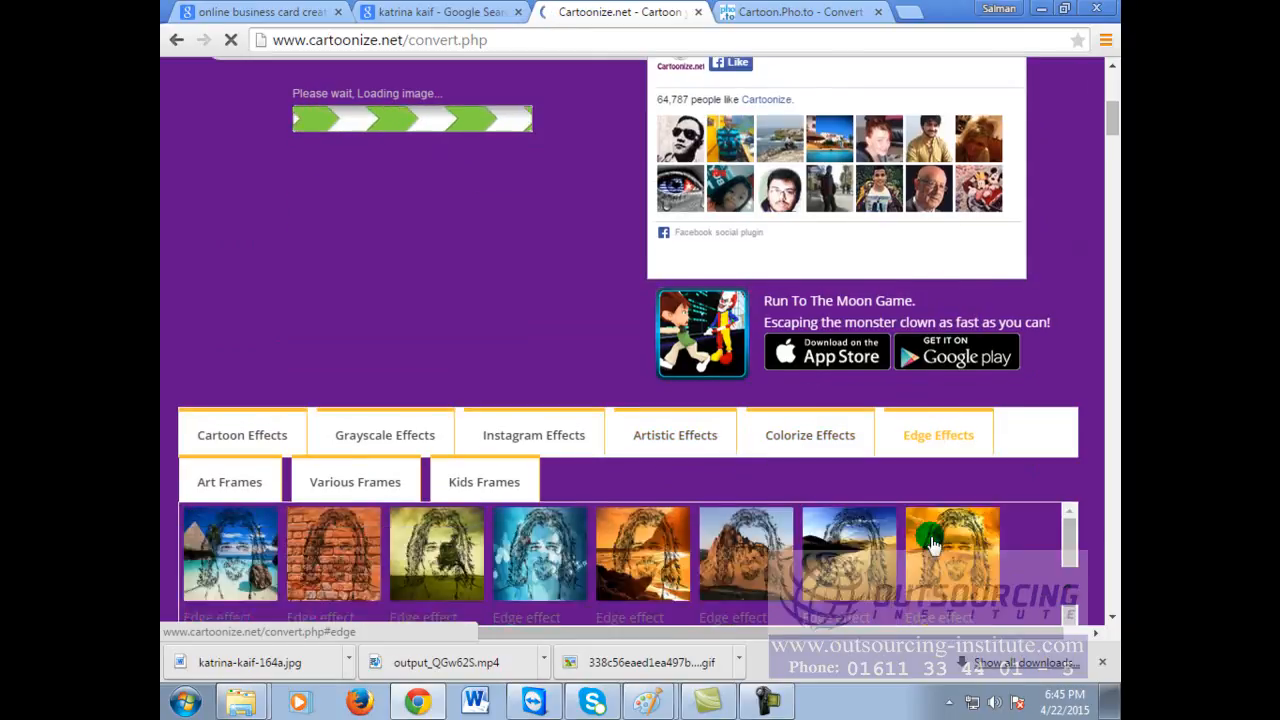
scroll(1108, 518, up, 3)
scroll(1111, 480, down, 3)
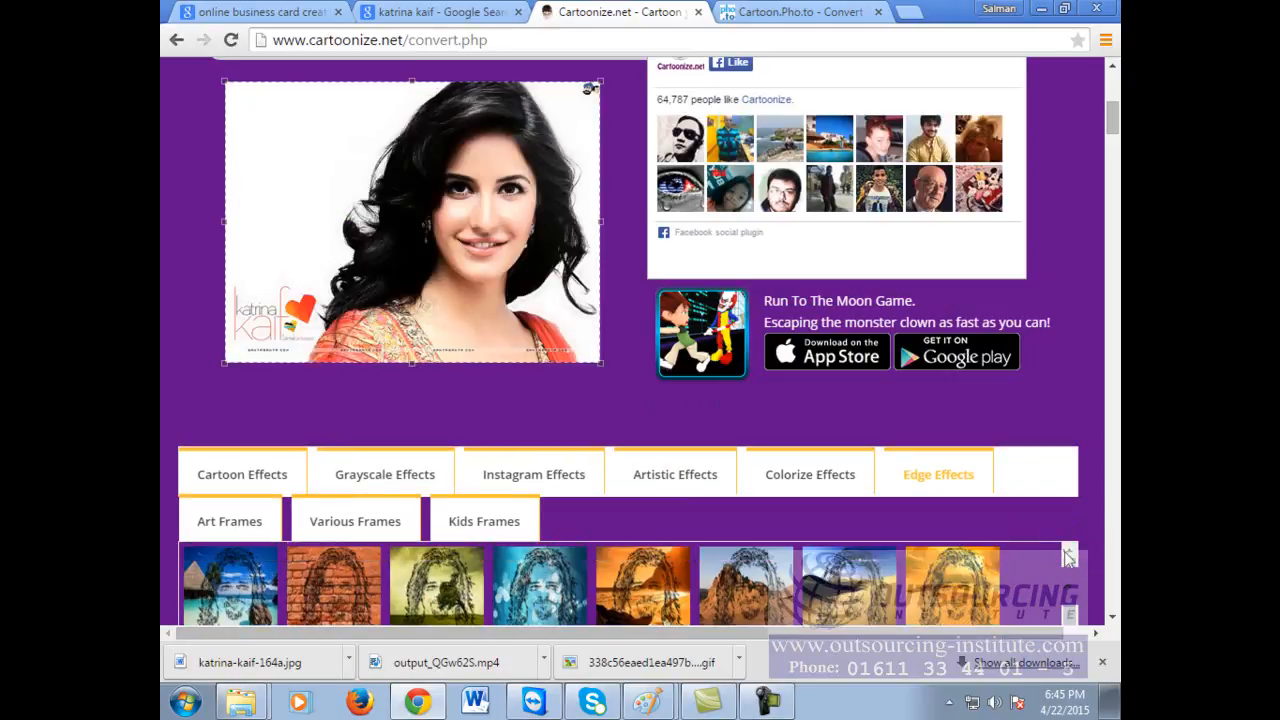
scroll(1087, 330, down, 1)
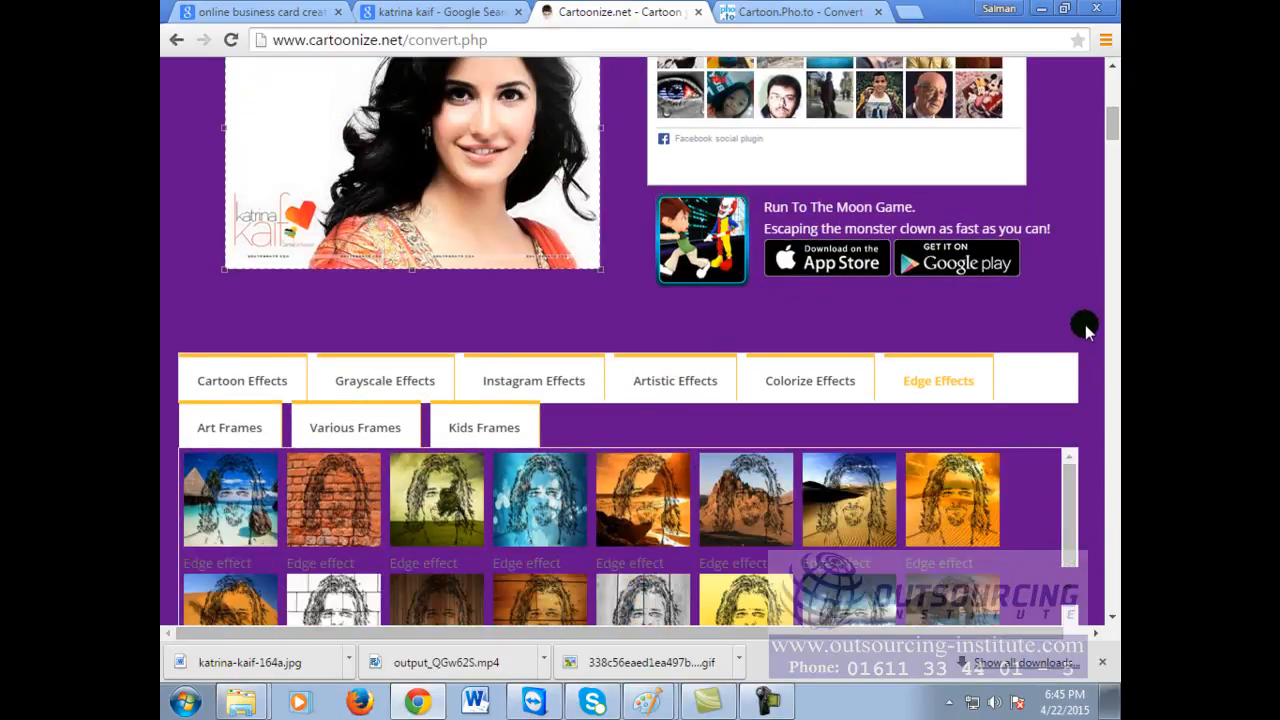
click(332, 510)
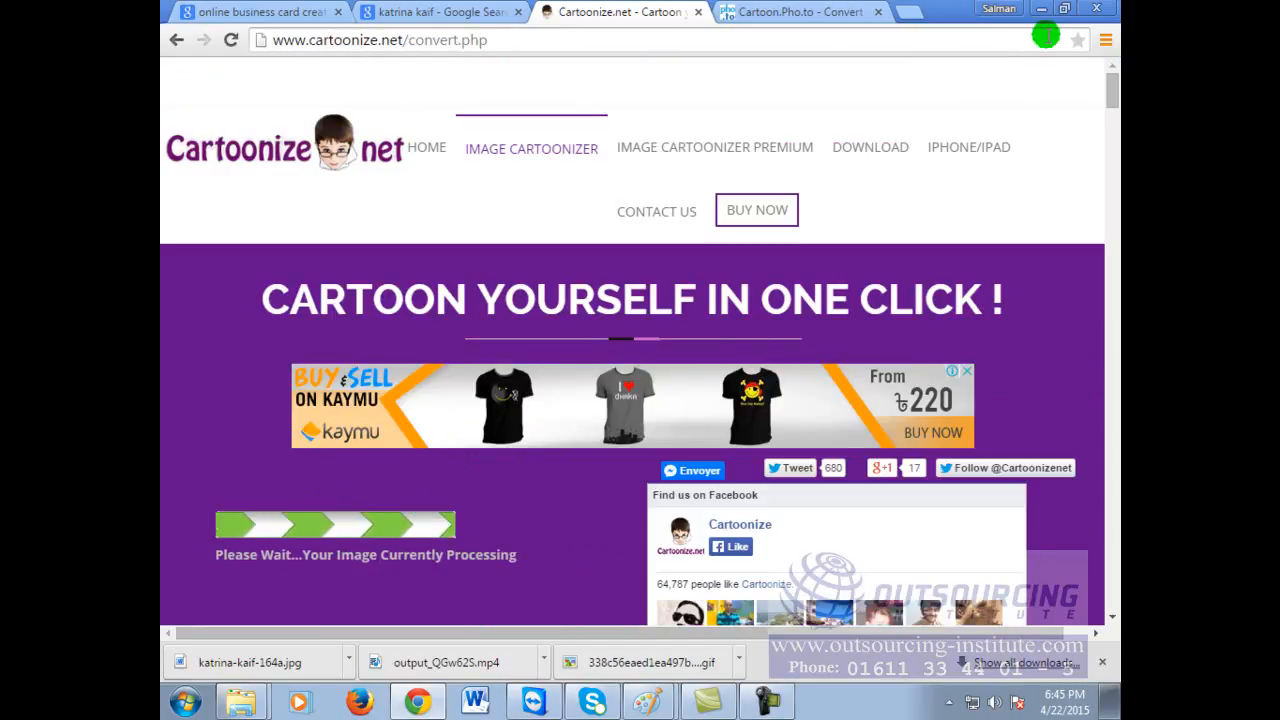
scroll(1040, 165, down, 1)
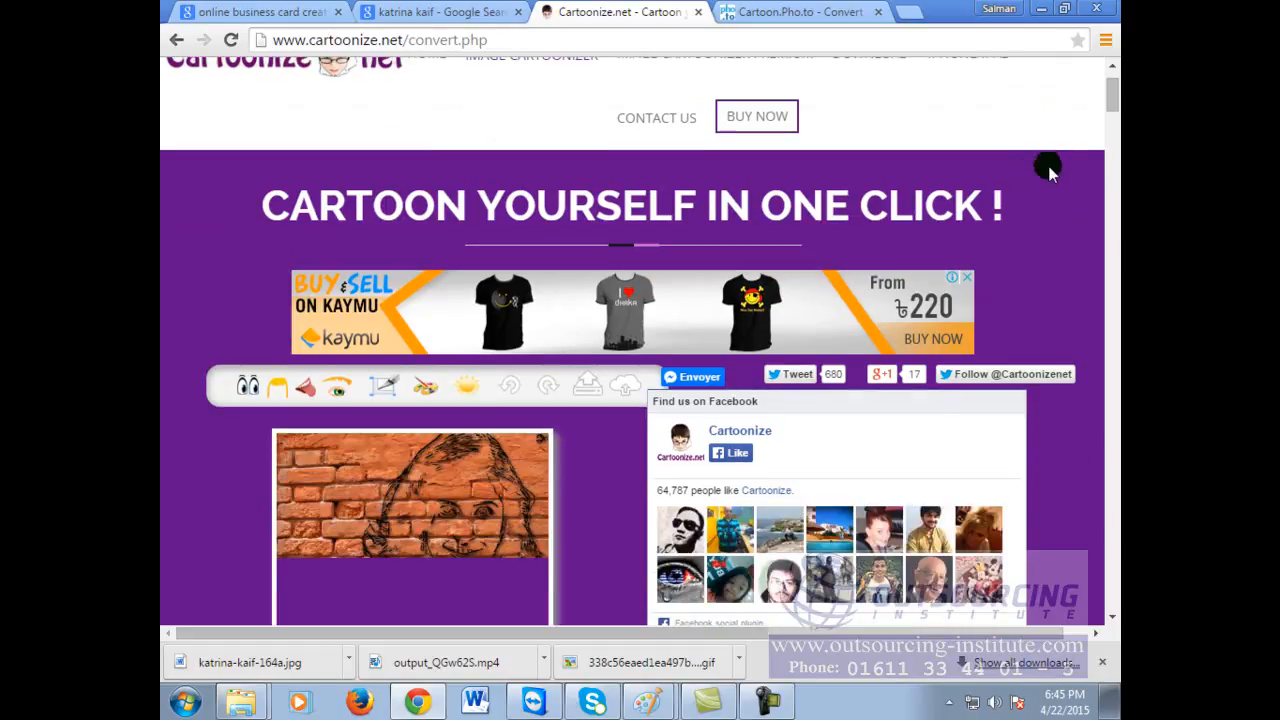
scroll(641, 537, down, 3)
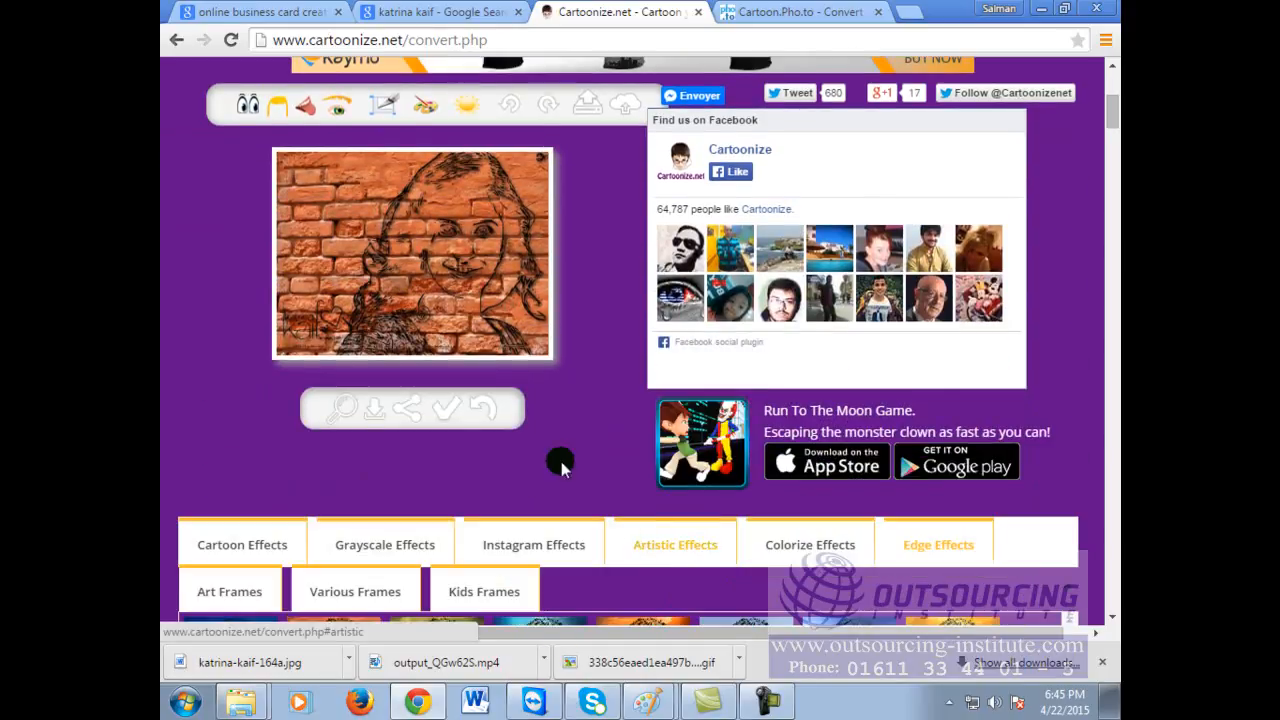
click(451, 282)
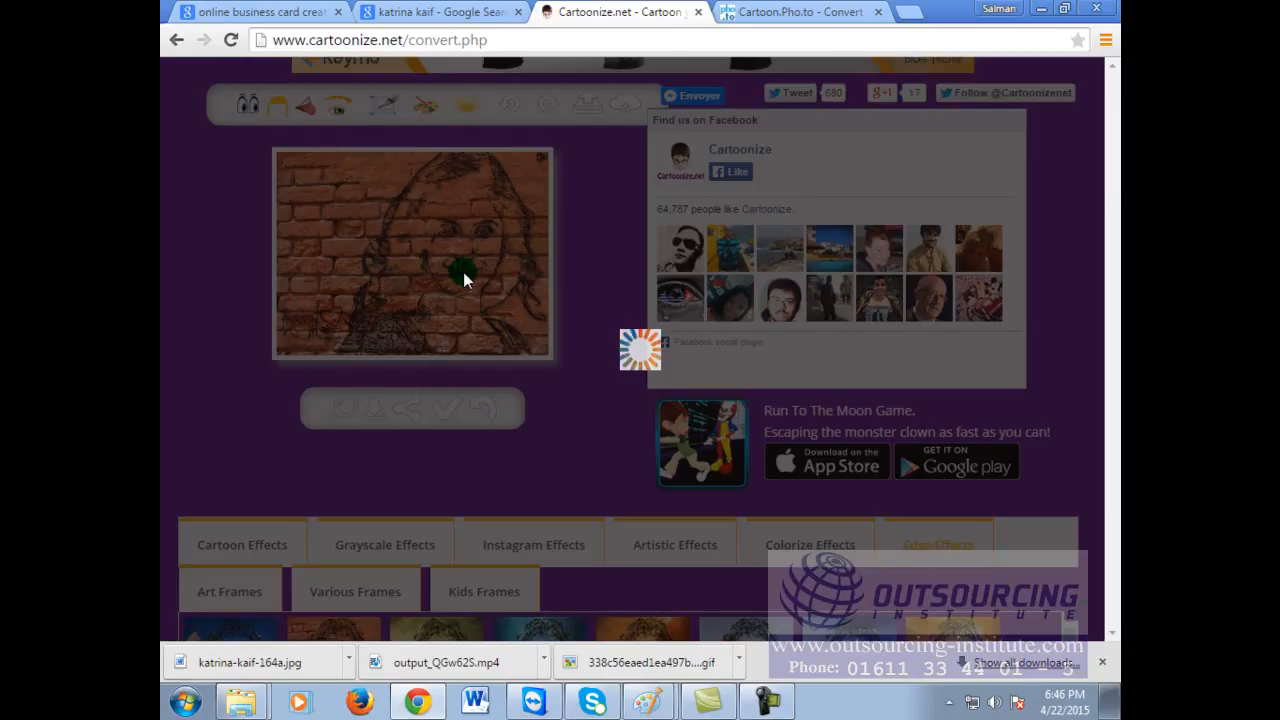
drag(463, 272, 605, 307)
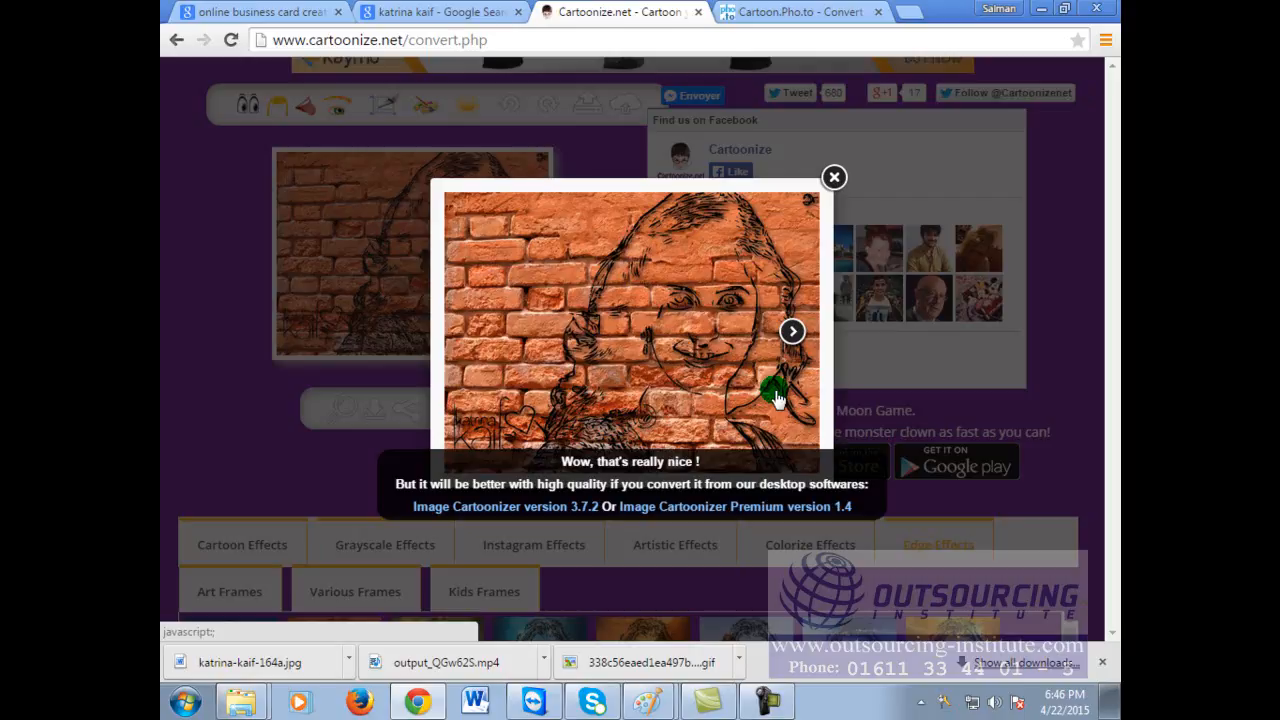
click(833, 179)
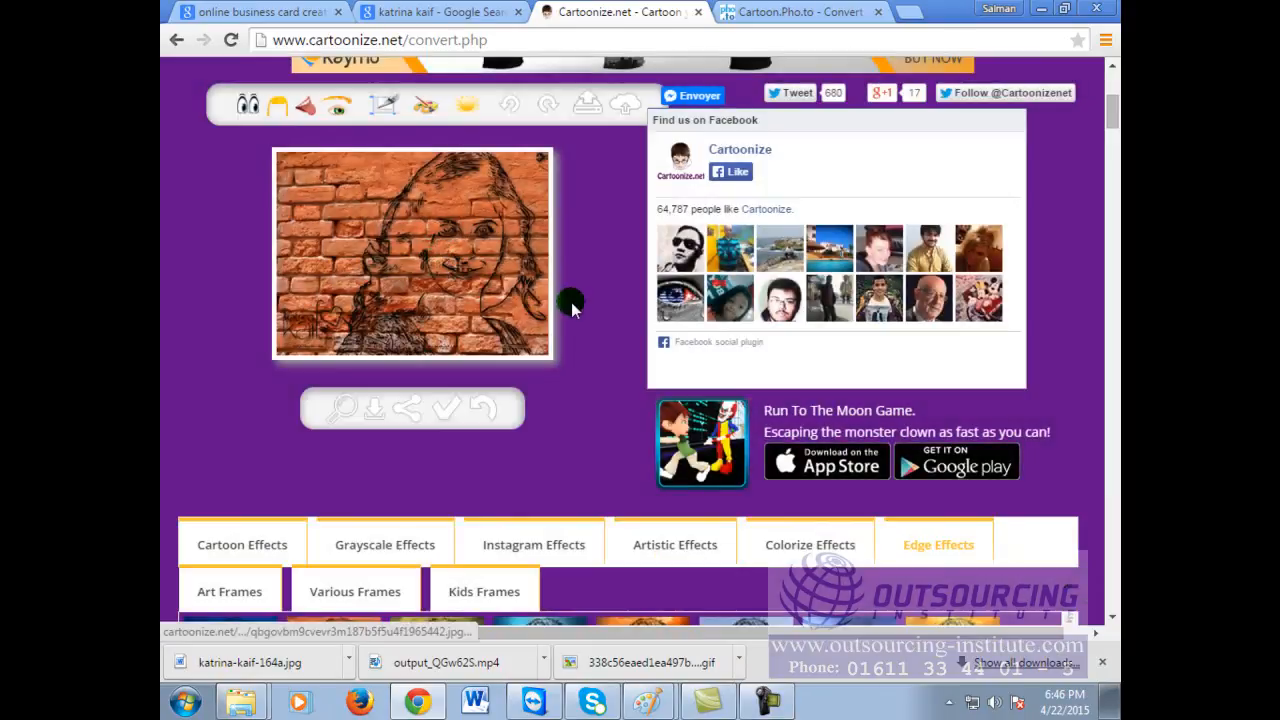
scroll(587, 423, down, 2)
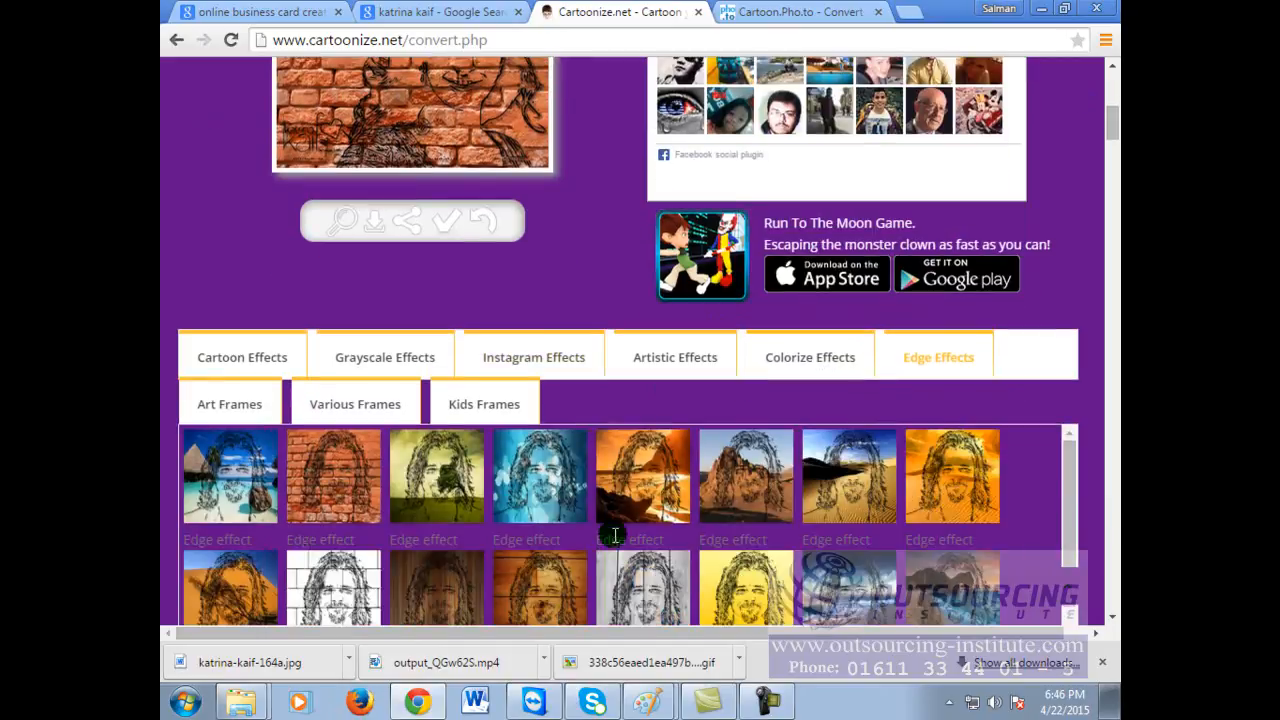
scroll(619, 545, down, 1)
scroll(995, 553, up, 1)
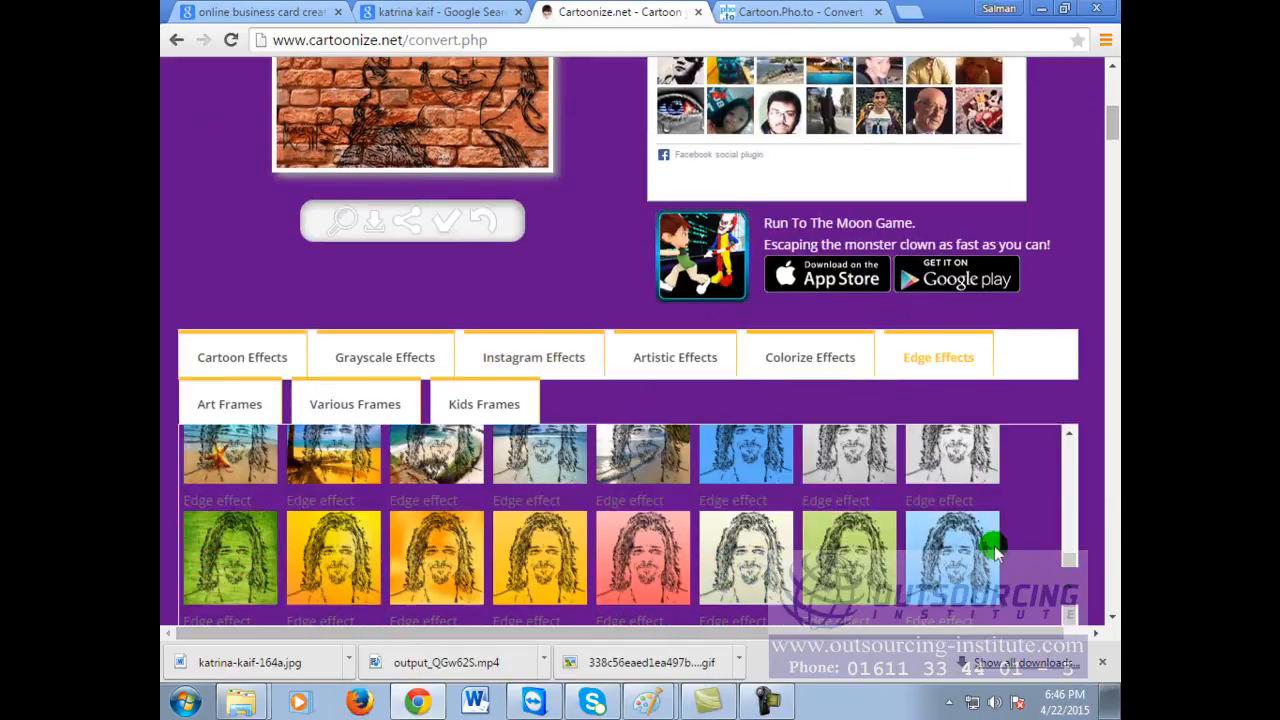
scroll(995, 553, up, 2)
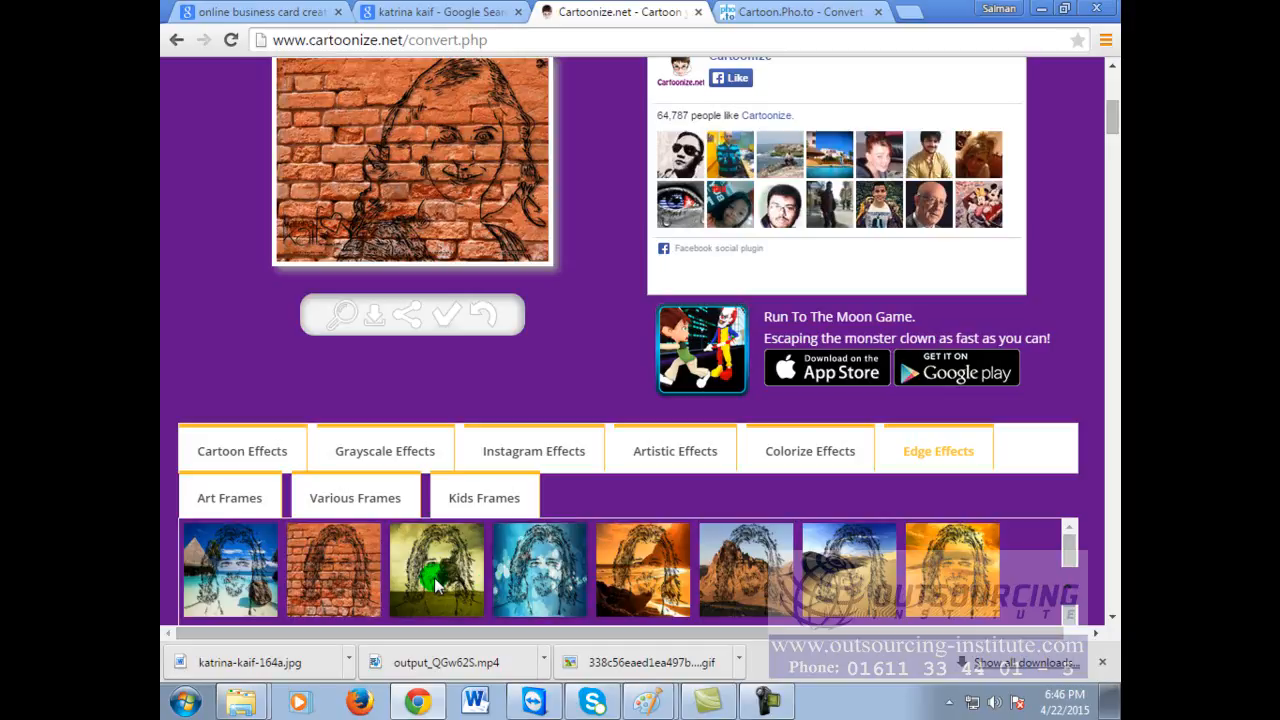
scroll(886, 552, down, 1)
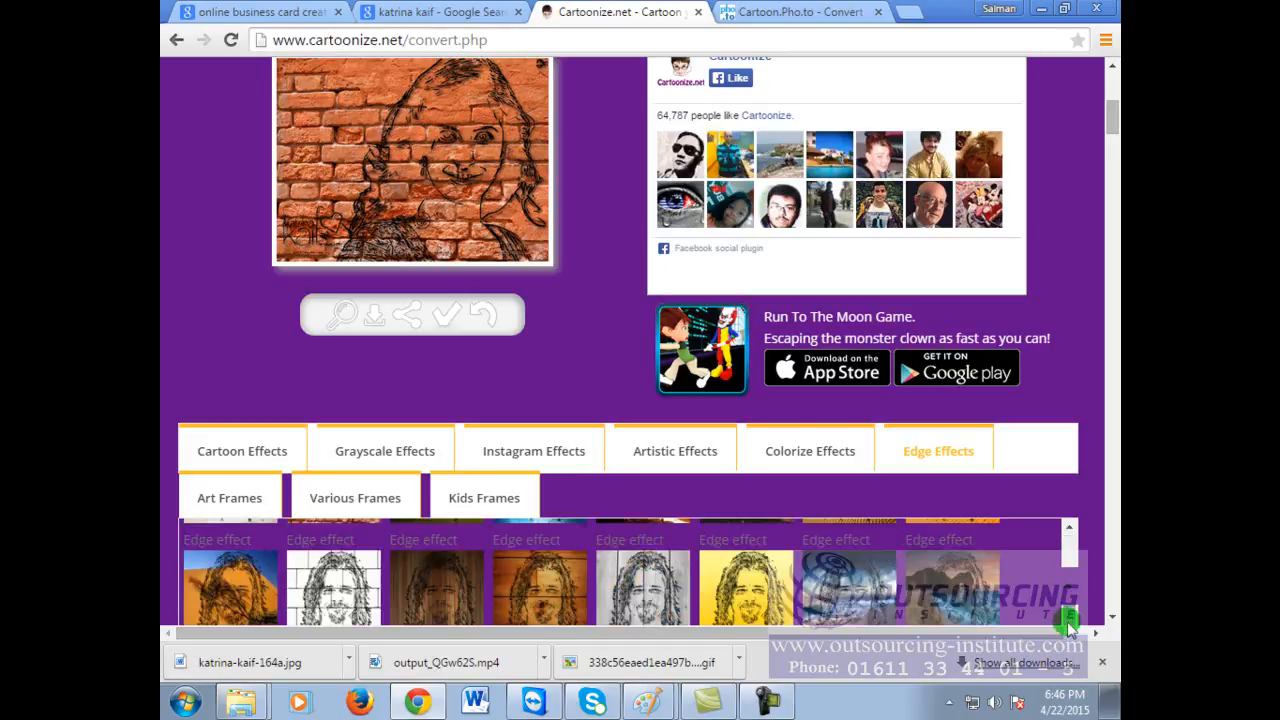
scroll(1071, 595, up, 5)
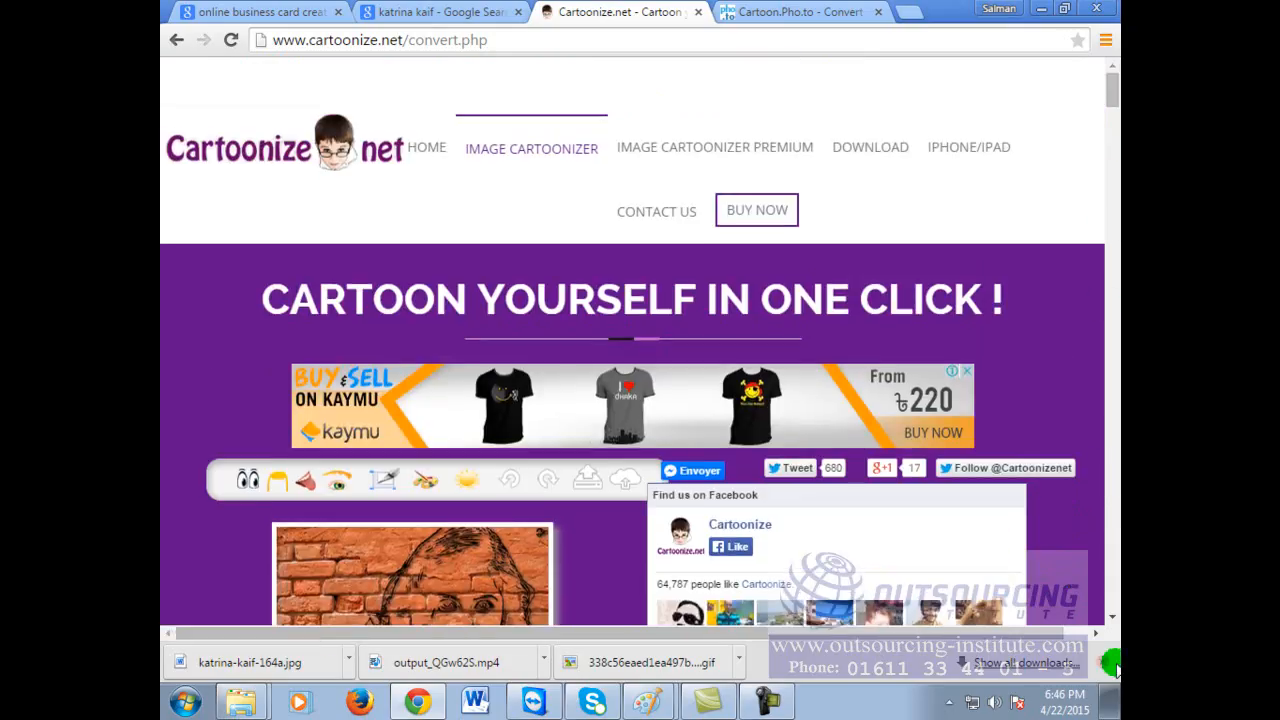
scroll(1112, 618, down, 7)
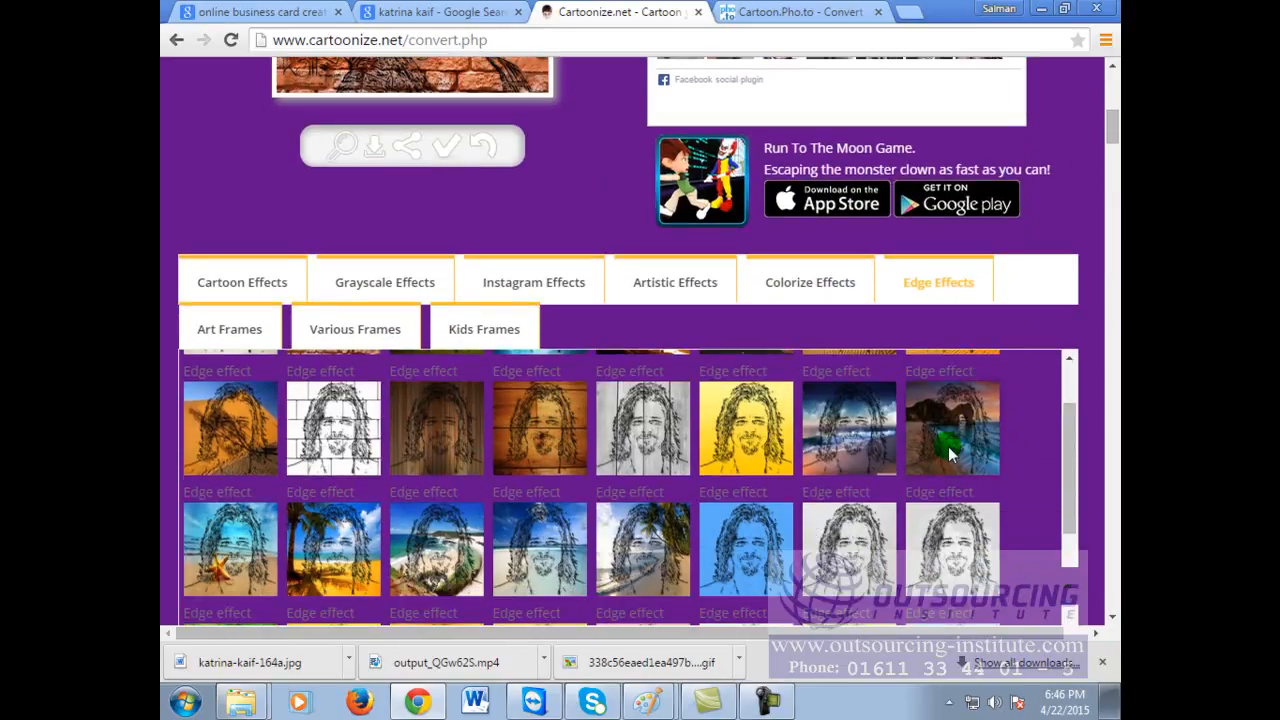
click(1113, 105)
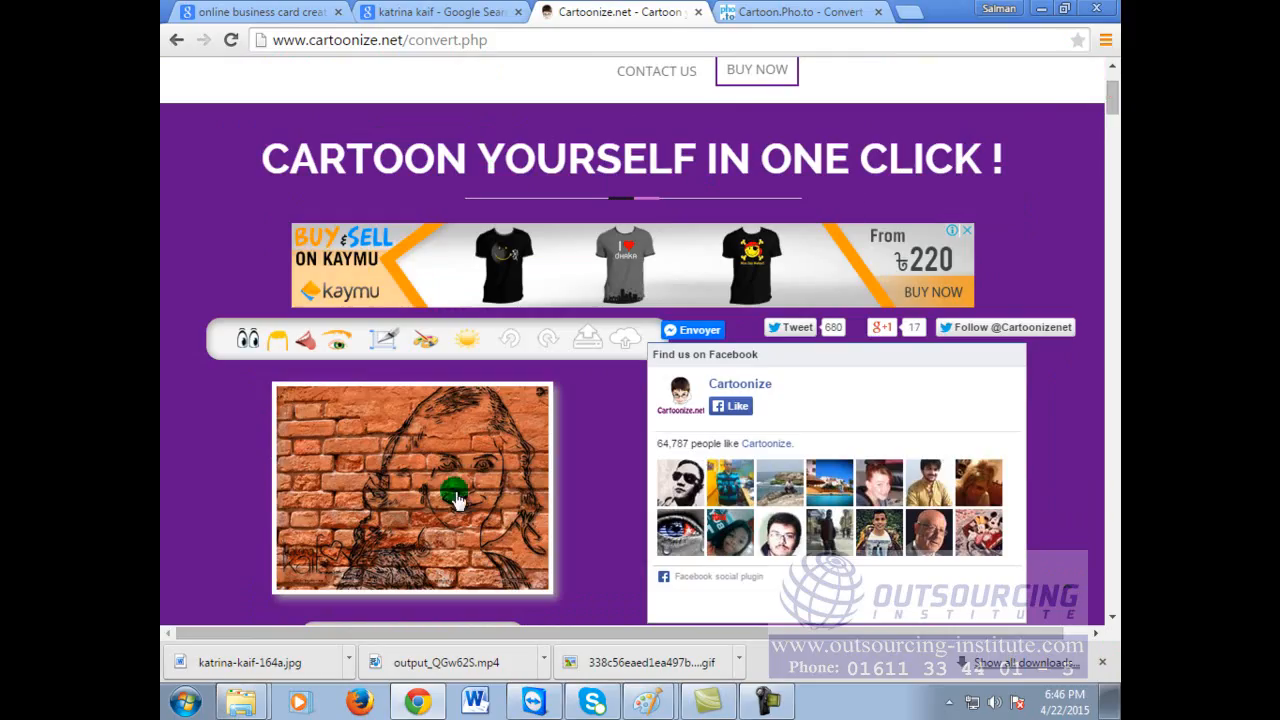
click(394, 491)
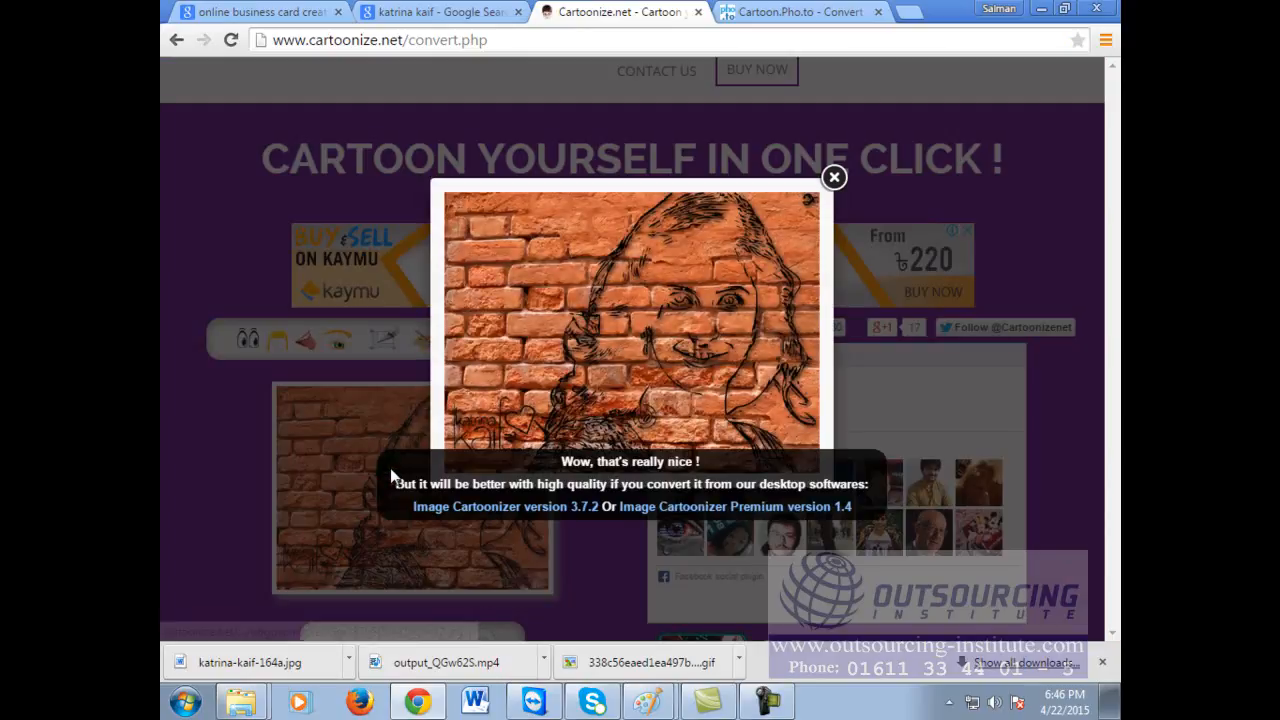
click(833, 177)
click(336, 343)
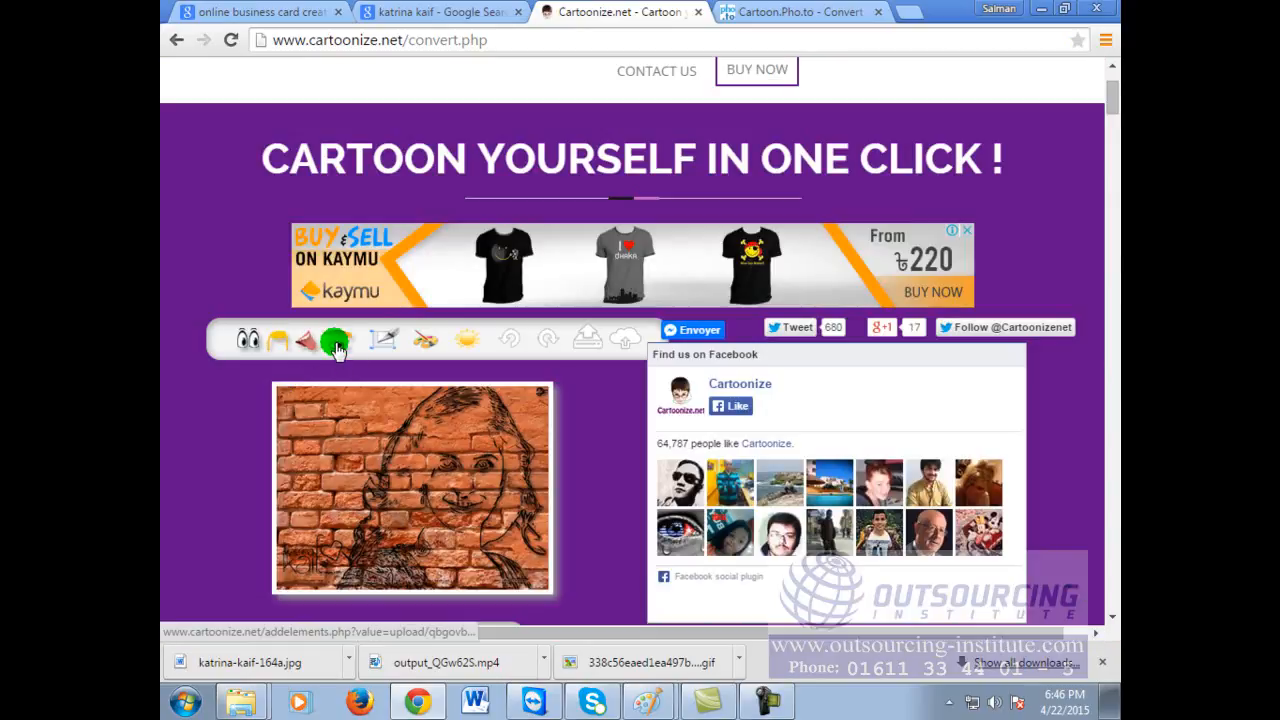
Step: Open the Add elements editor with the brick-wall sketch portrait loaded
click(251, 343)
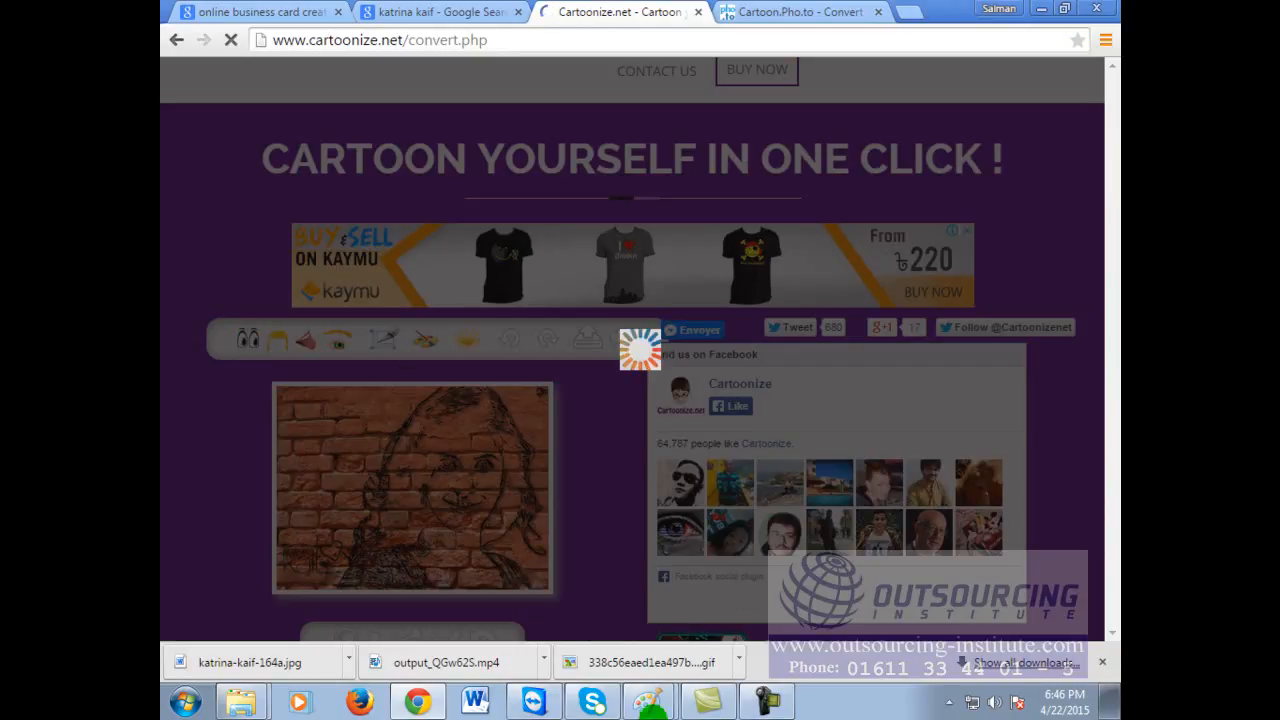
click(618, 40)
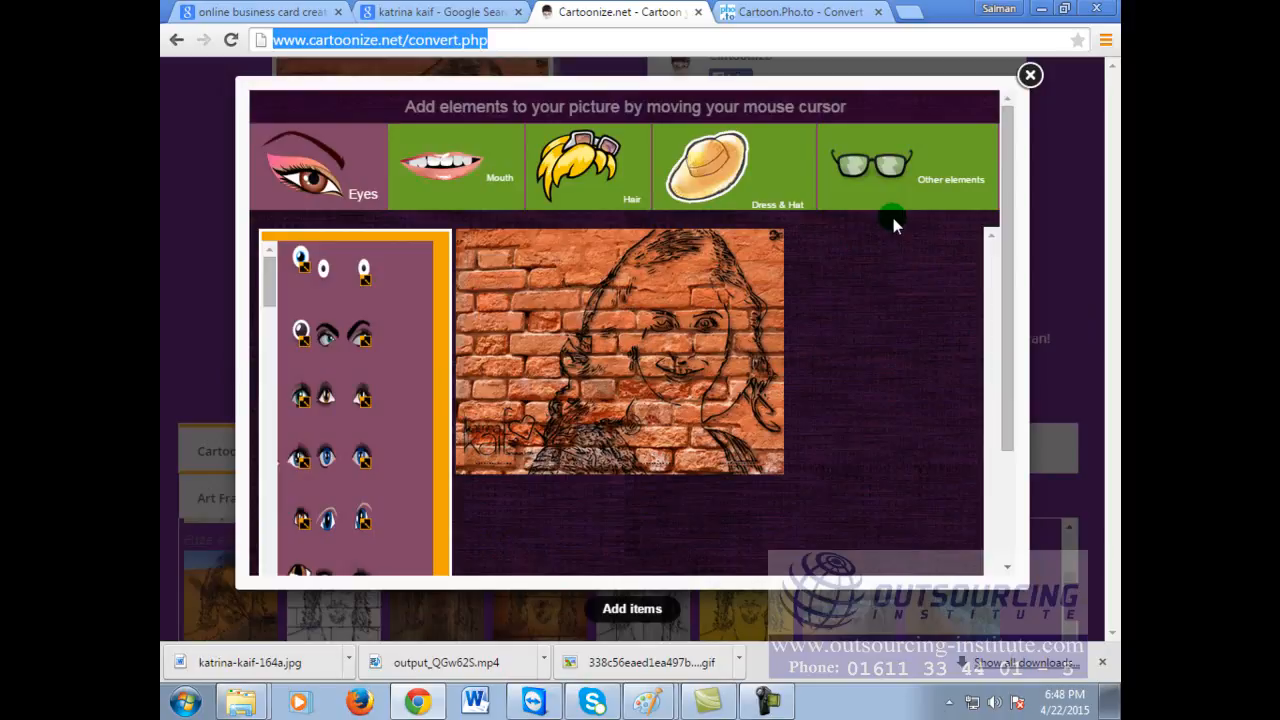
Step: Place a pair of blue cartoon eyes on the photo, enlarged over the face
drag(327, 456, 751, 376)
drag(667, 350, 505, 283)
scroll(350, 500, down, 3)
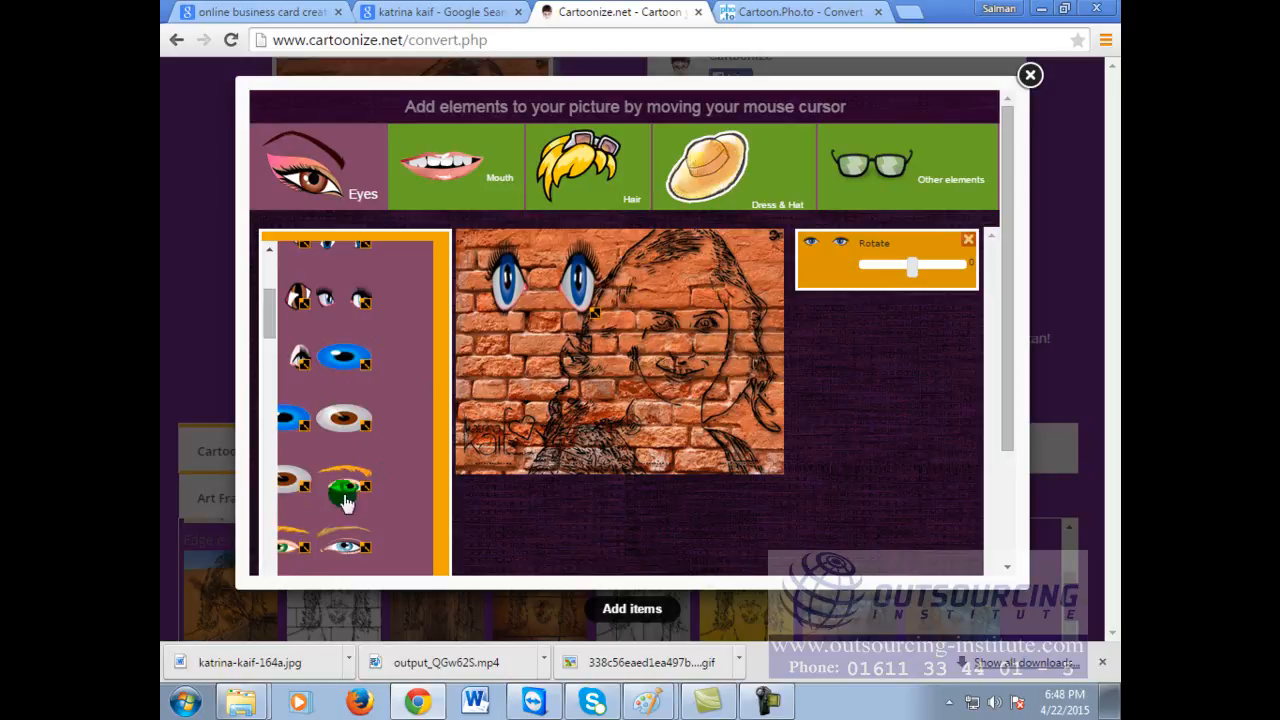
Step: Add a rotated grey eye on the face's right side and a blue eye at lower left
click(340, 420)
drag(525, 393, 708, 327)
mouse_move(905, 325)
mouse_down()
mouse_move(953, 327)
mouse_move(891, 325)
mouse_up()
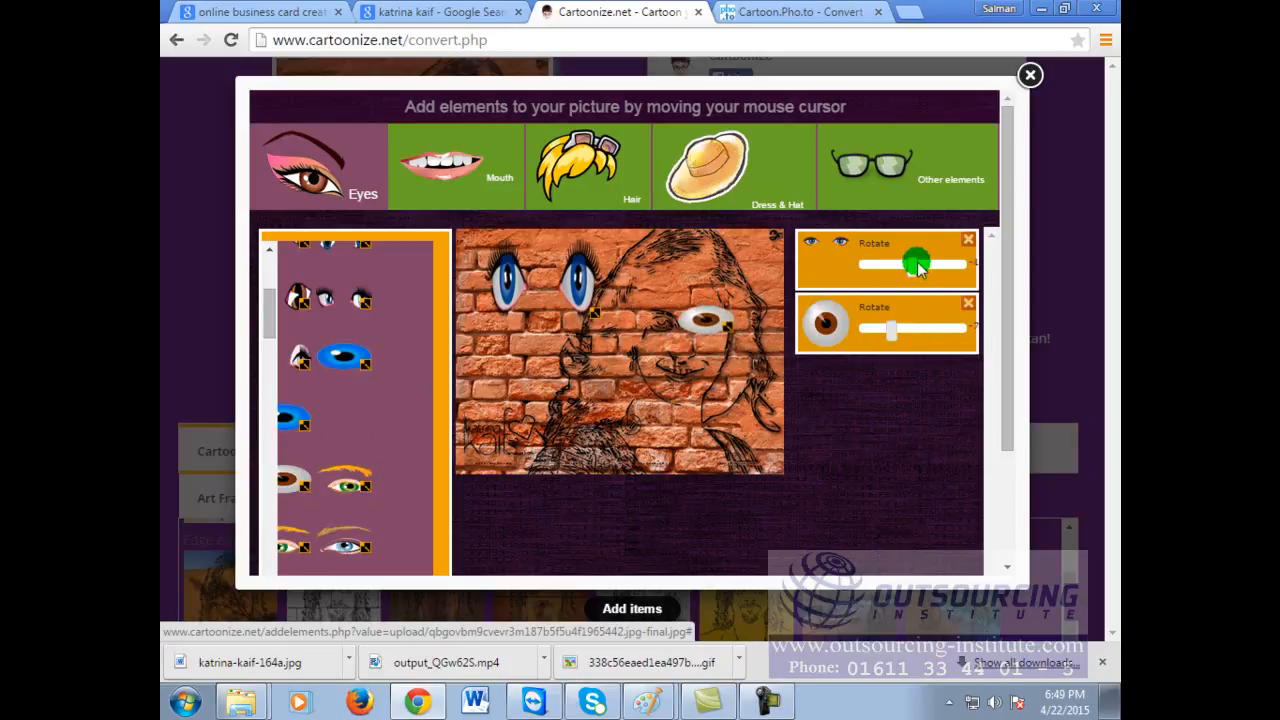
click(334, 358)
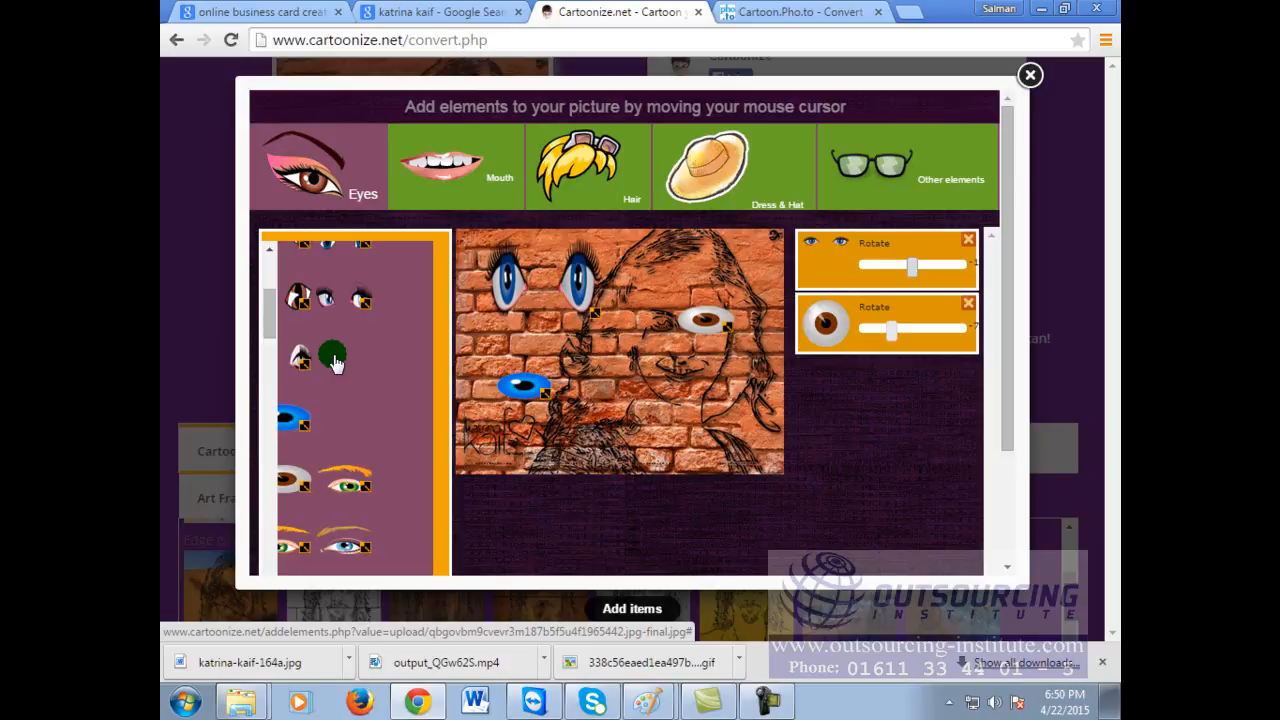
click(1031, 80)
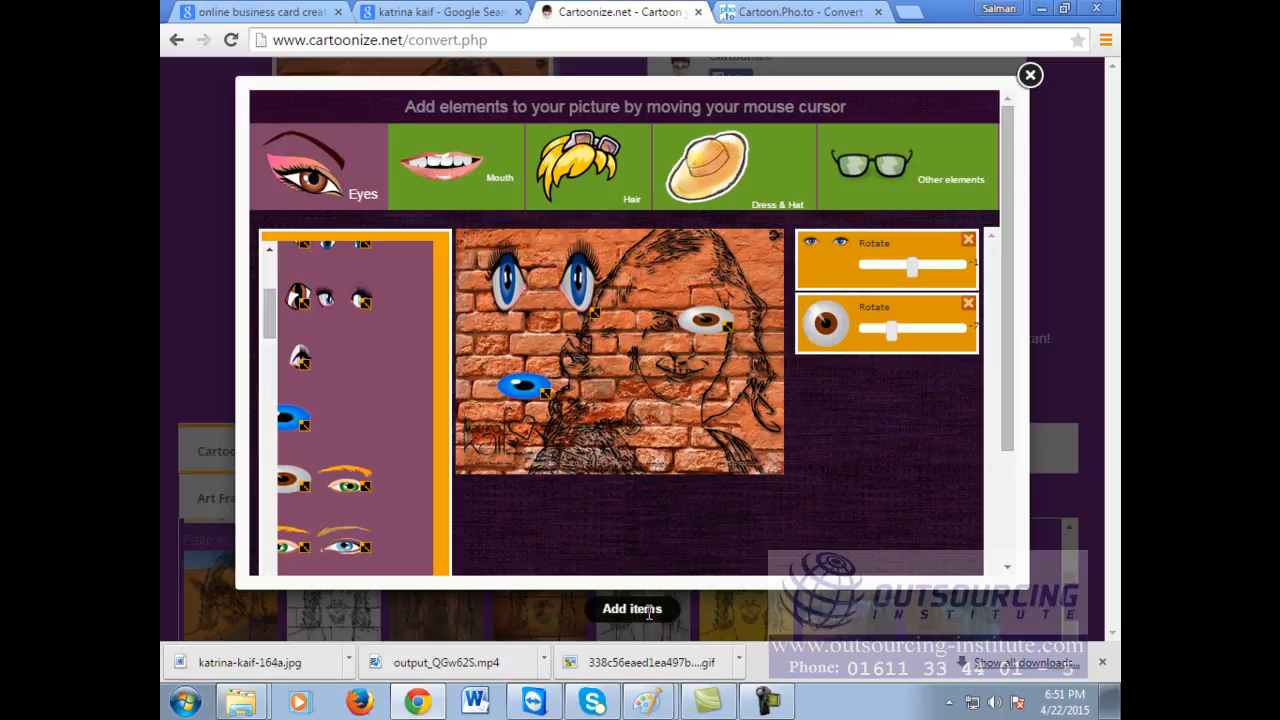
Step: Generate the brick-wall photo with the added cartoon eyes
drag(1010, 205, 1003, 325)
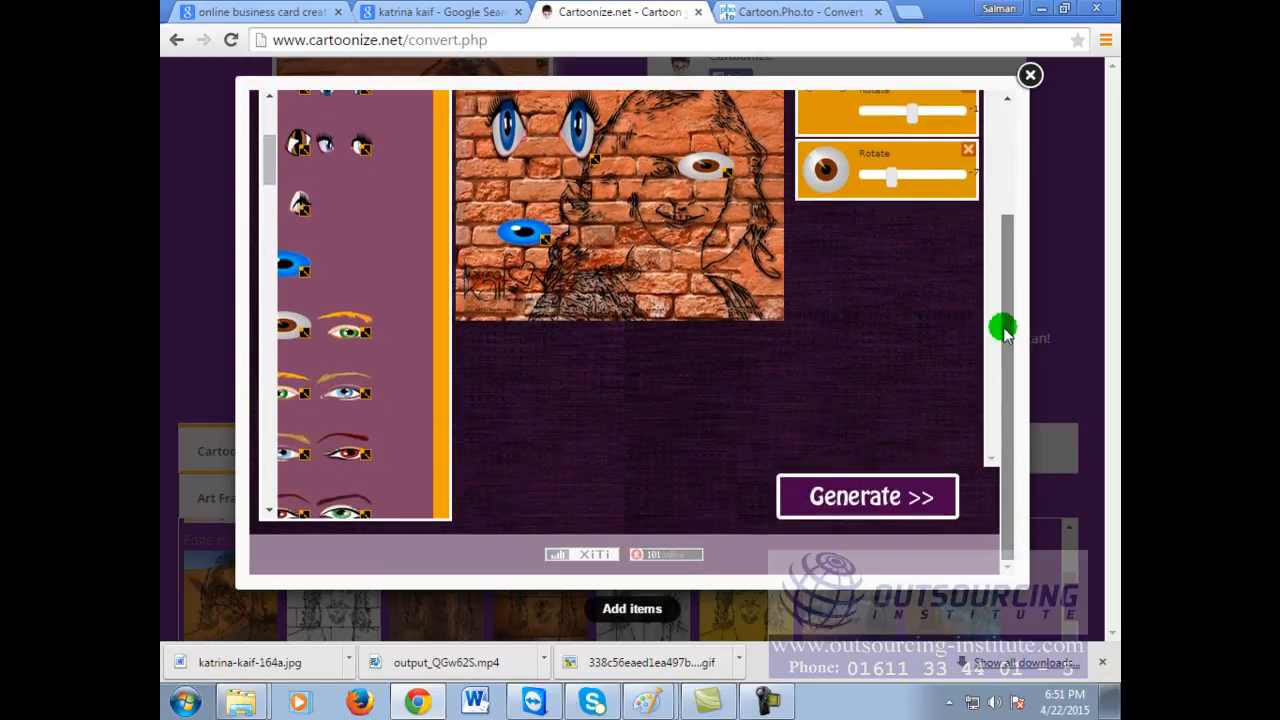
click(892, 505)
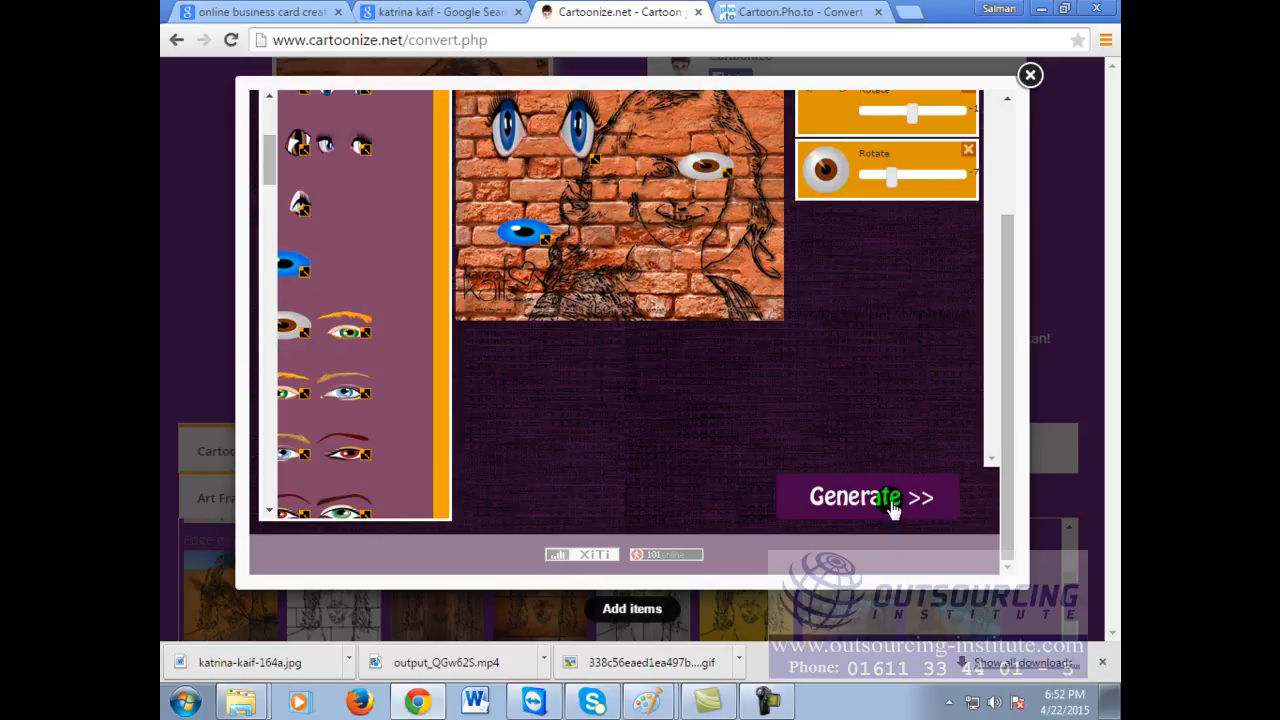
click(893, 508)
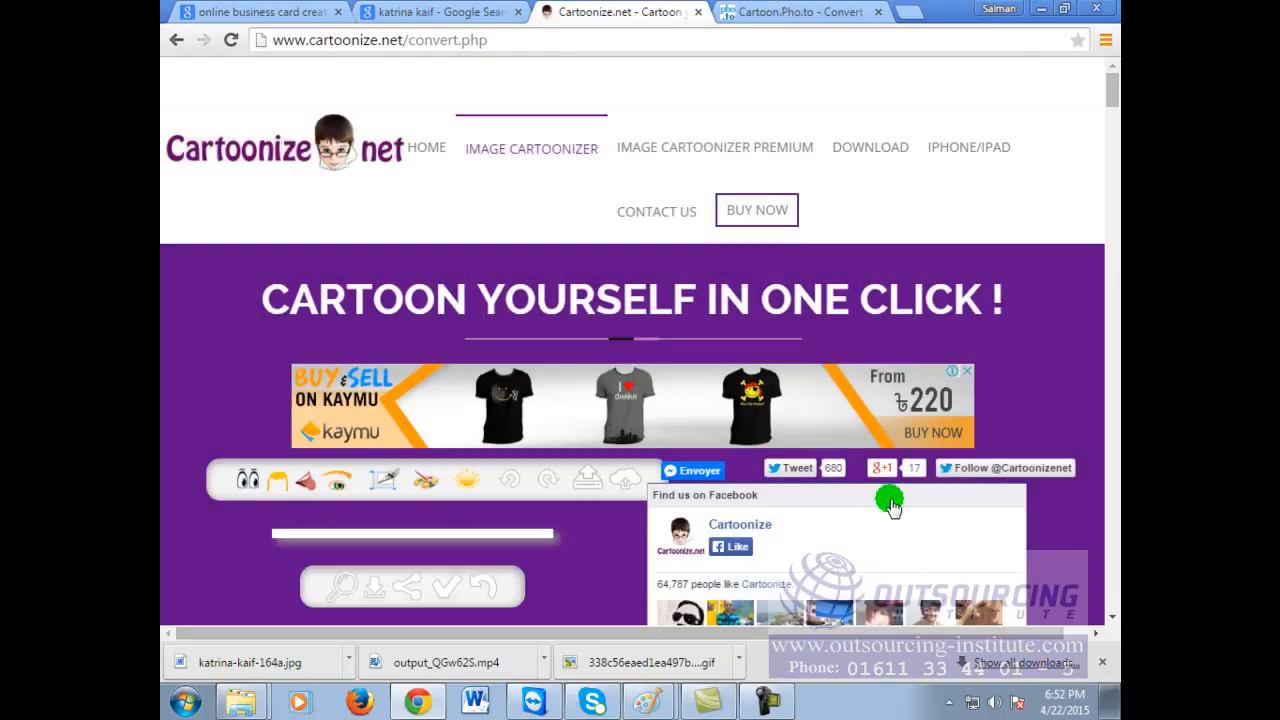
scroll(810, 468, down, 3)
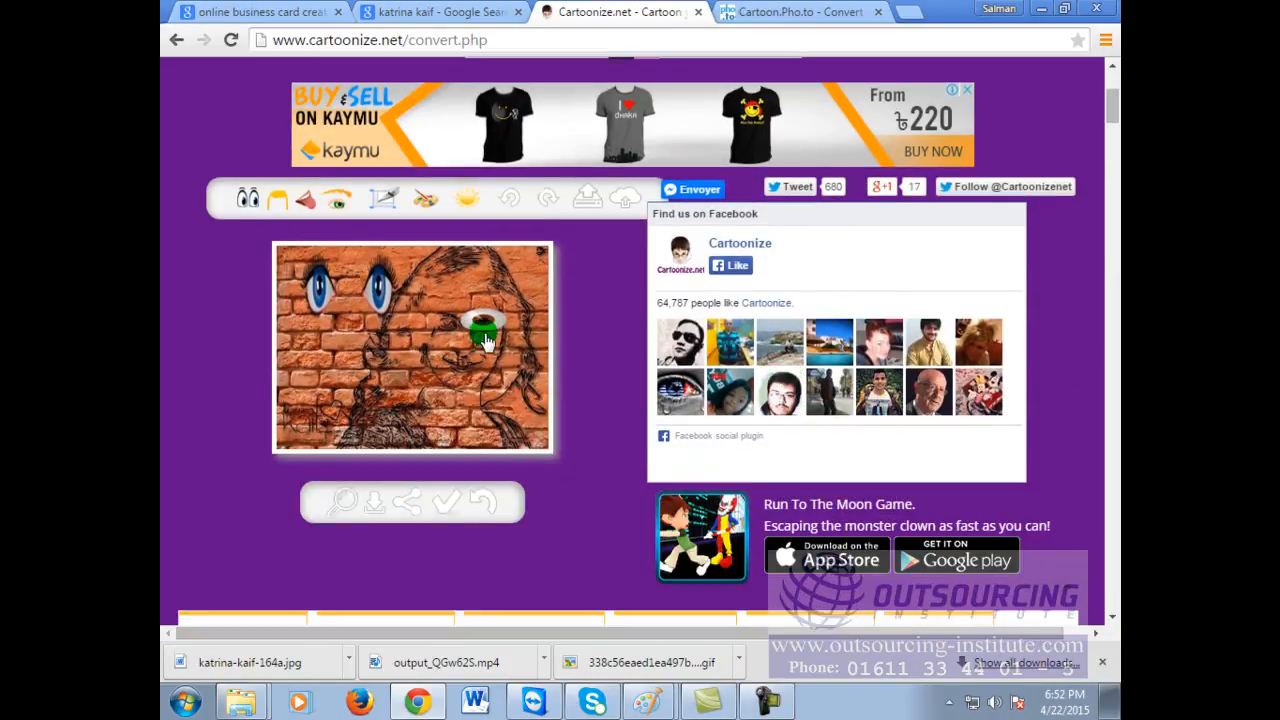
click(477, 339)
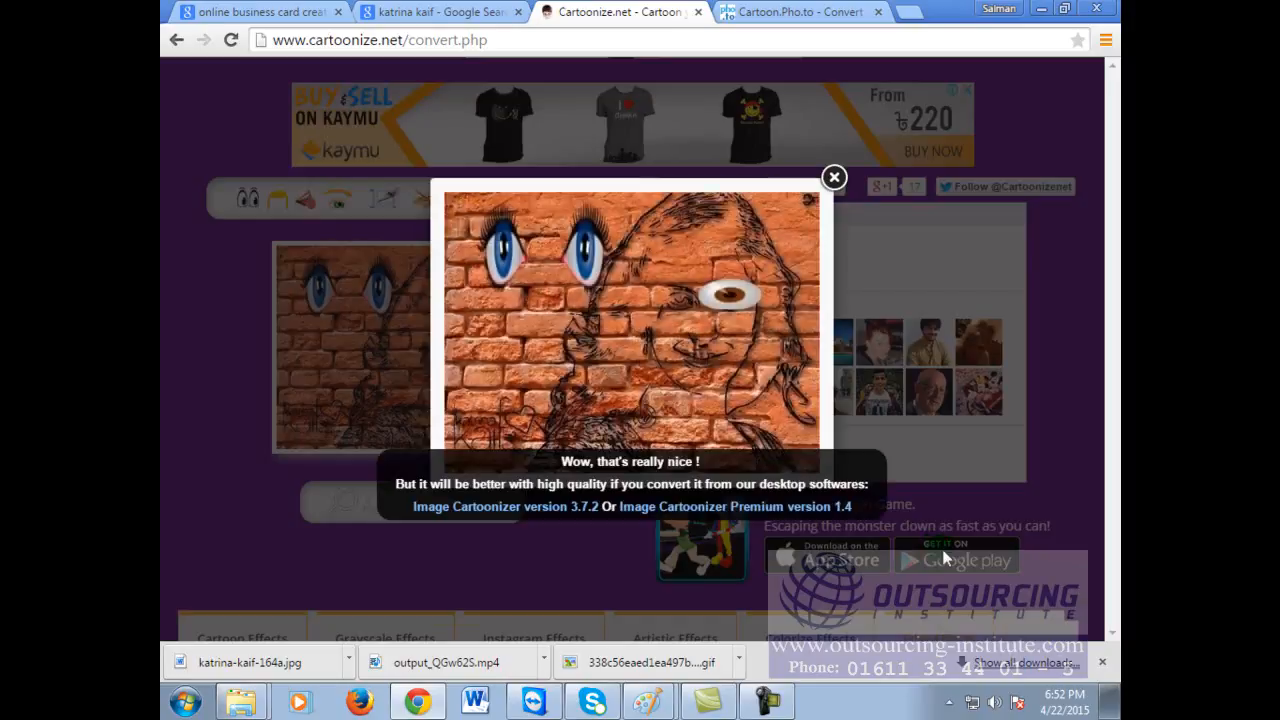
click(834, 177)
scroll(687, 378, down, 4)
scroll(686, 378, down, 5)
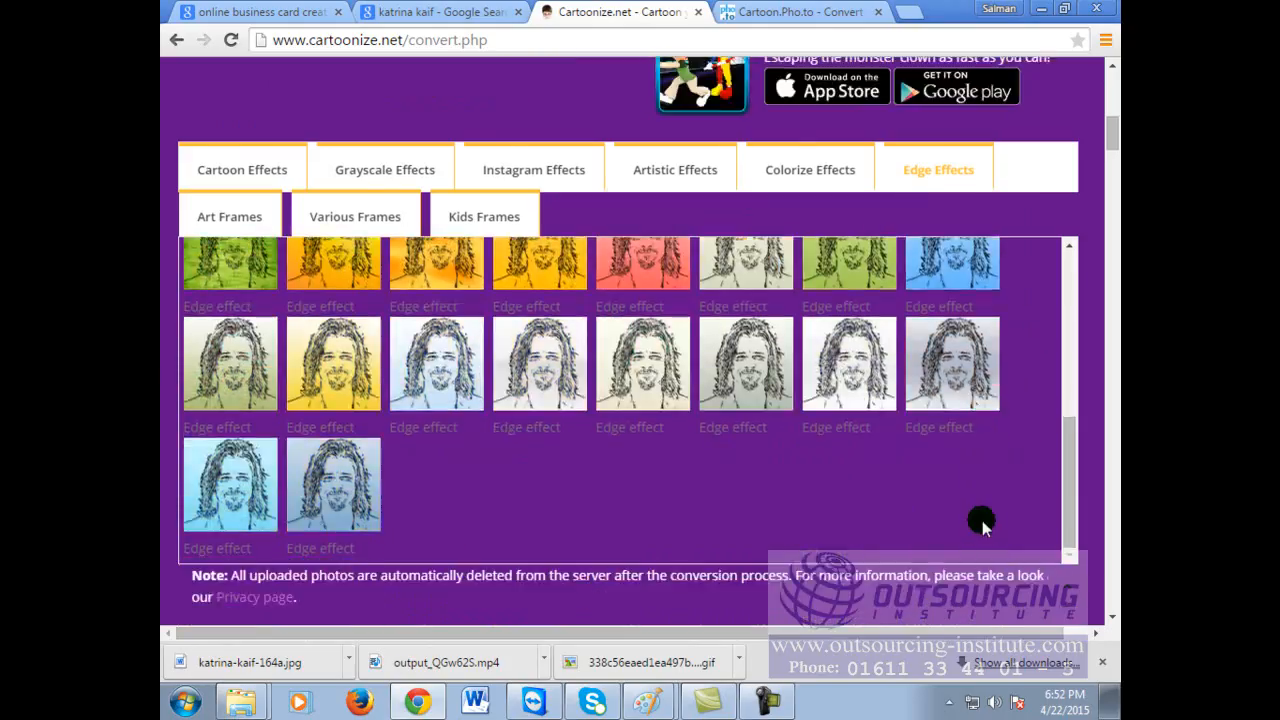
click(306, 285)
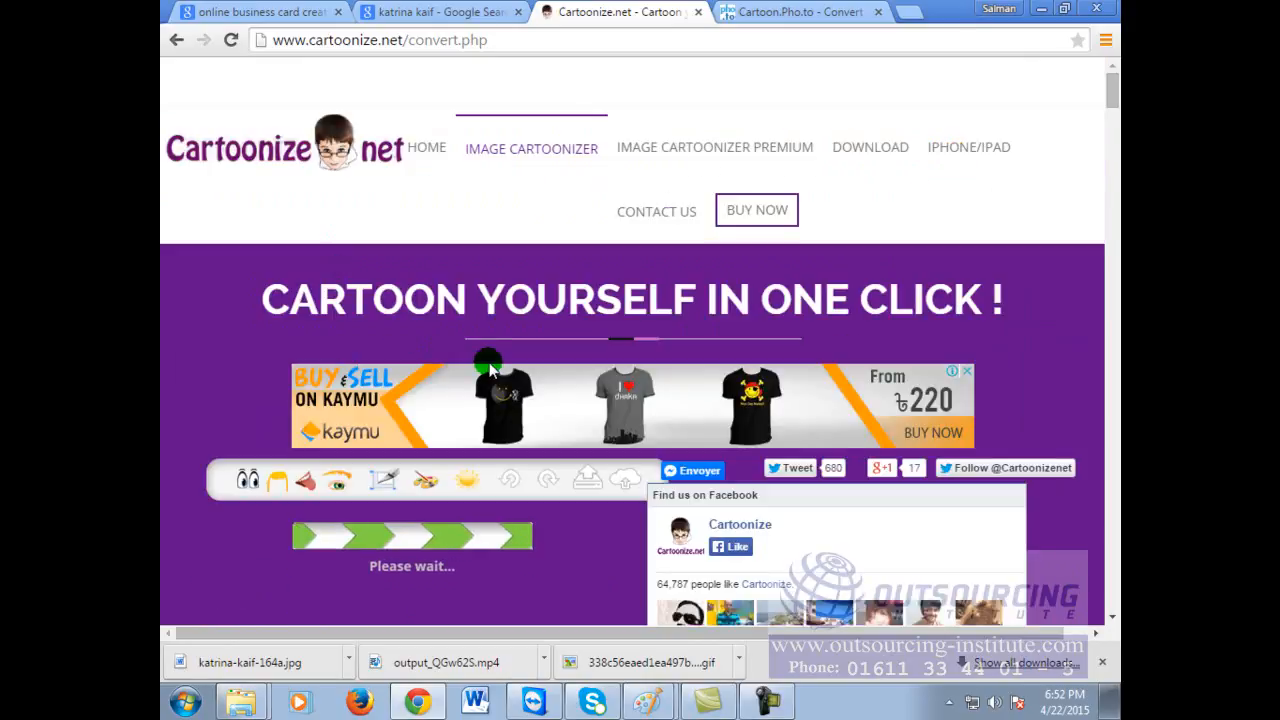
scroll(968, 302, down, 2)
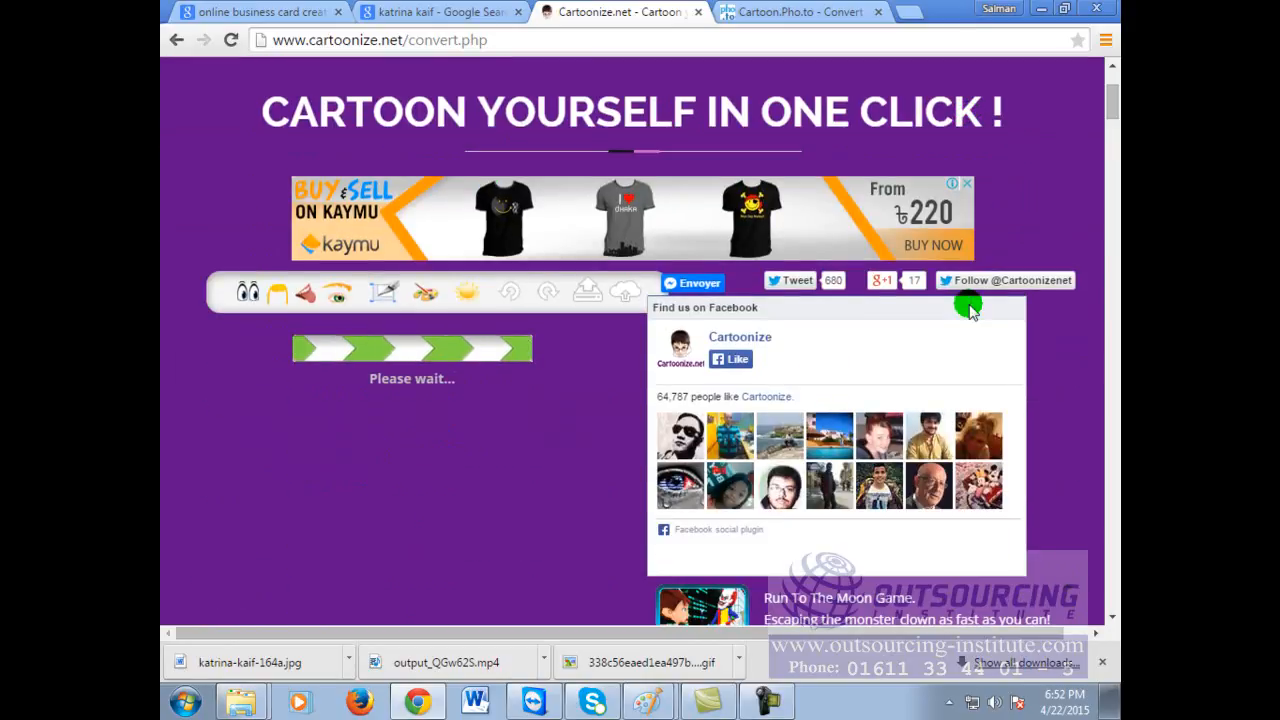